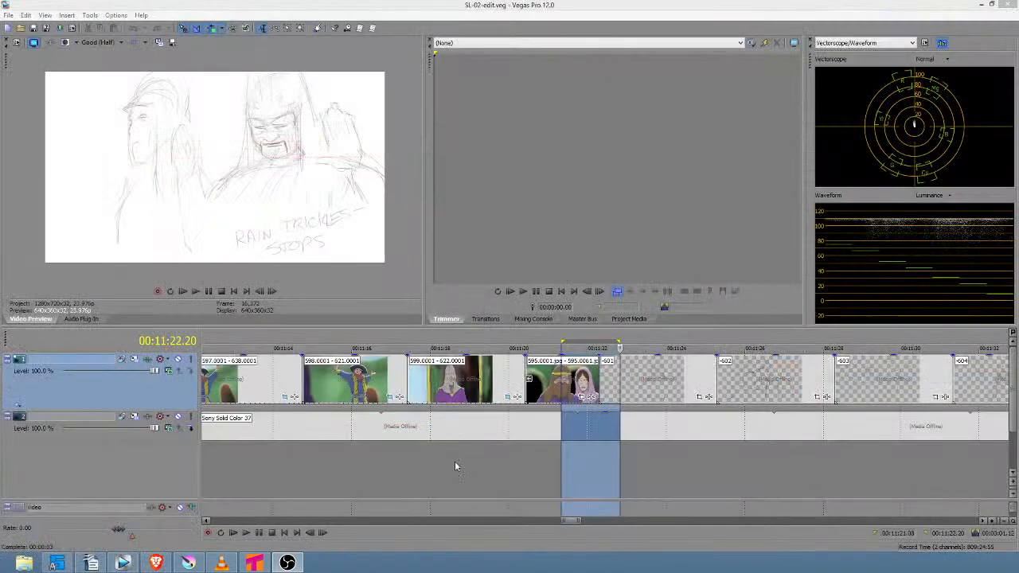
# - Show the whole timeline and mark the span from the project start to about 00:11:10, then clear the selection
pyautogui.click(446, 460)
pyautogui.scroll(-8, 551, 454)
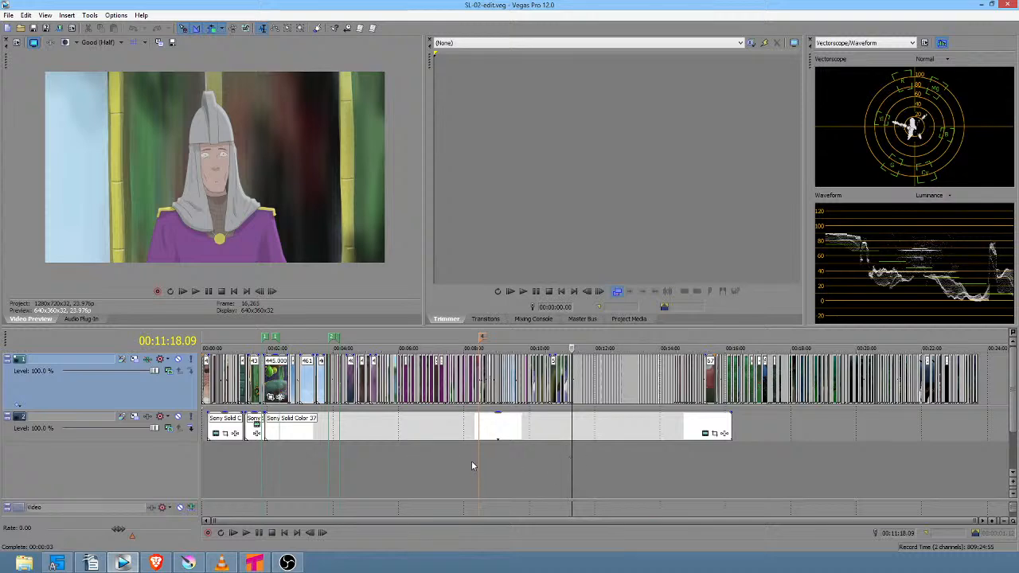
pyautogui.click(205, 471)
pyautogui.moveTo(211, 470); pyautogui.dragTo(568, 510)
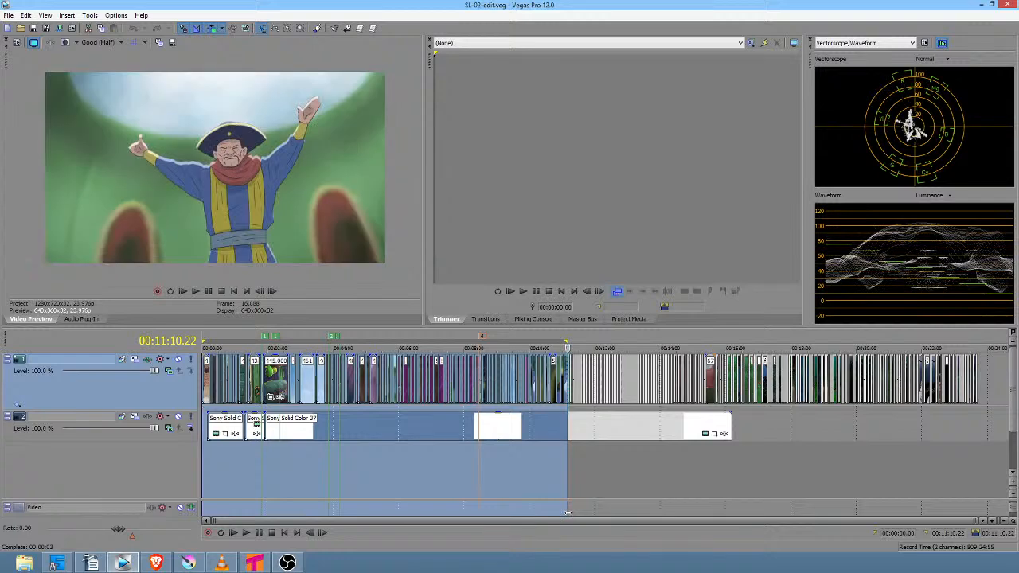
pyautogui.click(568, 469)
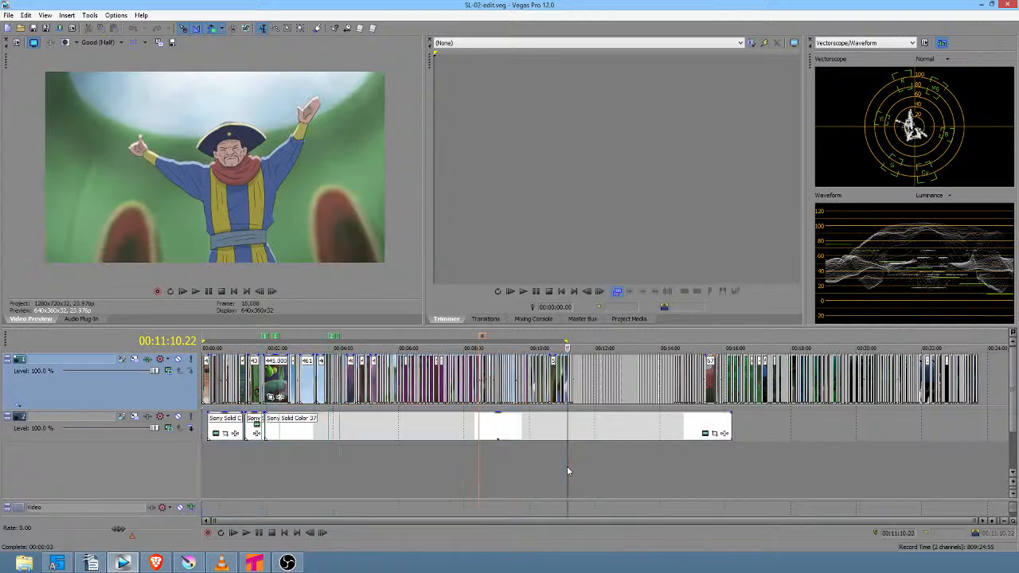
# - Examine where the finished shots give way to the offline placeholders starting at shot 601, and mark the placeholder stretch
pyautogui.scroll(5, 566, 465)
pyautogui.moveTo(591, 474); pyautogui.dragTo(637, 470)
pyautogui.click(637, 469)
pyautogui.scroll(-5, 635, 472)
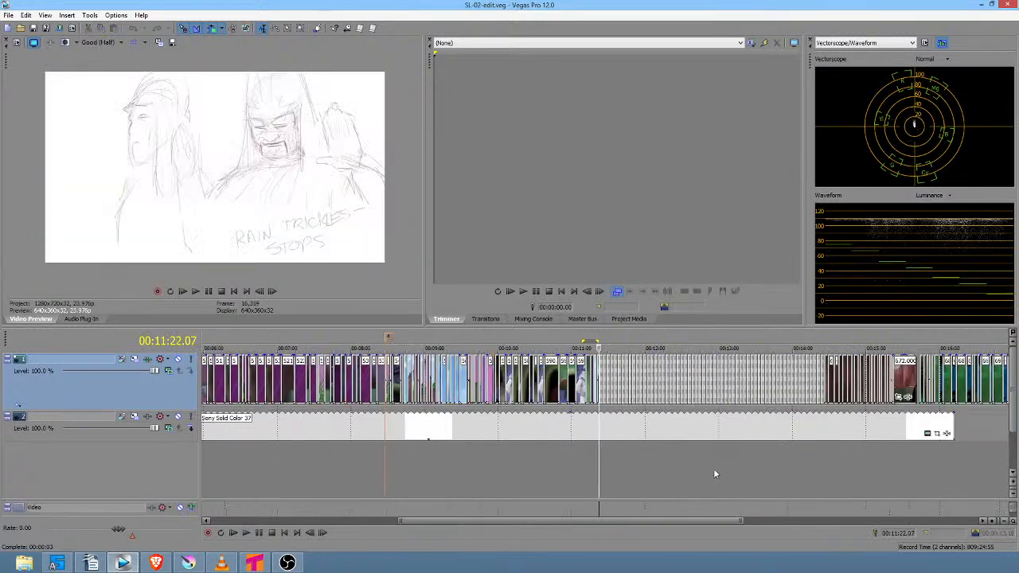
pyautogui.moveTo(828, 470); pyautogui.dragTo(597, 459)
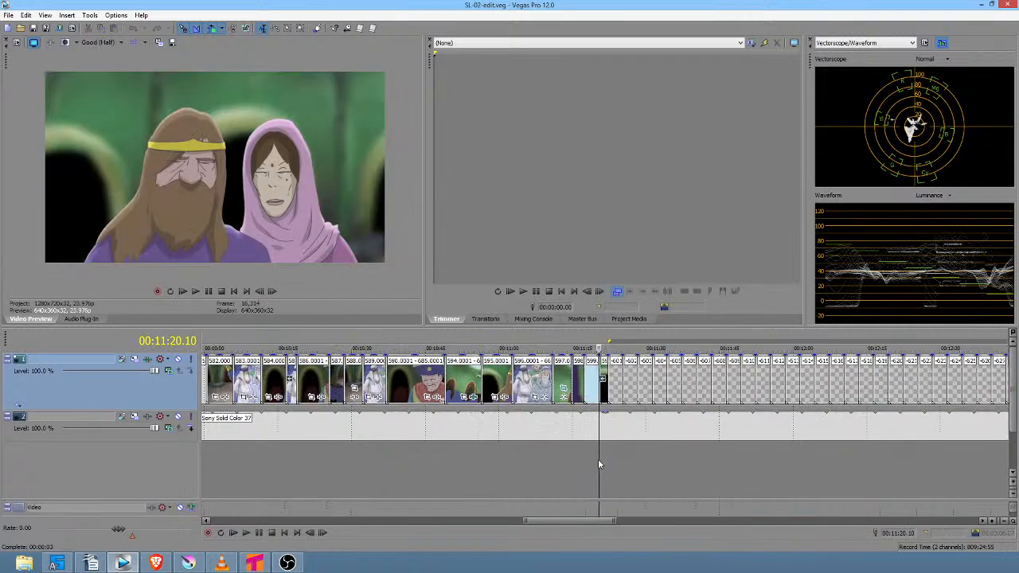
pyautogui.scroll(2, 599, 464)
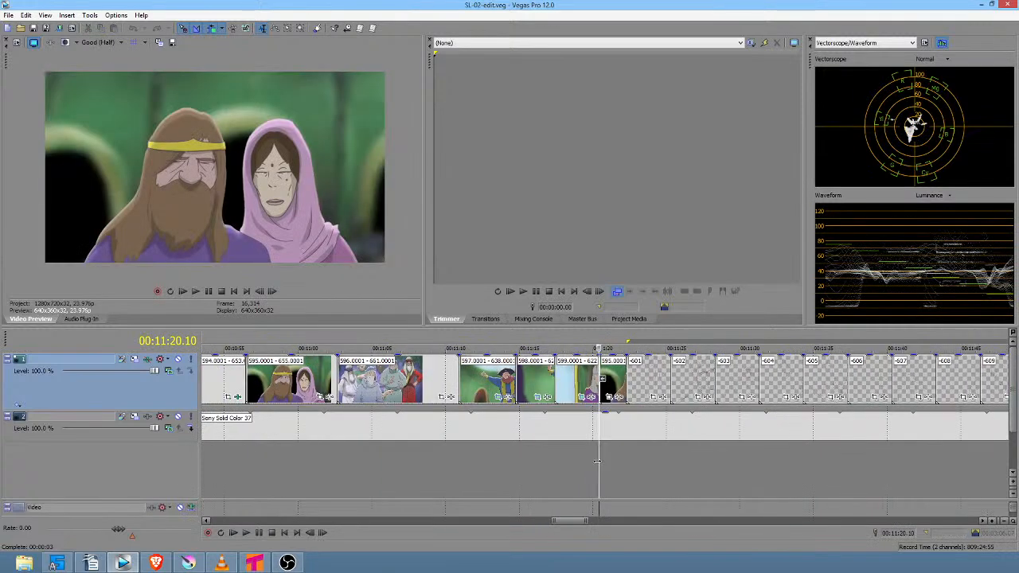
pyautogui.click(629, 467)
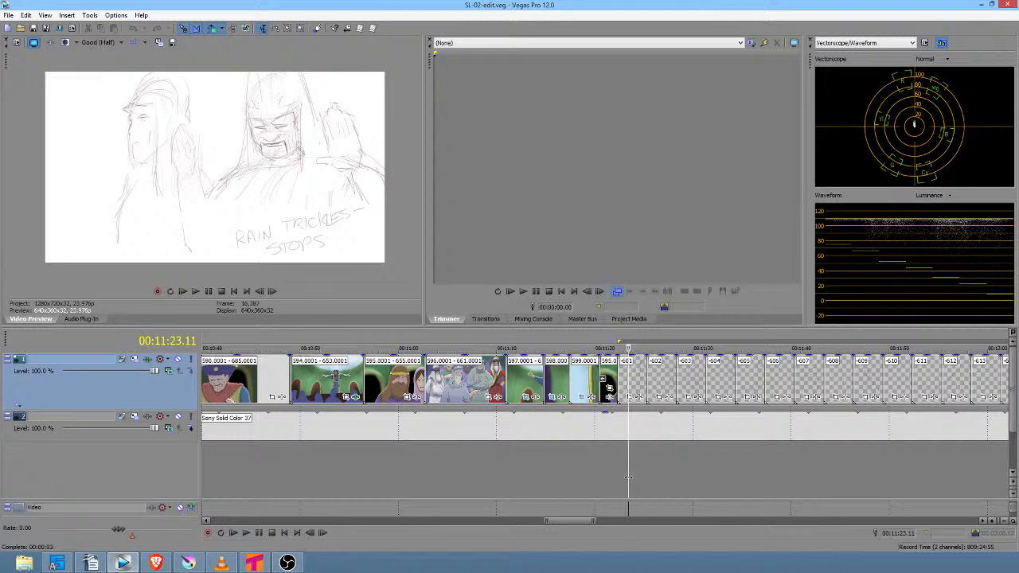
pyautogui.scroll(-5, 661, 466)
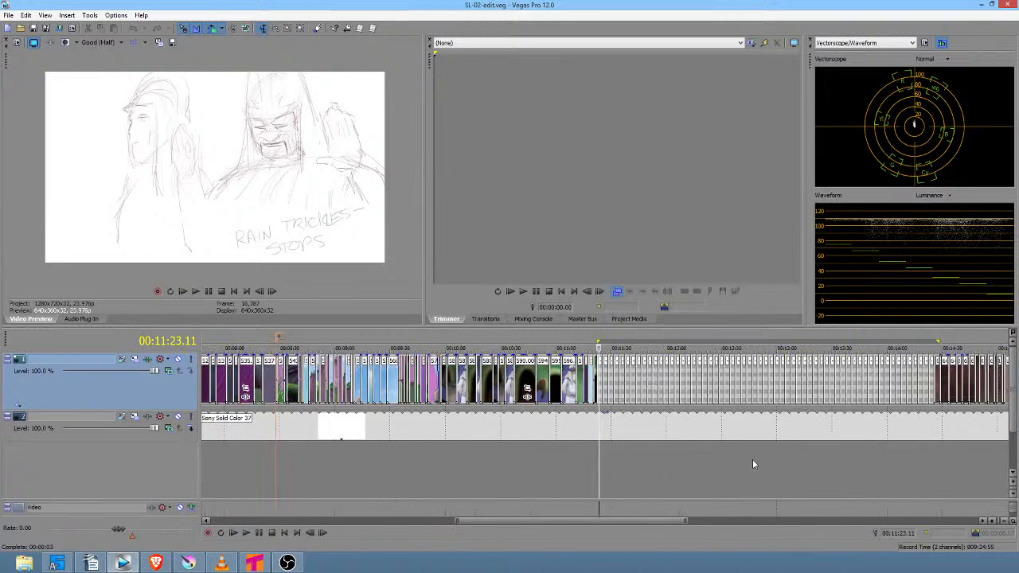
pyautogui.scroll(-3, 772, 466)
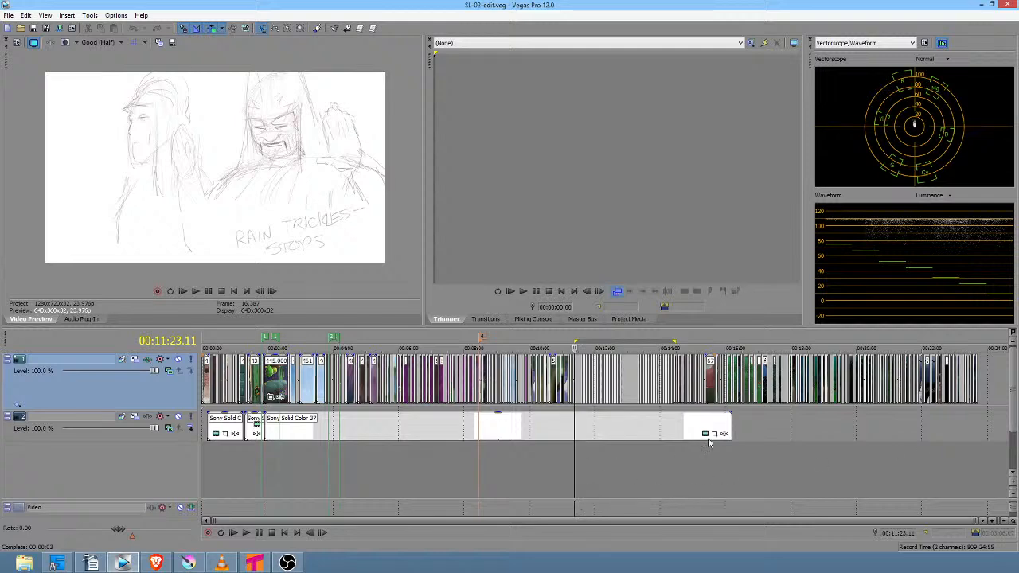
# - Mark the closing section from about 00:18:22 to 00:23:28 and return the playhead to the last finished shot near 00:11:20
pyautogui.moveTo(972, 435); pyautogui.dragTo(805, 434)
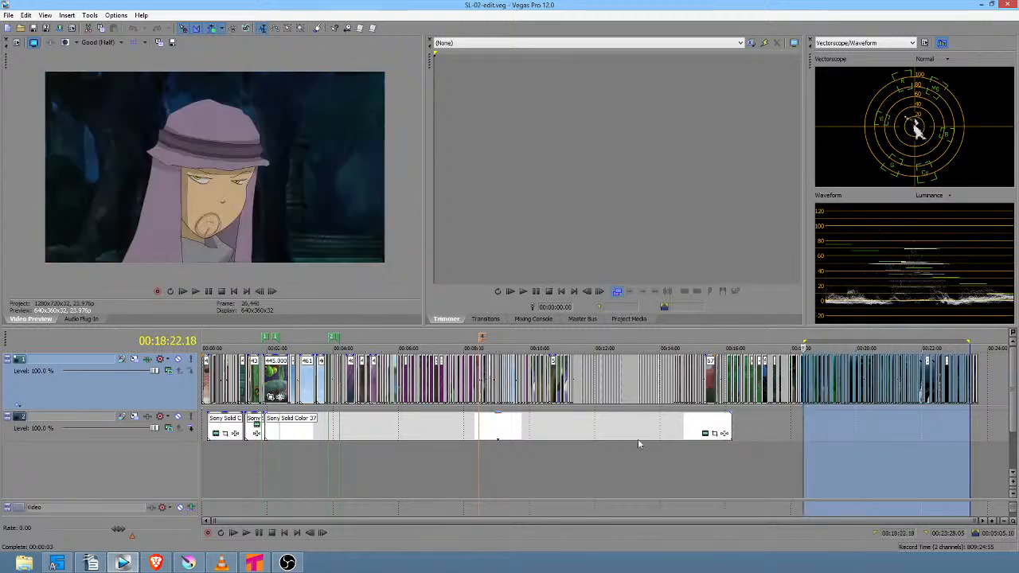
pyautogui.click(567, 459)
pyautogui.scroll(5, 567, 453)
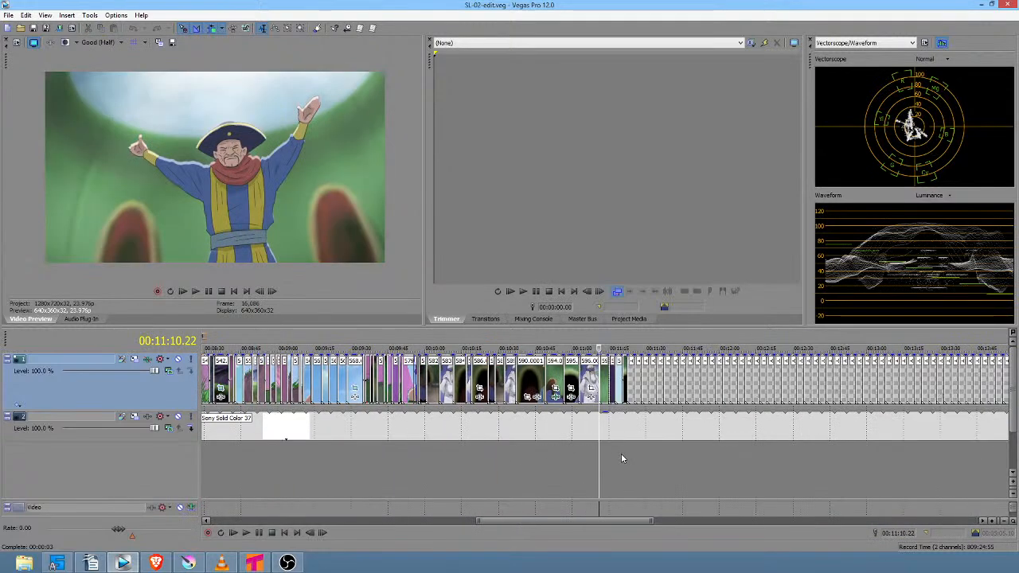
pyautogui.click(623, 464)
pyautogui.scroll(-5, 624, 461)
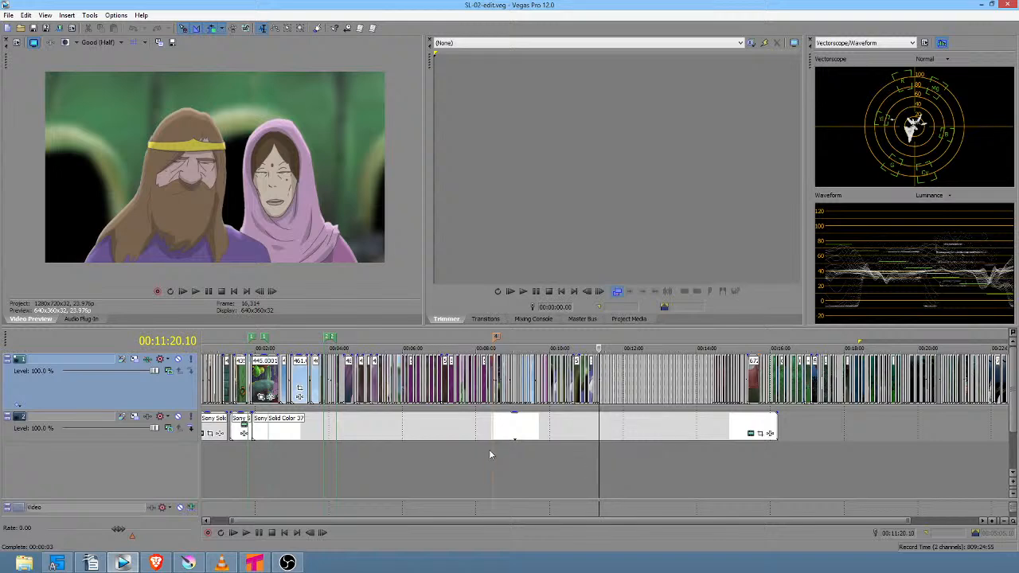
# - Mark the range from about 00:07:13 to 00:09:09 and preview the hatted man's shot near 00:10:45
pyautogui.moveTo(444, 460); pyautogui.dragTo(522, 474)
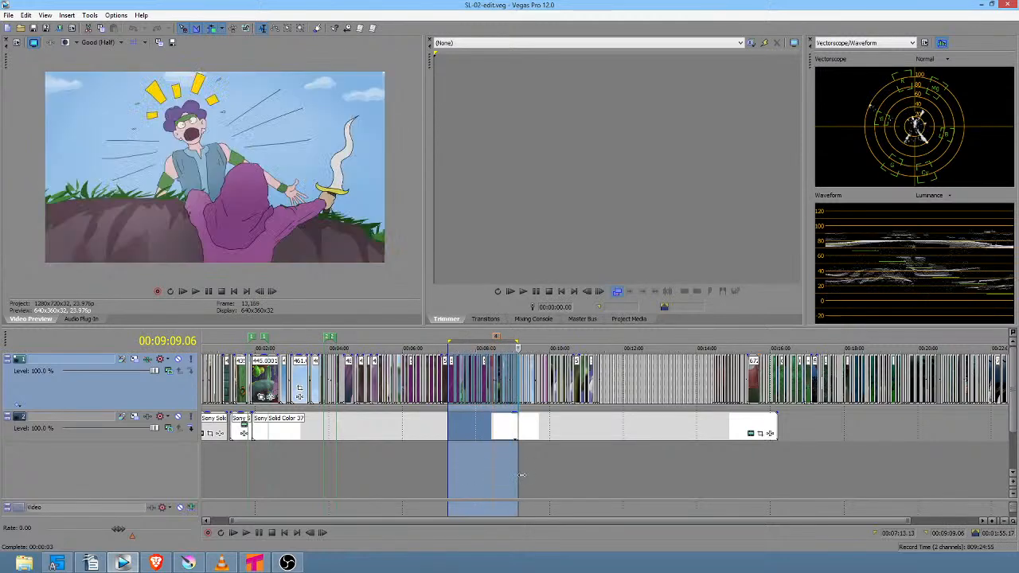
pyautogui.scroll(5, 521, 475)
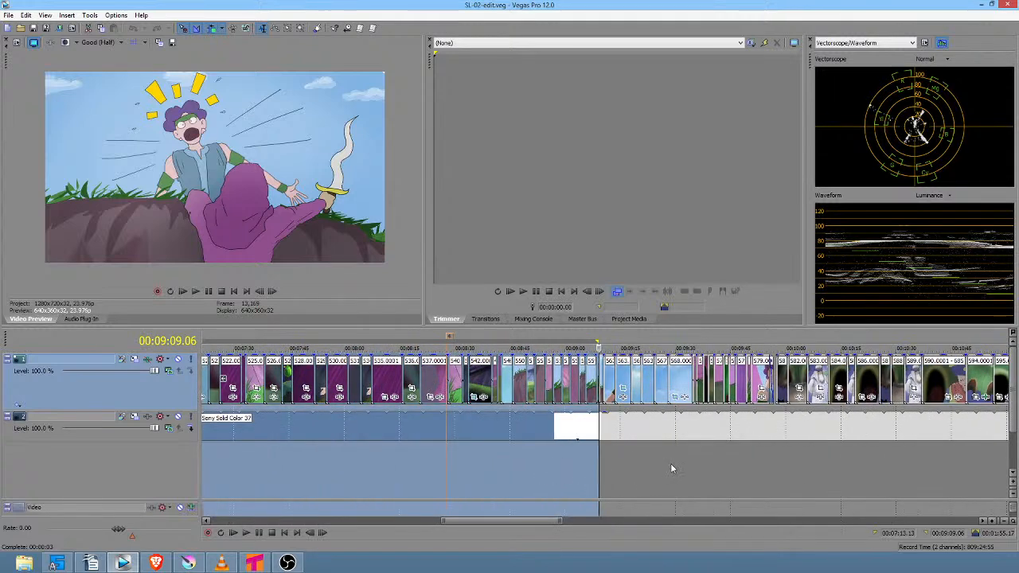
pyautogui.click(952, 462)
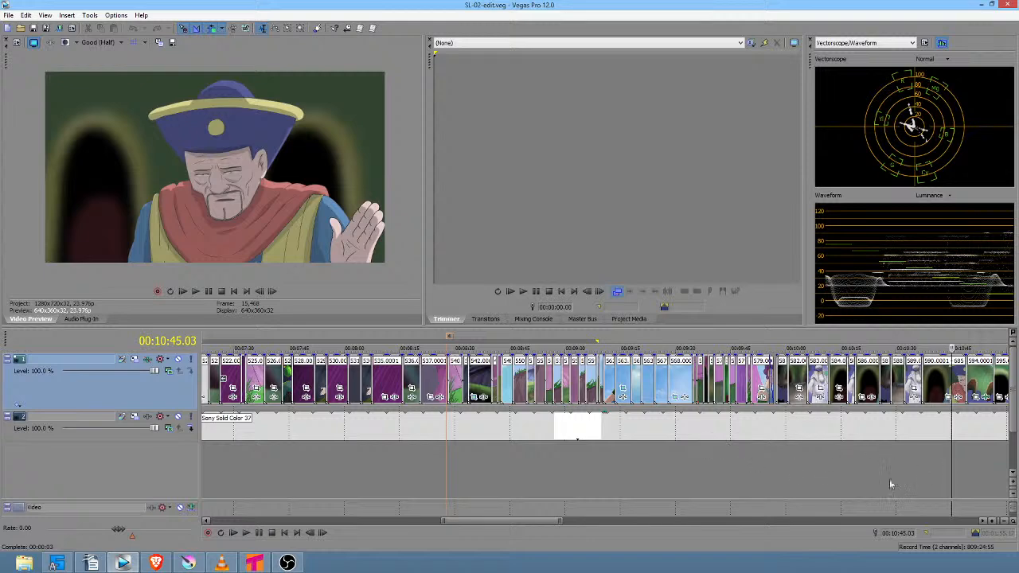
pyautogui.hscroll(5, 746, 455)
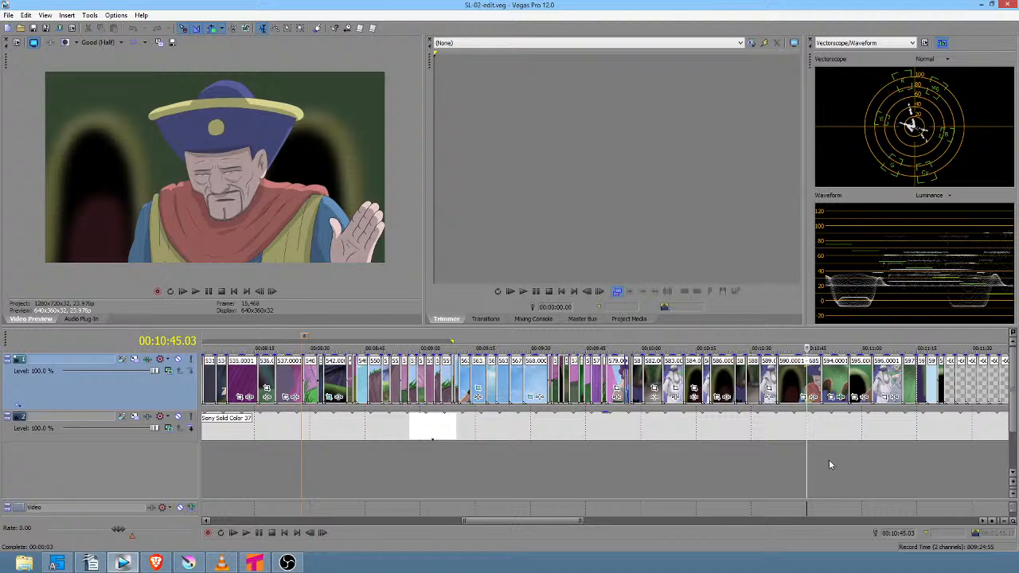
# - Examine shots 590 and 594 up close, marking the range from about 00:10:46 to 00:10:53 across their cut
pyautogui.moveTo(828, 459); pyautogui.dragTo(847, 453)
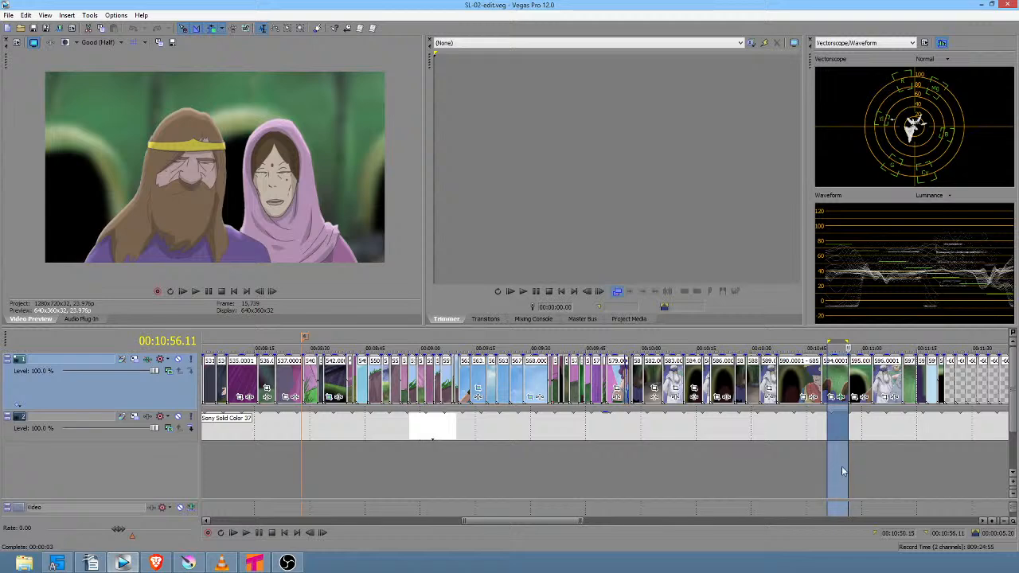
pyautogui.click(842, 466)
pyautogui.click(818, 473)
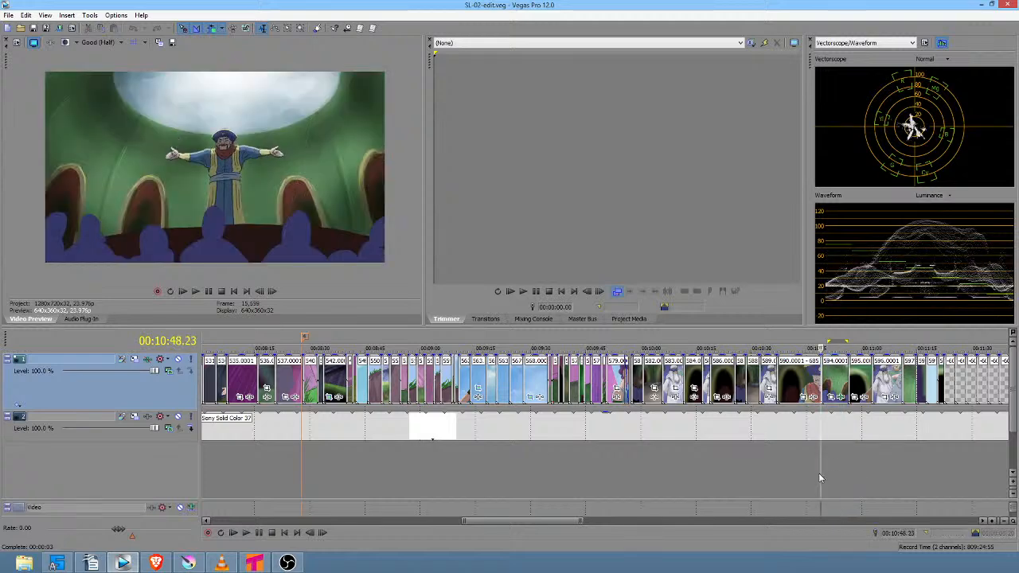
pyautogui.scroll(4, 819, 477)
pyautogui.moveTo(489, 458); pyautogui.dragTo(544, 470)
pyautogui.click(445, 478)
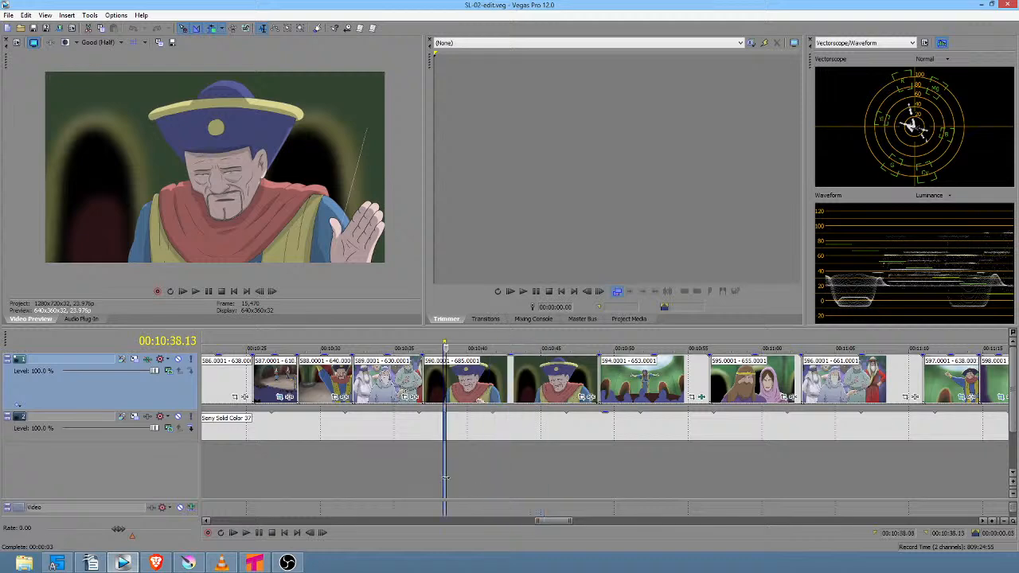
pyautogui.moveTo(445, 478); pyautogui.dragTo(658, 497)
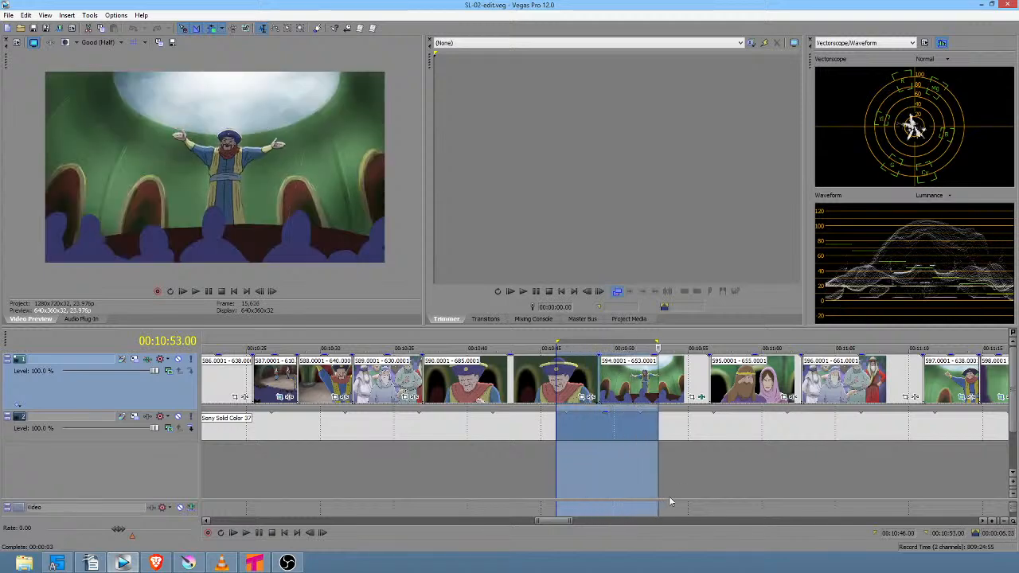
# - Mark the range from about 00:10:25 to 00:10:44 and examine the sequence of shots around it
pyautogui.scroll(-5, 669, 502)
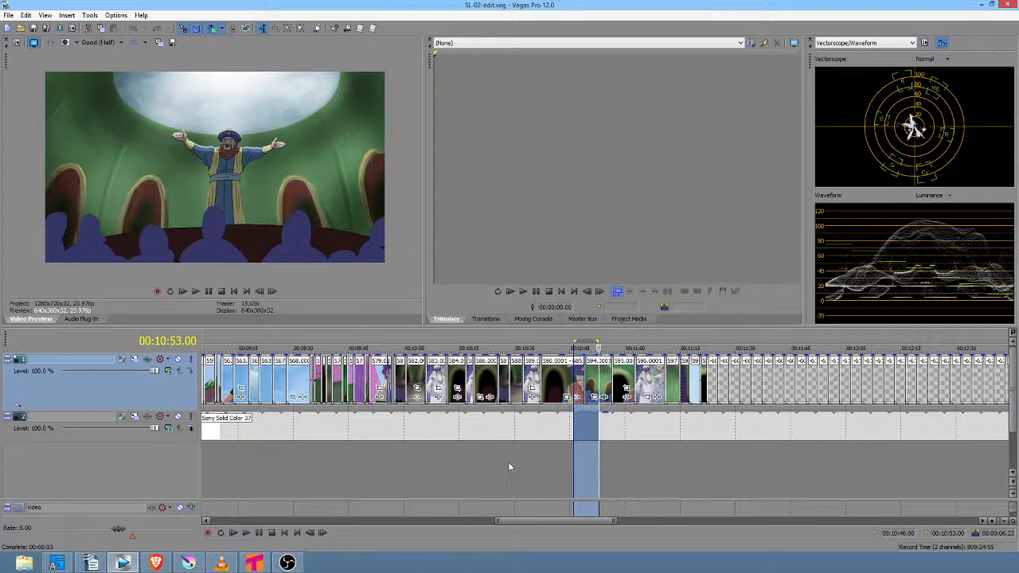
pyautogui.moveTo(498, 463); pyautogui.dragTo(567, 468)
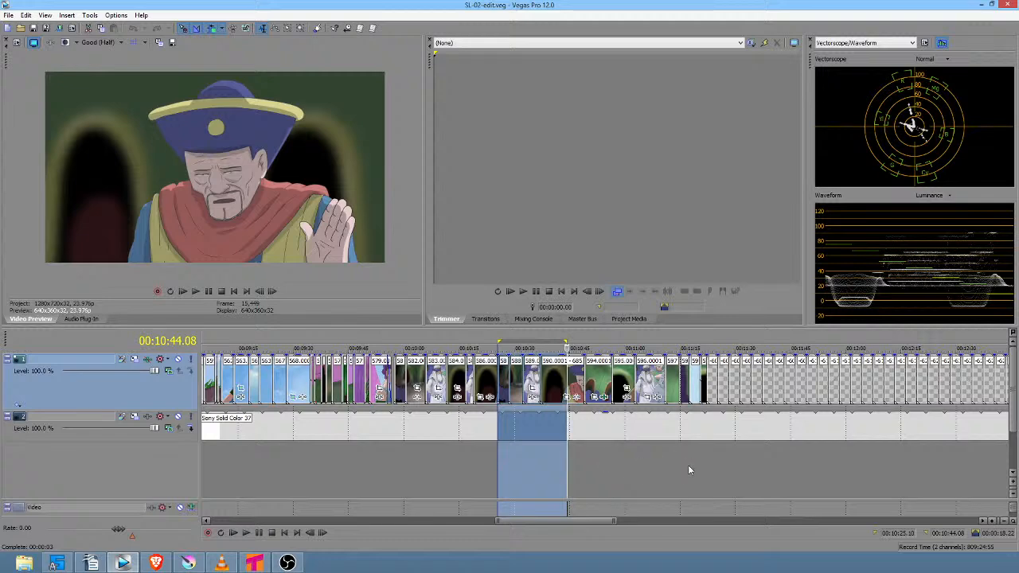
pyautogui.click(573, 463)
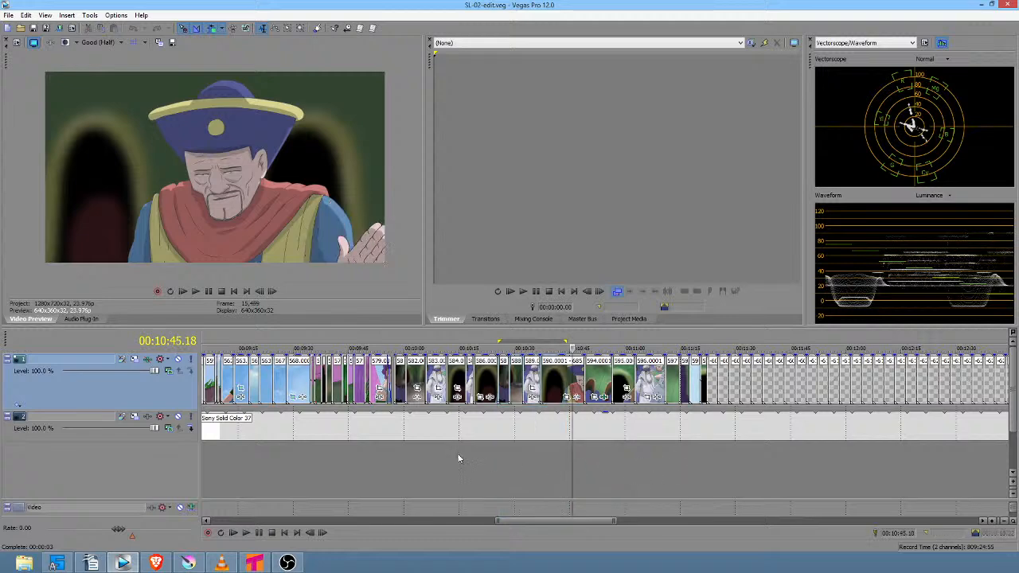
pyautogui.moveTo(466, 459); pyautogui.dragTo(684, 468)
pyautogui.scroll(5, 617, 465)
pyautogui.scroll(-5, 611, 467)
pyautogui.click(686, 472)
# - Preview shots 596 and 597 and scrub through to the final finished shot at about 00:11:21
pyautogui.moveTo(666, 463); pyautogui.dragTo(696, 463)
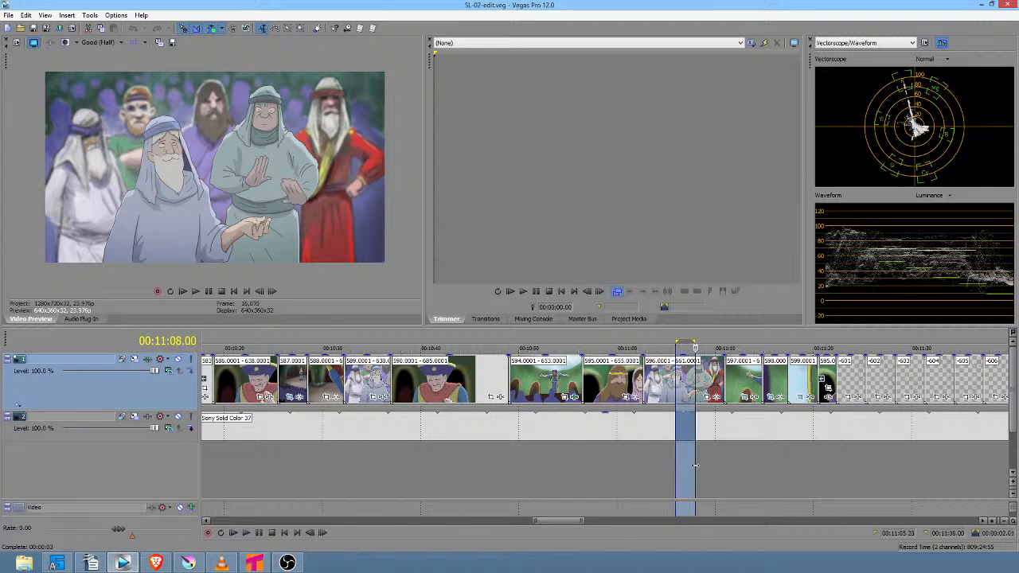
pyautogui.click(736, 464)
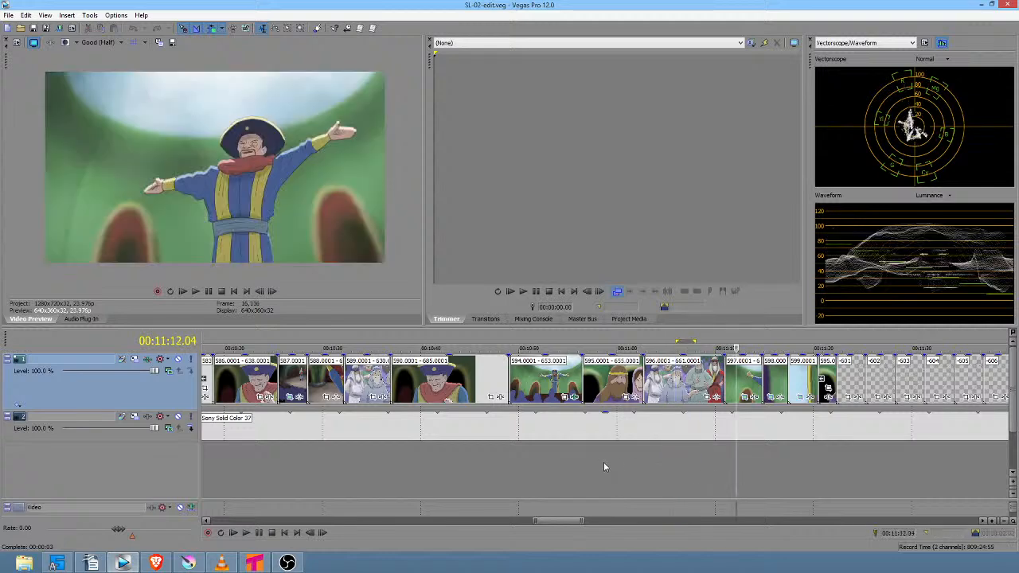
pyautogui.moveTo(603, 462); pyautogui.dragTo(826, 473)
pyautogui.click(826, 472)
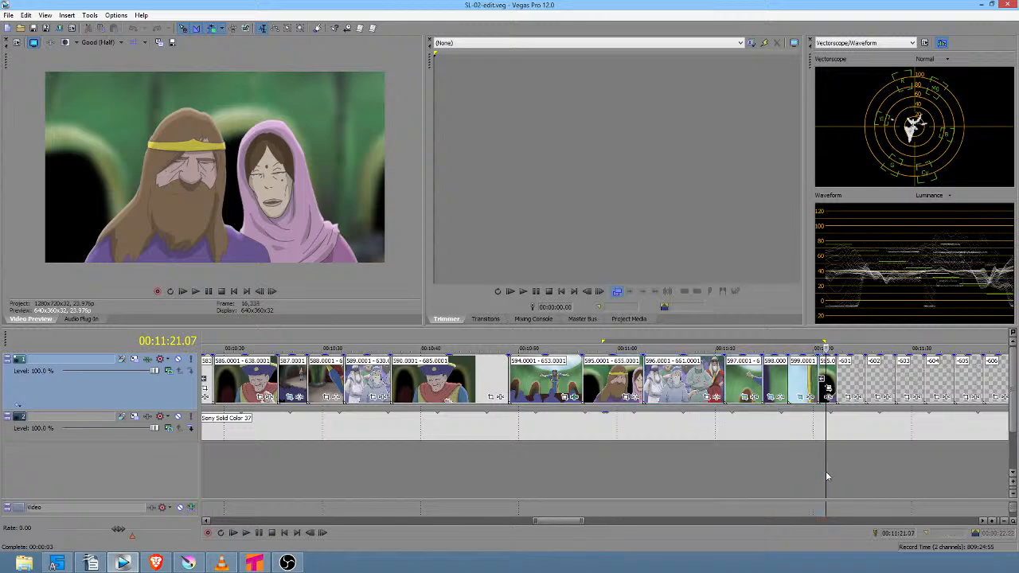
pyautogui.scroll(4, 826, 475)
pyautogui.scroll(-3, 823, 473)
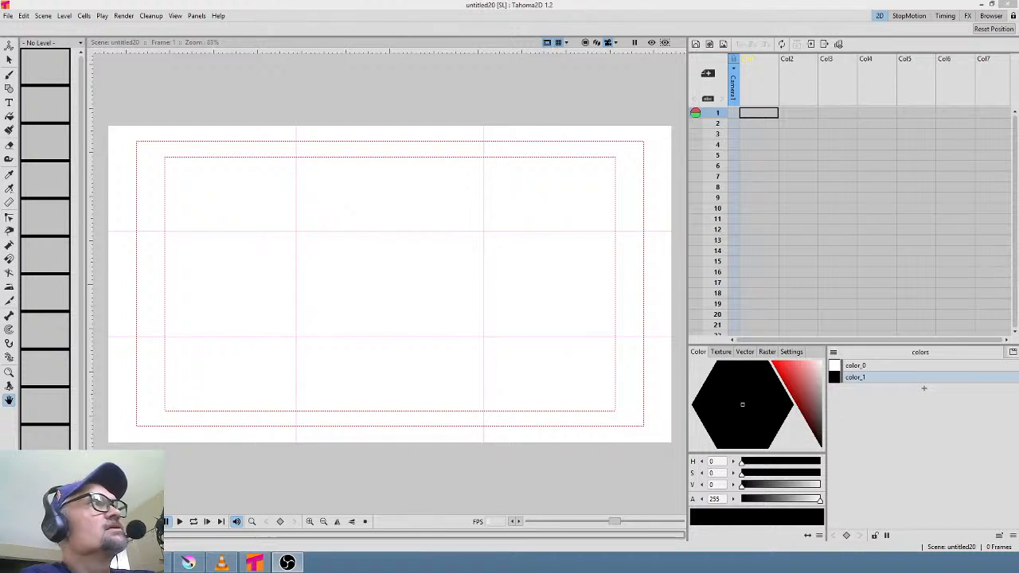
# - Switch to the empty Tahoma2D scene and select the frame 1 cell in the first column
pyautogui.click(756, 115)
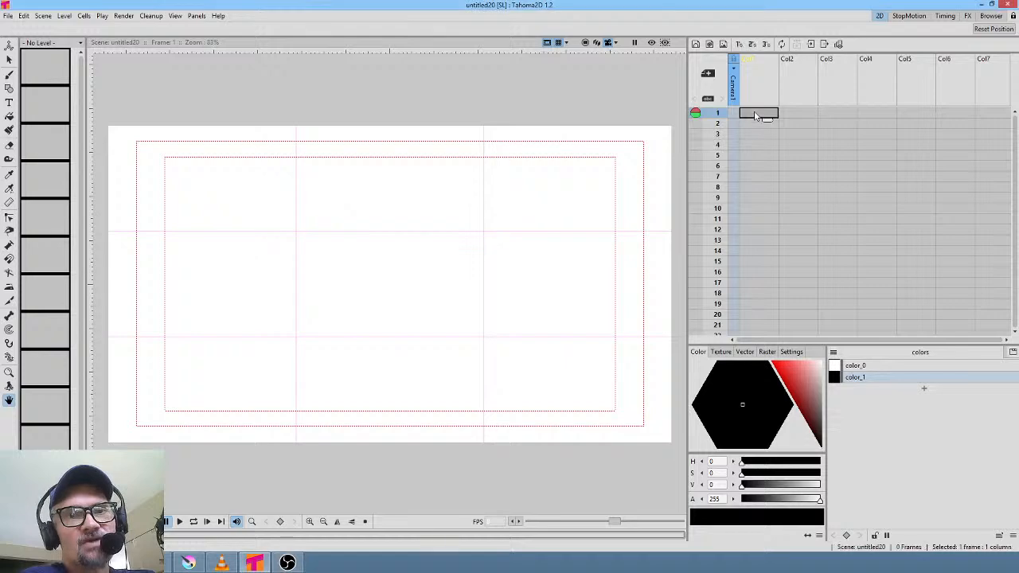
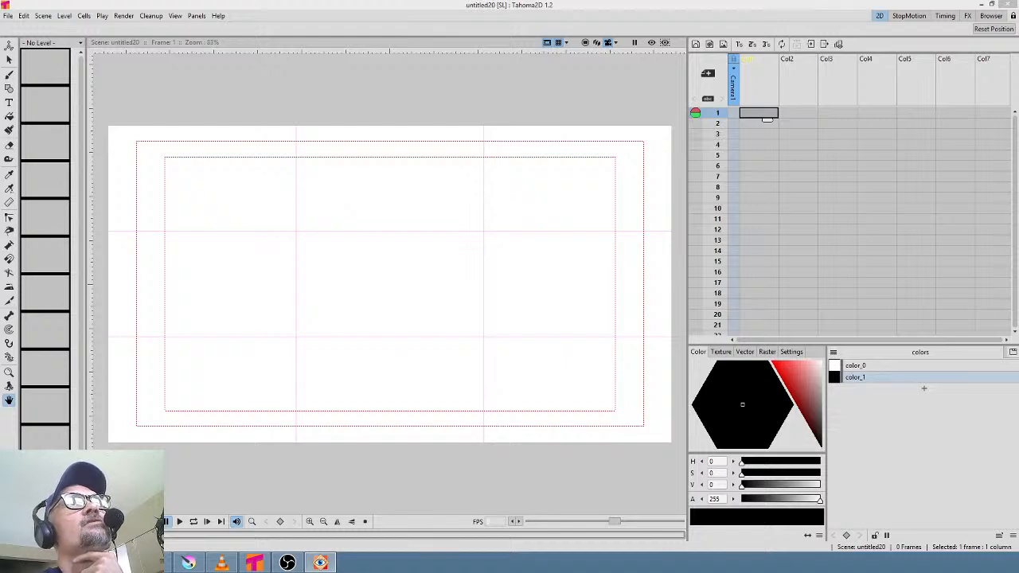
# - Browse the portrait paintings in the full-screen image viewer, going forward through the folder to blue05.jpg
pyautogui.press('Right')
pyautogui.press('Right')
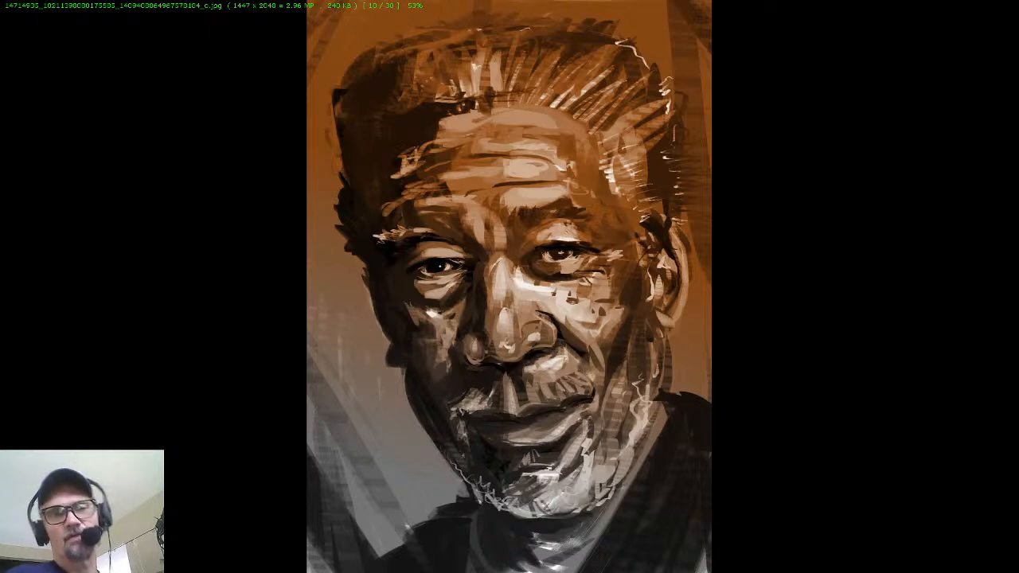
pyautogui.press('Right')
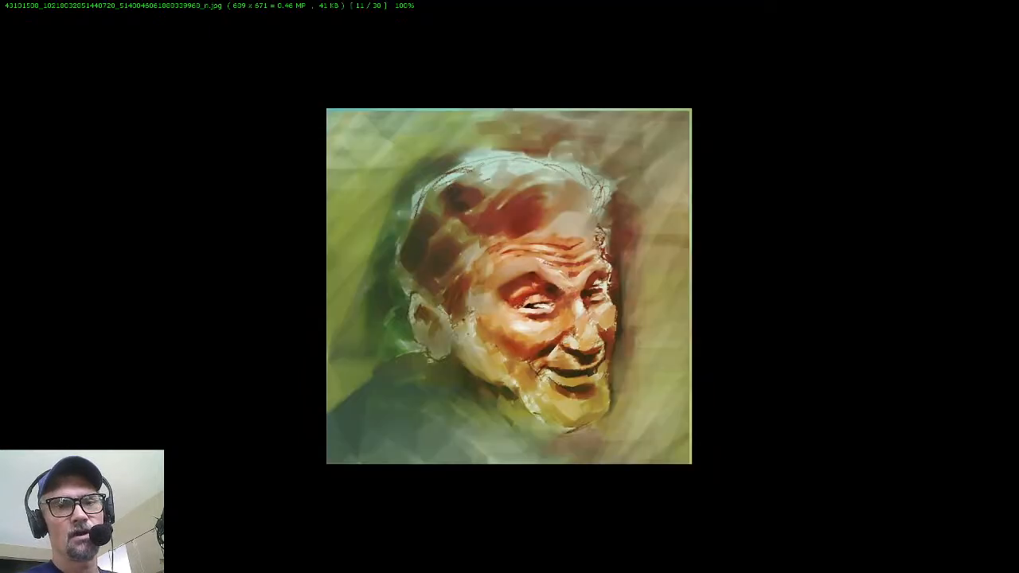
pyautogui.press('Right')
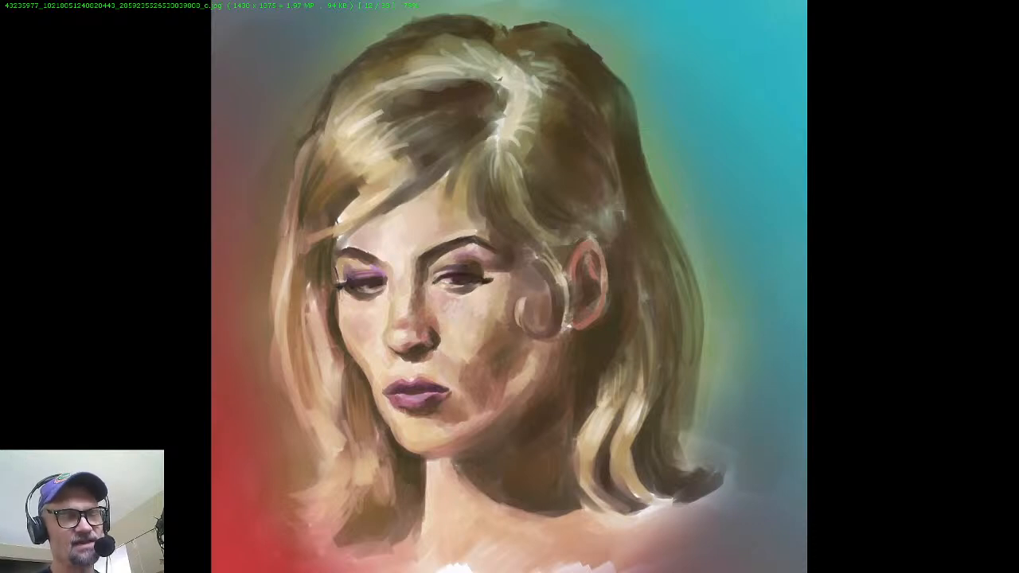
pyautogui.press('Right')
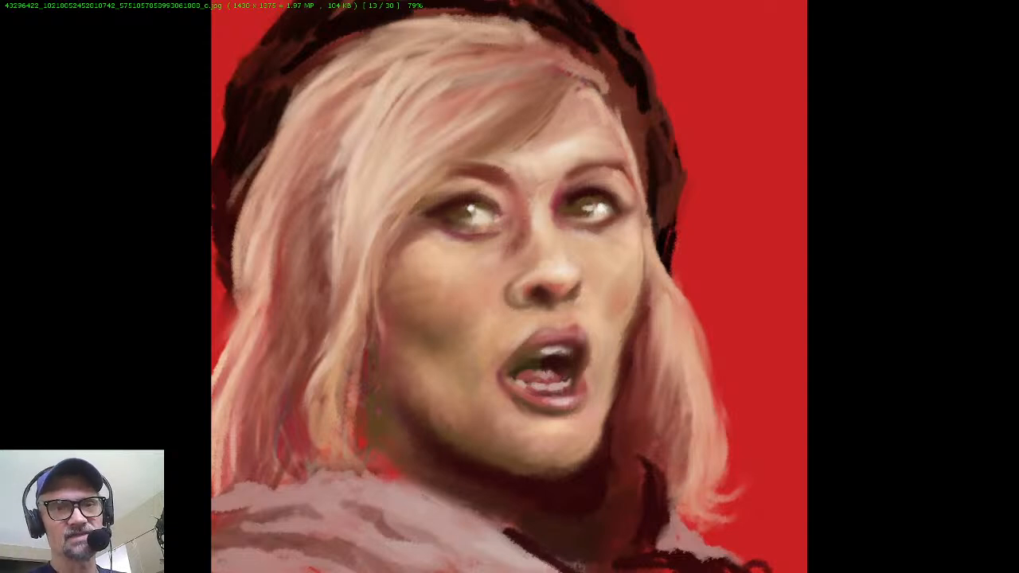
pyautogui.press('Right')
pyautogui.press('Right')
pyautogui.press('Right')
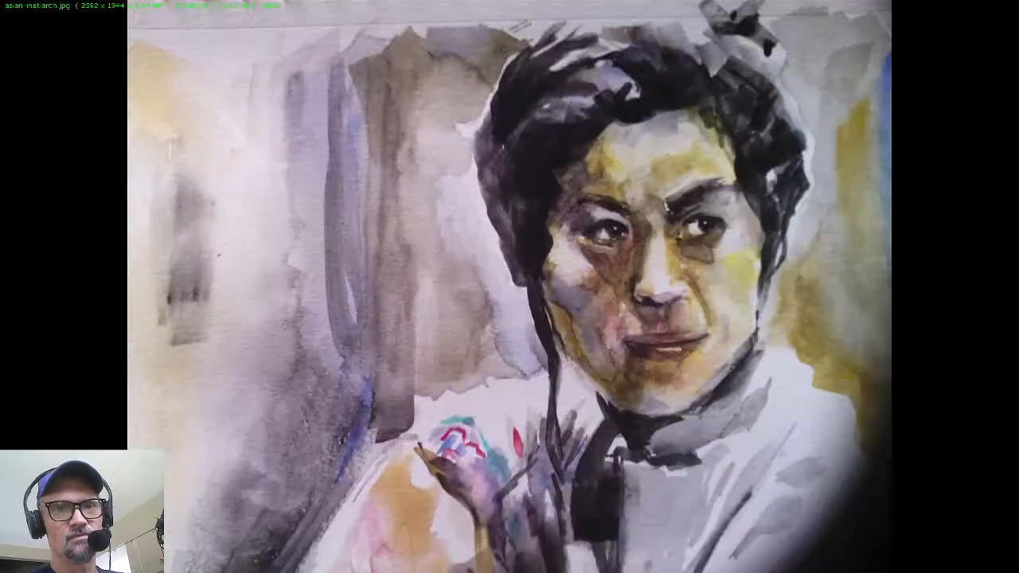
pyautogui.press('Right')
pyautogui.press('Right')
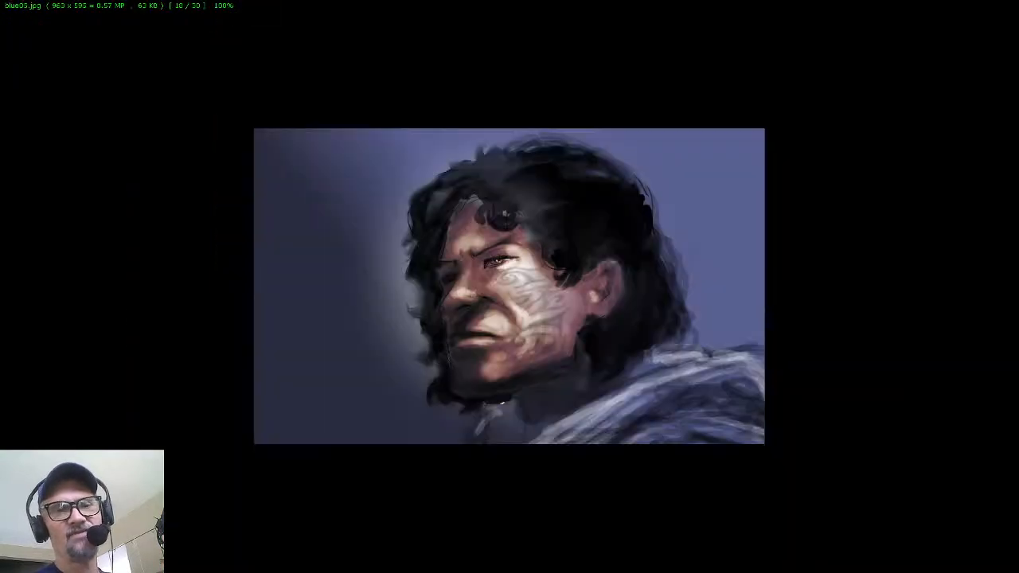
# - Browse the remaining paintings through elfdave.JPG and the horse portraits to michelle.jpg, then close the image viewer
pyautogui.press('Right')
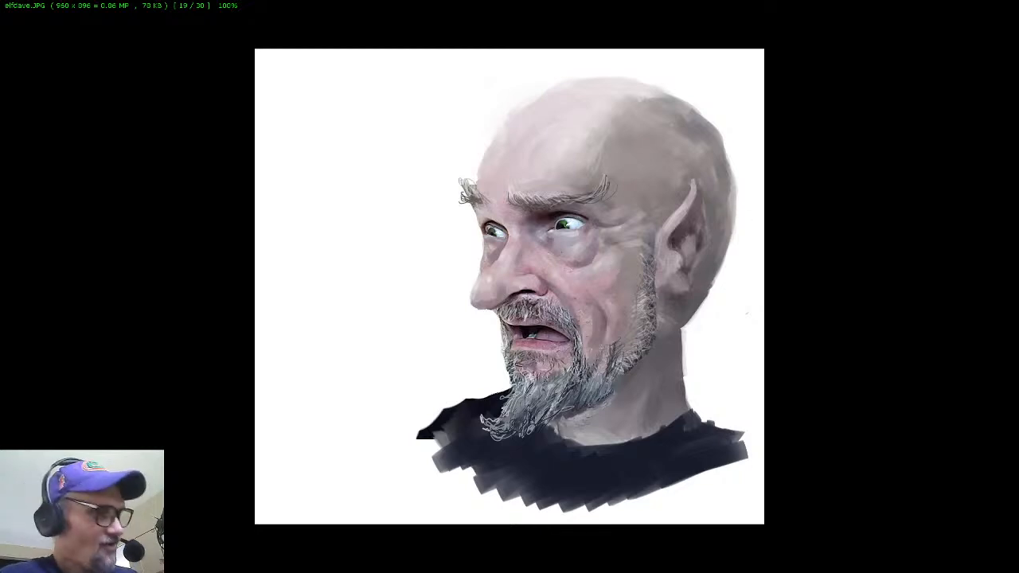
pyautogui.press('space')
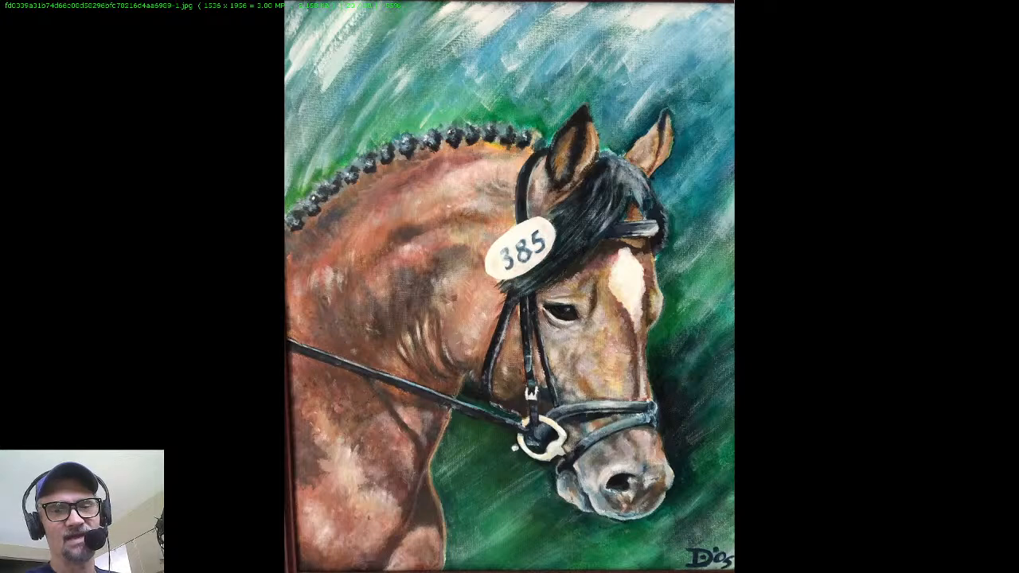
pyautogui.press('space')
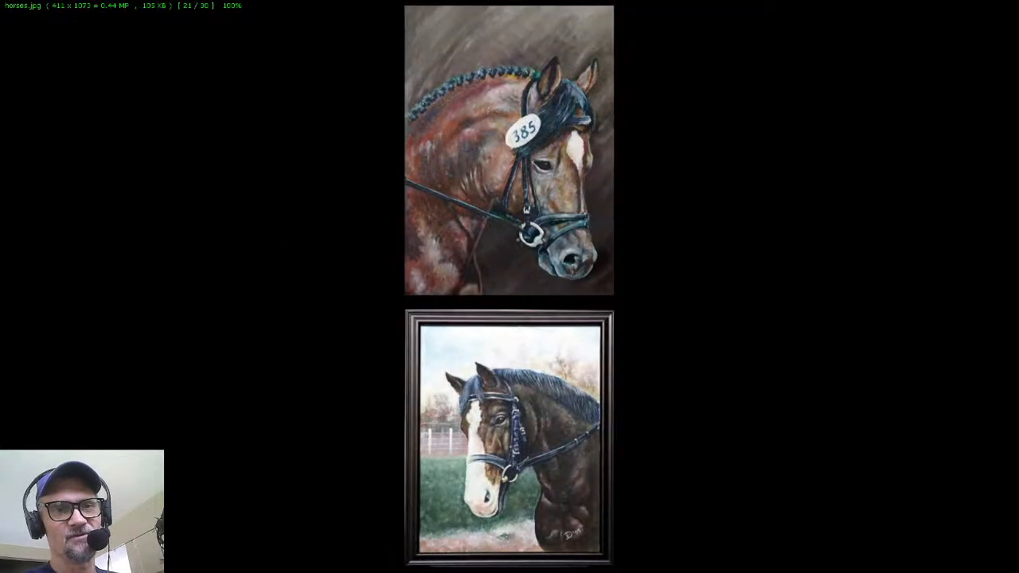
pyautogui.press('space')
pyautogui.press('space')
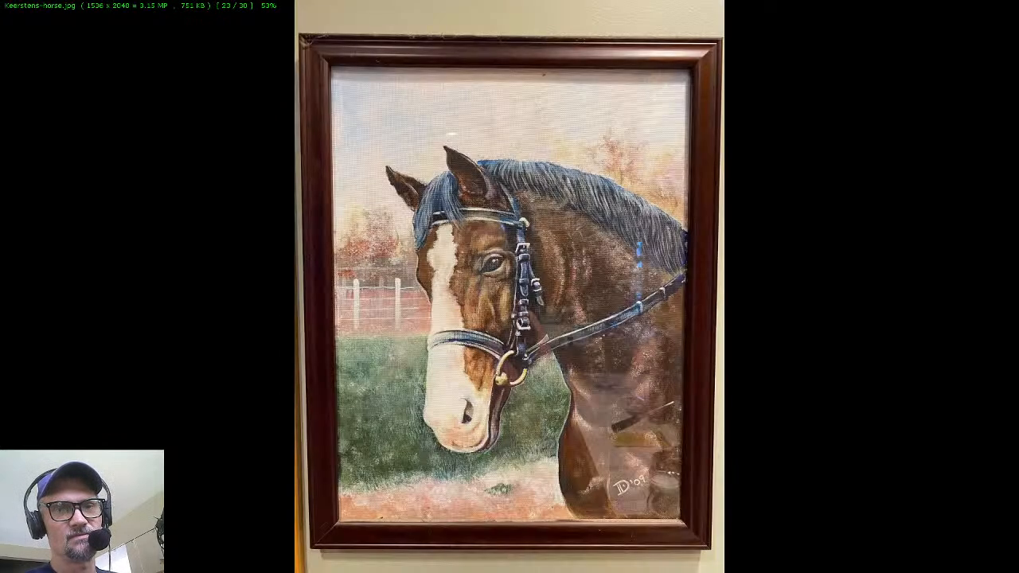
pyautogui.press('space')
pyautogui.press('space')
pyautogui.press('space')
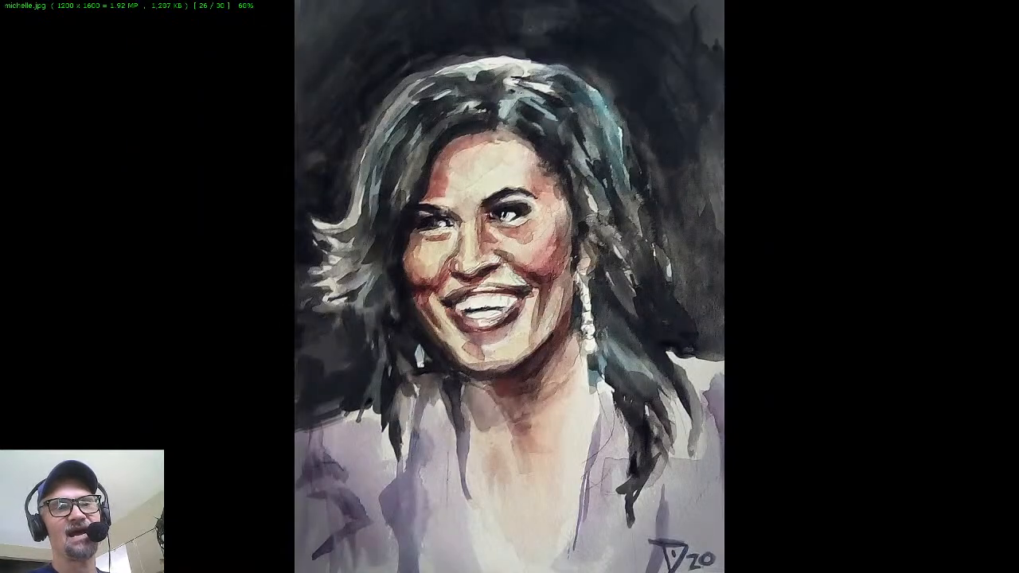
pyautogui.press('Escape')
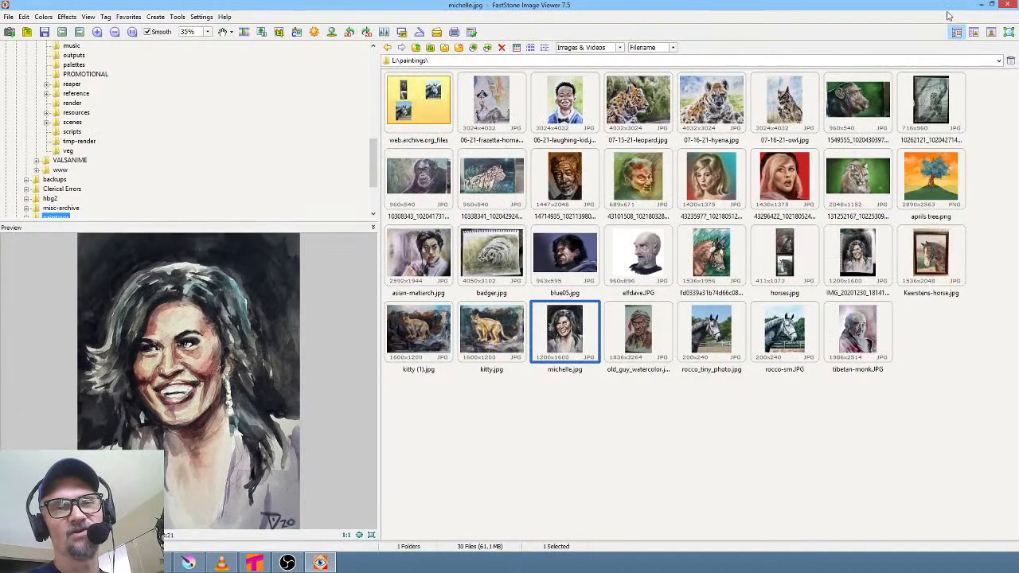
pyautogui.click(1008, 5)
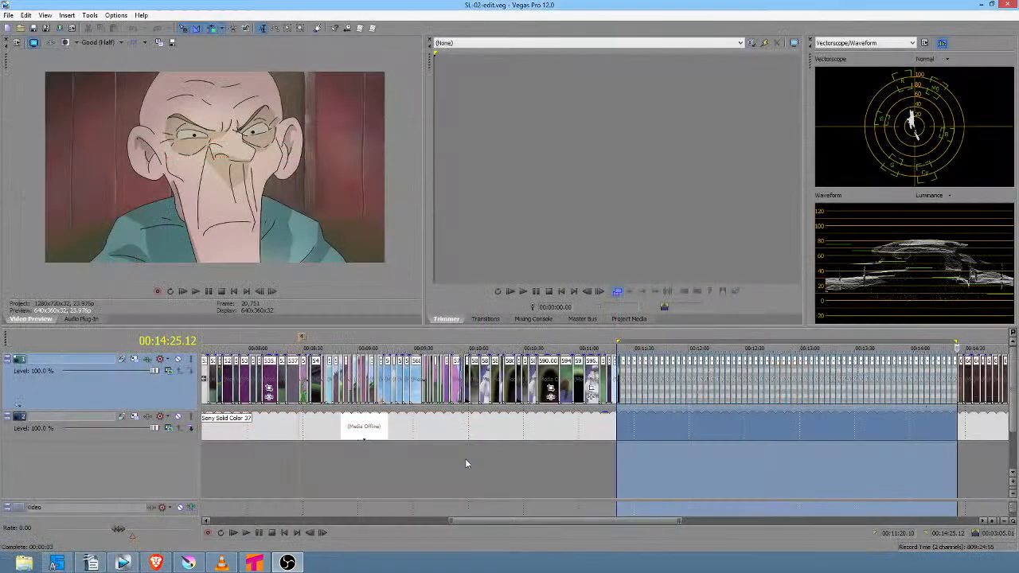
# - Examine the timeline in Vegas Pro around the start of the marked section at about 00:11:20
pyautogui.moveTo(429, 467); pyautogui.dragTo(621, 474)
pyautogui.scroll(4, 623, 473)
pyautogui.click(622, 472)
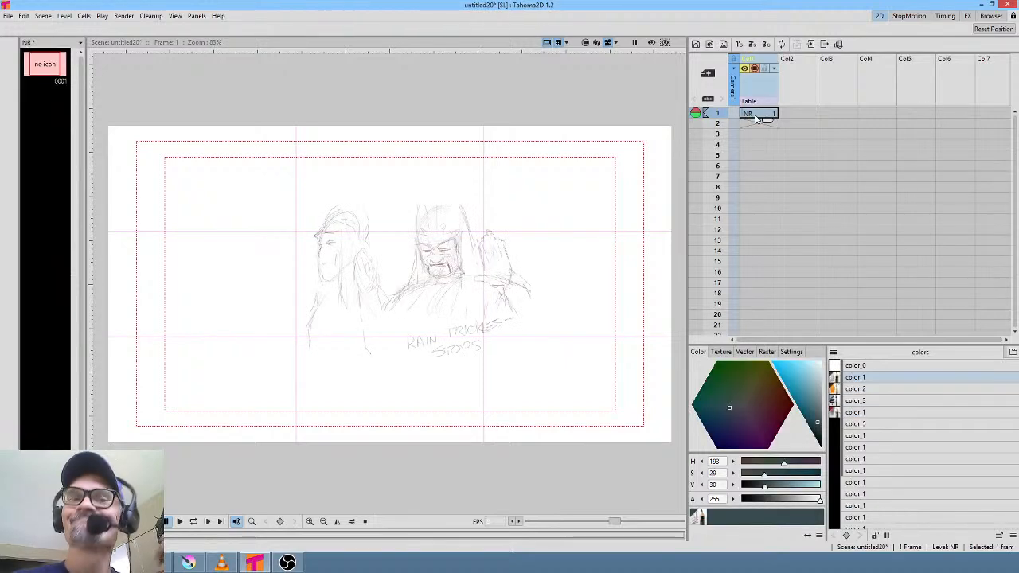
# - Save the Tahoma2D storyboard scene as 601 in the project's scenes folder
pyautogui.click(7, 17)
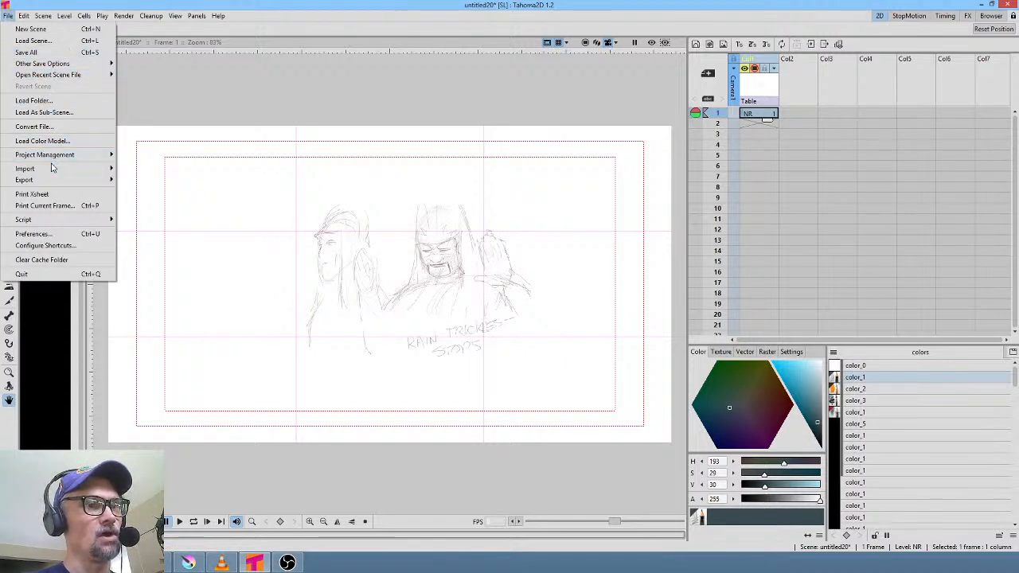
pyautogui.moveTo(72, 64)
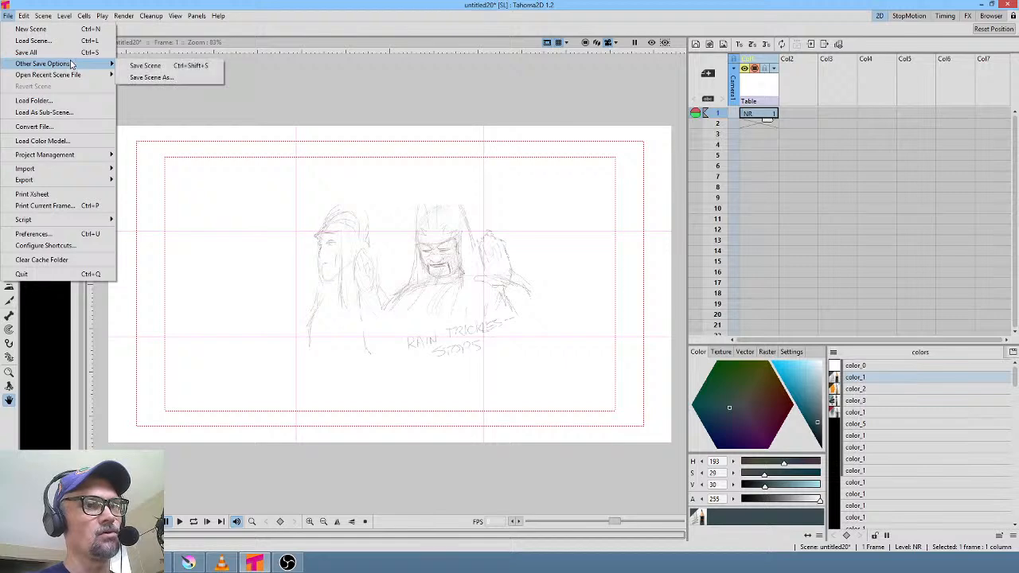
pyautogui.click(168, 77)
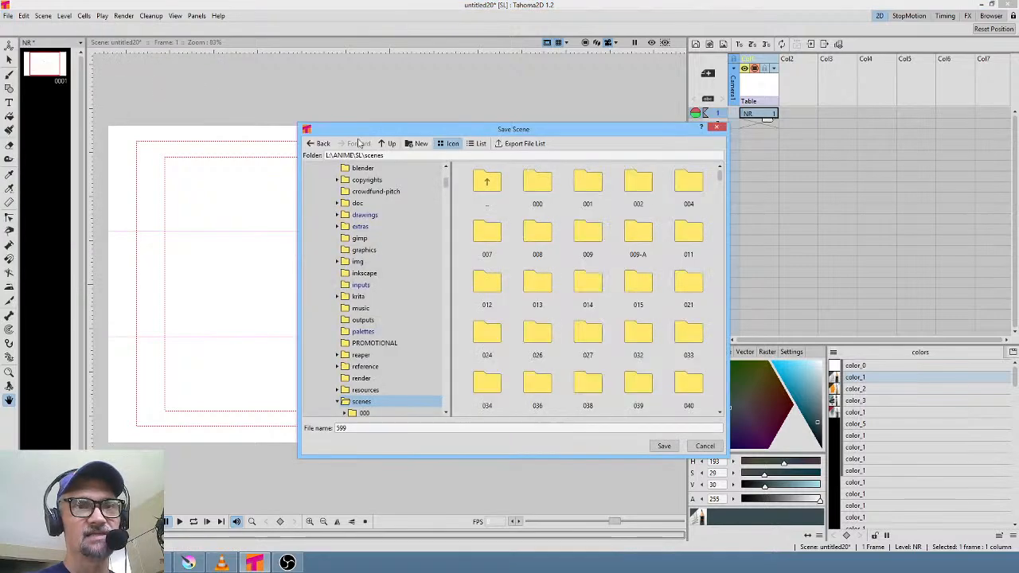
pyautogui.click(370, 429)
pyautogui.write('601')
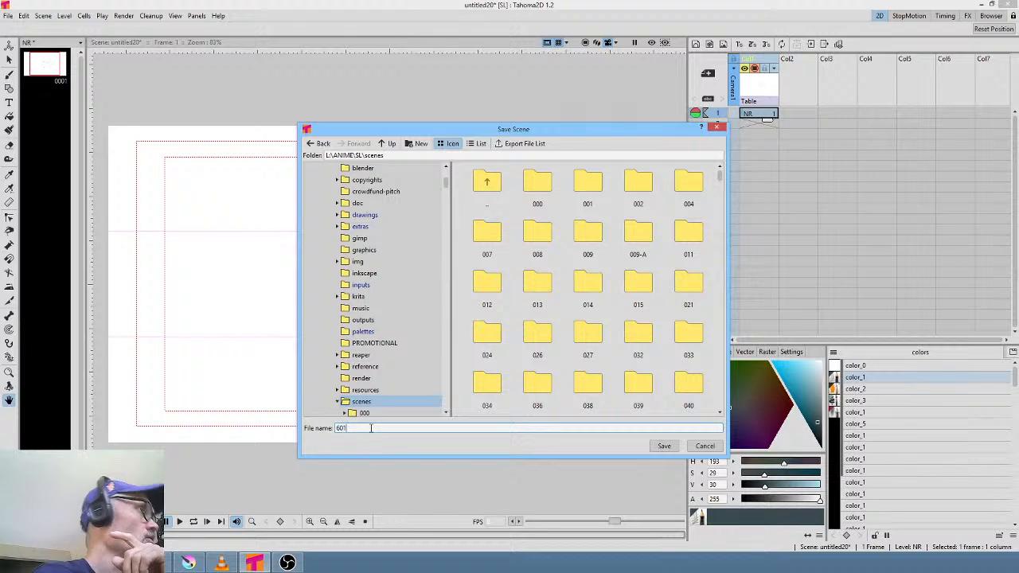
pyautogui.click(664, 446)
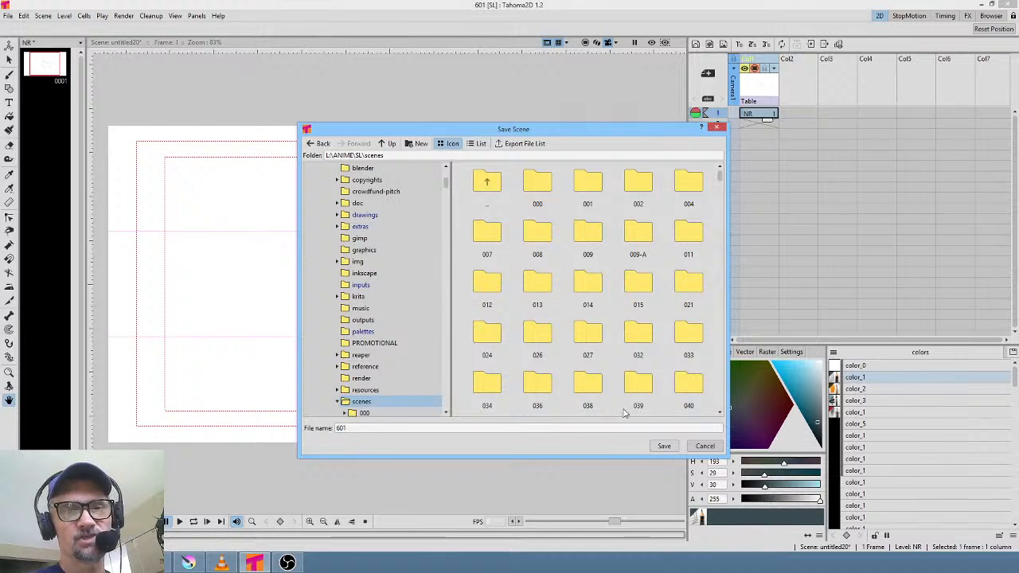
pyautogui.click(651, 444)
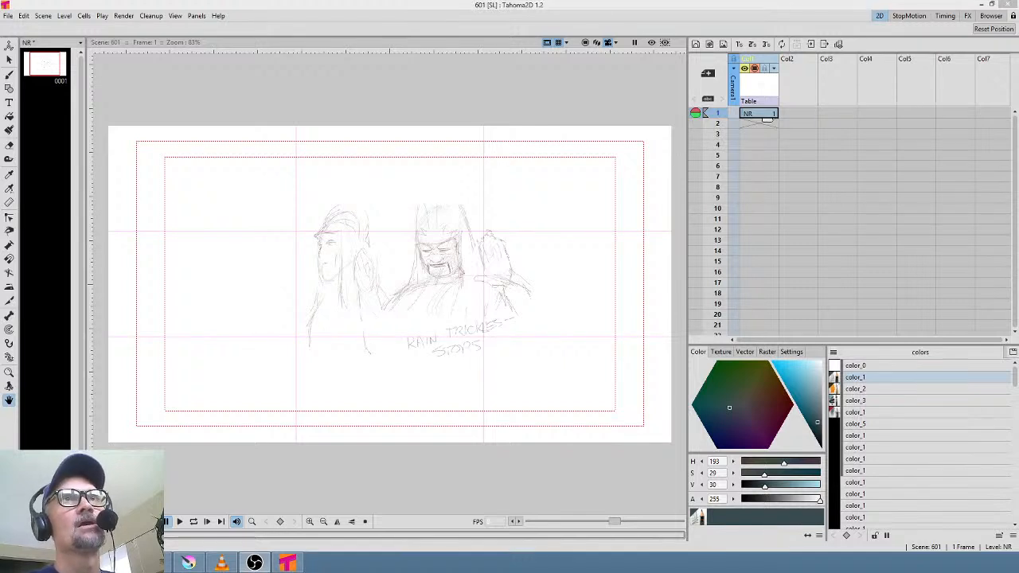
# - Open drawing 0001 of the NR level and enclose the whole storyboard sketch in a freehand selection
pyautogui.click(760, 113)
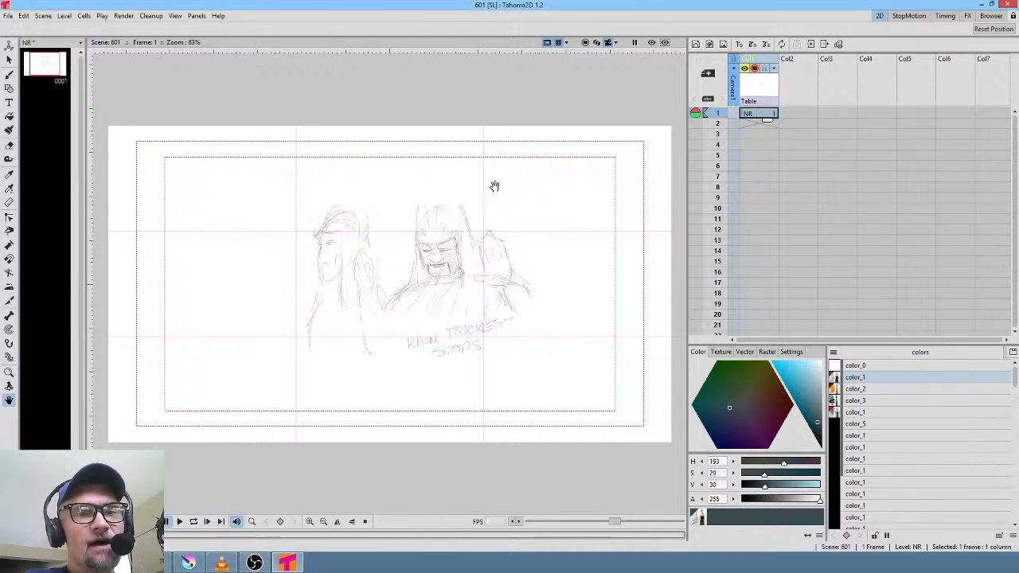
pyautogui.scroll(2, 423, 145)
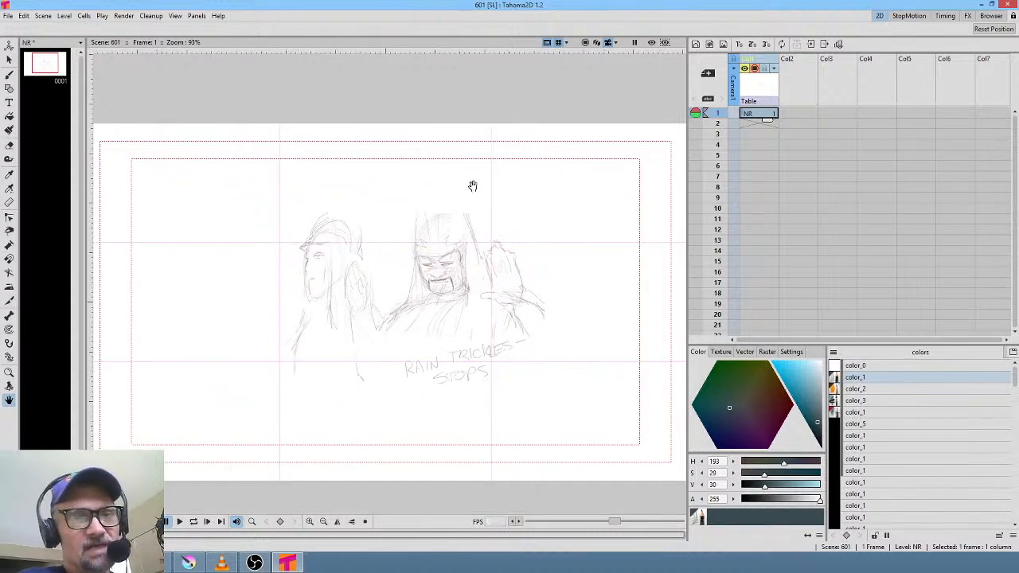
pyautogui.scroll(4, 492, 230)
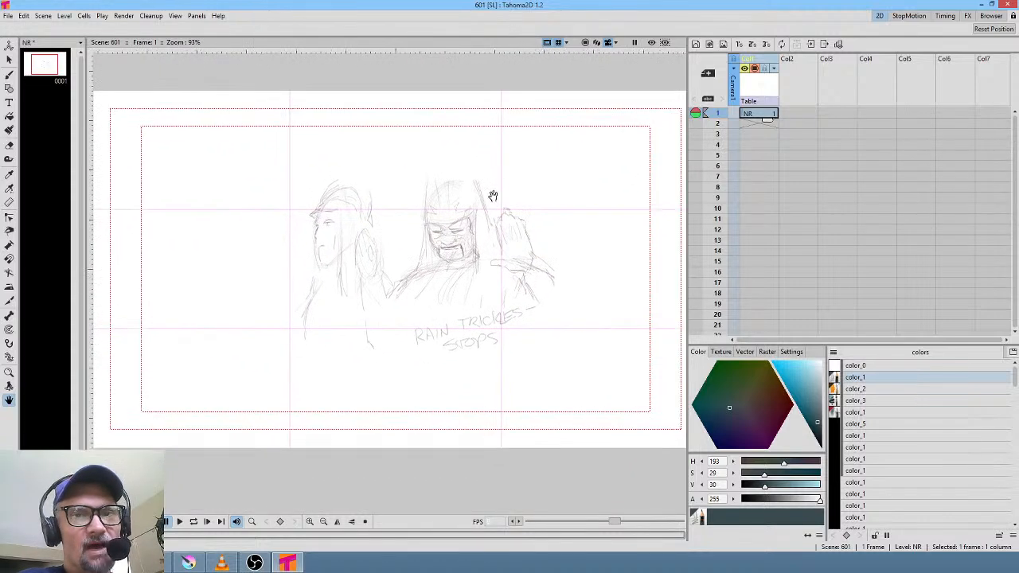
pyautogui.scroll(-5, 491, 197)
pyautogui.scroll(3, 489, 199)
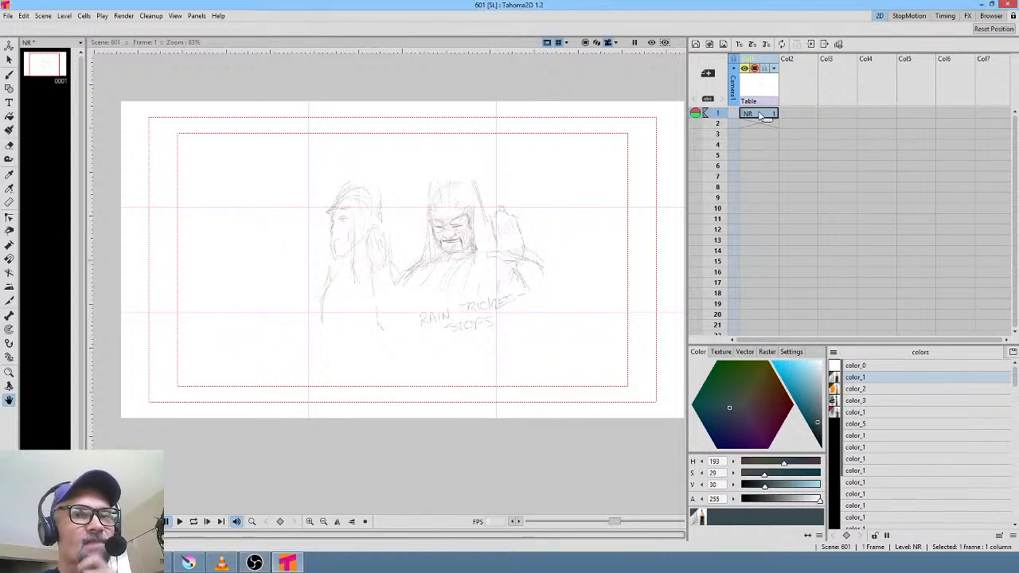
pyautogui.click(42, 67)
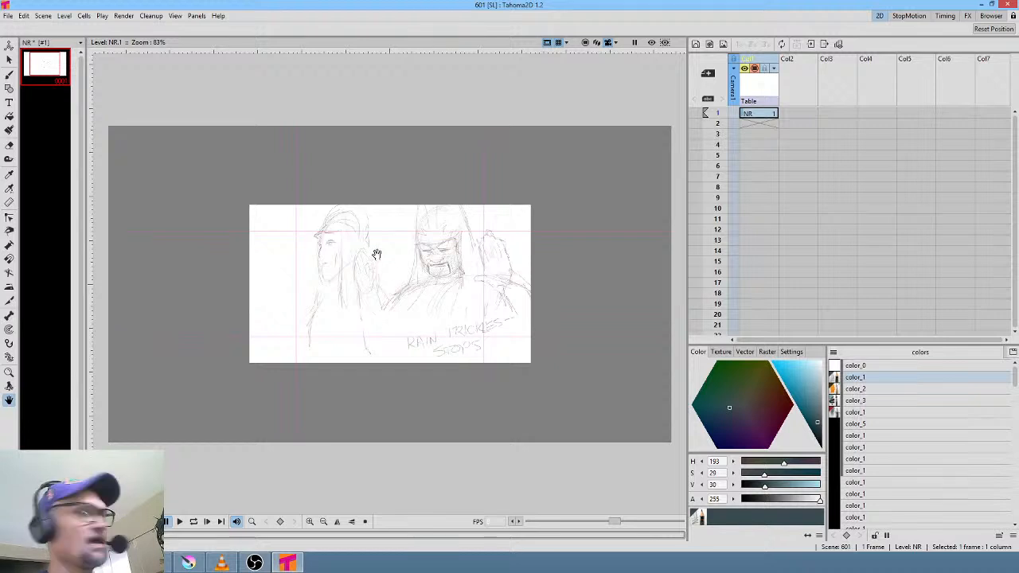
pyautogui.press('s')
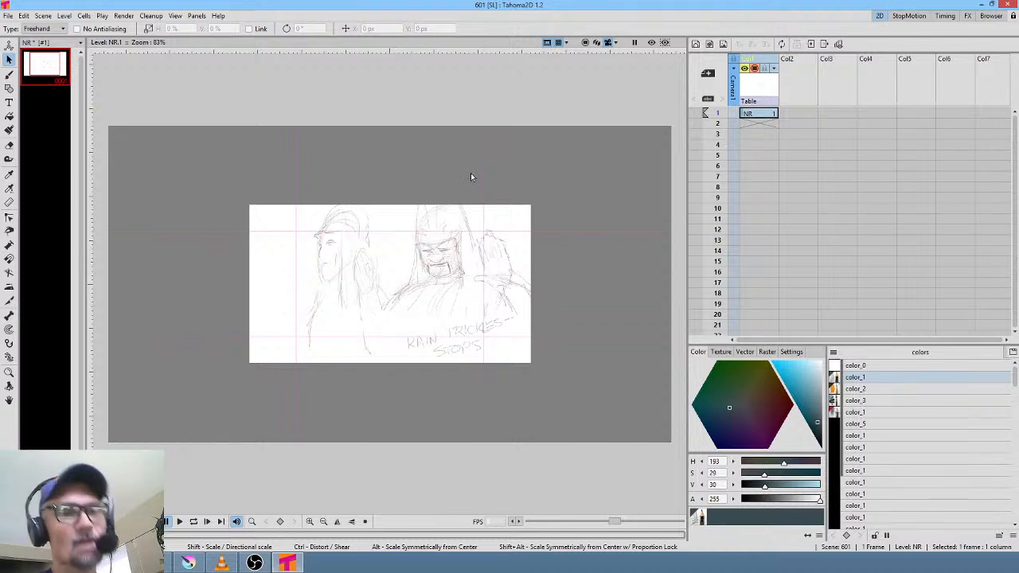
pyautogui.moveTo(470, 170)
pyautogui.mouseDown()
pyautogui.moveTo(259, 136)
pyautogui.moveTo(185, 207)
pyautogui.moveTo(155, 346)
pyautogui.moveTo(256, 406)
pyautogui.moveTo(441, 419)
pyautogui.moveTo(574, 388)
pyautogui.moveTo(592, 235)
pyautogui.moveTo(499, 166)
pyautogui.moveTo(420, 165)
pyautogui.mouseUp()
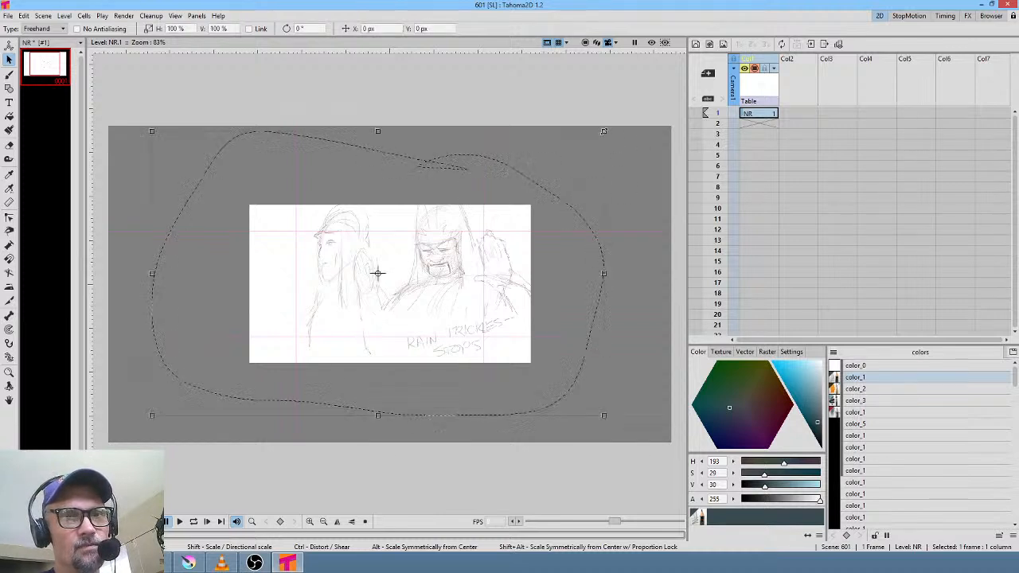
# - Scale the selected sketch to about 146% and position it near the centre of the drawing area
pyautogui.moveTo(603, 130)
pyautogui.mouseDown()
pyautogui.moveTo(762, 31)
pyautogui.moveTo(1017, 29)
pyautogui.mouseUp()
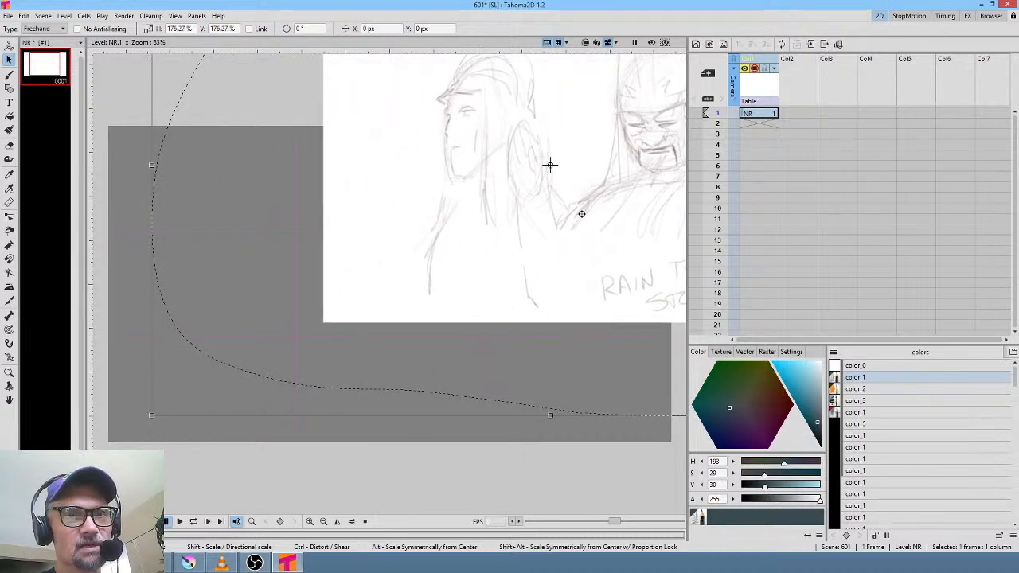
pyautogui.moveTo(585, 212)
pyautogui.mouseDown()
pyautogui.moveTo(391, 303)
pyautogui.moveTo(406, 307)
pyautogui.mouseUp()
pyautogui.scroll(-3, 425, 236)
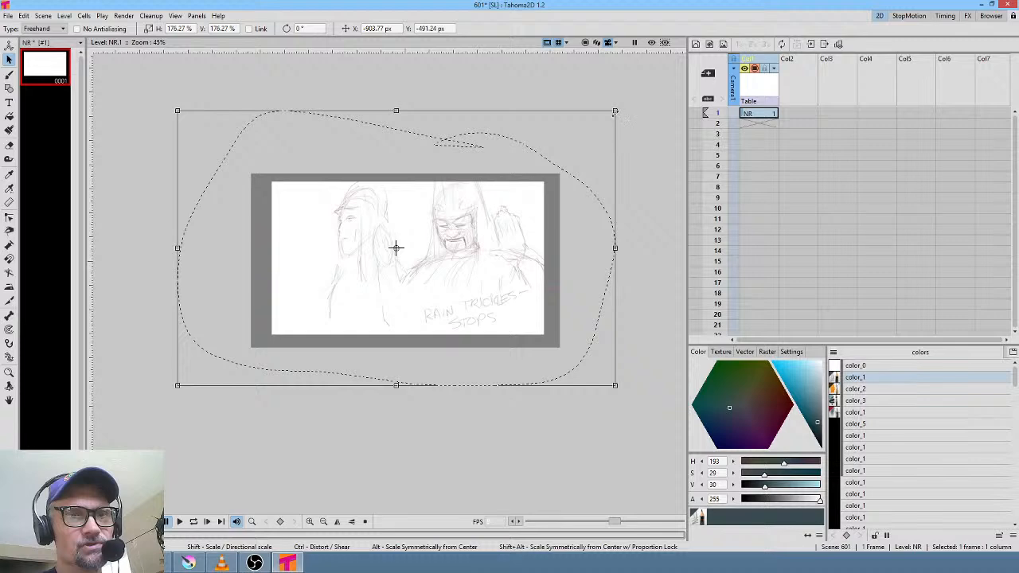
pyautogui.moveTo(615, 112); pyautogui.dragTo(542, 158)
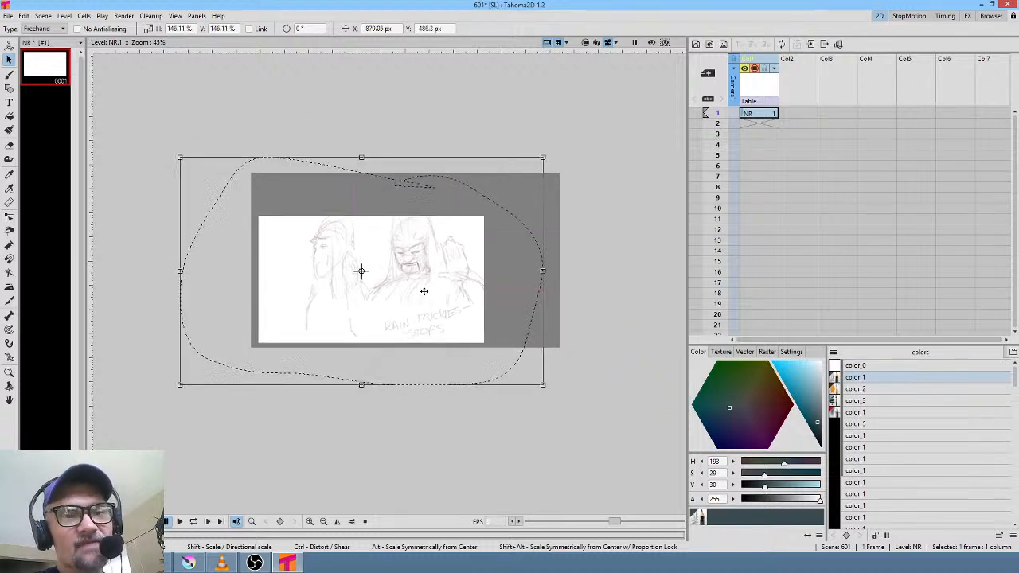
pyautogui.moveTo(424, 292); pyautogui.dragTo(451, 276)
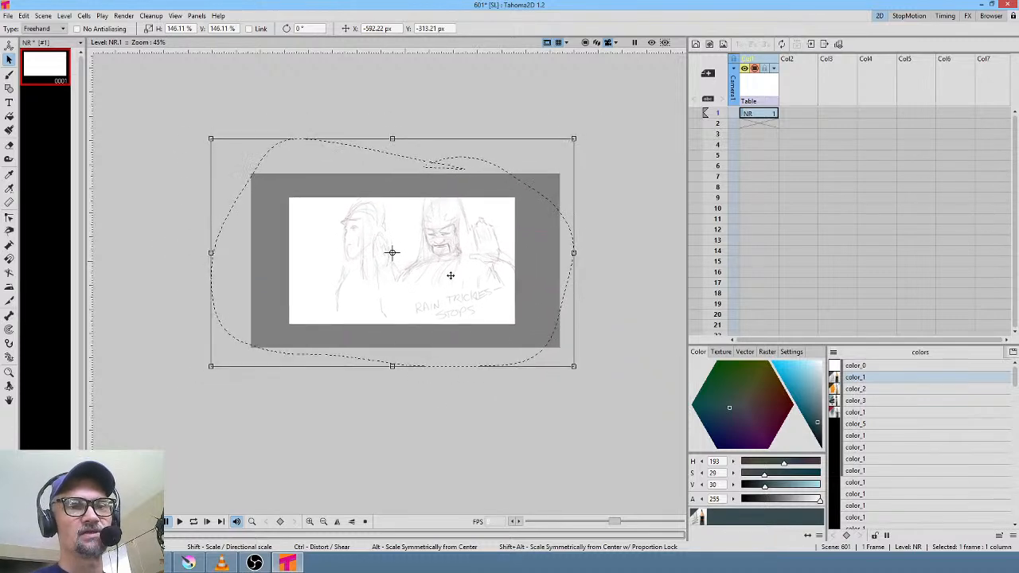
# - Return to the frame 1 cell of the scene and switch the viewer to camera stand view
pyautogui.click(762, 120)
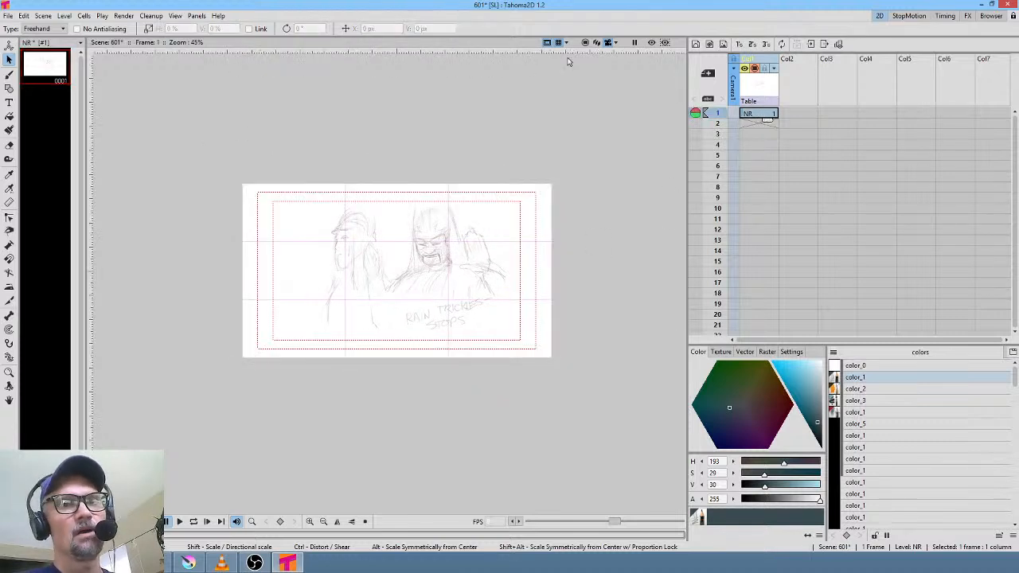
pyautogui.click(587, 43)
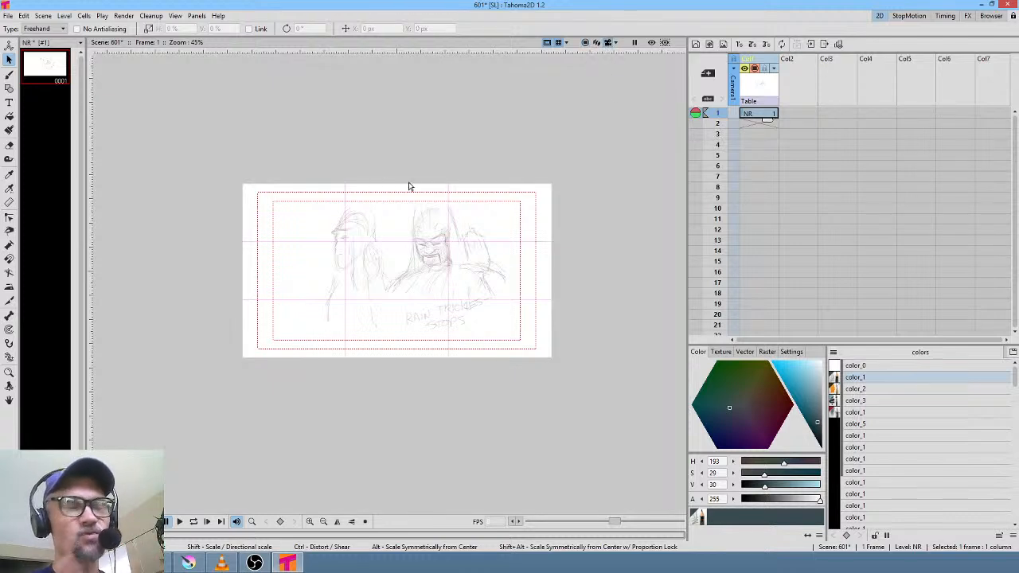
pyautogui.click(587, 43)
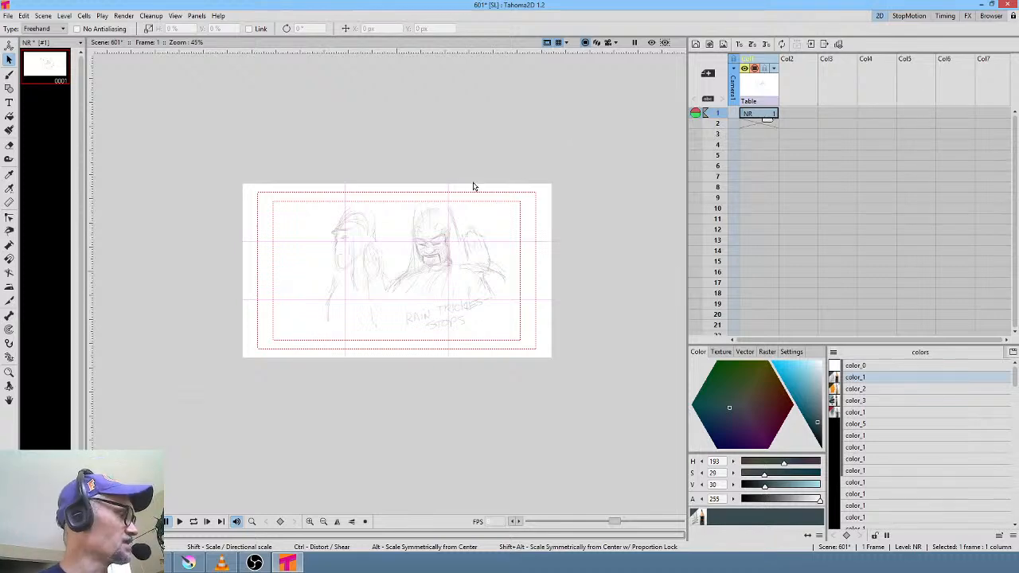
# - Brush a curved hat brim line above the bearded man's eyebrows in the dark color_1 style
pyautogui.press('b')
pyautogui.scroll(2, 462, 239)
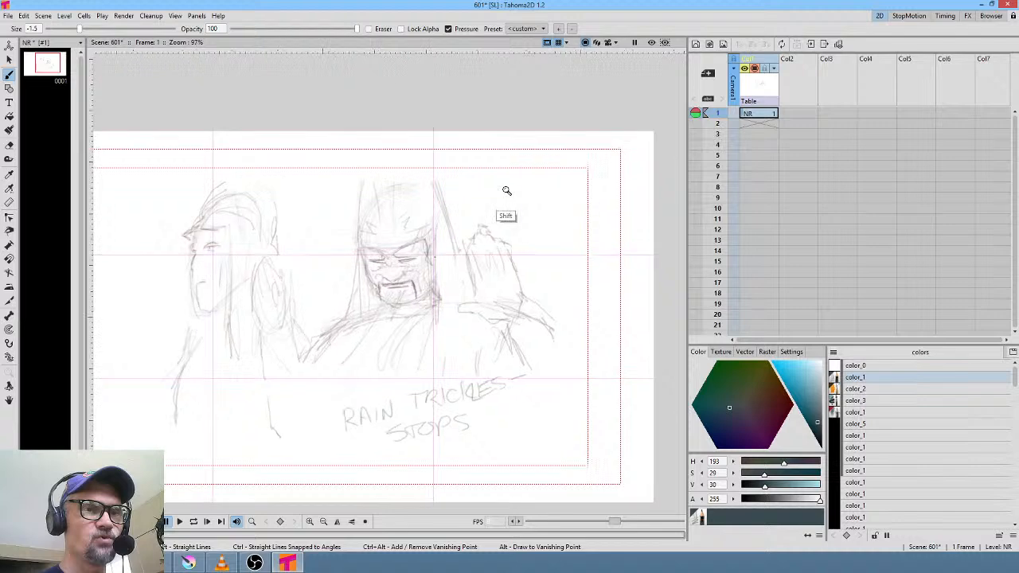
pyautogui.click(861, 376)
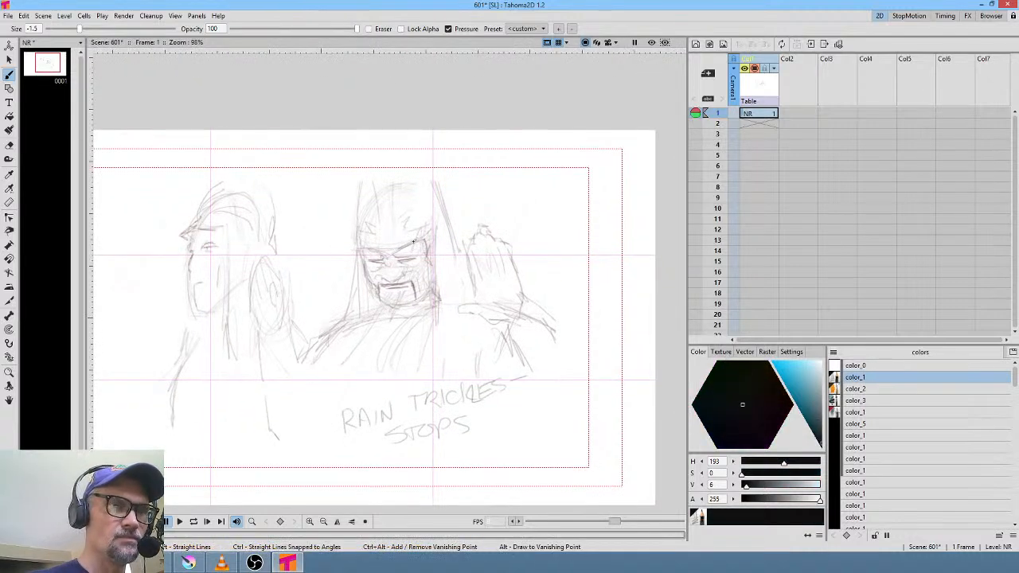
pyautogui.moveTo(357, 246); pyautogui.dragTo(441, 227)
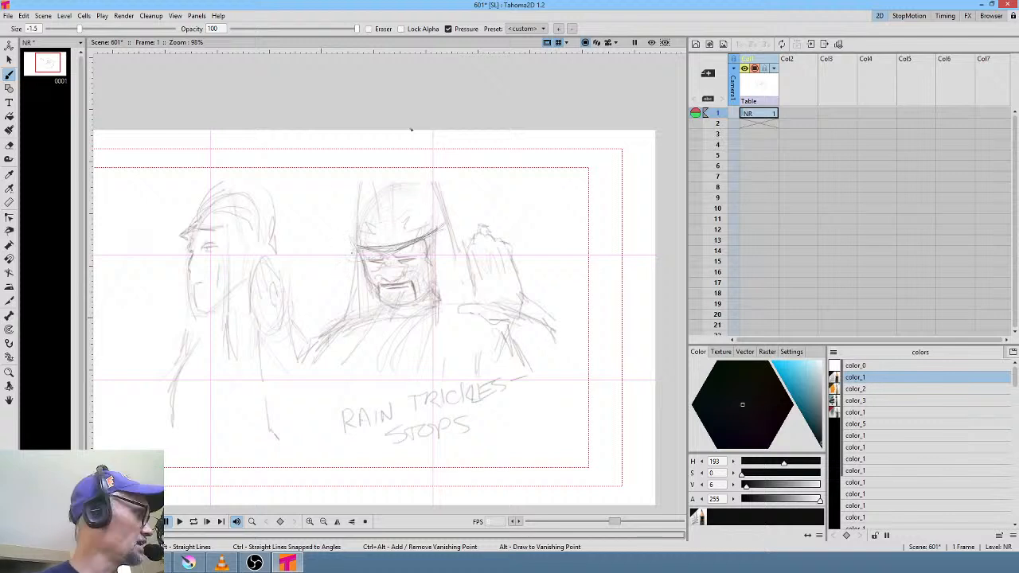
# - Erase the bearded man's old hat above the brim and the long lines beside his face
pyautogui.press('a')
pyautogui.moveTo(360, 141)
pyautogui.mouseDown()
pyautogui.moveTo(356, 239)
pyautogui.moveTo(385, 239)
pyautogui.moveTo(484, 160)
pyautogui.moveTo(439, 245)
pyautogui.moveTo(464, 226)
pyautogui.mouseUp()
pyautogui.moveTo(358, 244)
pyautogui.mouseDown()
pyautogui.moveTo(356, 301)
pyautogui.moveTo(341, 305)
pyautogui.mouseUp()
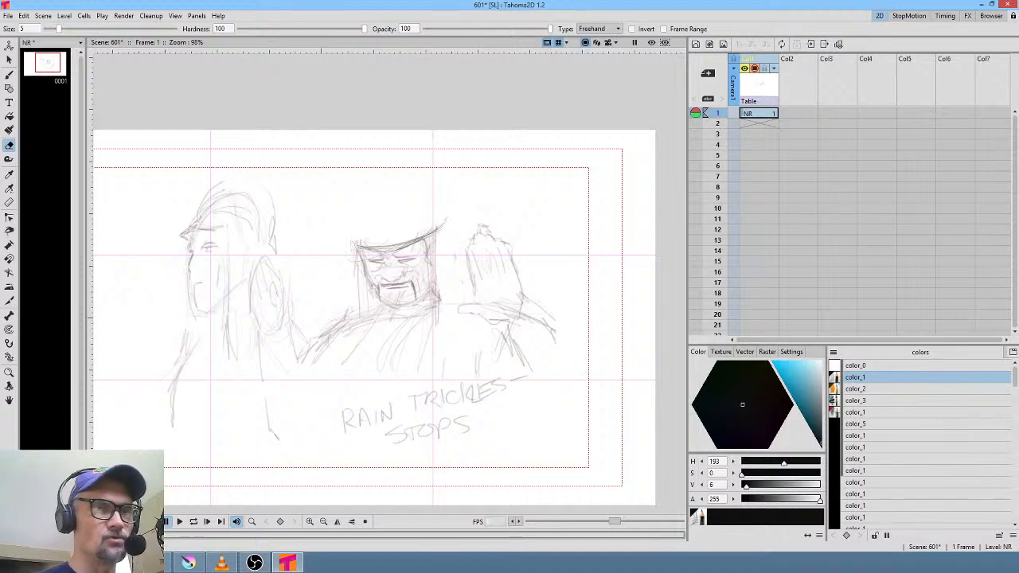
# - Set the brush size to 0 and sketch the bearded man's shoulder line, cape collar edge and long vertical front edge
pyautogui.press('b')
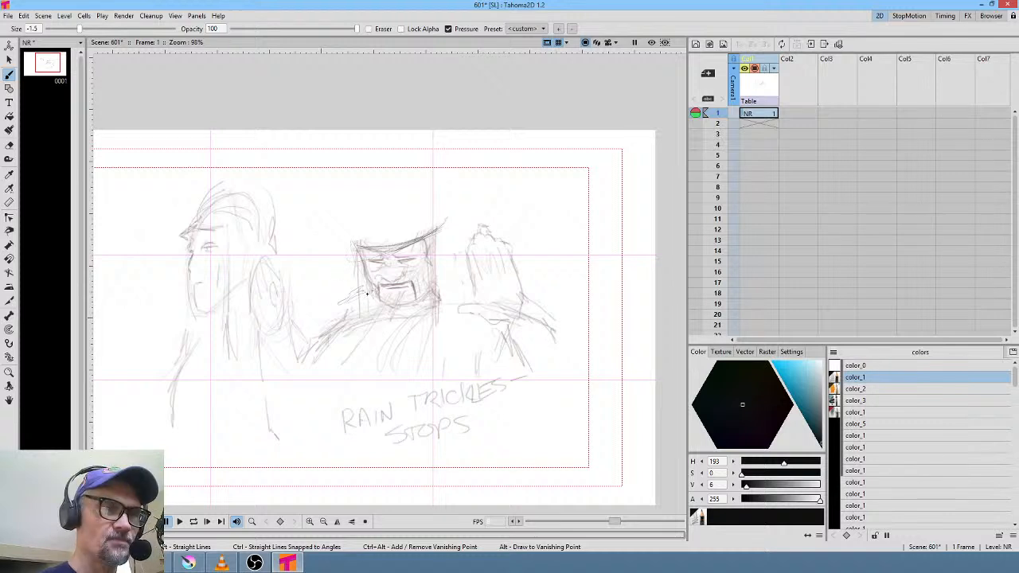
pyautogui.click(33, 29)
pyautogui.write('0')
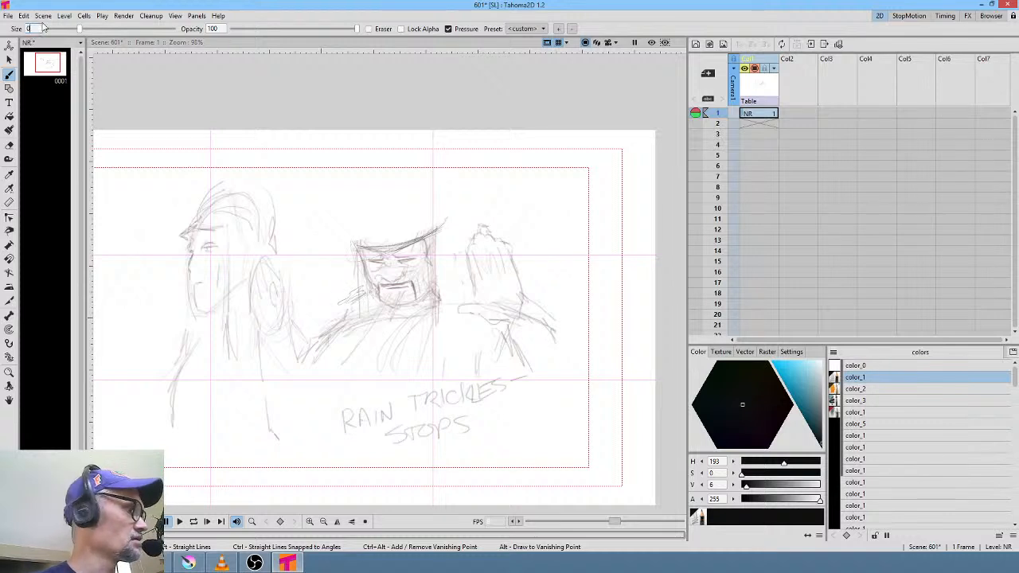
pyautogui.press('Return')
pyautogui.moveTo(379, 287)
pyautogui.mouseDown()
pyautogui.moveTo(348, 307)
pyautogui.moveTo(355, 334)
pyautogui.moveTo(330, 336)
pyautogui.moveTo(350, 341)
pyautogui.moveTo(374, 371)
pyautogui.moveTo(494, 316)
pyautogui.mouseUp()
pyautogui.moveTo(490, 295)
pyautogui.mouseDown()
pyautogui.moveTo(495, 320)
pyautogui.moveTo(399, 355)
pyautogui.moveTo(430, 345)
pyautogui.moveTo(422, 491)
pyautogui.mouseUp()
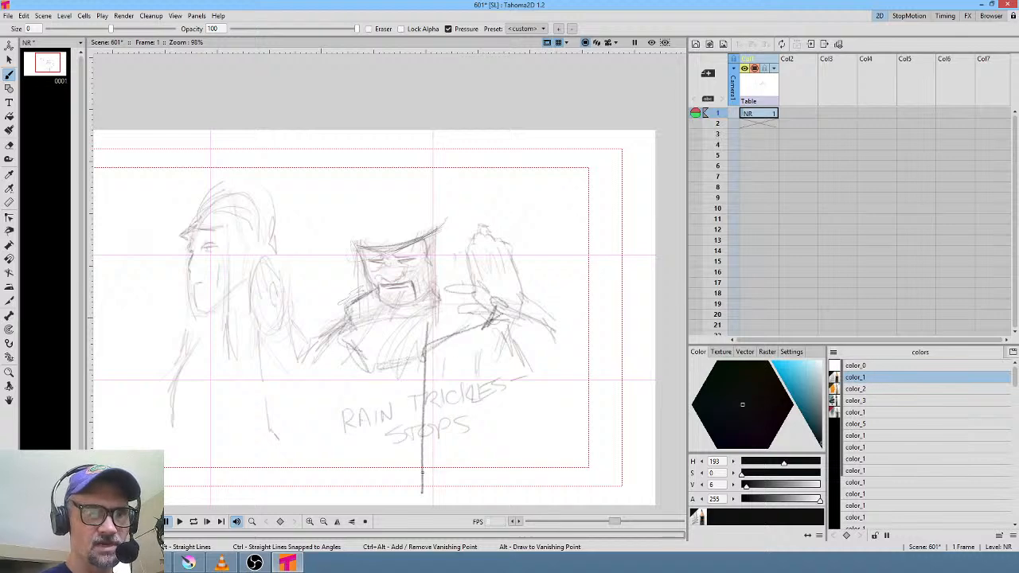
# - Brush long vertical fold lines hanging from both sides of the bearded man's cape collar, over the old note
pyautogui.moveTo(475, 322); pyautogui.dragTo(478, 477)
pyautogui.moveTo(469, 334); pyautogui.dragTo(465, 492)
pyautogui.moveTo(473, 326)
pyautogui.mouseDown()
pyautogui.moveTo(460, 492)
pyautogui.moveTo(450, 429)
pyautogui.moveTo(450, 484)
pyautogui.mouseUp()
pyautogui.moveTo(366, 358)
pyautogui.mouseDown()
pyautogui.moveTo(363, 498)
pyautogui.moveTo(364, 482)
pyautogui.mouseUp()
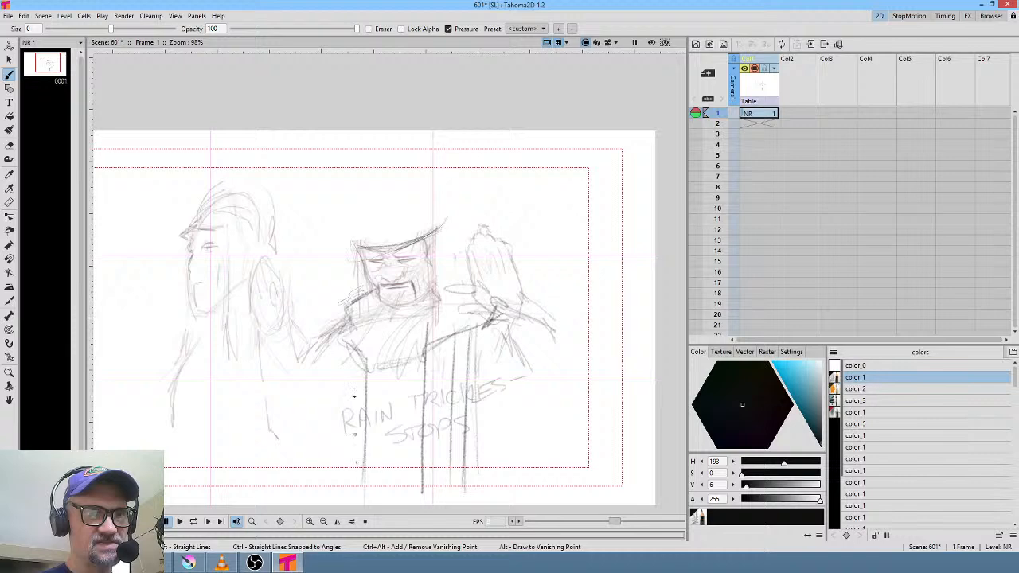
pyautogui.moveTo(329, 344); pyautogui.dragTo(328, 474)
pyautogui.moveTo(326, 334); pyautogui.dragTo(323, 467)
pyautogui.moveTo(347, 344); pyautogui.dragTo(345, 434)
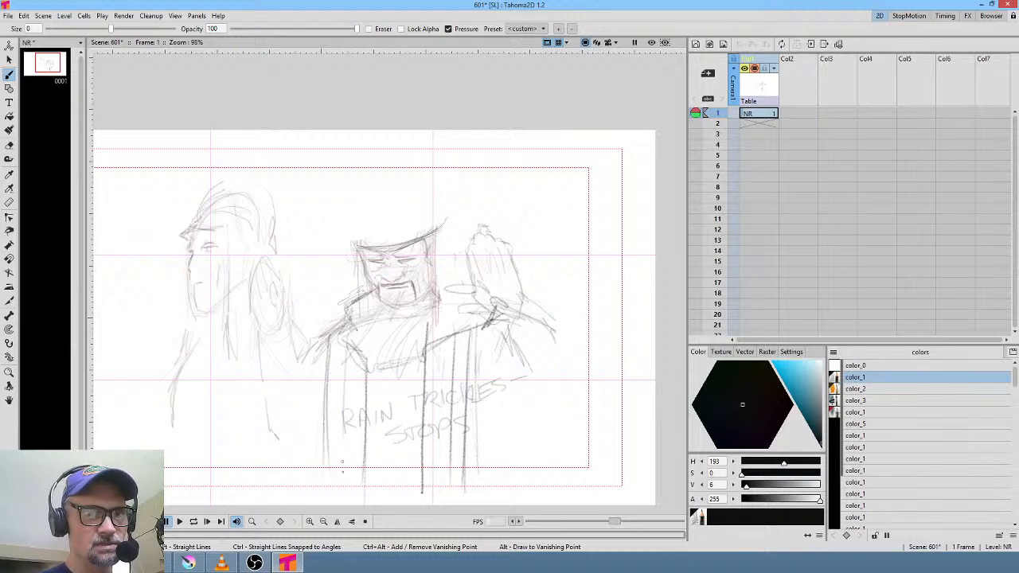
pyautogui.moveTo(316, 382); pyautogui.dragTo(310, 419)
pyautogui.moveTo(387, 378); pyautogui.dragTo(390, 469)
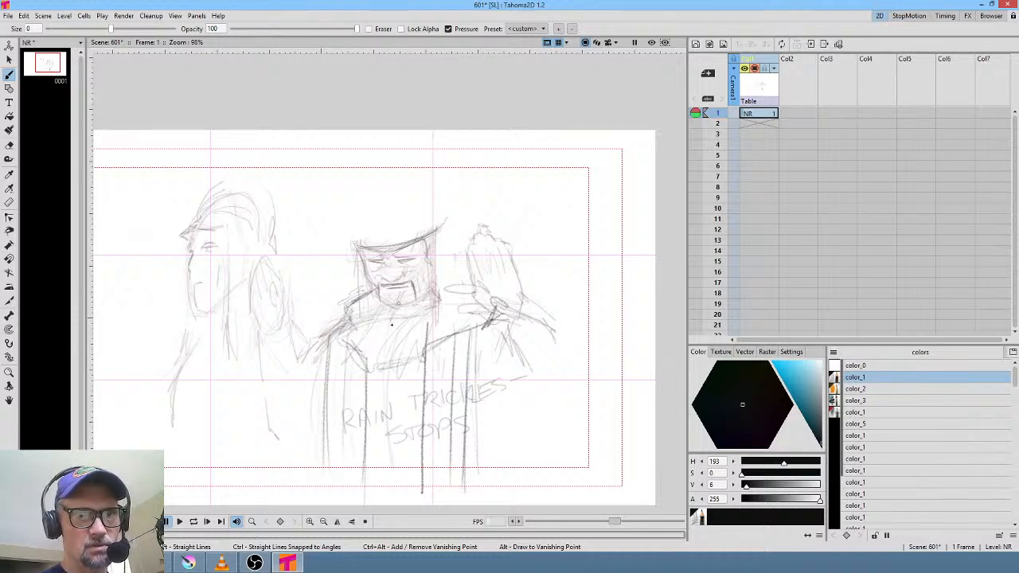
# - Darken the outline of the bearded man's thick collar and add its inner fold below the chin
pyautogui.moveTo(348, 331); pyautogui.dragTo(337, 356)
pyautogui.moveTo(350, 309); pyautogui.dragTo(335, 324)
pyautogui.moveTo(337, 314)
pyautogui.mouseDown()
pyautogui.moveTo(333, 335)
pyautogui.moveTo(392, 368)
pyautogui.moveTo(494, 316)
pyautogui.mouseUp()
pyautogui.moveTo(343, 315); pyautogui.dragTo(371, 292)
pyautogui.moveTo(453, 277)
pyautogui.mouseDown()
pyautogui.moveTo(500, 293)
pyautogui.moveTo(505, 309)
pyautogui.mouseUp()
pyautogui.moveTo(453, 277)
pyautogui.mouseDown()
pyautogui.moveTo(497, 299)
pyautogui.moveTo(500, 322)
pyautogui.moveTo(489, 318)
pyautogui.mouseUp()
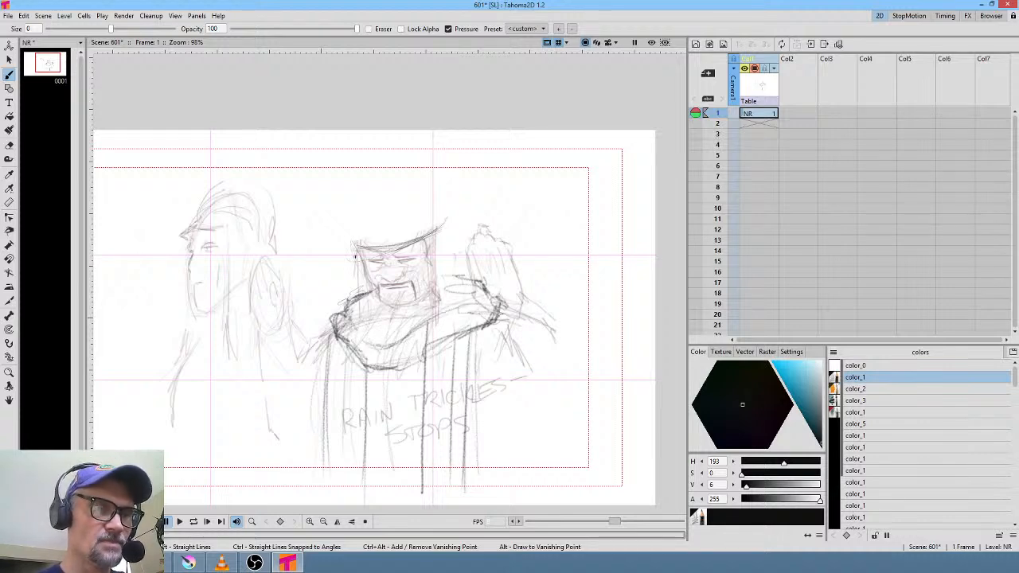
pyautogui.moveTo(348, 312)
pyautogui.mouseDown()
pyautogui.moveTo(377, 332)
pyautogui.moveTo(415, 308)
pyautogui.moveTo(389, 318)
pyautogui.moveTo(422, 319)
pyautogui.mouseUp()
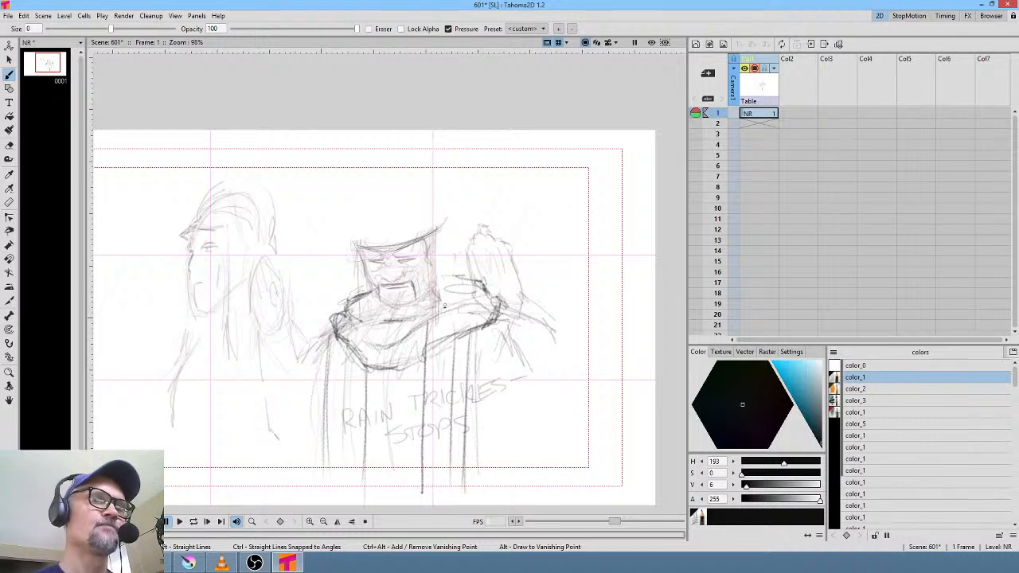
pyautogui.moveTo(482, 279); pyautogui.dragTo(519, 317)
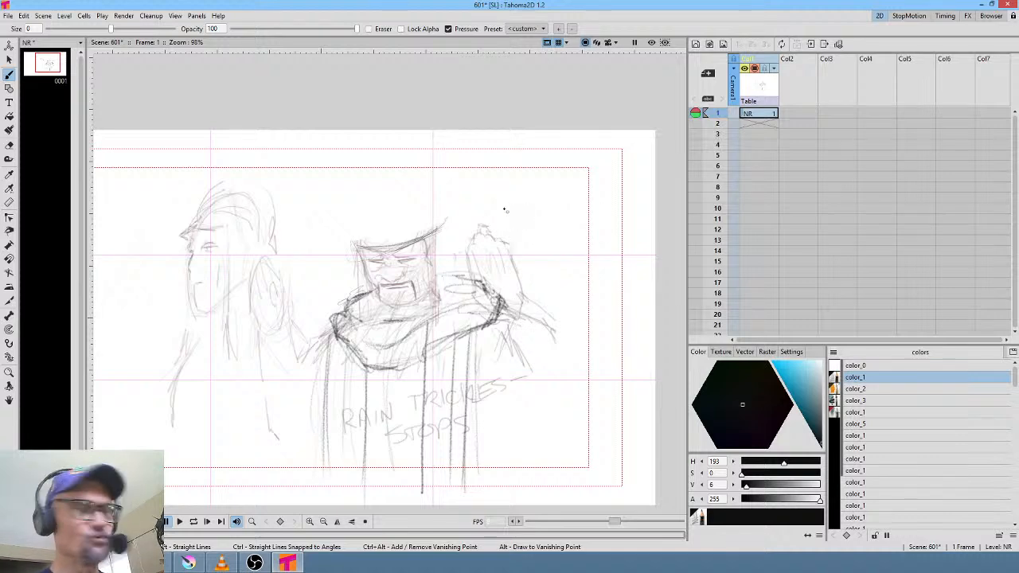
# - Erase the bearded man's old raised hand, the leftover arm lines and the RAIN TRICKLES STOPS note
pyautogui.press('e')
pyautogui.moveTo(507, 209)
pyautogui.mouseDown()
pyautogui.moveTo(471, 246)
pyautogui.moveTo(466, 268)
pyautogui.moveTo(525, 304)
pyautogui.moveTo(530, 223)
pyautogui.mouseUp()
pyautogui.moveTo(480, 286)
pyautogui.mouseDown()
pyautogui.moveTo(490, 299)
pyautogui.moveTo(477, 286)
pyautogui.moveTo(448, 309)
pyautogui.moveTo(477, 280)
pyautogui.mouseUp()
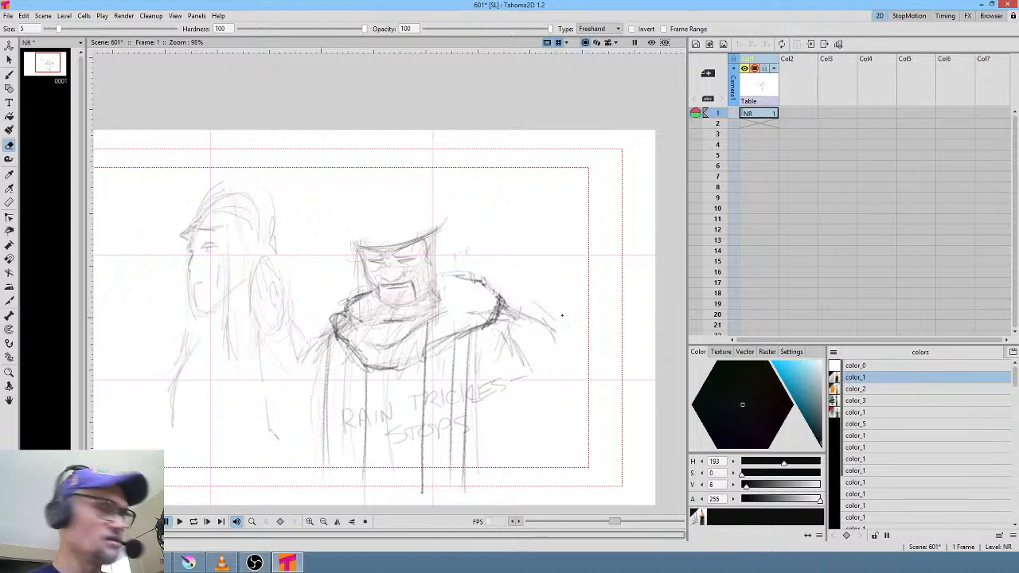
pyautogui.moveTo(562, 316)
pyautogui.mouseDown()
pyautogui.moveTo(502, 357)
pyautogui.moveTo(557, 312)
pyautogui.mouseUp()
pyautogui.moveTo(538, 348)
pyautogui.mouseDown()
pyautogui.moveTo(482, 376)
pyautogui.moveTo(542, 351)
pyautogui.mouseUp()
pyautogui.moveTo(465, 363)
pyautogui.mouseDown()
pyautogui.moveTo(456, 406)
pyautogui.moveTo(464, 362)
pyautogui.moveTo(430, 379)
pyautogui.moveTo(430, 446)
pyautogui.moveTo(442, 374)
pyautogui.moveTo(409, 461)
pyautogui.moveTo(397, 387)
pyautogui.moveTo(390, 410)
pyautogui.moveTo(344, 413)
pyautogui.moveTo(345, 384)
pyautogui.mouseUp()
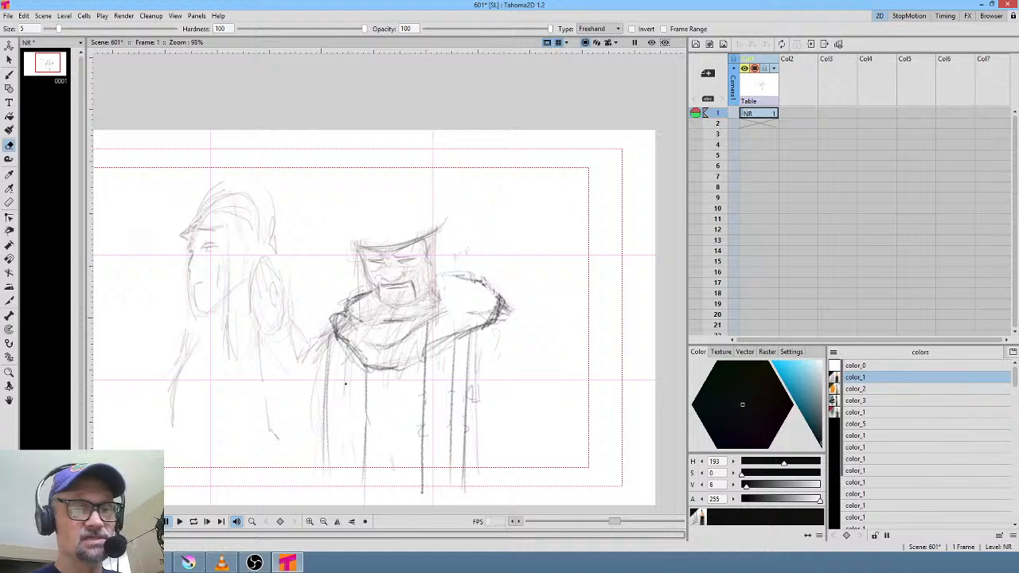
# - Brush more cloak folds beneath the collar and slope the bearded man's outer shoulder down into long drape lines
pyautogui.press('b')
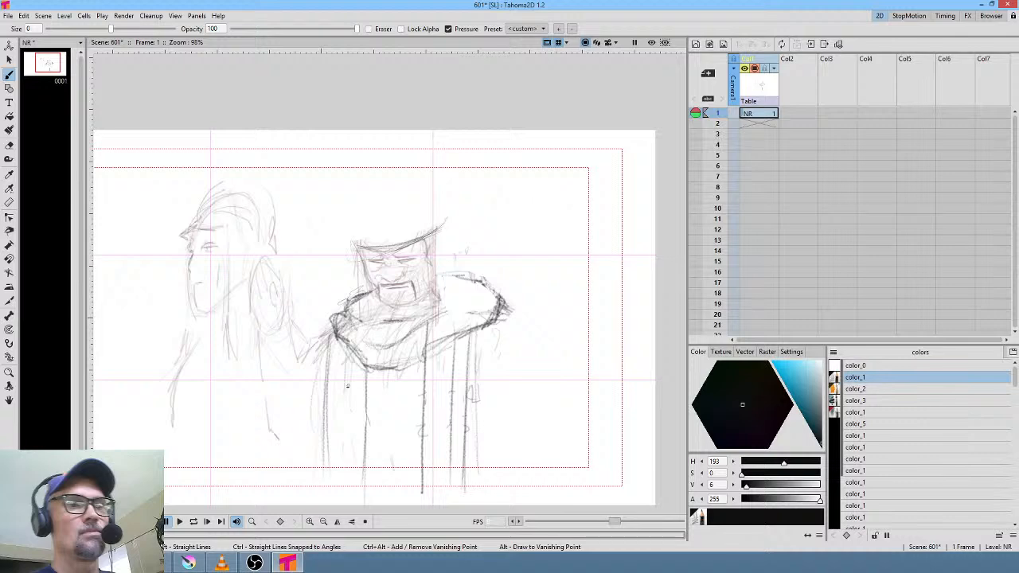
pyautogui.moveTo(350, 366); pyautogui.dragTo(353, 456)
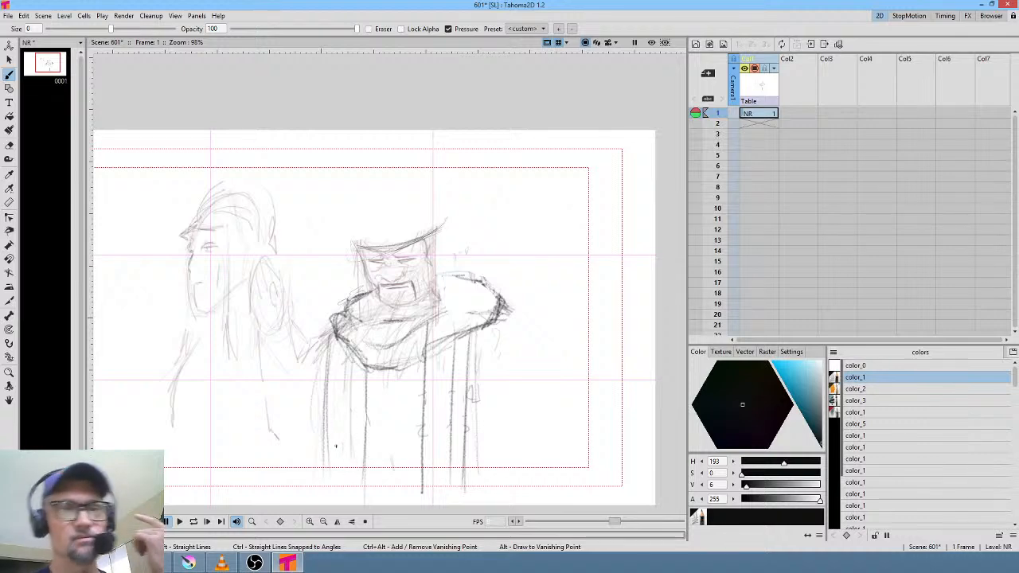
pyautogui.moveTo(354, 344)
pyautogui.mouseDown()
pyautogui.moveTo(350, 407)
pyautogui.moveTo(340, 415)
pyautogui.mouseUp()
pyautogui.moveTo(322, 342)
pyautogui.mouseDown()
pyautogui.moveTo(313, 476)
pyautogui.moveTo(313, 462)
pyautogui.mouseUp()
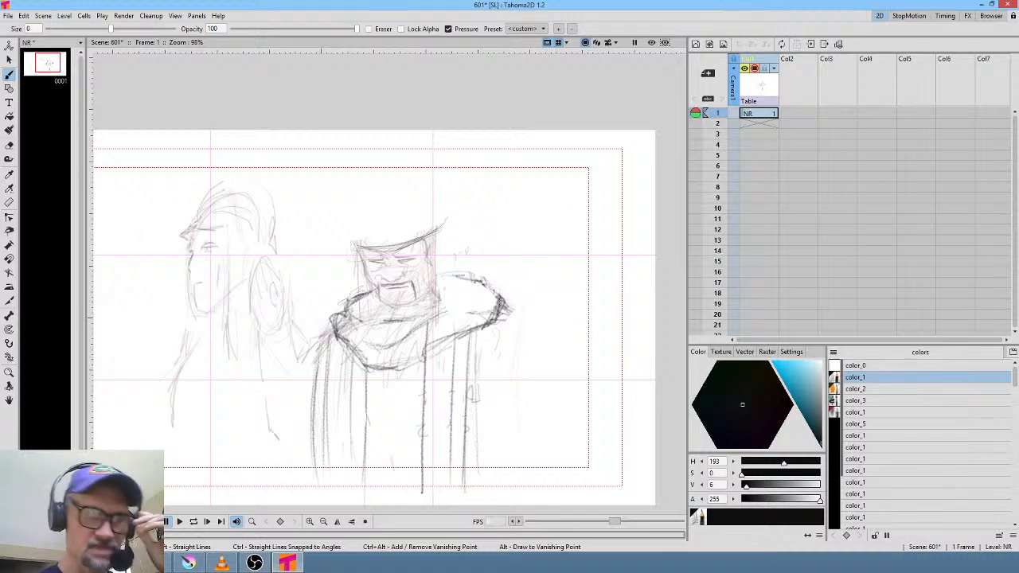
pyautogui.moveTo(510, 310)
pyautogui.mouseDown()
pyautogui.moveTo(538, 343)
pyautogui.moveTo(542, 393)
pyautogui.mouseUp()
pyautogui.moveTo(535, 360); pyautogui.dragTo(537, 408)
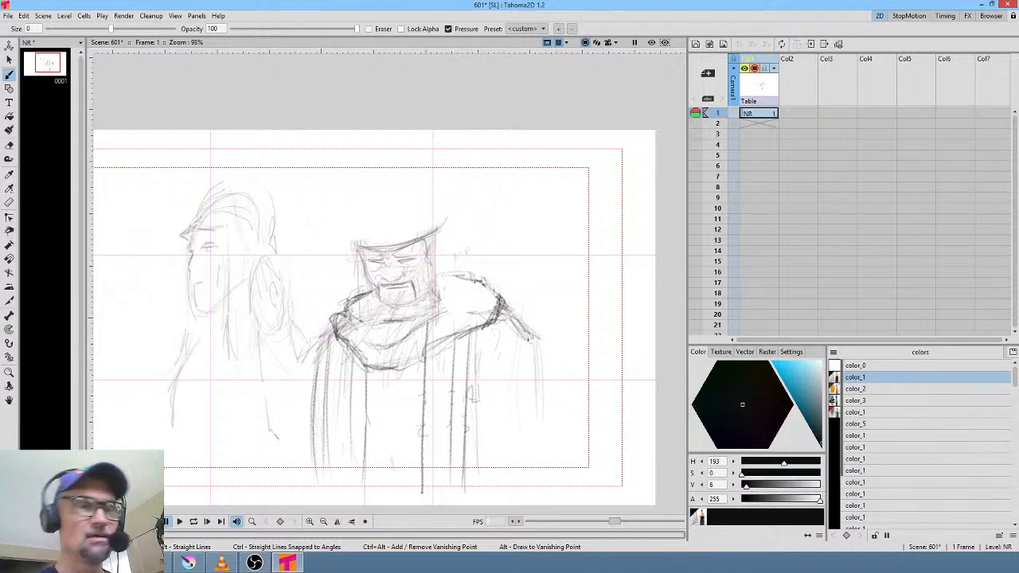
# - Darken the cloak's vertical folds and redraw the front and upper edges of the collar
pyautogui.moveTo(370, 367); pyautogui.dragTo(365, 484)
pyautogui.moveTo(333, 331); pyautogui.dragTo(328, 484)
pyautogui.moveTo(334, 342)
pyautogui.mouseDown()
pyautogui.moveTo(323, 473)
pyautogui.moveTo(342, 443)
pyautogui.mouseUp()
pyautogui.moveTo(355, 357); pyautogui.dragTo(352, 401)
pyautogui.moveTo(442, 347); pyautogui.dragTo(440, 446)
pyautogui.moveTo(438, 347); pyautogui.dragTo(439, 404)
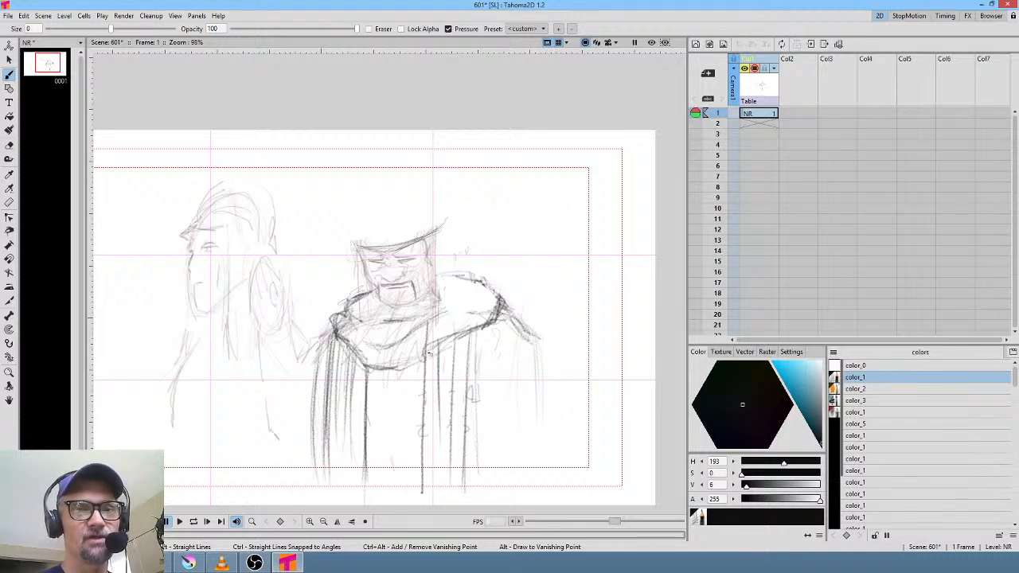
pyautogui.moveTo(398, 362)
pyautogui.mouseDown()
pyautogui.moveTo(461, 336)
pyautogui.moveTo(497, 293)
pyautogui.moveTo(431, 271)
pyautogui.mouseUp()
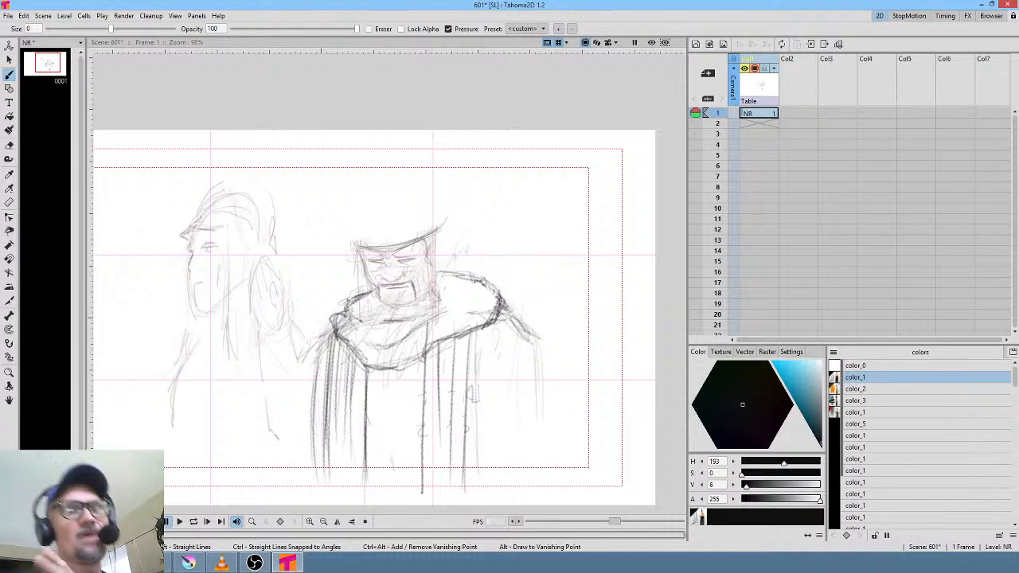
# - Erase the curved hat brim above the bearded man's eyebrows and the stray lines beside his temples
pyautogui.press('e')
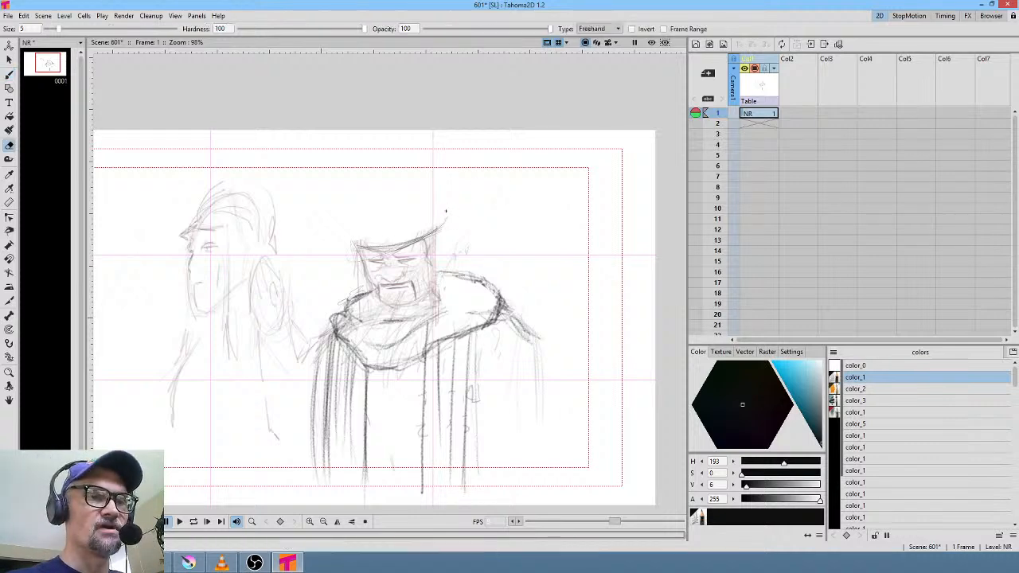
pyautogui.moveTo(379, 225)
pyautogui.mouseDown()
pyautogui.moveTo(371, 252)
pyautogui.moveTo(421, 240)
pyautogui.moveTo(398, 226)
pyautogui.mouseUp()
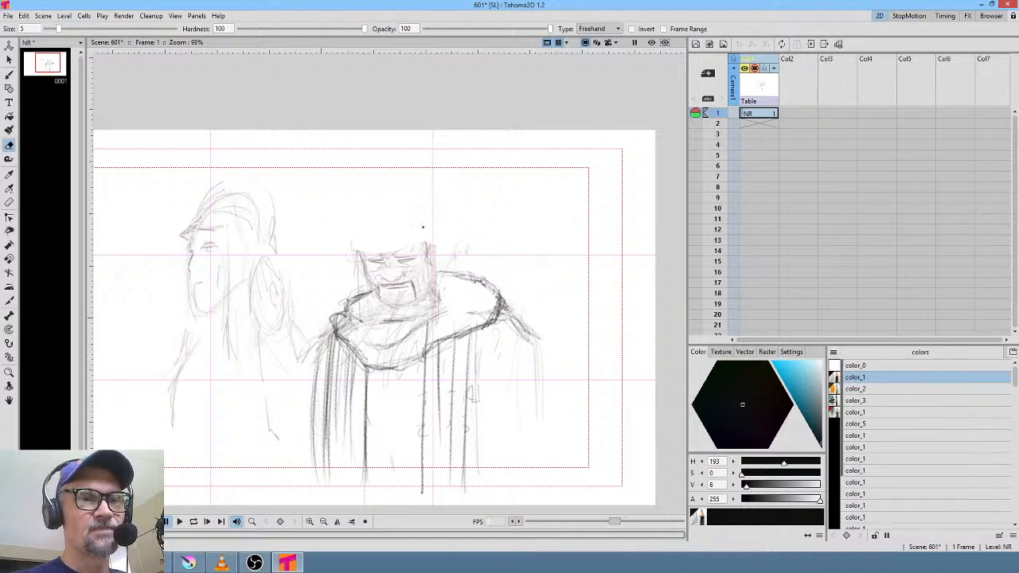
pyautogui.moveTo(375, 235); pyautogui.dragTo(362, 255)
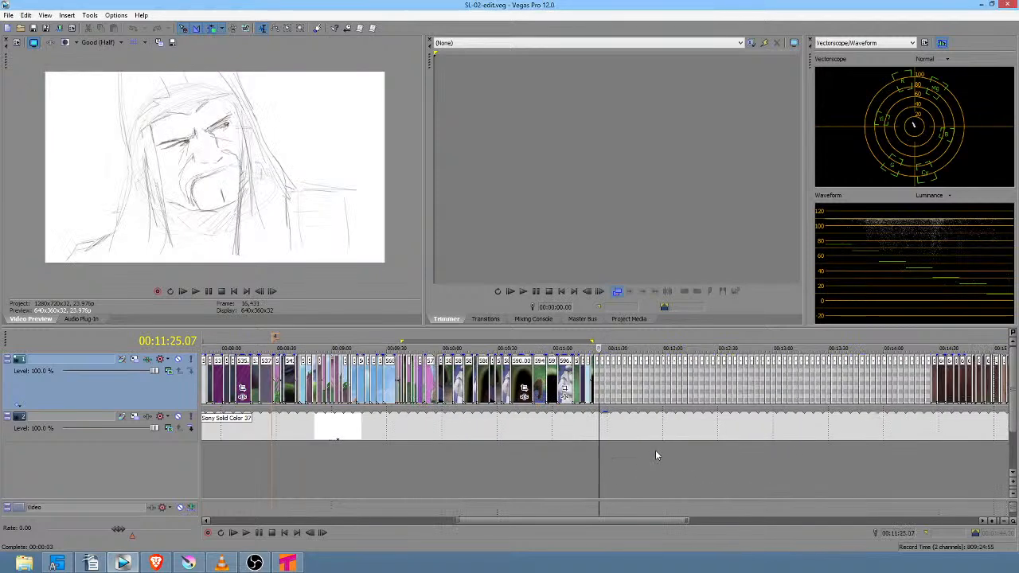
# - Check the film's timeline in Vegas Pro and view the Hullabaloo Steampunk campaign page on Indiegogo in a maximized browser
pyautogui.scroll(-5, 656, 450)
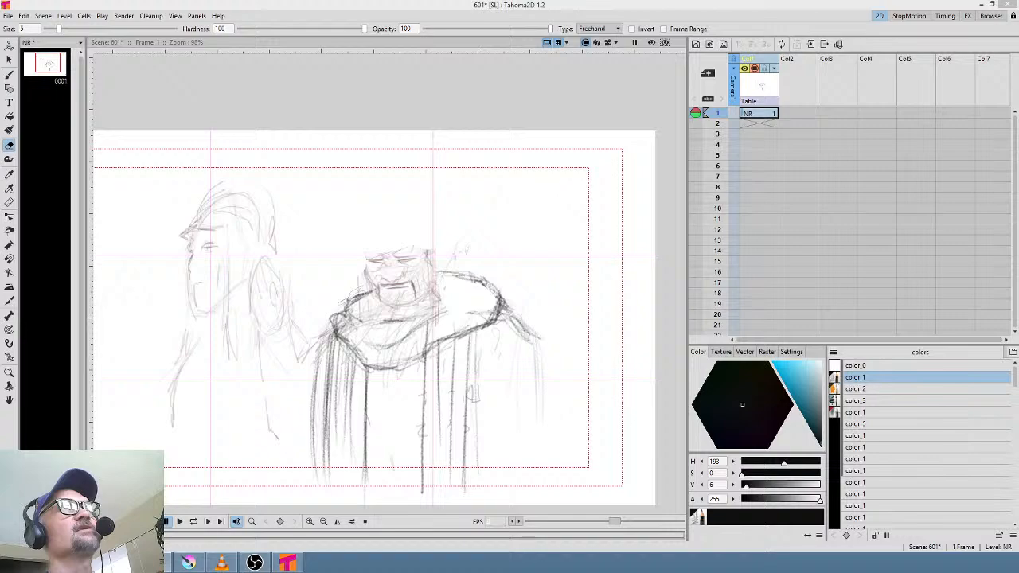
pyautogui.moveTo(364, 0); pyautogui.dragTo(583, 114)
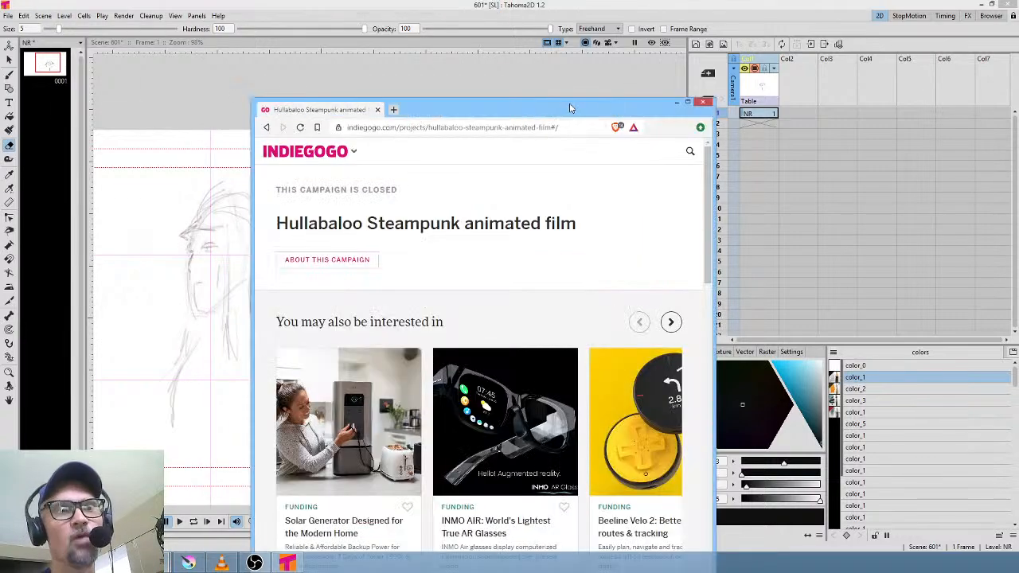
pyautogui.doubleClick(605, 106)
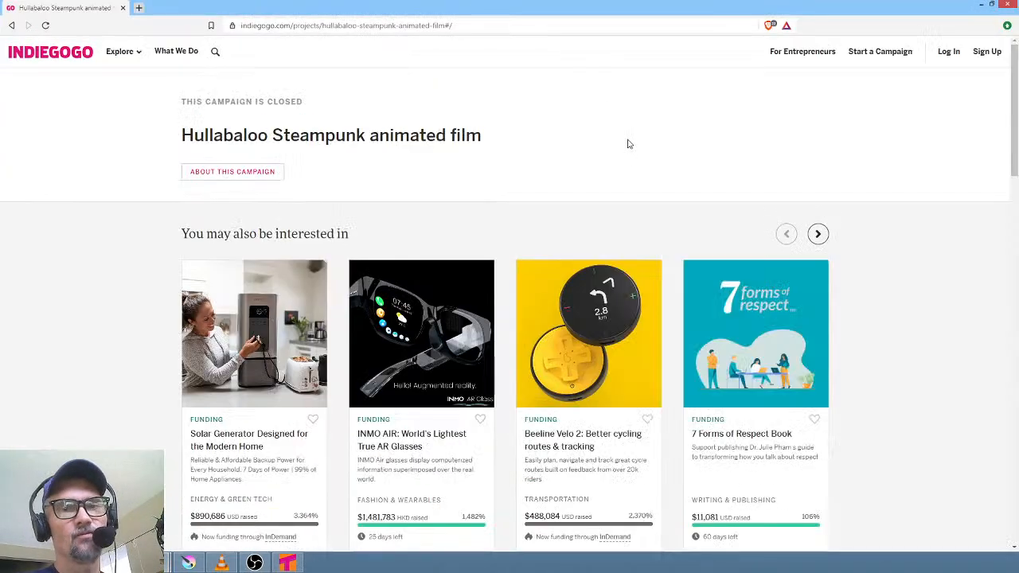
pyautogui.scroll(-7, 628, 143)
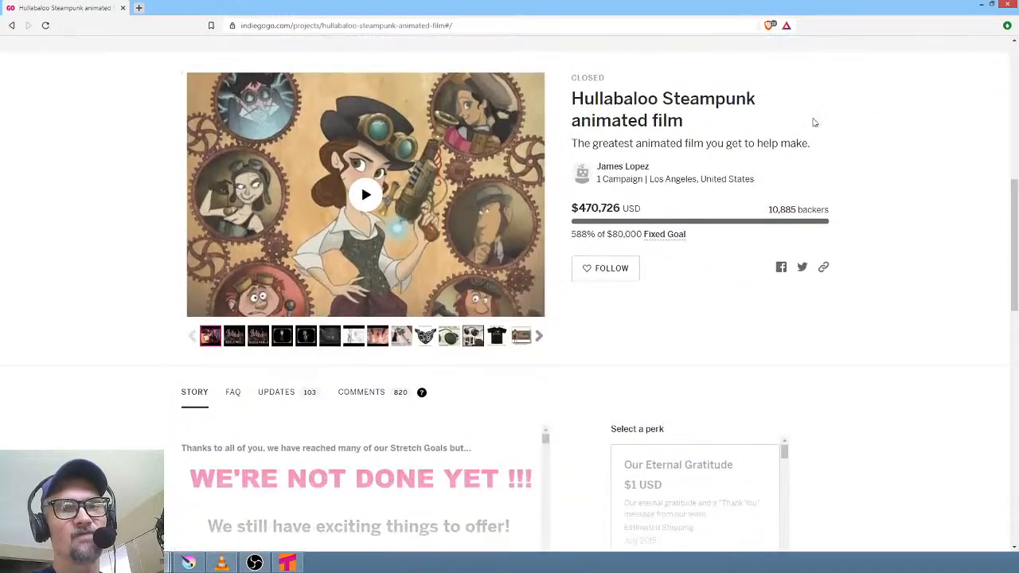
# - Play the campaign video with the sound muted, skip through its opening third, and close the browser
pyautogui.click(364, 196)
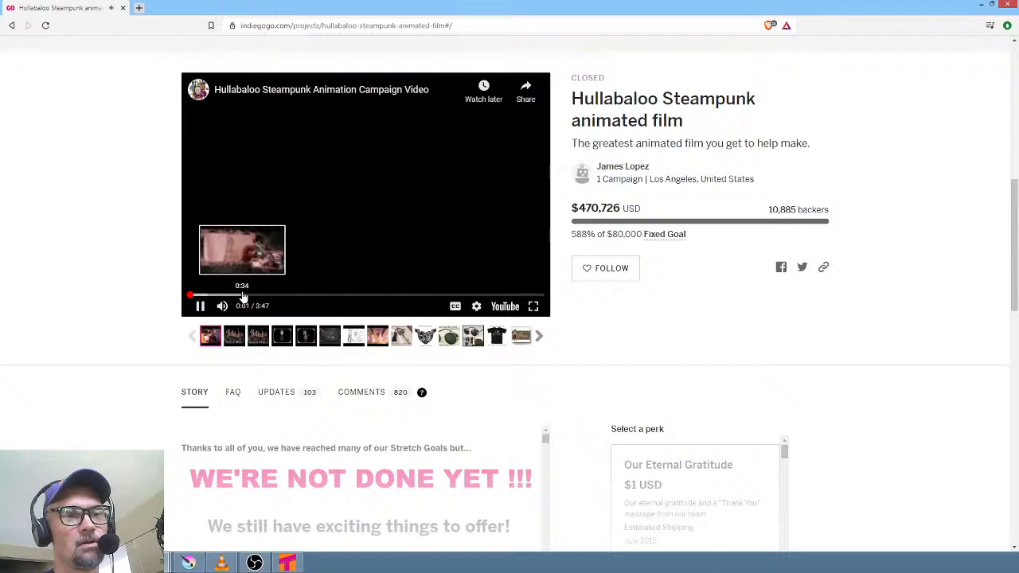
pyautogui.click(243, 296)
pyautogui.click(223, 306)
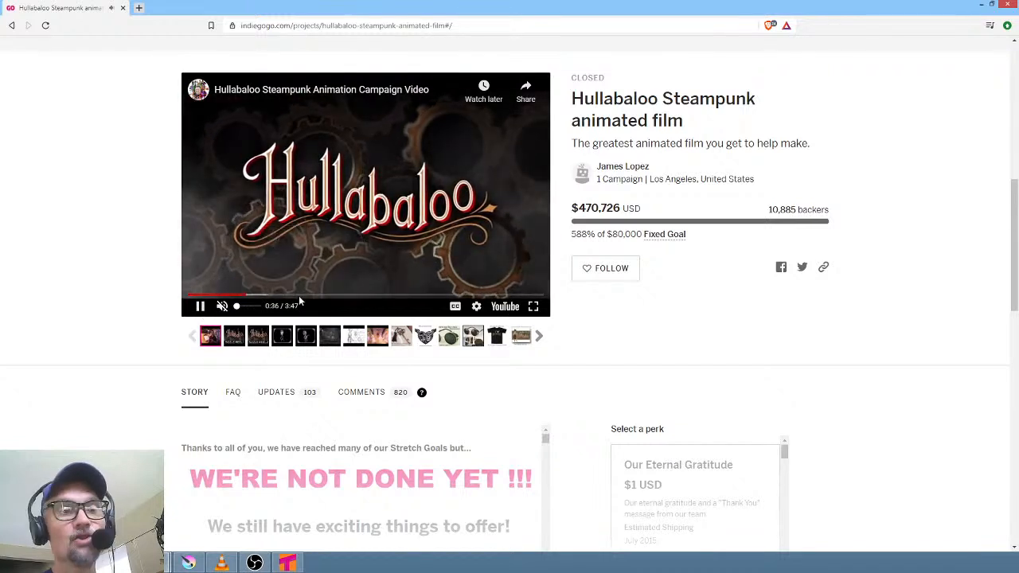
pyautogui.click(300, 295)
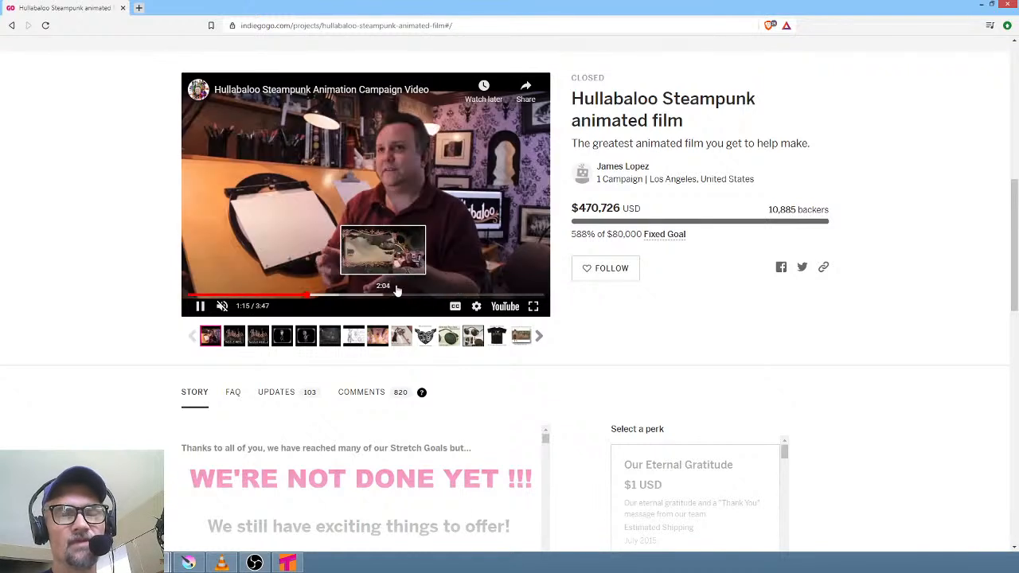
pyautogui.doubleClick(849, 11)
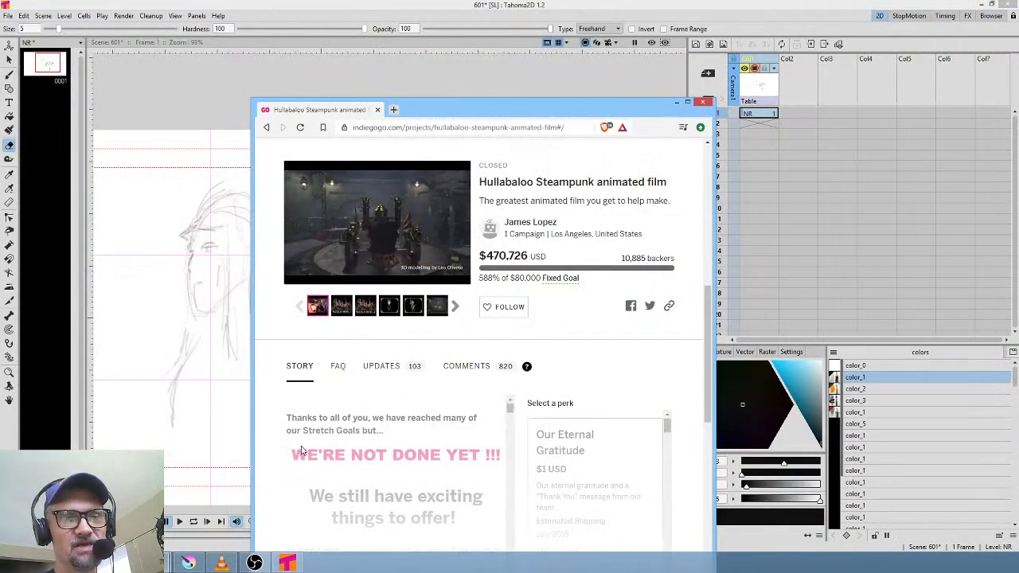
pyautogui.click(702, 104)
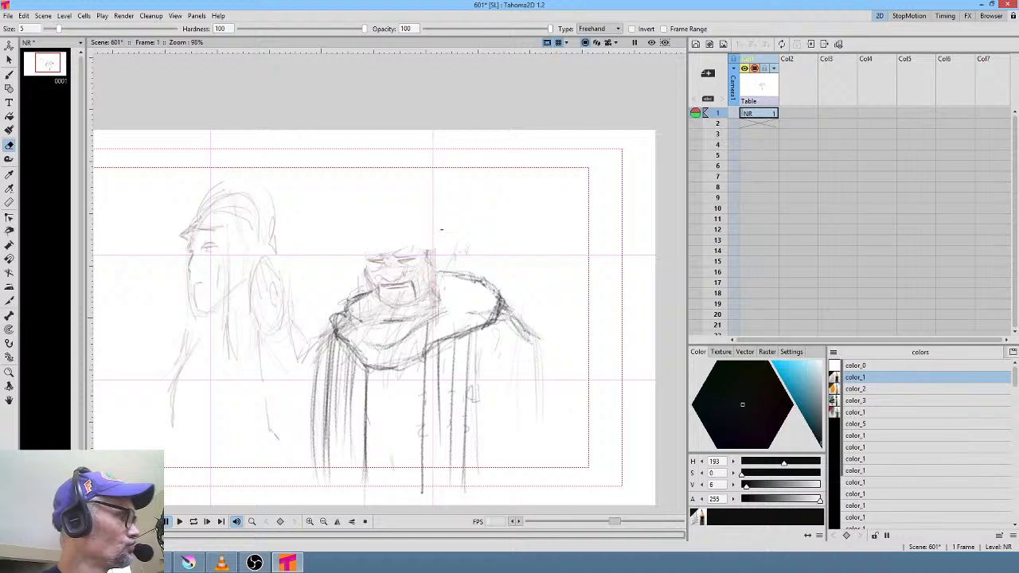
# - Brush the bearded man's jaw, cheek and ear outlines and a curved band across his forehead
pyautogui.press('b')
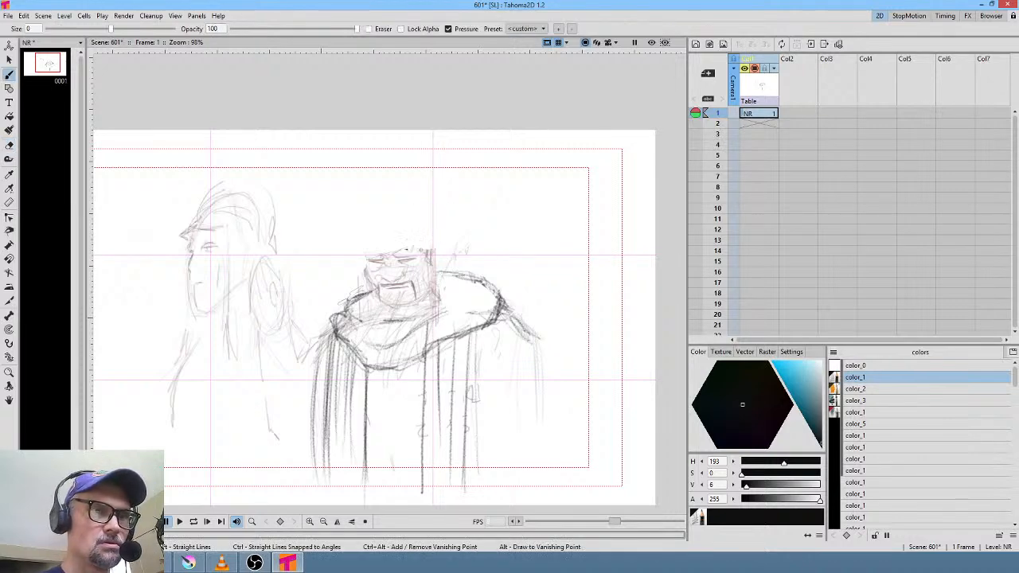
pyautogui.moveTo(366, 256)
pyautogui.mouseDown()
pyautogui.moveTo(376, 305)
pyautogui.moveTo(409, 308)
pyautogui.moveTo(439, 280)
pyautogui.moveTo(447, 245)
pyautogui.moveTo(440, 269)
pyautogui.moveTo(443, 246)
pyautogui.moveTo(434, 250)
pyautogui.moveTo(446, 266)
pyautogui.moveTo(436, 252)
pyautogui.mouseUp()
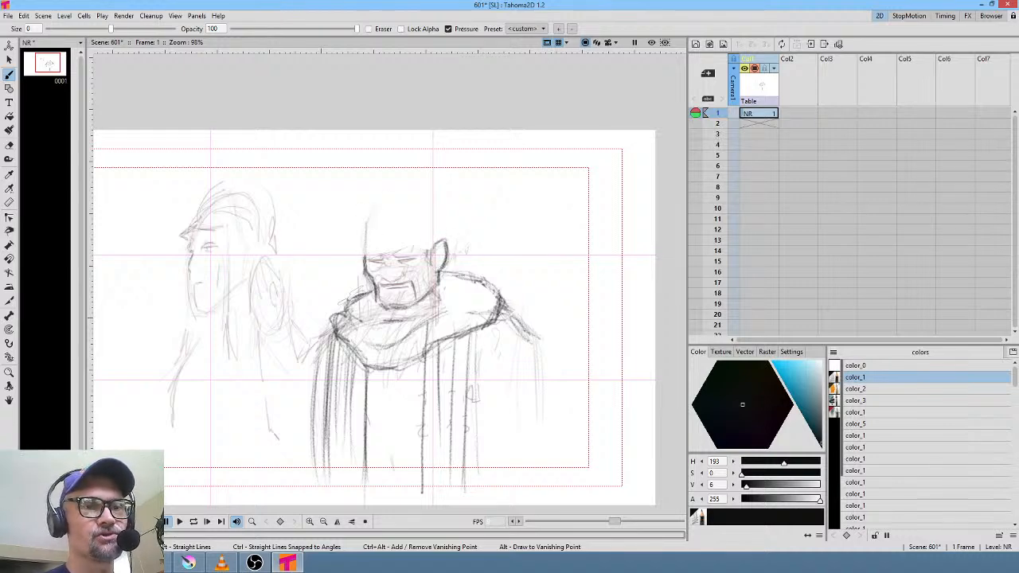
pyautogui.moveTo(380, 237); pyautogui.dragTo(431, 239)
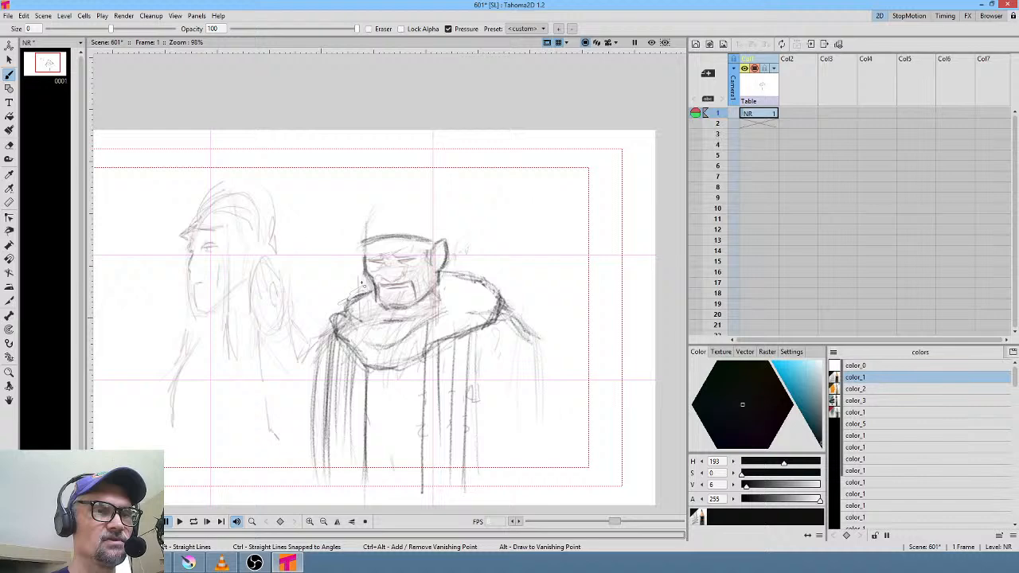
# - Sketch a wide fan-shaped outline behind the bearded man's head, with steep curved sides and an arched top
pyautogui.moveTo(323, 237); pyautogui.dragTo(358, 283)
pyautogui.moveTo(312, 216); pyautogui.dragTo(333, 266)
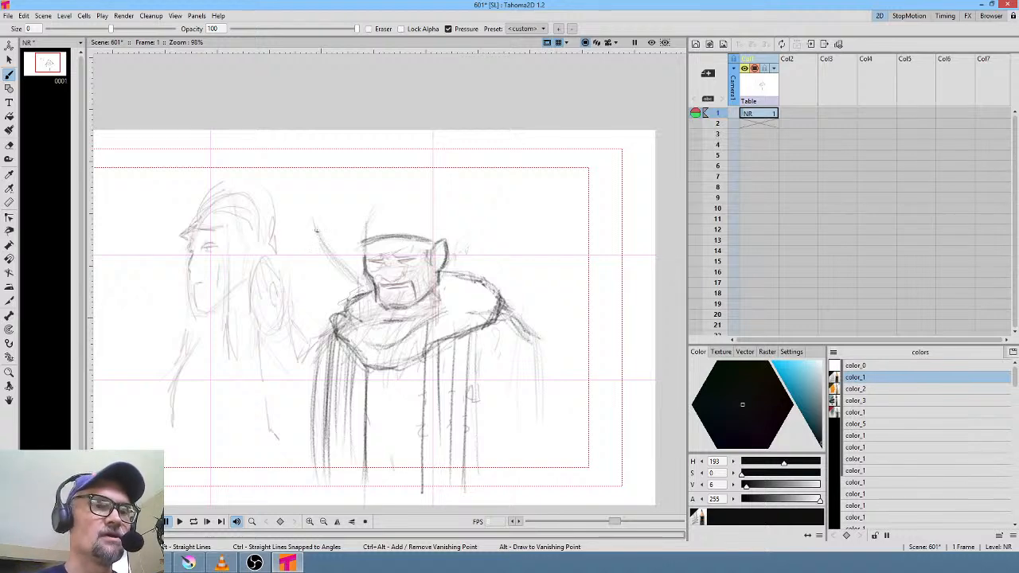
pyautogui.moveTo(303, 217); pyautogui.dragTo(356, 285)
pyautogui.moveTo(304, 222)
pyautogui.mouseDown()
pyautogui.moveTo(364, 281)
pyautogui.moveTo(355, 281)
pyautogui.mouseUp()
pyautogui.moveTo(306, 207)
pyautogui.mouseDown()
pyautogui.moveTo(325, 257)
pyautogui.moveTo(350, 282)
pyautogui.mouseUp()
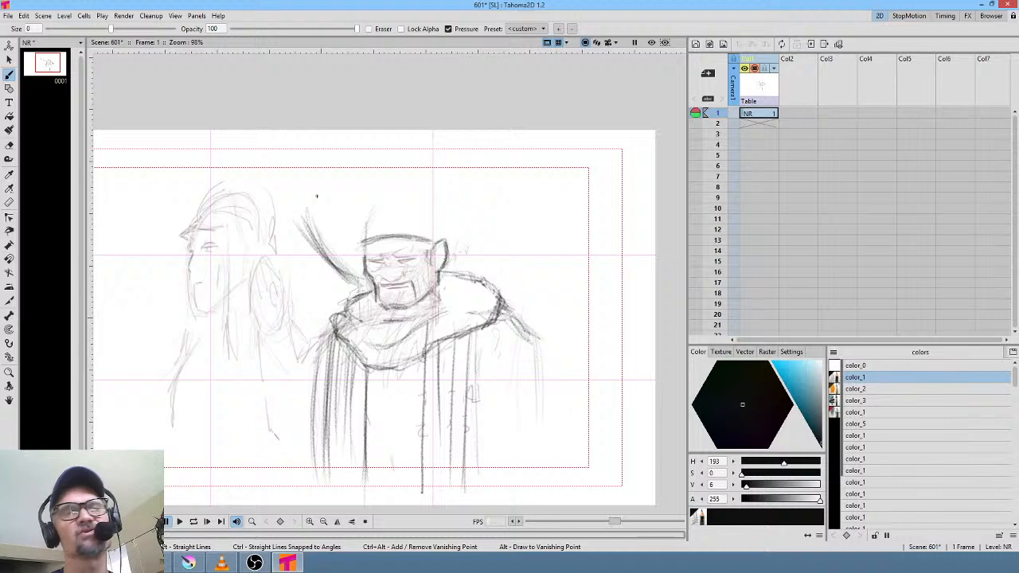
pyautogui.moveTo(331, 197)
pyautogui.mouseDown()
pyautogui.moveTo(399, 172)
pyautogui.moveTo(301, 213)
pyautogui.moveTo(434, 192)
pyautogui.moveTo(351, 187)
pyautogui.moveTo(472, 191)
pyautogui.moveTo(449, 195)
pyautogui.moveTo(516, 221)
pyautogui.moveTo(440, 187)
pyautogui.moveTo(505, 212)
pyautogui.moveTo(515, 233)
pyautogui.moveTo(490, 265)
pyautogui.moveTo(524, 227)
pyautogui.moveTo(493, 267)
pyautogui.moveTo(509, 228)
pyautogui.moveTo(484, 269)
pyautogui.mouseUp()
pyautogui.moveTo(517, 218); pyautogui.dragTo(479, 271)
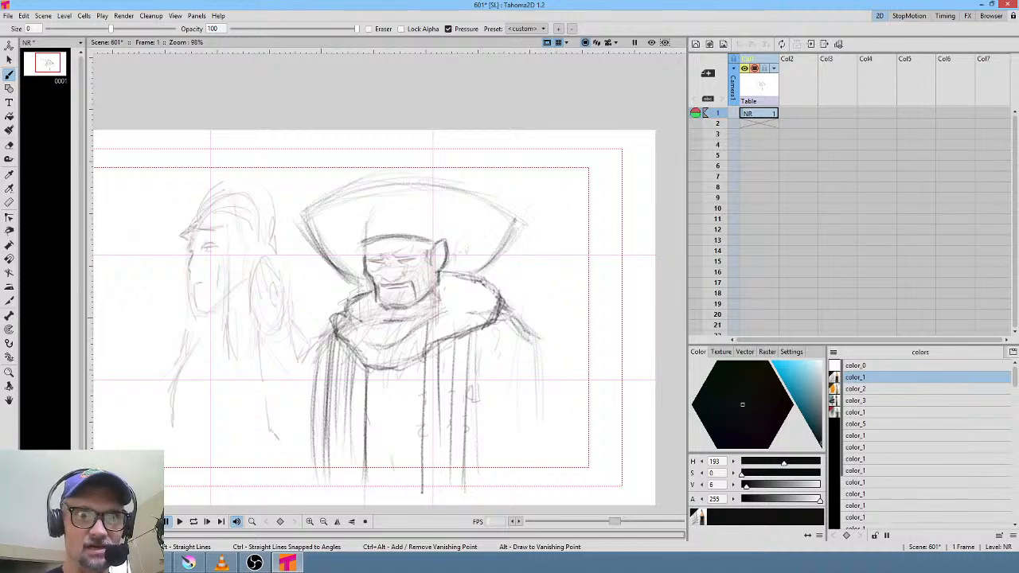
# - Darken the arched top edge of the bearded man's fan-shaped headwear and brush a parallel outer arc to form a rim
pyautogui.moveTo(303, 220)
pyautogui.mouseDown()
pyautogui.moveTo(385, 184)
pyautogui.moveTo(313, 215)
pyautogui.moveTo(434, 187)
pyautogui.moveTo(511, 225)
pyautogui.moveTo(411, 184)
pyautogui.moveTo(458, 197)
pyautogui.moveTo(355, 193)
pyautogui.moveTo(309, 217)
pyautogui.moveTo(305, 209)
pyautogui.moveTo(376, 179)
pyautogui.mouseUp()
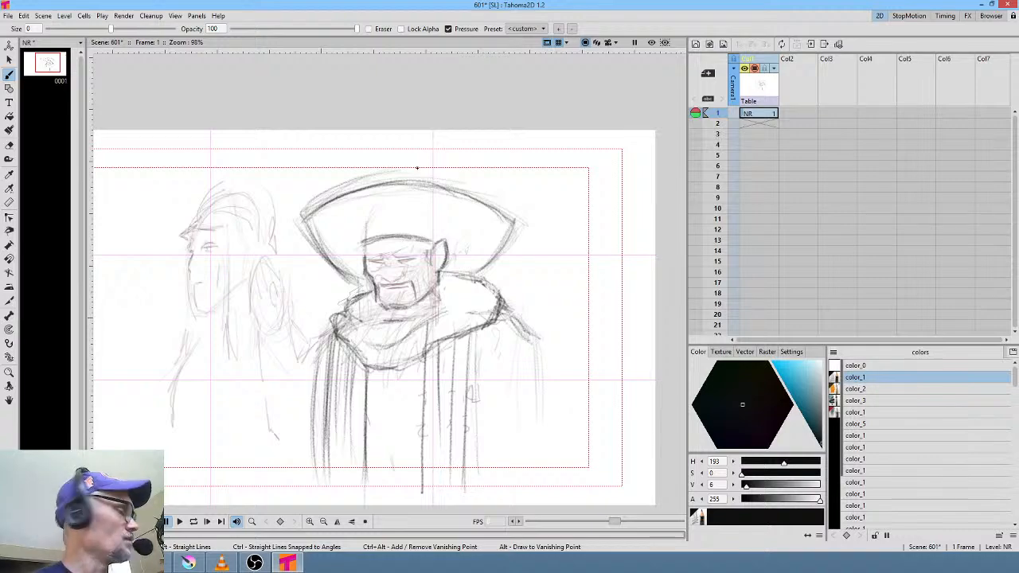
pyautogui.moveTo(528, 212); pyautogui.dragTo(378, 121)
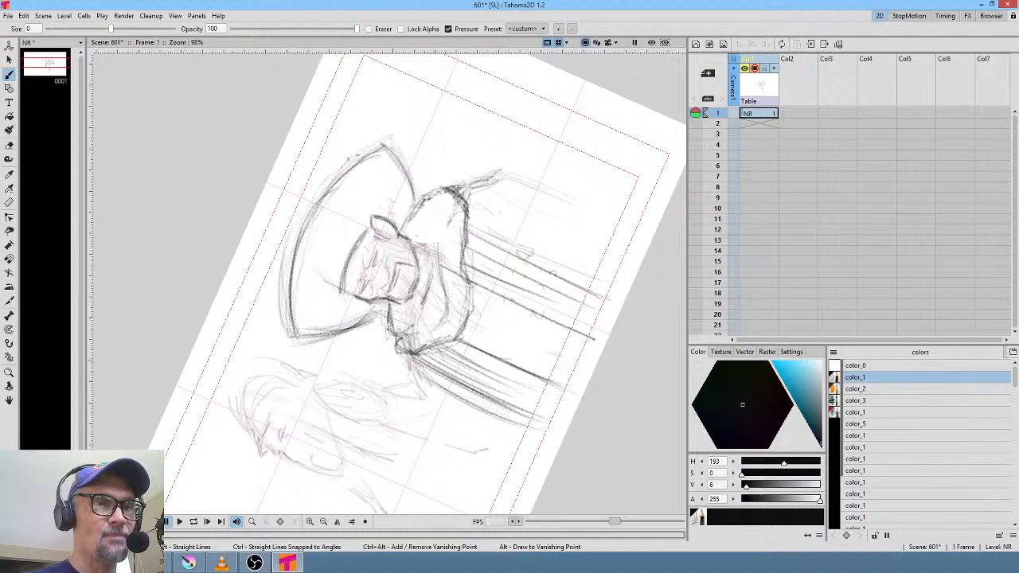
pyautogui.moveTo(328, 179); pyautogui.dragTo(287, 248)
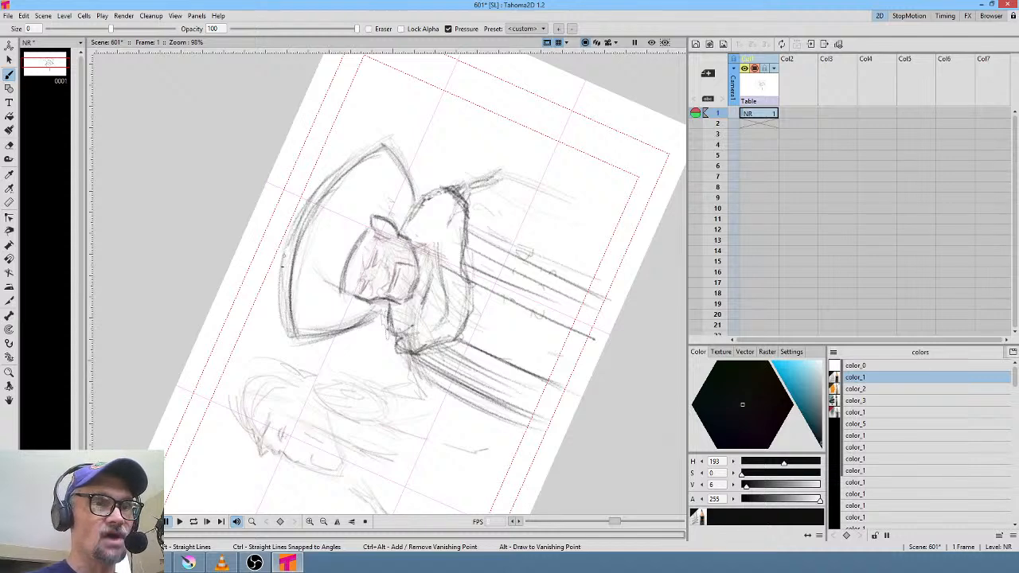
pyautogui.moveTo(318, 188); pyautogui.dragTo(285, 266)
pyautogui.moveTo(296, 228); pyautogui.dragTo(280, 317)
pyautogui.moveTo(288, 249); pyautogui.dragTo(284, 333)
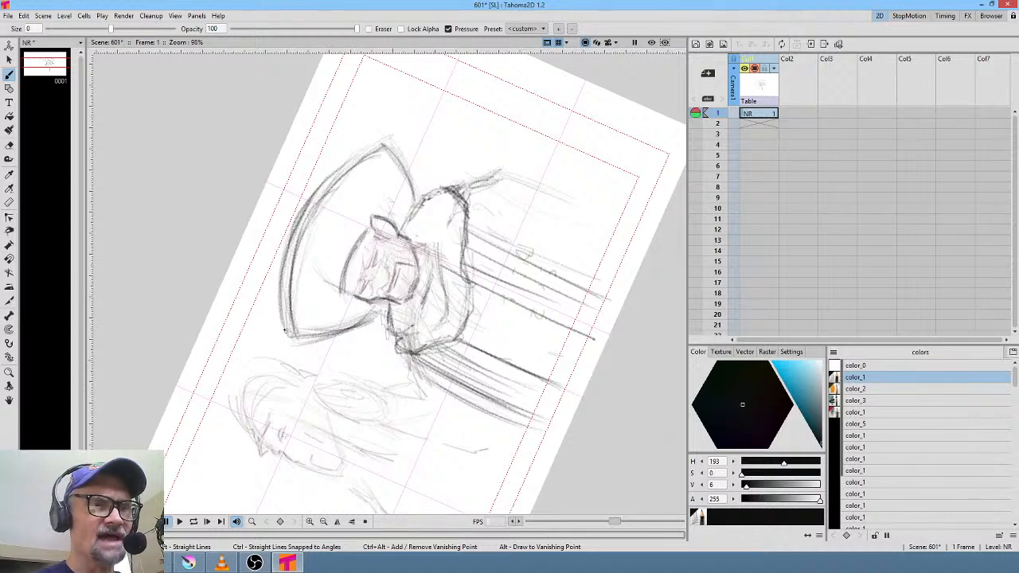
pyautogui.moveTo(282, 281); pyautogui.dragTo(291, 338)
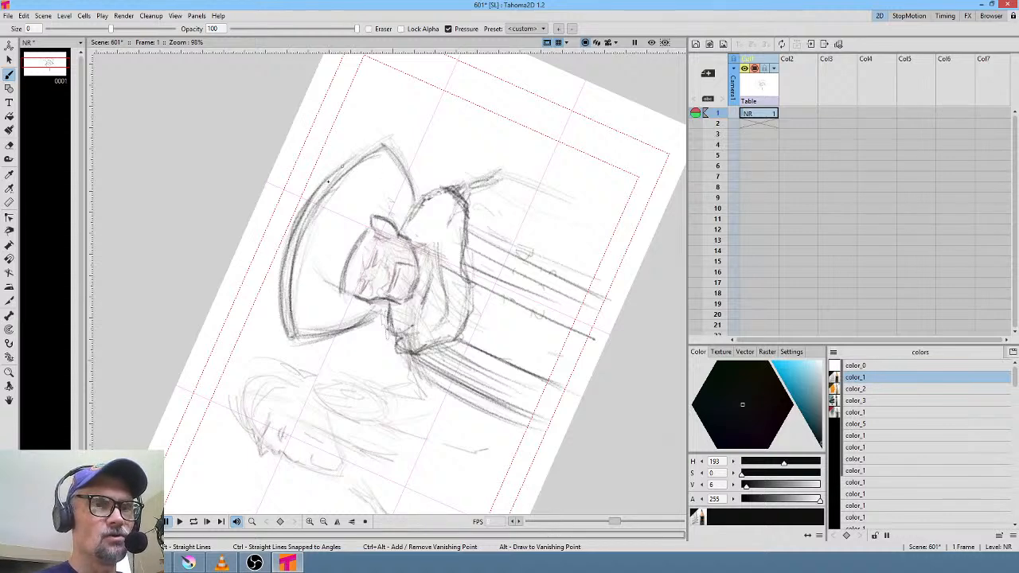
pyautogui.moveTo(328, 178)
pyautogui.mouseDown()
pyautogui.moveTo(385, 142)
pyautogui.moveTo(339, 180)
pyautogui.moveTo(353, 166)
pyautogui.moveTo(294, 258)
pyautogui.mouseUp()
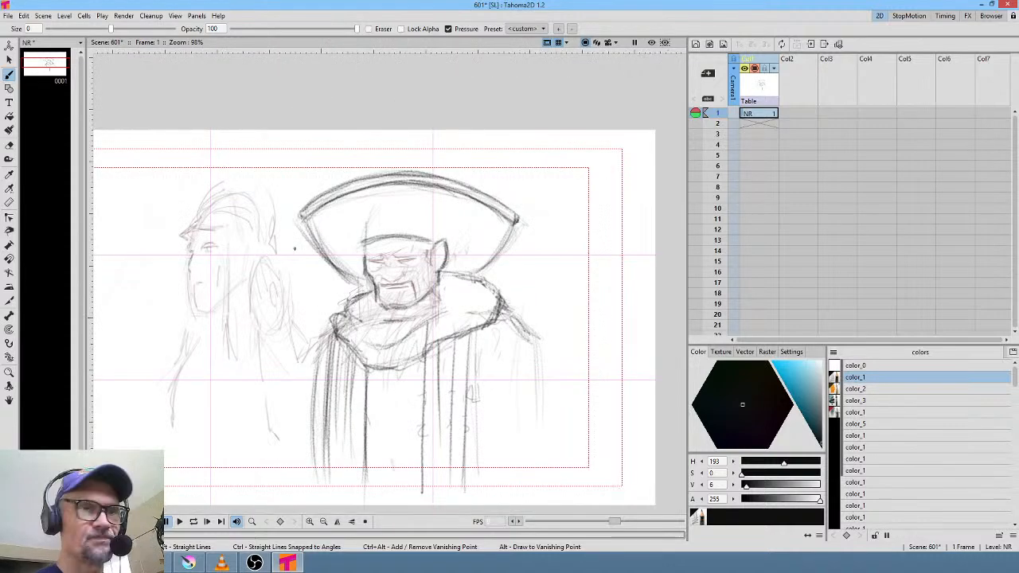
# - Brush the inner detail of the bearded man's ear and darken both curved sides of his headwear
pyautogui.moveTo(364, 241)
pyautogui.mouseDown()
pyautogui.moveTo(366, 265)
pyautogui.moveTo(410, 233)
pyautogui.moveTo(441, 260)
pyautogui.mouseUp()
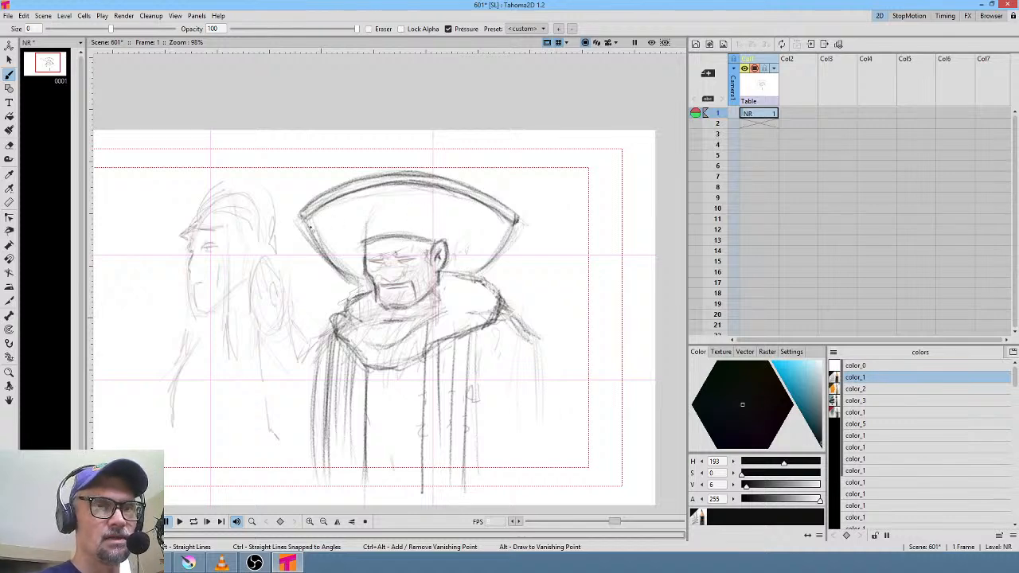
pyautogui.moveTo(310, 227); pyautogui.dragTo(355, 276)
pyautogui.moveTo(517, 221); pyautogui.dragTo(480, 273)
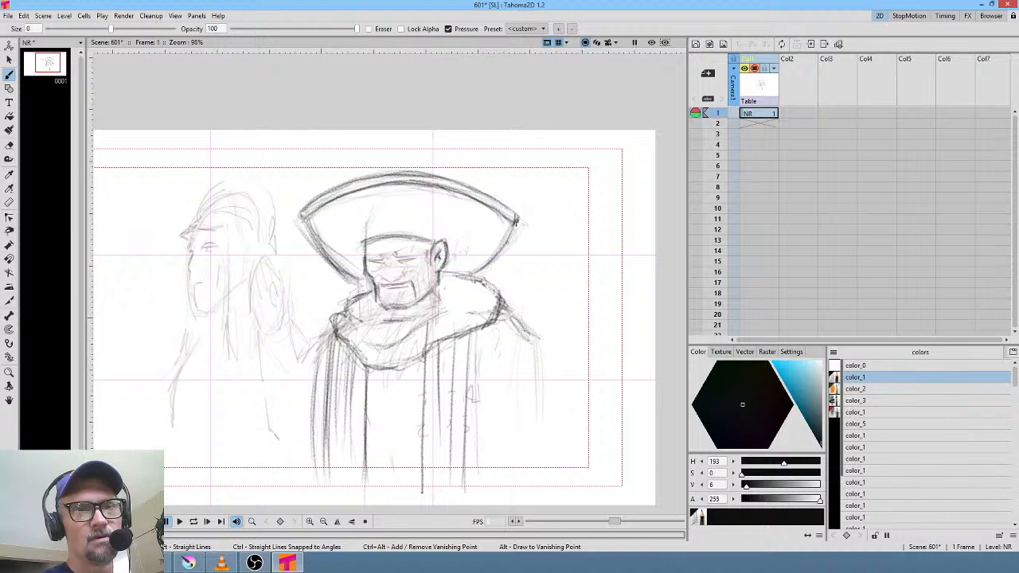
pyautogui.moveTo(516, 228)
pyautogui.mouseDown()
pyautogui.moveTo(497, 251)
pyautogui.moveTo(473, 274)
pyautogui.mouseUp()
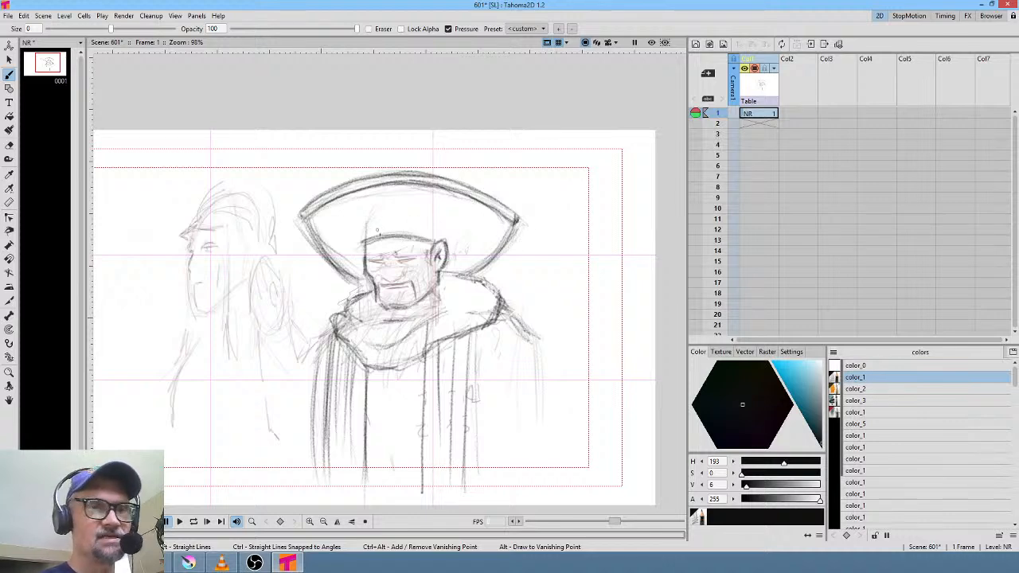
# - Erase the faint construction lines inside the headwear above the man's forehead and return to the Brush tool
pyautogui.press('a')
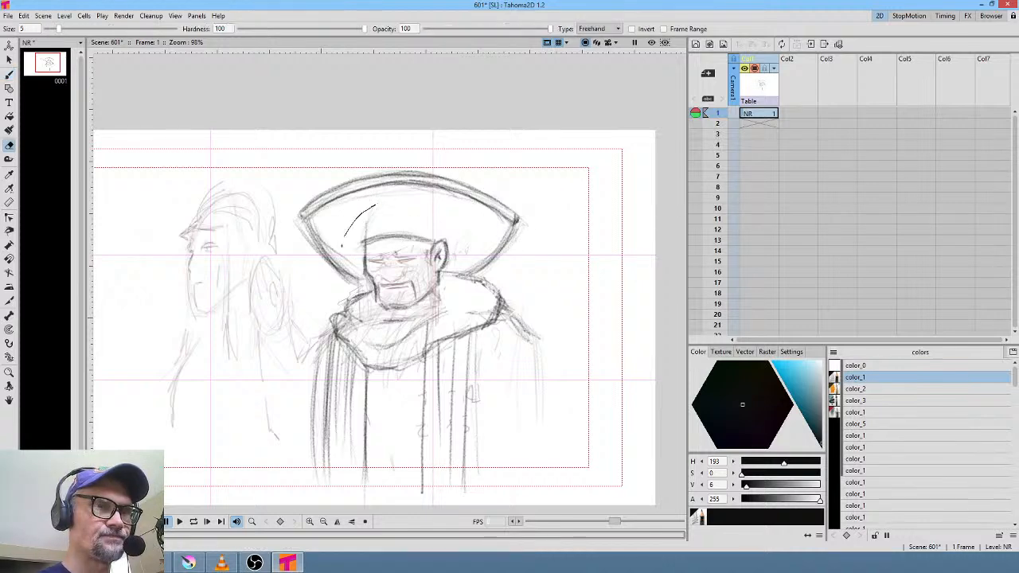
pyautogui.press('b')
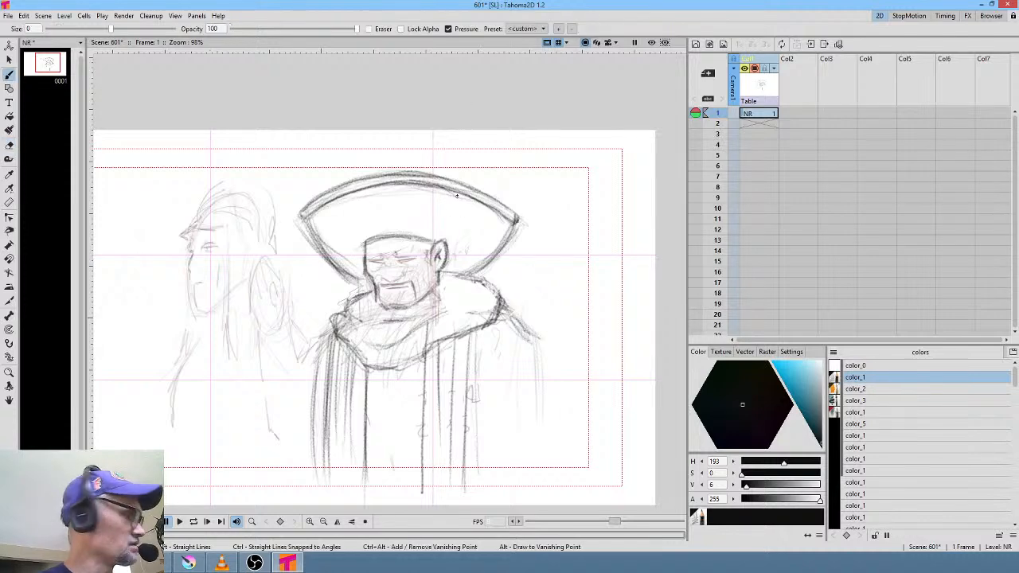
# - Open the interface preferences and set the theme to Darker
pyautogui.scroll(3, 436, 258)
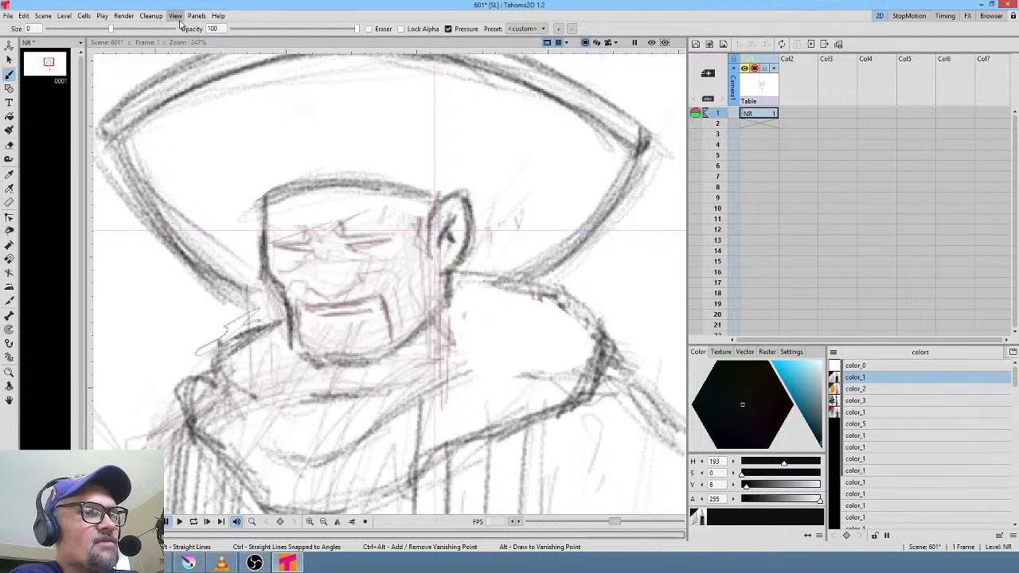
pyautogui.click(8, 15)
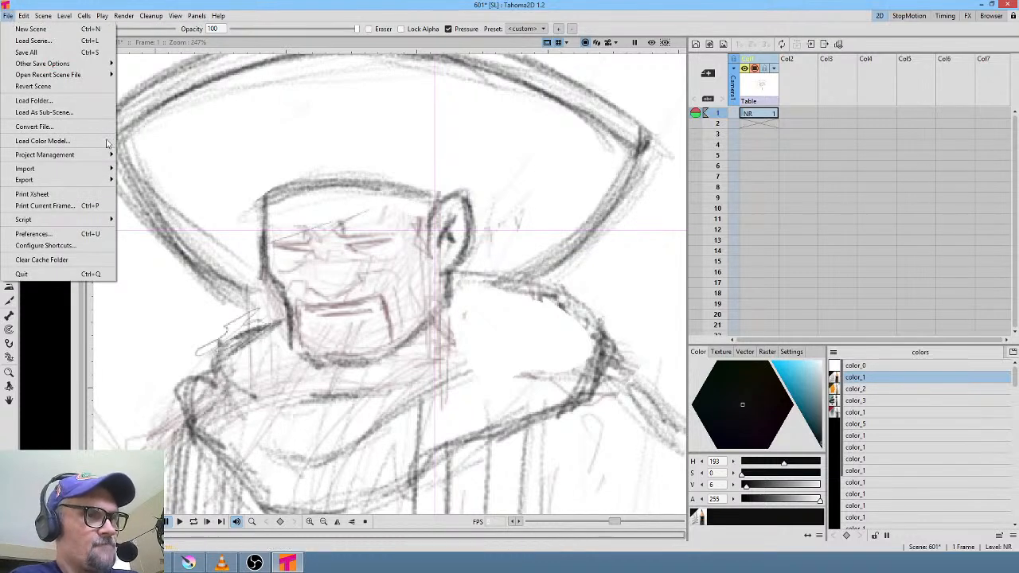
pyautogui.click(93, 235)
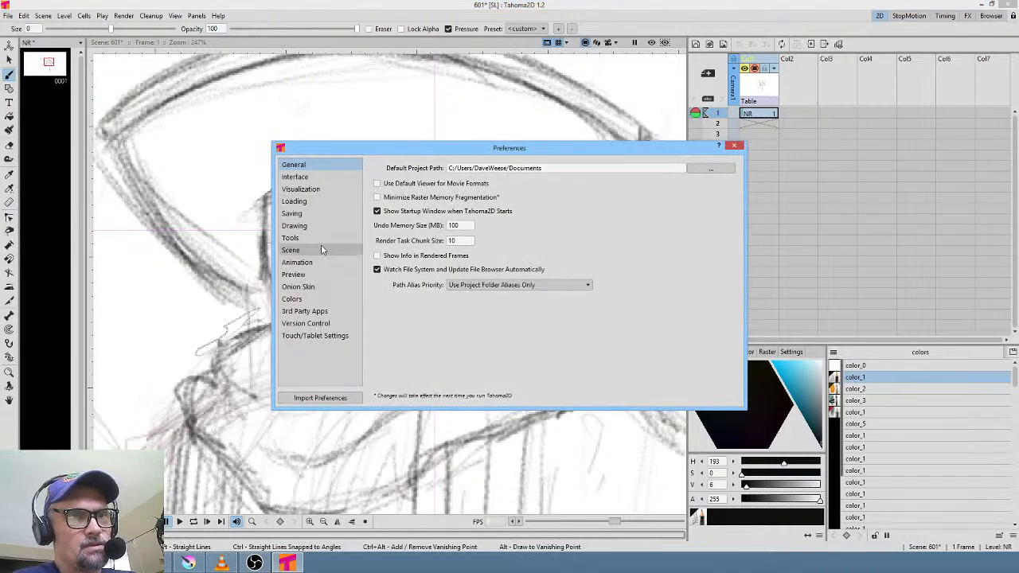
pyautogui.click(308, 179)
pyautogui.click(478, 170)
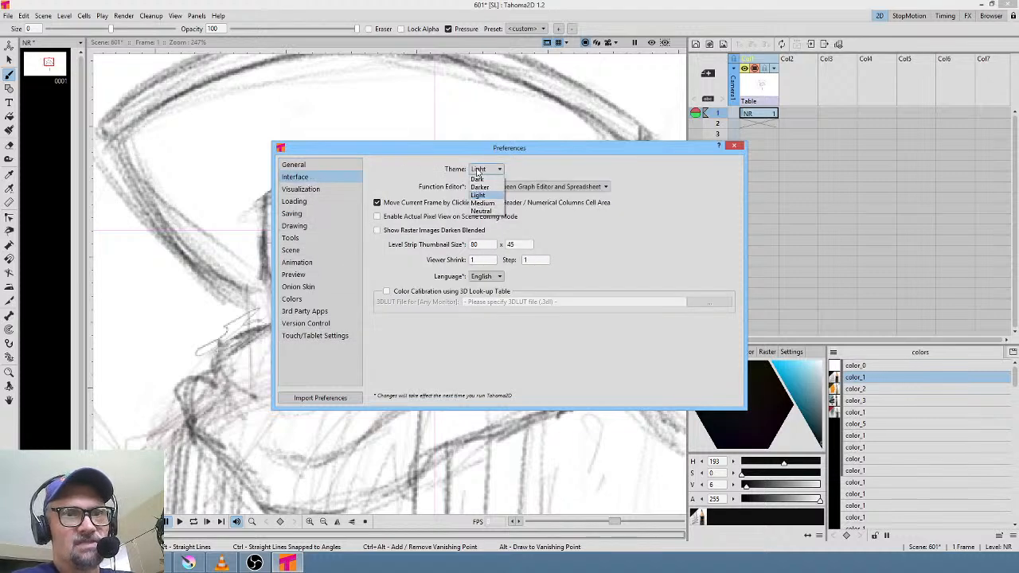
pyautogui.click(479, 169)
pyautogui.click(478, 169)
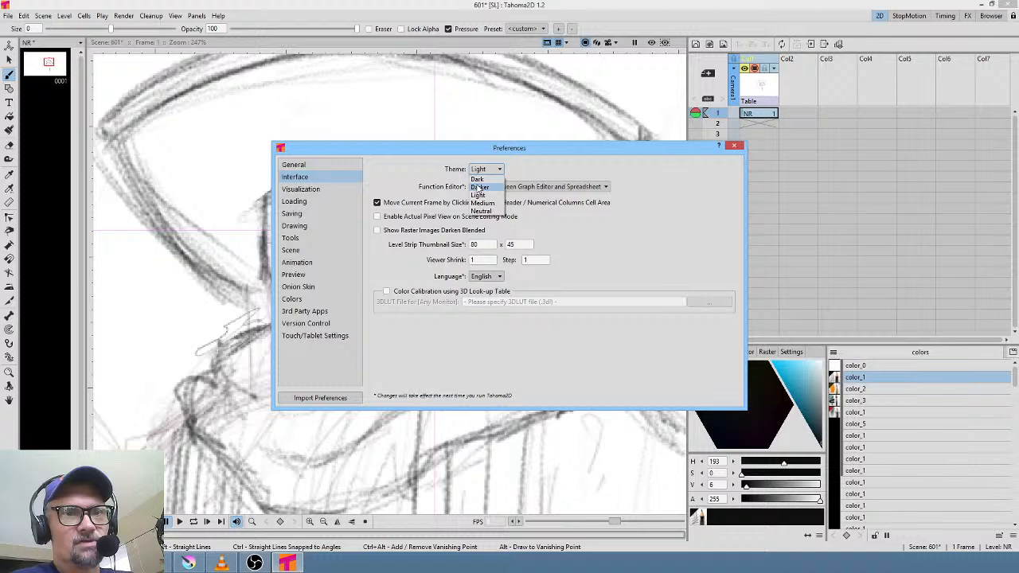
pyautogui.click(478, 187)
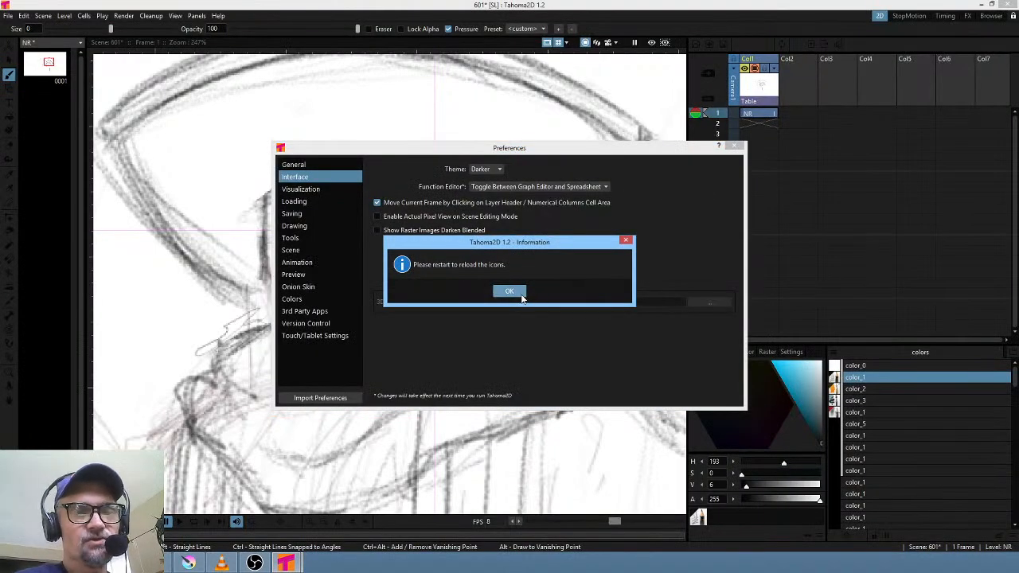
pyautogui.click(516, 293)
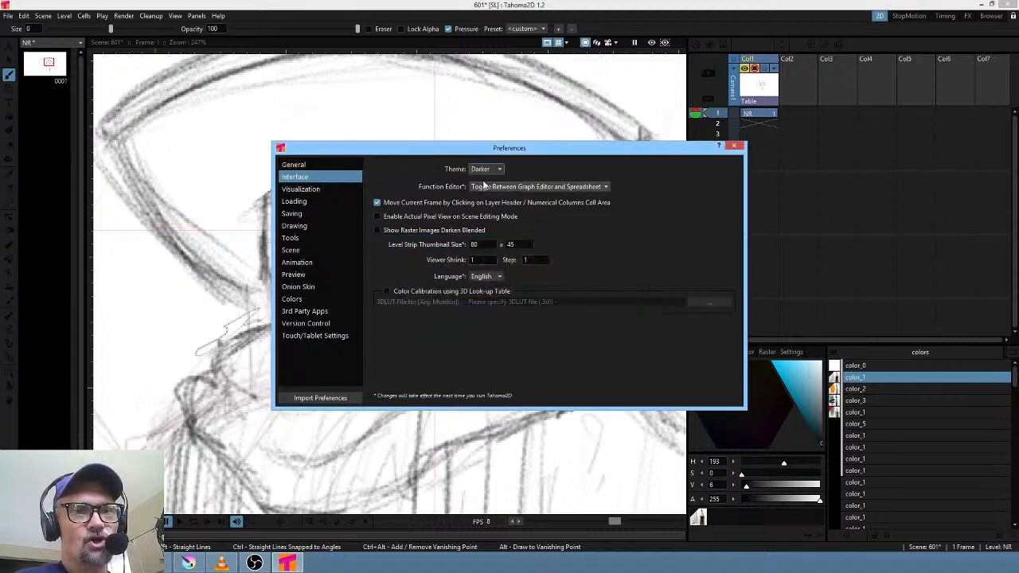
# - Set the interface theme to Dark and close the preferences
pyautogui.click(499, 169)
pyautogui.click(493, 179)
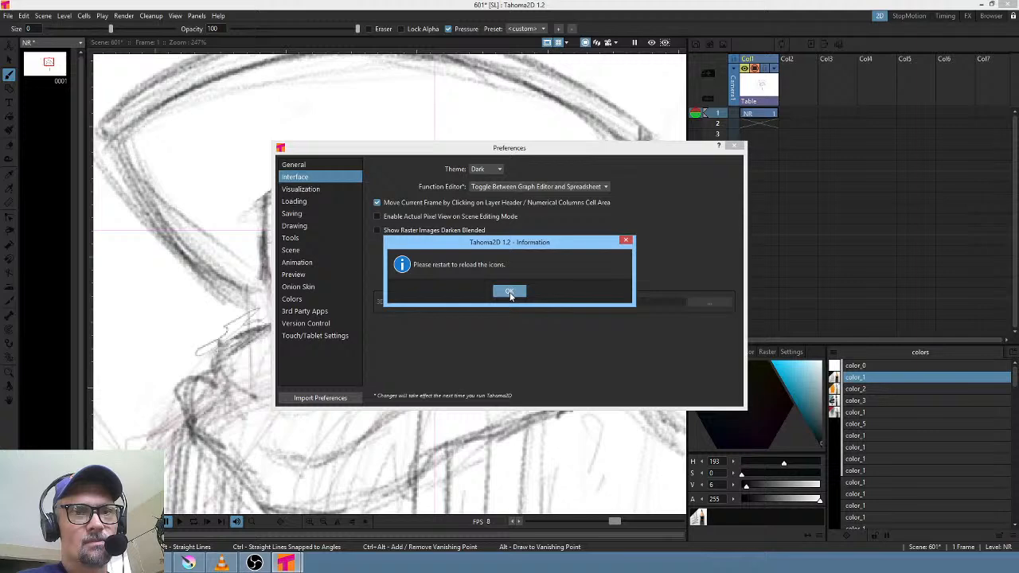
pyautogui.click(510, 292)
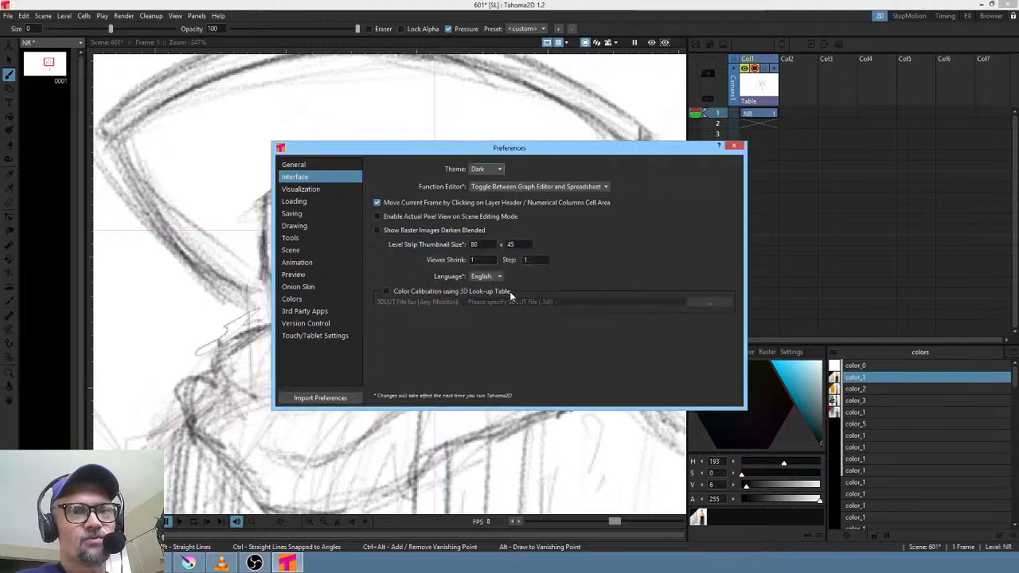
pyautogui.click(735, 146)
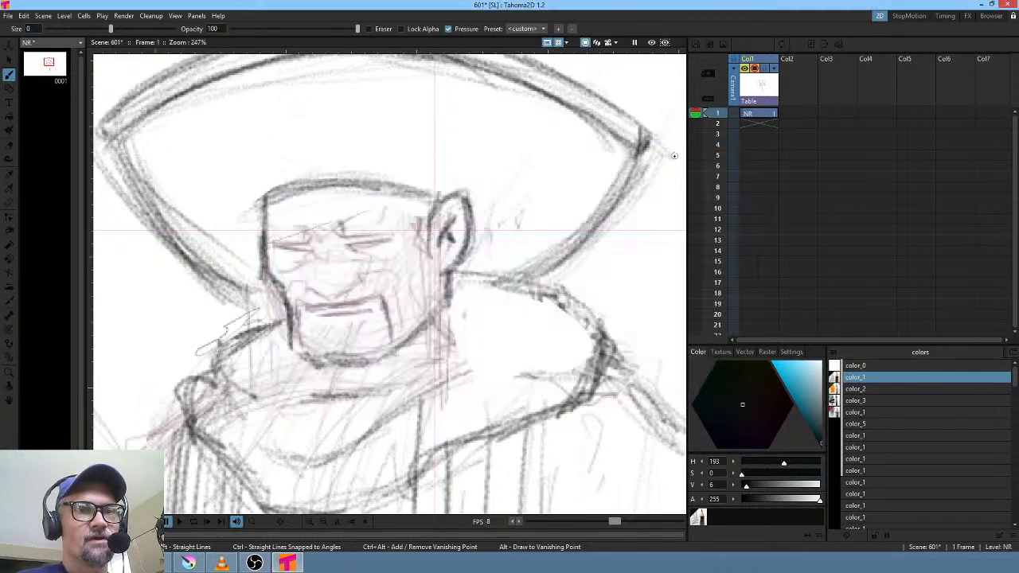
# - Save all changes to scene 601 and quit Tahoma2D to restart it with the new theme
pyautogui.click(12, 17)
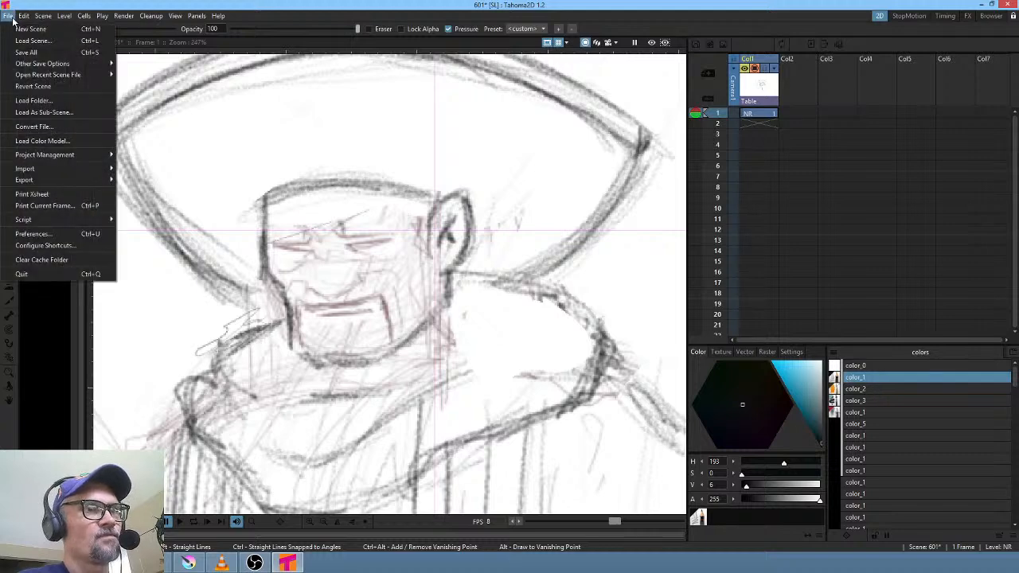
pyautogui.click(17, 51)
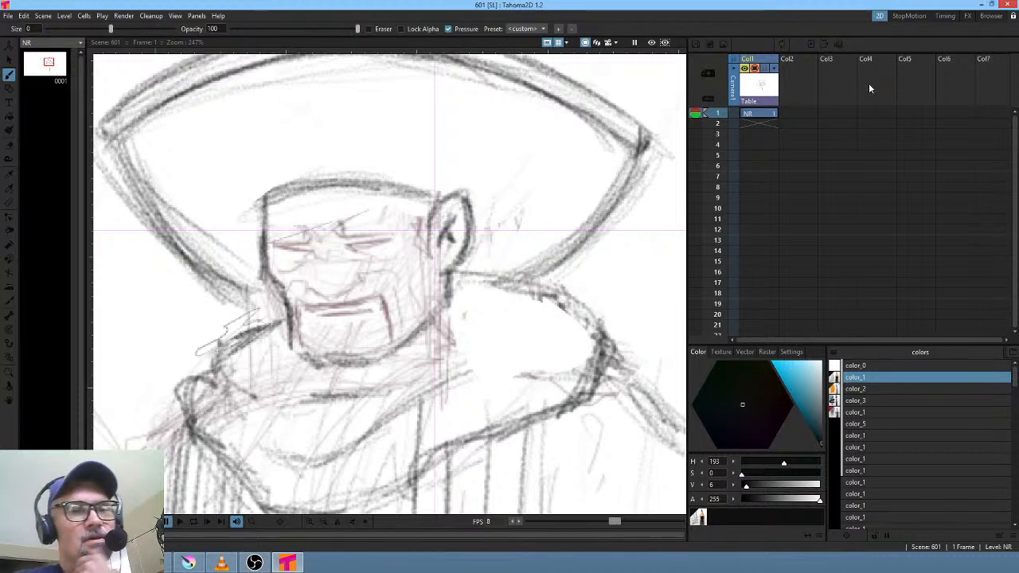
pyautogui.click(1010, 7)
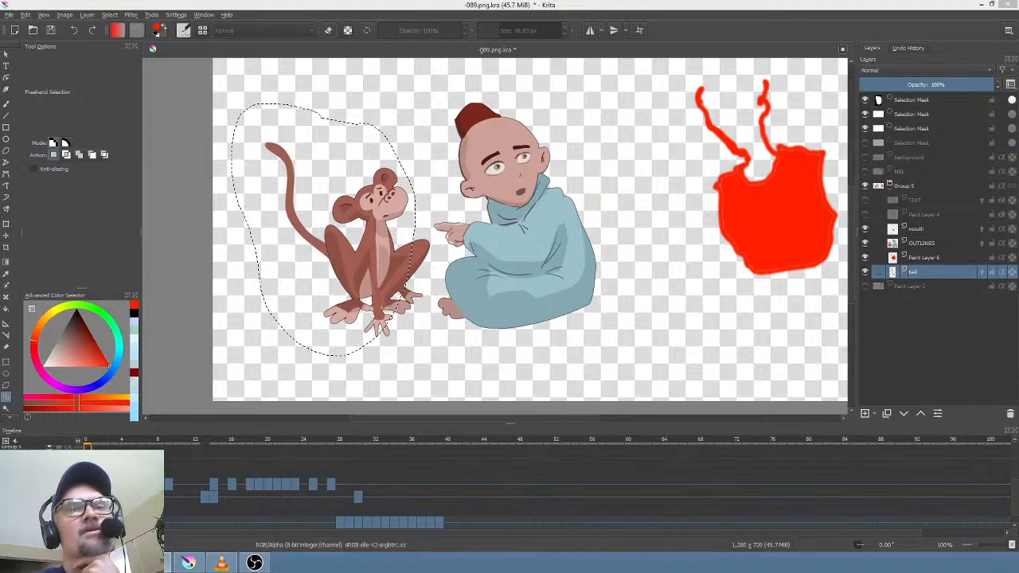
# - Close the document -089.png.kra in Krita without saving its changes
pyautogui.click(843, 49)
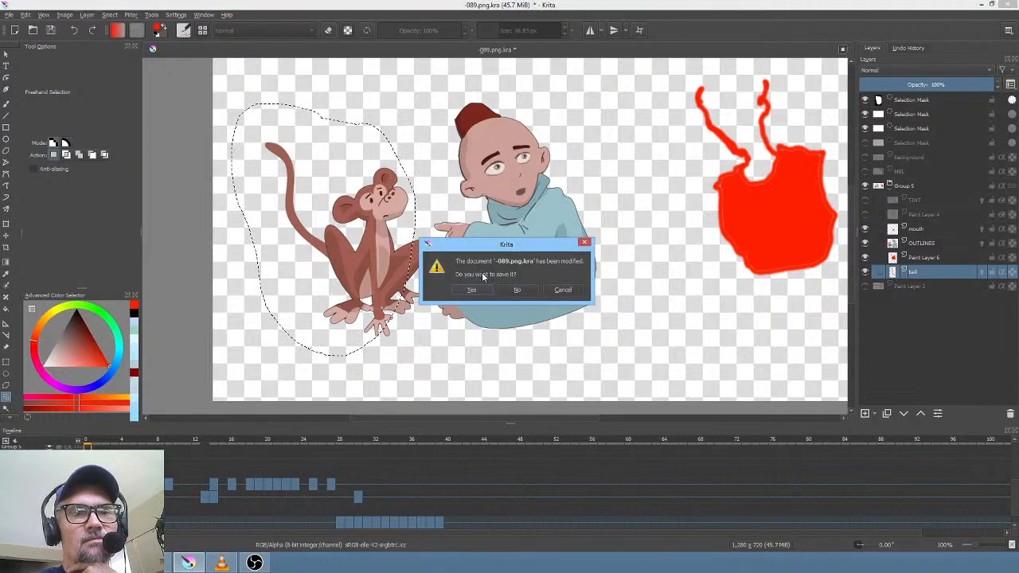
pyautogui.click(516, 290)
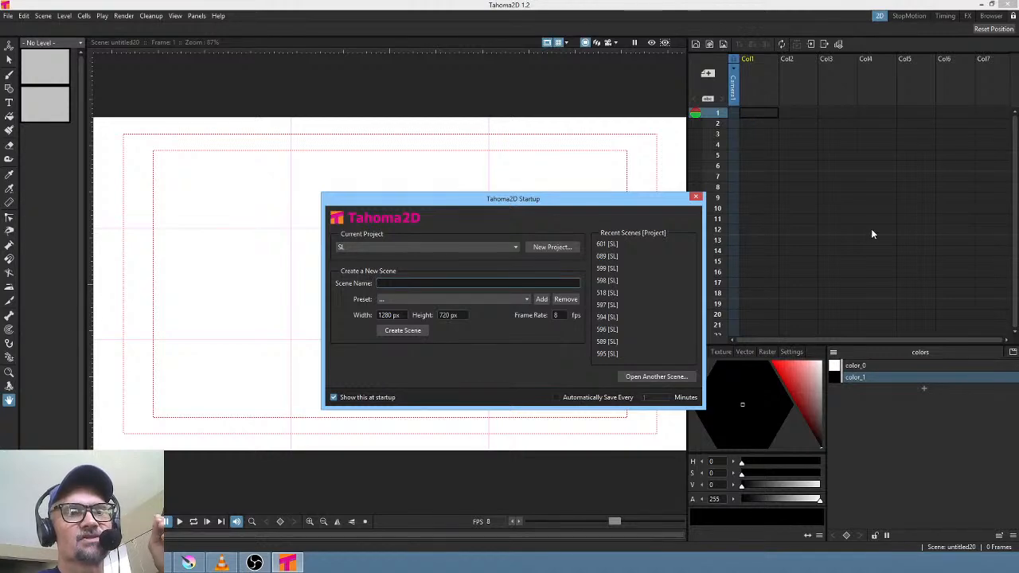
# - Reopen the recent scene 601 in Tahoma2D and frame the bearded man in the viewer
pyautogui.click(618, 245)
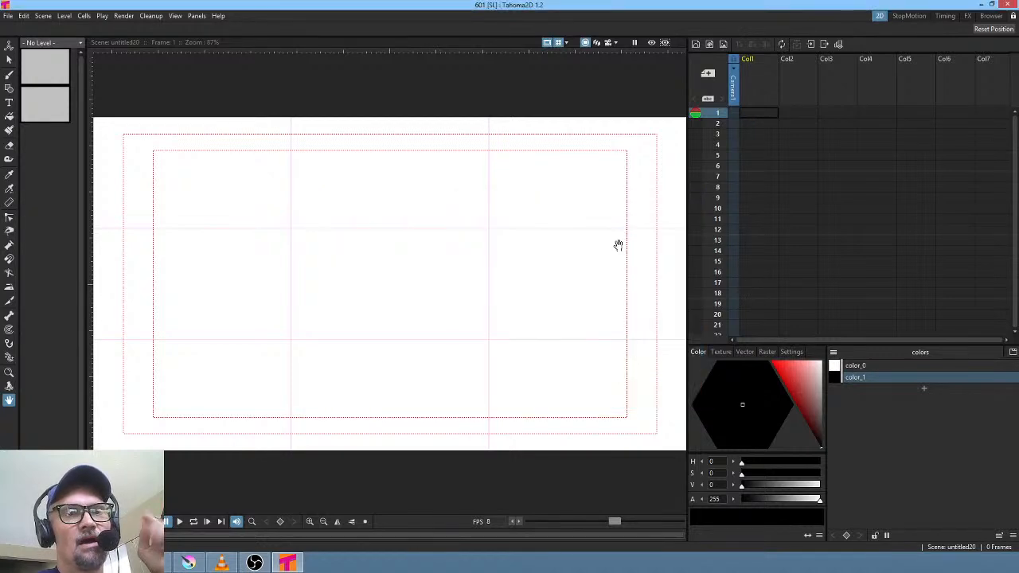
pyautogui.scroll(2, 521, 207)
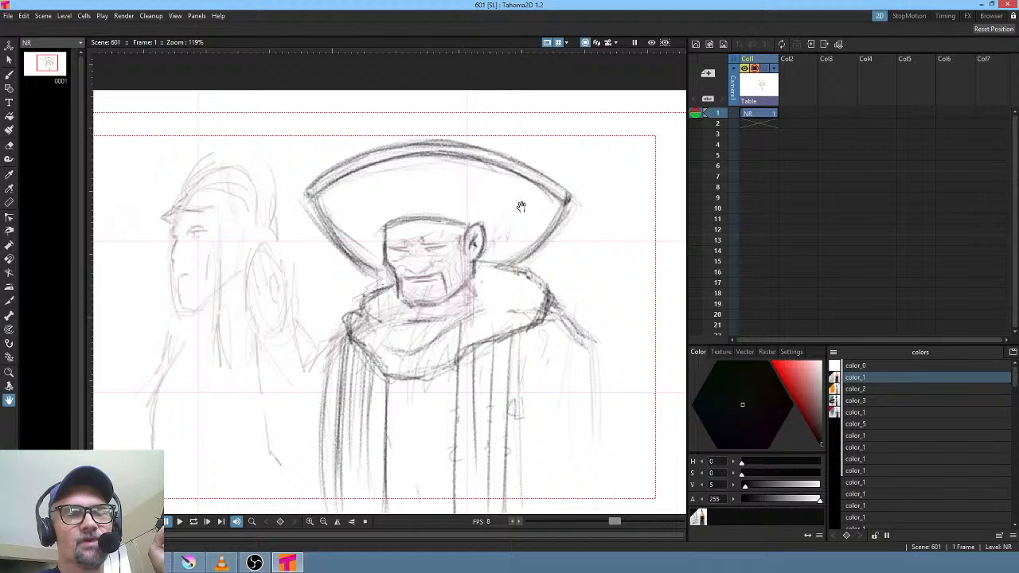
pyautogui.moveTo(581, 234); pyautogui.dragTo(543, 203)
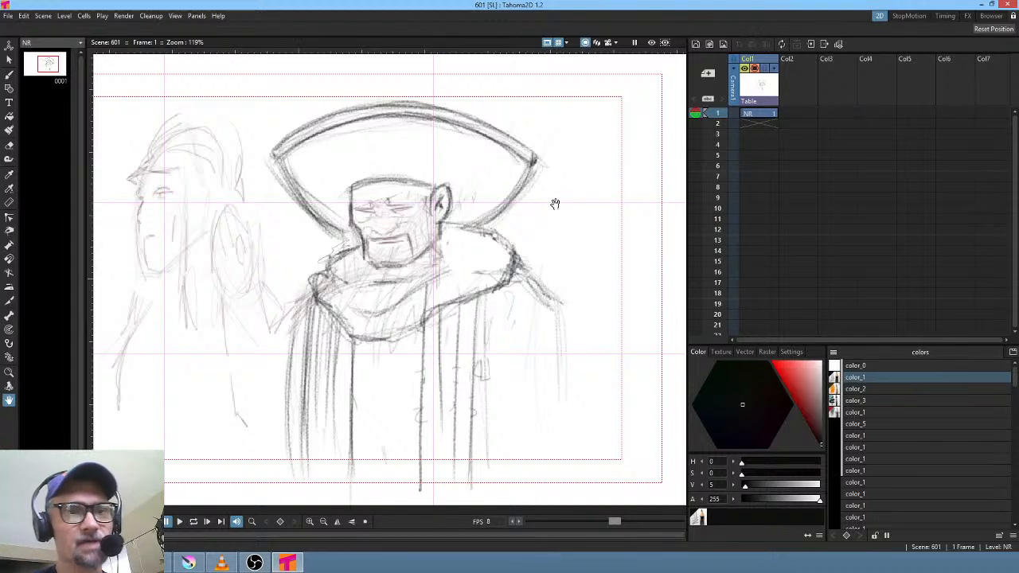
# - Brush dark, frowning eyebrows onto the bearded man's face
pyautogui.press('b')
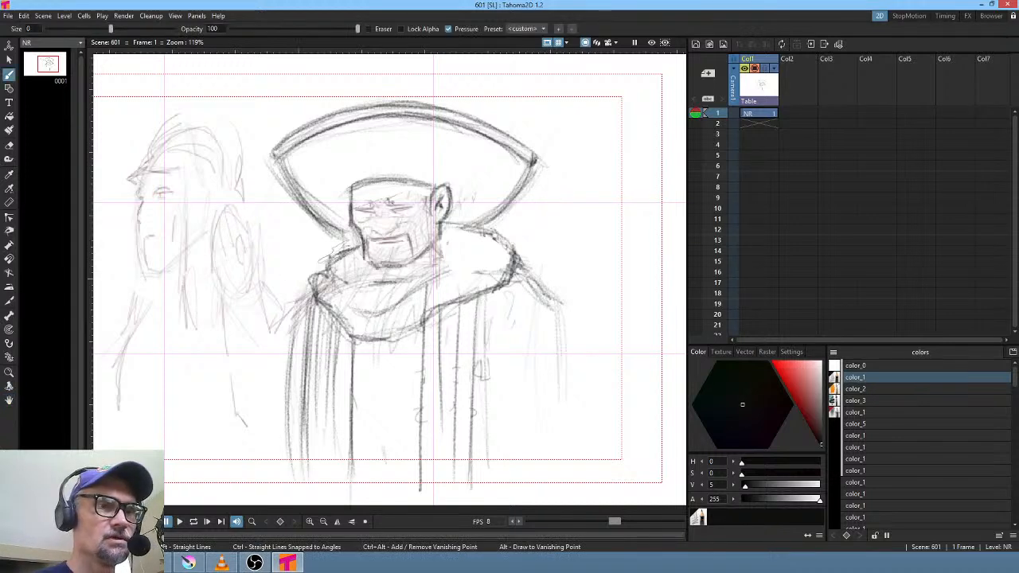
pyautogui.moveTo(387, 202)
pyautogui.mouseDown()
pyautogui.moveTo(415, 204)
pyautogui.moveTo(360, 205)
pyautogui.mouseUp()
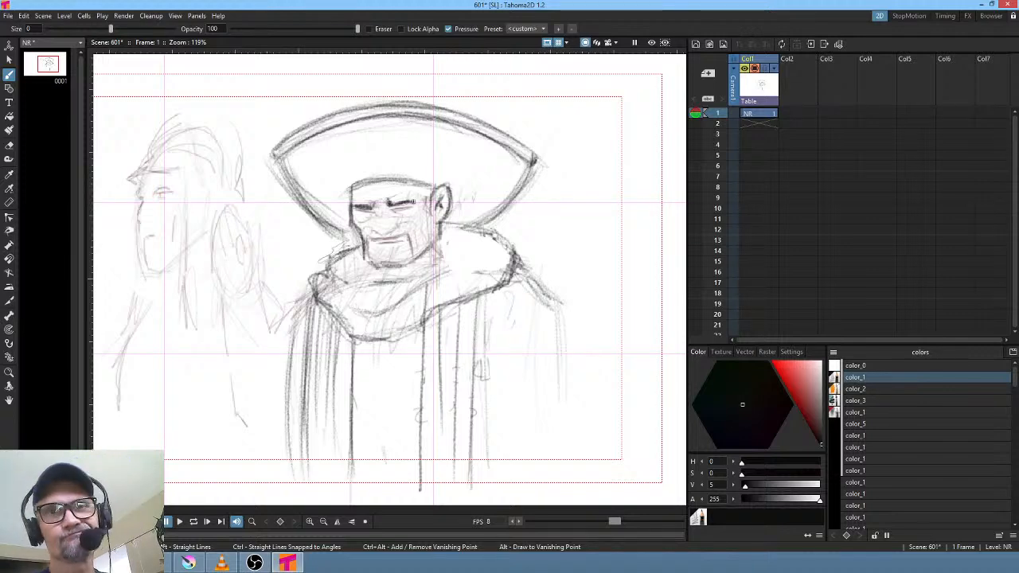
pyautogui.moveTo(428, 222); pyautogui.dragTo(511, 176)
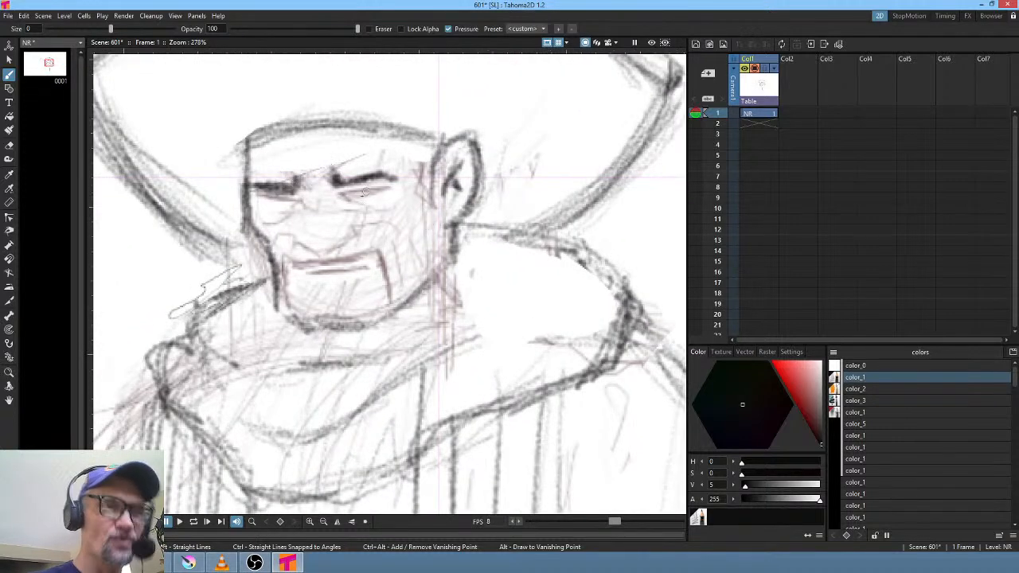
pyautogui.click(191, 563)
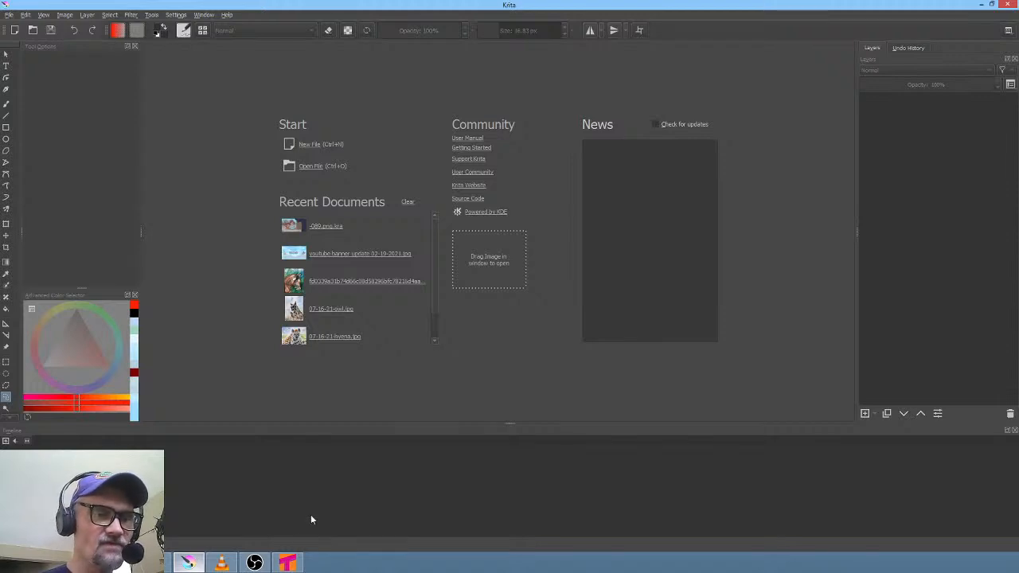
pyautogui.click(287, 563)
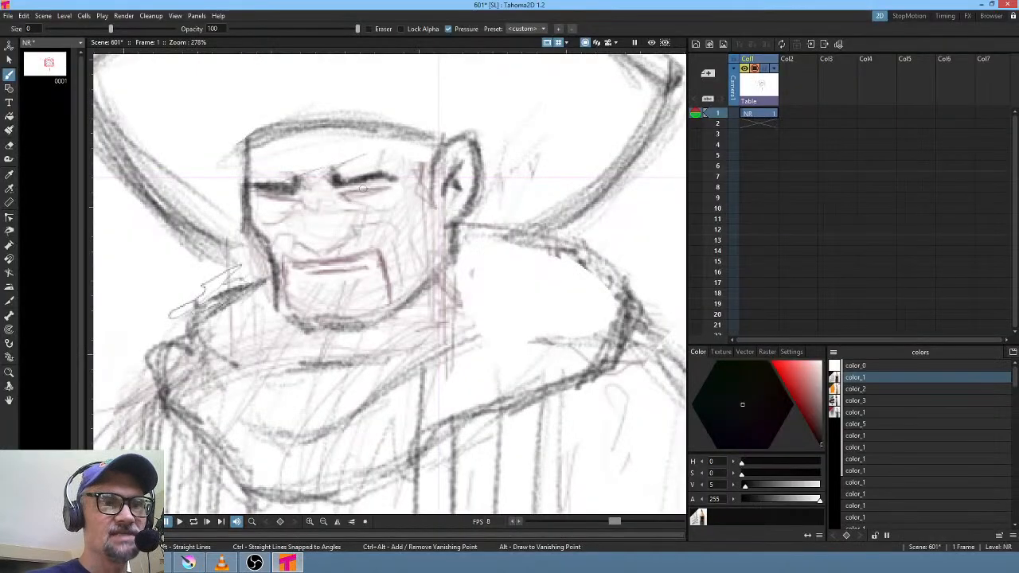
# - Brush the bearded man's narrowed eyes below the brows and the outline of his nose
pyautogui.moveTo(342, 193); pyautogui.dragTo(390, 188)
pyautogui.moveTo(292, 200)
pyautogui.mouseDown()
pyautogui.moveTo(265, 198)
pyautogui.moveTo(293, 195)
pyautogui.moveTo(295, 246)
pyautogui.moveTo(318, 251)
pyautogui.moveTo(362, 230)
pyautogui.moveTo(342, 223)
pyautogui.moveTo(335, 231)
pyautogui.moveTo(398, 216)
pyautogui.moveTo(402, 253)
pyautogui.mouseUp()
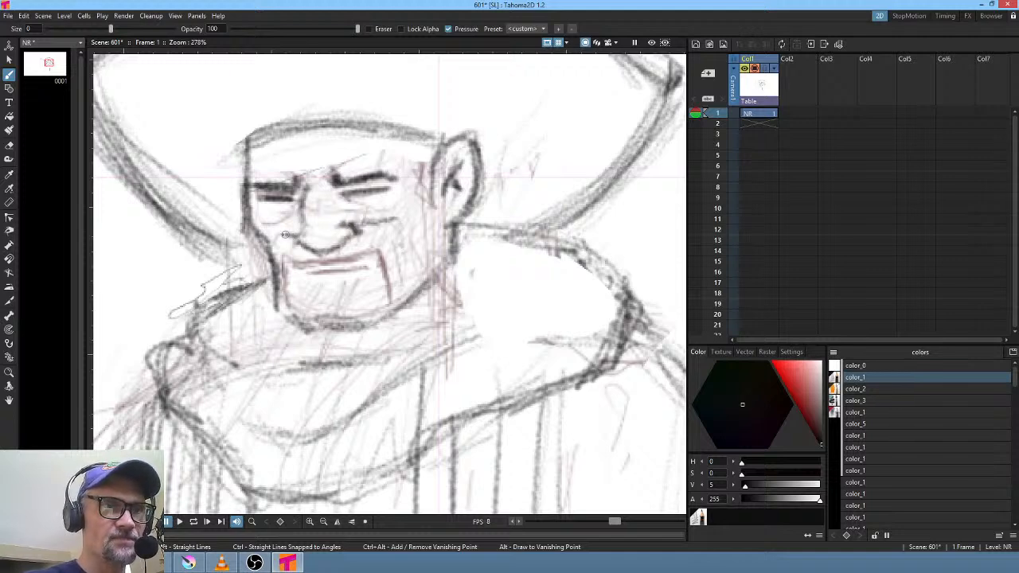
# - Brush bags under the bearded man's eyes and fold lines along his nose and cheeks
pyautogui.moveTo(285, 235)
pyautogui.mouseDown()
pyautogui.moveTo(388, 227)
pyautogui.moveTo(371, 222)
pyautogui.moveTo(391, 219)
pyautogui.moveTo(359, 223)
pyautogui.moveTo(409, 211)
pyautogui.moveTo(366, 224)
pyautogui.moveTo(360, 203)
pyautogui.moveTo(389, 206)
pyautogui.mouseUp()
pyautogui.moveTo(297, 203); pyautogui.dragTo(272, 215)
pyautogui.moveTo(385, 226); pyautogui.dragTo(404, 265)
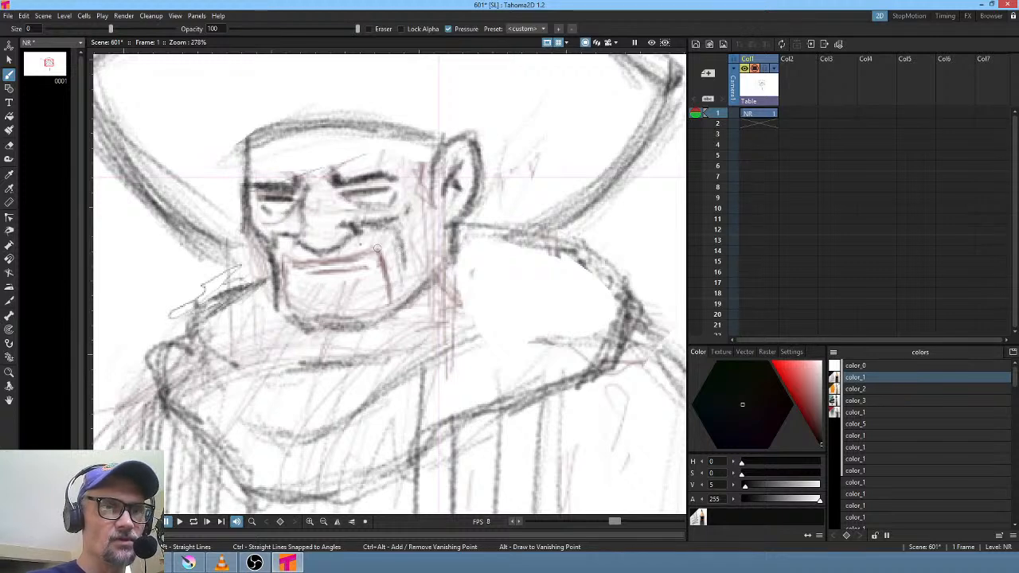
# - Darken the outline of the man's moustache and goatee, including his lower lip line and chin
pyautogui.moveTo(324, 259)
pyautogui.mouseDown()
pyautogui.moveTo(377, 247)
pyautogui.moveTo(390, 288)
pyautogui.moveTo(326, 249)
pyautogui.moveTo(295, 256)
pyautogui.moveTo(307, 257)
pyautogui.moveTo(285, 292)
pyautogui.moveTo(283, 263)
pyautogui.moveTo(327, 297)
pyautogui.moveTo(292, 304)
pyautogui.moveTo(357, 313)
pyautogui.moveTo(381, 271)
pyautogui.moveTo(387, 295)
pyautogui.mouseUp()
pyautogui.moveTo(379, 269); pyautogui.dragTo(390, 316)
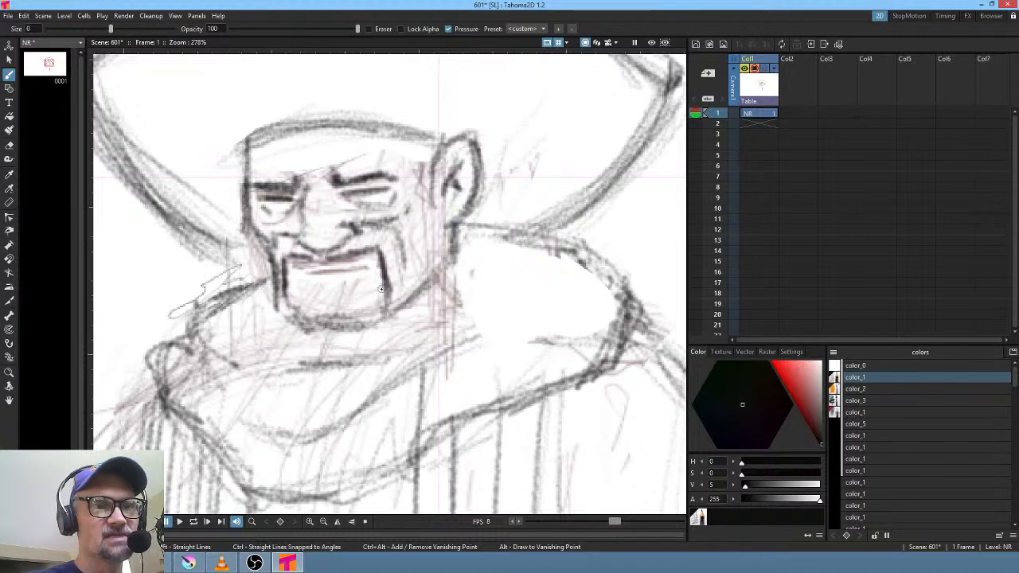
pyautogui.moveTo(288, 272); pyautogui.dragTo(389, 255)
pyautogui.moveTo(320, 327); pyautogui.dragTo(366, 325)
# - Darken the contour of the man's jaw and neck, then the edge of his forehead and temple
pyautogui.moveTo(360, 320)
pyautogui.mouseDown()
pyautogui.moveTo(289, 324)
pyautogui.moveTo(363, 319)
pyautogui.moveTo(395, 309)
pyautogui.mouseUp()
pyautogui.moveTo(420, 288); pyautogui.dragTo(441, 271)
pyautogui.moveTo(393, 315); pyautogui.dragTo(460, 250)
pyautogui.moveTo(451, 208); pyautogui.dragTo(448, 276)
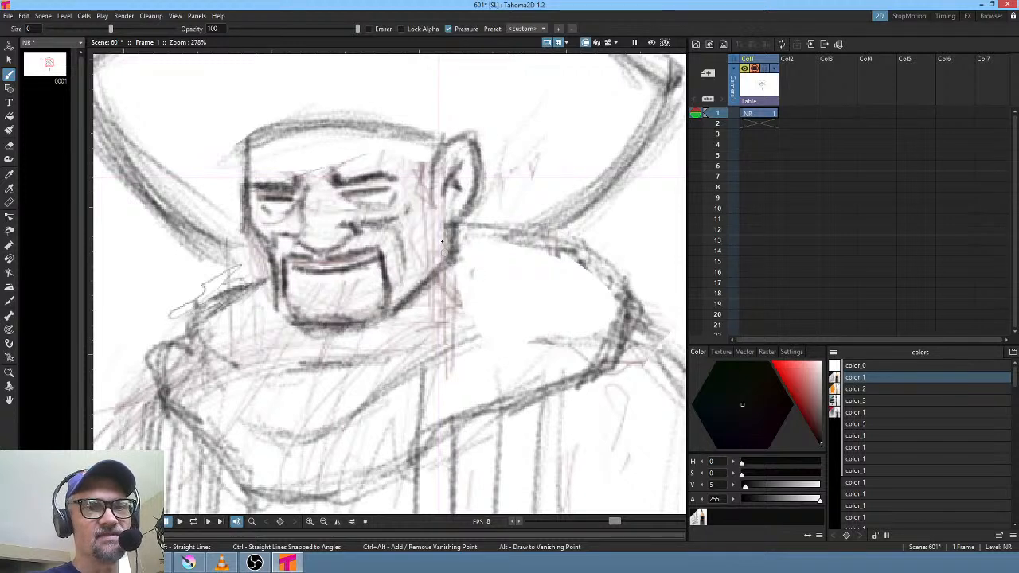
pyautogui.moveTo(443, 240)
pyautogui.mouseDown()
pyautogui.moveTo(444, 175)
pyautogui.moveTo(392, 128)
pyautogui.moveTo(303, 121)
pyautogui.moveTo(280, 139)
pyautogui.moveTo(367, 125)
pyautogui.mouseUp()
pyautogui.moveTo(383, 124); pyautogui.dragTo(451, 148)
pyautogui.moveTo(255, 134); pyautogui.dragTo(242, 191)
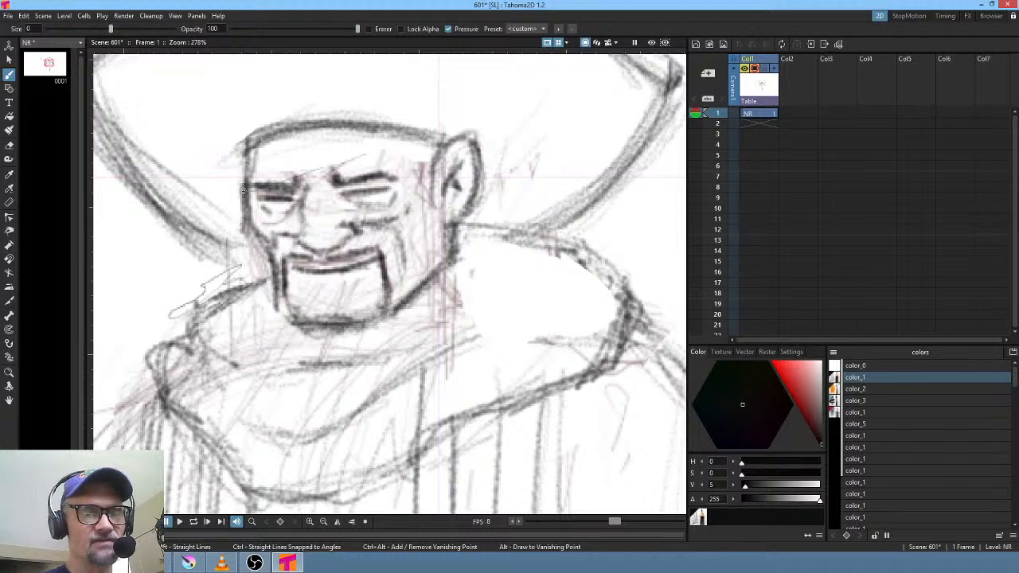
# - Brush short frown wrinkles between the man's brows, the nose bridge line and his mouth line
pyautogui.moveTo(330, 192); pyautogui.dragTo(333, 209)
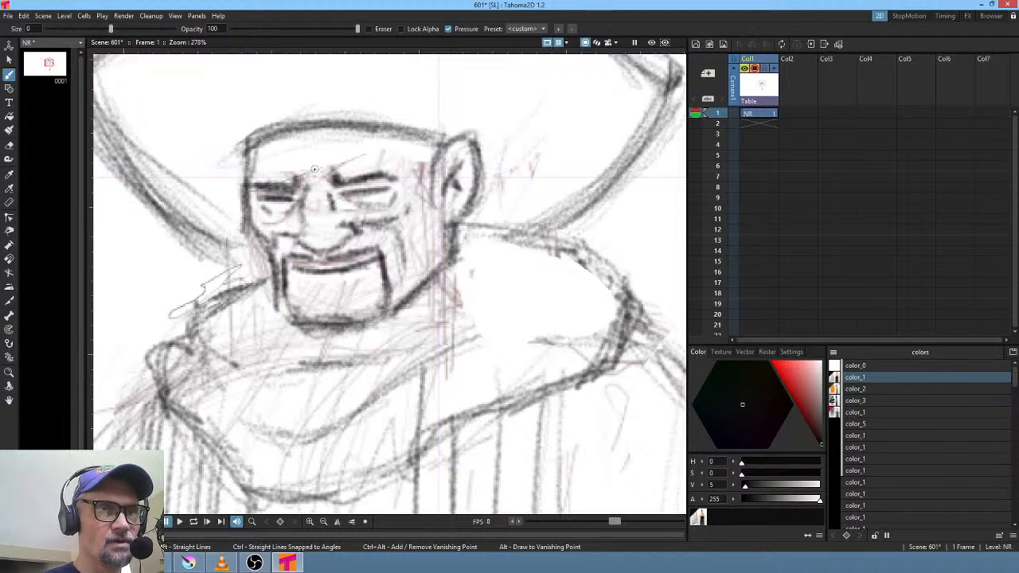
pyautogui.moveTo(316, 169)
pyautogui.mouseDown()
pyautogui.moveTo(318, 179)
pyautogui.moveTo(303, 181)
pyautogui.moveTo(329, 176)
pyautogui.mouseUp()
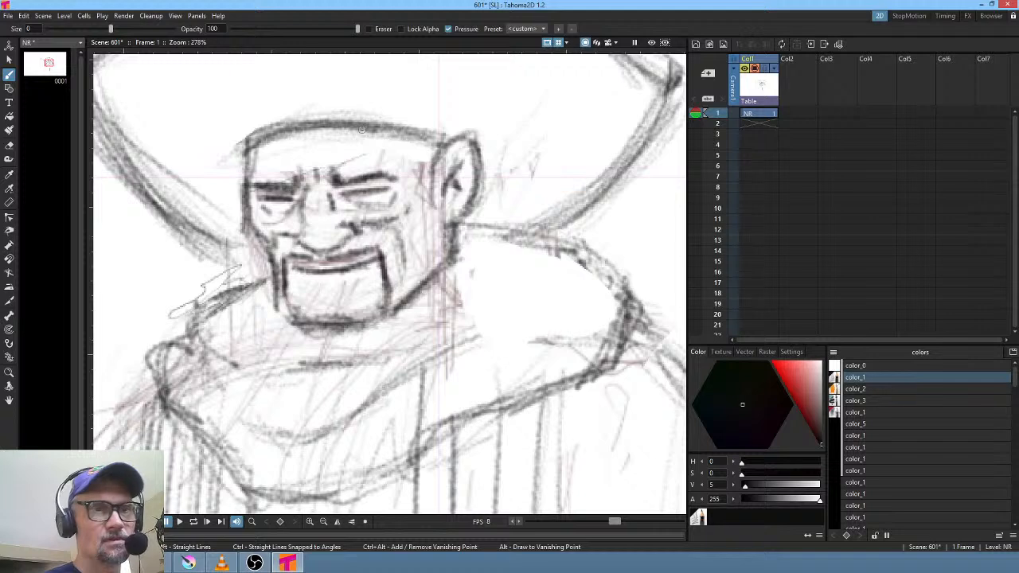
pyautogui.moveTo(299, 269); pyautogui.dragTo(362, 266)
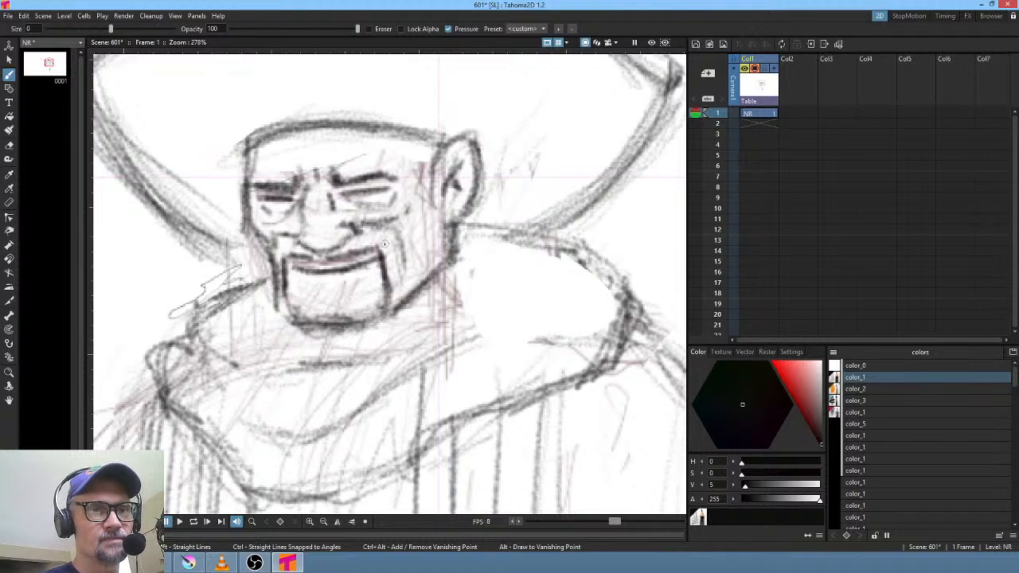
# - Brush bolder contours around the man's wrapped collar, with sweeping fold lines across it and beside his neck
pyautogui.moveTo(248, 284)
pyautogui.mouseDown()
pyautogui.moveTo(203, 306)
pyautogui.moveTo(189, 339)
pyautogui.moveTo(156, 353)
pyautogui.moveTo(155, 387)
pyautogui.moveTo(165, 391)
pyautogui.mouseUp()
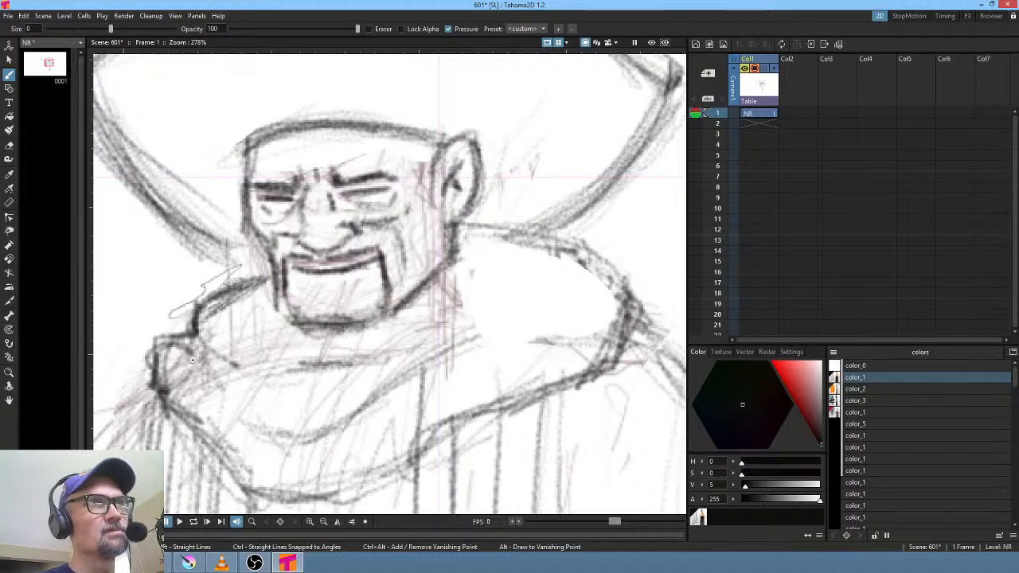
pyautogui.moveTo(209, 439)
pyautogui.mouseDown()
pyautogui.moveTo(240, 479)
pyautogui.moveTo(305, 492)
pyautogui.moveTo(426, 452)
pyautogui.moveTo(426, 464)
pyautogui.moveTo(564, 388)
pyautogui.moveTo(633, 324)
pyautogui.moveTo(641, 339)
pyautogui.moveTo(653, 335)
pyautogui.moveTo(648, 295)
pyautogui.moveTo(613, 271)
pyautogui.moveTo(645, 298)
pyautogui.moveTo(606, 245)
pyautogui.moveTo(465, 220)
pyautogui.moveTo(580, 251)
pyautogui.mouseUp()
pyautogui.moveTo(380, 399); pyautogui.dragTo(482, 328)
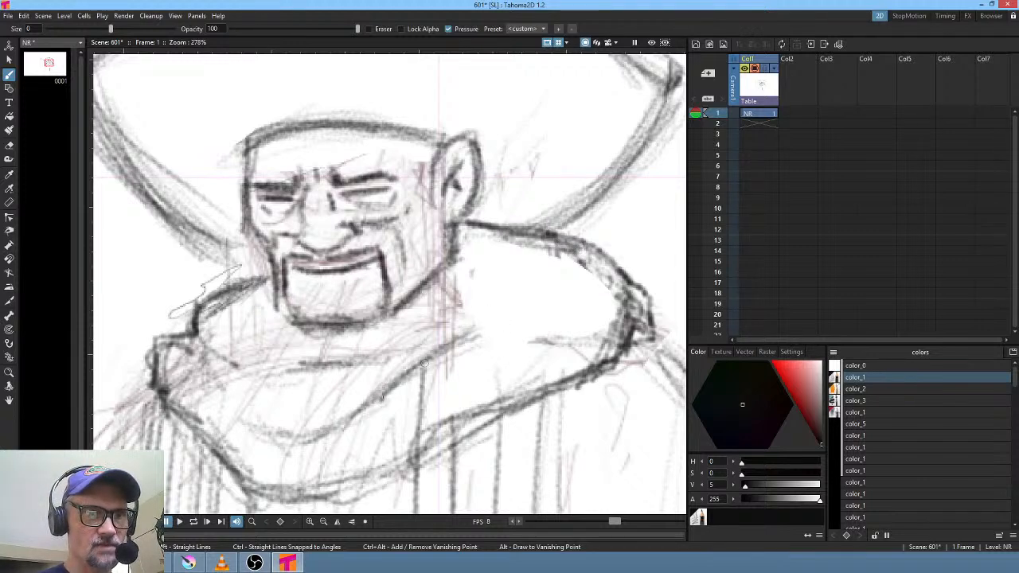
pyautogui.moveTo(339, 428)
pyautogui.mouseDown()
pyautogui.moveTo(457, 349)
pyautogui.moveTo(347, 436)
pyautogui.moveTo(540, 275)
pyautogui.mouseUp()
pyautogui.moveTo(502, 319); pyautogui.dragTo(538, 281)
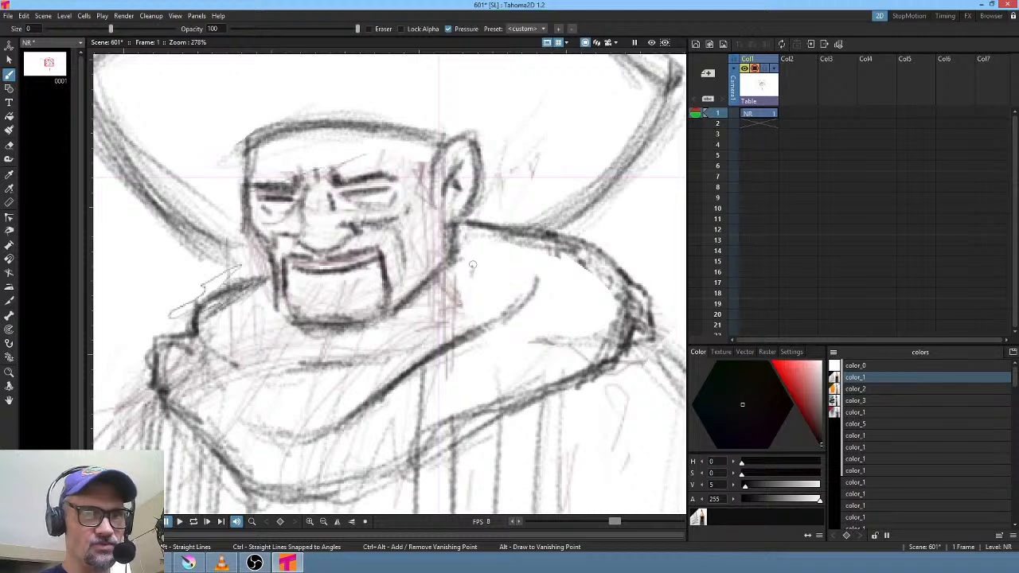
pyautogui.moveTo(439, 266)
pyautogui.mouseDown()
pyautogui.moveTo(403, 302)
pyautogui.moveTo(481, 254)
pyautogui.mouseUp()
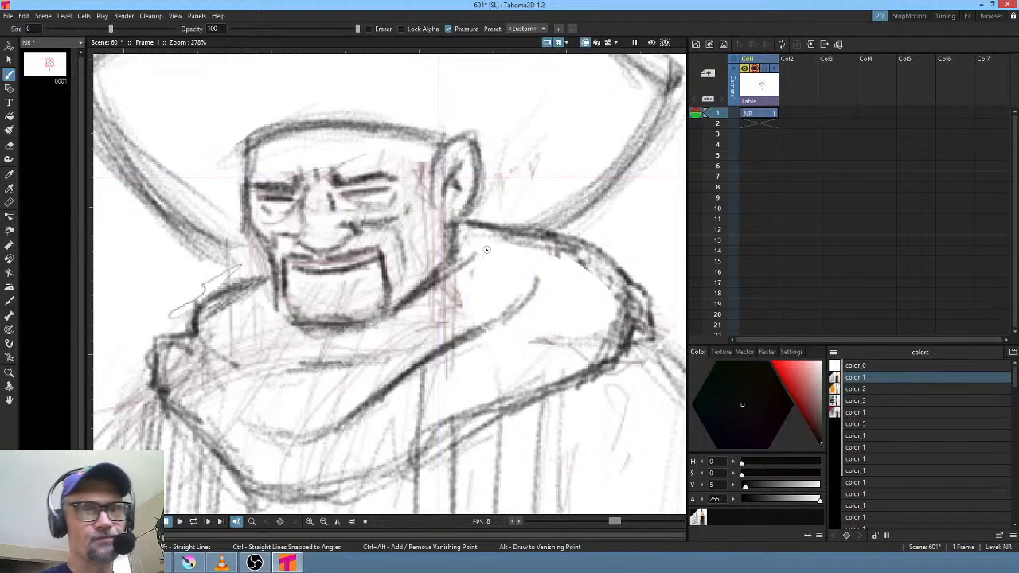
# - Rough in light ovals for the man's raised left hand, wrist and shoulder beside his cloak
pyautogui.scroll(-2, 262, 114)
pyautogui.moveTo(370, 202); pyautogui.dragTo(466, 216)
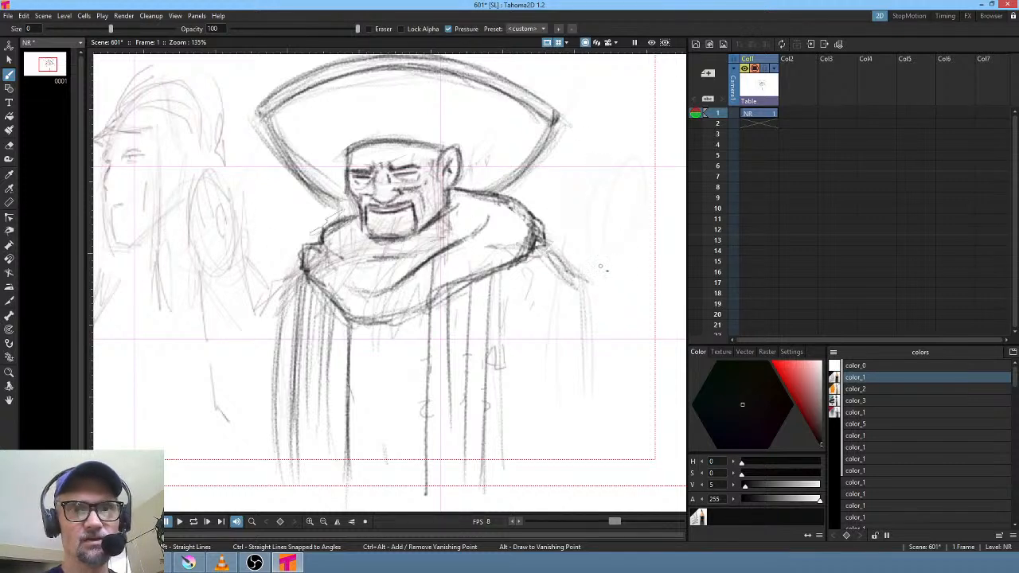
pyautogui.moveTo(605, 258)
pyautogui.mouseDown()
pyautogui.moveTo(591, 294)
pyautogui.moveTo(635, 237)
pyautogui.moveTo(607, 268)
pyautogui.moveTo(635, 270)
pyautogui.moveTo(645, 235)
pyautogui.mouseUp()
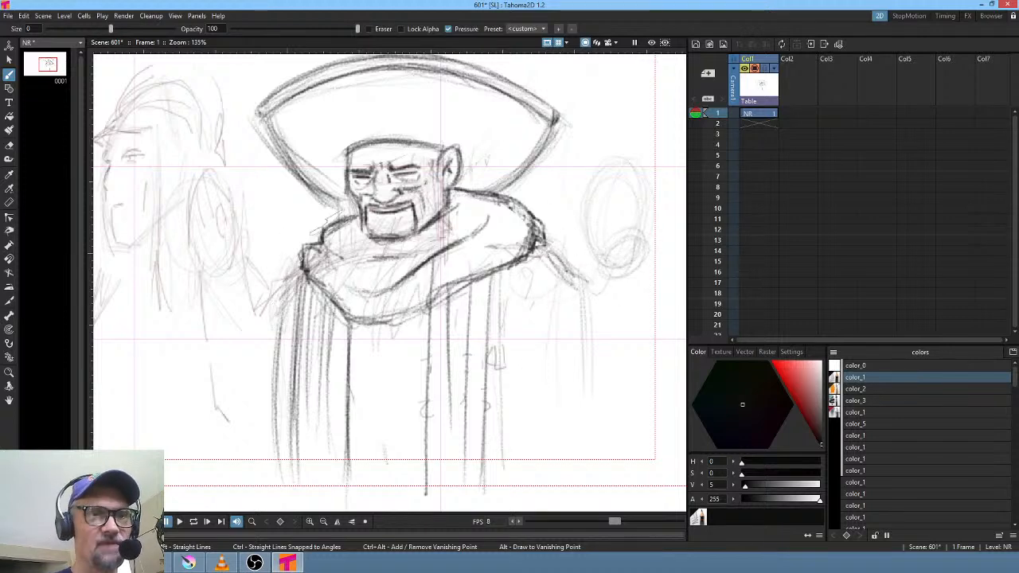
pyautogui.moveTo(546, 254); pyautogui.dragTo(514, 259)
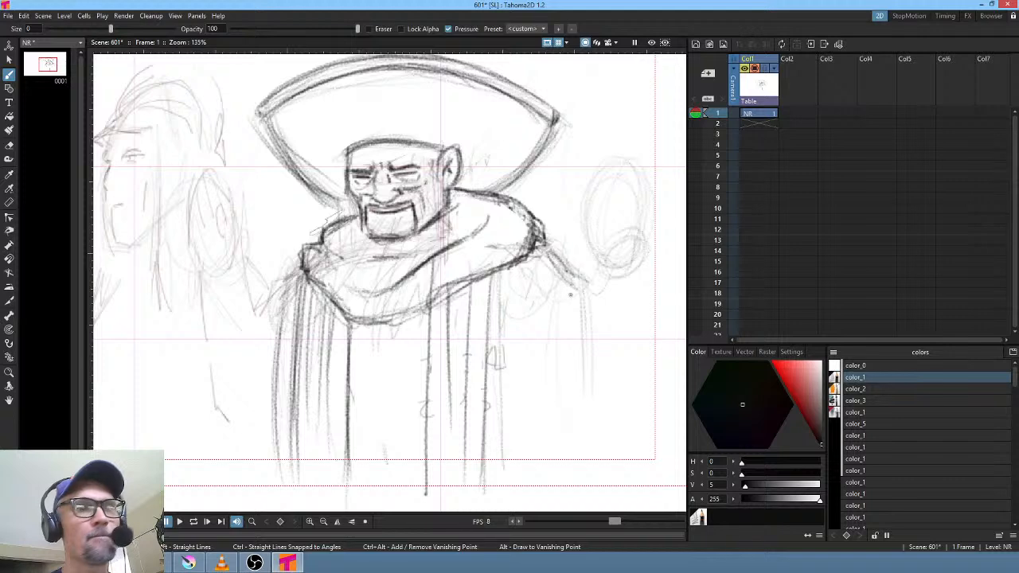
pyautogui.moveTo(503, 274); pyautogui.dragTo(549, 306)
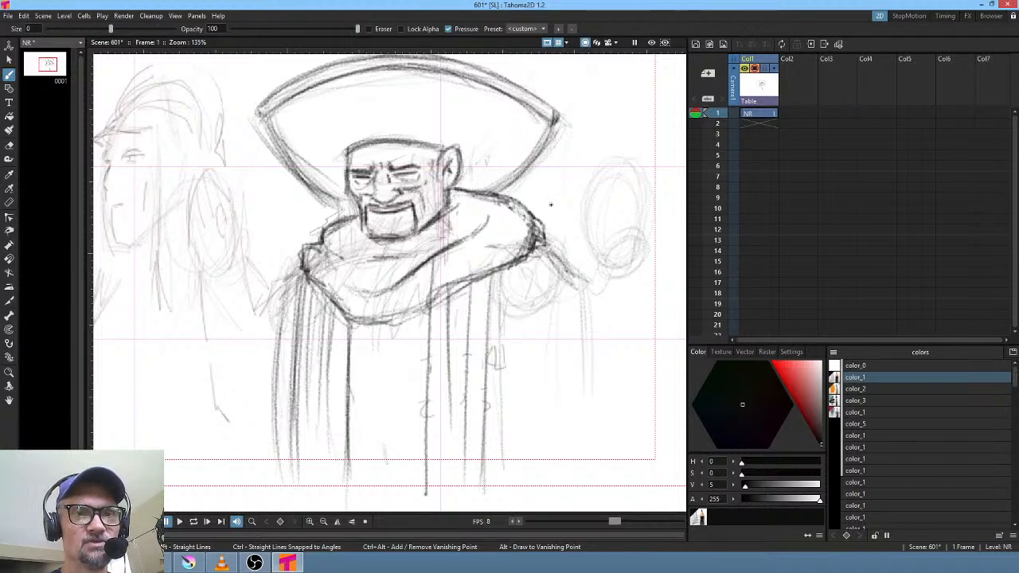
# - Sketch the man's bent left forearm with light strokes from the wrist to the elbow, plus the palm oval
pyautogui.moveTo(625, 250)
pyautogui.mouseDown()
pyautogui.moveTo(603, 341)
pyautogui.moveTo(616, 322)
pyautogui.moveTo(627, 354)
pyautogui.mouseUp()
pyautogui.moveTo(593, 293)
pyautogui.mouseDown()
pyautogui.moveTo(580, 374)
pyautogui.moveTo(568, 327)
pyautogui.moveTo(590, 374)
pyautogui.mouseUp()
pyautogui.moveTo(628, 253); pyautogui.dragTo(628, 311)
pyautogui.moveTo(610, 265)
pyautogui.mouseDown()
pyautogui.moveTo(593, 298)
pyautogui.moveTo(586, 286)
pyautogui.moveTo(647, 231)
pyautogui.moveTo(642, 291)
pyautogui.mouseUp()
pyautogui.moveTo(639, 263); pyautogui.dragTo(630, 349)
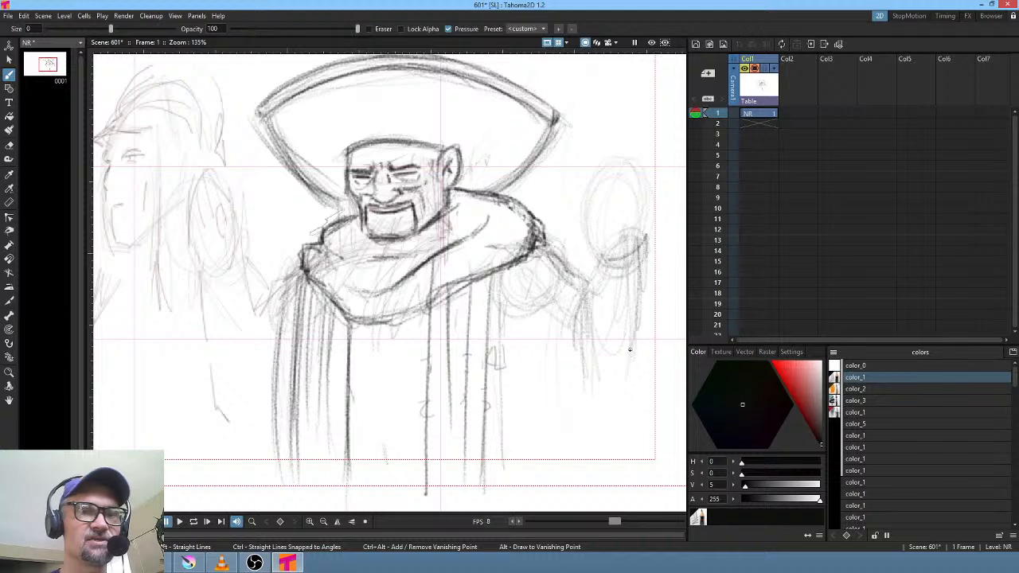
pyautogui.moveTo(524, 342); pyautogui.dragTo(621, 370)
pyautogui.moveTo(610, 191); pyautogui.dragTo(644, 209)
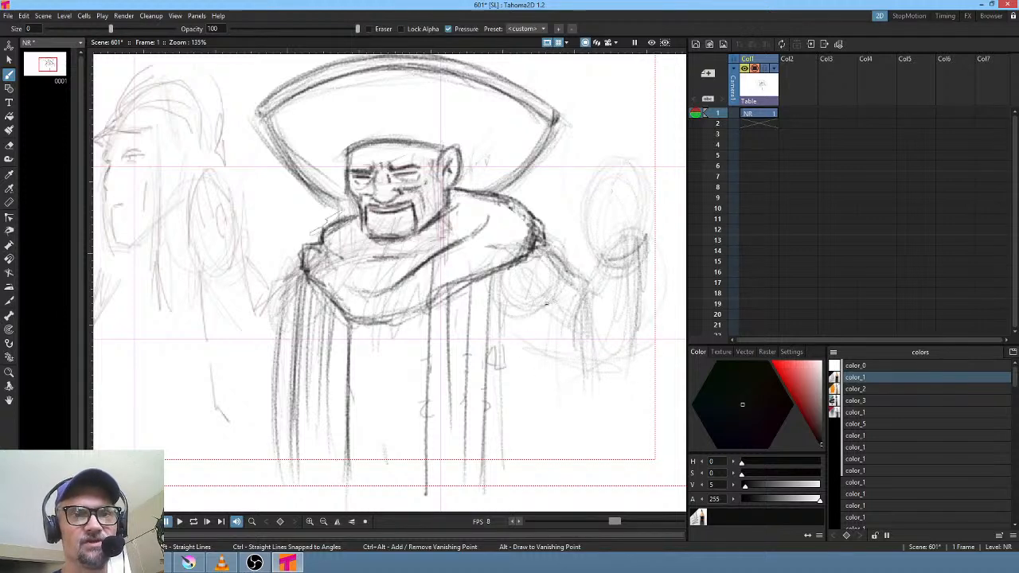
# - Darken the outer contour of the left sleeve down the forearm, under the elbow and toward the body
pyautogui.moveTo(649, 245); pyautogui.dragTo(642, 326)
pyautogui.moveTo(524, 274)
pyautogui.mouseDown()
pyautogui.moveTo(558, 242)
pyautogui.moveTo(530, 269)
pyautogui.mouseUp()
pyautogui.moveTo(640, 232); pyautogui.dragTo(625, 365)
pyautogui.moveTo(637, 241)
pyautogui.mouseDown()
pyautogui.moveTo(628, 328)
pyautogui.moveTo(647, 280)
pyautogui.moveTo(643, 267)
pyautogui.moveTo(629, 365)
pyautogui.mouseUp()
pyautogui.moveTo(643, 272)
pyautogui.mouseDown()
pyautogui.moveTo(618, 361)
pyautogui.moveTo(592, 371)
pyautogui.mouseUp()
pyautogui.moveTo(586, 368)
pyautogui.mouseDown()
pyautogui.moveTo(511, 340)
pyautogui.moveTo(588, 371)
pyautogui.moveTo(535, 368)
pyautogui.moveTo(524, 394)
pyautogui.moveTo(545, 351)
pyautogui.moveTo(511, 379)
pyautogui.mouseUp()
pyautogui.moveTo(545, 349); pyautogui.dragTo(524, 326)
# - Brush the left sleeve's inner elbow fold and cuff opening, and reinforce the sleeve around the elbow
pyautogui.moveTo(594, 291)
pyautogui.mouseDown()
pyautogui.moveTo(593, 325)
pyautogui.moveTo(568, 339)
pyautogui.moveTo(570, 325)
pyautogui.mouseUp()
pyautogui.moveTo(581, 290); pyautogui.dragTo(557, 320)
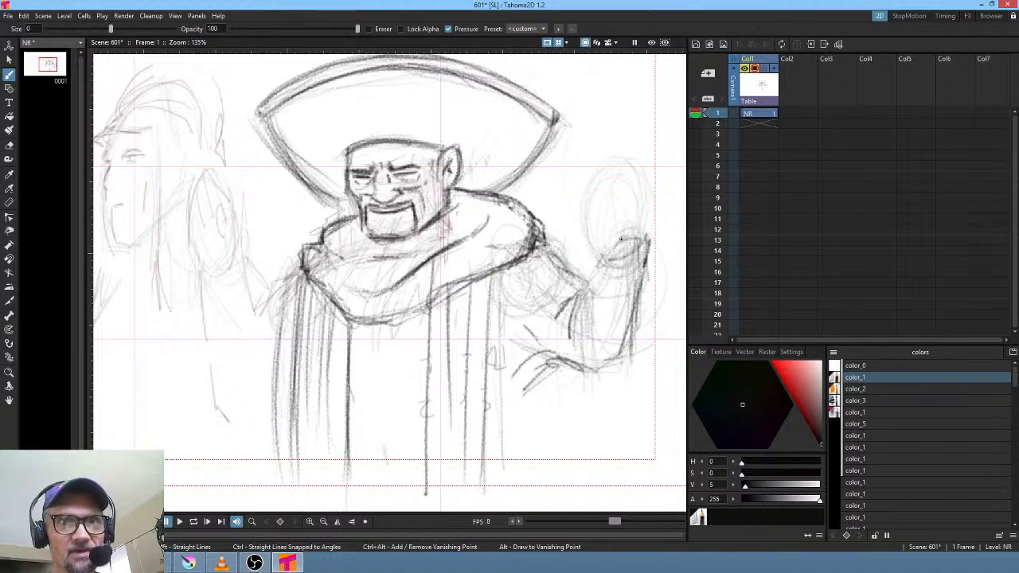
pyautogui.moveTo(621, 239)
pyautogui.mouseDown()
pyautogui.moveTo(613, 255)
pyautogui.moveTo(637, 234)
pyautogui.moveTo(609, 250)
pyautogui.mouseUp()
pyautogui.moveTo(628, 264)
pyautogui.mouseDown()
pyautogui.moveTo(593, 379)
pyautogui.moveTo(613, 375)
pyautogui.moveTo(526, 271)
pyautogui.moveTo(570, 332)
pyautogui.mouseUp()
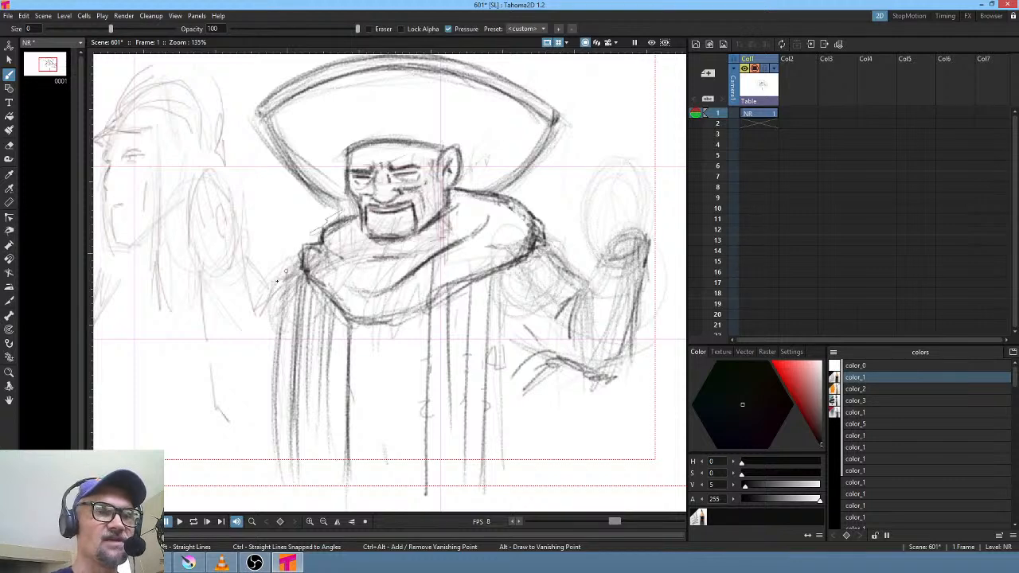
# - Rough in the man's right upper arm from the shoulder to the elbow, with light construction lines toward the torso
pyautogui.moveTo(301, 258); pyautogui.dragTo(270, 314)
pyautogui.moveTo(301, 257); pyautogui.dragTo(245, 352)
pyautogui.moveTo(268, 303); pyautogui.dragTo(220, 348)
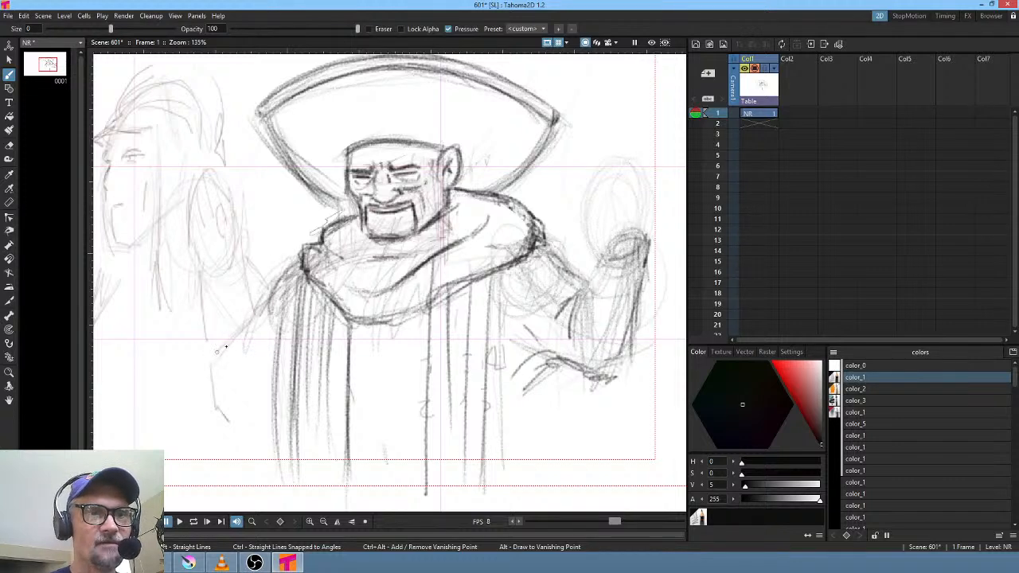
pyautogui.moveTo(254, 381)
pyautogui.mouseDown()
pyautogui.moveTo(478, 377)
pyautogui.moveTo(209, 382)
pyautogui.moveTo(191, 367)
pyautogui.mouseUp()
pyautogui.moveTo(204, 381); pyautogui.dragTo(234, 406)
pyautogui.moveTo(295, 363); pyautogui.dragTo(241, 391)
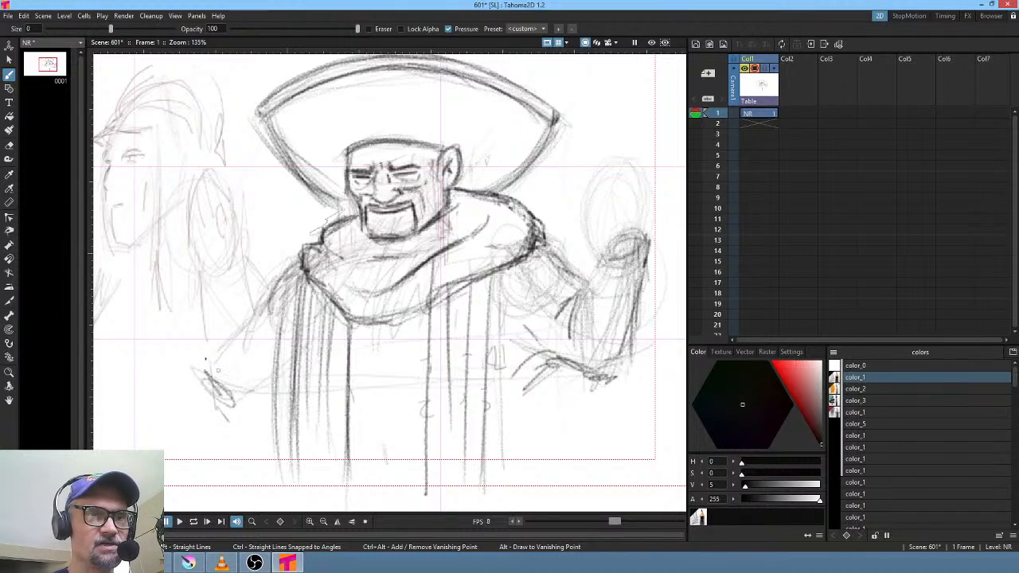
# - Brush the right sleeve's cuff and both forearm contours from the raised hand down to the elbow
pyautogui.moveTo(189, 274); pyautogui.dragTo(208, 363)
pyautogui.moveTo(184, 273)
pyautogui.mouseDown()
pyautogui.moveTo(216, 278)
pyautogui.moveTo(224, 268)
pyautogui.moveTo(209, 247)
pyautogui.moveTo(202, 354)
pyautogui.mouseUp()
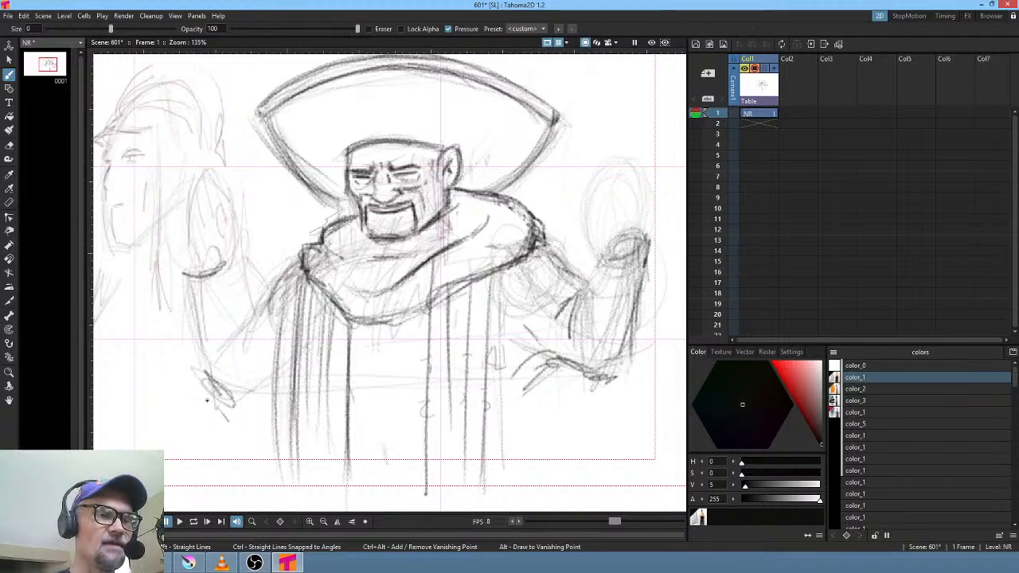
pyautogui.moveTo(187, 283)
pyautogui.mouseDown()
pyautogui.moveTo(222, 390)
pyautogui.moveTo(205, 372)
pyautogui.mouseUp()
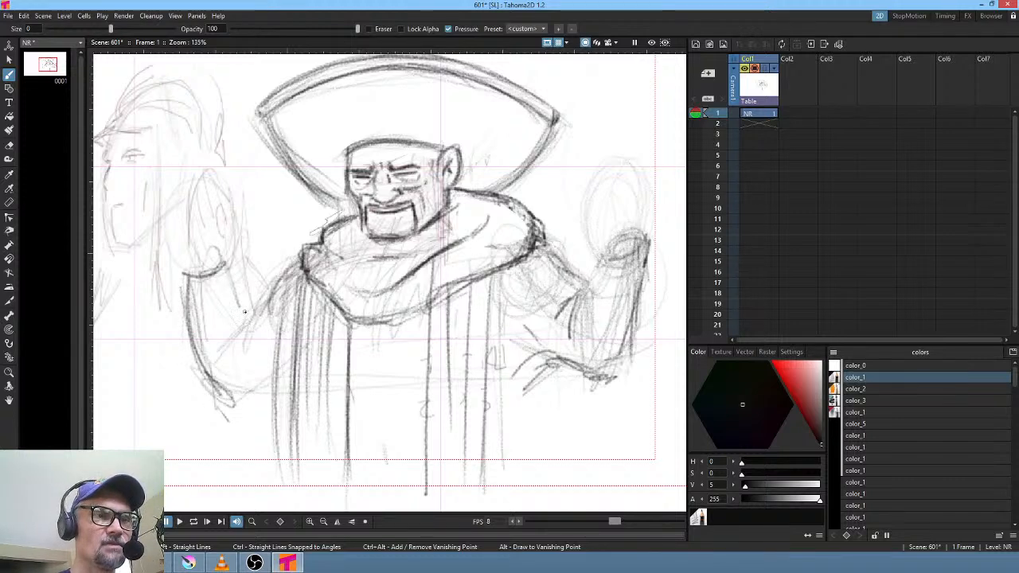
pyautogui.moveTo(226, 262)
pyautogui.mouseDown()
pyautogui.moveTo(239, 313)
pyautogui.moveTo(241, 298)
pyautogui.mouseUp()
# - Reinforce the lower contours of both sleeves and the man's right shoulder line
pyautogui.moveTo(554, 367)
pyautogui.mouseDown()
pyautogui.moveTo(596, 380)
pyautogui.moveTo(584, 344)
pyautogui.moveTo(573, 376)
pyautogui.moveTo(613, 387)
pyautogui.mouseUp()
pyautogui.moveTo(643, 262)
pyautogui.mouseDown()
pyautogui.moveTo(624, 363)
pyautogui.moveTo(607, 385)
pyautogui.mouseUp()
pyautogui.moveTo(185, 279)
pyautogui.mouseDown()
pyautogui.moveTo(225, 382)
pyautogui.moveTo(235, 386)
pyautogui.moveTo(188, 294)
pyautogui.moveTo(244, 370)
pyautogui.moveTo(232, 394)
pyautogui.moveTo(285, 366)
pyautogui.mouseUp()
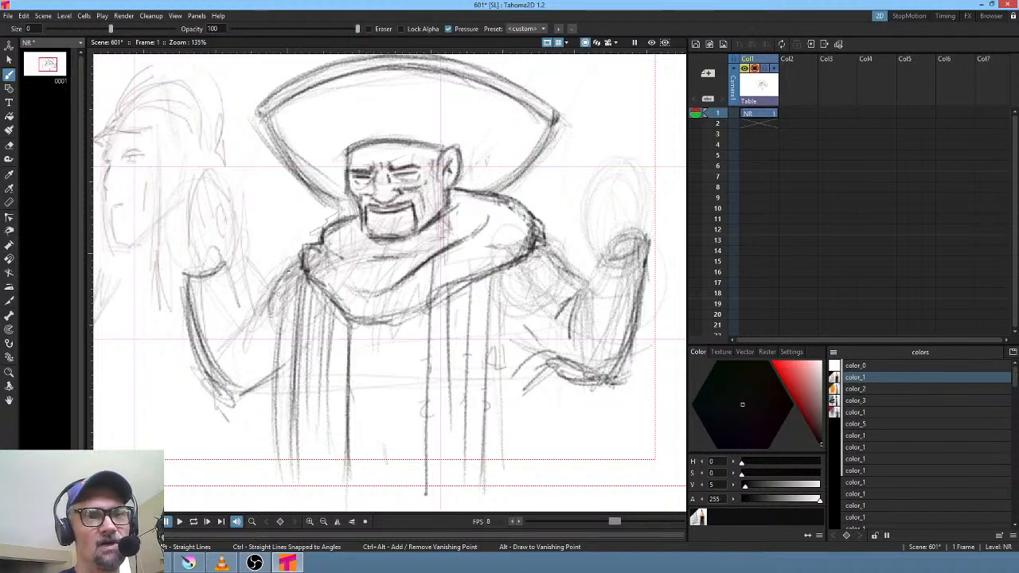
pyautogui.moveTo(321, 223)
pyautogui.mouseDown()
pyautogui.moveTo(295, 253)
pyautogui.moveTo(274, 335)
pyautogui.mouseUp()
pyautogui.moveTo(296, 252); pyautogui.dragTo(271, 311)
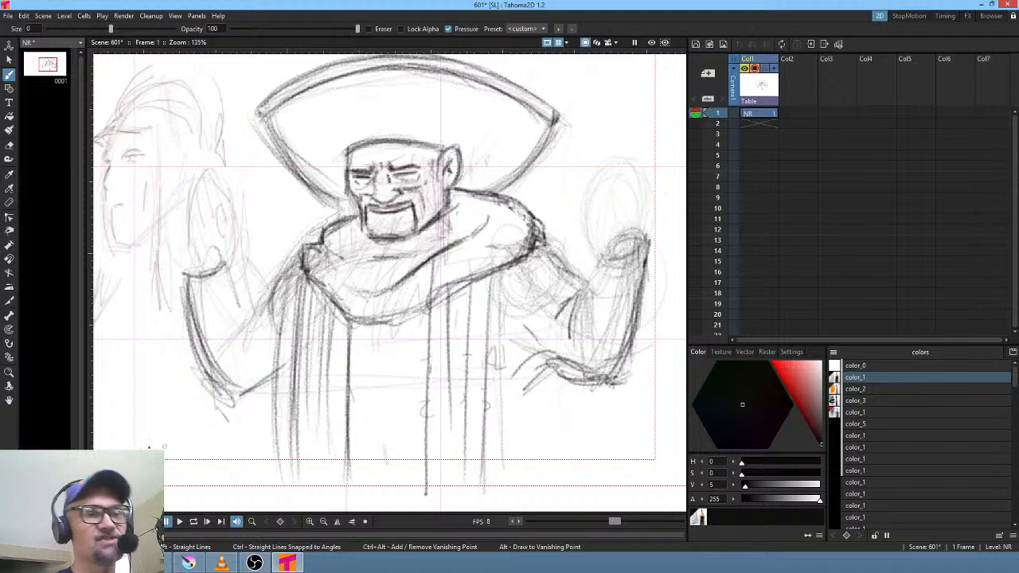
pyautogui.moveTo(148, 447); pyautogui.dragTo(191, 398)
pyautogui.moveTo(191, 398); pyautogui.dragTo(179, 430)
pyautogui.moveTo(358, 435)
pyautogui.mouseDown()
pyautogui.moveTo(390, 458)
pyautogui.moveTo(298, 361)
pyautogui.moveTo(307, 400)
pyautogui.mouseUp()
pyautogui.hotkey('ctrl', 'z')
pyautogui.hotkey('ctrl', 'z')
pyautogui.hotkey('ctrl', 'z')
pyautogui.hotkey('ctrl', 'z')
pyautogui.hotkey('ctrl', 'z')
pyautogui.hotkey('ctrl', 'z')
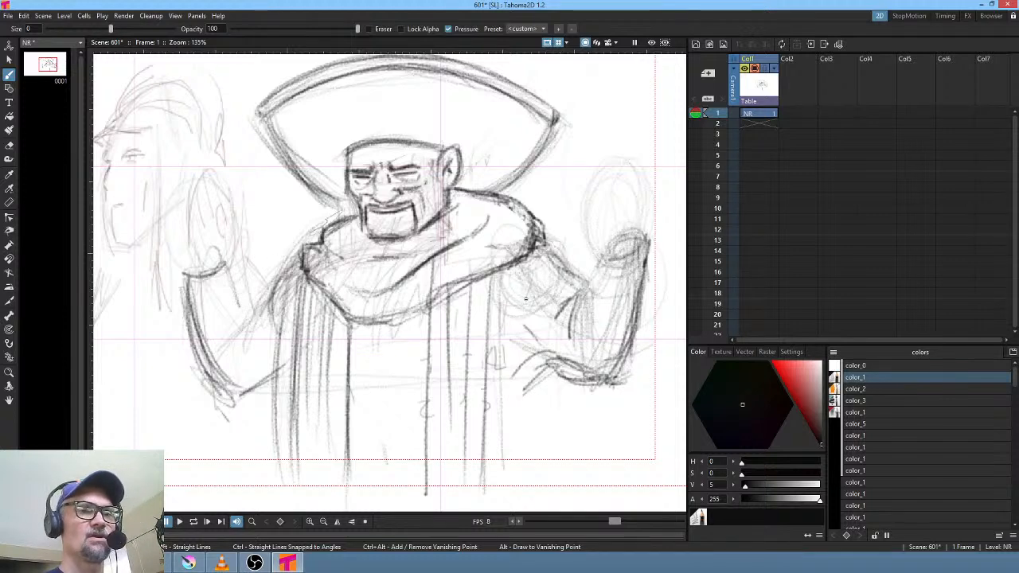
# - Select the man's raised left arm with a freehand selection, scale it to 108.61% and reposition it at the shoulder
pyautogui.moveTo(432, 288)
pyautogui.mouseDown()
pyautogui.moveTo(496, 242)
pyautogui.moveTo(447, 266)
pyautogui.moveTo(441, 300)
pyautogui.mouseUp()
pyautogui.hotkey('shift', 'space')
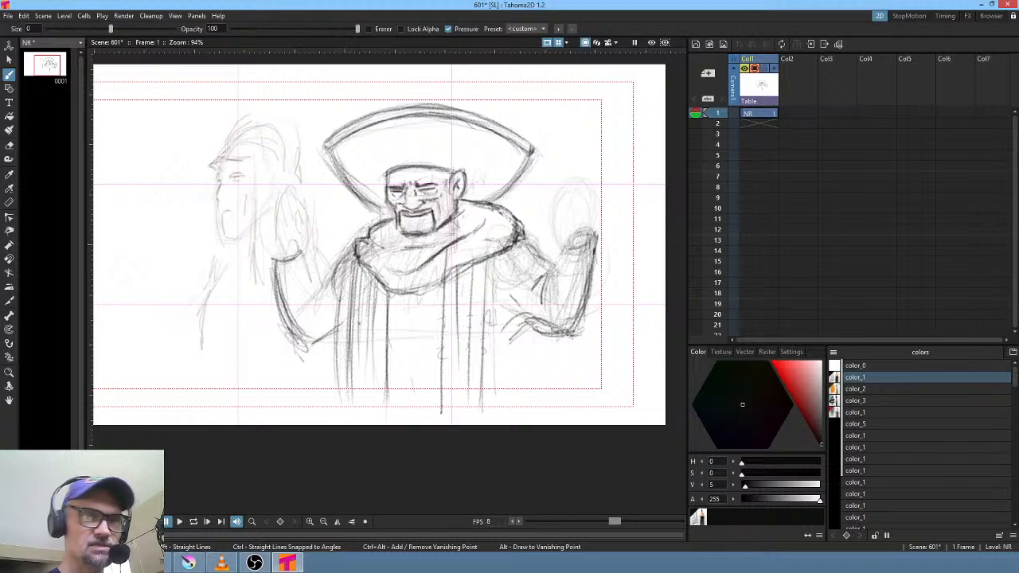
pyautogui.press('s')
pyautogui.moveTo(608, 196)
pyautogui.mouseDown()
pyautogui.moveTo(565, 195)
pyautogui.moveTo(509, 257)
pyautogui.moveTo(536, 358)
pyautogui.moveTo(633, 223)
pyautogui.moveTo(659, 169)
pyautogui.mouseUp()
pyautogui.moveTo(578, 261); pyautogui.dragTo(579, 279)
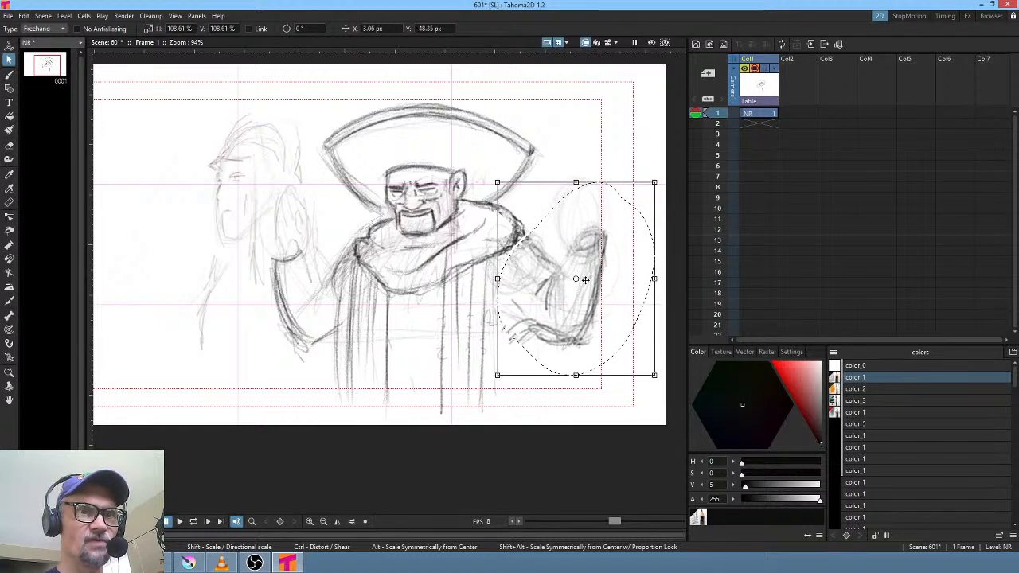
pyautogui.press('b')
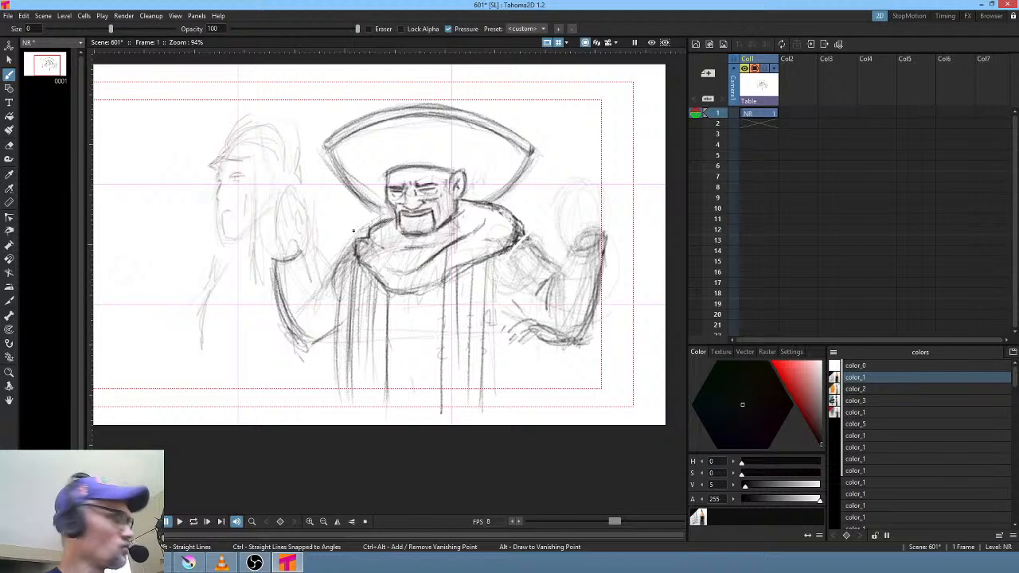
# - Erase the man's whole right arm and the overlapping cloak edge with a freehand eraser area
pyautogui.press('a')
pyautogui.moveTo(344, 233)
pyautogui.mouseDown()
pyautogui.moveTo(312, 230)
pyautogui.moveTo(296, 369)
pyautogui.moveTo(355, 315)
pyautogui.moveTo(342, 239)
pyautogui.mouseUp()
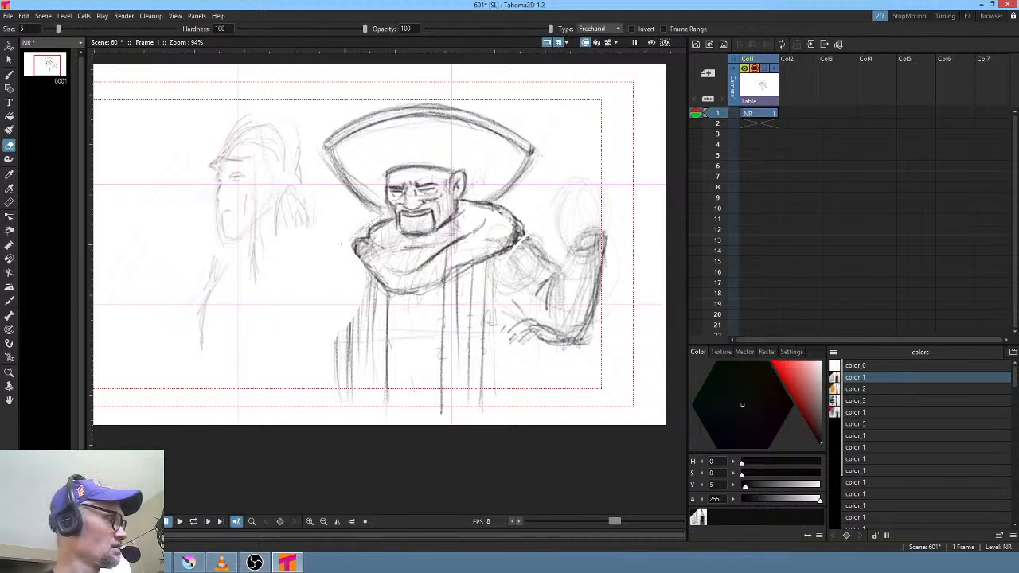
pyautogui.press('b')
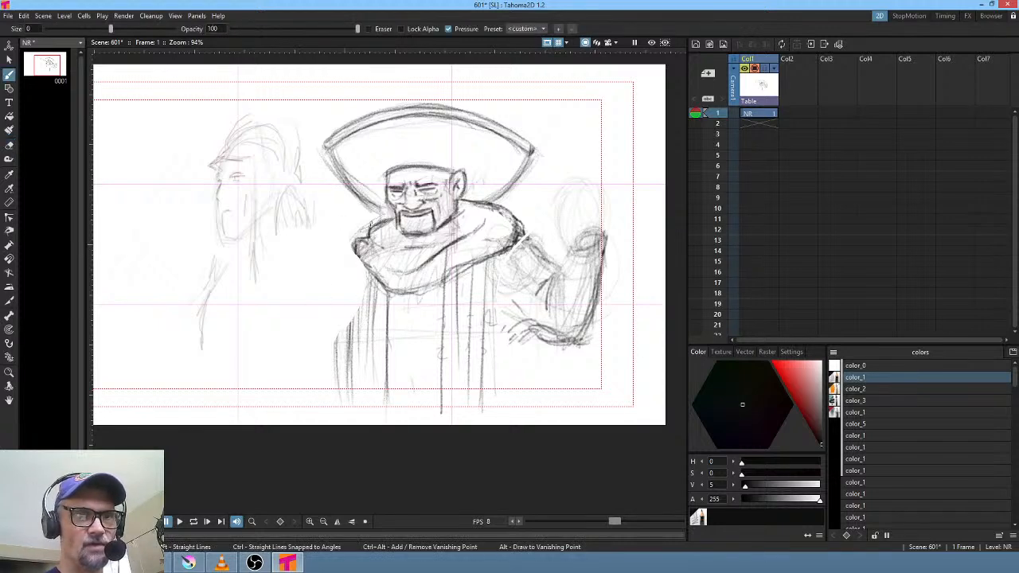
# - Sketch light guides for the man's torso: the right side of the body and curves across the chest and hem
pyautogui.moveTo(347, 264); pyautogui.dragTo(345, 305)
pyautogui.moveTo(354, 379); pyautogui.dragTo(491, 372)
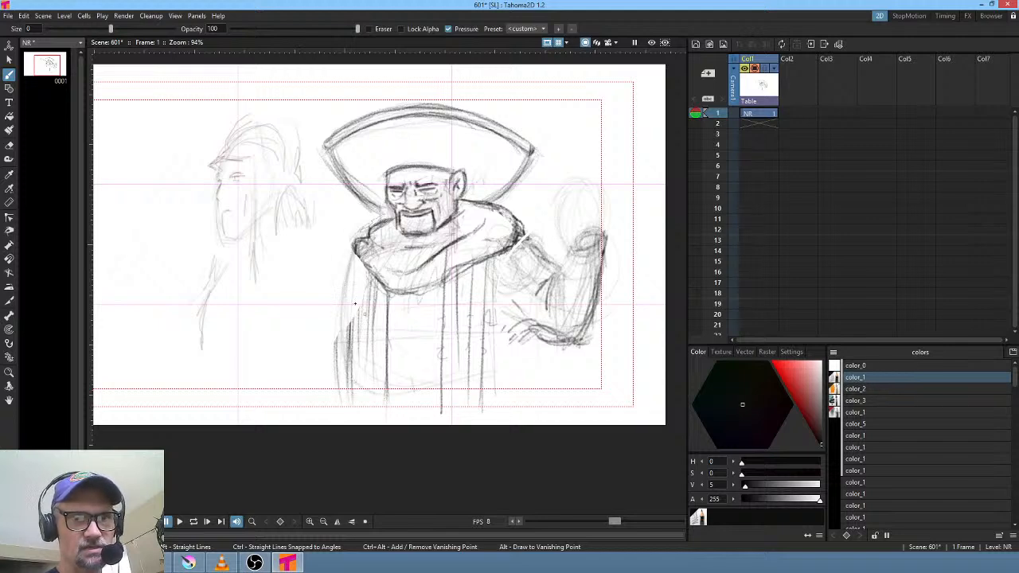
pyautogui.moveTo(388, 321); pyautogui.dragTo(495, 304)
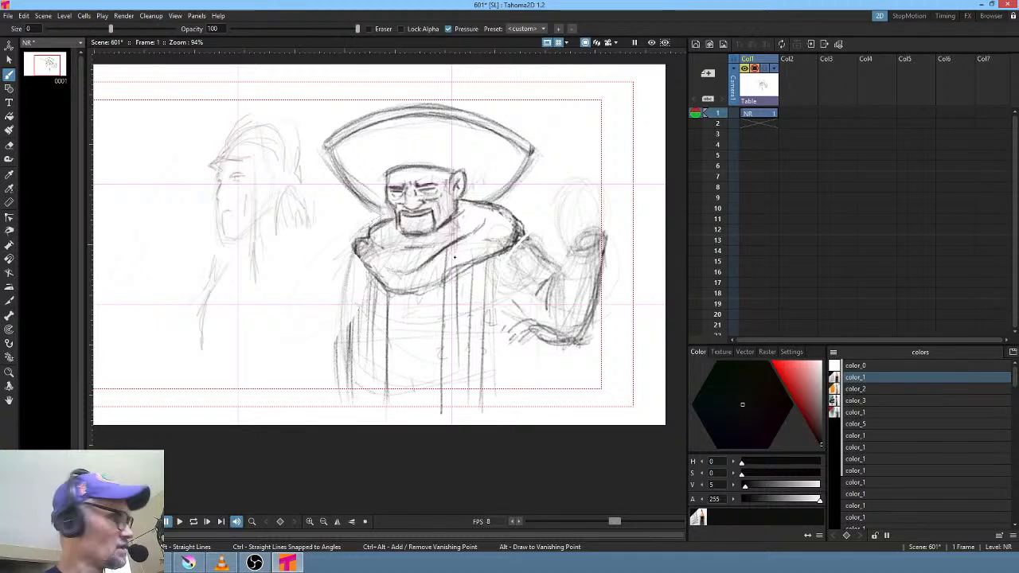
# - Draw the man's right shoulder, the cloak edges below both arms and ovals for the raised hands, working in the mirrored view
pyautogui.press('h')
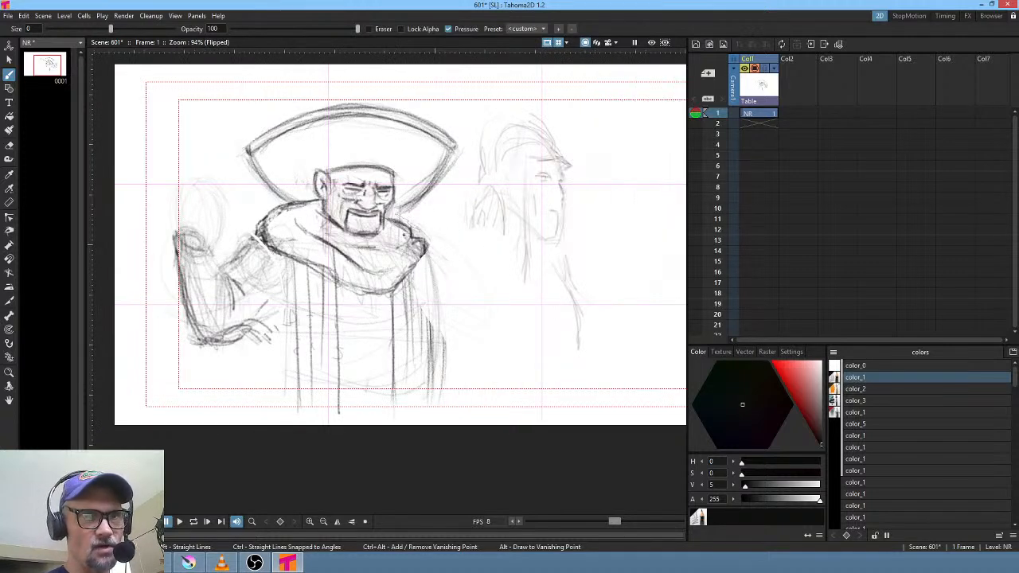
pyautogui.moveTo(435, 245); pyautogui.dragTo(439, 293)
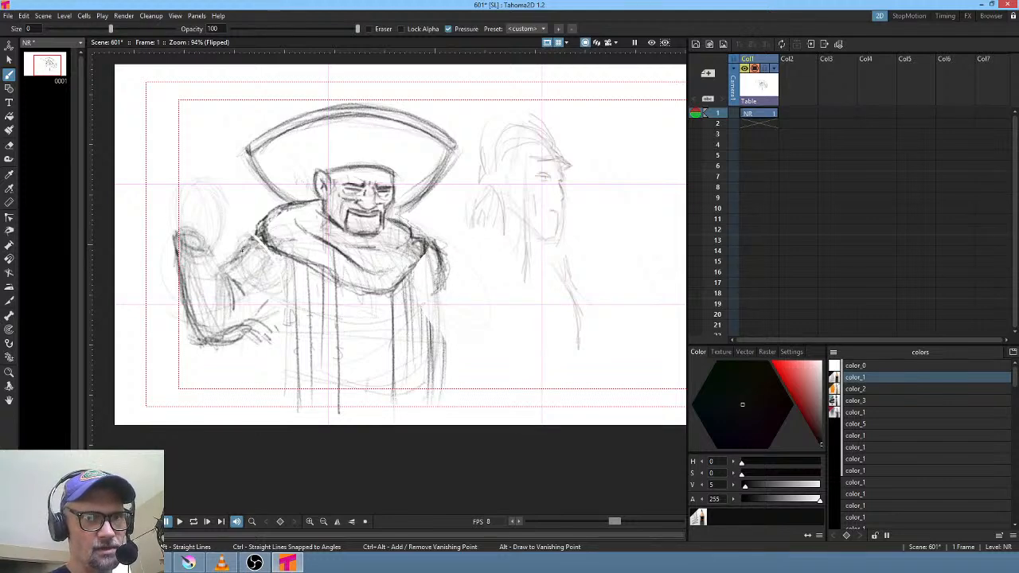
pyautogui.moveTo(242, 249)
pyautogui.mouseDown()
pyautogui.moveTo(253, 239)
pyautogui.moveTo(292, 243)
pyautogui.mouseUp()
pyautogui.moveTo(431, 254); pyautogui.dragTo(435, 422)
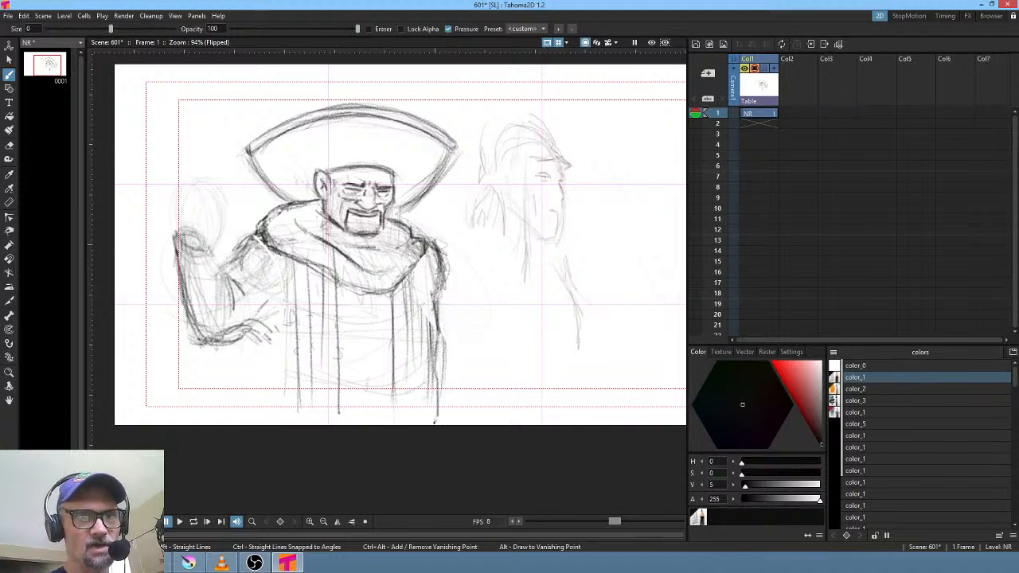
pyautogui.moveTo(249, 325); pyautogui.dragTo(255, 389)
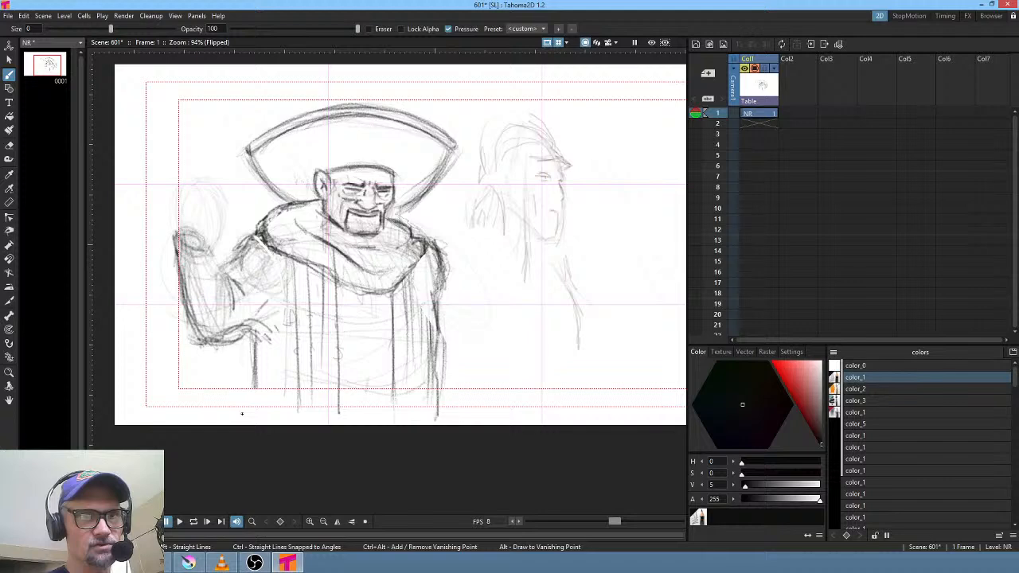
pyautogui.press('h')
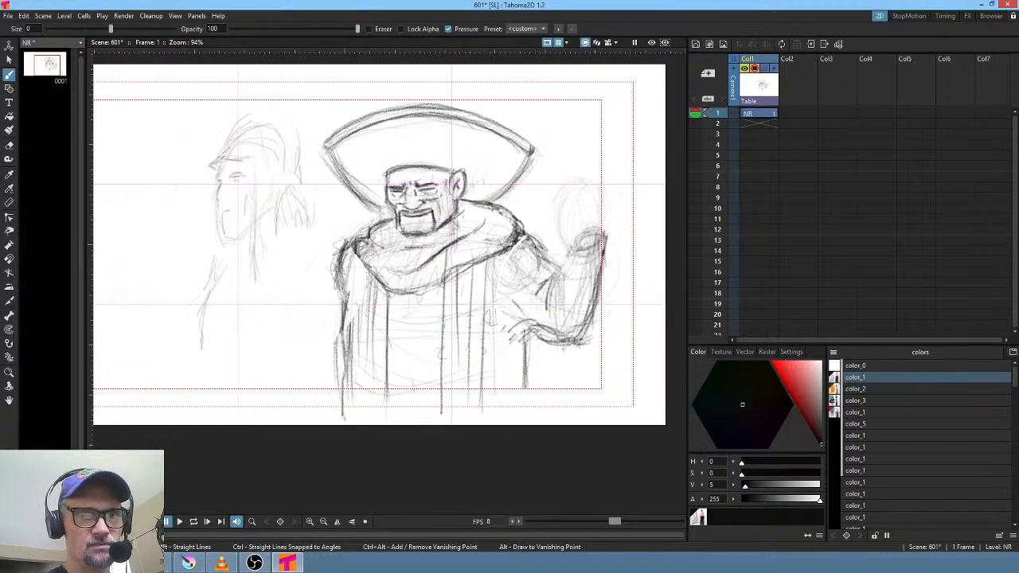
pyautogui.press('h')
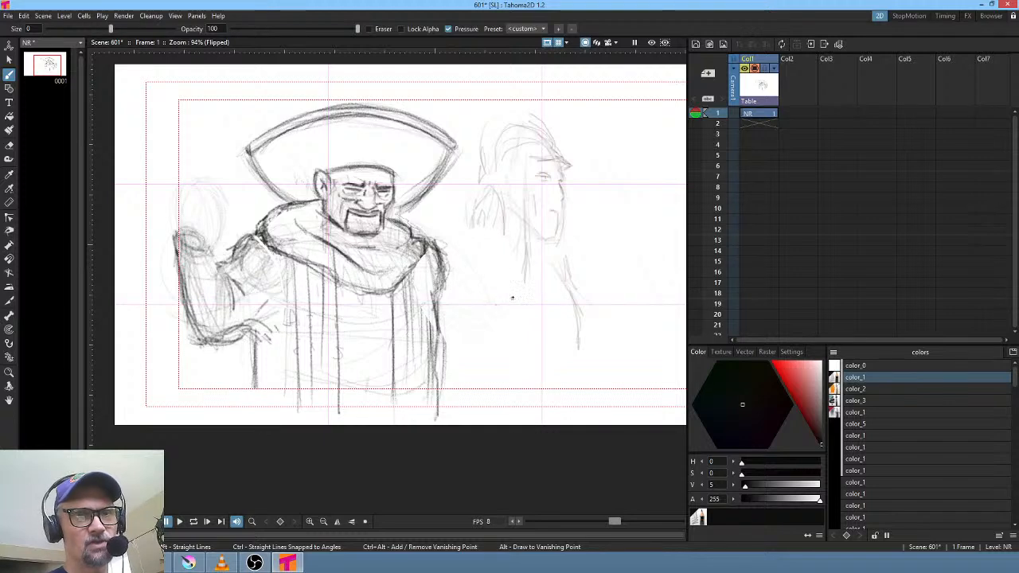
pyautogui.press('h')
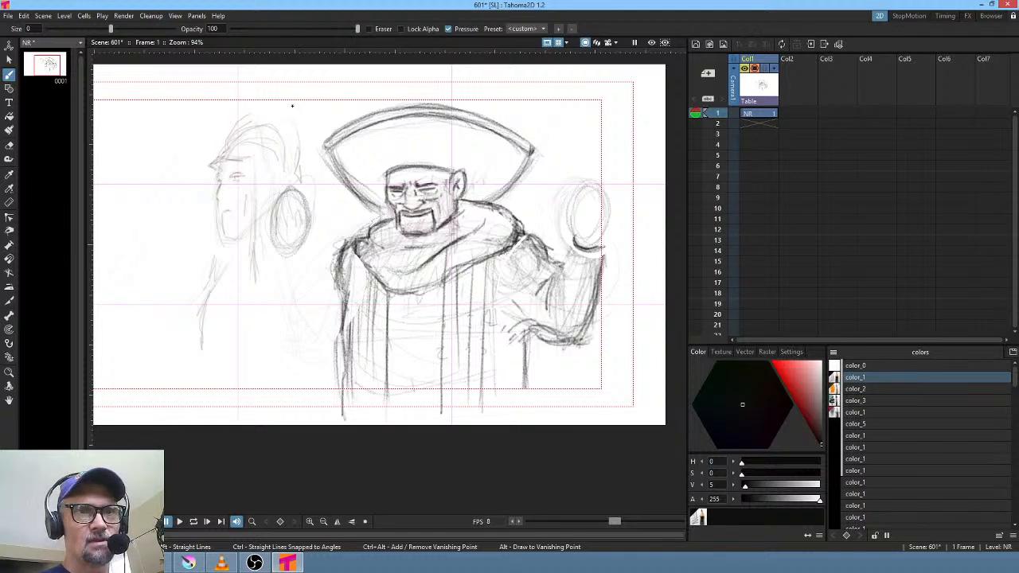
# - Select the rough second figure with a freehand selection and move it about 282 px to the left, farther from the bearded man
pyautogui.press('s')
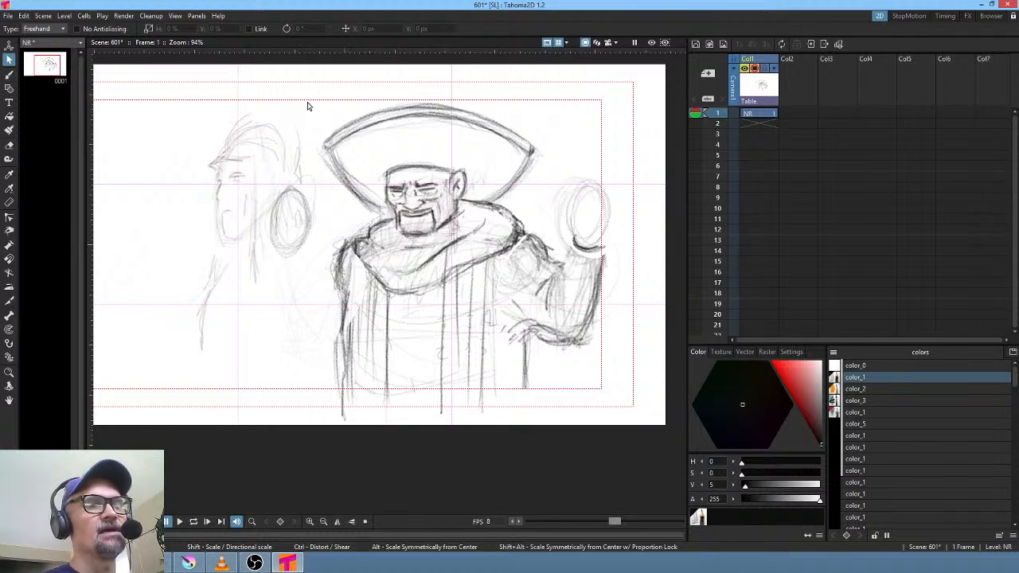
pyautogui.moveTo(299, 98)
pyautogui.mouseDown()
pyautogui.moveTo(238, 94)
pyautogui.moveTo(154, 276)
pyautogui.moveTo(229, 329)
pyautogui.moveTo(263, 227)
pyautogui.moveTo(311, 152)
pyautogui.moveTo(301, 104)
pyautogui.mouseUp()
pyautogui.moveTo(256, 200); pyautogui.dragTo(194, 209)
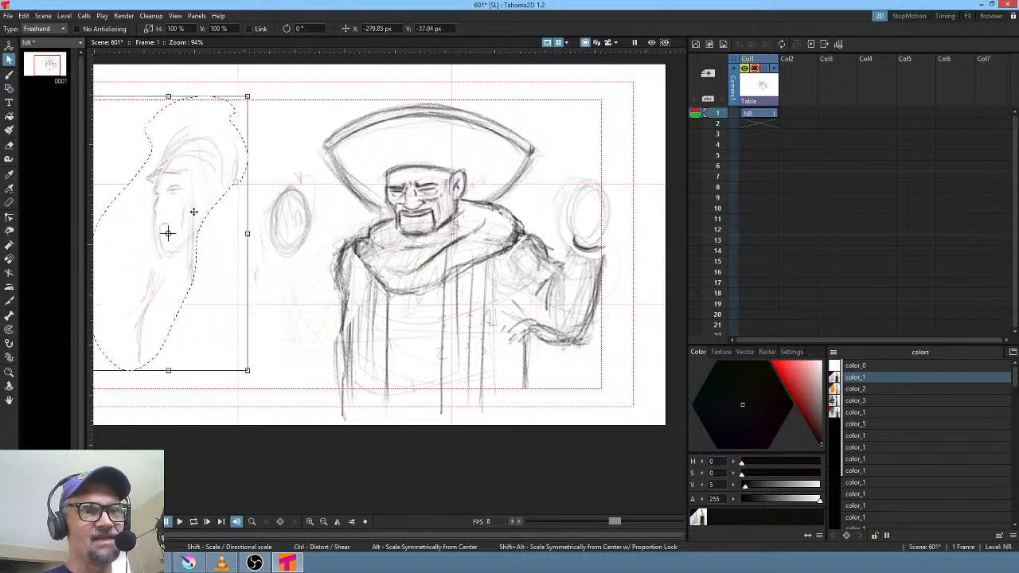
pyautogui.moveTo(457, 274)
pyautogui.mouseDown()
pyautogui.moveTo(528, 279)
pyautogui.moveTo(497, 278)
pyautogui.mouseUp()
pyautogui.moveTo(243, 207); pyautogui.dragTo(243, 214)
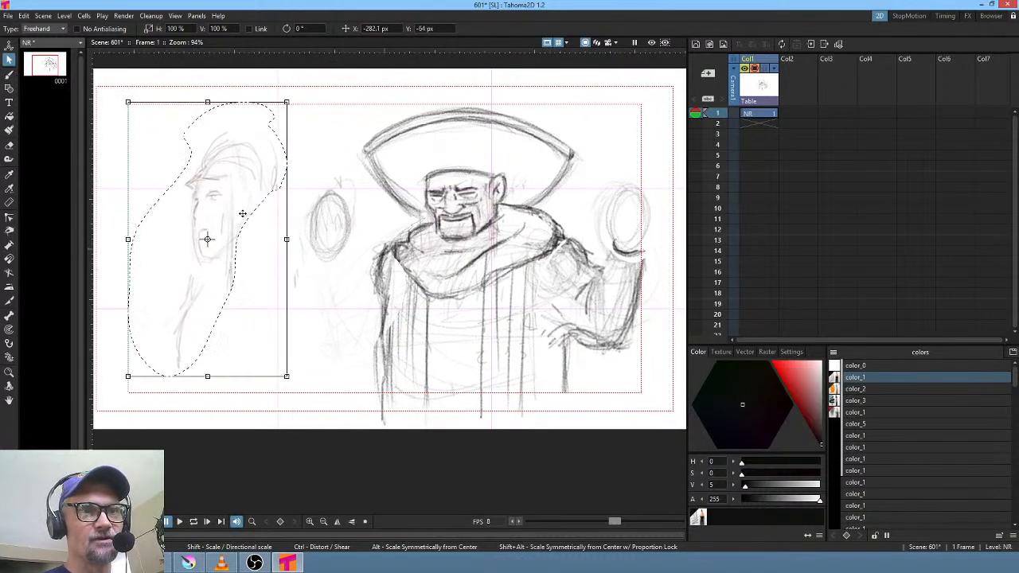
# - Select the oval of the man's raised right hand with a freehand selection and shift it farther from his body
pyautogui.press('b')
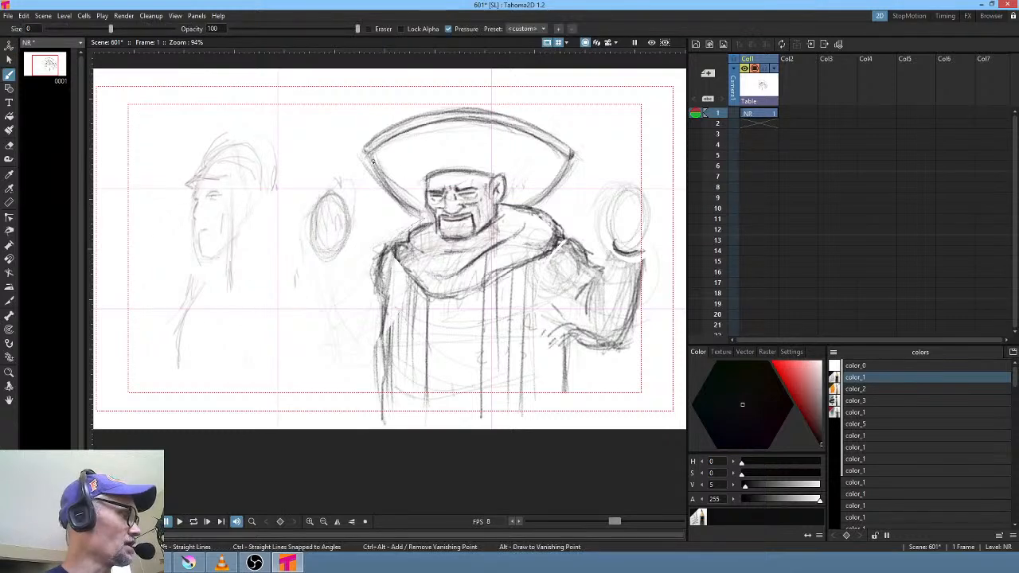
pyautogui.press('s')
pyautogui.moveTo(353, 183)
pyautogui.mouseDown()
pyautogui.moveTo(299, 255)
pyautogui.moveTo(345, 242)
pyautogui.moveTo(373, 261)
pyautogui.moveTo(310, 241)
pyautogui.mouseUp()
pyautogui.press('b')
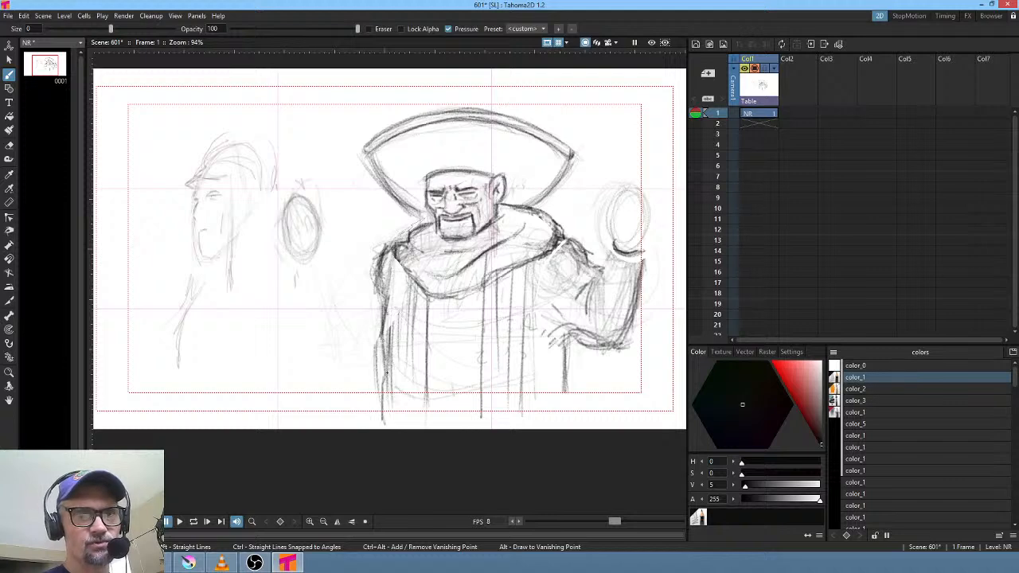
# - Sketch the man's raised right arm with upper arm, round elbow and forearm reaching the hand oval, and clear the overlapping shoulder lines
pyautogui.moveTo(387, 374); pyautogui.dragTo(390, 397)
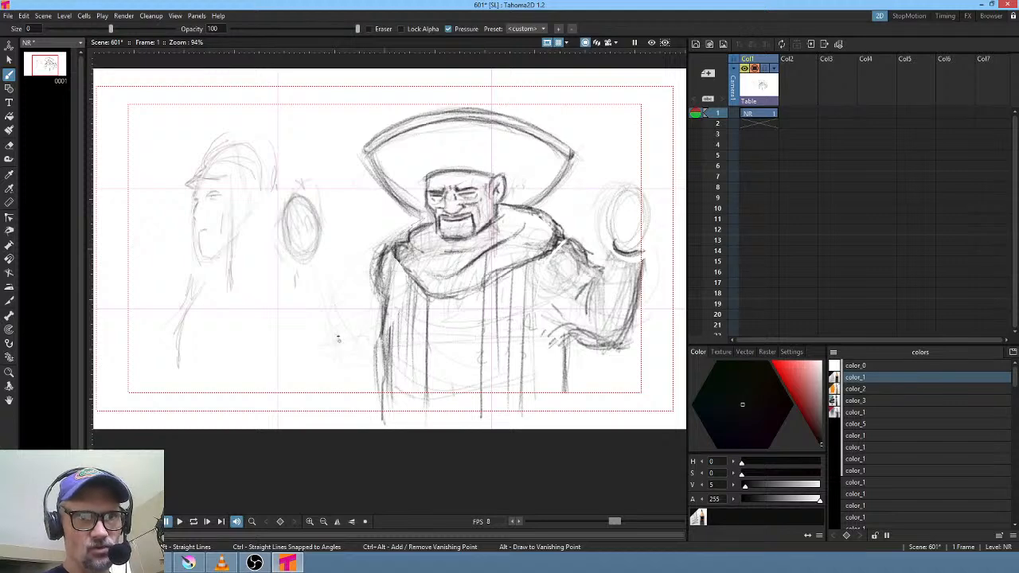
pyautogui.moveTo(337, 341); pyautogui.dragTo(351, 338)
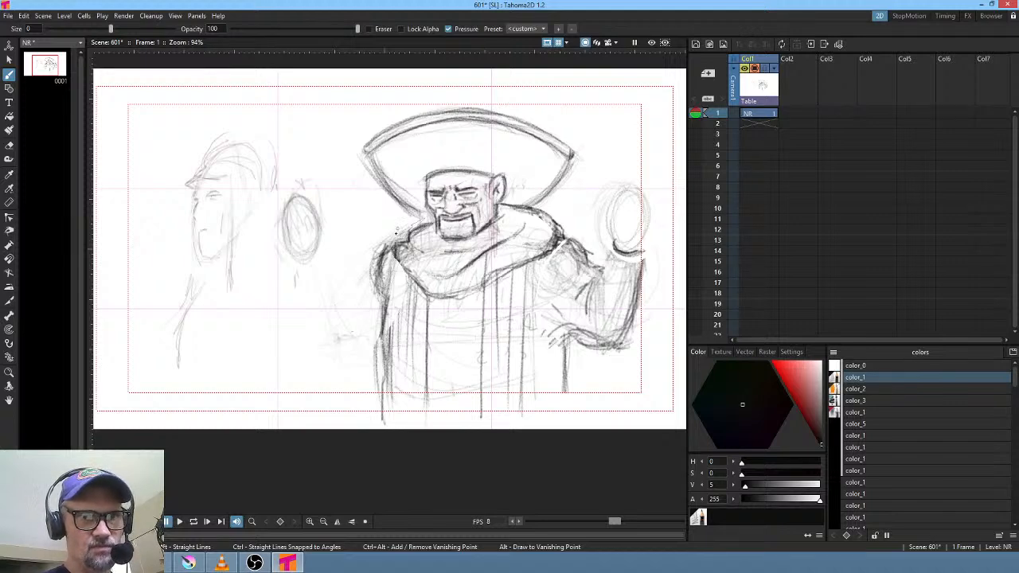
pyautogui.moveTo(398, 238)
pyautogui.mouseDown()
pyautogui.moveTo(357, 267)
pyautogui.moveTo(338, 314)
pyautogui.moveTo(319, 312)
pyautogui.moveTo(339, 298)
pyautogui.moveTo(322, 305)
pyautogui.moveTo(330, 336)
pyautogui.mouseUp()
pyautogui.moveTo(393, 293); pyautogui.dragTo(355, 332)
pyautogui.moveTo(295, 262)
pyautogui.mouseDown()
pyautogui.moveTo(317, 245)
pyautogui.moveTo(320, 331)
pyautogui.mouseUp()
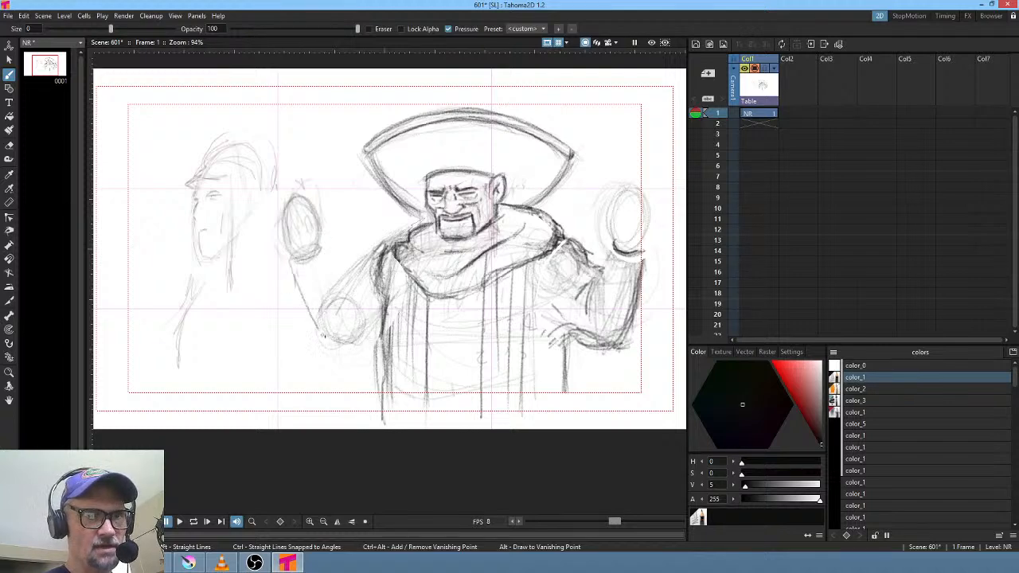
pyautogui.moveTo(321, 246); pyautogui.dragTo(355, 301)
pyautogui.moveTo(293, 257); pyautogui.dragTo(314, 317)
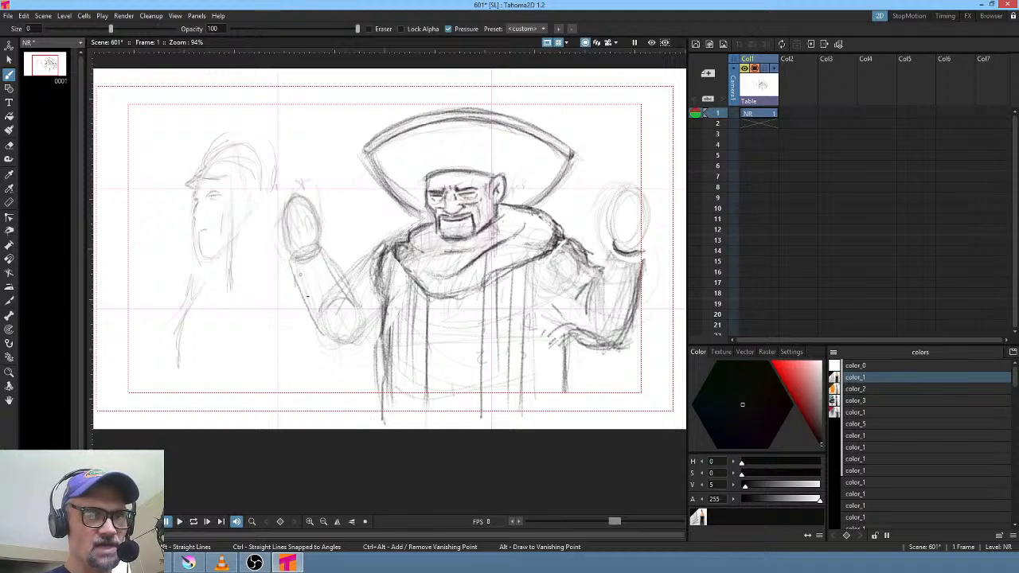
pyautogui.moveTo(298, 279)
pyautogui.mouseDown()
pyautogui.moveTo(336, 344)
pyautogui.moveTo(366, 325)
pyautogui.moveTo(351, 346)
pyautogui.mouseUp()
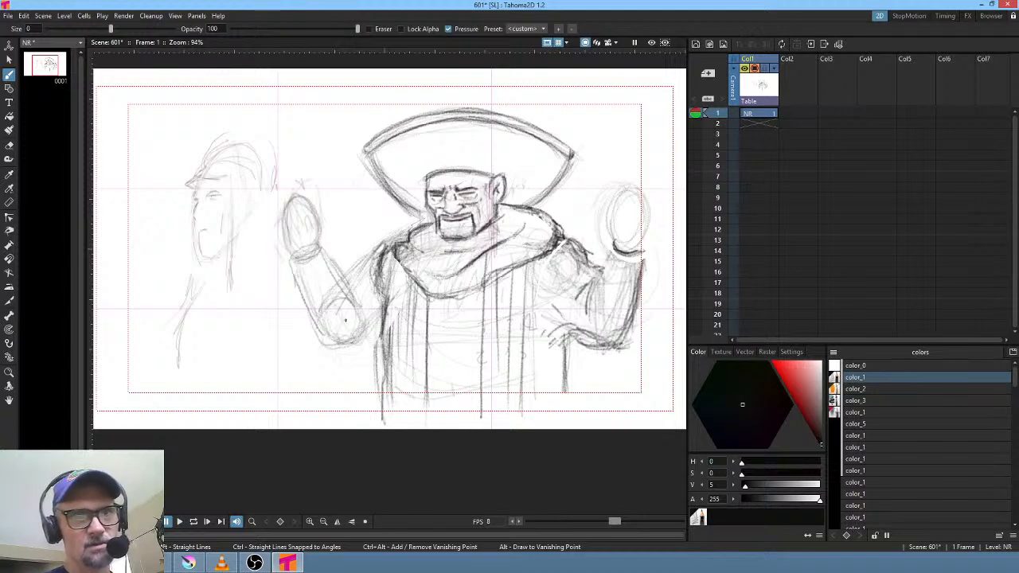
pyautogui.moveTo(332, 285)
pyautogui.mouseDown()
pyautogui.moveTo(385, 244)
pyautogui.moveTo(389, 313)
pyautogui.moveTo(373, 326)
pyautogui.moveTo(388, 250)
pyautogui.mouseUp()
pyautogui.press('e')
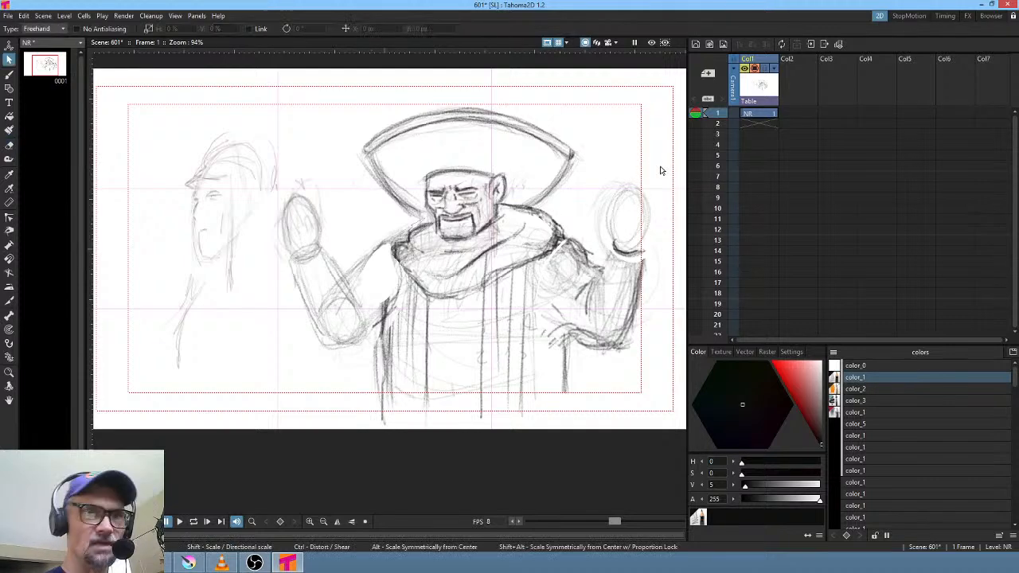
# - Remove both raised arms and erase the man's right shoulder, outer collar edge and outer cloak lines with freehand areas
pyautogui.moveTo(652, 174)
pyautogui.mouseDown()
pyautogui.moveTo(569, 223)
pyautogui.moveTo(543, 296)
pyautogui.moveTo(667, 288)
pyautogui.moveTo(658, 239)
pyautogui.mouseUp()
pyautogui.moveTo(318, 158)
pyautogui.mouseDown()
pyautogui.moveTo(268, 184)
pyautogui.moveTo(330, 375)
pyautogui.moveTo(403, 295)
pyautogui.mouseUp()
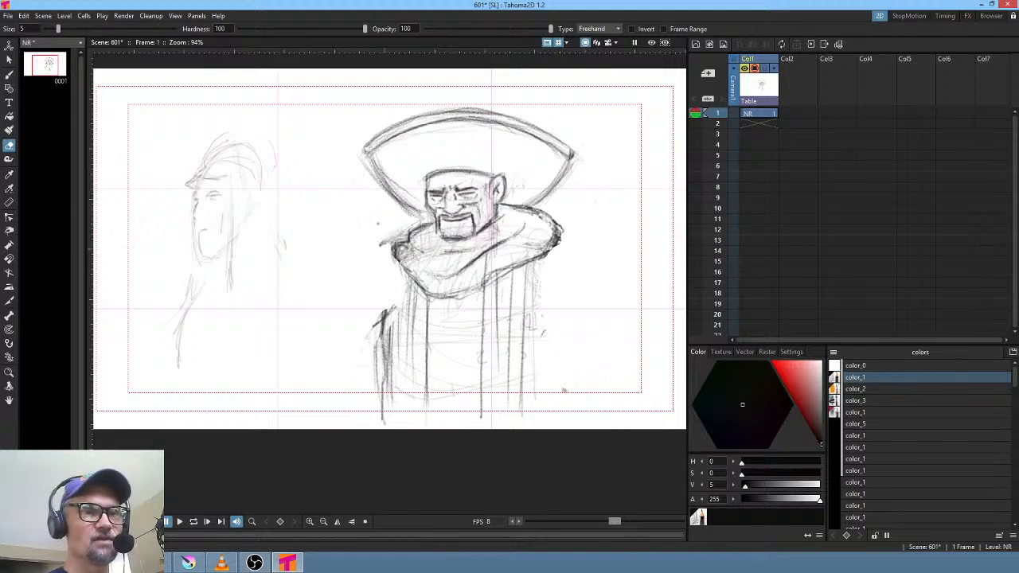
pyautogui.moveTo(378, 223)
pyautogui.mouseDown()
pyautogui.moveTo(404, 269)
pyautogui.moveTo(386, 358)
pyautogui.moveTo(414, 301)
pyautogui.mouseUp()
pyautogui.moveTo(391, 286)
pyautogui.mouseDown()
pyautogui.moveTo(377, 410)
pyautogui.moveTo(403, 344)
pyautogui.mouseUp()
pyautogui.moveTo(383, 313)
pyautogui.mouseDown()
pyautogui.moveTo(364, 403)
pyautogui.moveTo(389, 398)
pyautogui.mouseUp()
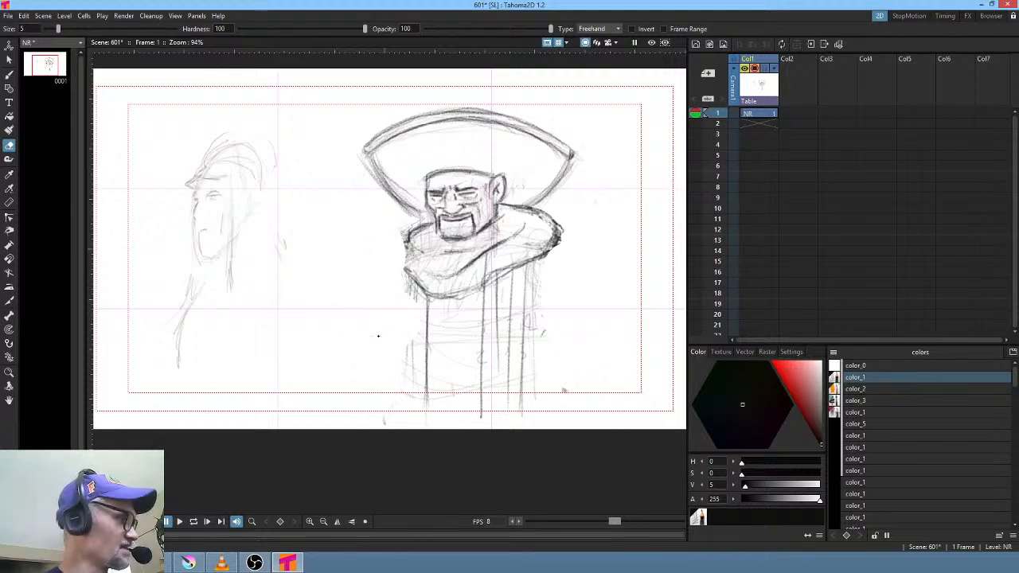
# - Redraw the right side of the man's cloak with long, slightly curved lines falling from the collar to the hem
pyautogui.press('b')
pyautogui.moveTo(404, 276); pyautogui.dragTo(398, 346)
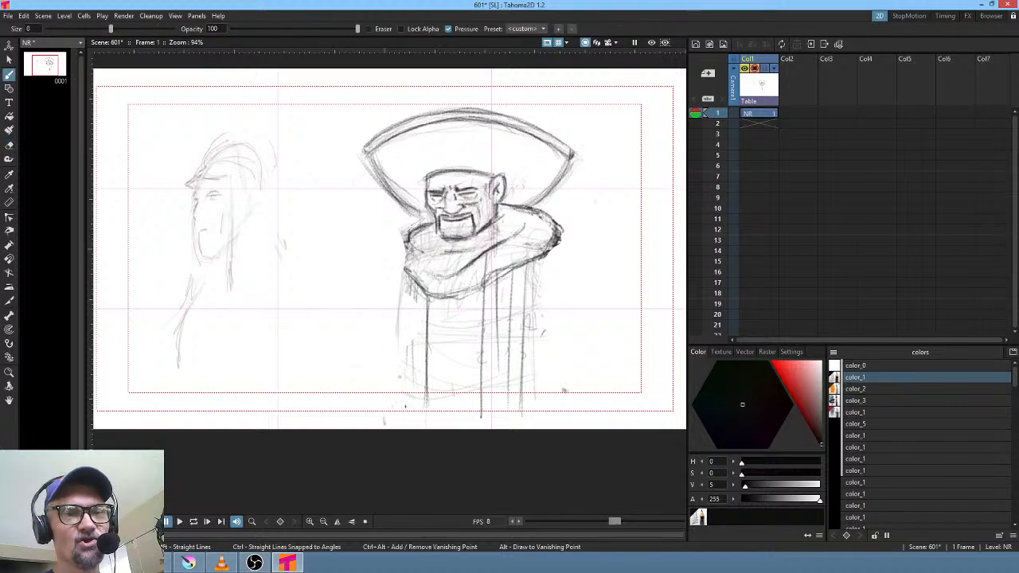
pyautogui.moveTo(397, 387); pyautogui.dragTo(400, 285)
pyautogui.moveTo(388, 351); pyautogui.dragTo(398, 269)
pyautogui.moveTo(390, 397); pyautogui.dragTo(404, 250)
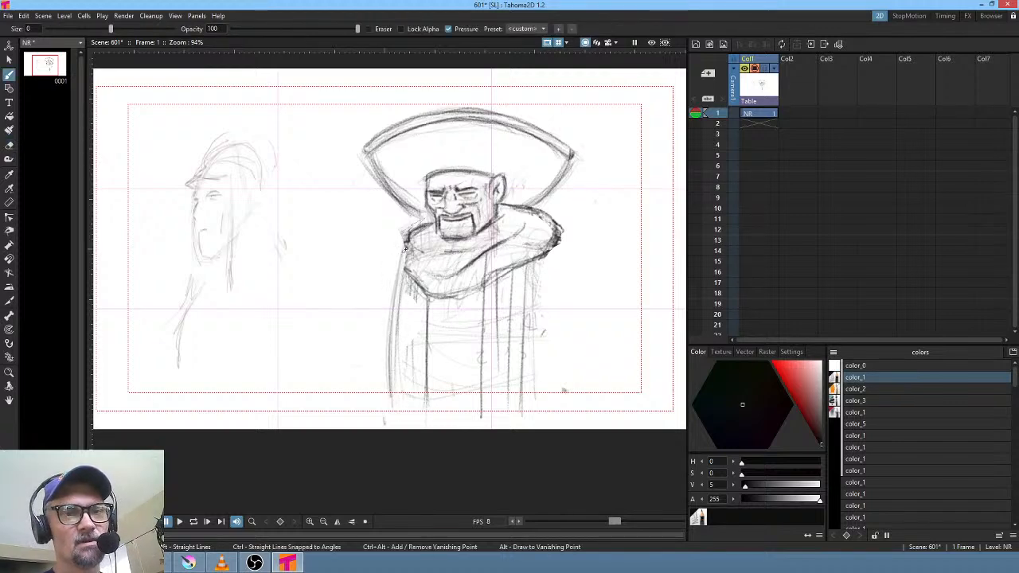
pyautogui.moveTo(404, 361); pyautogui.dragTo(414, 273)
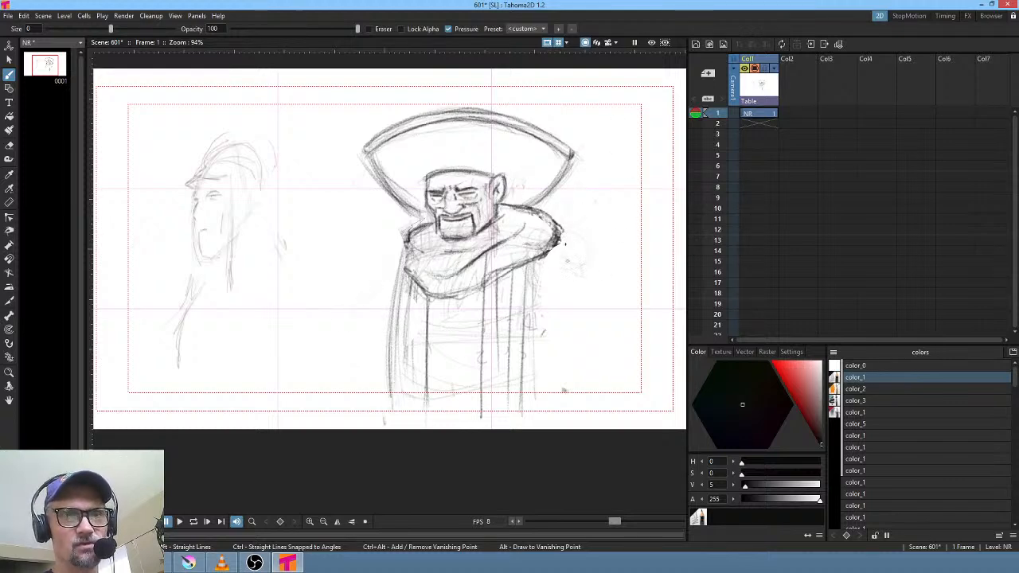
# - Draw the man's rounded right shoulder, darken the cloak edge below it and close the collar's outer edge
pyautogui.moveTo(390, 251)
pyautogui.mouseDown()
pyautogui.moveTo(388, 276)
pyautogui.moveTo(401, 240)
pyautogui.moveTo(385, 302)
pyautogui.moveTo(401, 323)
pyautogui.moveTo(391, 281)
pyautogui.moveTo(386, 368)
pyautogui.mouseUp()
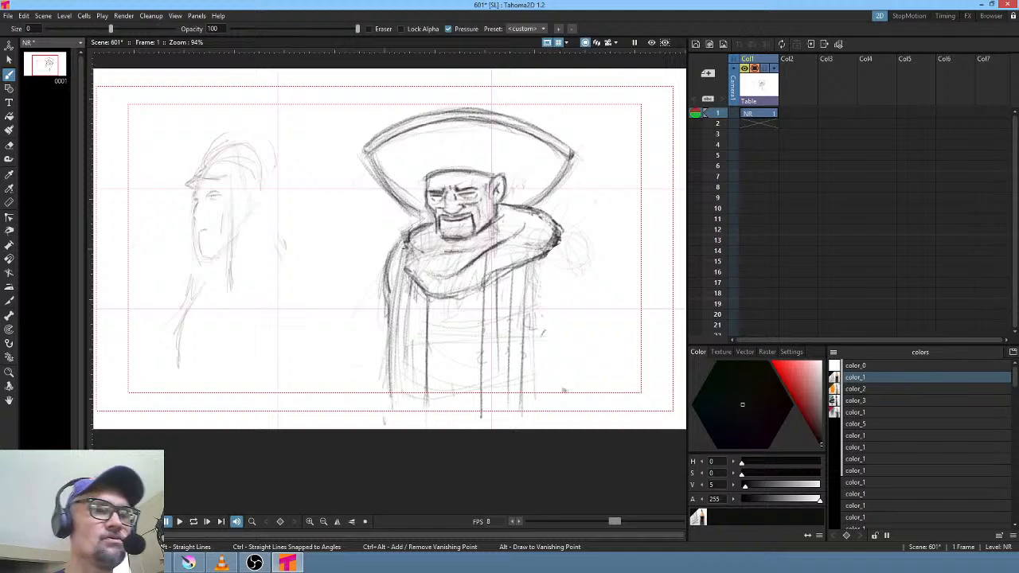
pyautogui.moveTo(404, 248)
pyautogui.mouseDown()
pyautogui.moveTo(390, 302)
pyautogui.moveTo(390, 393)
pyautogui.mouseUp()
pyautogui.moveTo(406, 273)
pyautogui.mouseDown()
pyautogui.moveTo(409, 304)
pyautogui.moveTo(399, 250)
pyautogui.moveTo(396, 269)
pyautogui.moveTo(403, 239)
pyautogui.mouseUp()
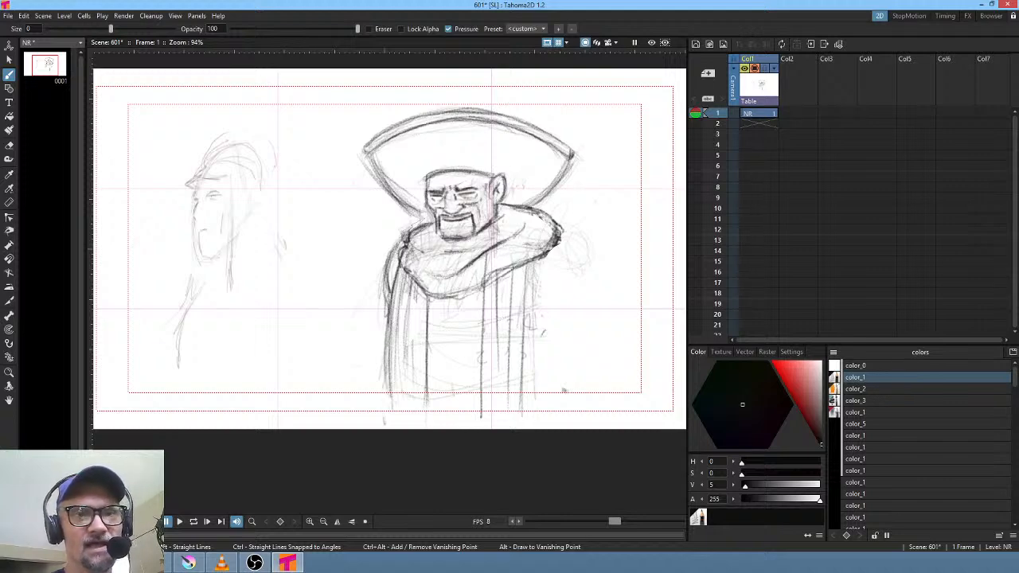
# - Touch up the collar's edge and sketch the man's rounded left shoulder with the cloak's side running down to the hem
pyautogui.moveTo(556, 237); pyautogui.dragTo(547, 209)
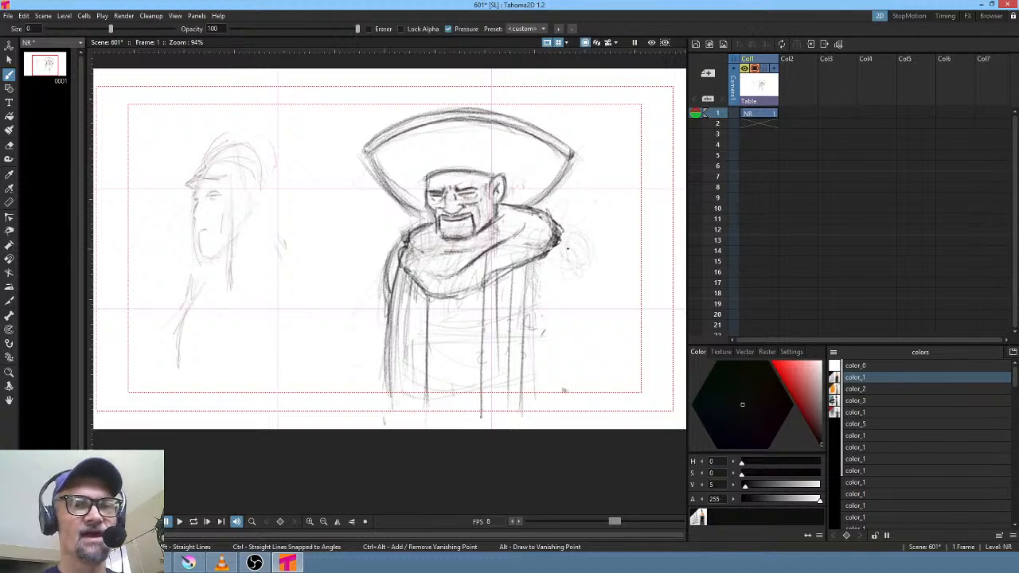
pyautogui.moveTo(572, 266); pyautogui.dragTo(568, 304)
pyautogui.moveTo(564, 239)
pyautogui.mouseDown()
pyautogui.moveTo(570, 296)
pyautogui.moveTo(568, 242)
pyautogui.moveTo(543, 347)
pyautogui.mouseUp()
pyautogui.moveTo(546, 302); pyautogui.dragTo(535, 388)
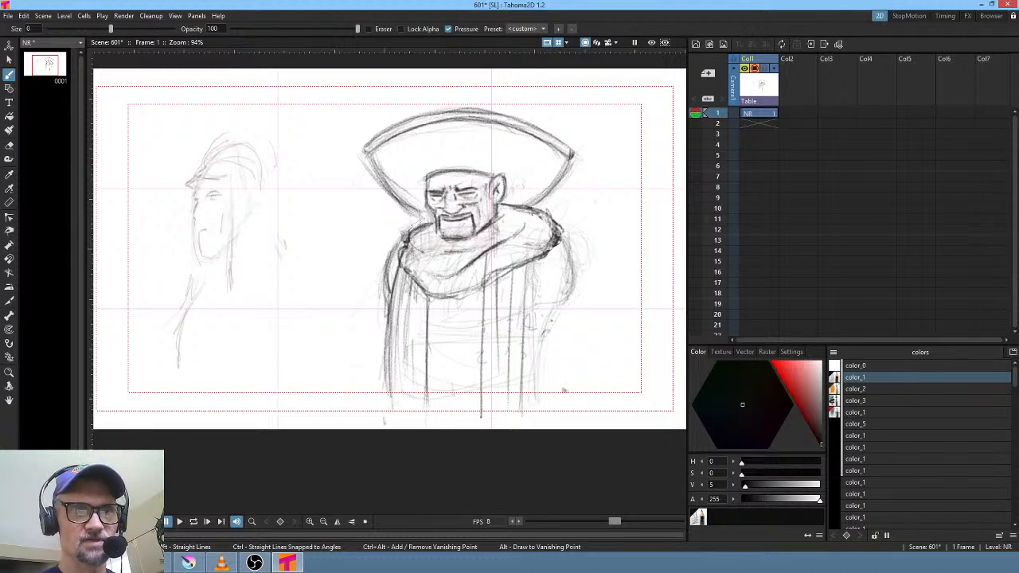
pyautogui.moveTo(549, 326)
pyautogui.mouseDown()
pyautogui.moveTo(543, 405)
pyautogui.moveTo(549, 383)
pyautogui.mouseUp()
pyautogui.moveTo(562, 237)
pyautogui.mouseDown()
pyautogui.moveTo(574, 306)
pyautogui.moveTo(570, 278)
pyautogui.moveTo(567, 299)
pyautogui.mouseUp()
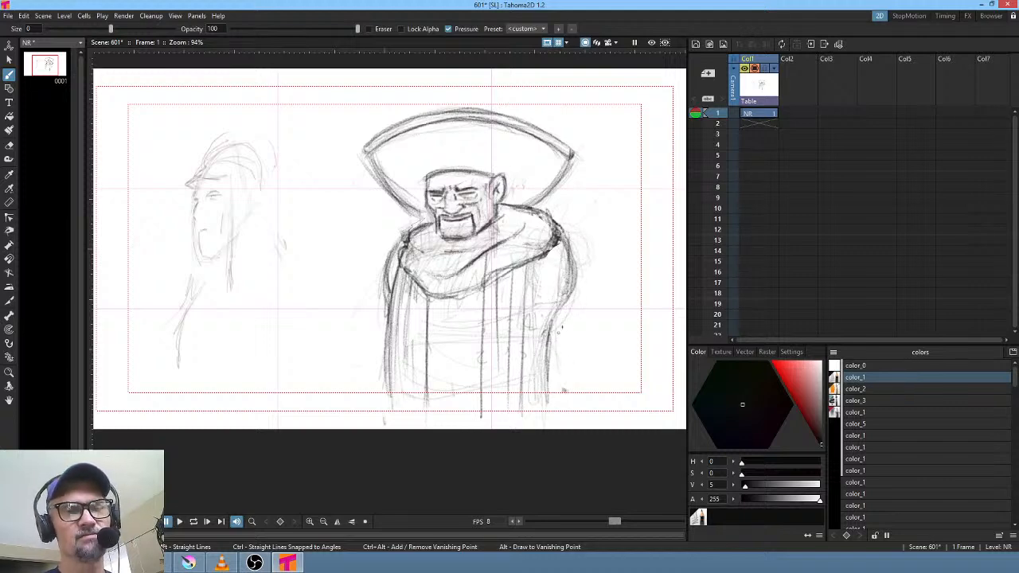
# - Reinforce the man's right shoulder and outer cloak edge, and extend the cloak fold down to the frame's lower edge
pyautogui.moveTo(399, 238)
pyautogui.mouseDown()
pyautogui.moveTo(384, 292)
pyautogui.moveTo(386, 357)
pyautogui.mouseUp()
pyautogui.moveTo(392, 321); pyautogui.dragTo(389, 407)
pyautogui.moveTo(402, 360); pyautogui.dragTo(411, 430)
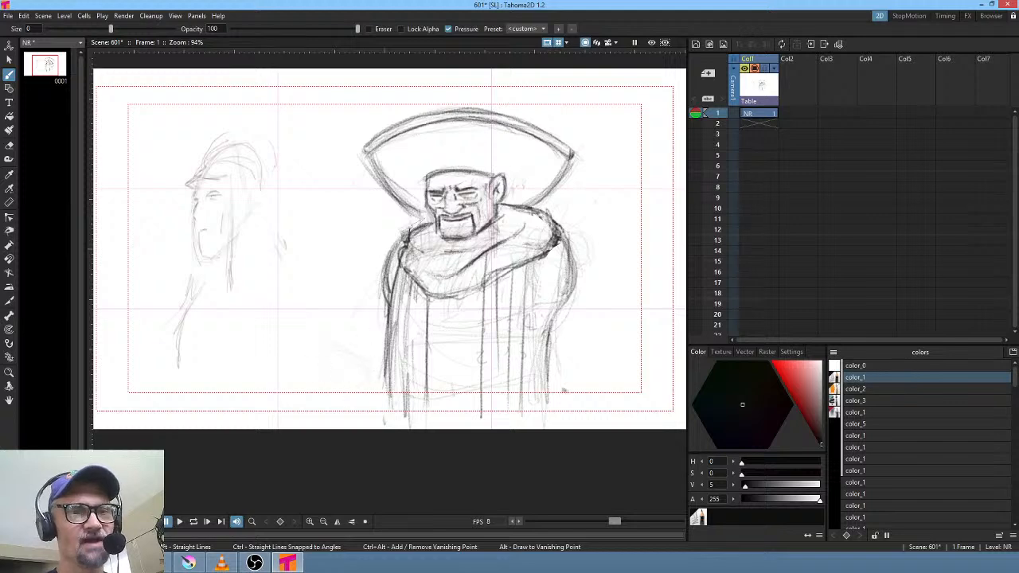
# - Sketch ovals for both lowered hands and draw the man's bent left arm curving from the shoulder to the hand
pyautogui.moveTo(544, 402)
pyautogui.mouseDown()
pyautogui.moveTo(579, 398)
pyautogui.moveTo(528, 374)
pyautogui.mouseUp()
pyautogui.moveTo(358, 353); pyautogui.dragTo(351, 345)
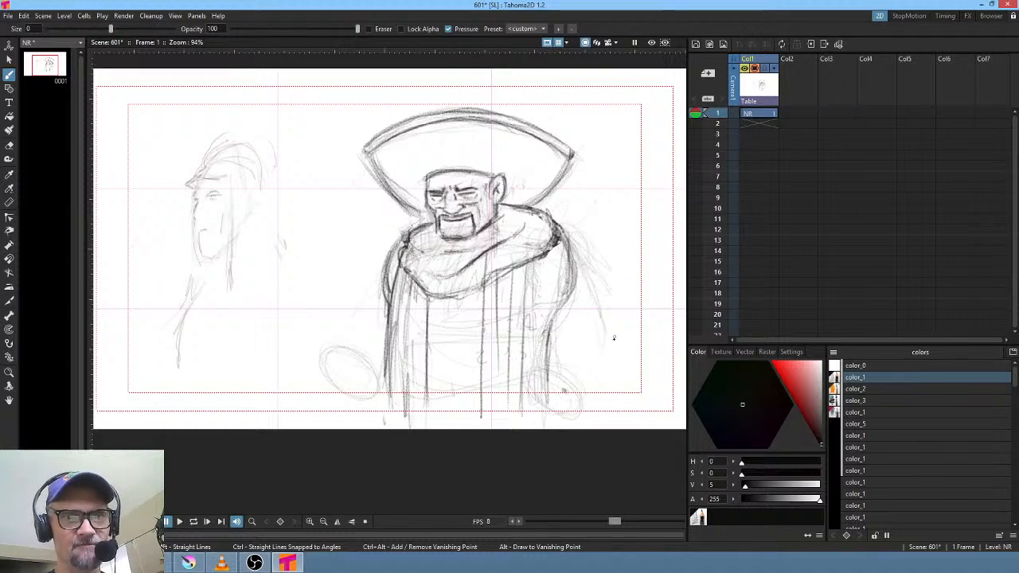
pyautogui.moveTo(622, 337); pyautogui.dragTo(588, 401)
pyautogui.moveTo(622, 373); pyautogui.dragTo(587, 400)
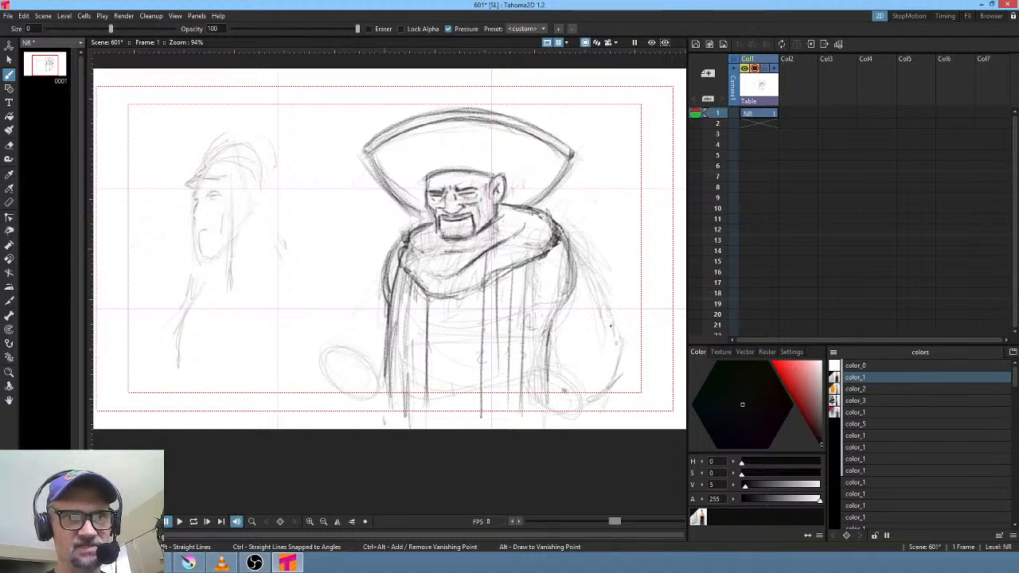
pyautogui.moveTo(575, 244); pyautogui.dragTo(621, 351)
pyautogui.moveTo(571, 226); pyautogui.dragTo(620, 369)
pyautogui.moveTo(584, 250); pyautogui.dragTo(605, 293)
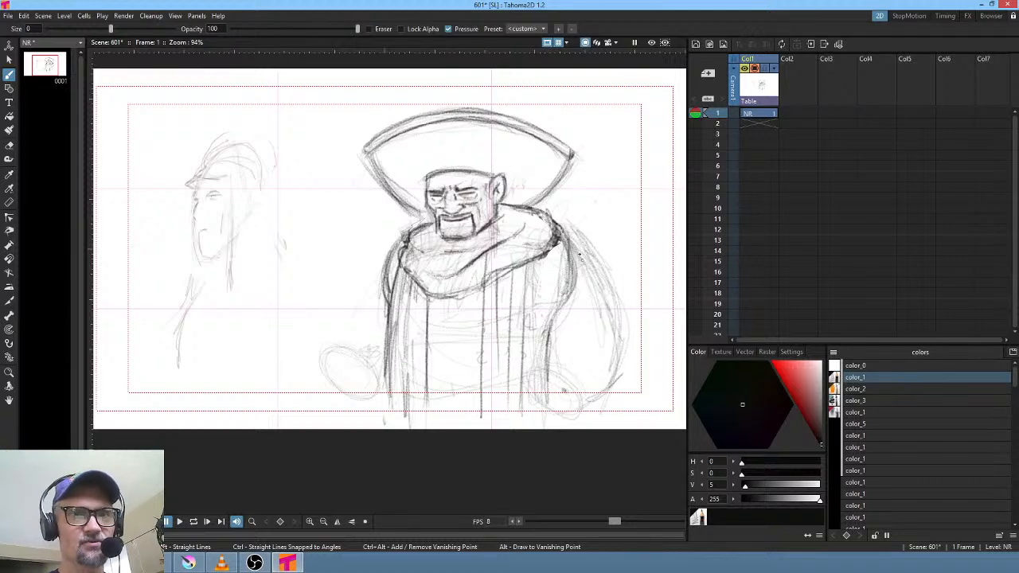
# - Erase the old shoulder contour inside the left sleeve and draw the man's lowered left hand over its oval
pyautogui.press('a')
pyautogui.moveTo(583, 279)
pyautogui.mouseDown()
pyautogui.moveTo(555, 249)
pyautogui.moveTo(579, 256)
pyautogui.moveTo(601, 320)
pyautogui.moveTo(562, 248)
pyautogui.moveTo(567, 296)
pyautogui.moveTo(581, 271)
pyautogui.mouseUp()
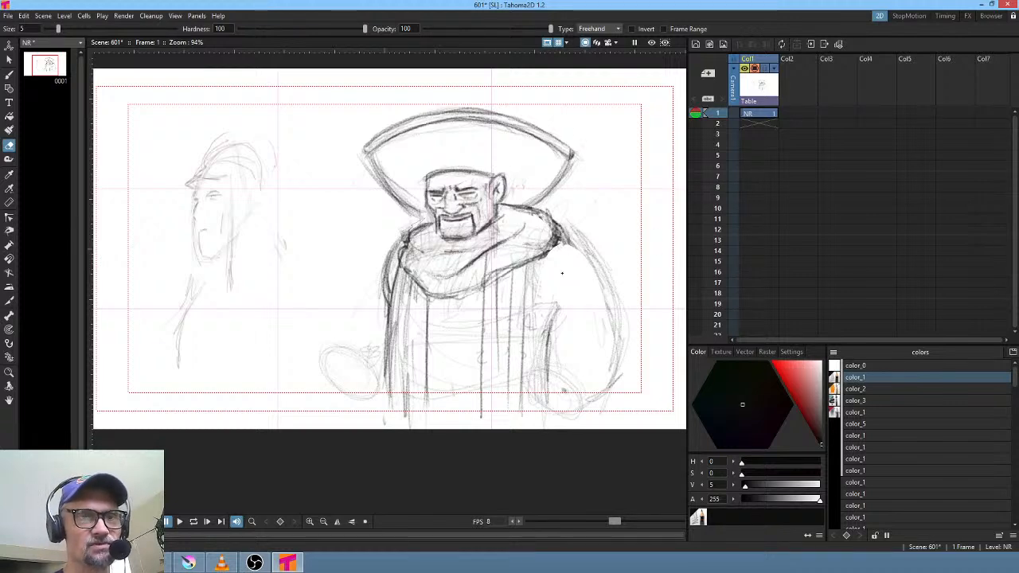
pyautogui.press('b')
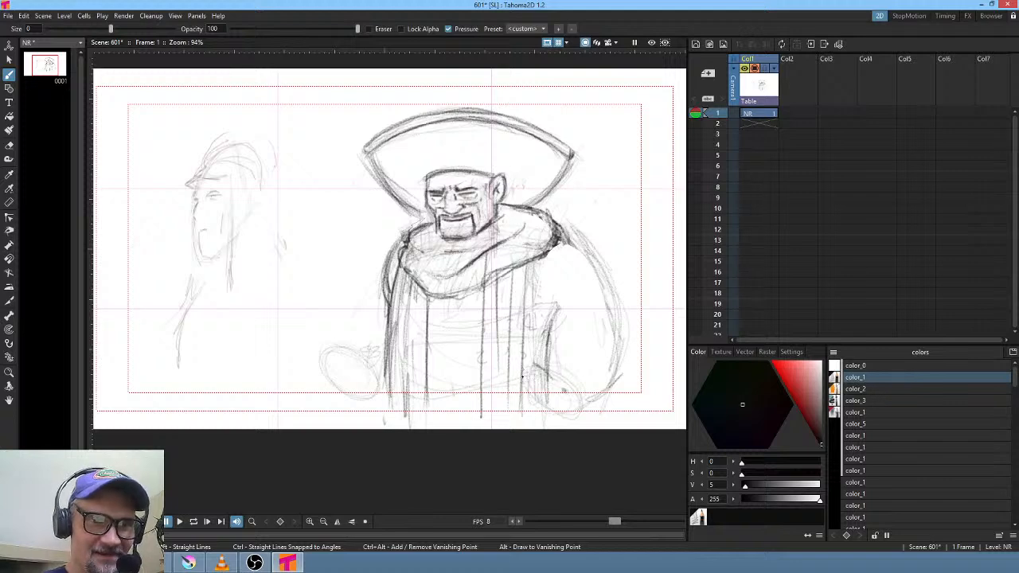
pyautogui.moveTo(524, 377)
pyautogui.mouseDown()
pyautogui.moveTo(534, 365)
pyautogui.moveTo(567, 389)
pyautogui.moveTo(561, 378)
pyautogui.moveTo(546, 388)
pyautogui.moveTo(571, 374)
pyautogui.moveTo(572, 393)
pyautogui.moveTo(538, 403)
pyautogui.moveTo(562, 413)
pyautogui.moveTo(581, 397)
pyautogui.moveTo(561, 416)
pyautogui.moveTo(526, 414)
pyautogui.mouseUp()
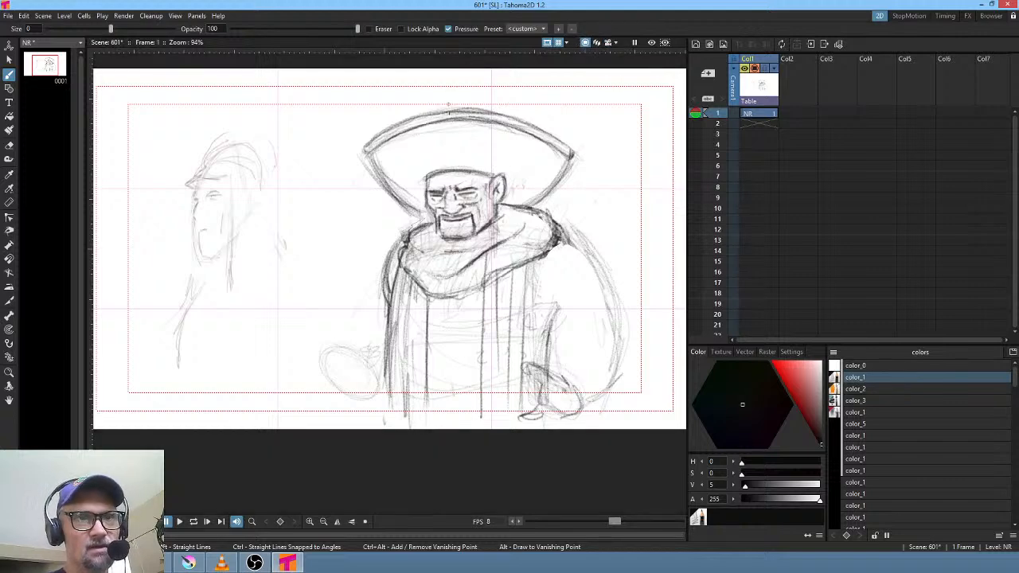
# - Check the whole layout's framing in the camera view and return to the standard view
pyautogui.scroll(-5, 498, 160)
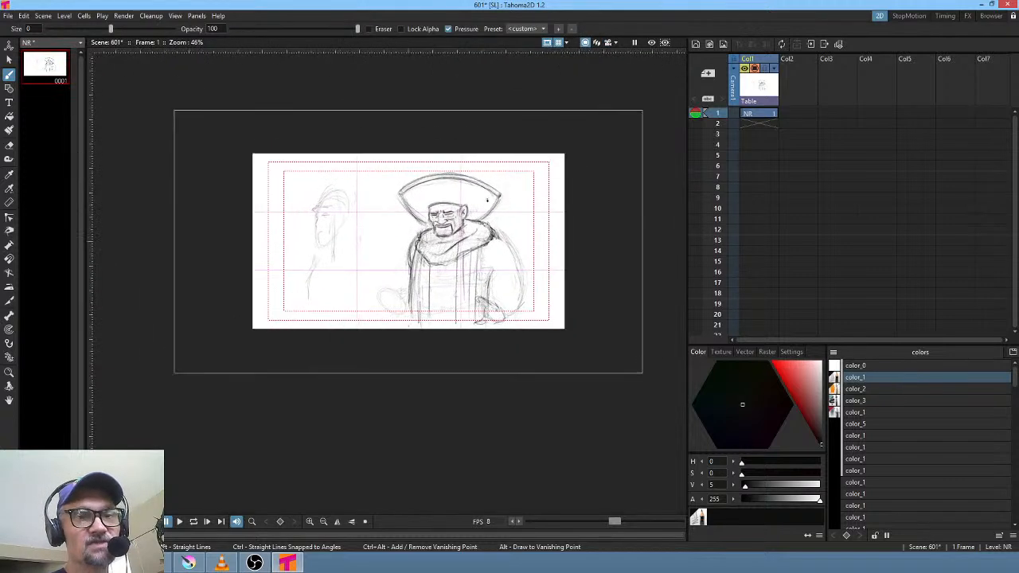
pyautogui.scroll(2, 489, 205)
pyautogui.scroll(2, 488, 206)
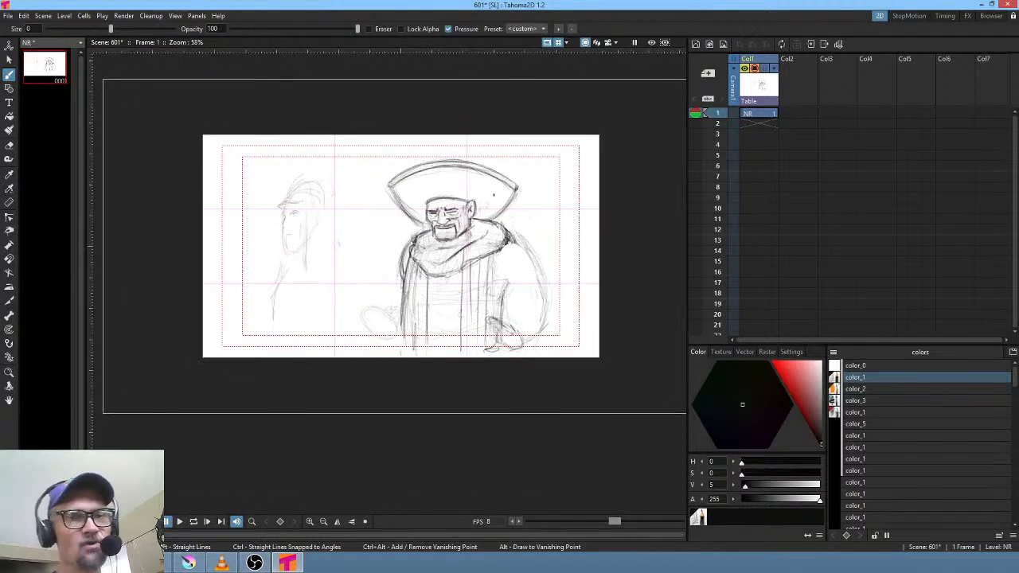
pyautogui.click(609, 43)
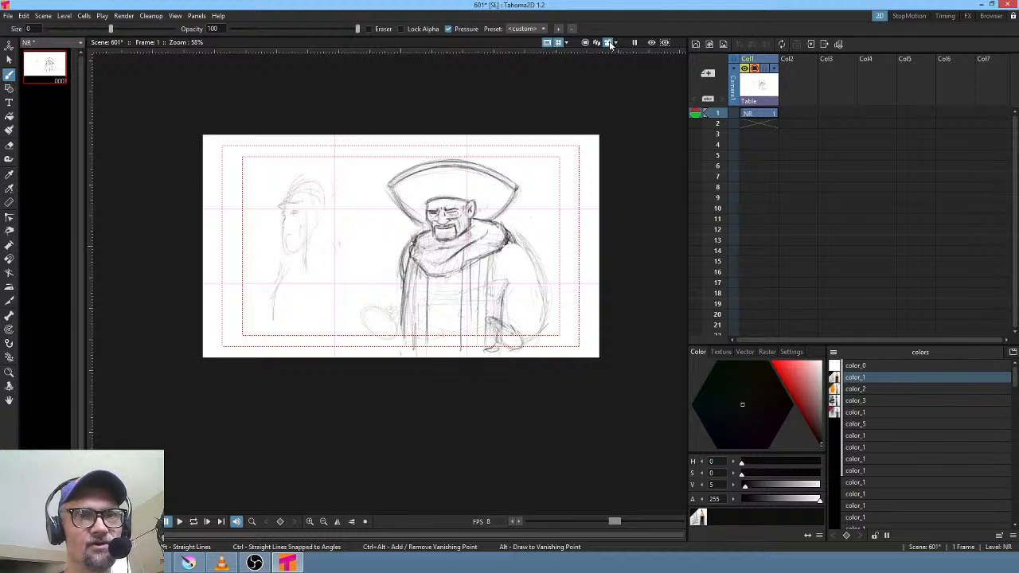
pyautogui.click(587, 43)
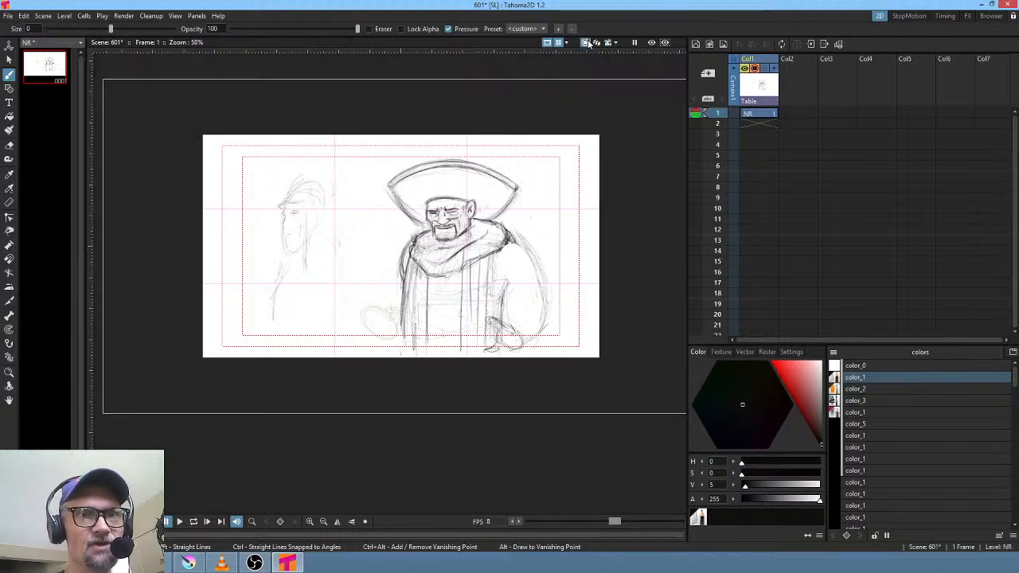
pyautogui.moveTo(579, 289); pyautogui.dragTo(512, 299)
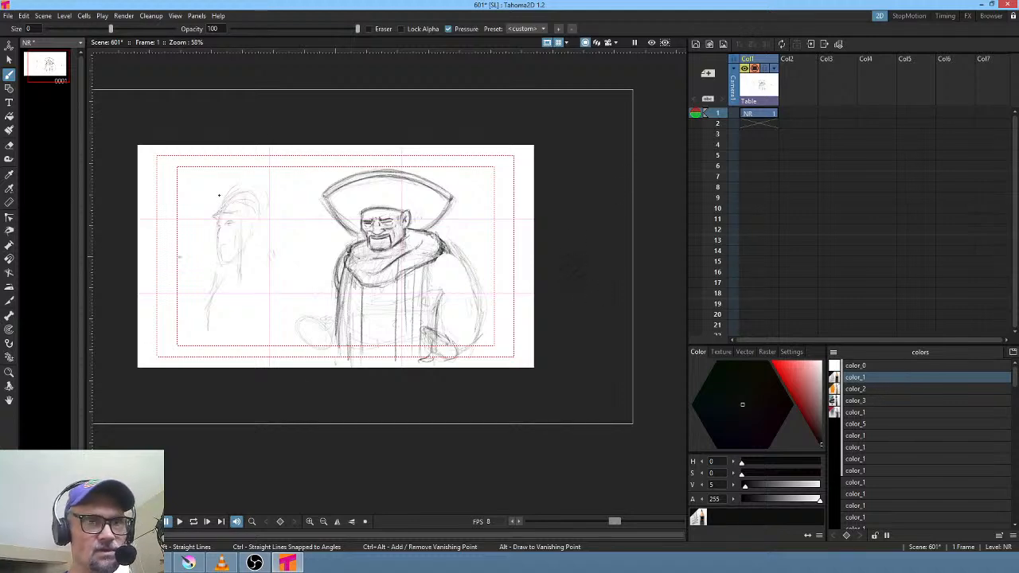
pyautogui.moveTo(523, 300); pyautogui.dragTo(566, 310)
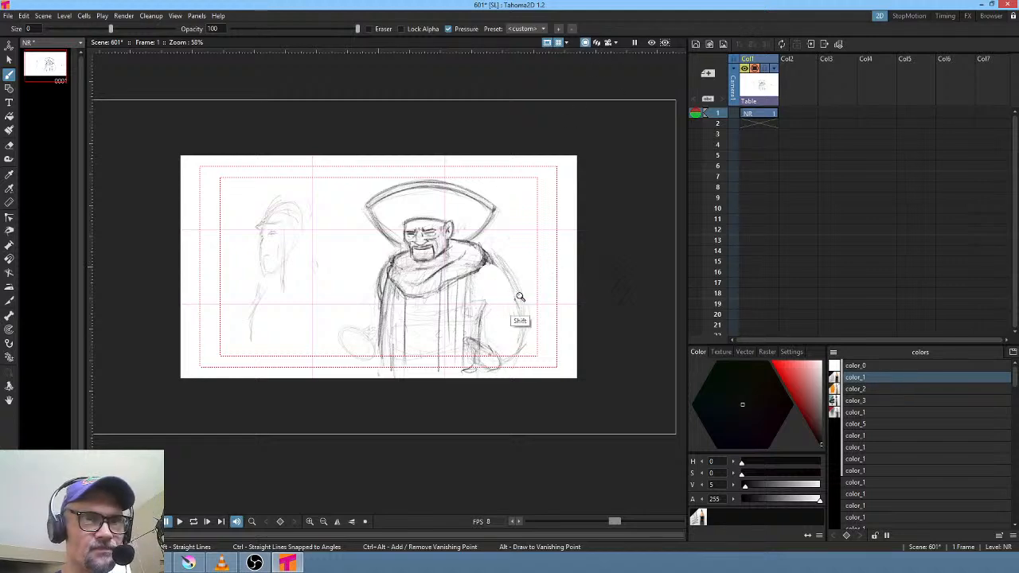
# - Define the fingers and darken the outline of the man's left hand, and sketch the curved fold inside his left sleeve
pyautogui.moveTo(519, 296); pyautogui.dragTo(559, 246)
pyautogui.moveTo(521, 371); pyautogui.dragTo(549, 284)
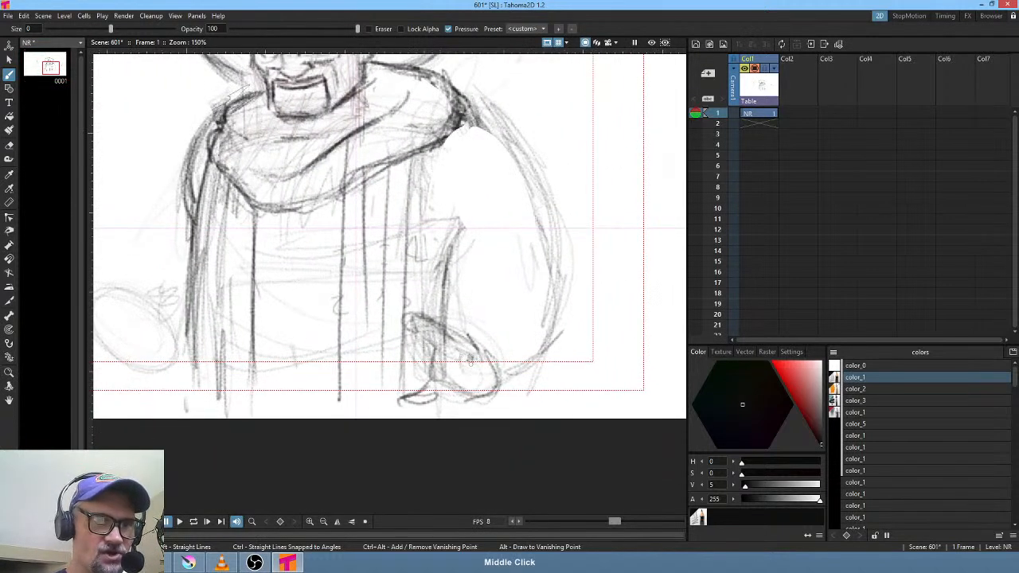
pyautogui.moveTo(462, 356)
pyautogui.mouseDown()
pyautogui.moveTo(440, 343)
pyautogui.moveTo(460, 357)
pyautogui.moveTo(419, 339)
pyautogui.moveTo(429, 341)
pyautogui.moveTo(424, 319)
pyautogui.moveTo(458, 327)
pyautogui.moveTo(479, 341)
pyautogui.moveTo(500, 387)
pyautogui.mouseUp()
pyautogui.moveTo(430, 356)
pyautogui.mouseDown()
pyautogui.moveTo(419, 392)
pyautogui.moveTo(400, 408)
pyautogui.moveTo(430, 406)
pyautogui.moveTo(439, 393)
pyautogui.moveTo(487, 398)
pyautogui.moveTo(513, 379)
pyautogui.moveTo(502, 350)
pyautogui.moveTo(503, 374)
pyautogui.mouseUp()
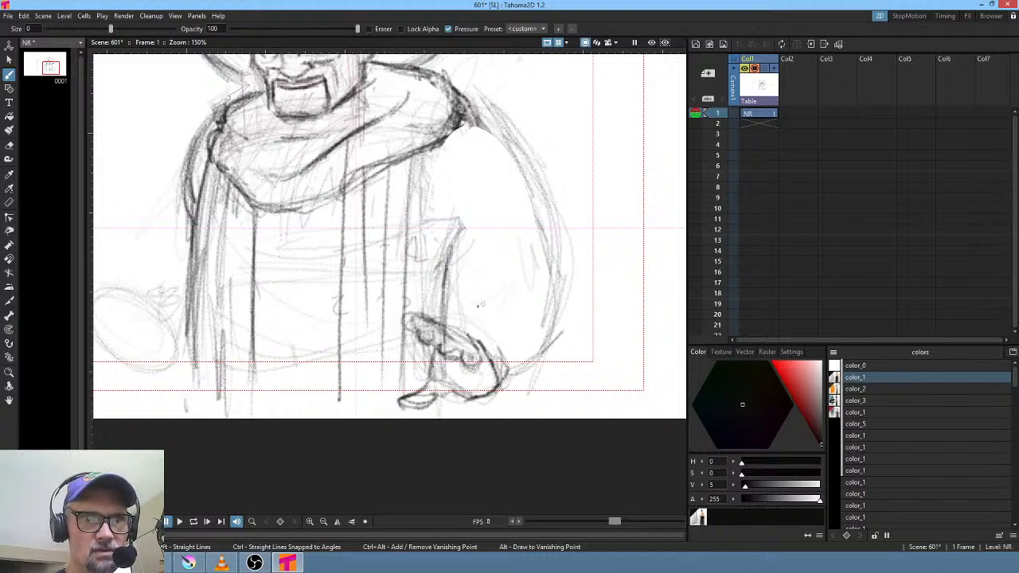
pyautogui.moveTo(479, 304)
pyautogui.mouseDown()
pyautogui.moveTo(468, 315)
pyautogui.moveTo(509, 254)
pyautogui.moveTo(570, 318)
pyautogui.moveTo(479, 315)
pyautogui.moveTo(513, 248)
pyautogui.moveTo(477, 293)
pyautogui.moveTo(500, 242)
pyautogui.moveTo(456, 212)
pyautogui.moveTo(459, 251)
pyautogui.moveTo(532, 234)
pyautogui.mouseUp()
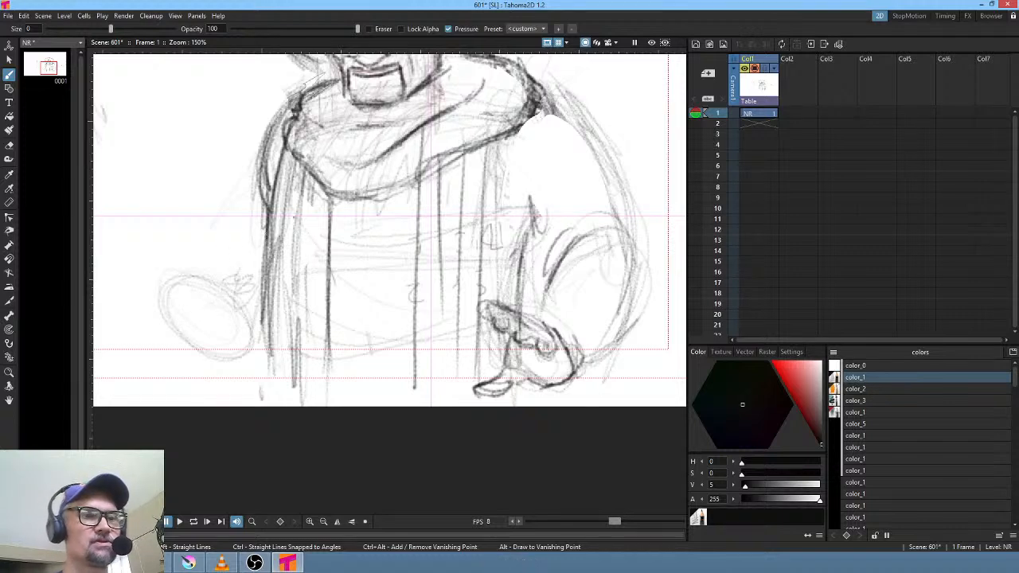
# - Rough in the man's right hand over its oval with a small thumb oval and light finger marks
pyautogui.moveTo(232, 338)
pyautogui.mouseDown()
pyautogui.moveTo(228, 370)
pyautogui.moveTo(239, 343)
pyautogui.moveTo(243, 368)
pyautogui.moveTo(242, 352)
pyautogui.mouseUp()
pyautogui.moveTo(255, 317)
pyautogui.mouseDown()
pyautogui.moveTo(248, 344)
pyautogui.moveTo(238, 323)
pyautogui.mouseUp()
pyautogui.moveTo(212, 263)
pyautogui.mouseDown()
pyautogui.moveTo(241, 297)
pyautogui.moveTo(185, 276)
pyautogui.moveTo(141, 302)
pyautogui.moveTo(178, 336)
pyautogui.mouseUp()
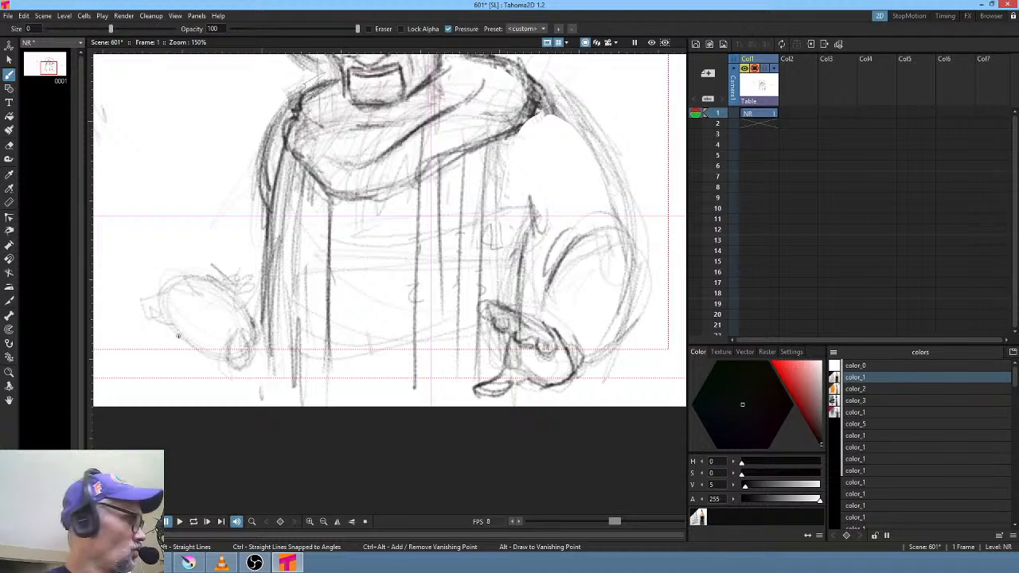
# - Mirror the view and draw the right hand's thumb, spread fingers and palm edges over the rough shapes
pyautogui.press('h')
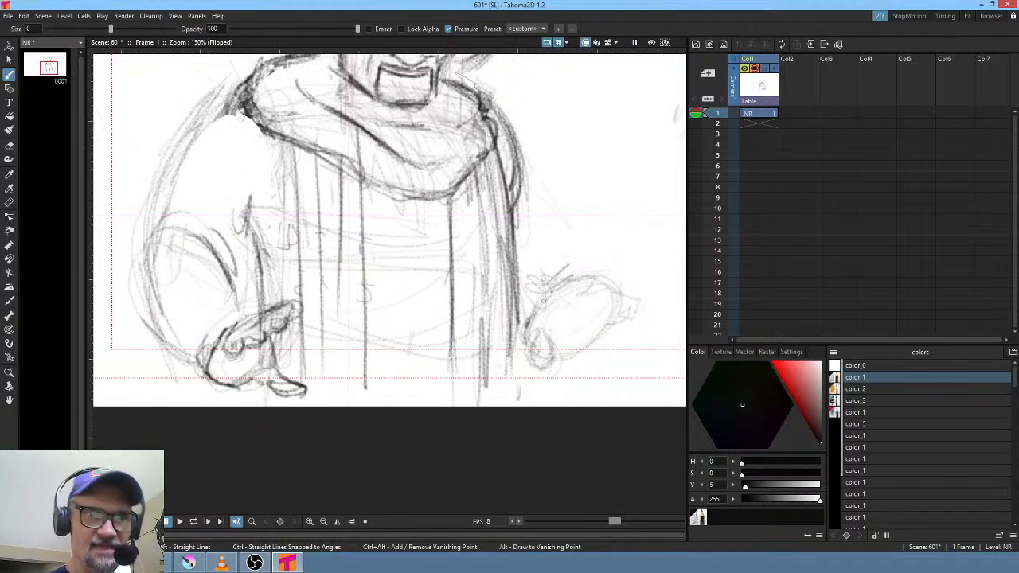
pyautogui.moveTo(533, 319)
pyautogui.mouseDown()
pyautogui.moveTo(599, 274)
pyautogui.moveTo(577, 295)
pyautogui.moveTo(593, 288)
pyautogui.moveTo(555, 305)
pyautogui.moveTo(575, 301)
pyautogui.mouseUp()
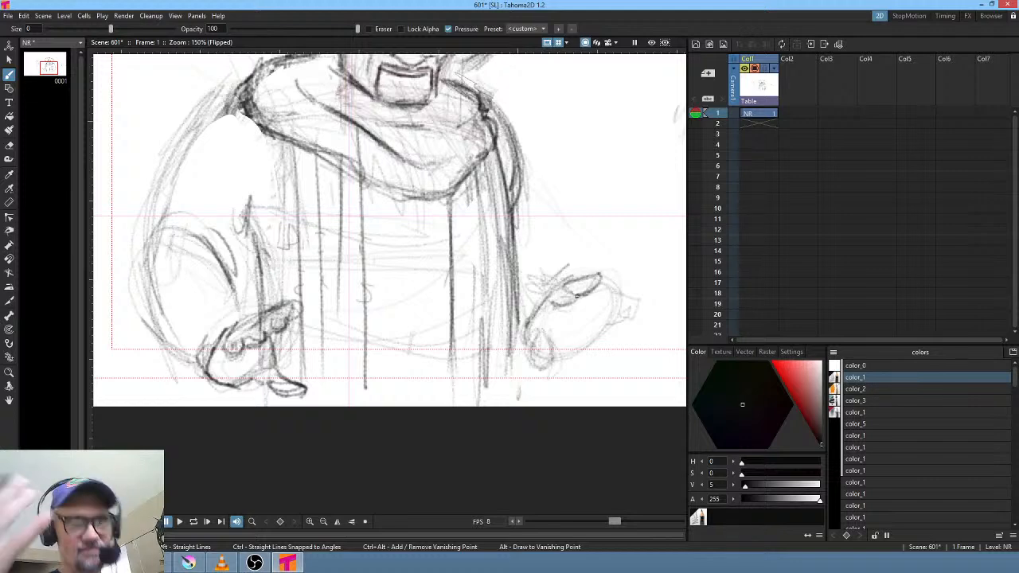
pyautogui.moveTo(527, 334)
pyautogui.mouseDown()
pyautogui.moveTo(540, 371)
pyautogui.moveTo(559, 352)
pyautogui.moveTo(557, 341)
pyautogui.moveTo(544, 342)
pyautogui.mouseUp()
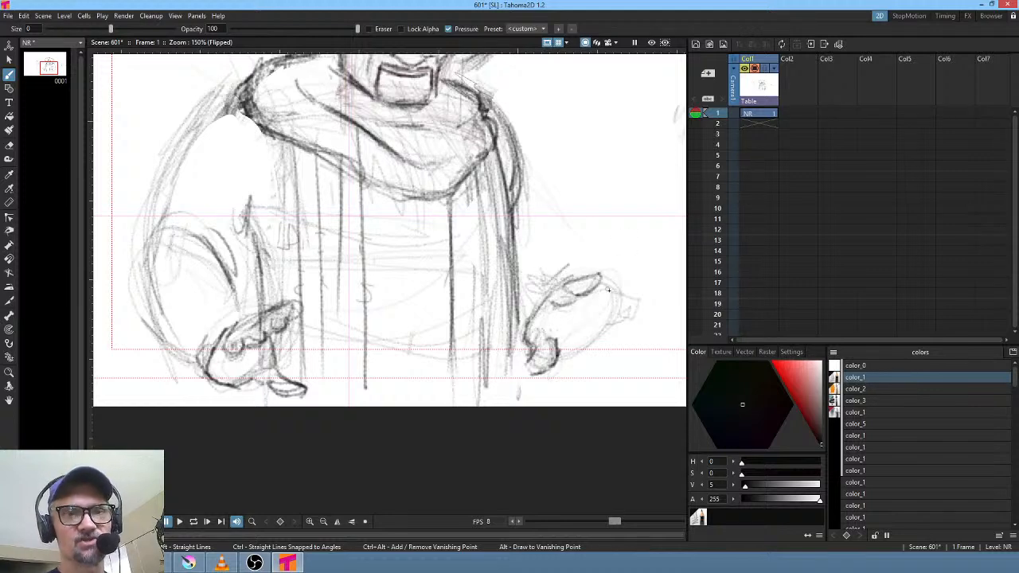
pyautogui.moveTo(608, 290)
pyautogui.mouseDown()
pyautogui.moveTo(642, 293)
pyautogui.moveTo(638, 314)
pyautogui.moveTo(636, 302)
pyautogui.moveTo(570, 313)
pyautogui.mouseUp()
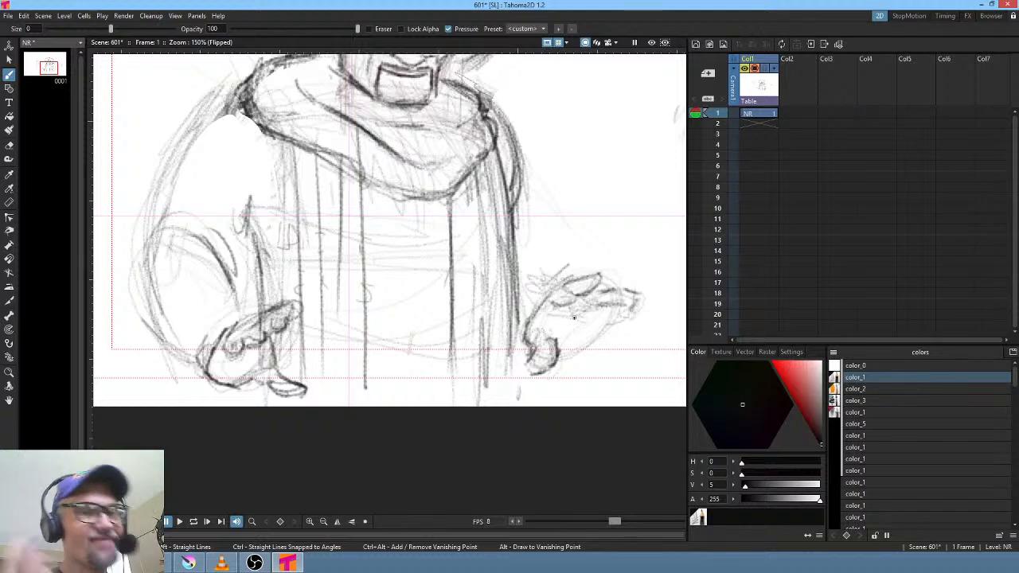
pyautogui.moveTo(631, 299)
pyautogui.mouseDown()
pyautogui.moveTo(615, 322)
pyautogui.moveTo(648, 334)
pyautogui.moveTo(620, 331)
pyautogui.moveTo(618, 343)
pyautogui.moveTo(605, 336)
pyautogui.moveTo(566, 353)
pyautogui.moveTo(589, 336)
pyautogui.moveTo(641, 328)
pyautogui.mouseUp()
pyautogui.moveTo(557, 294); pyautogui.dragTo(593, 269)
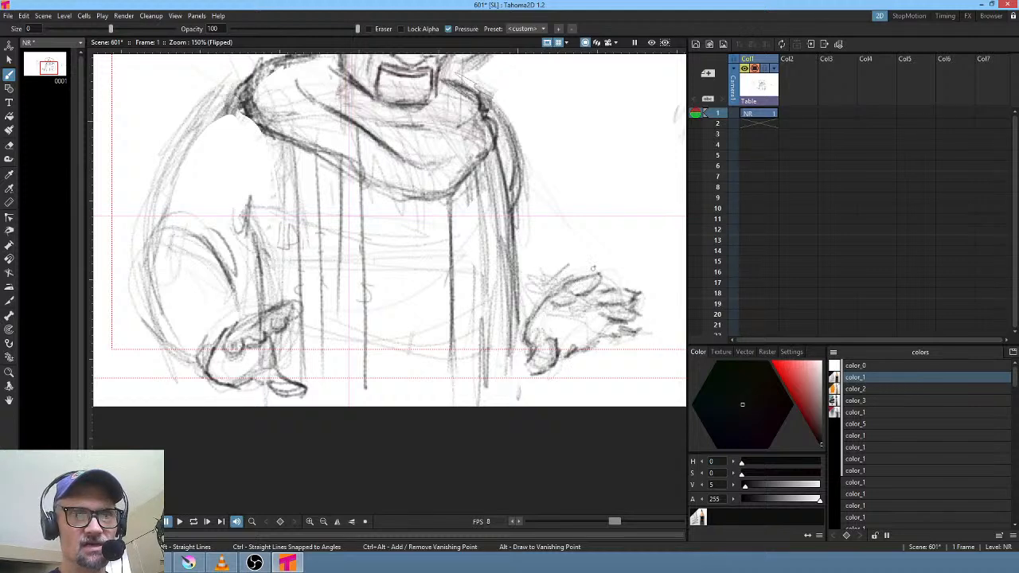
pyautogui.moveTo(538, 289)
pyautogui.mouseDown()
pyautogui.moveTo(550, 279)
pyautogui.moveTo(524, 299)
pyautogui.mouseUp()
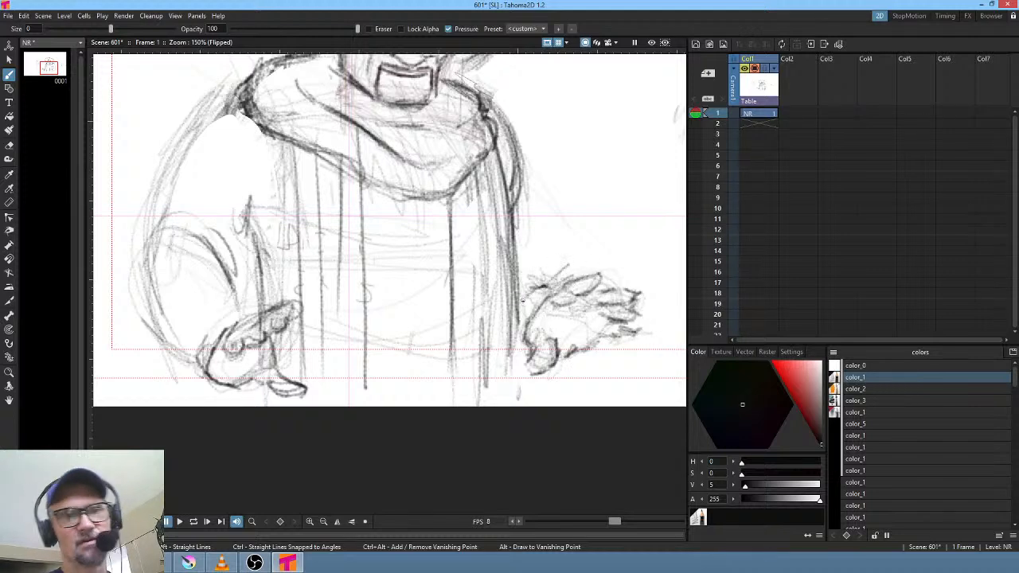
# - Restore the unmirrored view, strengthen the right hand's lower fingers, and check the drawing against its mirror image
pyautogui.hotkey('shift', 'h')
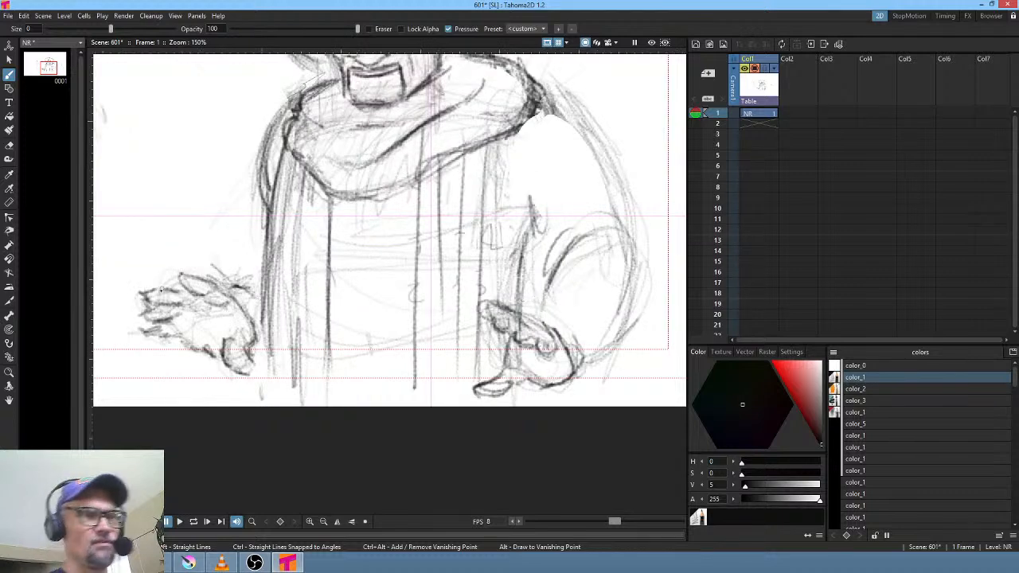
pyautogui.moveTo(151, 325)
pyautogui.mouseDown()
pyautogui.moveTo(134, 333)
pyautogui.moveTo(147, 344)
pyautogui.moveTo(165, 335)
pyautogui.moveTo(139, 318)
pyautogui.moveTo(168, 315)
pyautogui.mouseUp()
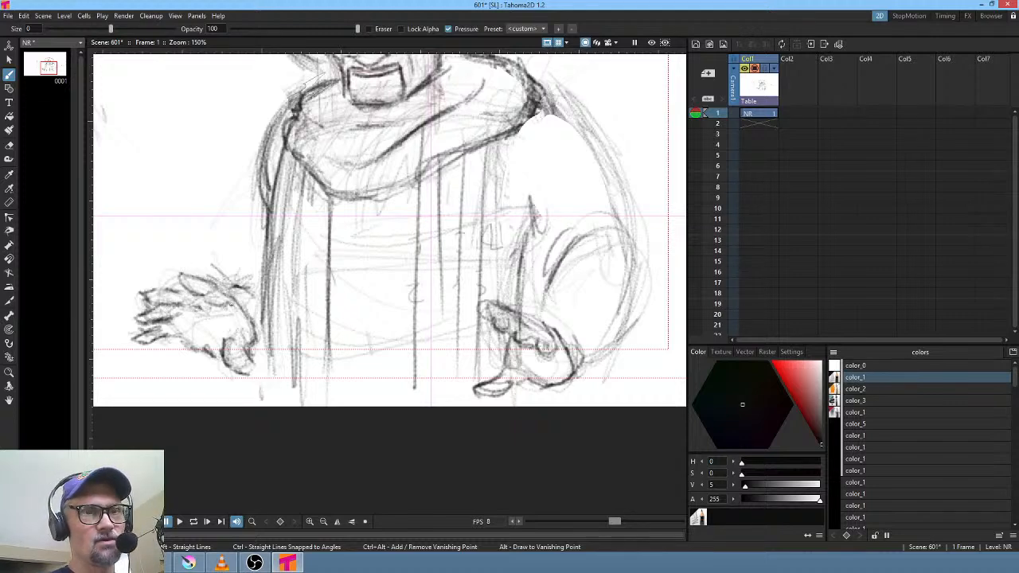
pyautogui.press('h')
pyautogui.press('h')
pyautogui.press('h')
pyautogui.press('h')
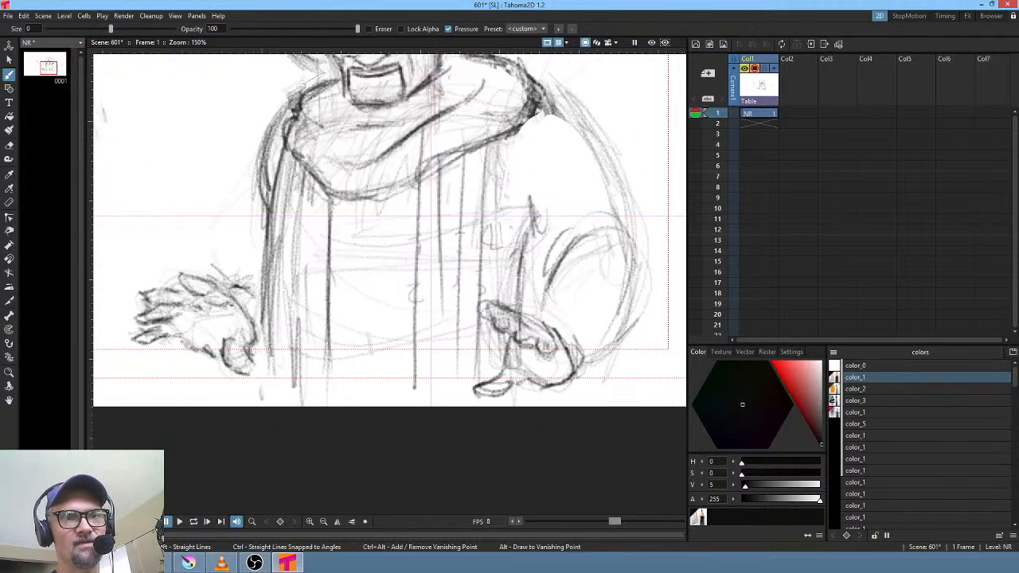
# - Duplicate the frame 1 drawing of level NR into frame 2 of Col1
pyautogui.scroll(-3, 368, 219)
pyautogui.moveTo(386, 220); pyautogui.dragTo(399, 305)
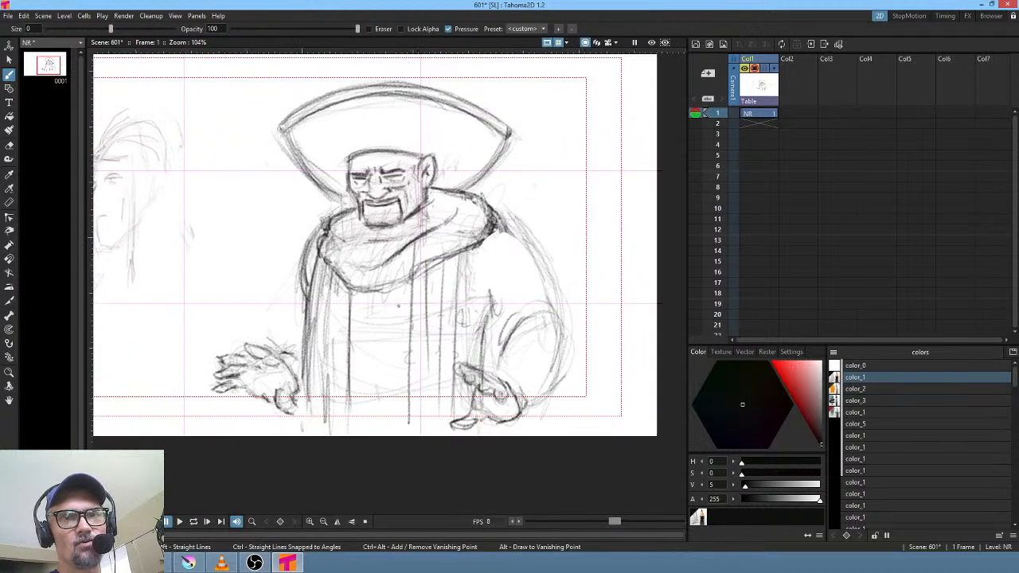
pyautogui.click(761, 117)
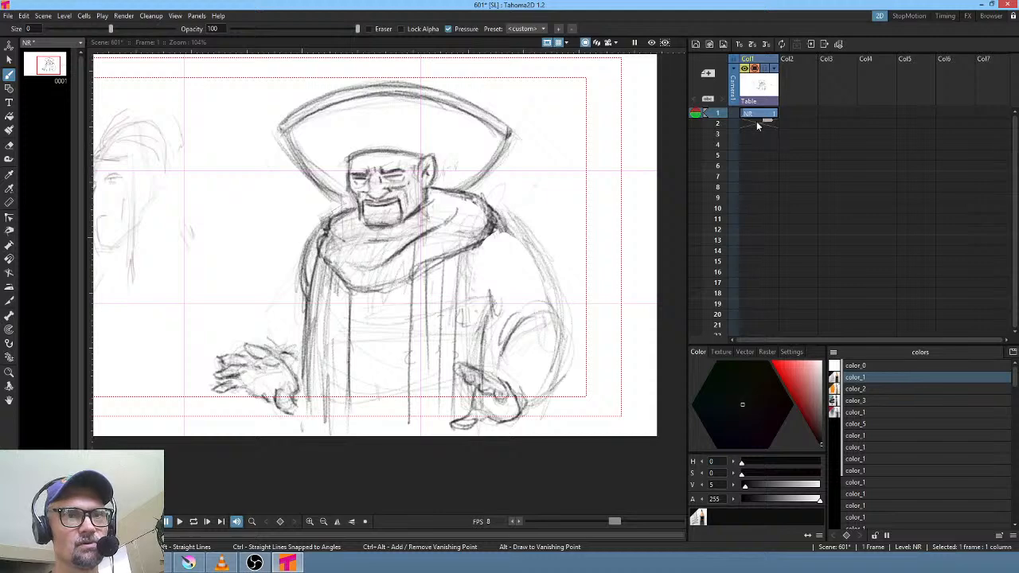
pyautogui.click(759, 124)
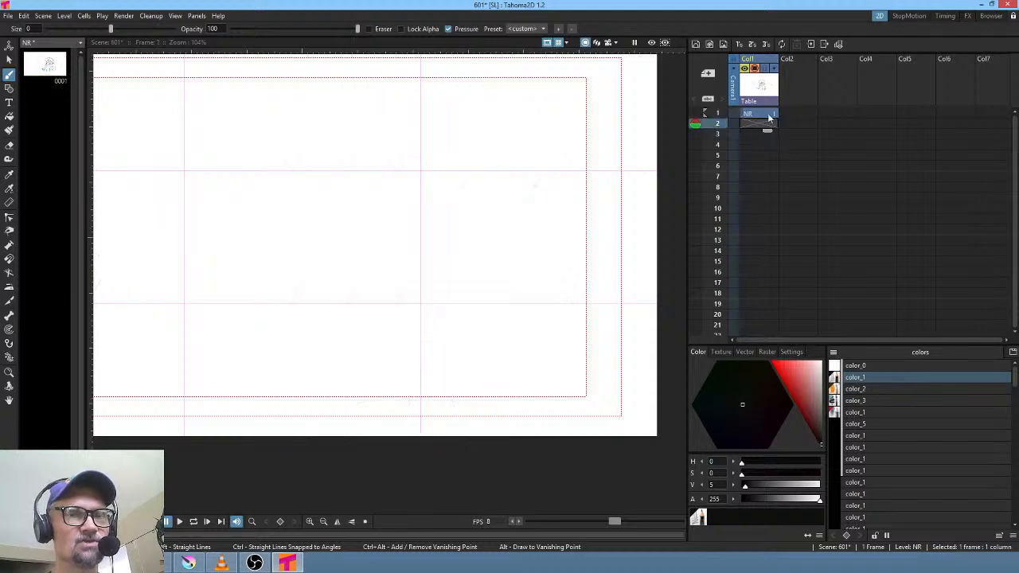
pyautogui.click(770, 113)
pyautogui.click(770, 124)
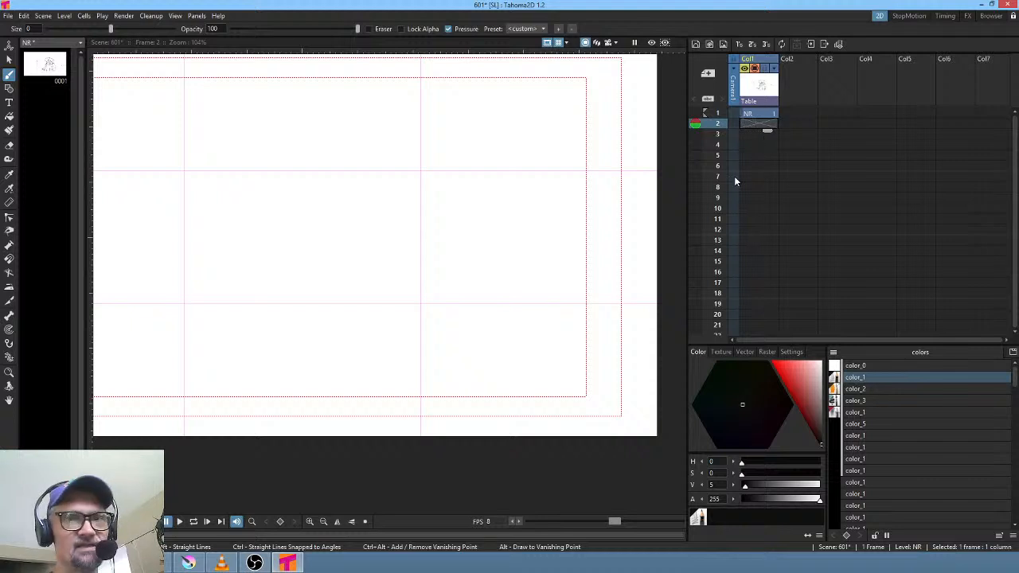
pyautogui.press('d')
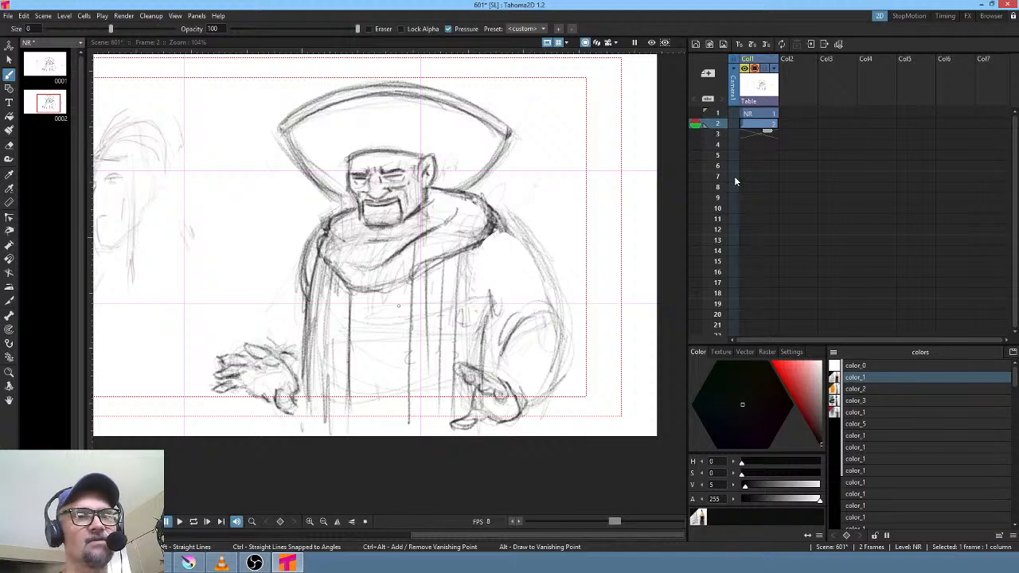
# - Select the head and hat freehand on frame 2, rotate them about -8.7°, and move them about 130 px right and 26 px up
pyautogui.press('s')
pyautogui.moveTo(531, 99)
pyautogui.mouseDown()
pyautogui.moveTo(293, 85)
pyautogui.moveTo(316, 209)
pyautogui.moveTo(357, 228)
pyautogui.mouseUp()
pyautogui.moveTo(427, 209)
pyautogui.mouseDown()
pyautogui.moveTo(448, 195)
pyautogui.moveTo(482, 198)
pyautogui.moveTo(524, 126)
pyautogui.mouseUp()
pyautogui.moveTo(578, 63); pyautogui.dragTo(592, 85)
pyautogui.moveTo(498, 141); pyautogui.dragTo(496, 133)
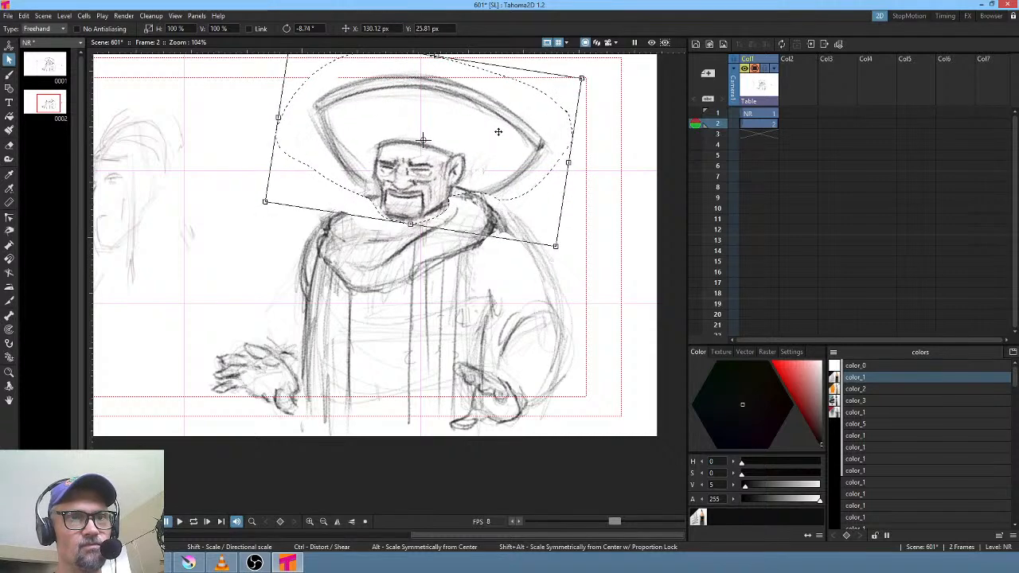
pyautogui.click(586, 230)
# - Select the collar on frame 2, rotate it about -9°, shift it slightly right and up, and compare the pose with frame 1
pyautogui.moveTo(591, 231)
pyautogui.mouseDown()
pyautogui.moveTo(524, 204)
pyautogui.moveTo(458, 193)
pyautogui.moveTo(447, 210)
pyautogui.moveTo(394, 227)
pyautogui.moveTo(369, 199)
pyautogui.moveTo(323, 216)
pyautogui.moveTo(311, 248)
pyautogui.moveTo(337, 291)
pyautogui.moveTo(385, 303)
pyautogui.moveTo(484, 255)
pyautogui.moveTo(502, 204)
pyautogui.moveTo(615, 173)
pyautogui.moveTo(497, 195)
pyautogui.moveTo(453, 191)
pyautogui.moveTo(442, 212)
pyautogui.moveTo(391, 224)
pyautogui.moveTo(374, 206)
pyautogui.moveTo(341, 208)
pyautogui.moveTo(312, 253)
pyautogui.moveTo(342, 288)
pyautogui.moveTo(404, 293)
pyautogui.moveTo(457, 265)
pyautogui.moveTo(503, 221)
pyautogui.moveTo(563, 205)
pyautogui.mouseUp()
pyautogui.click(609, 163)
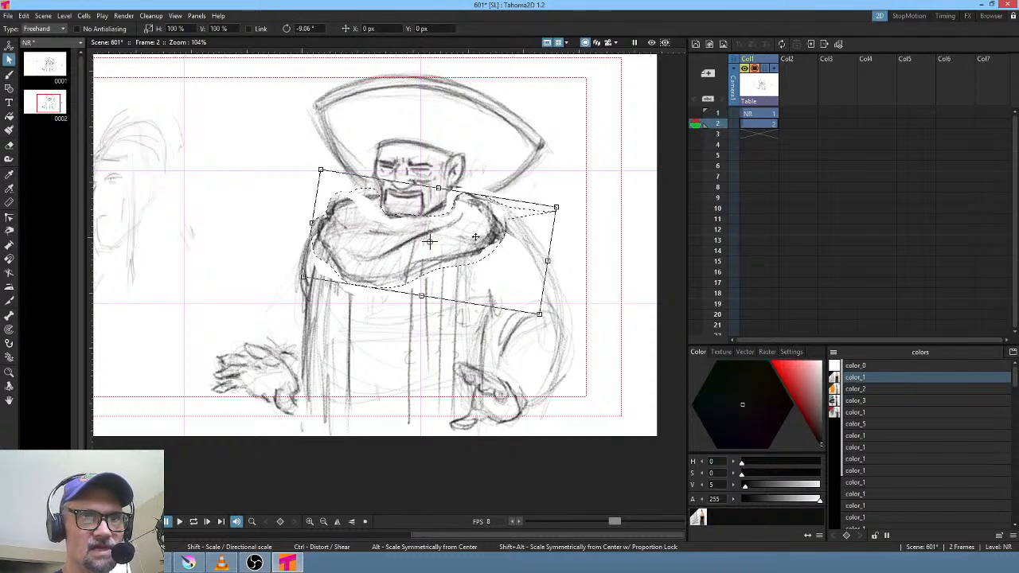
pyautogui.moveTo(475, 236); pyautogui.dragTo(487, 232)
pyautogui.press('Escape')
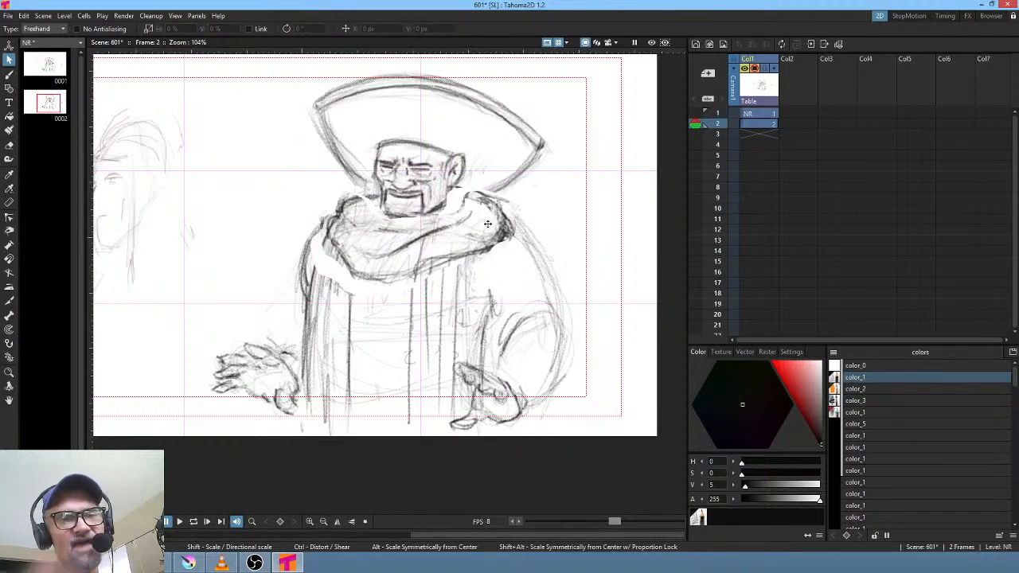
pyautogui.press(',')
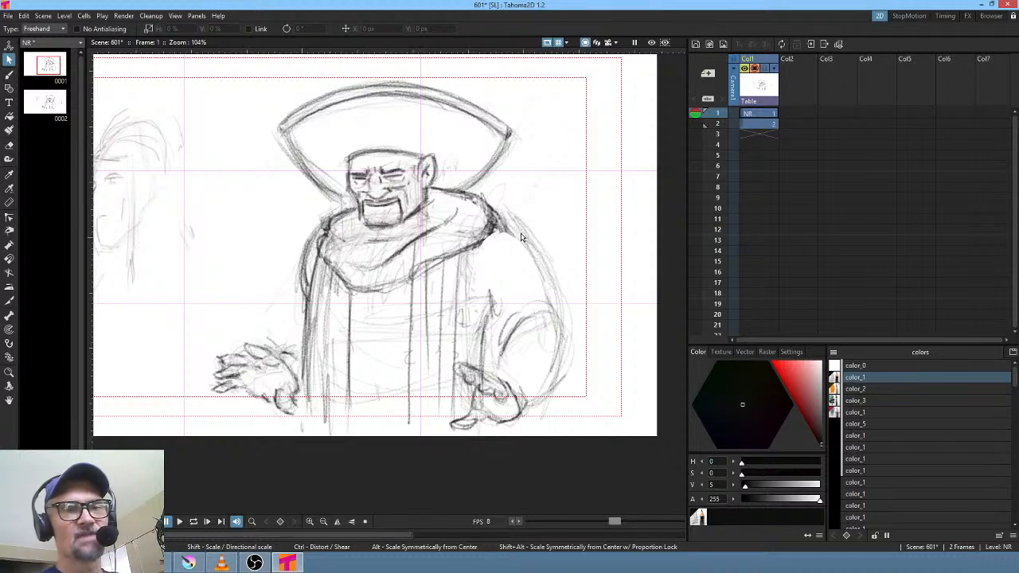
pyautogui.press('.')
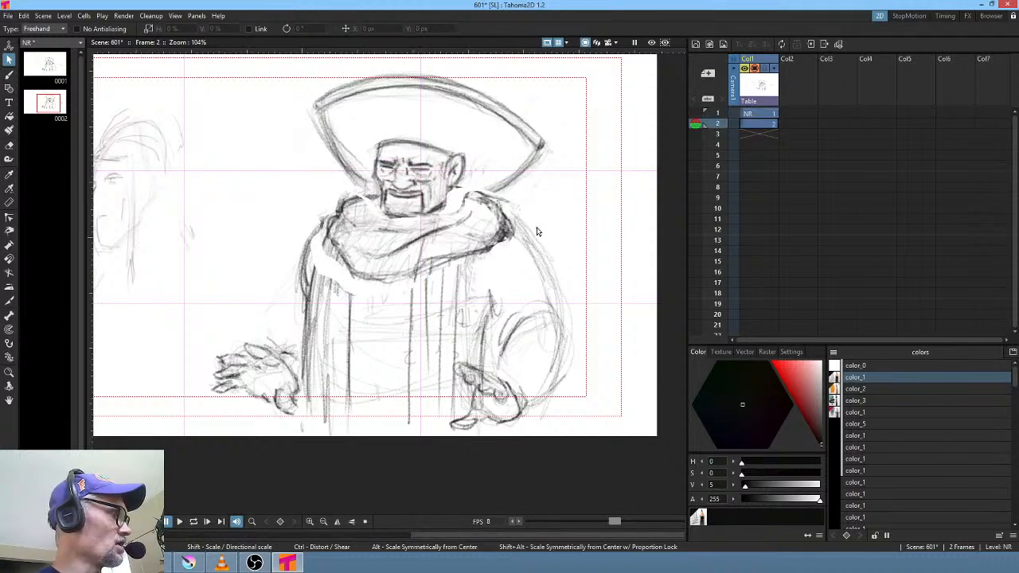
# - Rotate the man's left shoulder, arm and hand about -3.9° on frame 2, move them about 12 px right and 28 px down, and compare both frames
pyautogui.moveTo(556, 235)
pyautogui.mouseDown()
pyautogui.moveTo(519, 233)
pyautogui.moveTo(486, 273)
pyautogui.moveTo(509, 272)
pyautogui.mouseUp()
pyautogui.click(589, 217)
pyautogui.moveTo(579, 231)
pyautogui.mouseDown()
pyautogui.moveTo(555, 215)
pyautogui.moveTo(482, 263)
pyautogui.moveTo(444, 397)
pyautogui.moveTo(466, 450)
pyautogui.moveTo(588, 362)
pyautogui.moveTo(556, 229)
pyautogui.mouseUp()
pyautogui.moveTo(605, 207); pyautogui.dragTo(612, 230)
pyautogui.moveTo(554, 261)
pyautogui.mouseDown()
pyautogui.moveTo(549, 274)
pyautogui.moveTo(556, 262)
pyautogui.mouseUp()
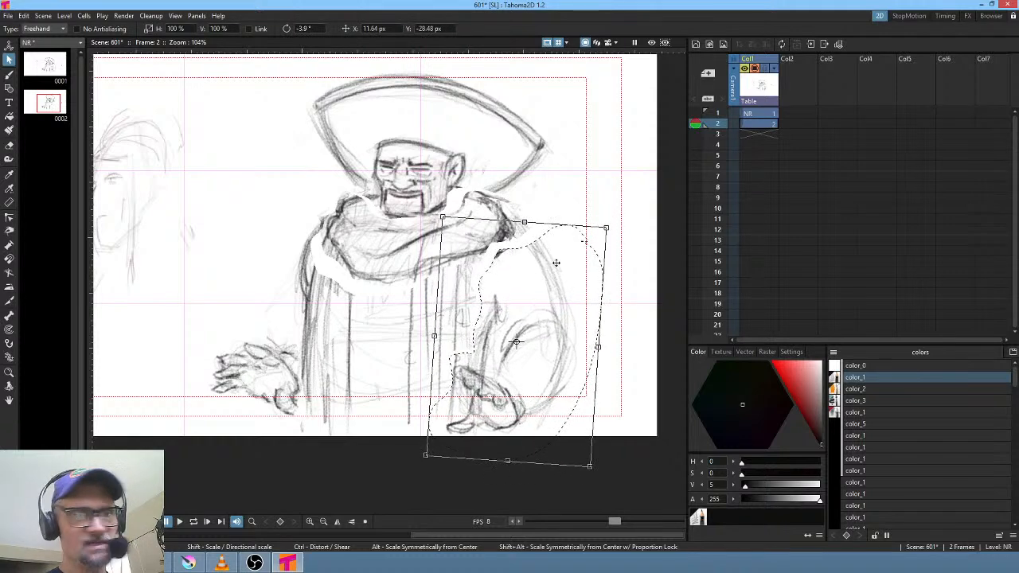
pyautogui.press(',')
pyautogui.press('.')
pyautogui.press(',')
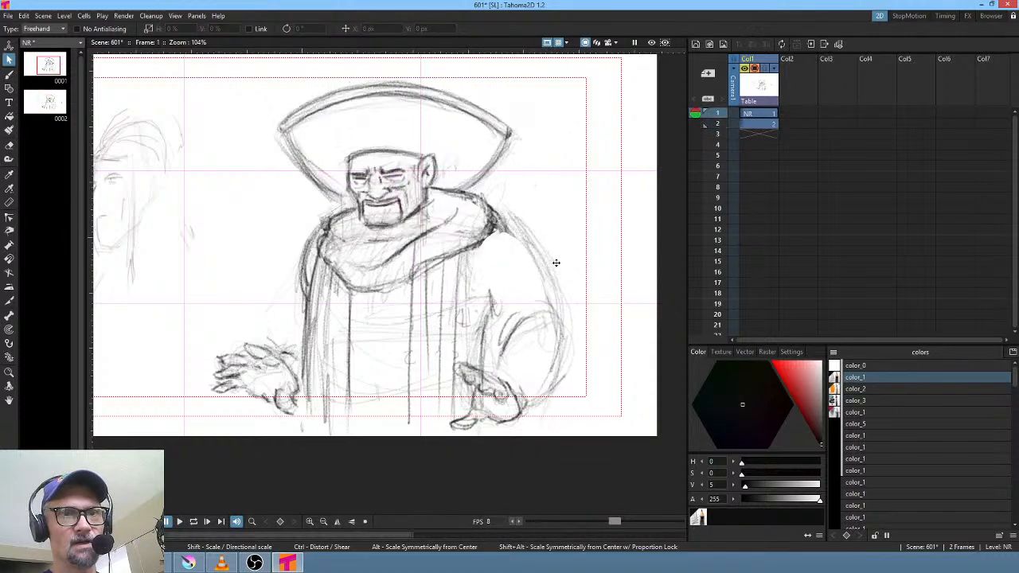
pyautogui.press('.')
pyautogui.press(',')
pyautogui.press('.')
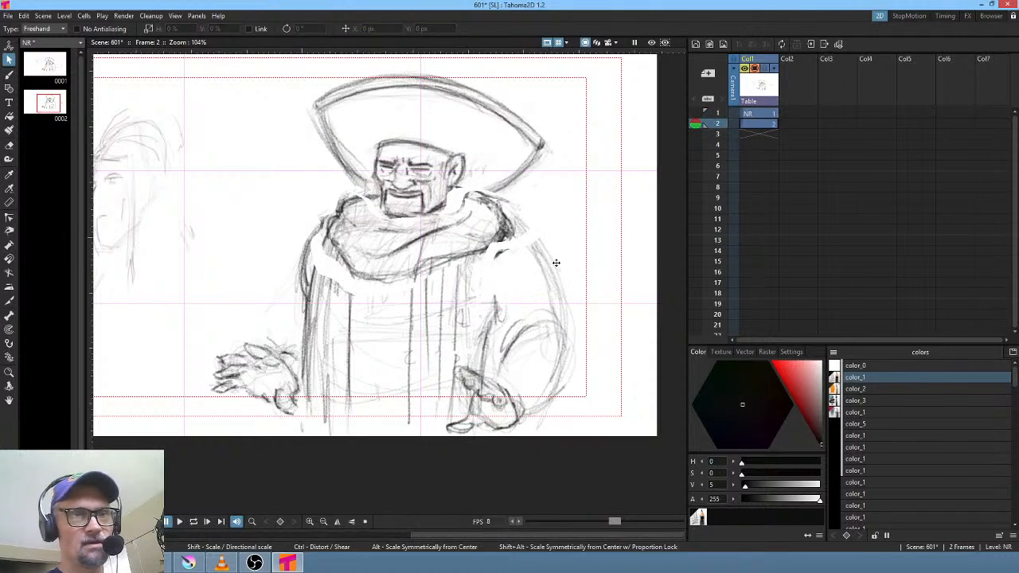
# - Select the man's right hand on frame 2, rotate it about -5.7°, and move it about 50 px left and 40 px up
pyautogui.moveTo(272, 324)
pyautogui.mouseDown()
pyautogui.moveTo(189, 388)
pyautogui.moveTo(263, 422)
pyautogui.moveTo(299, 363)
pyautogui.moveTo(295, 322)
pyautogui.mouseUp()
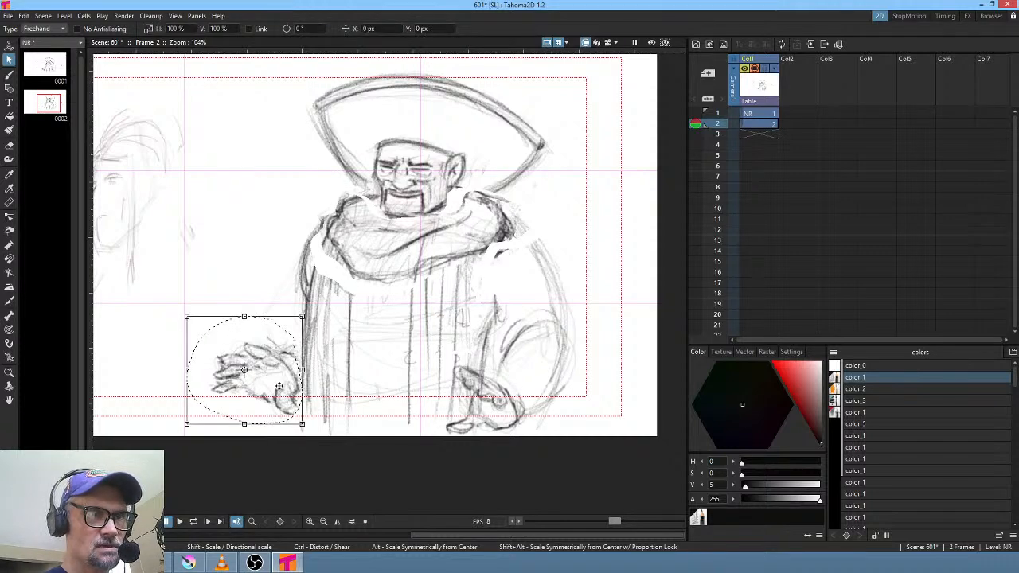
pyautogui.moveTo(290, 378); pyautogui.dragTo(277, 373)
pyautogui.moveTo(292, 304); pyautogui.dragTo(298, 310)
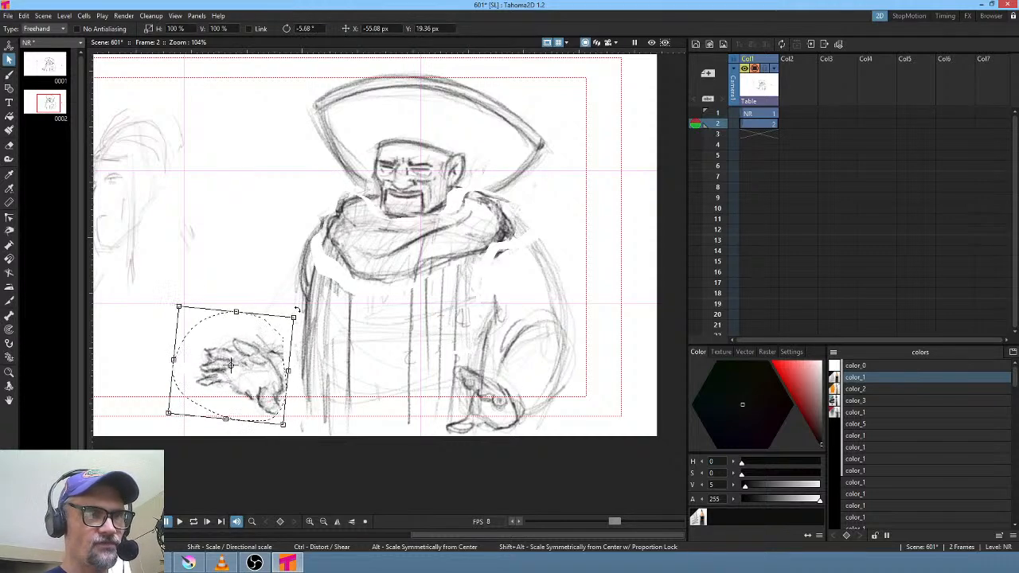
pyautogui.moveTo(254, 343); pyautogui.dragTo(255, 337)
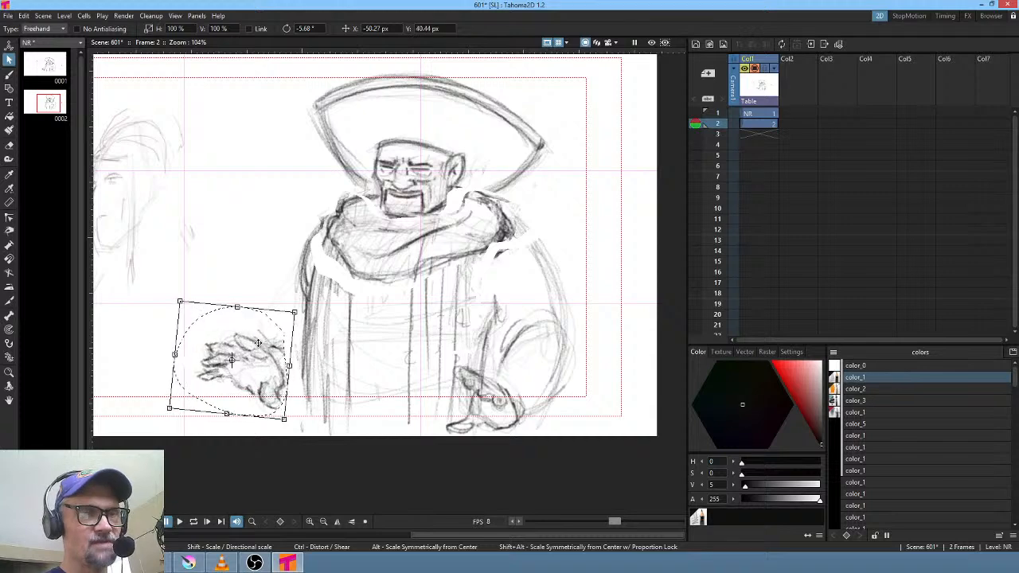
# - Select the man's left hand on frame 2, rotate it about -4.8°, and move it slightly up
pyautogui.click(504, 377)
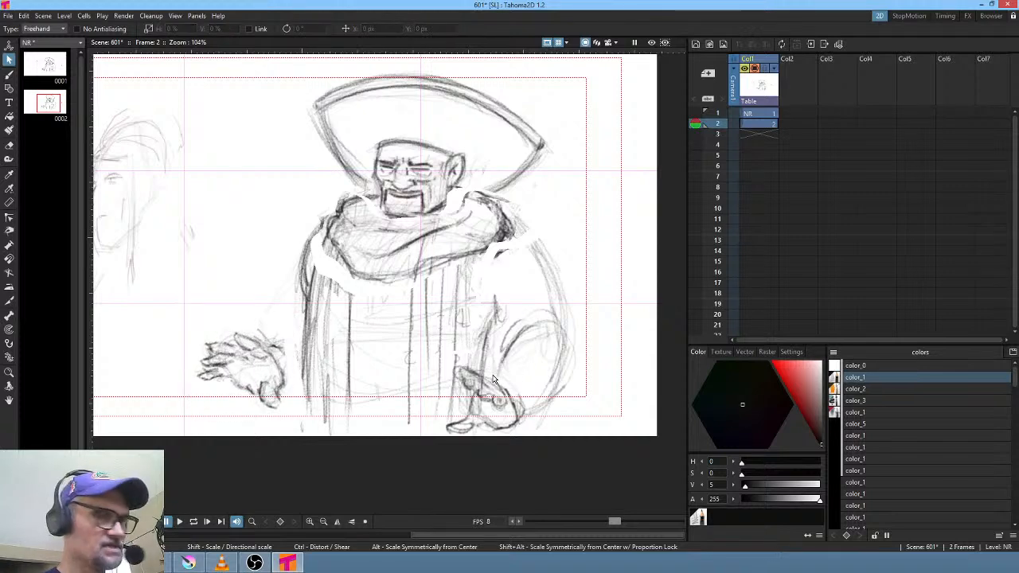
pyautogui.moveTo(502, 382)
pyautogui.mouseDown()
pyautogui.moveTo(460, 389)
pyautogui.moveTo(459, 415)
pyautogui.moveTo(436, 431)
pyautogui.moveTo(518, 422)
pyautogui.mouseUp()
pyautogui.moveTo(535, 351); pyautogui.dragTo(529, 359)
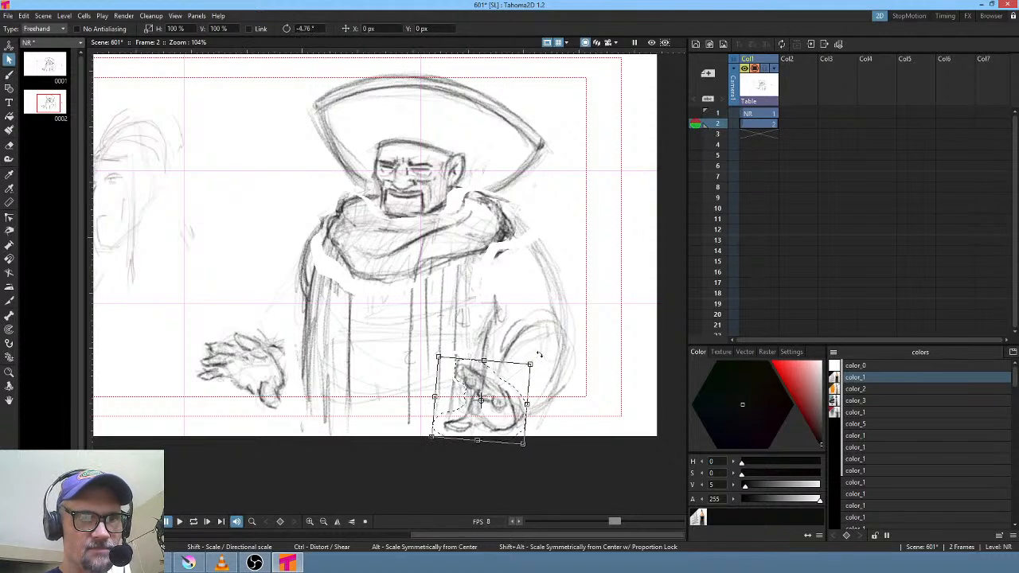
pyautogui.moveTo(495, 398); pyautogui.dragTo(494, 390)
pyautogui.press('Return')
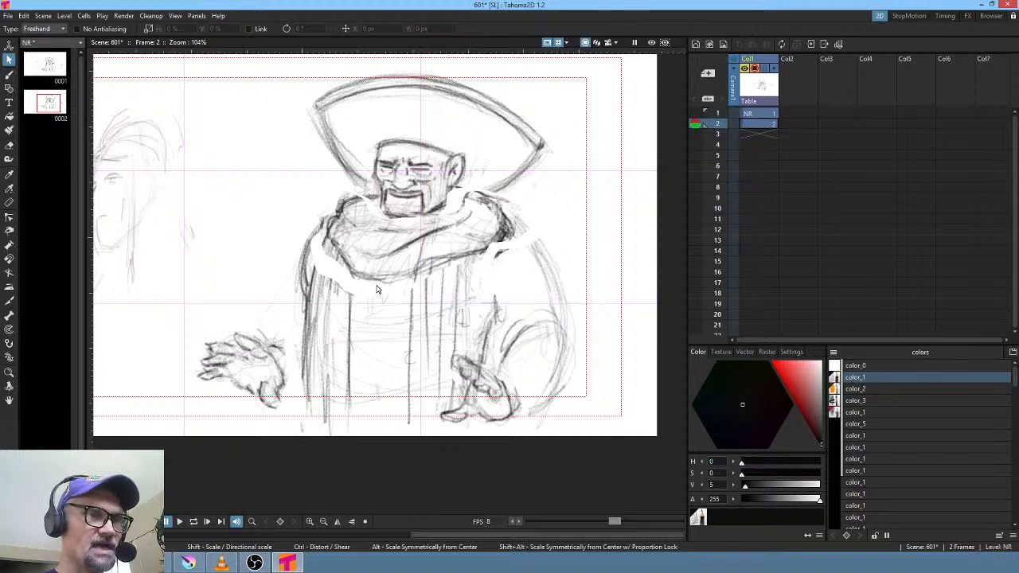
# - Select the outer coat edge and folds beside the man's raised hand, rotate them slightly, shift them right, and compare with frame 1
pyautogui.moveTo(374, 289)
pyautogui.mouseDown()
pyautogui.moveTo(309, 224)
pyautogui.moveTo(290, 299)
pyautogui.moveTo(292, 418)
pyautogui.moveTo(363, 435)
pyautogui.mouseUp()
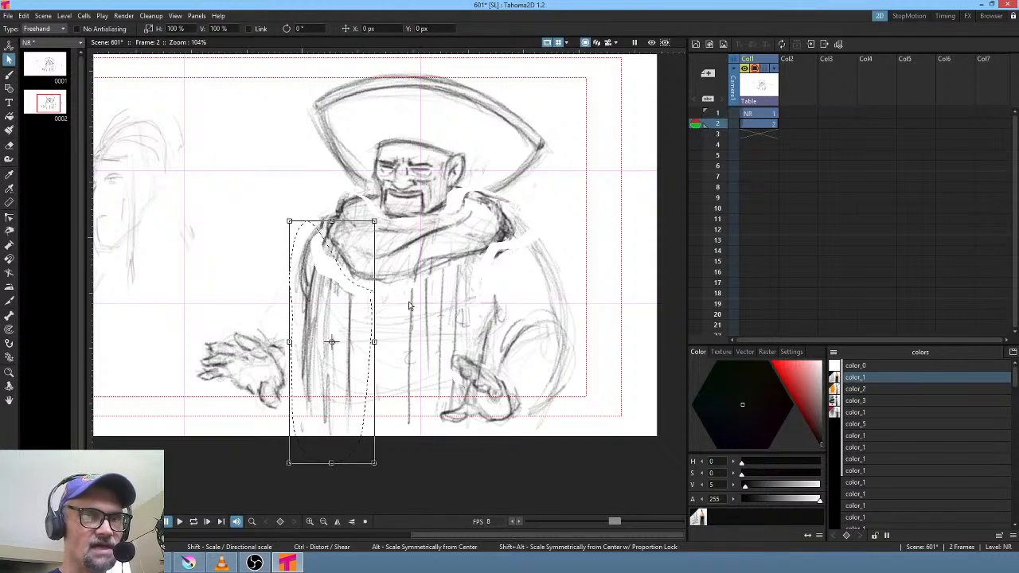
pyautogui.moveTo(379, 215); pyautogui.dragTo(384, 216)
pyautogui.moveTo(346, 284); pyautogui.dragTo(351, 285)
pyautogui.press('Up')
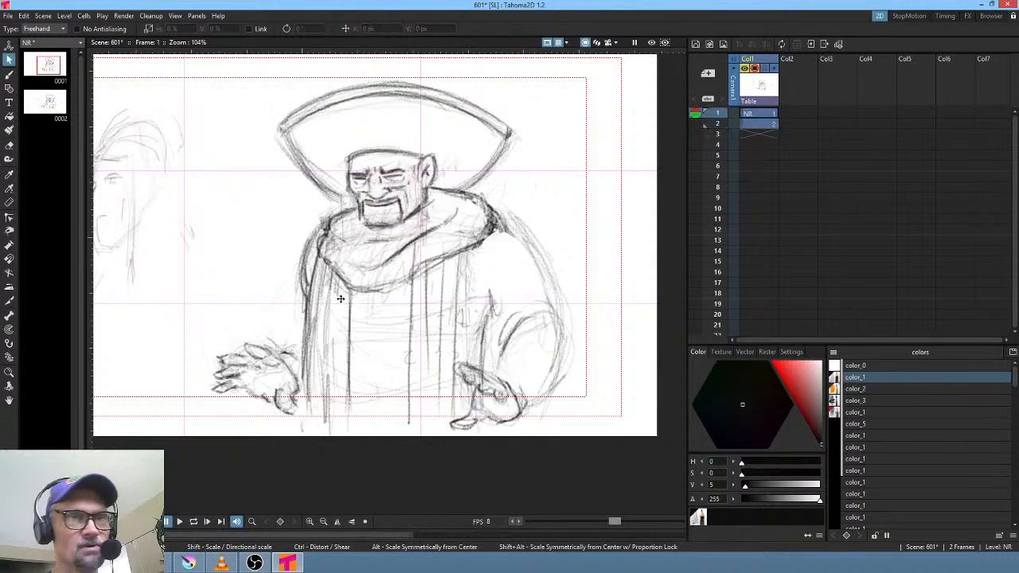
pyautogui.press('Down')
pyautogui.press('Up')
pyautogui.press('Down')
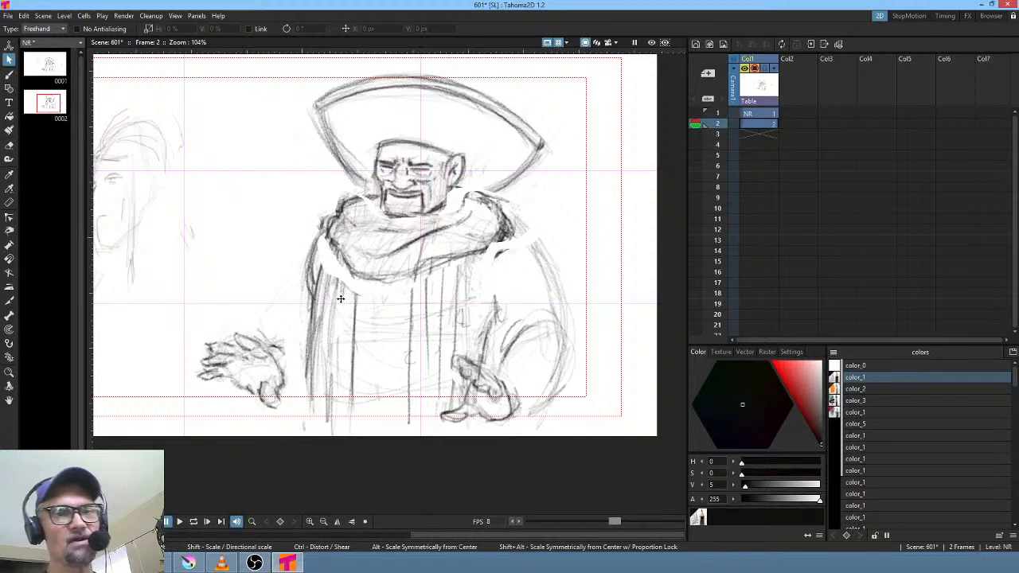
pyautogui.press('Up')
pyautogui.press('Down')
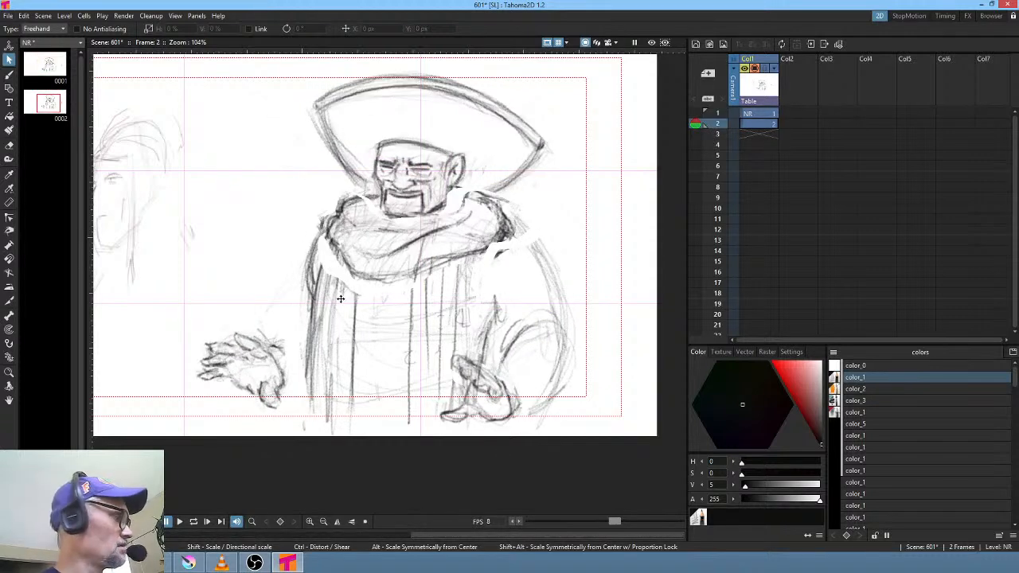
# - Rotate the central coat folds about -4.2° on frame 2, move them about 10 px left and 17 px up, and compare with frame 1
pyautogui.moveTo(478, 261)
pyautogui.mouseDown()
pyautogui.moveTo(451, 271)
pyautogui.moveTo(400, 335)
pyautogui.moveTo(426, 421)
pyautogui.moveTo(478, 300)
pyautogui.moveTo(481, 263)
pyautogui.moveTo(495, 259)
pyautogui.mouseUp()
pyautogui.moveTo(432, 333); pyautogui.dragTo(430, 328)
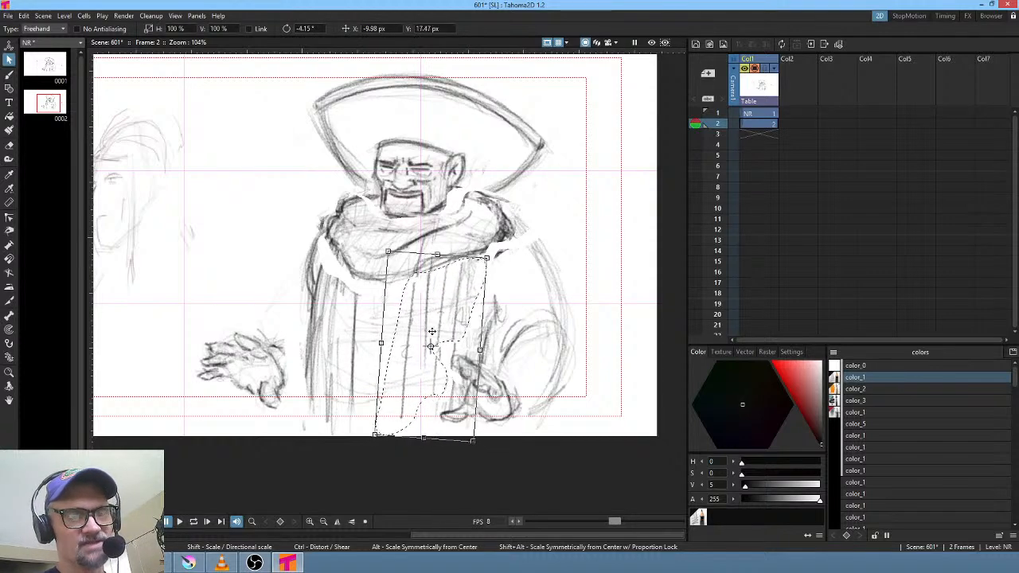
pyautogui.press('Up')
pyautogui.press('Down')
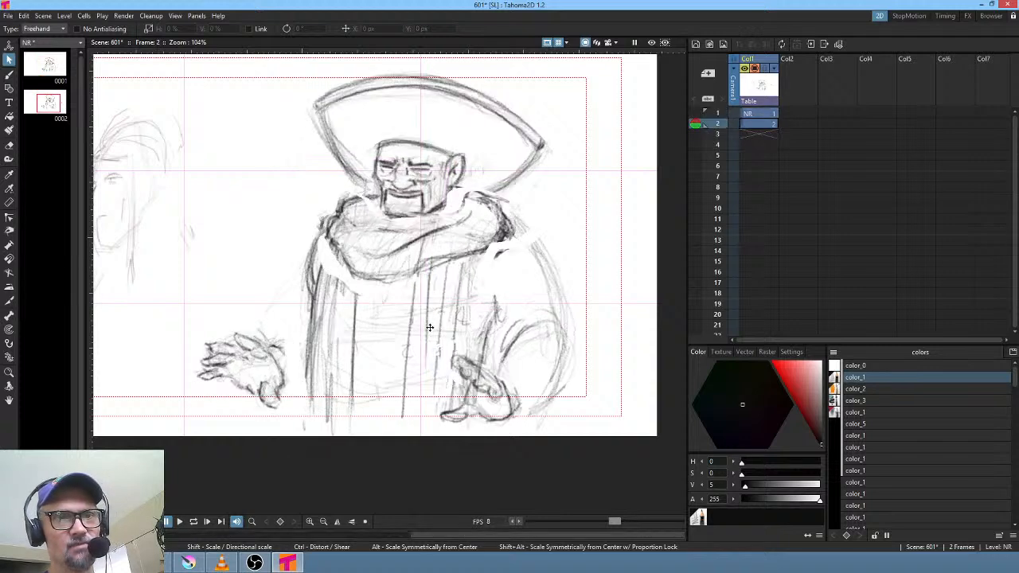
pyautogui.press('Up')
pyautogui.press('Down')
pyautogui.press('Up')
pyautogui.press('Down')
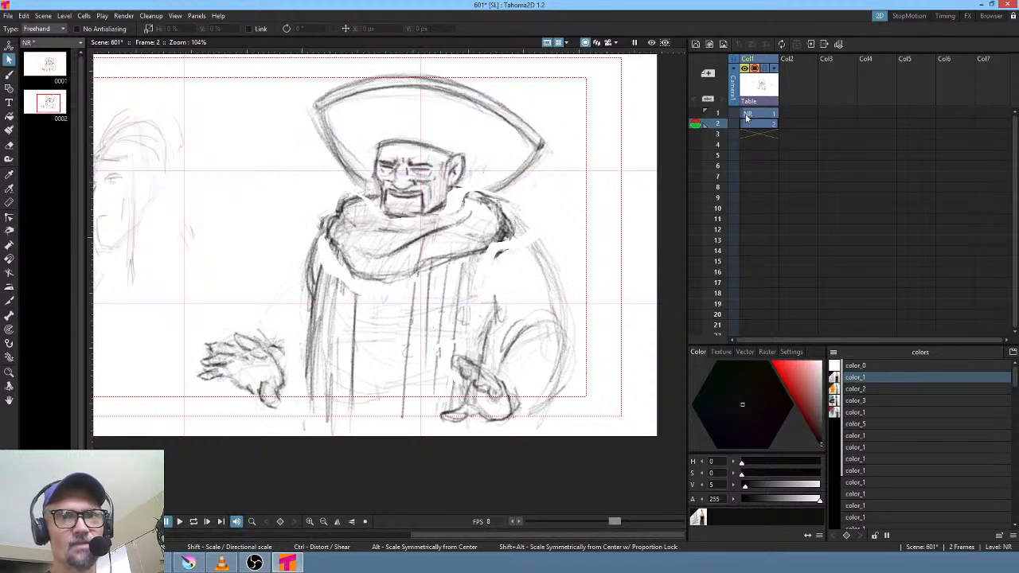
# - Paste copies of the second pose drawing into frames 3 and 4
pyautogui.press('Down')
pyautogui.hotkey('ctrl', 'v')
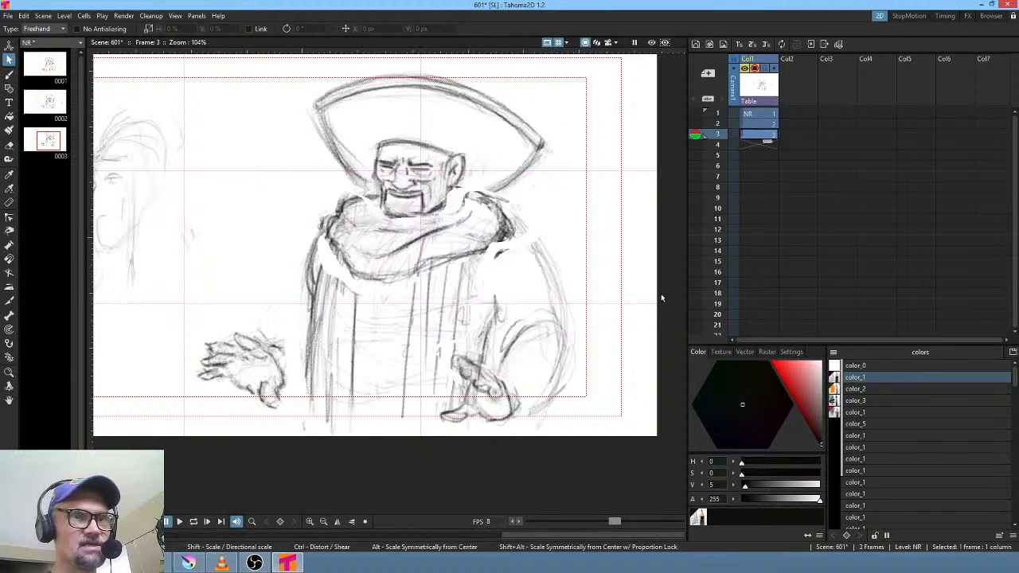
pyautogui.press('Down')
pyautogui.hotkey('ctrl', 'v')
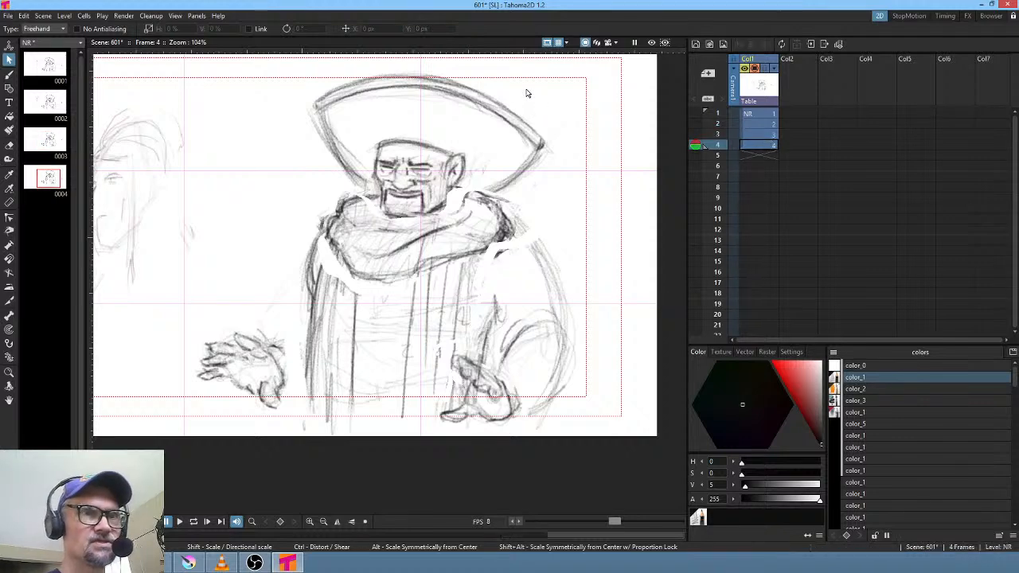
# - Select the head and hat on frame 4, move them about 39 px right and 3 px down, and rotate them about 8.9° around the face
pyautogui.moveTo(540, 98)
pyautogui.mouseDown()
pyautogui.moveTo(282, 132)
pyautogui.moveTo(355, 199)
pyautogui.moveTo(396, 219)
pyautogui.moveTo(519, 193)
pyautogui.moveTo(559, 131)
pyautogui.mouseUp()
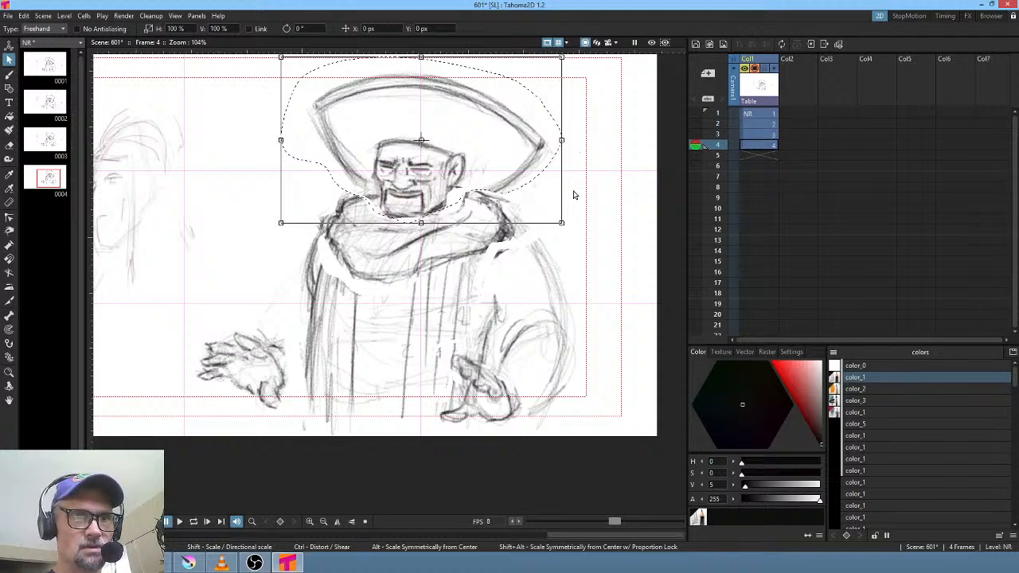
pyautogui.moveTo(577, 164); pyautogui.dragTo(559, 205)
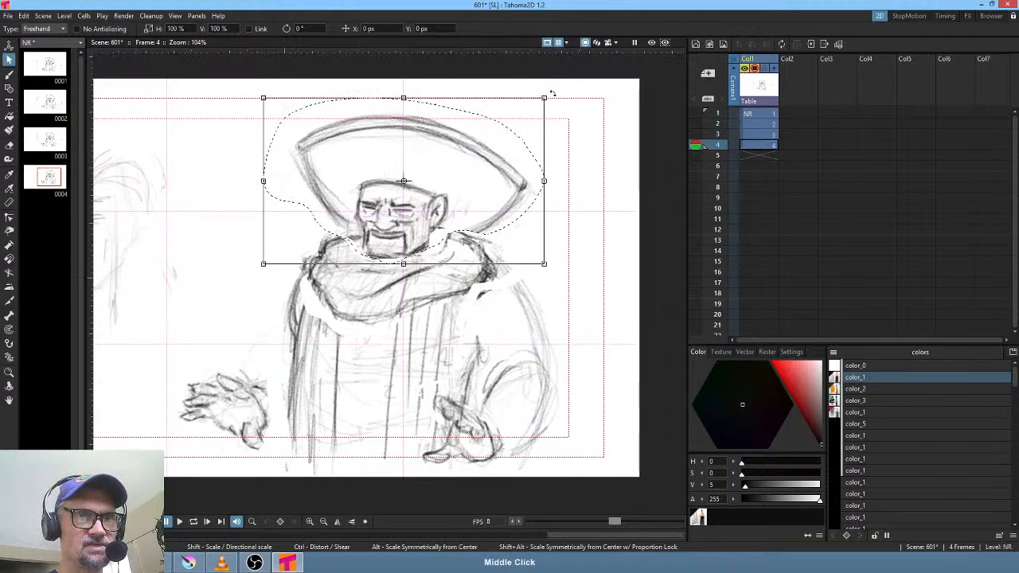
pyautogui.moveTo(550, 94); pyautogui.dragTo(557, 99)
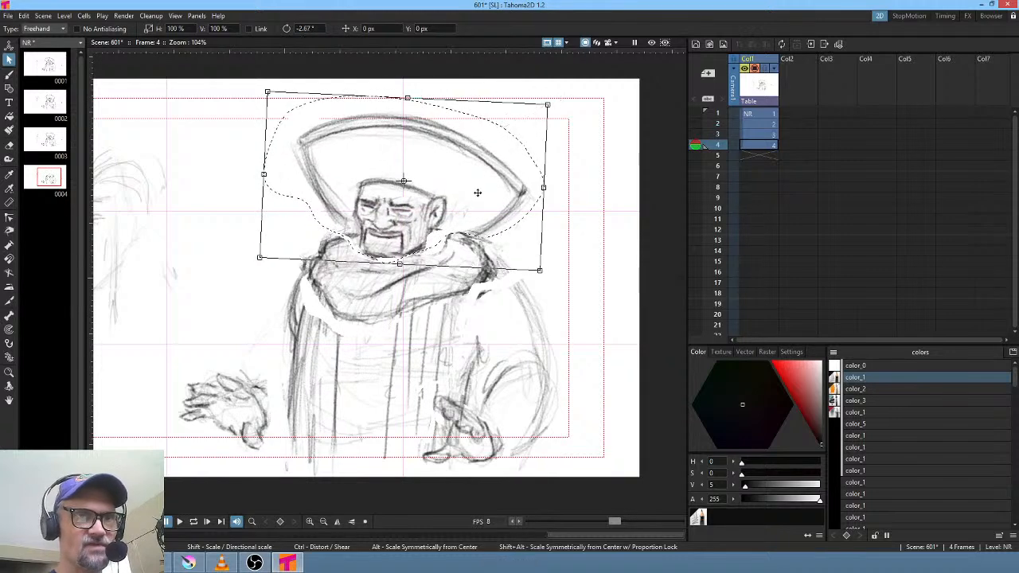
pyautogui.moveTo(478, 193); pyautogui.dragTo(493, 193)
pyautogui.moveTo(566, 102); pyautogui.dragTo(568, 106)
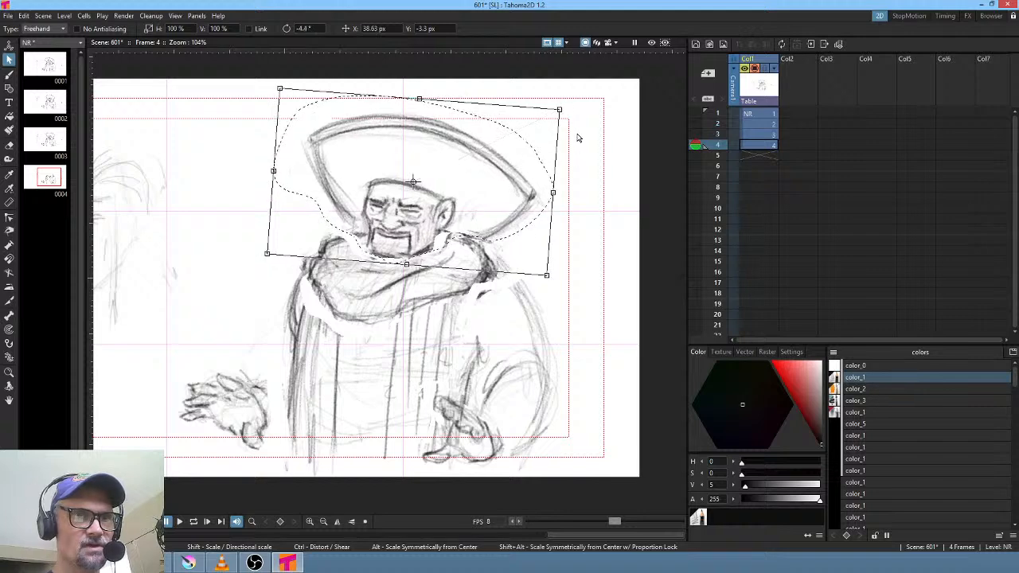
pyautogui.moveTo(413, 182); pyautogui.dragTo(405, 214)
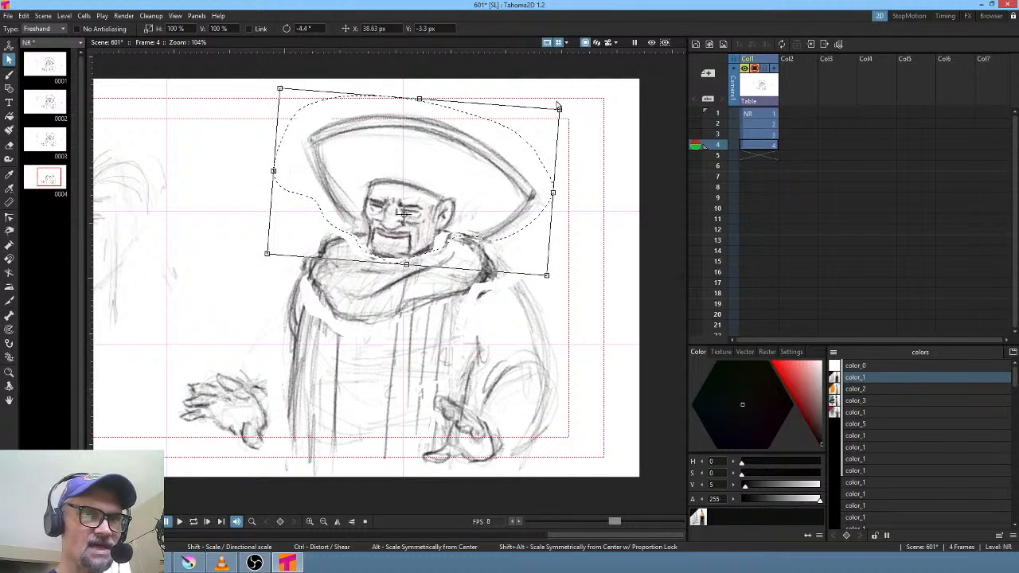
pyautogui.moveTo(569, 104); pyautogui.dragTo(534, 74)
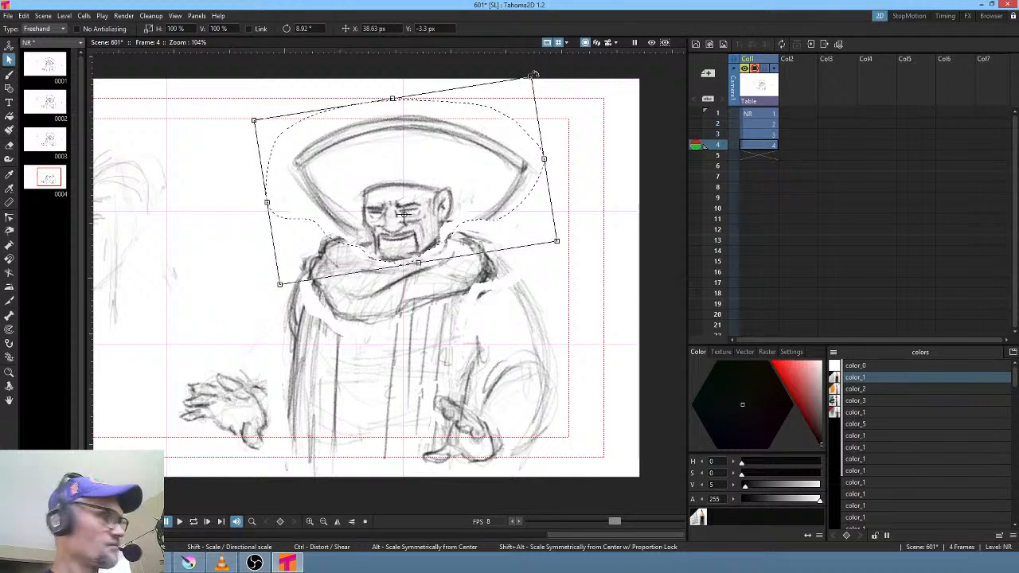
# - Flip back and forth through frames 1 to 4 to check how the head movement reads
pyautogui.press(',')
pyautogui.press(',')
pyautogui.press(',')
pyautogui.press('.')
pyautogui.press('.')
pyautogui.press('.')
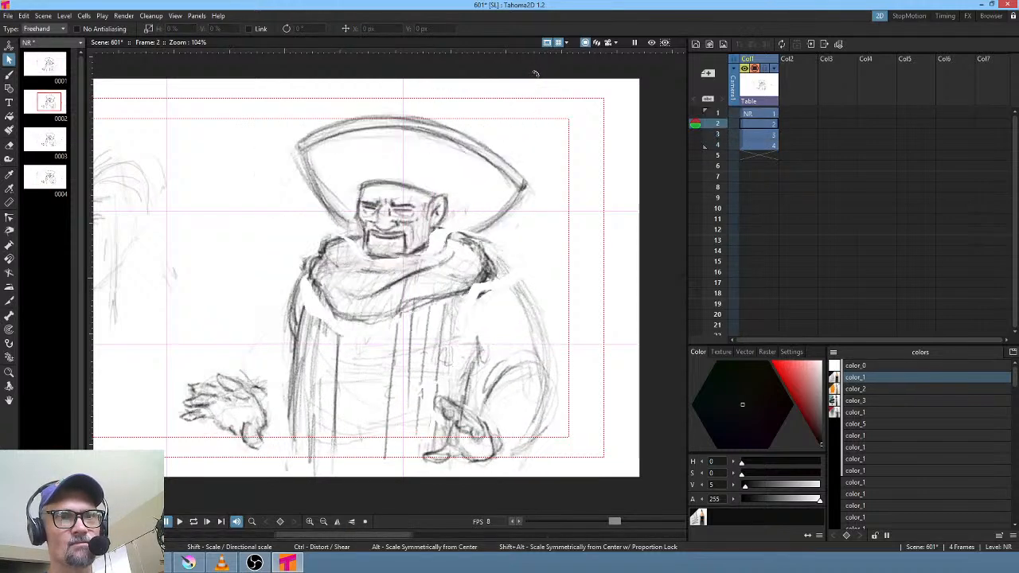
pyautogui.press(',')
pyautogui.press('.')
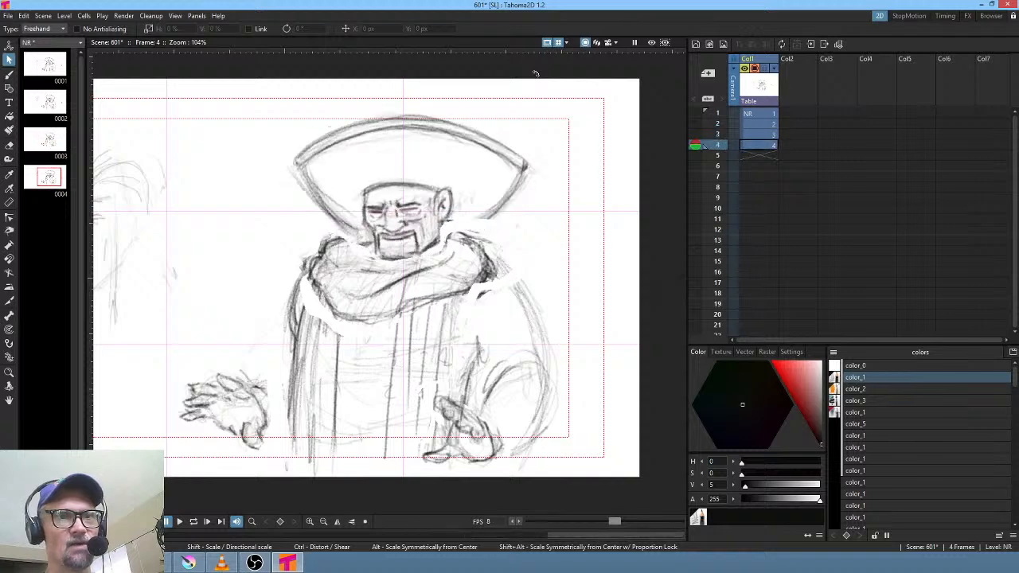
pyautogui.press(',')
pyautogui.press(',')
pyautogui.press(',')
pyautogui.press('.')
pyautogui.press('.')
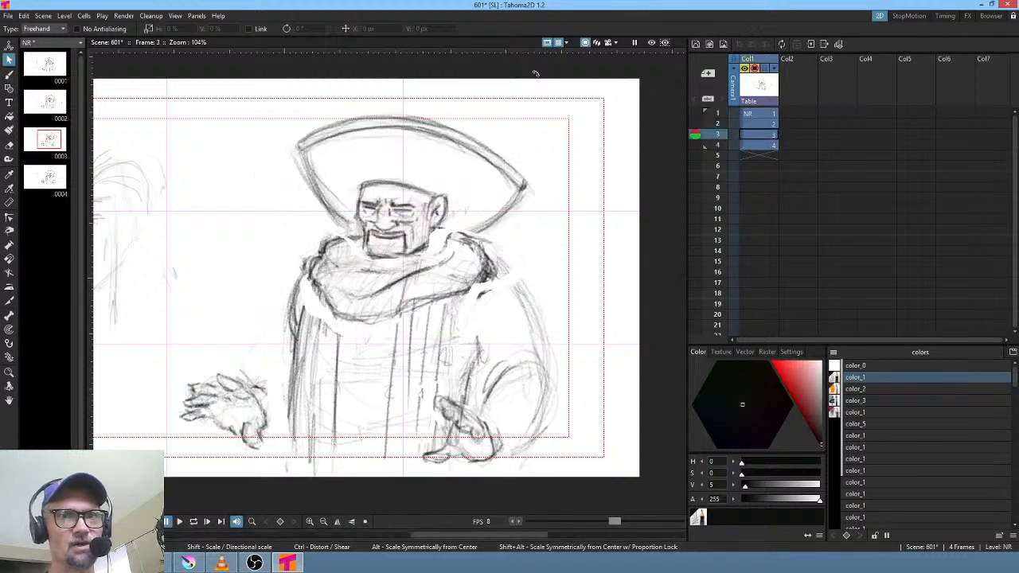
# - Remove drawing 3 from frame 3 so the new pose moves up, and delete that drawing from the level
pyautogui.click(760, 133)
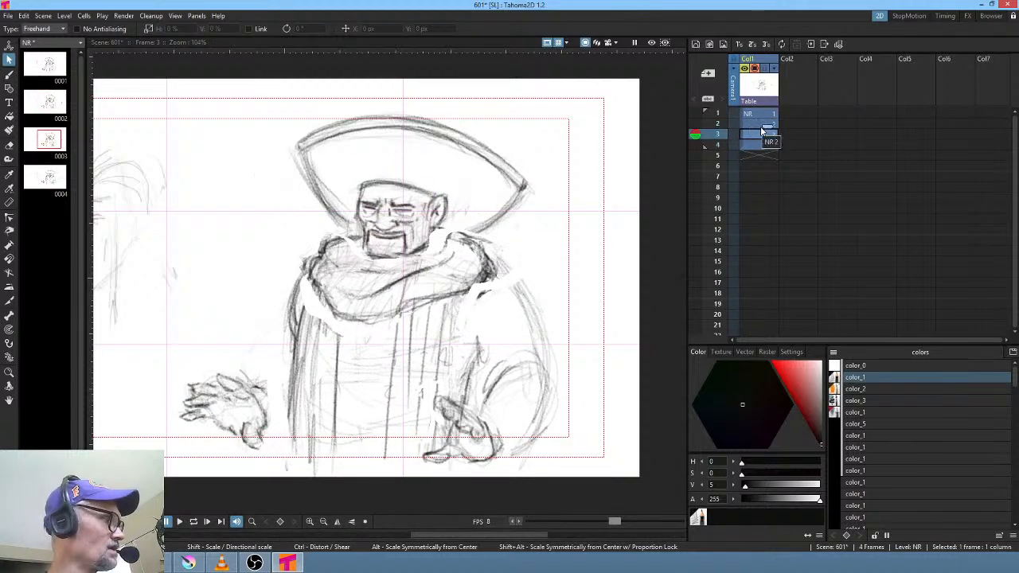
pyautogui.hotkey('ctrl', 'x')
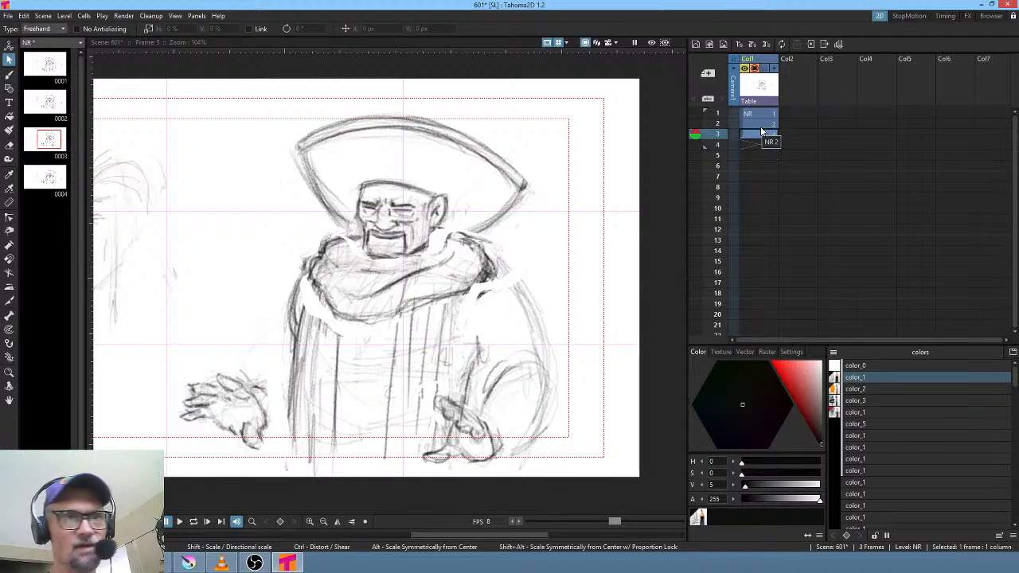
pyautogui.click(49, 142)
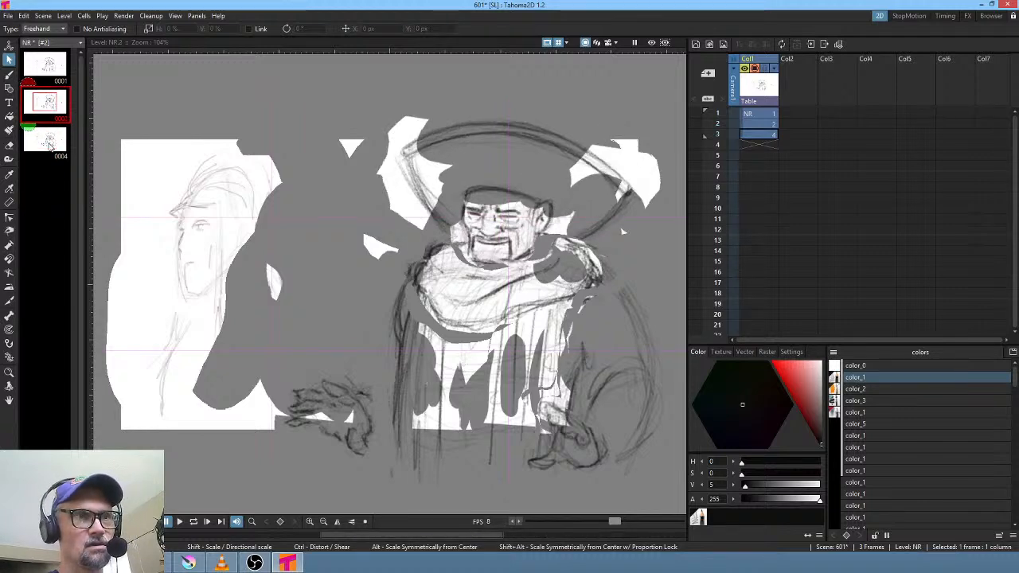
# - Select the collar, shoulders and upper chest on frame 3 and move them about 29 px right and 4 px up
pyautogui.click(765, 133)
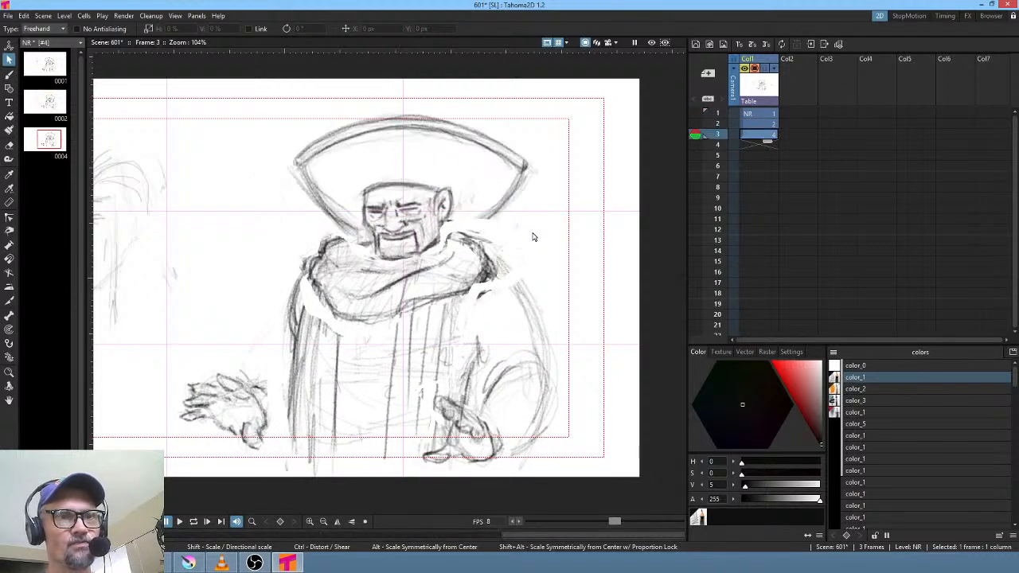
pyautogui.moveTo(536, 249)
pyautogui.mouseDown()
pyautogui.moveTo(466, 225)
pyautogui.moveTo(408, 261)
pyautogui.moveTo(358, 263)
pyautogui.moveTo(339, 239)
pyautogui.moveTo(278, 267)
pyautogui.moveTo(274, 329)
pyautogui.moveTo(364, 371)
pyautogui.moveTo(500, 356)
pyautogui.moveTo(546, 253)
pyautogui.mouseUp()
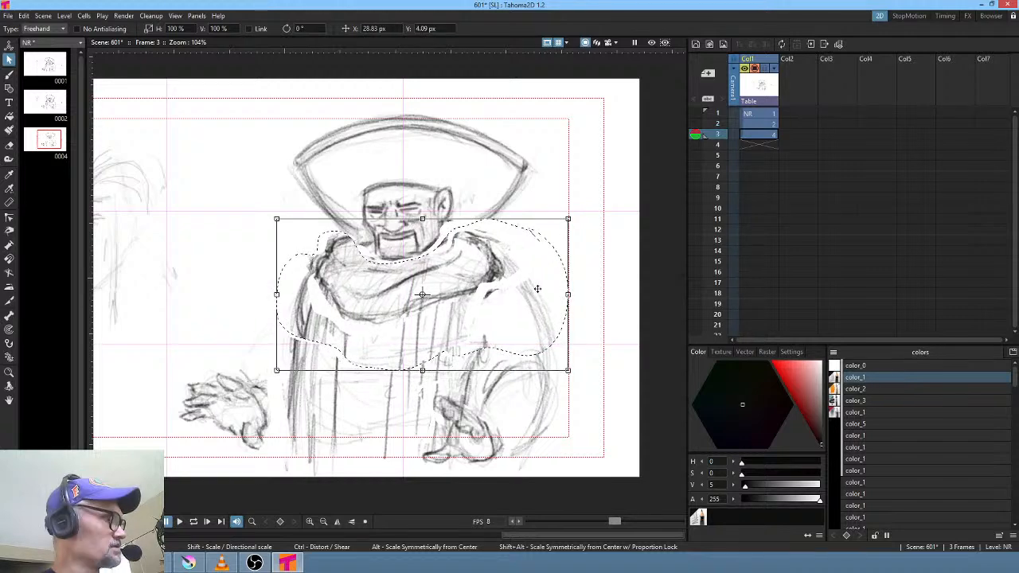
pyautogui.press('Escape')
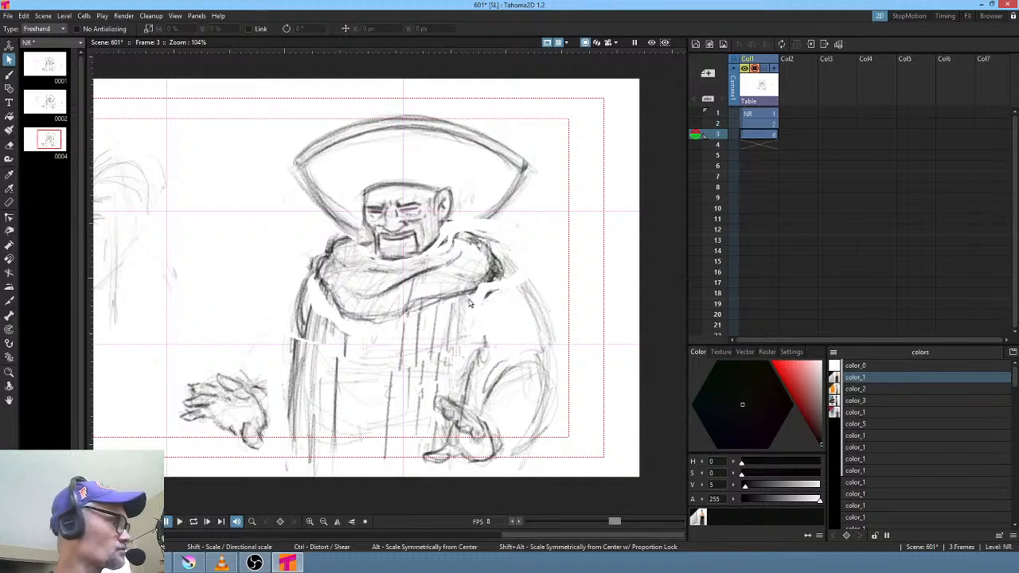
# - Erase the coat folds and the broken left shoulder lines from the body on frame 3
pyautogui.press('a')
pyautogui.moveTo(491, 297)
pyautogui.mouseDown()
pyautogui.moveTo(436, 308)
pyautogui.moveTo(375, 365)
pyautogui.moveTo(370, 461)
pyautogui.moveTo(454, 355)
pyautogui.mouseUp()
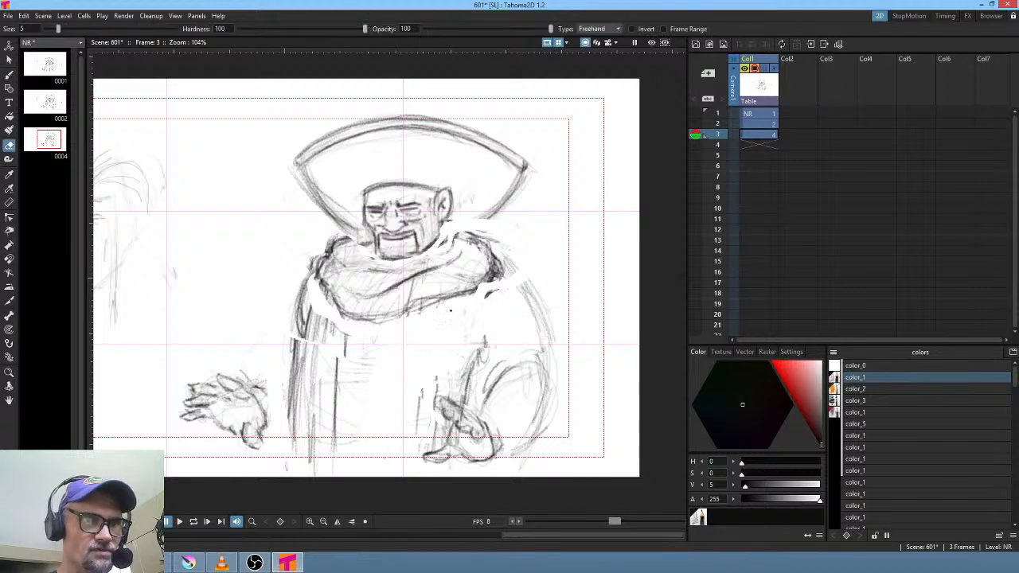
pyautogui.moveTo(354, 328)
pyautogui.mouseDown()
pyautogui.moveTo(301, 398)
pyautogui.moveTo(370, 302)
pyautogui.mouseUp()
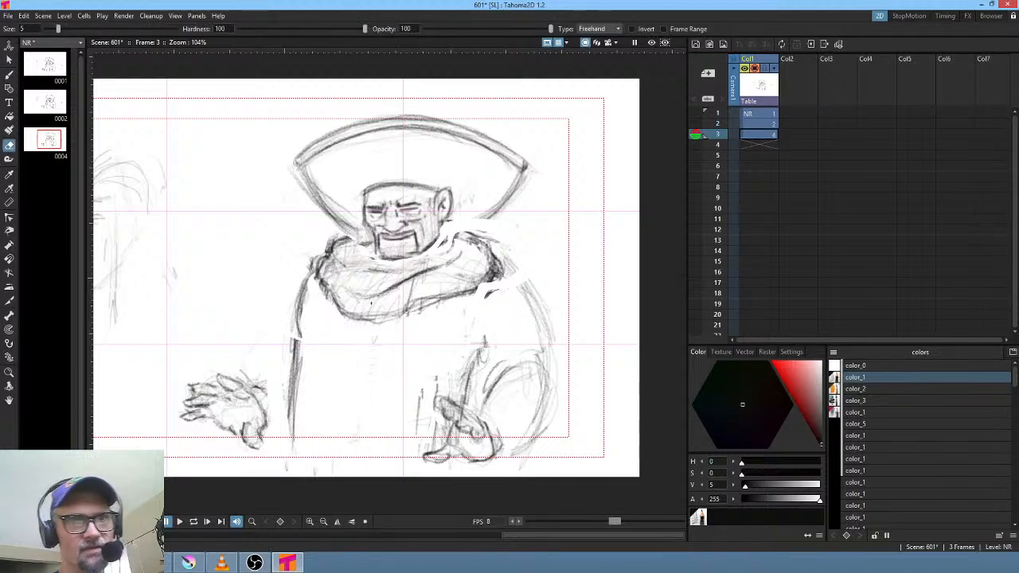
pyautogui.moveTo(494, 279); pyautogui.dragTo(522, 301)
pyautogui.moveTo(538, 264)
pyautogui.mouseDown()
pyautogui.moveTo(503, 249)
pyautogui.moveTo(522, 278)
pyautogui.mouseUp()
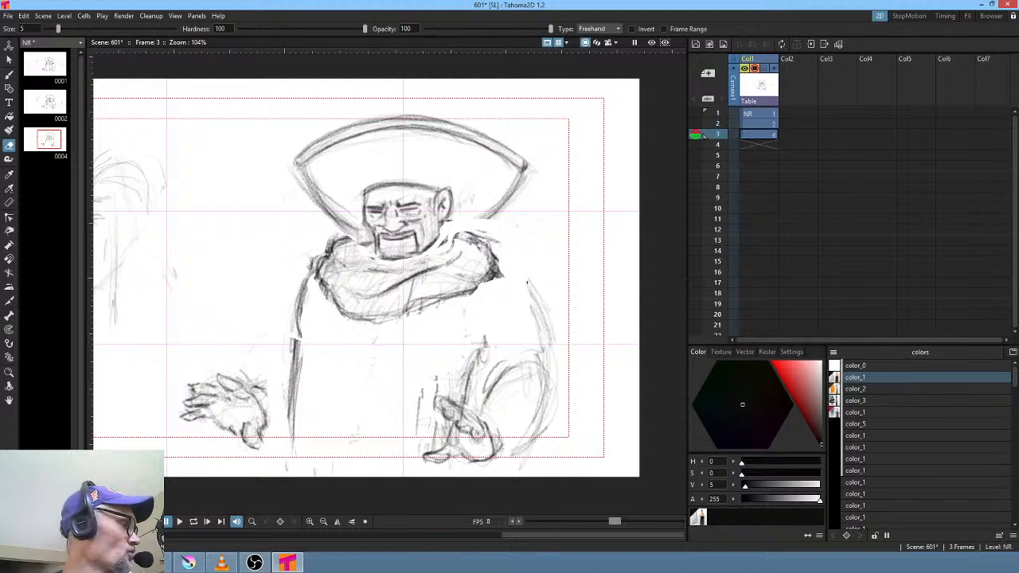
# - Select the man's right hand on frame 3, rotate it about -12.7°, and move it about 84 px left and 278 px up
pyautogui.press('s')
pyautogui.moveTo(229, 352)
pyautogui.mouseDown()
pyautogui.moveTo(250, 481)
pyautogui.moveTo(280, 409)
pyautogui.moveTo(162, 401)
pyautogui.moveTo(278, 447)
pyautogui.moveTo(302, 347)
pyautogui.mouseUp()
pyautogui.click(283, 334)
pyautogui.moveTo(256, 405); pyautogui.dragTo(237, 335)
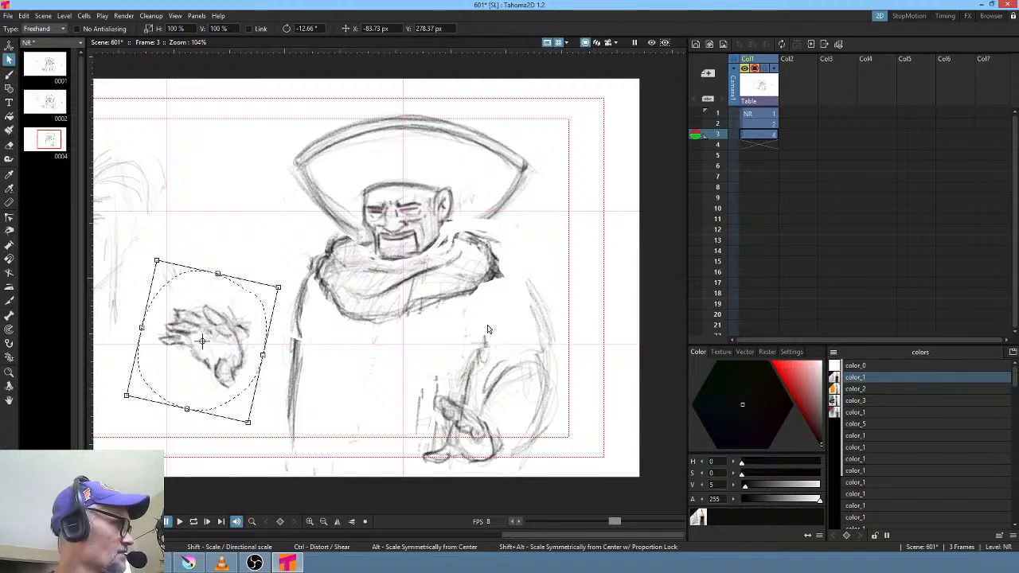
# - Erase the bent left arm and hand from frame 3, and rough in a circular guide on the chest with loose arm lines beside it
pyautogui.press('a')
pyautogui.moveTo(502, 318)
pyautogui.mouseDown()
pyautogui.moveTo(381, 475)
pyautogui.moveTo(551, 502)
pyautogui.moveTo(503, 318)
pyautogui.mouseUp()
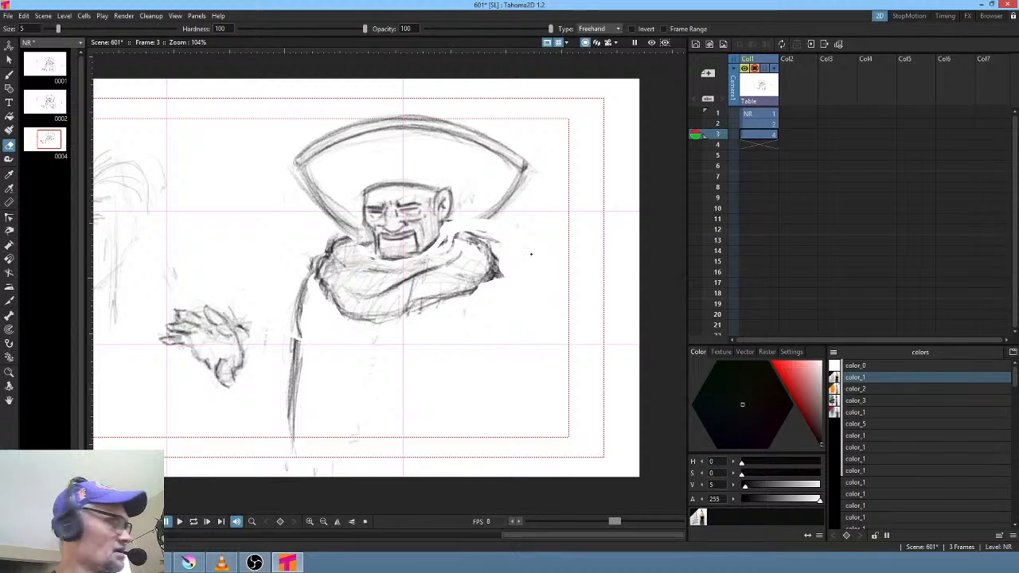
pyautogui.press('b')
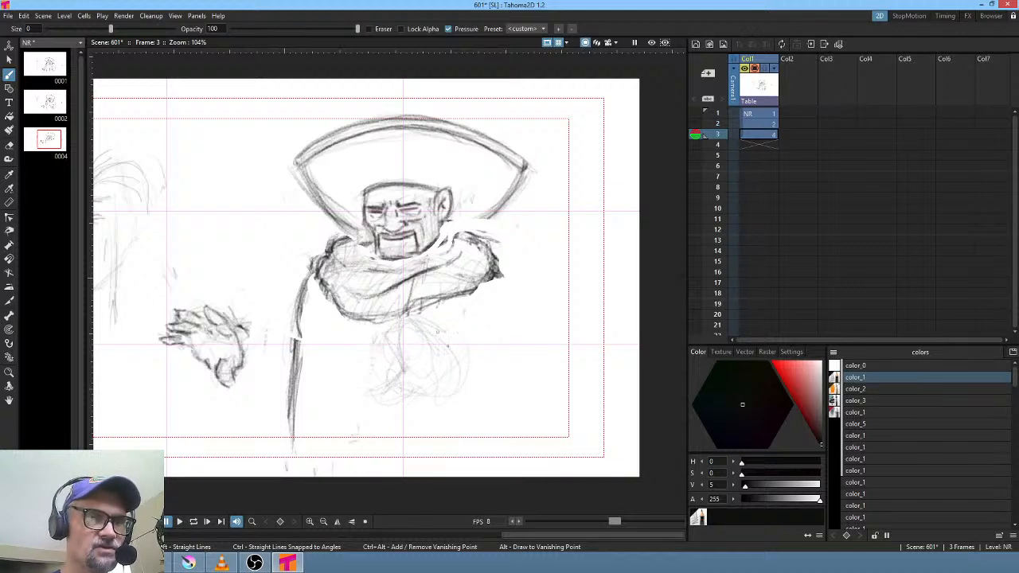
pyautogui.press('Up')
pyautogui.press('Down')
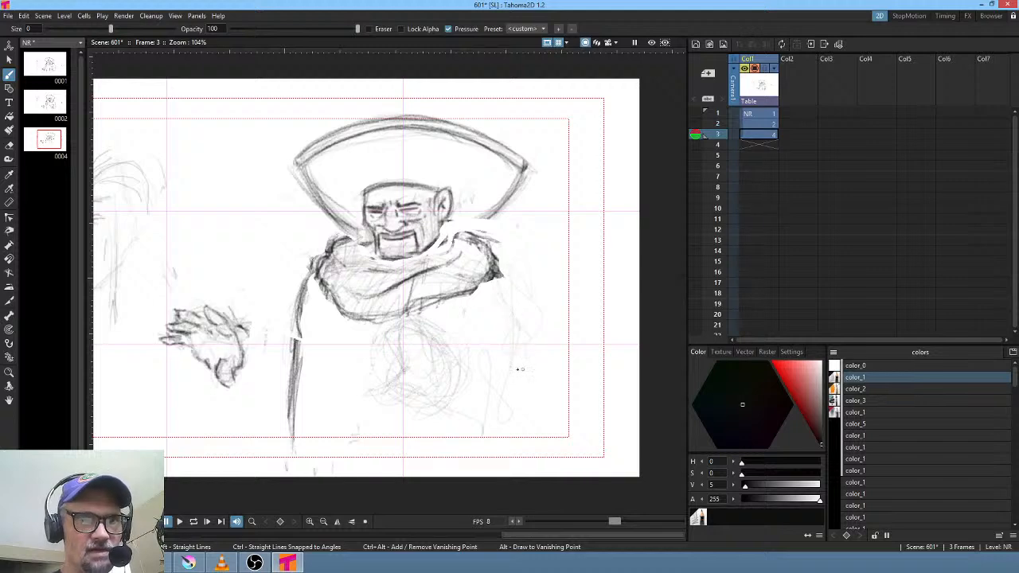
pyautogui.press('Up')
pyautogui.press('Down')
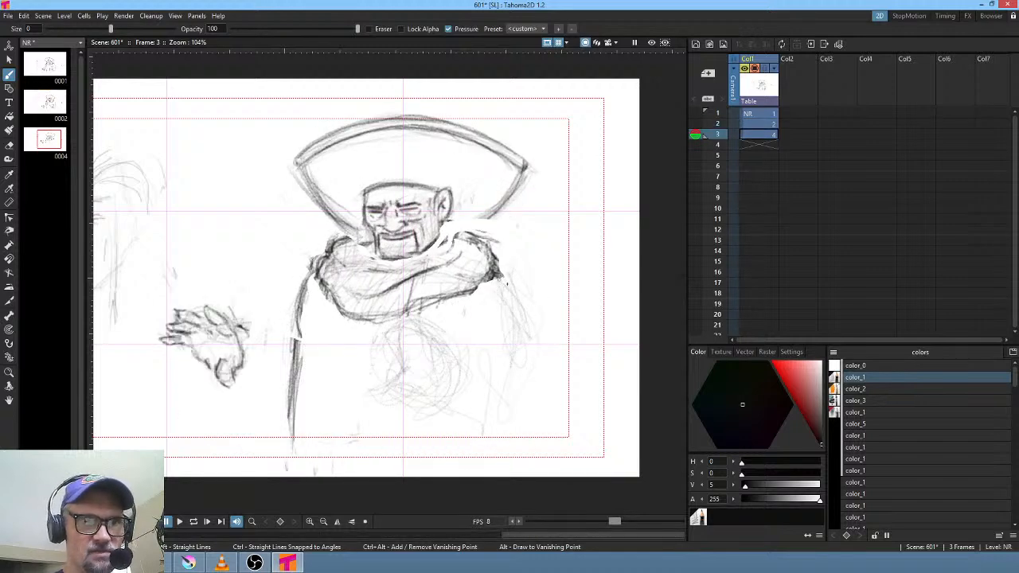
# - Sketch the outer contour of the left sleeve on frame 3 from the shoulder down toward the elbow, comparing it with frame 2
pyautogui.press('Up')
pyautogui.press('Down')
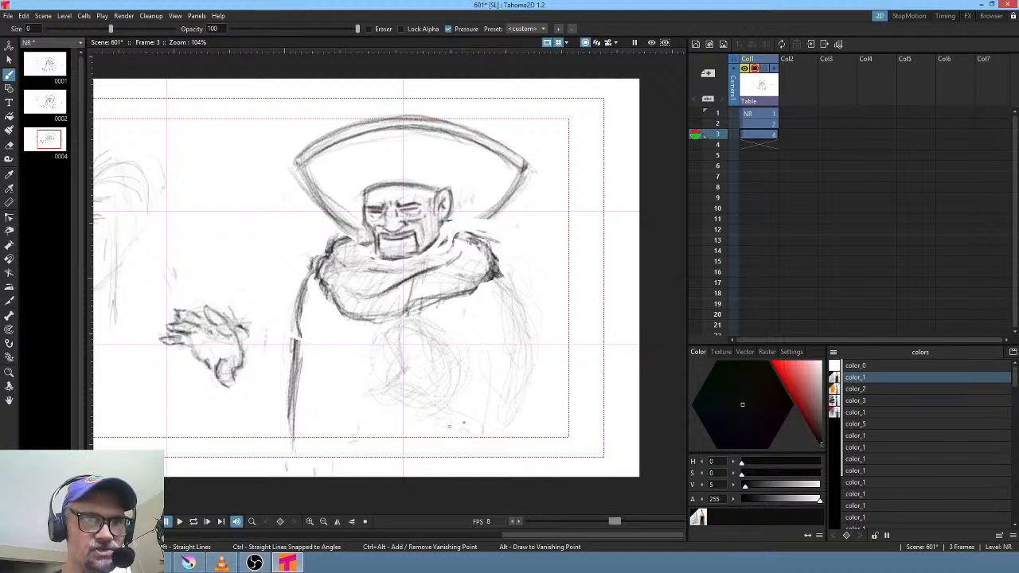
pyautogui.press('Up')
pyautogui.press('Down')
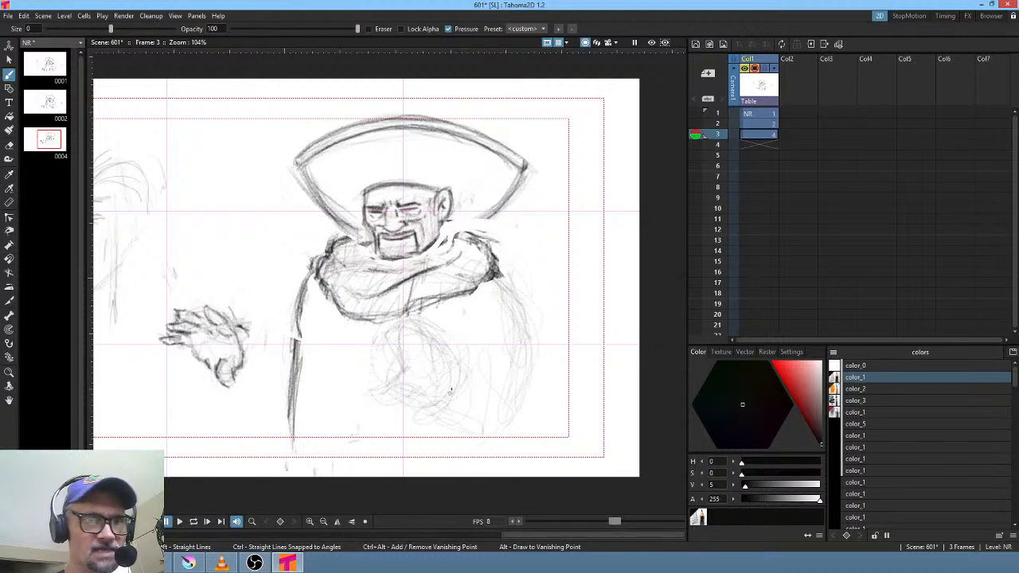
pyautogui.press('Up')
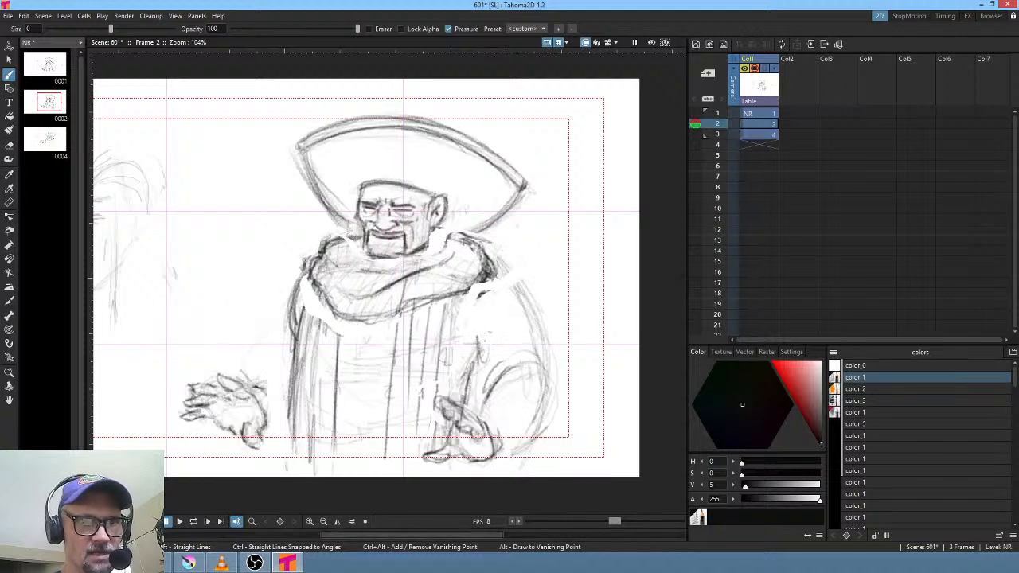
pyautogui.press('Down')
pyautogui.press('Up')
pyautogui.press('Down')
# - Round off the left elbow on frame 3 and darken the lower curve of the chest circle, checking against the previous pose
pyautogui.moveTo(508, 441)
pyautogui.mouseDown()
pyautogui.moveTo(532, 423)
pyautogui.moveTo(515, 449)
pyautogui.moveTo(517, 312)
pyautogui.moveTo(534, 342)
pyautogui.moveTo(507, 286)
pyautogui.moveTo(530, 374)
pyautogui.moveTo(501, 441)
pyautogui.mouseUp()
pyautogui.press('Up')
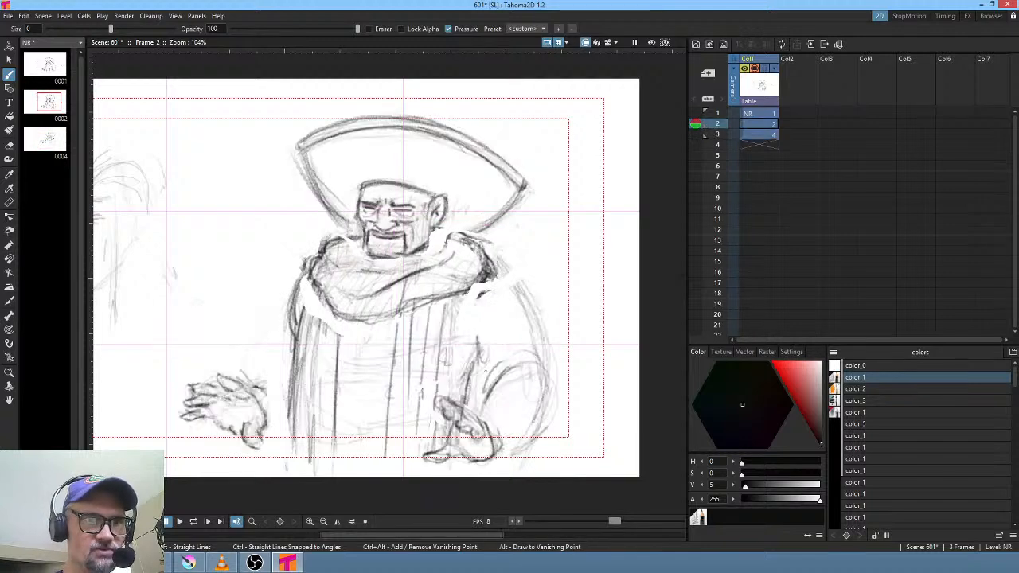
pyautogui.press('Down')
pyautogui.moveTo(461, 383)
pyautogui.mouseDown()
pyautogui.moveTo(434, 406)
pyautogui.moveTo(460, 382)
pyautogui.mouseUp()
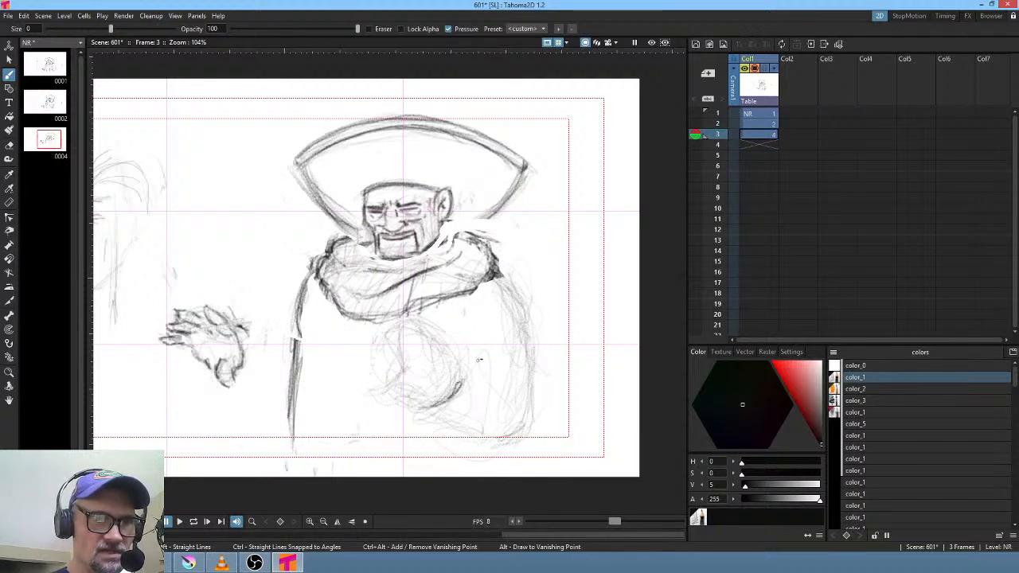
pyautogui.press('Up')
pyautogui.press('Down')
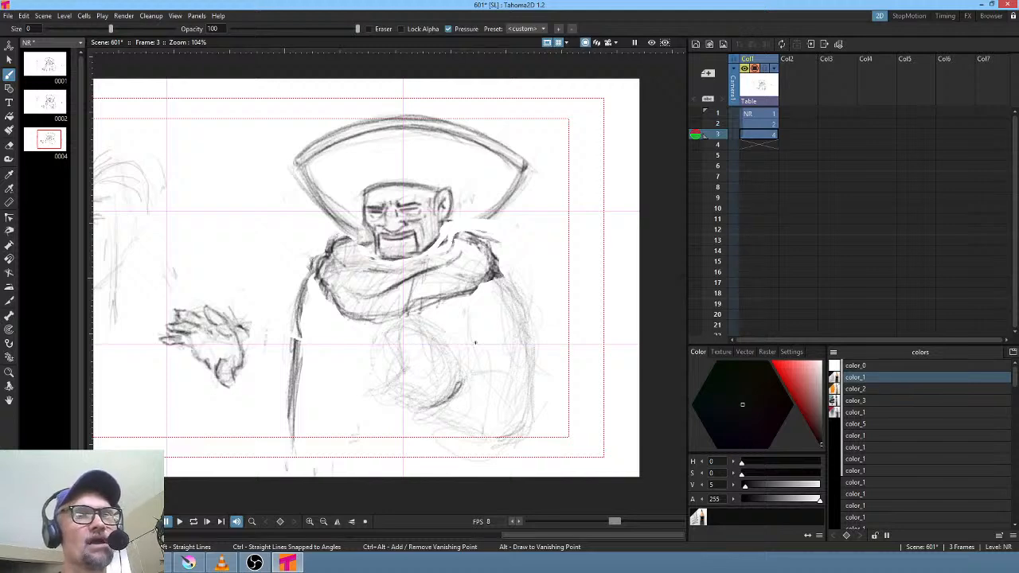
# - Turn on the Field Guide overlay in addition to the Rule of Thirds
pyautogui.click(566, 42)
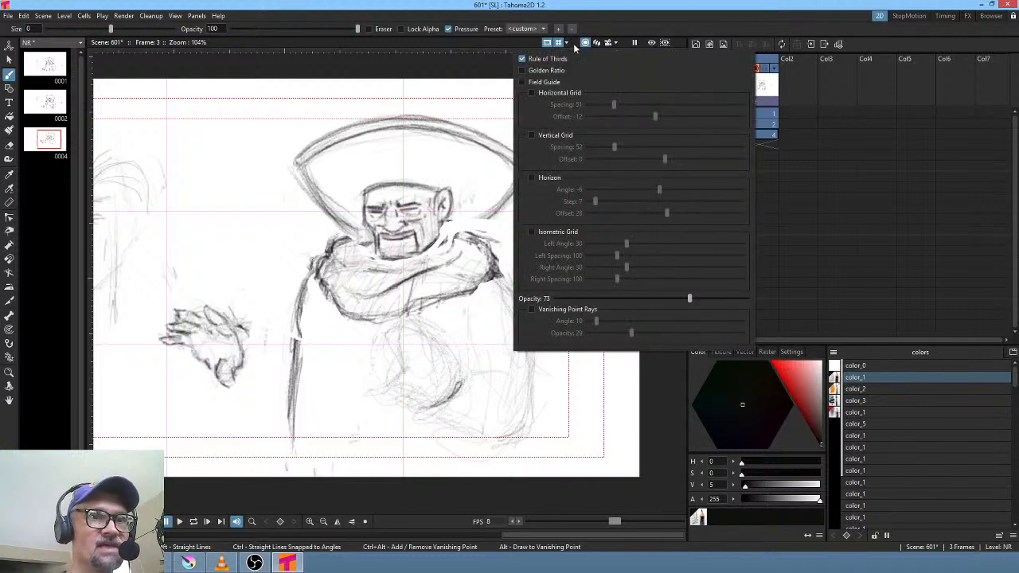
pyautogui.click(544, 82)
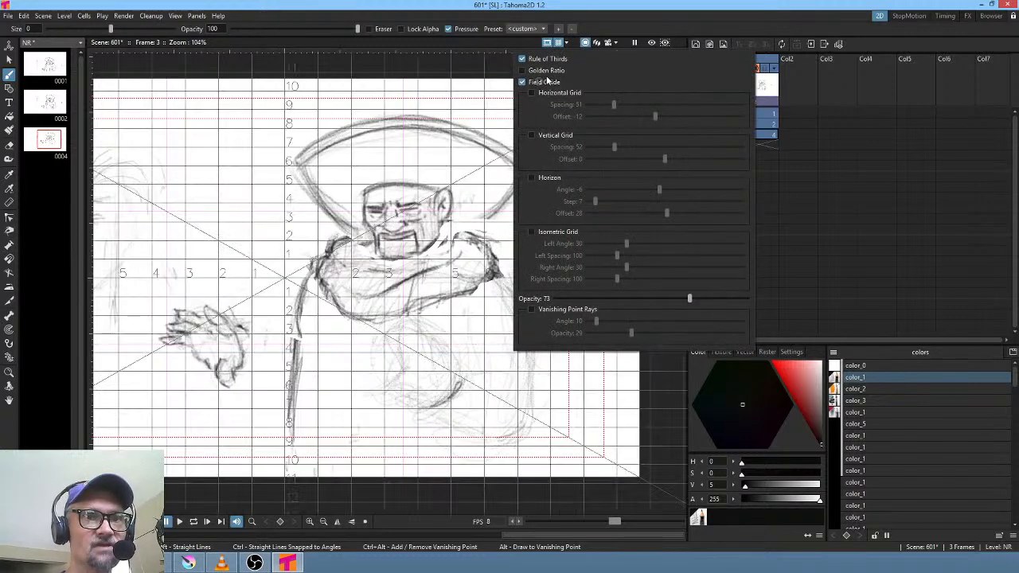
pyautogui.click(430, 311)
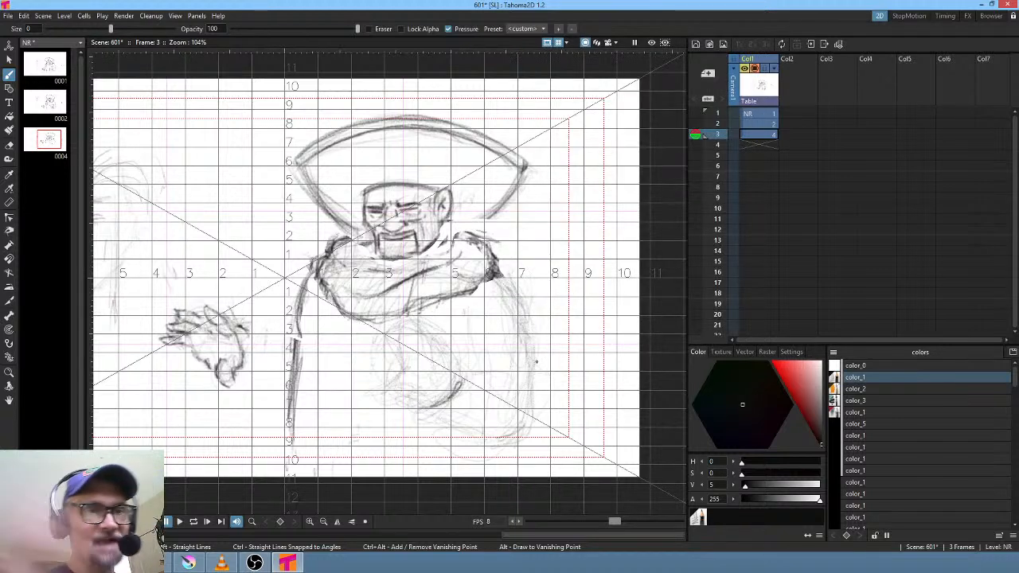
# - Sketch a boxy cartoon head with small eyes, a round open mouth and two ears beside the hat on frame 3
pyautogui.moveTo(507, 317); pyautogui.dragTo(560, 312)
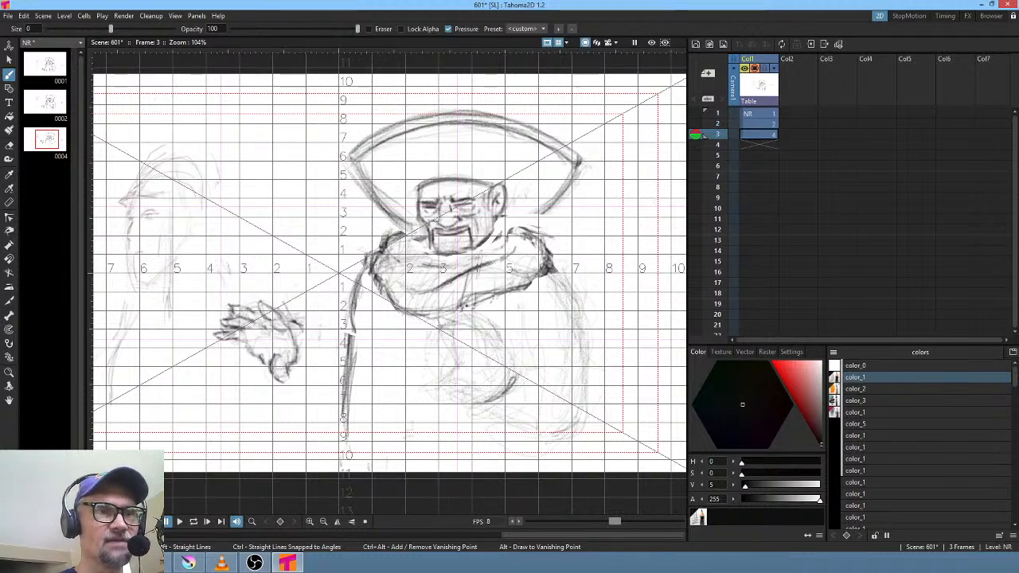
pyautogui.moveTo(630, 151)
pyautogui.mouseDown()
pyautogui.moveTo(472, 232)
pyautogui.moveTo(441, 309)
pyautogui.moveTo(506, 314)
pyautogui.moveTo(506, 215)
pyautogui.moveTo(445, 218)
pyautogui.moveTo(495, 212)
pyautogui.moveTo(454, 213)
pyautogui.moveTo(440, 247)
pyautogui.mouseUp()
pyautogui.moveTo(511, 213); pyautogui.dragTo(513, 243)
pyautogui.moveTo(448, 236)
pyautogui.mouseDown()
pyautogui.moveTo(511, 234)
pyautogui.moveTo(492, 239)
pyautogui.mouseUp()
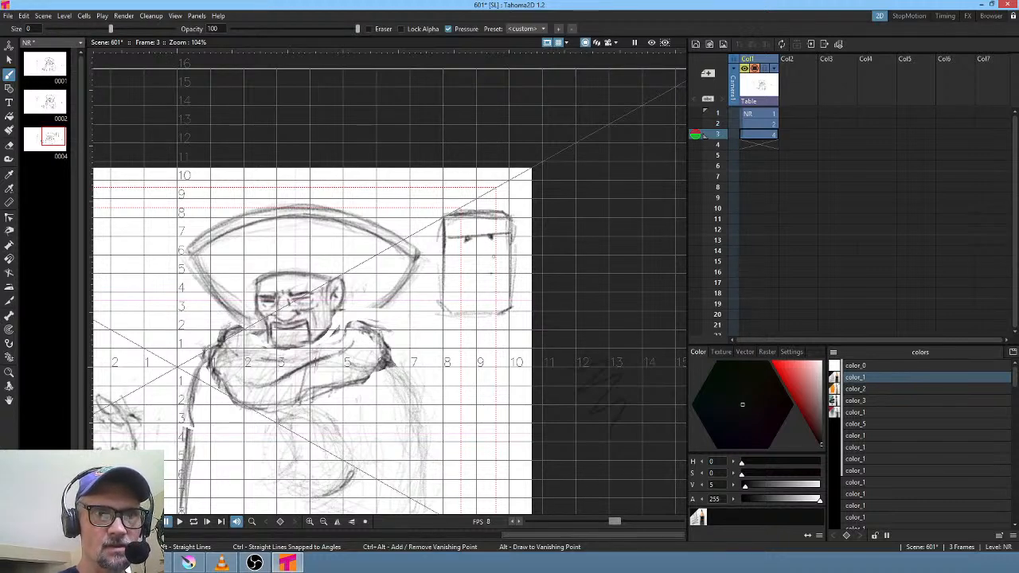
pyautogui.moveTo(479, 275)
pyautogui.mouseDown()
pyautogui.moveTo(492, 298)
pyautogui.moveTo(479, 277)
pyautogui.mouseUp()
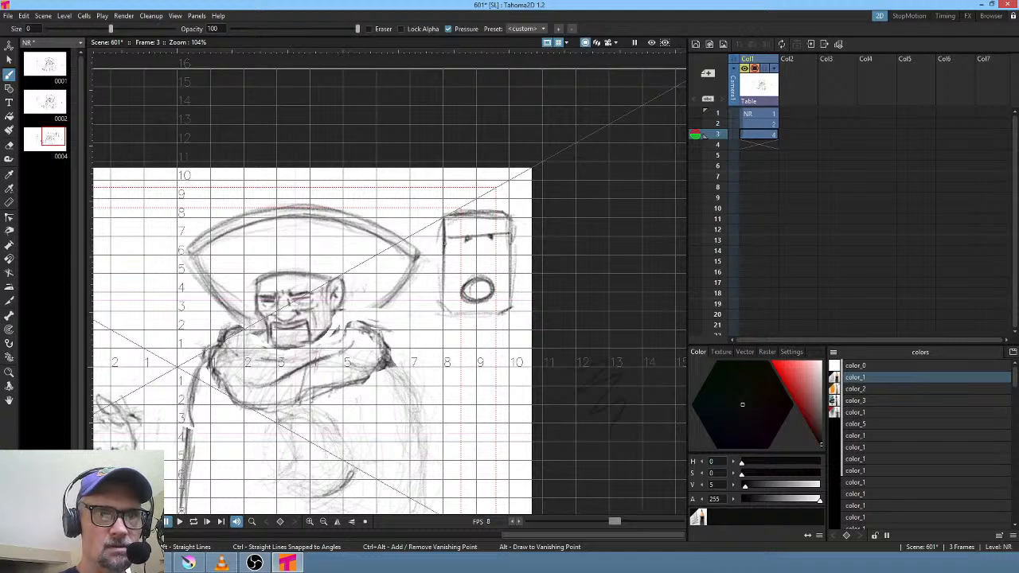
pyautogui.moveTo(444, 243); pyautogui.dragTo(443, 302)
pyautogui.moveTo(443, 302)
pyautogui.mouseDown()
pyautogui.moveTo(511, 297)
pyautogui.moveTo(512, 231)
pyautogui.mouseUp()
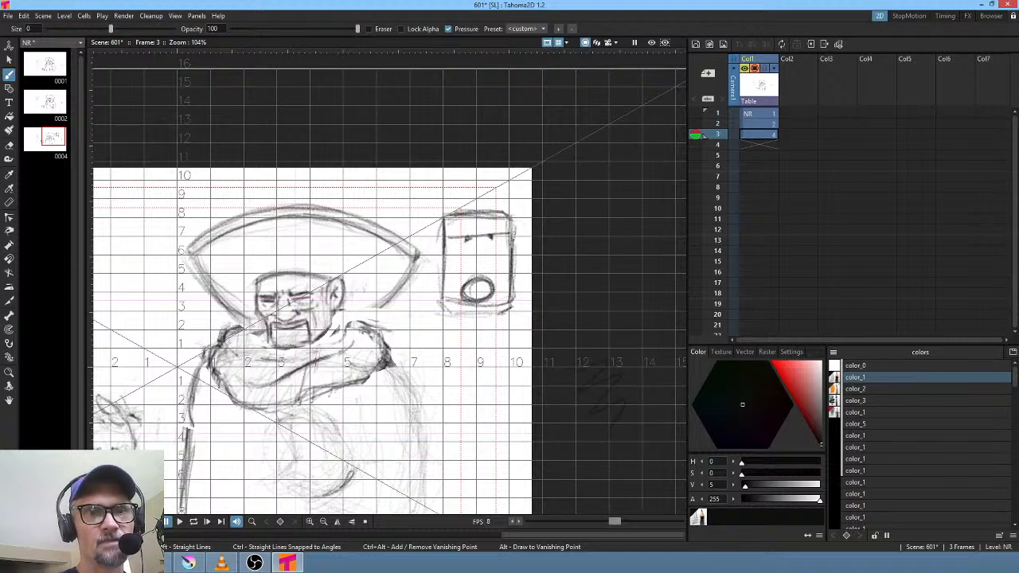
pyautogui.moveTo(440, 249)
pyautogui.mouseDown()
pyautogui.moveTo(426, 269)
pyautogui.moveTo(440, 279)
pyautogui.mouseUp()
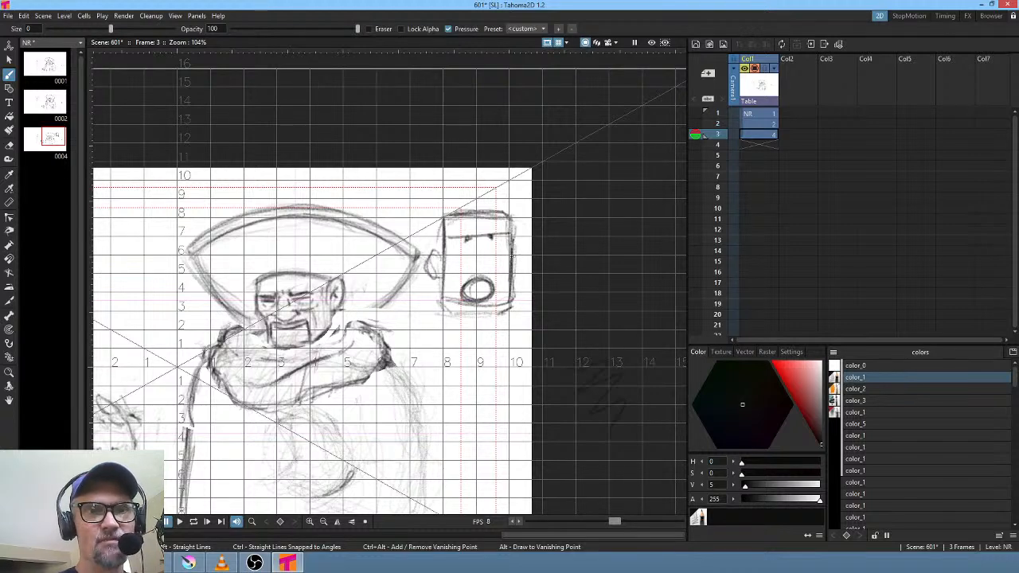
pyautogui.moveTo(509, 246)
pyautogui.mouseDown()
pyautogui.moveTo(524, 255)
pyautogui.moveTo(515, 271)
pyautogui.moveTo(514, 254)
pyautogui.moveTo(523, 277)
pyautogui.moveTo(510, 271)
pyautogui.mouseUp()
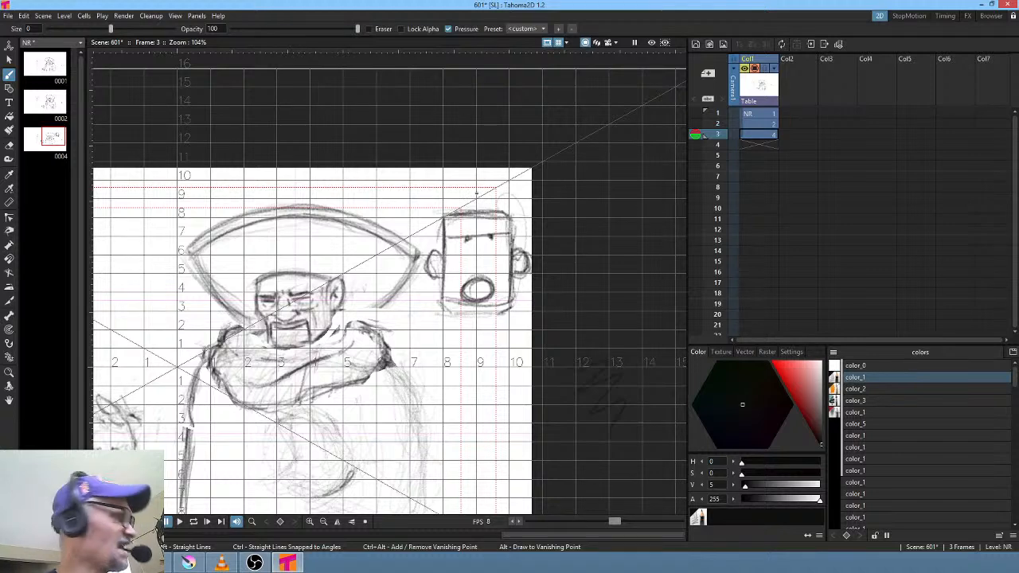
# - Erase the boxy cartoon head beside the hat and return to the Brush tool
pyautogui.press('a')
pyautogui.moveTo(555, 211)
pyautogui.mouseDown()
pyautogui.moveTo(450, 184)
pyautogui.moveTo(422, 309)
pyautogui.moveTo(556, 160)
pyautogui.mouseUp()
pyautogui.press('b')
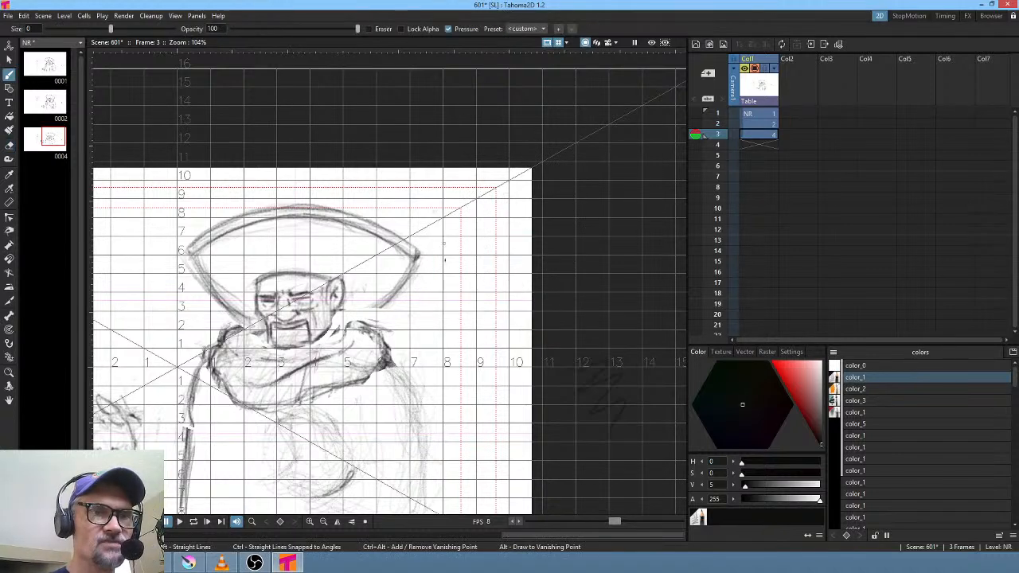
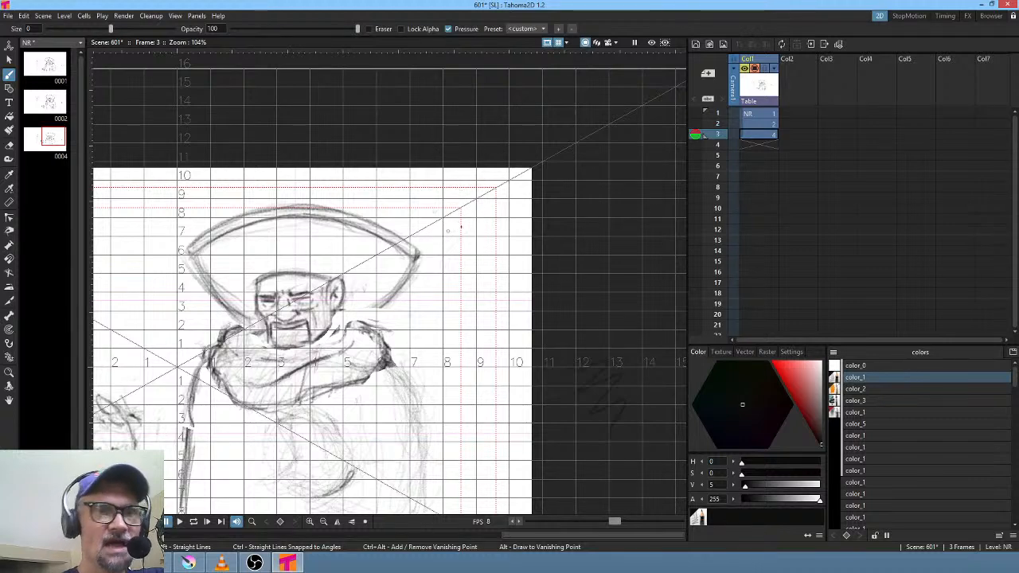
# - Sketch a large angry face beside the man on frame 3, with forehead, frowning eye, nose, lips, chin and curly hair
pyautogui.moveTo(476, 214)
pyautogui.mouseDown()
pyautogui.moveTo(445, 247)
pyautogui.moveTo(446, 294)
pyautogui.moveTo(444, 280)
pyautogui.moveTo(409, 338)
pyautogui.moveTo(446, 344)
pyautogui.moveTo(435, 350)
pyautogui.moveTo(478, 328)
pyautogui.moveTo(470, 314)
pyautogui.moveTo(481, 318)
pyautogui.moveTo(477, 340)
pyautogui.moveTo(476, 328)
pyautogui.mouseUp()
pyautogui.moveTo(454, 255)
pyautogui.mouseDown()
pyautogui.moveTo(476, 291)
pyautogui.moveTo(470, 272)
pyautogui.moveTo(460, 273)
pyautogui.moveTo(509, 273)
pyautogui.moveTo(473, 275)
pyautogui.moveTo(492, 273)
pyautogui.moveTo(495, 293)
pyautogui.moveTo(486, 297)
pyautogui.moveTo(510, 288)
pyautogui.mouseUp()
pyautogui.moveTo(466, 277)
pyautogui.mouseDown()
pyautogui.moveTo(516, 257)
pyautogui.moveTo(485, 266)
pyautogui.mouseUp()
pyautogui.moveTo(480, 272)
pyautogui.mouseDown()
pyautogui.moveTo(449, 271)
pyautogui.moveTo(469, 280)
pyautogui.moveTo(461, 272)
pyautogui.mouseUp()
pyautogui.moveTo(473, 315)
pyautogui.mouseDown()
pyautogui.moveTo(499, 345)
pyautogui.moveTo(447, 352)
pyautogui.moveTo(450, 346)
pyautogui.moveTo(466, 395)
pyautogui.moveTo(454, 400)
pyautogui.moveTo(453, 353)
pyautogui.moveTo(460, 384)
pyautogui.moveTo(440, 400)
pyautogui.moveTo(486, 430)
pyautogui.moveTo(460, 406)
pyautogui.moveTo(440, 446)
pyautogui.moveTo(476, 467)
pyautogui.moveTo(439, 446)
pyautogui.moveTo(486, 463)
pyautogui.moveTo(521, 438)
pyautogui.mouseUp()
pyautogui.moveTo(482, 467); pyautogui.dragTo(532, 427)
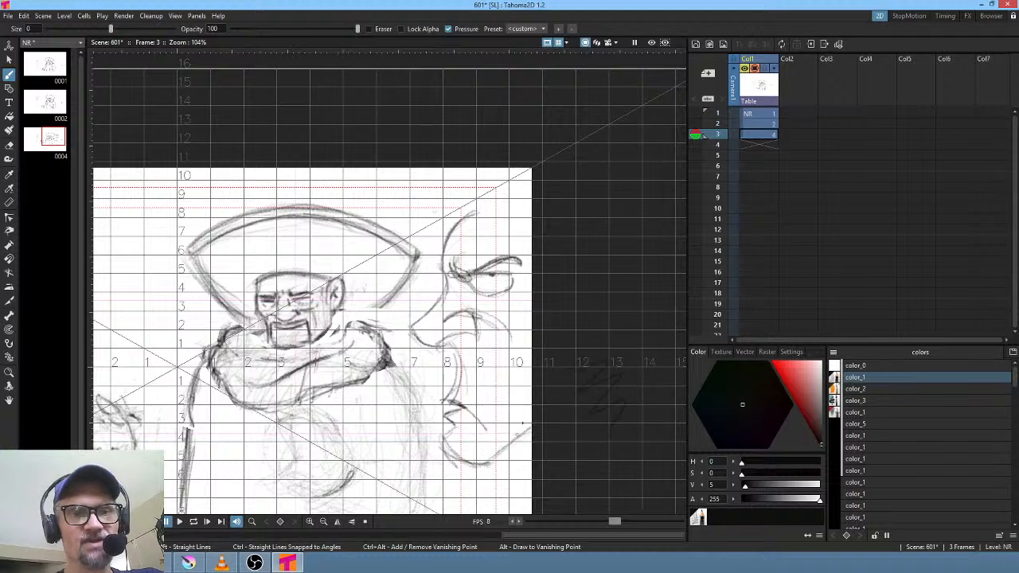
pyautogui.moveTo(456, 271)
pyautogui.mouseDown()
pyautogui.moveTo(462, 256)
pyautogui.moveTo(452, 248)
pyautogui.moveTo(478, 200)
pyautogui.moveTo(461, 186)
pyautogui.moveTo(430, 192)
pyautogui.moveTo(510, 167)
pyautogui.mouseUp()
pyautogui.moveTo(476, 205); pyautogui.dragTo(508, 188)
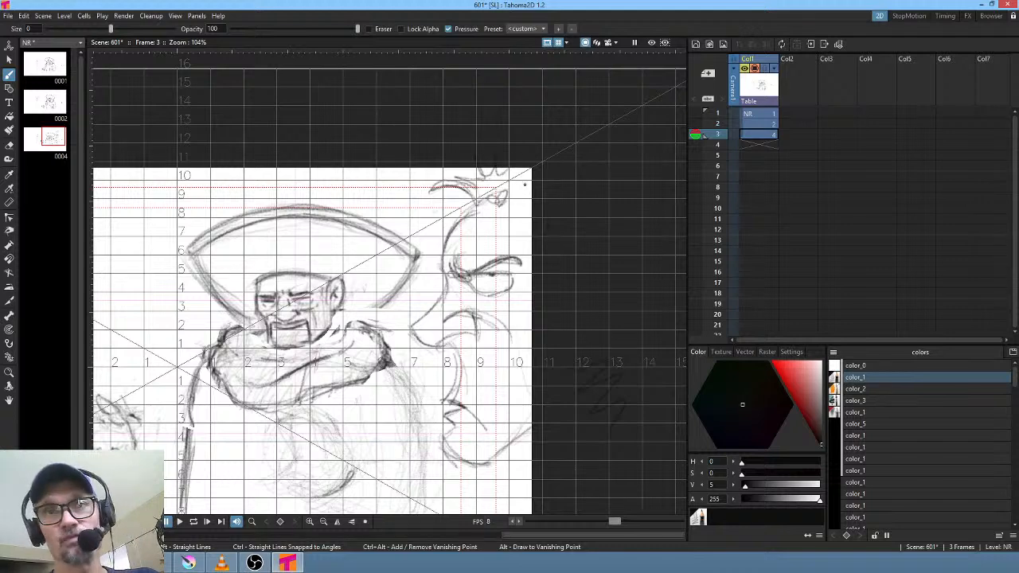
# - Draw a dark rectangular box around the eye of the large face sketch
pyautogui.moveTo(484, 276)
pyautogui.mouseDown()
pyautogui.moveTo(514, 275)
pyautogui.moveTo(508, 294)
pyautogui.moveTo(514, 269)
pyautogui.moveTo(509, 293)
pyautogui.mouseUp()
pyautogui.moveTo(518, 293); pyautogui.dragTo(472, 296)
pyautogui.moveTo(518, 271); pyautogui.dragTo(506, 293)
pyautogui.moveTo(467, 274)
pyautogui.mouseDown()
pyautogui.moveTo(502, 280)
pyautogui.moveTo(476, 298)
pyautogui.mouseUp()
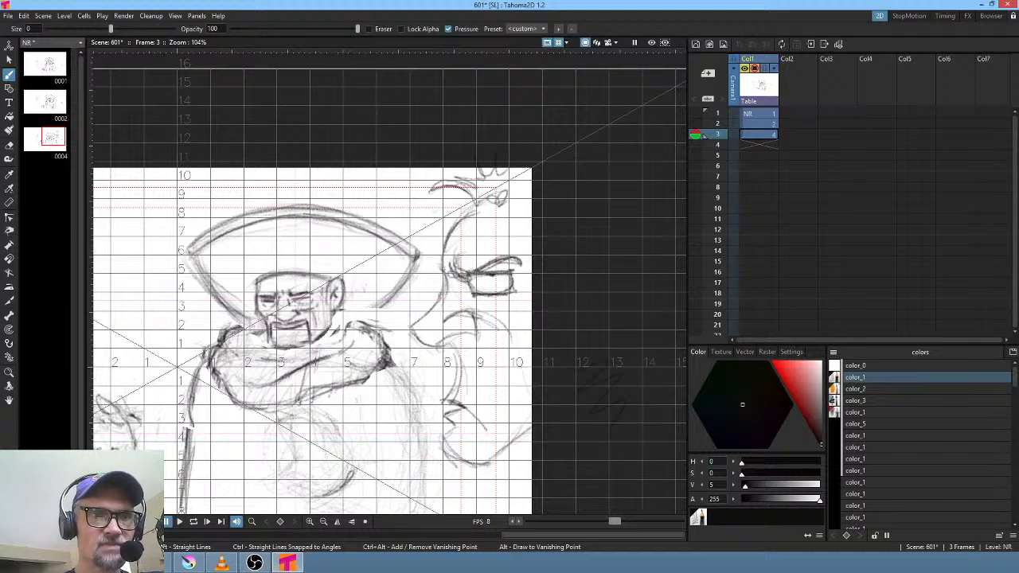
# - Clear the large face sketch from frame 3 and draw the first dark lines of the new pose just below the man's collar
pyautogui.moveTo(411, 327); pyautogui.dragTo(411, 327)
pyautogui.moveTo(441, 272)
pyautogui.mouseDown()
pyautogui.moveTo(427, 314)
pyautogui.moveTo(462, 261)
pyautogui.moveTo(442, 272)
pyautogui.moveTo(468, 204)
pyautogui.moveTo(443, 253)
pyautogui.mouseUp()
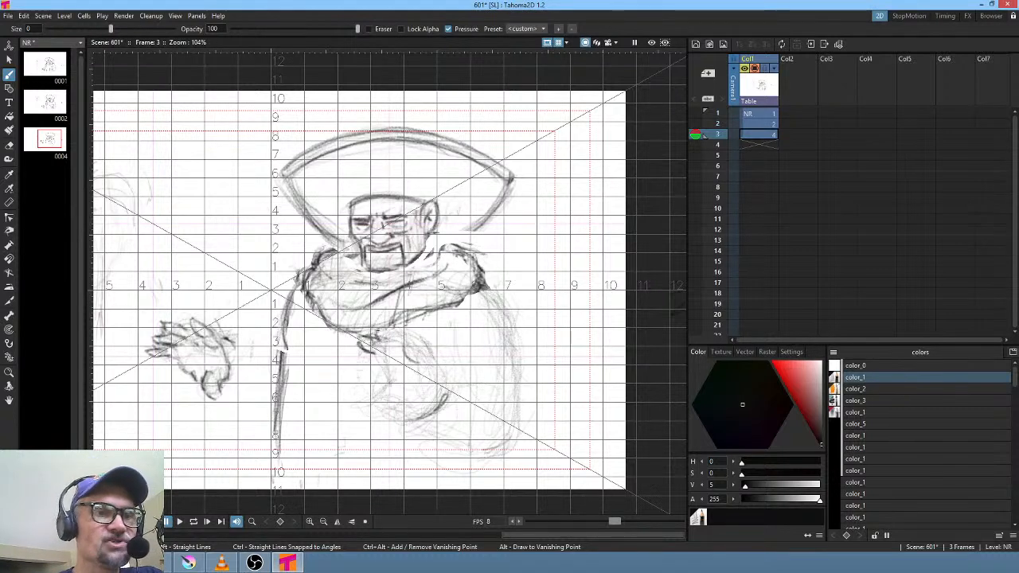
pyautogui.moveTo(380, 333)
pyautogui.mouseDown()
pyautogui.moveTo(420, 340)
pyautogui.moveTo(390, 379)
pyautogui.mouseUp()
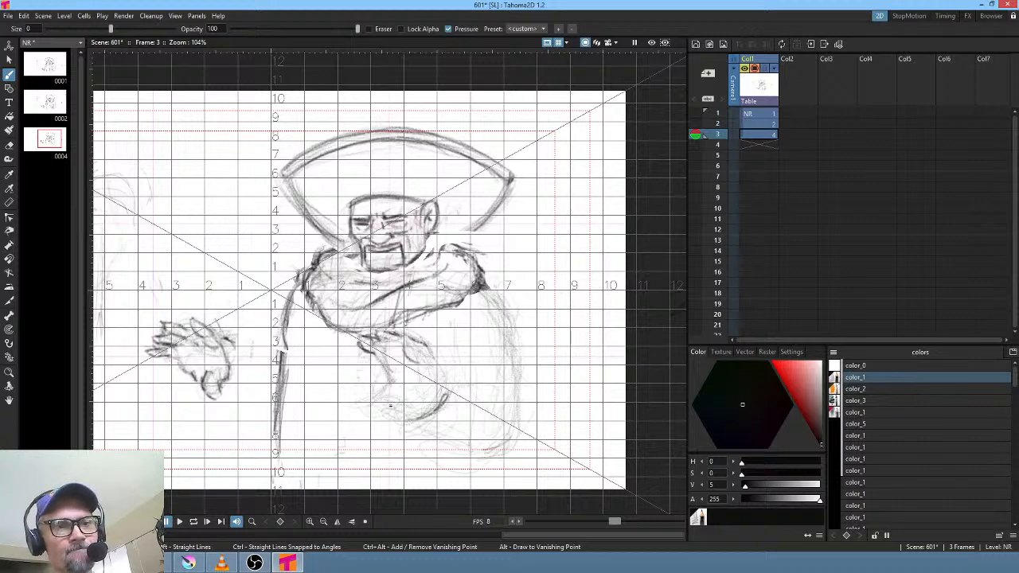
# - Set the Geometric tool to the Polyline shape, ready to work on the faint capped head beside the man
pyautogui.moveTo(390, 406); pyautogui.dragTo(493, 422)
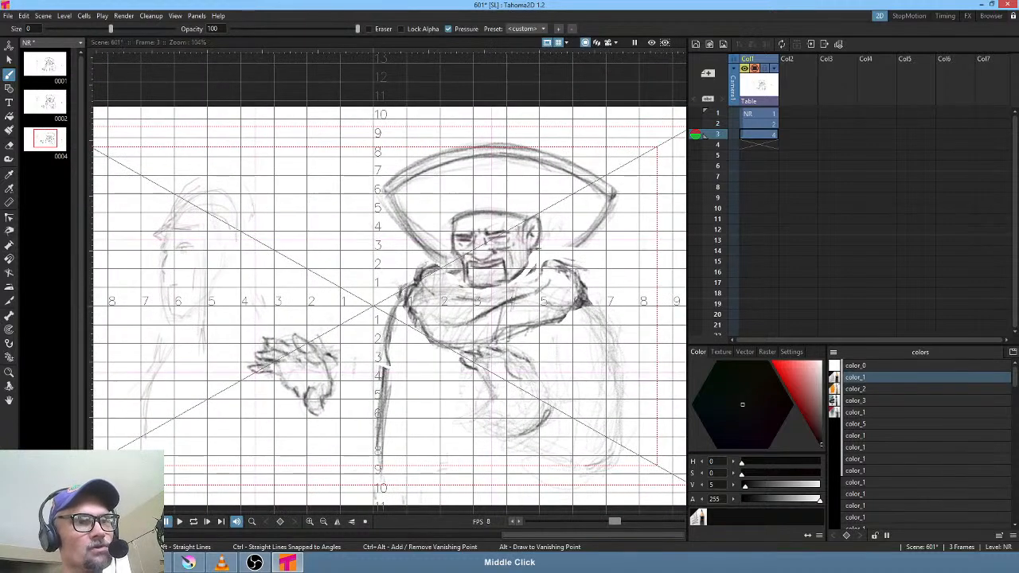
pyautogui.click(10, 89)
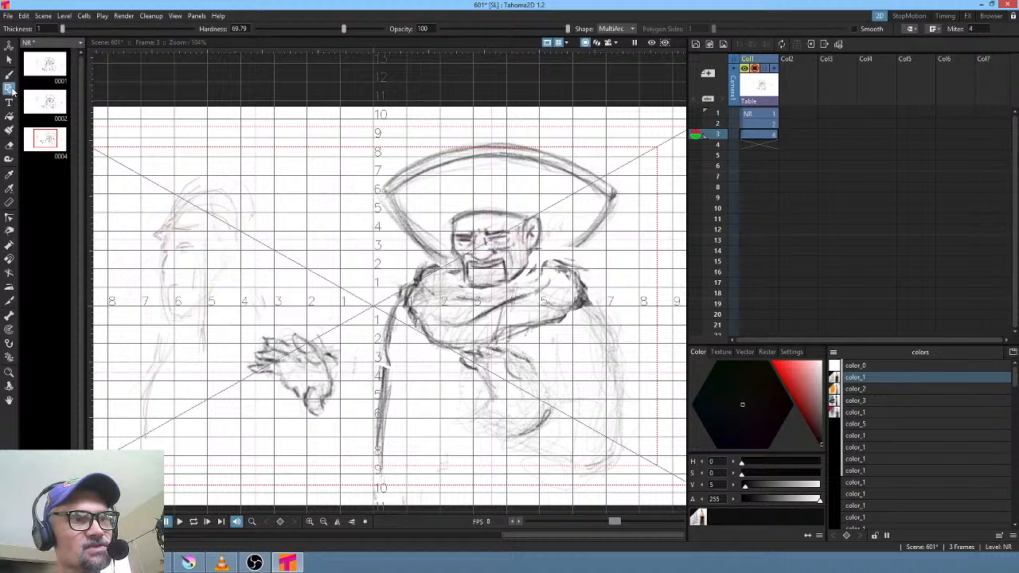
pyautogui.click(618, 30)
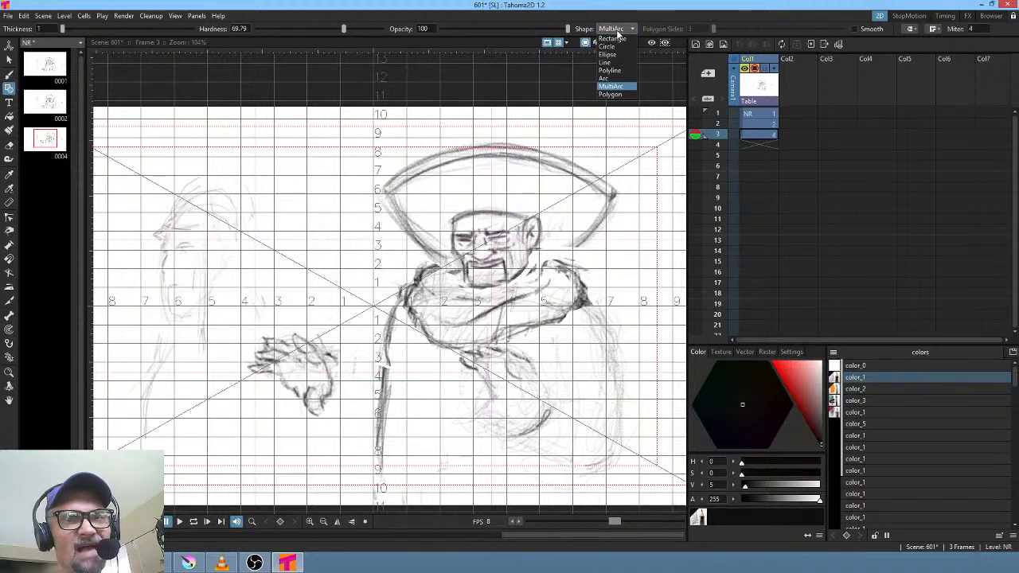
pyautogui.click(617, 72)
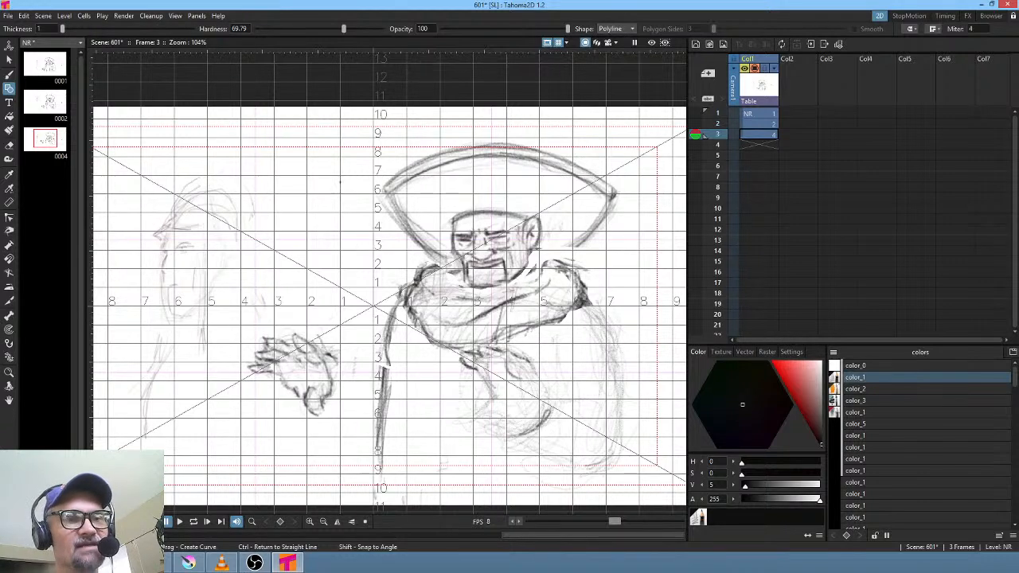
pyautogui.moveTo(302, 191); pyautogui.dragTo(416, 162)
pyautogui.scroll(3, 287, 176)
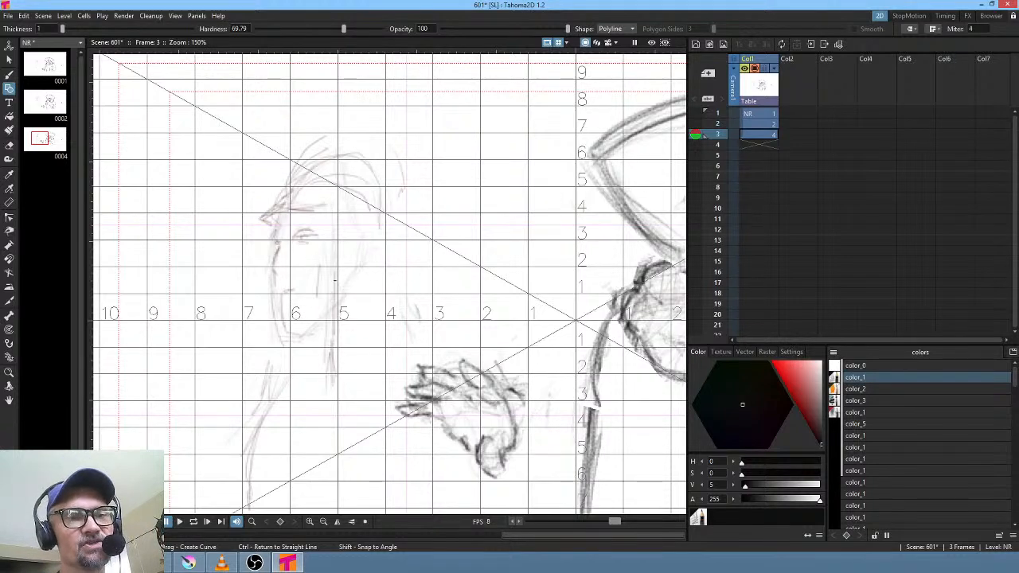
pyautogui.scroll(3, 335, 281)
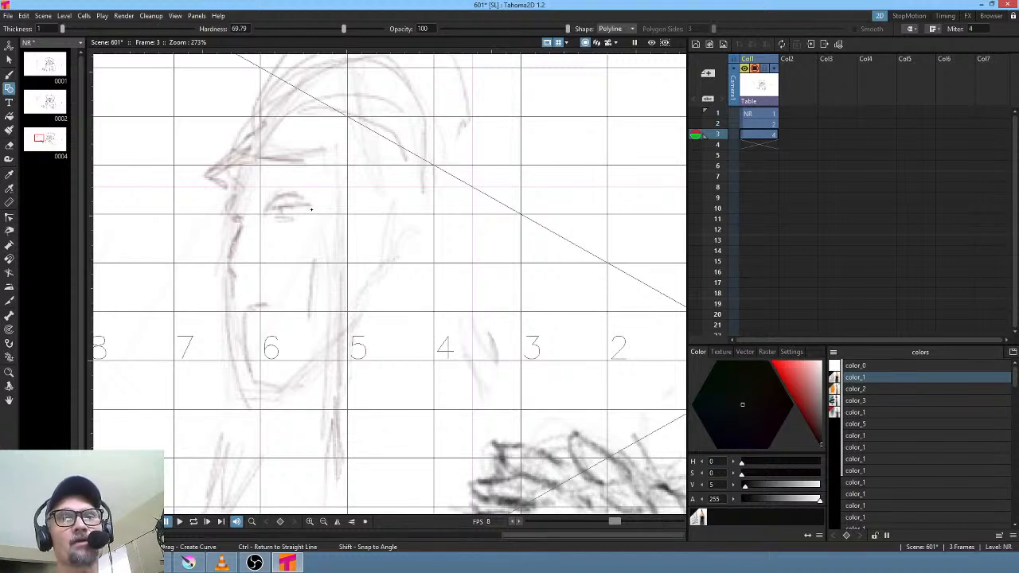
# - Create a new Vector Level at frame 1 of the second column with the default settings, and choose the Brush tool for it
pyautogui.click(804, 112)
pyautogui.click(695, 44)
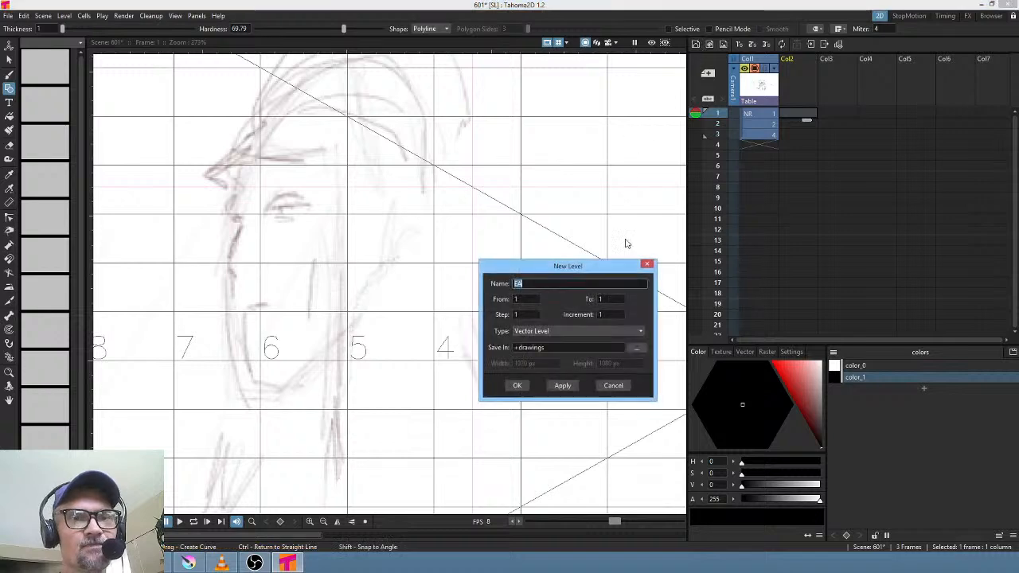
pyautogui.click(517, 386)
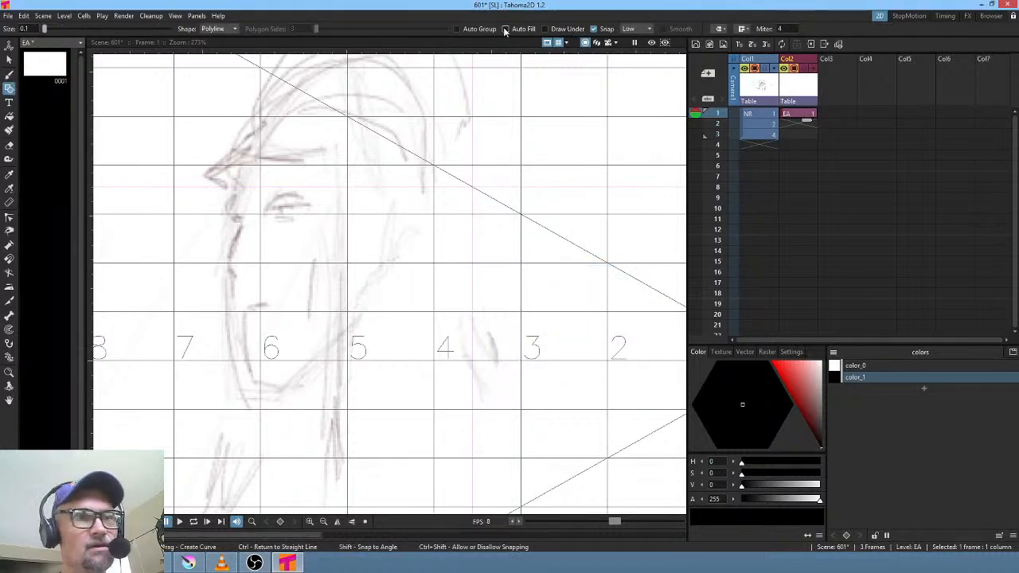
pyautogui.click(9, 75)
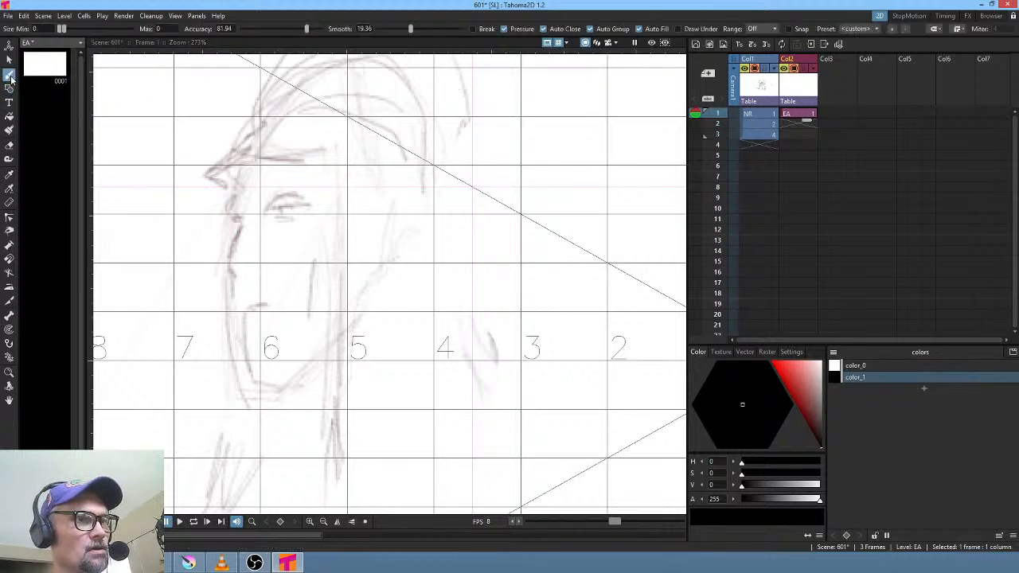
# - Trace the capped head's face profile from the brow past the nose to the chin and along the jaw with the Geometric tool's Polyline shape
pyautogui.click(9, 88)
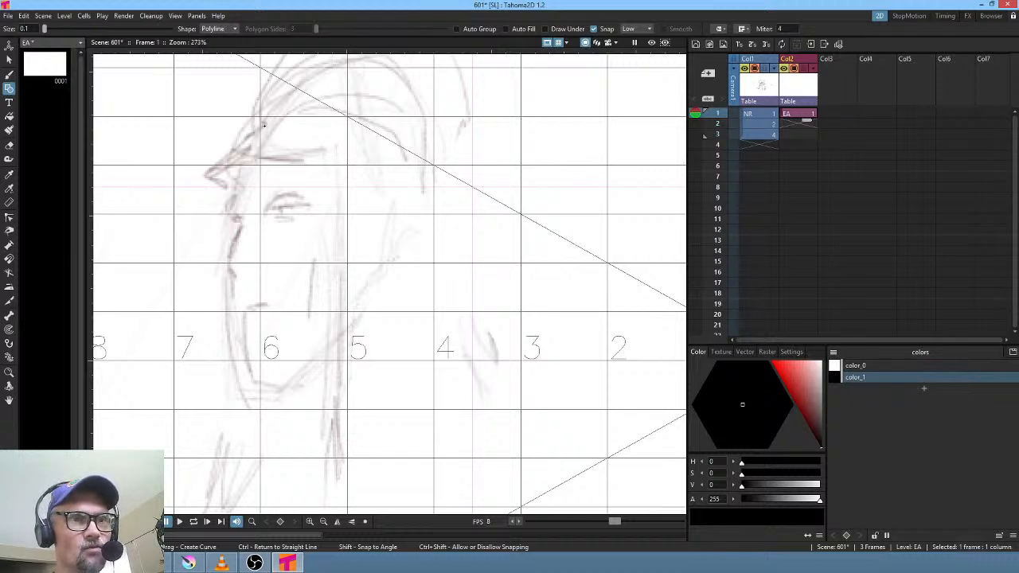
pyautogui.click(264, 152)
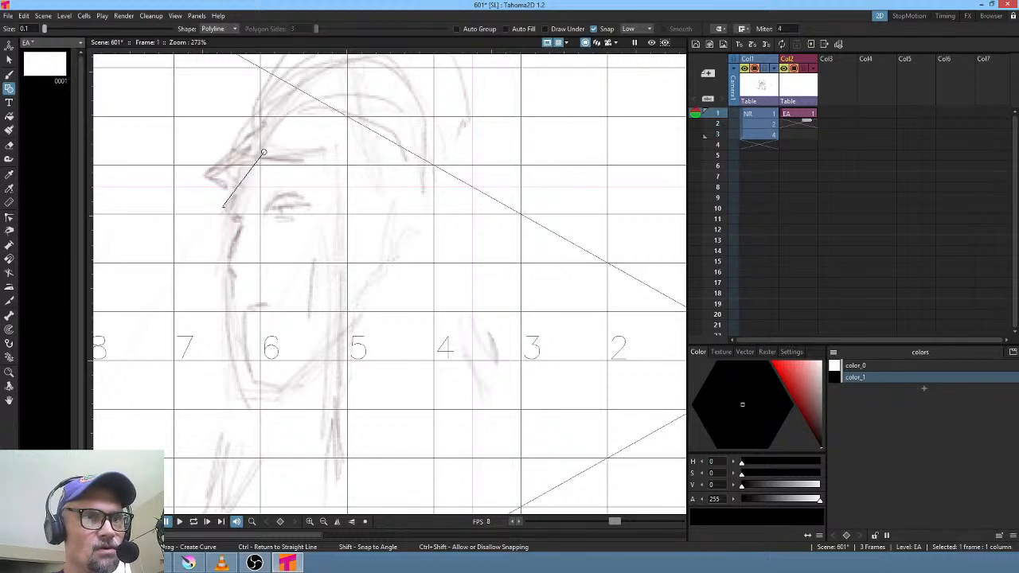
pyautogui.click(227, 208)
pyautogui.click(235, 225)
pyautogui.click(225, 270)
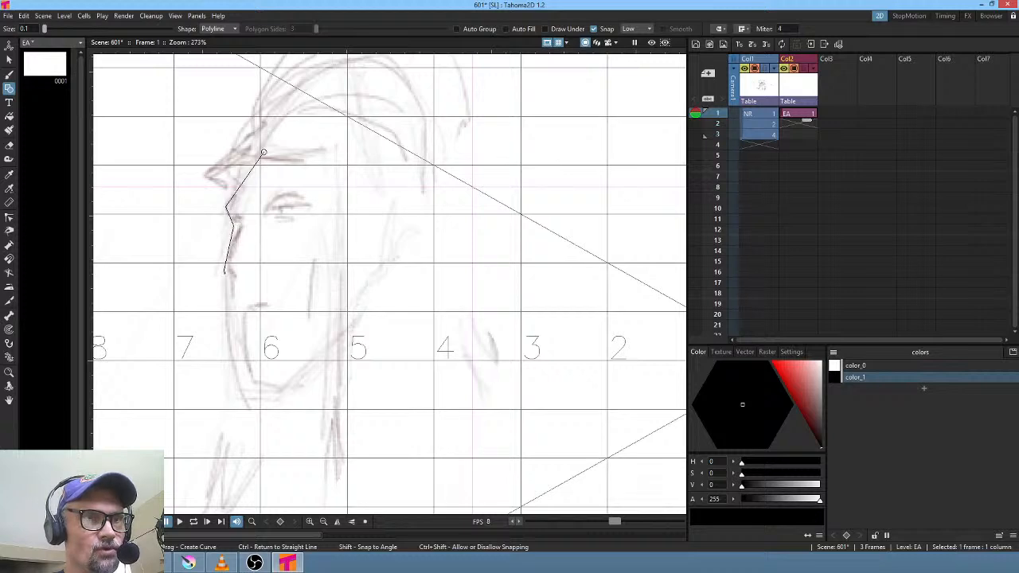
pyautogui.click(247, 388)
pyautogui.click(279, 394)
pyautogui.click(363, 313)
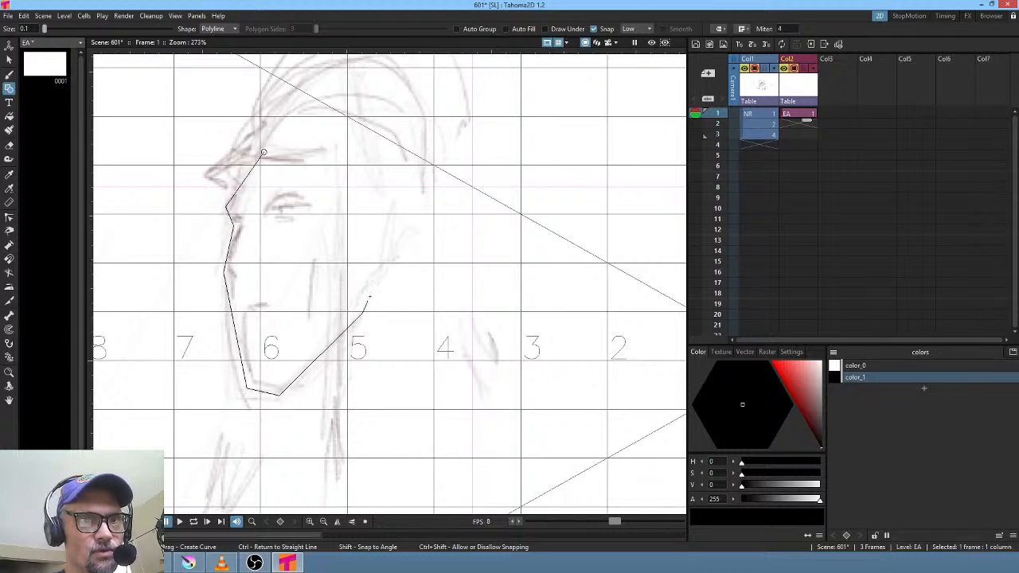
# - Continue the polyline around the ear and over the top of the head, closing it at its starting point on the brow
pyautogui.click(382, 273)
pyautogui.click(407, 278)
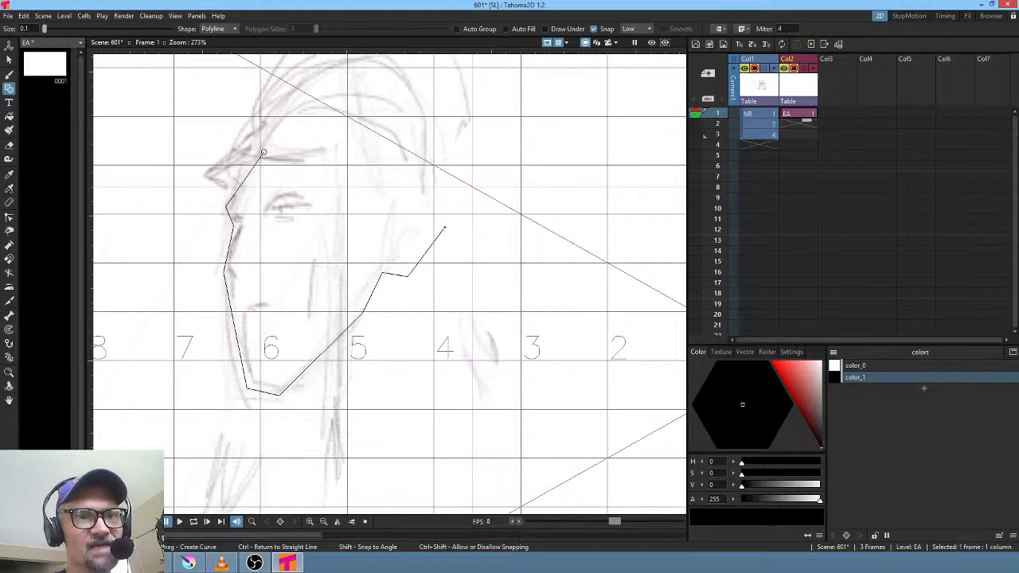
pyautogui.click(445, 227)
pyautogui.click(402, 190)
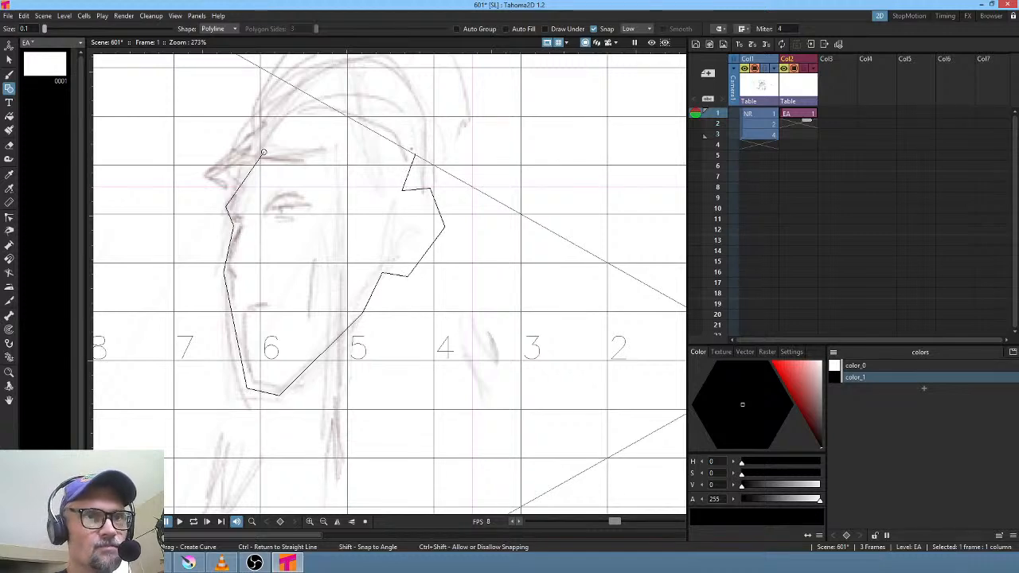
pyautogui.click(414, 155)
pyautogui.click(310, 100)
pyautogui.click(264, 153)
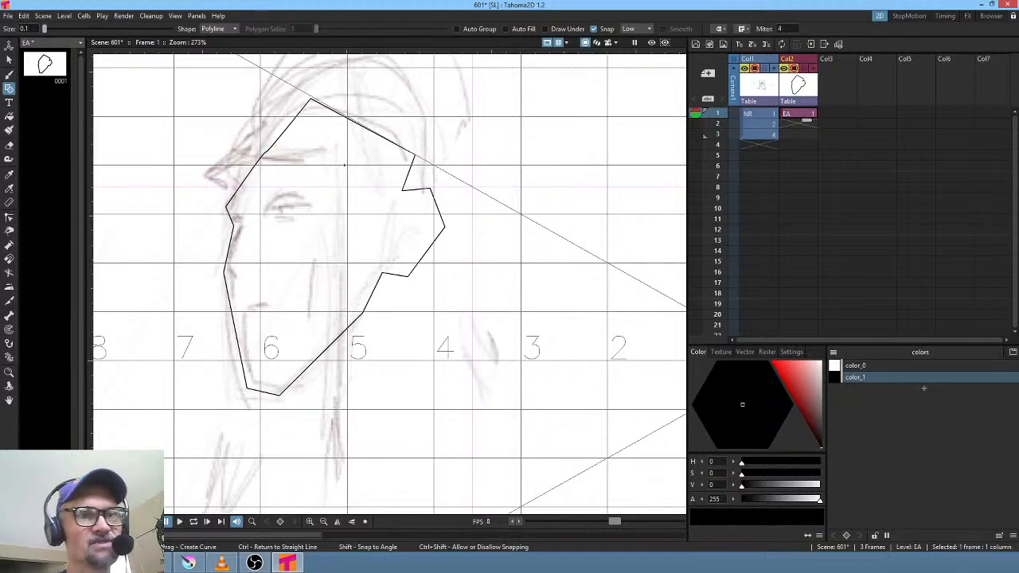
# - Hide the field guide in the viewer and select the closed head outline with the Control Point Editor
pyautogui.scroll(2, 360, 175)
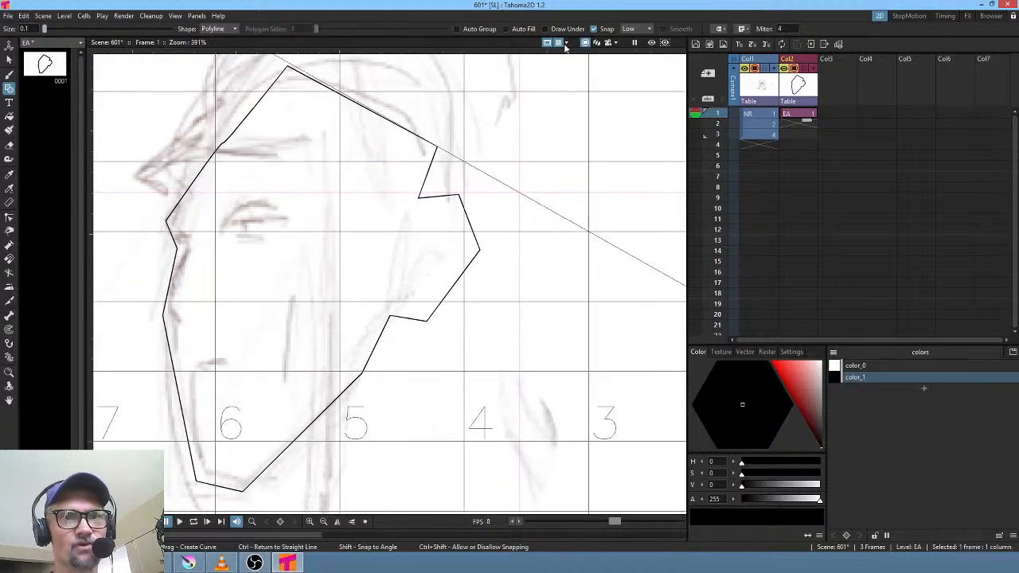
pyautogui.click(559, 42)
pyautogui.moveTo(391, 211); pyautogui.dragTo(480, 185)
pyautogui.press('c')
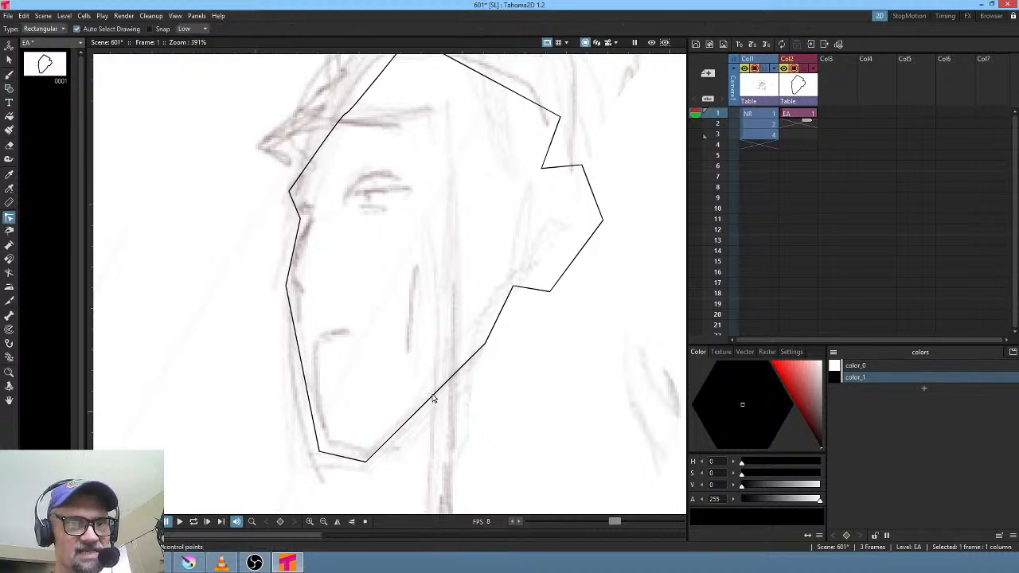
pyautogui.click(433, 400)
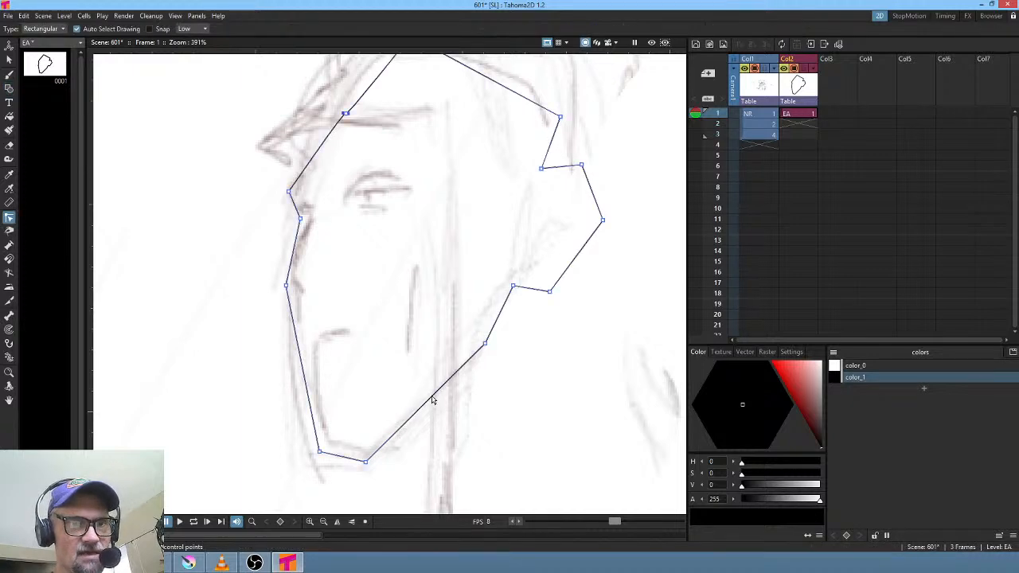
# - Curve the outline's chin and front jaw segments, and nudge the nose-tip control point slightly inward to match the sketch
pyautogui.keyDown('ctrl'); pyautogui.click(340, 460); pyautogui.keyUp('ctrl')
pyautogui.moveTo(302, 364); pyautogui.dragTo(296, 362)
pyautogui.moveTo(287, 287); pyautogui.dragTo(289, 289)
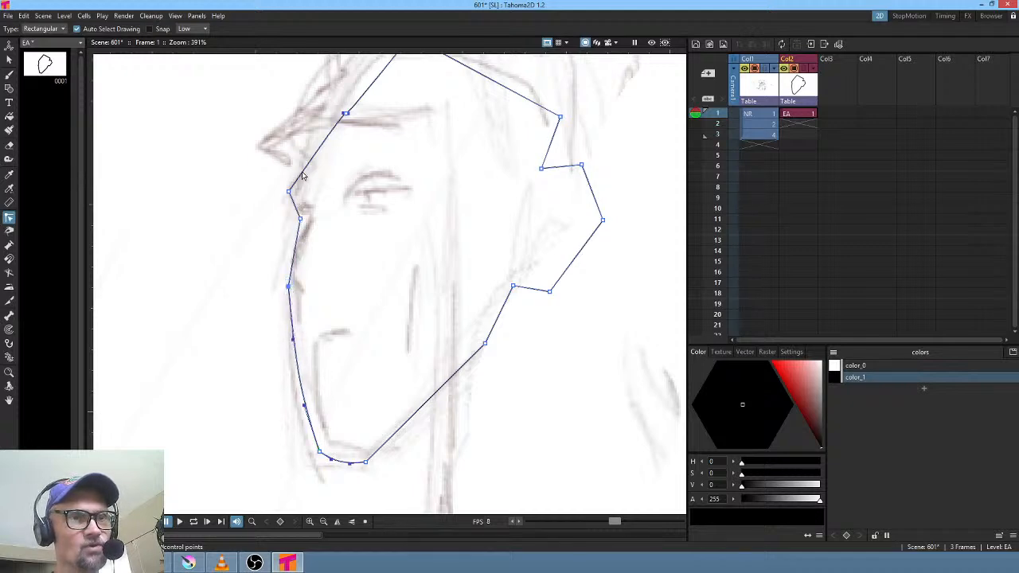
# - Remove the extra control point on the forehead and bend the vector head outline into smooth curves over the brow and crown
pyautogui.scroll(2, 371, 151)
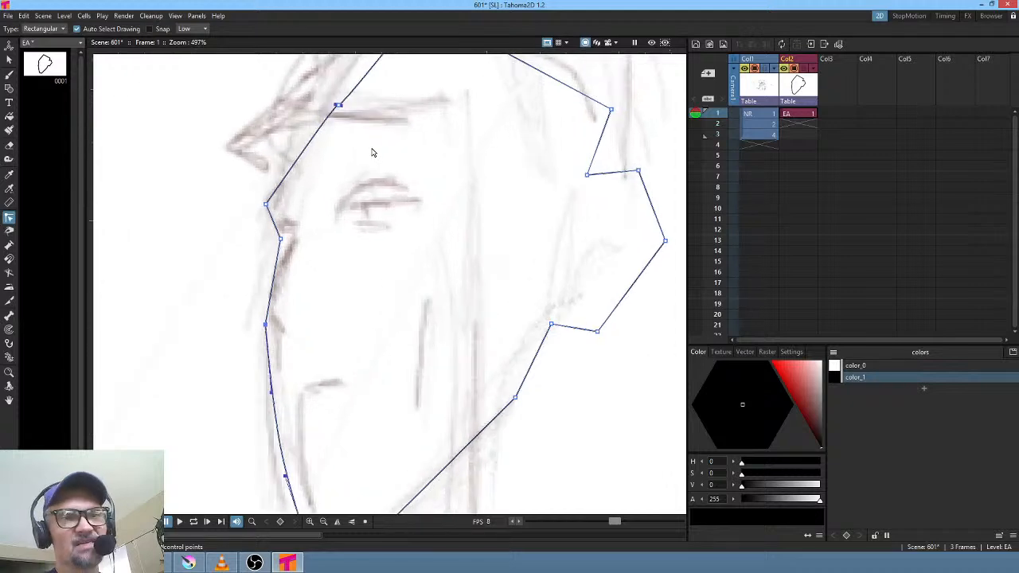
pyautogui.moveTo(371, 150); pyautogui.dragTo(382, 259)
pyautogui.moveTo(343, 206); pyautogui.dragTo(328, 195)
pyautogui.moveTo(305, 238); pyautogui.dragTo(302, 236)
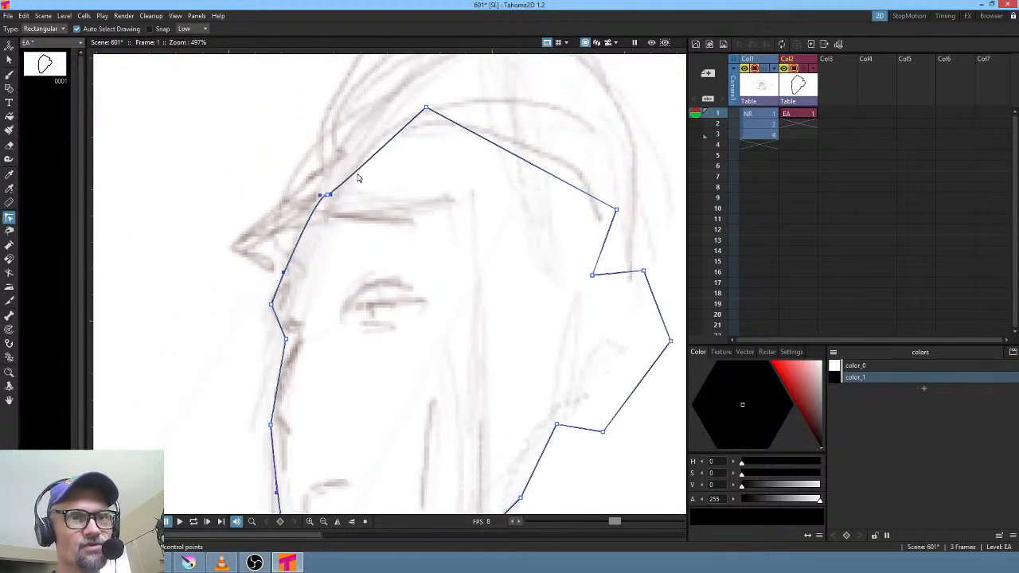
pyautogui.press('Delete')
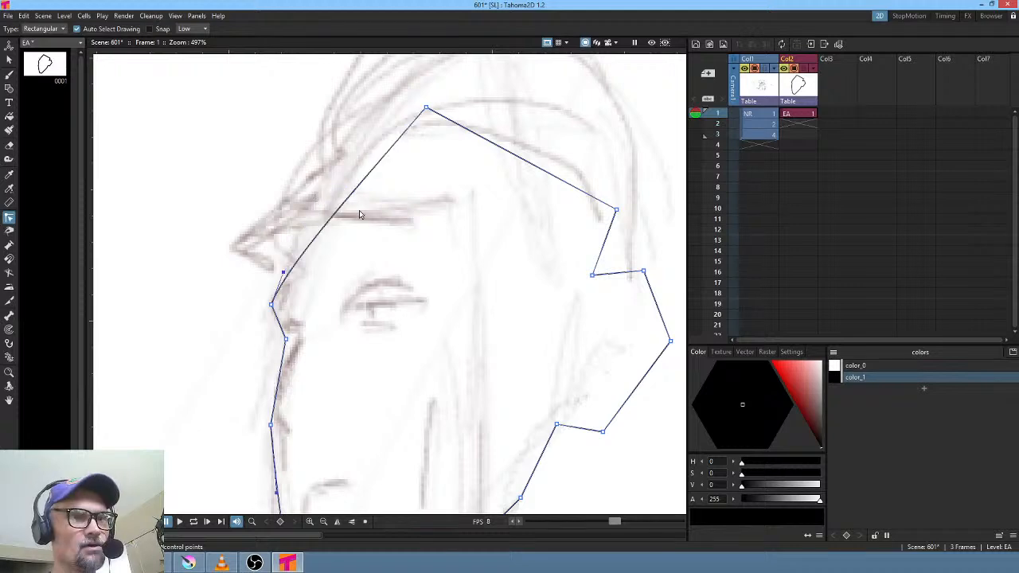
pyautogui.moveTo(341, 213); pyautogui.dragTo(334, 190)
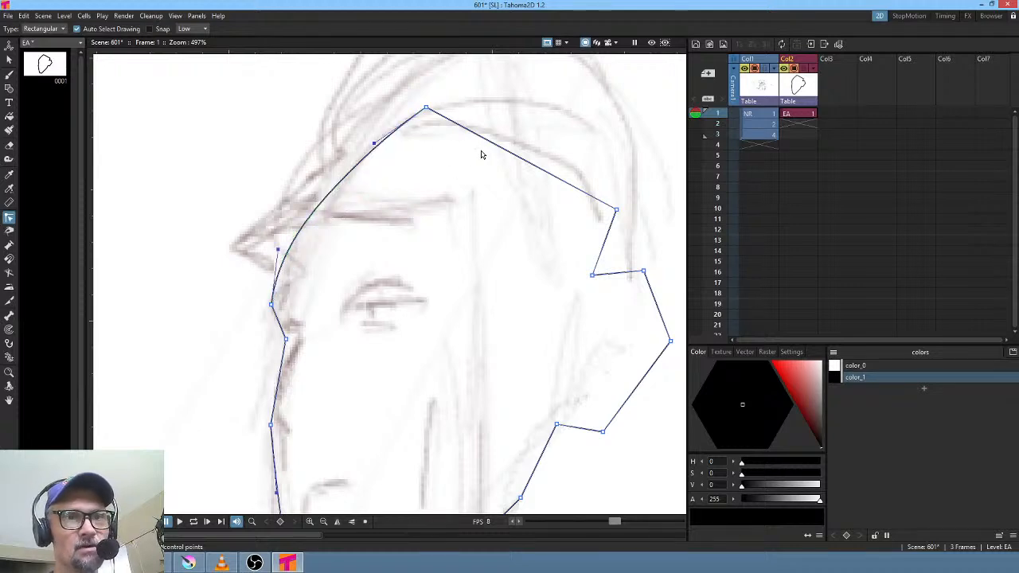
pyautogui.moveTo(496, 151); pyautogui.dragTo(511, 139)
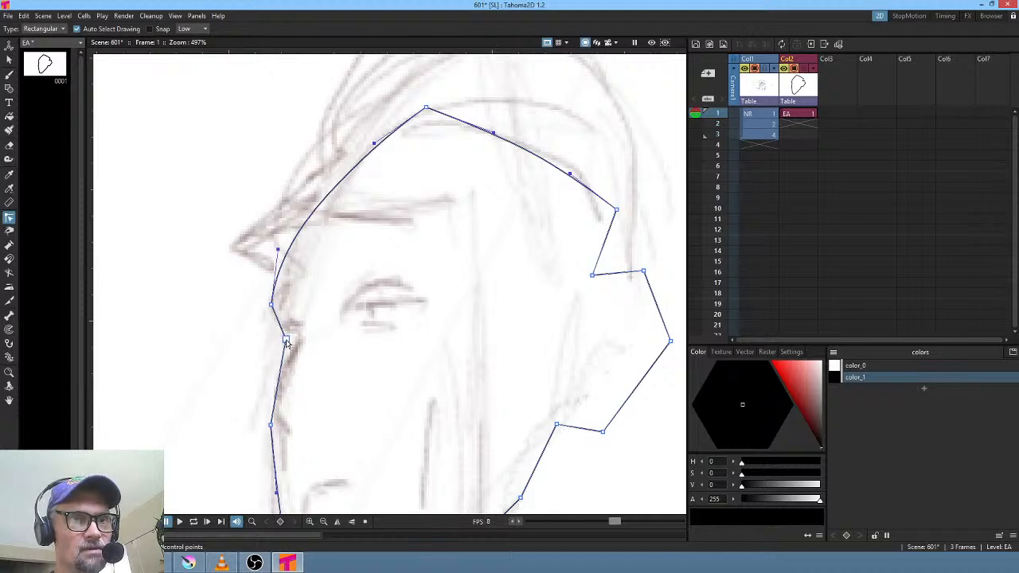
# - Remove the ear's outermost control point and round the ear's outer edge into a smooth curve
pyautogui.moveTo(287, 340); pyautogui.dragTo(289, 338)
pyautogui.moveTo(375, 344); pyautogui.dragTo(268, 243)
pyautogui.moveTo(560, 210); pyautogui.dragTo(582, 269)
pyautogui.press('Delete')
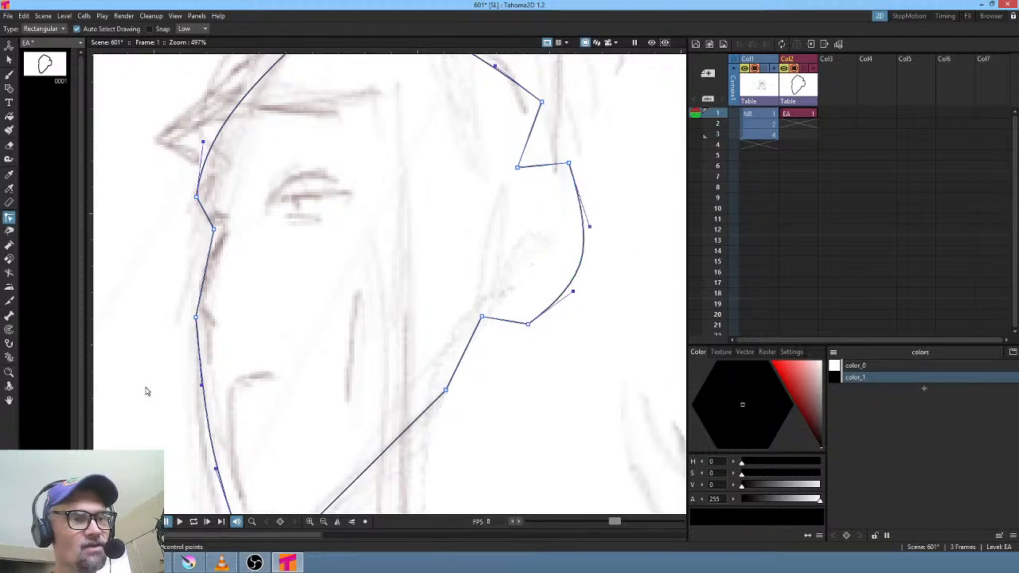
# - Thicken the jaw, front of the face and crown outline with the Pump tool, using size 11.95 for the crown
pyautogui.moveTo(485, 395); pyautogui.dragTo(495, 327)
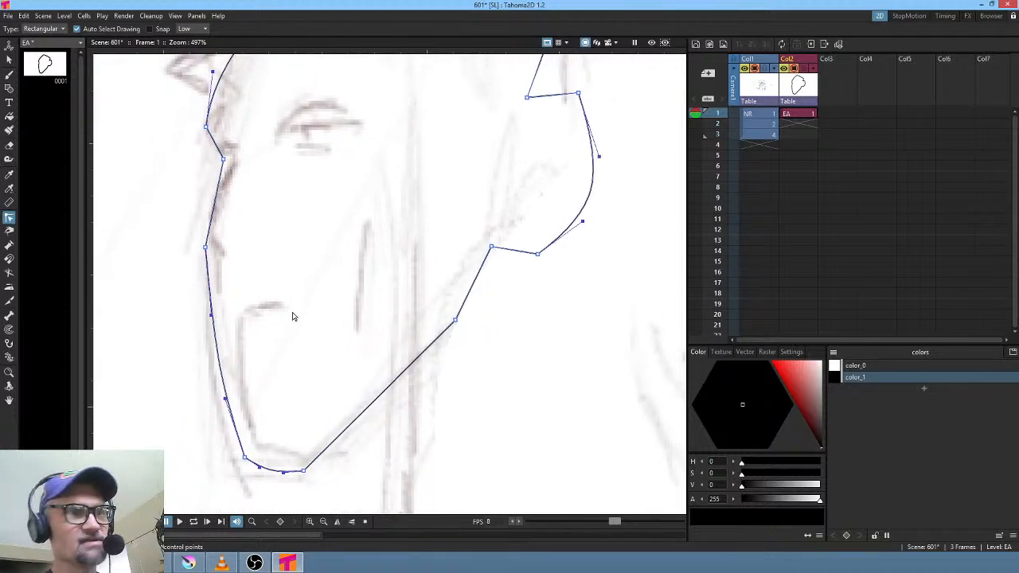
pyautogui.click(9, 245)
pyautogui.moveTo(456, 322); pyautogui.dragTo(458, 321)
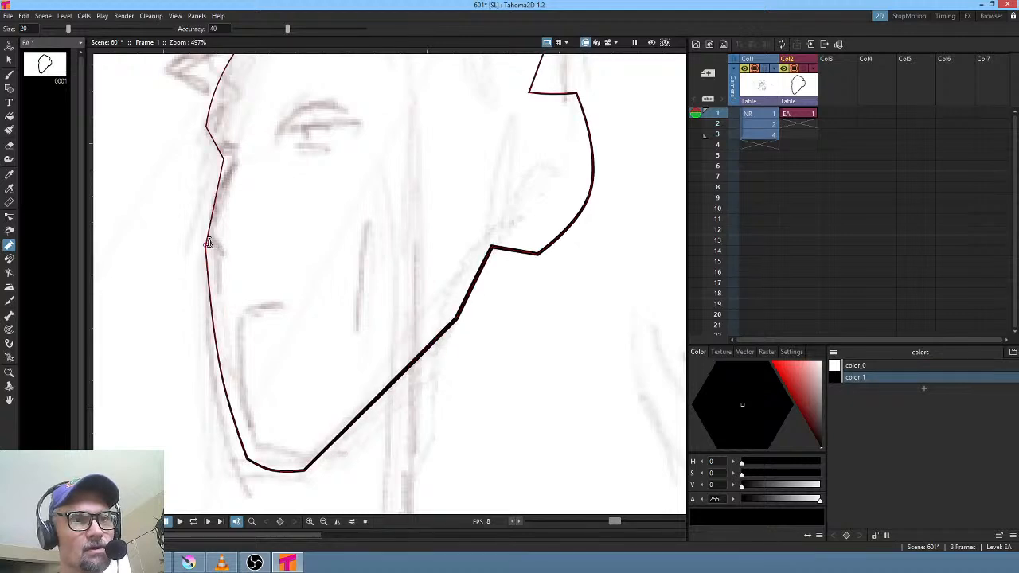
pyautogui.moveTo(207, 238); pyautogui.dragTo(206, 237)
pyautogui.moveTo(349, 190); pyautogui.dragTo(345, 334)
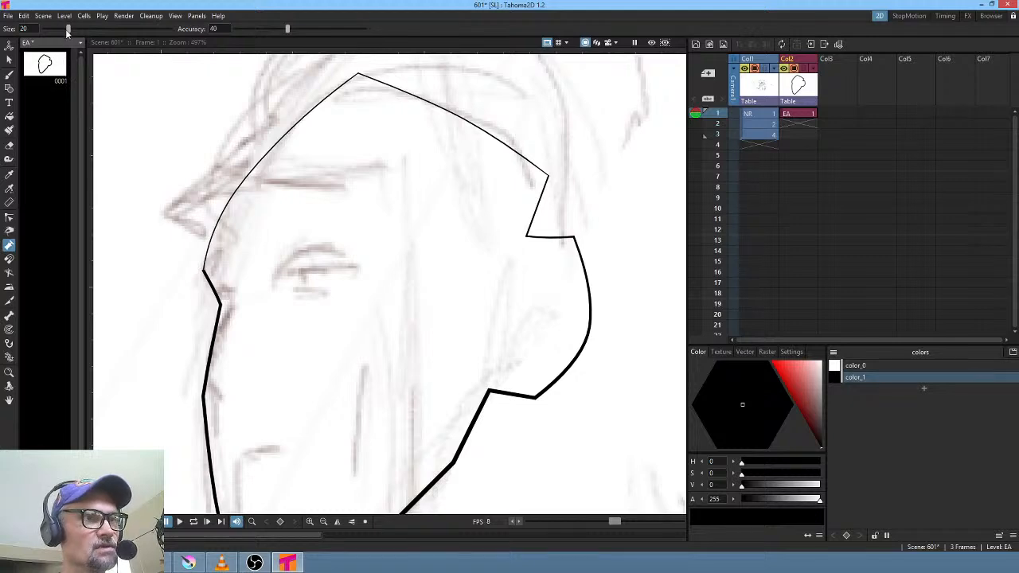
pyautogui.moveTo(68, 29); pyautogui.dragTo(58, 28)
pyautogui.moveTo(474, 118); pyautogui.dragTo(473, 114)
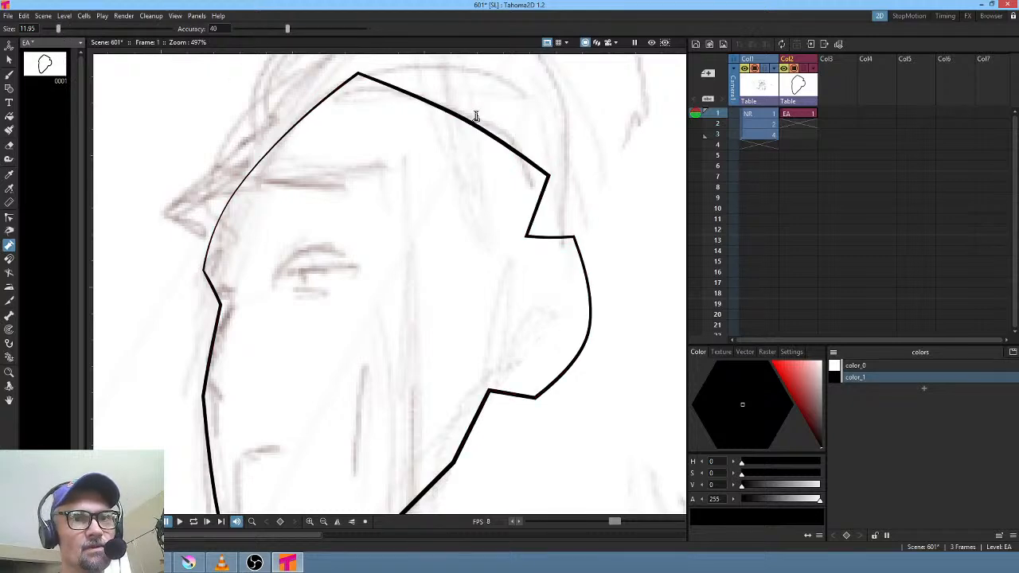
# - Draw a closed almond-shaped eye over the sketched eye with the Polyline shape, curving its upper and lower lids
pyautogui.scroll(-2, 386, 195)
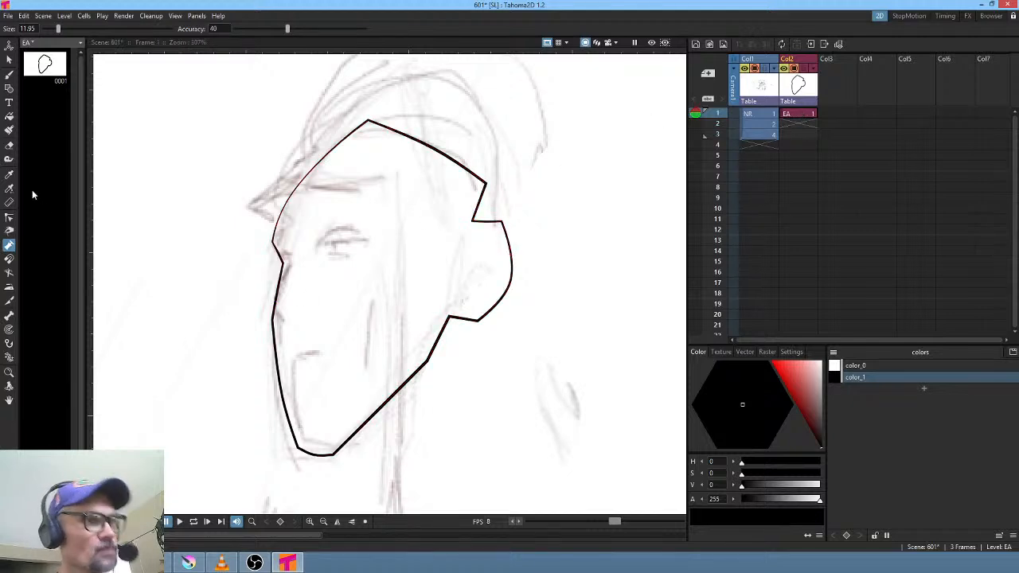
pyautogui.click(9, 88)
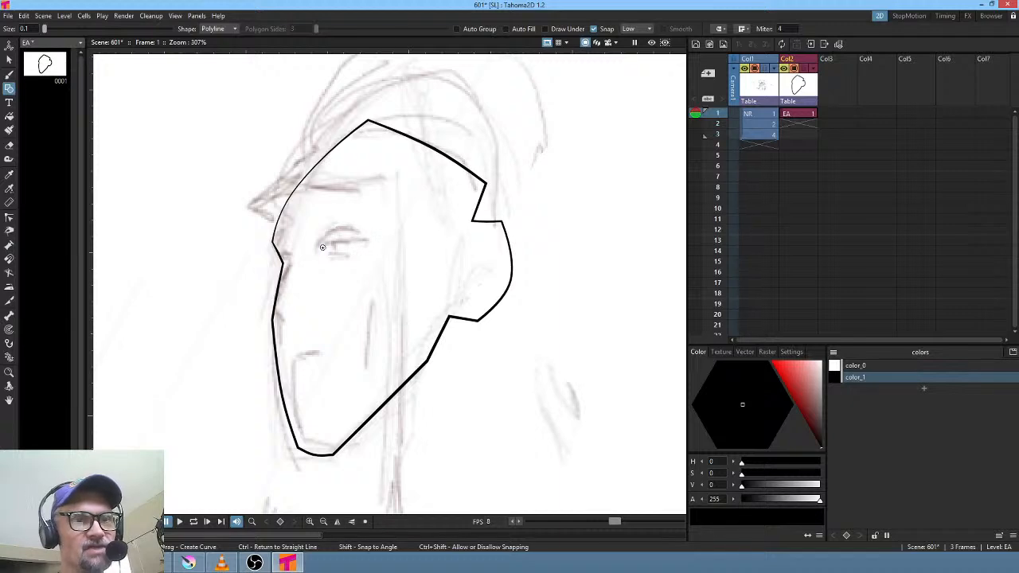
pyautogui.click(323, 247)
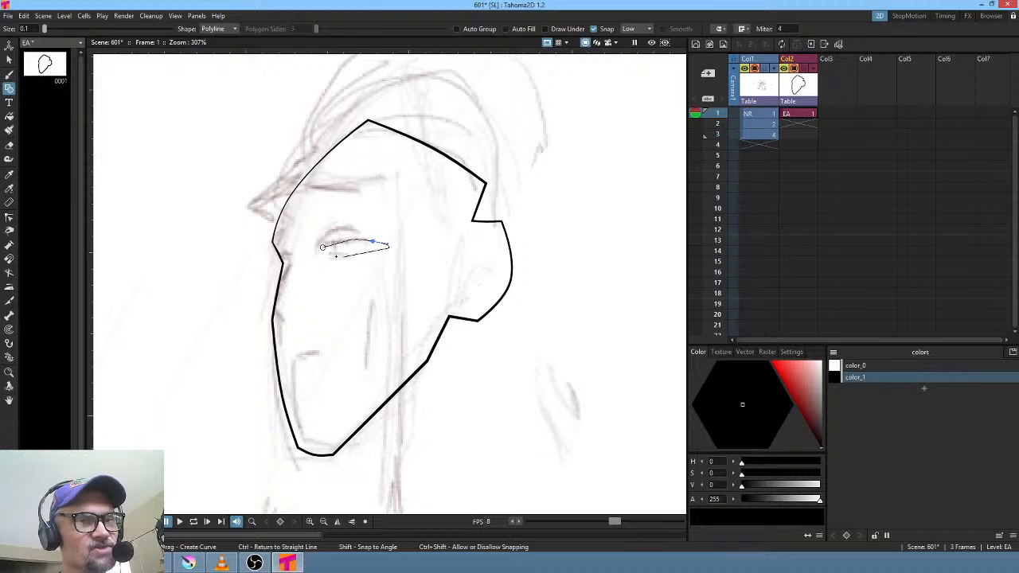
pyautogui.moveTo(349, 257); pyautogui.dragTo(334, 257)
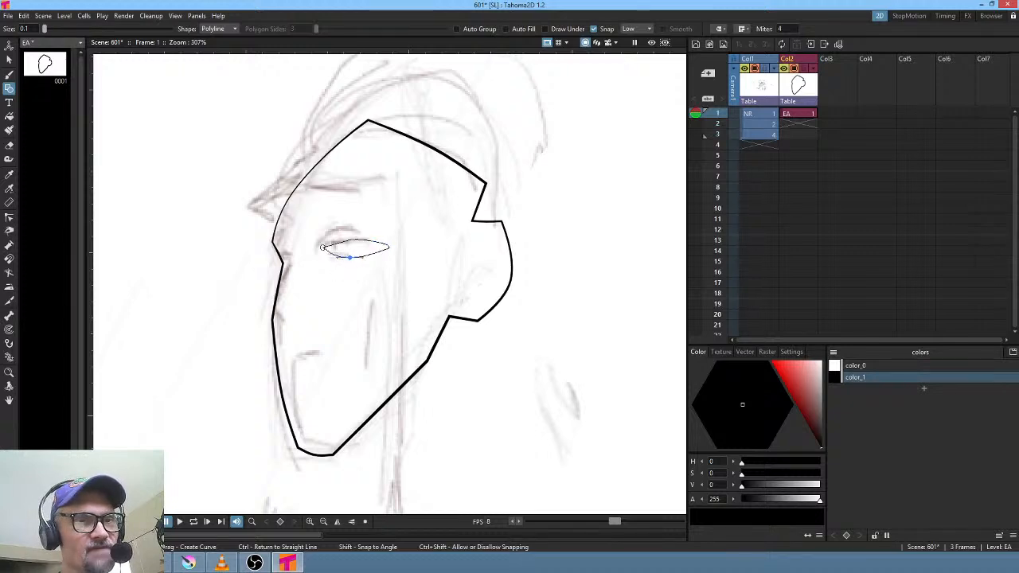
pyautogui.click(322, 247)
# - Draw the inner ear contour and a short curved fold inside the ear as open polylines
pyautogui.scroll(3, 366, 239)
pyautogui.scroll(1, 367, 240)
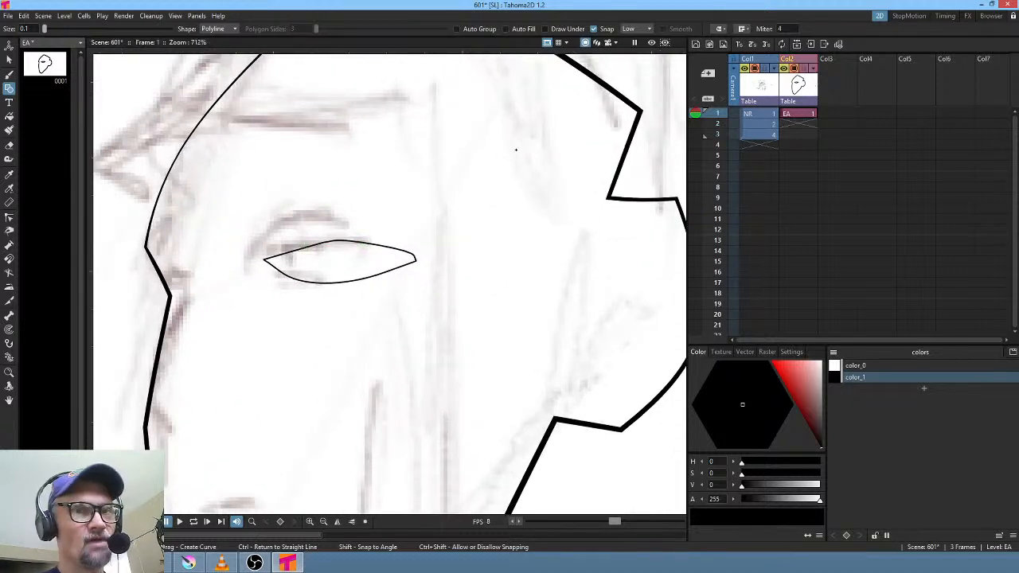
pyautogui.moveTo(594, 257); pyautogui.dragTo(486, 215)
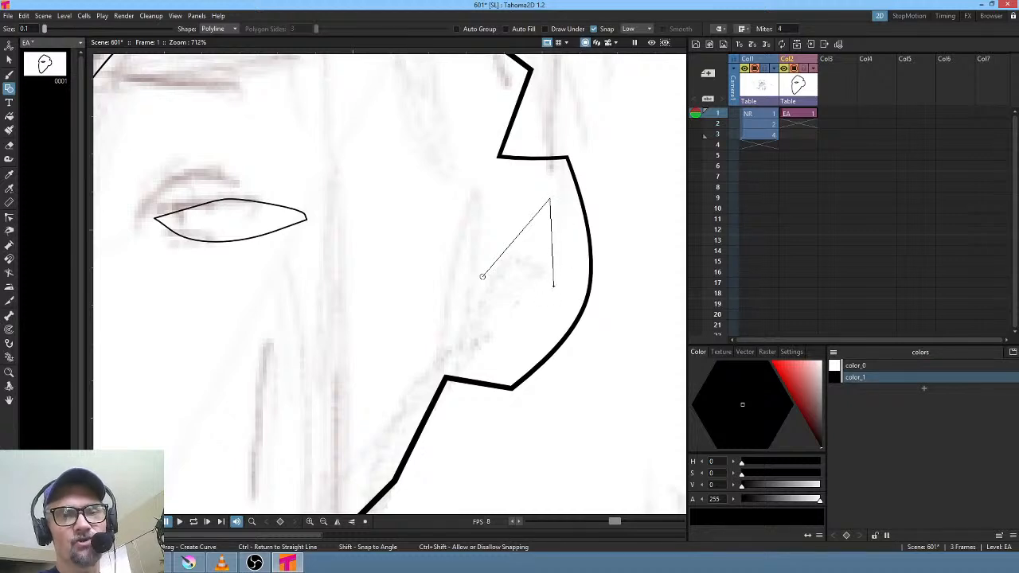
pyautogui.moveTo(554, 285); pyautogui.dragTo(546, 308)
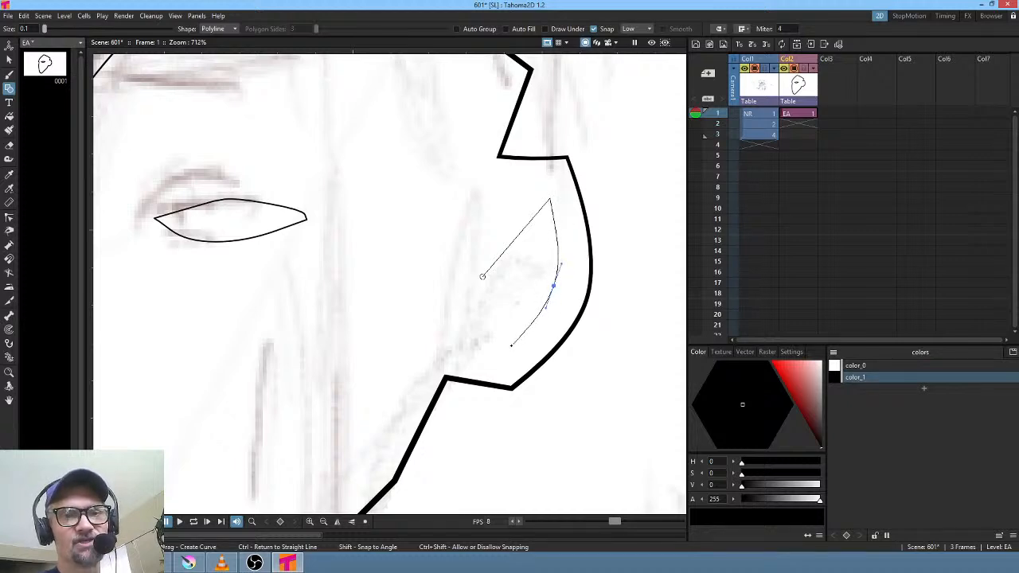
pyautogui.moveTo(503, 350); pyautogui.dragTo(487, 306)
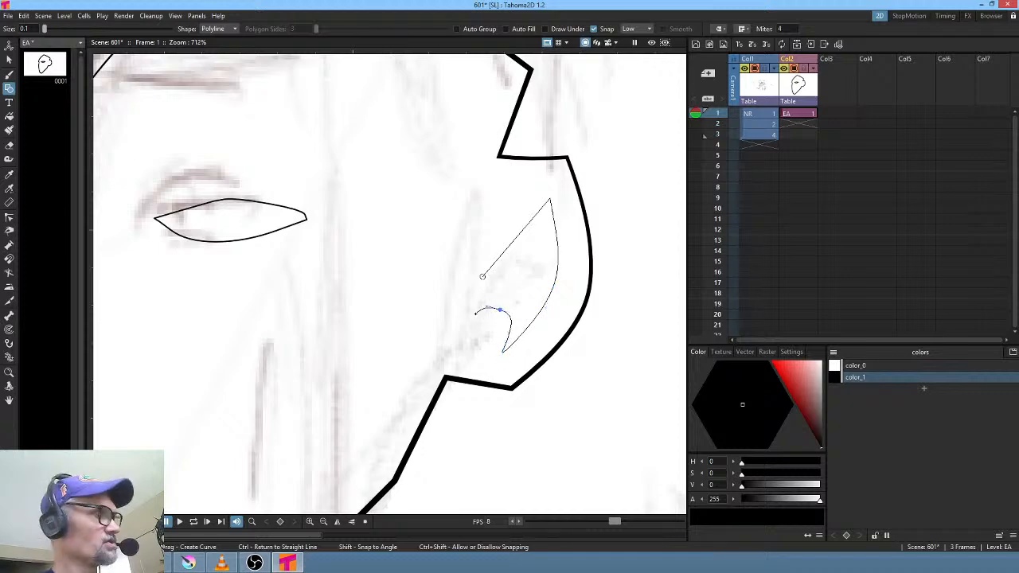
pyautogui.doubleClick(475, 312)
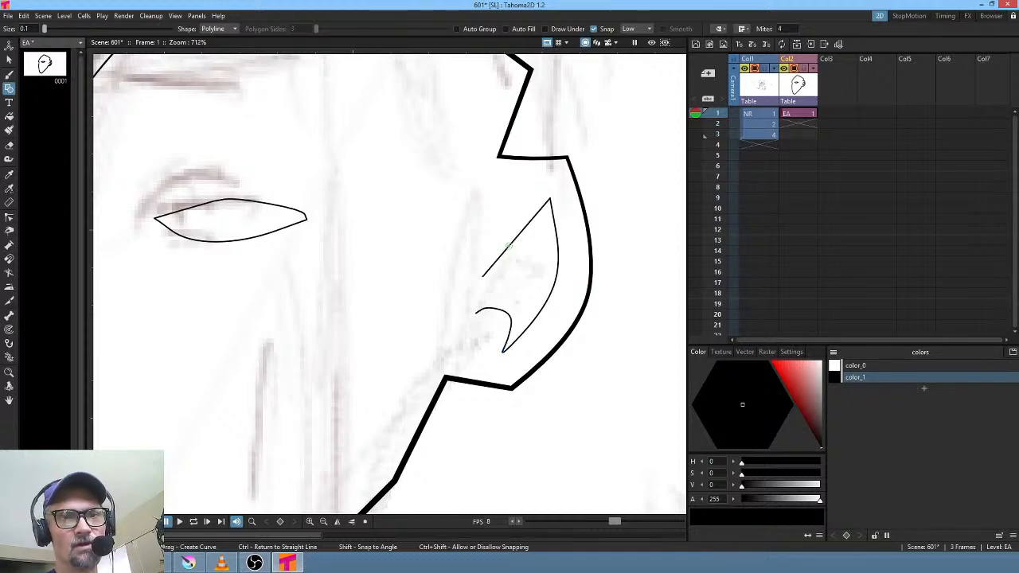
pyautogui.moveTo(520, 264)
pyautogui.mouseDown()
pyautogui.moveTo(497, 312)
pyautogui.moveTo(516, 281)
pyautogui.mouseUp()
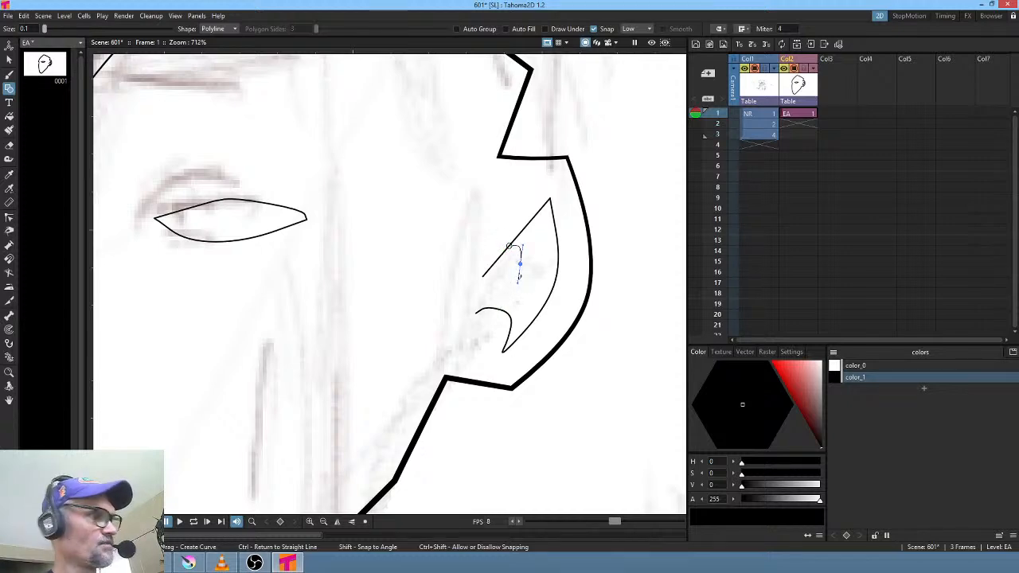
pyautogui.press('Return')
# - Delete the vector outline column Col2 and go to frame 3 of the rough sketch in Col1, checking frames 1 and 2
pyautogui.scroll(-3, 578, 229)
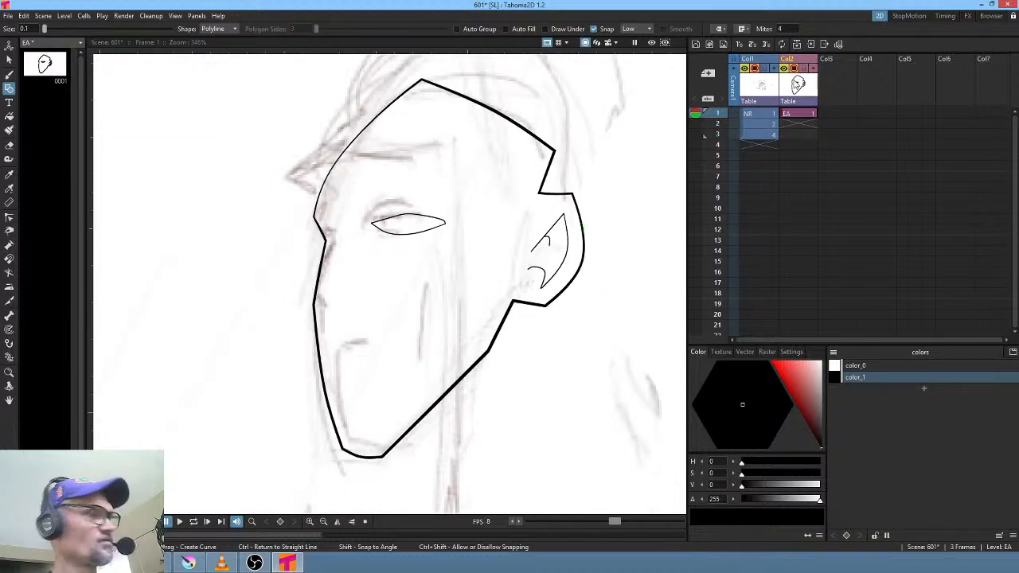
pyautogui.press('Delete')
pyautogui.click(756, 117)
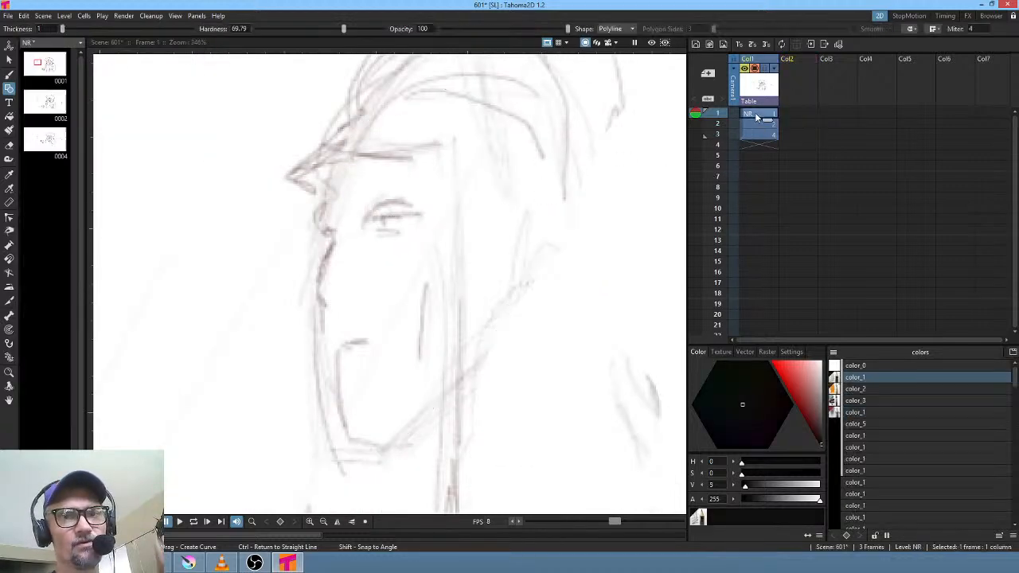
pyautogui.scroll(-4, 547, 217)
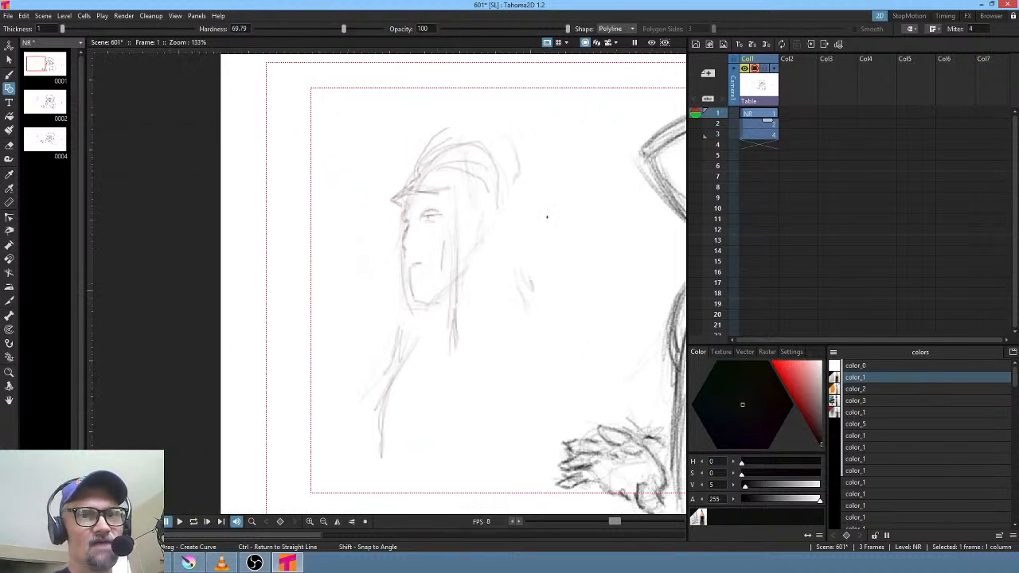
pyautogui.moveTo(546, 217); pyautogui.dragTo(356, 200)
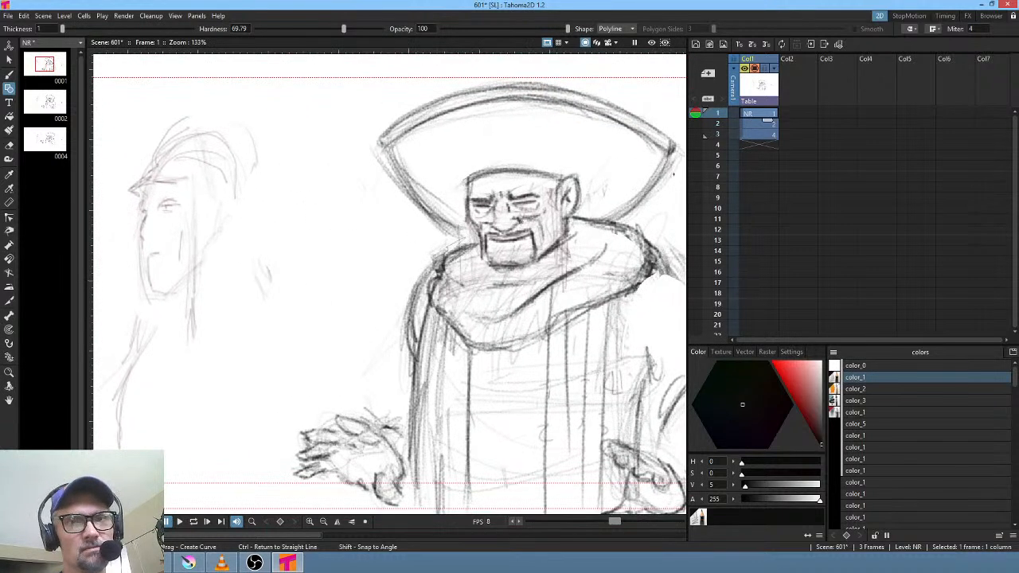
pyautogui.click(763, 125)
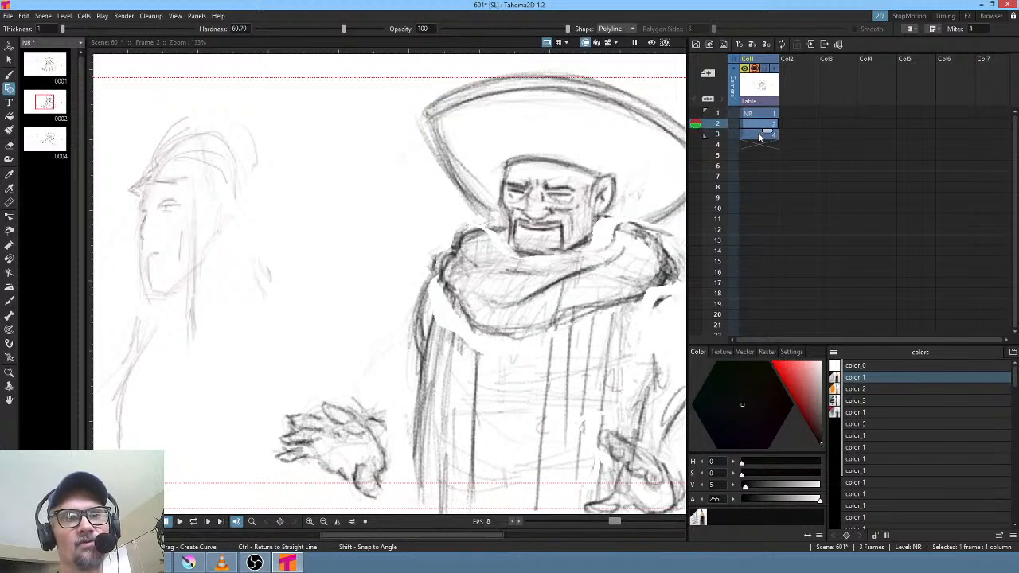
pyautogui.click(759, 137)
pyautogui.scroll(-3, 479, 249)
pyautogui.moveTo(480, 249); pyautogui.dragTo(396, 218)
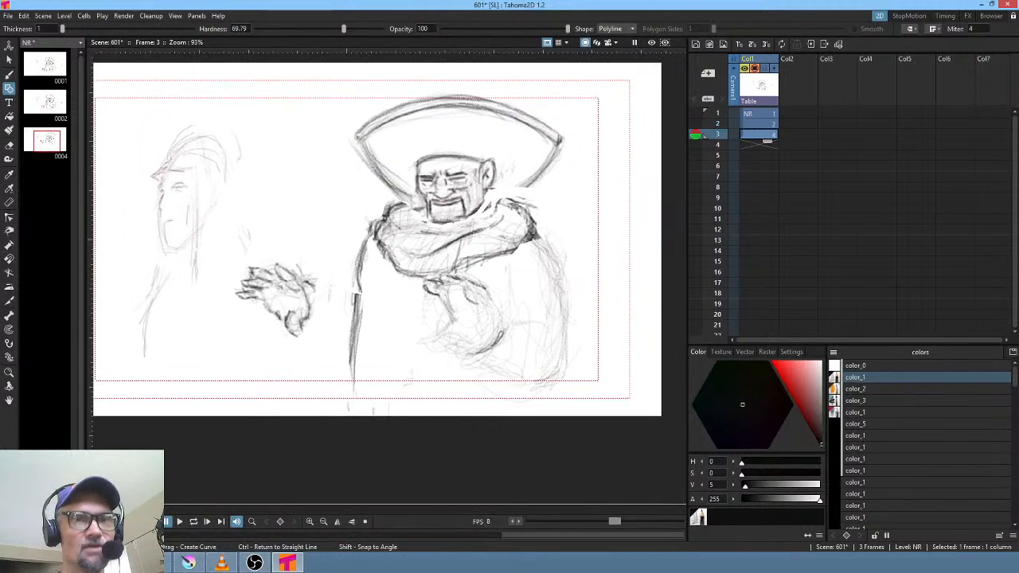
# - Brush in darker lines for the lower fingers and the curved heel of the man's bent hand on frame 3
pyautogui.press('b')
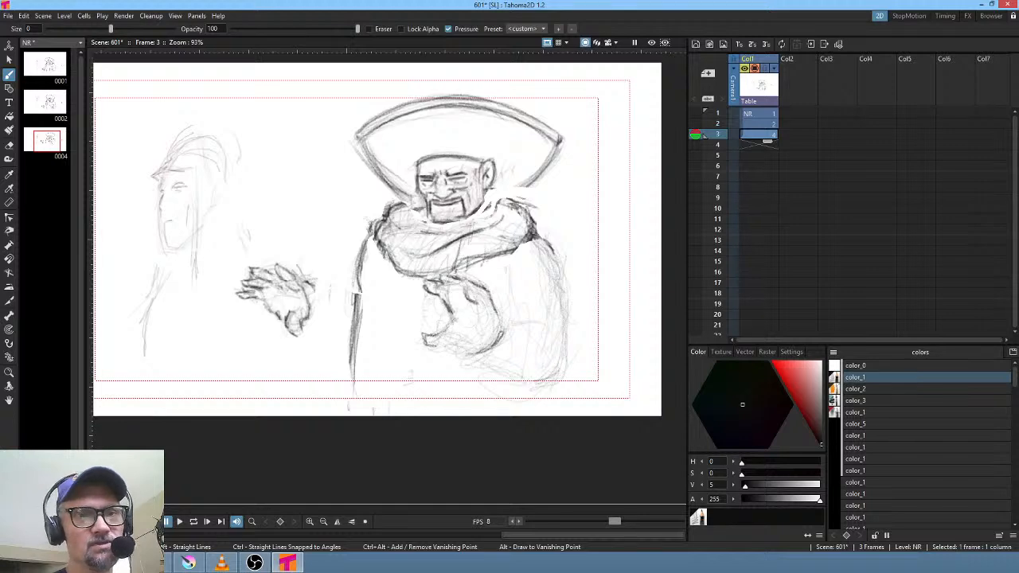
pyautogui.moveTo(432, 335); pyautogui.dragTo(432, 346)
pyautogui.moveTo(440, 332); pyautogui.dragTo(453, 346)
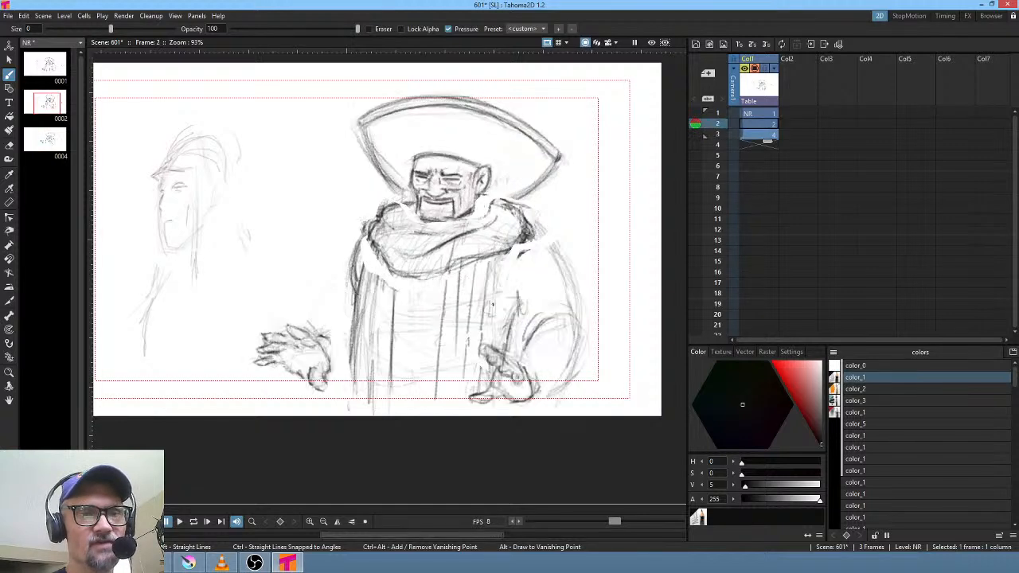
pyautogui.moveTo(449, 342); pyautogui.dragTo(467, 352)
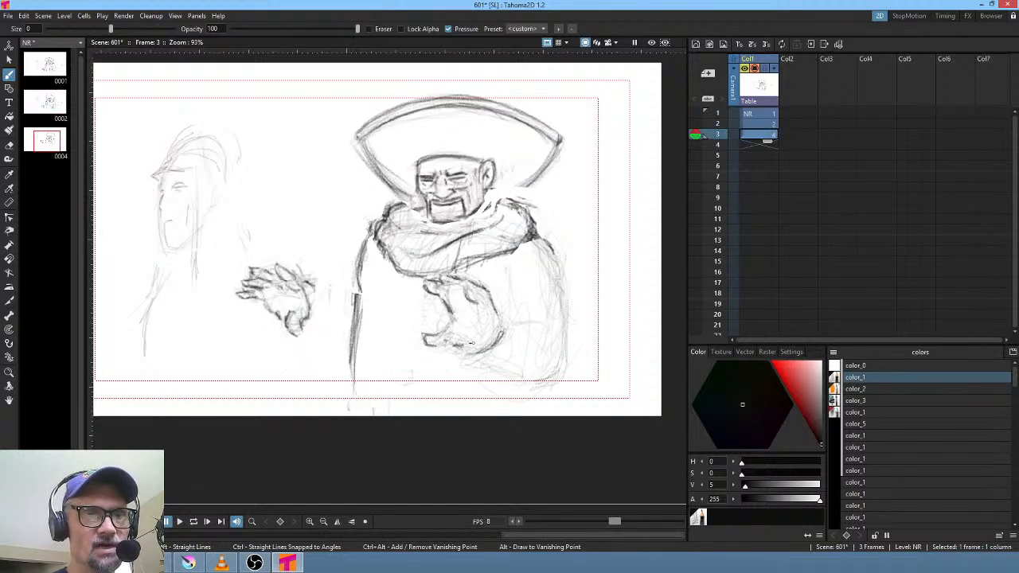
pyautogui.moveTo(460, 348); pyautogui.dragTo(487, 347)
pyautogui.moveTo(486, 348); pyautogui.dragTo(496, 305)
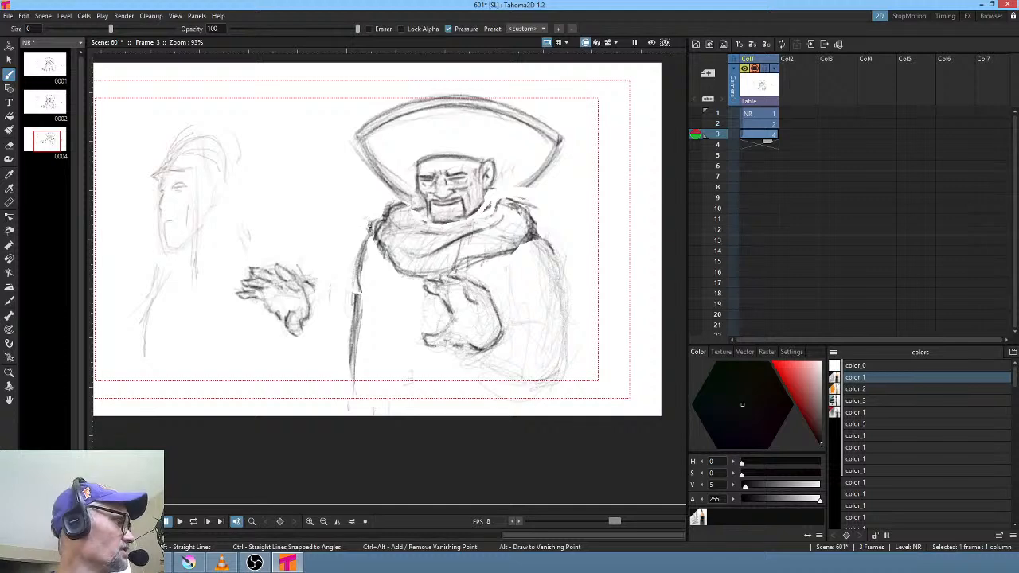
# - Select the robe's edge line below the collar on the side of the open hand with a freehand selection and scale it slightly
pyautogui.press('s')
pyautogui.moveTo(382, 273)
pyautogui.mouseDown()
pyautogui.moveTo(354, 242)
pyautogui.moveTo(341, 346)
pyautogui.moveTo(383, 270)
pyautogui.mouseUp()
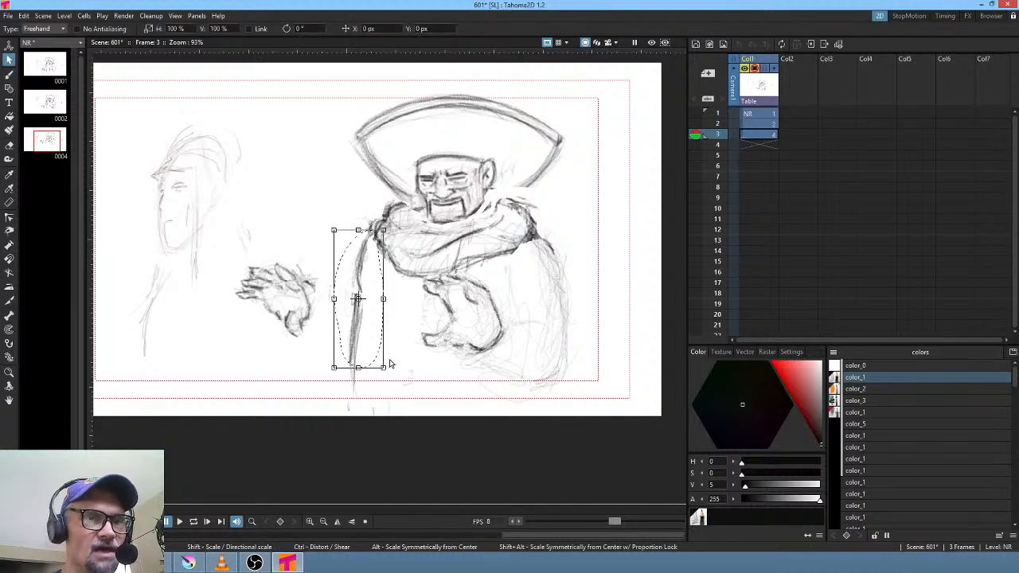
pyautogui.moveTo(383, 368)
pyautogui.mouseDown()
pyautogui.moveTo(403, 342)
pyautogui.moveTo(434, 342)
pyautogui.moveTo(347, 370)
pyautogui.moveTo(392, 333)
pyautogui.moveTo(382, 363)
pyautogui.mouseUp()
# - Draw the outer contour of the bent arm's sleeve and the folds at the elbow on frame 3, saving the scene in between
pyautogui.press('b')
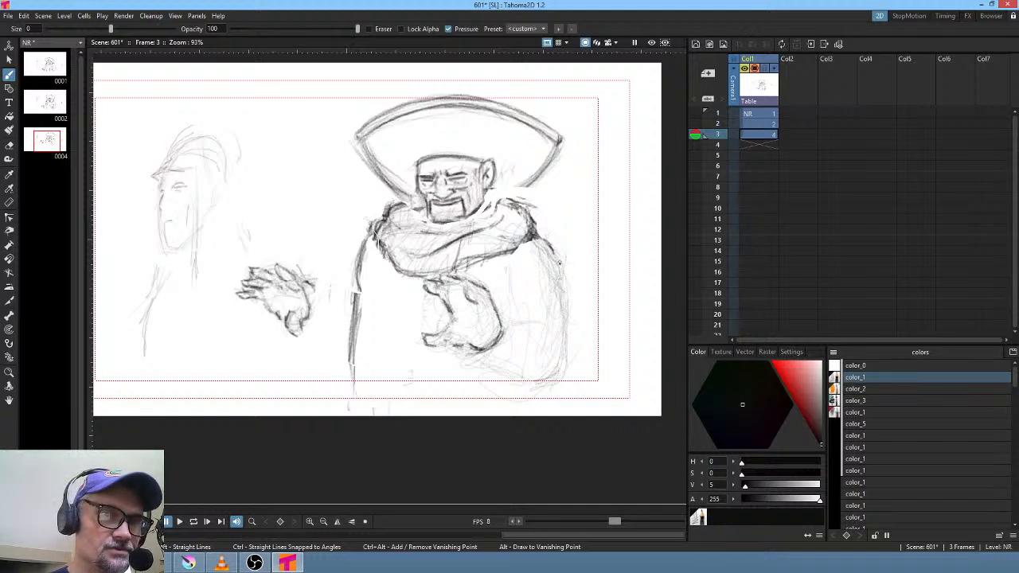
pyautogui.moveTo(560, 263)
pyautogui.mouseDown()
pyautogui.moveTo(567, 347)
pyautogui.moveTo(558, 383)
pyautogui.mouseUp()
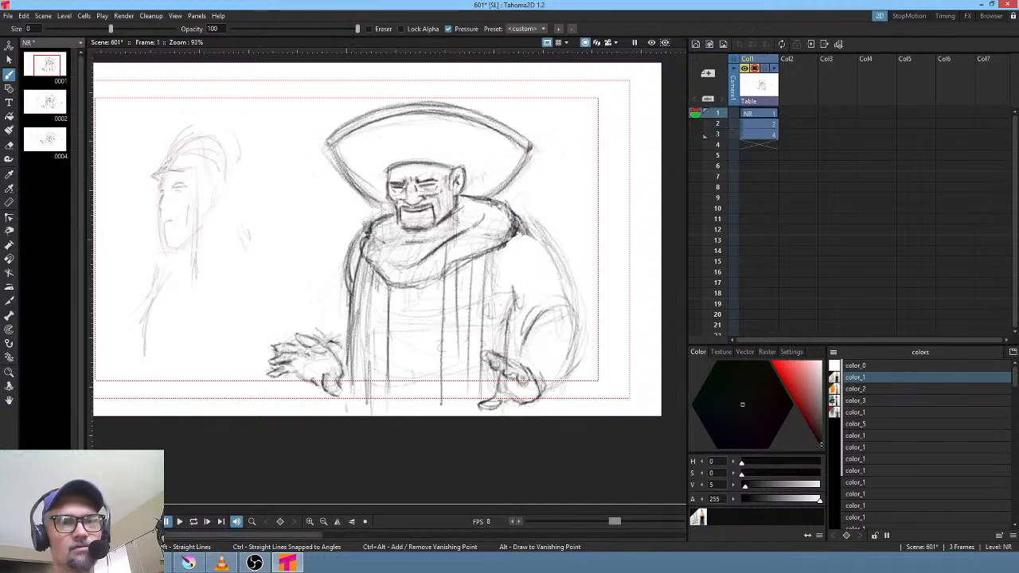
pyautogui.hotkey('ctrl', 's')
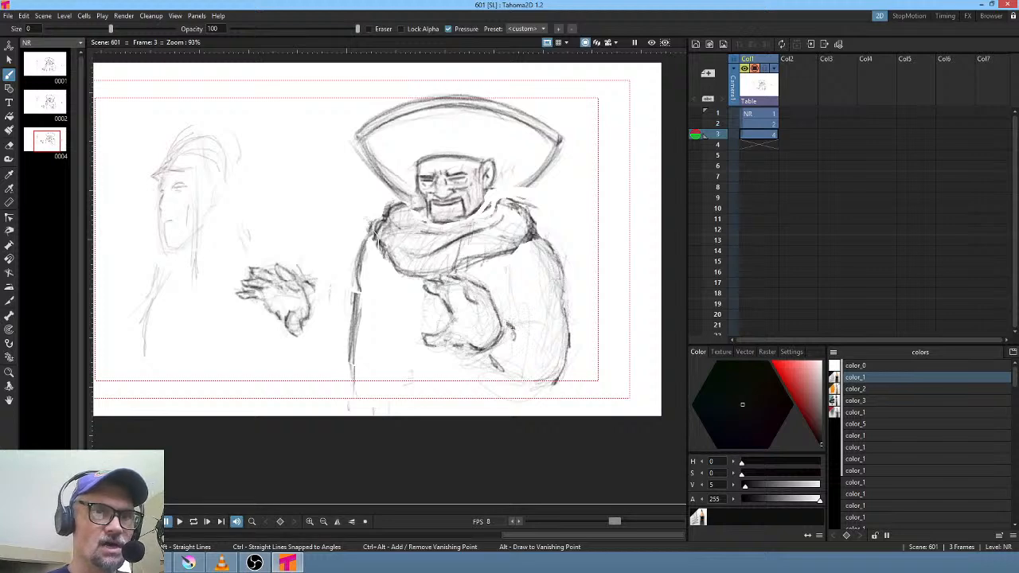
pyautogui.moveTo(513, 326)
pyautogui.mouseDown()
pyautogui.moveTo(543, 321)
pyautogui.moveTo(517, 321)
pyautogui.moveTo(561, 342)
pyautogui.mouseUp()
pyautogui.moveTo(516, 308)
pyautogui.mouseDown()
pyautogui.moveTo(509, 316)
pyautogui.moveTo(504, 274)
pyautogui.moveTo(504, 317)
pyautogui.moveTo(502, 296)
pyautogui.mouseUp()
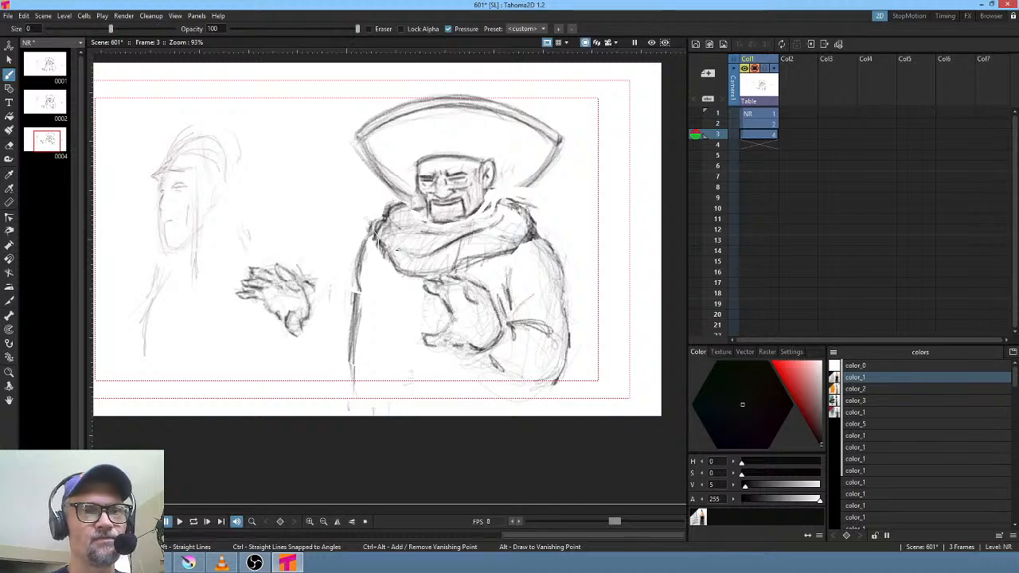
# - Brush long vertical fold lines down the front of the man's robe below the collar on frame 3
pyautogui.moveTo(371, 267)
pyautogui.mouseDown()
pyautogui.moveTo(363, 336)
pyautogui.moveTo(374, 247)
pyautogui.moveTo(363, 366)
pyautogui.moveTo(358, 345)
pyautogui.mouseUp()
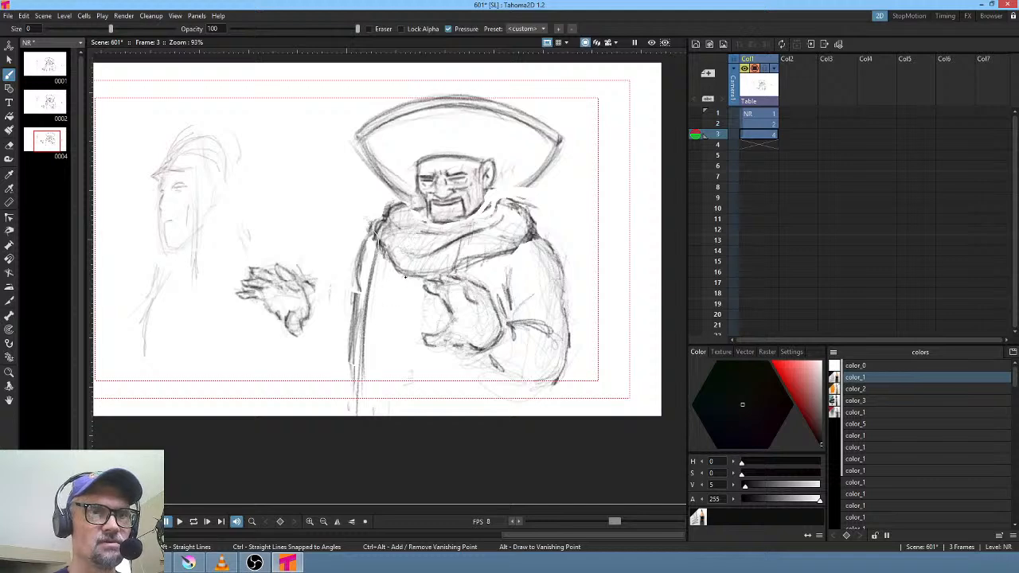
pyautogui.moveTo(406, 278)
pyautogui.mouseDown()
pyautogui.moveTo(401, 324)
pyautogui.moveTo(403, 313)
pyautogui.mouseUp()
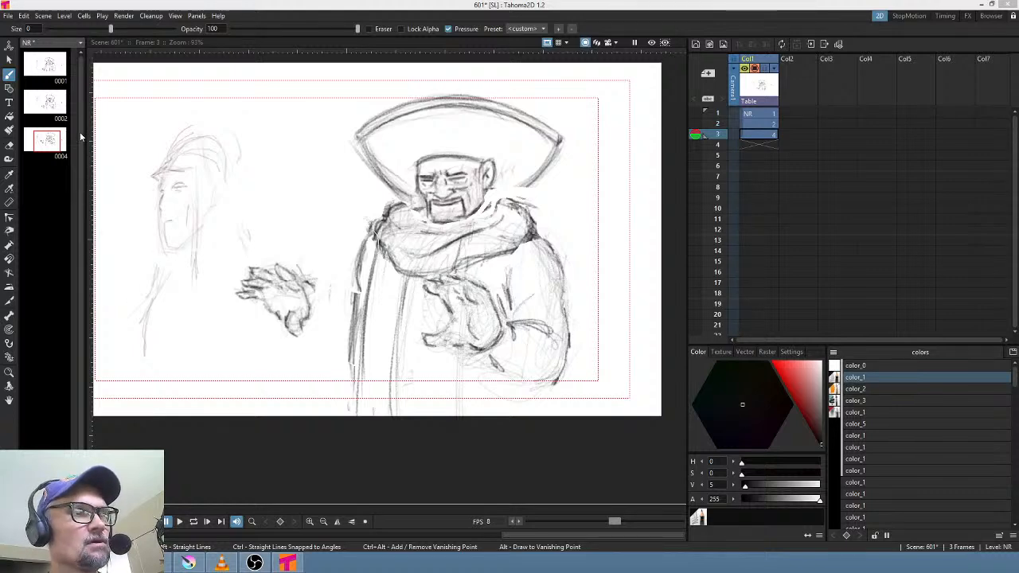
# - Change the interface theme to Light in the preferences
pyautogui.click(8, 16)
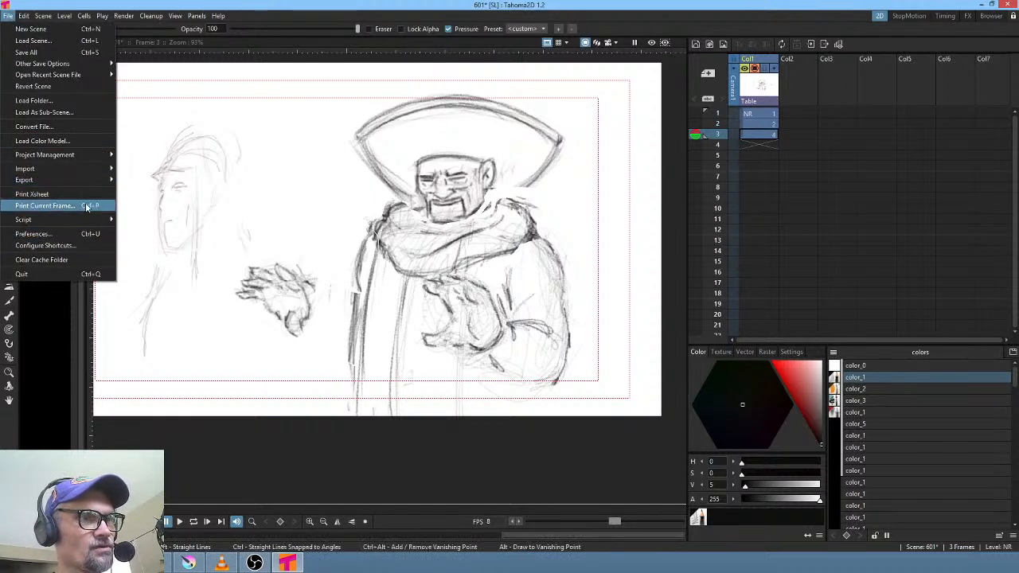
pyautogui.click(69, 234)
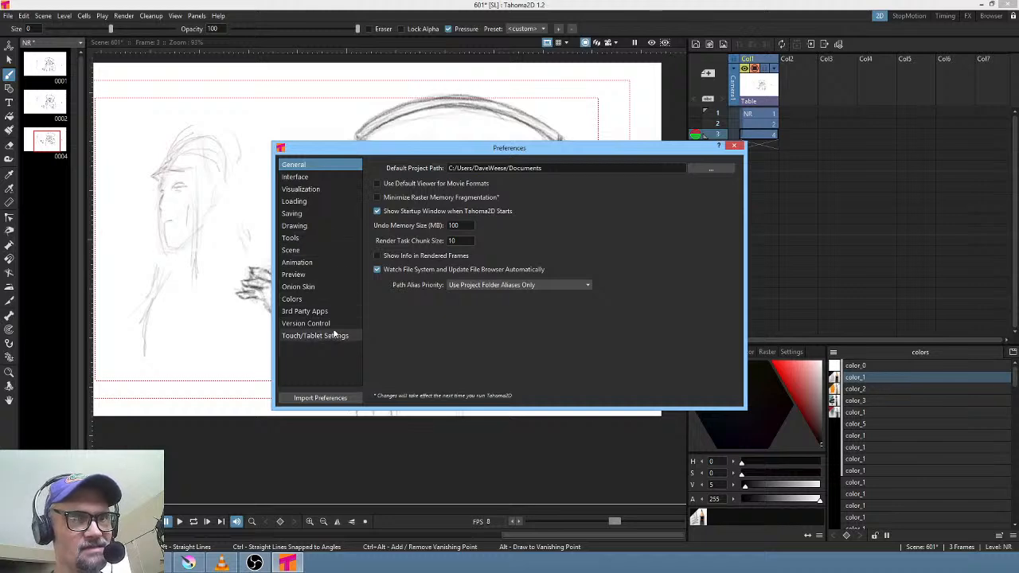
pyautogui.click(313, 178)
pyautogui.click(485, 169)
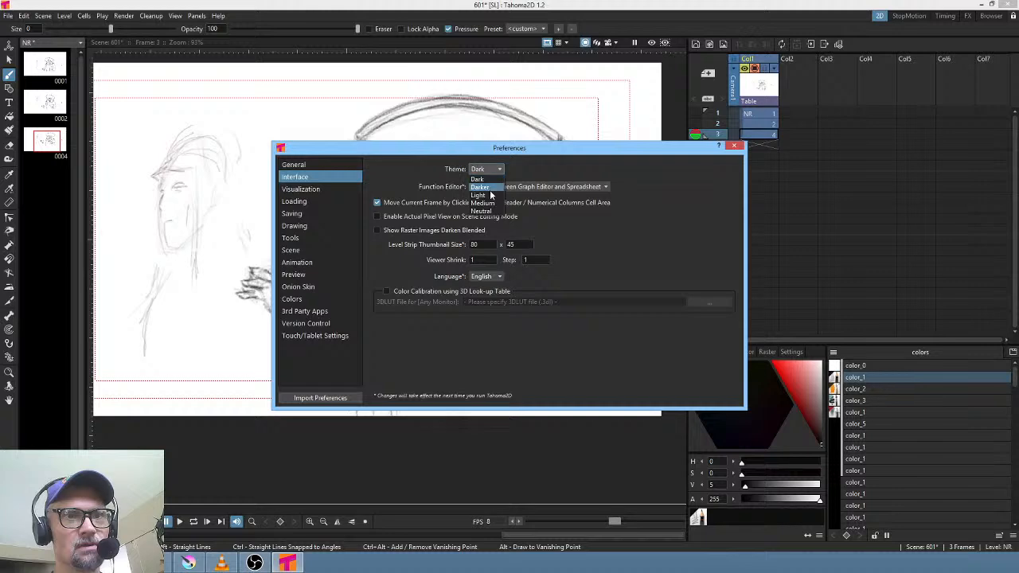
pyautogui.click(489, 191)
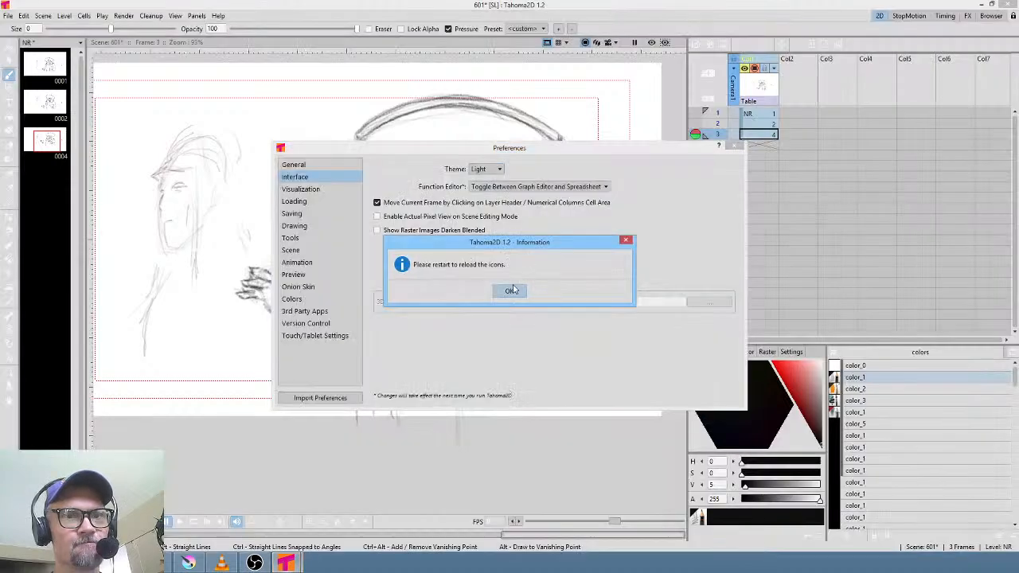
pyautogui.click(512, 290)
pyautogui.click(734, 145)
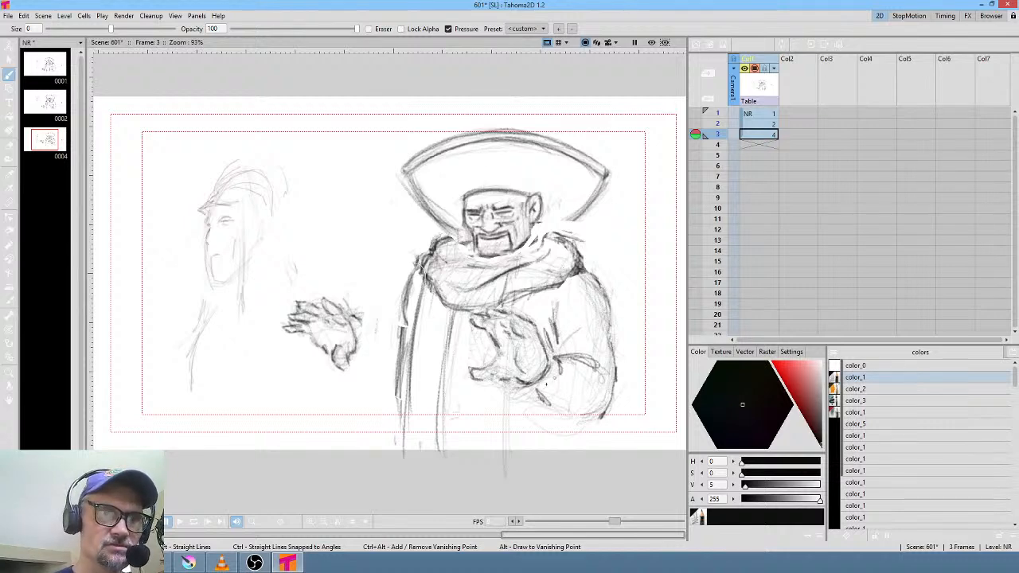
# - Draw the cuff around the bent arm's wrist and shade the fingers and back of that hand on frame 3
pyautogui.moveTo(560, 371)
pyautogui.mouseDown()
pyautogui.moveTo(540, 387)
pyautogui.moveTo(555, 383)
pyautogui.mouseUp()
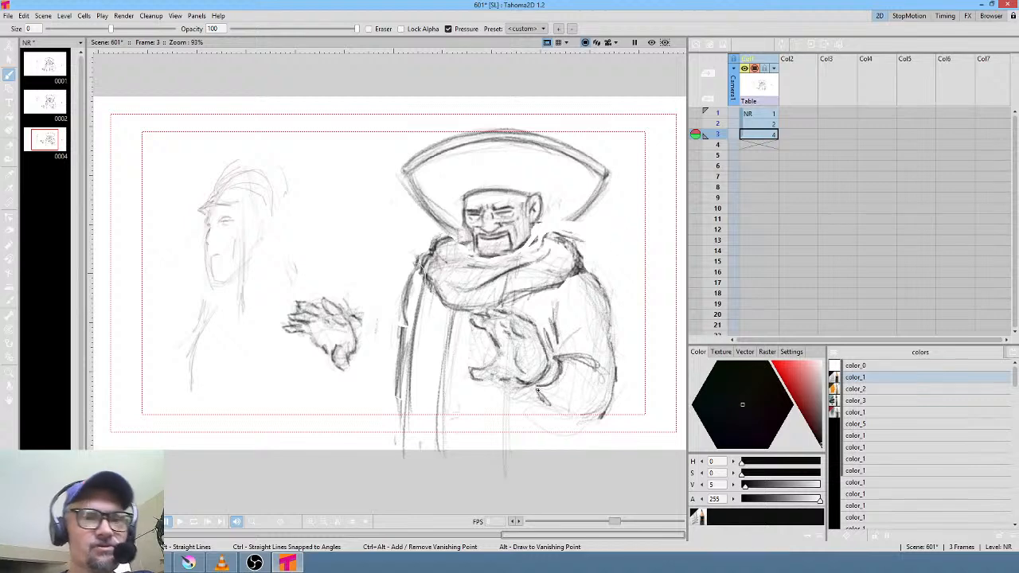
pyautogui.moveTo(562, 366)
pyautogui.mouseDown()
pyautogui.moveTo(538, 388)
pyautogui.moveTo(556, 388)
pyautogui.mouseUp()
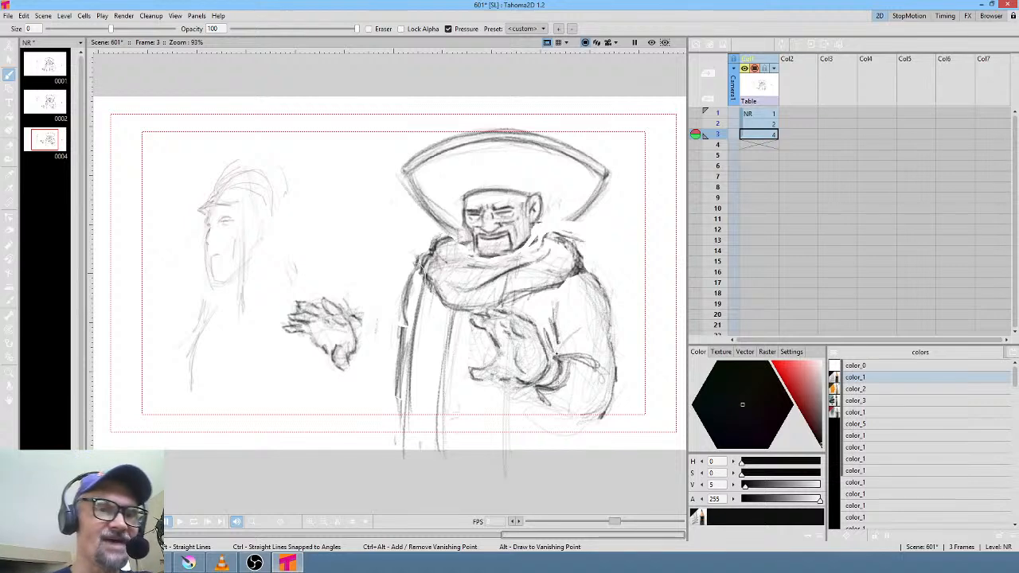
pyautogui.moveTo(557, 358); pyautogui.dragTo(549, 380)
pyautogui.moveTo(558, 328); pyautogui.dragTo(535, 355)
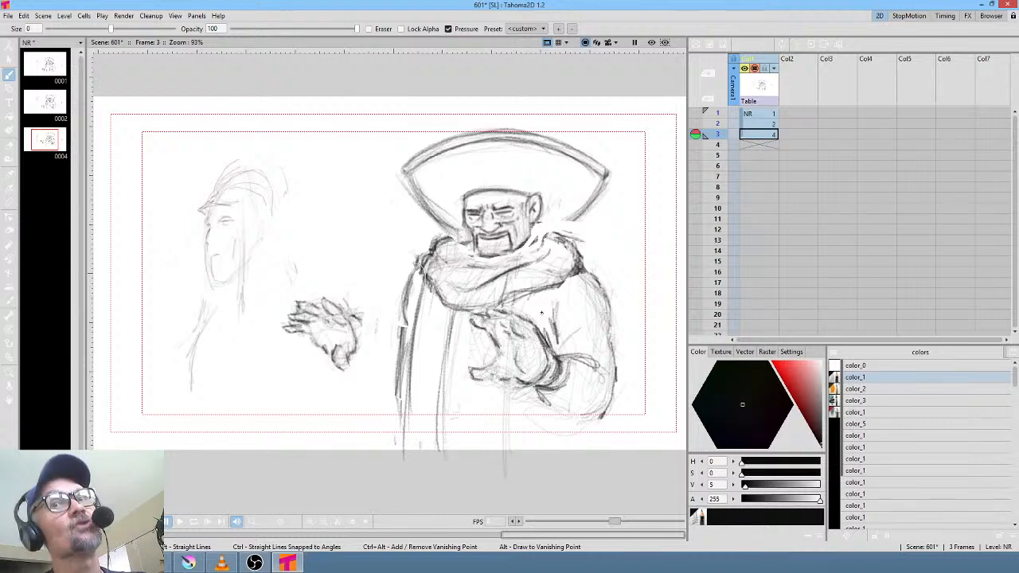
pyautogui.moveTo(530, 328)
pyautogui.mouseDown()
pyautogui.moveTo(525, 343)
pyautogui.moveTo(529, 322)
pyautogui.moveTo(498, 330)
pyautogui.moveTo(508, 344)
pyautogui.moveTo(497, 344)
pyautogui.mouseUp()
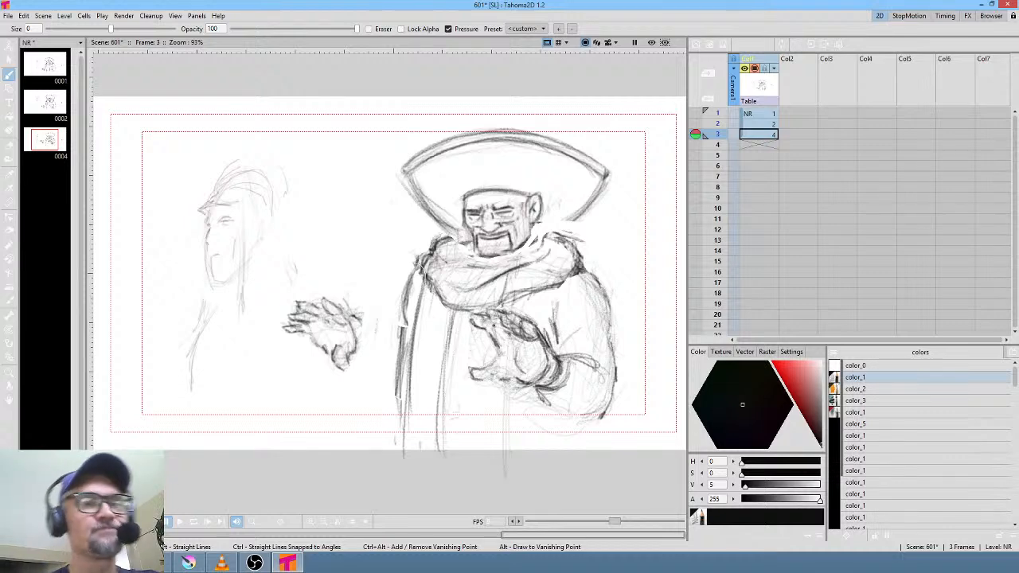
pyautogui.moveTo(528, 334)
pyautogui.mouseDown()
pyautogui.moveTo(495, 346)
pyautogui.moveTo(493, 333)
pyautogui.mouseUp()
pyautogui.moveTo(566, 333); pyautogui.dragTo(532, 373)
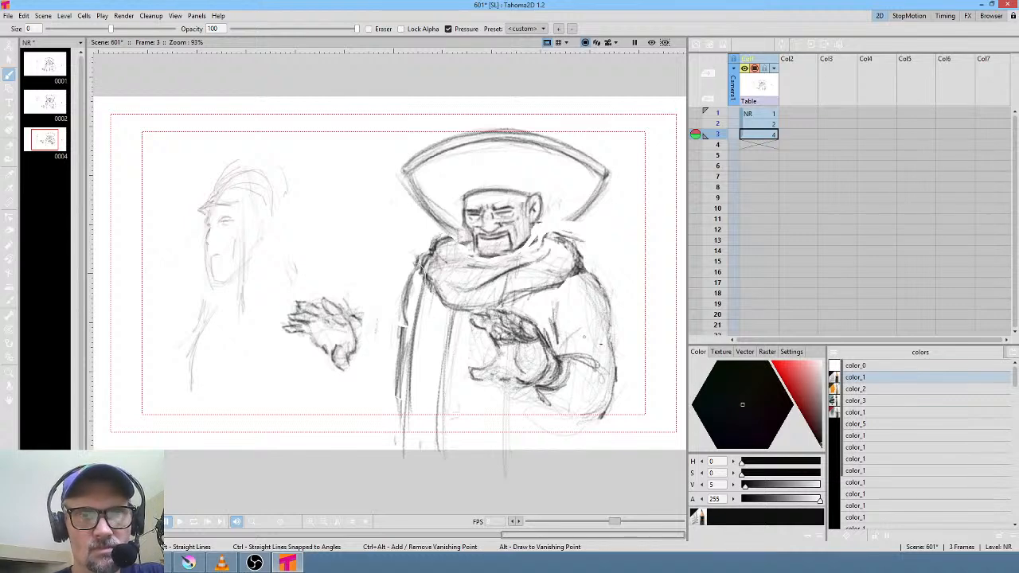
# - Sketch curved contour and fold lines across the lower part of the bent arm's sleeve on frame 3
pyautogui.moveTo(605, 333); pyautogui.dragTo(548, 415)
pyautogui.moveTo(604, 394); pyautogui.dragTo(546, 419)
pyautogui.moveTo(602, 371); pyautogui.dragTo(589, 414)
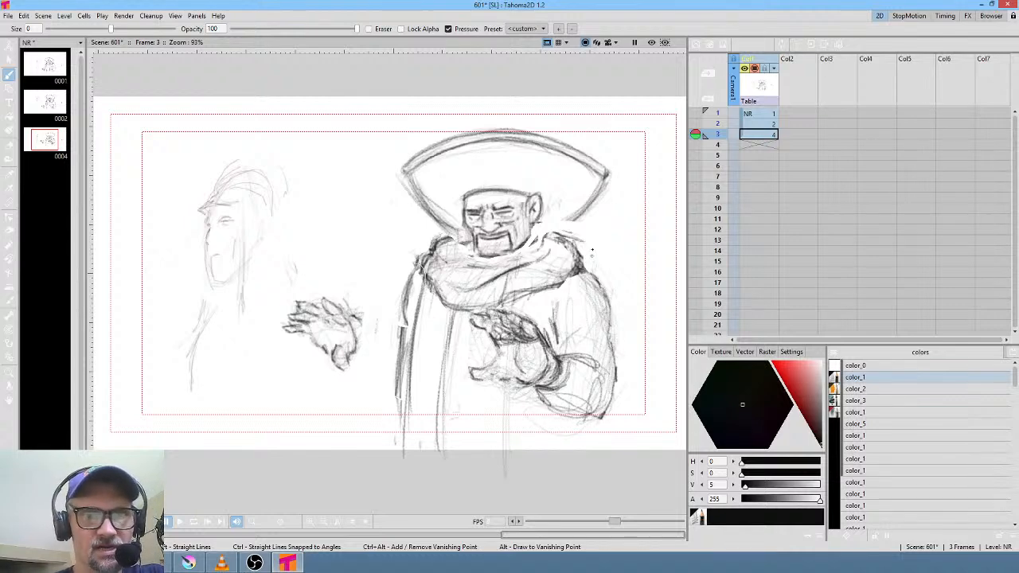
# - Draw vertical robe folds below the bent hand and darken the long folds along the robe's front on frame 3
pyautogui.moveTo(502, 338); pyautogui.dragTo(494, 421)
pyautogui.moveTo(495, 371)
pyautogui.mouseDown()
pyautogui.moveTo(498, 491)
pyautogui.moveTo(546, 406)
pyautogui.moveTo(547, 480)
pyautogui.mouseUp()
pyautogui.moveTo(536, 387); pyautogui.dragTo(535, 469)
pyautogui.moveTo(531, 407); pyautogui.dragTo(527, 438)
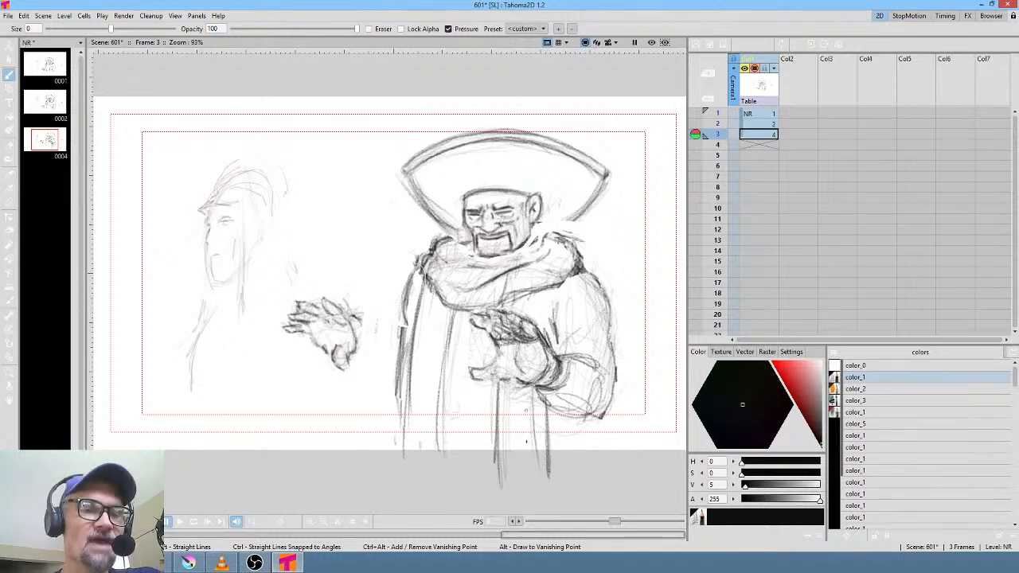
pyautogui.moveTo(519, 374); pyautogui.dragTo(518, 468)
pyautogui.moveTo(438, 293); pyautogui.dragTo(430, 451)
pyautogui.moveTo(449, 304); pyautogui.dragTo(442, 468)
pyautogui.moveTo(447, 321); pyautogui.dragTo(445, 501)
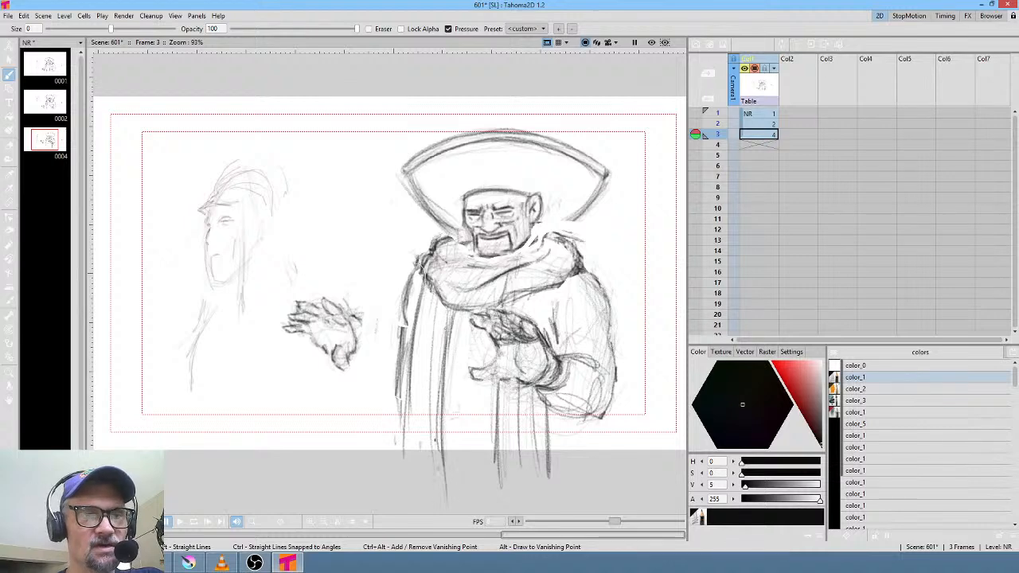
# - Erase the stray zigzag scribble outside the camera frame beside the man on frame 3
pyautogui.scroll(-3, 381, 469)
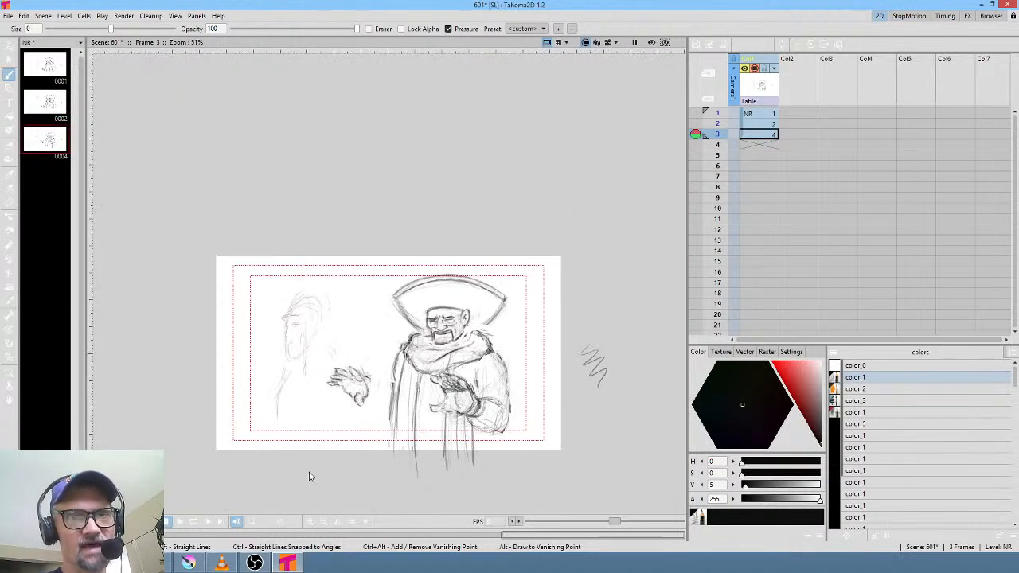
pyautogui.moveTo(366, 486); pyautogui.dragTo(390, 378)
pyautogui.scroll(-1, 390, 386)
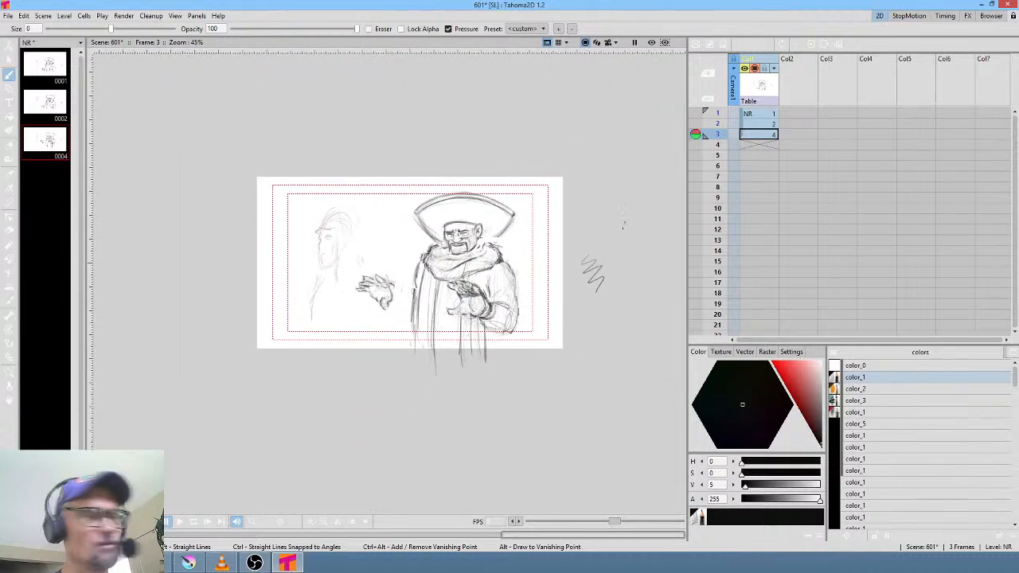
pyautogui.press('a')
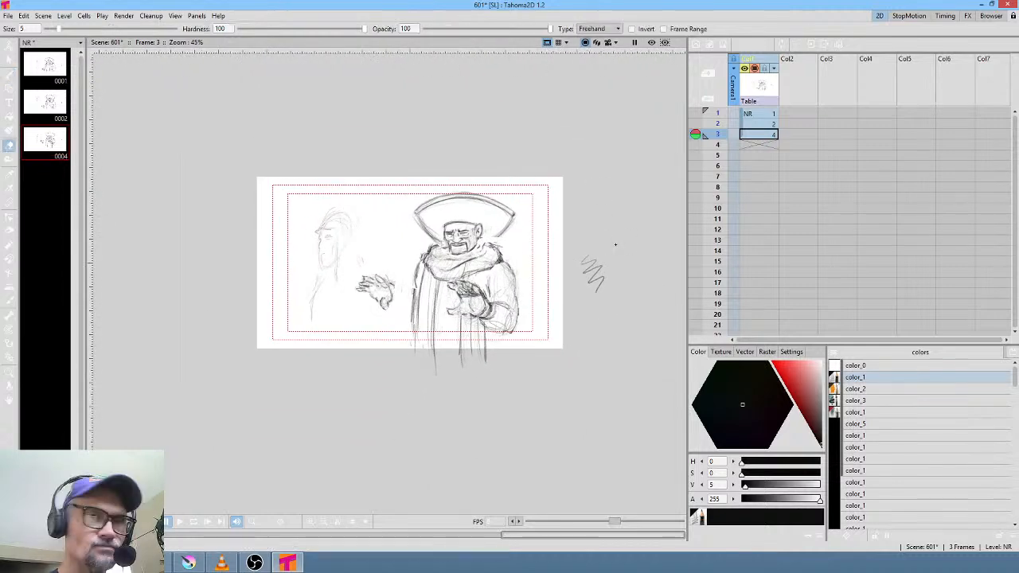
pyautogui.moveTo(614, 242); pyautogui.dragTo(606, 217)
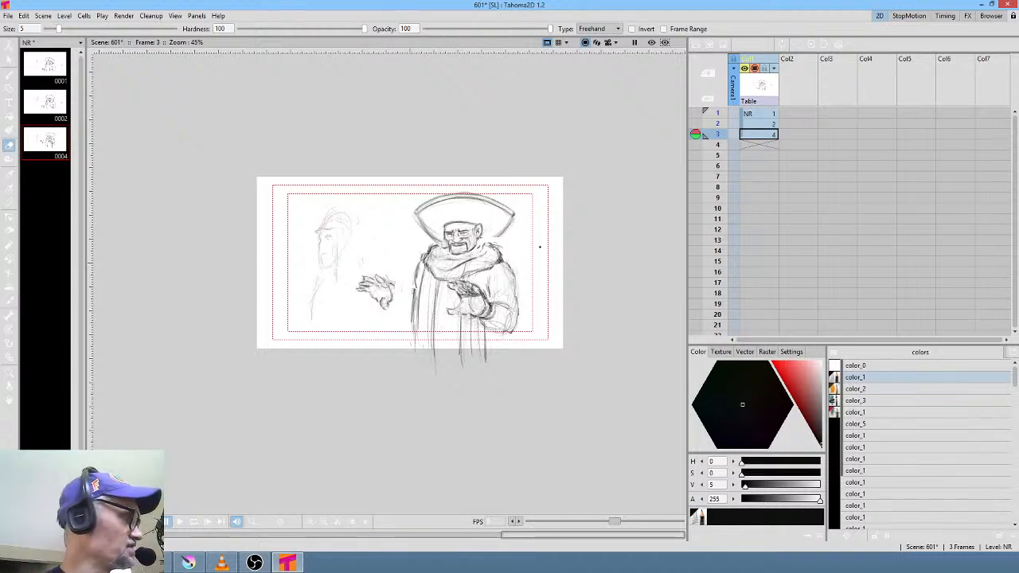
# - Flip between frames 1, 2 and 3 to compare the positions of the man's hands and arms
pyautogui.scroll(3, 557, 271)
pyautogui.middleClick(589, 271)
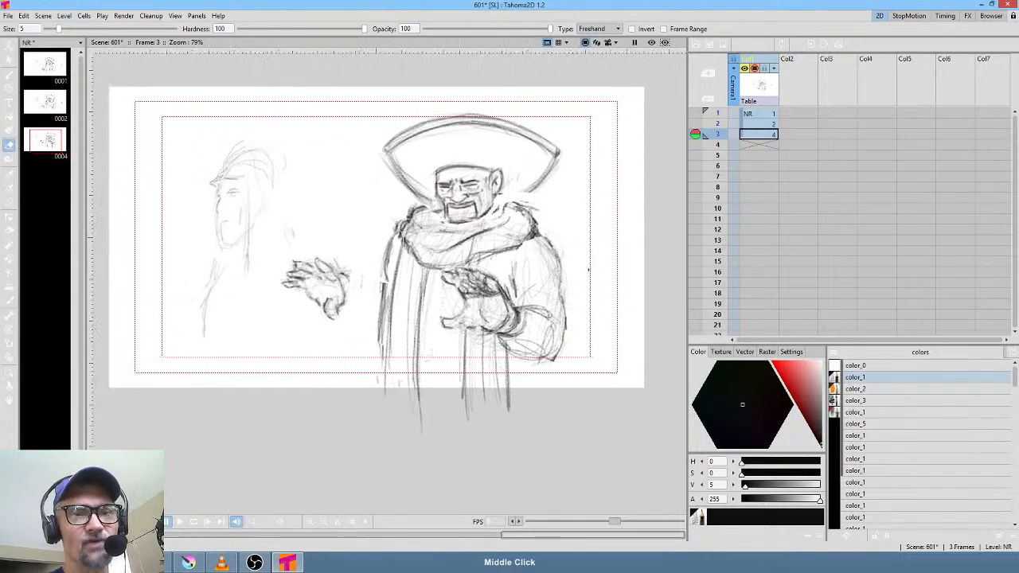
pyautogui.moveTo(589, 270); pyautogui.dragTo(590, 255)
pyautogui.press('b')
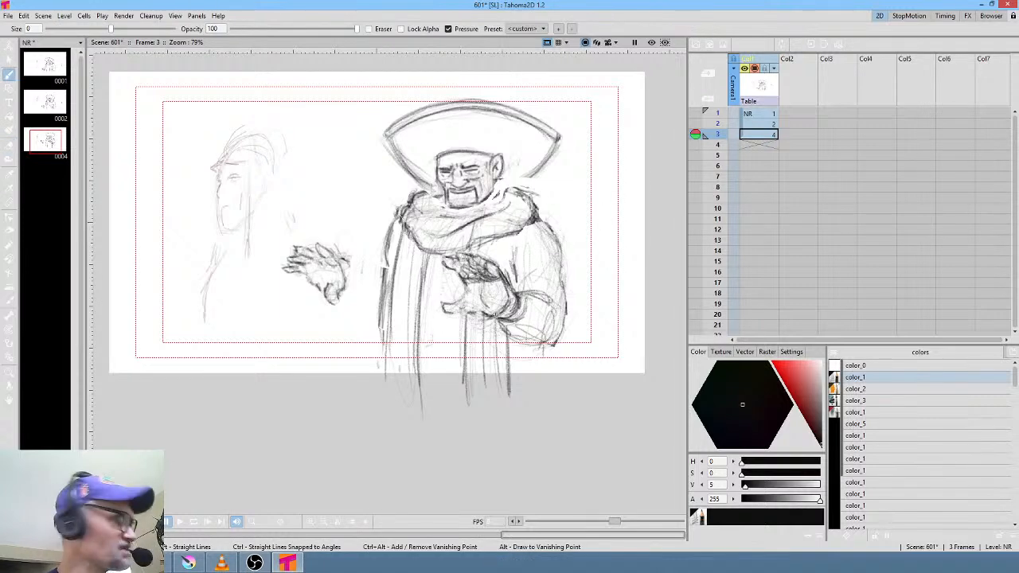
pyautogui.press('Up')
pyautogui.press('Up')
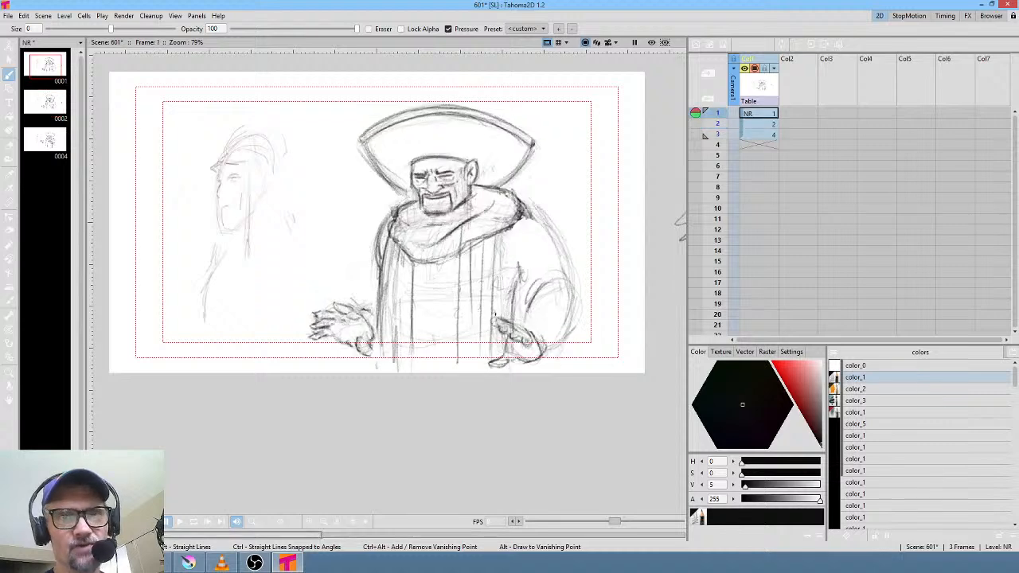
pyautogui.press('Down')
pyautogui.press('Down')
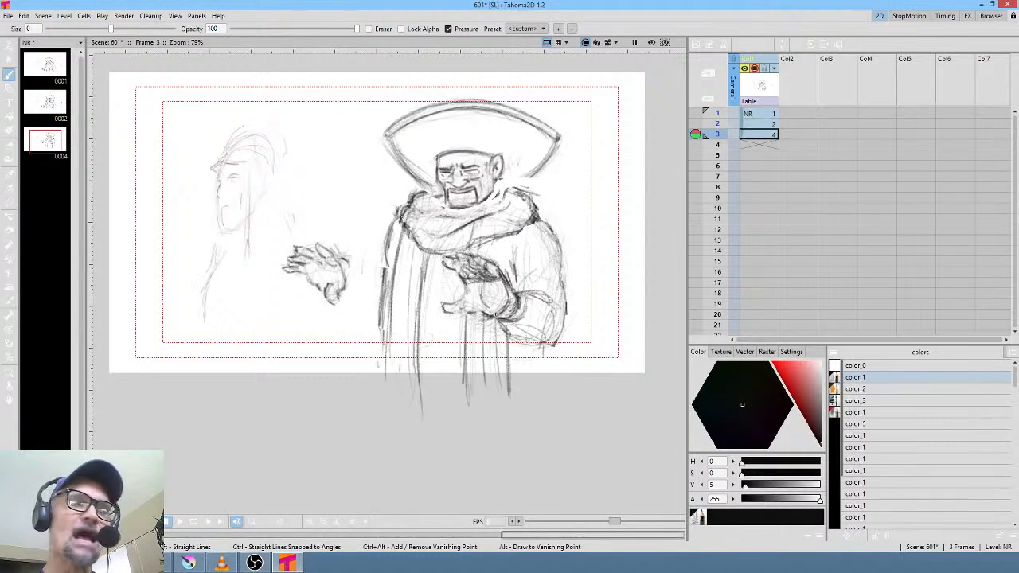
pyautogui.press('Up')
pyautogui.press('Up')
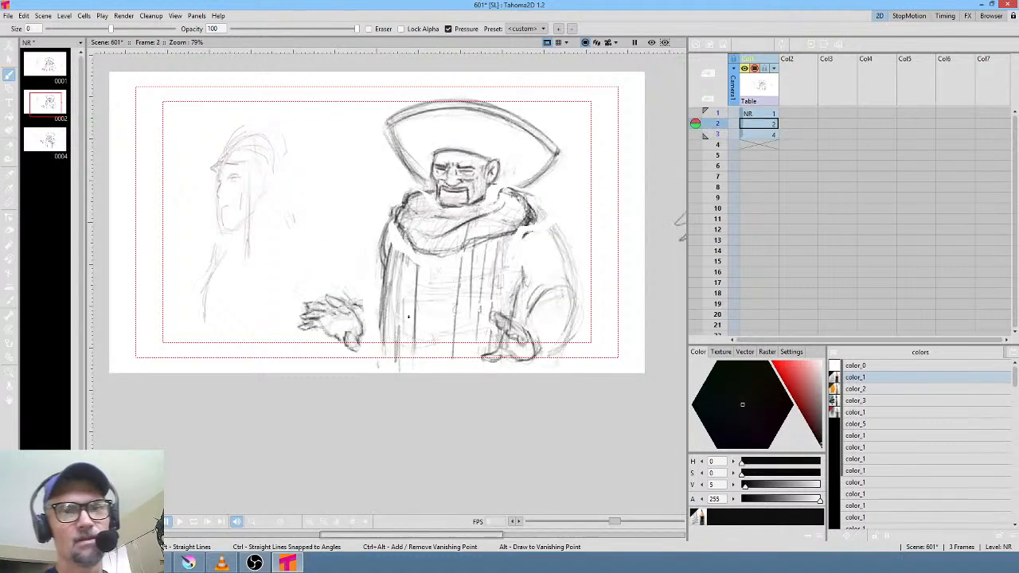
pyautogui.press('Down')
pyautogui.press('Down')
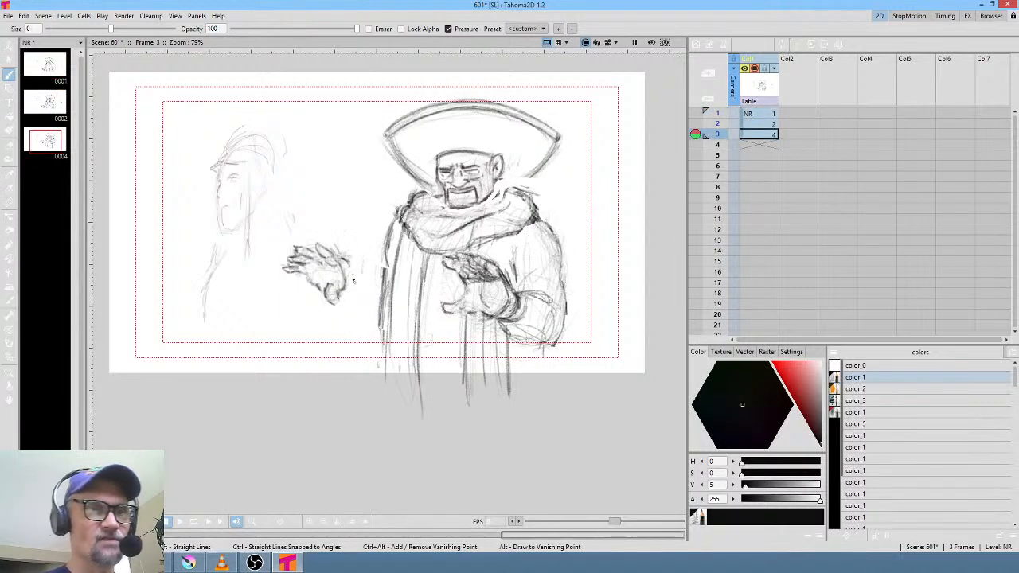
# - Draw the upper and lower contours of the forearm joining the open hand to the robe on frame 3, checking against frame 2
pyautogui.moveTo(349, 273)
pyautogui.mouseDown()
pyautogui.moveTo(368, 282)
pyautogui.moveTo(379, 315)
pyautogui.moveTo(390, 288)
pyautogui.moveTo(352, 323)
pyautogui.moveTo(379, 336)
pyautogui.moveTo(369, 340)
pyautogui.mouseUp()
pyautogui.press('Up')
pyautogui.press('Down')
pyautogui.moveTo(346, 301); pyautogui.dragTo(383, 343)
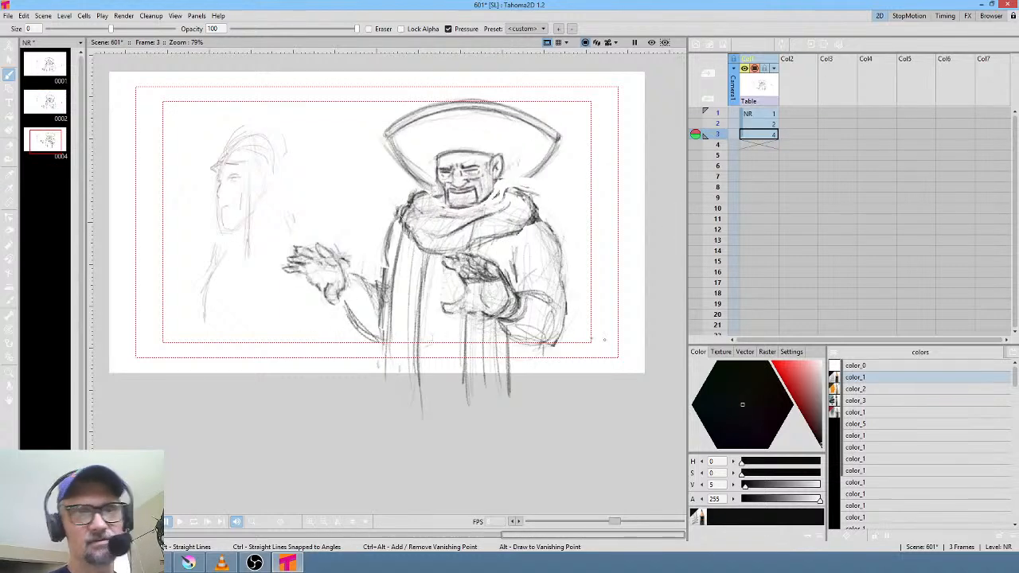
# - Darken the outlines of the bent sleeve, the robe edge and the open hand's wrist, and extend the robe's edge below the elbow
pyautogui.moveTo(513, 333)
pyautogui.mouseDown()
pyautogui.moveTo(565, 352)
pyautogui.moveTo(552, 231)
pyautogui.moveTo(570, 323)
pyautogui.mouseUp()
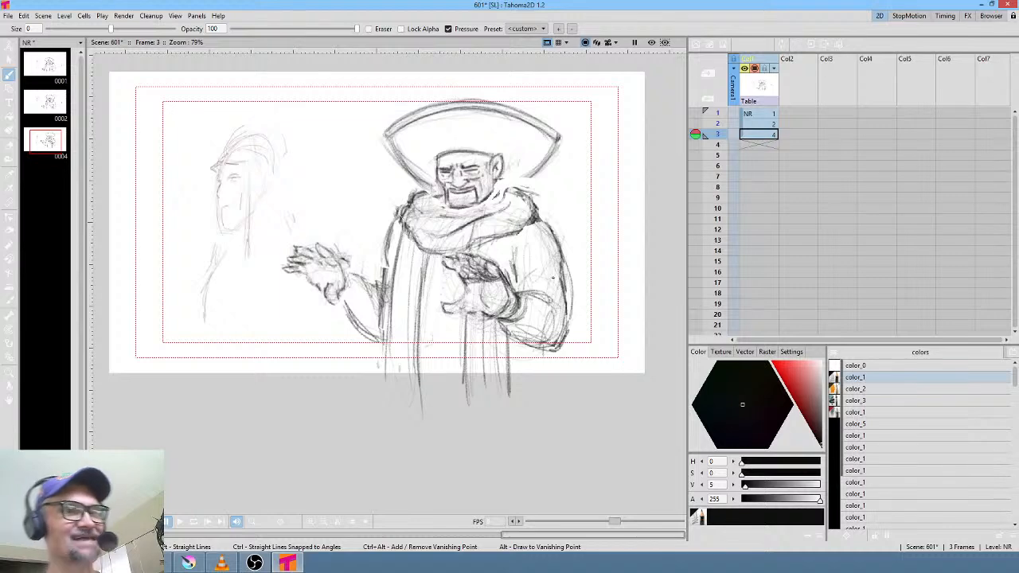
pyautogui.moveTo(390, 231); pyautogui.dragTo(379, 307)
pyautogui.moveTo(357, 272)
pyautogui.mouseDown()
pyautogui.moveTo(348, 296)
pyautogui.moveTo(332, 301)
pyautogui.mouseUp()
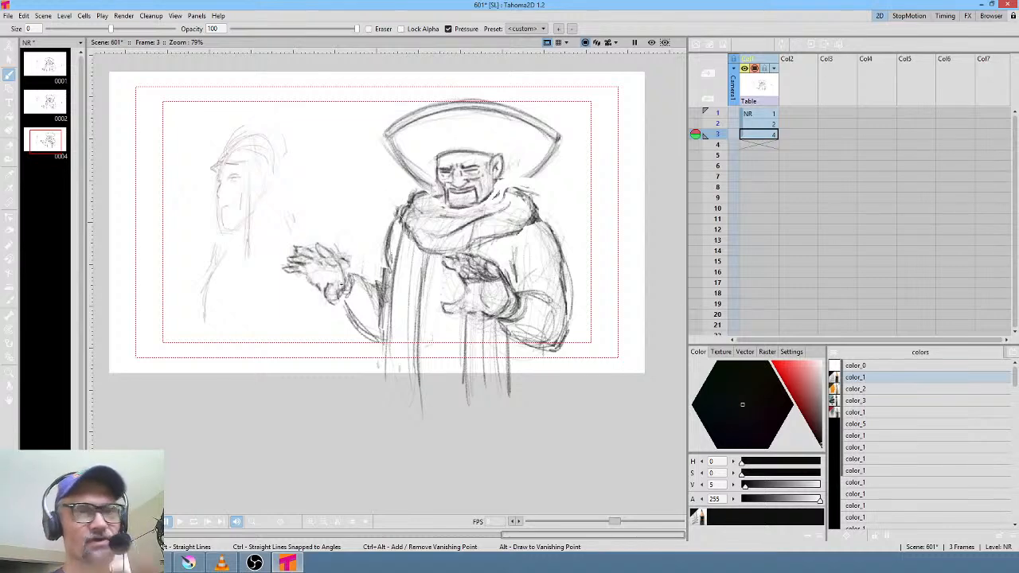
pyautogui.moveTo(502, 327)
pyautogui.mouseDown()
pyautogui.moveTo(533, 352)
pyautogui.moveTo(559, 352)
pyautogui.moveTo(560, 305)
pyautogui.moveTo(529, 262)
pyautogui.mouseUp()
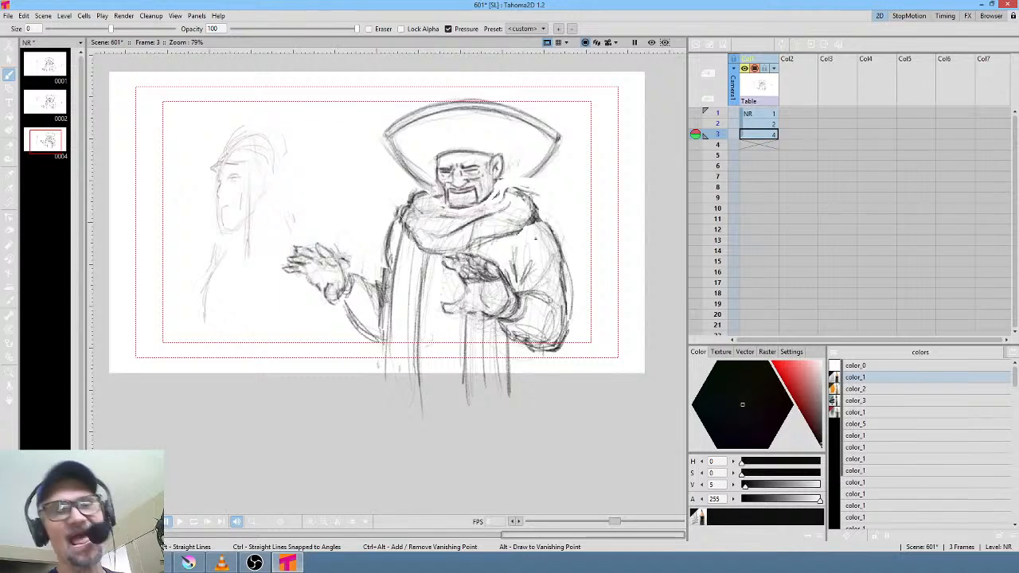
pyautogui.moveTo(556, 352); pyautogui.dragTo(557, 419)
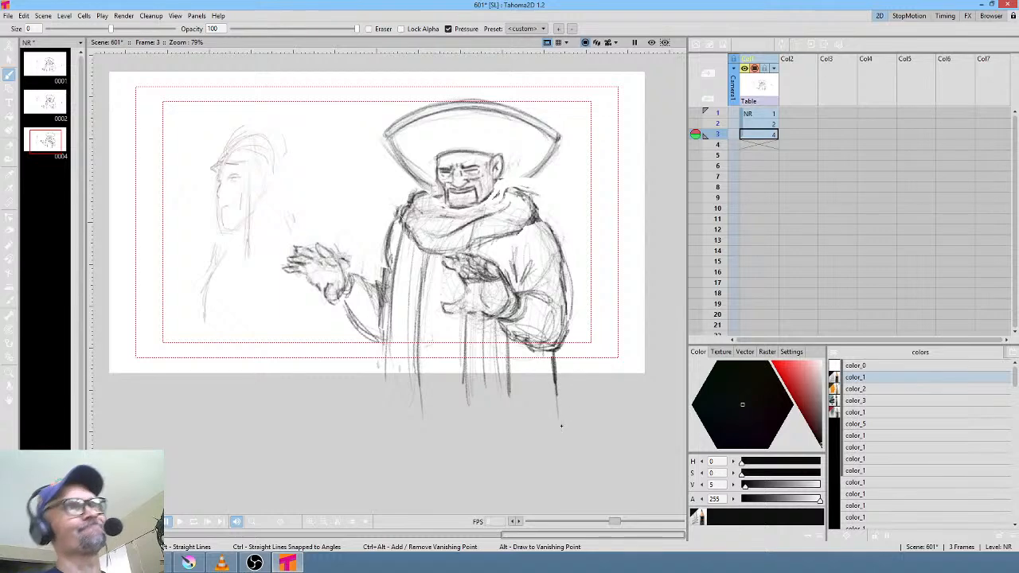
# - Flip repeatedly through the three frames to examine how the man's head, arms and robe move with the frame 3 drawing filled in
pyautogui.press('Up')
pyautogui.press('Up')
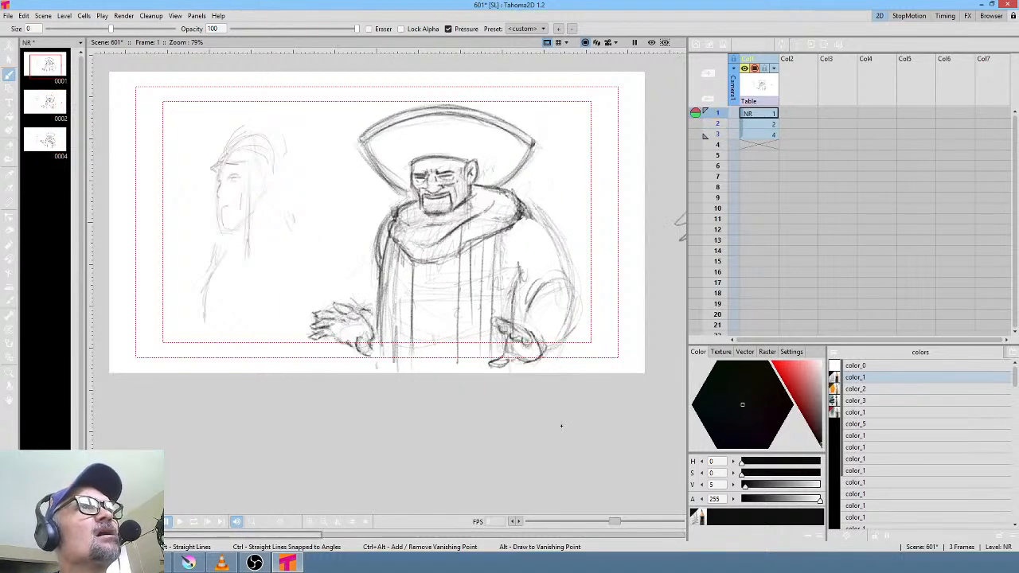
pyautogui.press('Down')
pyautogui.press('Down')
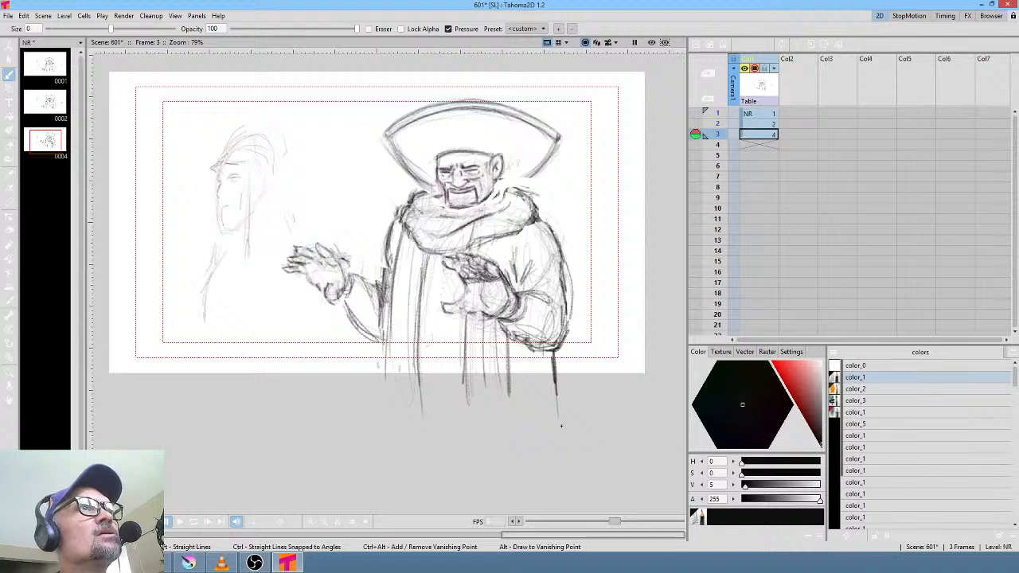
pyautogui.press('Up')
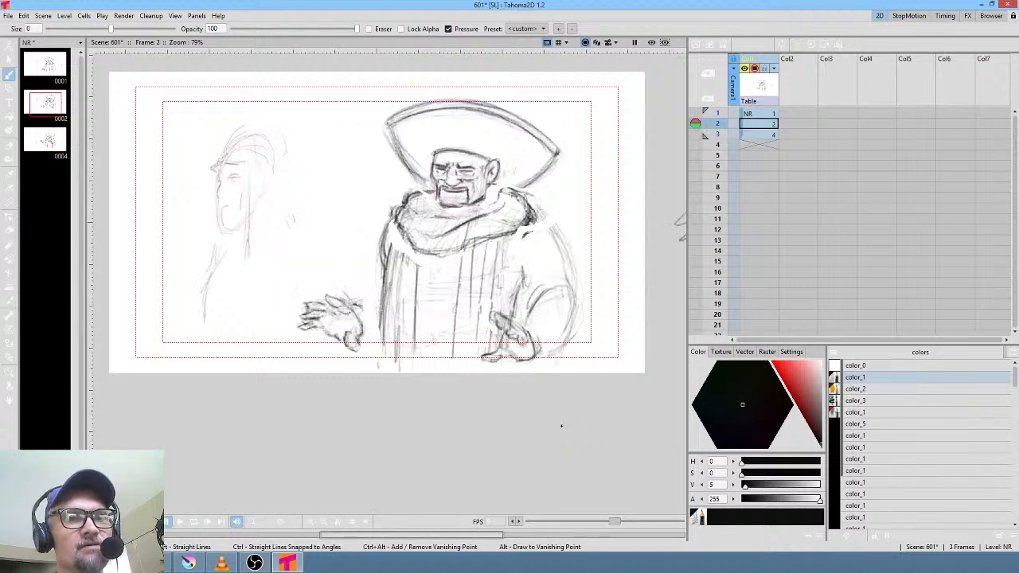
pyautogui.press('Down')
pyautogui.press('Up')
pyautogui.press('Down')
pyautogui.press('Up')
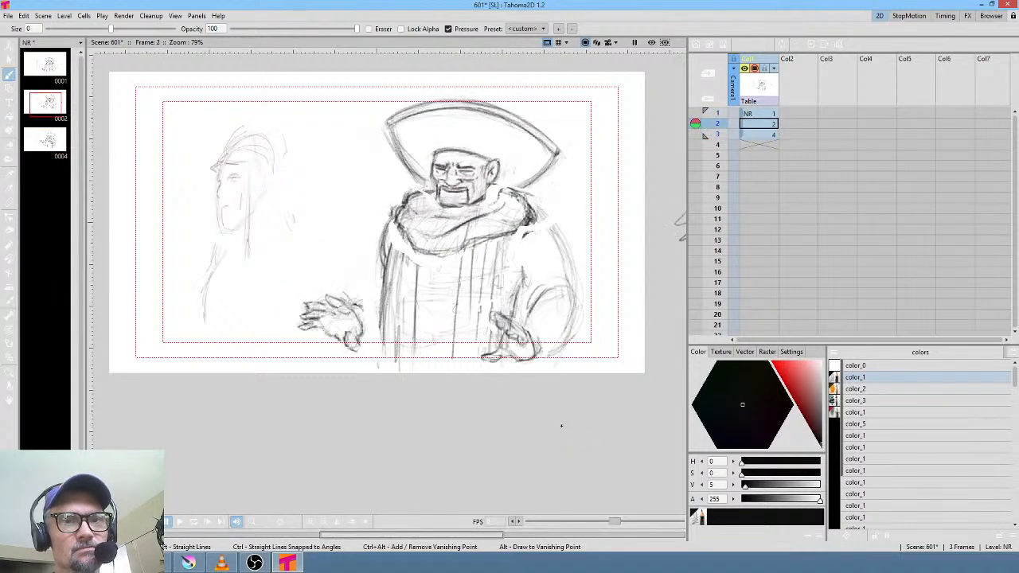
pyautogui.press('Down')
pyautogui.press('Up')
pyautogui.press('Up')
pyautogui.press('Down')
pyautogui.press('Down')
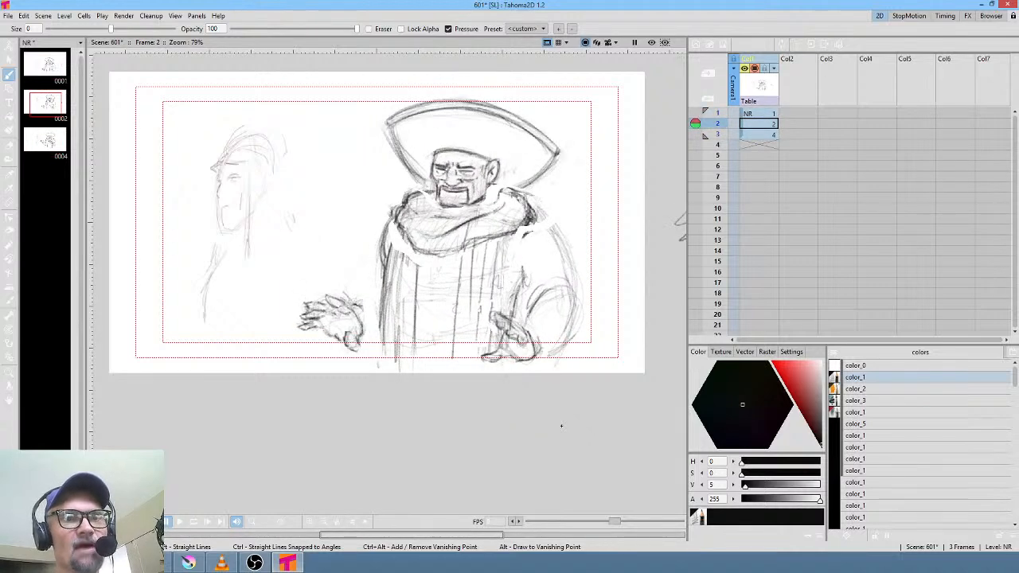
# - Darken the vertical fold lines on the front of the man's robe on frame 2
pyautogui.press('Up')
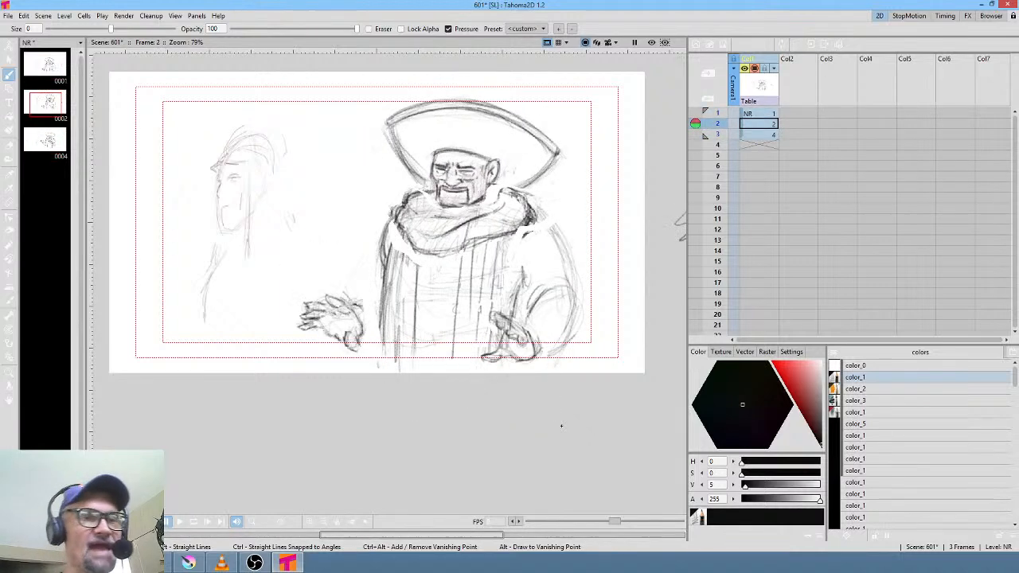
pyautogui.press('Up')
pyautogui.press('Down')
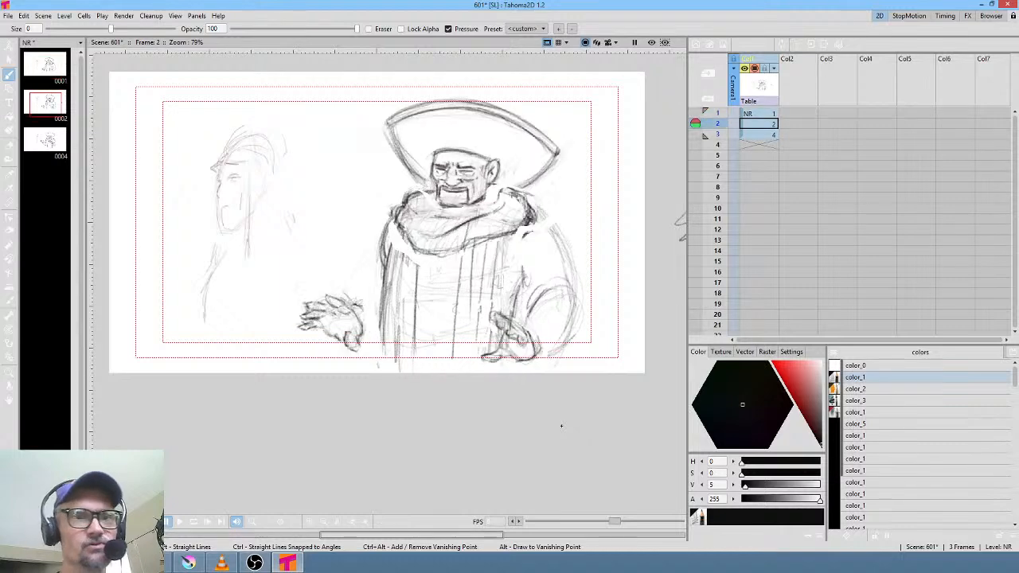
pyautogui.moveTo(398, 230)
pyautogui.mouseDown()
pyautogui.moveTo(390, 245)
pyautogui.moveTo(417, 266)
pyautogui.moveTo(400, 274)
pyautogui.mouseUp()
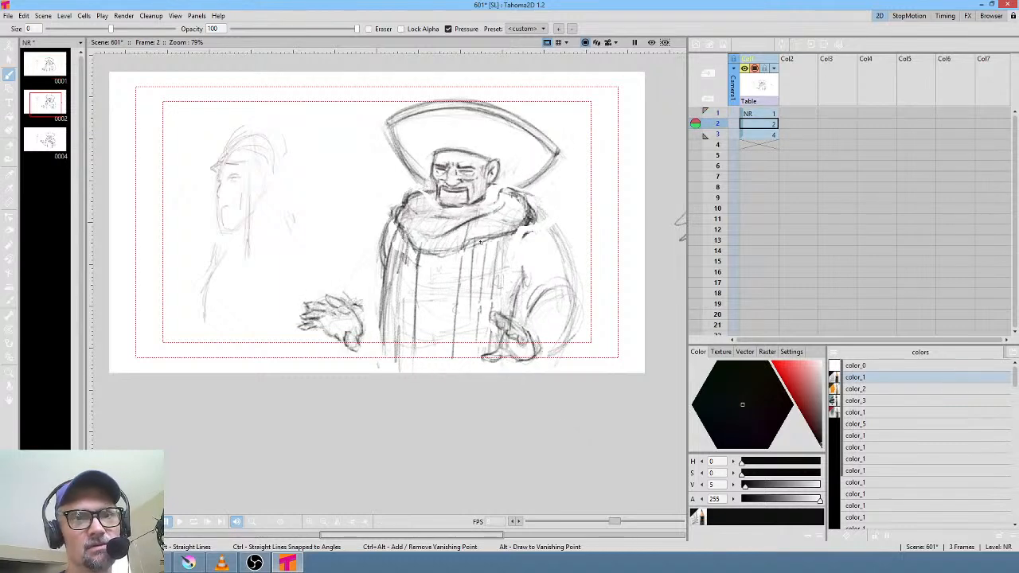
pyautogui.moveTo(465, 236); pyautogui.dragTo(455, 312)
pyautogui.moveTo(497, 248)
pyautogui.mouseDown()
pyautogui.moveTo(492, 292)
pyautogui.moveTo(455, 332)
pyautogui.mouseUp()
pyautogui.moveTo(465, 249)
pyautogui.mouseDown()
pyautogui.moveTo(453, 341)
pyautogui.moveTo(430, 325)
pyautogui.mouseUp()
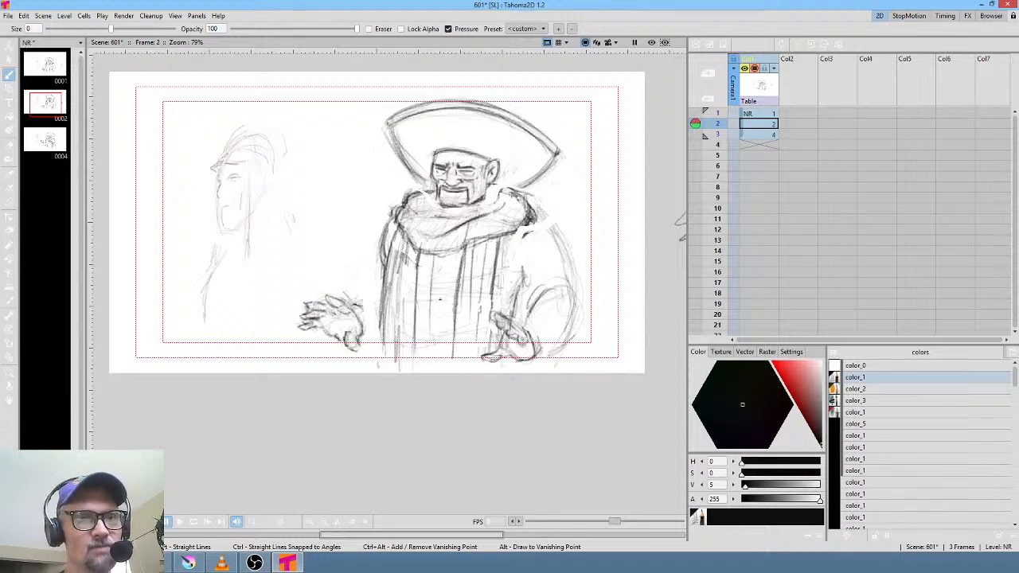
# - Draw one vertical fold line down the front of the robe on frame 1 and another on frame 3
pyautogui.press('Up')
pyautogui.moveTo(434, 259); pyautogui.dragTo(436, 382)
pyautogui.press('Down')
pyautogui.press('Down')
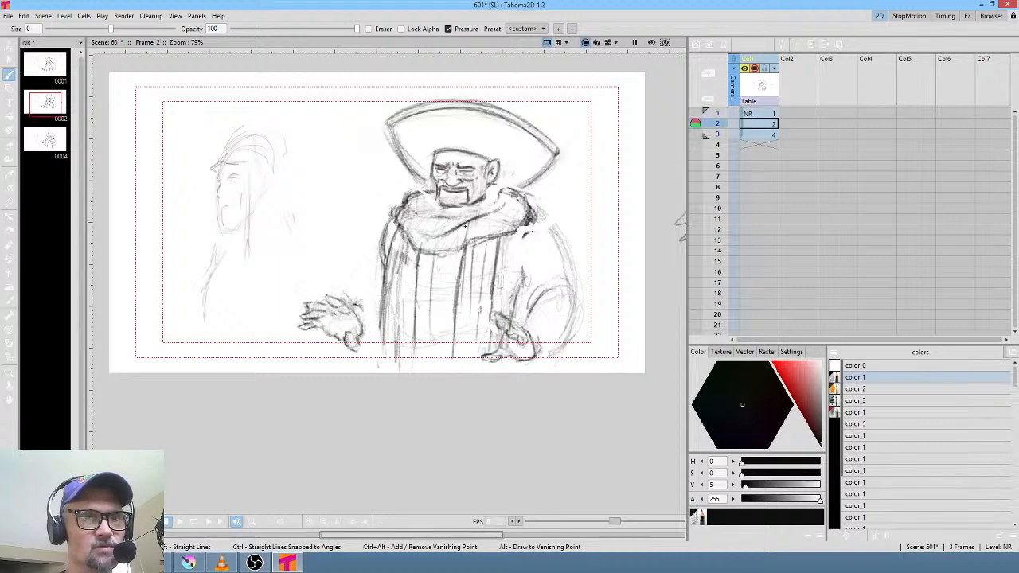
pyautogui.moveTo(443, 269); pyautogui.dragTo(450, 423)
# - Flip back and forth through the three frames to examine how the robe folds and hands move
pyautogui.press('Up')
pyautogui.press('Up')
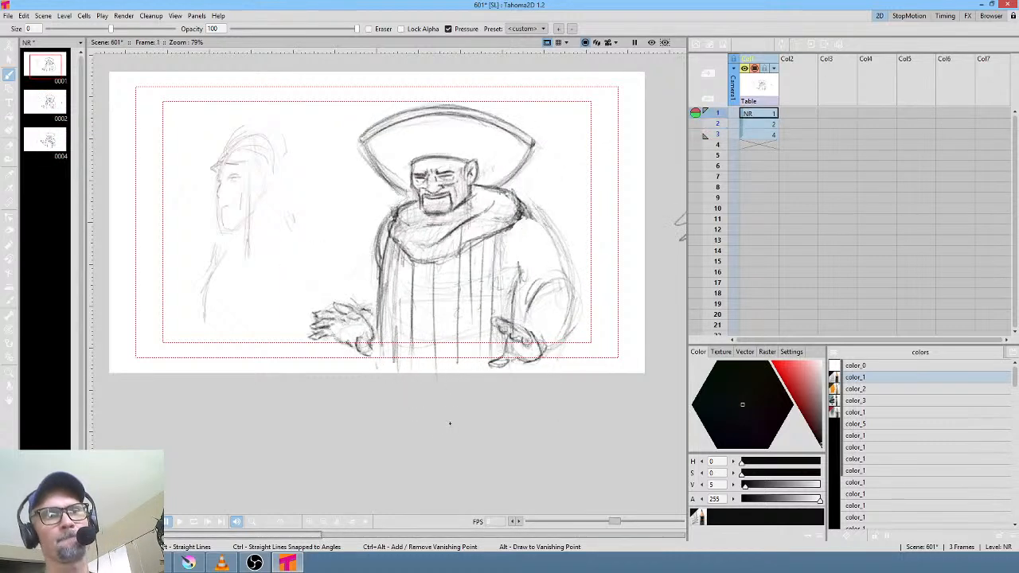
pyautogui.press('Down')
pyautogui.press('Down')
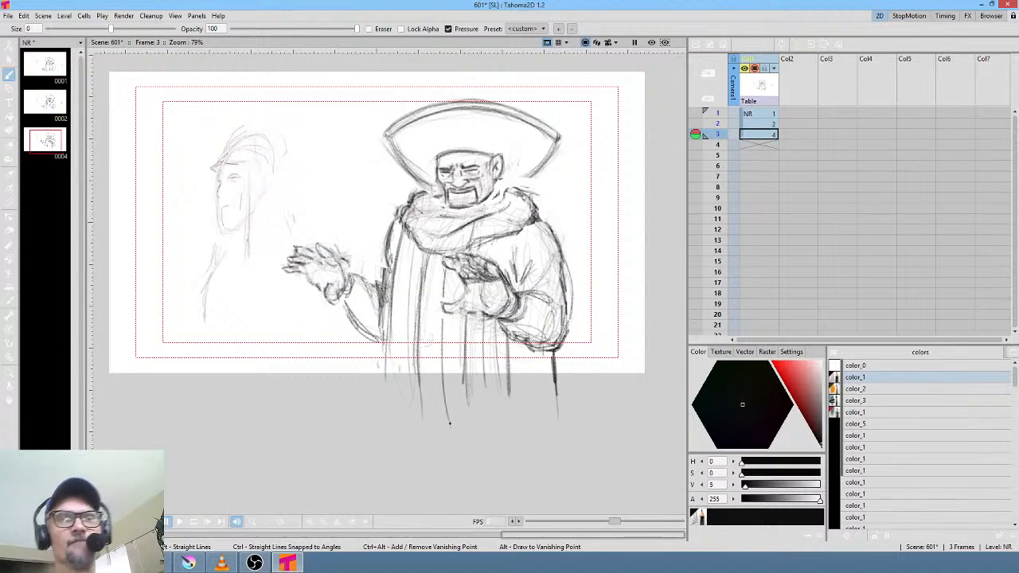
pyautogui.press('Up')
pyautogui.press('Up')
pyautogui.press('Down')
pyautogui.press('Down')
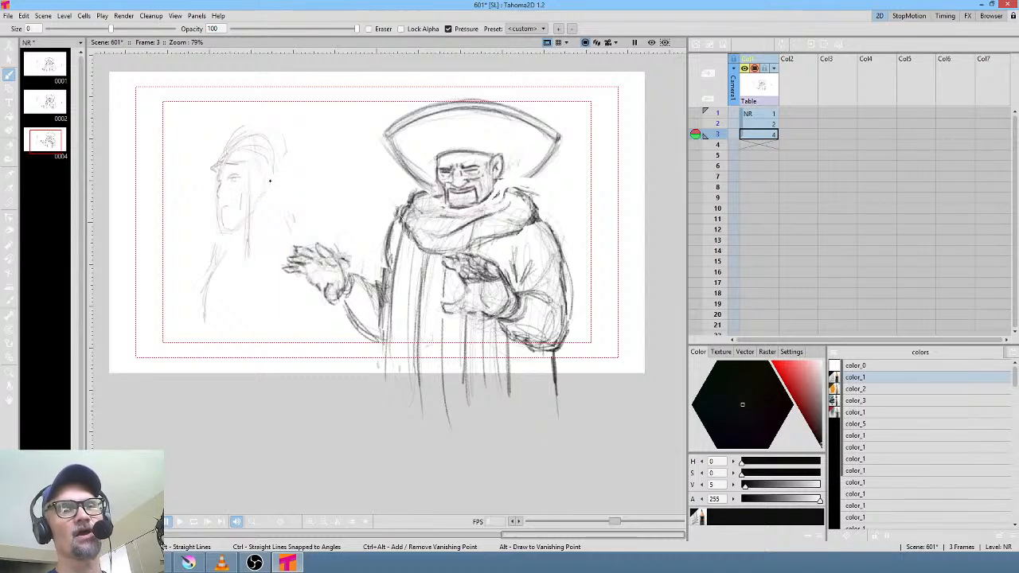
# - Sketch an arrow pointing from the man toward the faint profile figure on frame 3, and undo it
pyautogui.moveTo(343, 189); pyautogui.dragTo(283, 189)
pyautogui.moveTo(306, 175)
pyautogui.mouseDown()
pyautogui.moveTo(281, 186)
pyautogui.moveTo(308, 198)
pyautogui.mouseUp()
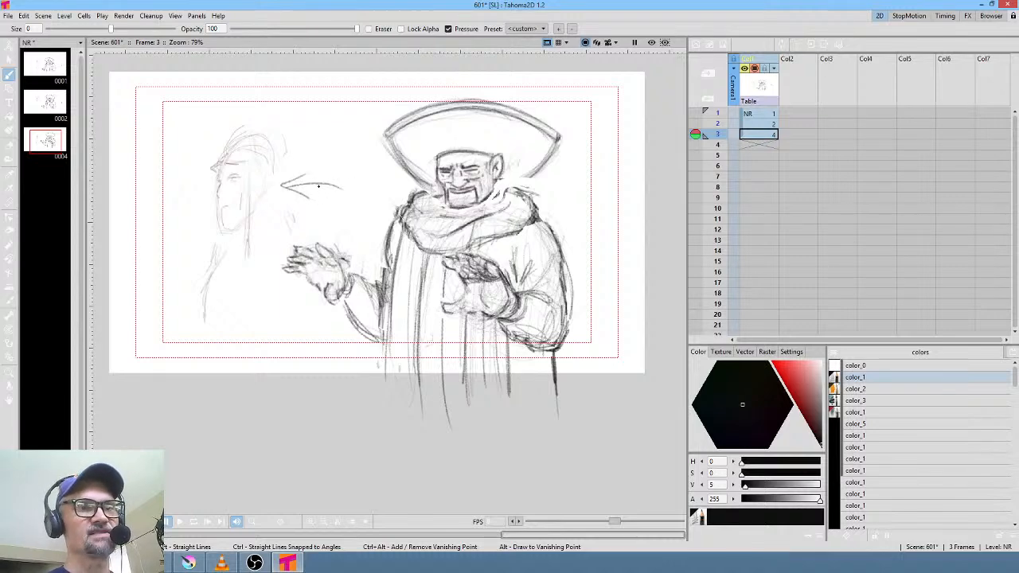
pyautogui.hotkey('ctrl', 'z')
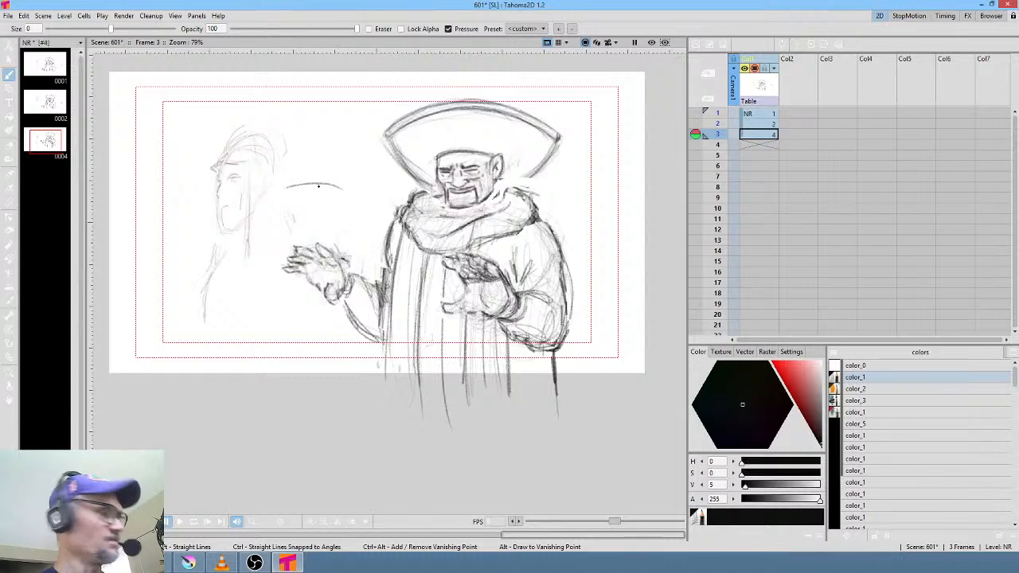
pyautogui.hotkey('ctrl', 'z')
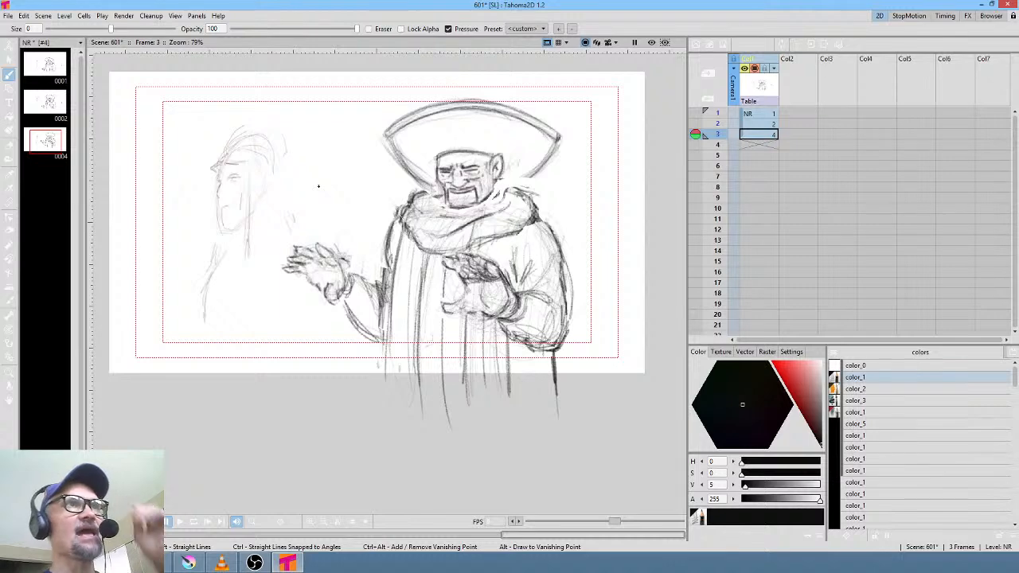
# - Flip from frame 3 to frame 1 and back to compare the man's first and last poses
pyautogui.press('Up')
pyautogui.press('Up')
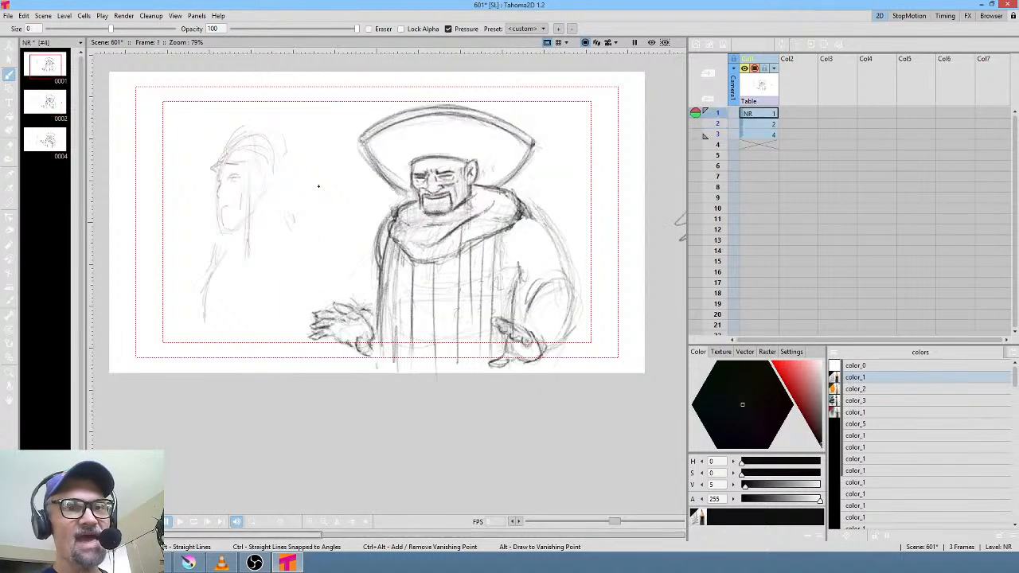
pyautogui.press('Down')
pyautogui.press('Down')
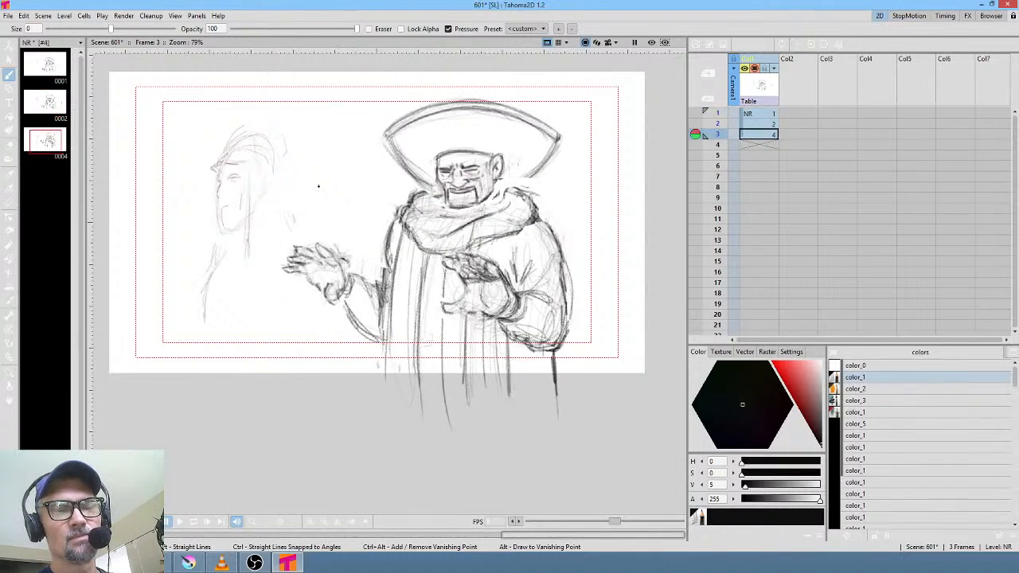
# - Sketch a second head with facial features beside the faint profile figure on frame 1, with a curved line between the two heads
pyautogui.press('Up')
pyautogui.press('Up')
pyautogui.press('Up')
pyautogui.press('Up')
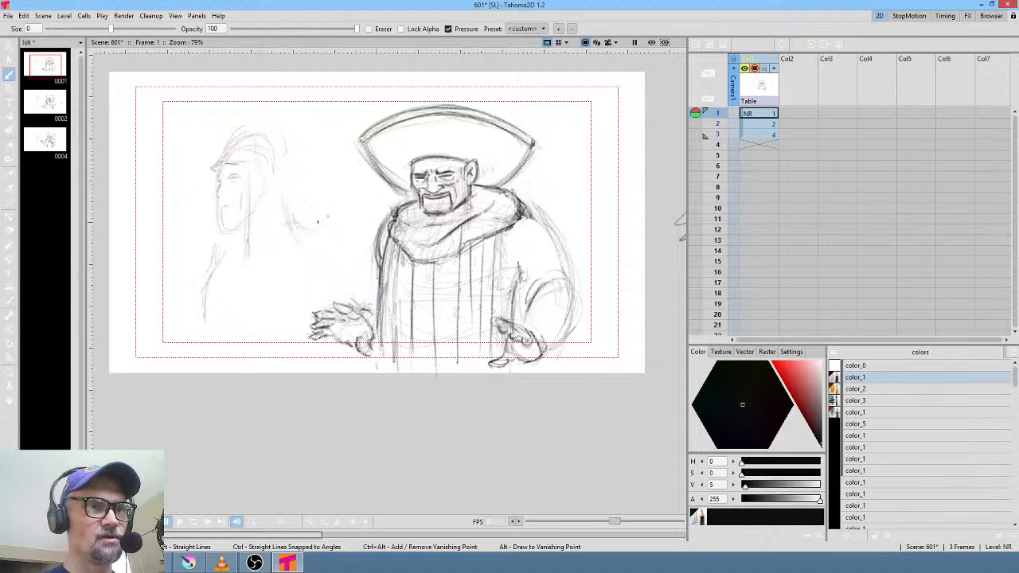
pyautogui.moveTo(322, 143)
pyautogui.mouseDown()
pyautogui.moveTo(329, 213)
pyautogui.moveTo(317, 233)
pyautogui.mouseUp()
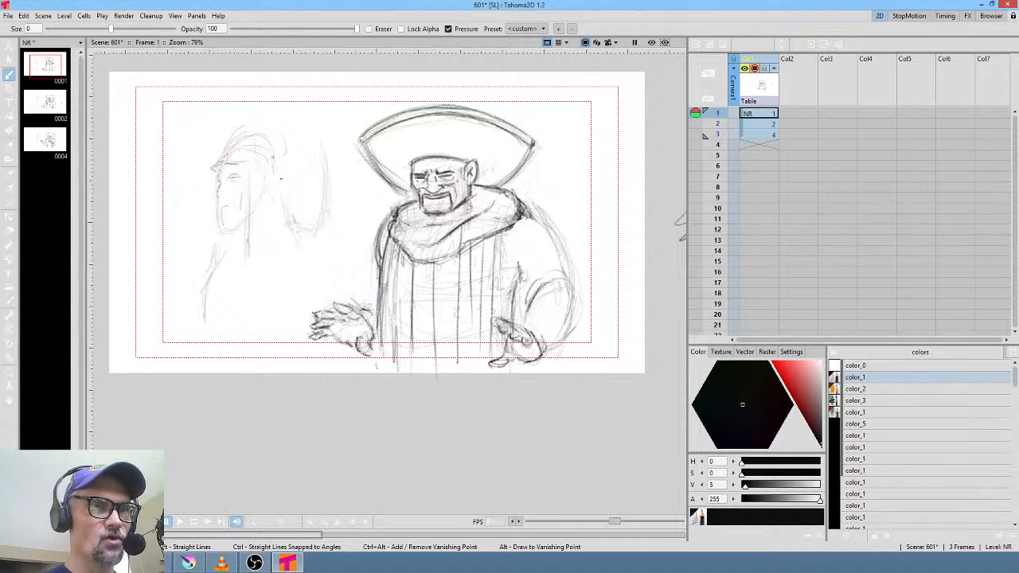
pyautogui.moveTo(251, 195)
pyautogui.mouseDown()
pyautogui.moveTo(322, 182)
pyautogui.moveTo(301, 178)
pyautogui.moveTo(307, 190)
pyautogui.moveTo(288, 175)
pyautogui.moveTo(301, 171)
pyautogui.moveTo(326, 172)
pyautogui.moveTo(319, 202)
pyautogui.moveTo(280, 161)
pyautogui.moveTo(328, 158)
pyautogui.mouseUp()
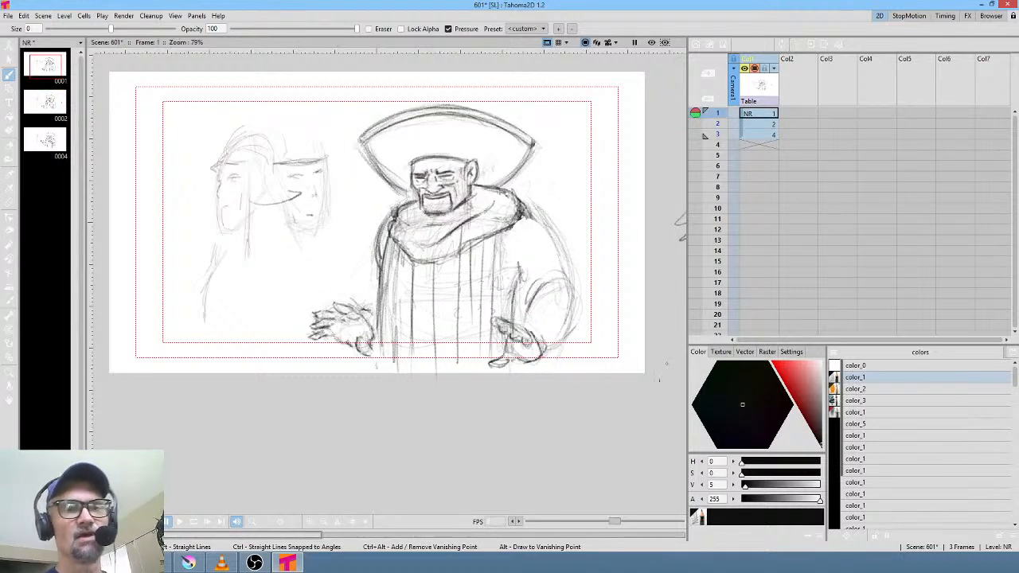
# - Examine the man's head, collar and robe on frame 2 close up, comparing them with frame 1
pyautogui.rightClick(523, 242)
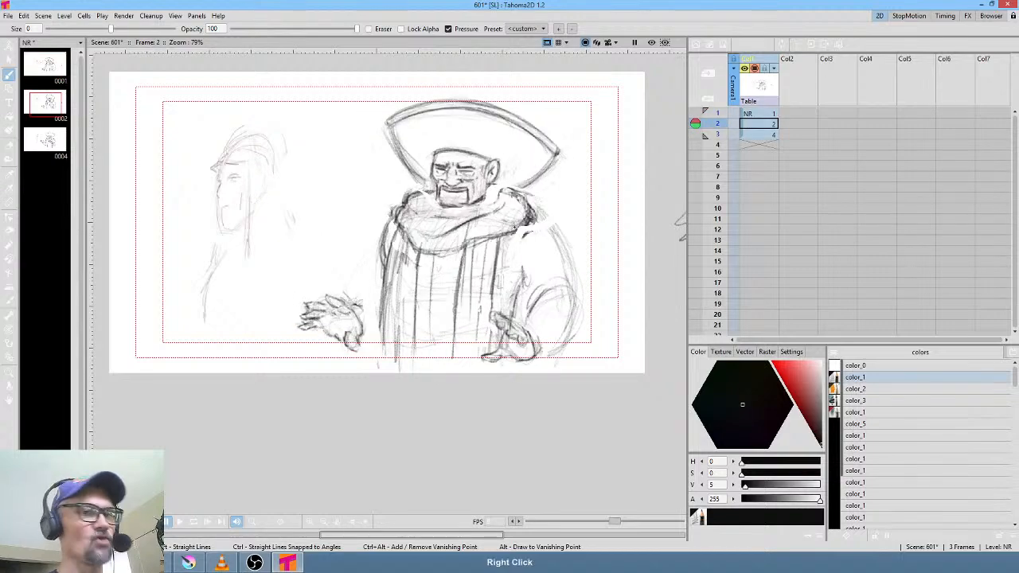
pyautogui.middleClick(549, 151)
pyautogui.scroll(4, 531, 246)
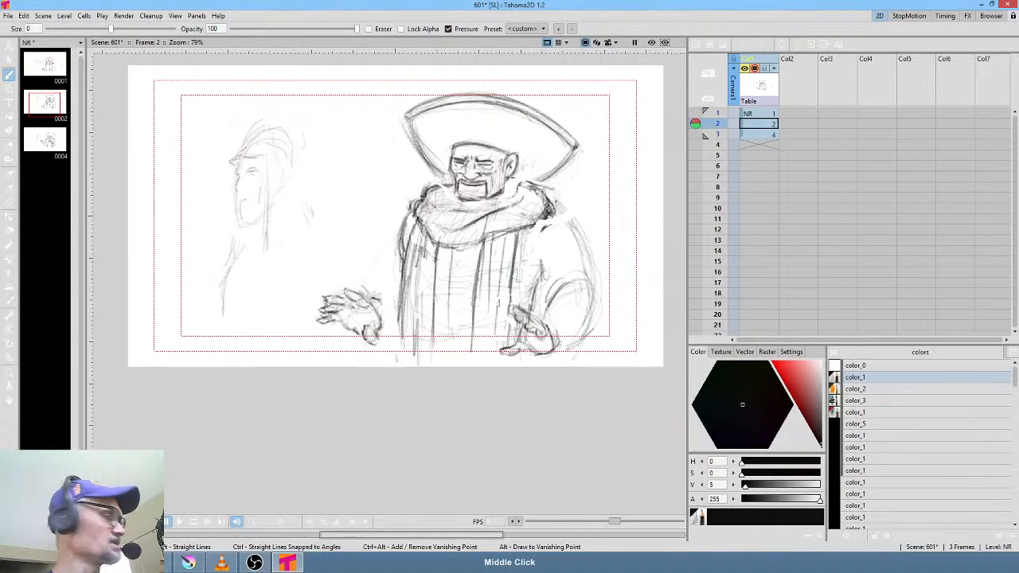
pyautogui.scroll(-1, 571, 294)
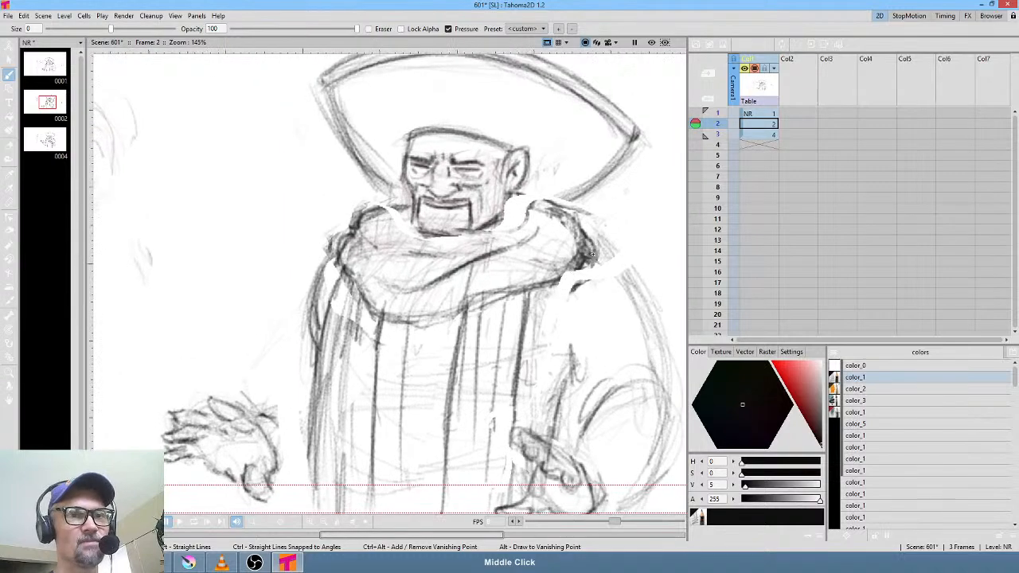
pyautogui.scroll(-2, 576, 217)
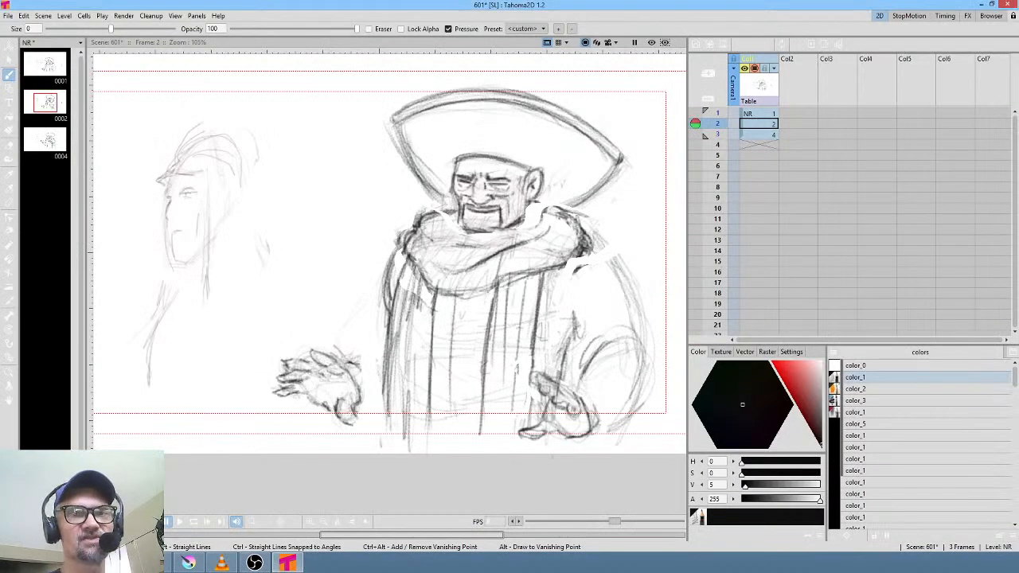
pyautogui.click(765, 114)
pyautogui.click(765, 124)
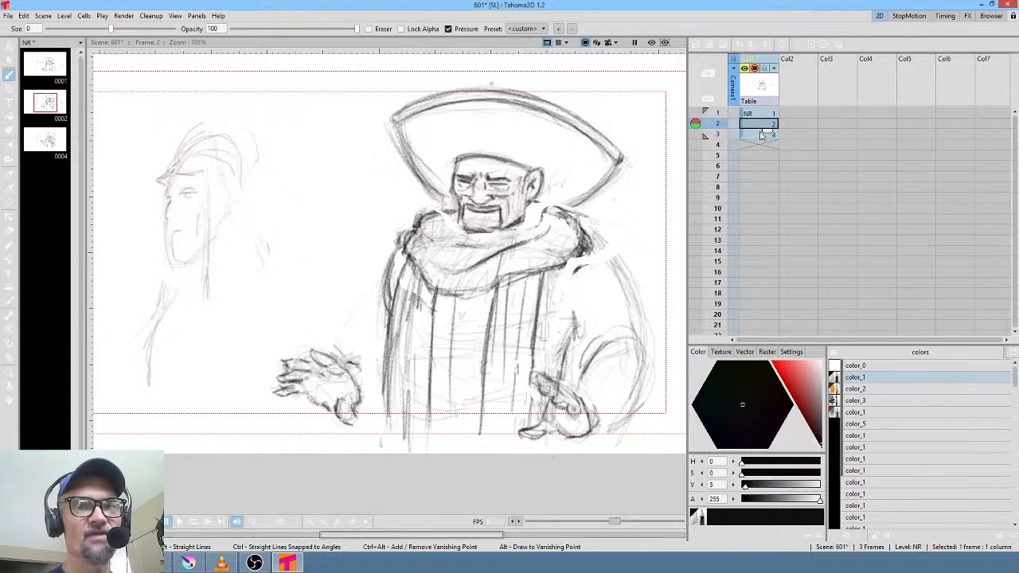
# - Darken the upper and lower contours of the outstretched forearm on frame 3
pyautogui.click(767, 134)
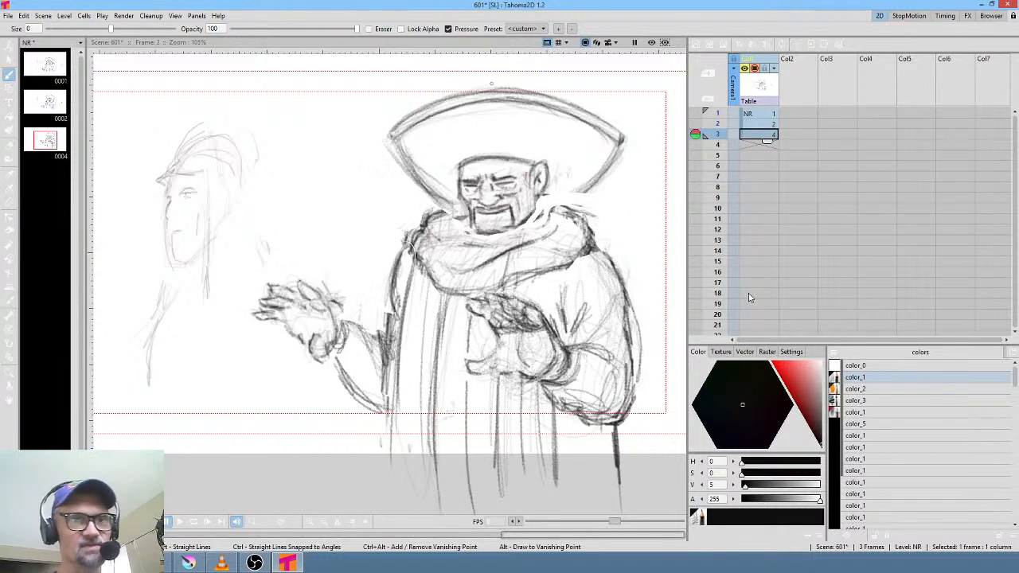
pyautogui.moveTo(342, 317); pyautogui.dragTo(390, 345)
pyautogui.moveTo(324, 358)
pyautogui.mouseDown()
pyautogui.moveTo(375, 400)
pyautogui.moveTo(387, 390)
pyautogui.mouseUp()
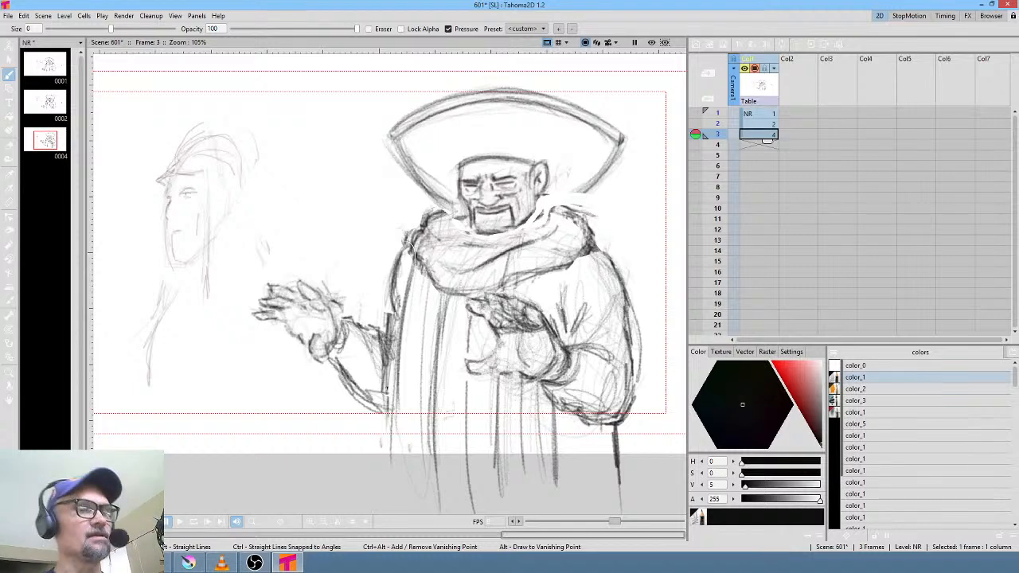
# - Step through frames 1 to 3 to review the man's movement with the reinforced forearm
pyautogui.click(718, 125)
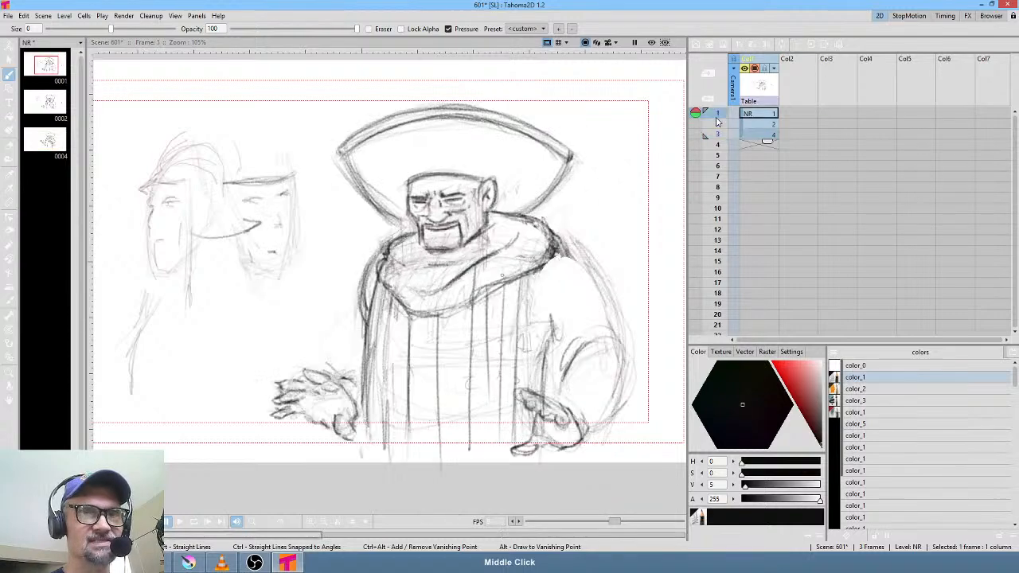
pyautogui.moveTo(717, 125)
pyautogui.mouseDown()
pyautogui.moveTo(719, 115)
pyautogui.moveTo(719, 137)
pyautogui.moveTo(723, 115)
pyautogui.moveTo(722, 136)
pyautogui.mouseUp()
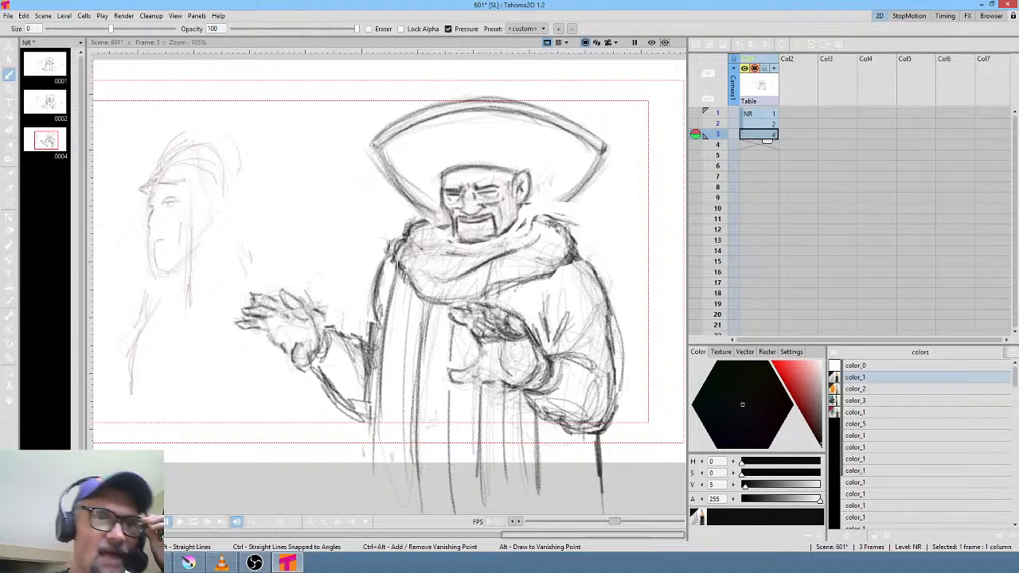
pyautogui.click(764, 114)
pyautogui.click(762, 126)
pyautogui.click(766, 135)
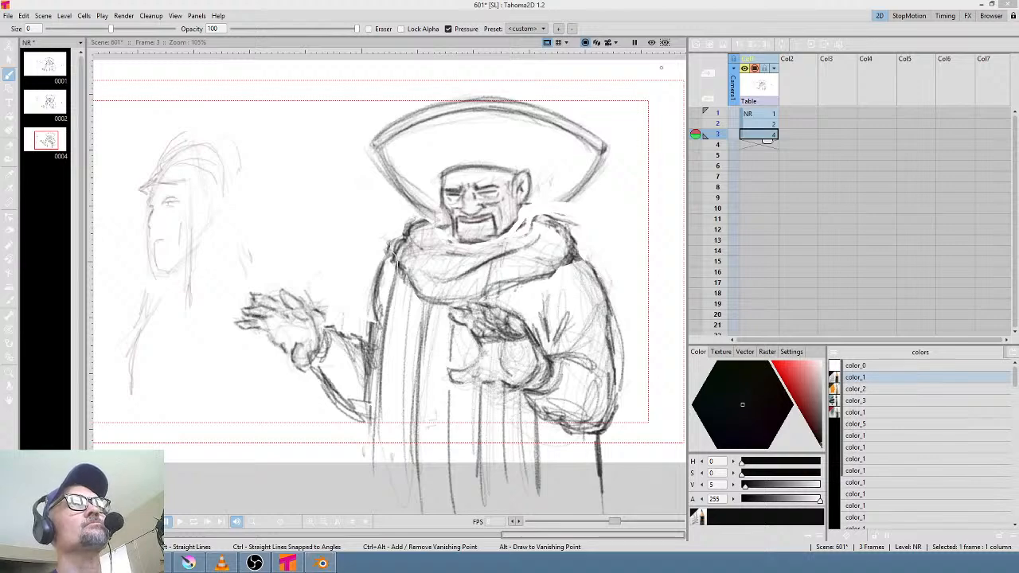
# - Switch to Blender, maximize its window and dismiss the splash screen
pyautogui.moveTo(621, 0); pyautogui.dragTo(546, 183)
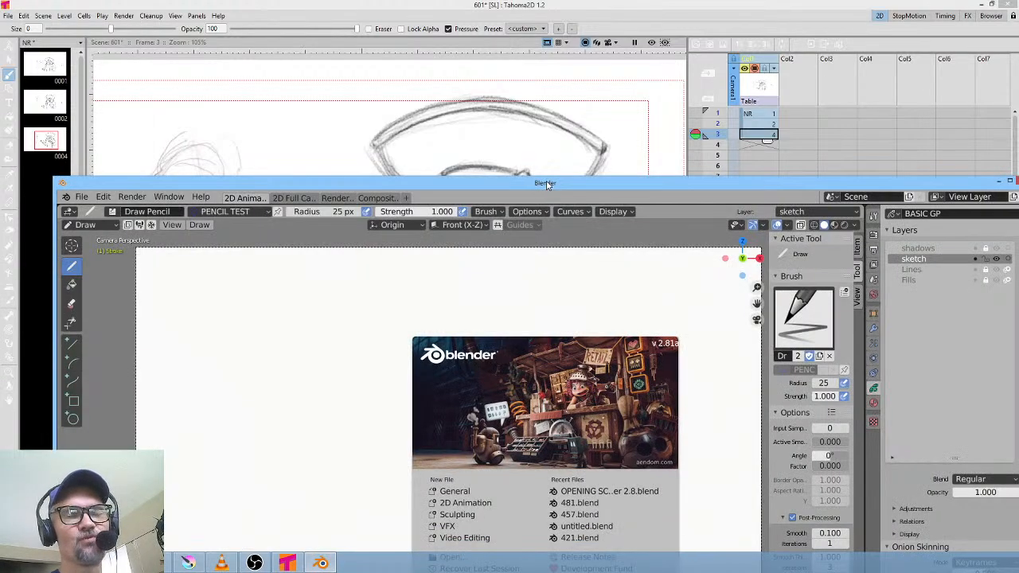
pyautogui.doubleClick(545, 183)
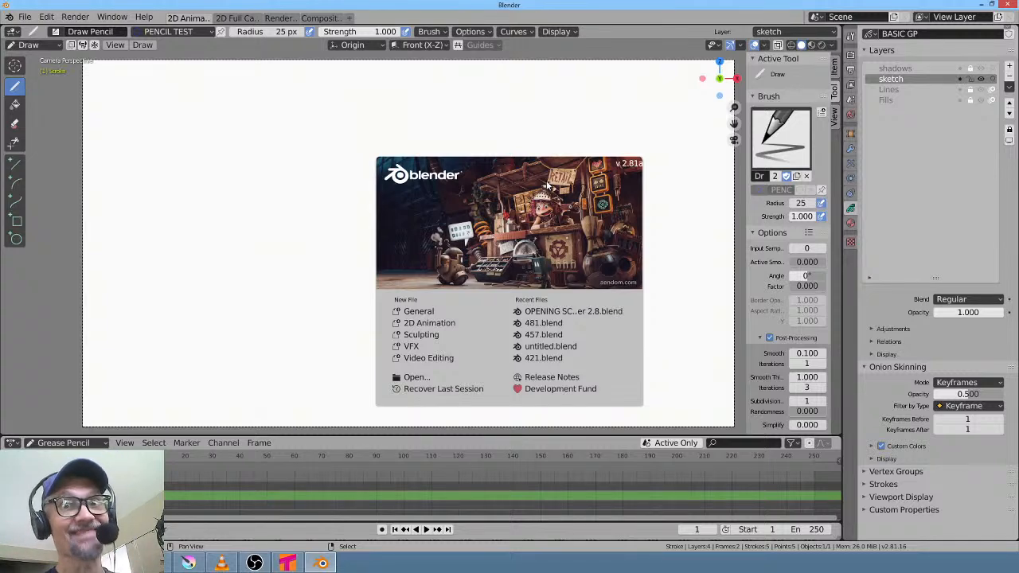
pyautogui.click(407, 242)
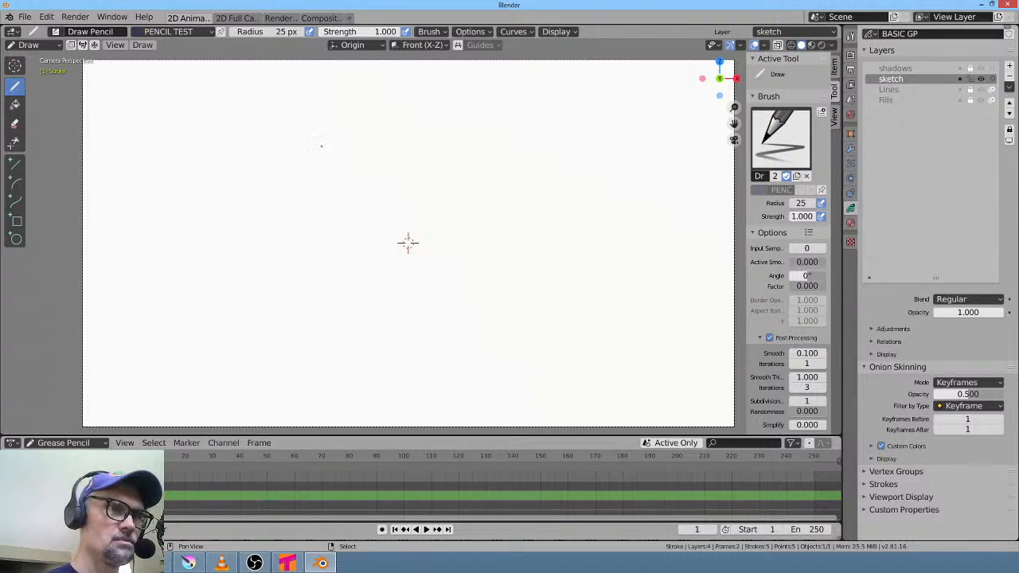
# - Draw a closed wavy blob outline with two round eyes and small pupils using the PENCIL TEST material on the sketch layer
pyautogui.hotkey('ctrl', 'Tab')
pyautogui.click(334, 95)
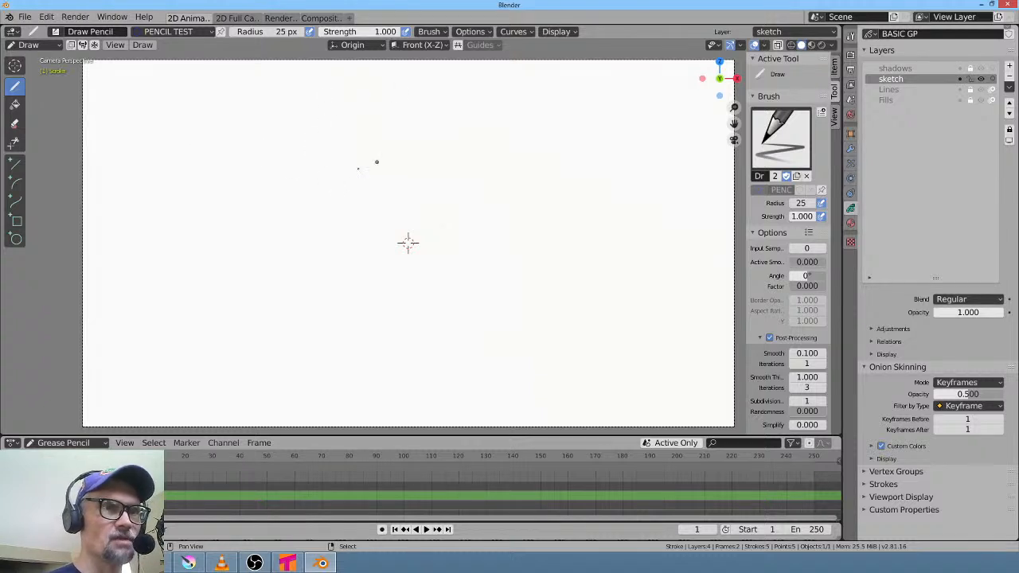
pyautogui.moveTo(316, 134)
pyautogui.mouseDown()
pyautogui.moveTo(320, 299)
pyautogui.moveTo(399, 327)
pyautogui.moveTo(510, 271)
pyautogui.moveTo(512, 222)
pyautogui.moveTo(482, 129)
pyautogui.moveTo(414, 99)
pyautogui.moveTo(326, 82)
pyautogui.moveTo(314, 141)
pyautogui.moveTo(358, 146)
pyautogui.mouseUp()
pyautogui.click(354, 168)
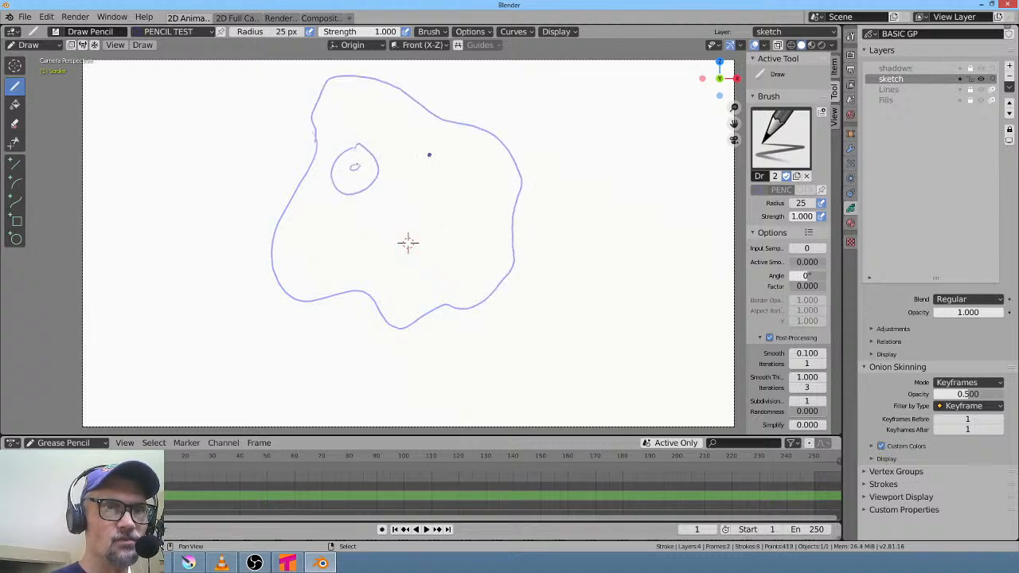
pyautogui.moveTo(427, 155); pyautogui.dragTo(430, 149)
pyautogui.click(426, 171)
# - Play the timeline briefly, stop it, and switch the Grease Pencil drawing to Sculpt Mode
pyautogui.press('space')
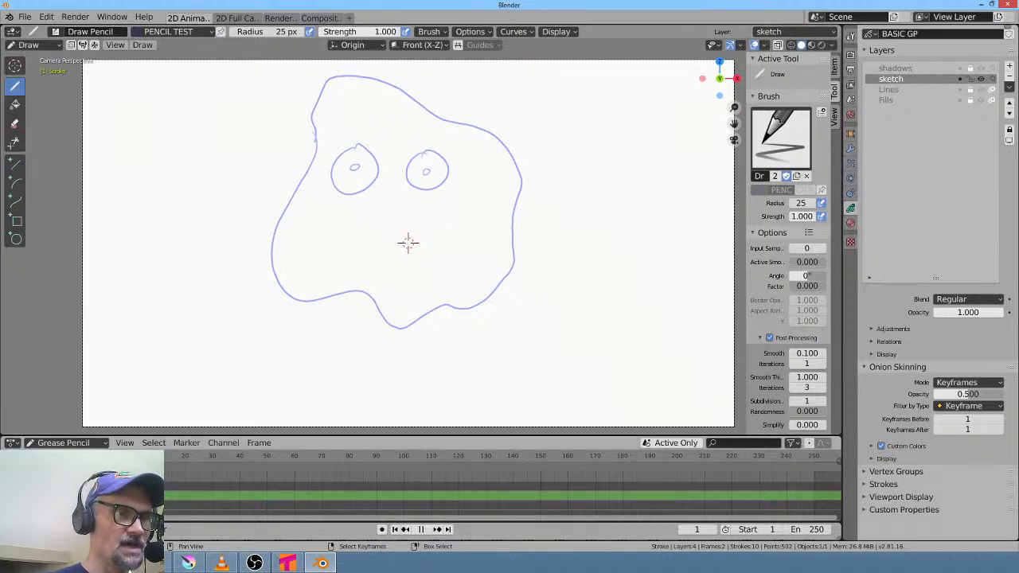
pyautogui.press('Escape')
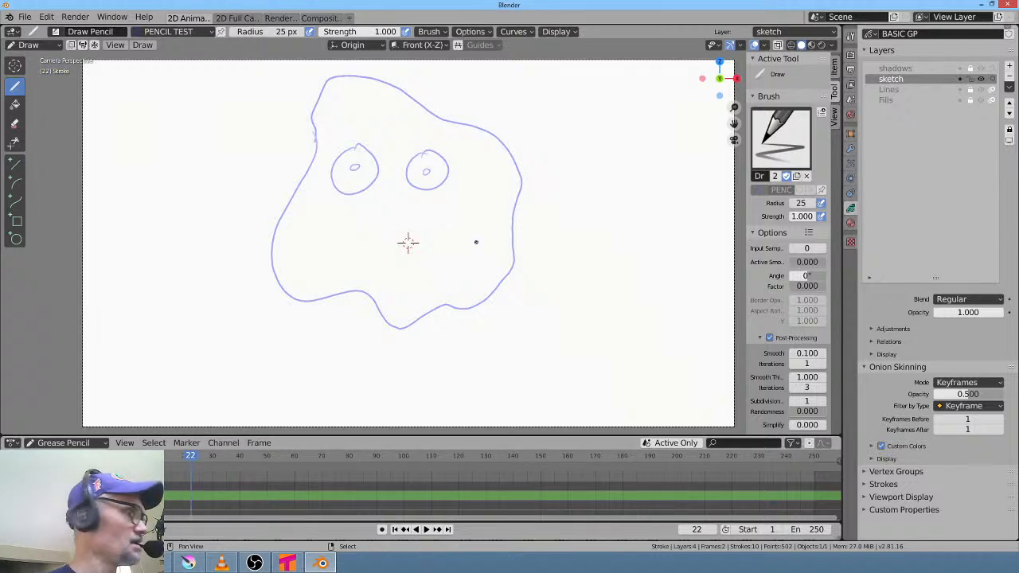
pyautogui.scroll(1, 476, 242)
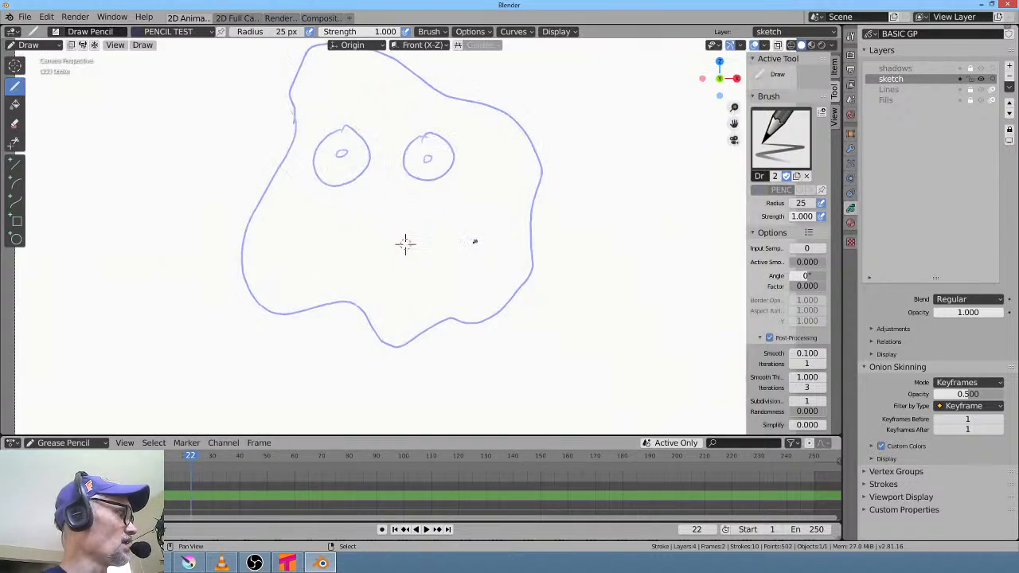
pyautogui.hotkey('ctrl', 'Tab')
pyautogui.click(480, 303)
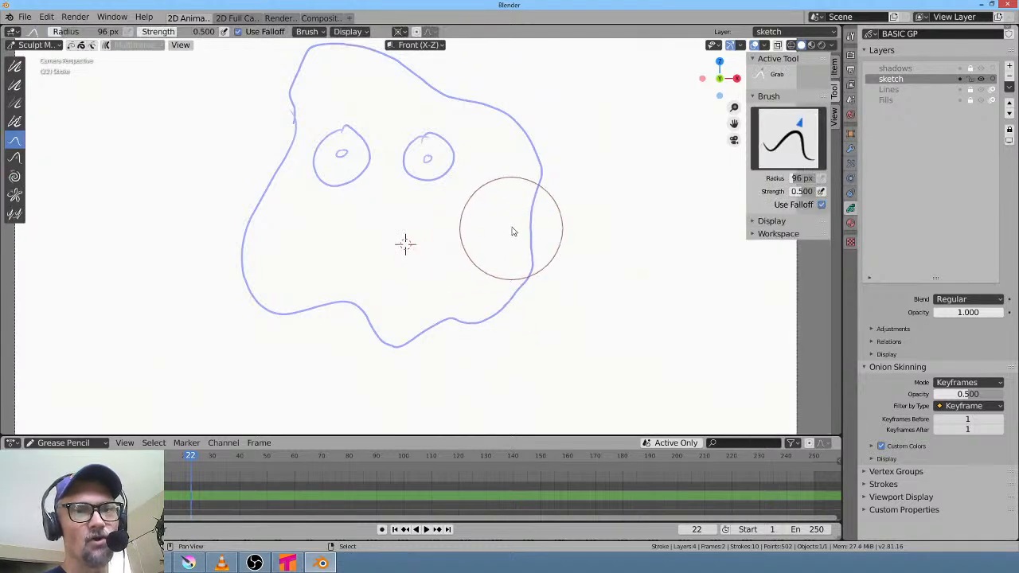
# - Reshape the blob's outline and eyes on frame 22 with the Grab brush, enlarging its radius to 191 px
pyautogui.moveTo(534, 231)
pyautogui.mouseDown()
pyautogui.moveTo(526, 276)
pyautogui.moveTo(550, 324)
pyautogui.moveTo(571, 303)
pyautogui.moveTo(553, 306)
pyautogui.mouseUp()
pyautogui.moveTo(392, 335)
pyautogui.mouseDown()
pyautogui.moveTo(383, 340)
pyautogui.moveTo(407, 332)
pyautogui.mouseUp()
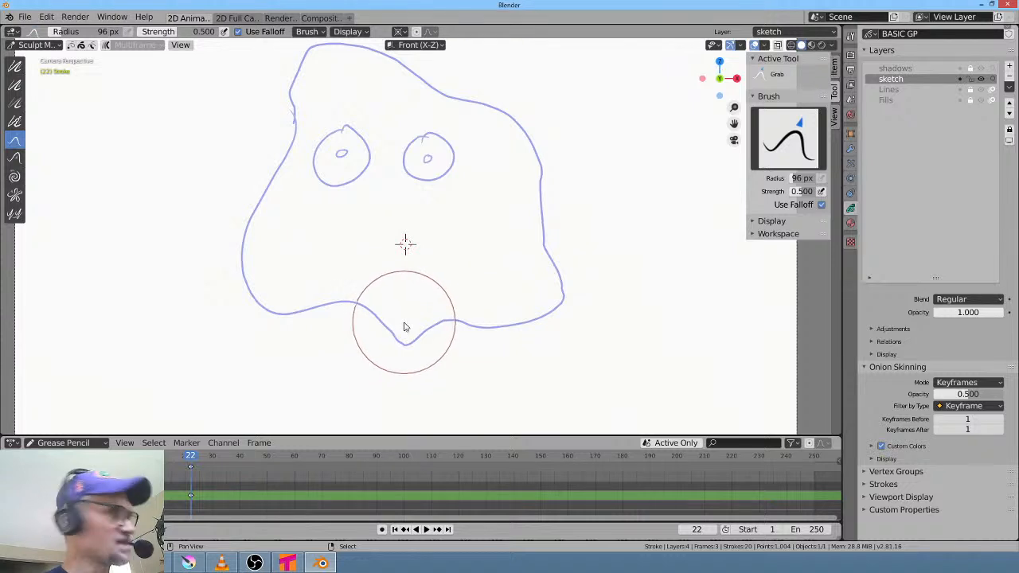
pyautogui.press('f')
pyautogui.click(450, 315)
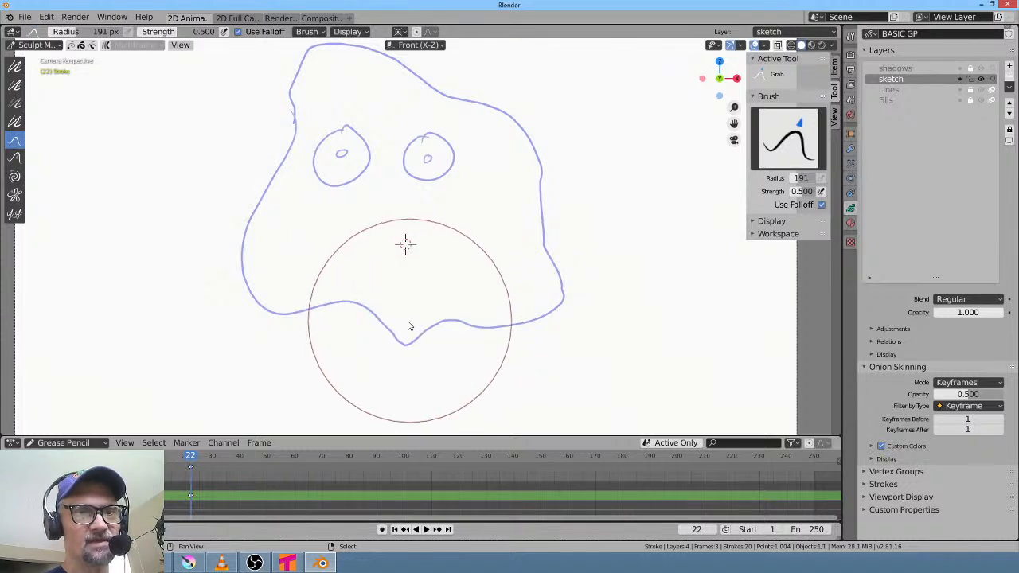
pyautogui.moveTo(273, 287); pyautogui.dragTo(303, 324)
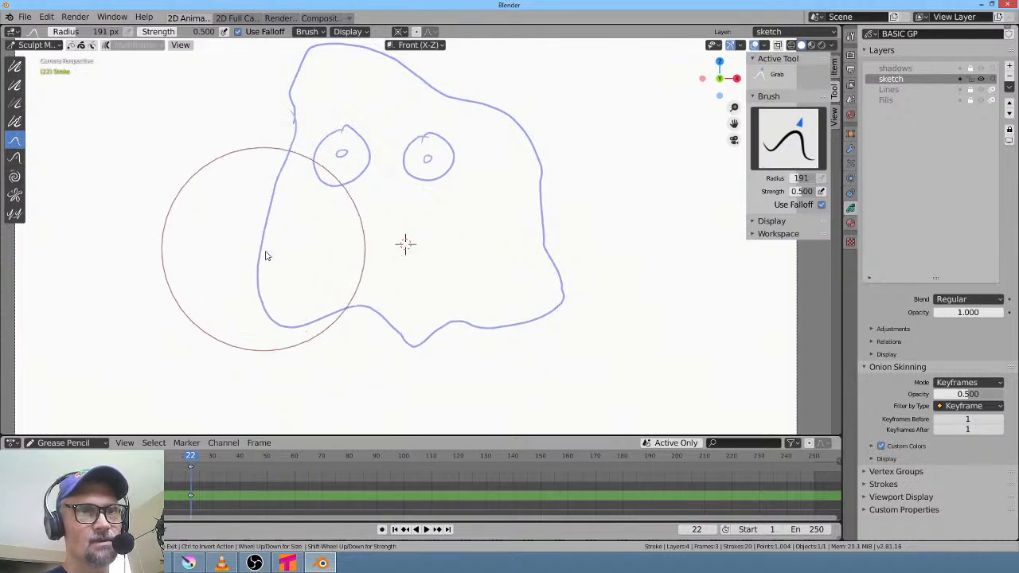
pyautogui.moveTo(586, 188); pyautogui.dragTo(580, 256)
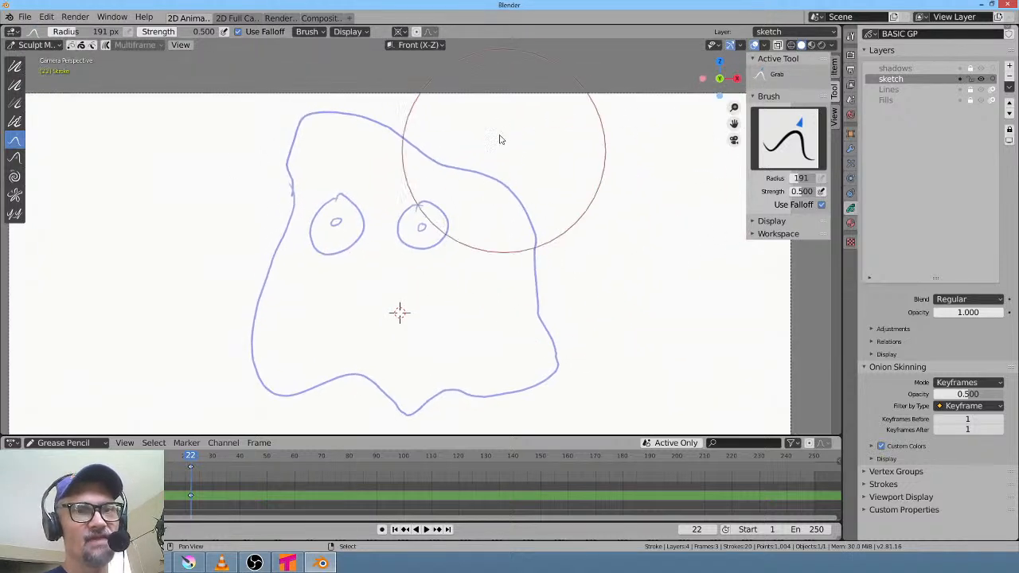
pyautogui.moveTo(479, 149); pyautogui.dragTo(485, 138)
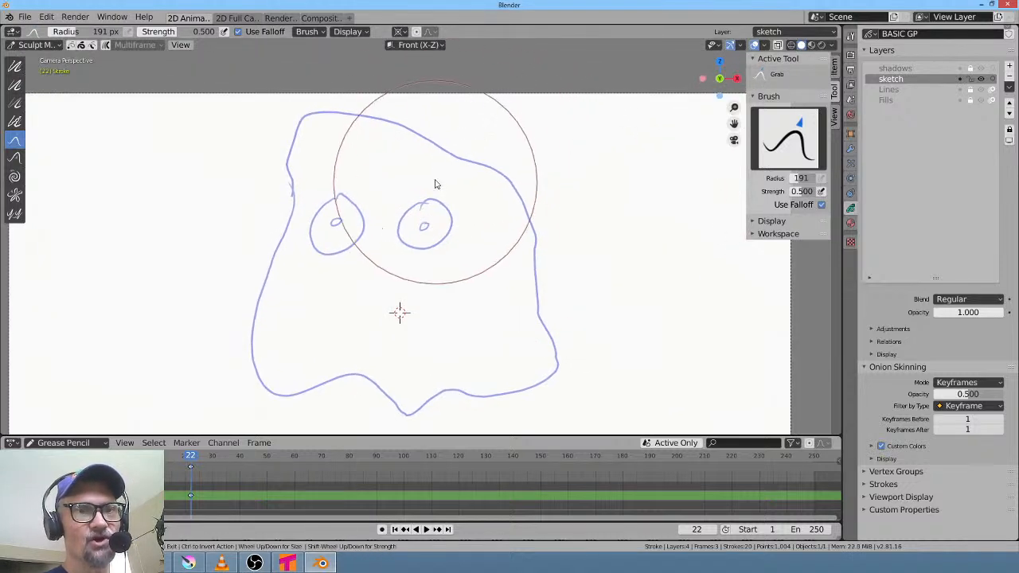
pyautogui.moveTo(435, 183); pyautogui.dragTo(438, 173)
pyautogui.hotkey('shift', 'ctrl', 'space')
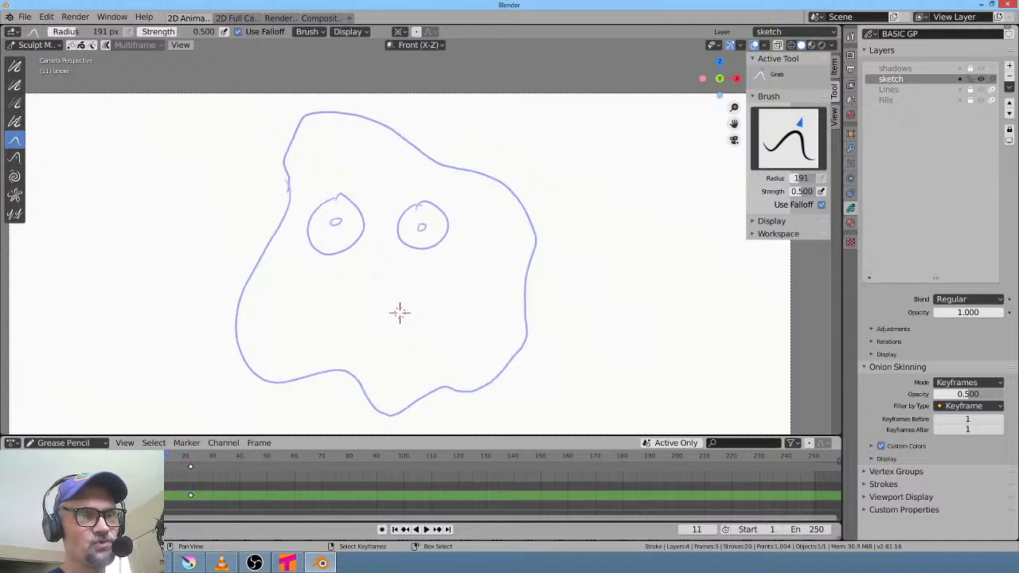
pyautogui.click(223, 443)
pyautogui.click(221, 445)
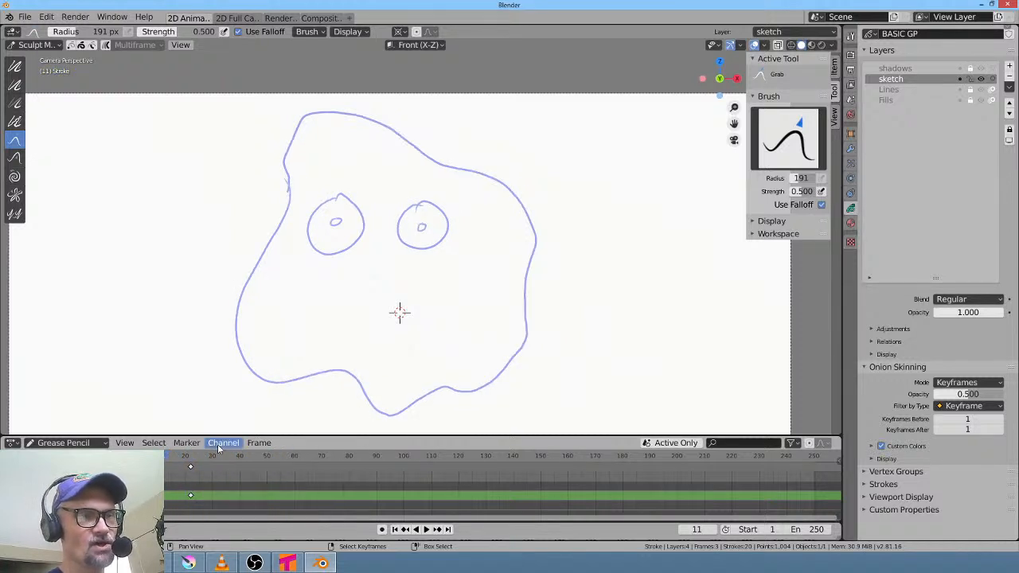
pyautogui.moveTo(111, 71); pyautogui.dragTo(213, 73)
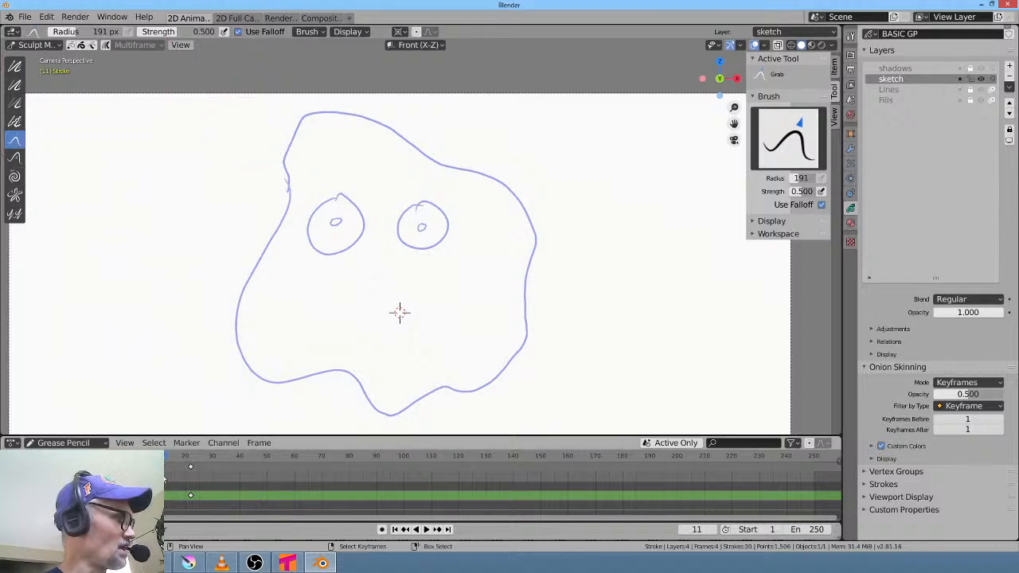
pyautogui.hotkey('ctrl', 'z')
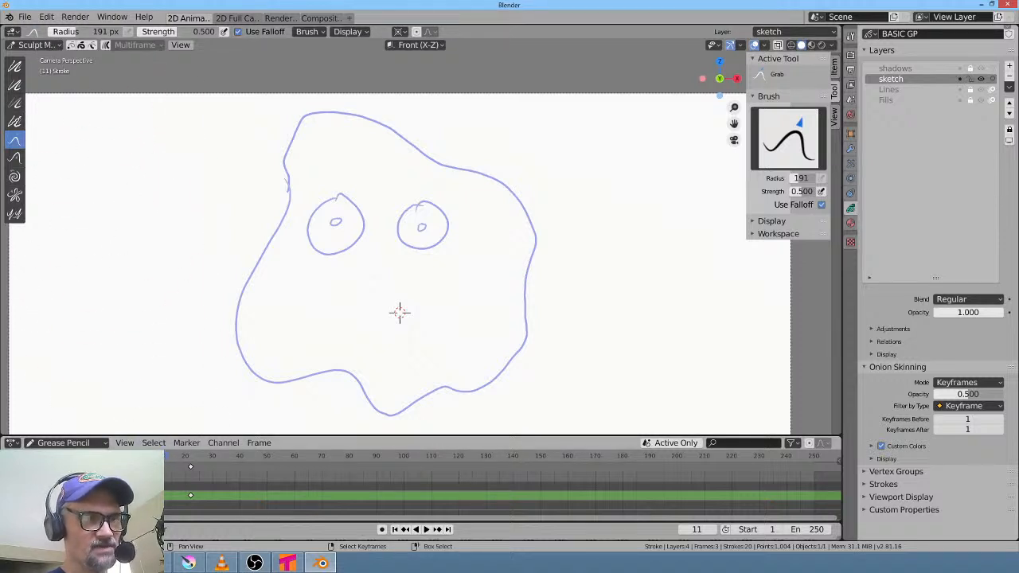
# - Select the timeline keyframes and play and scrub between frames 13 and 28 to compare the two blob poses
pyautogui.click(166, 476)
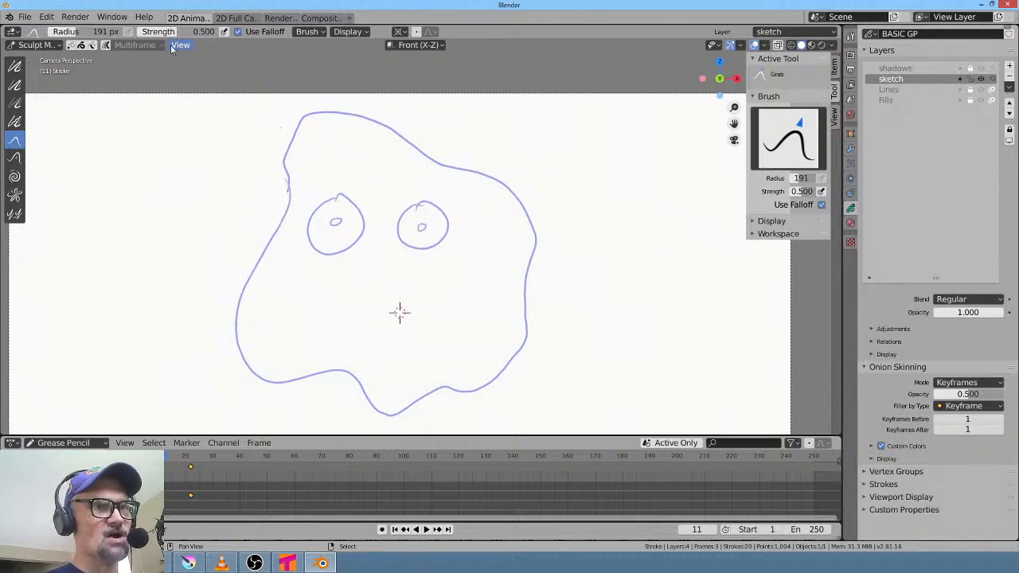
pyautogui.click(223, 444)
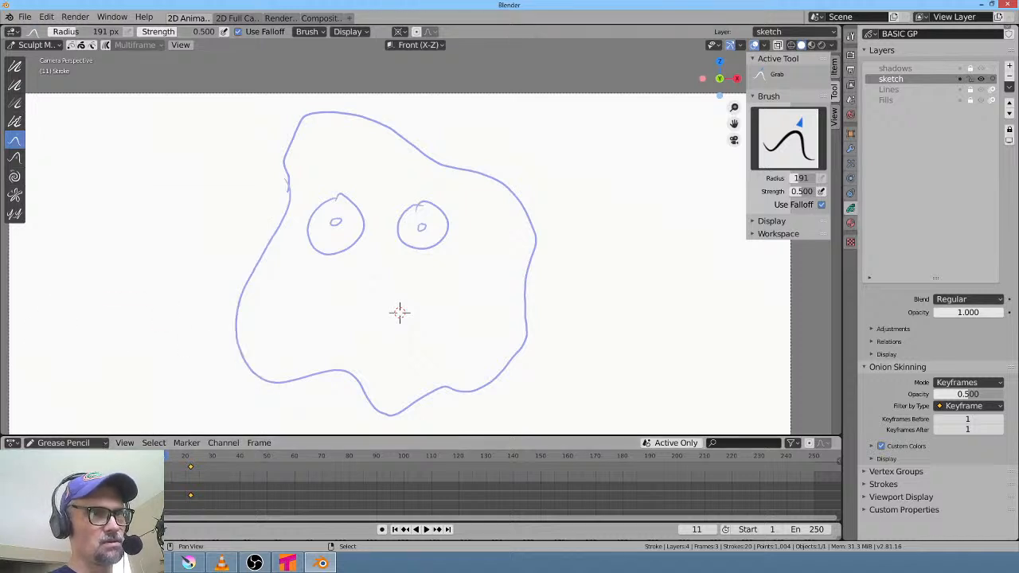
pyautogui.click(60, 46)
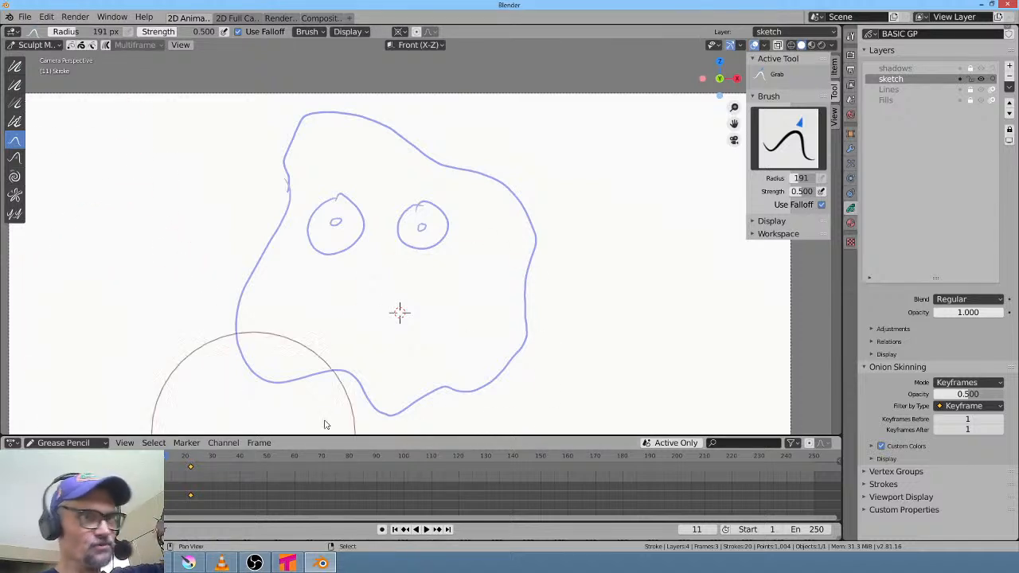
pyautogui.hotkey('shift', 'ctrl', 'space')
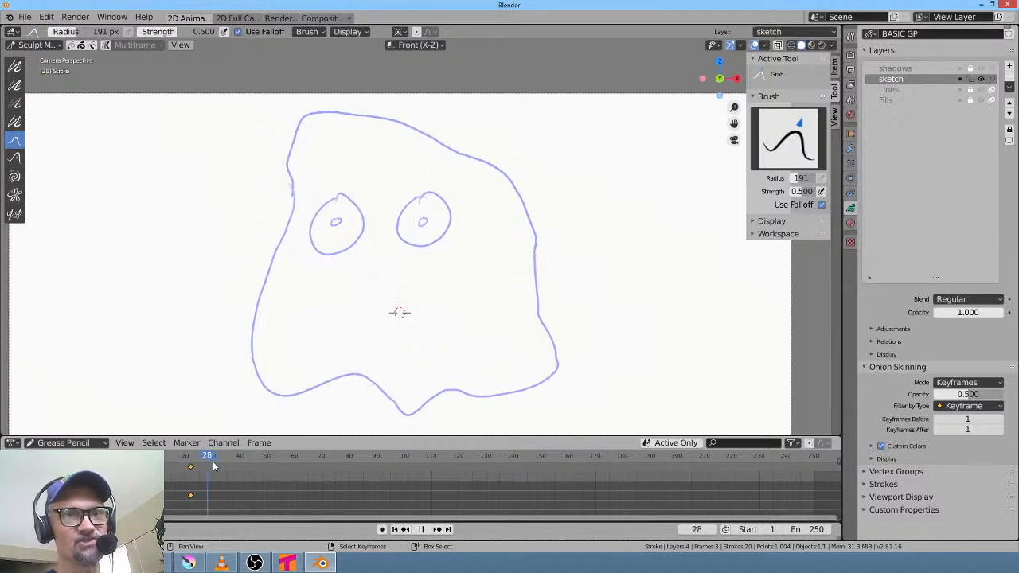
pyautogui.moveTo(223, 470)
pyautogui.mouseDown()
pyautogui.moveTo(182, 468)
pyautogui.moveTo(172, 456)
pyautogui.moveTo(196, 434)
pyautogui.moveTo(172, 434)
pyautogui.moveTo(200, 428)
pyautogui.moveTo(171, 421)
pyautogui.mouseUp()
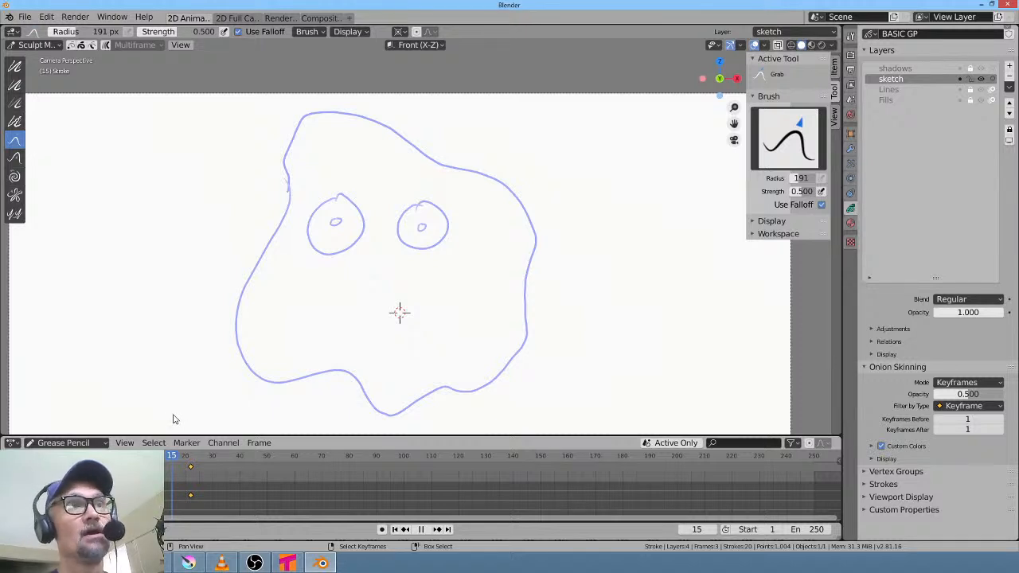
pyautogui.moveTo(175, 420)
pyautogui.mouseDown()
pyautogui.moveTo(191, 414)
pyautogui.moveTo(151, 404)
pyautogui.moveTo(167, 405)
pyautogui.mouseUp()
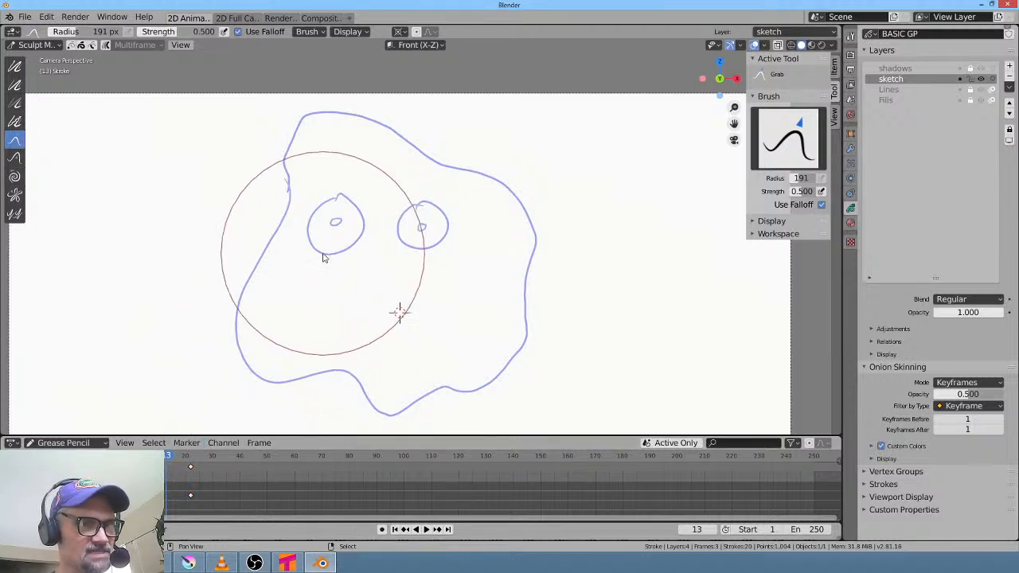
pyautogui.click(60, 46)
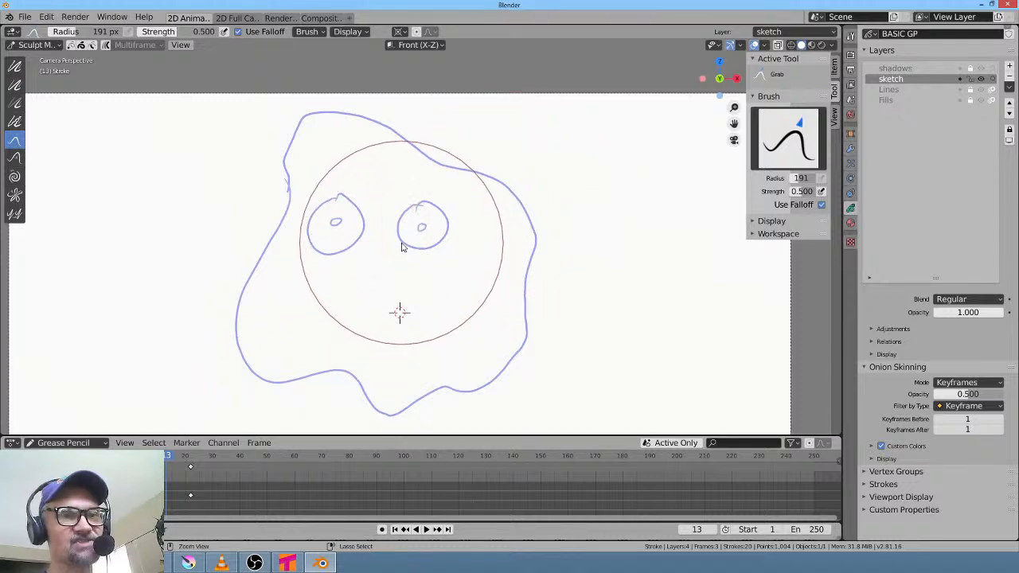
# - Switch to Draw Mode, fill the span up to frame 22 with interpolated in-between drawings, and play them back
pyautogui.hotkey('ctrl', 'Tab')
pyautogui.click(410, 183)
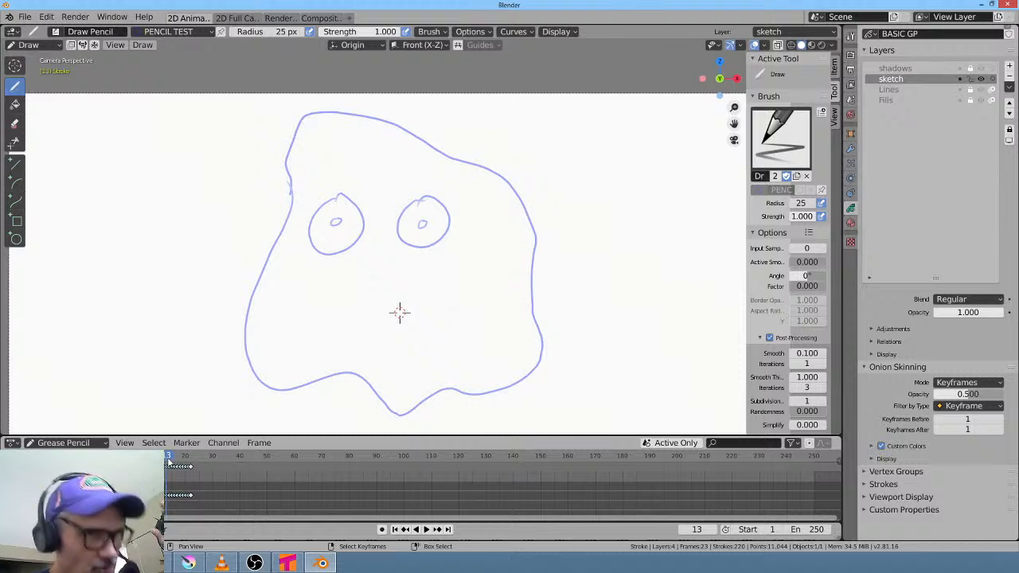
pyautogui.press('space')
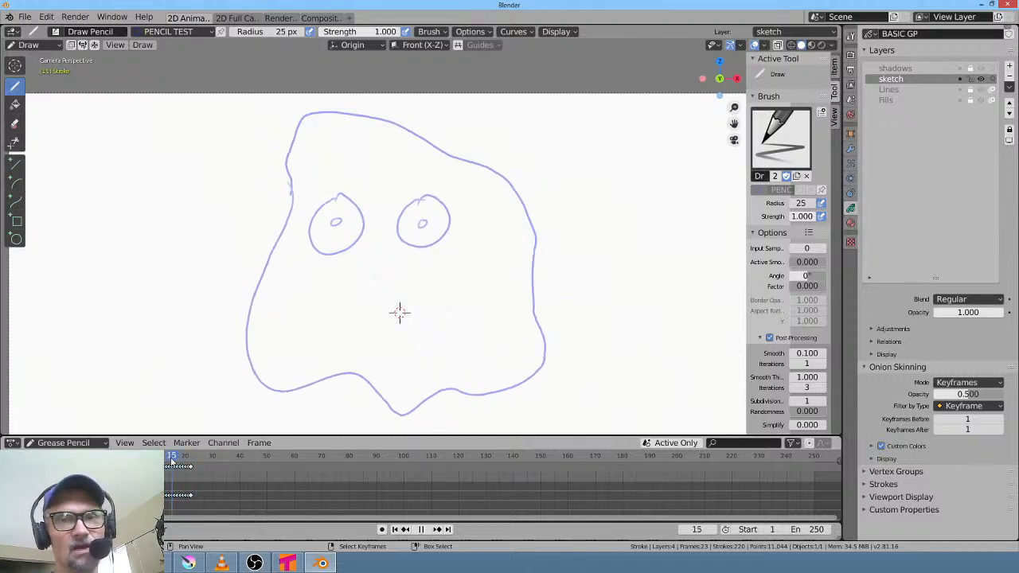
pyautogui.press('space')
# - Switch to Object Mode and add a Bezier curve to the scene
pyautogui.hscroll(5, 524, 212)
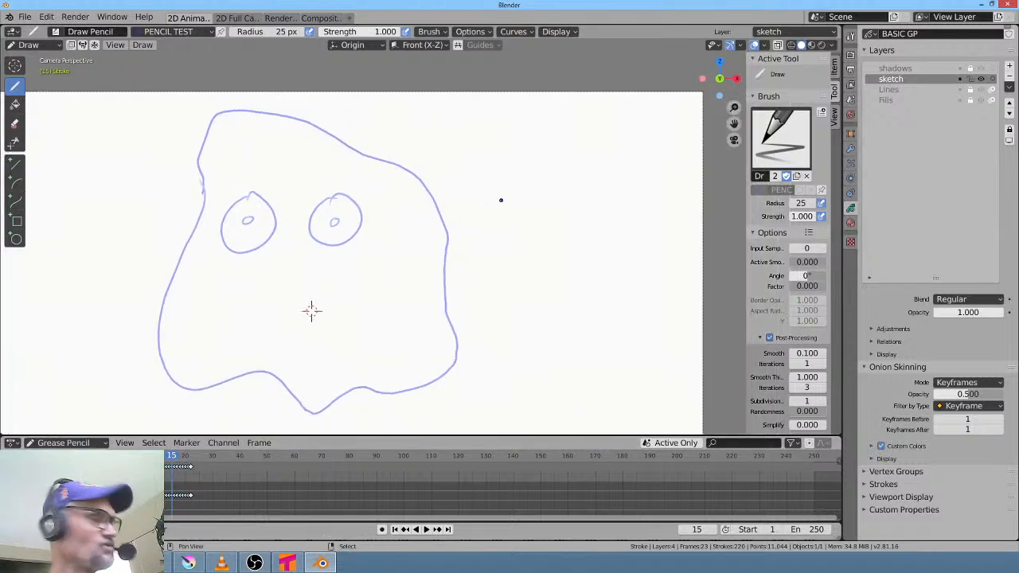
pyautogui.hotkey('ctrl', 'Tab')
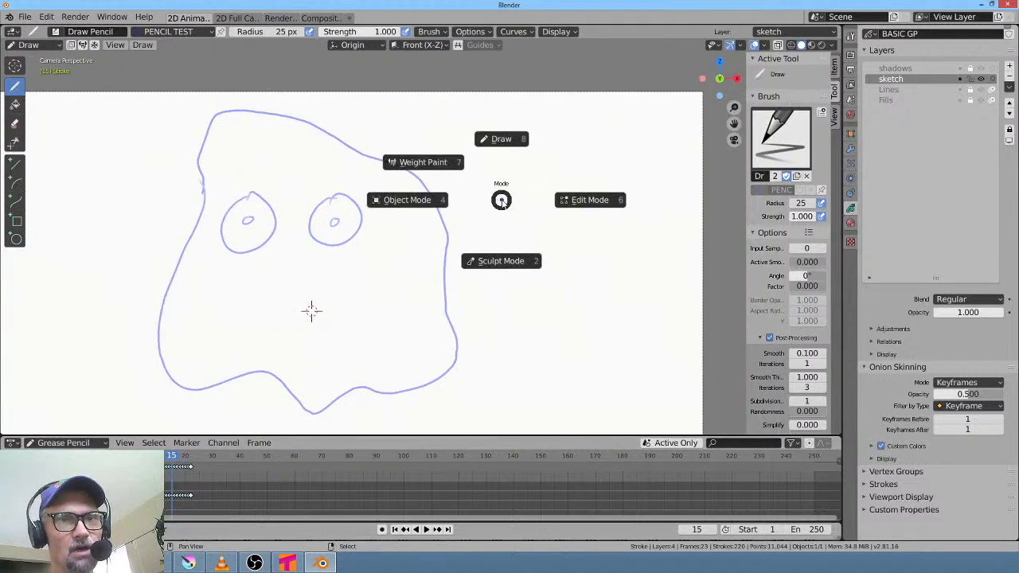
pyautogui.click(424, 207)
pyautogui.hotkey('shift', 'a')
pyautogui.moveTo(541, 184)
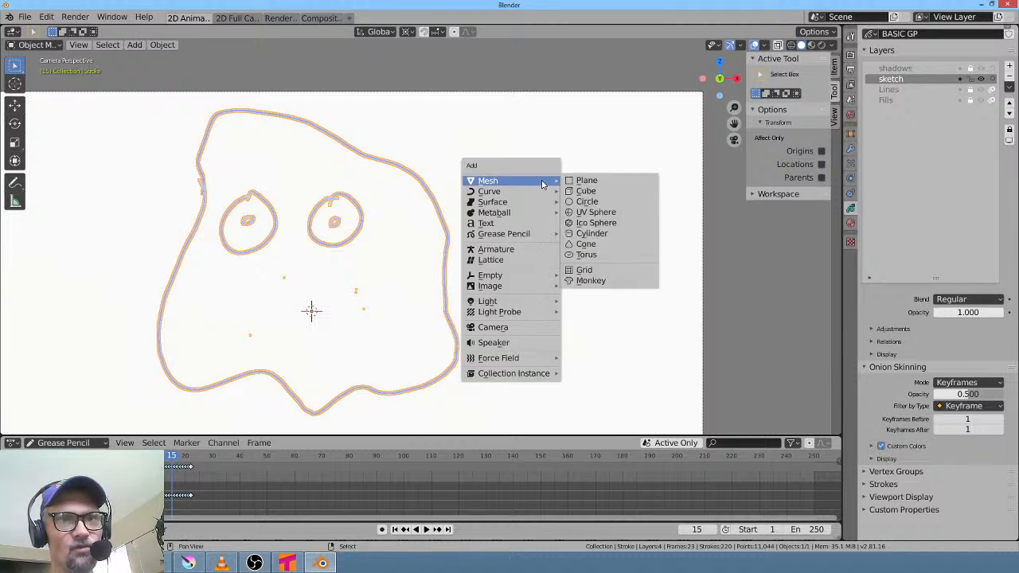
pyautogui.moveTo(510, 192)
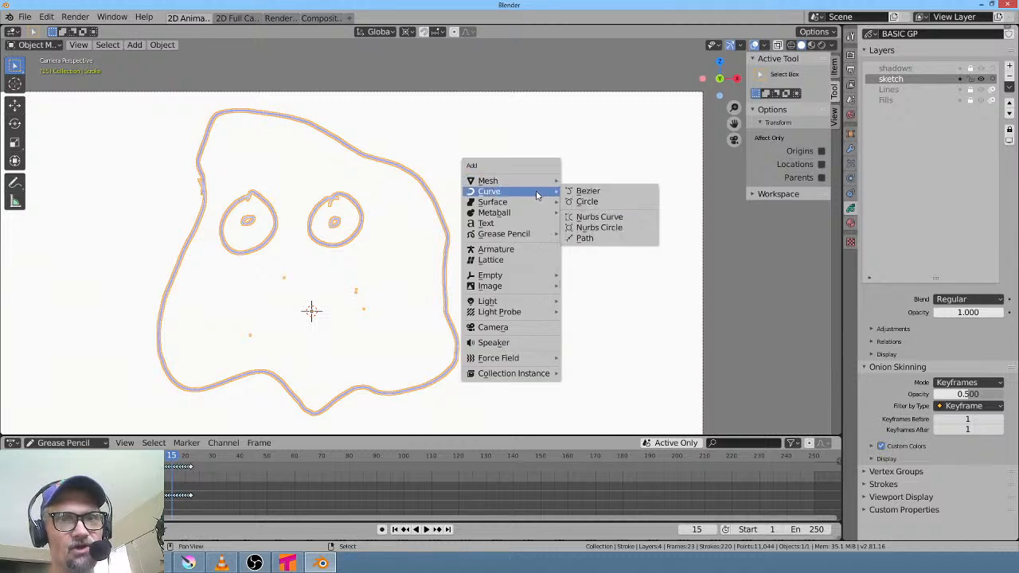
pyautogui.click(593, 191)
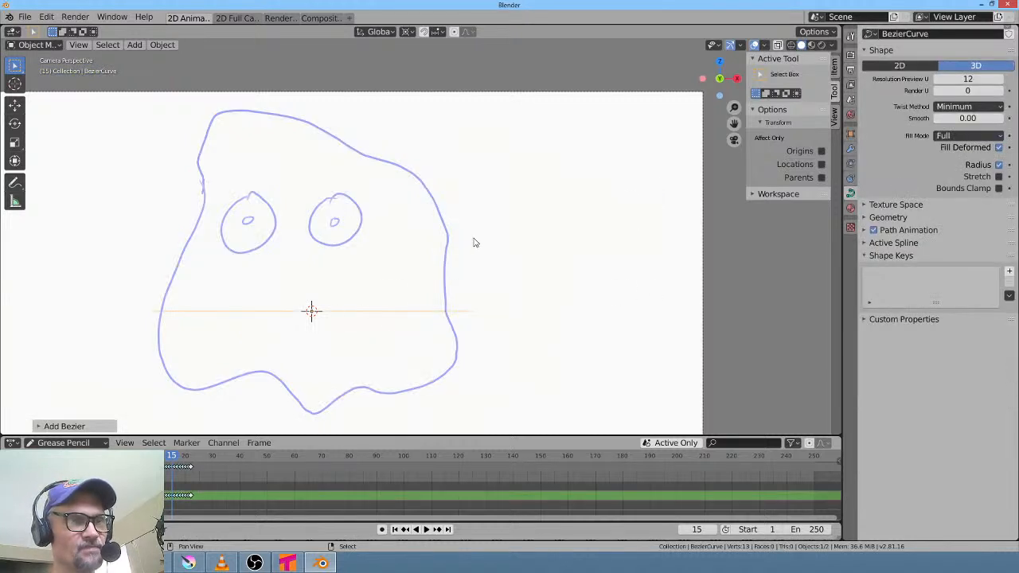
# - Delete the Grease Pencil blob drawing from the scene, keeping the Bezier curve
pyautogui.moveTo(474, 239)
pyautogui.mouseDown()
pyautogui.moveTo(543, 326)
pyautogui.moveTo(527, 318)
pyautogui.mouseUp()
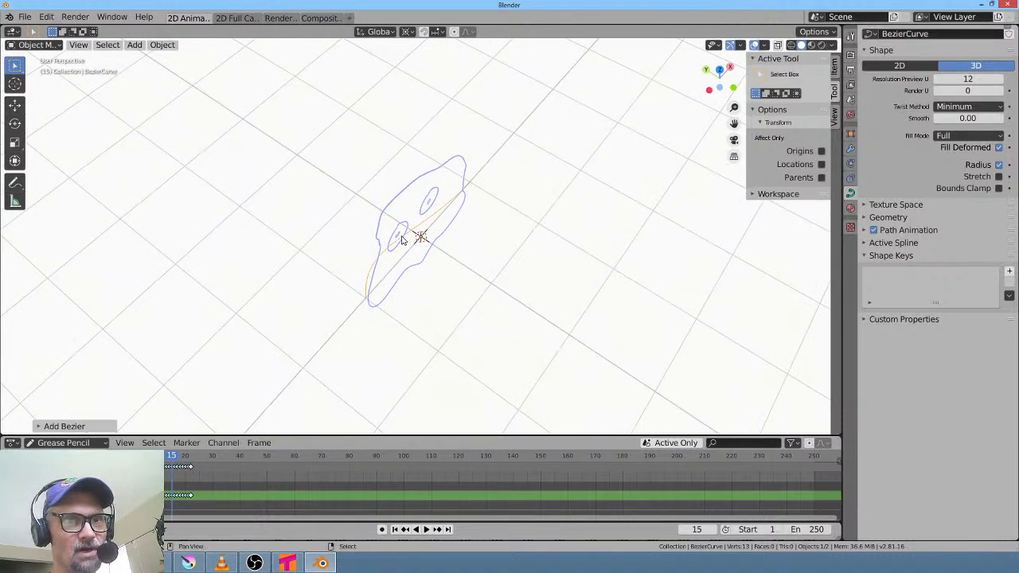
pyautogui.click(368, 269)
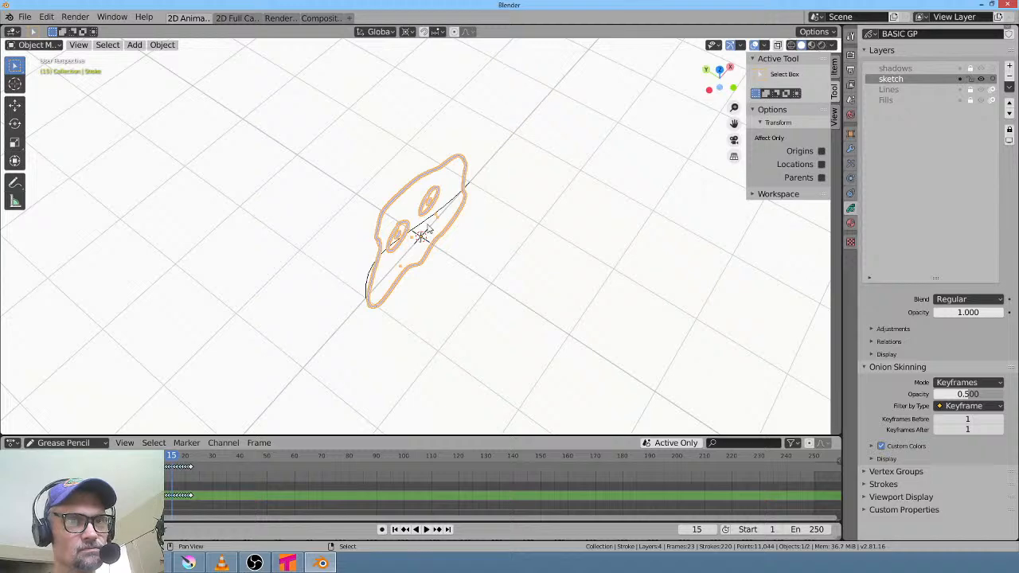
pyautogui.click(430, 226)
pyautogui.click(427, 202)
pyautogui.press('x')
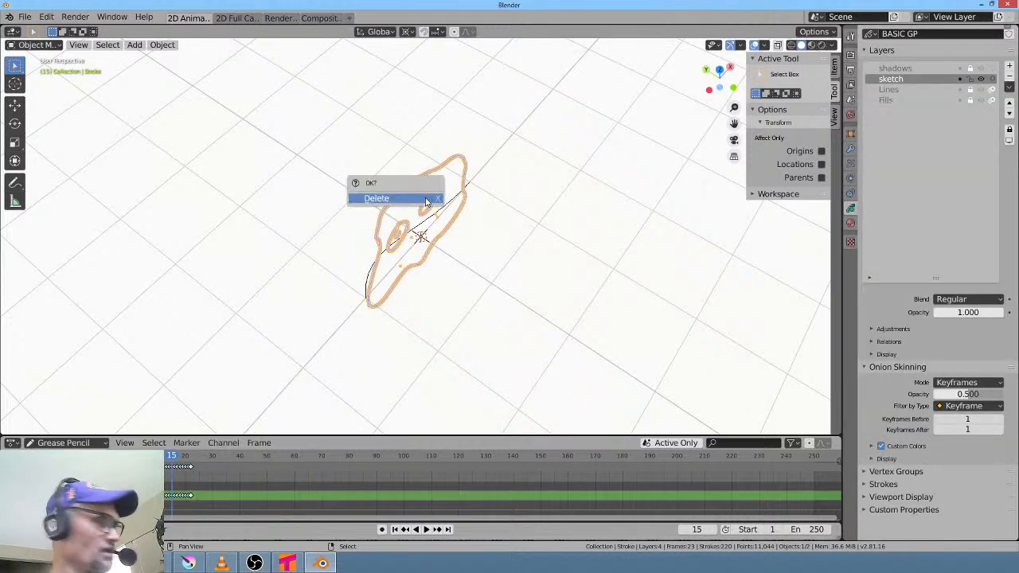
pyautogui.click(426, 203)
pyautogui.click(419, 234)
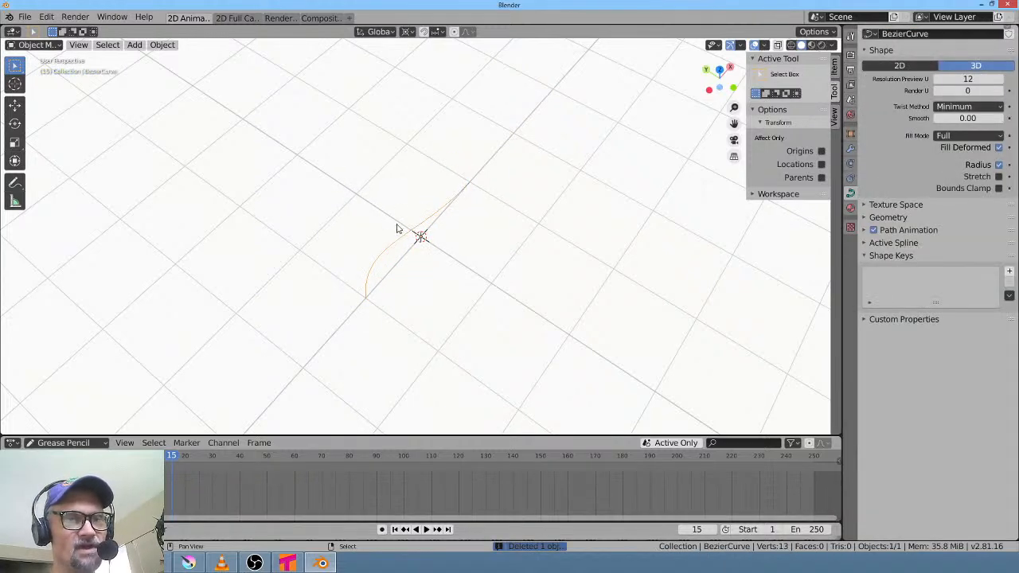
# - Enter Edit Mode on the Bezier curve to show its control handles and examine its Shape Keys settings
pyautogui.scroll(3, 398, 229)
pyautogui.scroll(-2, 398, 229)
pyautogui.press('Tab')
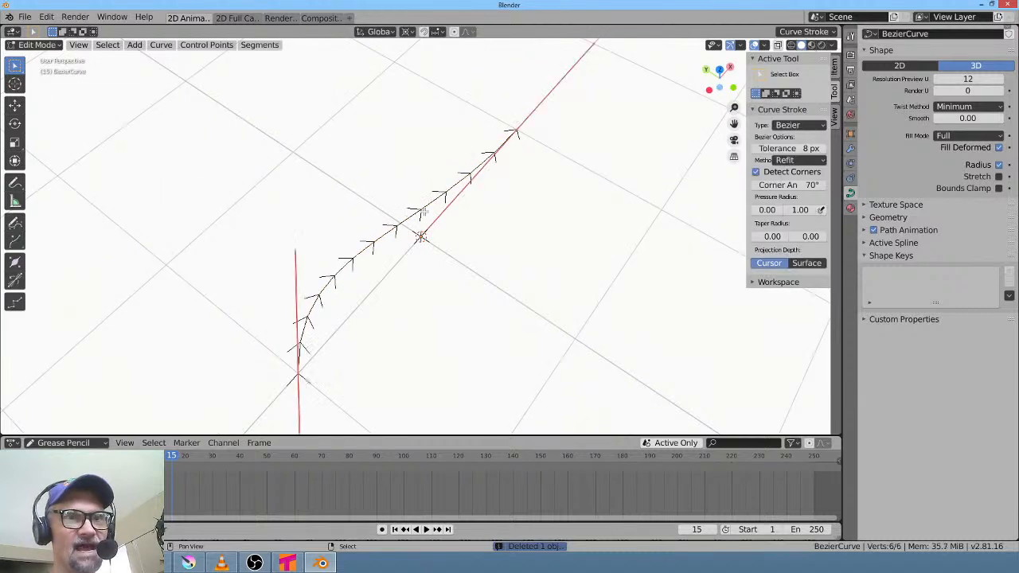
pyautogui.scroll(-2, 268, 284)
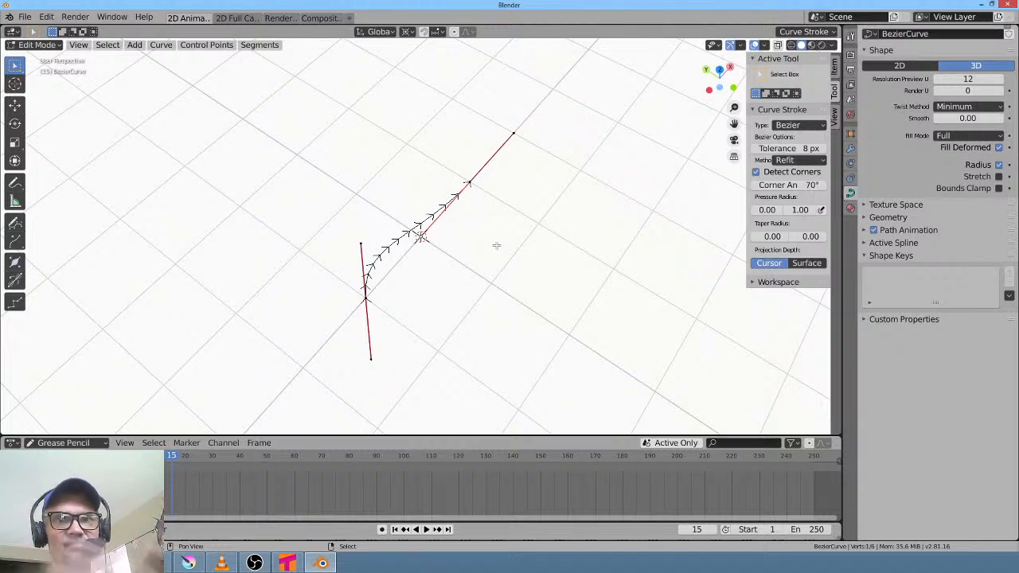
pyautogui.click(891, 255)
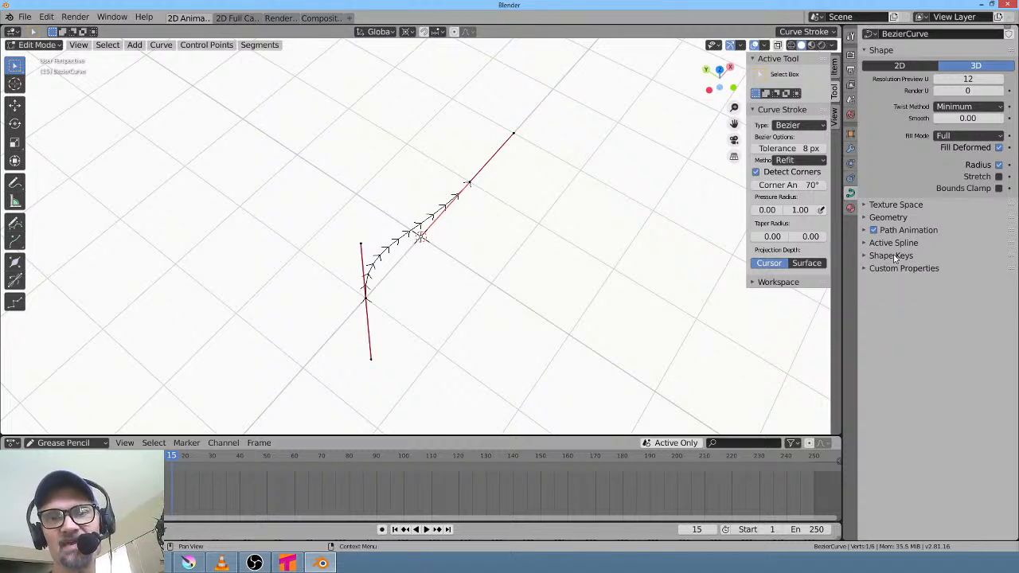
pyautogui.click(892, 255)
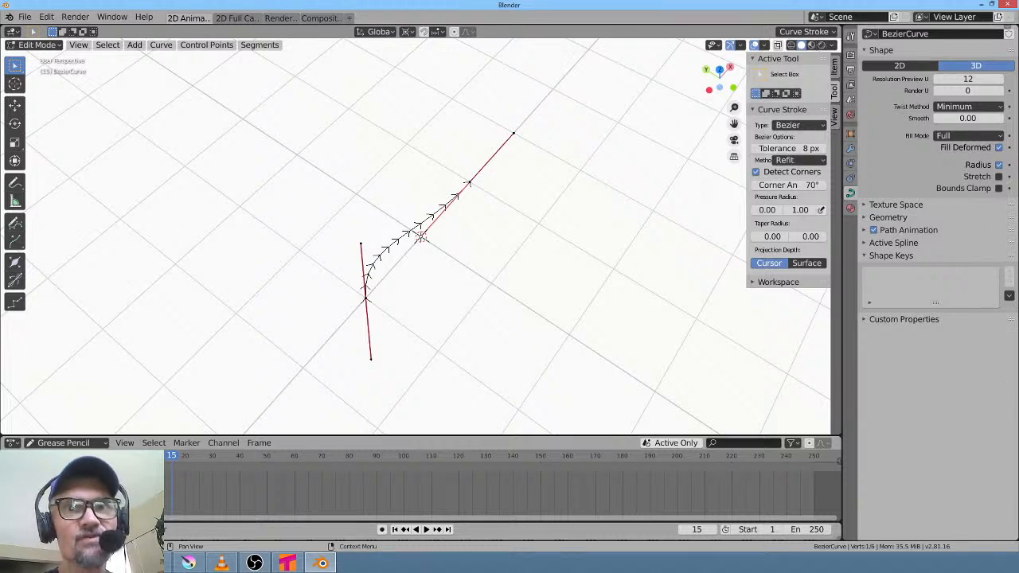
# - Close Blender without saving the untitled file and return to Tahoma2D
pyautogui.click(1011, 6)
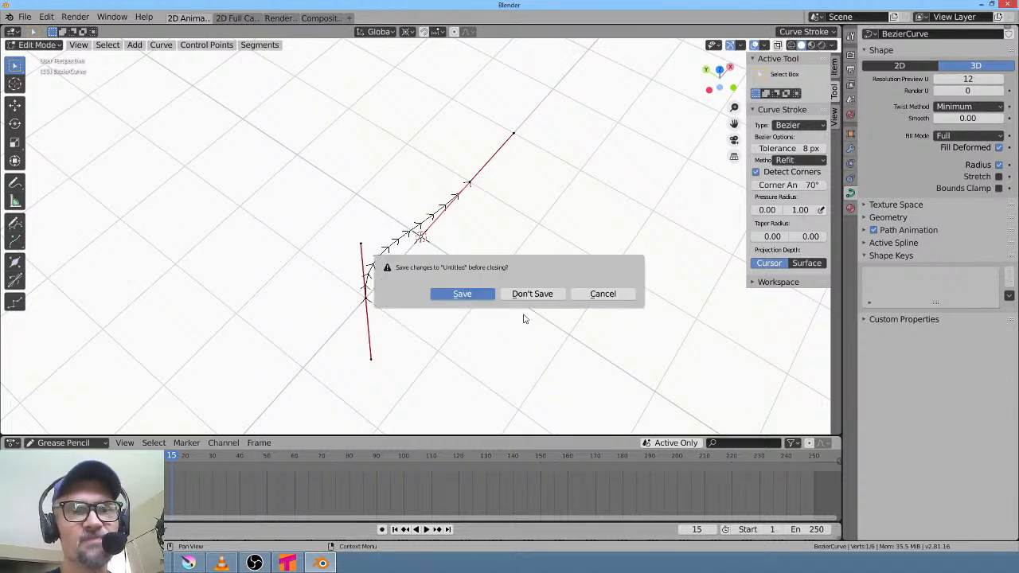
pyautogui.click(548, 299)
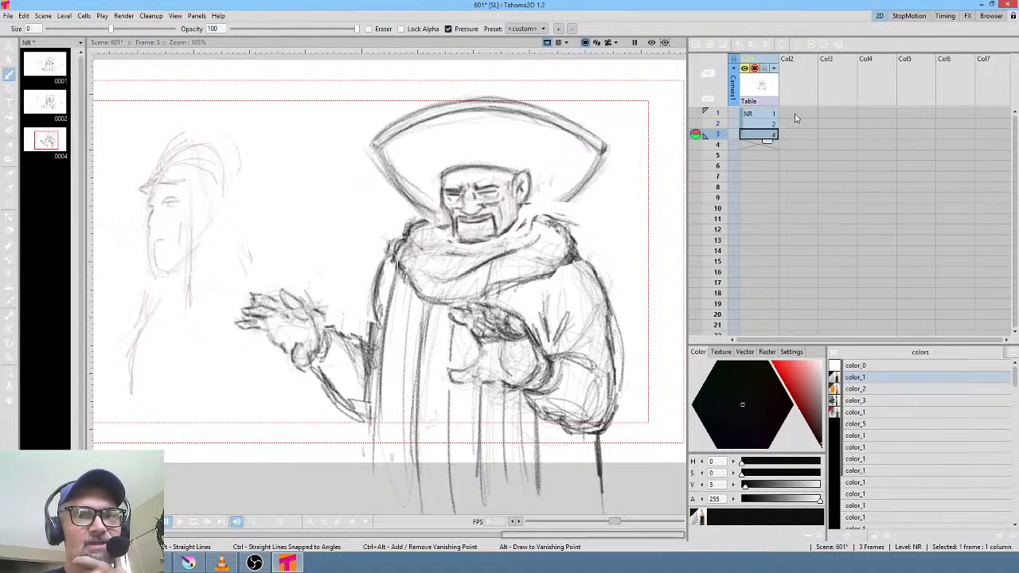
# - Draw a closed, irregular nine-cornered polyline outline at frame 4 of the empty second column
pyautogui.click(798, 146)
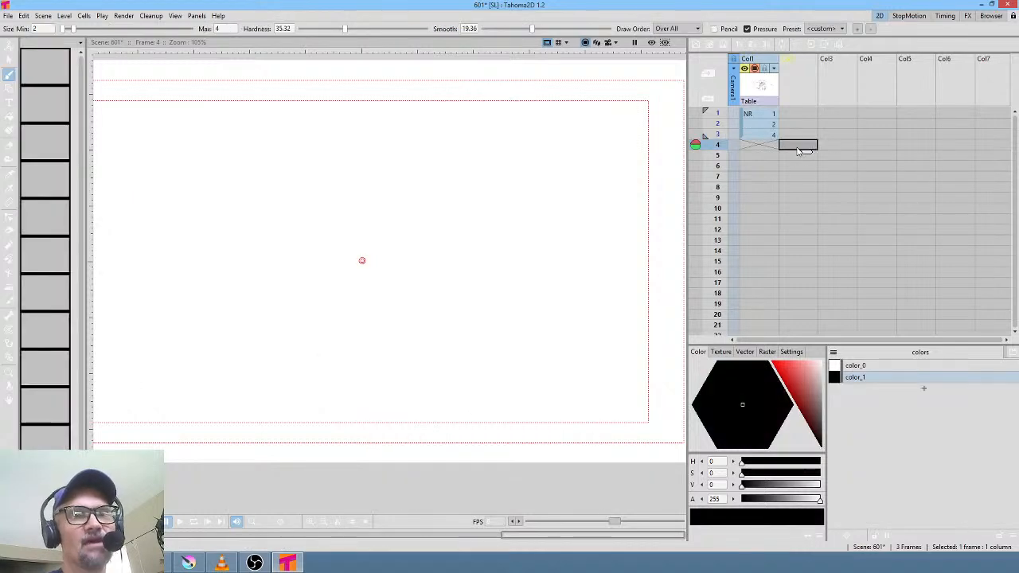
pyautogui.click(9, 87)
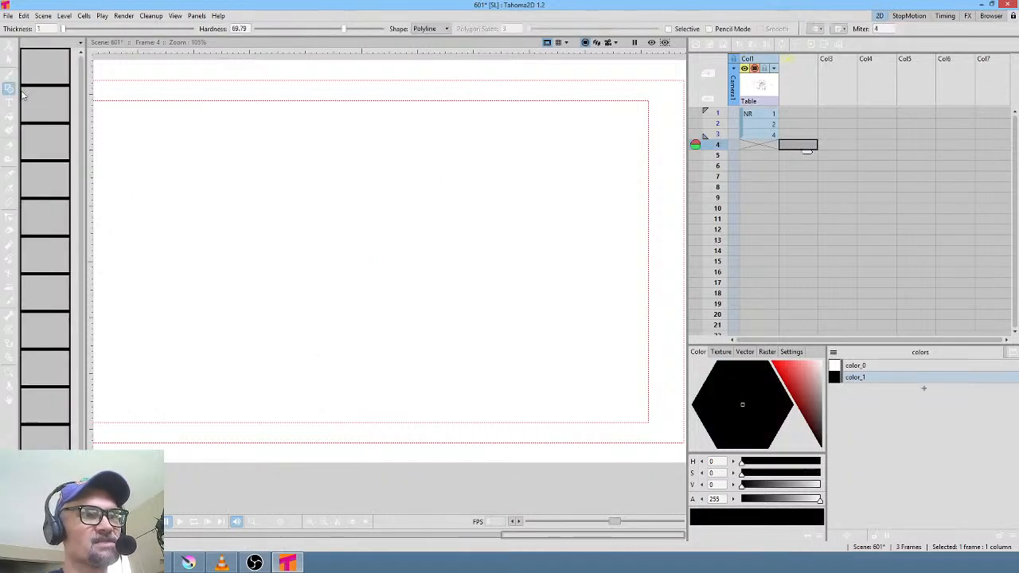
pyautogui.click(387, 133)
pyautogui.click(289, 233)
pyautogui.click(318, 268)
pyautogui.click(294, 322)
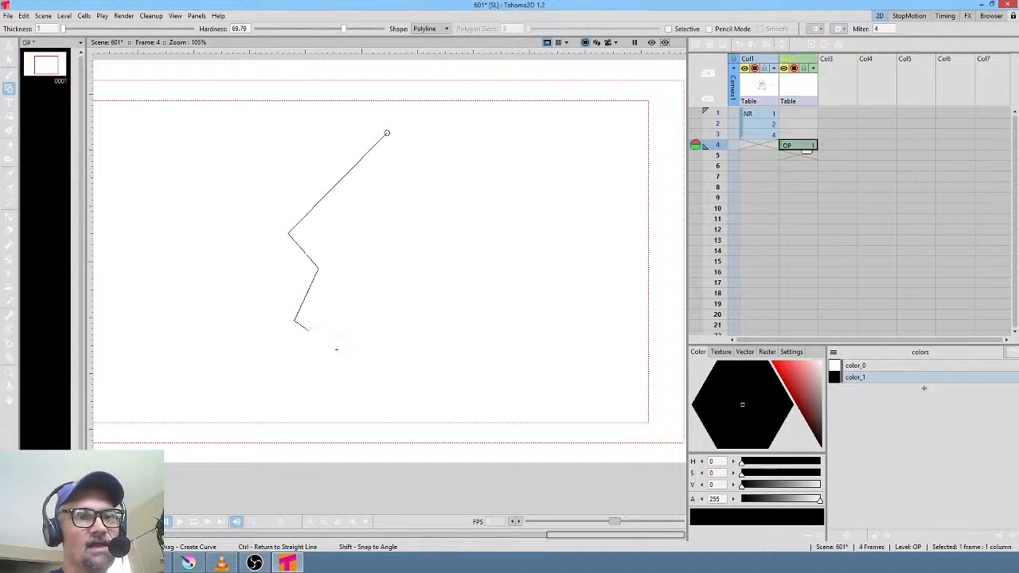
pyautogui.click(397, 407)
pyautogui.click(477, 383)
pyautogui.click(537, 253)
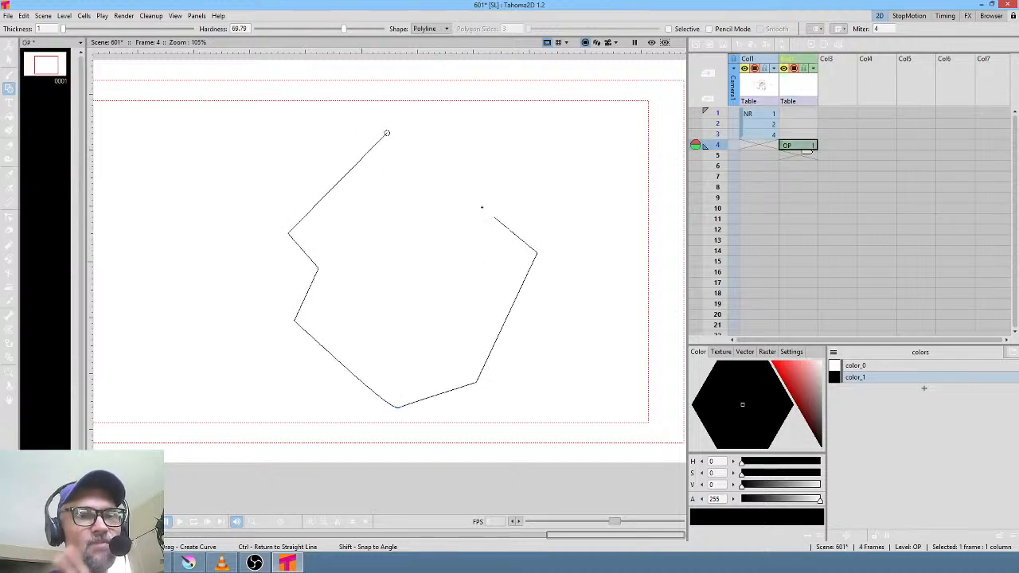
pyautogui.click(503, 153)
pyautogui.click(387, 133)
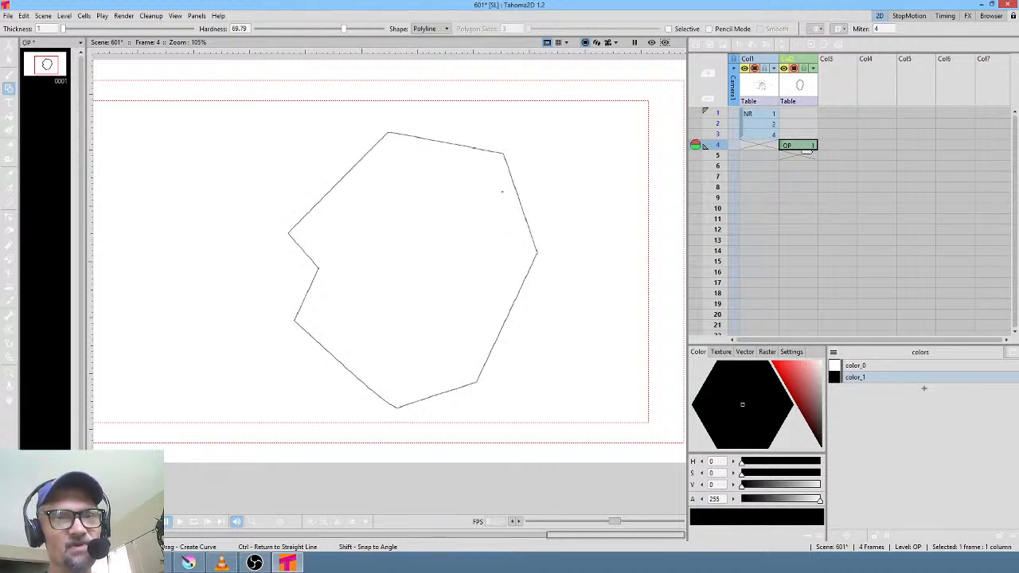
# - Duplicate the outline drawing within its level and open the second copy
pyautogui.click(45, 77)
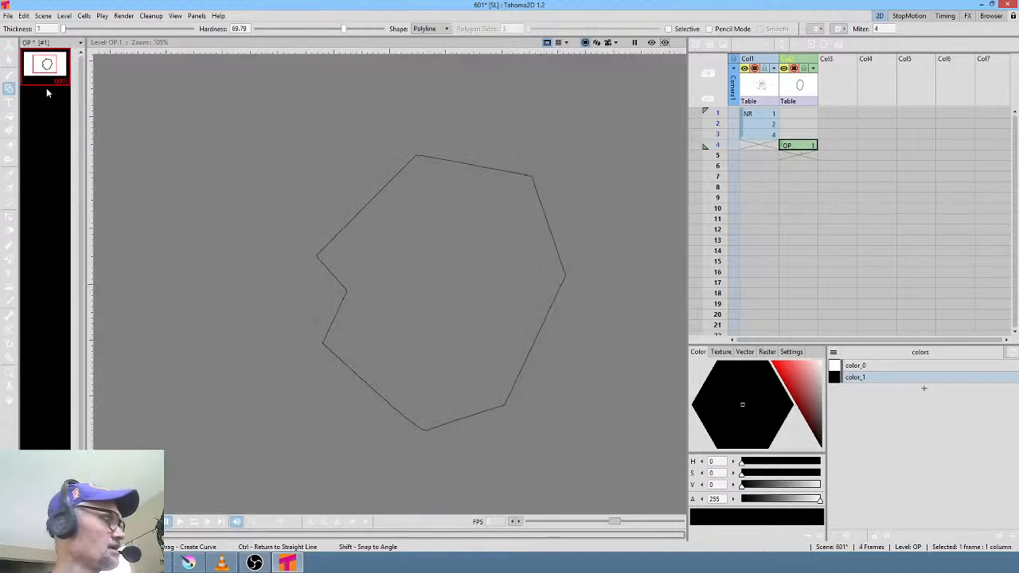
pyautogui.press('d')
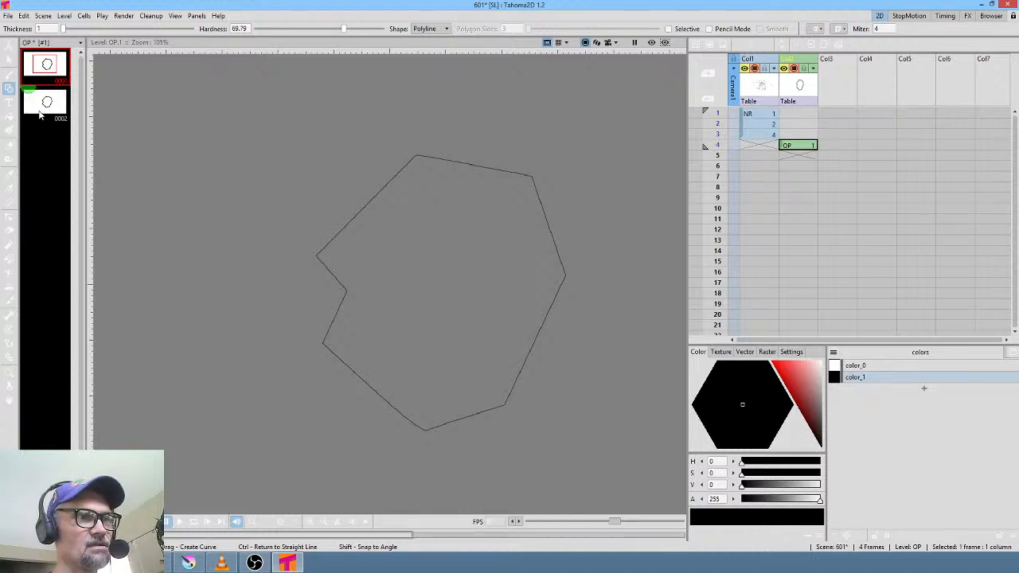
pyautogui.click(43, 110)
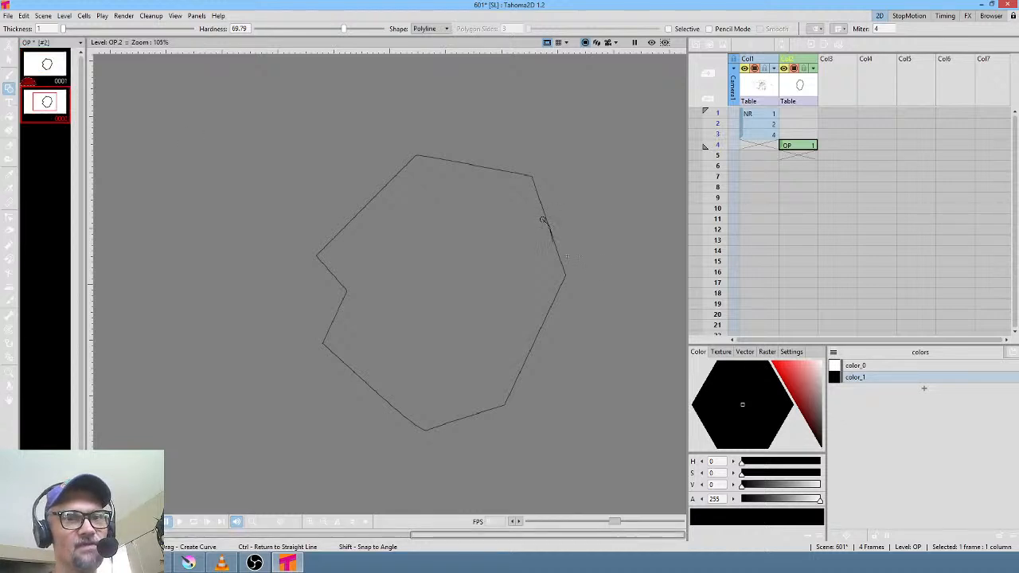
# - Try to edit the copied outline's points with the Control Point Editor
pyautogui.press('c')
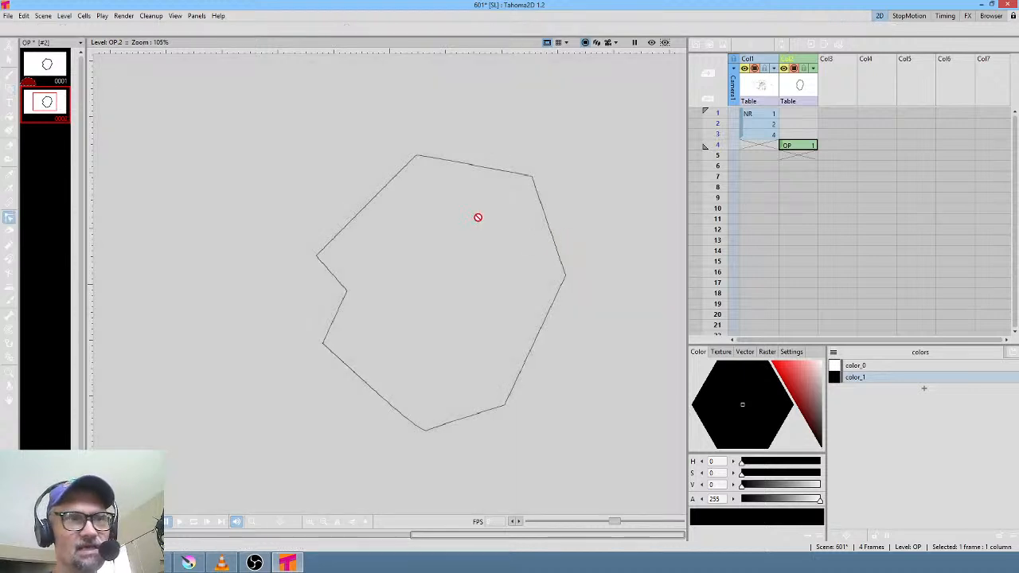
pyautogui.click(553, 240)
pyautogui.click(510, 290)
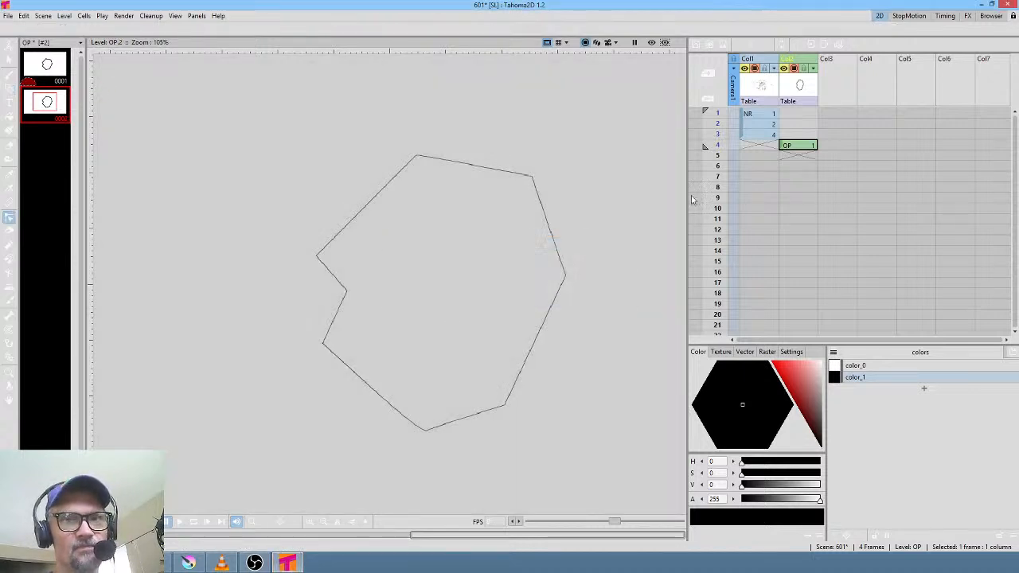
pyautogui.click(800, 147)
pyautogui.click(46, 102)
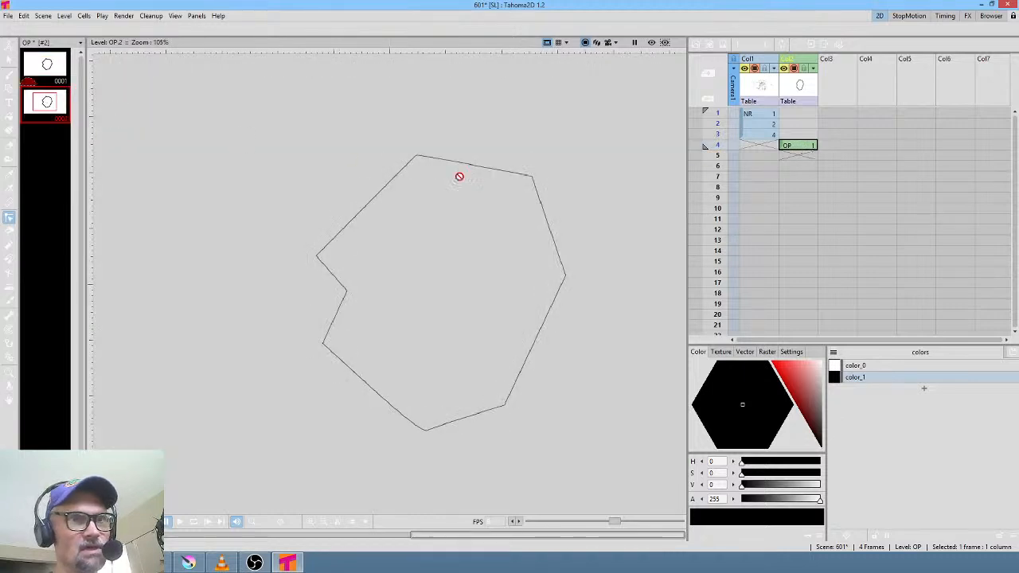
pyautogui.click(544, 215)
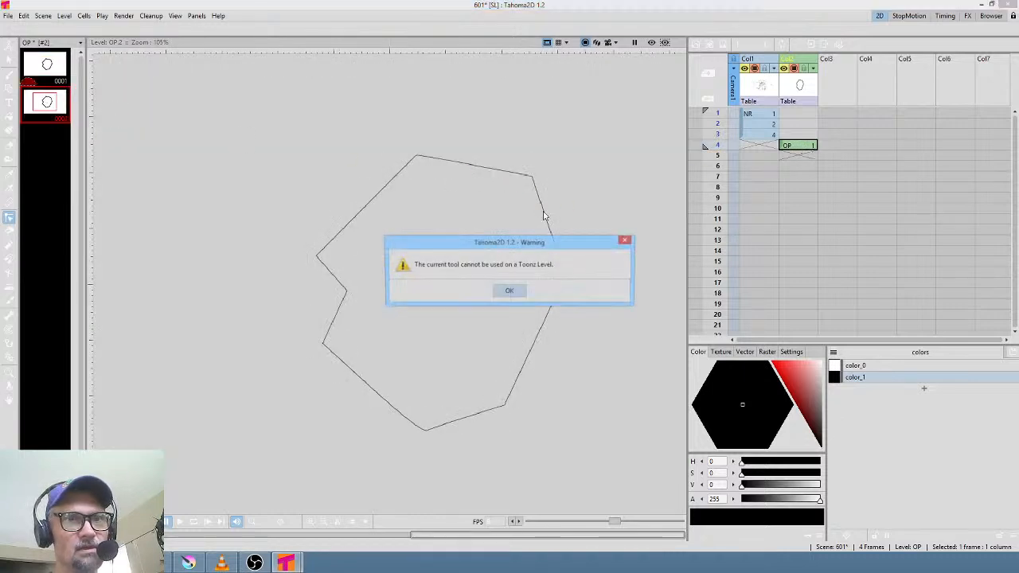
pyautogui.click(508, 290)
# - Delete the second column with its polyline outline from the scene
pyautogui.click(794, 147)
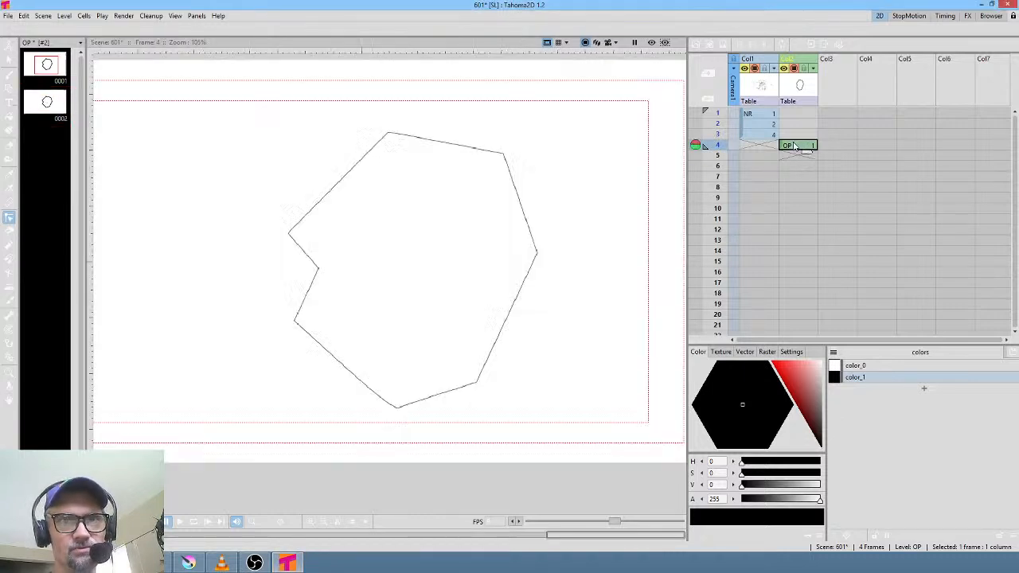
pyautogui.click(799, 61)
pyautogui.press('Delete')
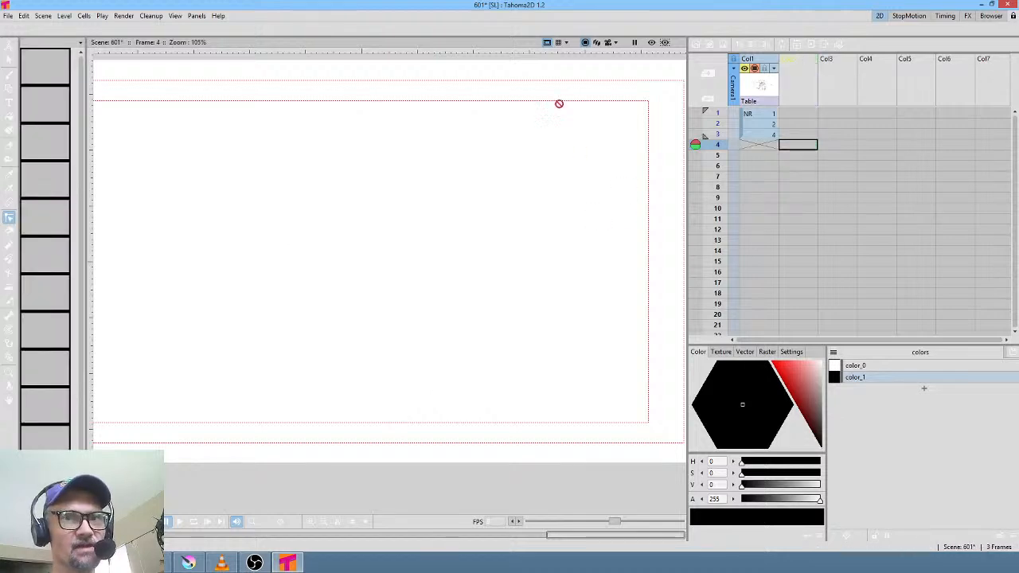
# - Create a new vector level at frame 4 of the second column
pyautogui.click(794, 146)
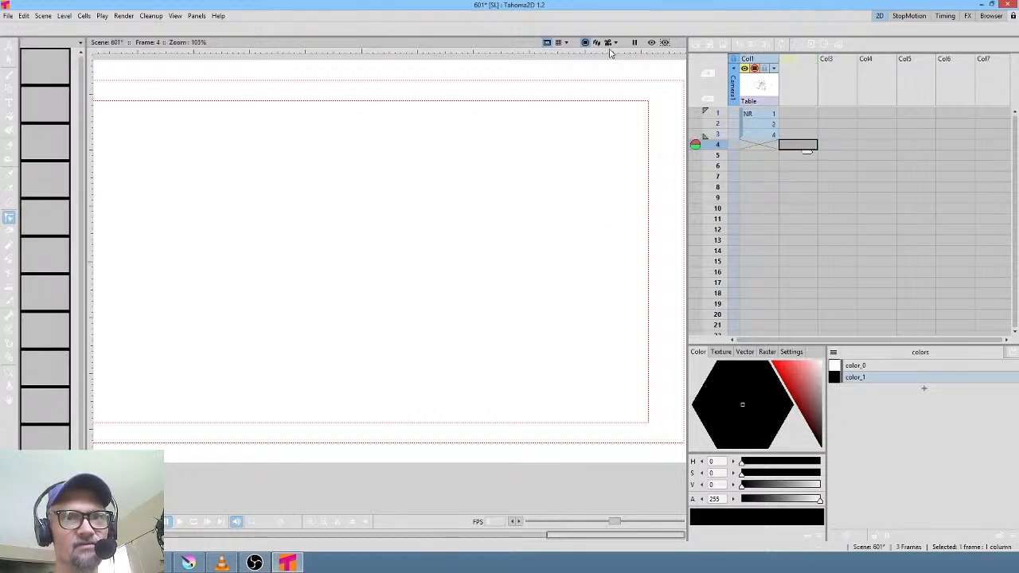
pyautogui.click(698, 47)
pyautogui.click(517, 385)
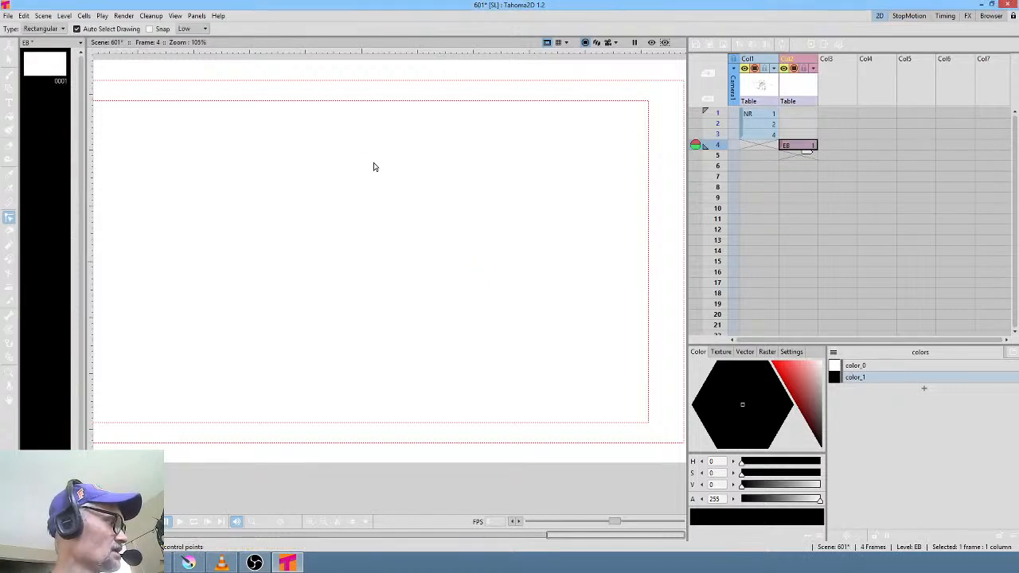
# - Draw an angular head outline with a protruding ear as one closed polyline on the vector level
pyautogui.click(9, 87)
pyautogui.click(370, 156)
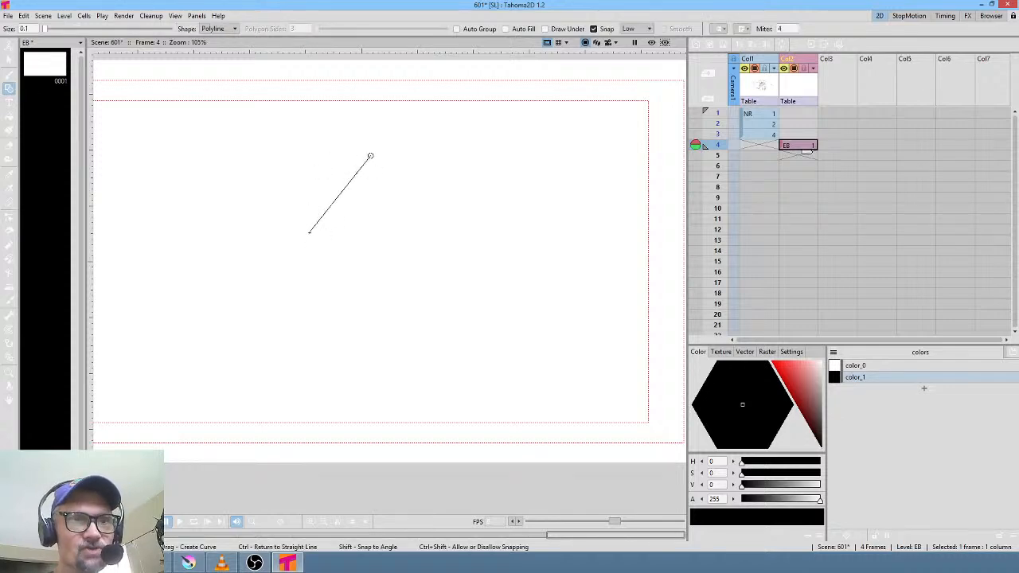
pyautogui.click(320, 257)
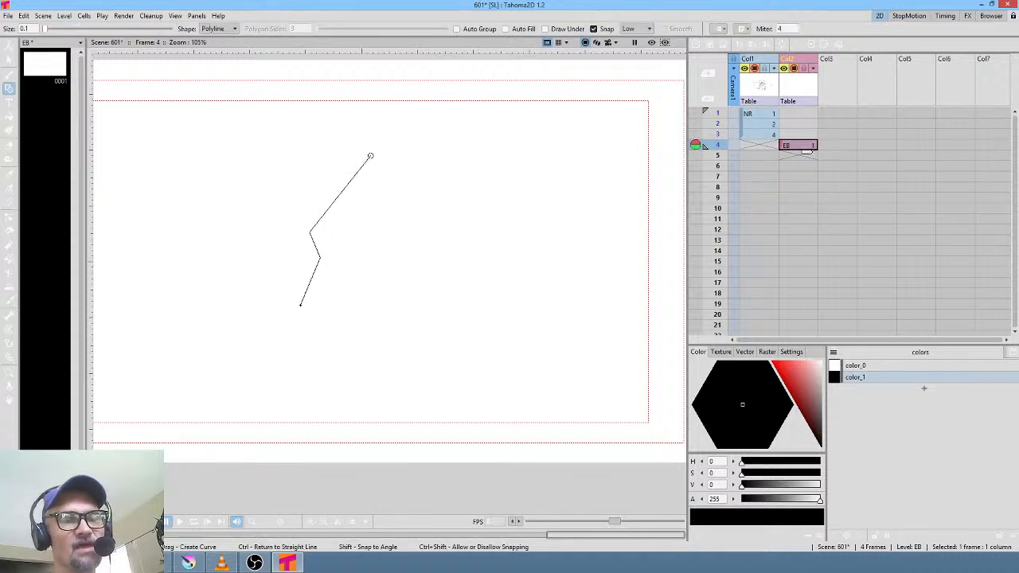
pyautogui.click(301, 304)
pyautogui.click(383, 412)
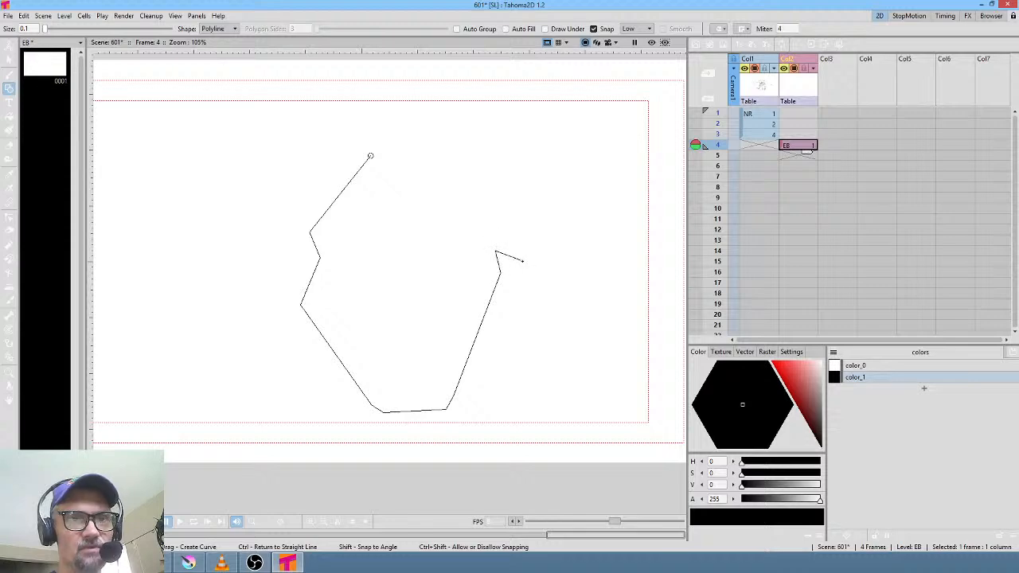
pyautogui.click(523, 261)
pyautogui.click(554, 194)
pyautogui.click(510, 163)
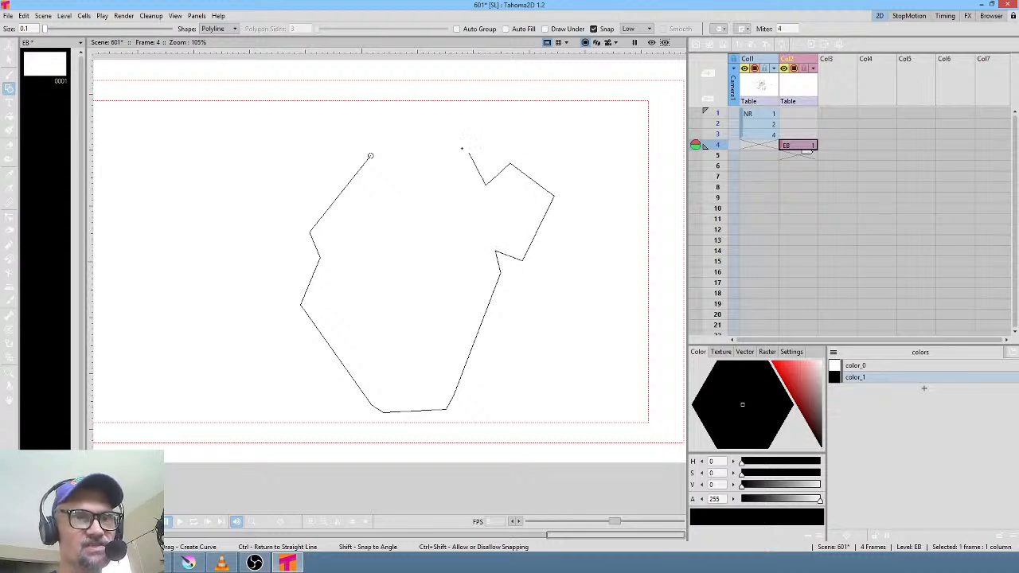
pyautogui.click(459, 134)
pyautogui.click(371, 156)
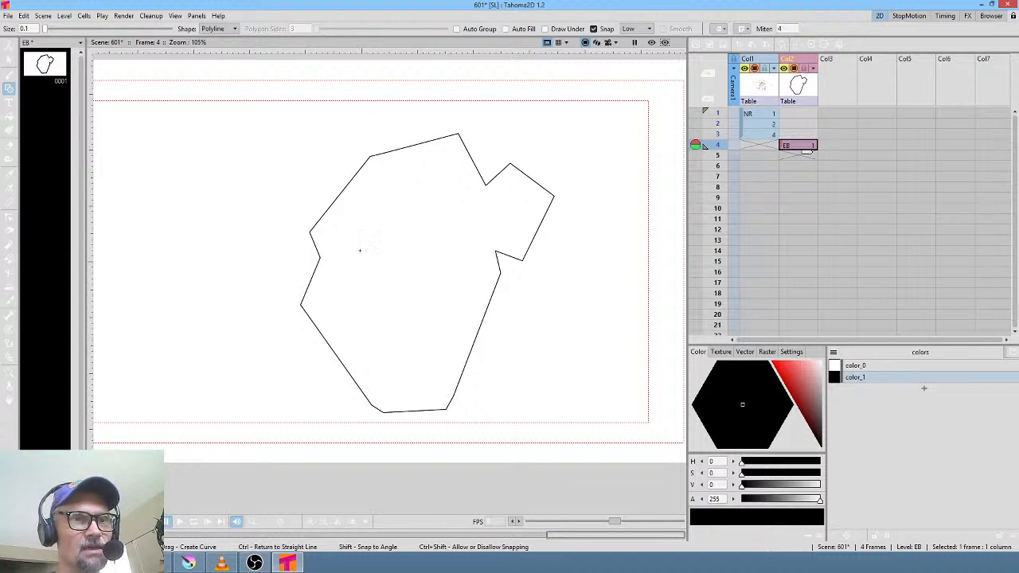
# - Draw two closed eyes with flat upper edges and curved lower lids as polylines, and add a small circle pupil in each
pyautogui.click(400, 244)
pyautogui.click(457, 219)
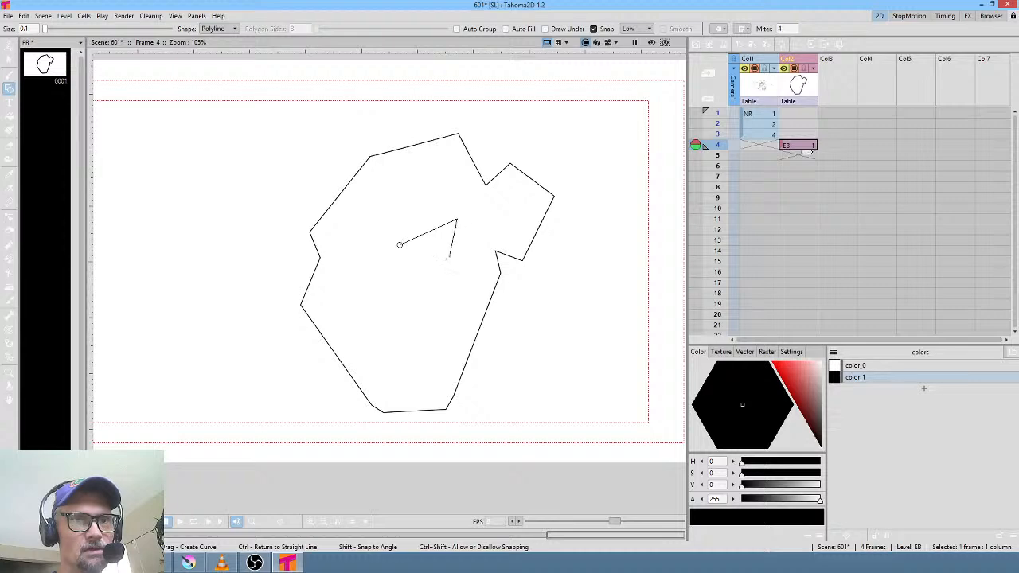
pyautogui.moveTo(438, 261); pyautogui.dragTo(423, 263)
pyautogui.click(399, 244)
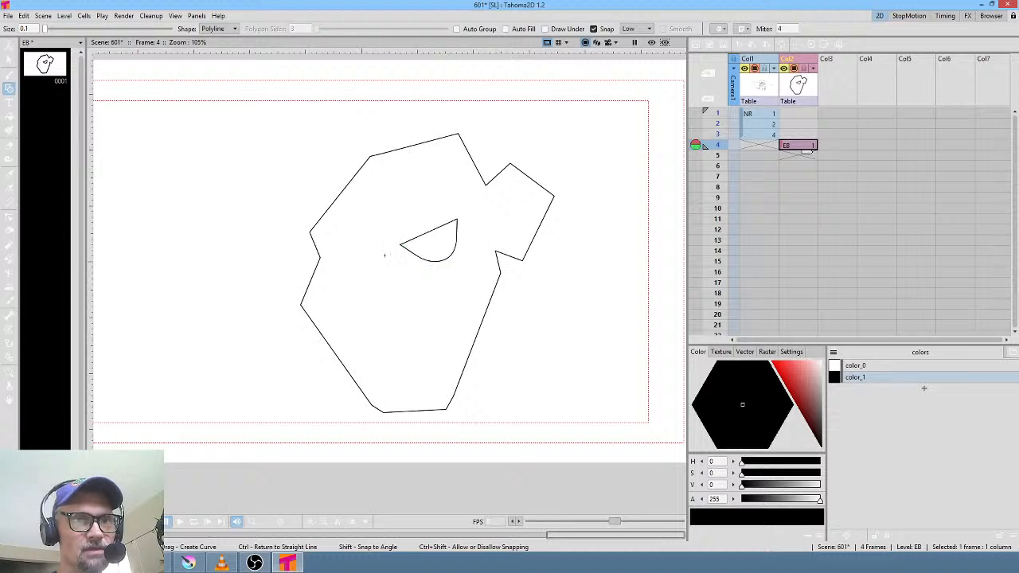
pyautogui.click(328, 248)
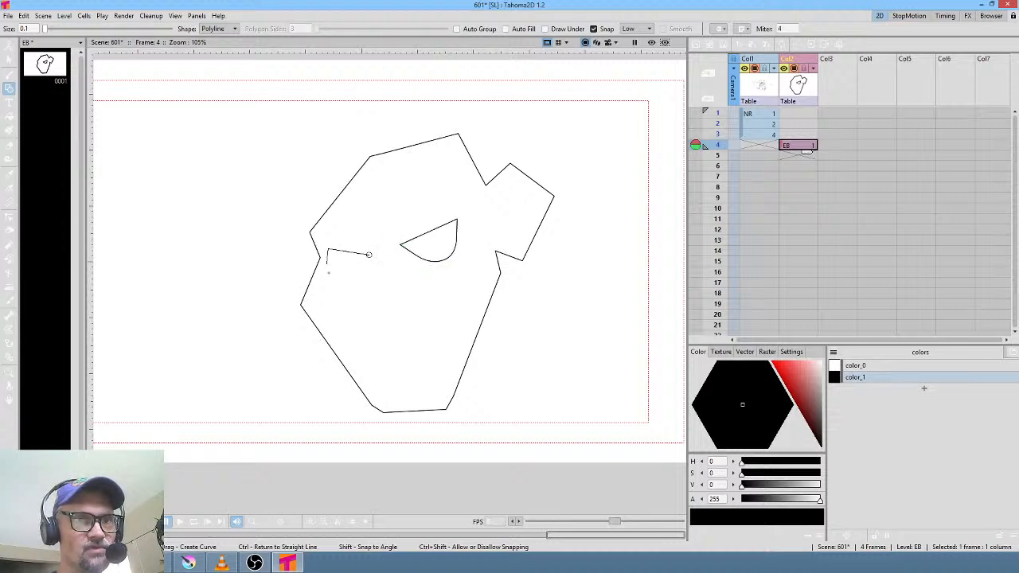
pyautogui.moveTo(342, 277); pyautogui.dragTo(358, 275)
pyautogui.click(369, 254)
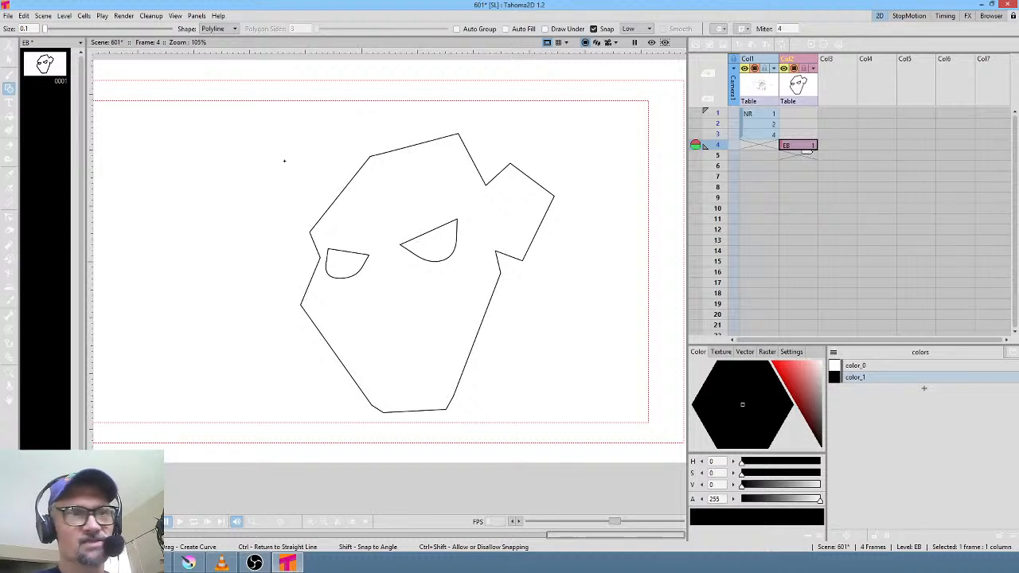
pyautogui.click(225, 31)
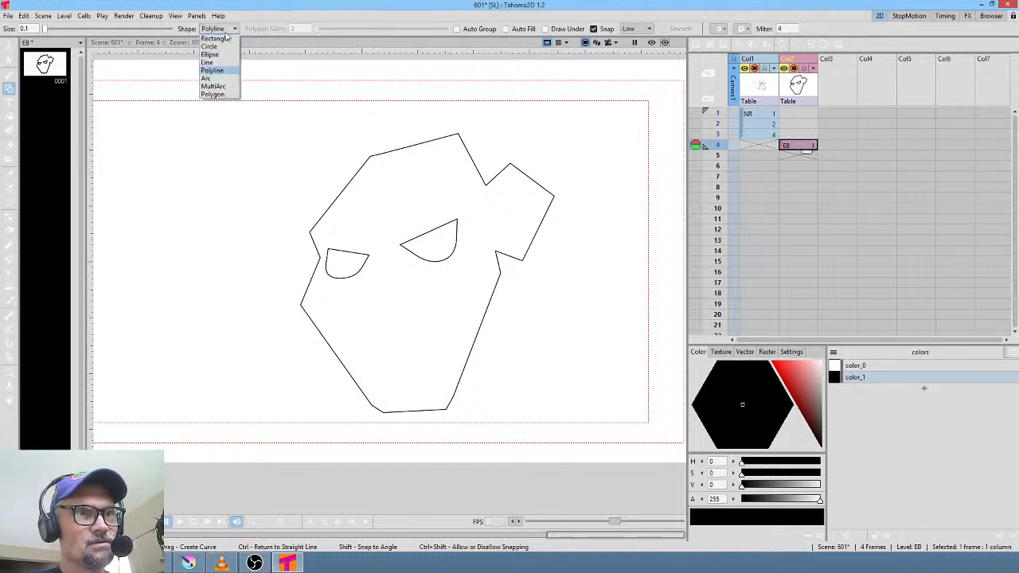
pyautogui.click(211, 46)
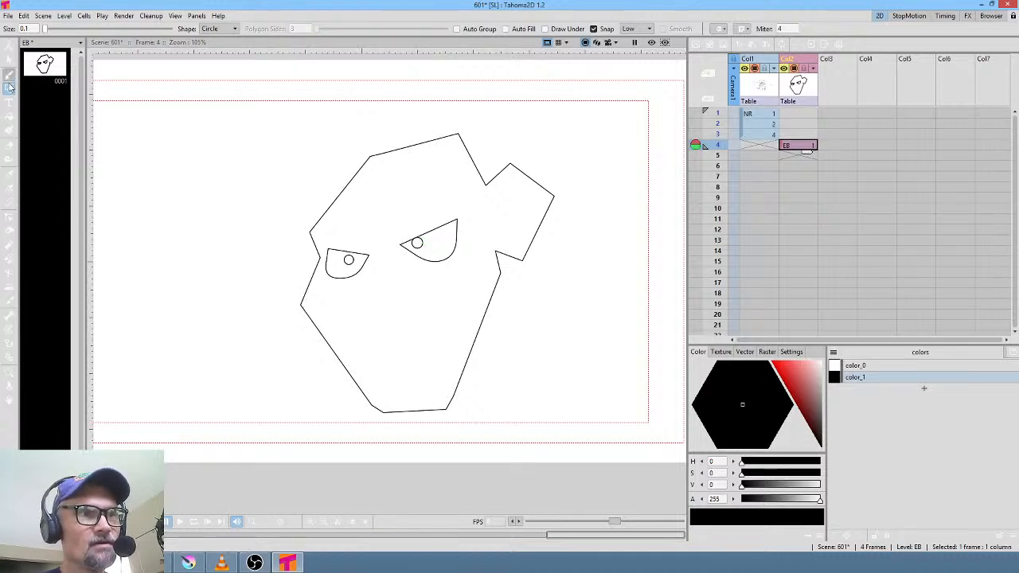
# - Draw an open curved nose between the eyes and a wavy smiling mouth below it using the Polyline shape
pyautogui.click(222, 28)
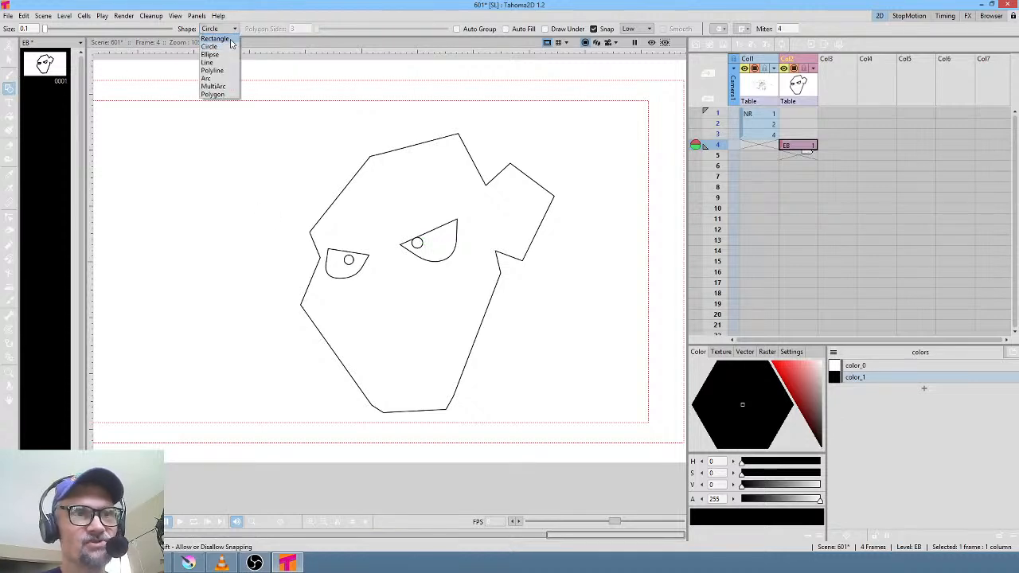
pyautogui.click(227, 70)
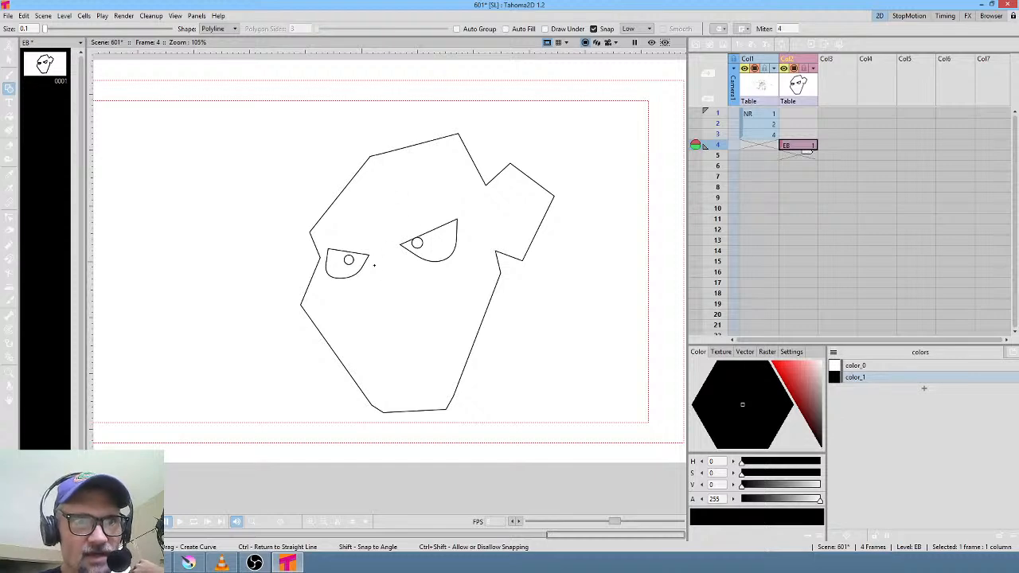
pyautogui.moveTo(363, 299); pyautogui.dragTo(367, 309)
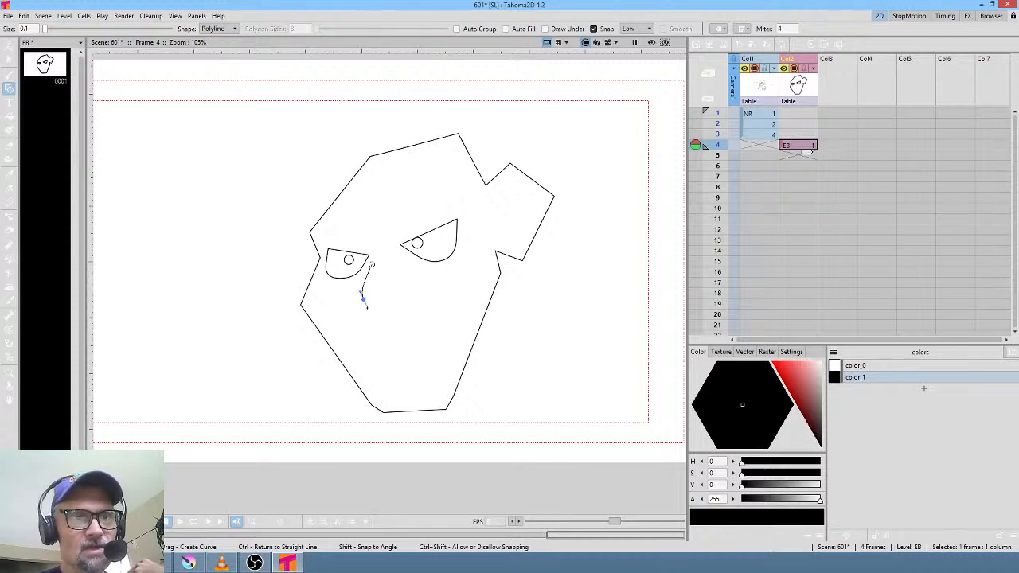
pyautogui.click(377, 328)
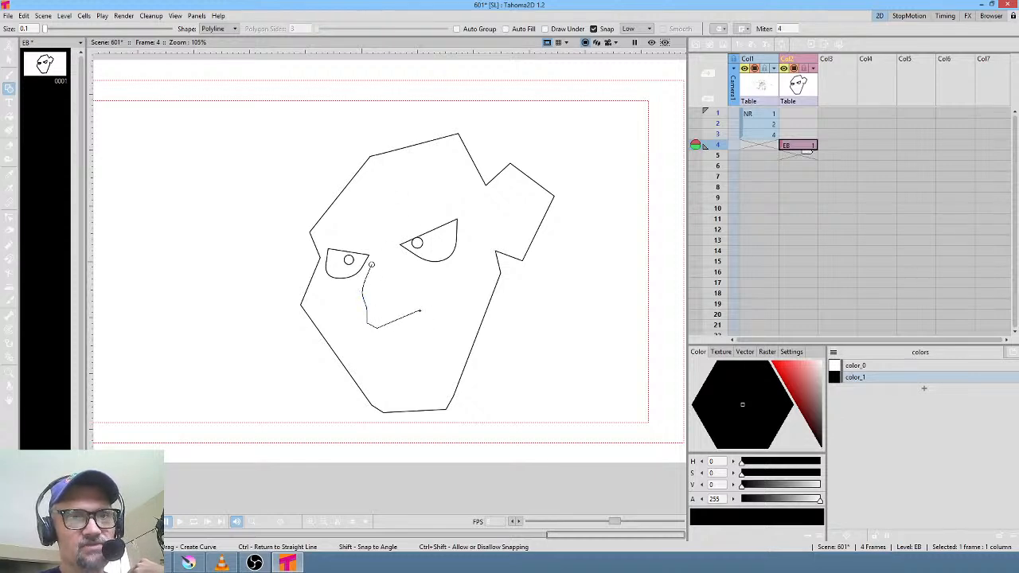
pyautogui.moveTo(430, 283); pyautogui.dragTo(411, 283)
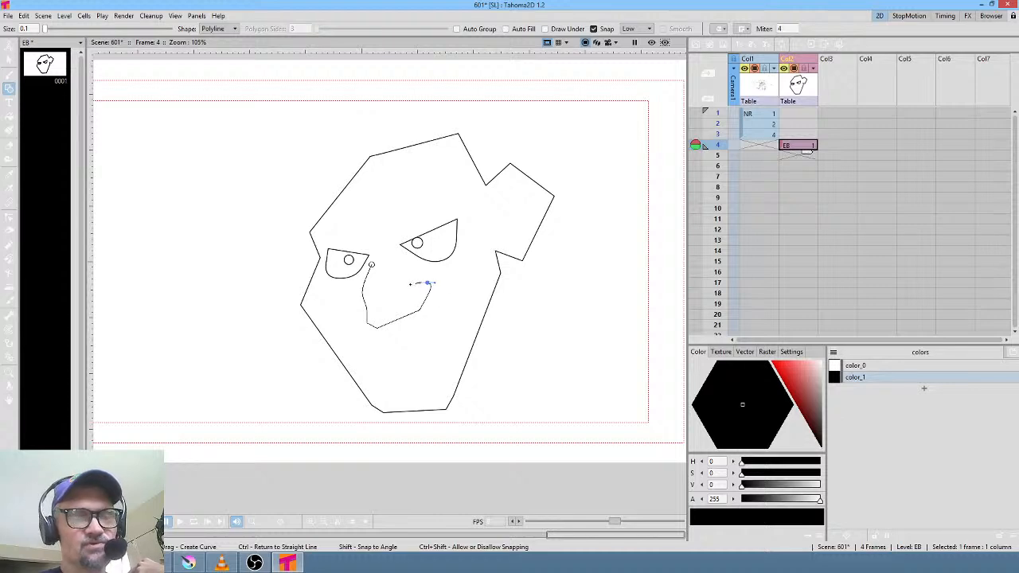
pyautogui.doubleClick(398, 293)
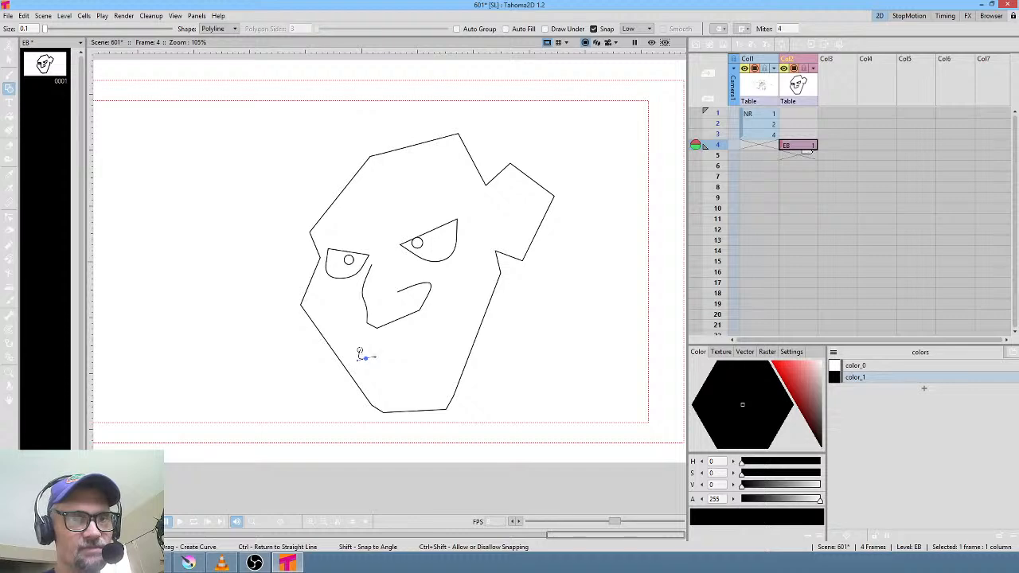
pyautogui.moveTo(426, 354); pyautogui.dragTo(440, 358)
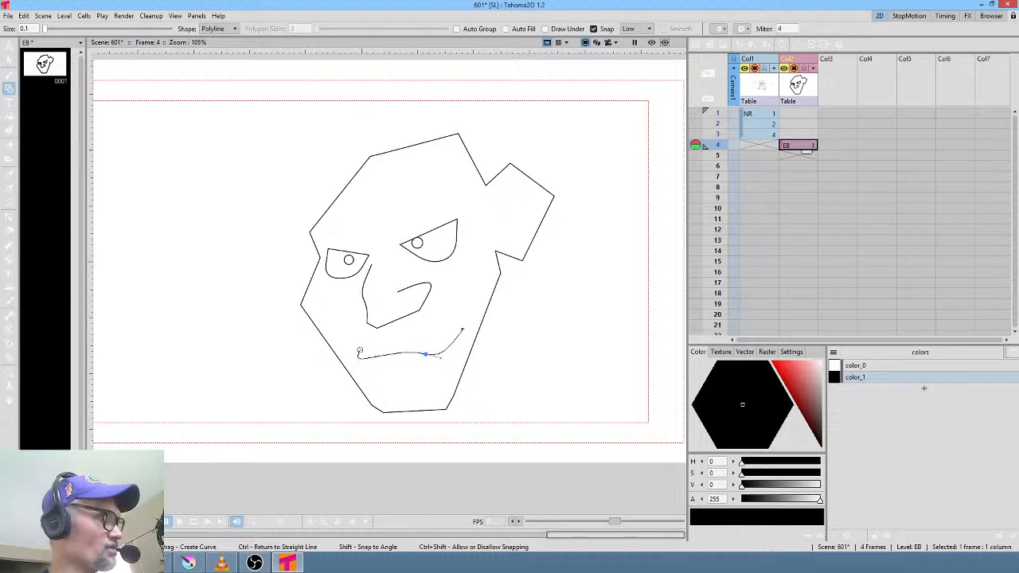
pyautogui.doubleClick(462, 329)
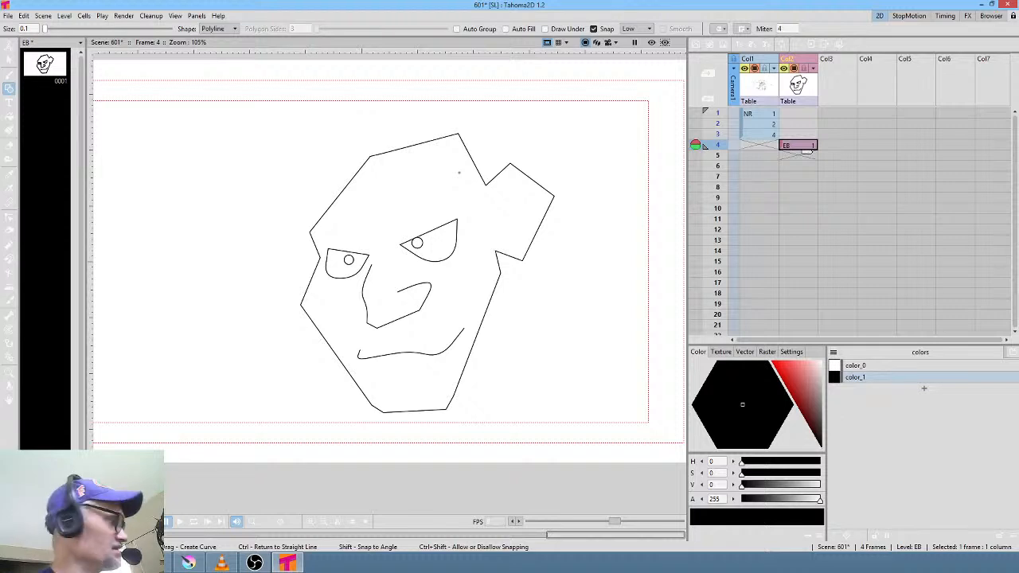
# - Reshape the head outline with the Control Point Editor: curve the forehead's outer side, delete the crown's peak point, and bend the crown segment into a dome
pyautogui.press('s')
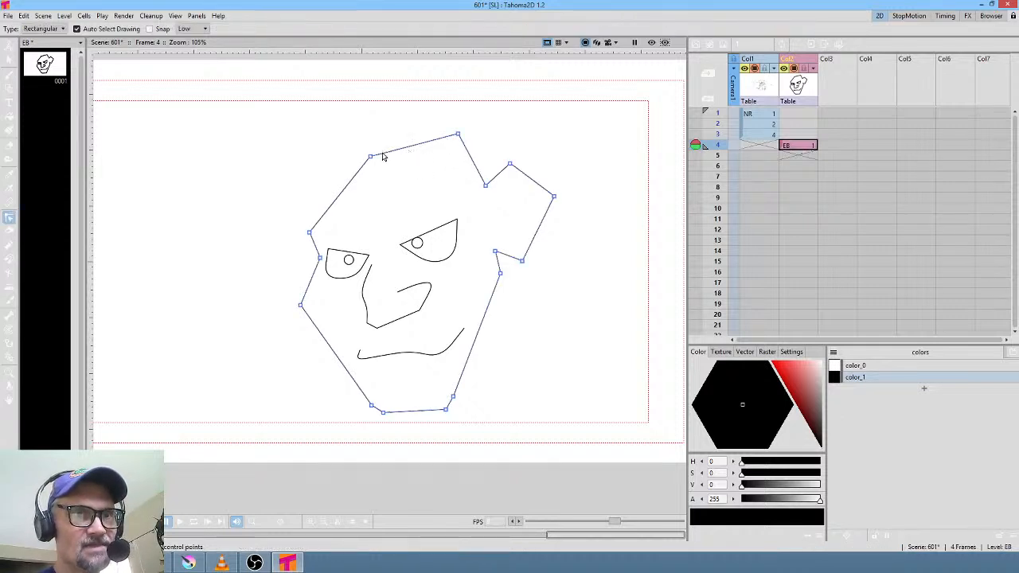
pyautogui.click(370, 163)
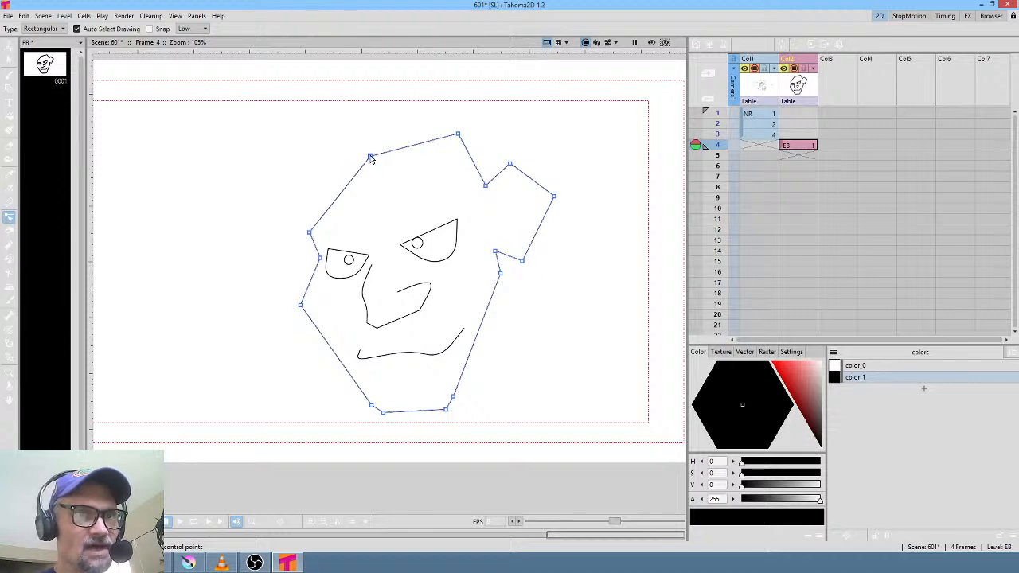
pyautogui.moveTo(371, 155); pyautogui.dragTo(333, 130)
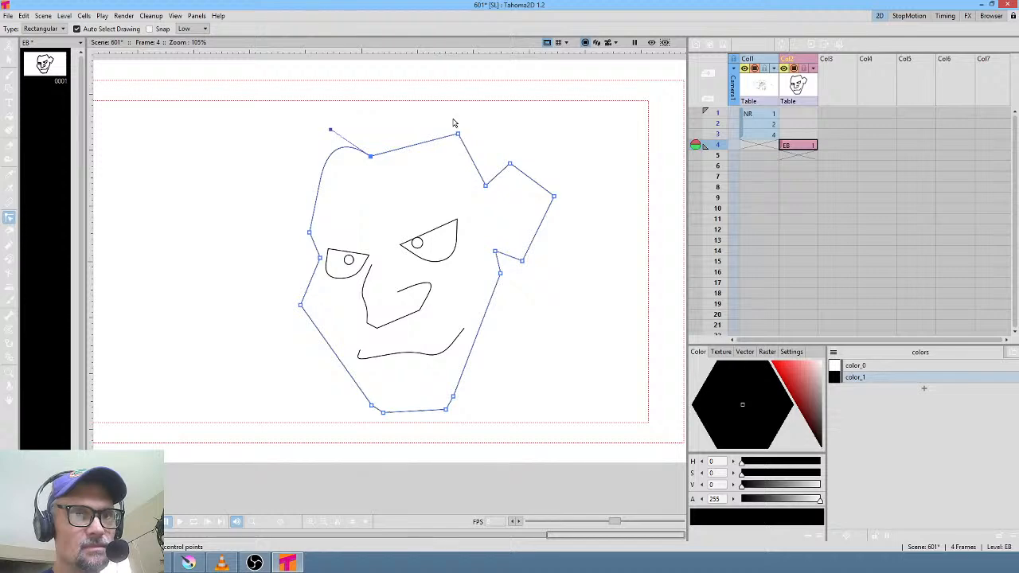
pyautogui.press('Delete')
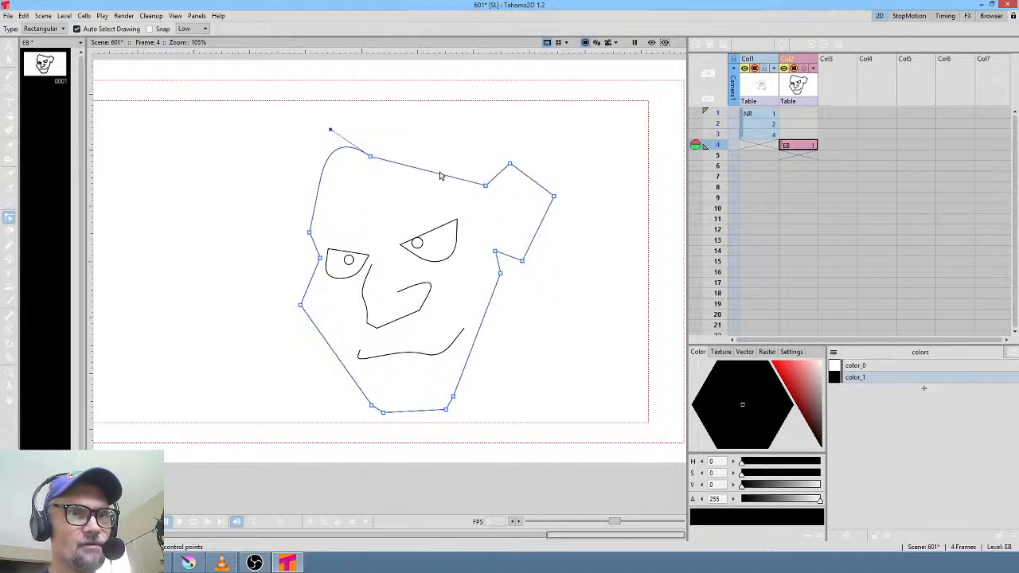
pyautogui.moveTo(441, 174); pyautogui.dragTo(446, 118)
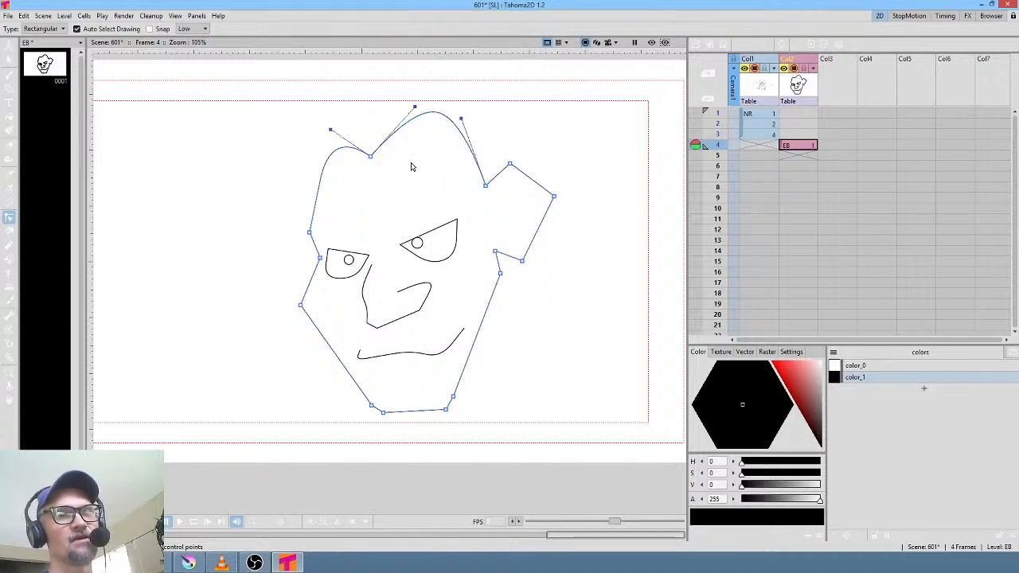
# - Duplicate drawing 0001 as drawing 0002 and bend both eyes' flat upper lids upward into open, rounded eyes
pyautogui.click(46, 66)
pyautogui.press('d')
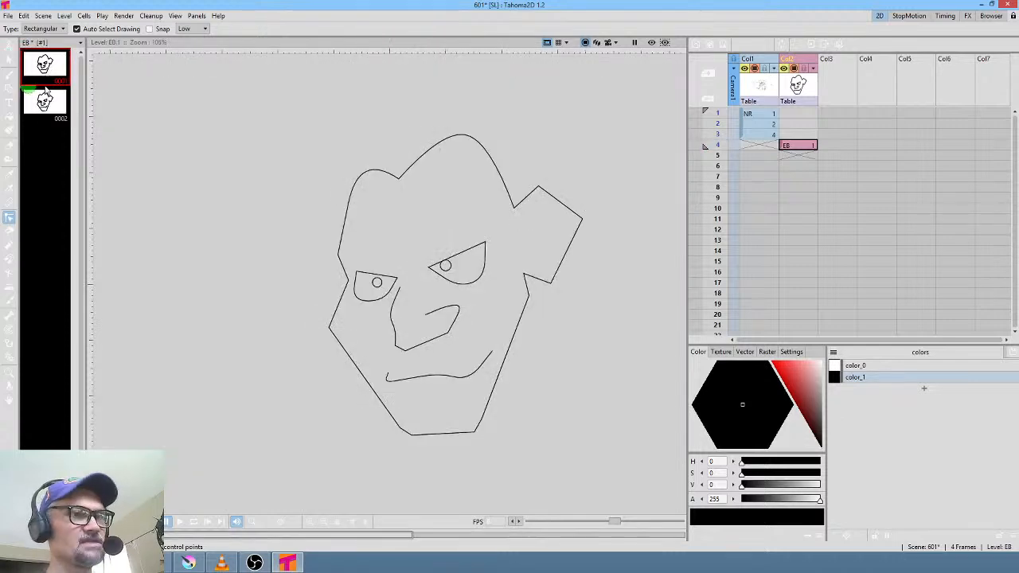
pyautogui.click(51, 110)
pyautogui.click(452, 256)
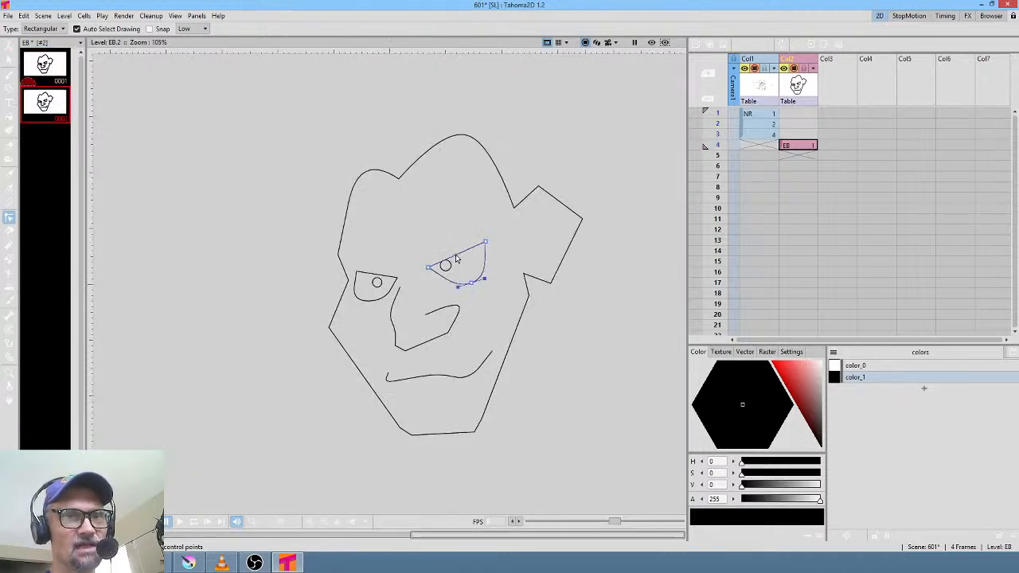
pyautogui.moveTo(456, 256); pyautogui.dragTo(451, 235)
pyautogui.click(379, 275)
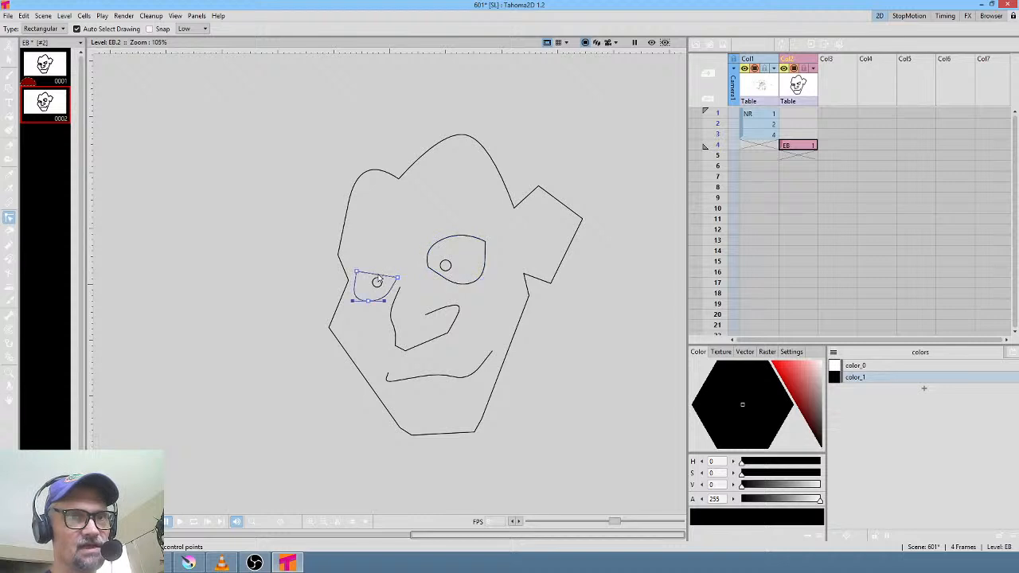
pyautogui.moveTo(376, 275); pyautogui.dragTo(381, 253)
pyautogui.click(459, 216)
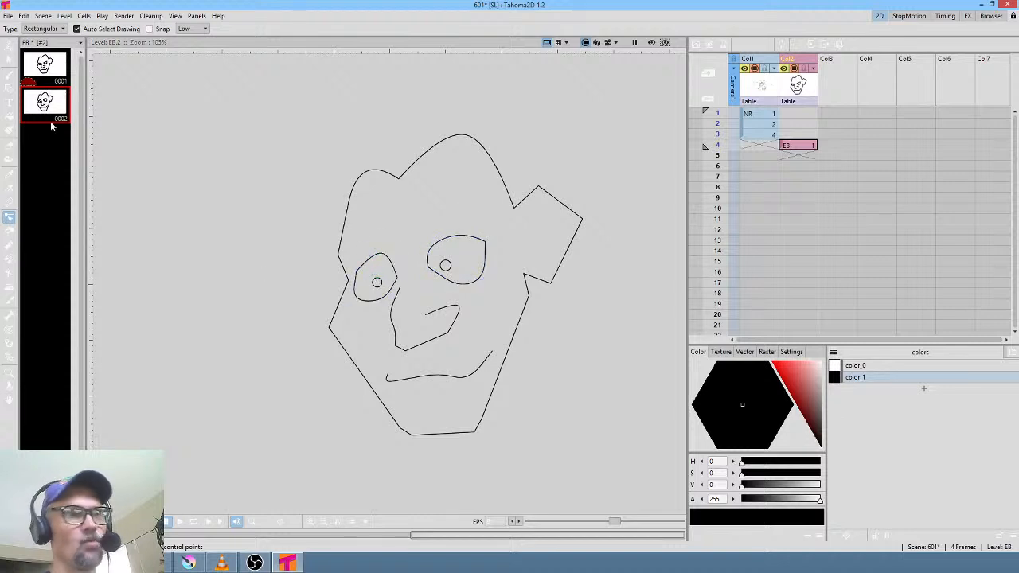
# - Insert four blank drawings between the closed-lid and open-eyed drawings in the level strip
pyautogui.click(54, 74)
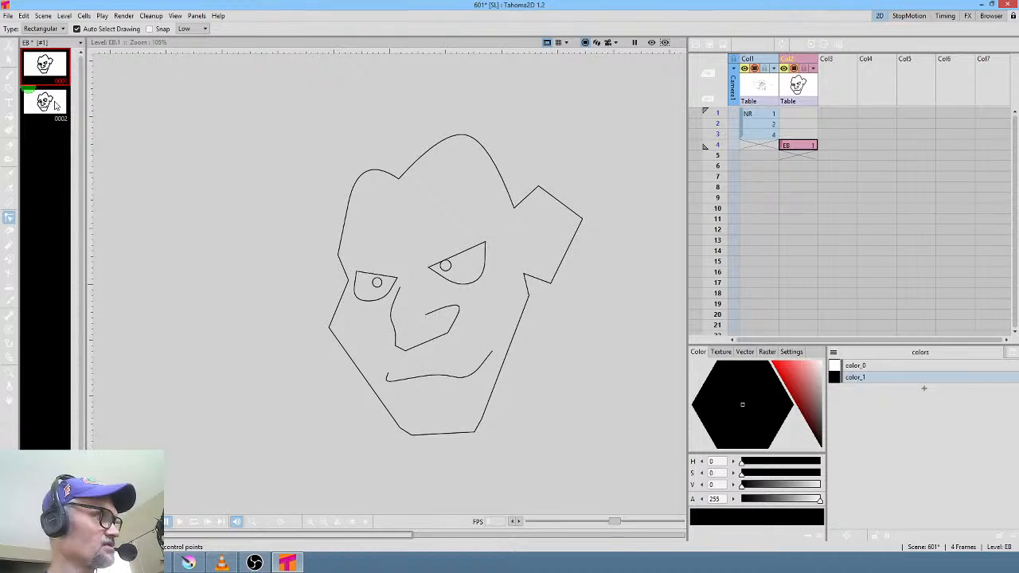
pyautogui.click(53, 106)
pyautogui.press('Insert')
pyautogui.press('Insert')
pyautogui.press('Insert')
pyautogui.press('Insert')
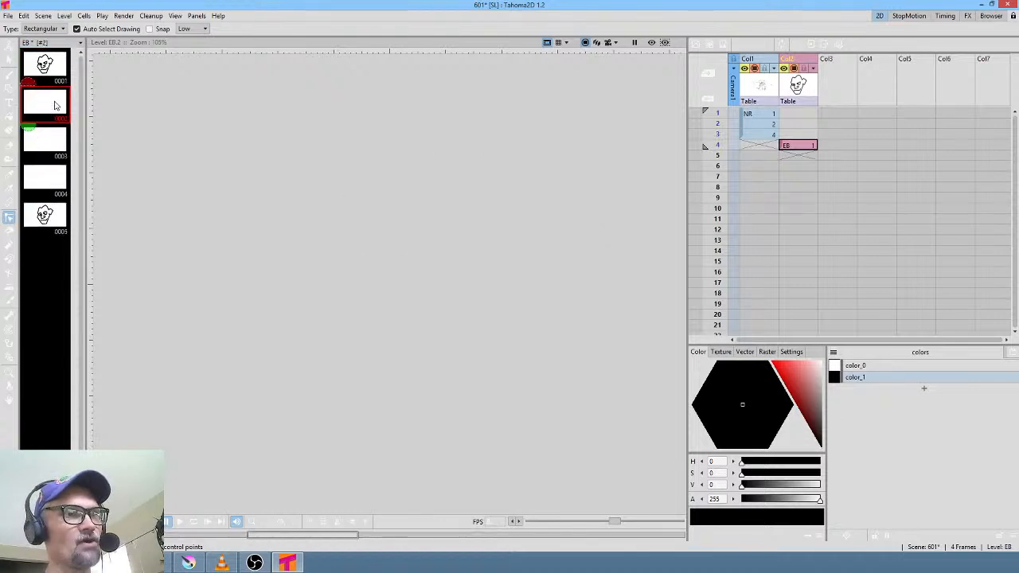
# - Select drawings 0001 through 0006 and generate the inbetweens with Linear interpolation
pyautogui.click(54, 75)
pyautogui.keyDown('shift'); pyautogui.click(50, 256); pyautogui.keyUp('shift')
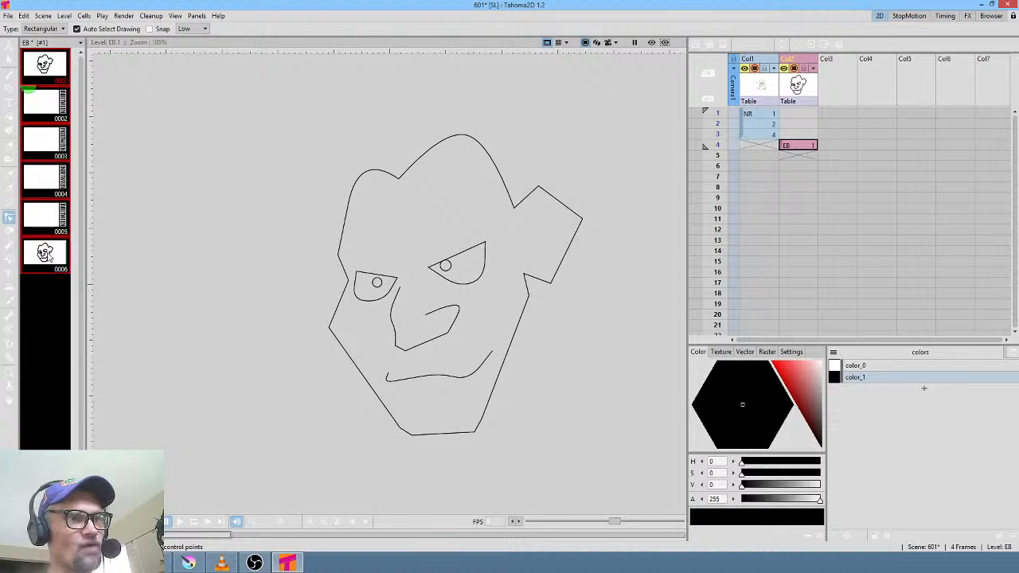
pyautogui.rightClick(63, 103)
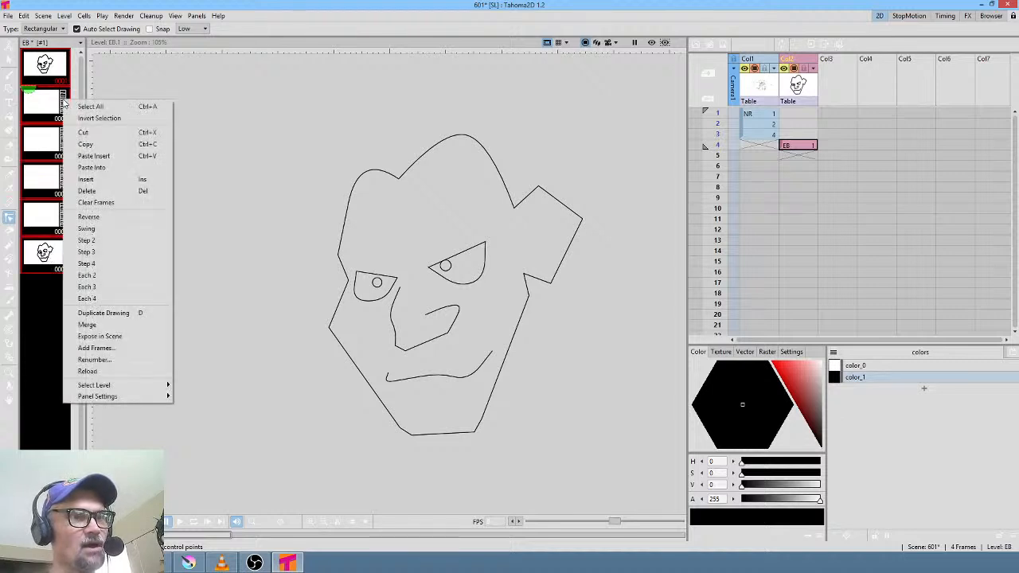
pyautogui.press('Escape')
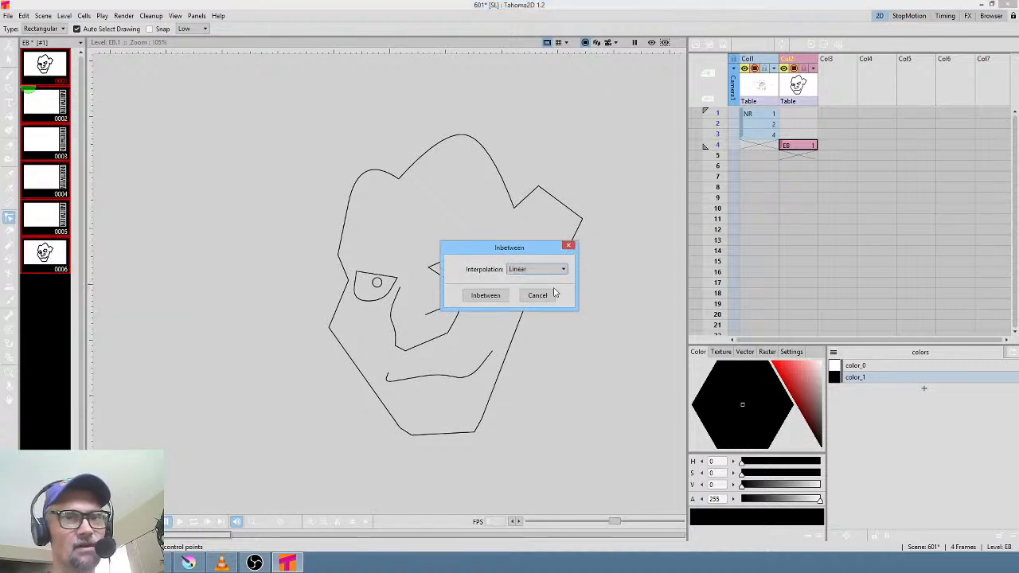
pyautogui.click(485, 296)
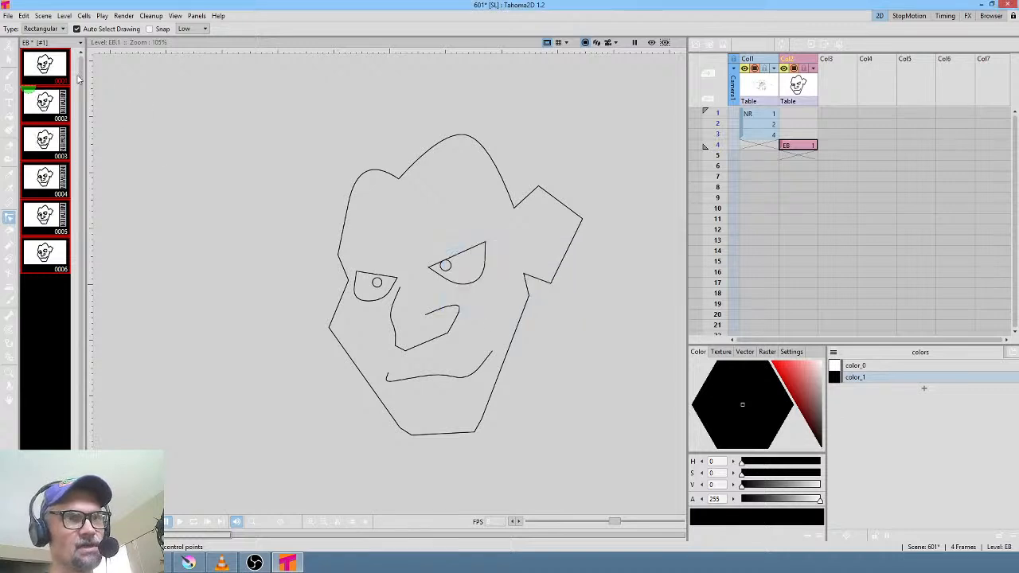
# - Step back and forth through the face drawings to examine the inbetweened eye-opening motion
pyautogui.click(53, 70)
pyautogui.press('Down')
pyautogui.press('Down')
pyautogui.press('Down')
pyautogui.press('Down')
pyautogui.press('Down')
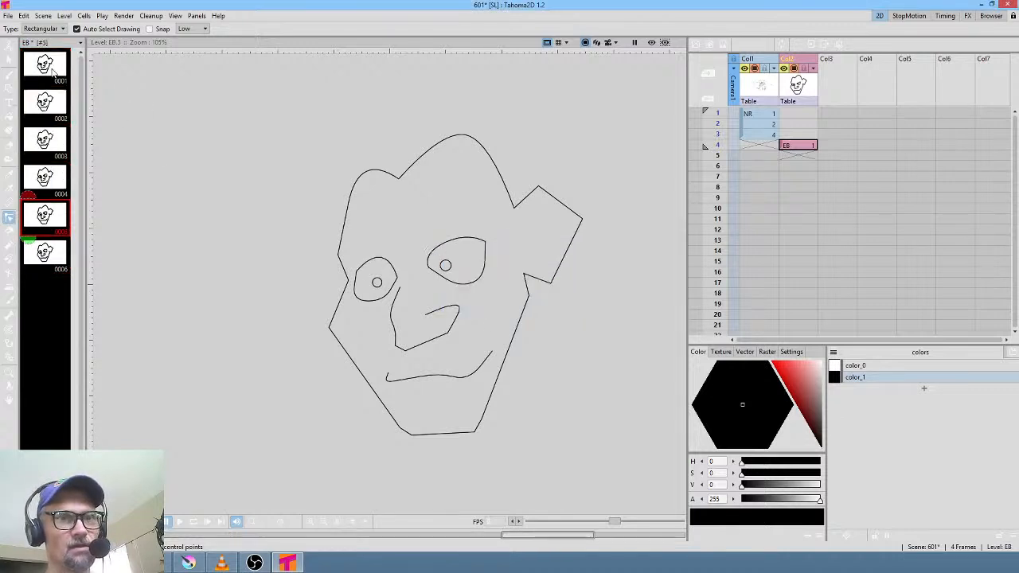
pyautogui.press('Up')
pyautogui.press('Up')
pyautogui.press('Up')
pyautogui.press('Up')
pyautogui.press('Down')
pyautogui.press('Down')
pyautogui.press('Down')
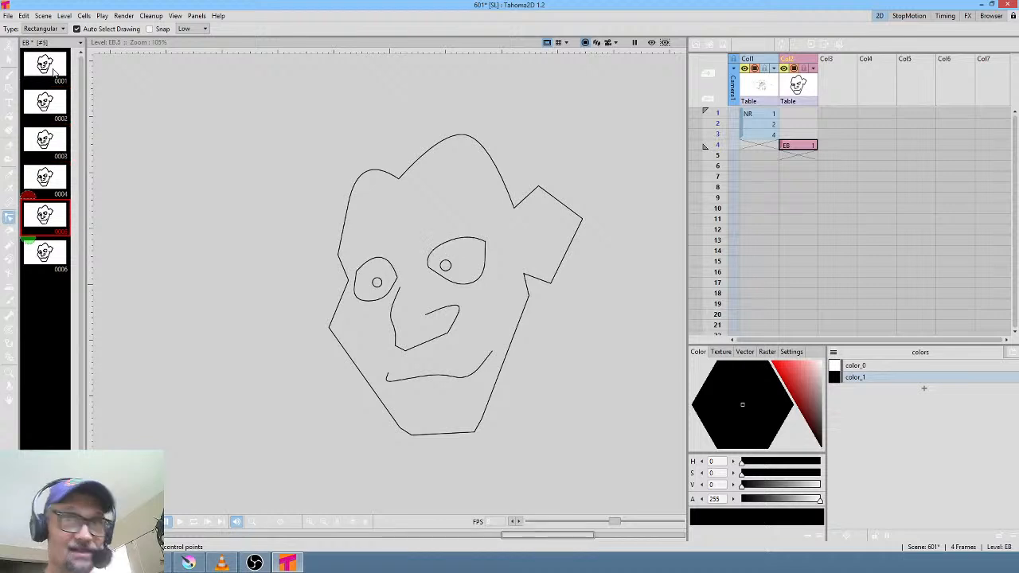
pyautogui.press('Up')
pyautogui.press('Up')
pyautogui.press('Up')
pyautogui.press('Up')
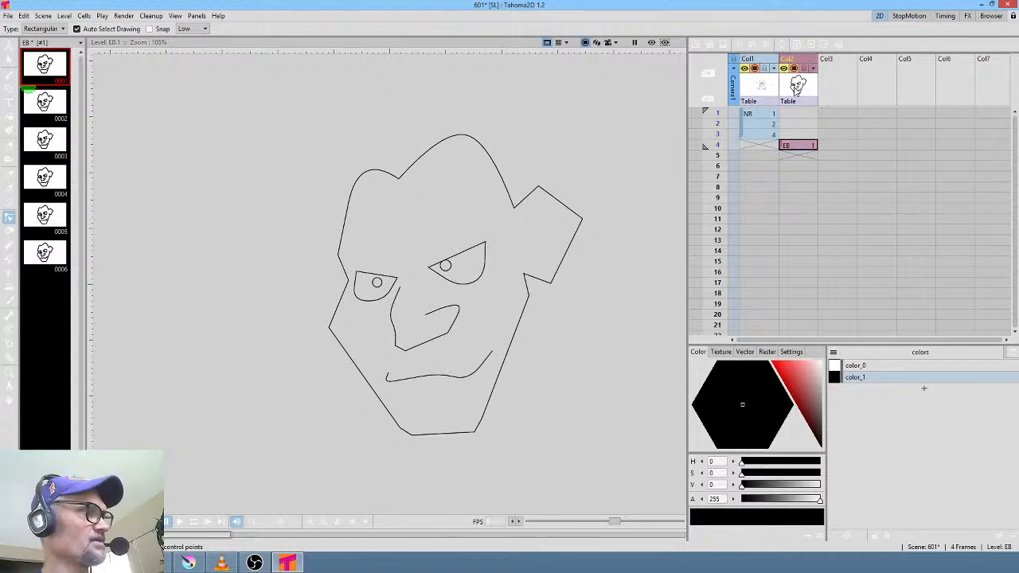
# - Delete the second column holding the vector face and return to frame 2 of the sketch animation
pyautogui.press('Delete')
pyautogui.click(765, 105)
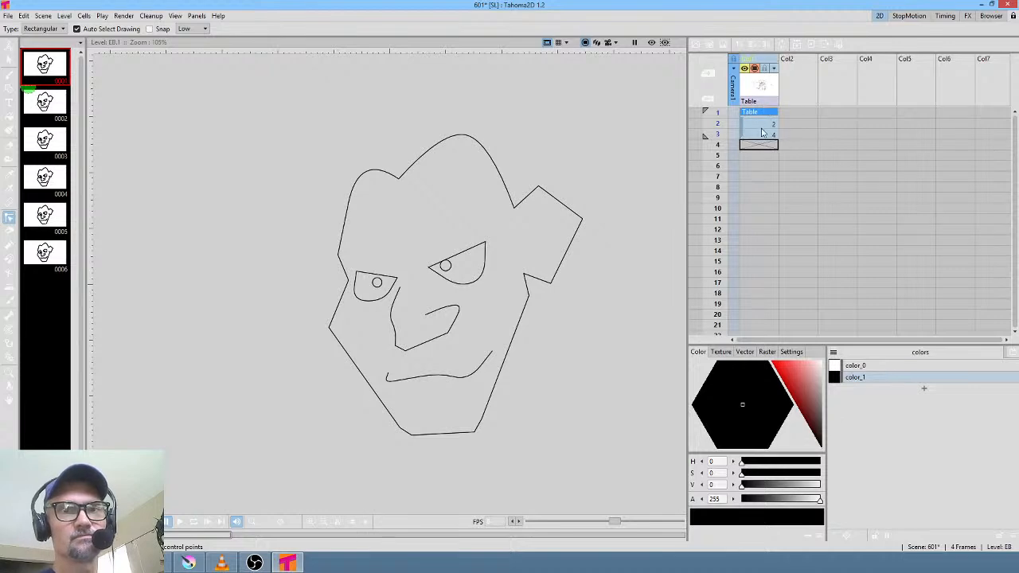
pyautogui.click(765, 126)
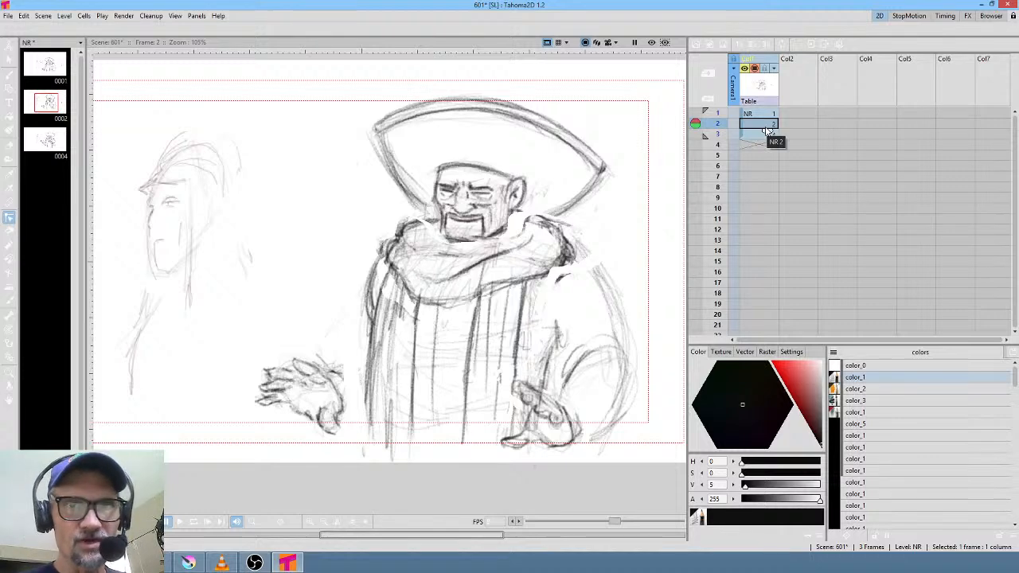
# - Flip and scrub repeatedly through frames 1 to 3 to compare the poses of the hatted character
pyautogui.click(766, 134)
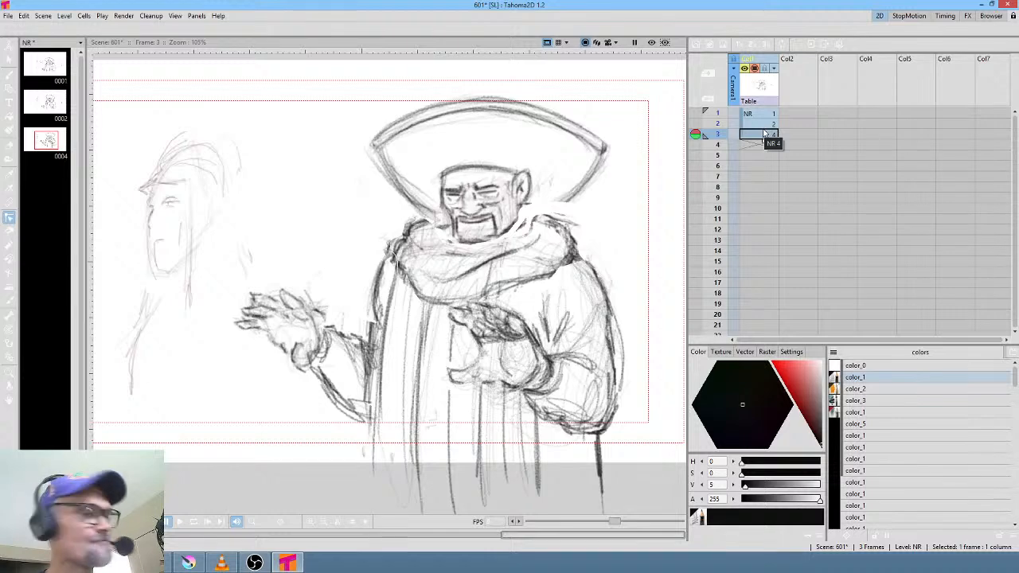
pyautogui.press('b')
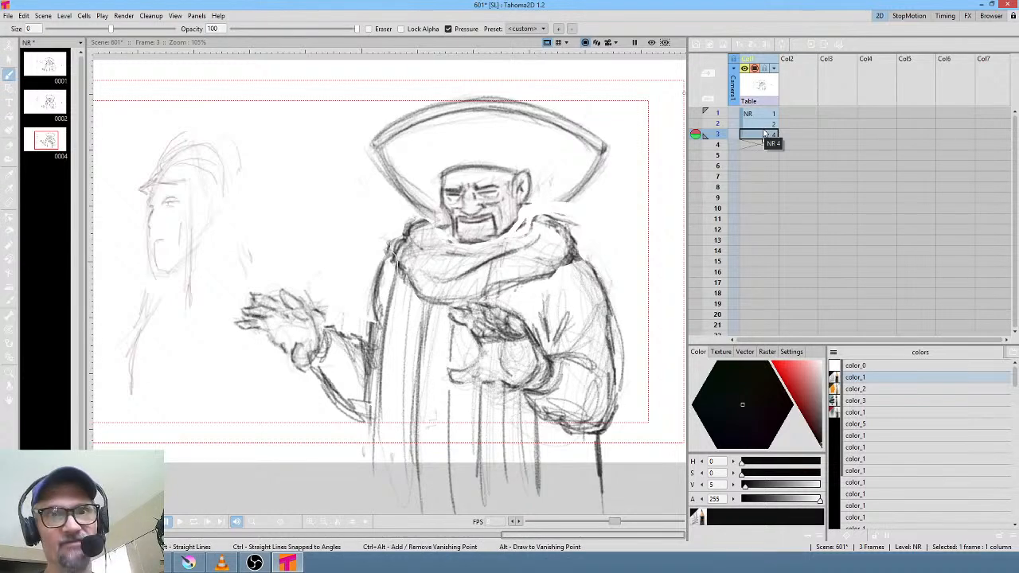
pyautogui.click(766, 113)
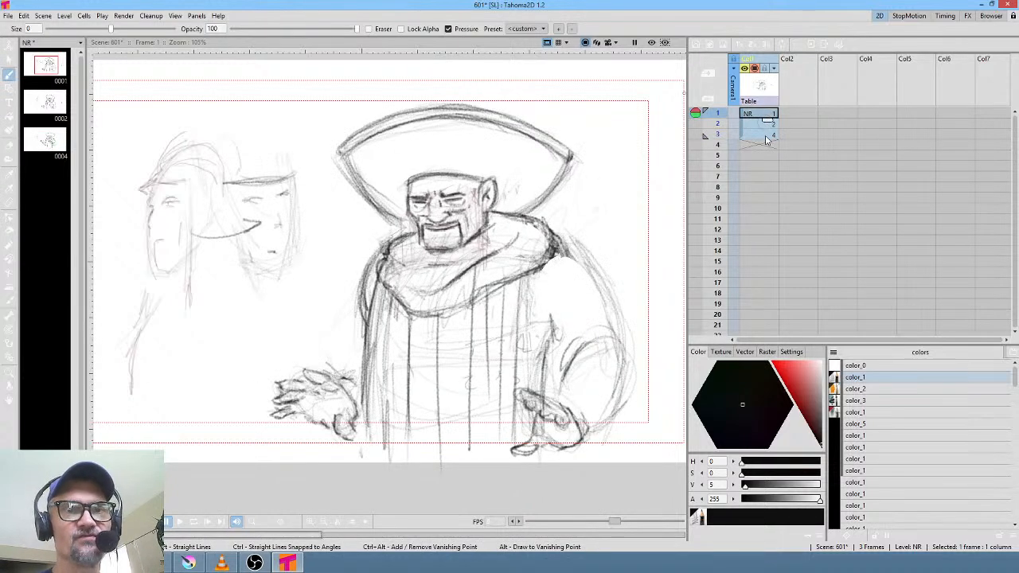
pyautogui.click(763, 135)
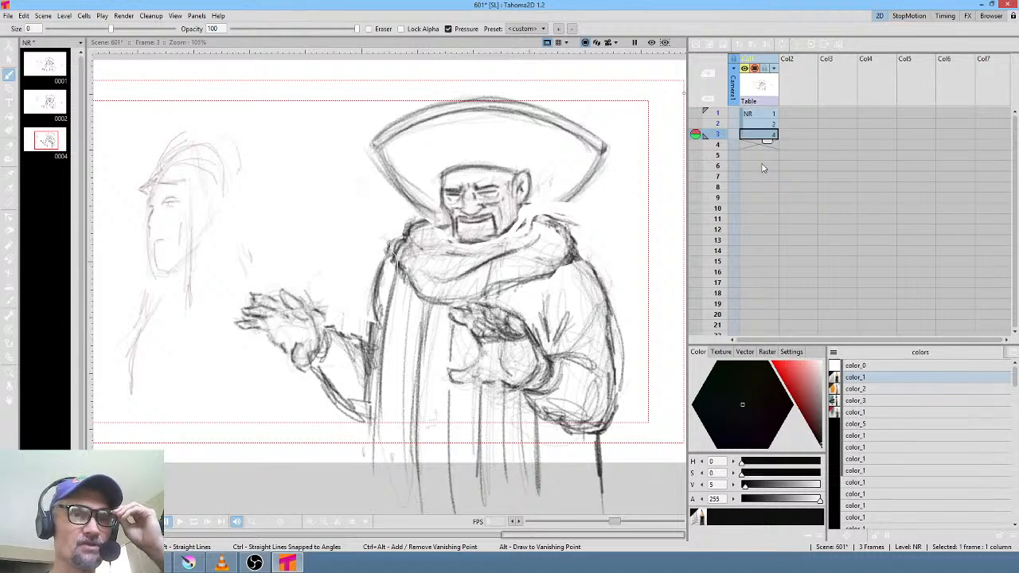
pyautogui.click(770, 114)
pyautogui.click(763, 124)
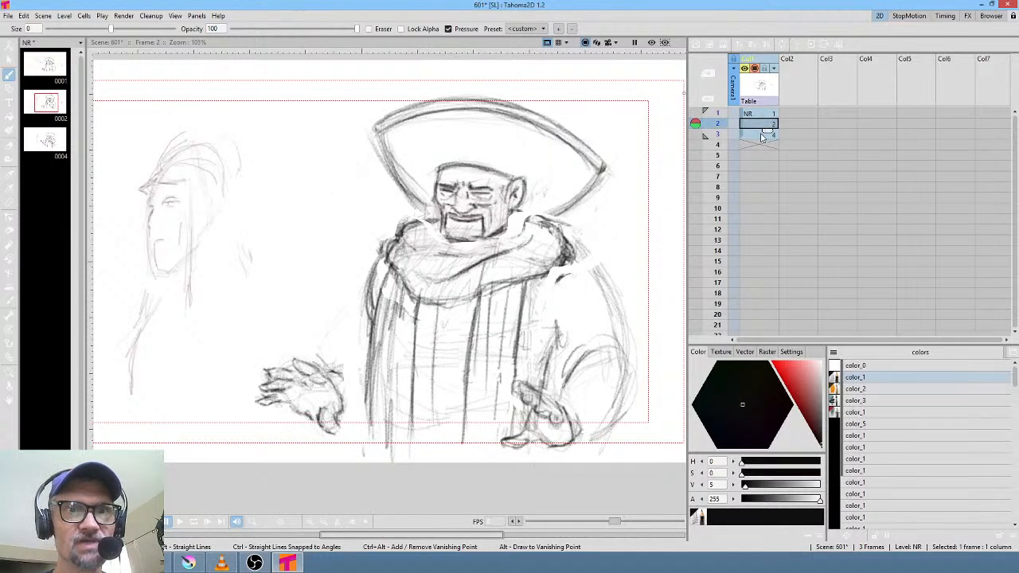
pyautogui.click(762, 135)
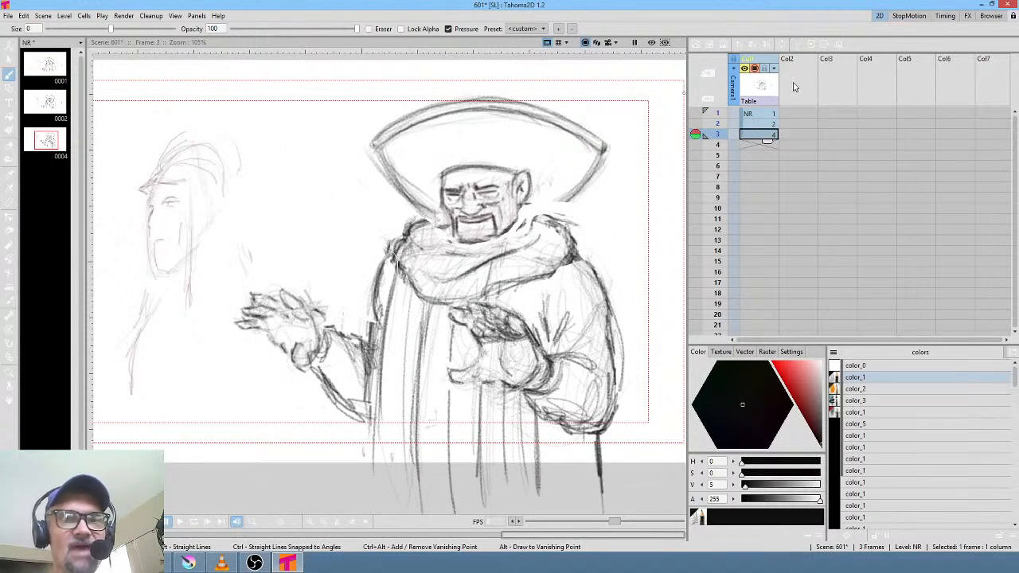
pyautogui.click(766, 116)
pyautogui.moveTo(718, 116); pyautogui.dragTo(720, 137)
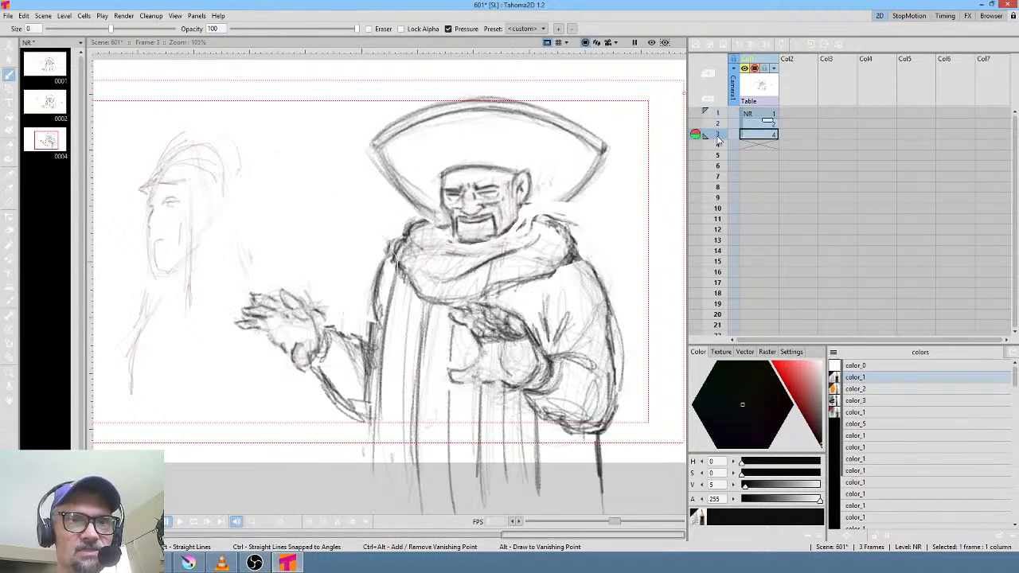
pyautogui.click(769, 136)
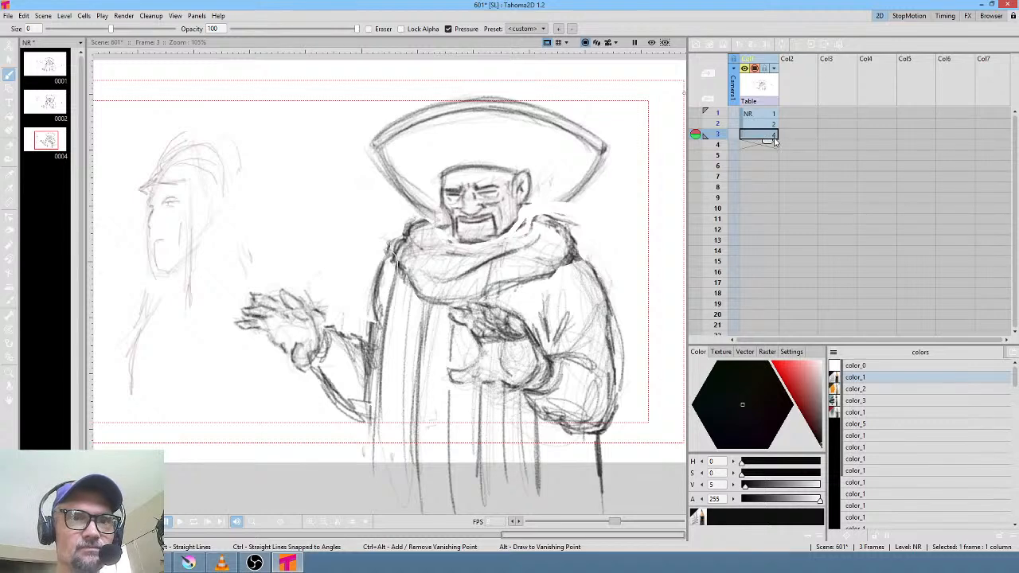
pyautogui.click(765, 125)
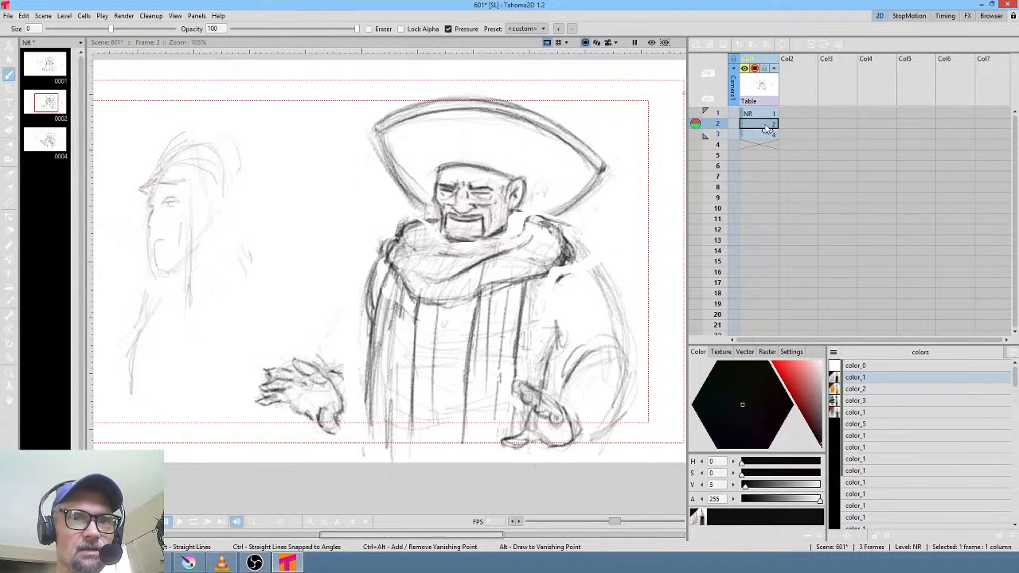
pyautogui.click(764, 114)
pyautogui.click(766, 125)
pyautogui.click(769, 135)
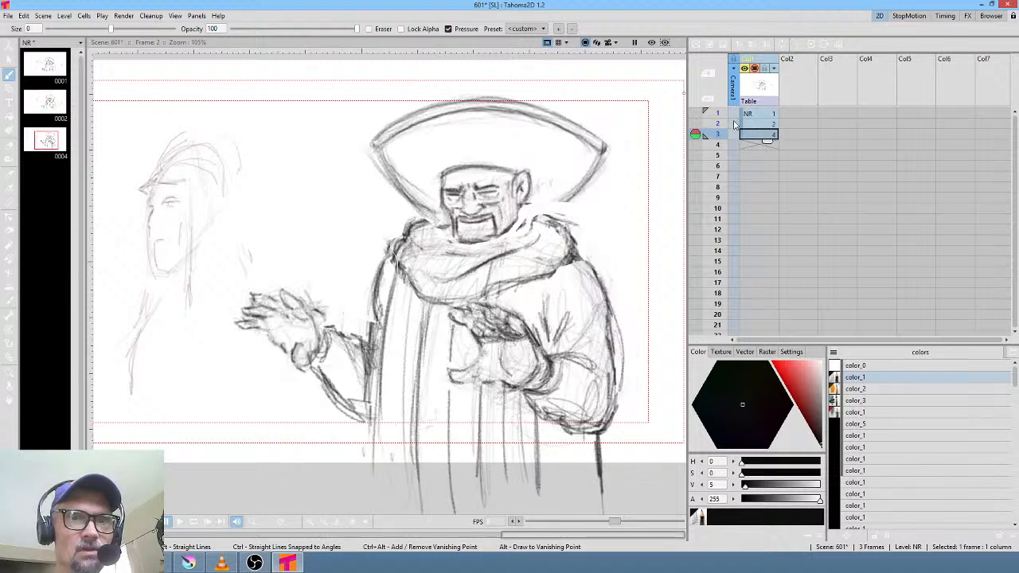
pyautogui.click(767, 115)
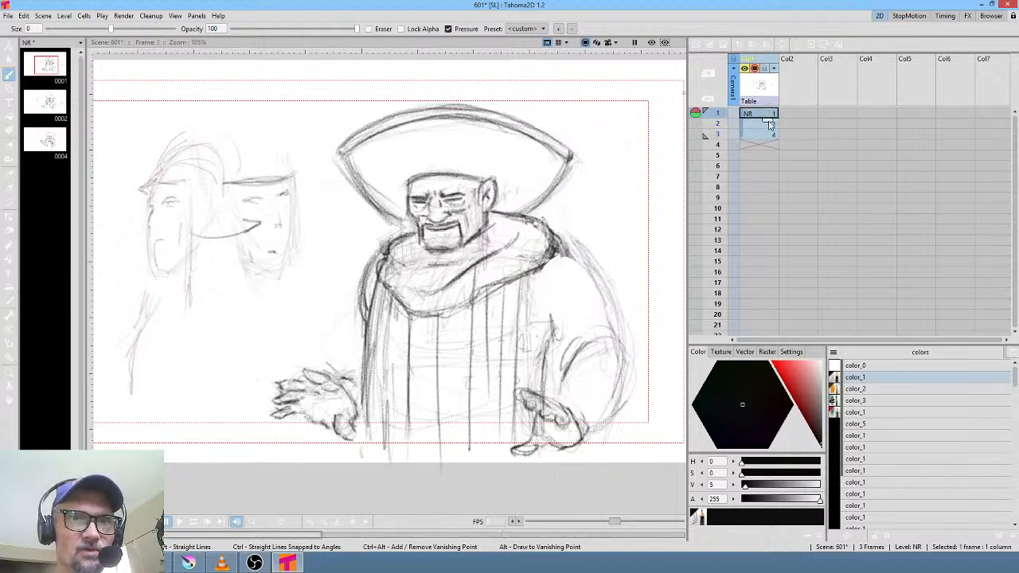
# - Extend drawing 1's exposure through frame 3 and hold drawing 4 through frame 18
pyautogui.moveTo(769, 123); pyautogui.dragTo(769, 145)
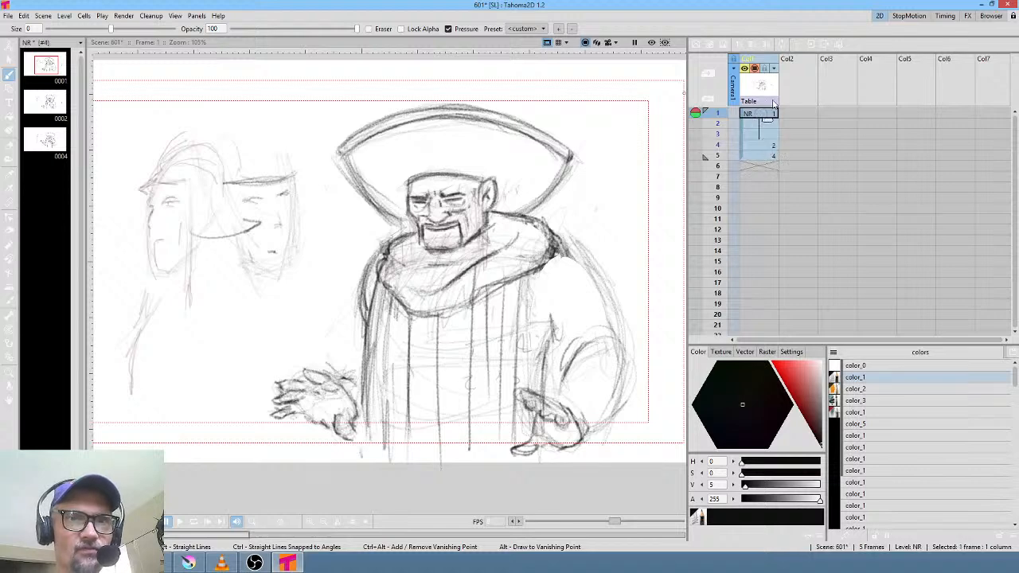
pyautogui.click(764, 155)
pyautogui.moveTo(768, 163); pyautogui.dragTo(767, 307)
# - Play the 18-frame animation from its first frame to check the pose timing, and stop playback
pyautogui.hotkey('alt', ',')
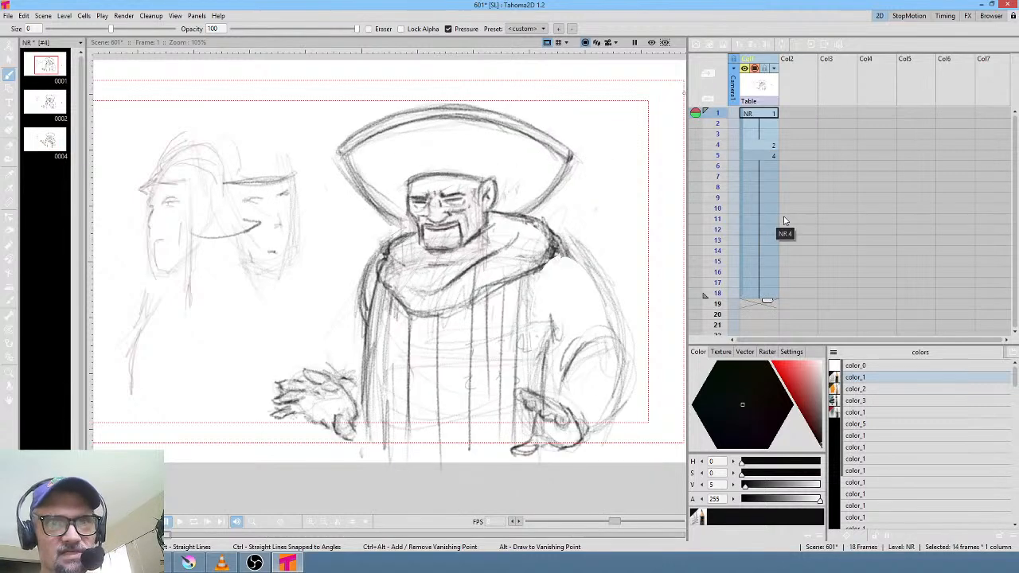
pyautogui.press('p')
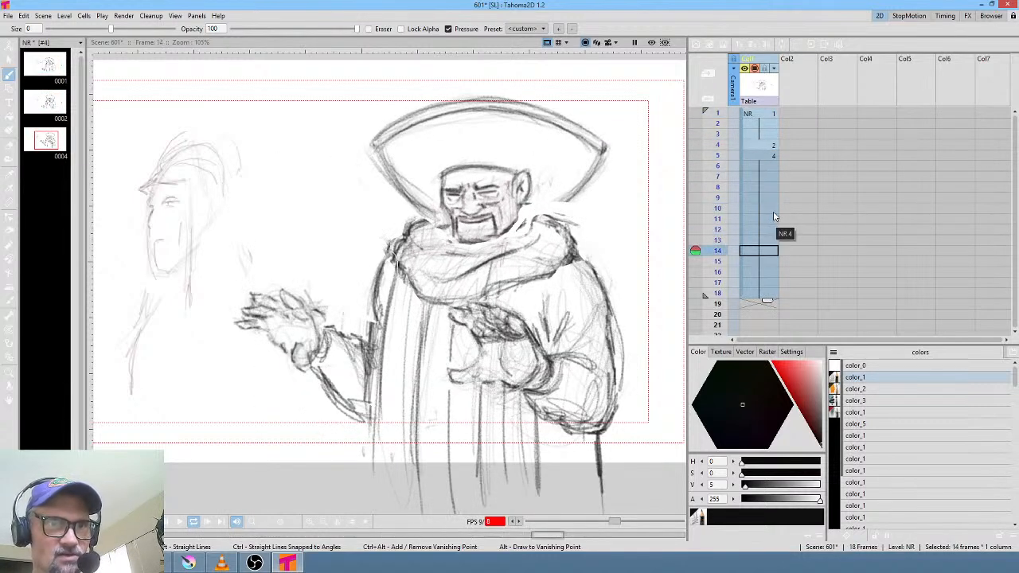
pyautogui.press('p')
pyautogui.scroll(-6, 771, 183)
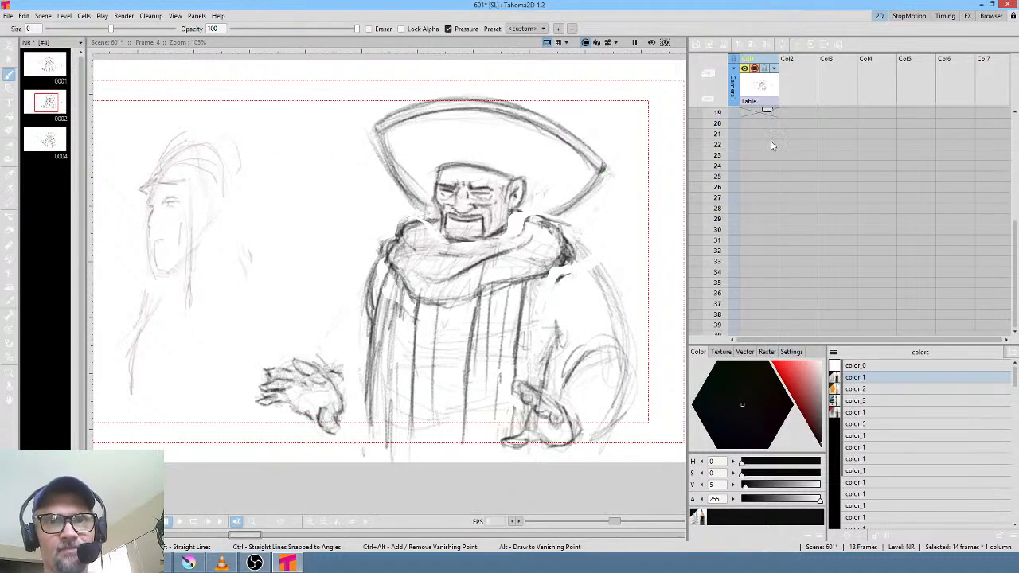
# - Extend drawing 4's exposure through frame 48 and return to the start of the column
pyautogui.scroll(2, 771, 146)
pyautogui.moveTo(768, 172); pyautogui.dragTo(767, 329)
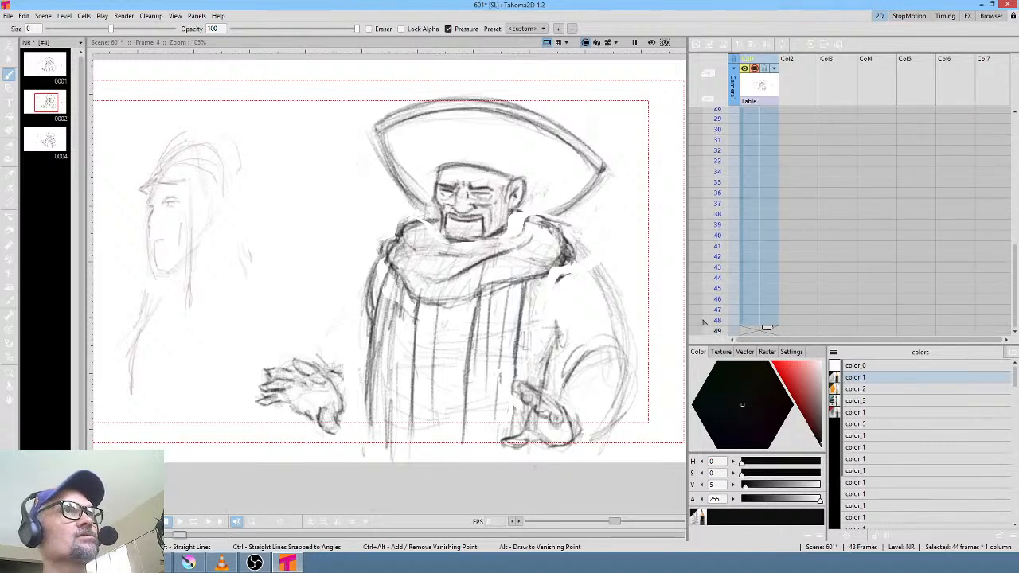
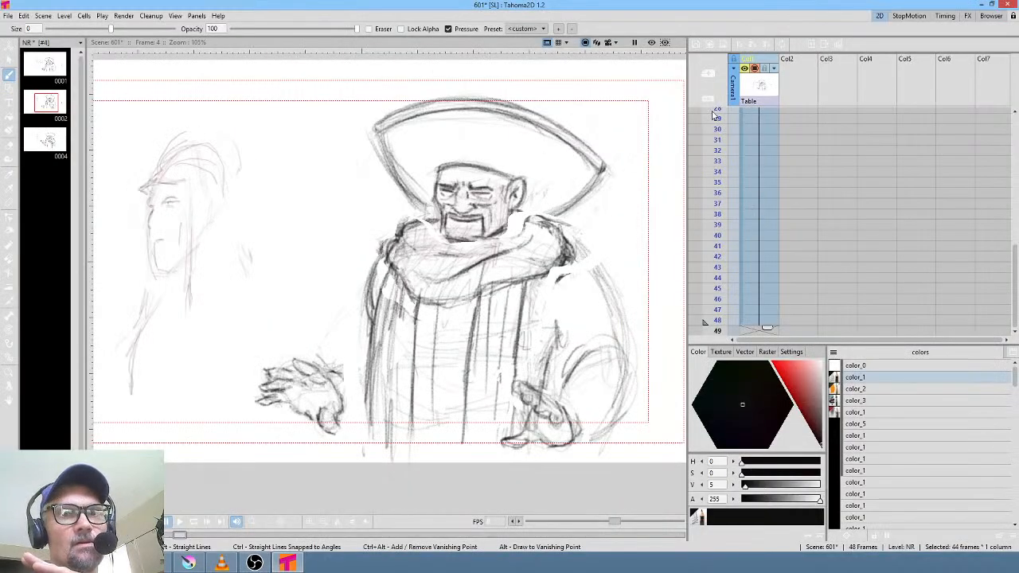
pyautogui.click(714, 113)
pyautogui.scroll(5, 713, 113)
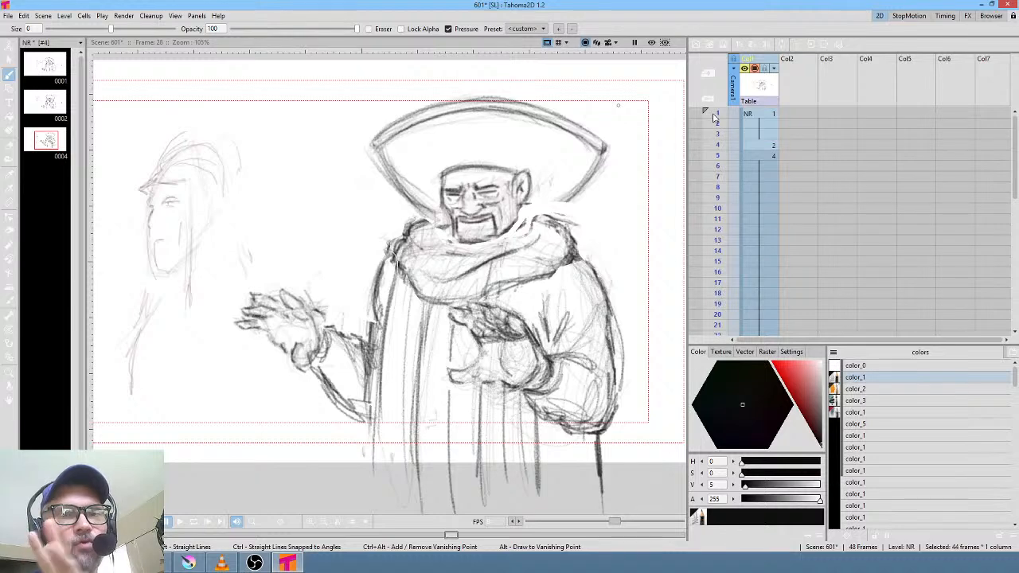
# - Scrub the opening frames and play the 48-frame animation from frame 1 to judge the long final hold
pyautogui.moveTo(715, 115)
pyautogui.mouseDown()
pyautogui.moveTo(711, 249)
pyautogui.moveTo(717, 240)
pyautogui.mouseUp()
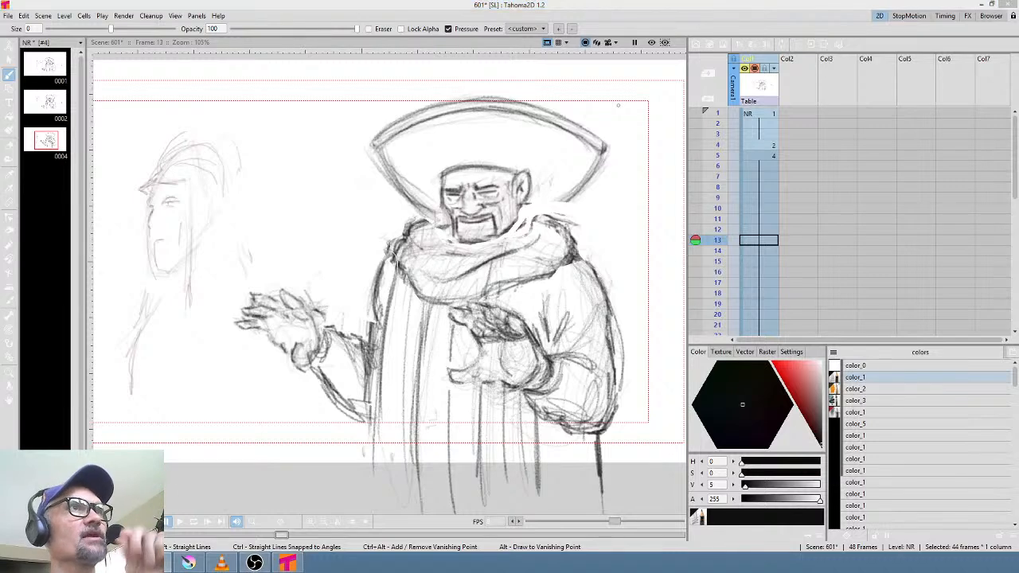
pyautogui.click(758, 115)
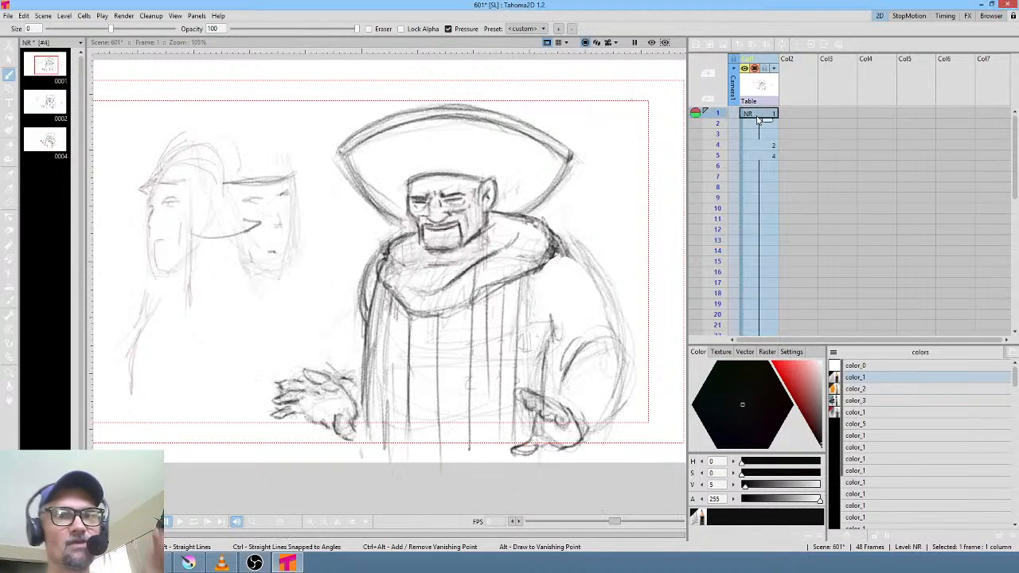
pyautogui.press('p')
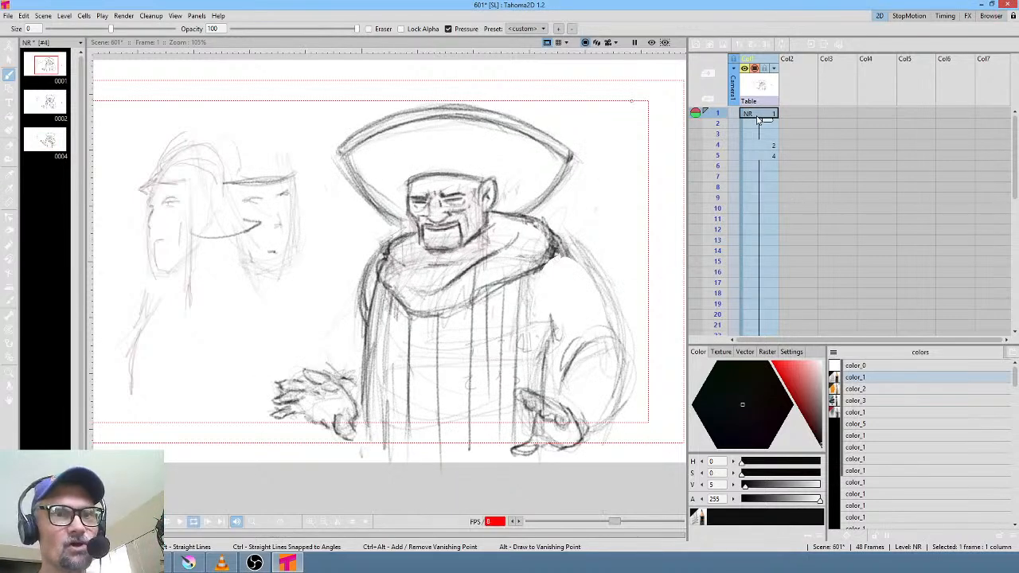
pyautogui.press('l')
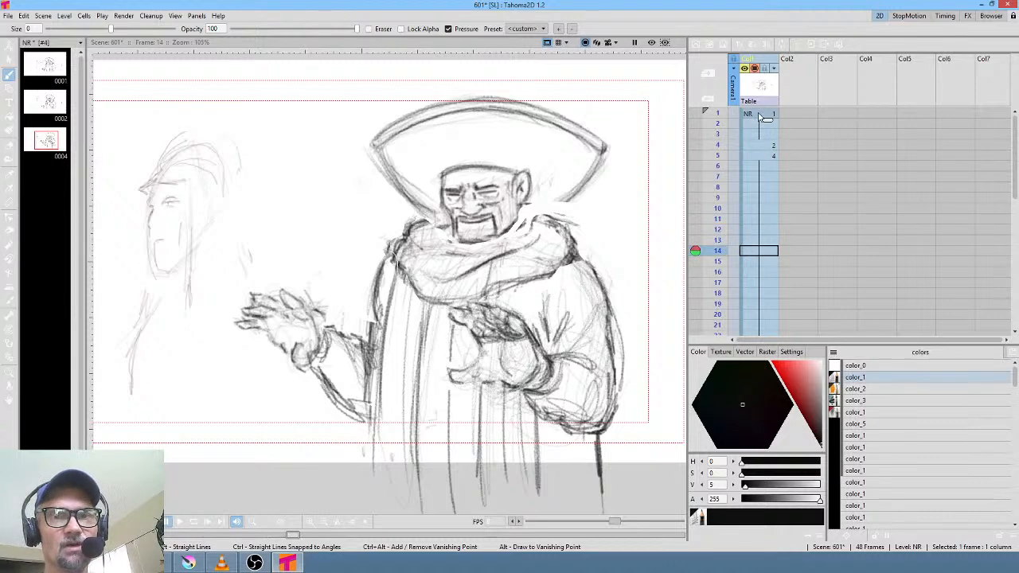
pyautogui.click(761, 116)
pyautogui.press('l')
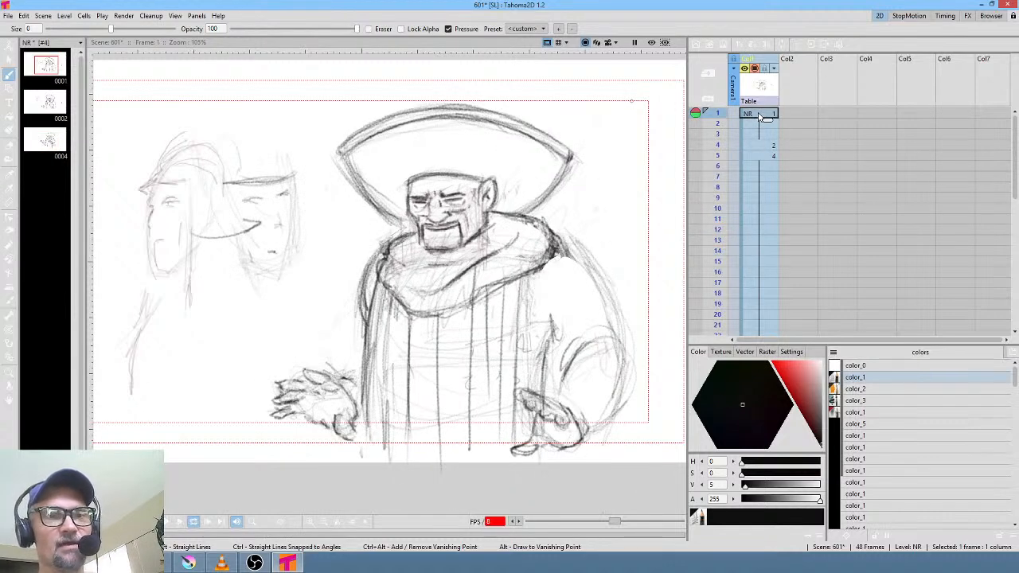
pyautogui.press('l')
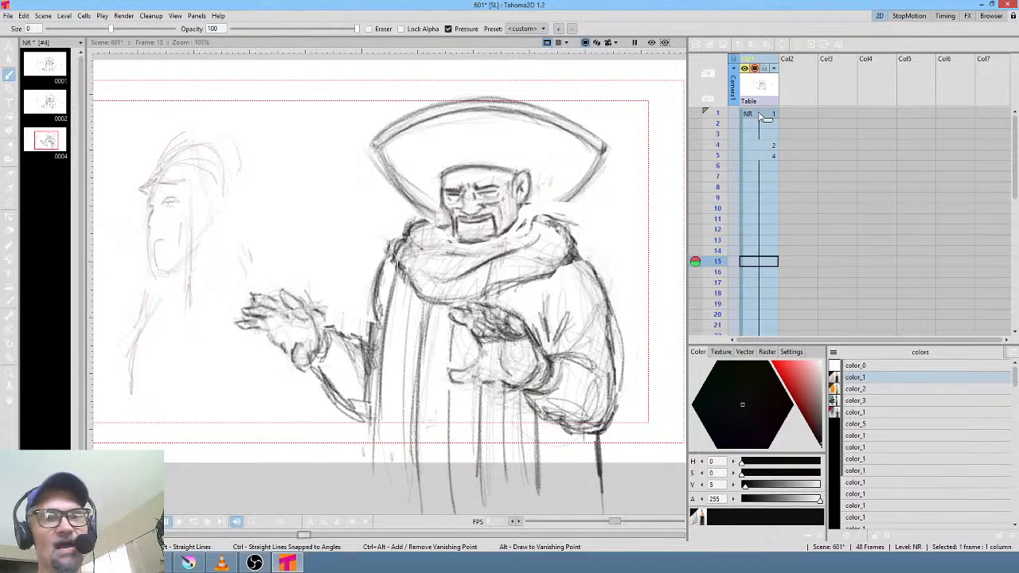
pyautogui.moveTo(714, 121); pyautogui.dragTo(716, 203)
pyautogui.click(765, 243)
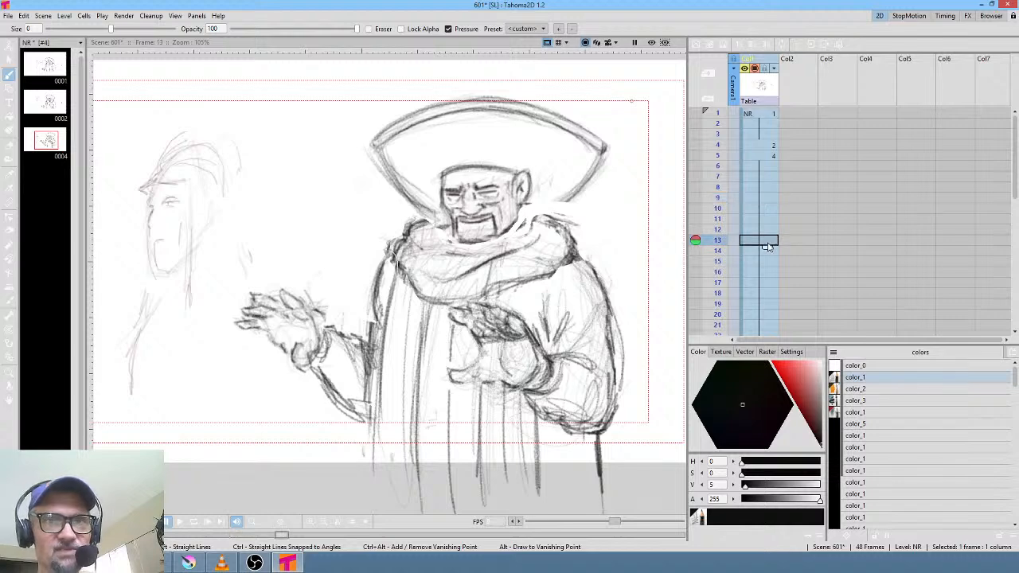
# - Duplicate drawing 4 at frame 11 and rotate the freehand-selected forearm and hand at the chest about 6° counterclockwise
pyautogui.click(771, 223)
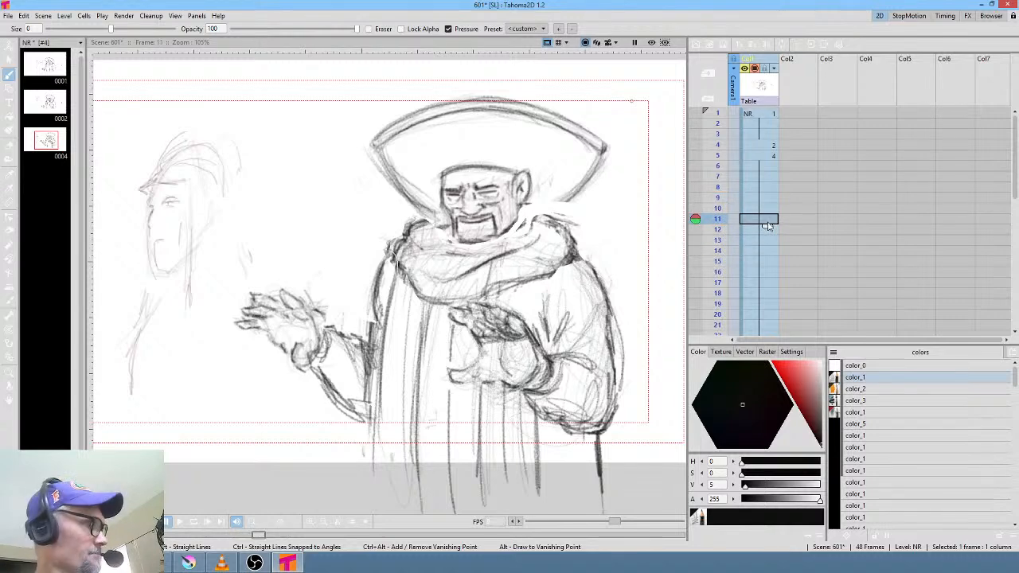
pyautogui.press('d')
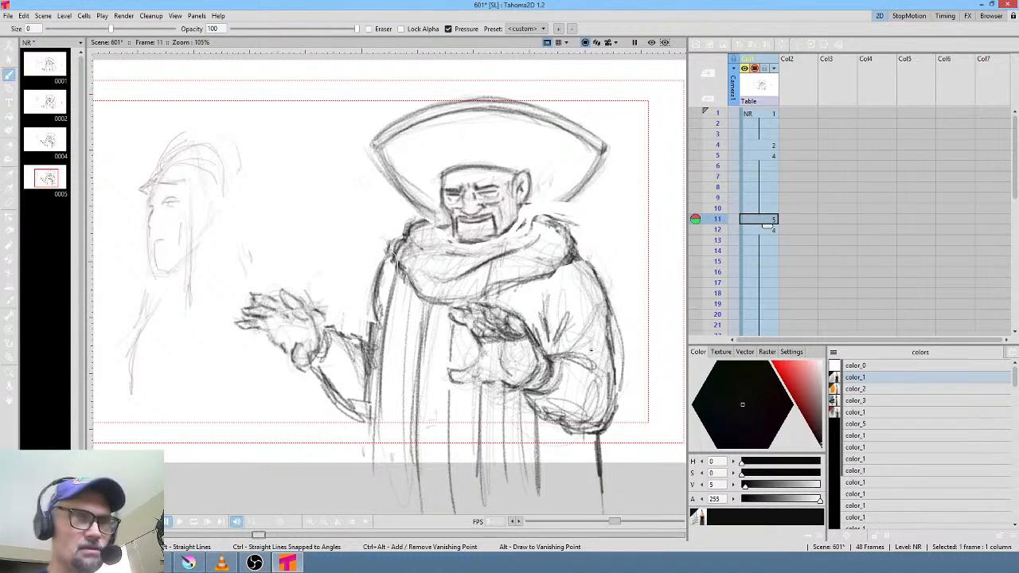
pyautogui.press('s')
pyautogui.moveTo(603, 368)
pyautogui.mouseDown()
pyautogui.moveTo(562, 354)
pyautogui.moveTo(503, 304)
pyautogui.moveTo(448, 310)
pyautogui.moveTo(469, 395)
pyautogui.moveTo(543, 412)
pyautogui.moveTo(573, 442)
pyautogui.moveTo(619, 430)
pyautogui.moveTo(593, 351)
pyautogui.mouseUp()
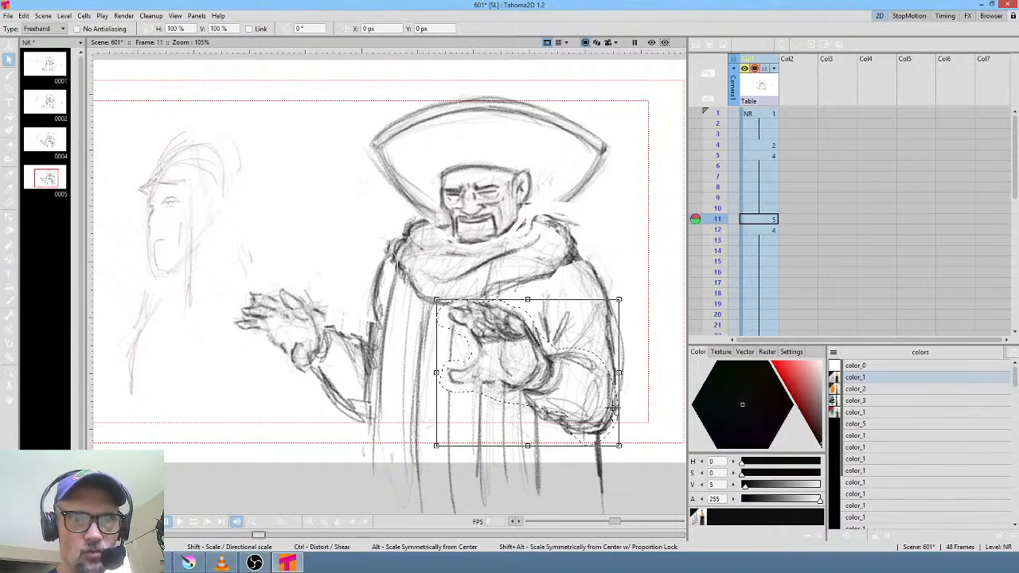
pyautogui.moveTo(628, 295); pyautogui.dragTo(618, 275)
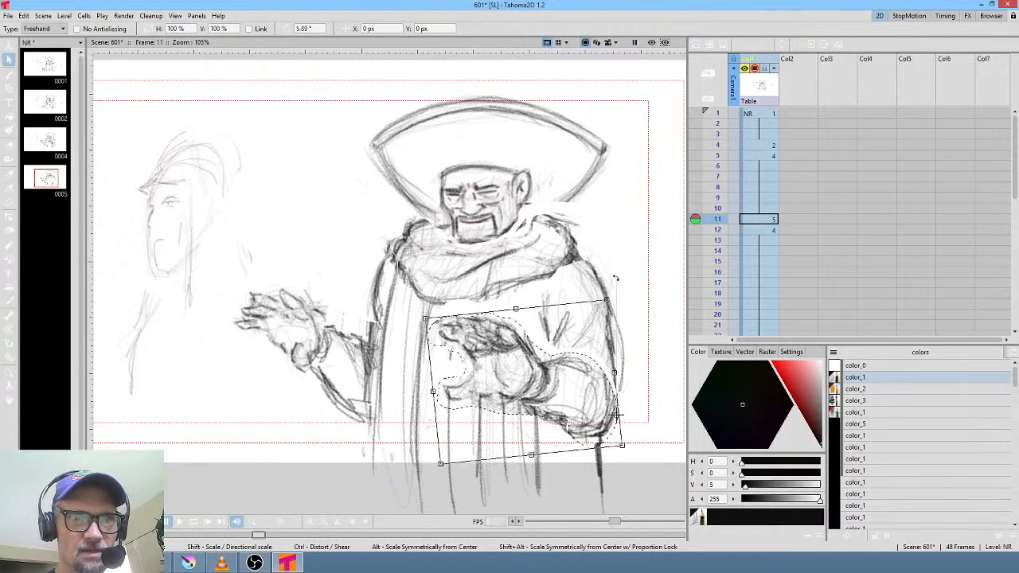
# - Freehand-select only the hand at the chest, rotate it about 6.4° clockwise and shift it slightly down by about 23 px
pyautogui.moveTo(522, 303)
pyautogui.mouseDown()
pyautogui.moveTo(460, 302)
pyautogui.moveTo(425, 342)
pyautogui.moveTo(448, 366)
pyautogui.moveTo(432, 410)
pyautogui.moveTo(486, 414)
pyautogui.moveTo(542, 399)
pyautogui.moveTo(548, 343)
pyautogui.mouseUp()
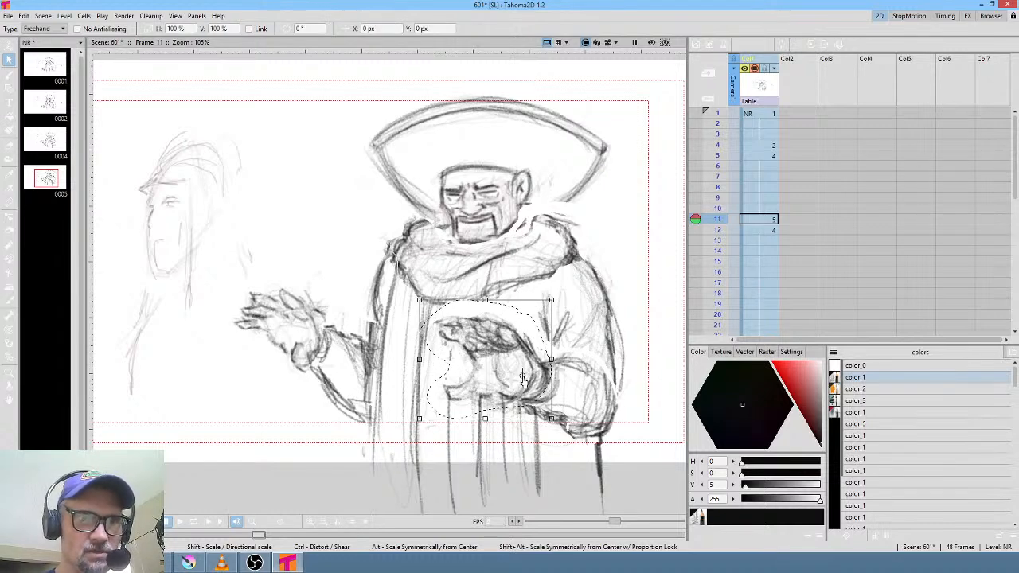
pyautogui.moveTo(562, 293)
pyautogui.mouseDown()
pyautogui.moveTo(571, 309)
pyautogui.moveTo(563, 309)
pyautogui.mouseUp()
pyautogui.moveTo(531, 355); pyautogui.dragTo(538, 351)
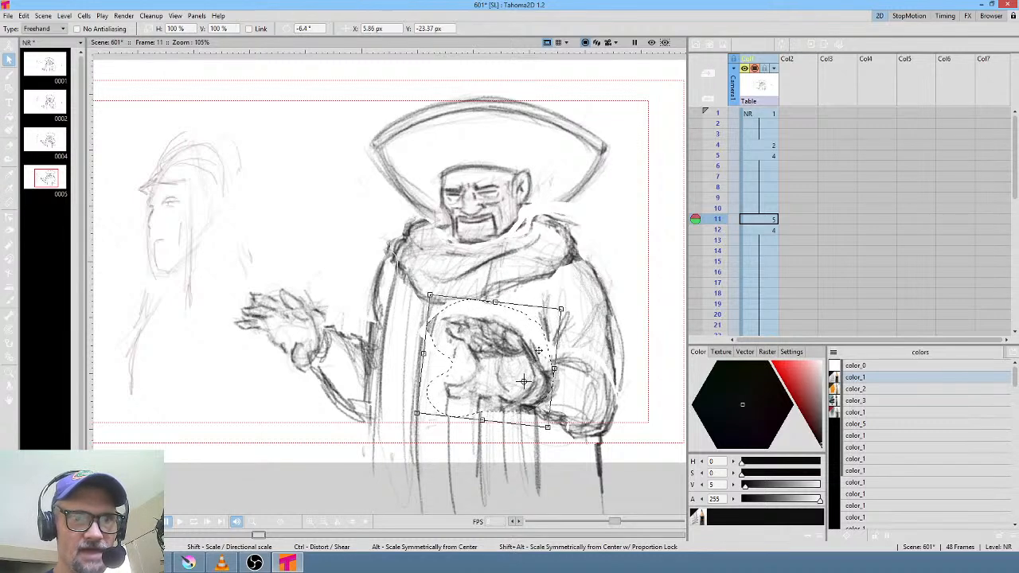
# - Flip repeatedly between drawings 4 and 5 to compare the adjusted hand at the chest
pyautogui.press(',')
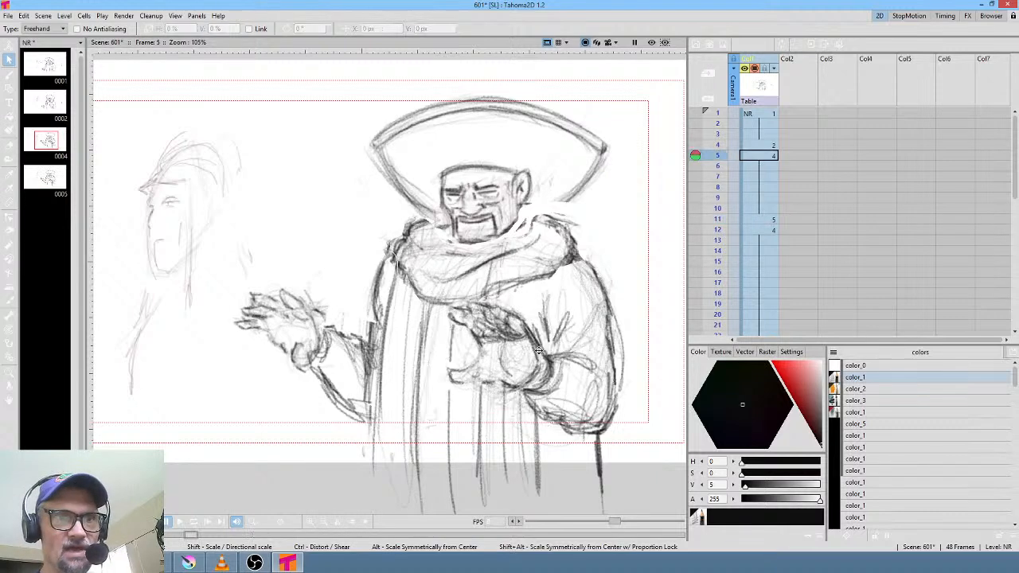
pyautogui.press('.')
pyautogui.press(',')
pyautogui.press('.')
pyautogui.press(',')
pyautogui.press('.')
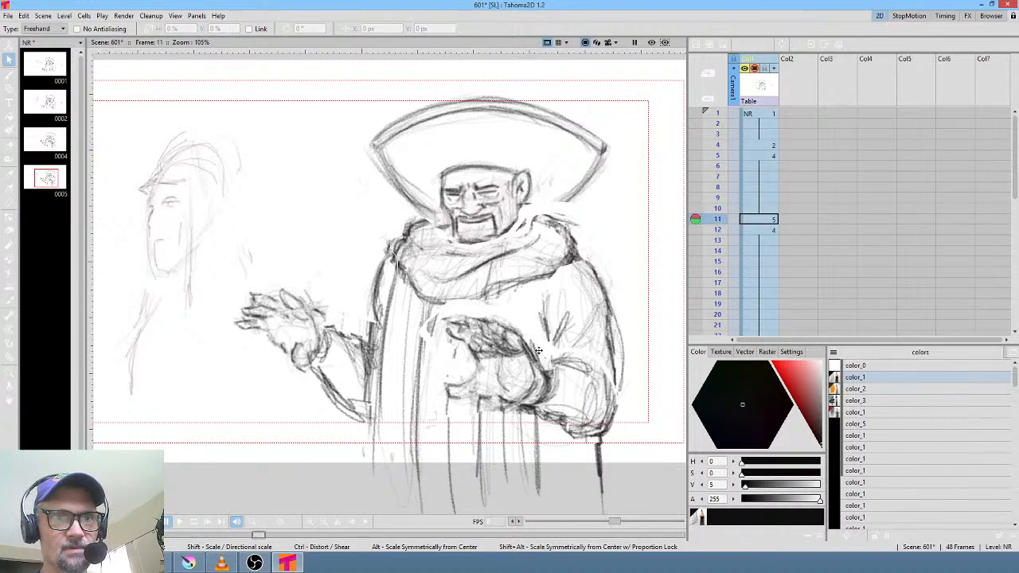
pyautogui.press(',')
pyautogui.press('.')
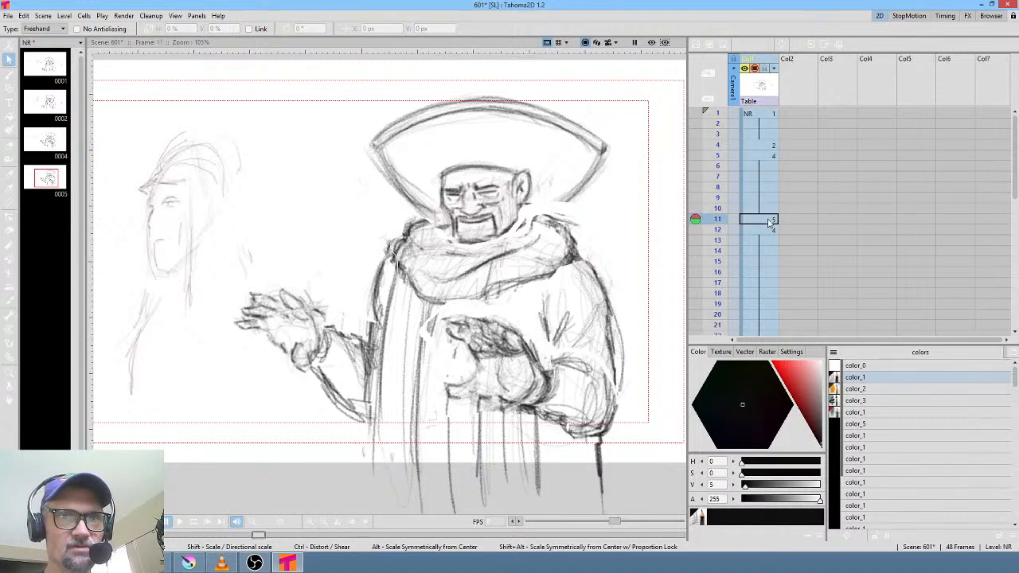
# - Reselect the hand at the chest, rotate it about 15° clockwise, move it up about 25 px, and flip against drawing 4
pyautogui.moveTo(494, 309)
pyautogui.mouseDown()
pyautogui.moveTo(443, 332)
pyautogui.moveTo(463, 365)
pyautogui.moveTo(447, 377)
pyautogui.moveTo(453, 407)
pyautogui.moveTo(524, 410)
pyautogui.moveTo(547, 394)
pyautogui.moveTo(534, 345)
pyautogui.mouseUp()
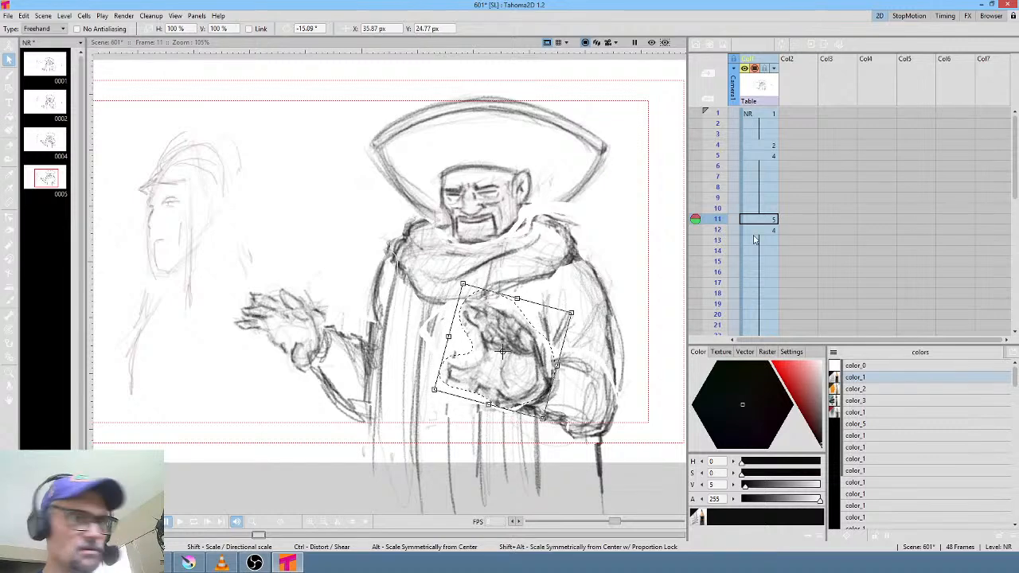
pyautogui.hotkey('shift', ',')
pyautogui.hotkey('shift', '.')
pyautogui.hotkey('shift', ',')
pyautogui.hotkey('shift', '.')
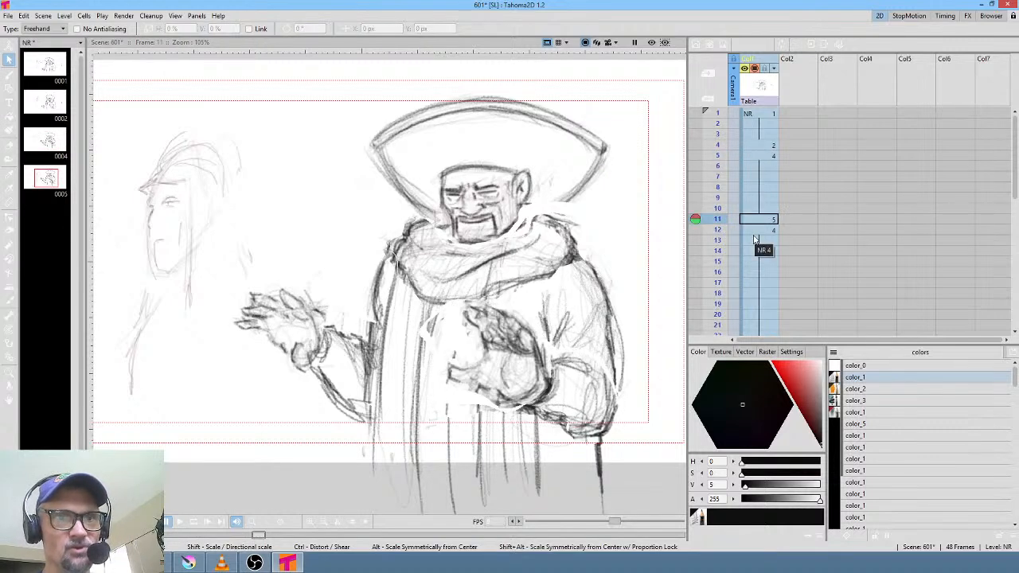
pyautogui.hotkey('shift', ',')
pyautogui.hotkey('shift', '.')
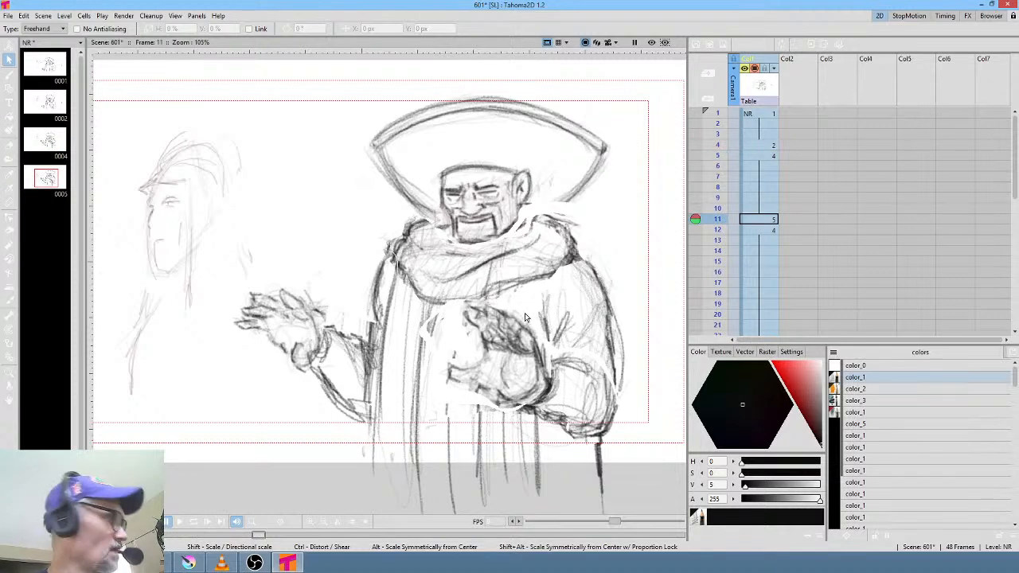
# - Rotate the hand at the chest about 11° counterclockwise, lower it about 30 px, and flip between neighbouring drawings
pyautogui.moveTo(527, 318)
pyautogui.mouseDown()
pyautogui.moveTo(488, 301)
pyautogui.moveTo(453, 314)
pyautogui.moveTo(470, 341)
pyautogui.moveTo(431, 372)
pyautogui.moveTo(503, 412)
pyautogui.moveTo(536, 405)
pyautogui.moveTo(551, 346)
pyautogui.mouseUp()
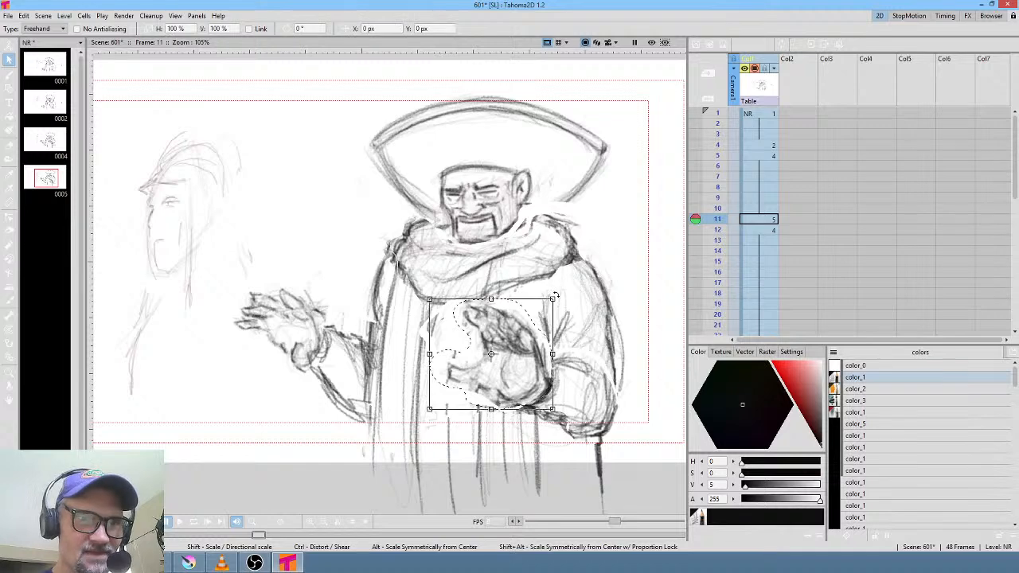
pyautogui.moveTo(555, 296); pyautogui.dragTo(543, 285)
pyautogui.moveTo(537, 351); pyautogui.dragTo(533, 359)
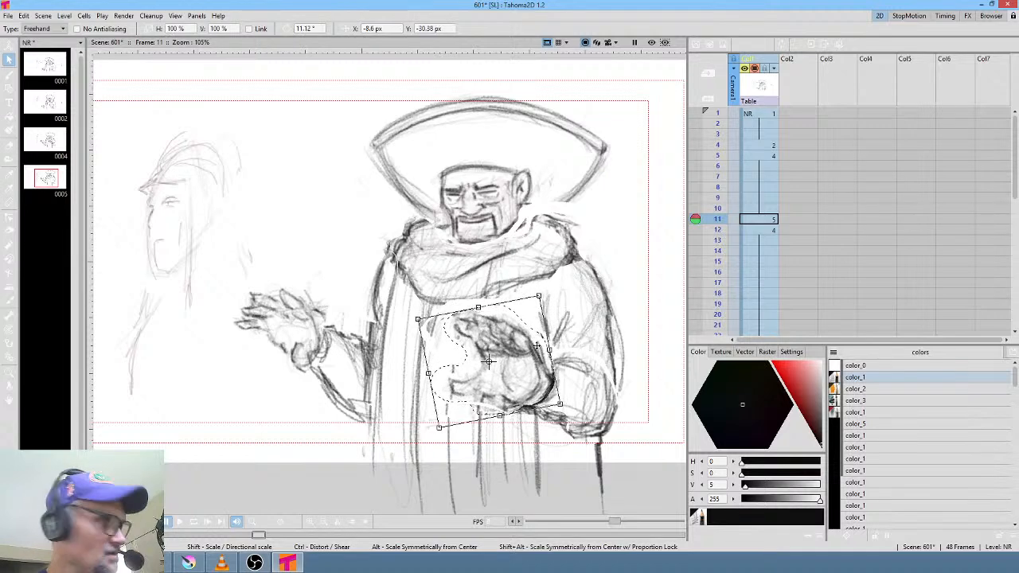
pyautogui.press(',')
pyautogui.press('.')
pyautogui.press('.')
pyautogui.press(',')
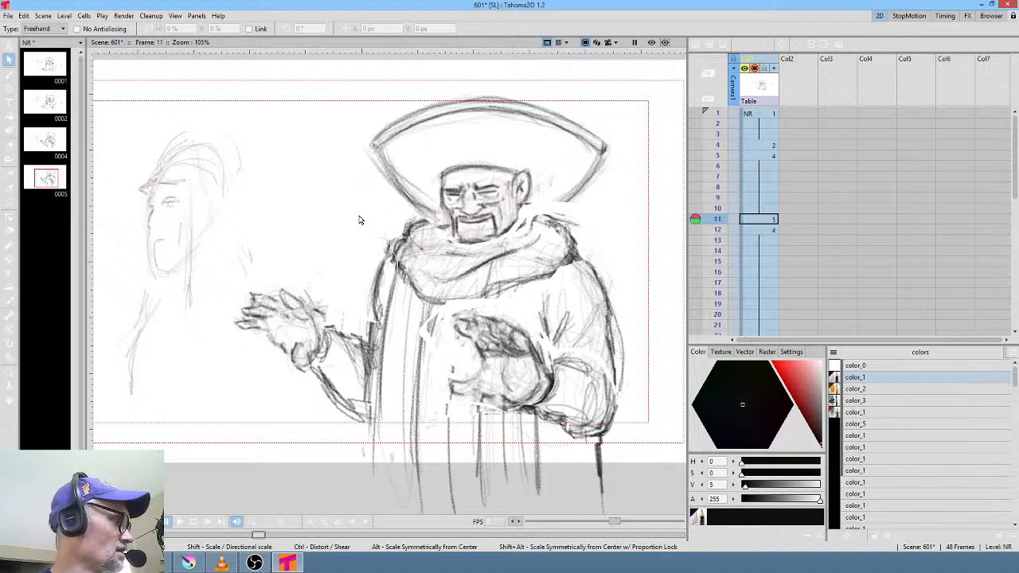
# - Freehand-select the outstretched arm in drawing 5, rotate it about 7.6° counterclockwise, and move it about 22 px left and 31 px down
pyautogui.moveTo(325, 279)
pyautogui.mouseDown()
pyautogui.moveTo(285, 390)
pyautogui.moveTo(358, 426)
pyautogui.moveTo(346, 278)
pyautogui.mouseUp()
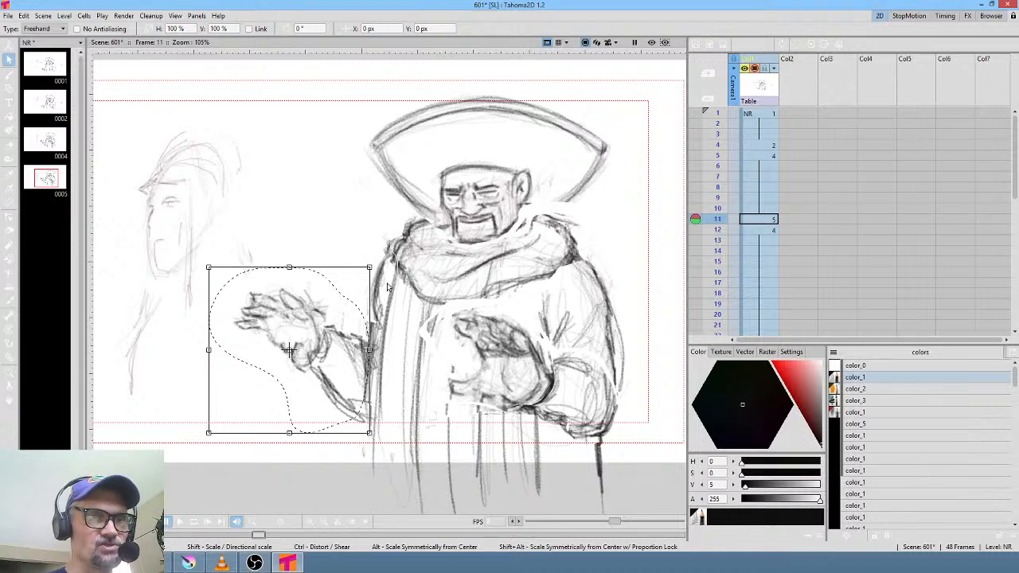
pyautogui.moveTo(374, 255); pyautogui.dragTo(358, 247)
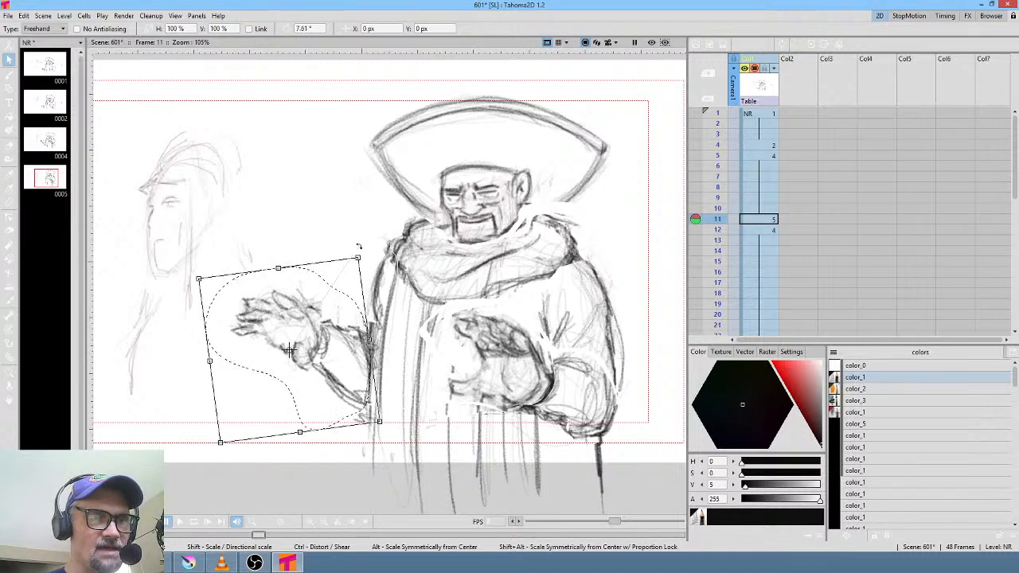
pyautogui.moveTo(340, 366); pyautogui.dragTo(338, 377)
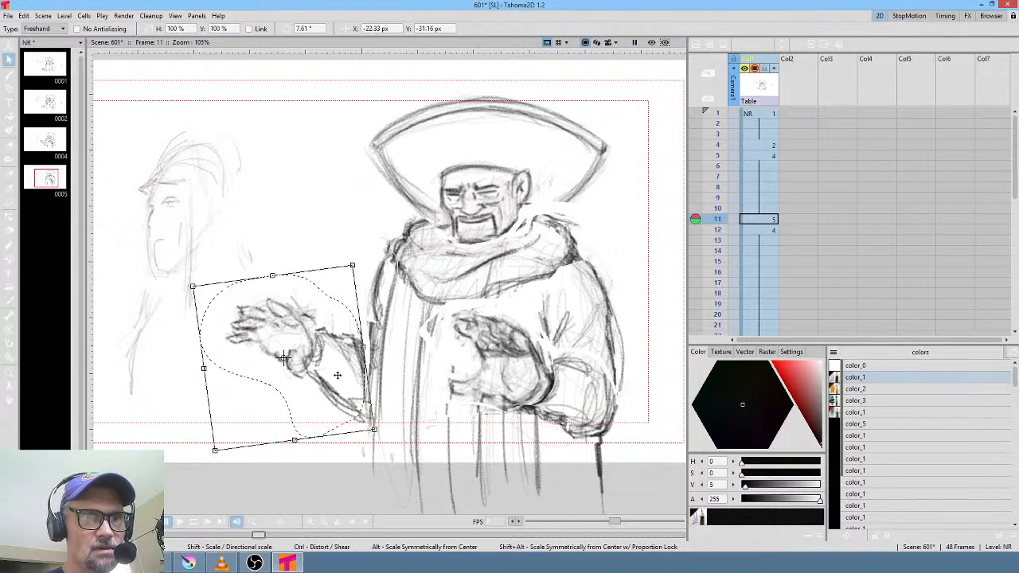
pyautogui.click(297, 233)
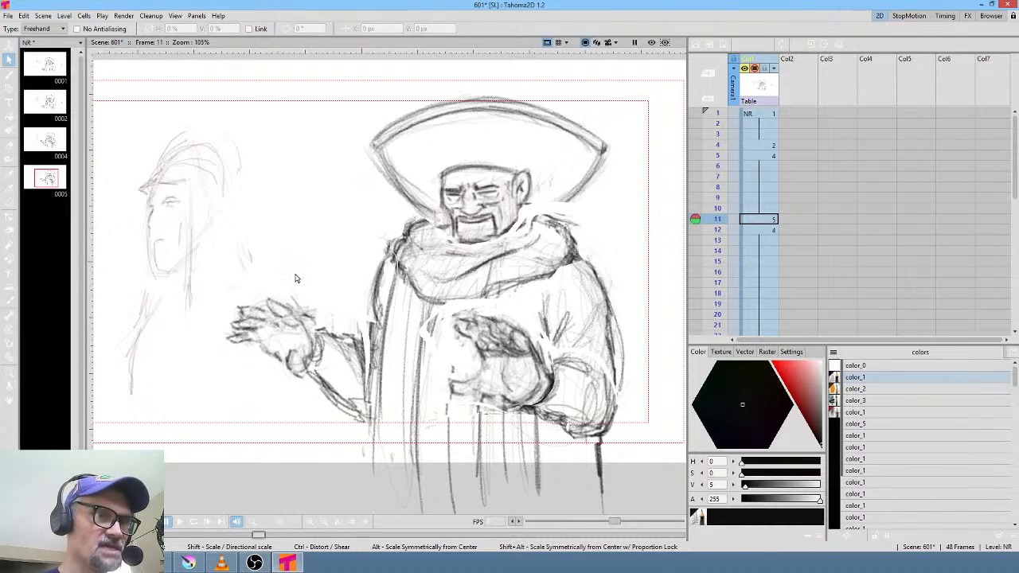
# - Rotate only the outstretched hand about 5.3° clockwise, lower it about 15 px, and flip against drawing 4
pyautogui.moveTo(297, 276)
pyautogui.mouseDown()
pyautogui.moveTo(225, 314)
pyautogui.moveTo(207, 353)
pyautogui.moveTo(274, 395)
pyautogui.moveTo(303, 376)
pyautogui.moveTo(319, 345)
pyautogui.moveTo(336, 266)
pyautogui.mouseUp()
pyautogui.moveTo(310, 316); pyautogui.dragTo(310, 320)
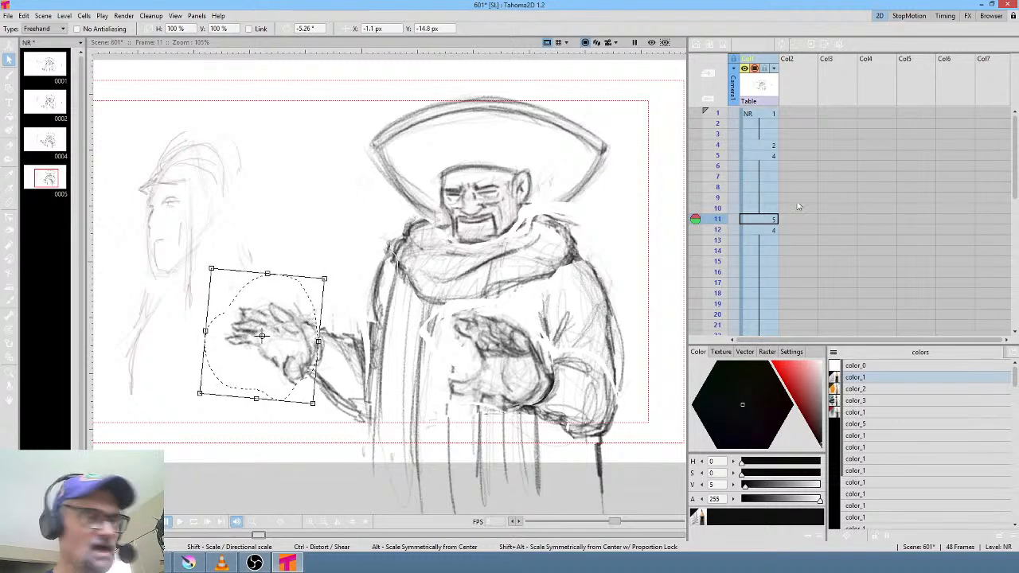
pyautogui.press(',')
pyautogui.press('.')
pyautogui.press(',')
pyautogui.press('.')
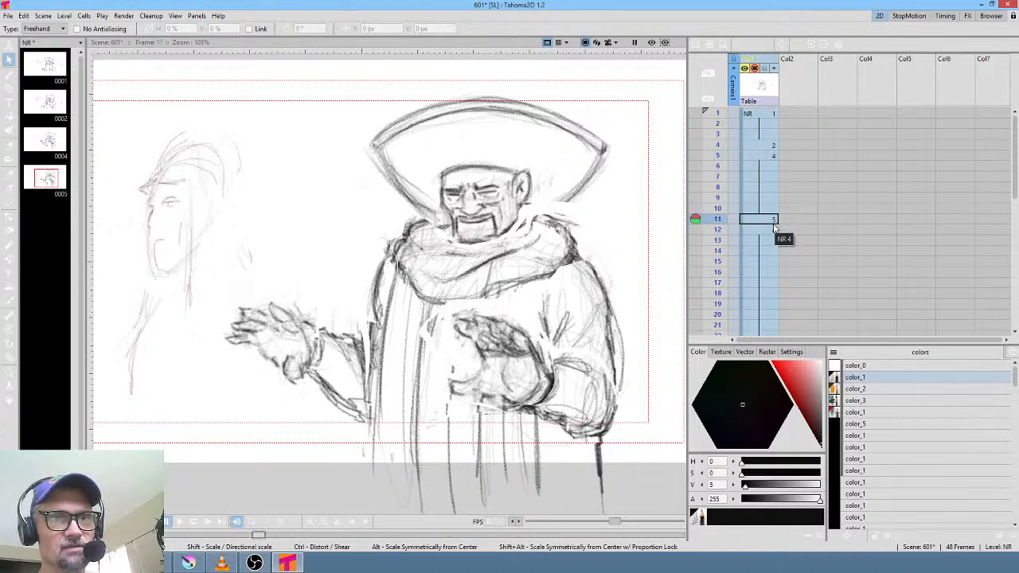
# - Step through all drawings from frame 1 to frame 11 and flip between drawings 4 and 5 to examine the settling motion
pyautogui.press(',')
pyautogui.press(',')
pyautogui.press(',')
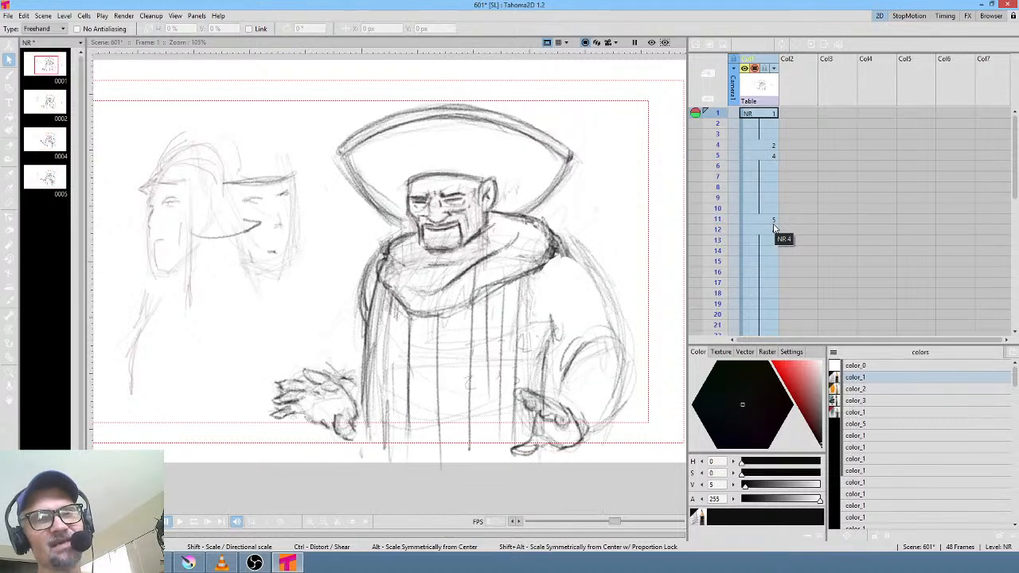
pyautogui.press('.')
pyautogui.press('.')
pyautogui.press('.')
pyautogui.press('.')
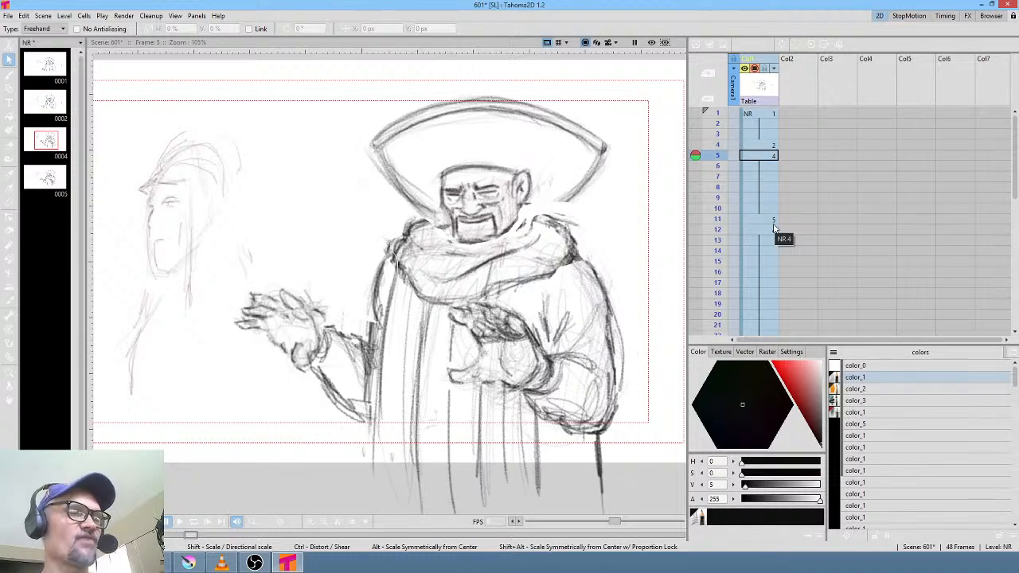
pyautogui.press('.')
pyautogui.press(',')
pyautogui.press('.')
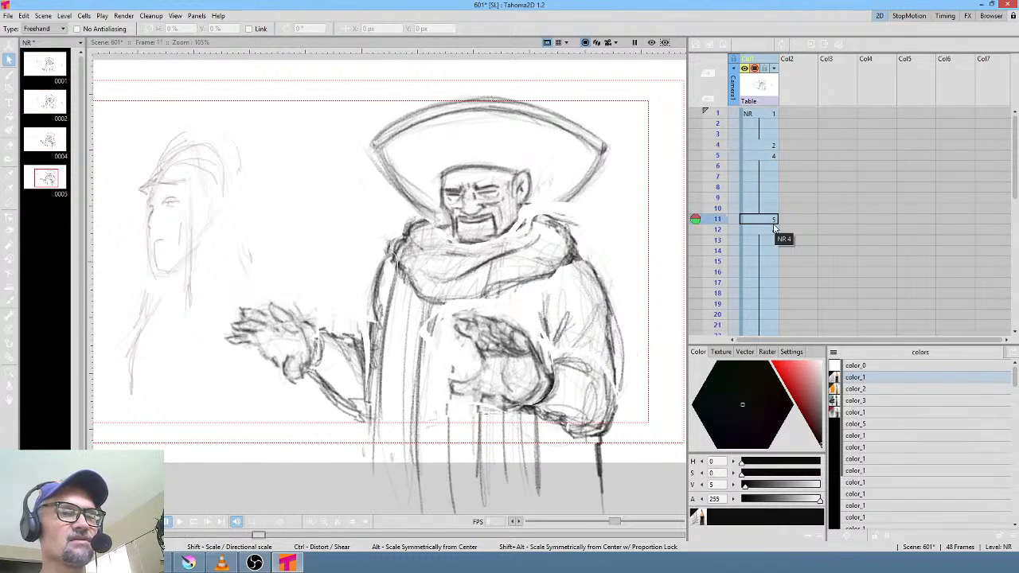
pyautogui.press(',')
pyautogui.press('.')
pyautogui.press(',')
pyautogui.press('.')
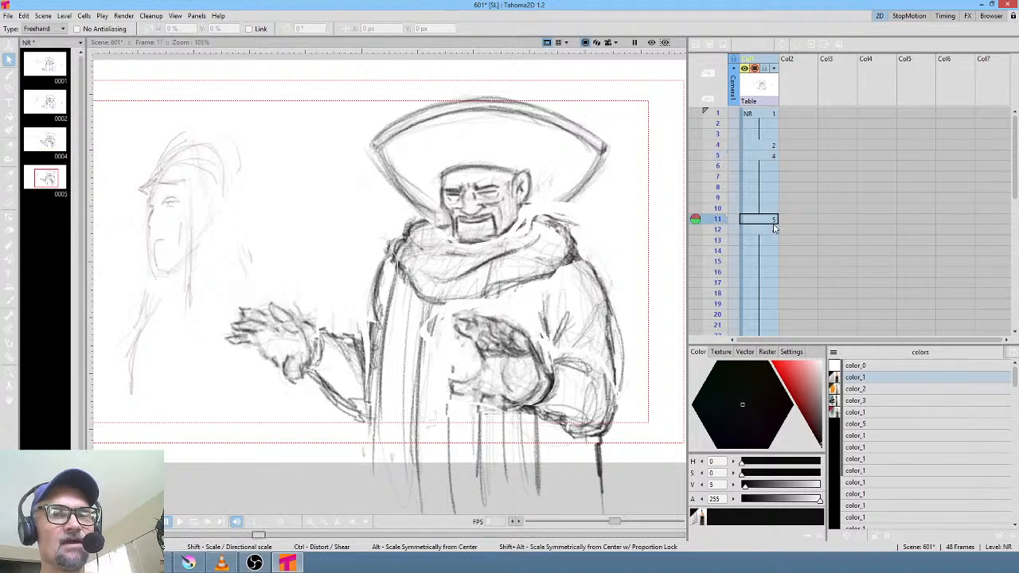
# - Flip repeatedly between drawing 4 at frame 5 and drawing 5 at frame 11 to examine the settling motion
pyautogui.press(',')
pyautogui.press('.')
pyautogui.press(',')
pyautogui.press('.')
pyautogui.press(',')
pyautogui.press('.')
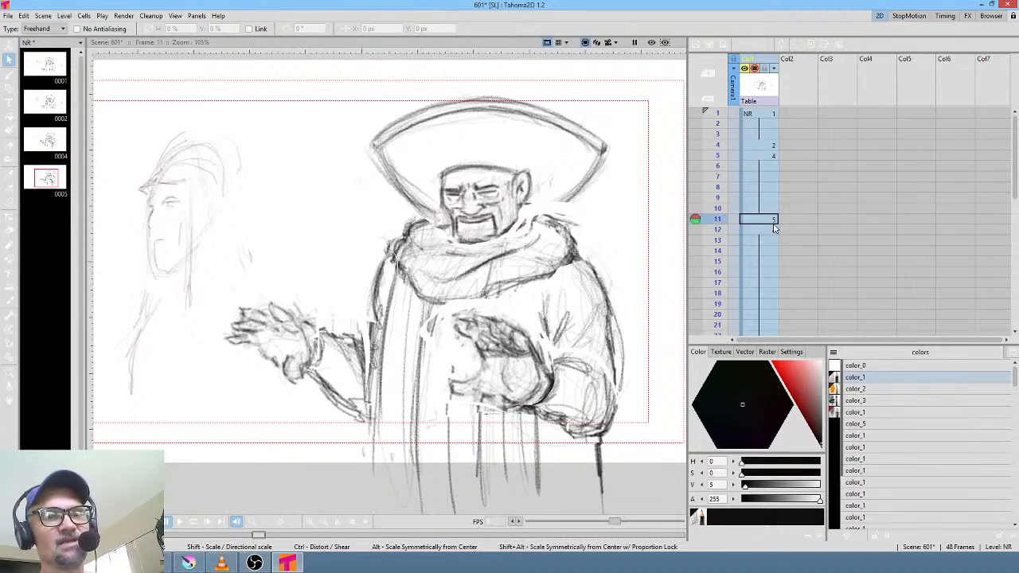
pyautogui.press(',')
pyautogui.press('.')
pyautogui.press(',')
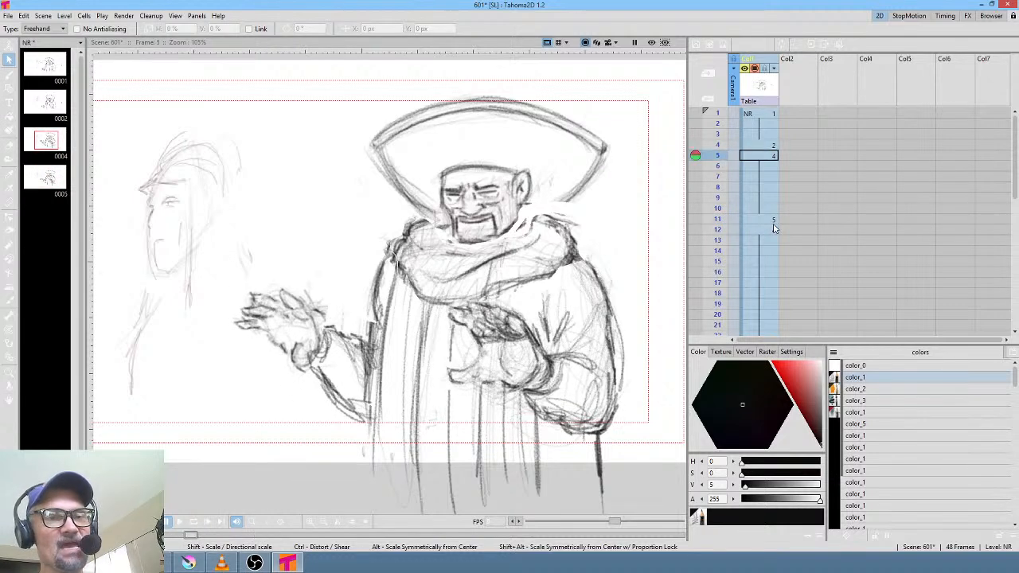
pyautogui.press('.')
pyautogui.press(',')
# - Flip back and forth through drawings 2, 4 and 5 up to frame 12 to examine the whole pose sequence
pyautogui.press(',')
pyautogui.press('.')
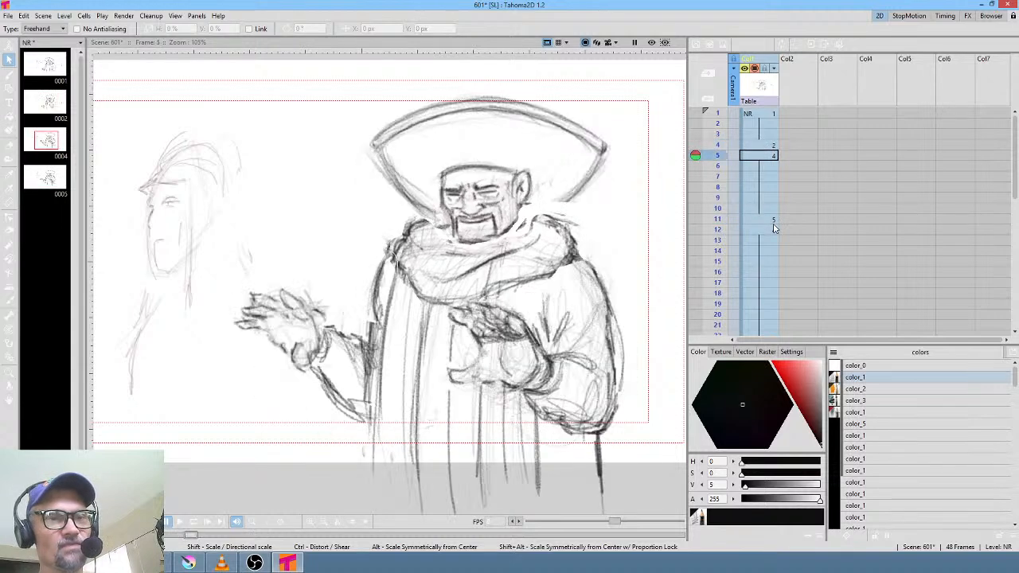
pyautogui.press(',')
pyautogui.press('.')
pyautogui.press(',')
pyautogui.press(',')
pyautogui.press('.')
pyautogui.press('.')
pyautogui.press('.')
pyautogui.press('.')
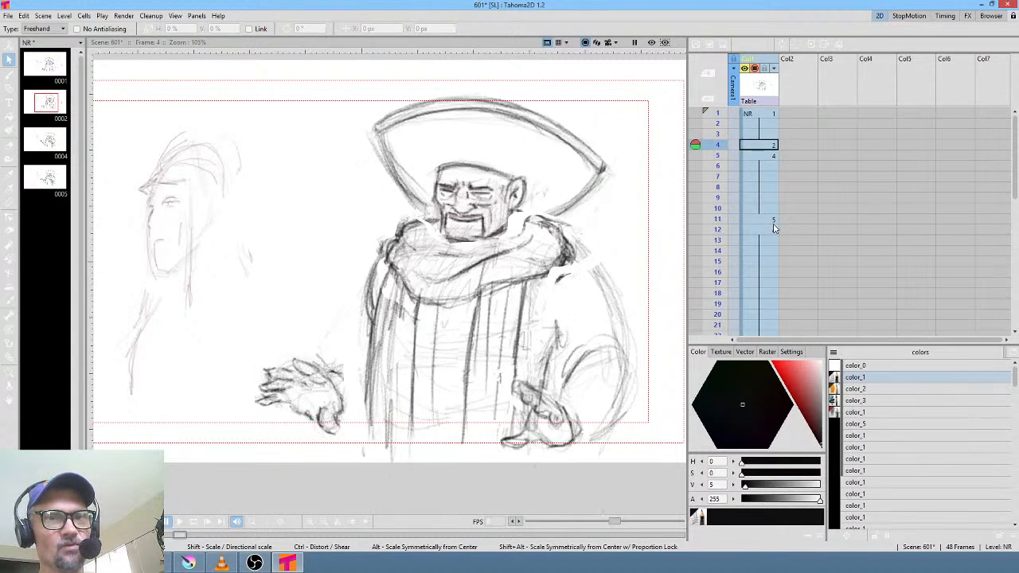
pyautogui.press(',')
pyautogui.press('.')
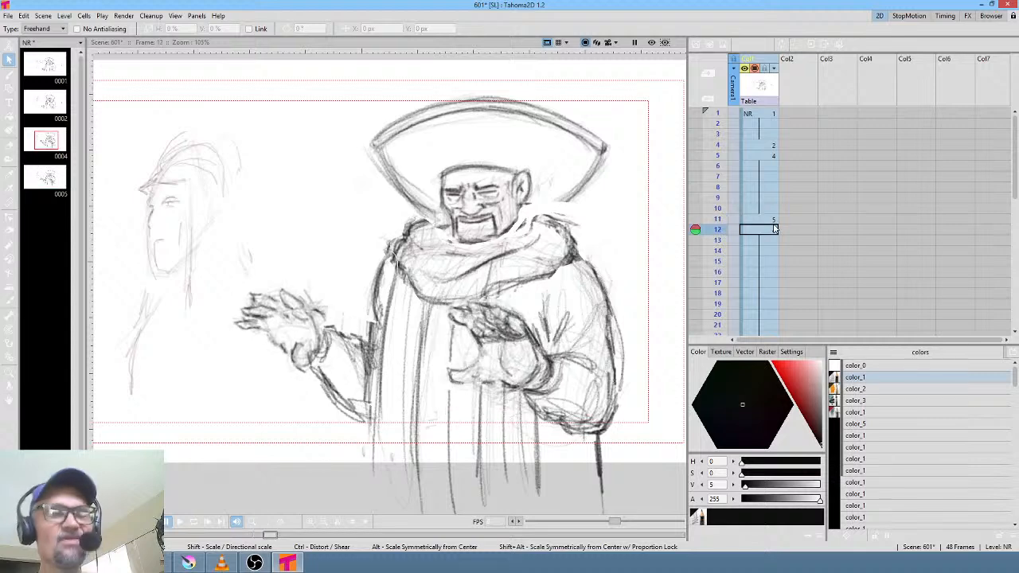
pyautogui.press(',')
pyautogui.press('.')
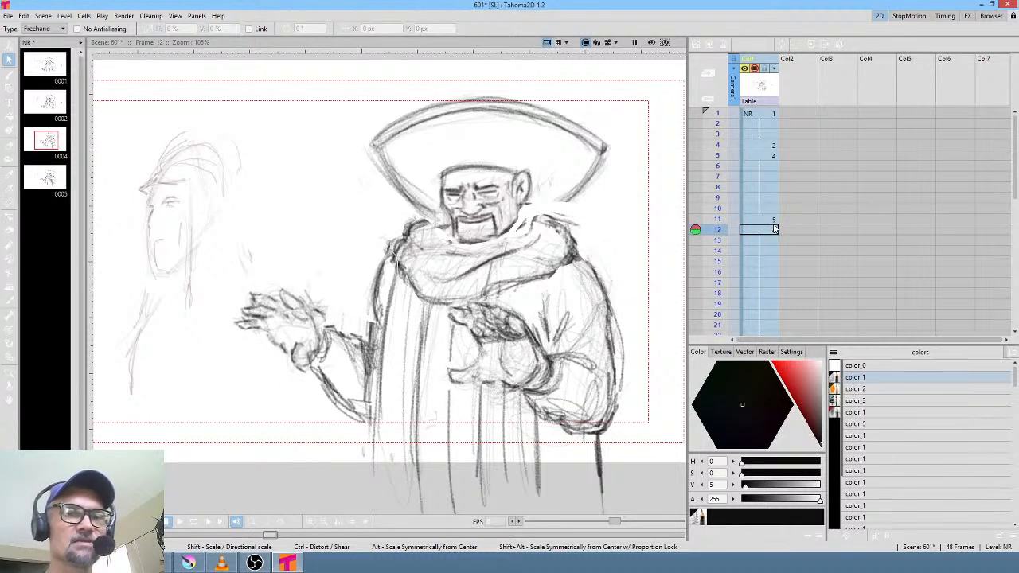
# - Extend the exposure of drawing 5 at frame 11 so it holds through frame 13
pyautogui.click(773, 220)
pyautogui.moveTo(770, 249); pyautogui.dragTo(770, 251)
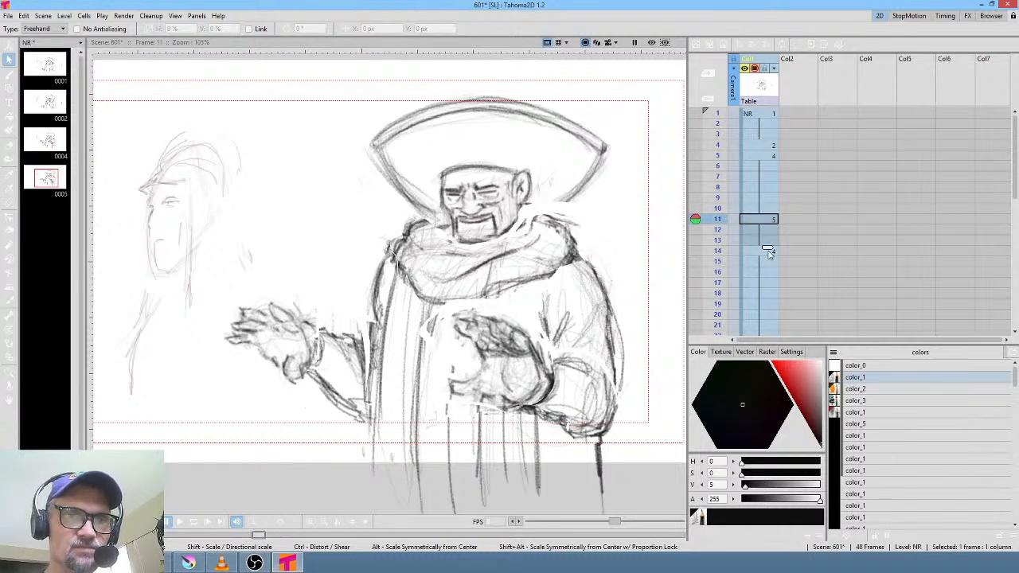
pyautogui.rightClick(849, 233)
pyautogui.click(797, 221)
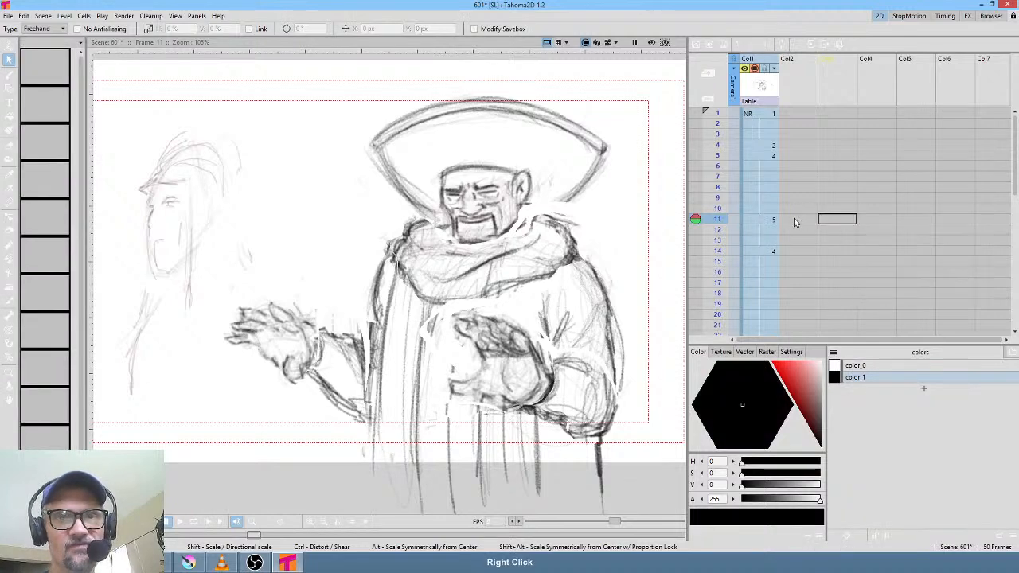
# - Run through the frames from frame 7 onward to examine the timing of drawing 5's hold
pyautogui.click(762, 180)
pyautogui.press('Down')
pyautogui.press('Down')
pyautogui.press('Down')
pyautogui.press('Down')
pyautogui.press('Down')
pyautogui.press('Down')
pyautogui.press('Down')
pyautogui.press('Down')
pyautogui.press('Down')
pyautogui.press('Down')
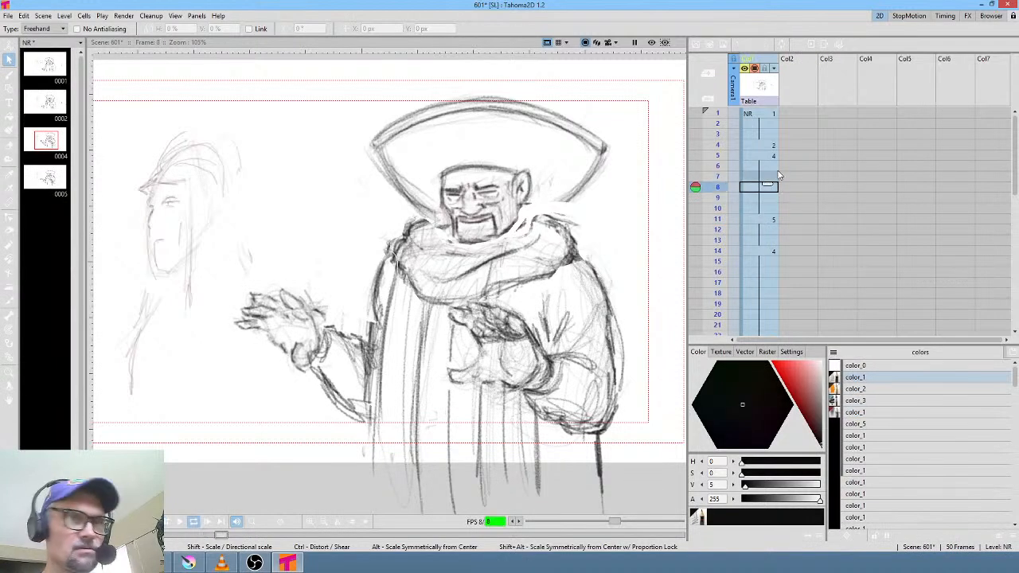
# - Delete frame 13 so that drawing 5 holds only over frames 11 and 12
pyautogui.click(776, 238)
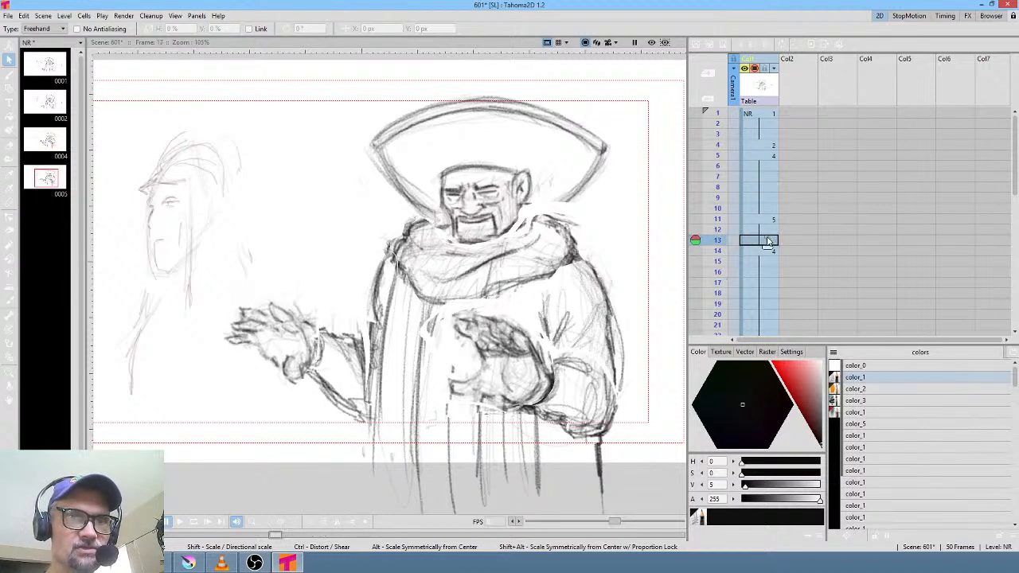
pyautogui.press('Delete')
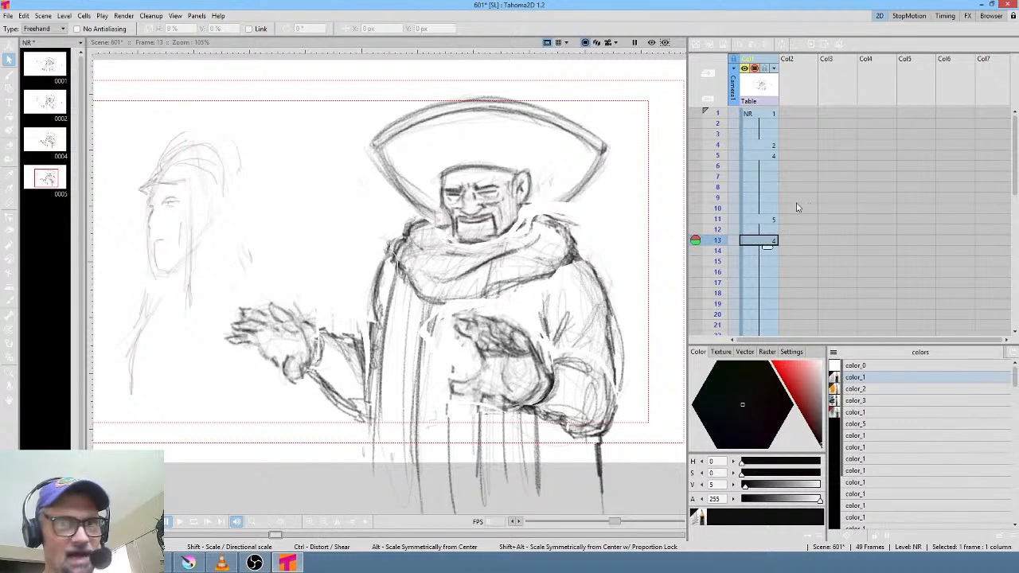
# - Change the exposure at frame 16 to drawing 5 and hold it through frame 17
pyautogui.scroll(-3, 812, 205)
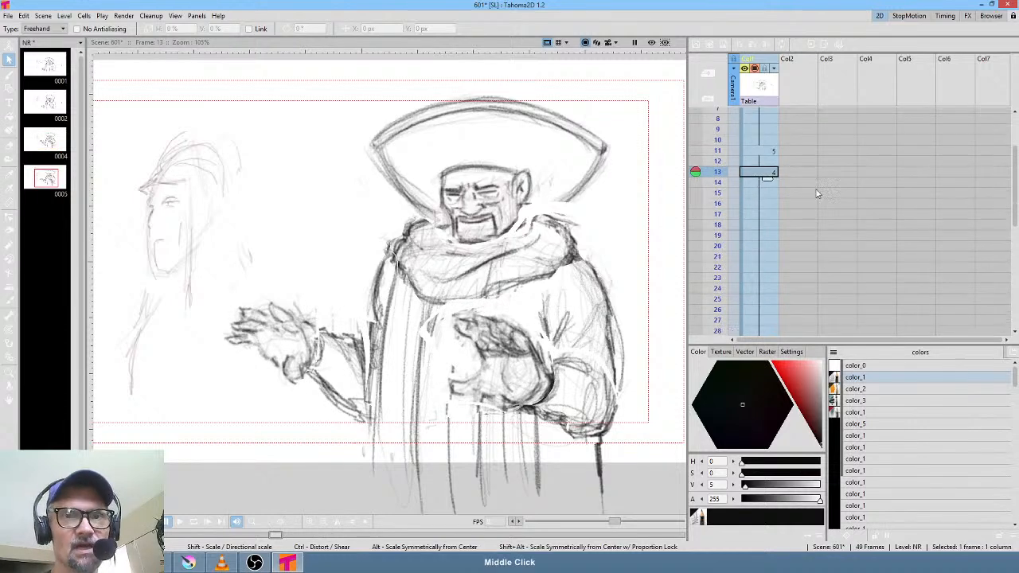
pyautogui.click(774, 193)
pyautogui.press('w')
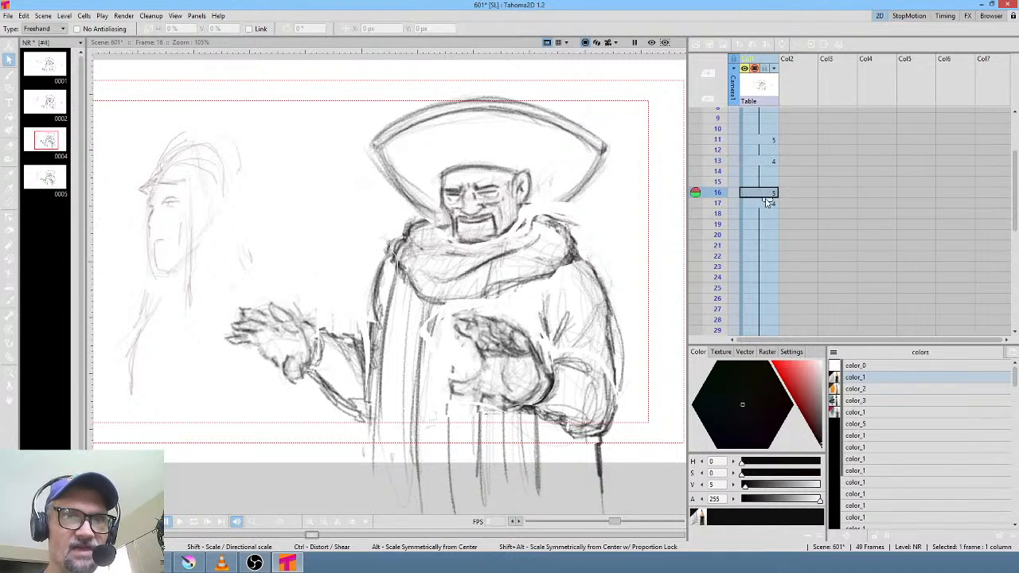
pyautogui.moveTo(770, 205); pyautogui.dragTo(769, 214)
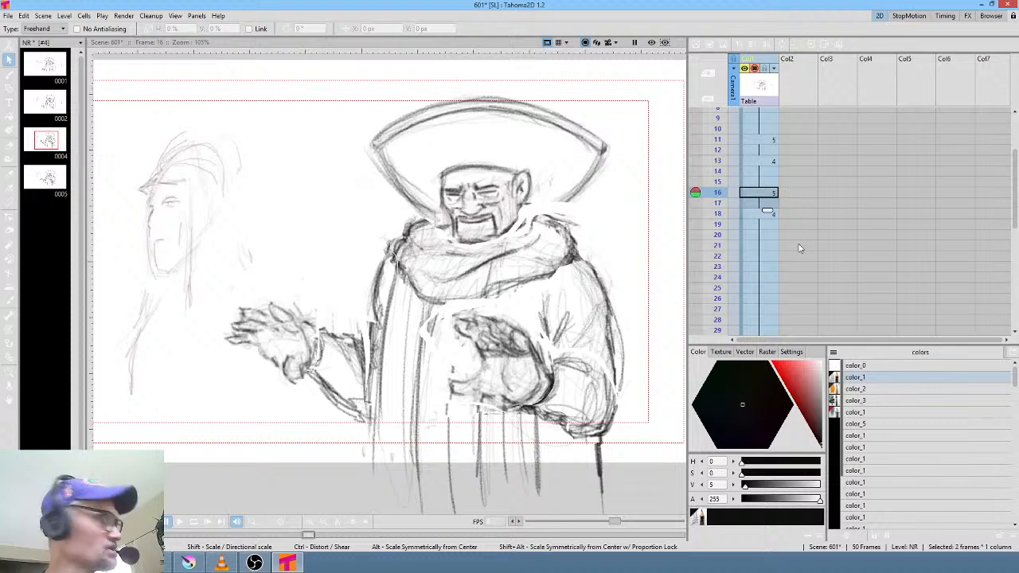
# - Return to frame 1 and play the animation to examine the repeated hand movement
pyautogui.hotkey('alt', ',')
pyautogui.scroll(-2, 452, 258)
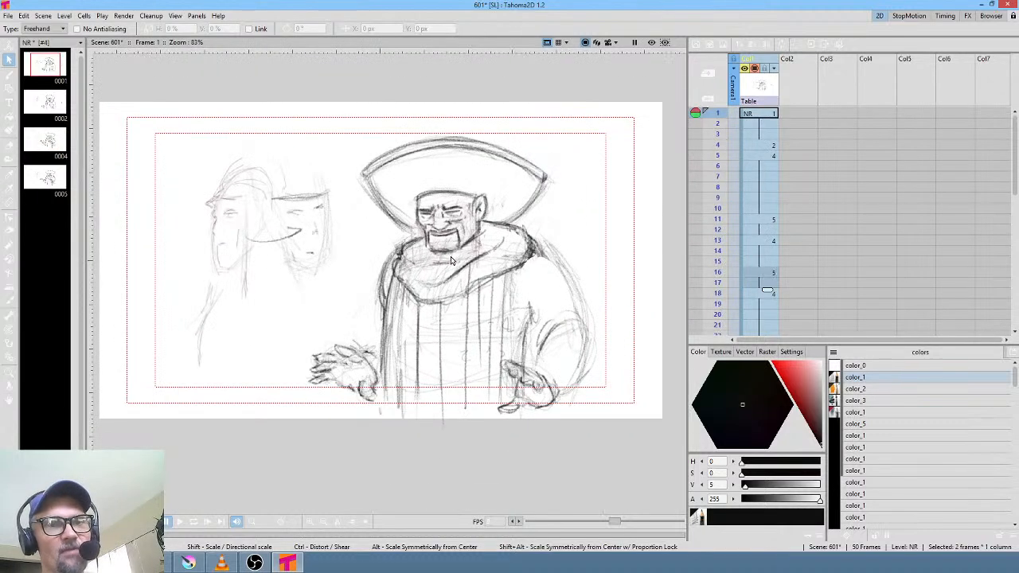
pyautogui.press('p')
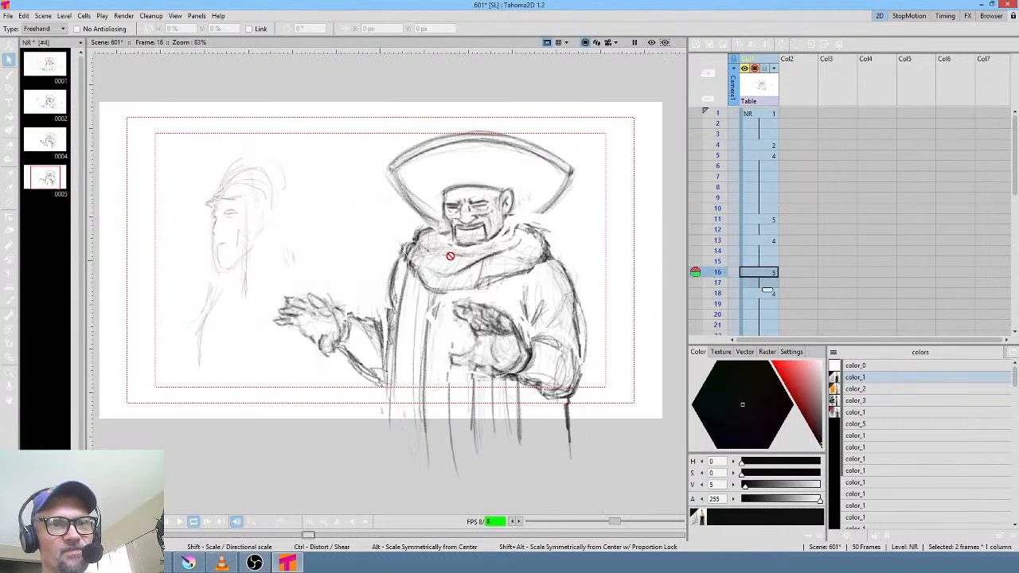
# - Delete the held frames at 12 and 13 to shorten the holds of drawings 5 and 4 by one frame each
pyautogui.click(761, 231)
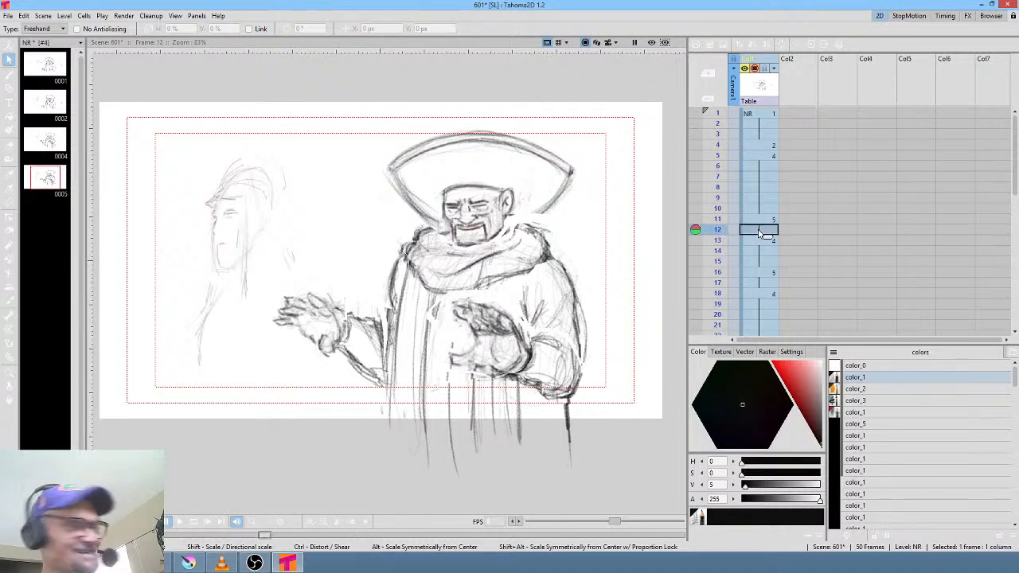
pyautogui.press('Delete')
pyautogui.click(759, 243)
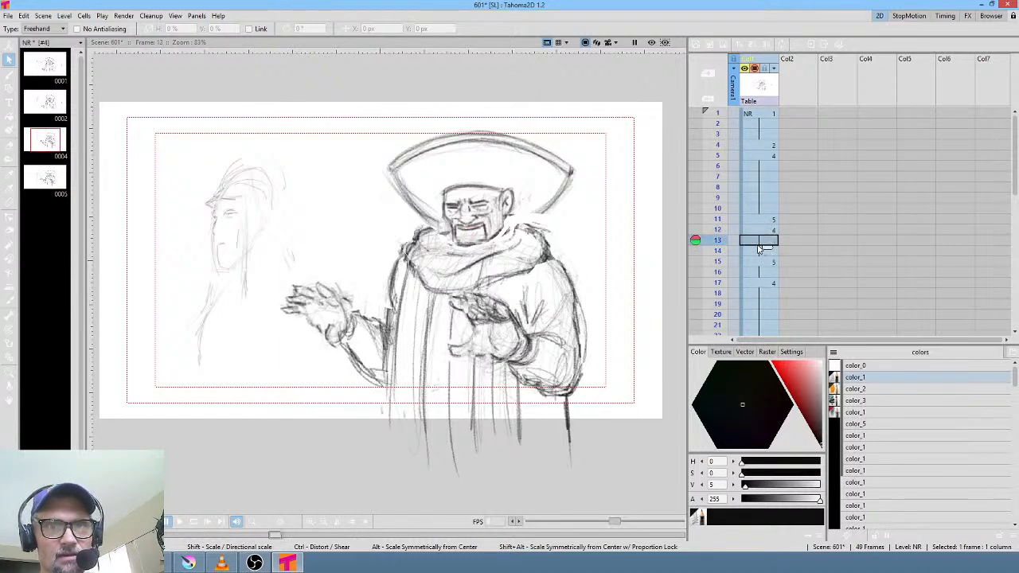
pyautogui.press('Delete')
pyautogui.click(759, 263)
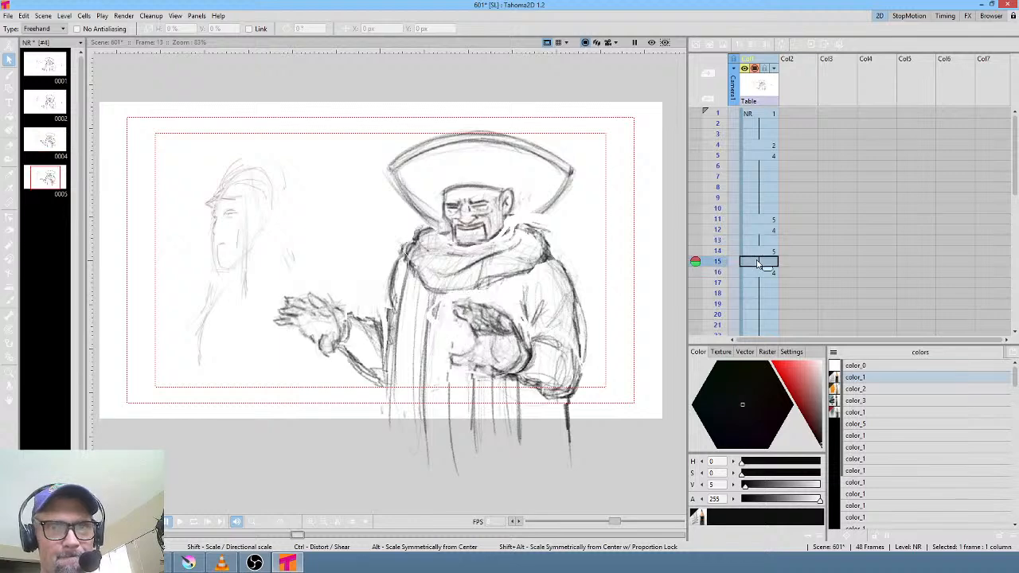
# - Play the animation from frame 1 and scrub from frame 1 to frame 14 to examine the timing
pyautogui.click(767, 117)
pyautogui.press('p')
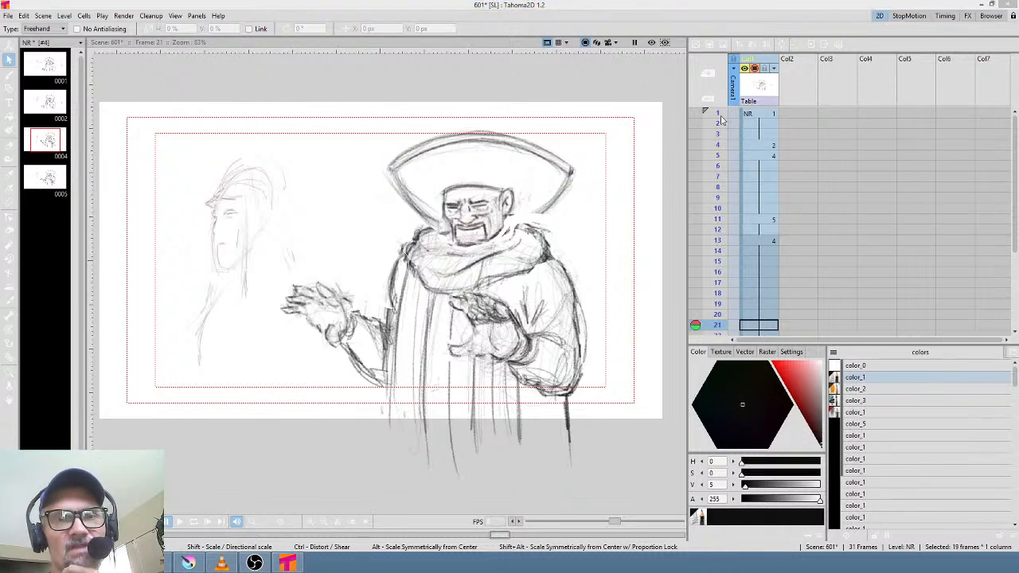
pyautogui.moveTo(722, 119)
pyautogui.mouseDown()
pyautogui.moveTo(708, 134)
pyautogui.moveTo(709, 261)
pyautogui.moveTo(695, 169)
pyautogui.moveTo(682, 259)
pyautogui.mouseUp()
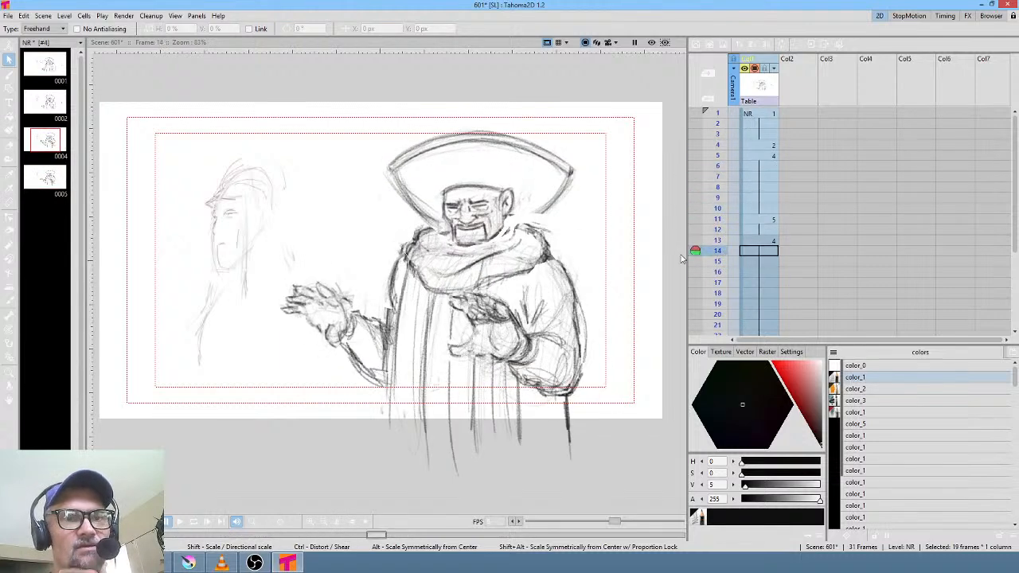
# - Extend the final hold of drawing 4 to frame 85 and play back the animation
pyautogui.scroll(-4, 765, 209)
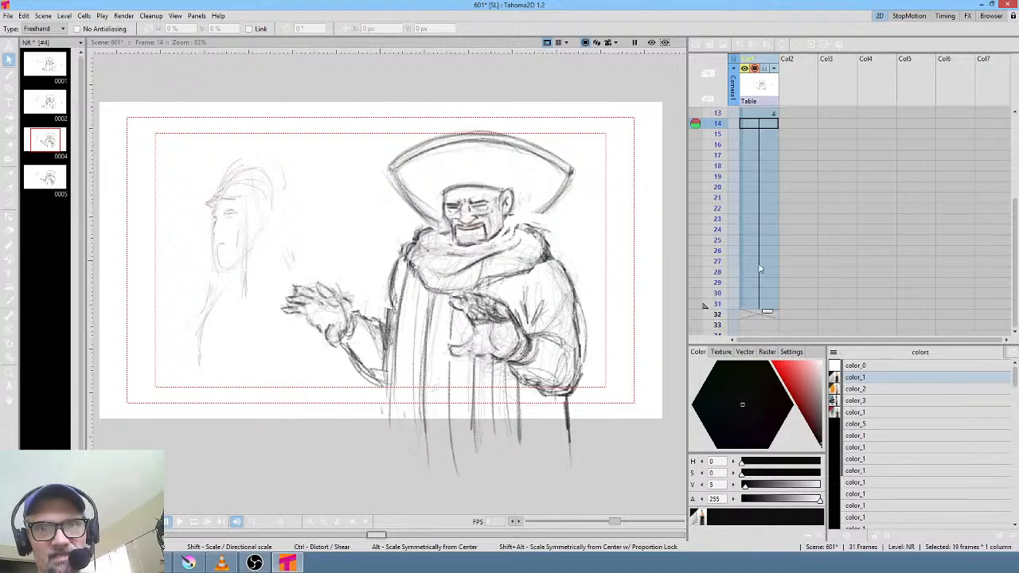
pyautogui.click(778, 284)
pyautogui.scroll(-4, 769, 289)
pyautogui.click(771, 182)
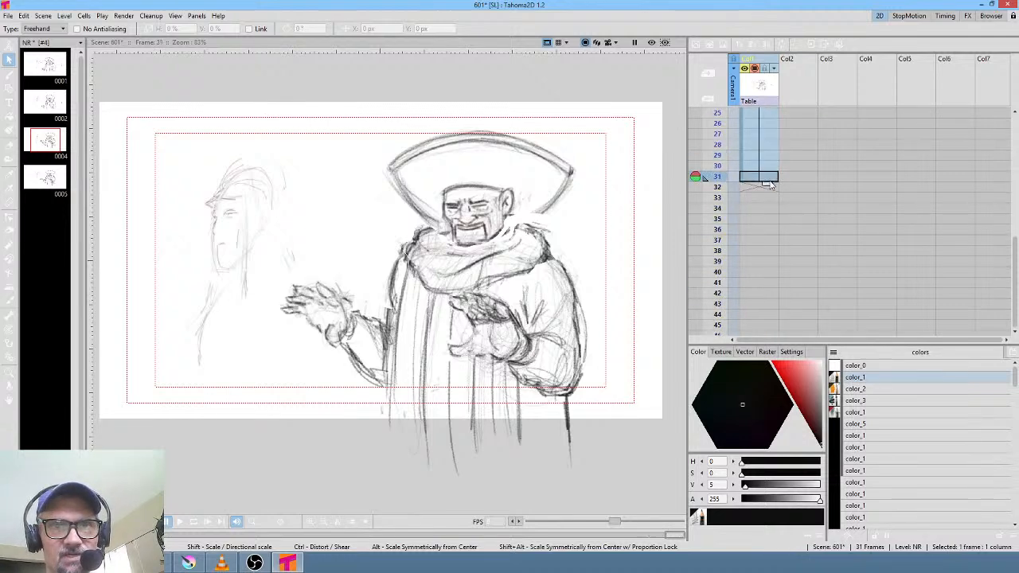
pyautogui.scroll(-11, 768, 207)
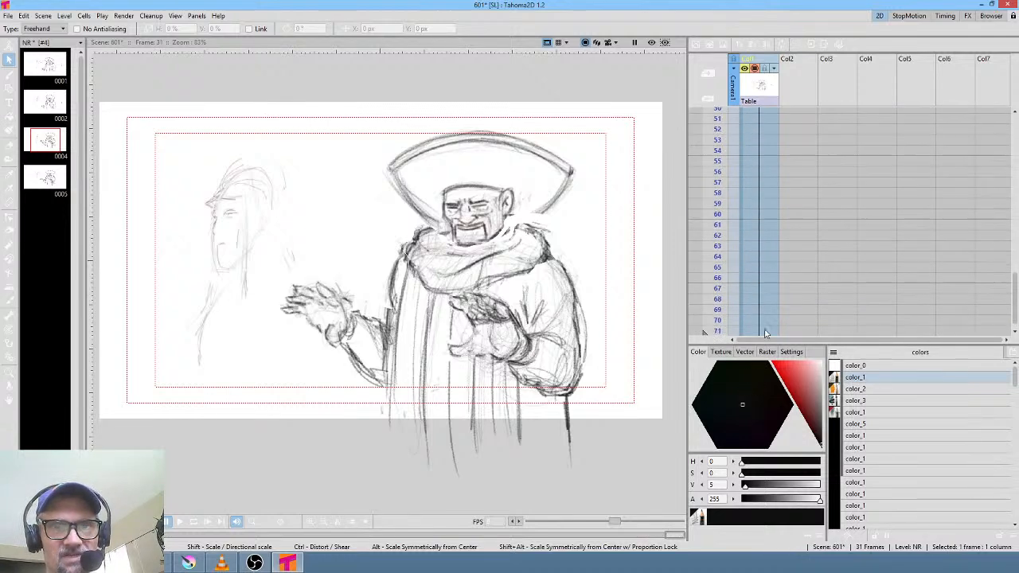
pyautogui.moveTo(756, 384); pyautogui.dragTo(760, 293)
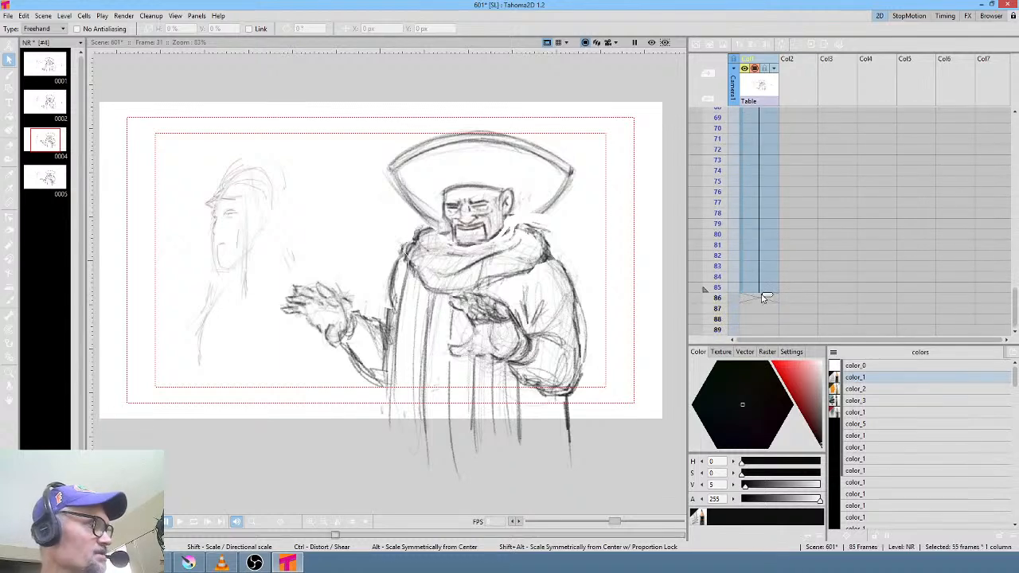
pyautogui.press('p')
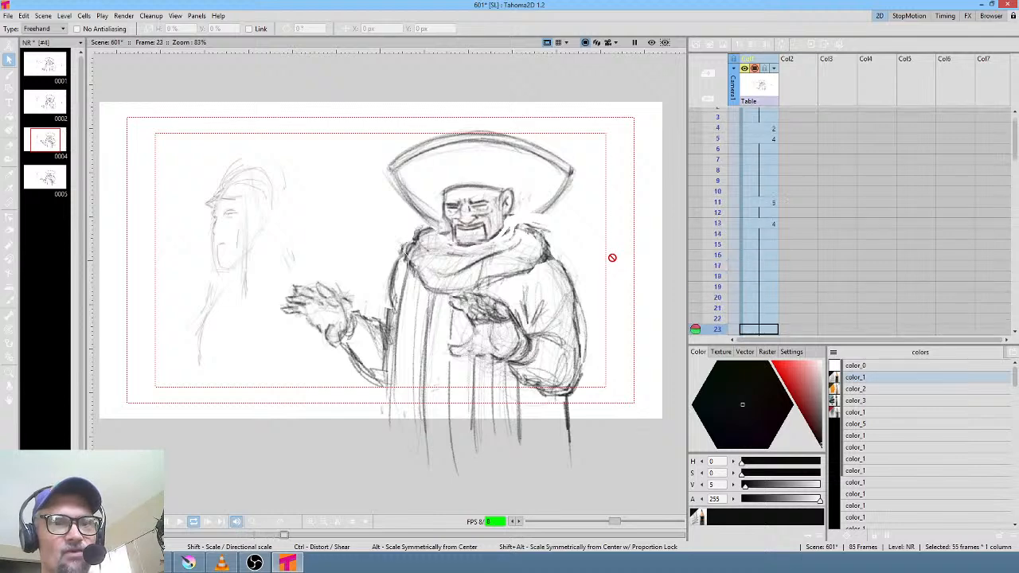
pyautogui.press('p')
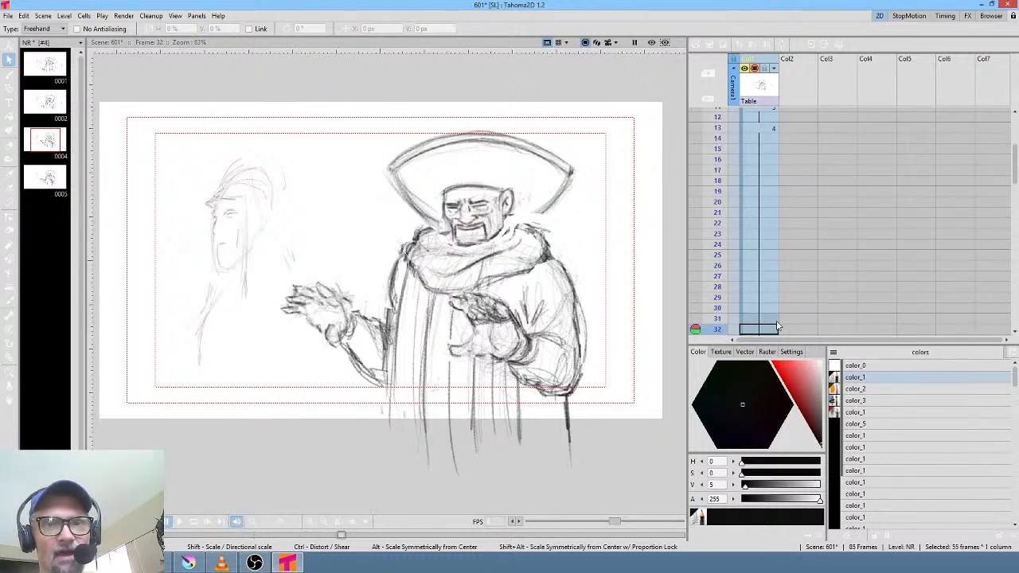
# - Change the exposure at frame 32 to drawing 5 within drawing 4's long hold
pyautogui.scroll(-1, 599, 253)
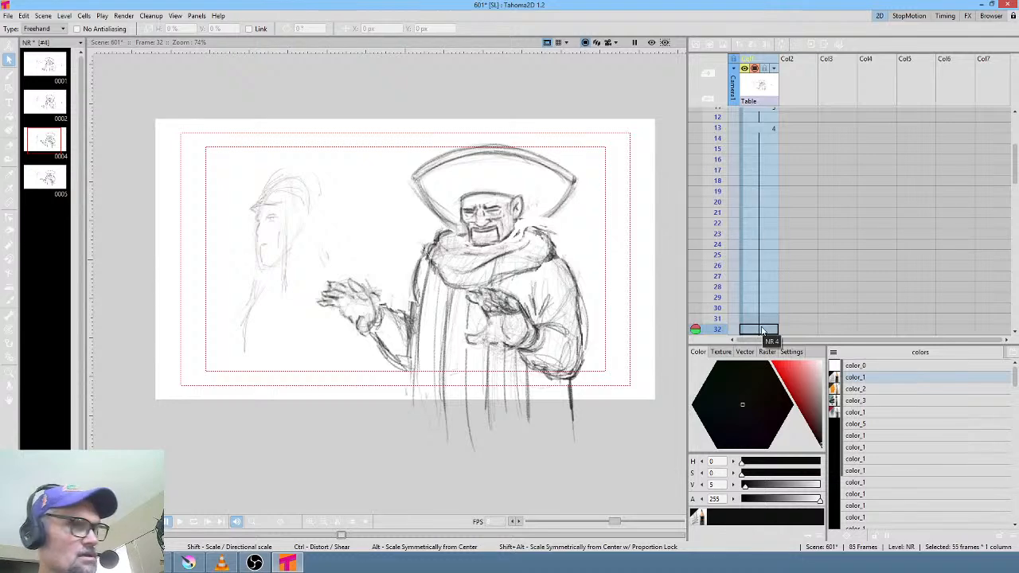
pyautogui.click(48, 178)
pyautogui.click(55, 148)
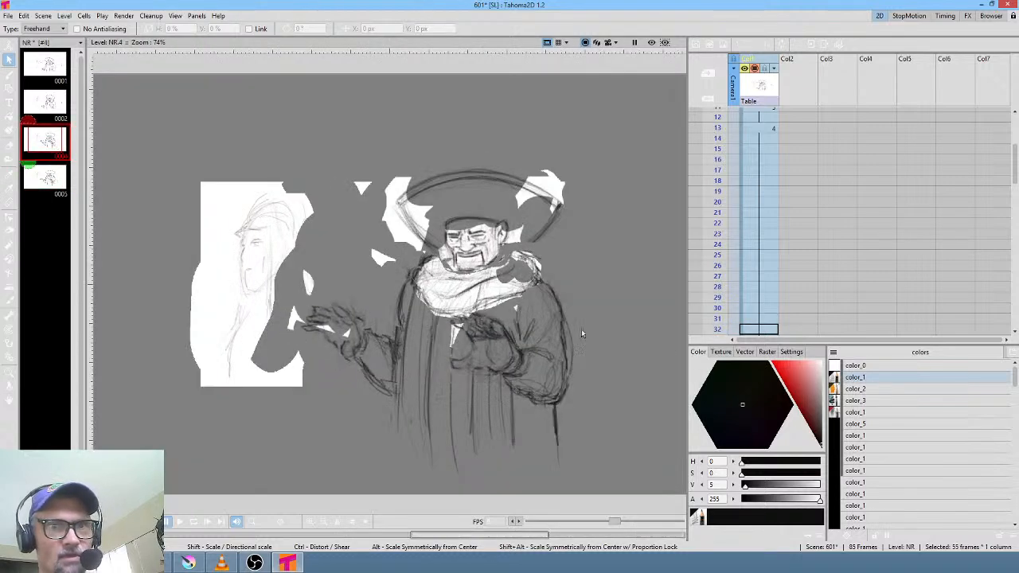
pyautogui.click(750, 330)
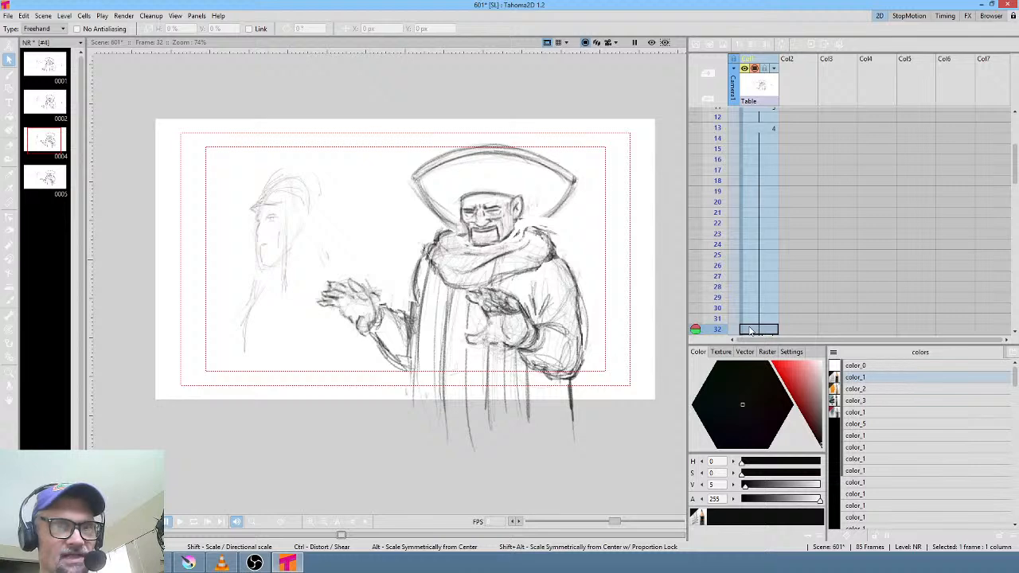
pyautogui.press('w')
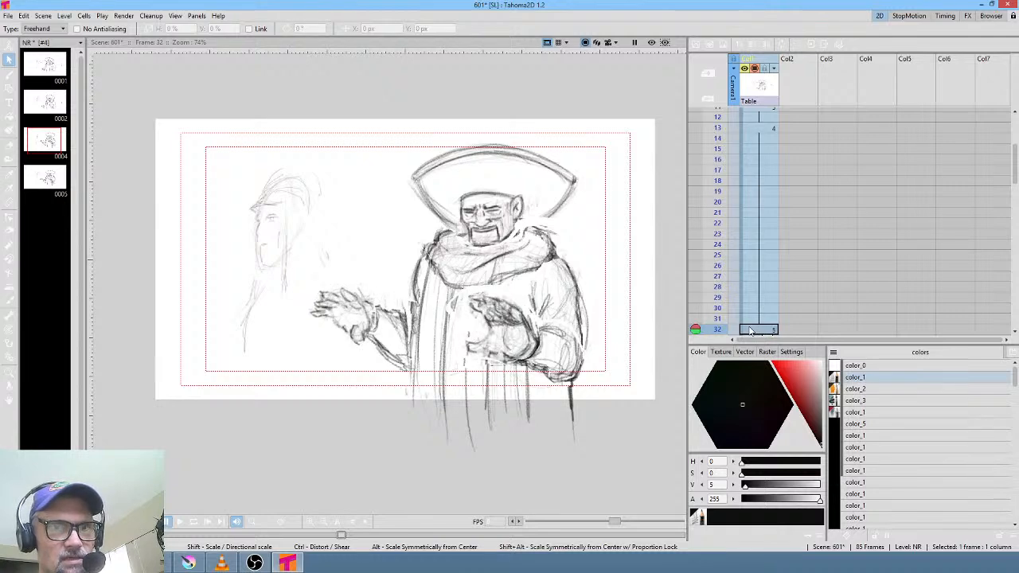
pyautogui.scroll(-4, 781, 306)
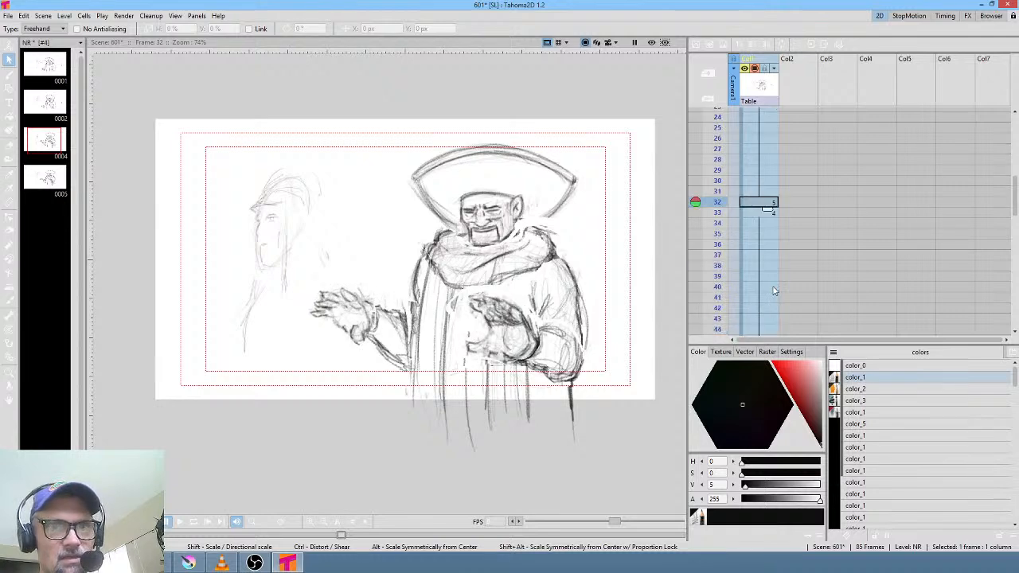
# - Delete drawing 4's remaining hold from frame 33 to frame 85
pyautogui.click(761, 214)
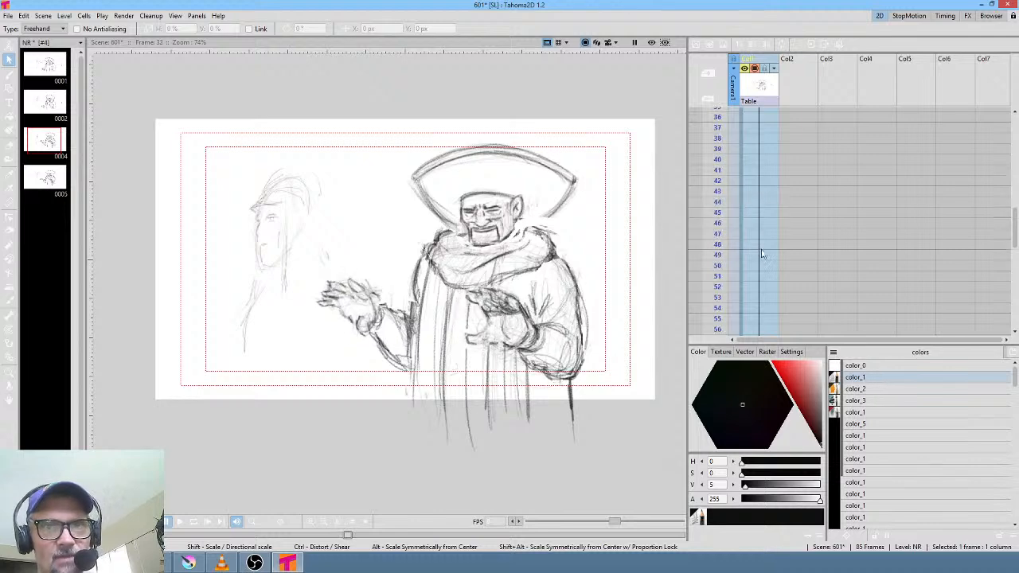
pyautogui.scroll(-18, 763, 263)
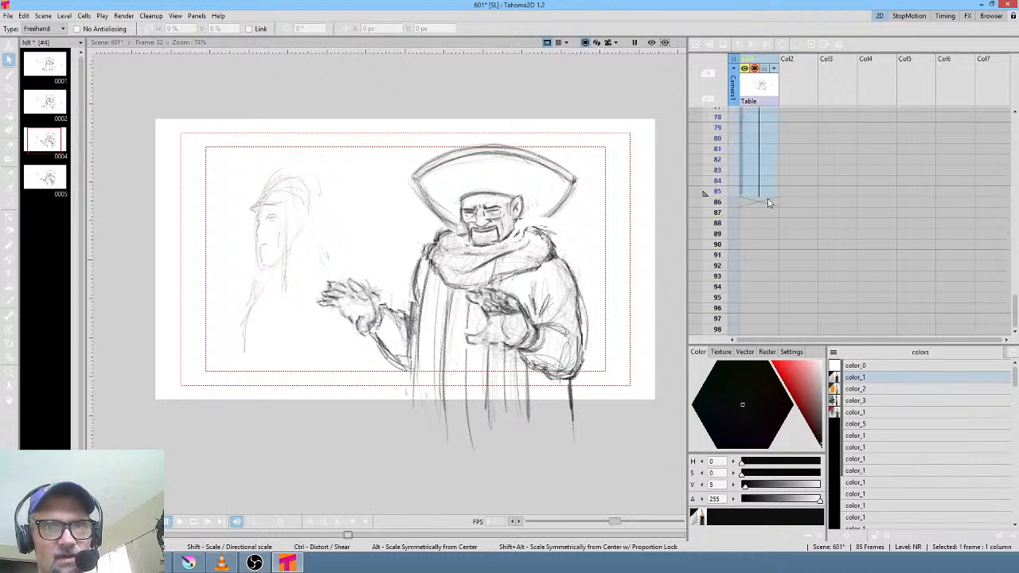
pyautogui.click(768, 197)
pyautogui.scroll(16, 768, 200)
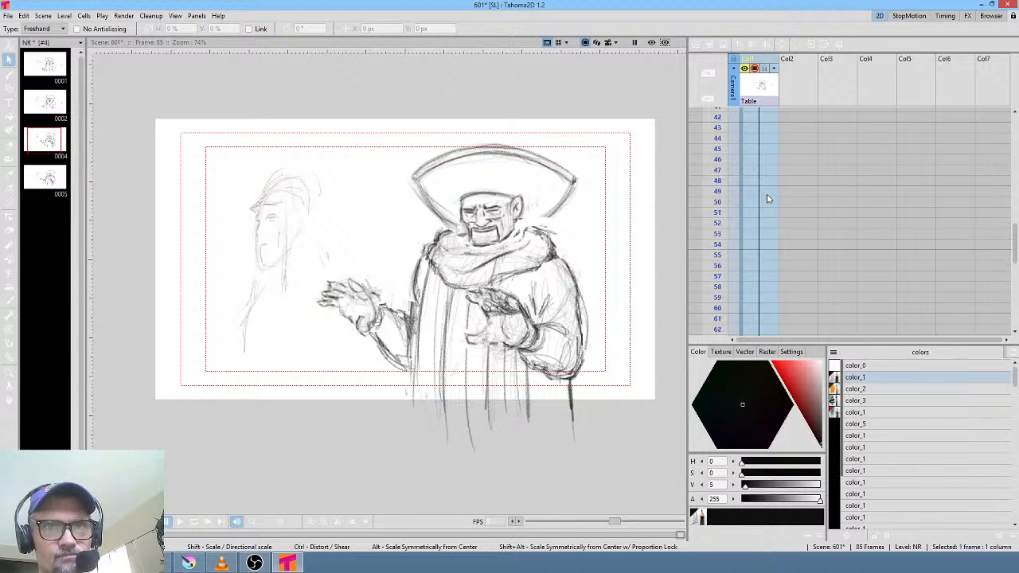
pyautogui.keyDown('shift'); pyautogui.click(769, 151); pyautogui.keyUp('shift')
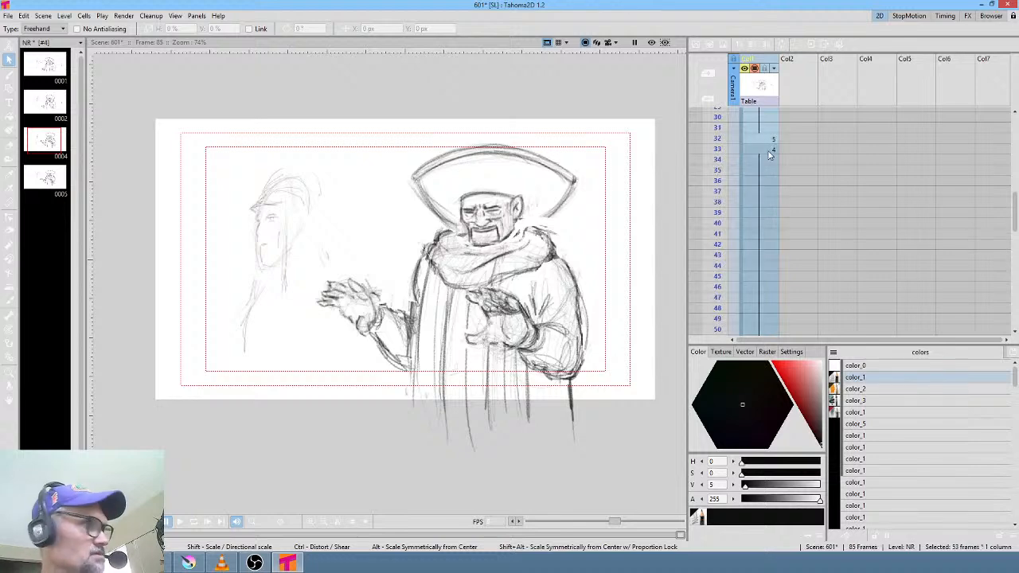
pyautogui.press('Delete')
# - Duplicate drawing 5 from frame 32 into the empty cell at frame 33
pyautogui.click(767, 150)
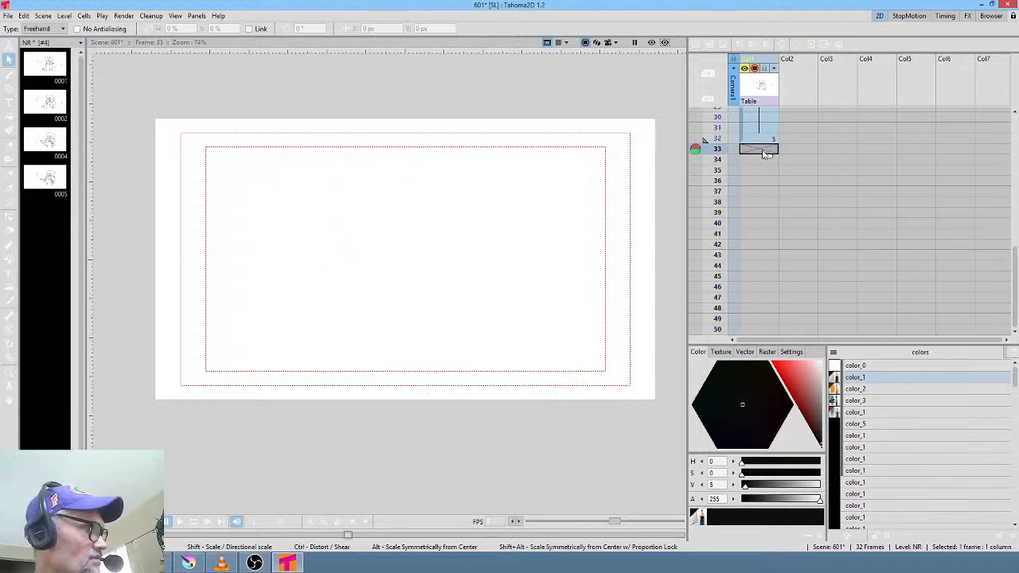
pyautogui.click(763, 142)
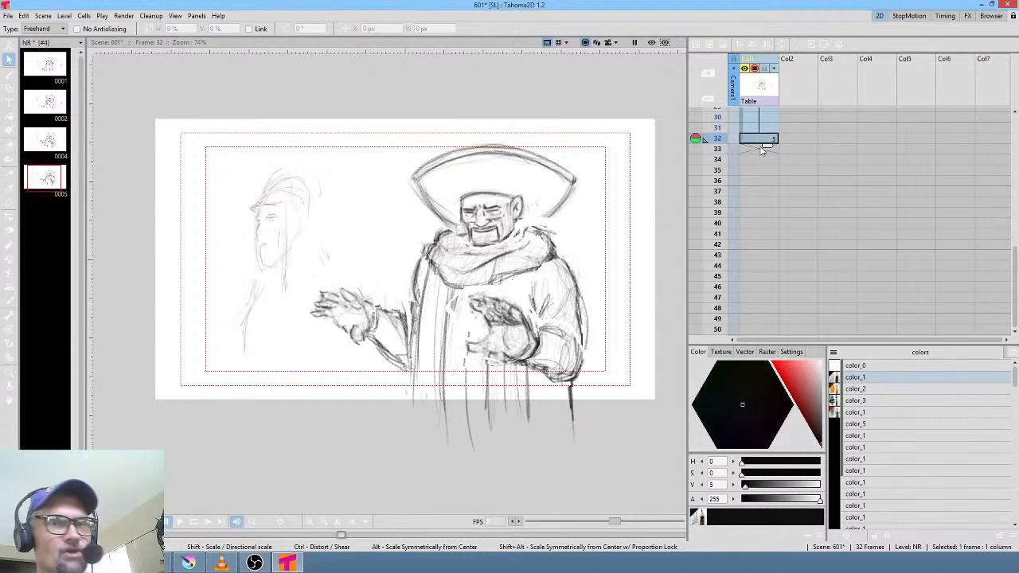
pyautogui.click(764, 150)
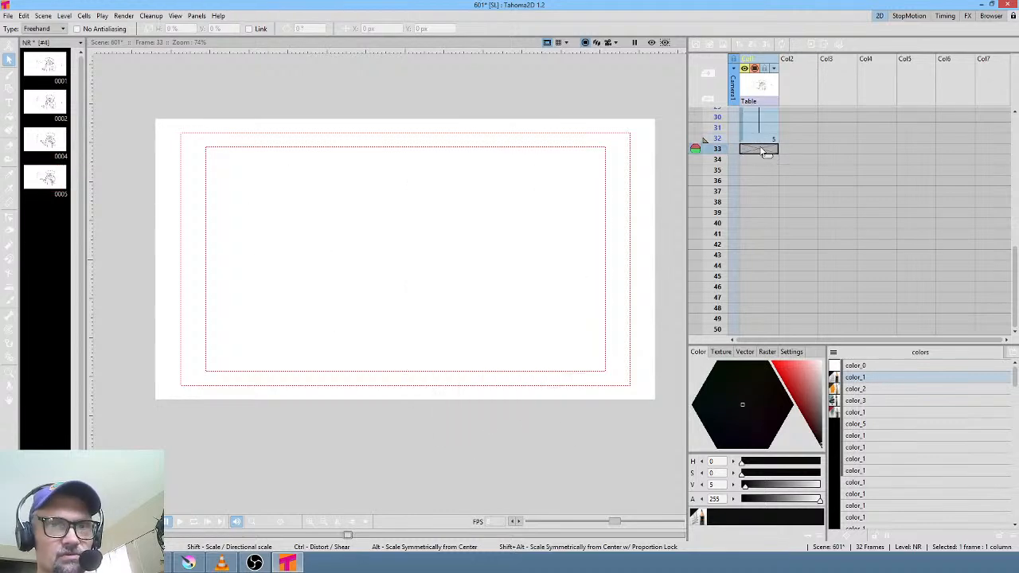
pyautogui.press('d')
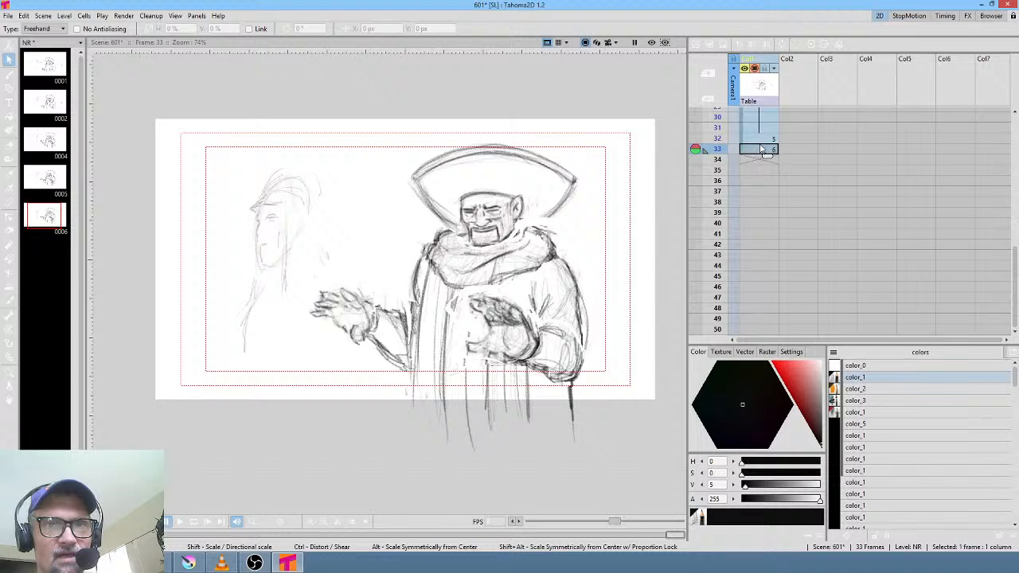
# - Delete drawing 5 at frame 32 to put the duplicate in its place and extend the duplicate's hold to frame 48
pyautogui.click(763, 140)
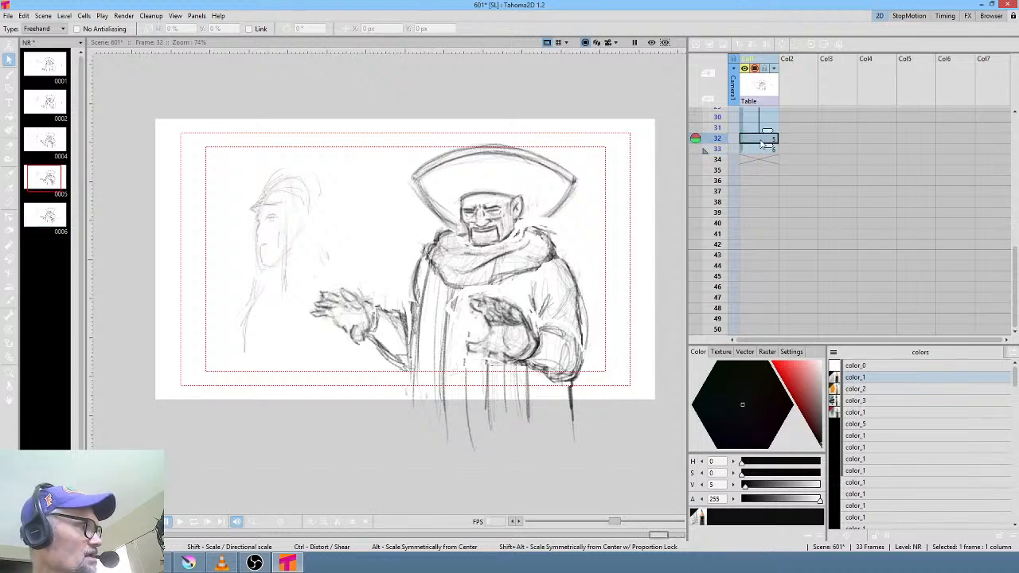
pyautogui.press('Delete')
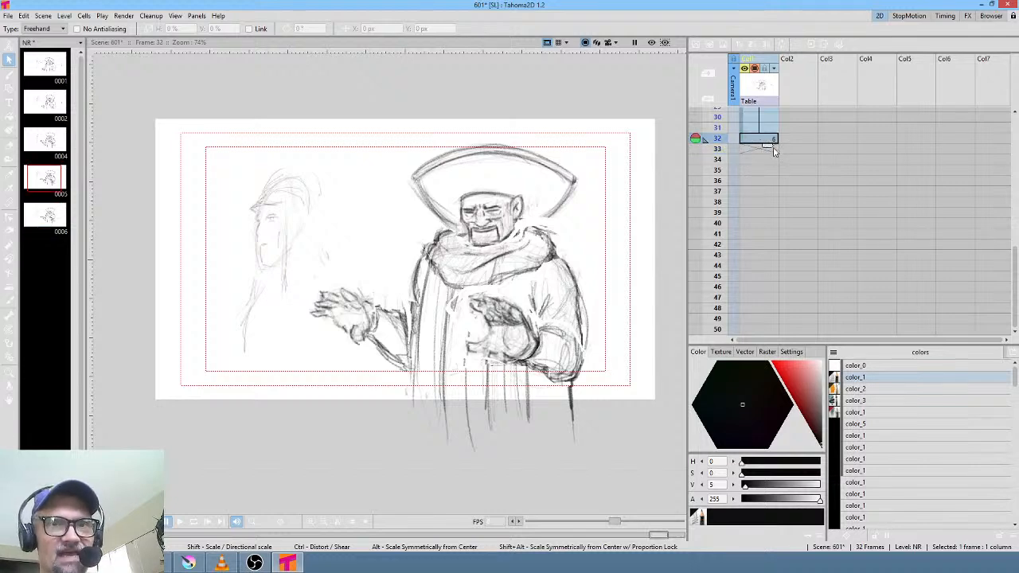
pyautogui.moveTo(773, 141); pyautogui.dragTo(767, 317)
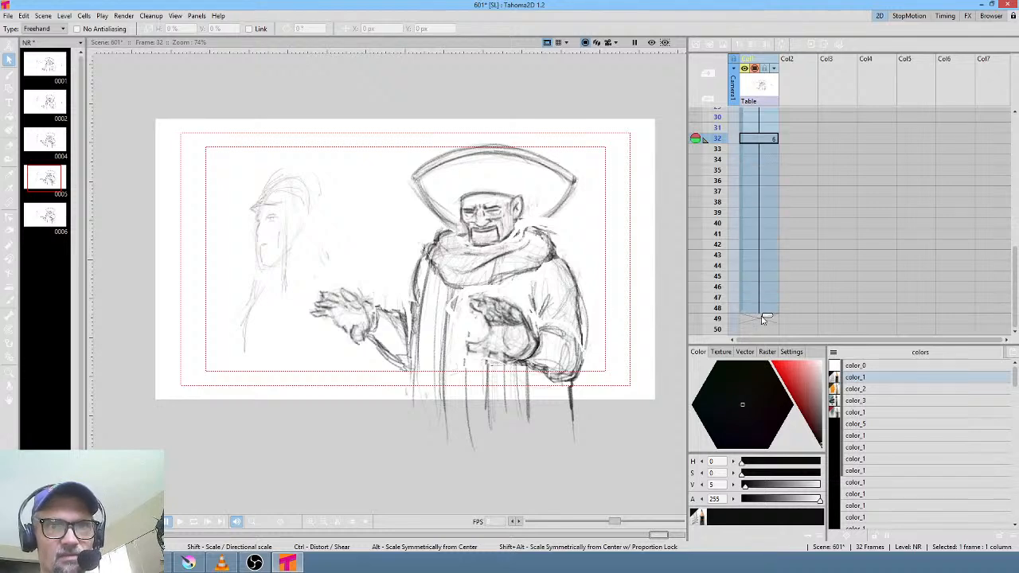
# - Lasso the head and hat in drawing 6, rotate them about 7.5° around a pivot near the mouth, and nudge them into place
pyautogui.scroll(2, 535, 221)
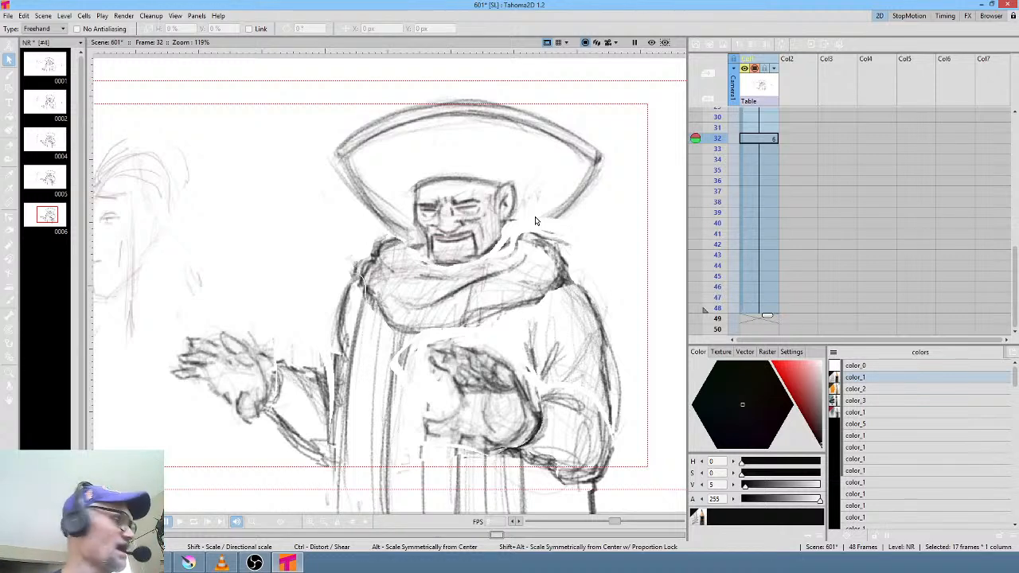
pyautogui.moveTo(593, 101)
pyautogui.mouseDown()
pyautogui.moveTo(505, 72)
pyautogui.moveTo(316, 217)
pyautogui.moveTo(455, 275)
pyautogui.moveTo(543, 227)
pyautogui.moveTo(598, 94)
pyautogui.mouseUp()
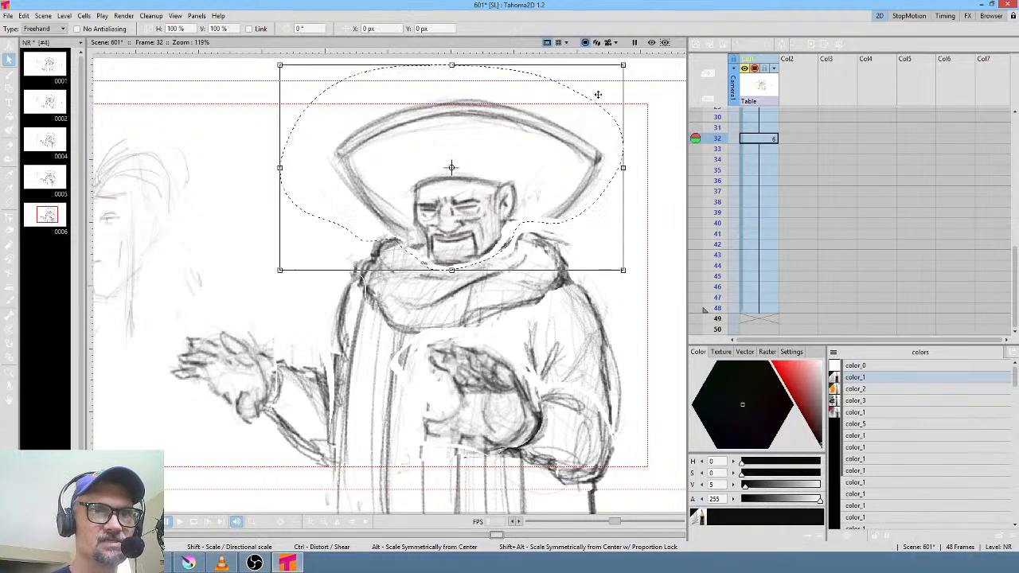
pyautogui.moveTo(450, 168)
pyautogui.mouseDown()
pyautogui.moveTo(454, 198)
pyautogui.moveTo(428, 137)
pyautogui.moveTo(443, 176)
pyautogui.moveTo(446, 161)
pyautogui.moveTo(463, 236)
pyautogui.mouseUp()
pyautogui.moveTo(626, 278)
pyautogui.mouseDown()
pyautogui.moveTo(611, 242)
pyautogui.moveTo(585, 233)
pyautogui.mouseUp()
pyautogui.moveTo(494, 228); pyautogui.dragTo(498, 213)
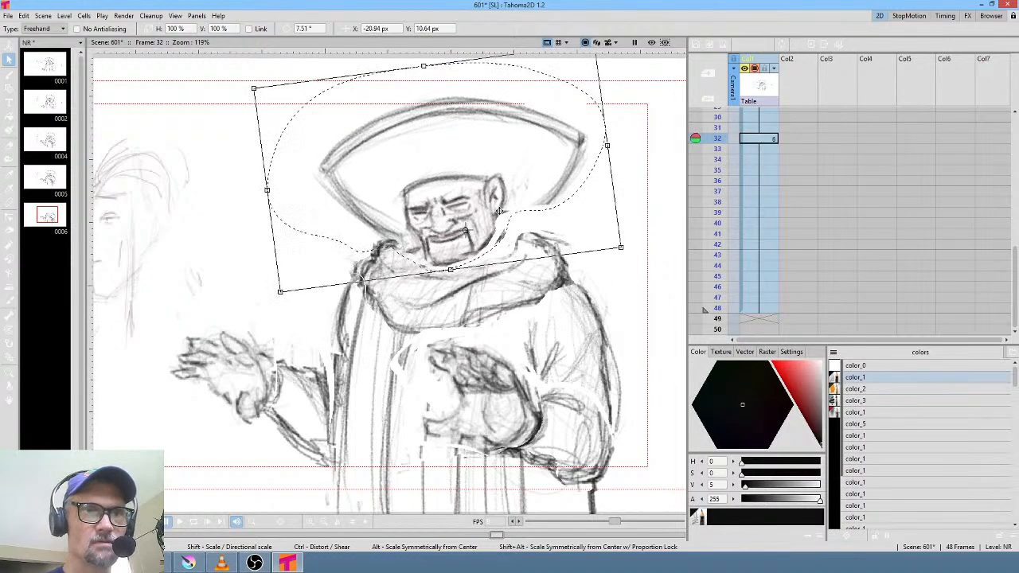
# - Paint a small dark pupil in each of the character's narrowed eyes with the Brush tool
pyautogui.scroll(11, 488, 219)
pyautogui.moveTo(504, 157)
pyautogui.mouseDown()
pyautogui.moveTo(516, 292)
pyautogui.moveTo(534, 314)
pyautogui.mouseUp()
pyautogui.press('b')
pyautogui.moveTo(440, 273)
pyautogui.mouseDown()
pyautogui.moveTo(487, 243)
pyautogui.moveTo(505, 251)
pyautogui.moveTo(501, 237)
pyautogui.mouseUp()
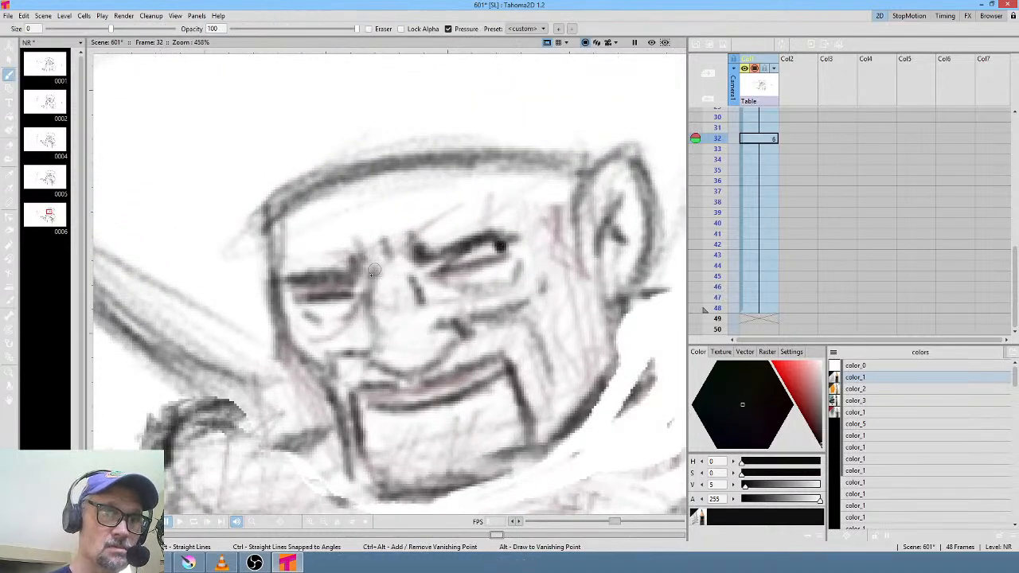
pyautogui.moveTo(327, 283); pyautogui.dragTo(352, 285)
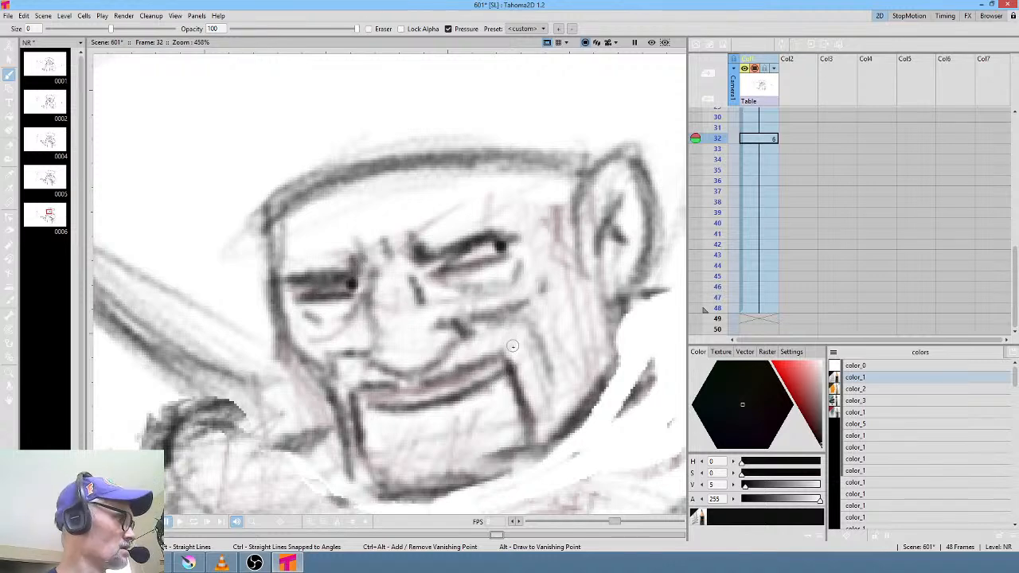
# - Erase the smiling mouth and upper moustache lines and redraw the moustache as a downturned curve
pyautogui.press('a')
pyautogui.moveTo(517, 345)
pyautogui.mouseDown()
pyautogui.moveTo(488, 344)
pyautogui.moveTo(456, 360)
pyautogui.moveTo(521, 340)
pyautogui.mouseUp()
pyautogui.moveTo(379, 375)
pyautogui.mouseDown()
pyautogui.moveTo(359, 387)
pyautogui.moveTo(358, 411)
pyautogui.mouseUp()
pyautogui.press('b')
pyautogui.moveTo(457, 377); pyautogui.dragTo(520, 376)
pyautogui.moveTo(496, 367)
pyautogui.mouseDown()
pyautogui.moveTo(529, 391)
pyautogui.moveTo(500, 378)
pyautogui.moveTo(372, 417)
pyautogui.mouseUp()
# - Clean up the leftover lines inside the mouth area and draw a short, dark lower lip line below the moustache
pyautogui.press('a')
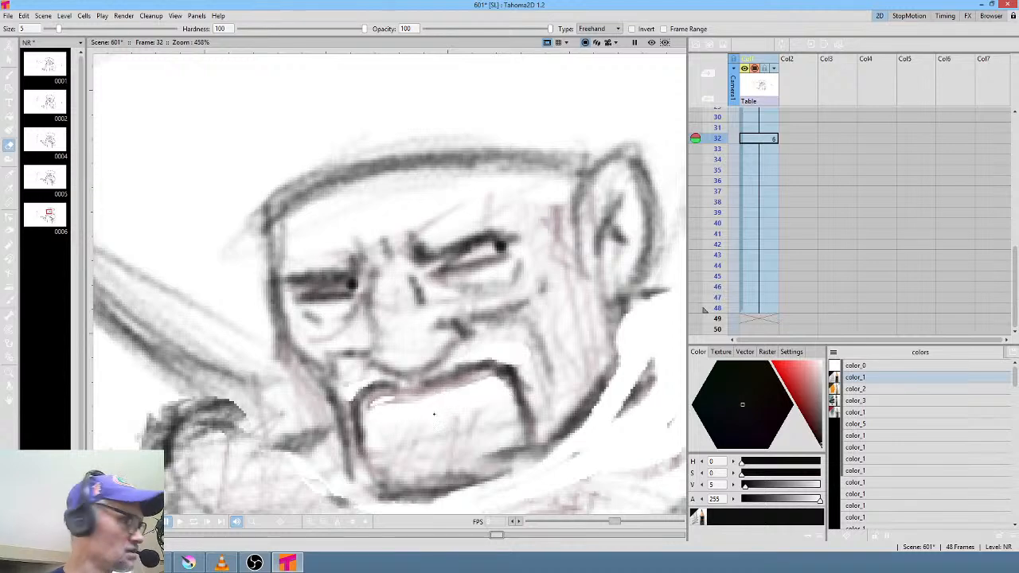
pyautogui.press('b')
pyautogui.moveTo(392, 409); pyautogui.dragTo(475, 392)
pyautogui.moveTo(404, 407); pyautogui.dragTo(481, 393)
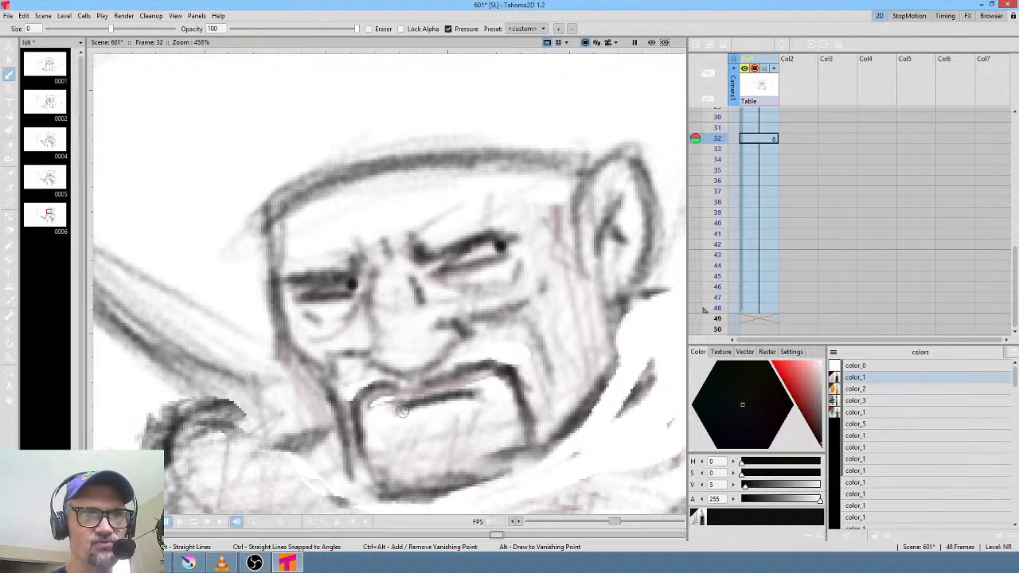
# - Draw a sharply angled raised eyebrow above the eye nearer the ear and darken the crease between nose and moustache
pyautogui.moveTo(434, 247)
pyautogui.mouseDown()
pyautogui.moveTo(500, 208)
pyautogui.moveTo(437, 262)
pyautogui.mouseUp()
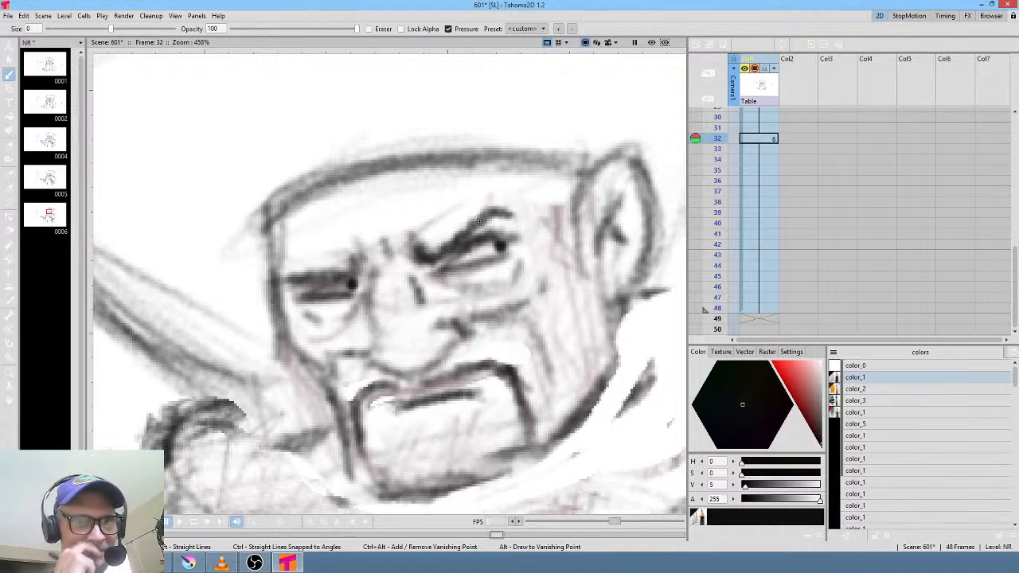
pyautogui.moveTo(384, 369)
pyautogui.mouseDown()
pyautogui.moveTo(417, 377)
pyautogui.moveTo(468, 341)
pyautogui.moveTo(444, 325)
pyautogui.mouseUp()
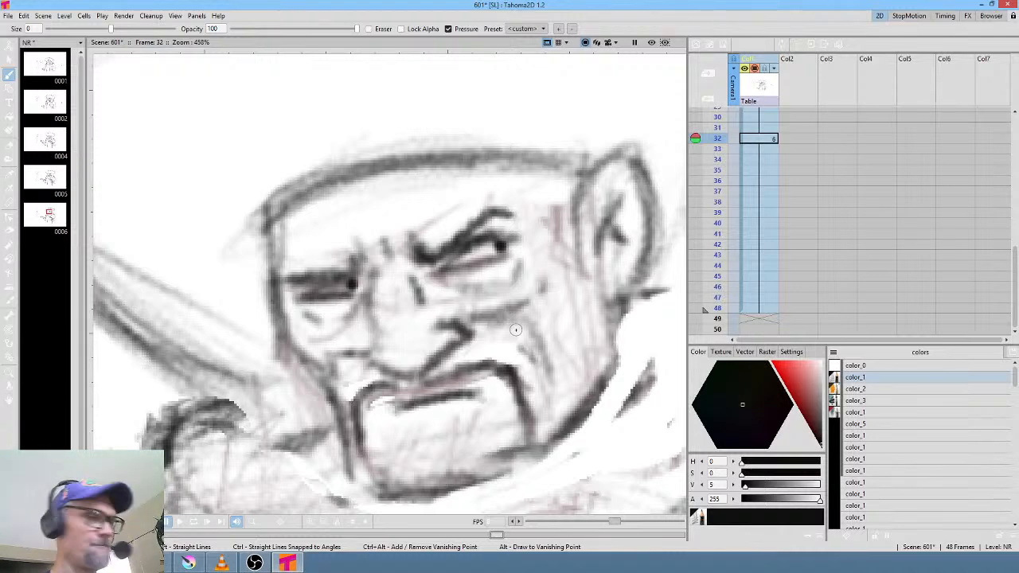
pyautogui.hotkey('alt', '0')
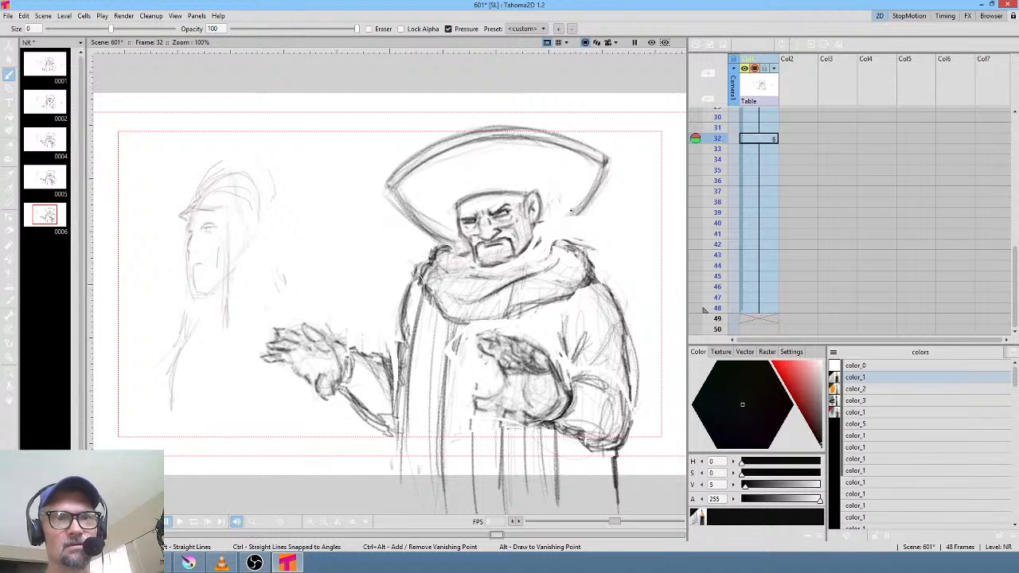
pyautogui.scroll(1, 549, 204)
# - Compare the angry drawing with the pose at frame 31 and extend drawing 6's hold to frame 72
pyautogui.click(776, 131)
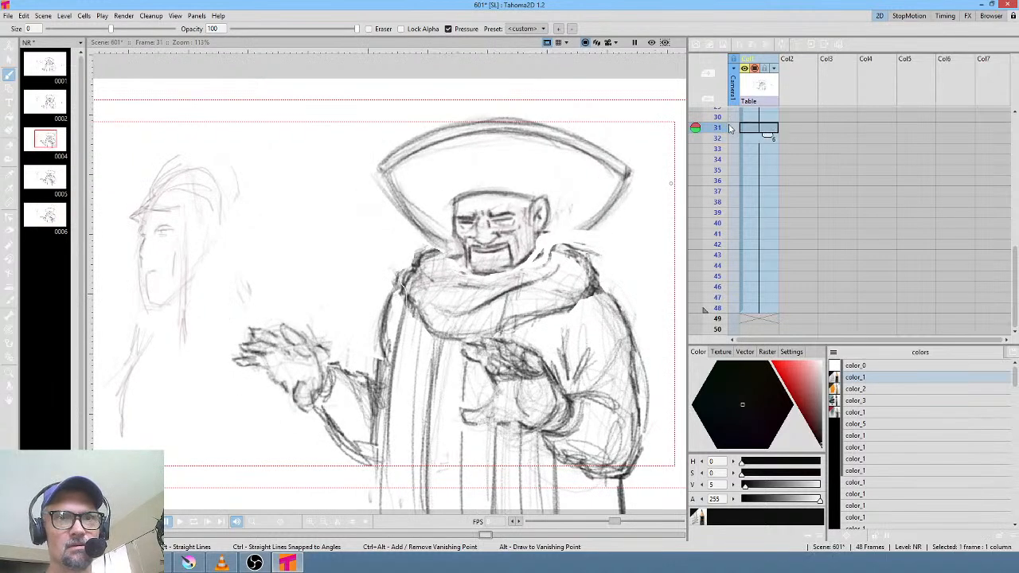
pyautogui.moveTo(716, 120)
pyautogui.mouseDown()
pyautogui.moveTo(717, 159)
pyautogui.moveTo(730, 131)
pyautogui.mouseUp()
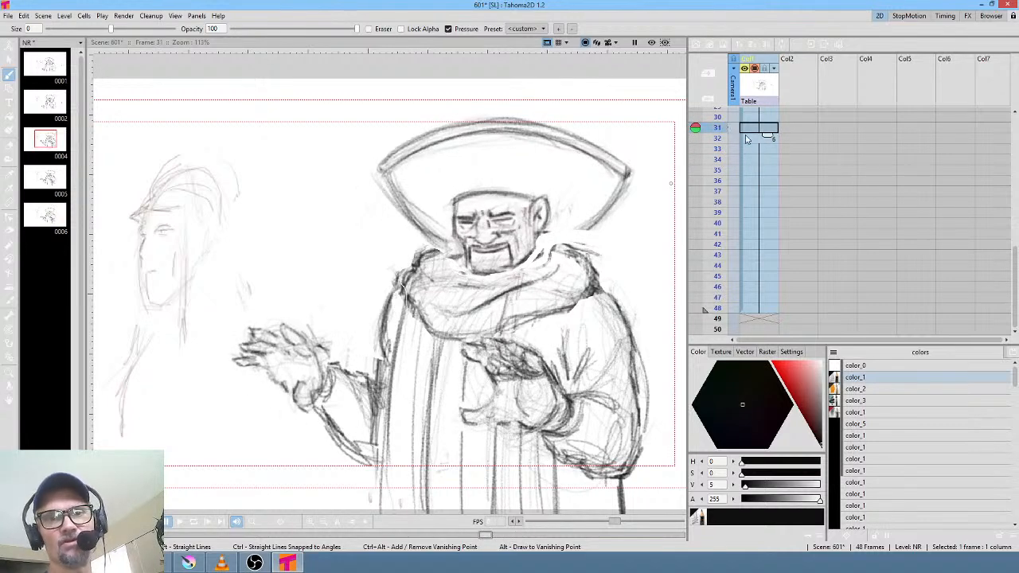
pyautogui.scroll(5, 768, 159)
pyautogui.scroll(-8, 750, 217)
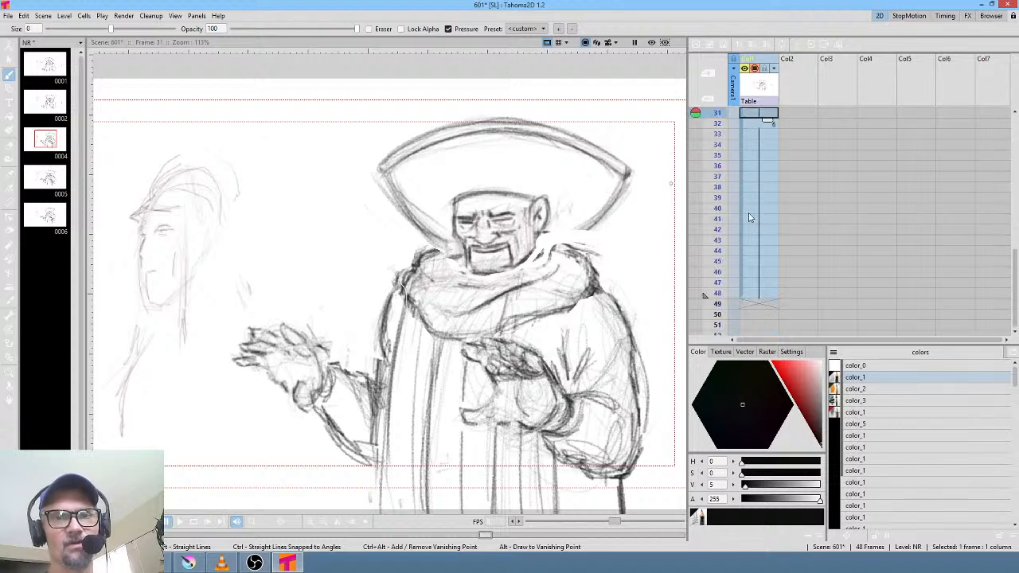
pyautogui.scroll(1, 779, 207)
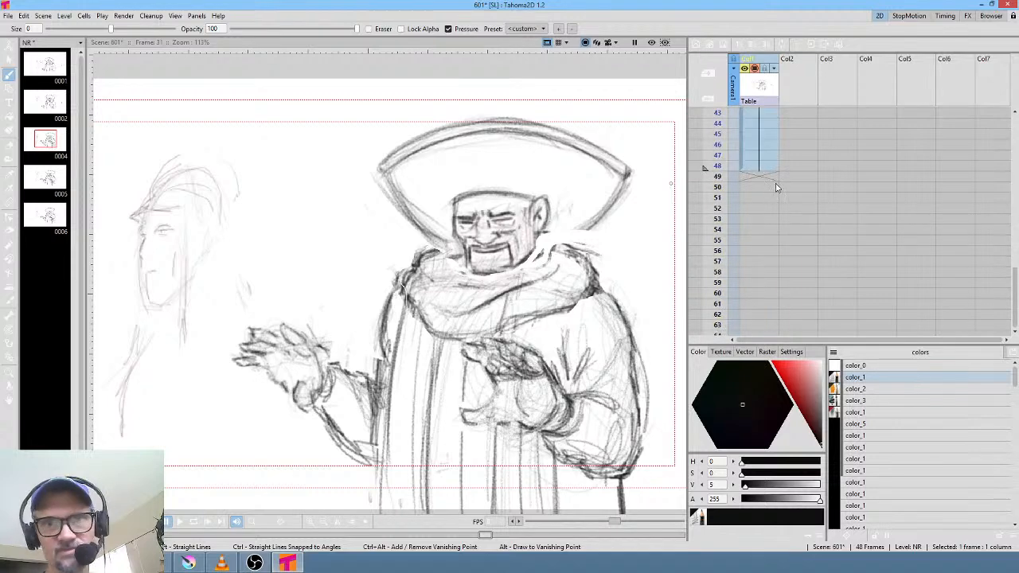
pyautogui.click(772, 168)
pyautogui.moveTo(768, 176); pyautogui.dragTo(758, 293)
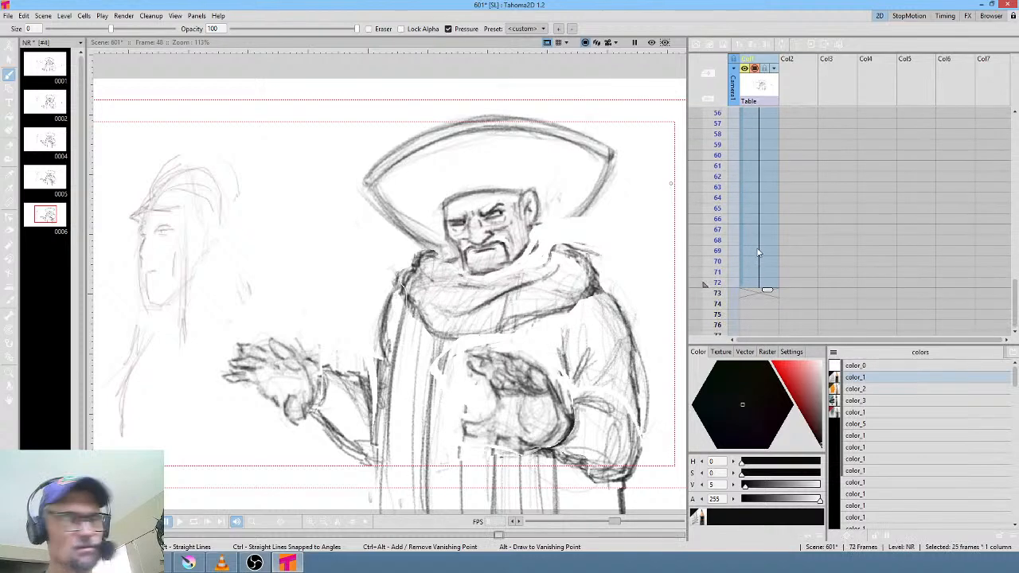
# - Play the animation from frame 1 to examine how the change to the angry expression reads
pyautogui.hotkey('alt', ',')
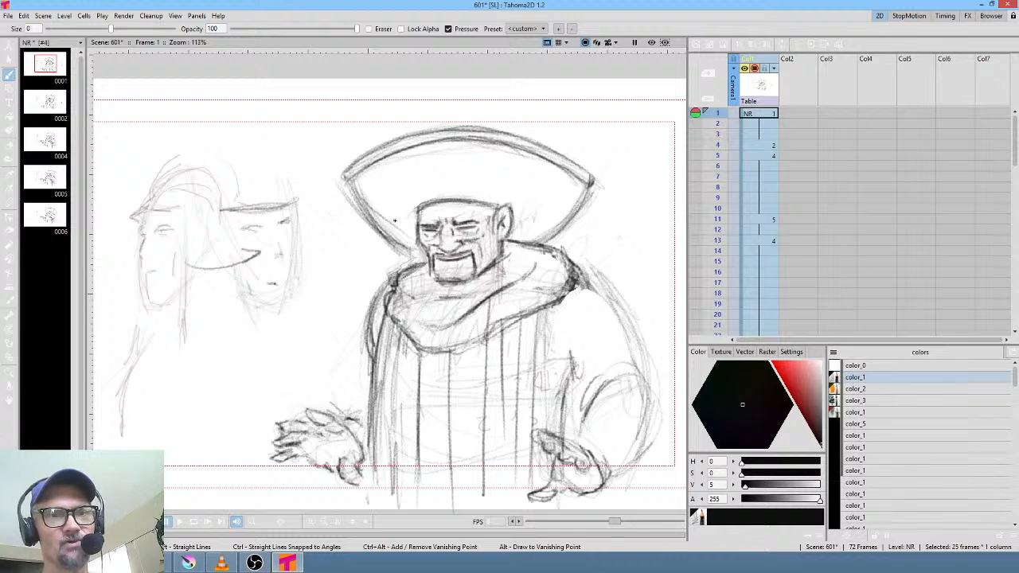
pyautogui.press('p')
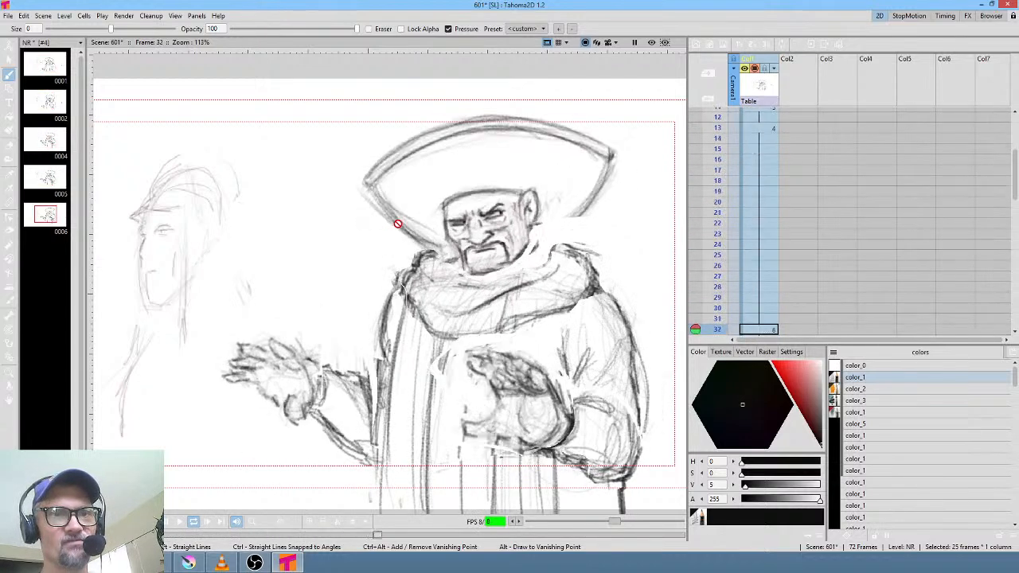
pyautogui.press('p')
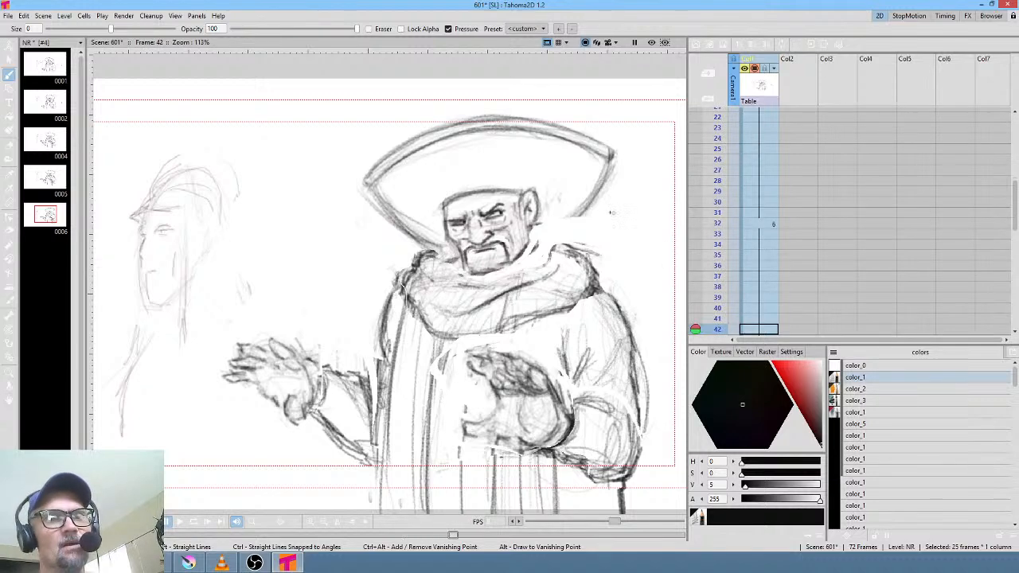
pyautogui.scroll(-2, 611, 213)
pyautogui.moveTo(626, 219); pyautogui.dragTo(623, 225)
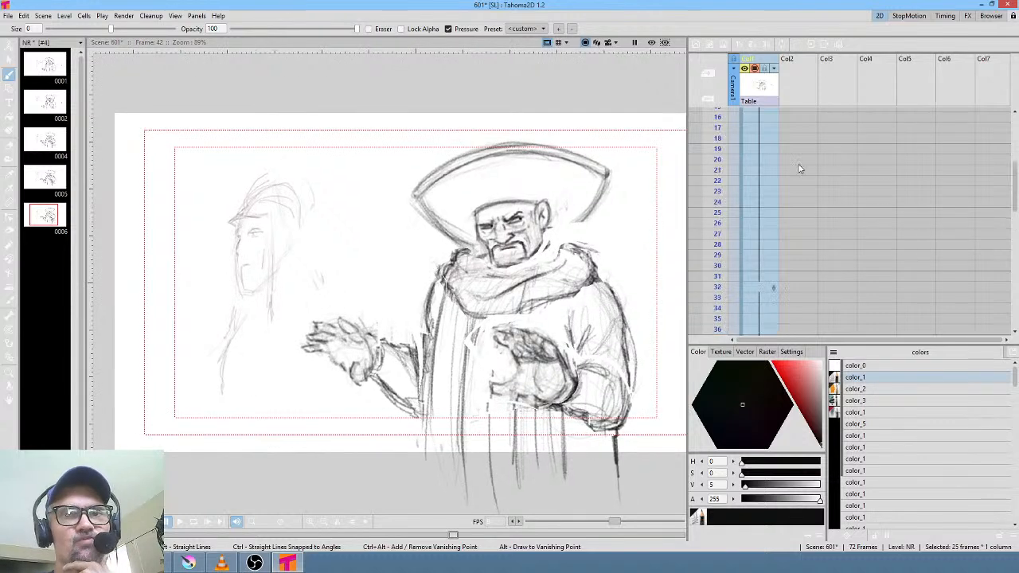
# - Scrub frames 1 to 18 and play the animation again from frame 1 to examine the timing of all poses
pyautogui.scroll(5, 793, 166)
pyautogui.click(766, 118)
pyautogui.moveTo(707, 114); pyautogui.dragTo(707, 293)
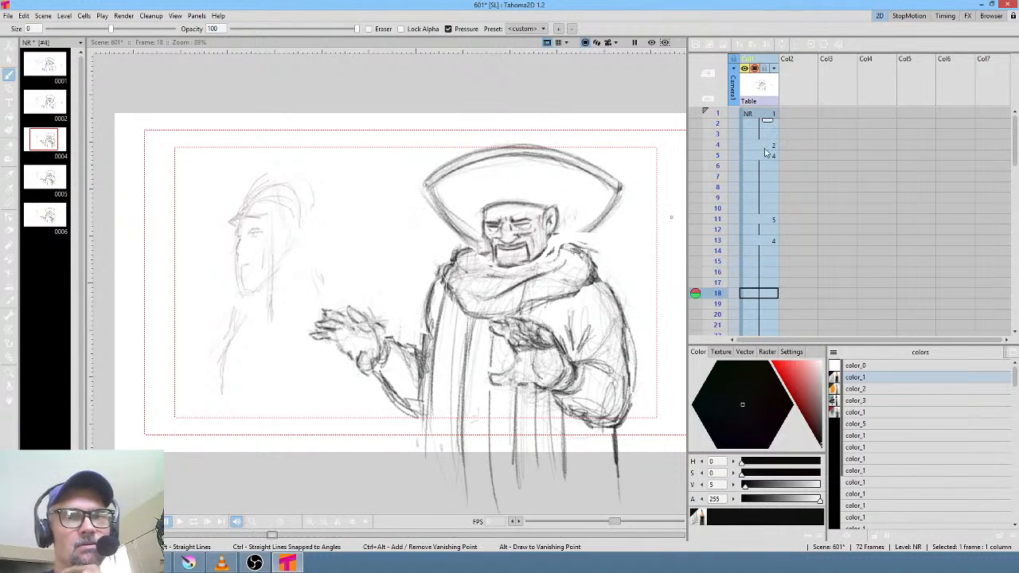
pyautogui.click(760, 114)
pyautogui.press('p')
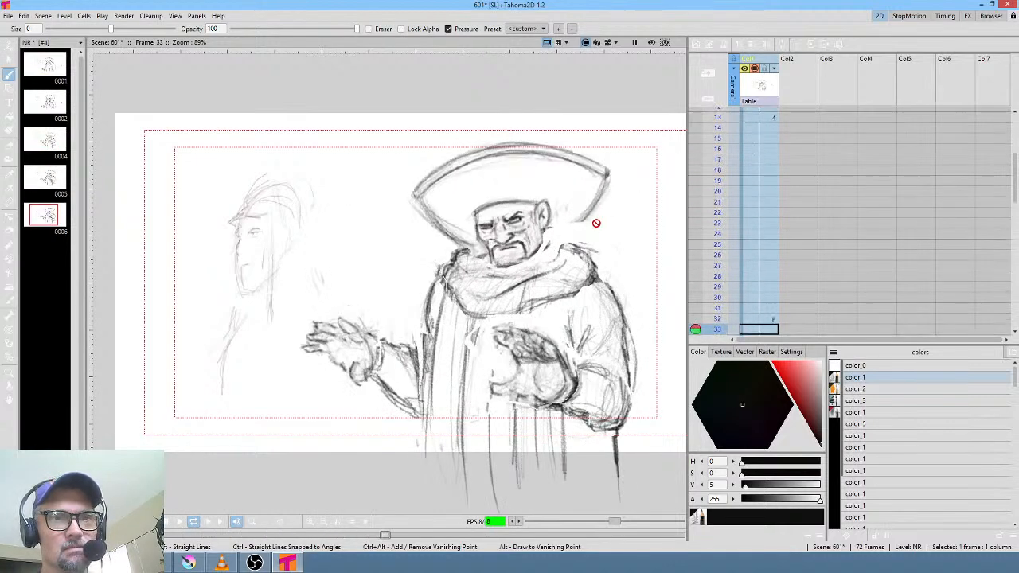
pyautogui.press('p')
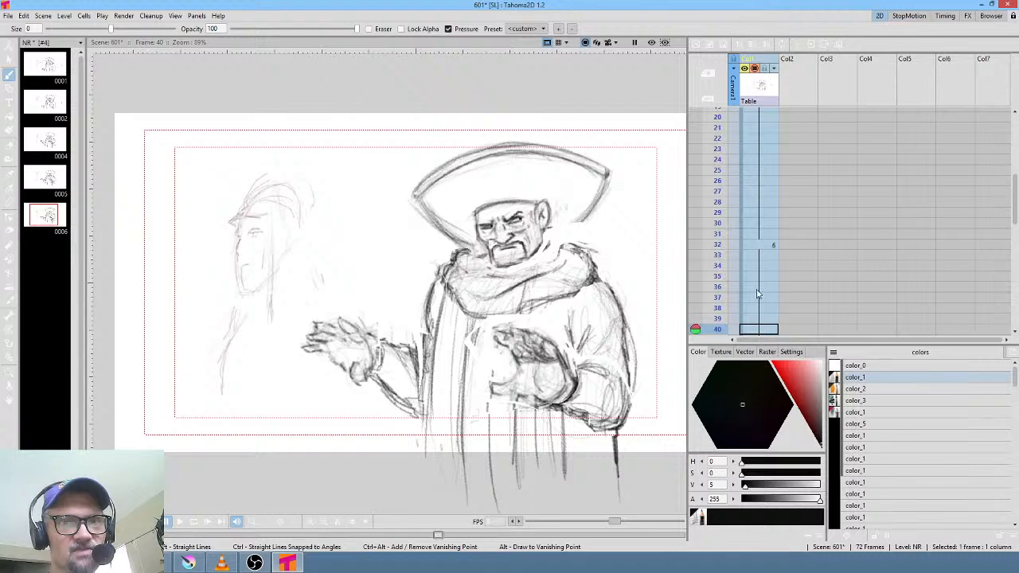
pyautogui.scroll(-1, 546, 216)
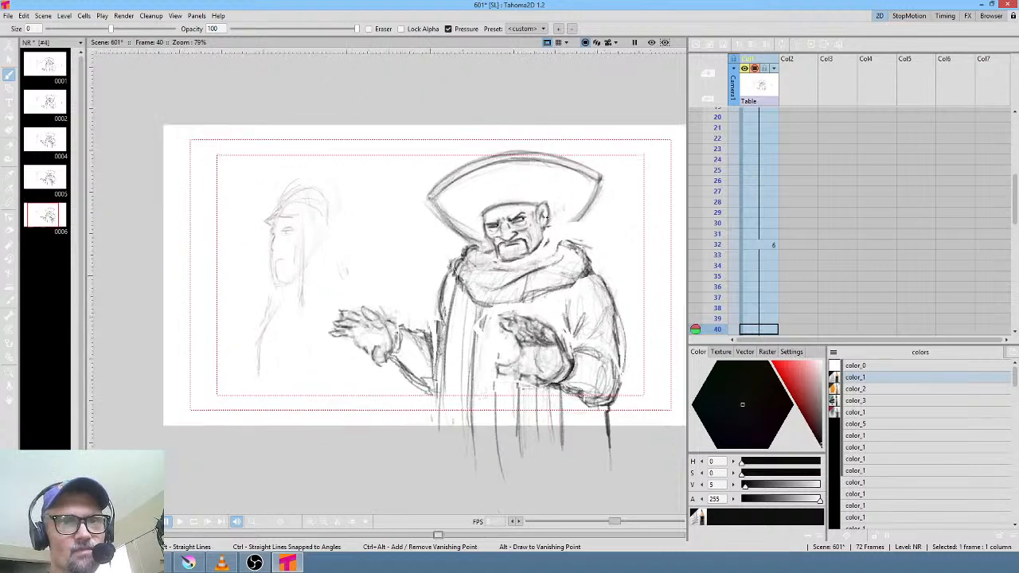
pyautogui.scroll(1, 546, 217)
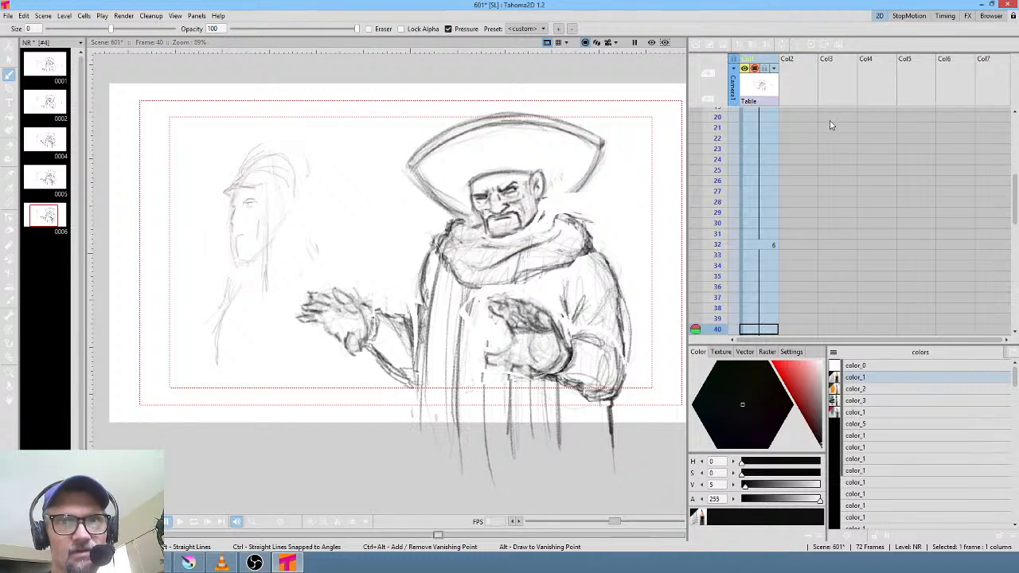
# - Create a new 1920 × 1080 px Smart Raster level at frame 1 of the empty second column
pyautogui.scroll(5, 800, 142)
pyautogui.click(804, 115)
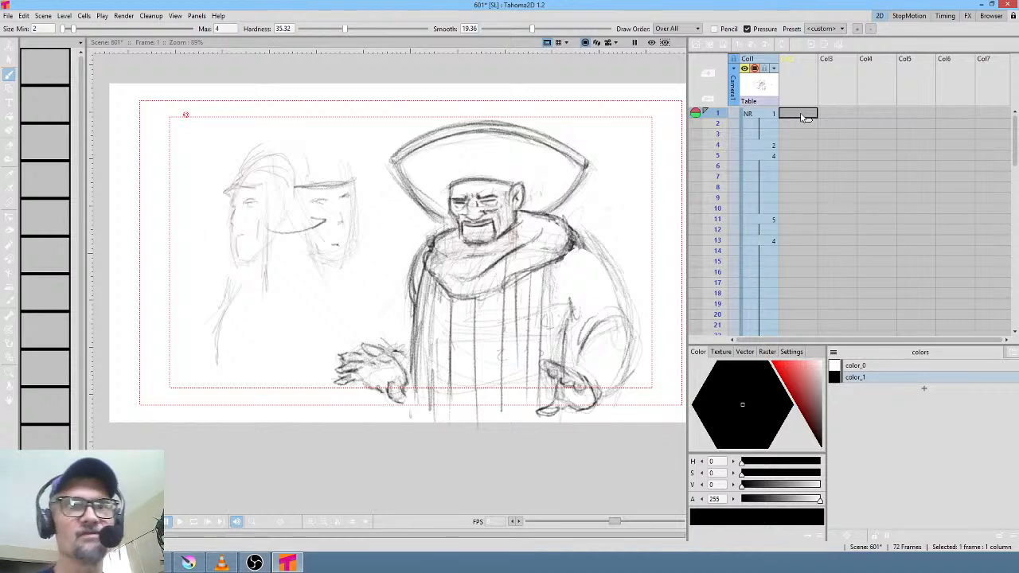
pyautogui.click(711, 45)
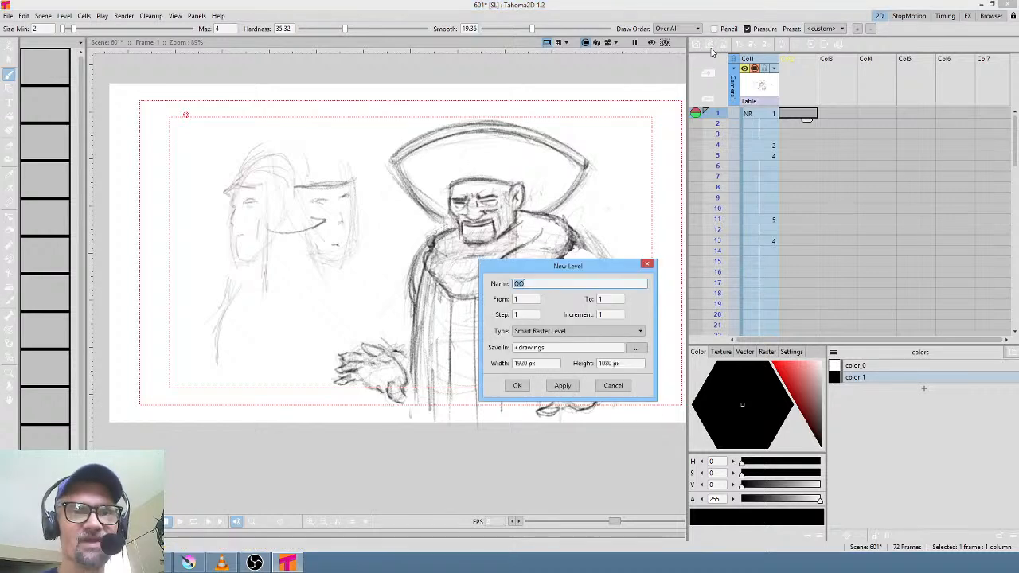
pyautogui.click(518, 385)
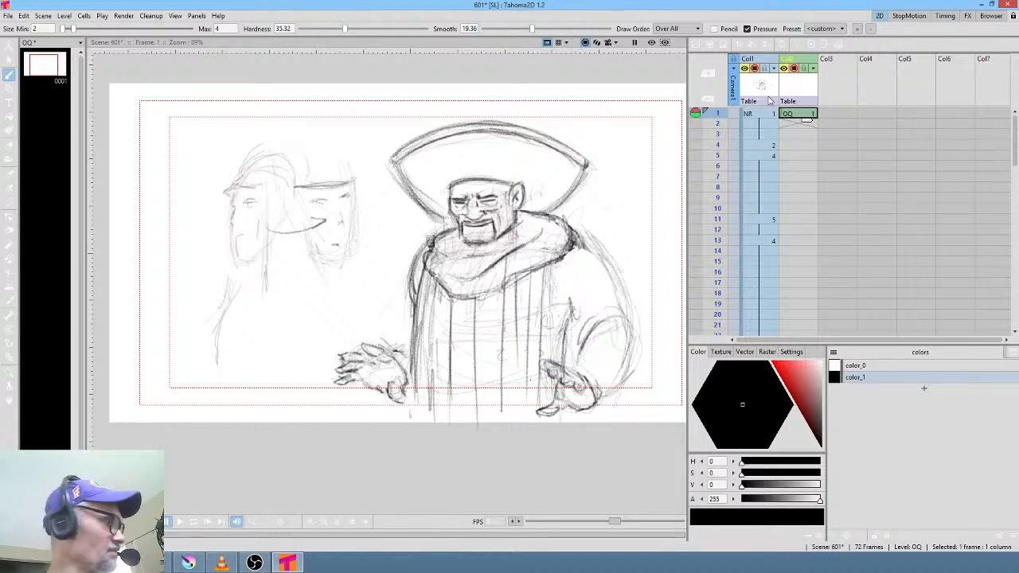
# - Trace the sketched head with the pointed cap in black lines: face outline, eyes, neck line, cap brim and the crown's front edge
pyautogui.hotkey('shift', 'space')
pyautogui.moveTo(252, 239); pyautogui.dragTo(300, 186)
pyautogui.moveTo(330, 230); pyautogui.dragTo(411, 336)
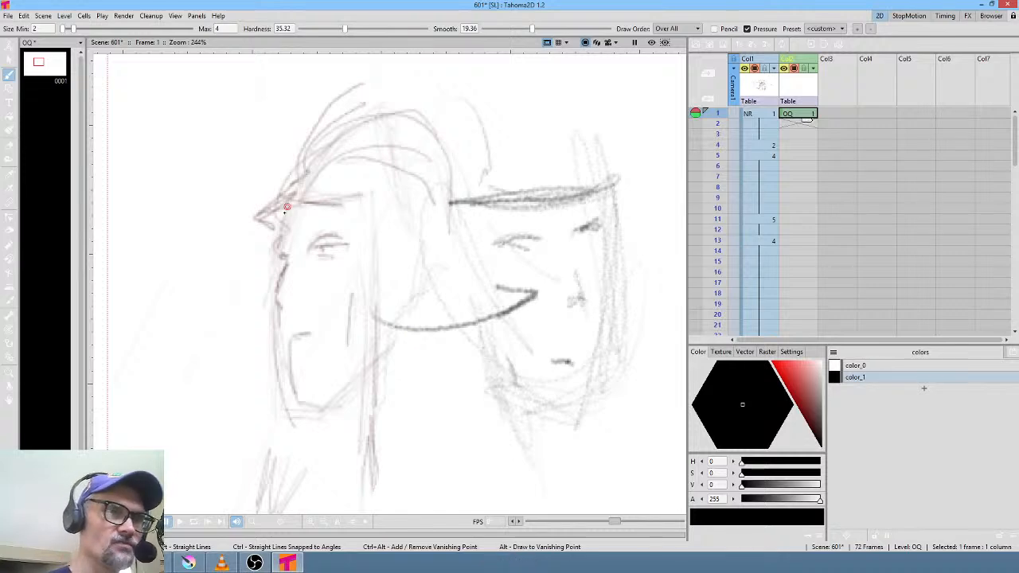
pyautogui.keyDown('shift'); pyautogui.click(274, 254); pyautogui.keyUp('shift')
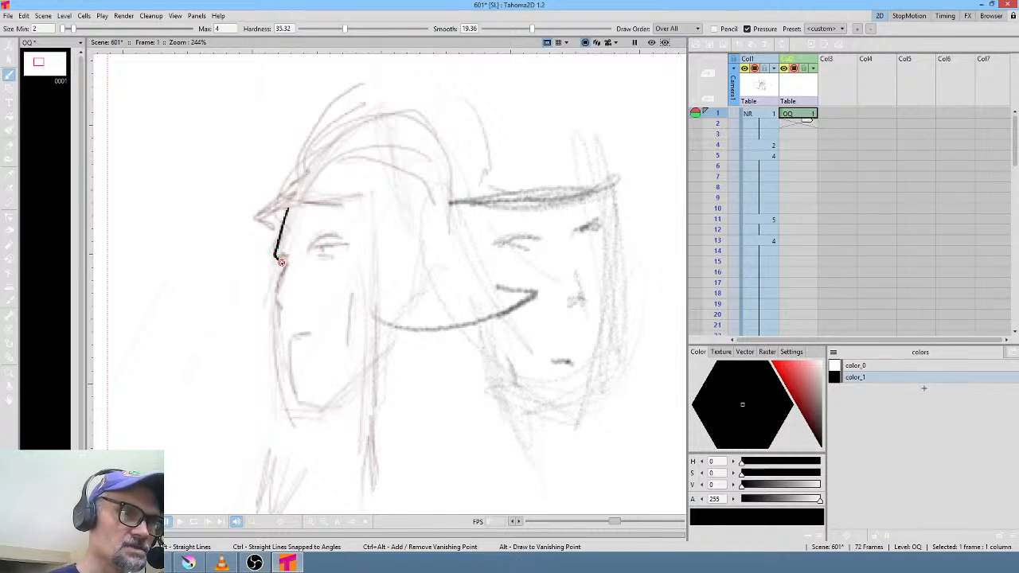
pyautogui.moveTo(279, 284)
pyautogui.mouseDown()
pyautogui.moveTo(295, 402)
pyautogui.moveTo(312, 414)
pyautogui.moveTo(398, 352)
pyautogui.mouseUp()
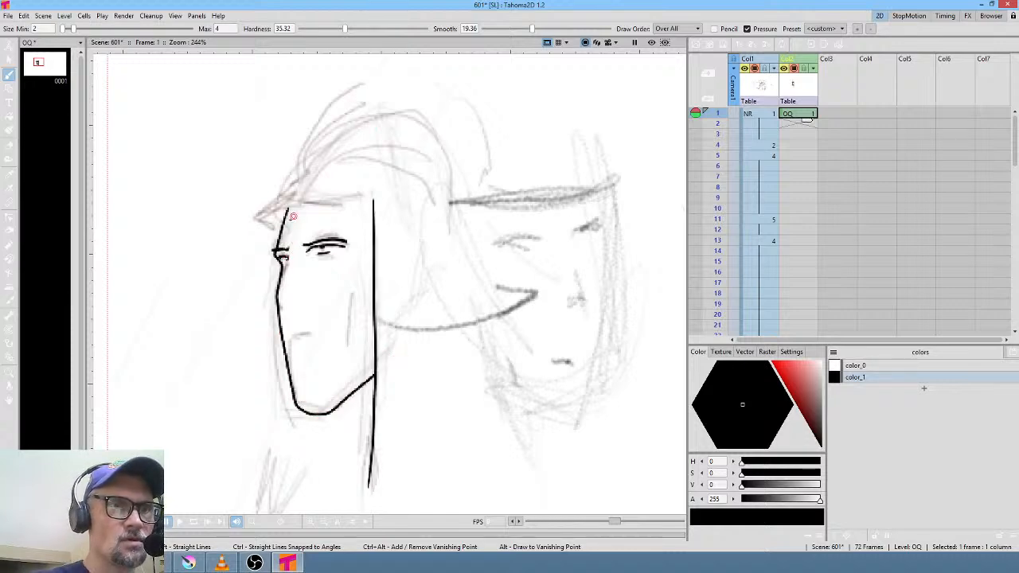
pyautogui.moveTo(259, 218)
pyautogui.mouseDown()
pyautogui.moveTo(376, 202)
pyautogui.moveTo(303, 189)
pyautogui.moveTo(259, 218)
pyautogui.mouseUp()
pyautogui.moveTo(298, 189); pyautogui.dragTo(326, 97)
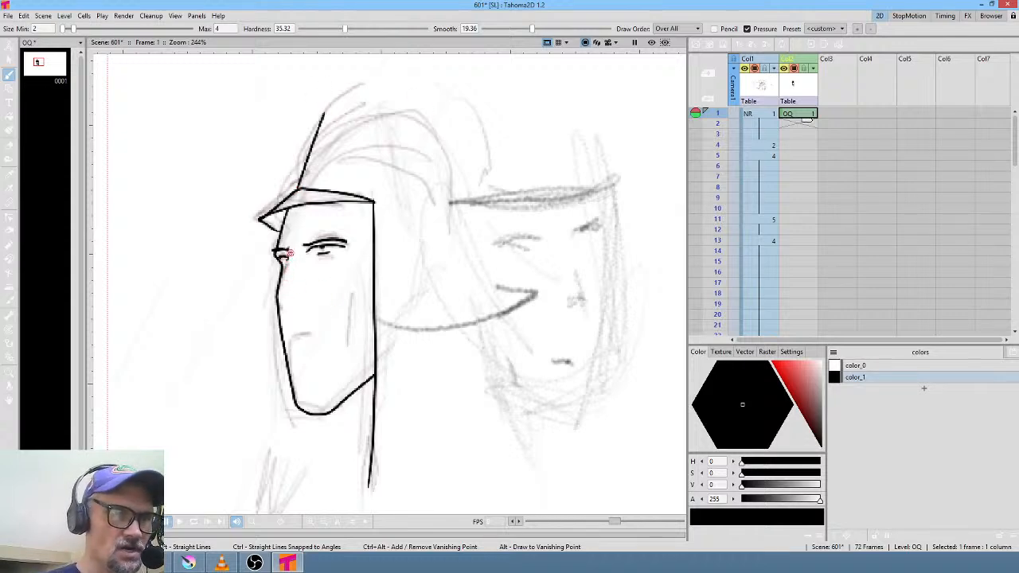
# - Ink the near-profile face's far eye, nose, mouth, cheek and neck lines over the sketch in frame 1
pyautogui.moveTo(289, 253); pyautogui.dragTo(285, 271)
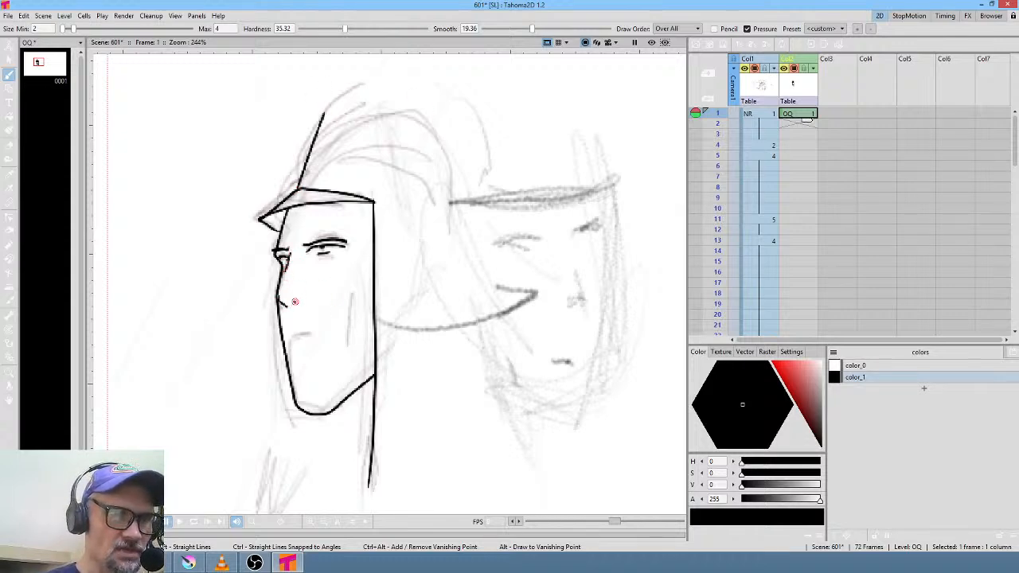
pyautogui.moveTo(293, 341); pyautogui.dragTo(348, 318)
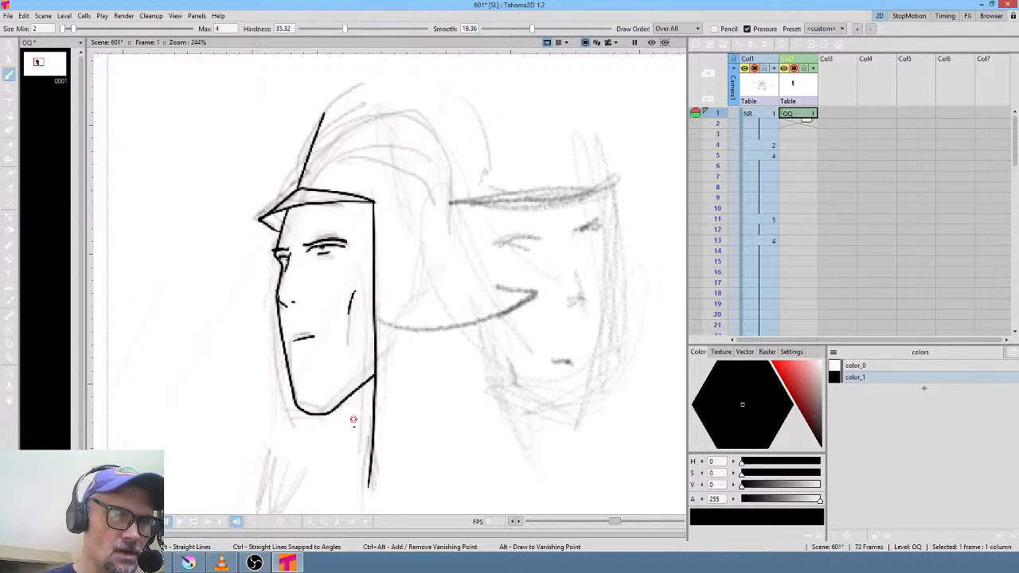
pyautogui.moveTo(351, 397); pyautogui.dragTo(347, 457)
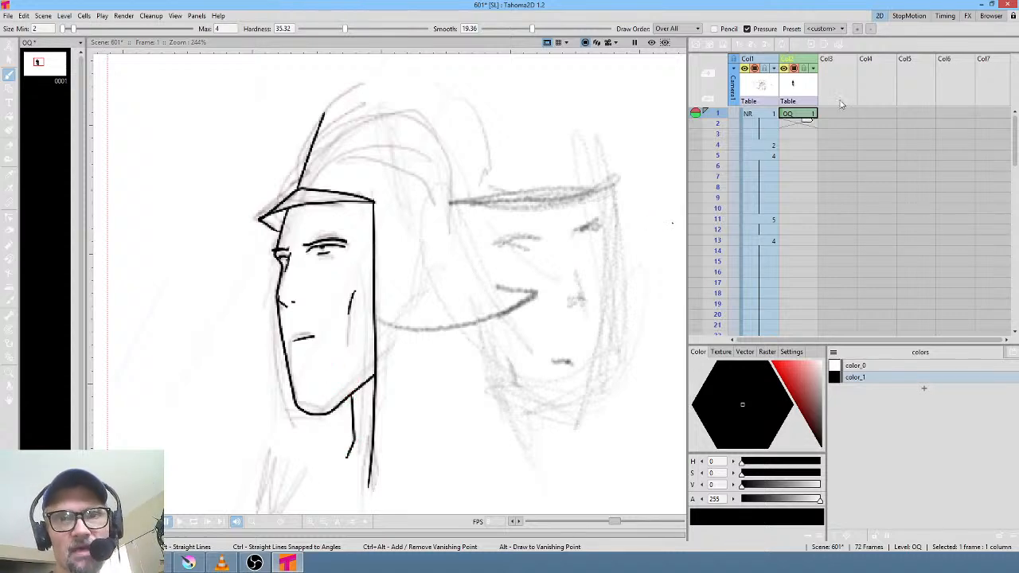
# - Extend the first OQ drawing's exposure to frame 40 and clear the artwork from drawing 2 at frame 41
pyautogui.moveTo(804, 118); pyautogui.dragTo(791, 279)
pyautogui.click(791, 279)
pyautogui.scroll(-3, 432, 251)
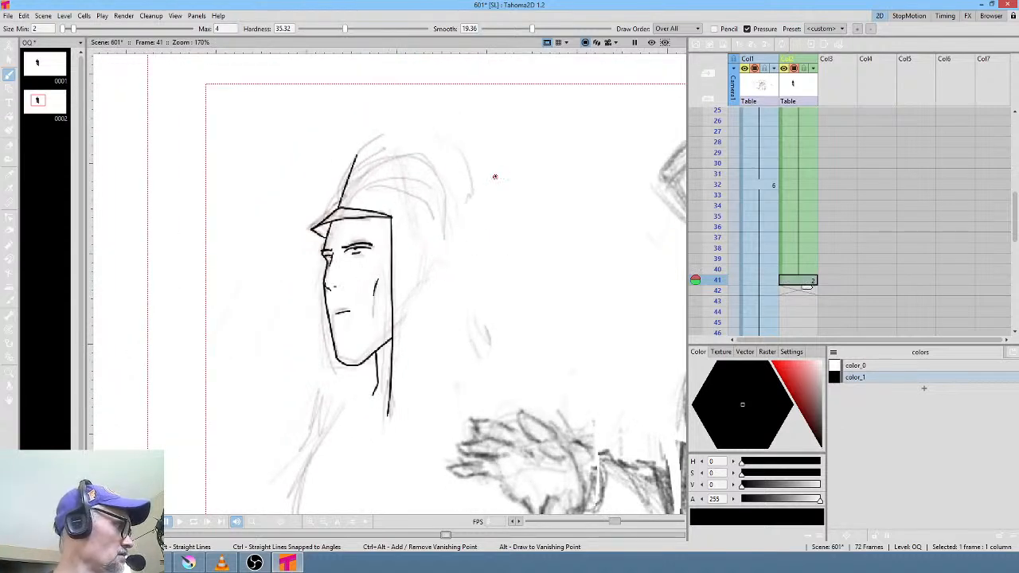
pyautogui.press('a')
pyautogui.moveTo(476, 163)
pyautogui.mouseDown()
pyautogui.moveTo(262, 353)
pyautogui.moveTo(460, 125)
pyautogui.mouseUp()
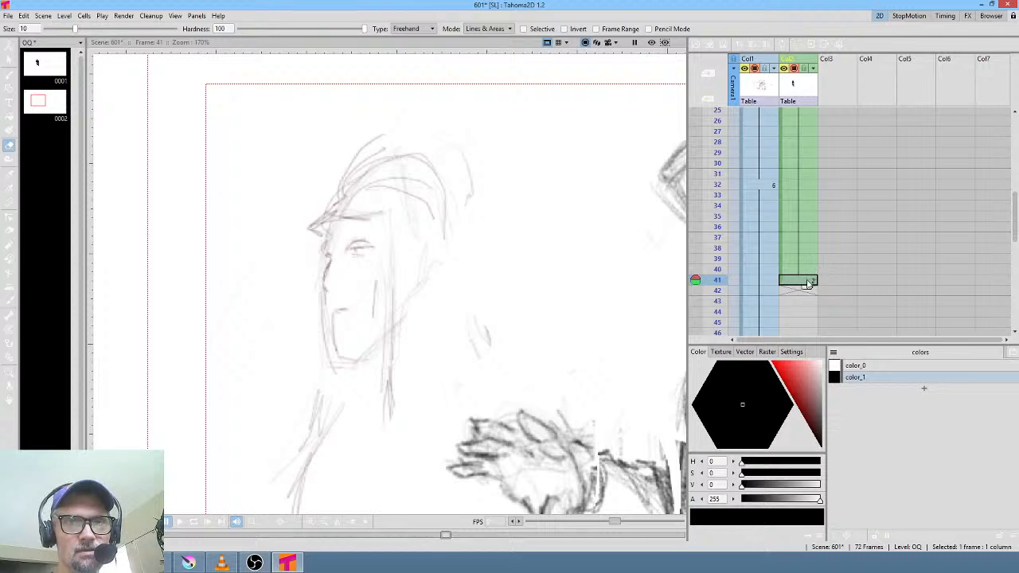
# - Brush the two brow strokes of the turned face on frame 41, comparing their placement with the first drawing
pyautogui.press('b')
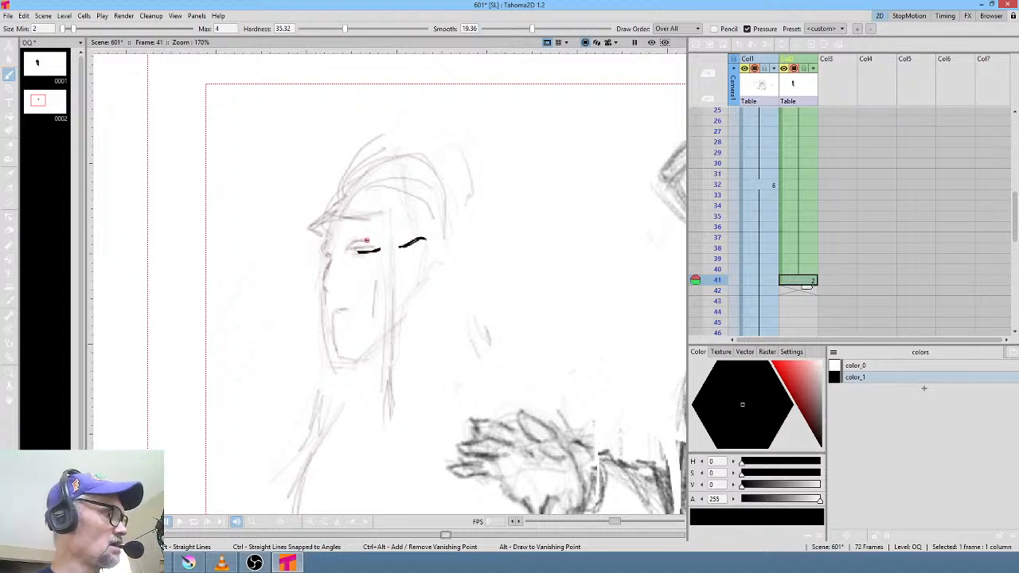
pyautogui.press(',')
pyautogui.press('.')
pyautogui.press(',')
pyautogui.press('.')
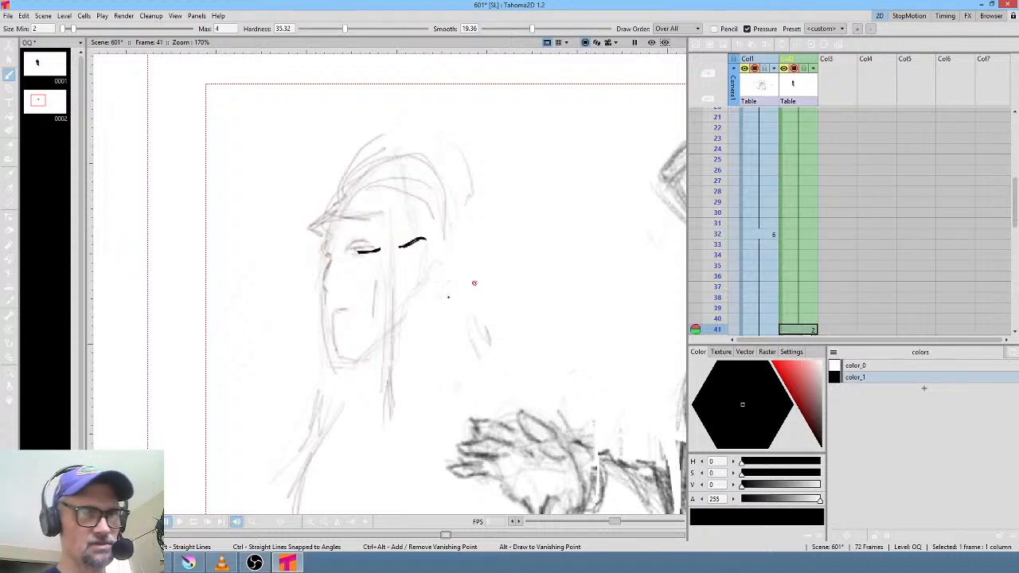
# - Draw the chin, nose base and one upper eyelid of the turned face, setting the brush smoothing to 0
pyautogui.scroll(4, 399, 334)
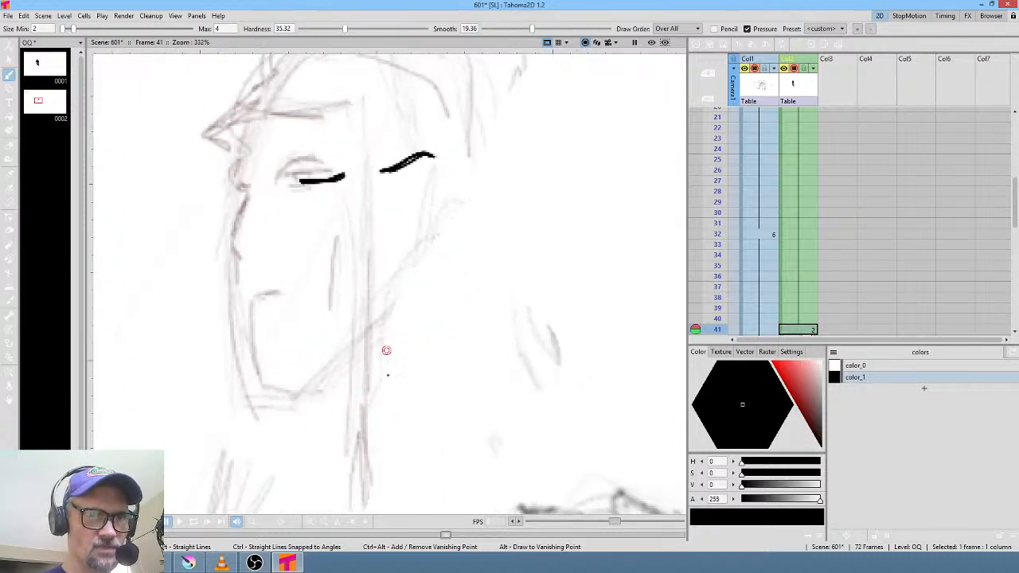
pyautogui.moveTo(372, 400); pyautogui.dragTo(404, 391)
pyautogui.moveTo(533, 30); pyautogui.dragTo(479, 30)
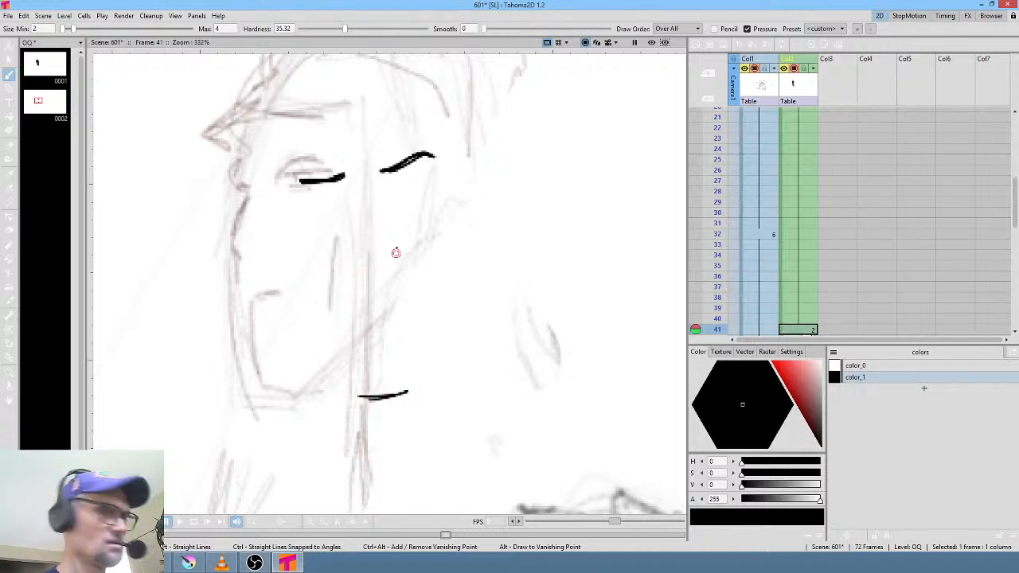
pyautogui.press(',')
pyautogui.press('.')
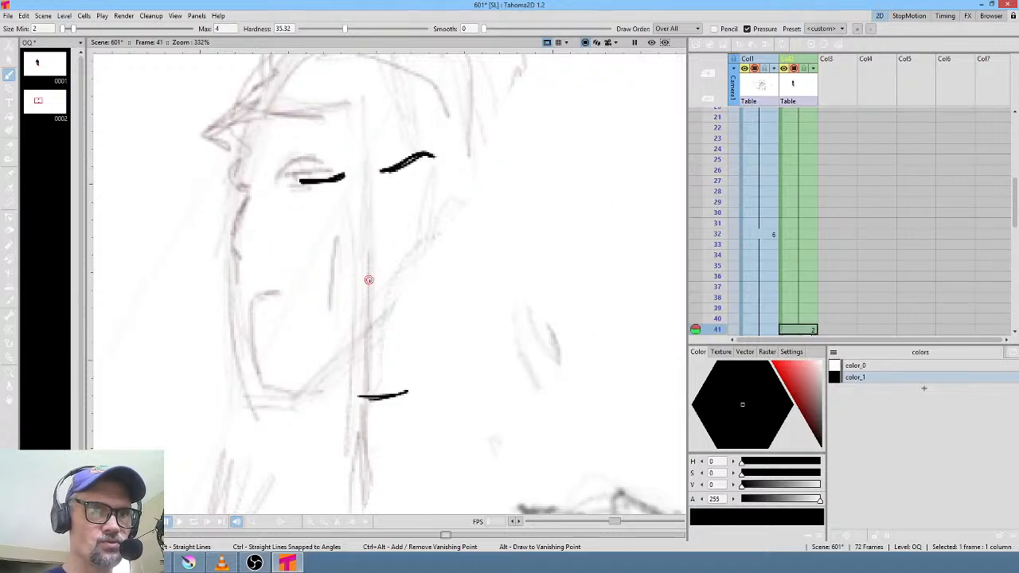
pyautogui.moveTo(356, 278); pyautogui.dragTo(390, 273)
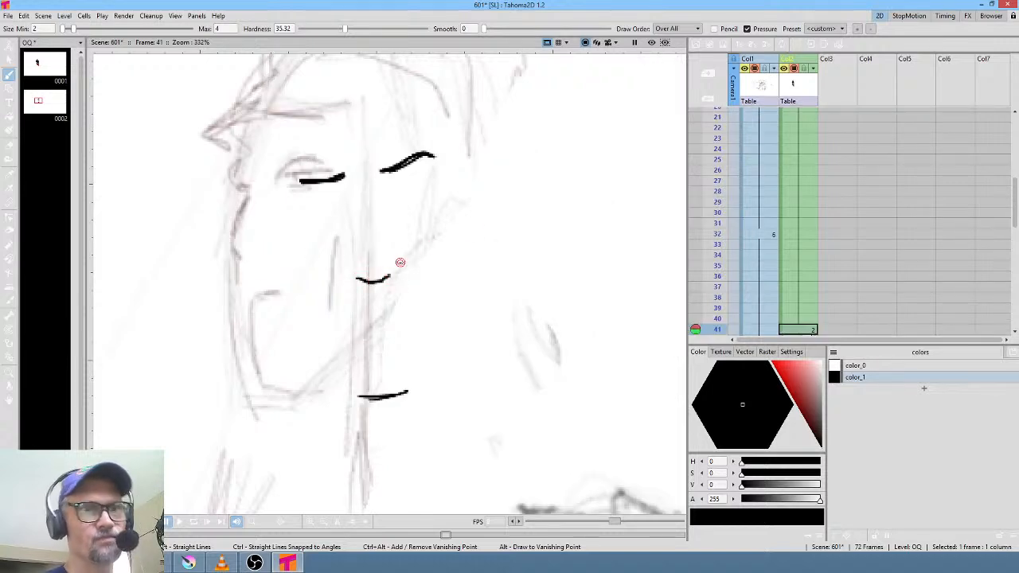
pyautogui.moveTo(388, 179); pyautogui.dragTo(433, 171)
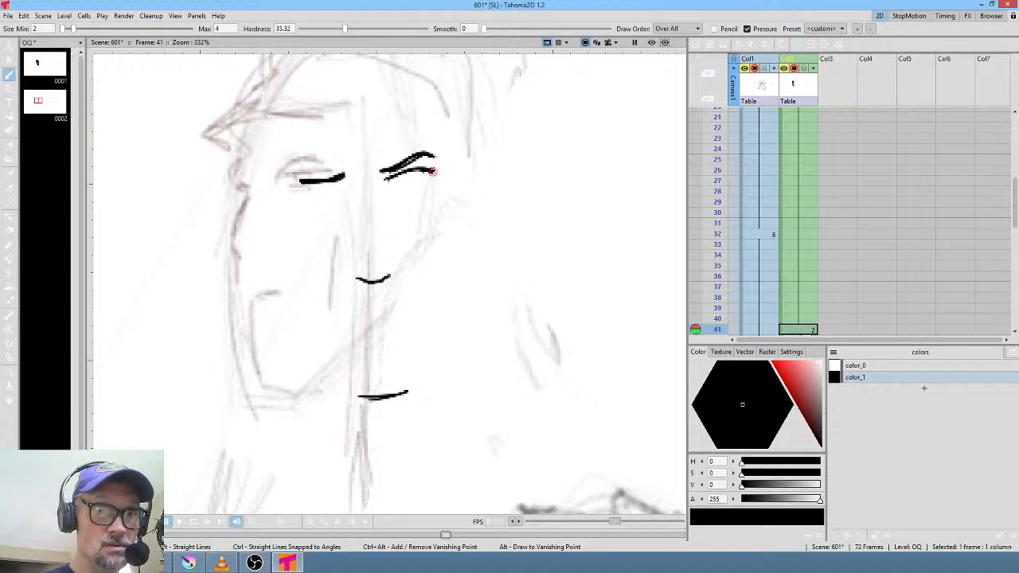
# - Ink the remaining eyelid, pupils and lower lid lines of both eyes on frame 41
pyautogui.press(',')
pyautogui.press('.')
pyautogui.moveTo(344, 183)
pyautogui.mouseDown()
pyautogui.moveTo(295, 190)
pyautogui.moveTo(342, 185)
pyautogui.moveTo(291, 190)
pyautogui.mouseUp()
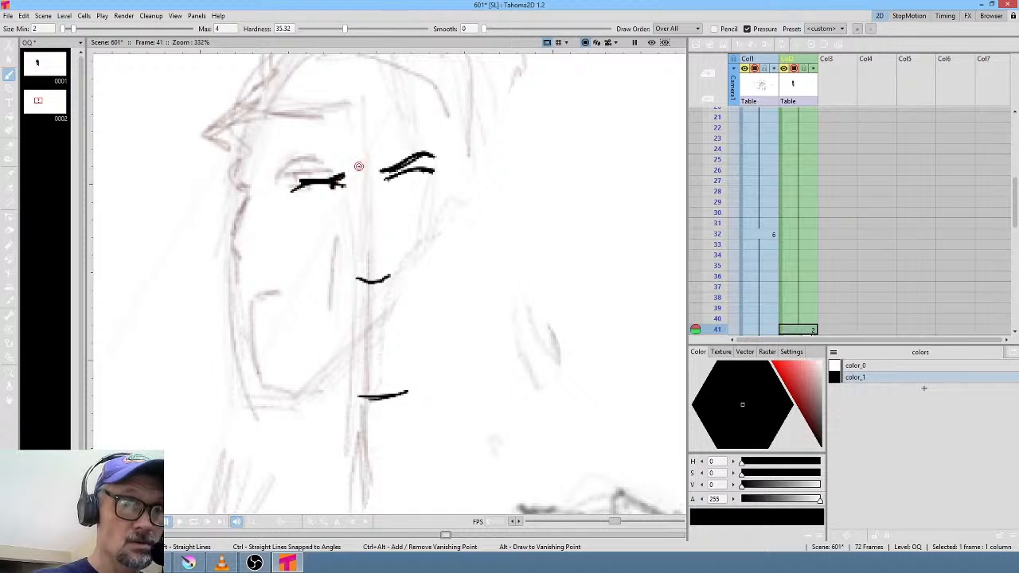
pyautogui.scroll(-5, 454, 161)
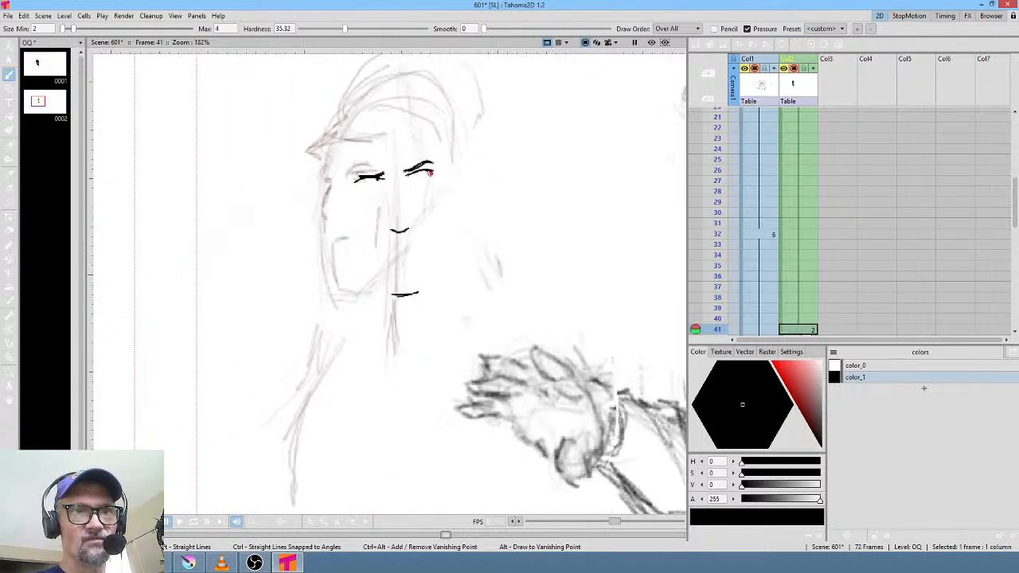
pyautogui.scroll(6, 485, 180)
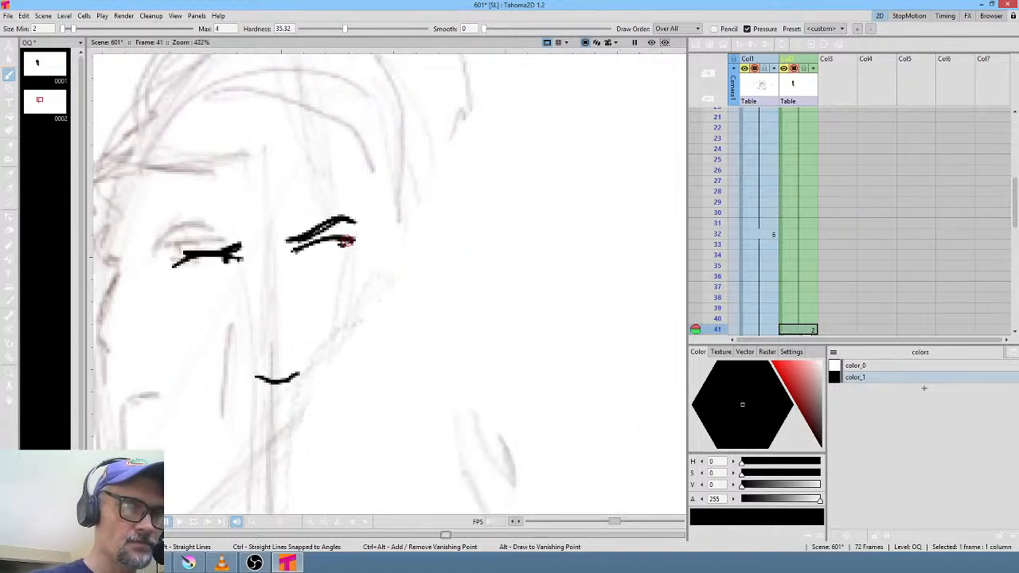
pyautogui.moveTo(194, 268); pyautogui.dragTo(216, 268)
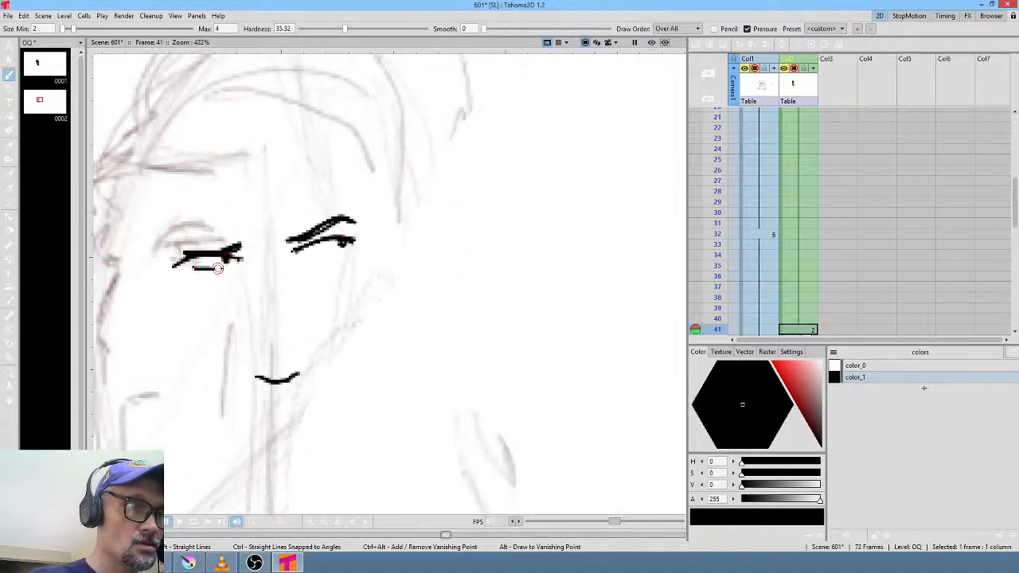
pyautogui.moveTo(310, 256); pyautogui.dragTo(333, 253)
# - Check the face in mirrored view against the first drawing and draw a short mouth line between nose and chin
pyautogui.moveTo(453, 285)
pyautogui.mouseDown()
pyautogui.moveTo(500, 213)
pyautogui.moveTo(538, 206)
pyautogui.mouseUp()
pyautogui.press('m')
pyautogui.press(',')
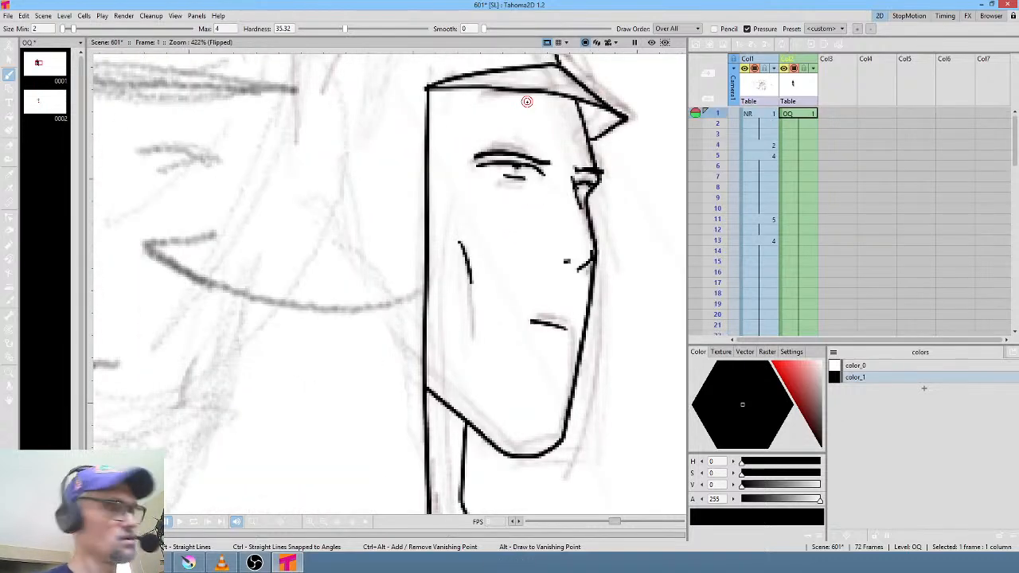
pyautogui.press('m')
pyautogui.press('.')
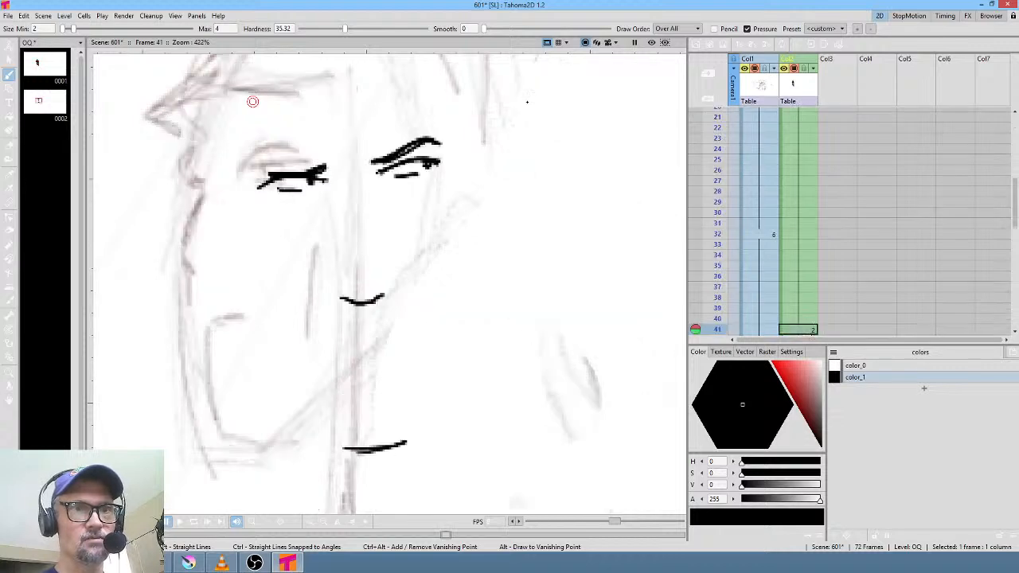
pyautogui.press(',')
pyautogui.press('.')
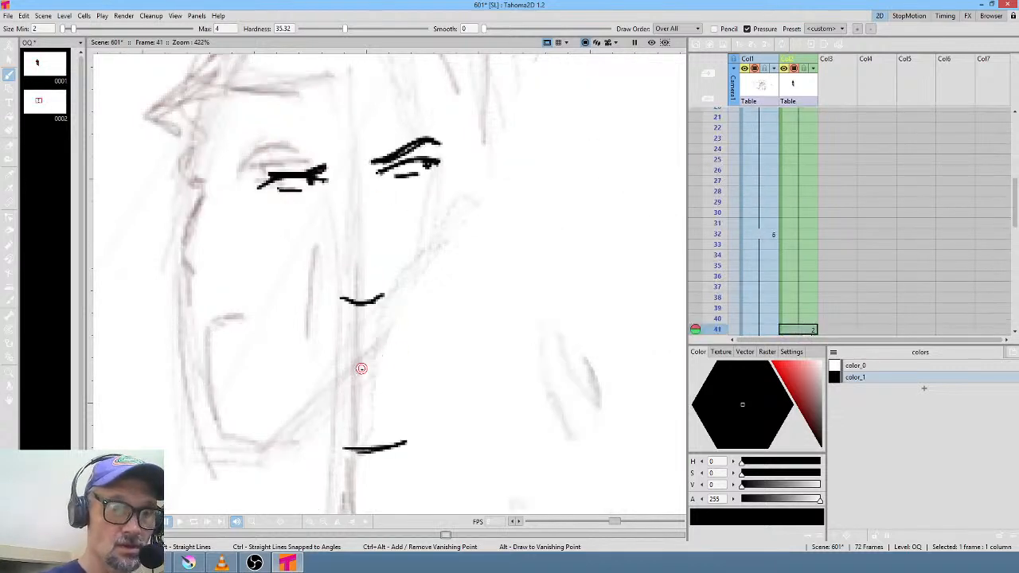
pyautogui.moveTo(357, 385); pyautogui.dragTo(376, 382)
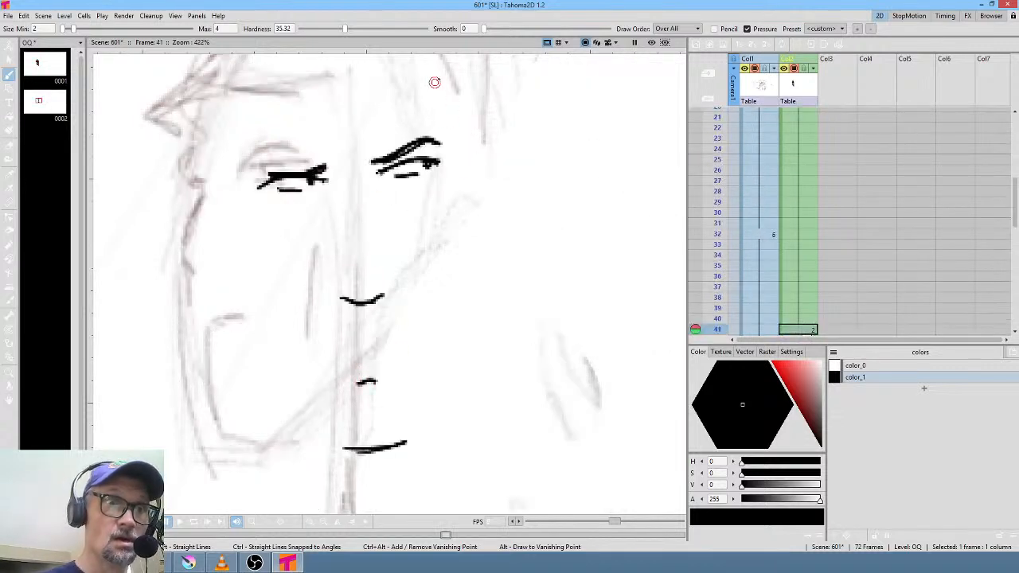
# - Thicken both brows and add a frown crease between them and a short wrinkle above one brow
pyautogui.moveTo(324, 168)
pyautogui.mouseDown()
pyautogui.moveTo(341, 166)
pyautogui.moveTo(251, 184)
pyautogui.mouseUp()
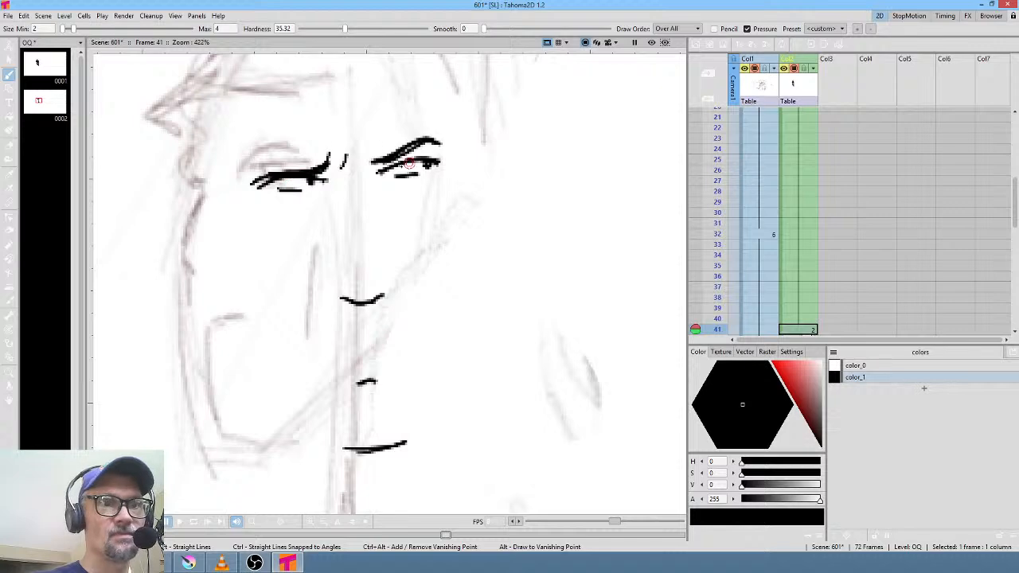
pyautogui.moveTo(367, 159); pyautogui.dragTo(430, 142)
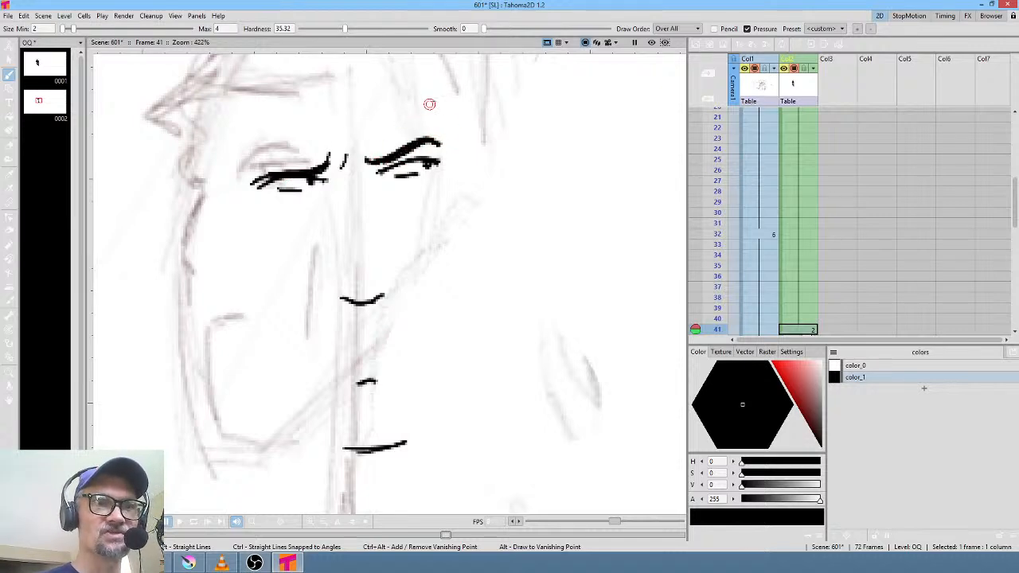
pyautogui.moveTo(414, 113); pyautogui.dragTo(437, 118)
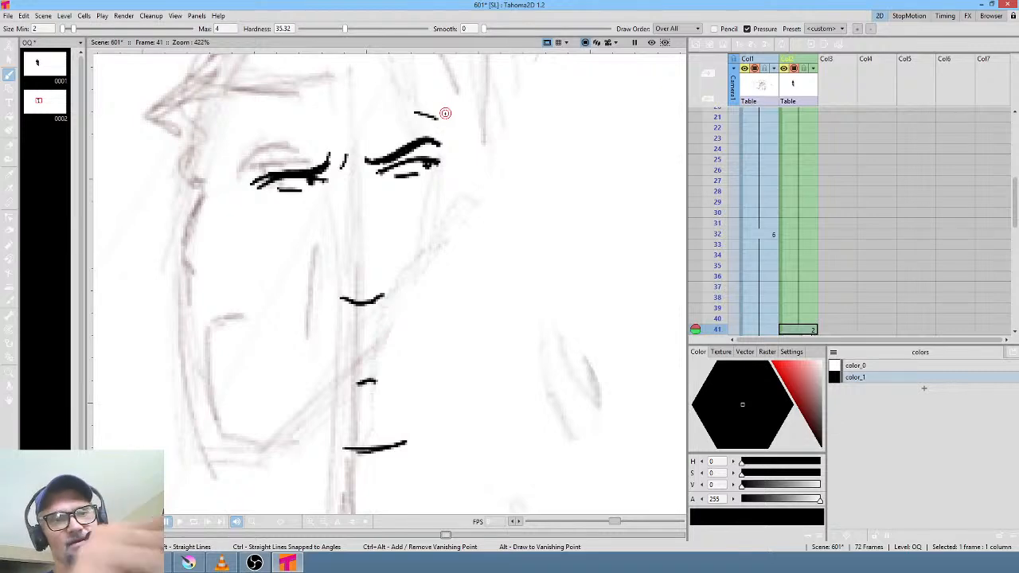
pyautogui.moveTo(285, 113); pyautogui.dragTo(312, 151)
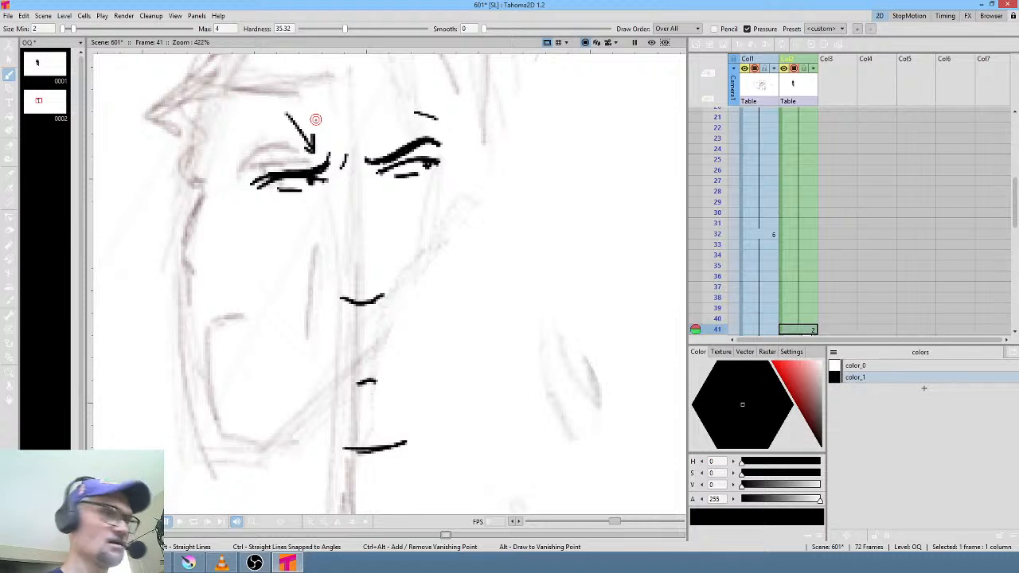
pyautogui.hotkey('ctrl', 'z')
pyautogui.hotkey('ctrl', 'z')
pyautogui.moveTo(388, 95); pyautogui.dragTo(396, 134)
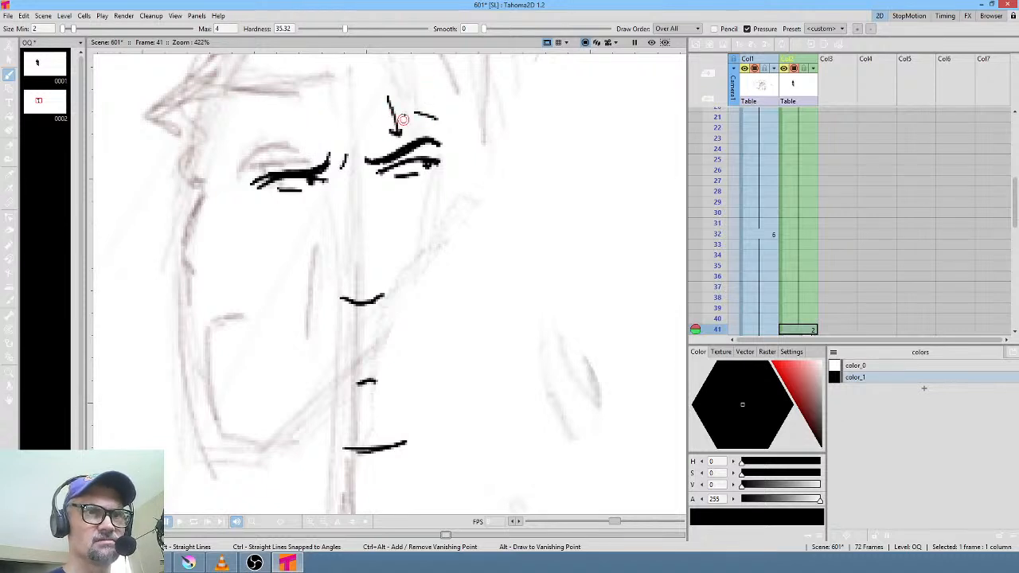
pyautogui.hotkey('ctrl', 'z')
pyautogui.hotkey('ctrl', 'z')
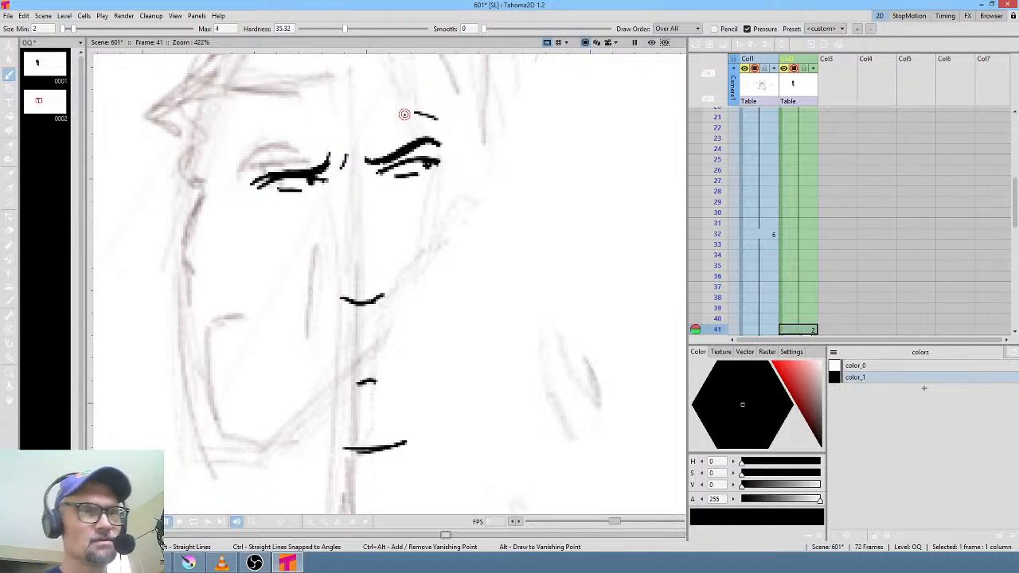
# - Draw the cheekbone and cheek crease lines on both sides of the turned face
pyautogui.moveTo(241, 227)
pyautogui.mouseDown()
pyautogui.moveTo(255, 278)
pyautogui.moveTo(286, 323)
pyautogui.mouseUp()
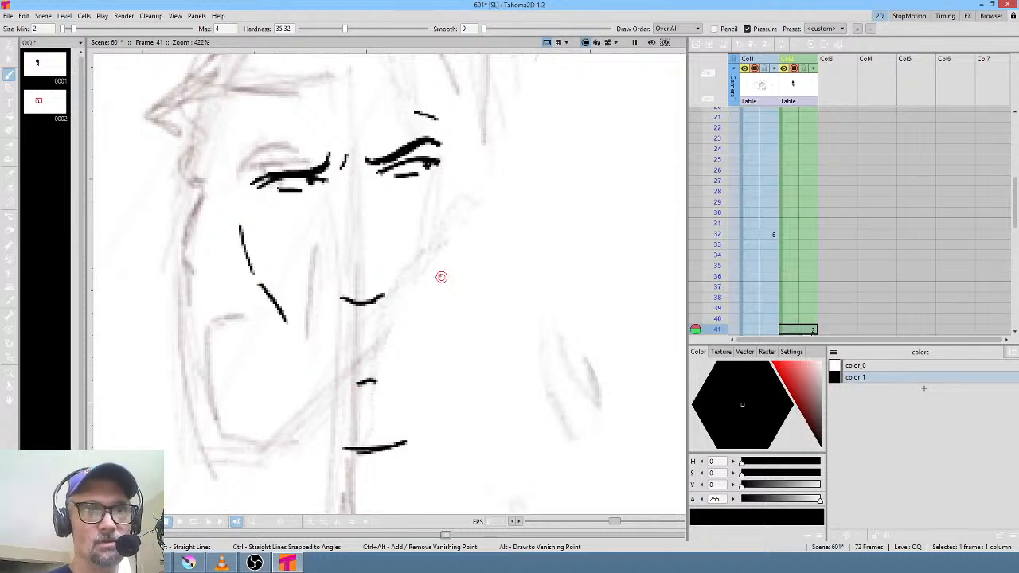
pyautogui.moveTo(442, 262); pyautogui.dragTo(430, 314)
pyautogui.click(256, 324)
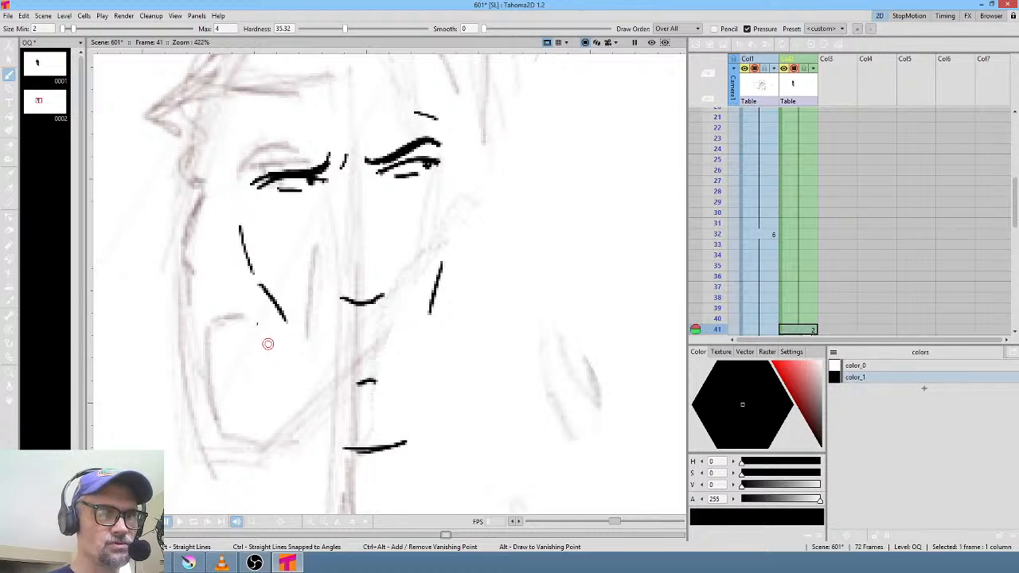
pyautogui.moveTo(260, 314); pyautogui.dragTo(272, 336)
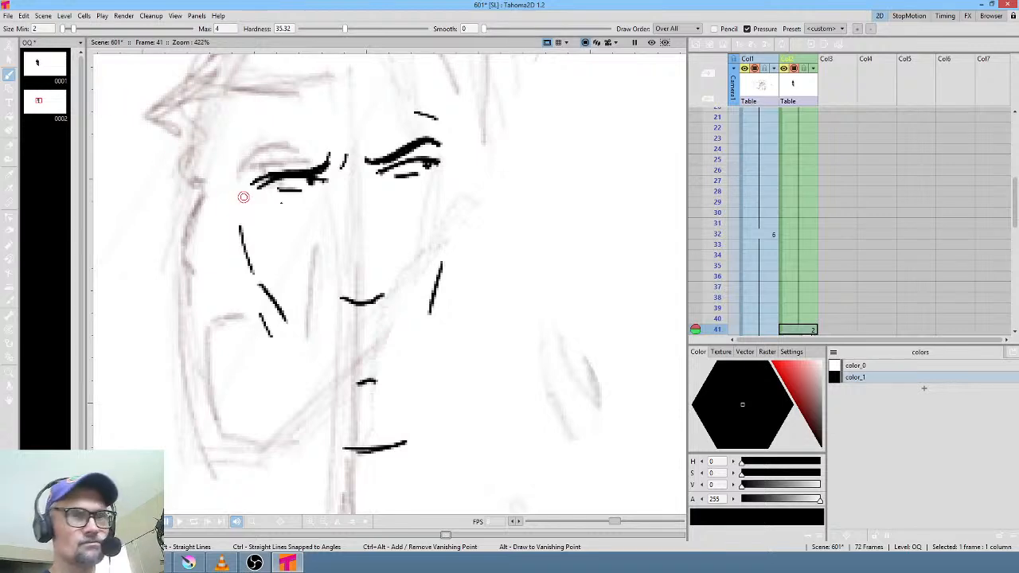
# - Compare with the first drawing and ink the face's side contour from the cheekbone down to the chin on frame 41
pyautogui.press(',')
pyautogui.scroll(-5, 369, 216)
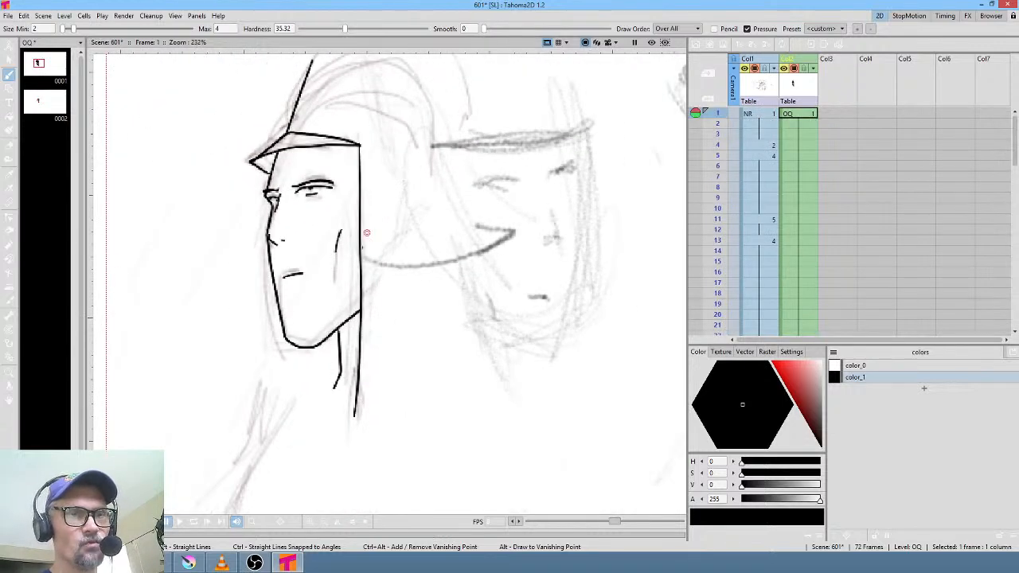
pyautogui.scroll(-6, 345, 264)
pyautogui.scroll(9, 343, 263)
pyautogui.press('.')
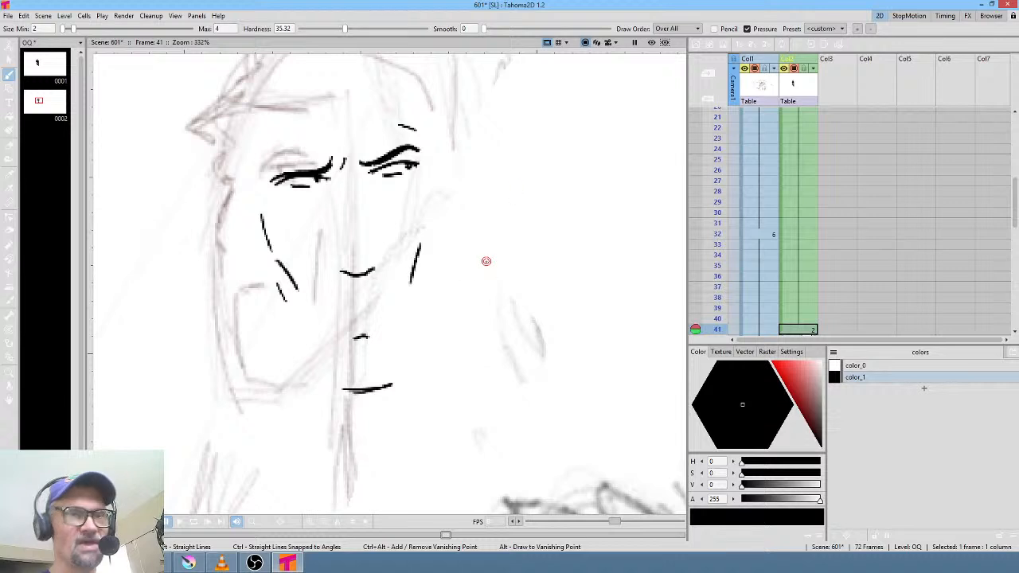
pyautogui.moveTo(428, 232); pyautogui.dragTo(427, 214)
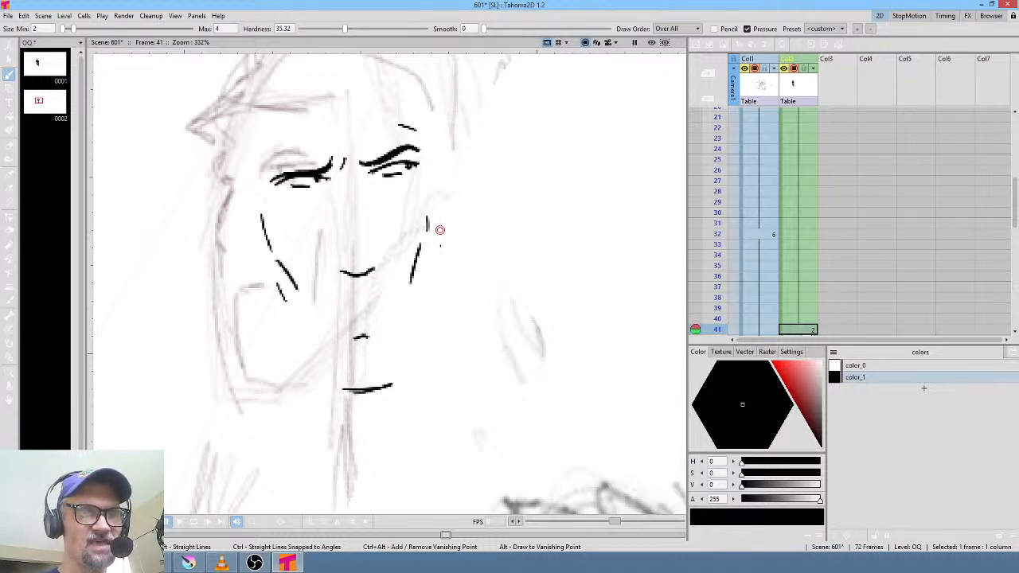
pyautogui.moveTo(434, 204); pyautogui.dragTo(404, 392)
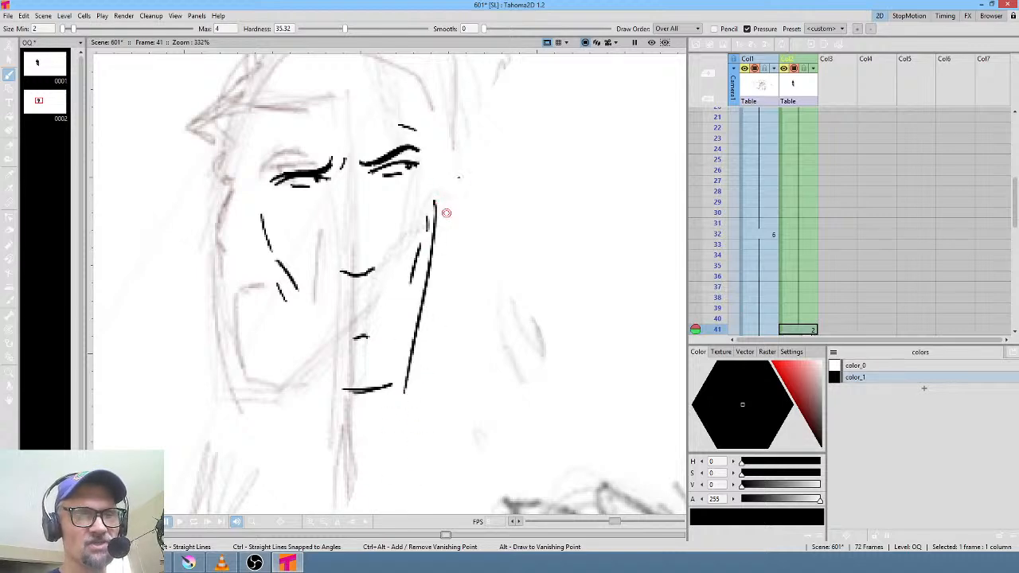
pyautogui.moveTo(481, 258); pyautogui.dragTo(509, 197)
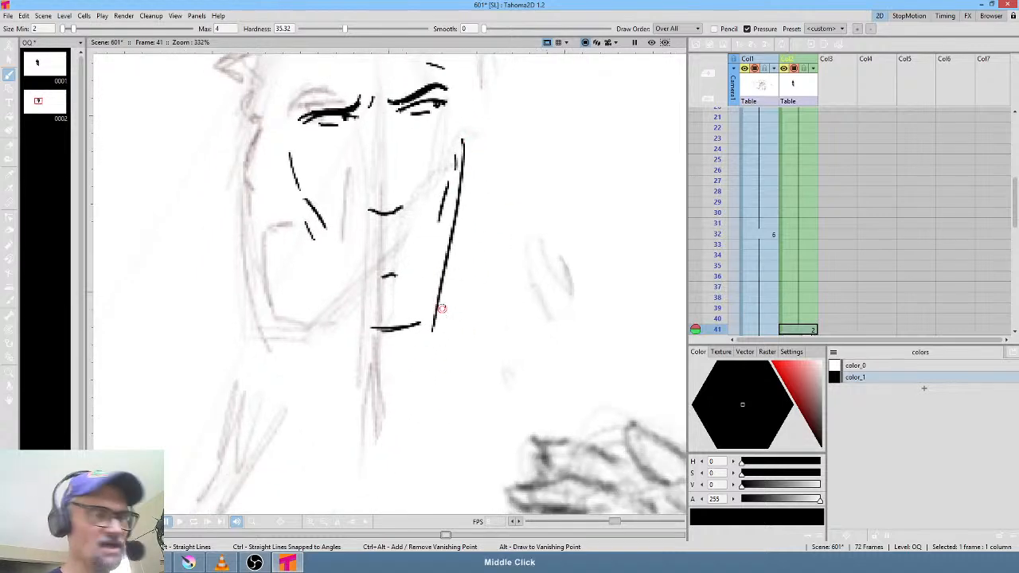
pyautogui.hotkey('alt', '0')
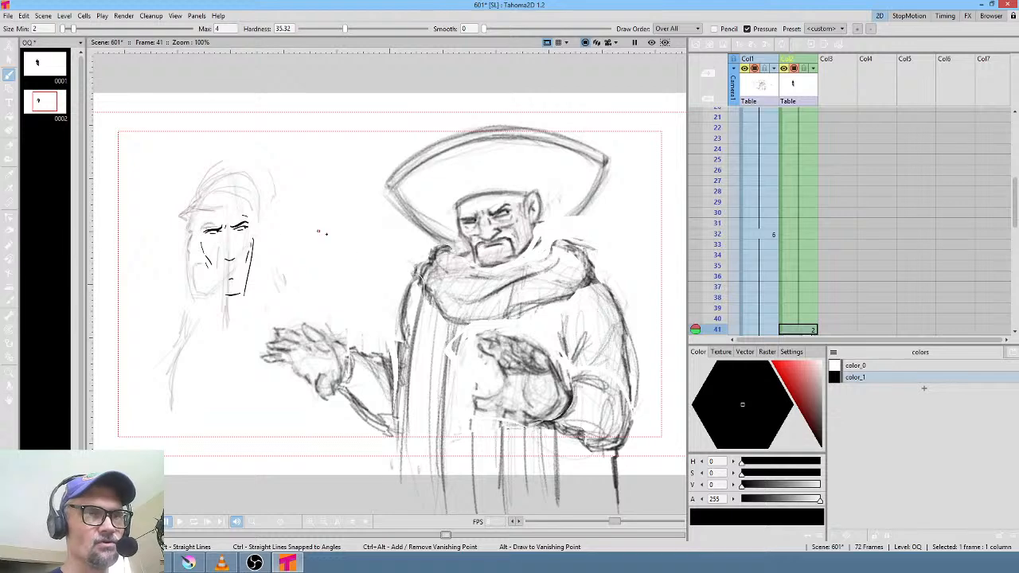
# - Compare with the first drawing and draw the neck line down from the jaw on frame 41
pyautogui.moveTo(256, 301); pyautogui.dragTo(438, 262)
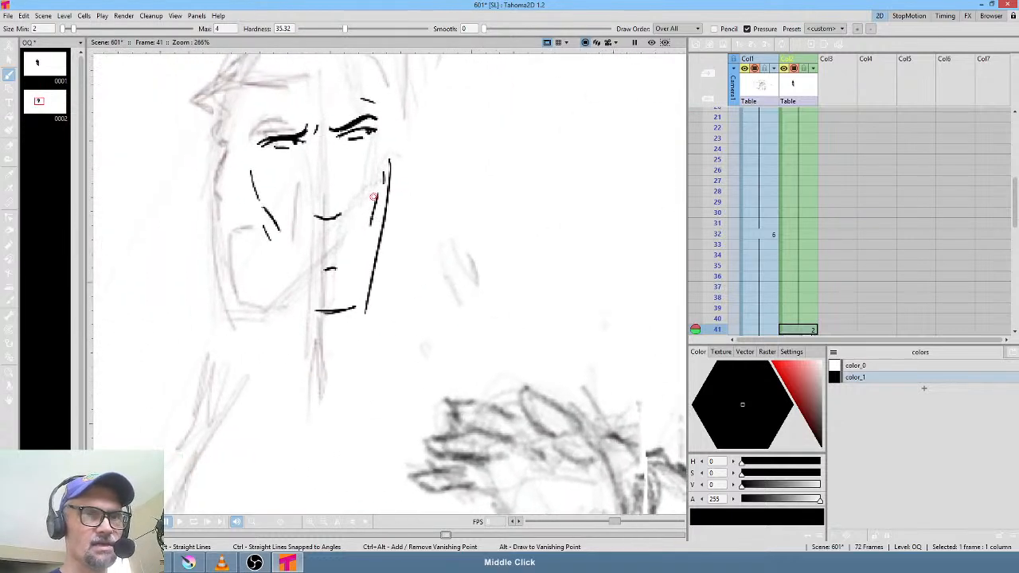
pyautogui.press(',')
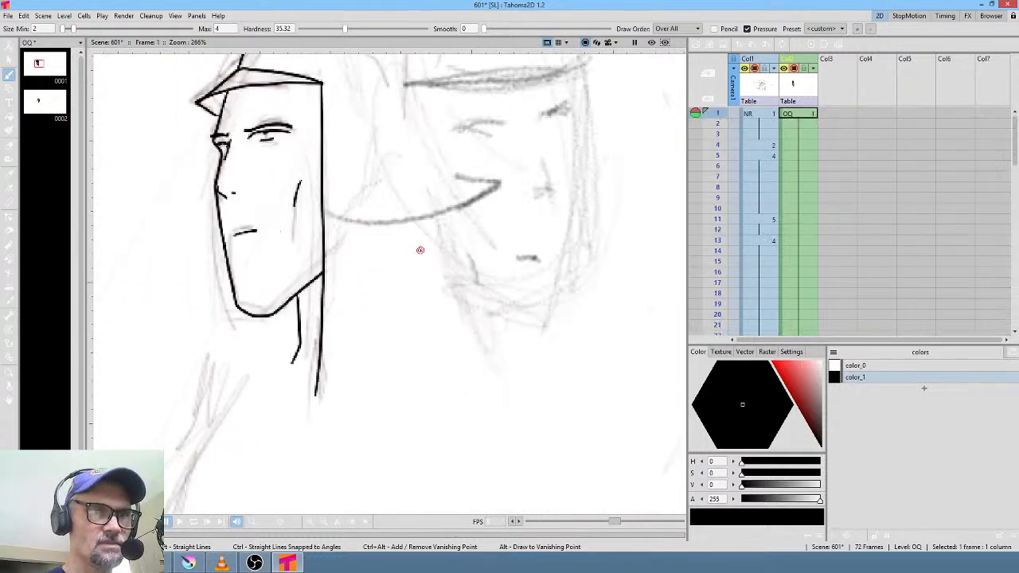
pyautogui.press('.')
pyautogui.press(',')
pyautogui.press('.')
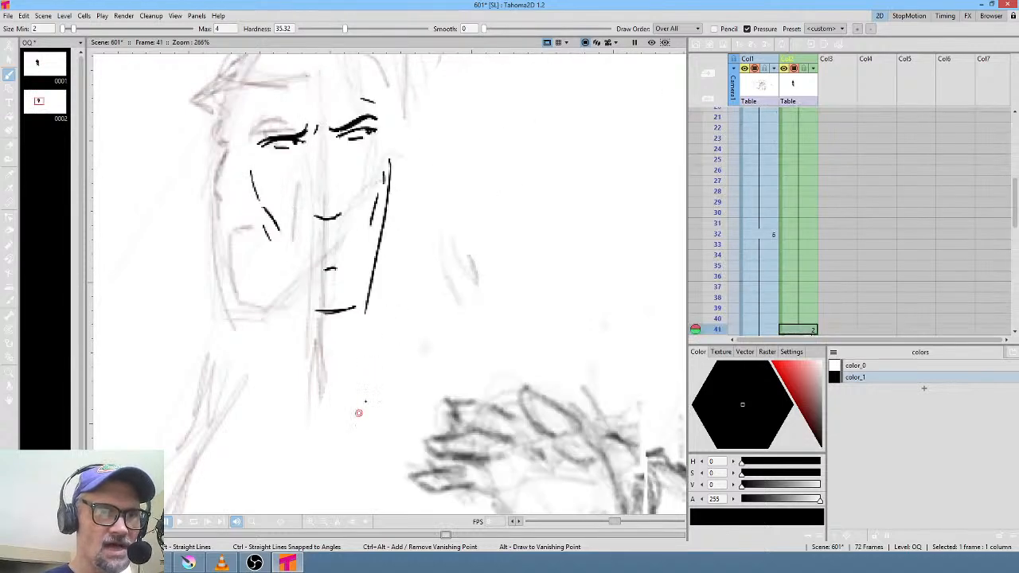
pyautogui.moveTo(359, 391); pyautogui.dragTo(349, 432)
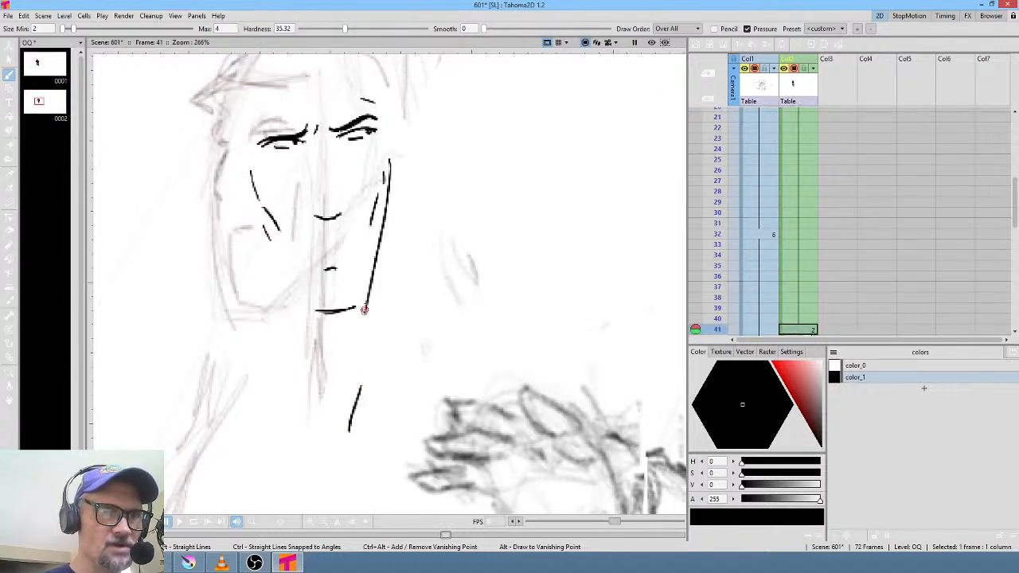
pyautogui.moveTo(364, 310); pyautogui.dragTo(355, 422)
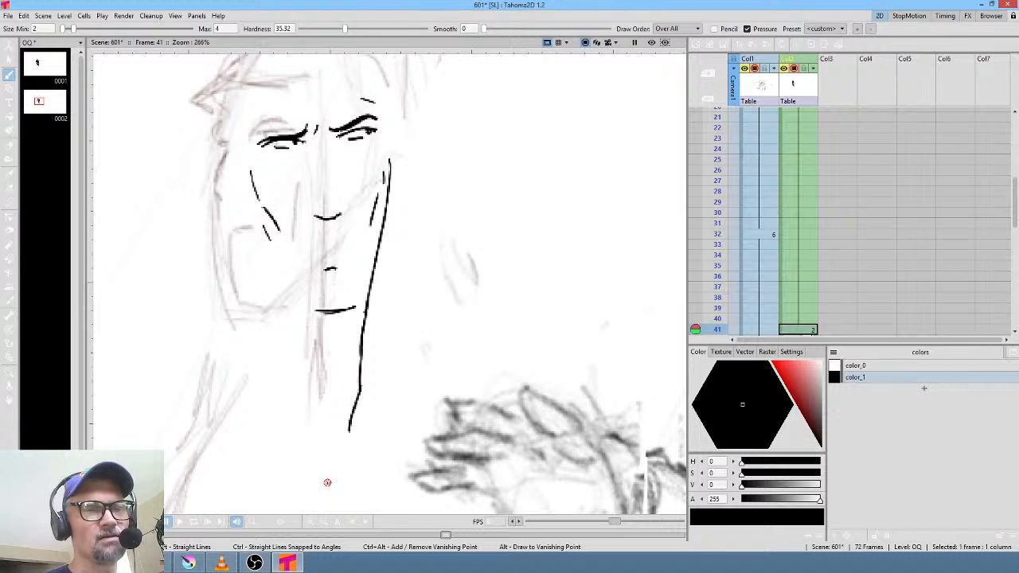
pyautogui.press(',')
pyautogui.press('.')
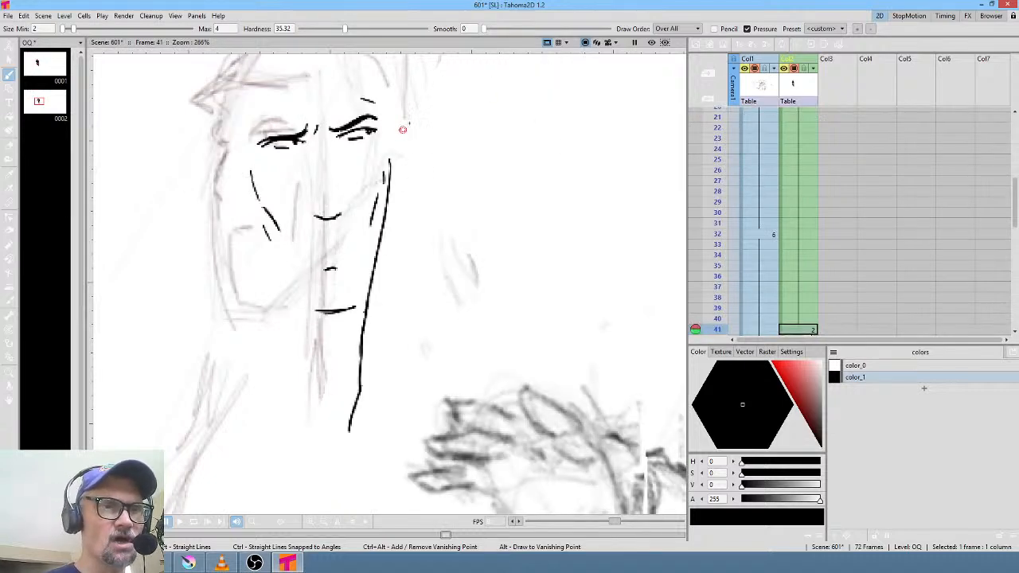
# - Compare both poses and extend the face's side contour up past the brow to the forehead on frame 41
pyautogui.press(',')
pyautogui.press('.')
pyautogui.press(',')
pyautogui.press('.')
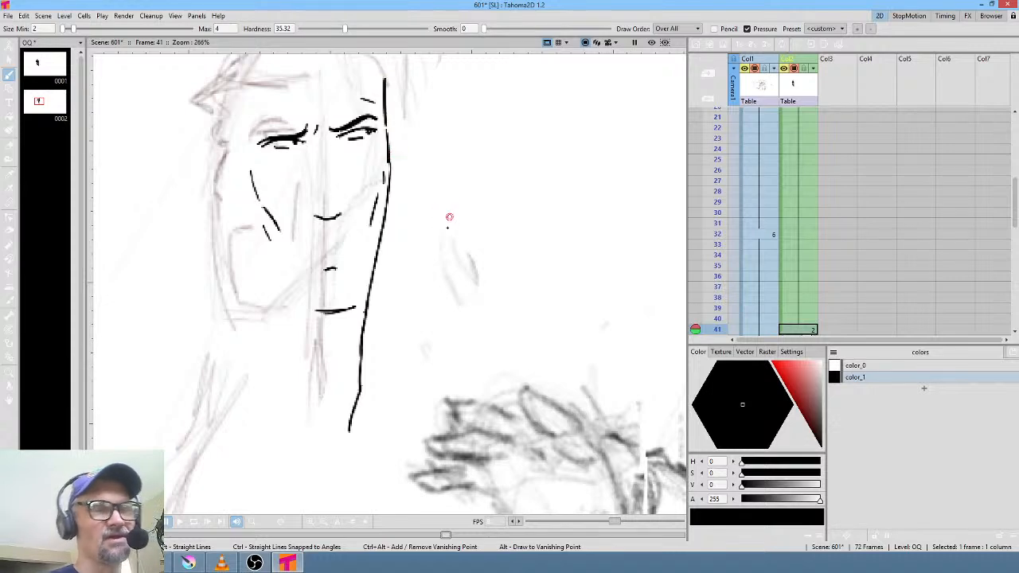
# - Compare with the first drawing and draw the lower and upper edges of the cap across the forehead on frame 41
pyautogui.moveTo(448, 216); pyautogui.dragTo(549, 287)
pyautogui.press(',')
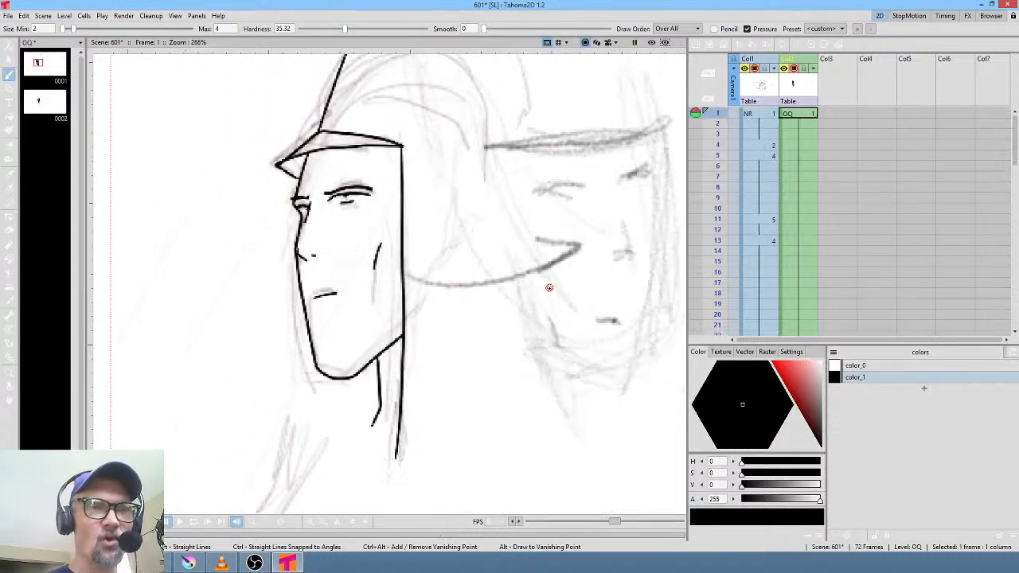
pyautogui.press('.')
pyautogui.press(',')
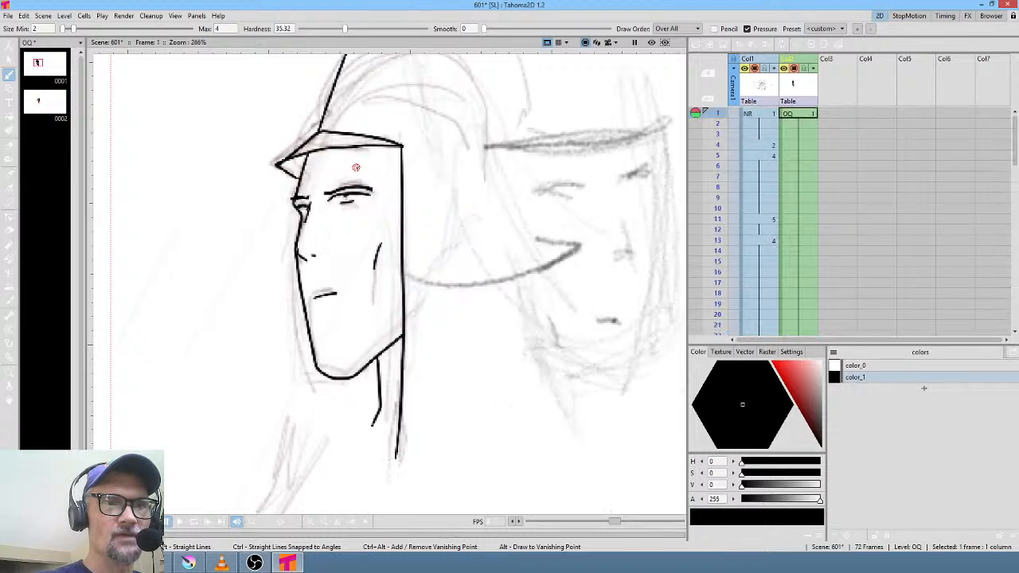
pyautogui.press('.')
pyautogui.moveTo(326, 153)
pyautogui.mouseDown()
pyautogui.moveTo(395, 157)
pyautogui.moveTo(465, 136)
pyautogui.mouseUp()
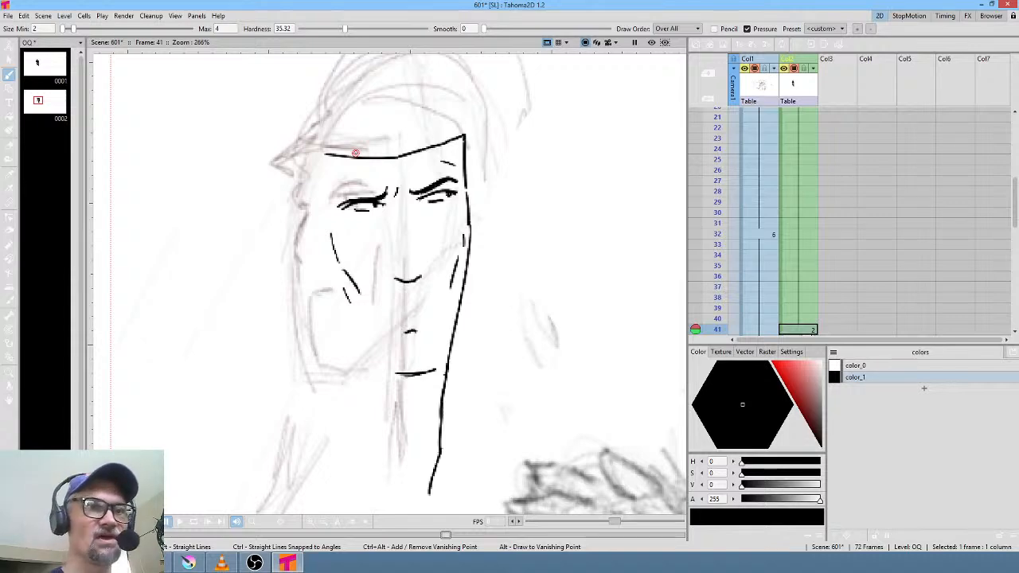
pyautogui.press(',')
pyautogui.press('.')
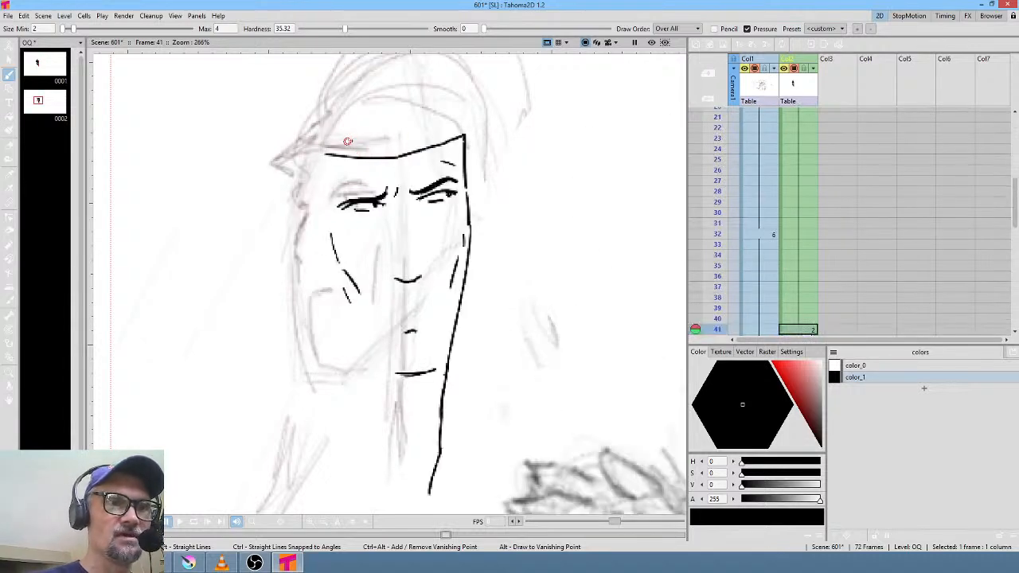
pyautogui.moveTo(338, 144); pyautogui.dragTo(451, 127)
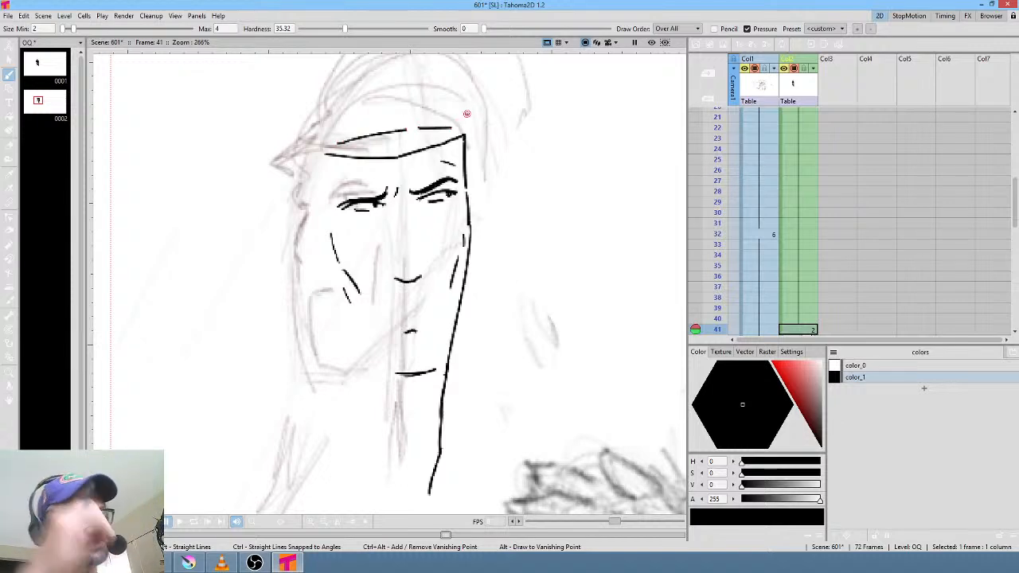
# - Draw the opposite side of the face from the cap's edge down to the cheek, with a second line inside it
pyautogui.press(',')
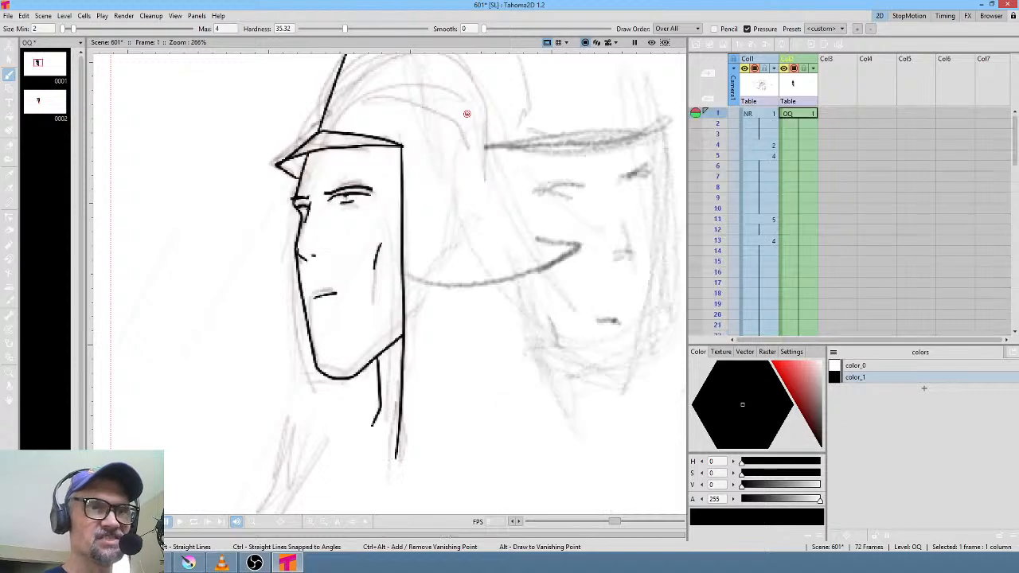
pyautogui.press('.')
pyautogui.moveTo(327, 154)
pyautogui.mouseDown()
pyautogui.moveTo(325, 233)
pyautogui.moveTo(324, 259)
pyautogui.mouseUp()
pyautogui.moveTo(327, 194)
pyautogui.mouseDown()
pyautogui.moveTo(322, 254)
pyautogui.moveTo(334, 303)
pyautogui.moveTo(331, 236)
pyautogui.moveTo(334, 261)
pyautogui.mouseUp()
pyautogui.press(',')
pyautogui.press('.')
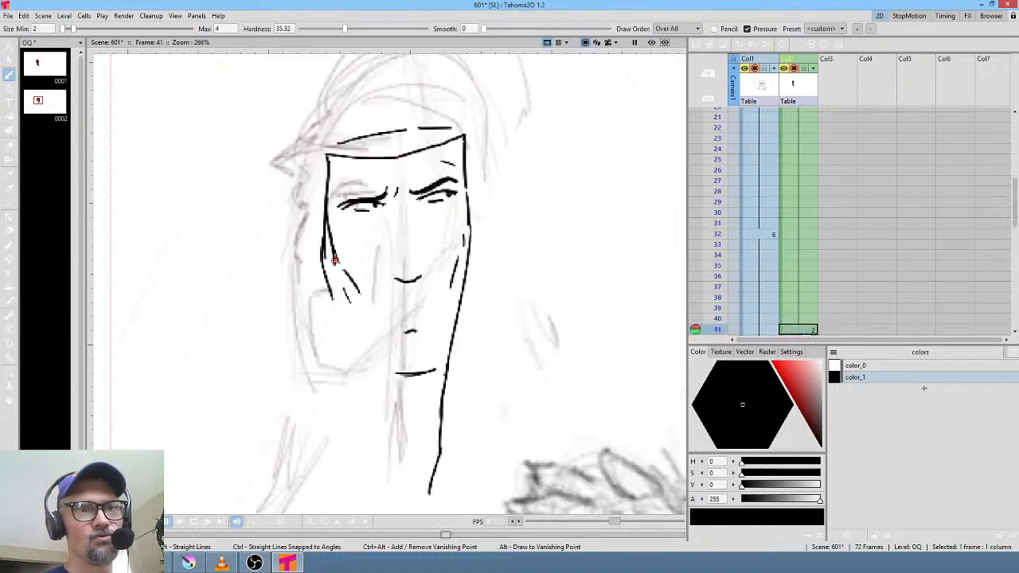
# - Ink the jaw down from the cheek around the chin to the far contour, and touch up the cheek and cap corner
pyautogui.moveTo(354, 306); pyautogui.dragTo(371, 354)
pyautogui.press('.')
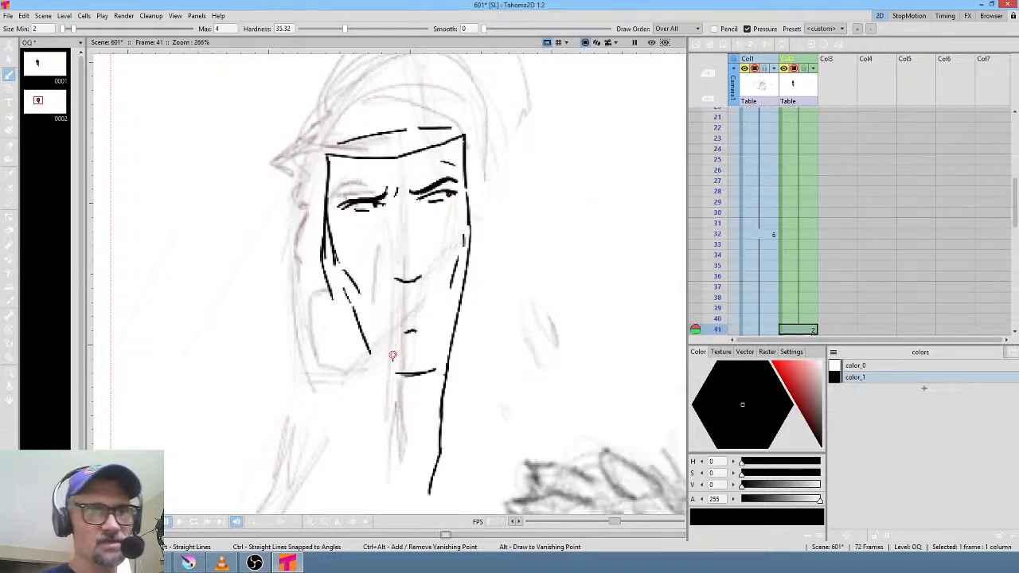
pyautogui.moveTo(379, 363)
pyautogui.mouseDown()
pyautogui.moveTo(393, 340)
pyautogui.moveTo(370, 350)
pyautogui.moveTo(415, 387)
pyautogui.moveTo(394, 373)
pyautogui.moveTo(448, 360)
pyautogui.mouseUp()
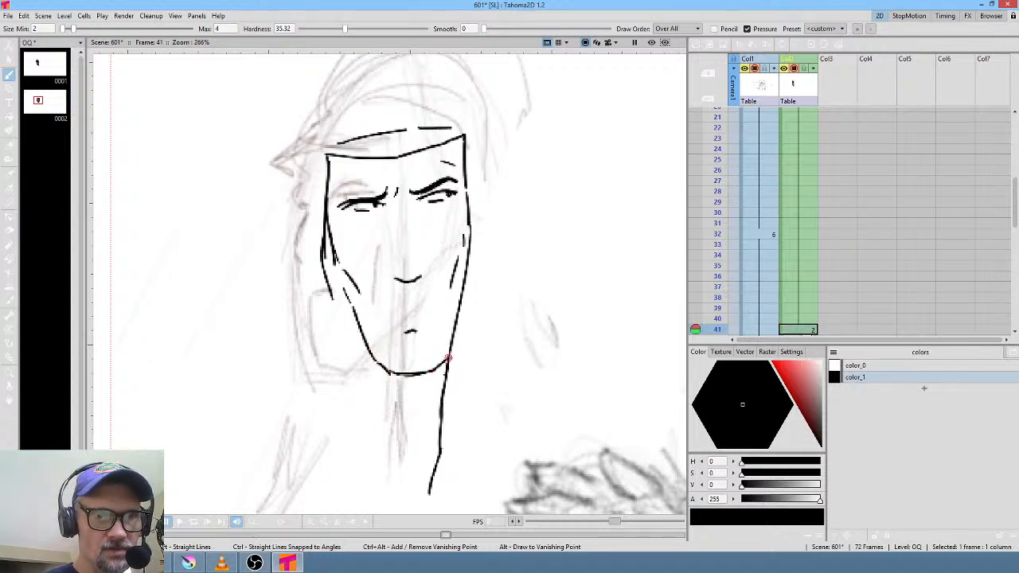
pyautogui.moveTo(341, 264)
pyautogui.mouseDown()
pyautogui.moveTo(353, 309)
pyautogui.moveTo(339, 250)
pyautogui.mouseUp()
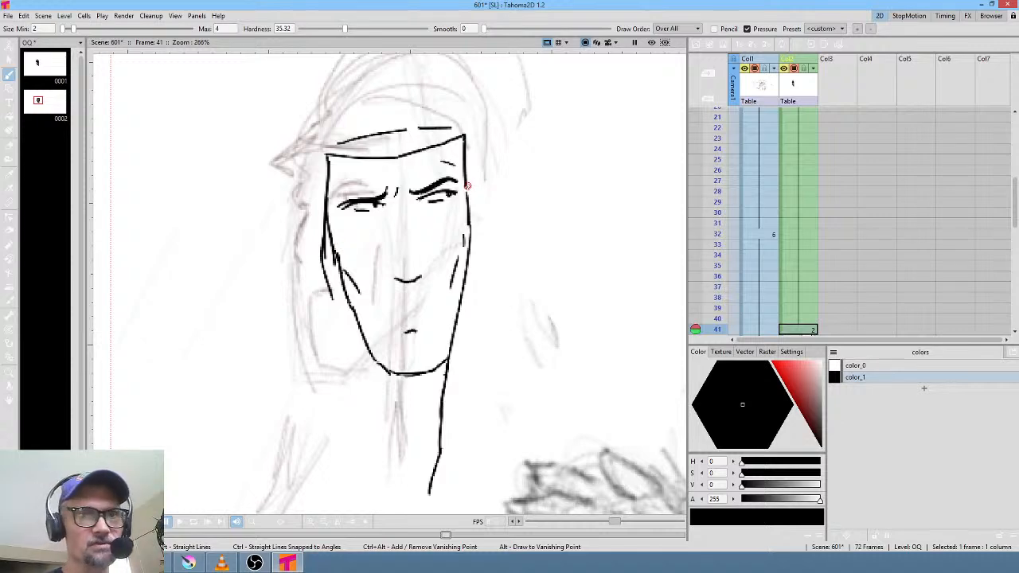
pyautogui.click(330, 152)
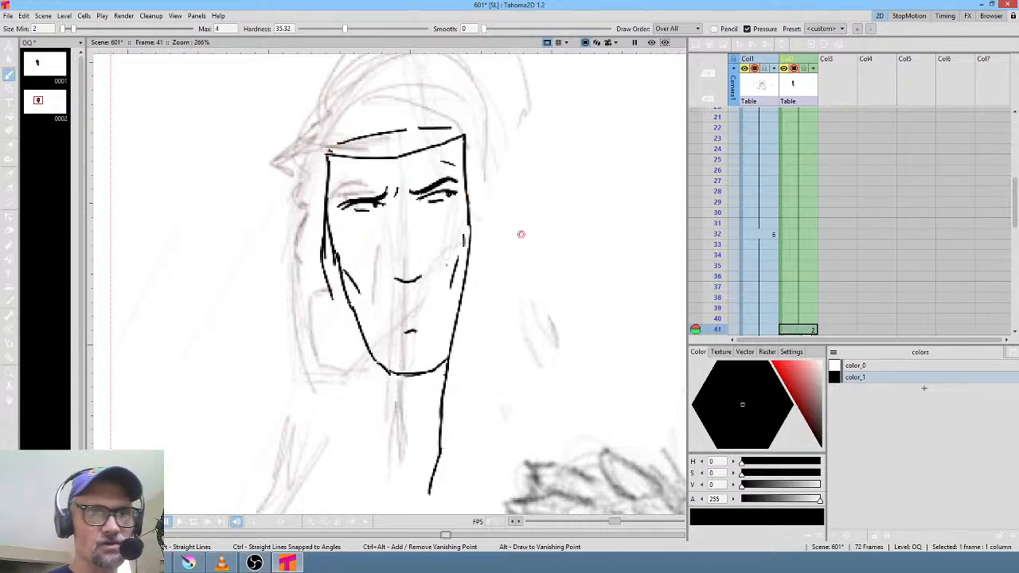
# - Compare both face poses at a smaller view and draw a short peaked line beside the neck on frame 1
pyautogui.scroll(-5, 397, 282)
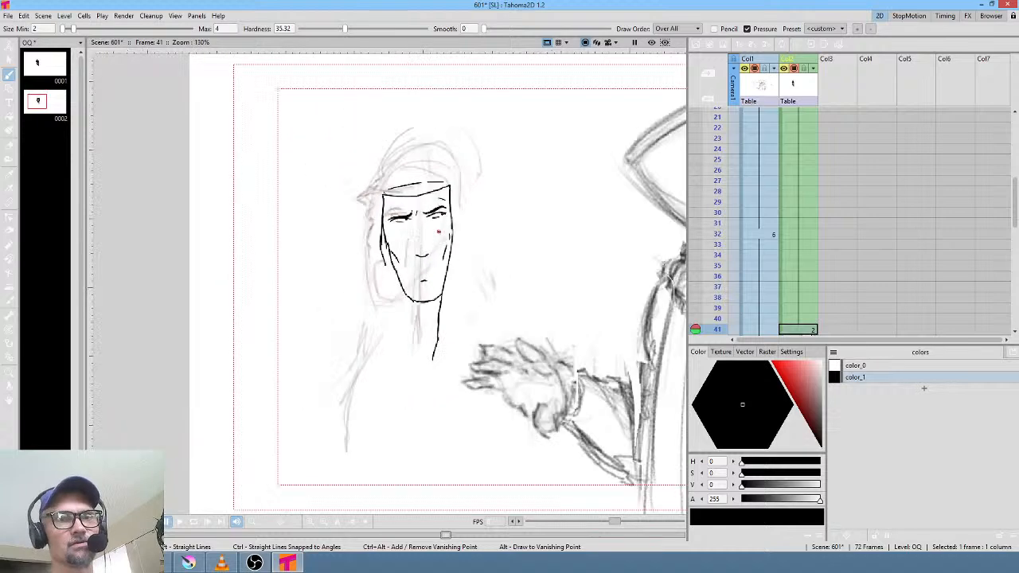
pyautogui.hotkey('alt', ',')
pyautogui.hotkey('alt', '.')
pyautogui.hotkey('alt', ',')
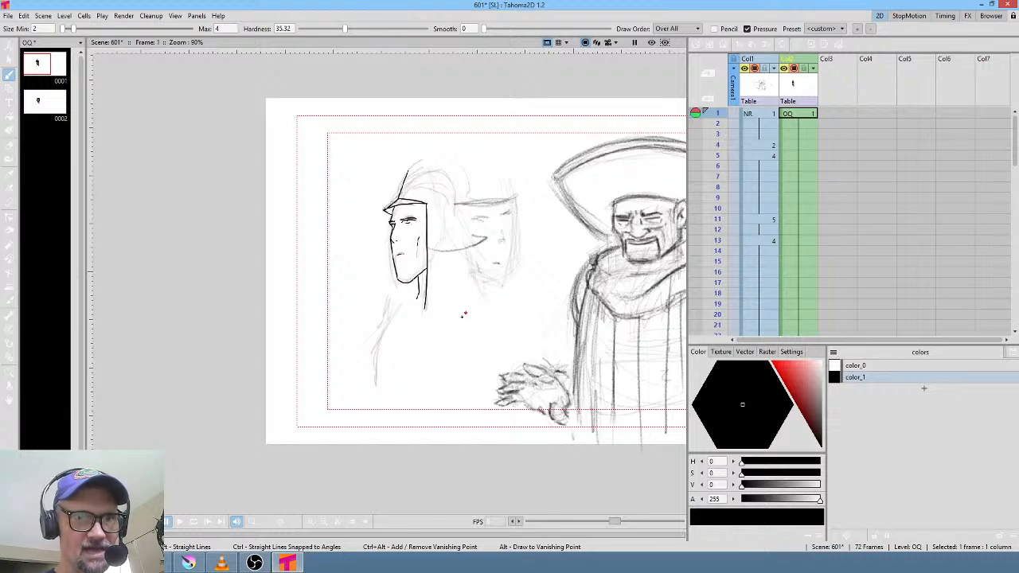
pyautogui.moveTo(455, 323)
pyautogui.mouseDown()
pyautogui.moveTo(479, 303)
pyautogui.moveTo(491, 313)
pyautogui.mouseUp()
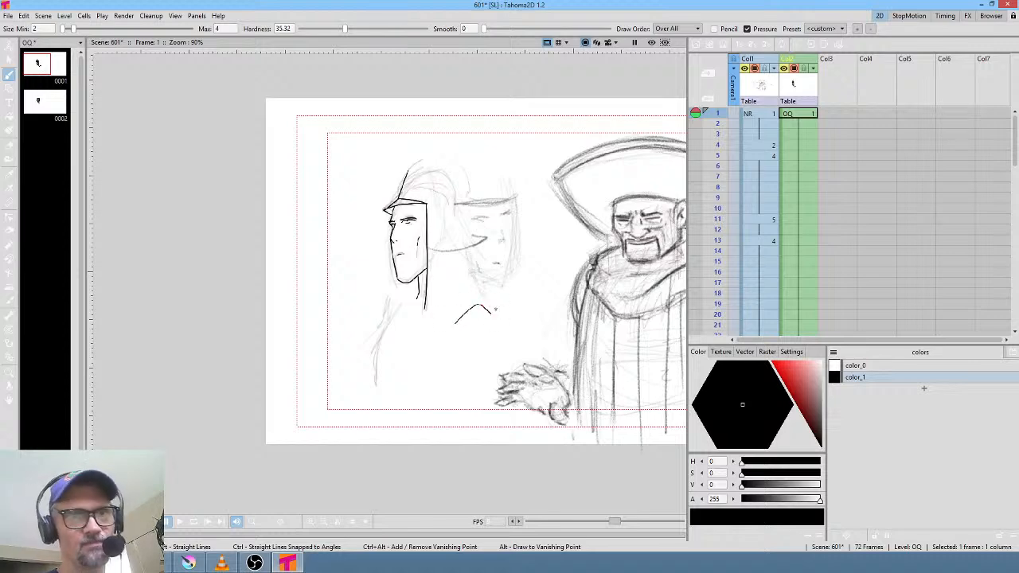
pyautogui.press('.')
pyautogui.press(',')
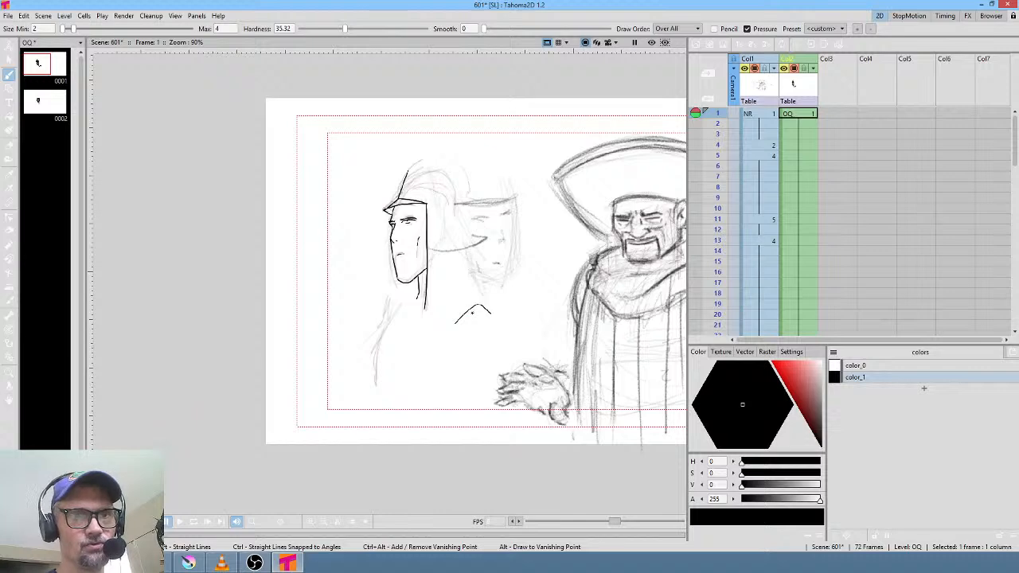
# - Flip between the two drawings and draw a short matching stroke over the sketched hand on frame 41
pyautogui.press('.')
pyautogui.press(',')
pyautogui.press('.')
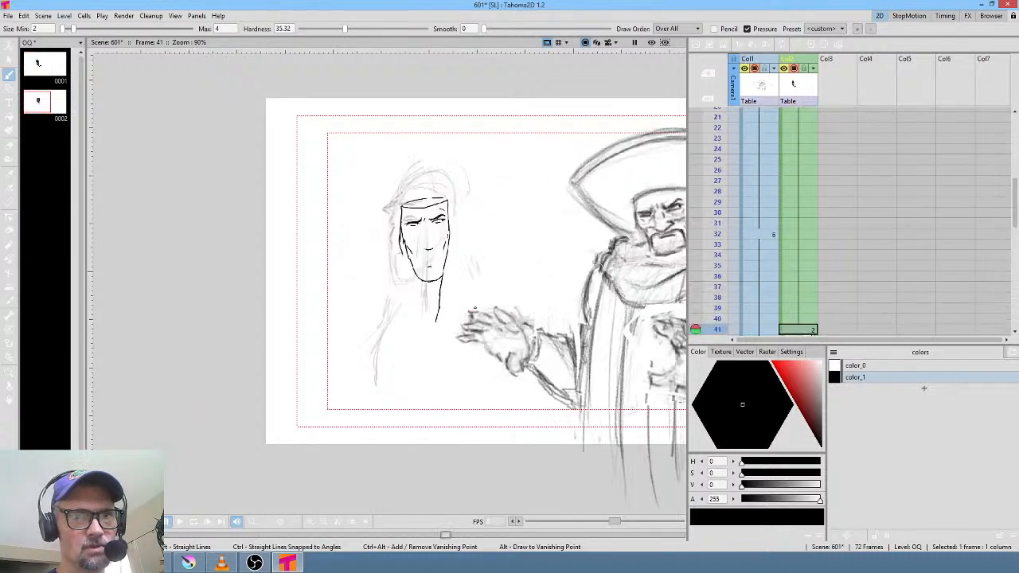
pyautogui.moveTo(478, 306)
pyautogui.mouseDown()
pyautogui.moveTo(453, 330)
pyautogui.moveTo(490, 312)
pyautogui.mouseUp()
pyautogui.press(',')
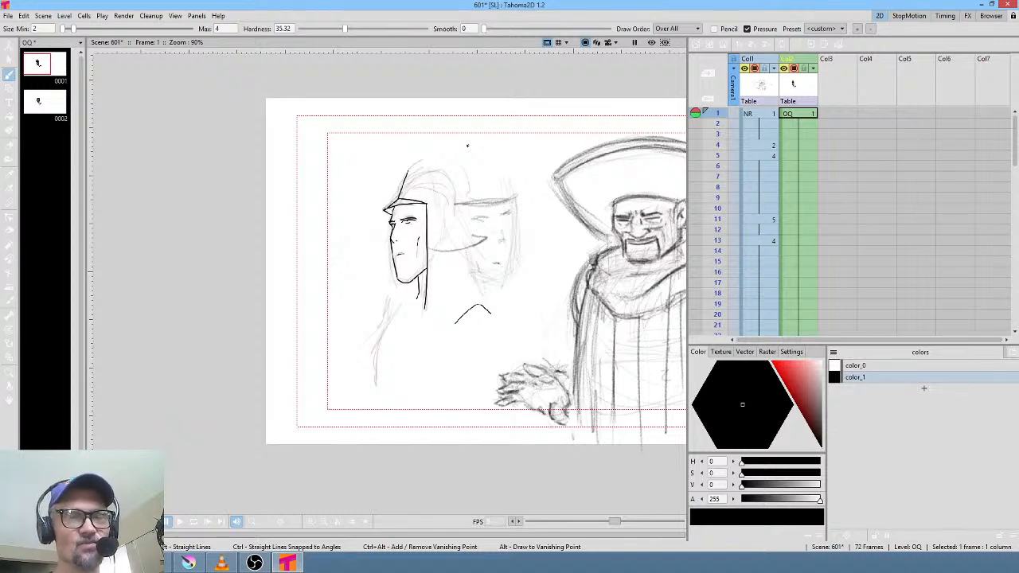
# - Scrub the timeline from frame 1 to frame 40 to examine the timing of the head turn
pyautogui.moveTo(719, 219); pyautogui.dragTo(723, 276)
pyautogui.moveTo(851, 262); pyautogui.dragTo(849, 157)
pyautogui.moveTo(723, 168); pyautogui.dragTo(722, 286)
pyautogui.moveTo(832, 259)
pyautogui.mouseDown()
pyautogui.moveTo(801, 182)
pyautogui.moveTo(834, 161)
pyautogui.mouseUp()
pyautogui.moveTo(719, 157)
pyautogui.mouseDown()
pyautogui.moveTo(720, 311)
pyautogui.moveTo(720, 296)
pyautogui.mouseUp()
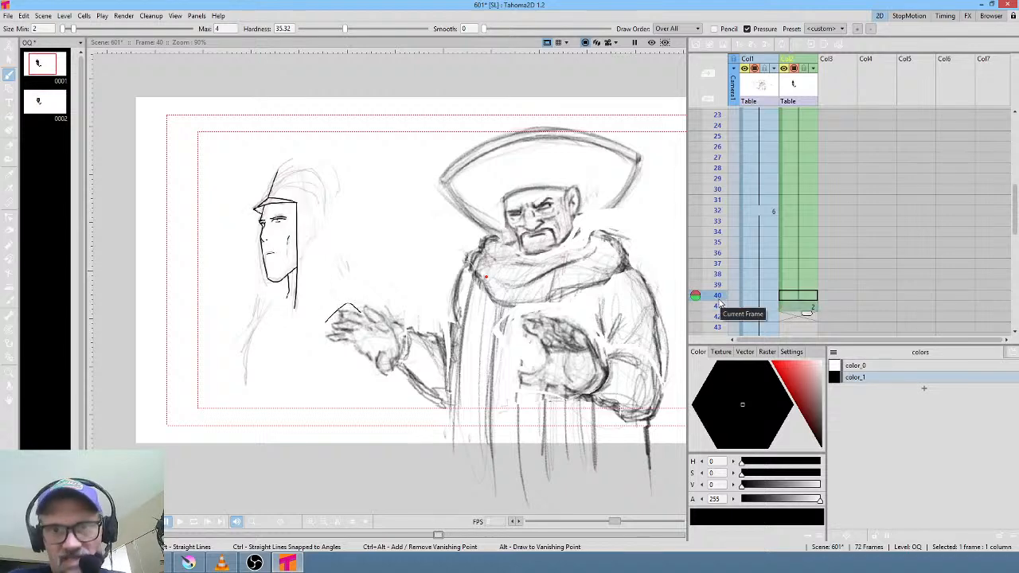
# - Extend the exposure of the second face drawing from frame 41 to frame 72
pyautogui.scroll(-5, 866, 276)
pyautogui.moveTo(808, 166); pyautogui.dragTo(806, 322)
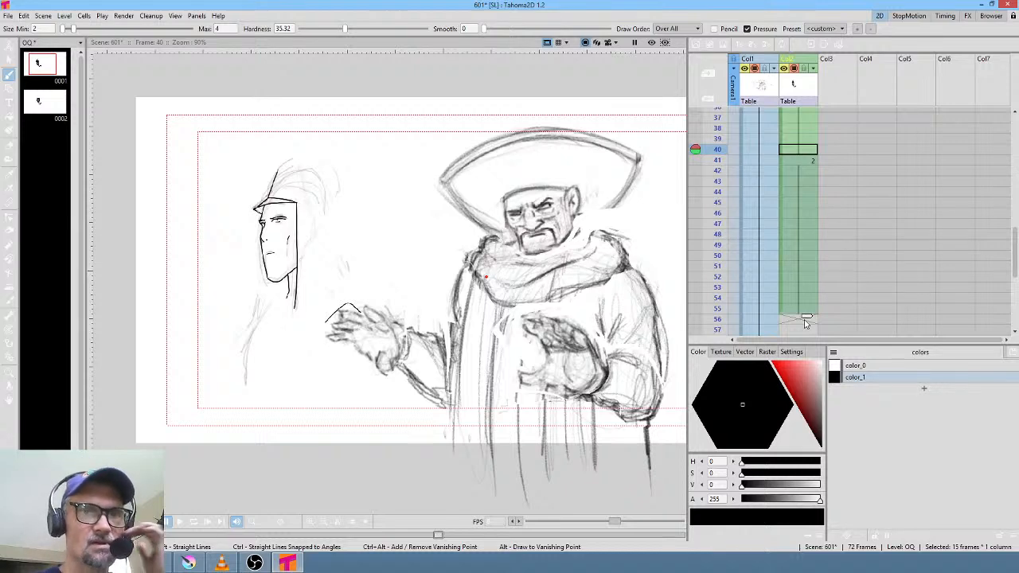
pyautogui.scroll(-4, 864, 248)
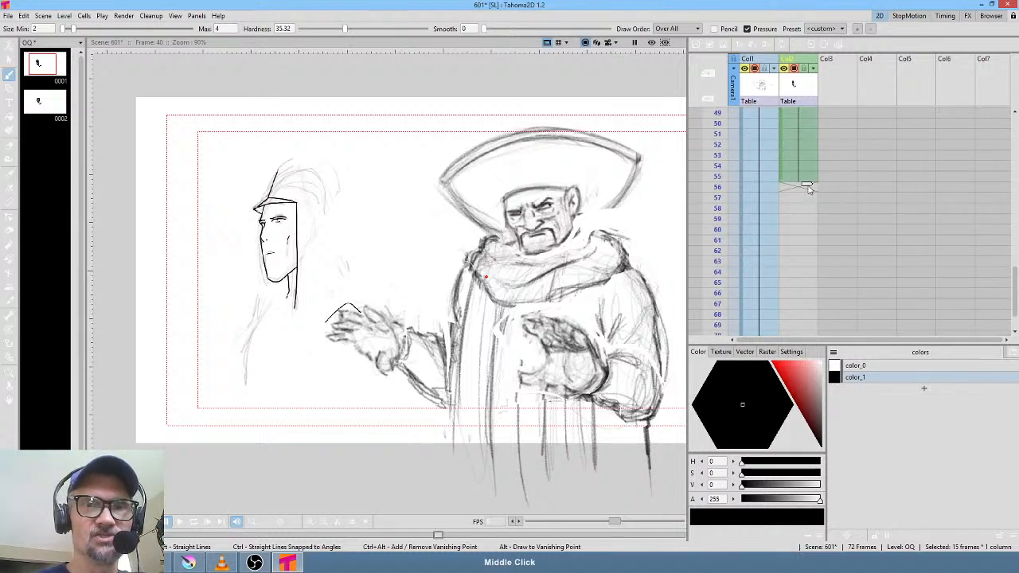
pyautogui.moveTo(808, 188); pyautogui.dragTo(810, 265)
pyautogui.scroll(1, 834, 272)
pyautogui.scroll(4, 834, 272)
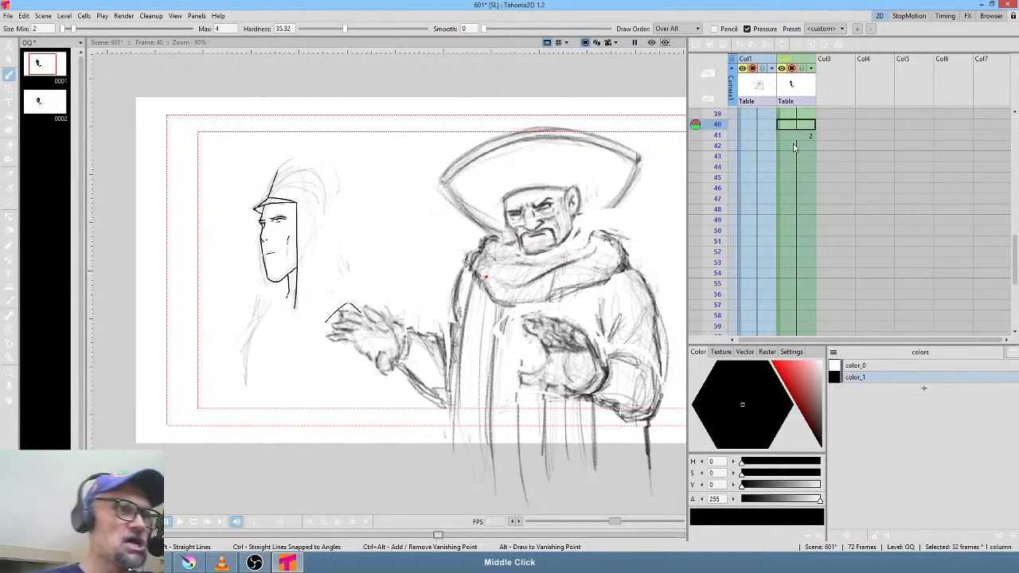
# - Save the scene and its drawings and quit the program
pyautogui.click(7, 16)
pyautogui.click(27, 51)
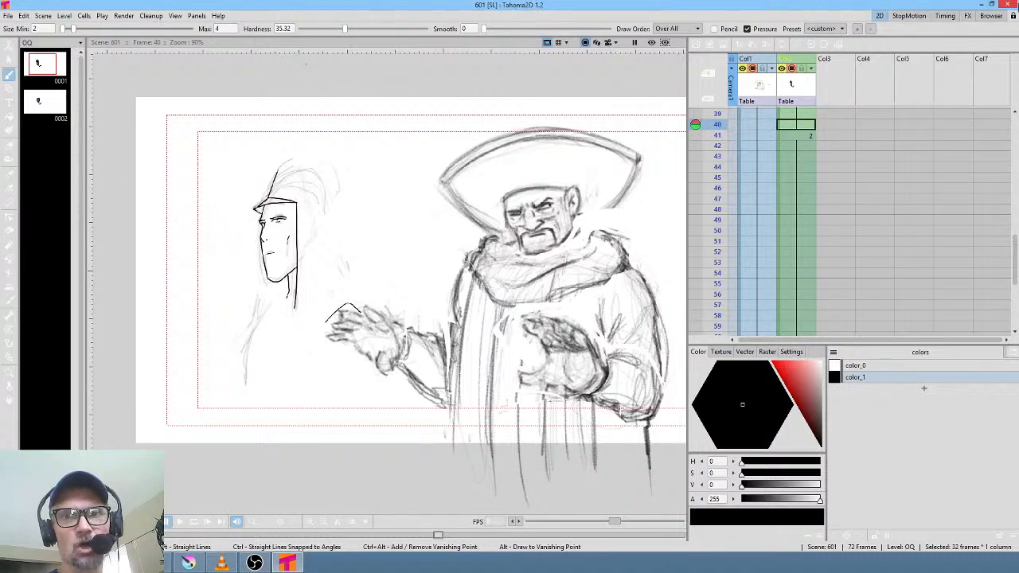
pyautogui.moveTo(1009, 5)
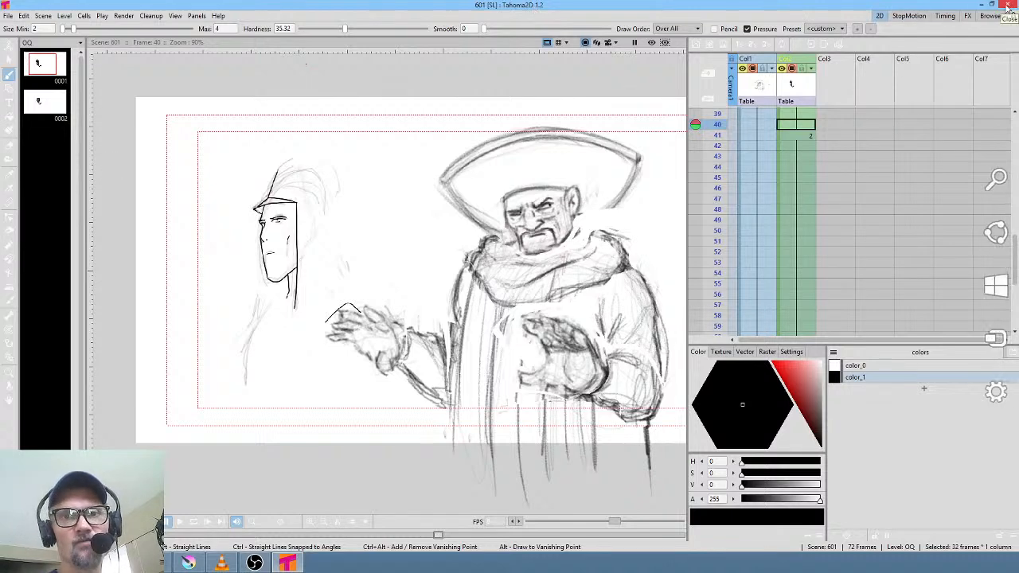
pyautogui.click(1008, 5)
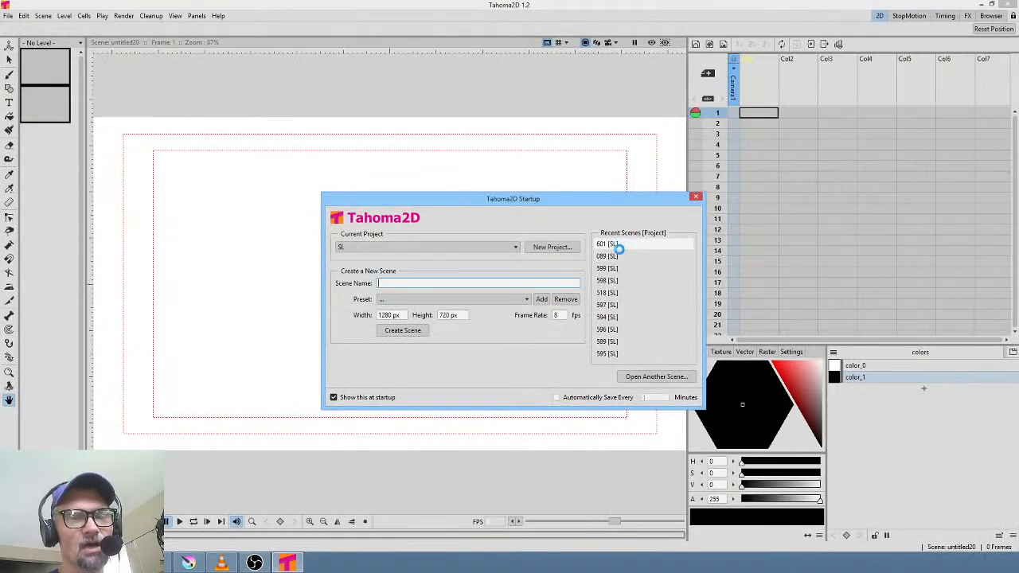
# - Reopen recent scene 601 and check the first frames of the sketch and ink levels
pyautogui.click(617, 246)
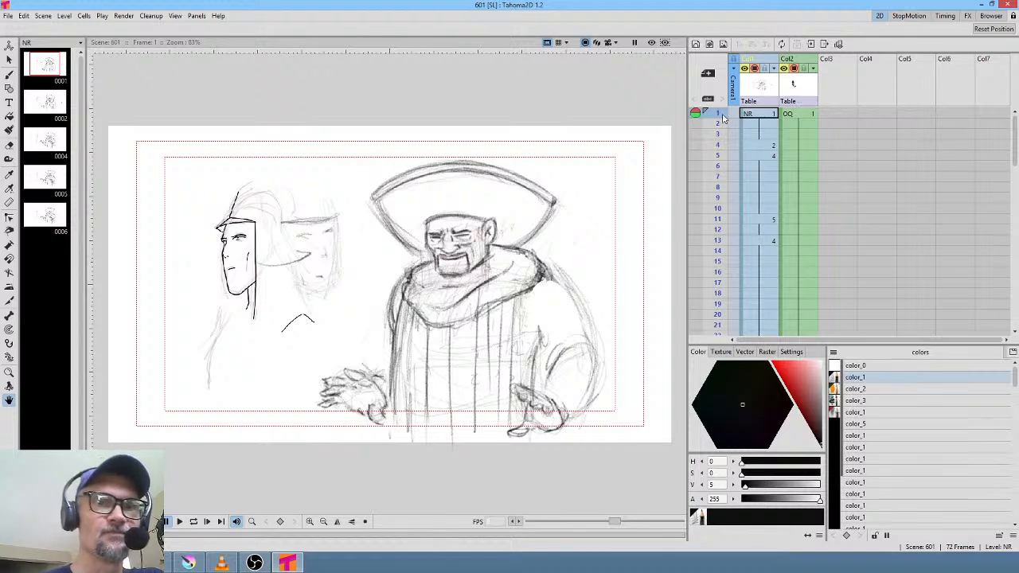
pyautogui.click(719, 144)
pyautogui.moveTo(719, 160)
pyautogui.mouseDown()
pyautogui.moveTo(719, 197)
pyautogui.moveTo(721, 115)
pyautogui.moveTo(722, 161)
pyautogui.mouseUp()
pyautogui.click(762, 85)
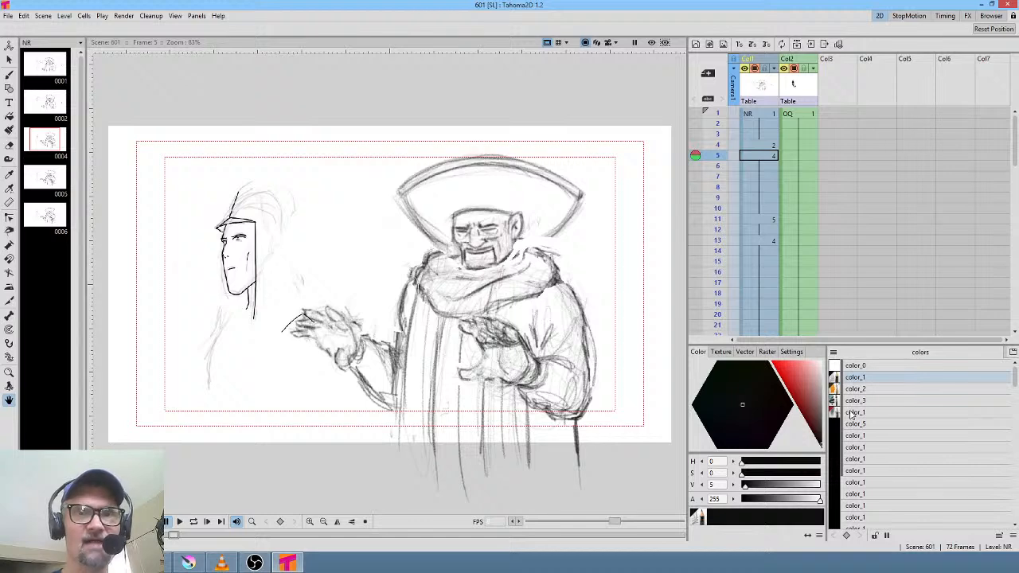
pyautogui.click(806, 113)
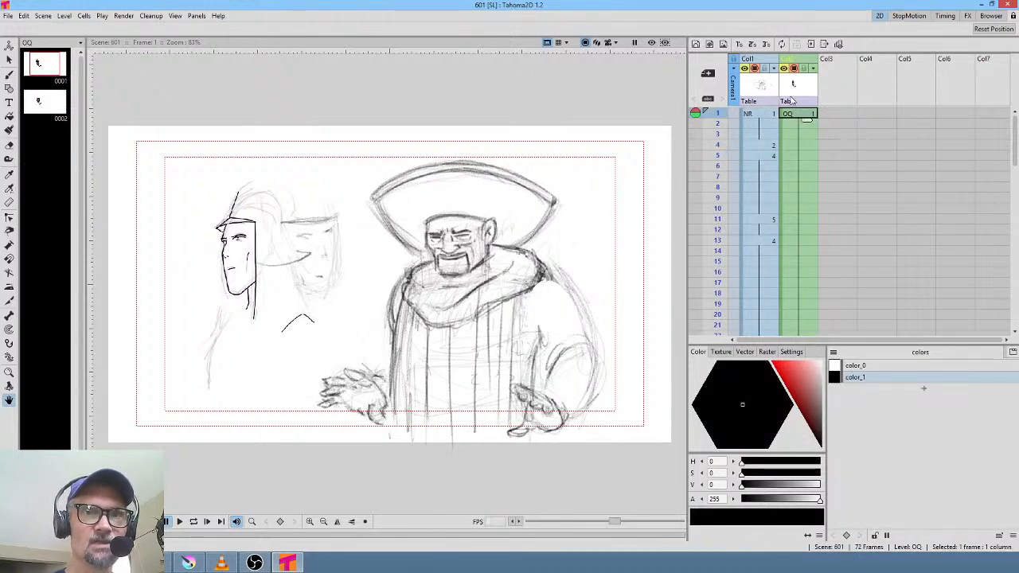
pyautogui.click(766, 115)
pyautogui.moveTo(725, 127)
pyautogui.mouseDown()
pyautogui.moveTo(701, 275)
pyautogui.moveTo(719, 114)
pyautogui.mouseUp()
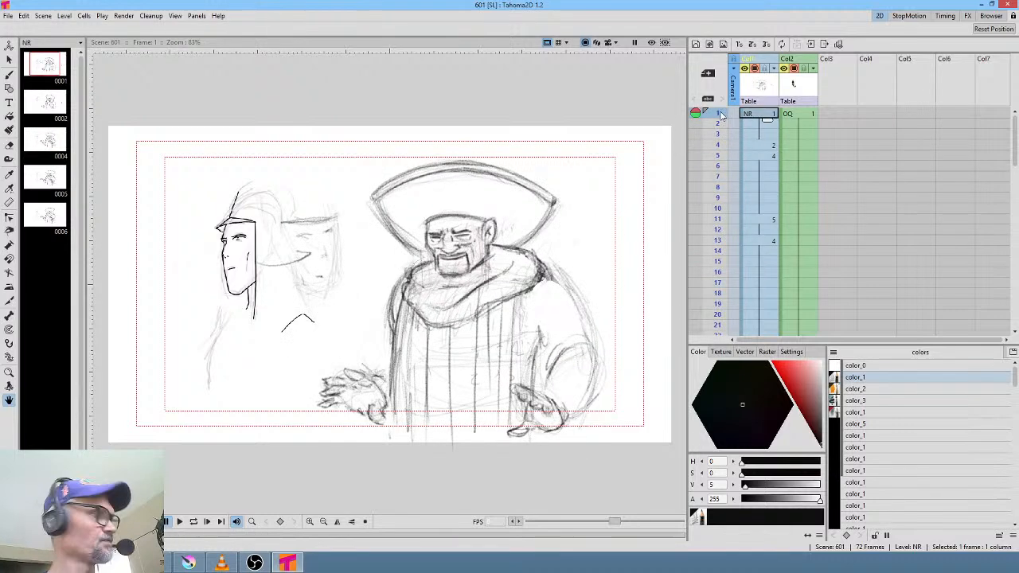
# - Play the scene from frame 1 through frame 46 to examine the timing of the head turn
pyautogui.press('l')
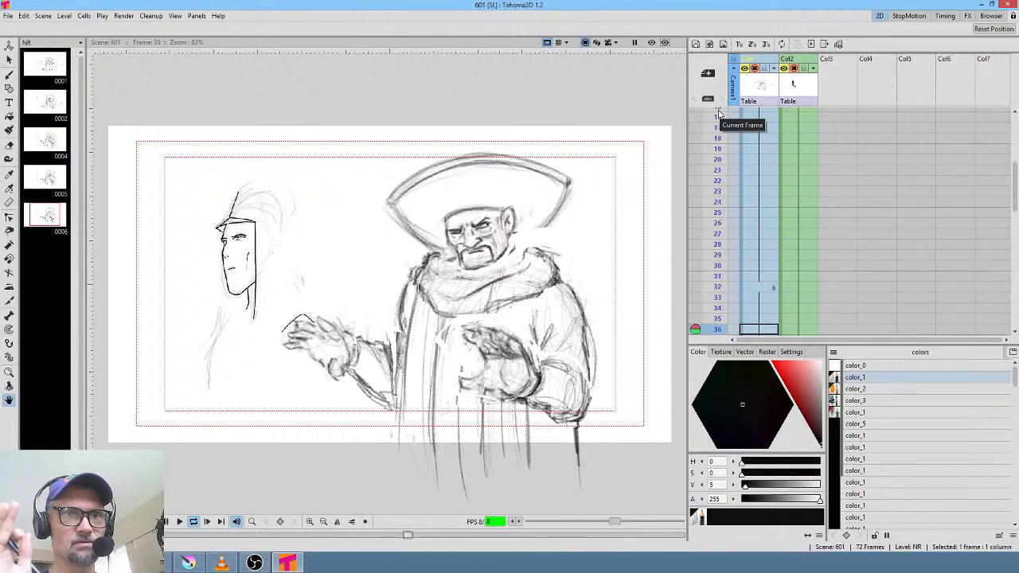
pyautogui.press('l')
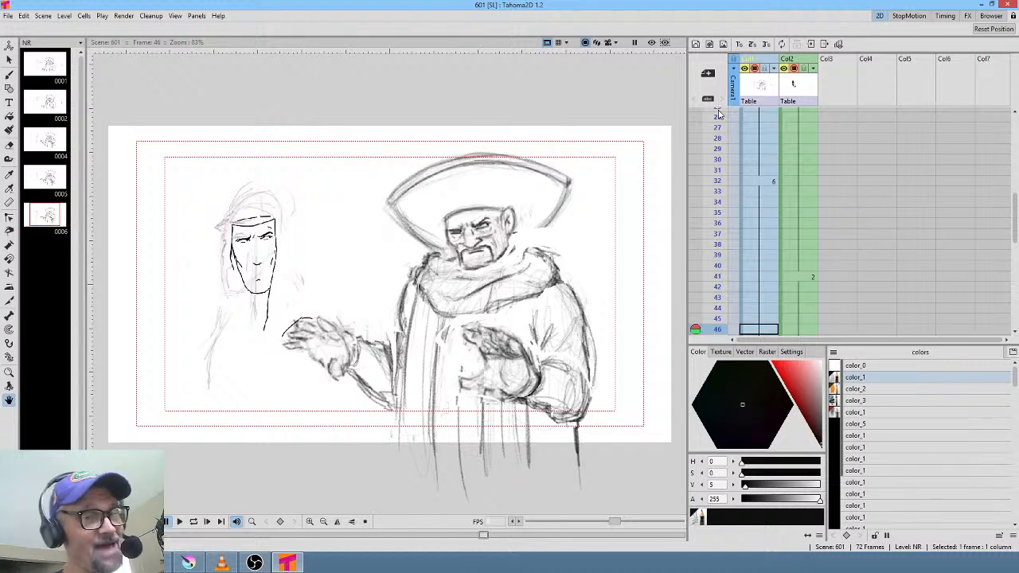
pyautogui.moveTo(853, 257); pyautogui.dragTo(876, 126)
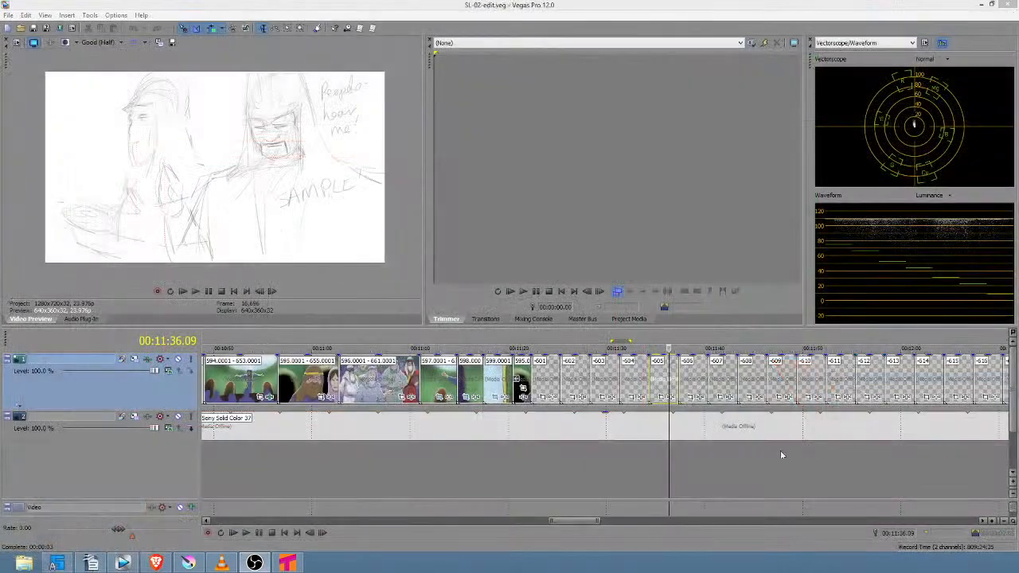
# - Switch to Vegas Pro and examine the storyboard sketches of shots 601 to 606 in the SL-02 edit
pyautogui.click(543, 462)
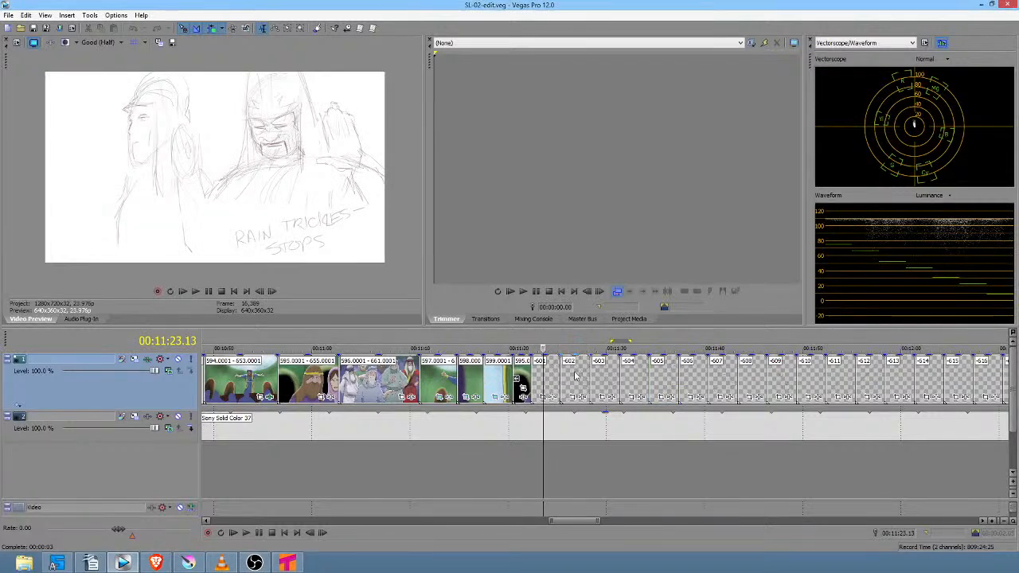
pyautogui.click(664, 379)
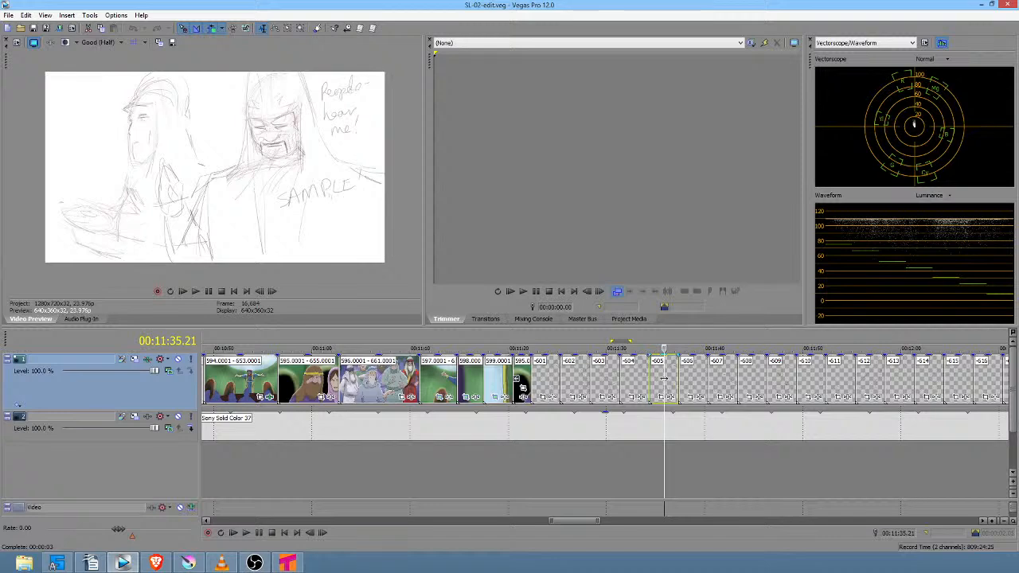
pyautogui.click(574, 382)
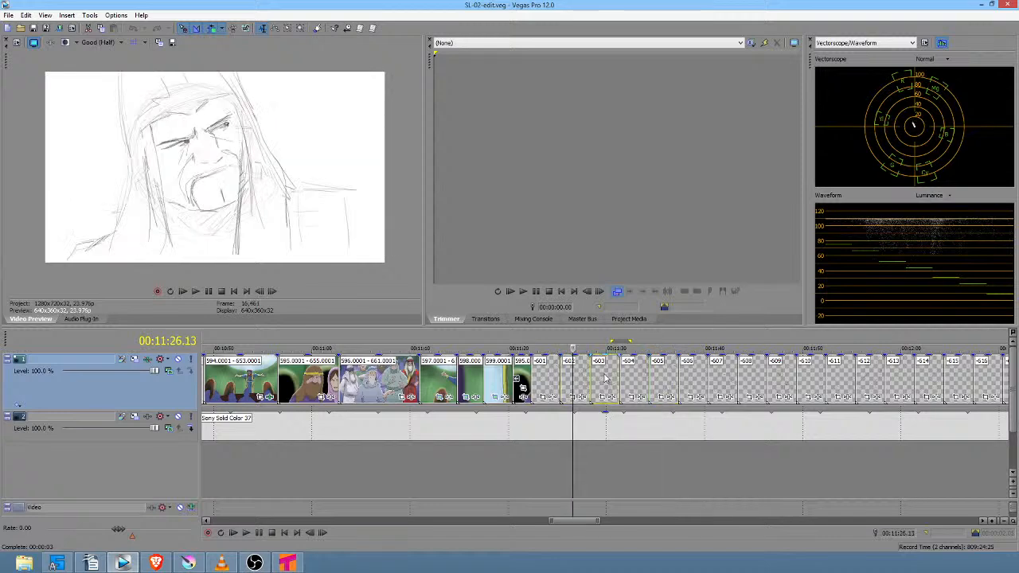
pyautogui.click(605, 383)
pyautogui.click(641, 383)
pyautogui.click(568, 381)
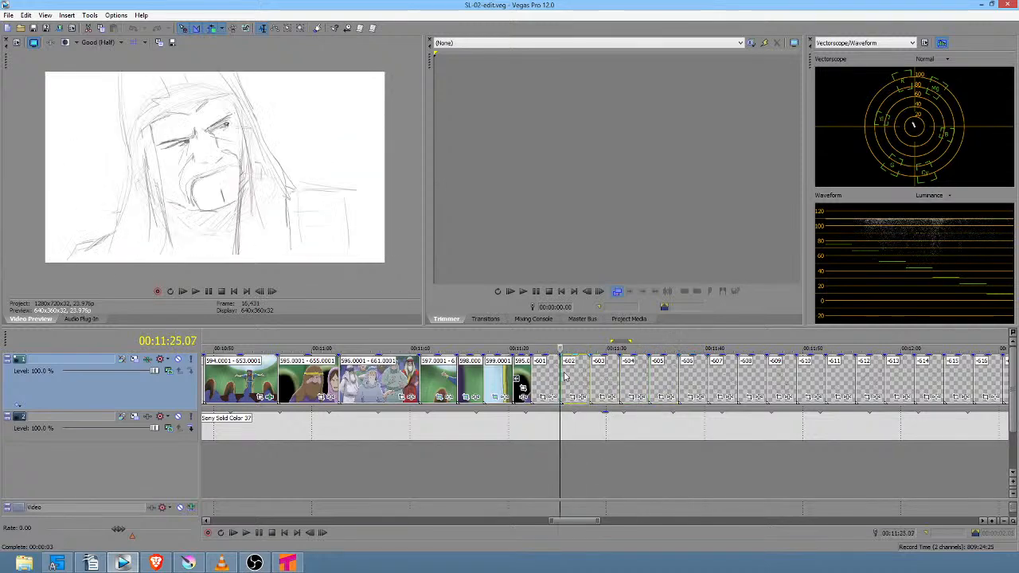
pyautogui.click(684, 380)
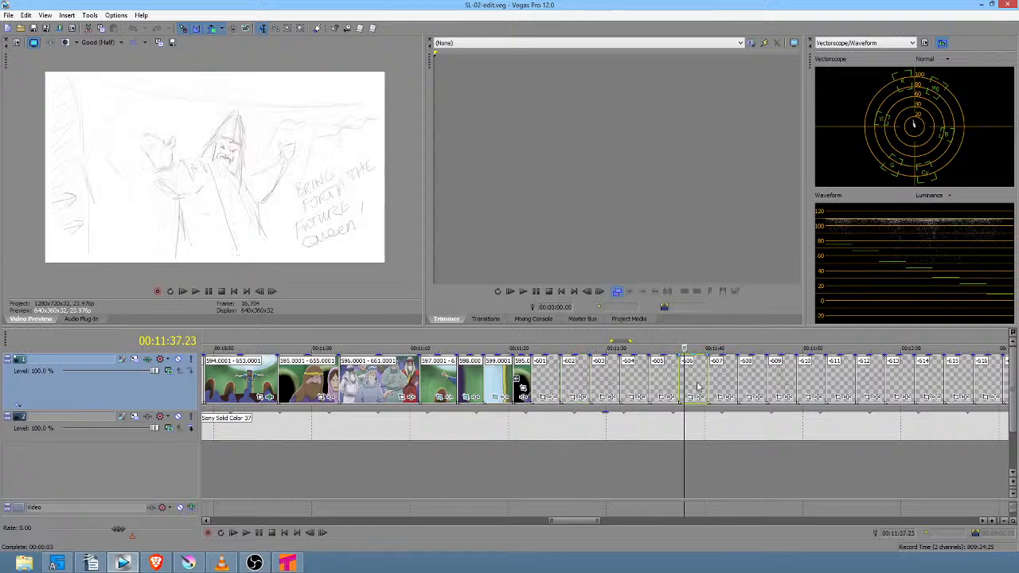
# - Examine the storyboard sketches around shots 607 and 608 on the edit's timeline
pyautogui.moveTo(434, 450); pyautogui.dragTo(474, 448)
pyautogui.click(693, 446)
pyautogui.click(731, 457)
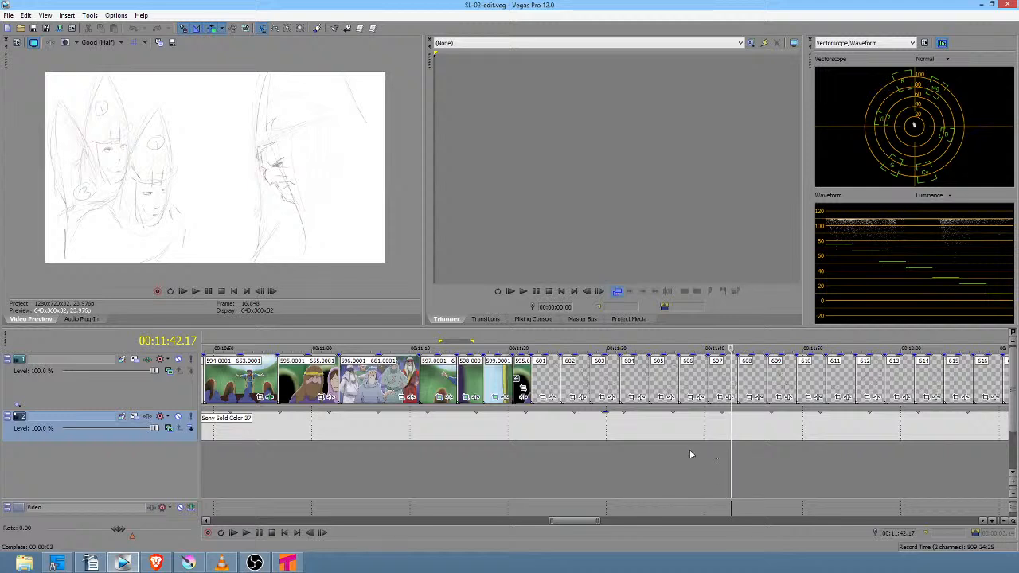
pyautogui.moveTo(690, 451); pyautogui.dragTo(740, 452)
pyautogui.click(730, 453)
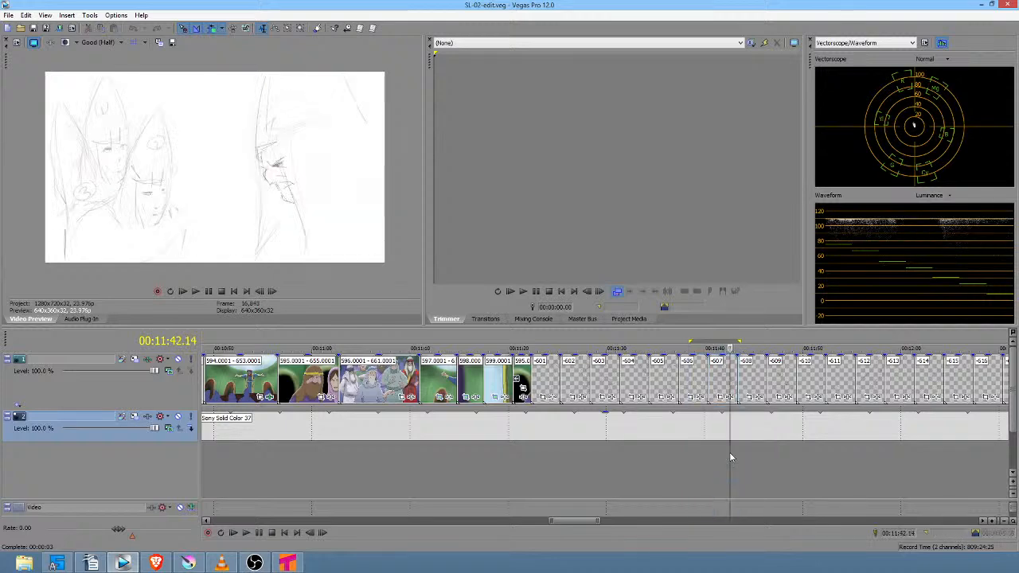
pyautogui.scroll(2, 729, 453)
pyautogui.moveTo(576, 465); pyautogui.dragTo(677, 465)
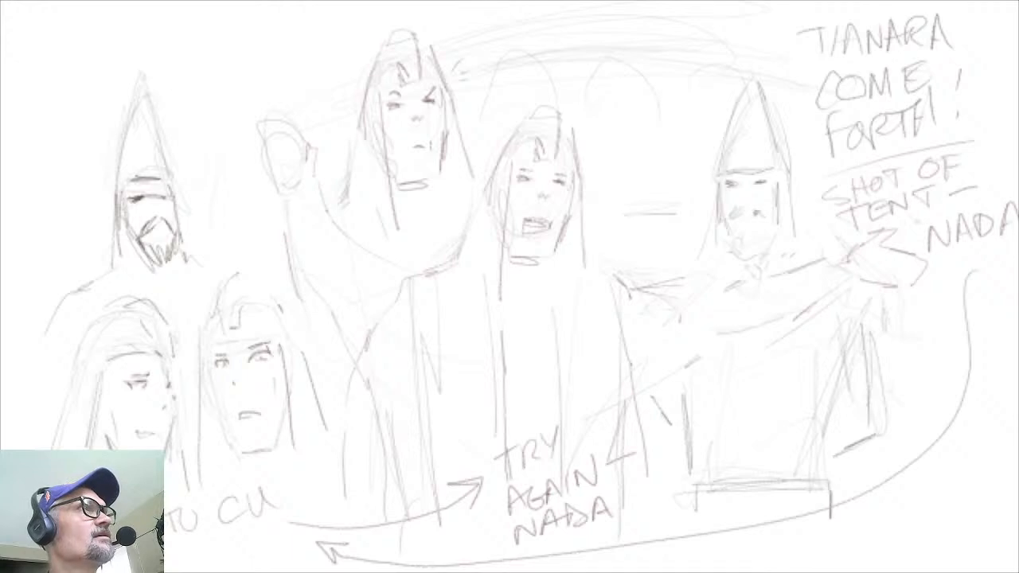
# - Go through the following storyboard panels in the full-screen preview to review the dialogue and staging
pyautogui.press('Right')
pyautogui.press('Left')
pyautogui.press('Right')
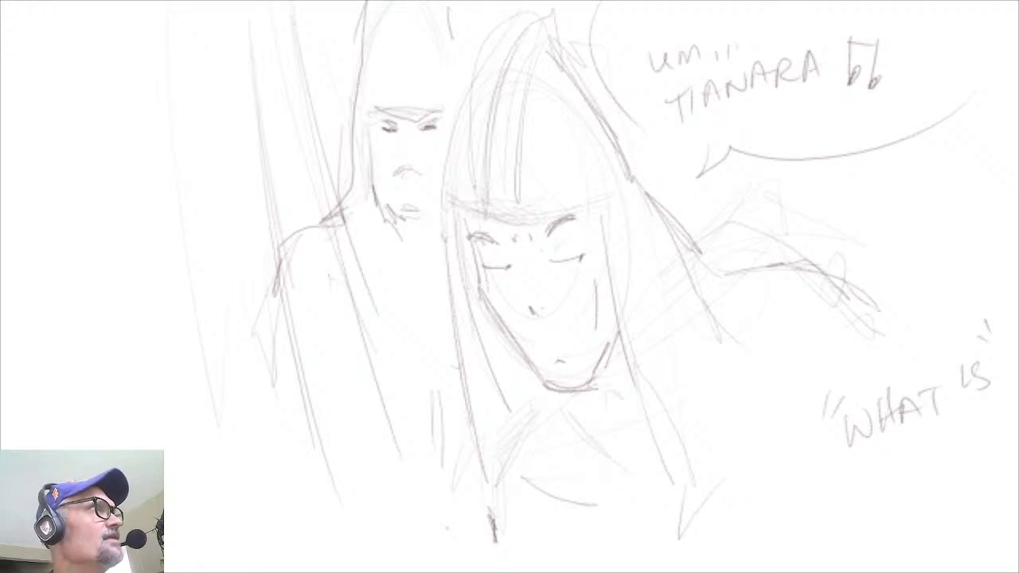
pyautogui.press('Right')
pyautogui.press('Left')
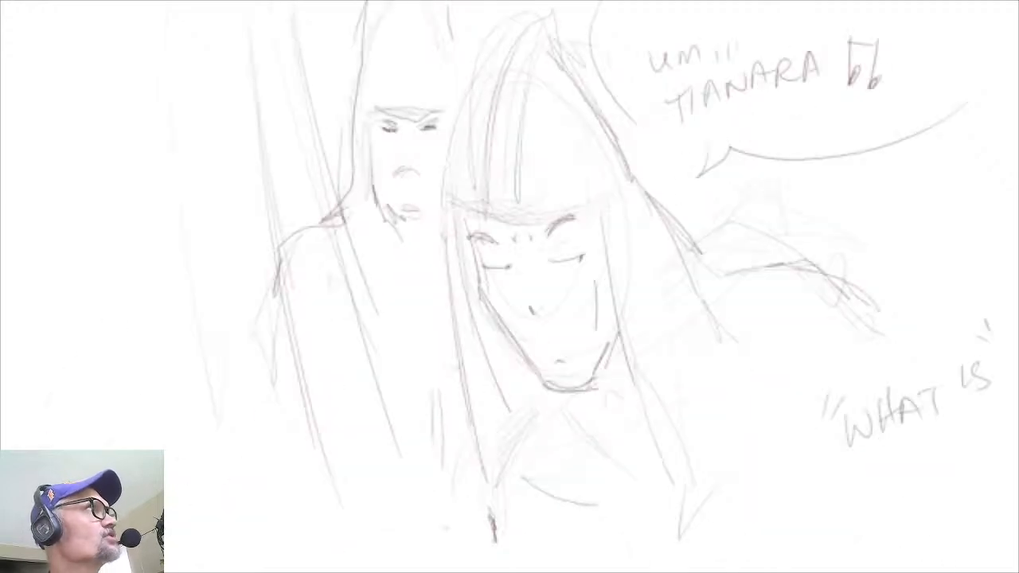
pyautogui.press('Right')
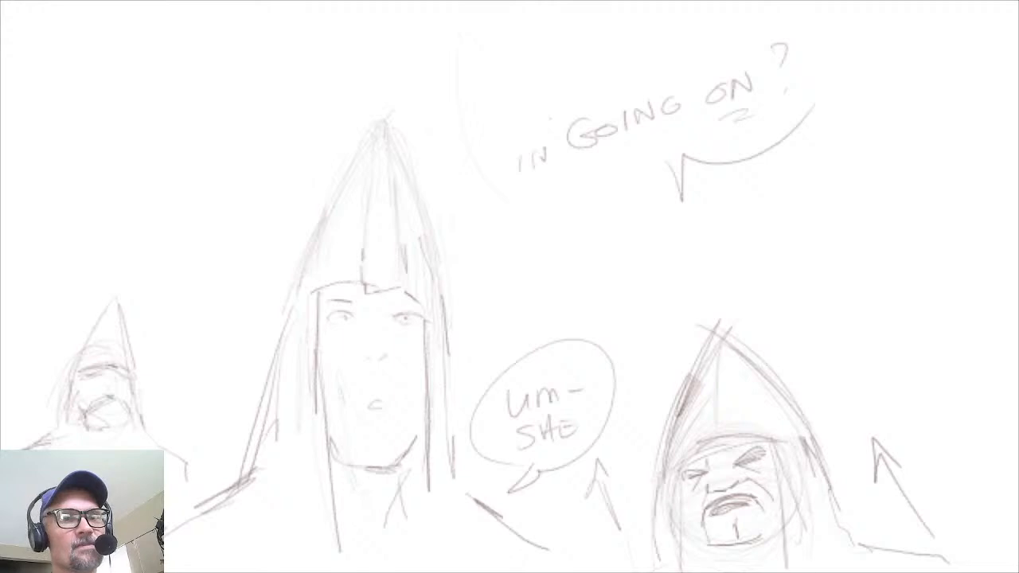
pyautogui.press('Right')
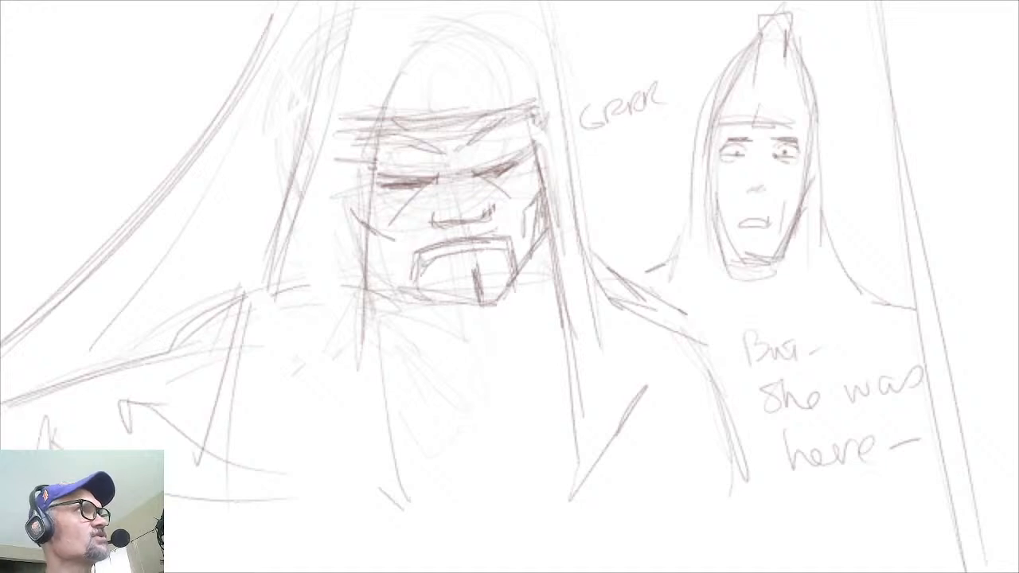
pyautogui.press('Right')
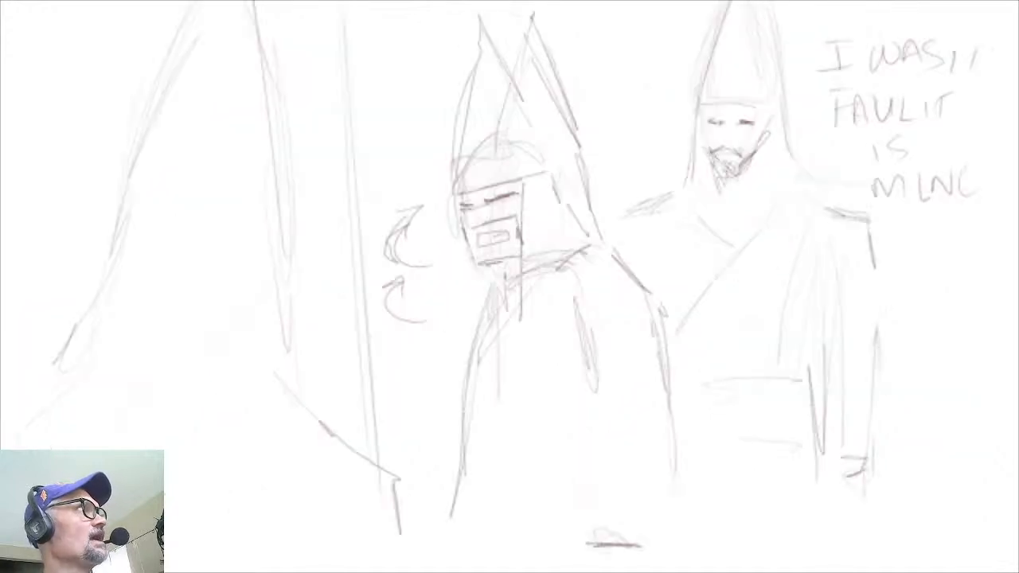
pyautogui.press('Right')
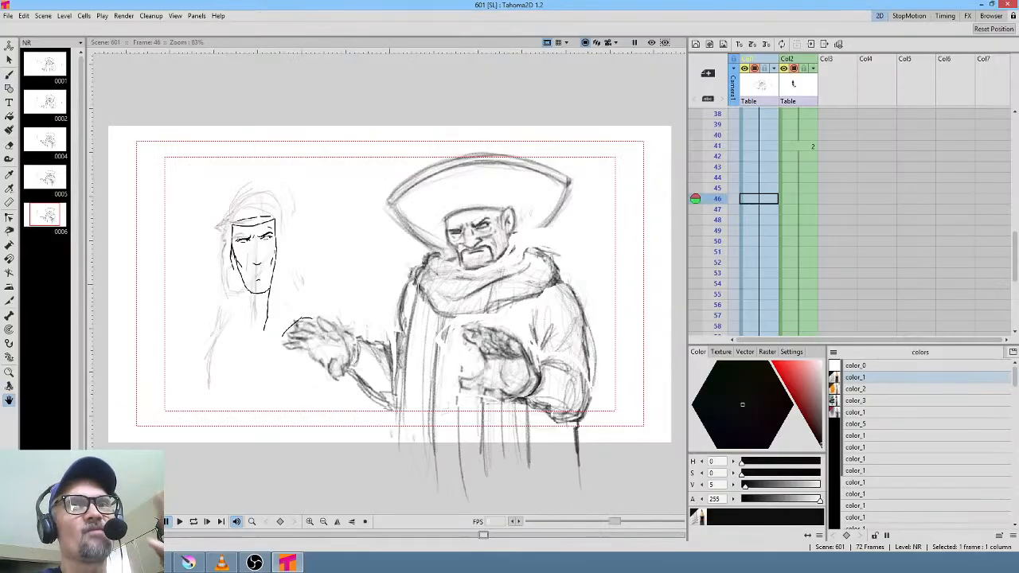
# - Switch back to Tahoma2D and play scene 601 from frame 1 to frame 51 to examine the poses' timing
pyautogui.click(761, 125)
pyautogui.scroll(10, 761, 125)
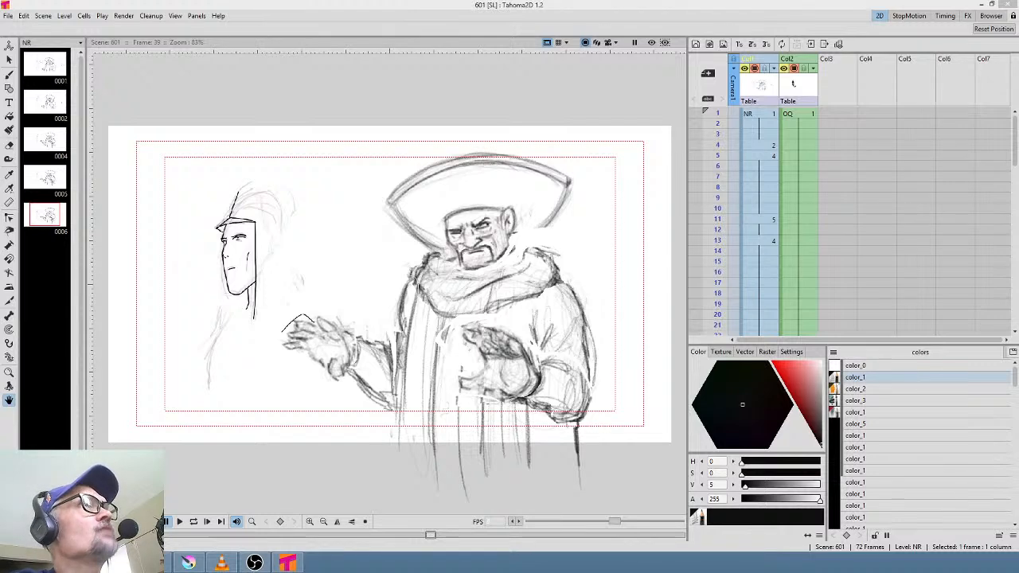
pyautogui.click(749, 144)
pyautogui.scroll(-3, 748, 141)
pyautogui.scroll(3, 761, 147)
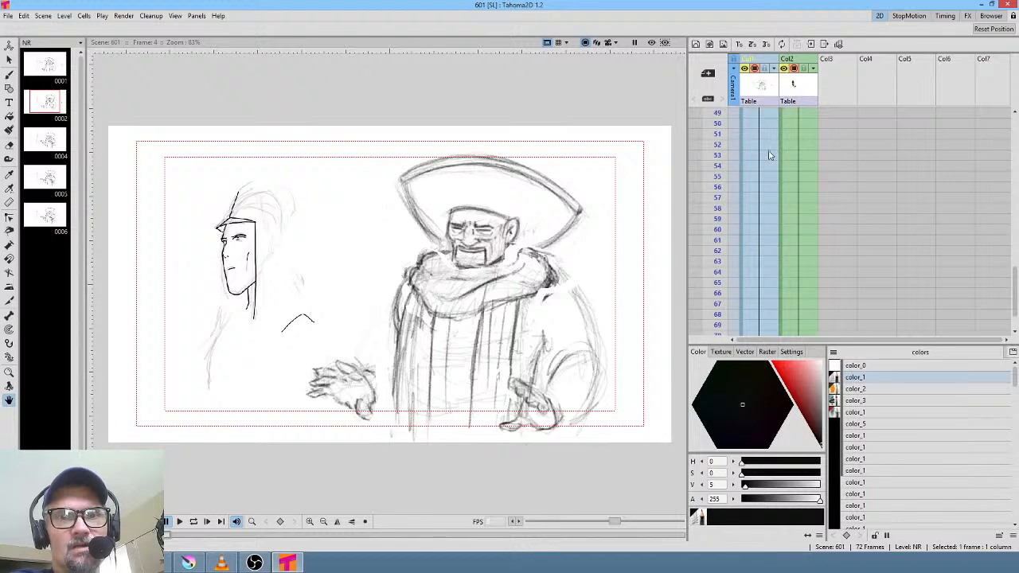
pyautogui.click(764, 115)
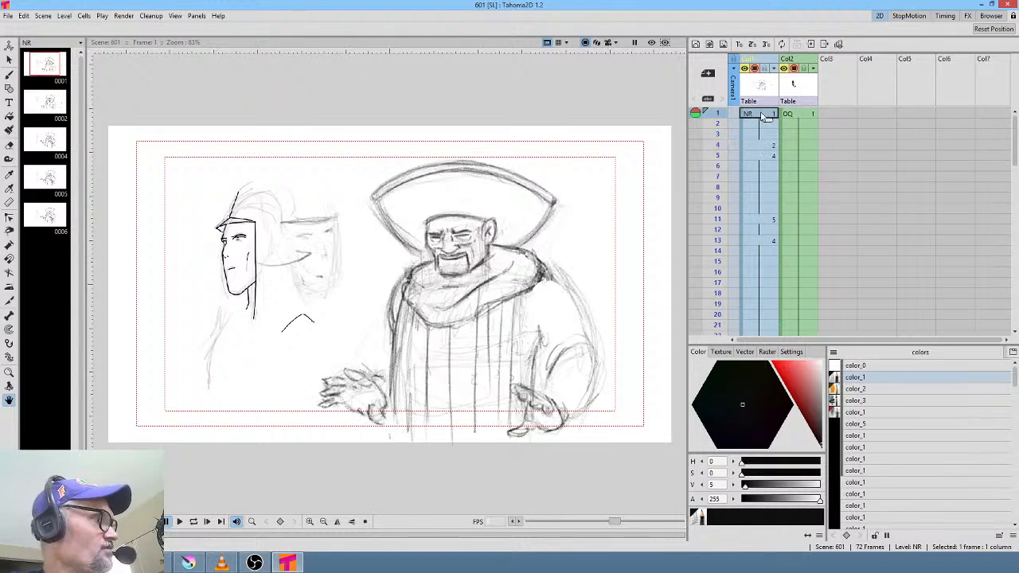
pyautogui.press('l')
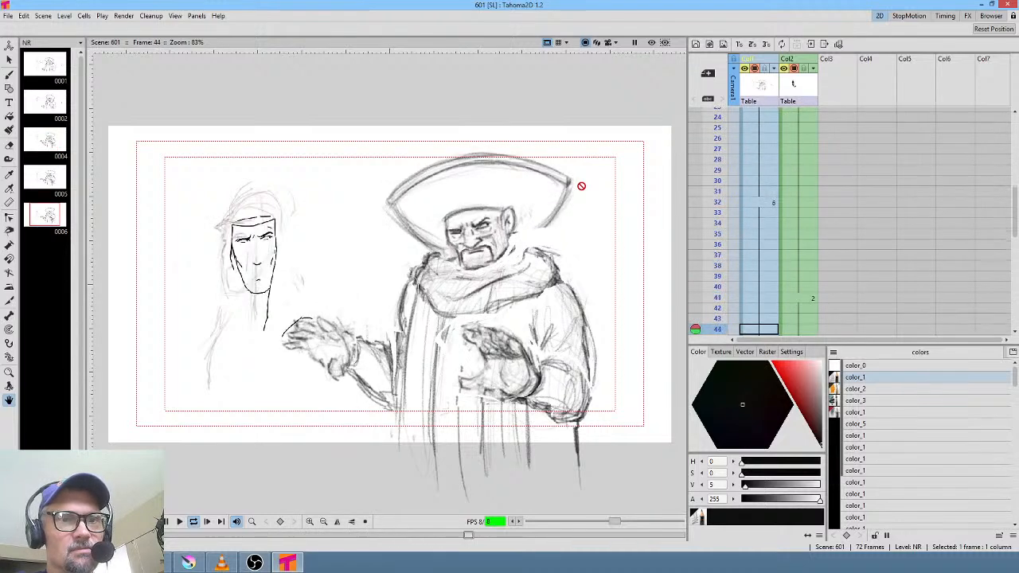
pyautogui.press('l')
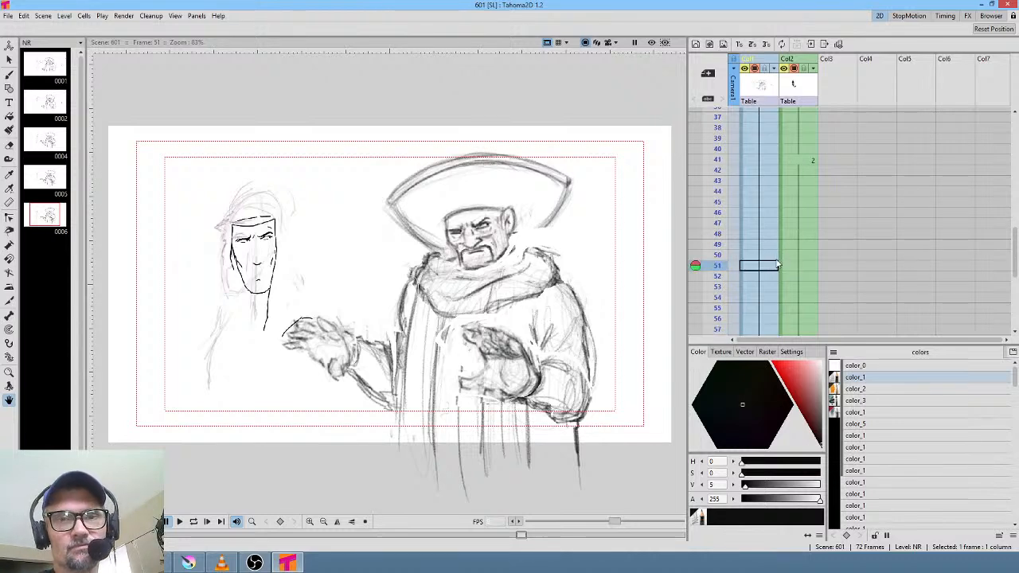
# - Check the held frames around frame 51 and replay the scene from frame 1 to frame 52
pyautogui.scroll(-3, 774, 263)
pyautogui.scroll(2, 783, 200)
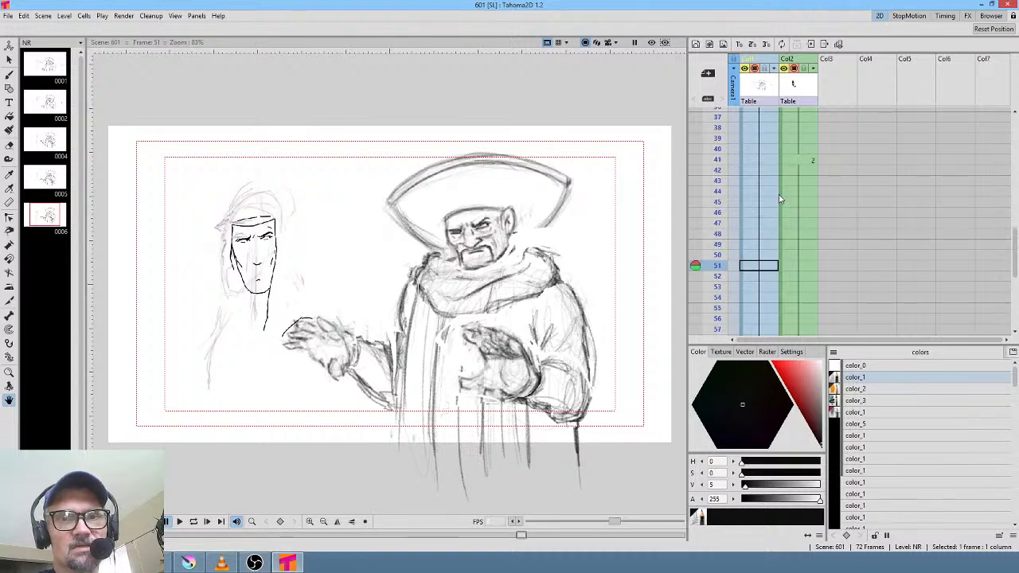
pyautogui.click(761, 271)
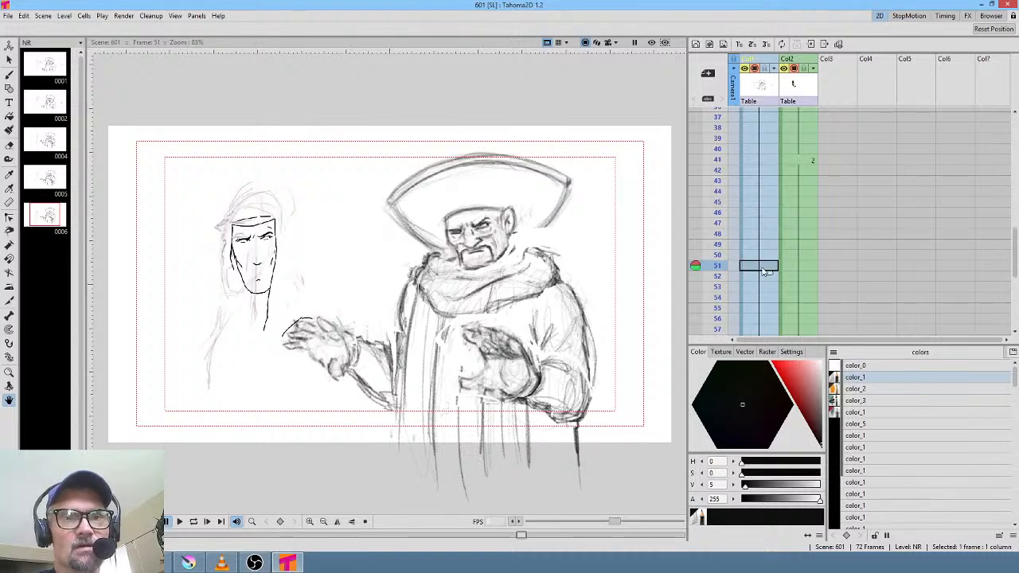
pyautogui.scroll(-2, 766, 251)
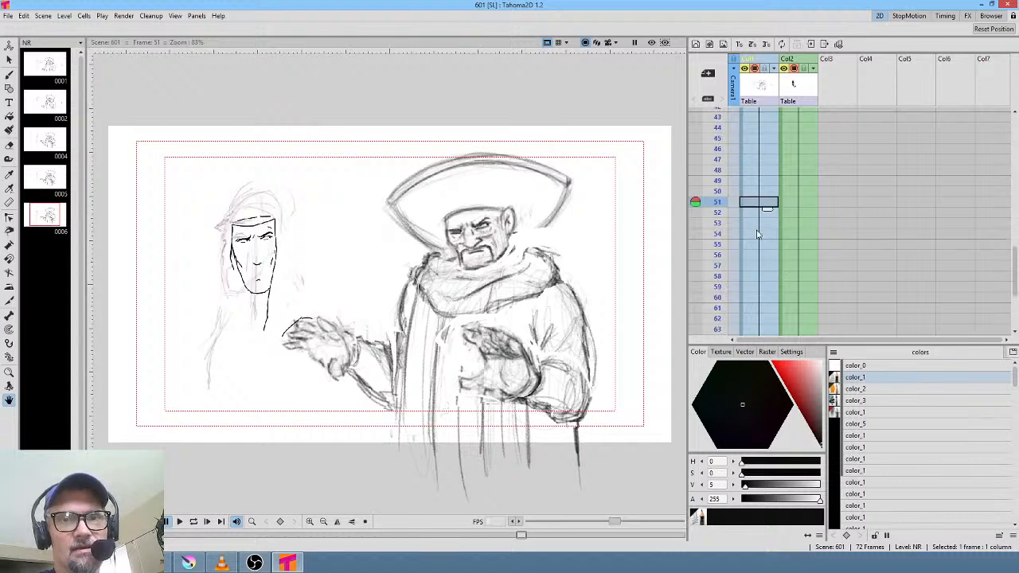
pyautogui.scroll(14, 758, 232)
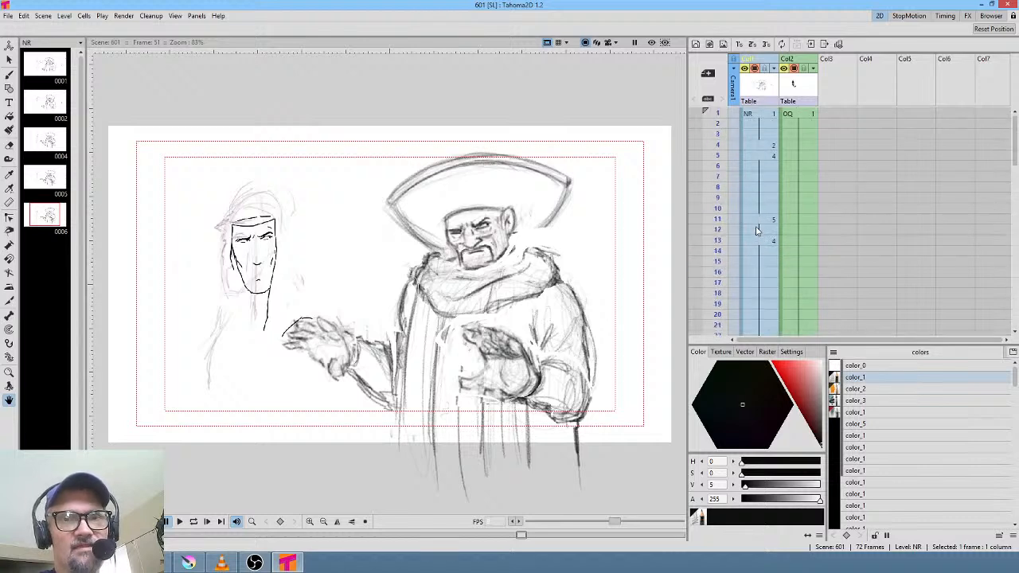
pyautogui.click(754, 114)
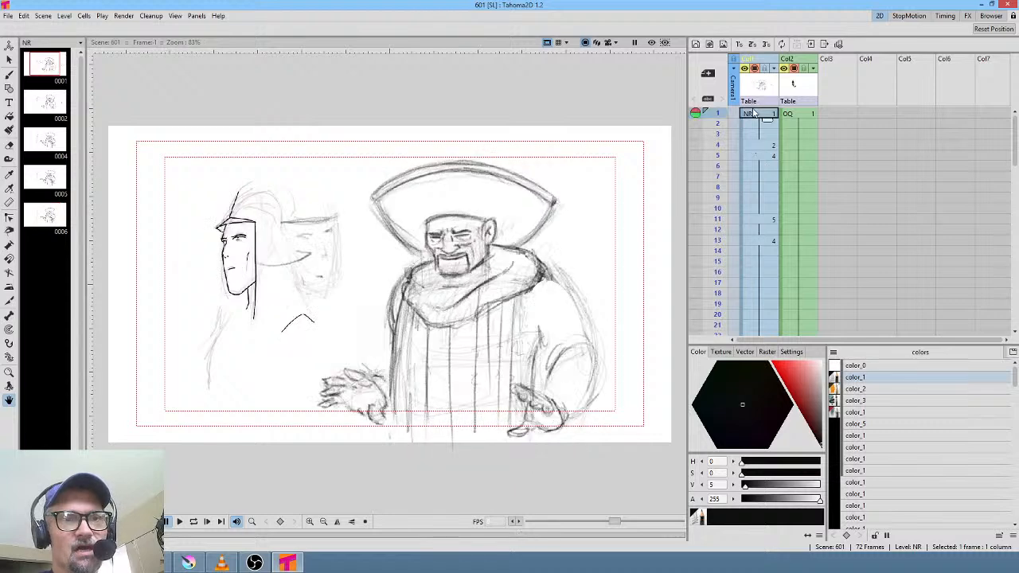
pyautogui.press('l')
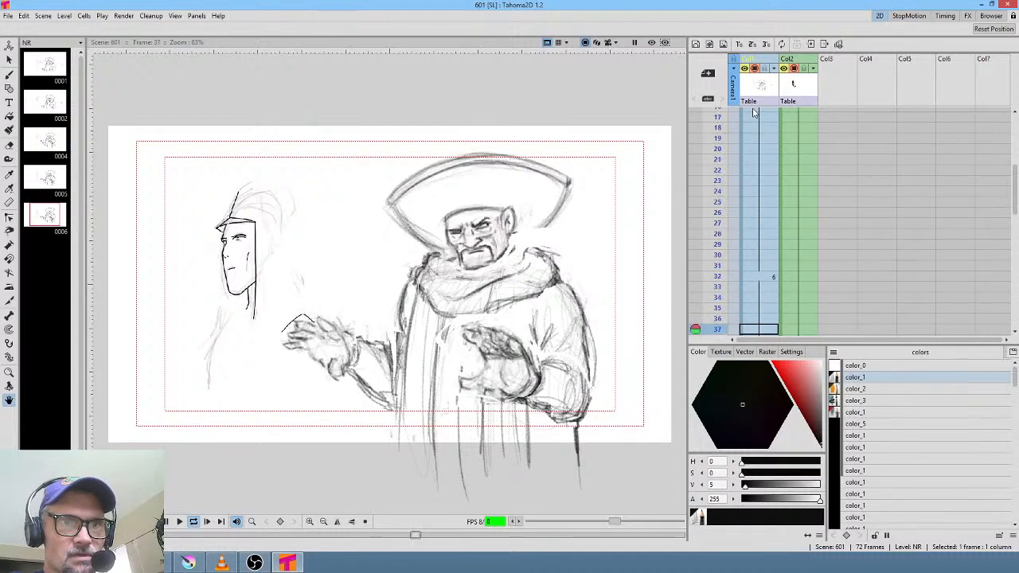
pyautogui.press('l')
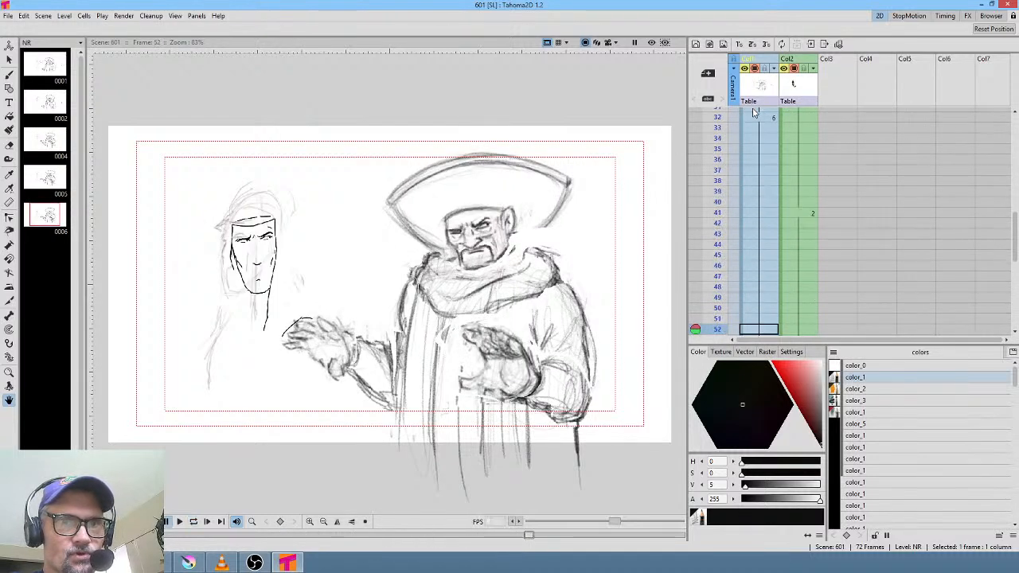
# - Delete frames 53 to 72 from both the sketch and ink columns
pyautogui.scroll(-2, 798, 202)
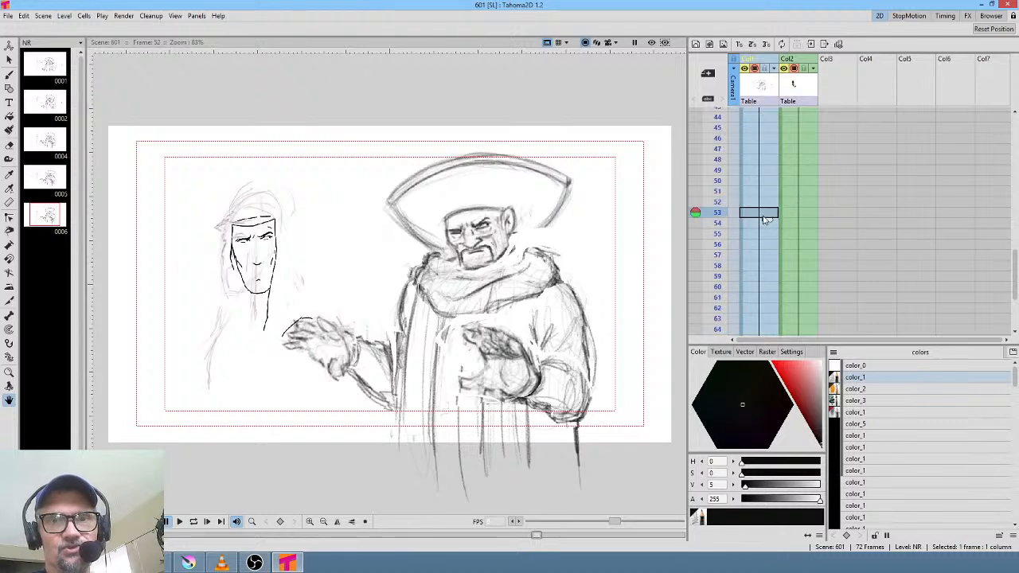
pyautogui.scroll(-3, 787, 259)
pyautogui.keyDown('shift'); pyautogui.click(804, 231); pyautogui.keyUp('shift')
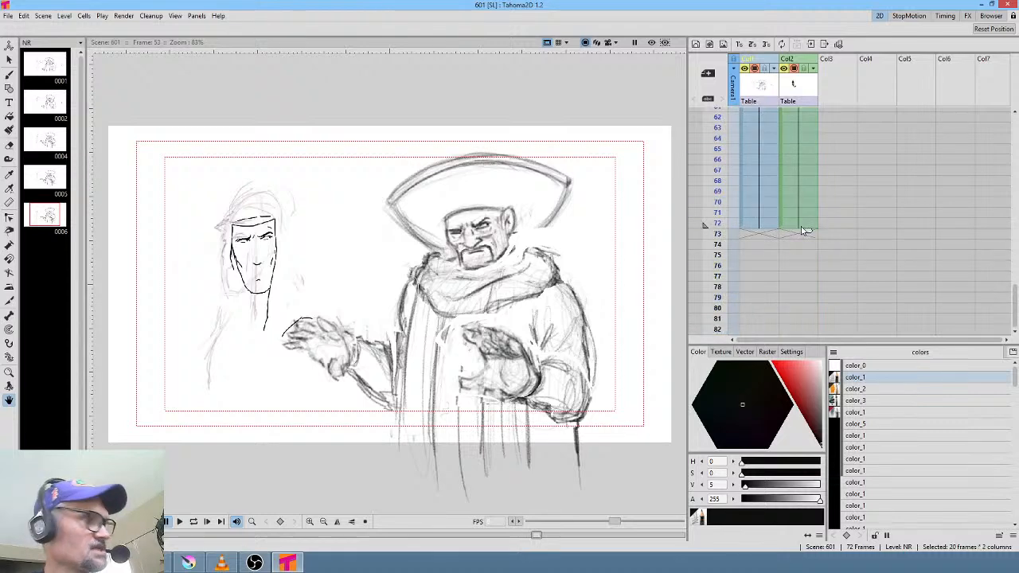
pyautogui.press('Delete')
pyautogui.scroll(4, 797, 223)
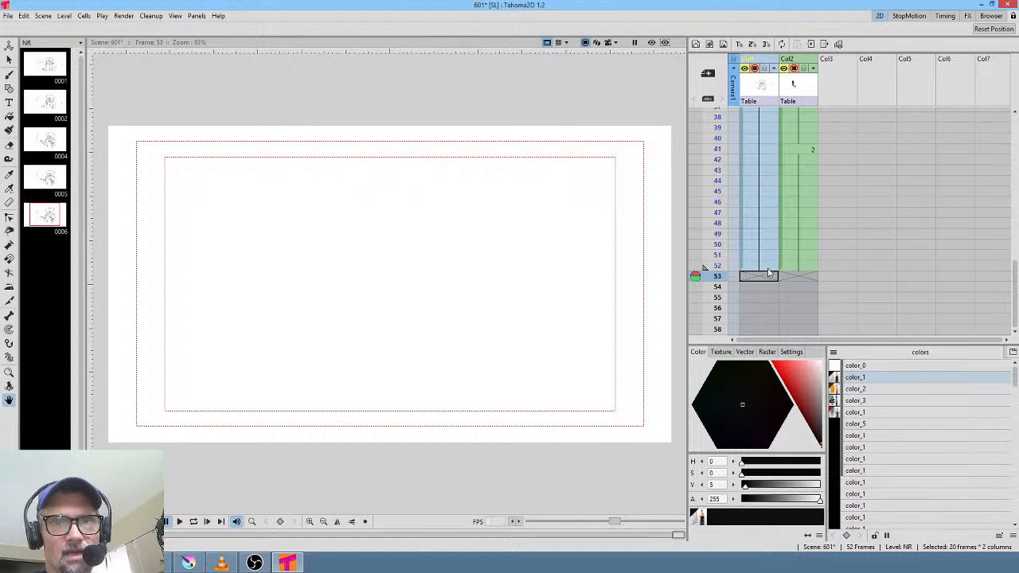
# - Duplicate the sketch column's last drawing into a new drawing at frame 53
pyautogui.click(768, 269)
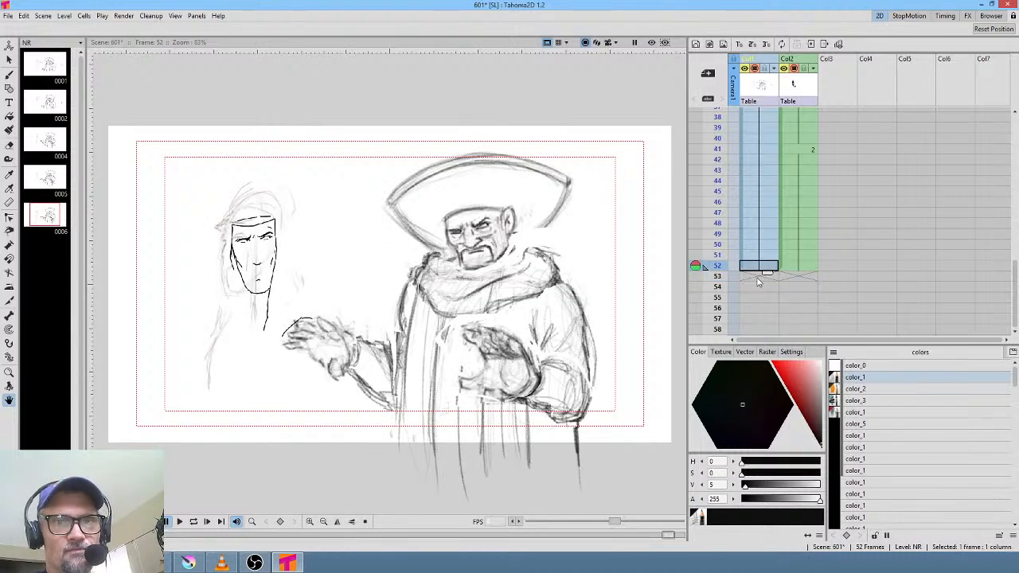
pyautogui.click(759, 278)
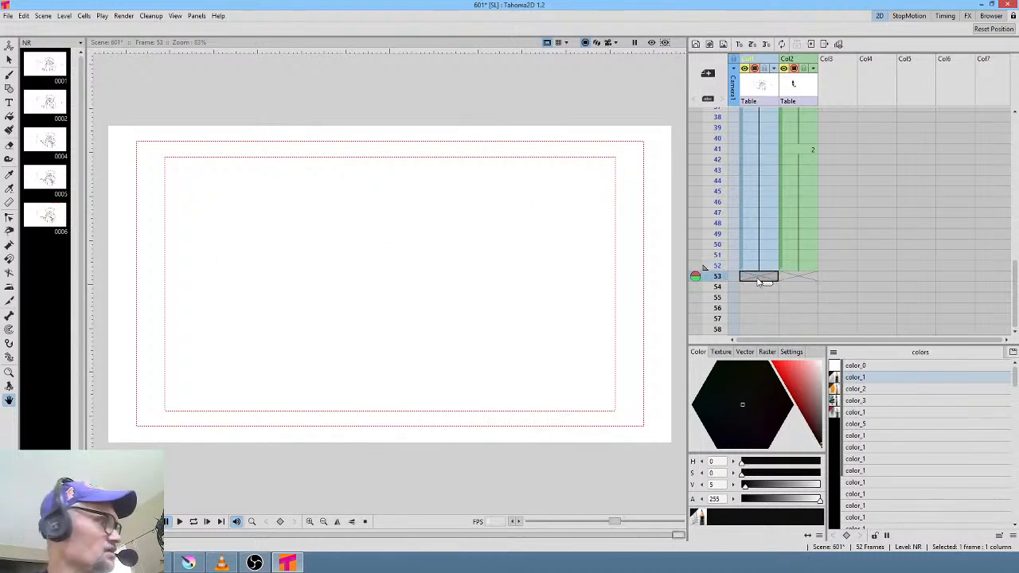
pyautogui.press('d')
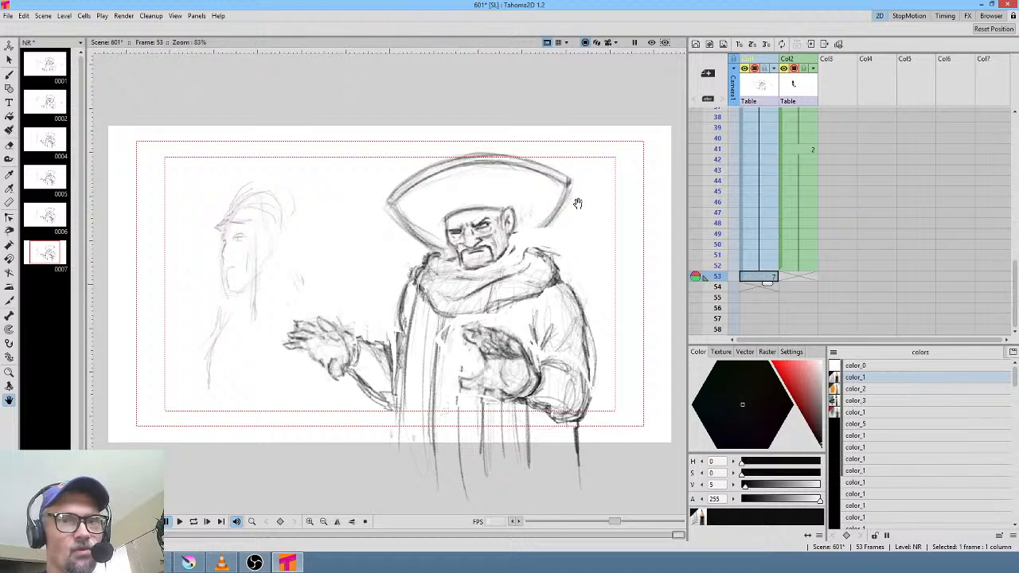
# - Select the whole sketch at frame 53, scale it to about 116%, and offset it about -291 px in X and -241 px in Y
pyautogui.scroll(-2, 578, 204)
pyautogui.press('s')
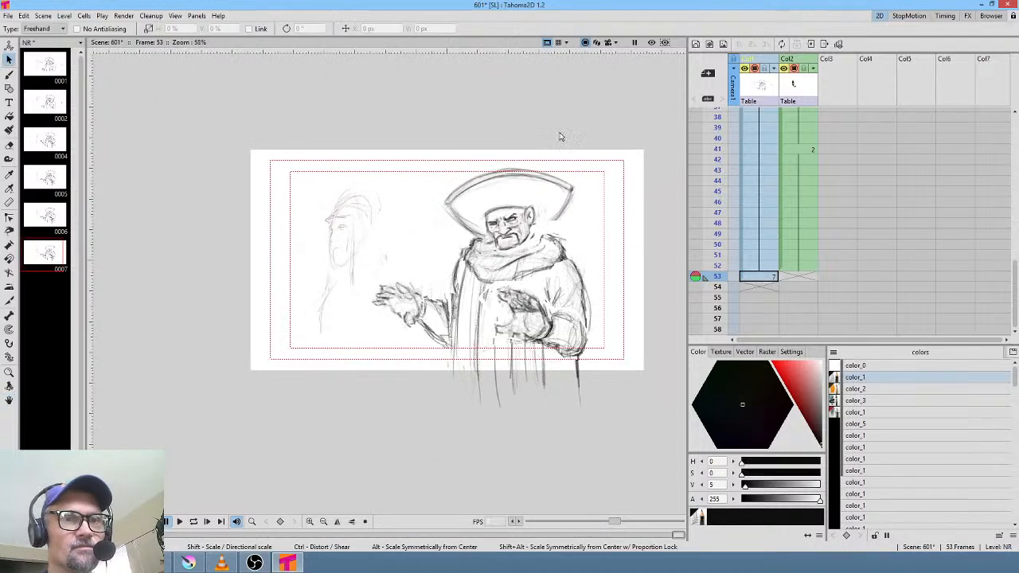
pyautogui.moveTo(559, 135)
pyautogui.mouseDown()
pyautogui.moveTo(456, 111)
pyautogui.moveTo(362, 110)
pyautogui.moveTo(287, 143)
pyautogui.moveTo(240, 210)
pyautogui.moveTo(231, 282)
pyautogui.moveTo(242, 356)
pyautogui.moveTo(363, 419)
pyautogui.moveTo(535, 455)
pyautogui.moveTo(685, 412)
pyautogui.moveTo(667, 227)
pyautogui.moveTo(597, 149)
pyautogui.moveTo(528, 126)
pyautogui.mouseUp()
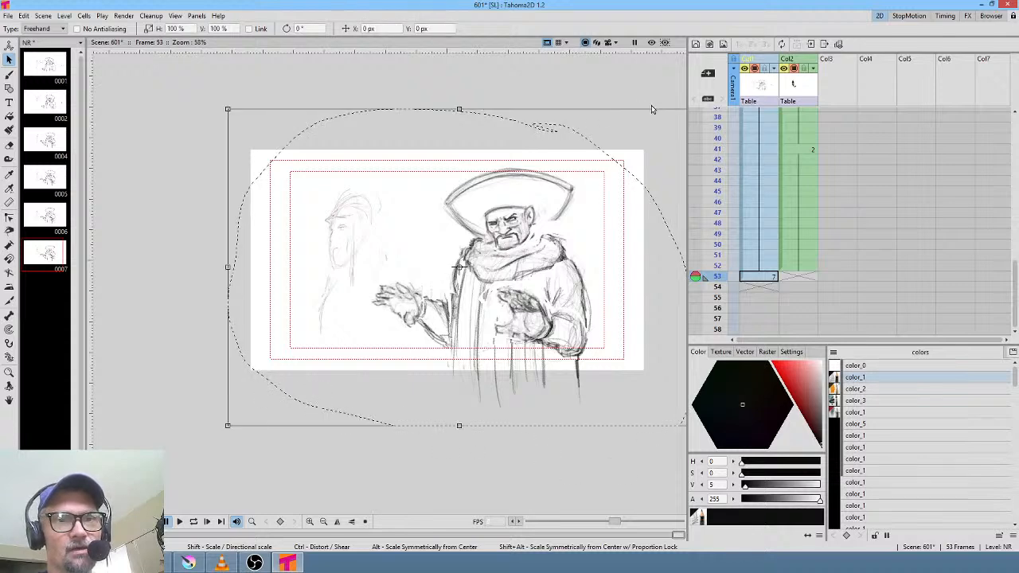
pyautogui.scroll(-2, 584, 135)
pyautogui.moveTo(551, 174); pyautogui.dragTo(441, 205)
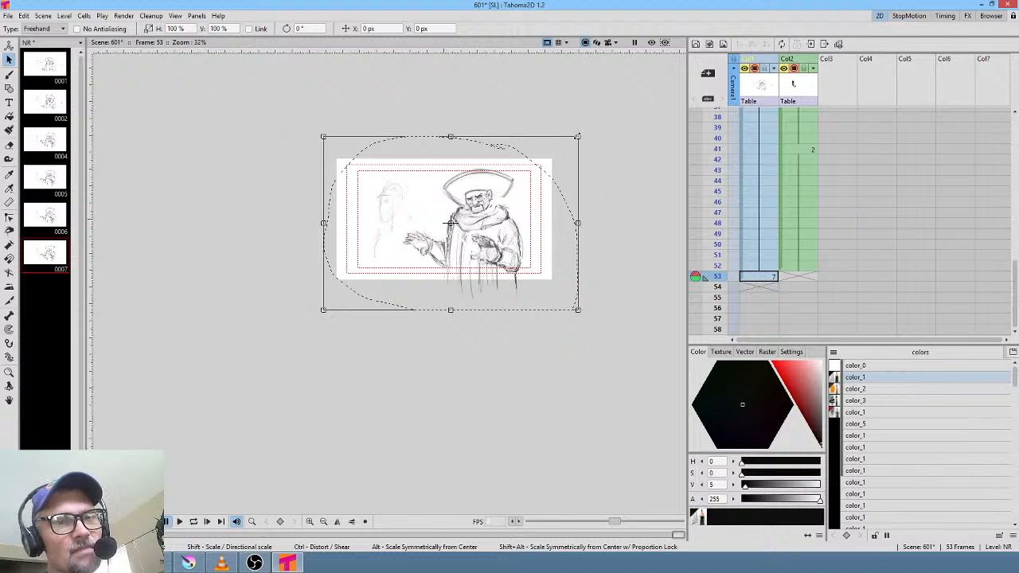
pyautogui.moveTo(583, 132)
pyautogui.mouseDown()
pyautogui.moveTo(679, 96)
pyautogui.moveTo(663, 107)
pyautogui.mouseUp()
pyautogui.moveTo(573, 181); pyautogui.dragTo(538, 216)
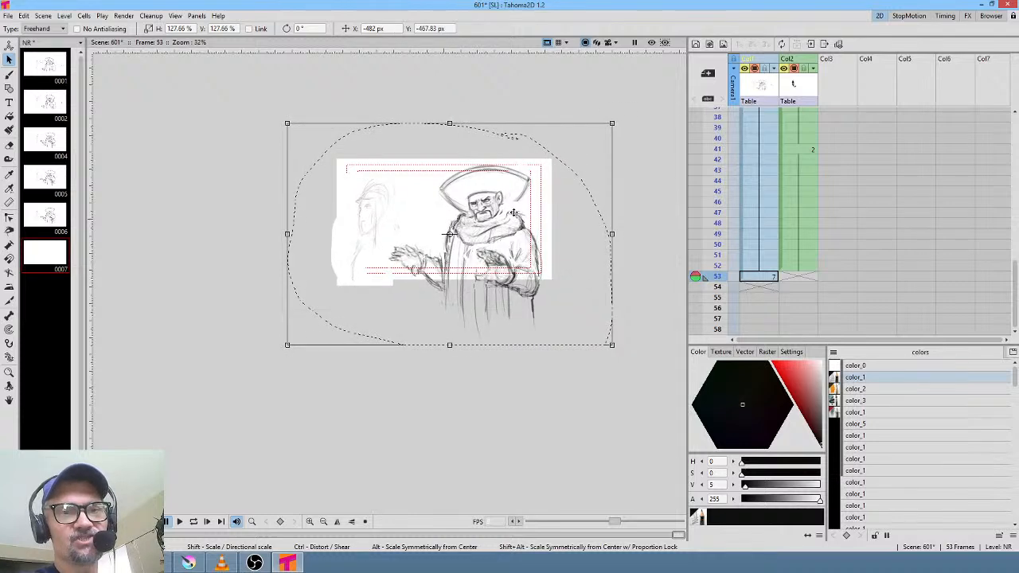
pyautogui.moveTo(612, 123); pyautogui.dragTo(555, 193)
pyautogui.moveTo(482, 251); pyautogui.dragTo(497, 232)
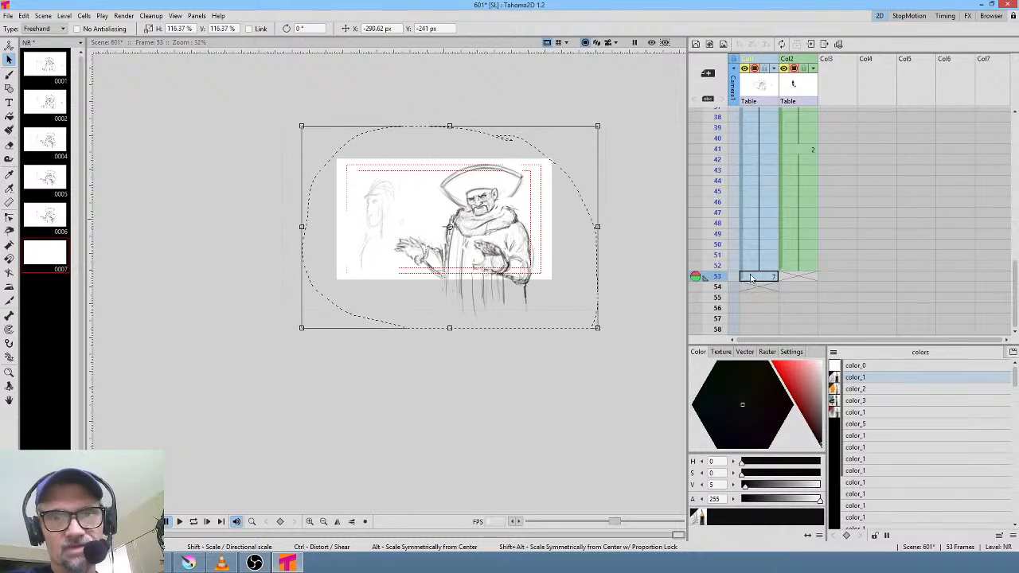
# - Compare the enlarged pose with frame 52 and extend the frame 53 drawing's hold through frame 64
pyautogui.scroll(2, 519, 215)
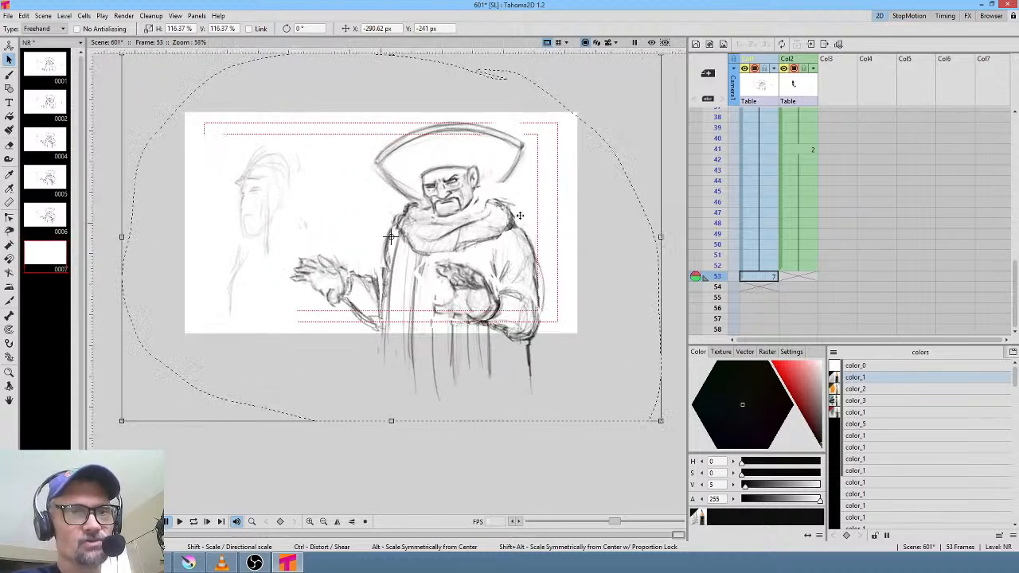
pyautogui.scroll(2, 520, 216)
pyautogui.scroll(-1, 520, 216)
pyautogui.moveTo(520, 217); pyautogui.dragTo(545, 222)
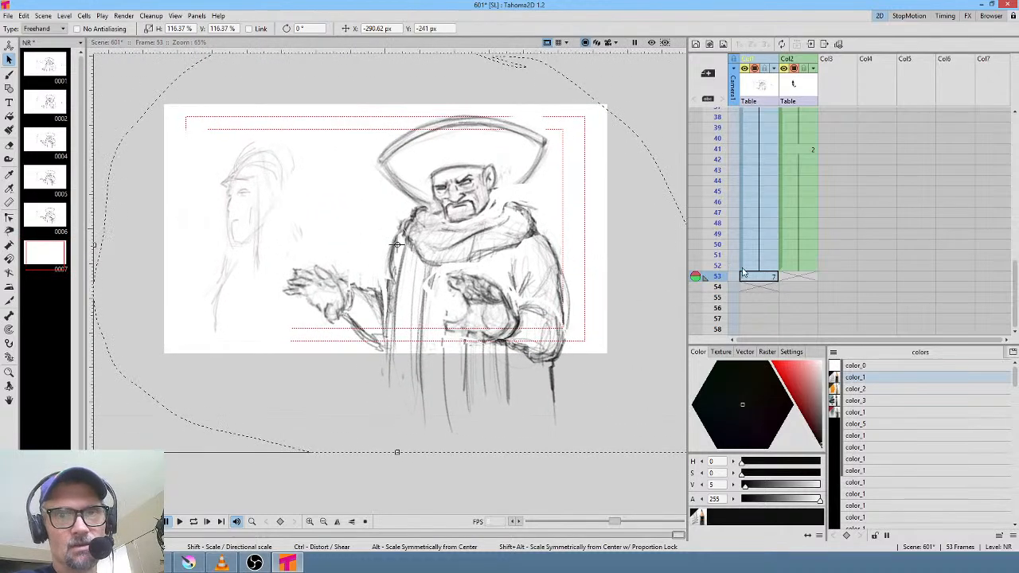
pyautogui.click(764, 265)
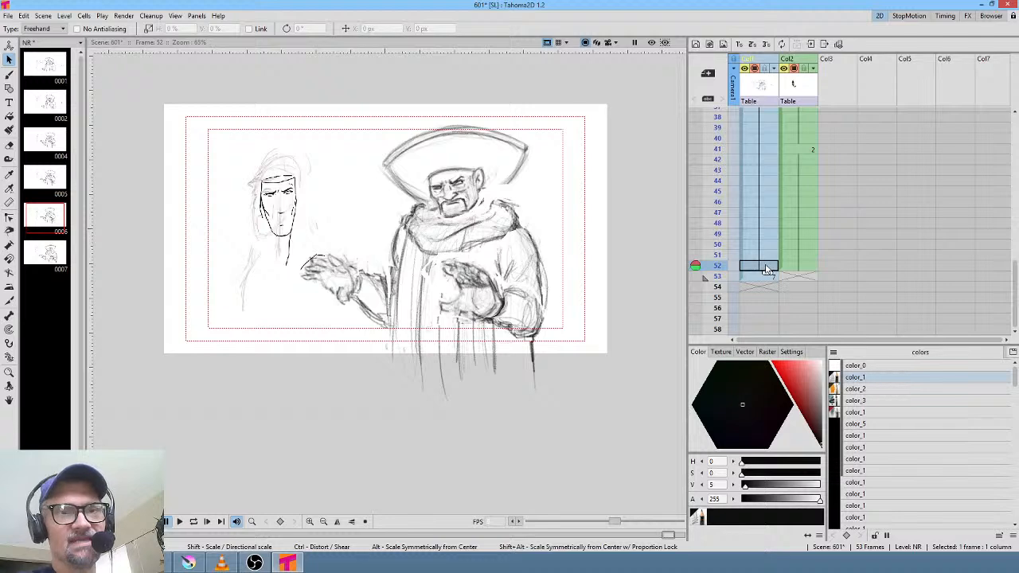
pyautogui.click(763, 279)
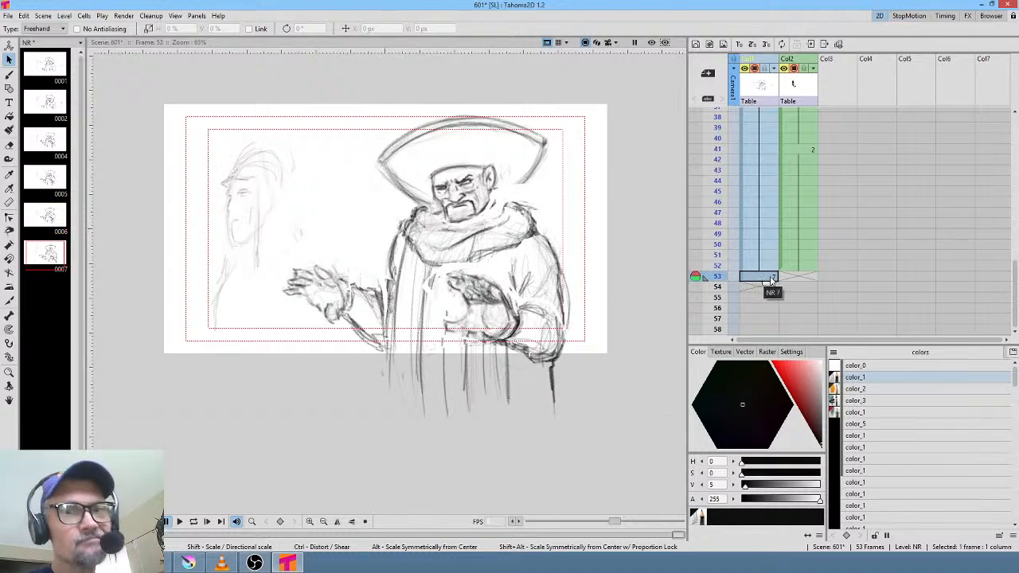
pyautogui.scroll(-4, 773, 263)
pyautogui.moveTo(770, 159); pyautogui.dragTo(764, 280)
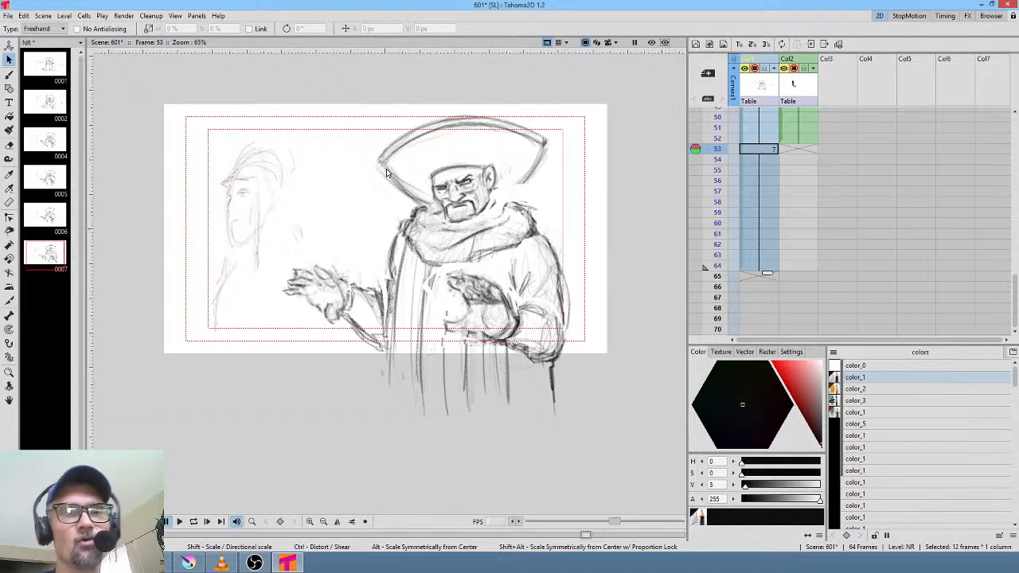
pyautogui.moveTo(723, 137)
pyautogui.mouseDown()
pyautogui.moveTo(720, 181)
pyautogui.moveTo(726, 141)
pyautogui.mouseUp()
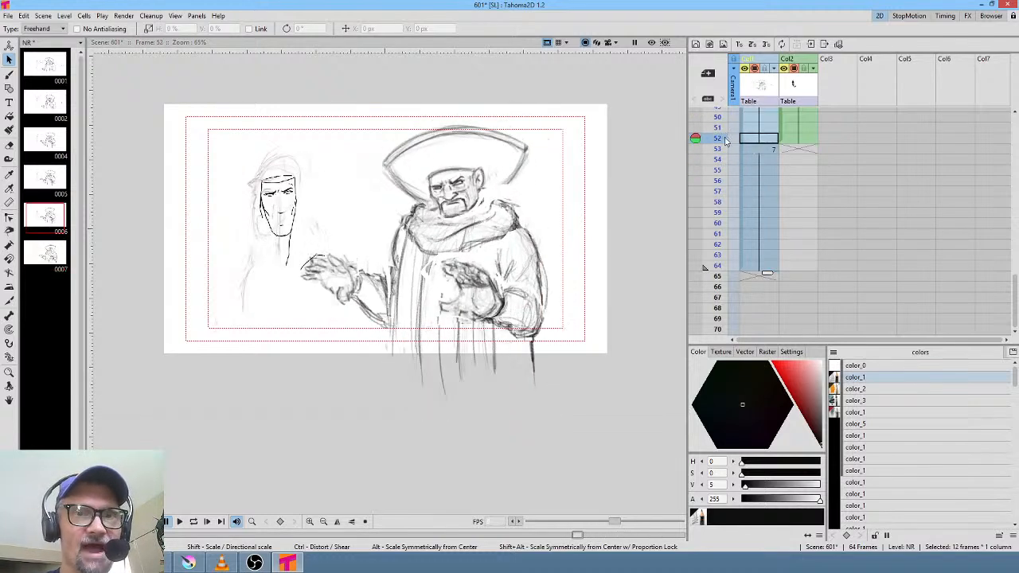
pyautogui.click(764, 149)
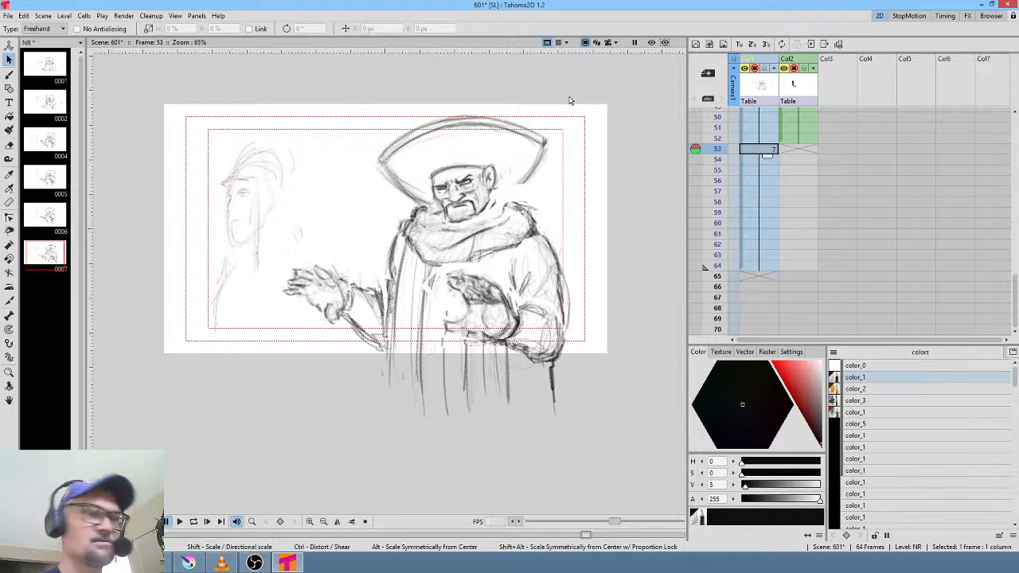
# - Select the hatted man at frame 53, enlarge him to about 110%, and shift him down and to the left
pyautogui.moveTo(571, 96)
pyautogui.mouseDown()
pyautogui.moveTo(217, 199)
pyautogui.moveTo(196, 456)
pyautogui.moveTo(625, 348)
pyautogui.moveTo(637, 239)
pyautogui.mouseUp()
pyautogui.moveTo(639, 77); pyautogui.dragTo(690, 46)
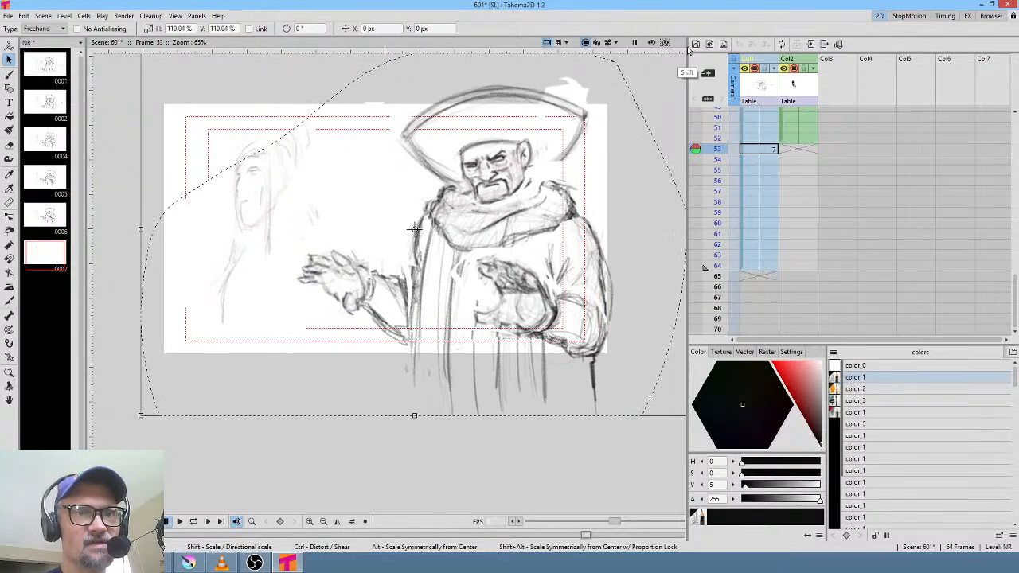
pyautogui.moveTo(566, 257)
pyautogui.mouseDown()
pyautogui.moveTo(510, 291)
pyautogui.moveTo(517, 296)
pyautogui.mouseUp()
# - Erase the loose hood lines above the faint figure's head in the frame 53 drawing
pyautogui.click(768, 150)
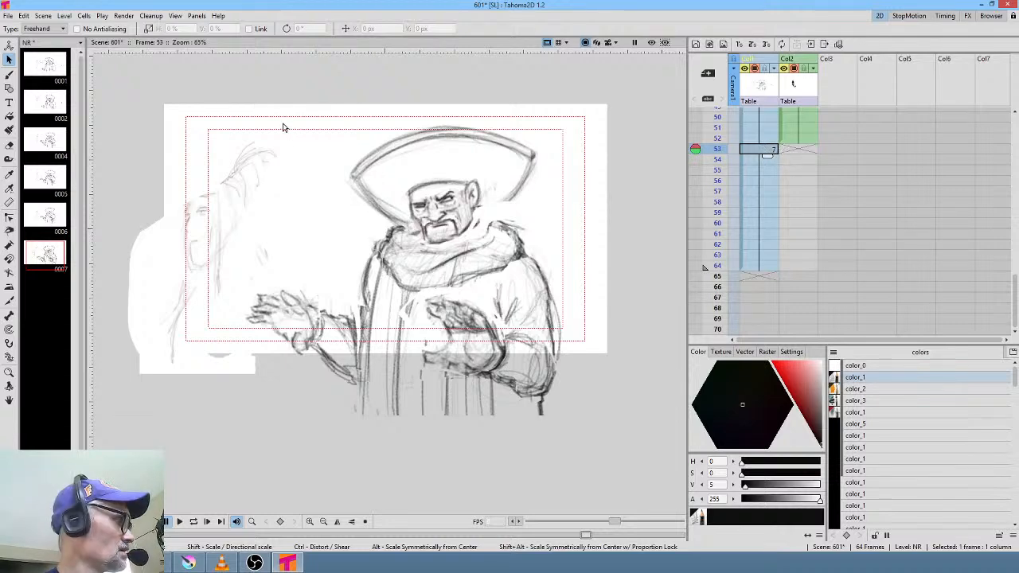
pyautogui.press('a')
pyautogui.moveTo(284, 115)
pyautogui.mouseDown()
pyautogui.moveTo(229, 129)
pyautogui.moveTo(288, 121)
pyautogui.moveTo(182, 164)
pyautogui.moveTo(155, 289)
pyautogui.moveTo(195, 395)
pyautogui.moveTo(268, 164)
pyautogui.moveTo(288, 143)
pyautogui.mouseUp()
# - Select the faint figure, scale it to about 106%, and move it closer to the hatted man
pyautogui.press('s')
pyautogui.moveTo(217, 261); pyautogui.dragTo(232, 262)
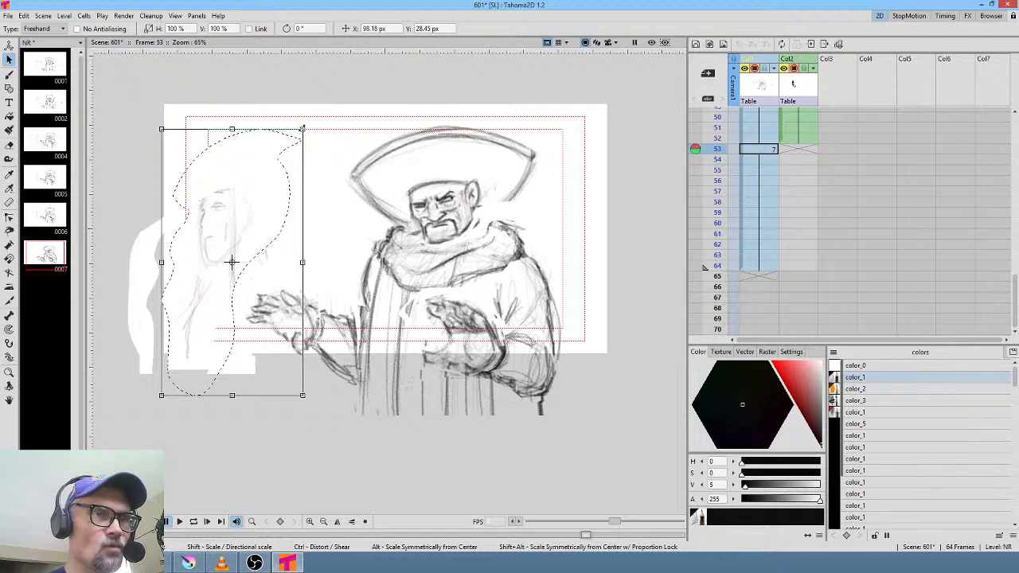
pyautogui.moveTo(303, 128)
pyautogui.mouseDown()
pyautogui.moveTo(327, 101)
pyautogui.moveTo(320, 95)
pyautogui.mouseUp()
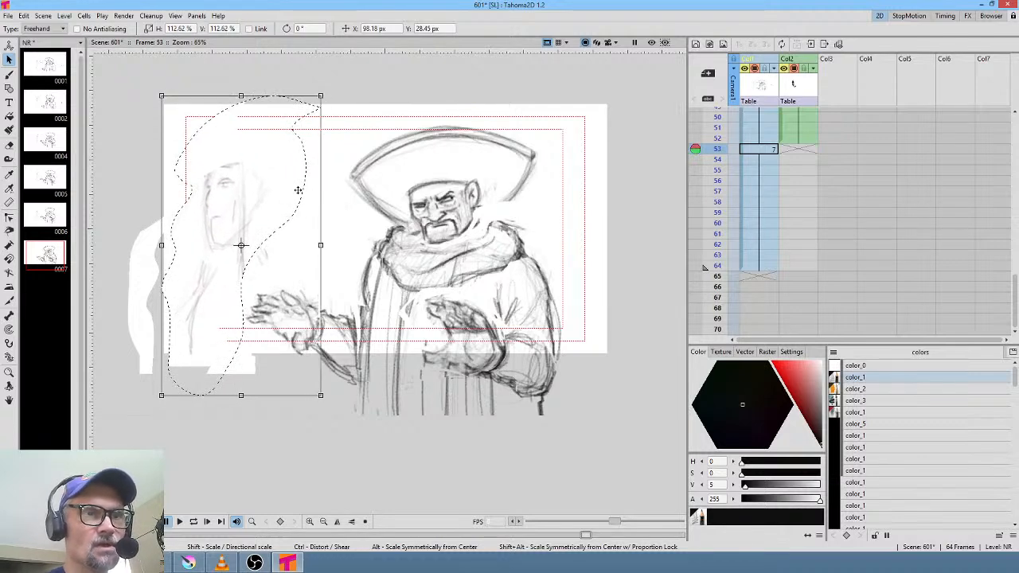
pyautogui.moveTo(298, 189)
pyautogui.mouseDown()
pyautogui.moveTo(325, 205)
pyautogui.moveTo(316, 224)
pyautogui.mouseUp()
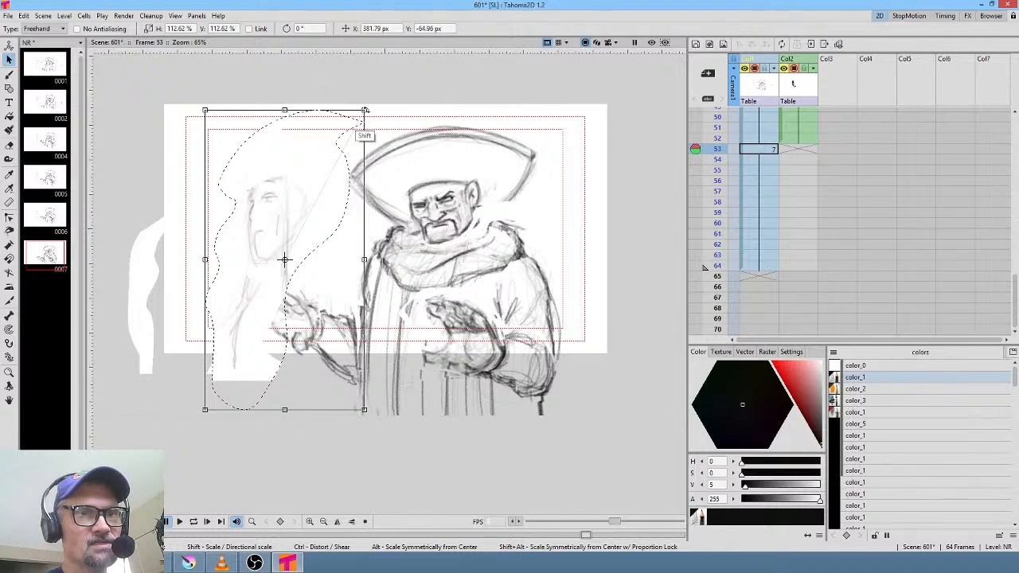
pyautogui.moveTo(365, 110); pyautogui.dragTo(348, 147)
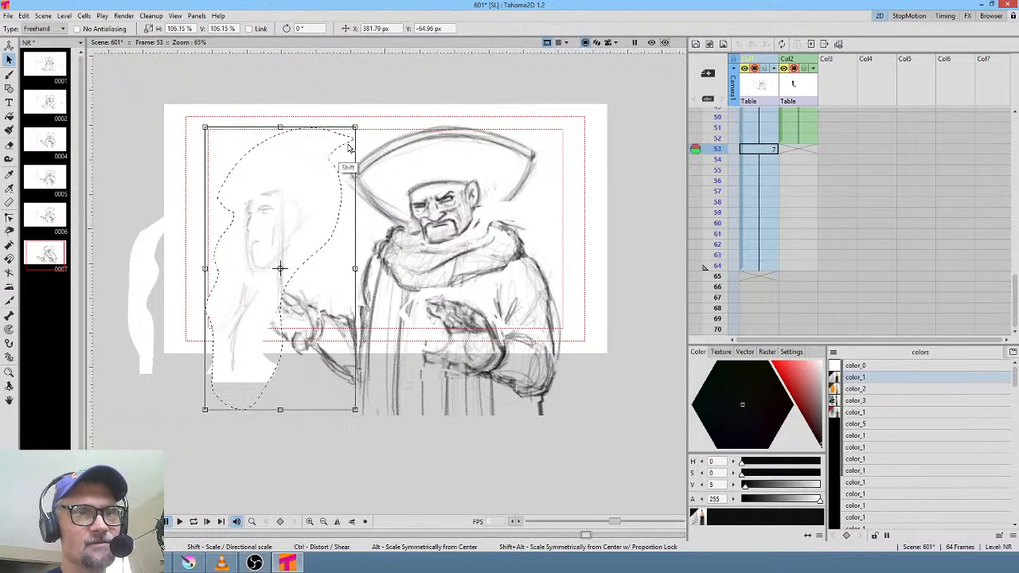
pyautogui.moveTo(322, 227); pyautogui.dragTo(331, 217)
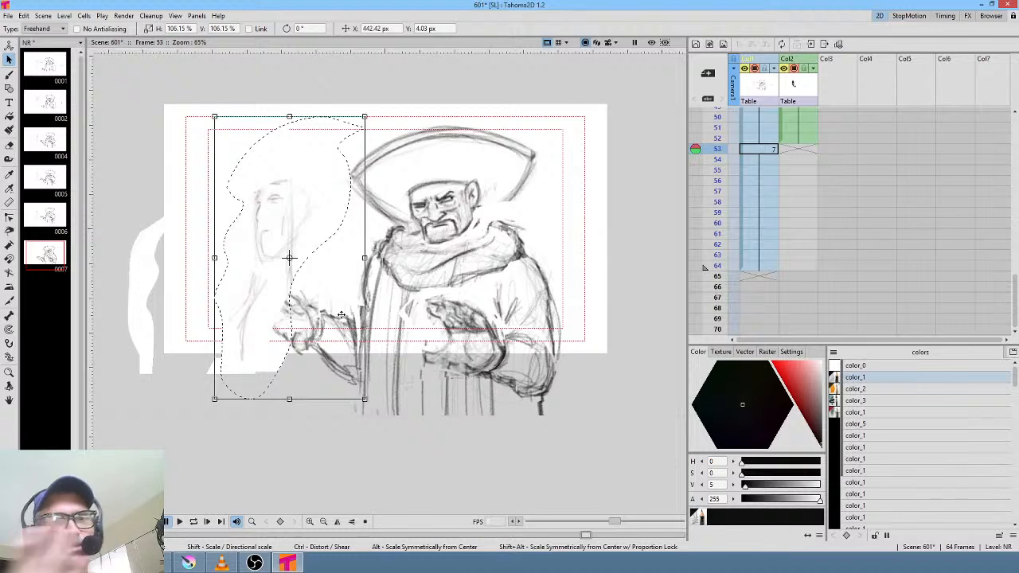
# - Compare the drawings at frames 52 and 53, and play the scene from frame 1 to examine the new pose's timing
pyautogui.click(769, 138)
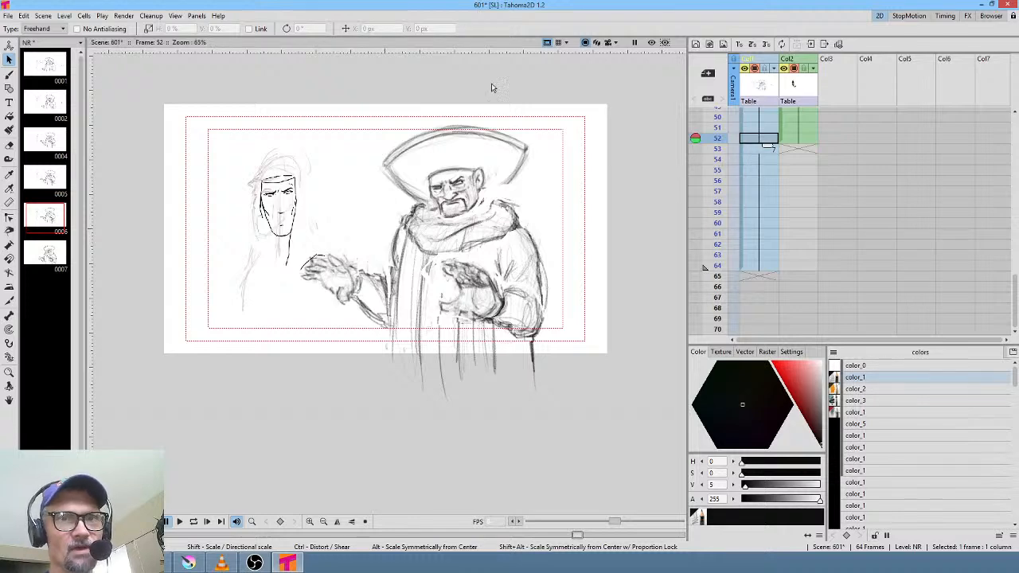
pyautogui.hotkey('alt', '0')
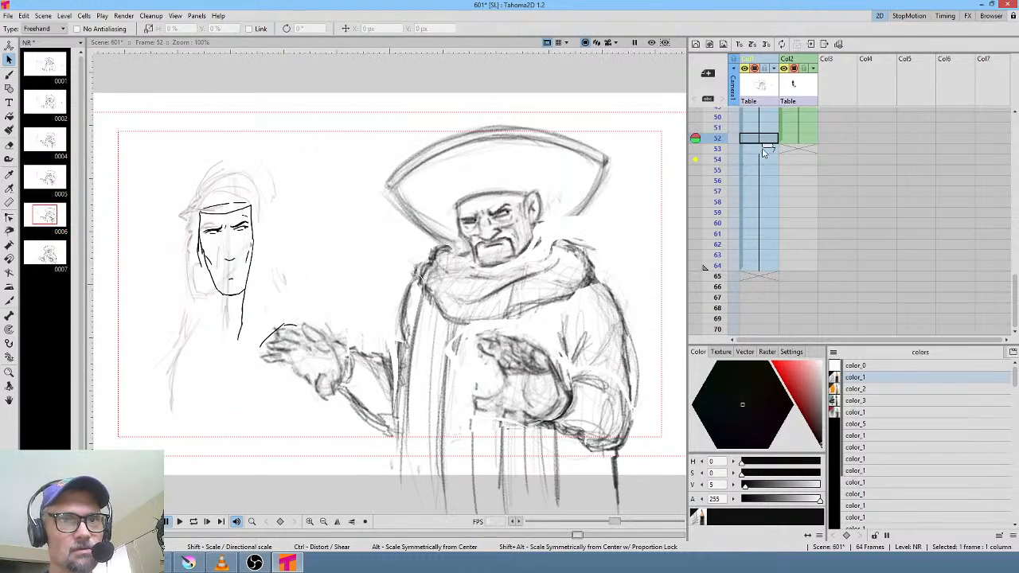
pyautogui.click(763, 150)
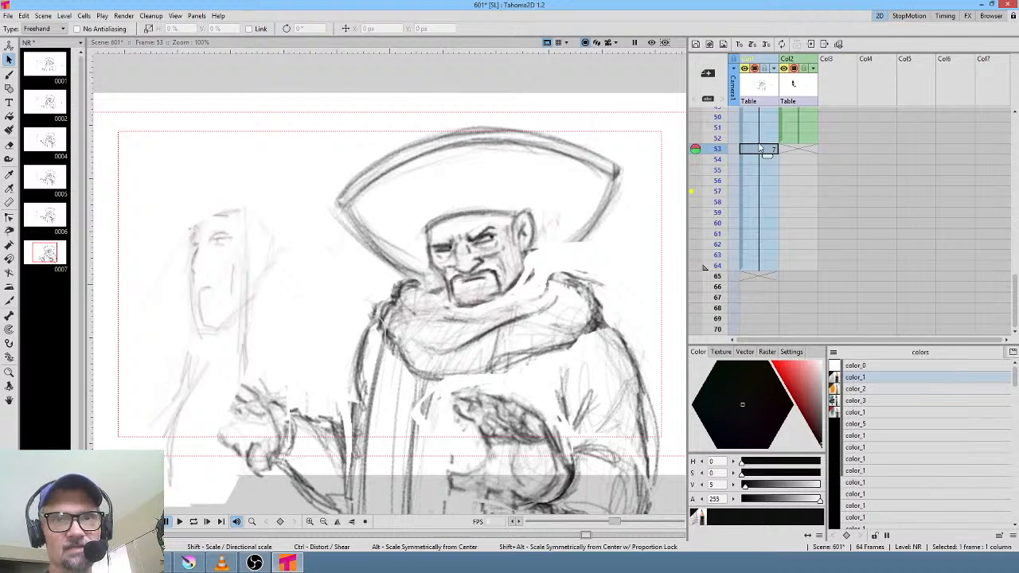
pyautogui.scroll(-2, 510, 227)
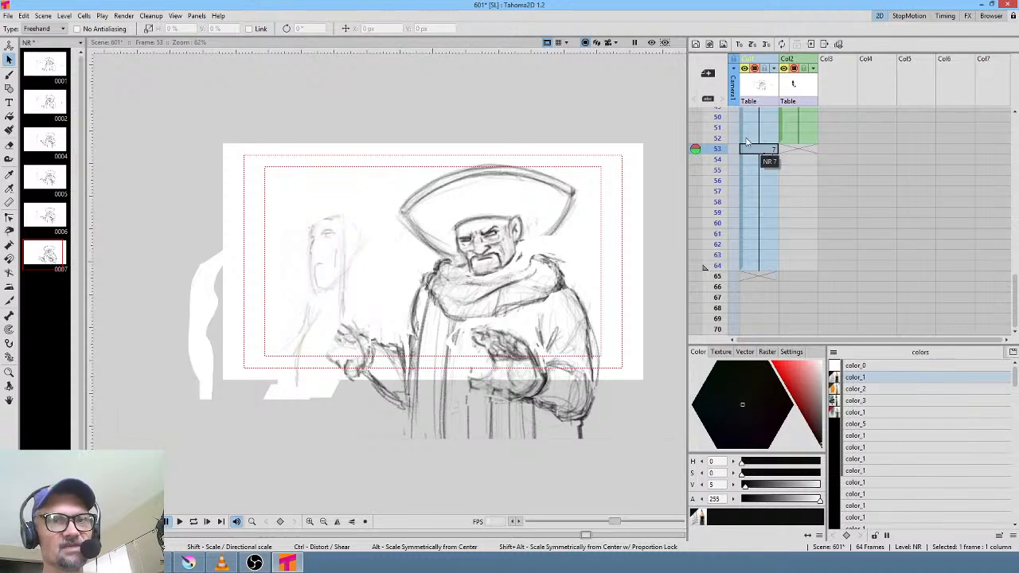
pyautogui.scroll(10, 747, 141)
pyautogui.click(720, 112)
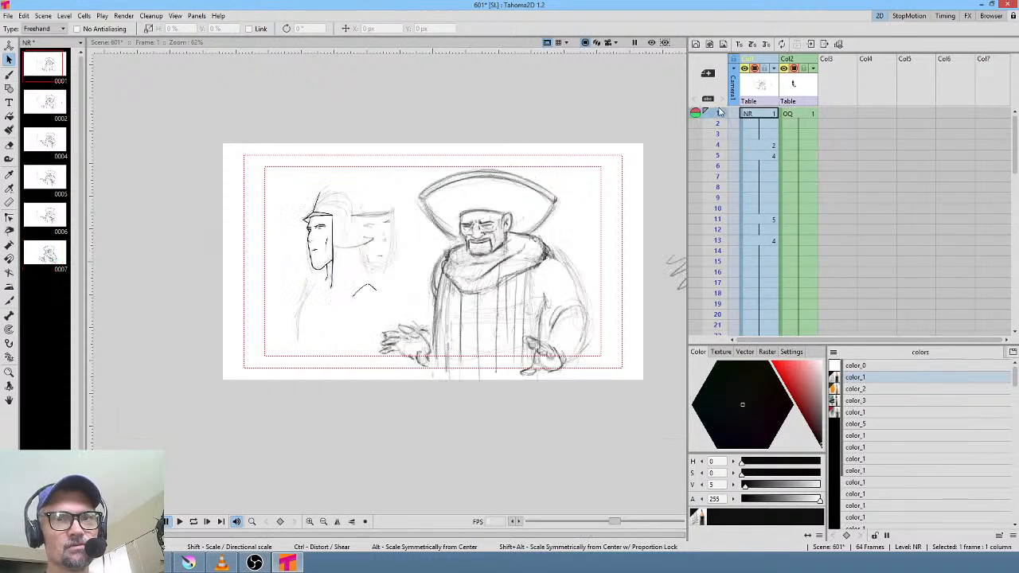
pyautogui.press('p')
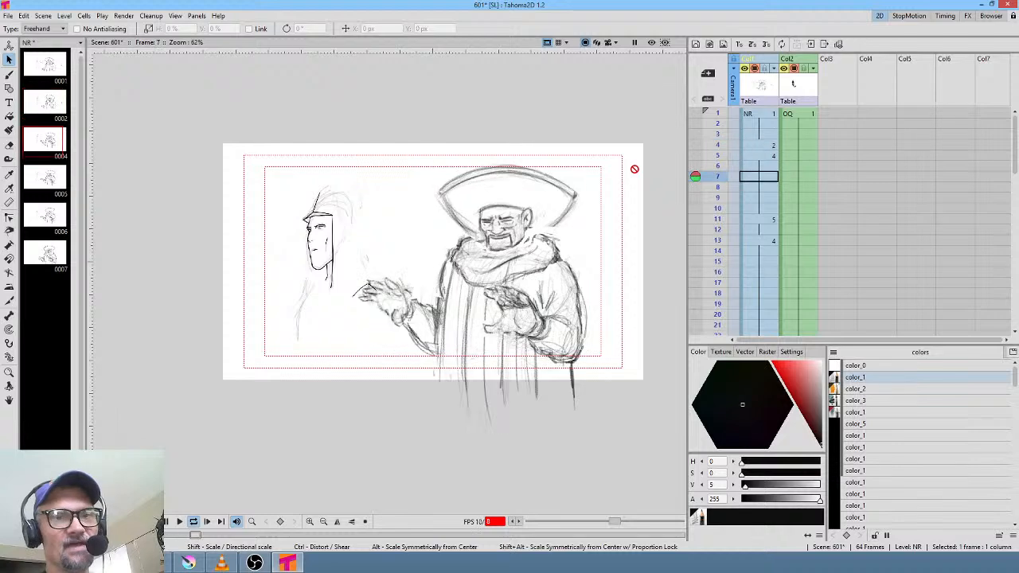
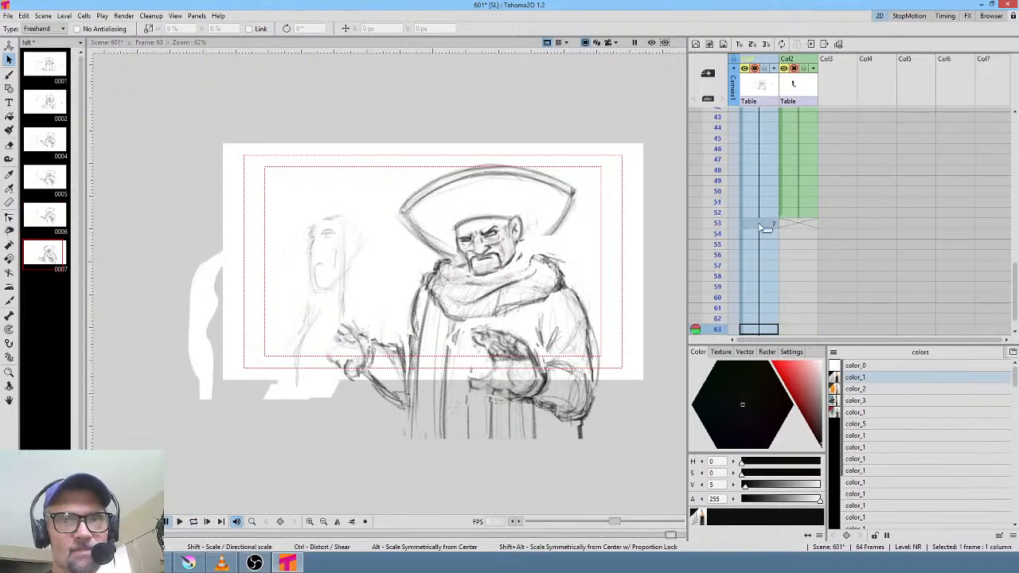
pyautogui.click(763, 227)
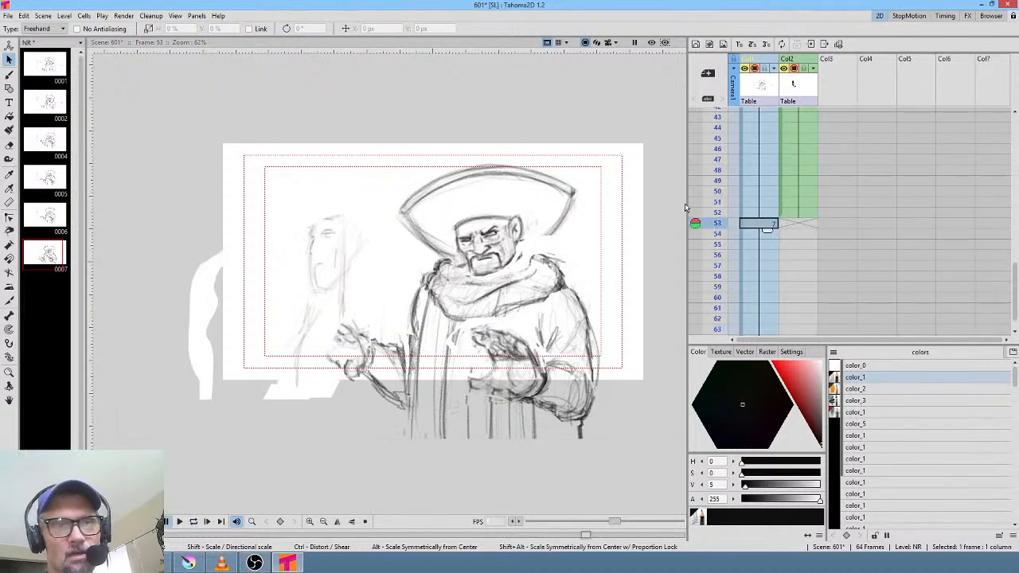
# - Save scene 601 together with its modified drawing level
pyautogui.click(8, 15)
pyautogui.click(33, 53)
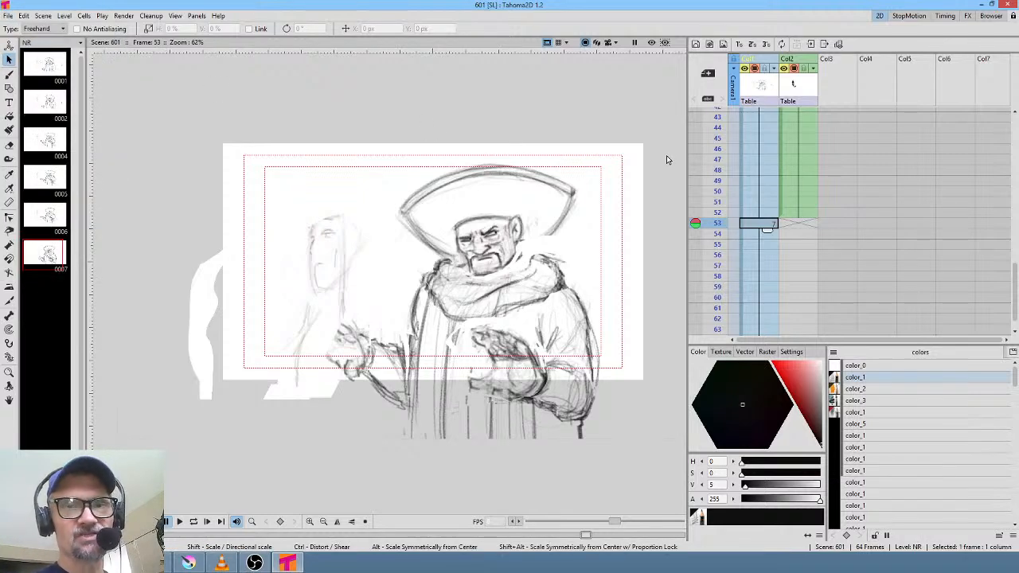
# - Select the hatted man's hand and forearm across his chest, rotate them about 6.2°, and shift them slightly down and right
pyautogui.moveTo(603, 374)
pyautogui.mouseDown()
pyautogui.moveTo(512, 328)
pyautogui.moveTo(470, 331)
pyautogui.moveTo(482, 371)
pyautogui.moveTo(460, 382)
pyautogui.moveTo(561, 427)
pyautogui.moveTo(595, 418)
pyautogui.mouseUp()
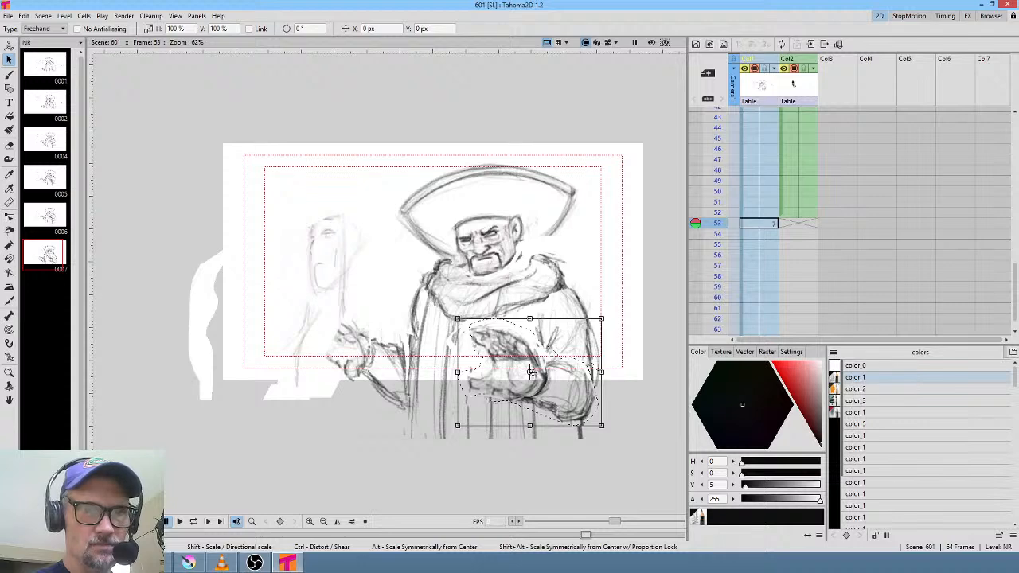
pyautogui.moveTo(530, 372)
pyautogui.mouseDown()
pyautogui.moveTo(551, 383)
pyautogui.moveTo(533, 380)
pyautogui.mouseUp()
pyautogui.moveTo(612, 322); pyautogui.dragTo(606, 312)
pyautogui.moveTo(579, 381); pyautogui.dragTo(579, 376)
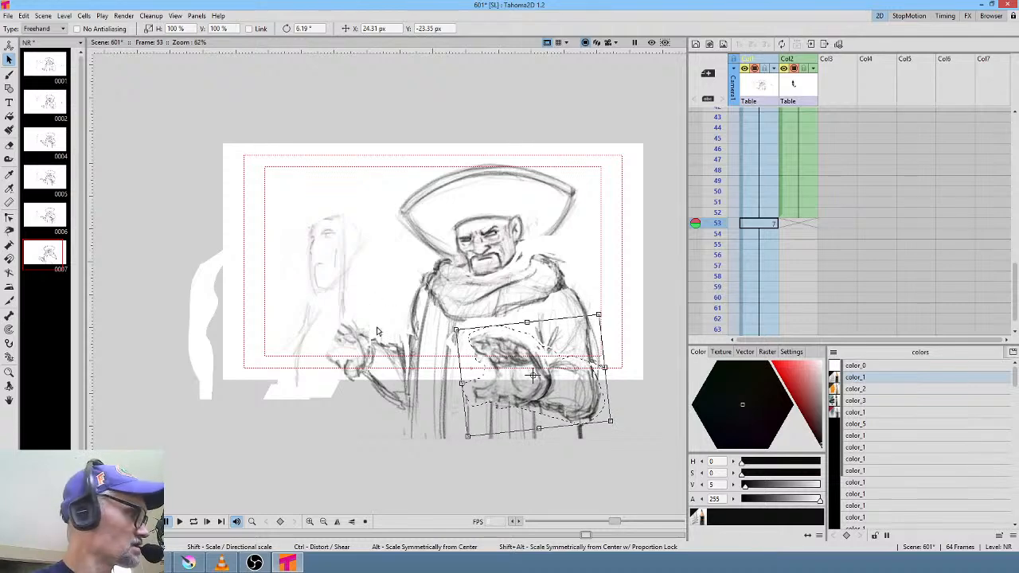
# - Select the hatted man's outstretched hand and forearm, rotate them about 7.3°, and shift them slightly down and left
pyautogui.click(340, 307)
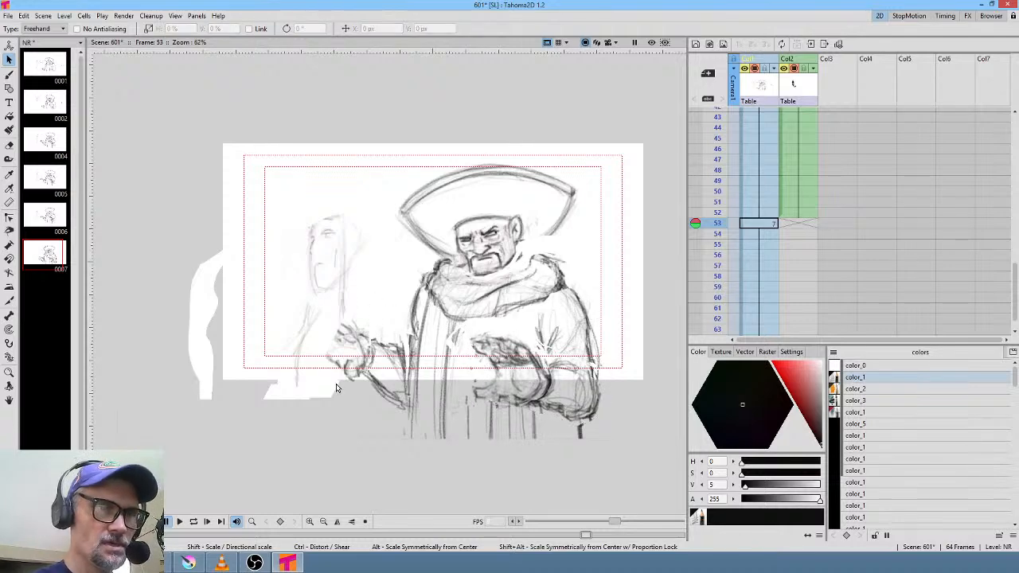
pyautogui.moveTo(352, 306)
pyautogui.mouseDown()
pyautogui.moveTo(368, 423)
pyautogui.moveTo(404, 397)
pyautogui.moveTo(398, 298)
pyautogui.mouseUp()
pyautogui.moveTo(386, 351); pyautogui.dragTo(379, 359)
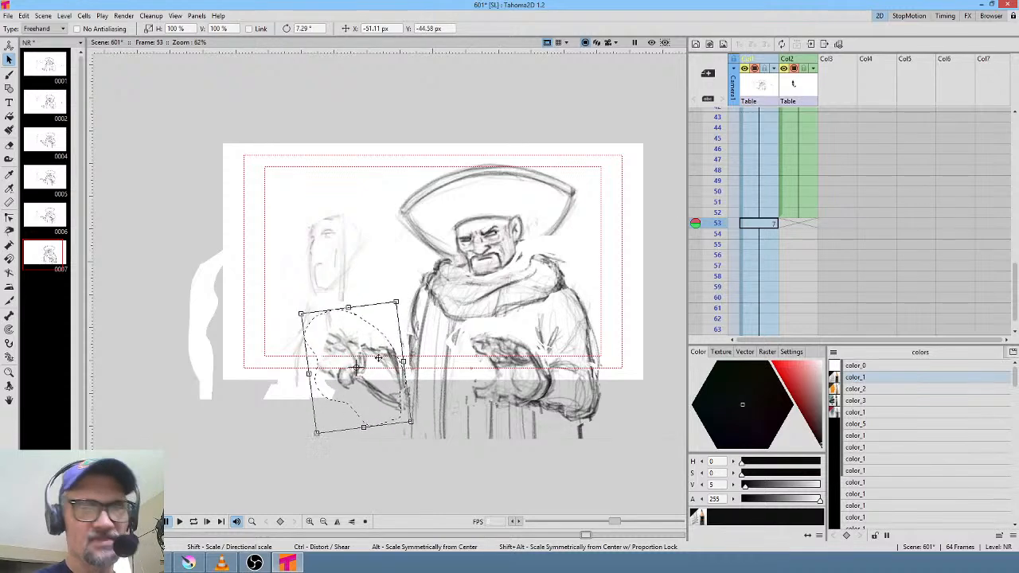
# - Duplicate the held drawing into a new drawing at frame 54 and go to frame 55
pyautogui.click(766, 234)
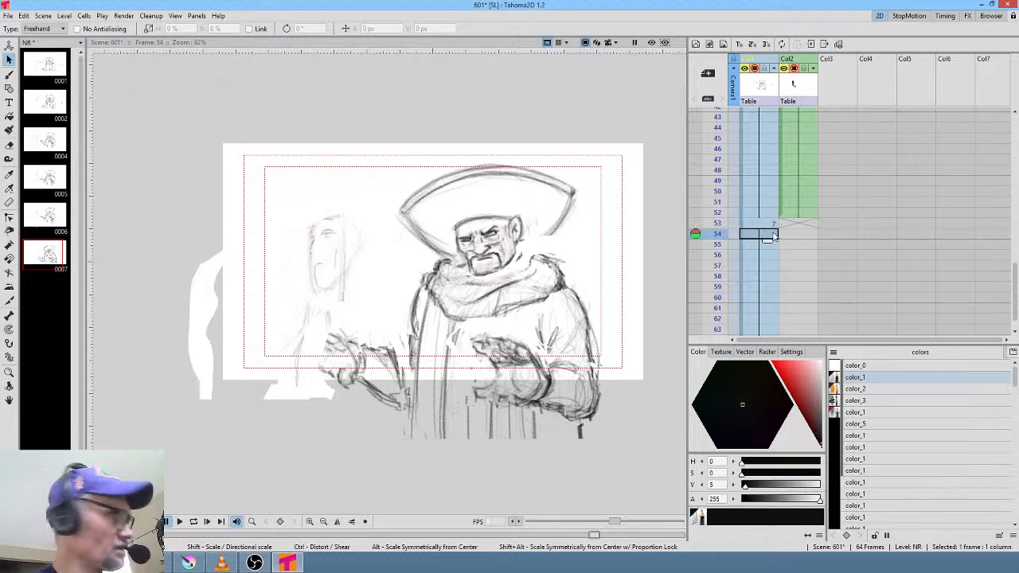
pyautogui.press('d')
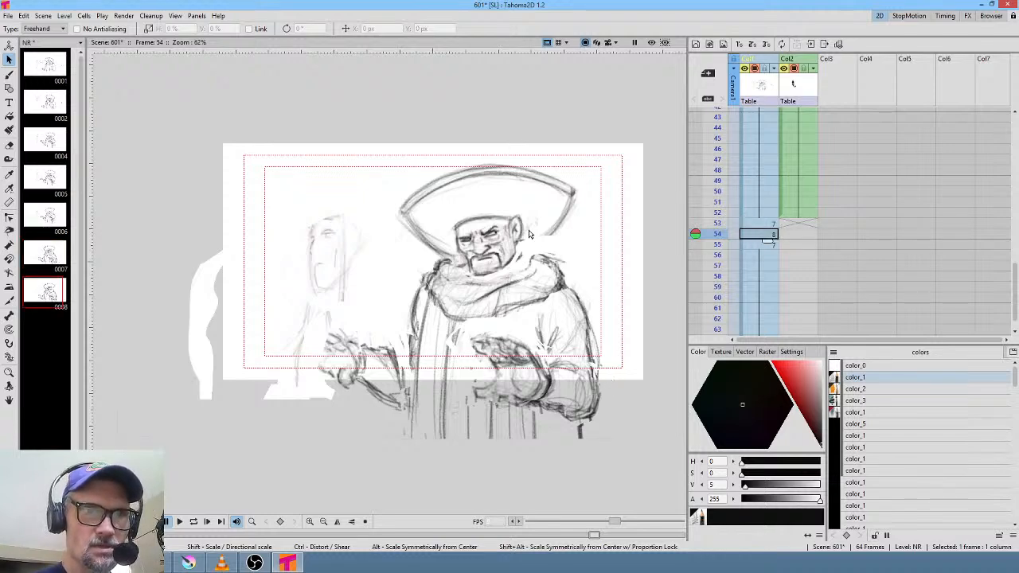
pyautogui.click(765, 245)
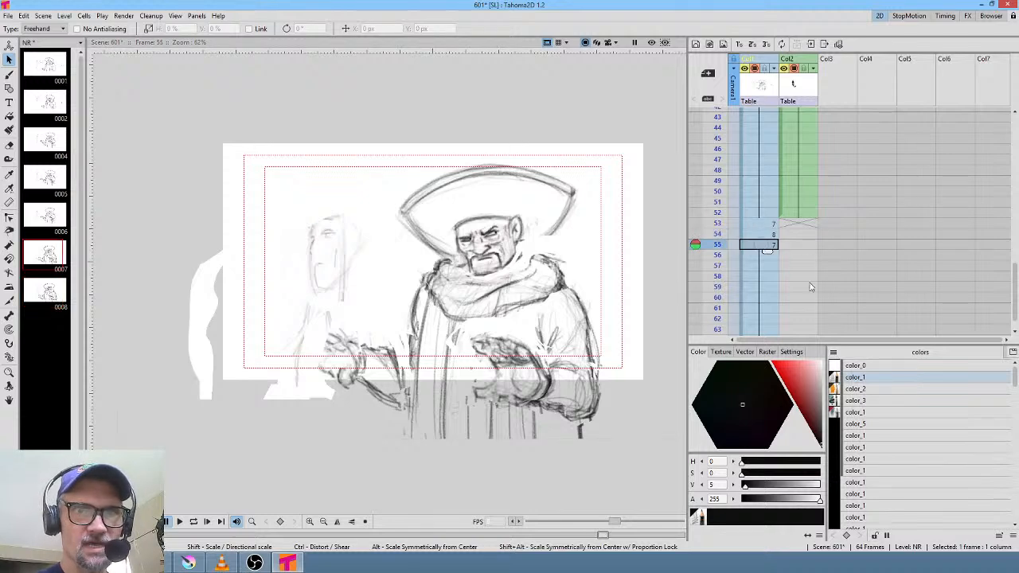
# - Delete the first column's held exposures from frame 55 through frame 64 and return to frame 54
pyautogui.scroll(-5, 850, 133)
pyautogui.keyDown('shift'); pyautogui.click(768, 168); pyautogui.keyUp('shift')
pyautogui.press('Delete')
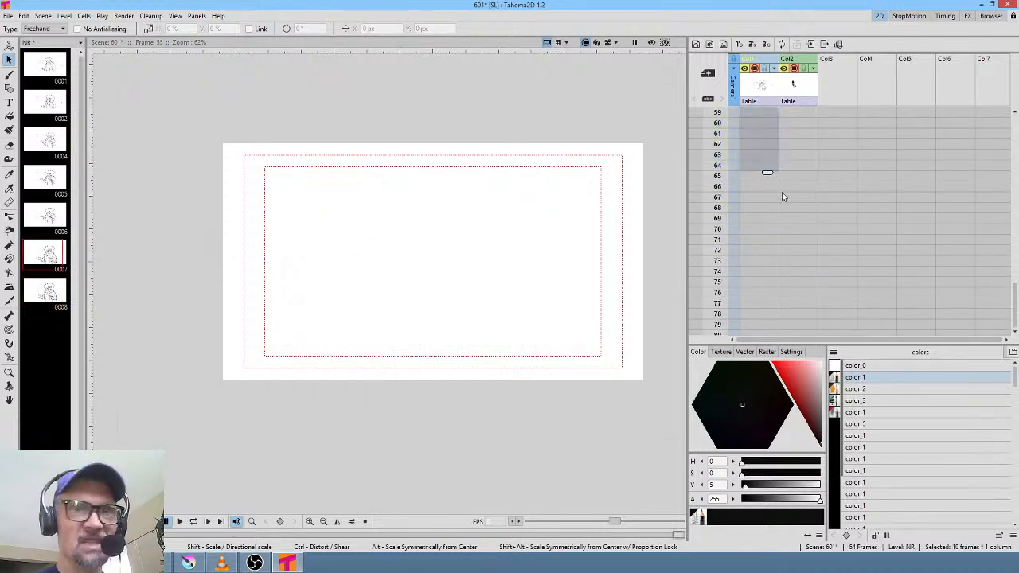
pyautogui.scroll(4, 782, 194)
pyautogui.click(770, 184)
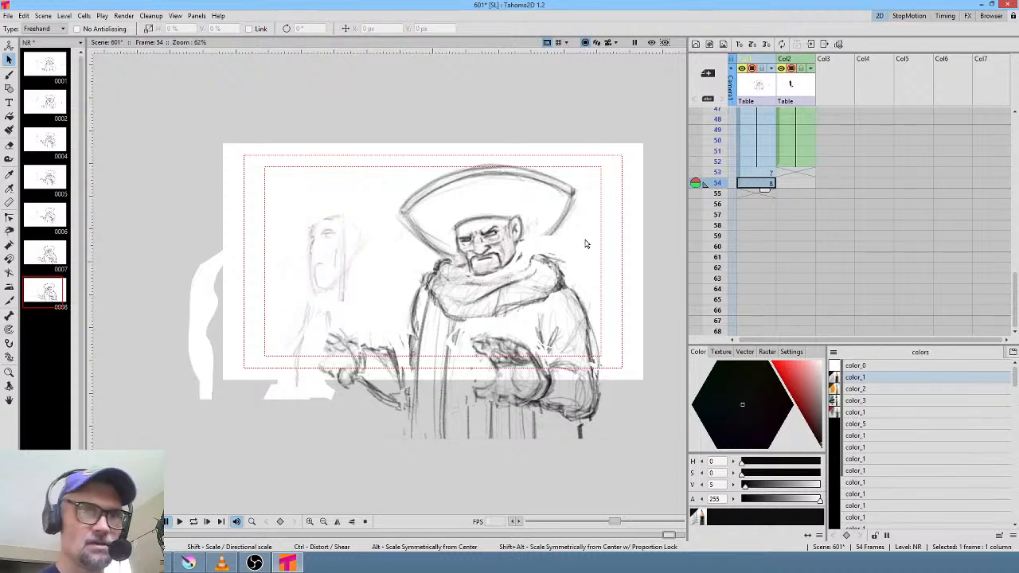
# - Select the hatted man's head and hat on frame 54, rotate them about -5.7°, and shift them about 15 px left and 5 px up
pyautogui.moveTo(501, 269); pyautogui.dragTo(572, 207)
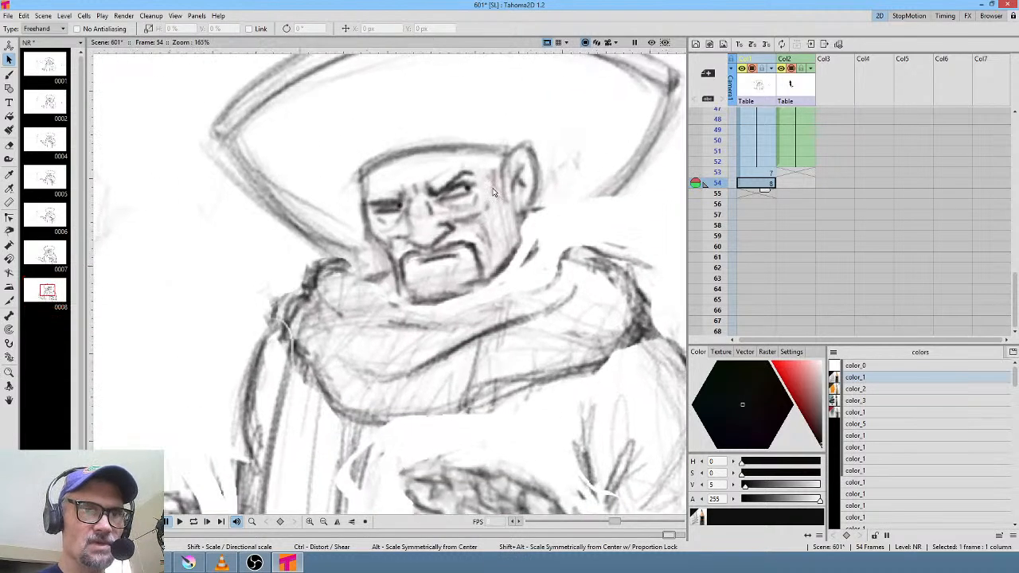
pyautogui.moveTo(493, 215); pyautogui.dragTo(537, 294)
pyautogui.press('b')
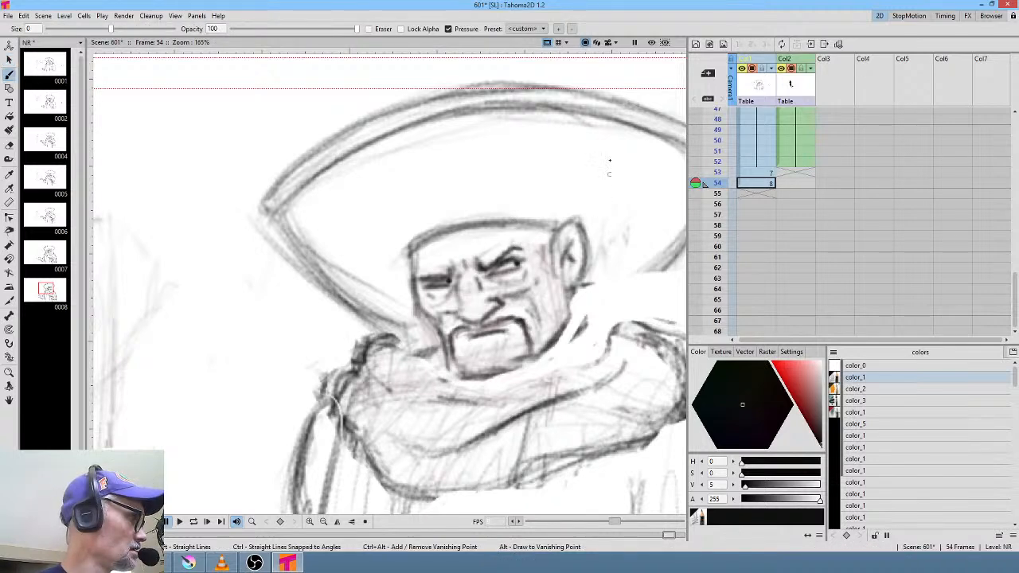
pyautogui.moveTo(572, 229); pyautogui.dragTo(571, 259)
pyautogui.moveTo(575, 253); pyautogui.dragTo(536, 258)
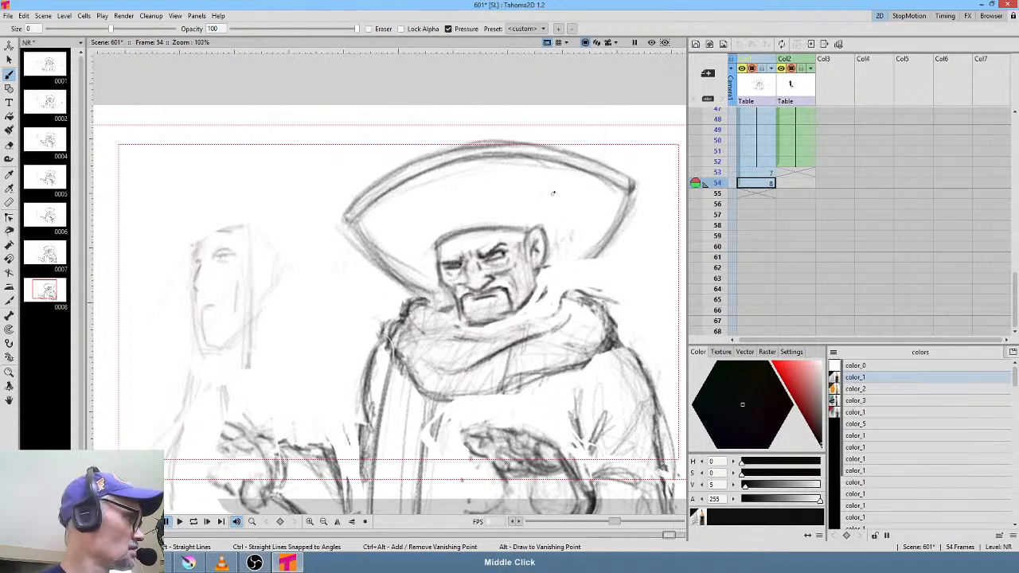
pyautogui.press('s')
pyautogui.moveTo(609, 137)
pyautogui.mouseDown()
pyautogui.moveTo(549, 109)
pyautogui.moveTo(317, 225)
pyautogui.moveTo(377, 299)
pyautogui.moveTo(426, 301)
pyautogui.moveTo(449, 320)
pyautogui.moveTo(541, 294)
pyautogui.moveTo(609, 271)
pyautogui.moveTo(648, 127)
pyautogui.mouseUp()
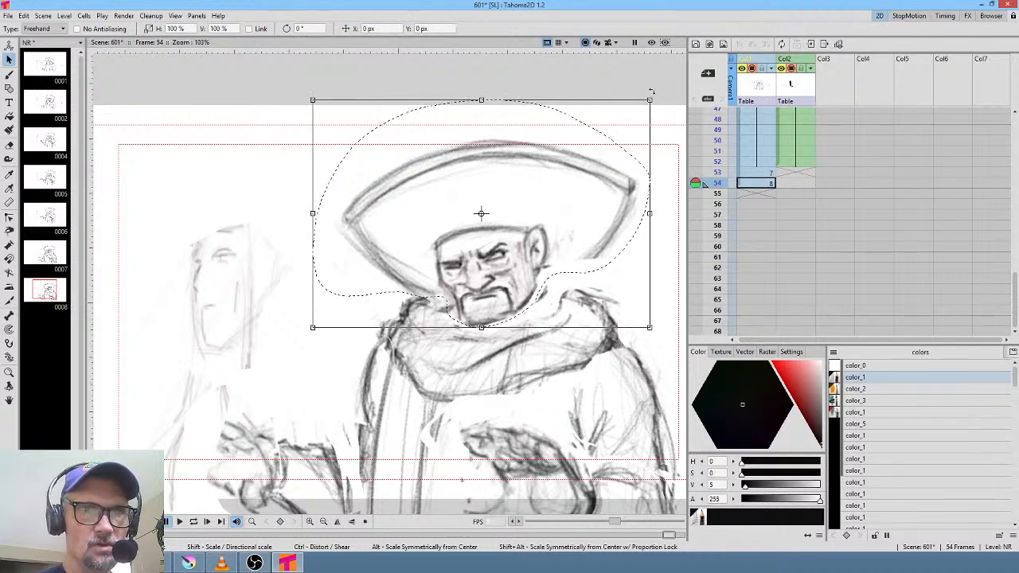
pyautogui.moveTo(651, 93); pyautogui.dragTo(664, 105)
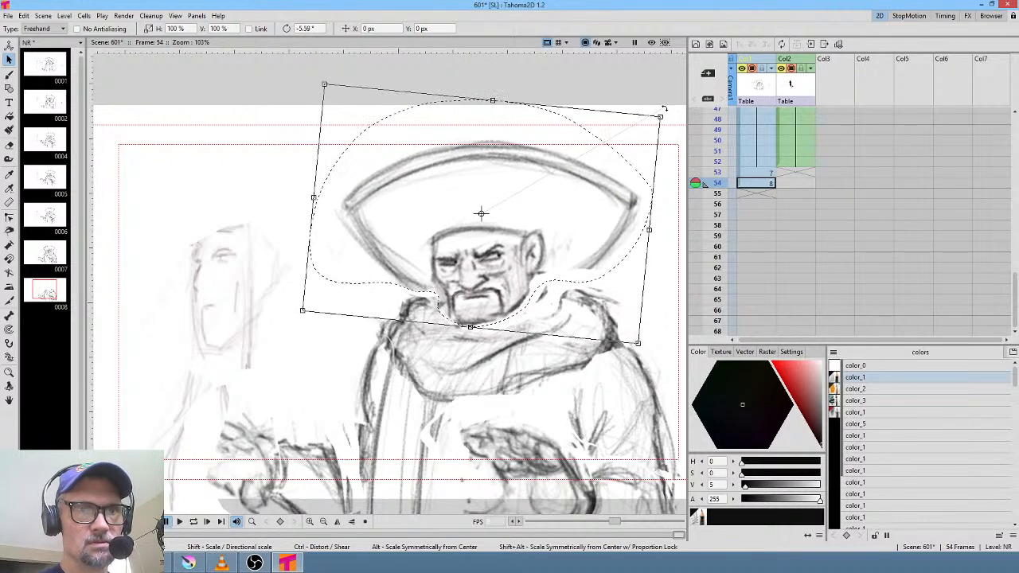
pyautogui.moveTo(542, 260); pyautogui.dragTo(539, 258)
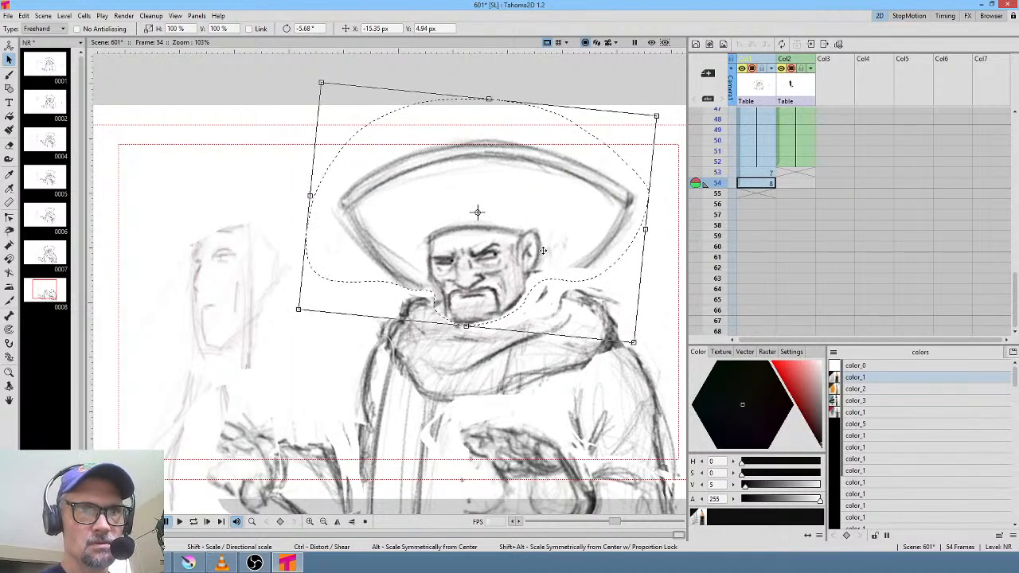
pyautogui.moveTo(500, 308); pyautogui.dragTo(555, 206)
pyautogui.moveTo(515, 239); pyautogui.dragTo(541, 360)
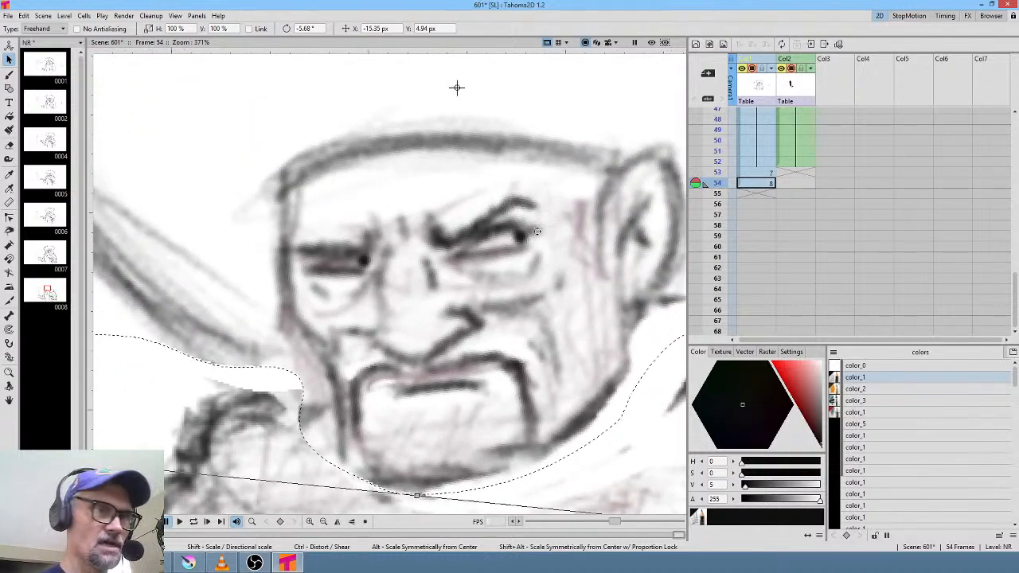
pyautogui.click(769, 182)
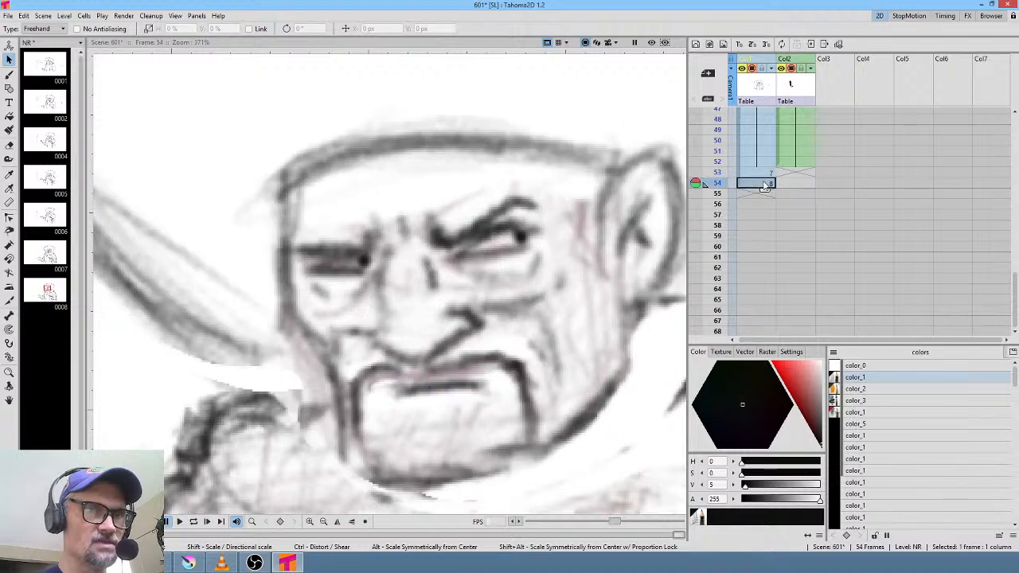
# - Erase the pupils and the insides of both of the hatted man's eyes with the size 5 Eraser
pyautogui.press('b')
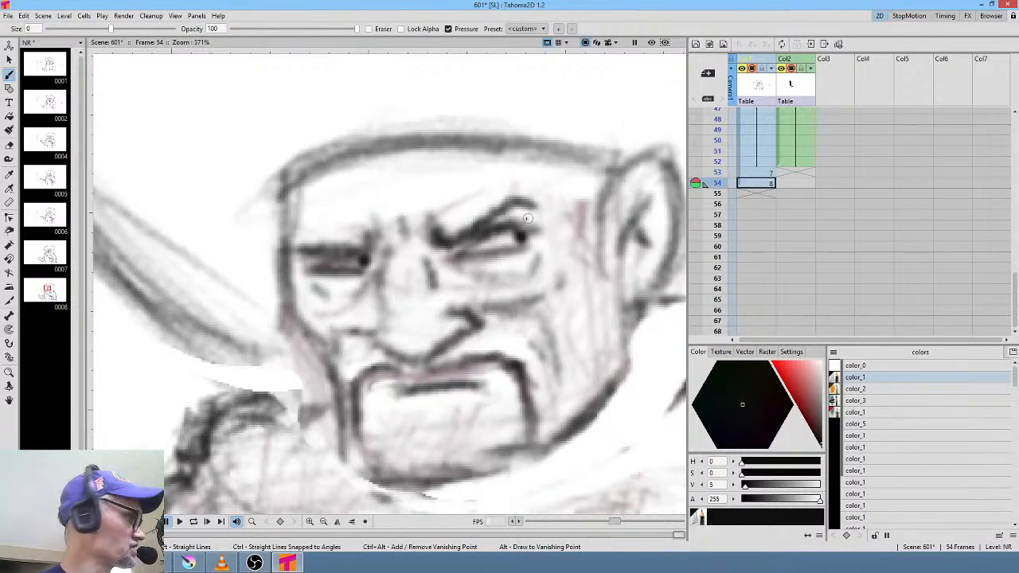
pyautogui.press('a')
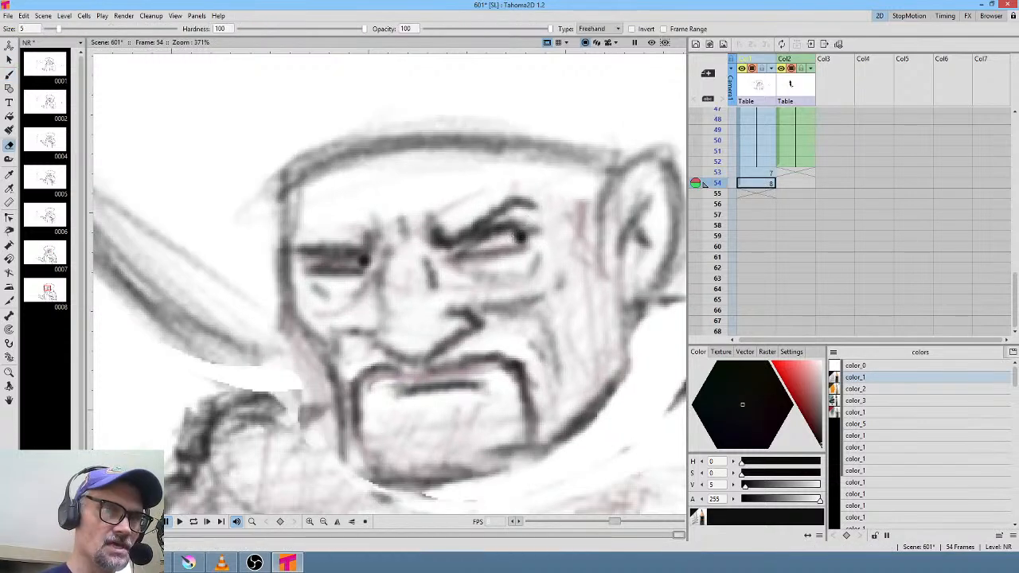
pyautogui.click(518, 237)
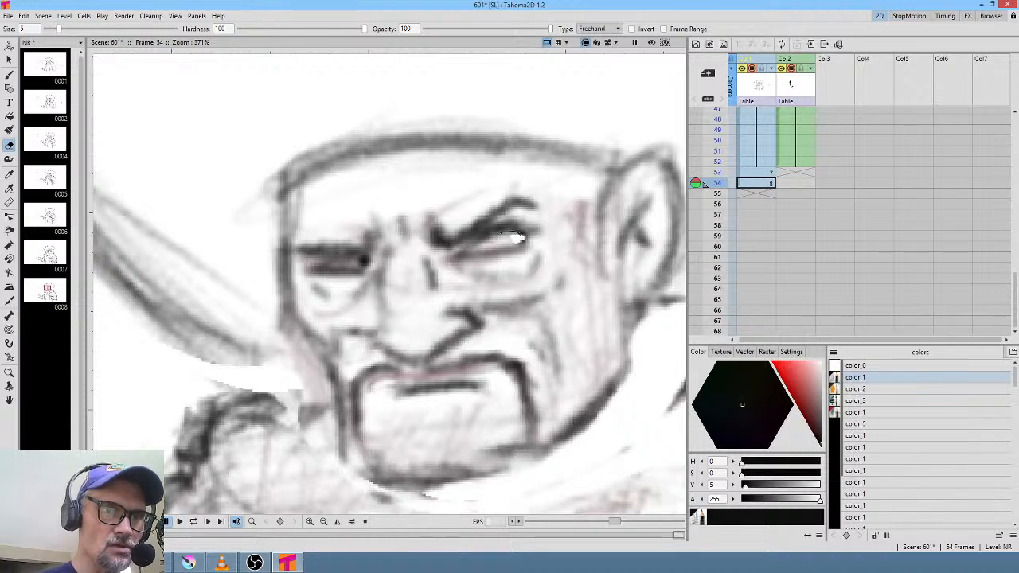
pyautogui.moveTo(480, 244); pyautogui.dragTo(478, 248)
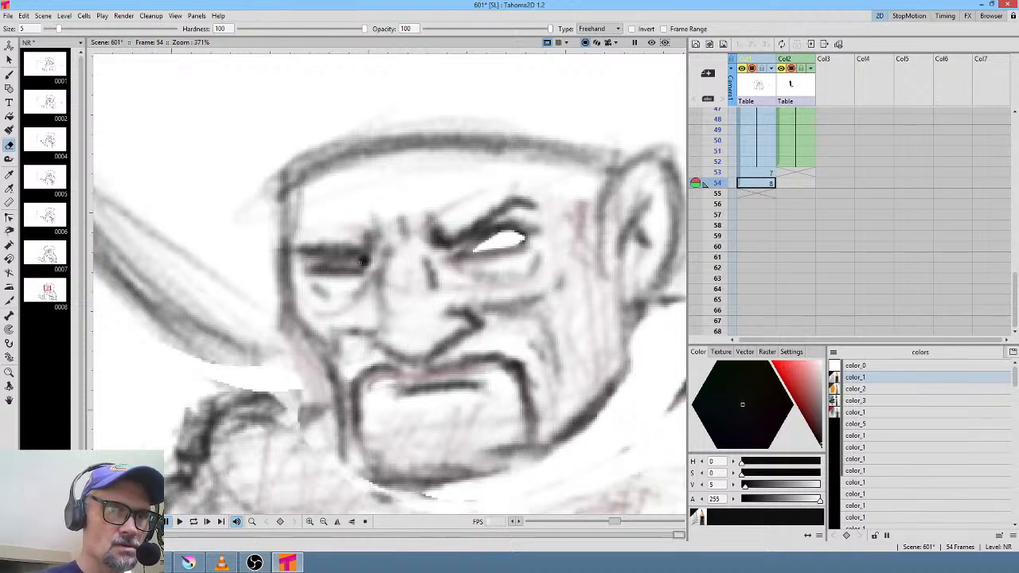
pyautogui.moveTo(360, 261); pyautogui.dragTo(362, 260)
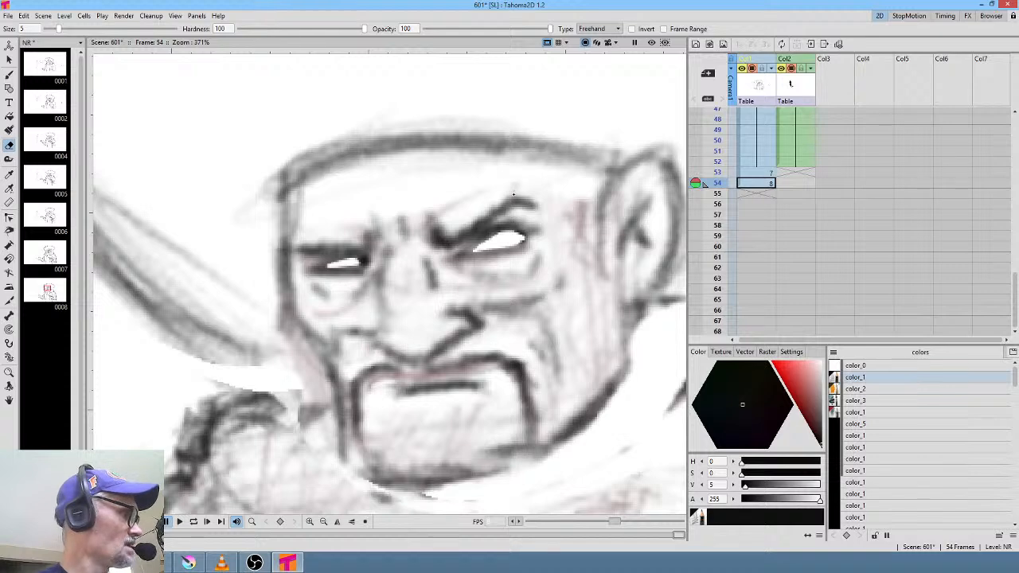
# - Erase the slanted eyebrows and old eye outlines, redrawing the brows higher and flatter and the mouth line darker with an upturned corner
pyautogui.moveTo(533, 183)
pyautogui.mouseDown()
pyautogui.moveTo(474, 212)
pyautogui.moveTo(428, 211)
pyautogui.mouseUp()
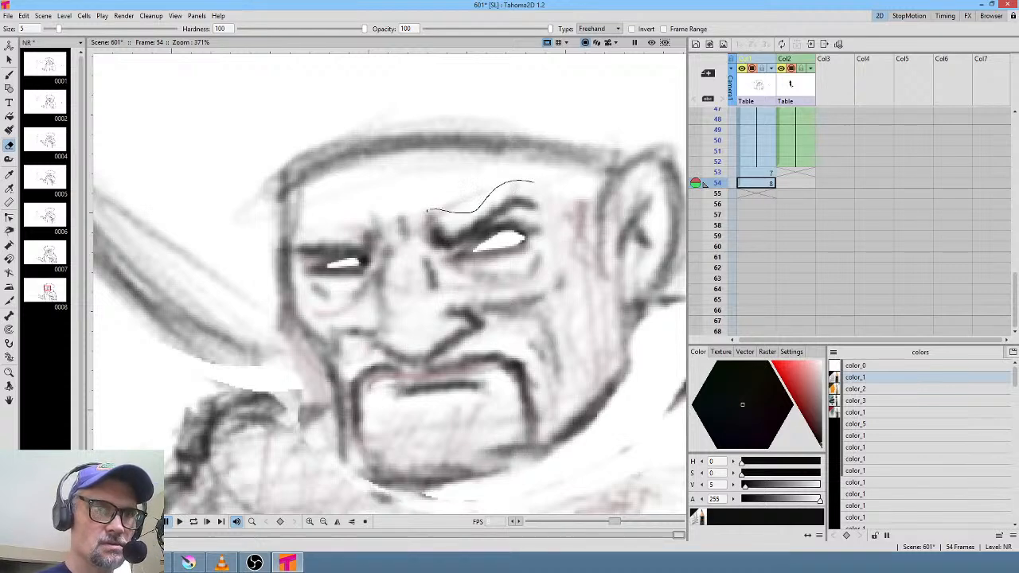
pyautogui.moveTo(538, 213); pyautogui.dragTo(546, 173)
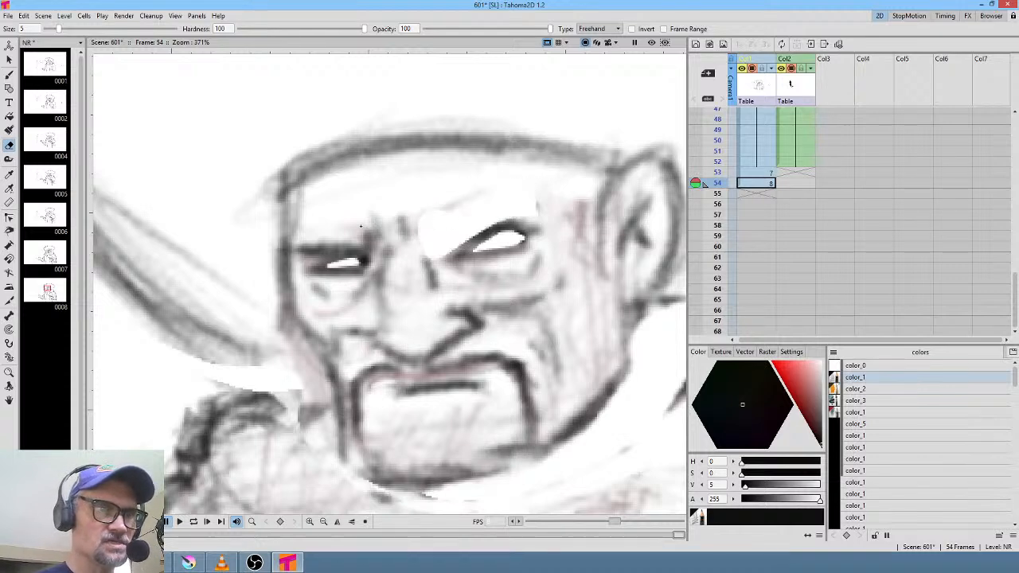
pyautogui.moveTo(294, 258); pyautogui.dragTo(367, 252)
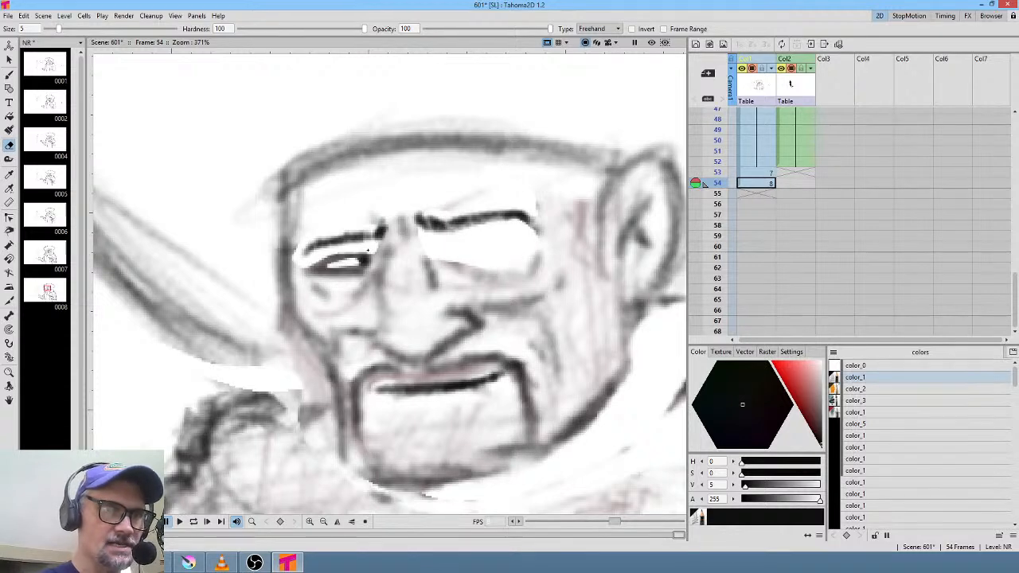
pyautogui.moveTo(370, 243)
pyautogui.mouseDown()
pyautogui.moveTo(341, 280)
pyautogui.moveTo(369, 247)
pyautogui.mouseUp()
# - Draw new half-lidded eyes with the brush, adding eyelids, pupils and lower-lid lines beneath both eyebrows
pyautogui.press('b')
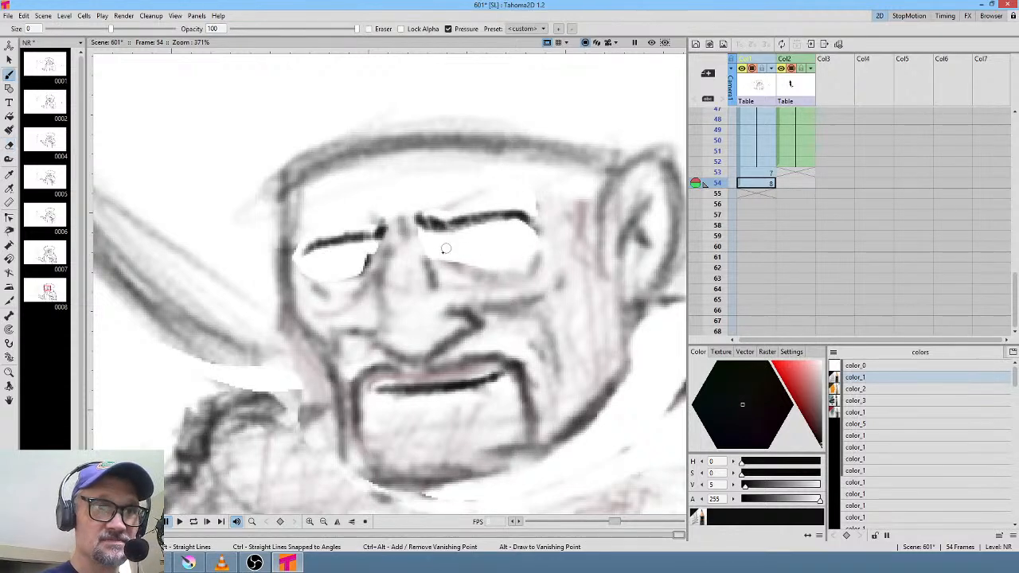
pyautogui.moveTo(451, 254); pyautogui.dragTo(524, 242)
pyautogui.moveTo(361, 257)
pyautogui.mouseDown()
pyautogui.moveTo(305, 268)
pyautogui.moveTo(368, 260)
pyautogui.moveTo(319, 259)
pyautogui.moveTo(345, 265)
pyautogui.mouseUp()
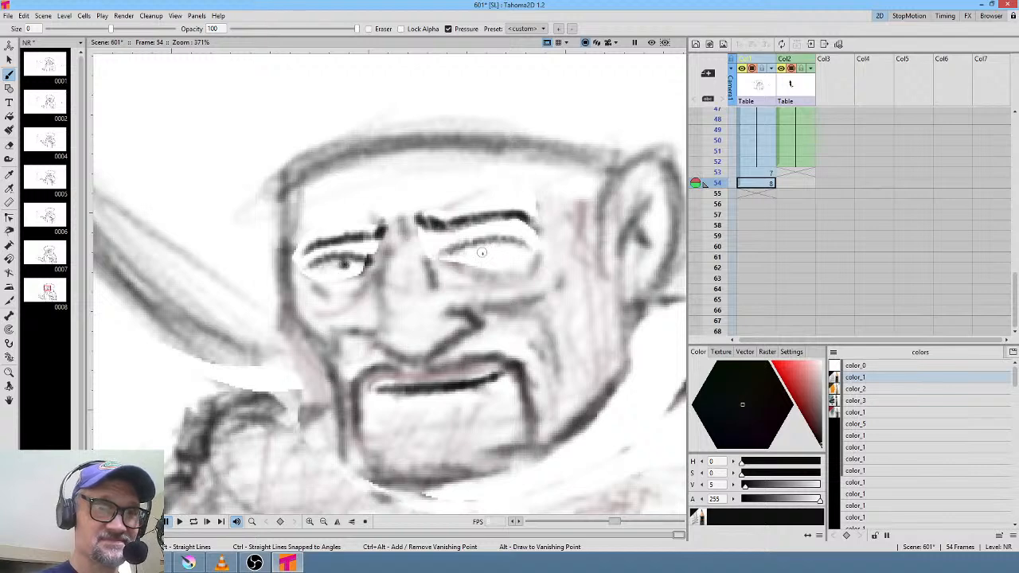
pyautogui.moveTo(481, 252)
pyautogui.mouseDown()
pyautogui.moveTo(514, 245)
pyautogui.moveTo(457, 259)
pyautogui.moveTo(535, 231)
pyautogui.moveTo(481, 275)
pyautogui.moveTo(487, 281)
pyautogui.moveTo(460, 271)
pyautogui.moveTo(525, 256)
pyautogui.mouseUp()
pyautogui.moveTo(437, 253); pyautogui.dragTo(508, 231)
pyautogui.moveTo(367, 261)
pyautogui.mouseDown()
pyautogui.moveTo(338, 268)
pyautogui.moveTo(355, 268)
pyautogui.moveTo(327, 286)
pyautogui.moveTo(346, 296)
pyautogui.mouseUp()
pyautogui.moveTo(309, 262)
pyautogui.mouseDown()
pyautogui.moveTo(358, 233)
pyautogui.moveTo(365, 253)
pyautogui.moveTo(374, 235)
pyautogui.moveTo(312, 249)
pyautogui.mouseUp()
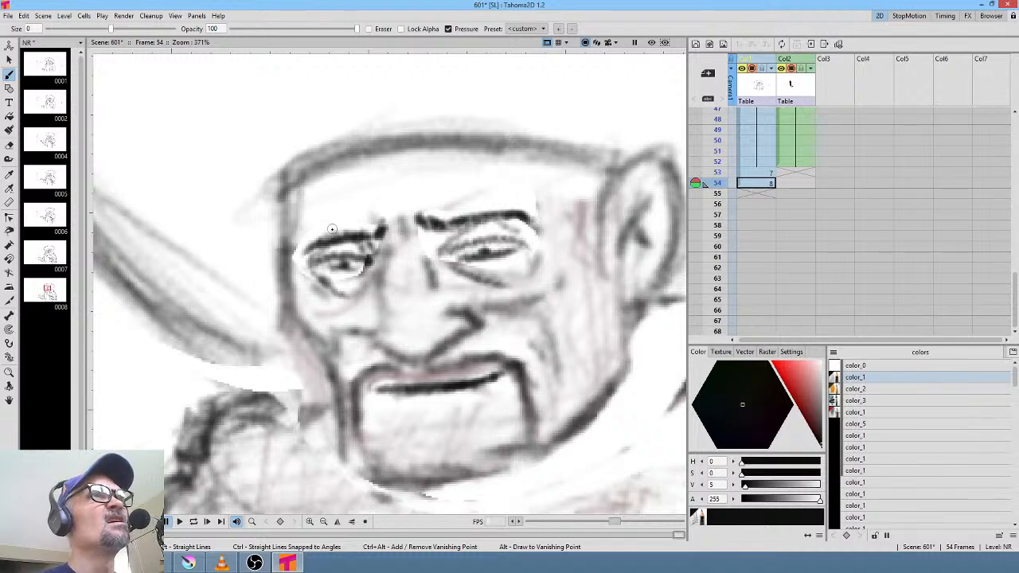
# - Sketch short furrow lines between the hatted man's eyebrows and touch up the inner brow
pyautogui.moveTo(476, 224); pyautogui.dragTo(426, 231)
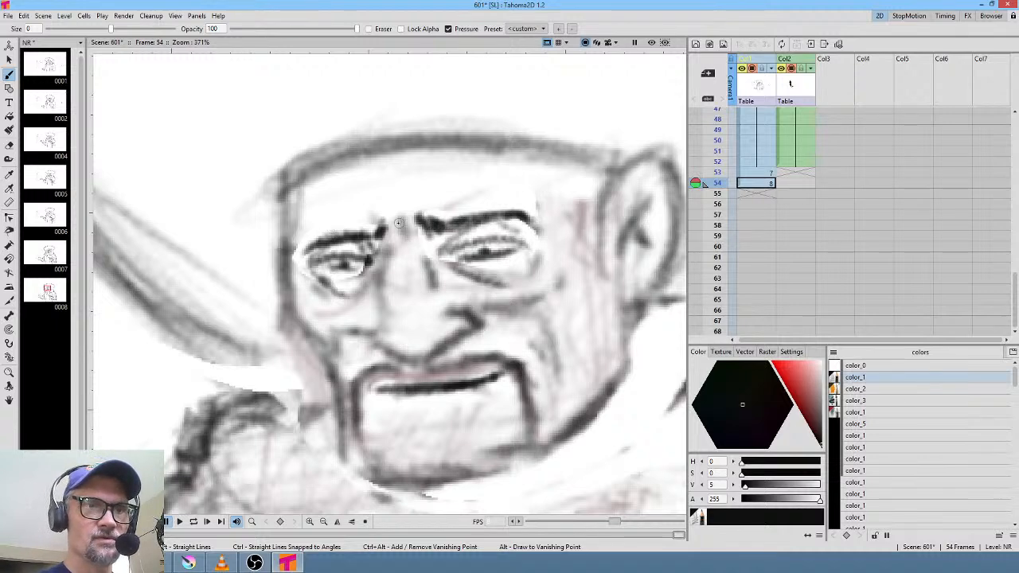
pyautogui.moveTo(388, 204); pyautogui.dragTo(380, 226)
pyautogui.moveTo(399, 202); pyautogui.dragTo(402, 212)
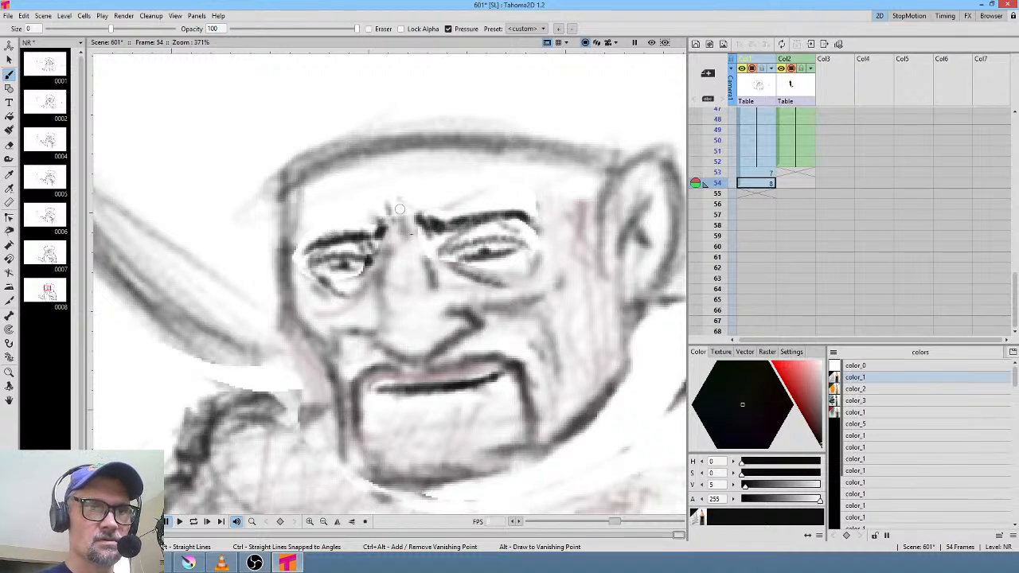
pyautogui.moveTo(467, 313); pyautogui.dragTo(459, 340)
pyautogui.middleClick(458, 340)
pyautogui.middleClick(434, 355)
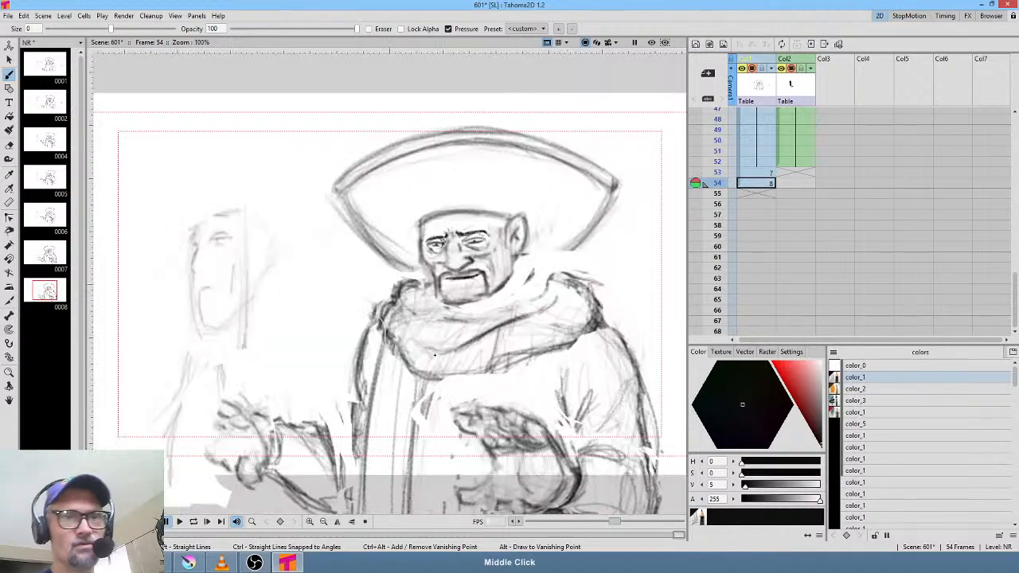
# - Darken the pupils and eyelid lines of both eyes and add small creases at the outer corner of the eye nearest the ear
pyautogui.scroll(4, 391, 244)
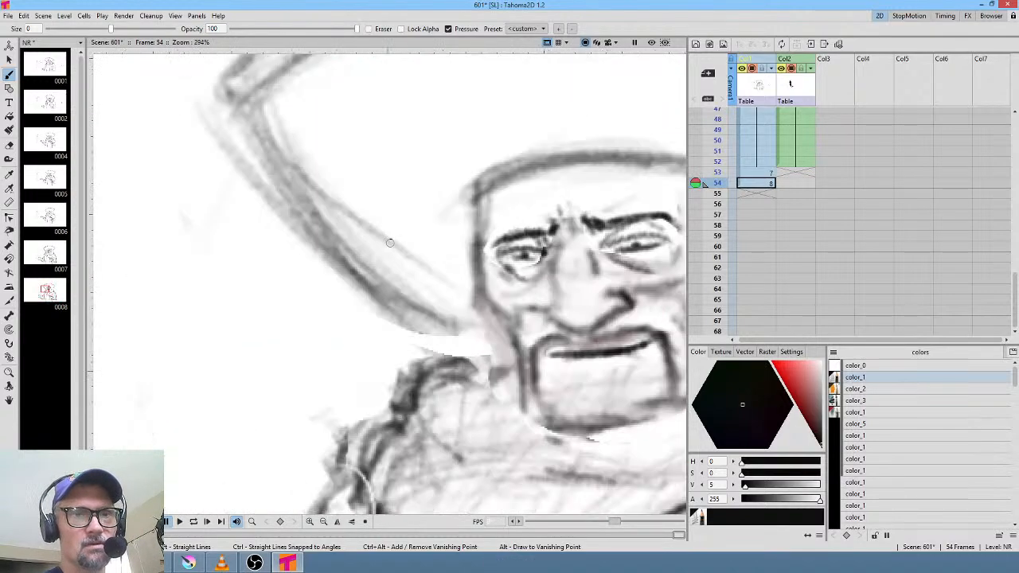
pyautogui.middleClick(517, 279)
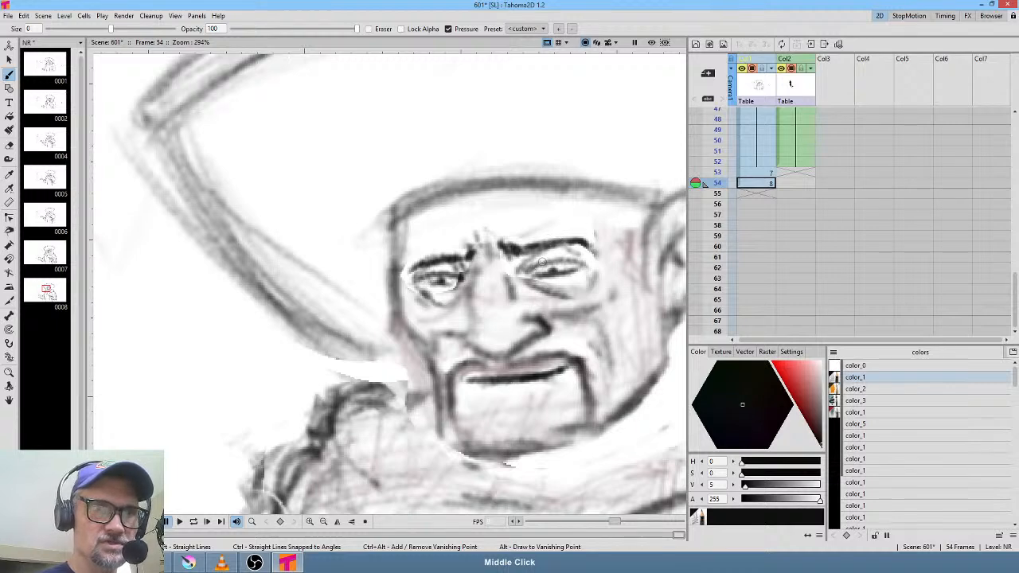
pyautogui.moveTo(525, 269)
pyautogui.mouseDown()
pyautogui.moveTo(576, 263)
pyautogui.moveTo(543, 260)
pyautogui.moveTo(591, 265)
pyautogui.moveTo(559, 269)
pyautogui.mouseUp()
pyautogui.moveTo(424, 281)
pyautogui.mouseDown()
pyautogui.moveTo(467, 288)
pyautogui.moveTo(459, 283)
pyautogui.mouseUp()
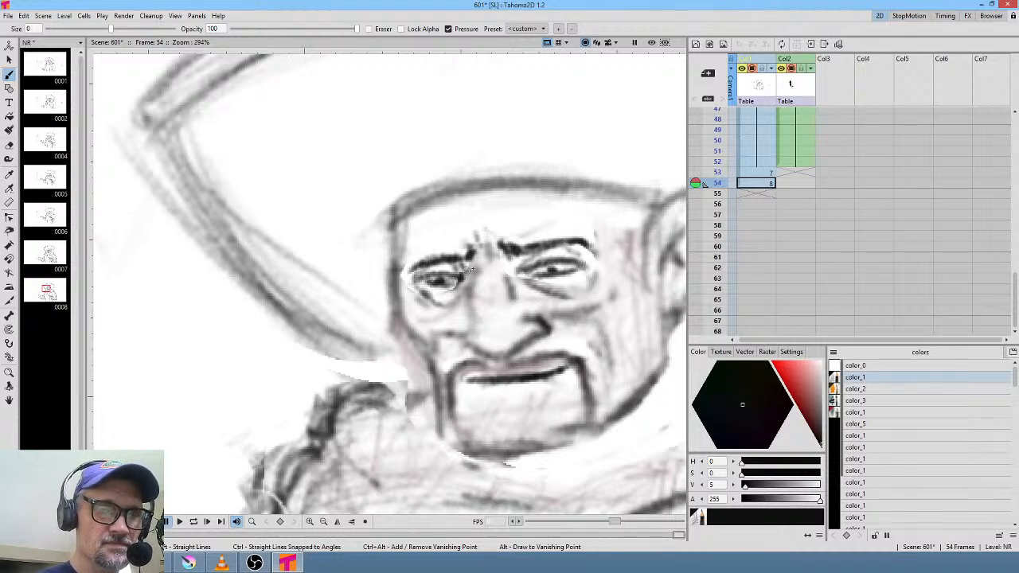
pyautogui.moveTo(537, 280); pyautogui.dragTo(591, 268)
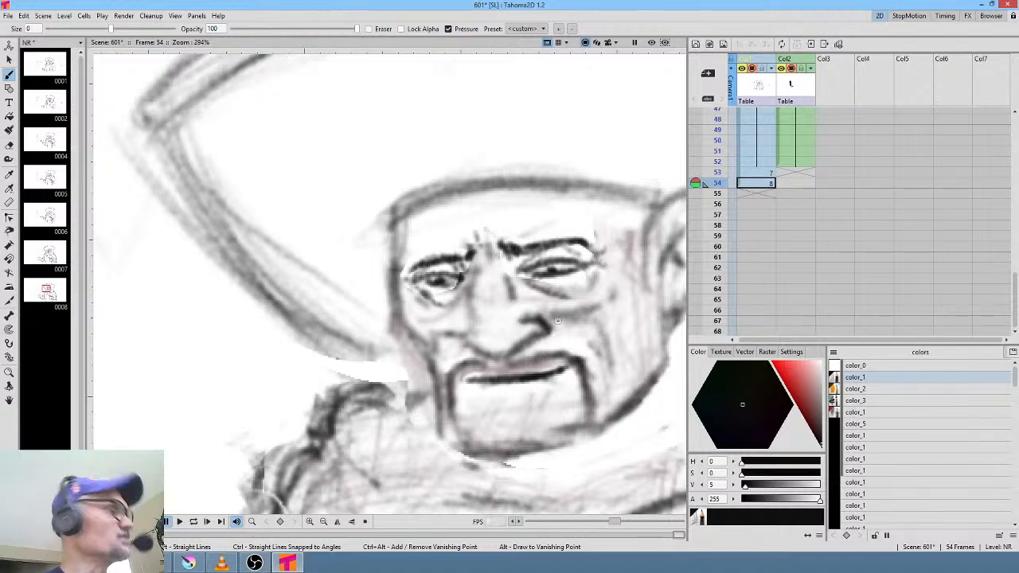
# - Hold frame 53's drawing through frame 56 and extend the new-expression drawing from frame 57 through frame 66
pyautogui.press(',')
pyautogui.scroll(-5, 373, 360)
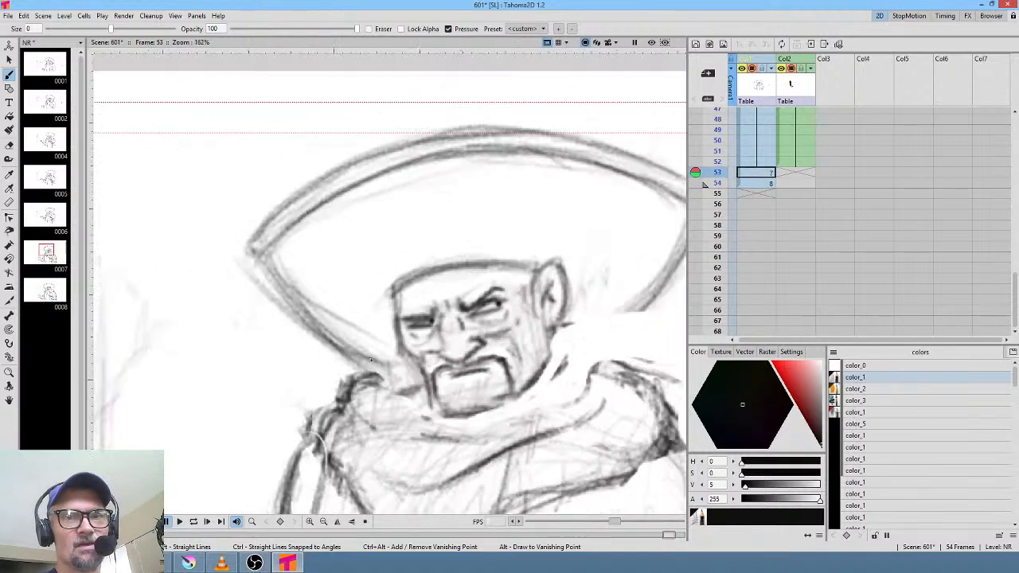
pyautogui.moveTo(714, 128); pyautogui.dragTo(703, 170)
pyautogui.click(750, 174)
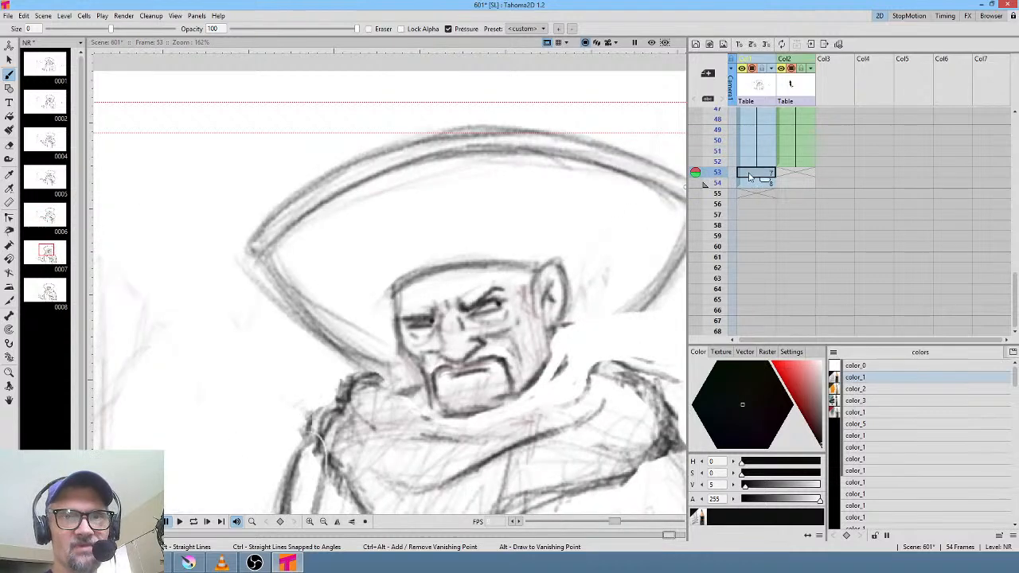
pyautogui.moveTo(765, 182); pyautogui.dragTo(762, 215)
pyautogui.click(761, 216)
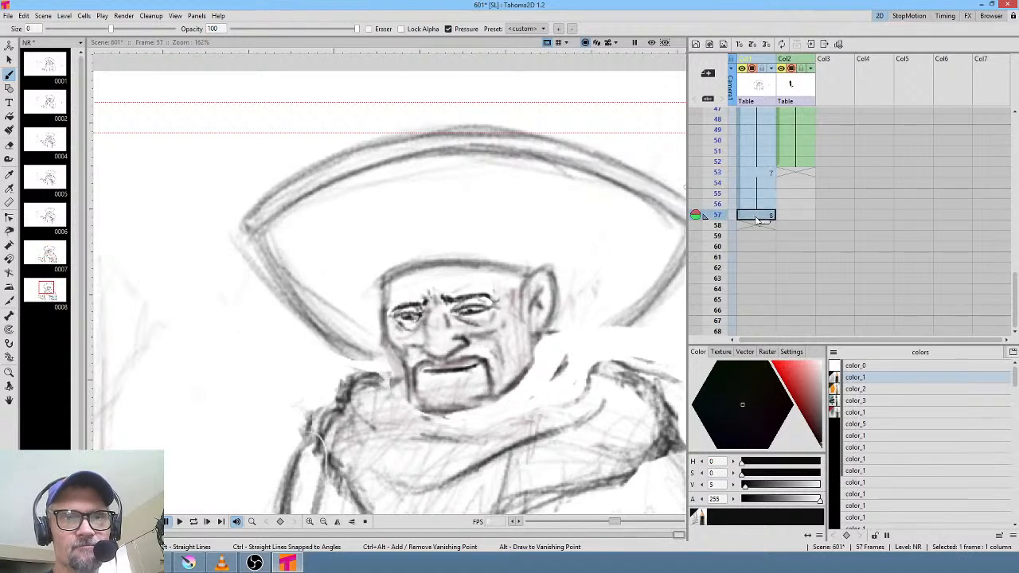
pyautogui.moveTo(764, 229); pyautogui.dragTo(762, 321)
pyautogui.scroll(-1, 820, 235)
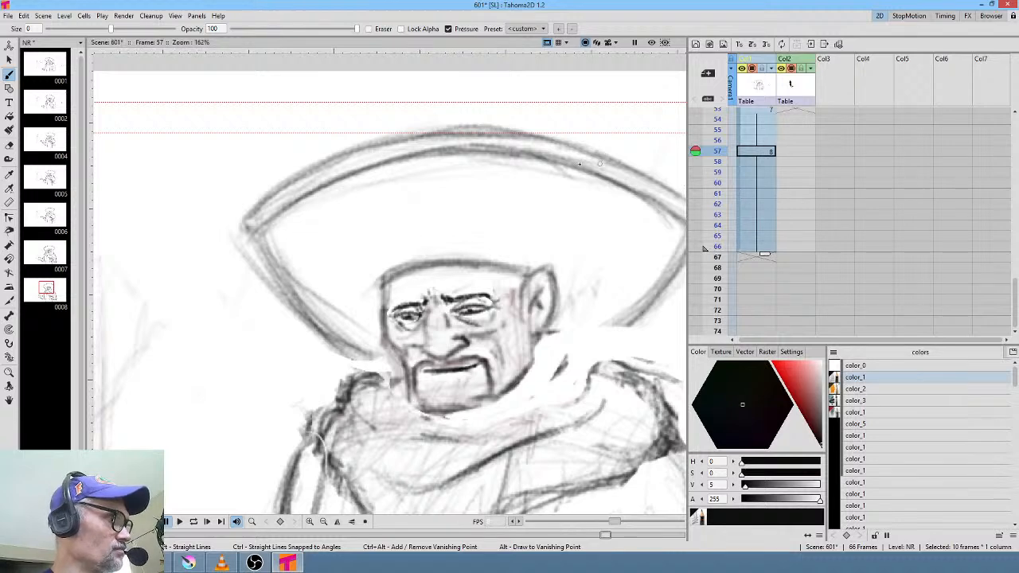
# - Play the scene from frame 1 to check the timing of the changed pose and expression
pyautogui.press('Home')
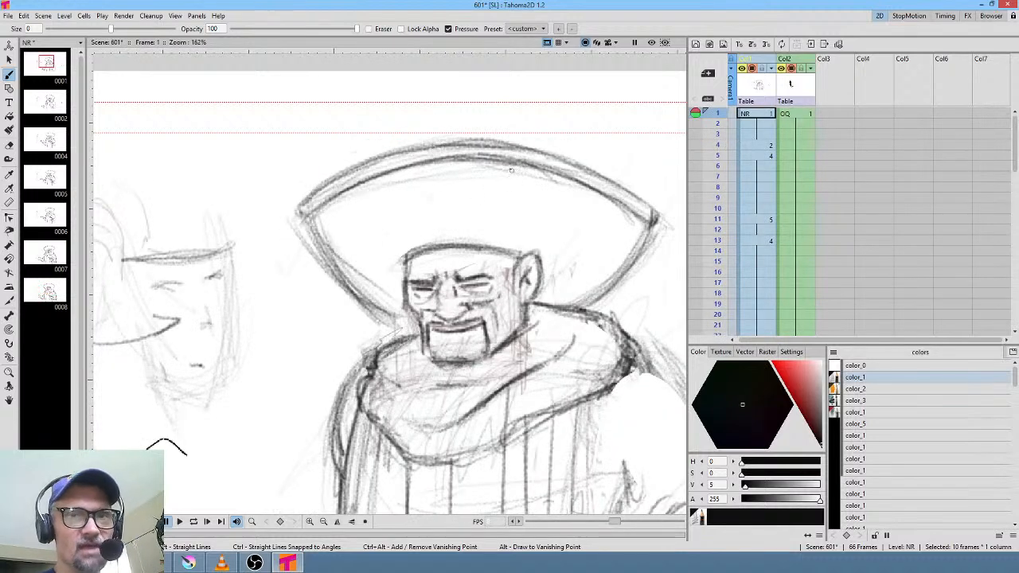
pyautogui.scroll(-2, 398, 197)
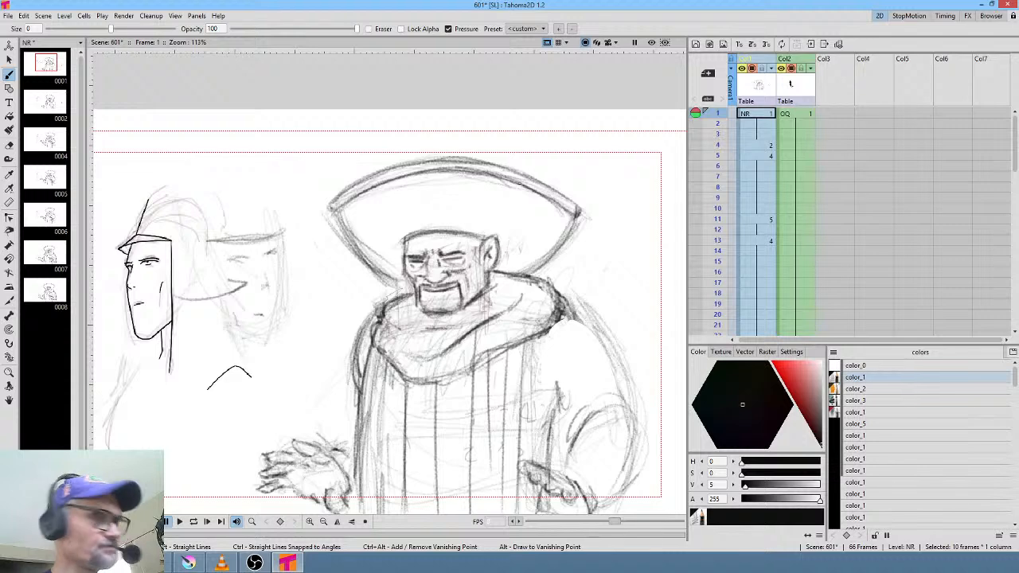
pyautogui.press('p')
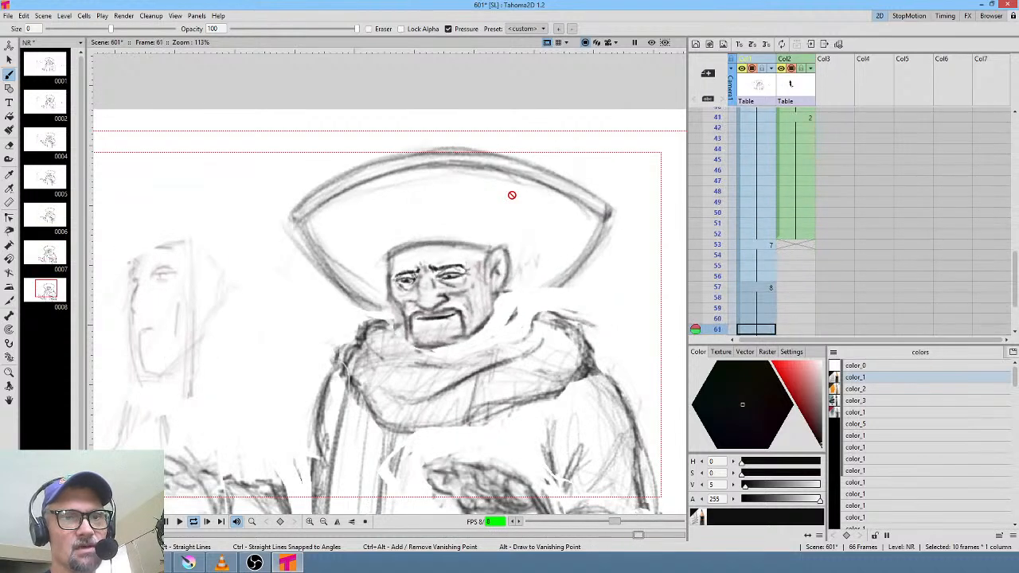
# - Extend the hold of frame 53's drawing through frame 62, pushing the softened-expression drawing to frame 63
pyautogui.click(764, 245)
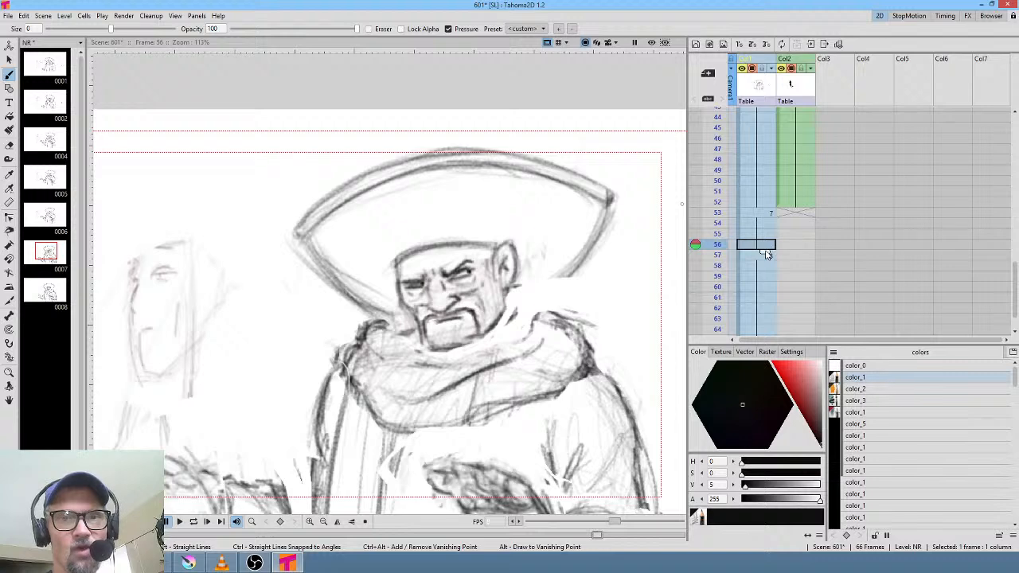
pyautogui.moveTo(767, 255); pyautogui.dragTo(766, 320)
pyautogui.scroll(-4, 808, 245)
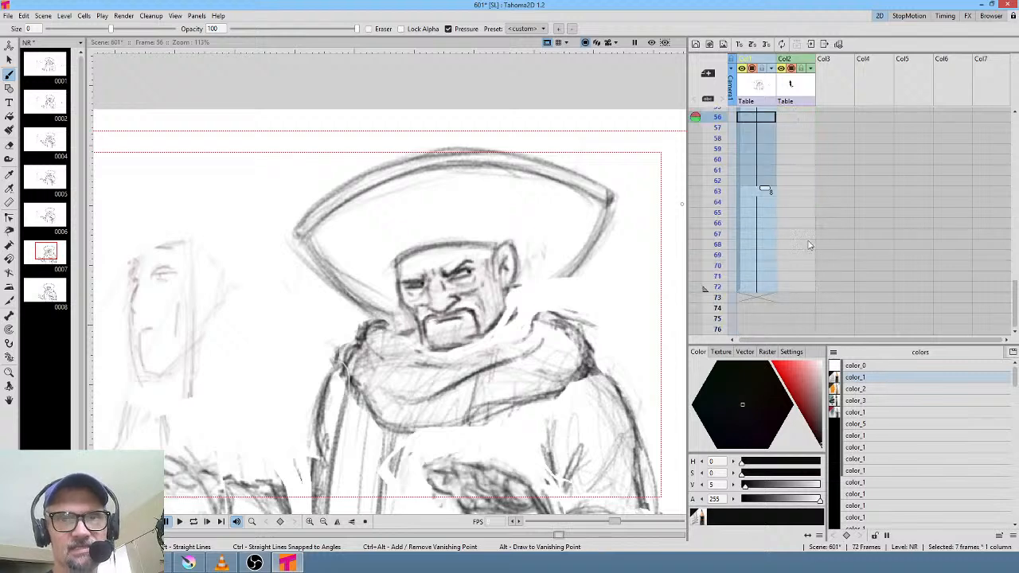
# - Play the scene from frame 53 twice to check the longer hold before the expression change
pyautogui.scroll(4, 781, 158)
pyautogui.click(747, 213)
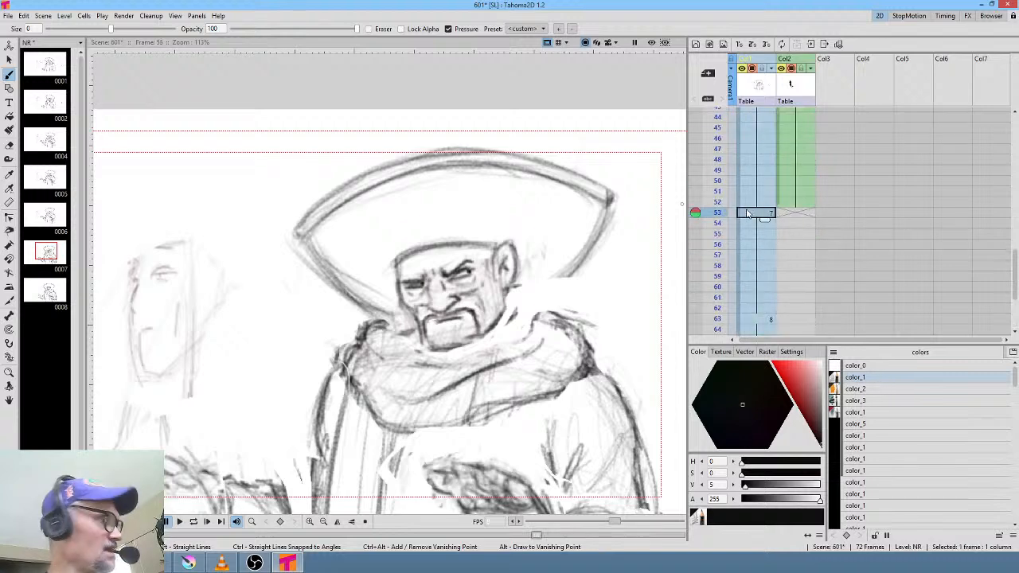
pyautogui.press('l')
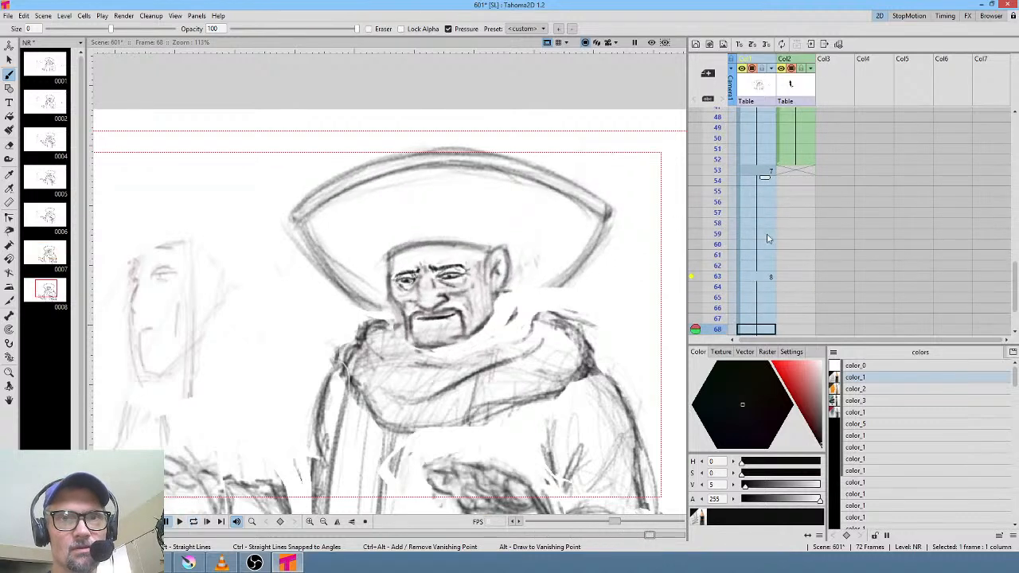
pyautogui.click(764, 267)
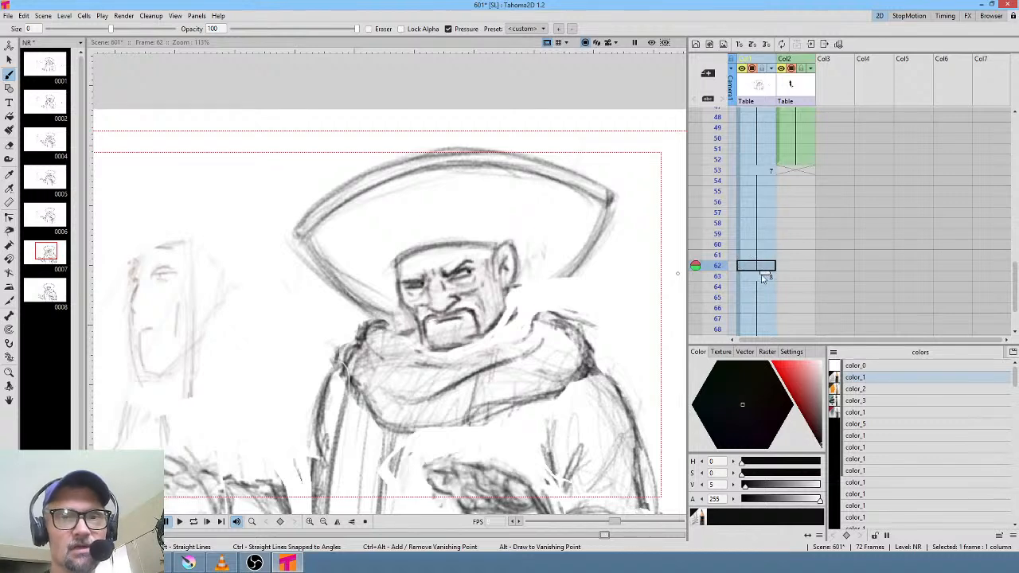
pyautogui.click(756, 175)
pyautogui.scroll(2, 506, 243)
pyautogui.press('l')
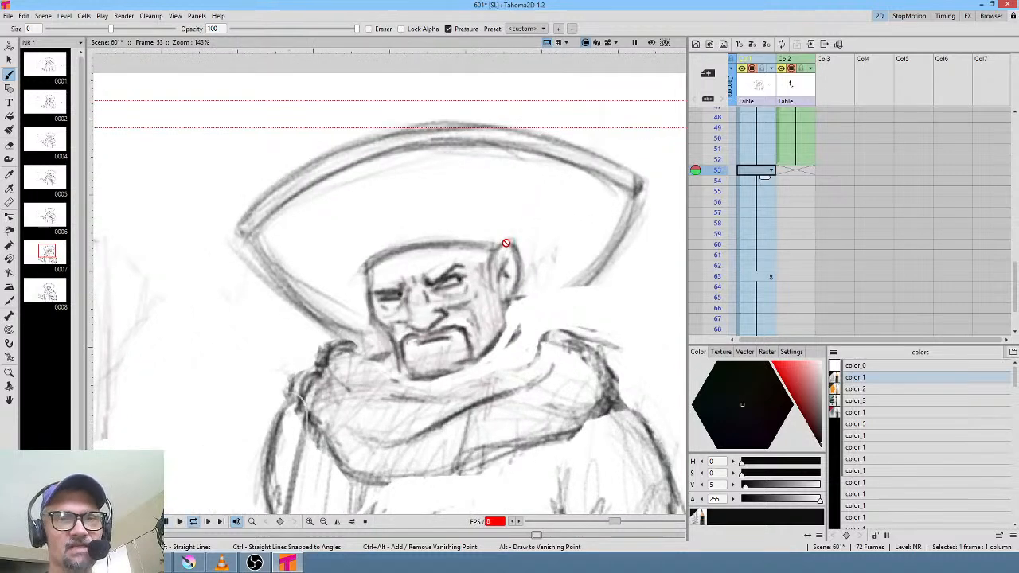
pyautogui.press('l')
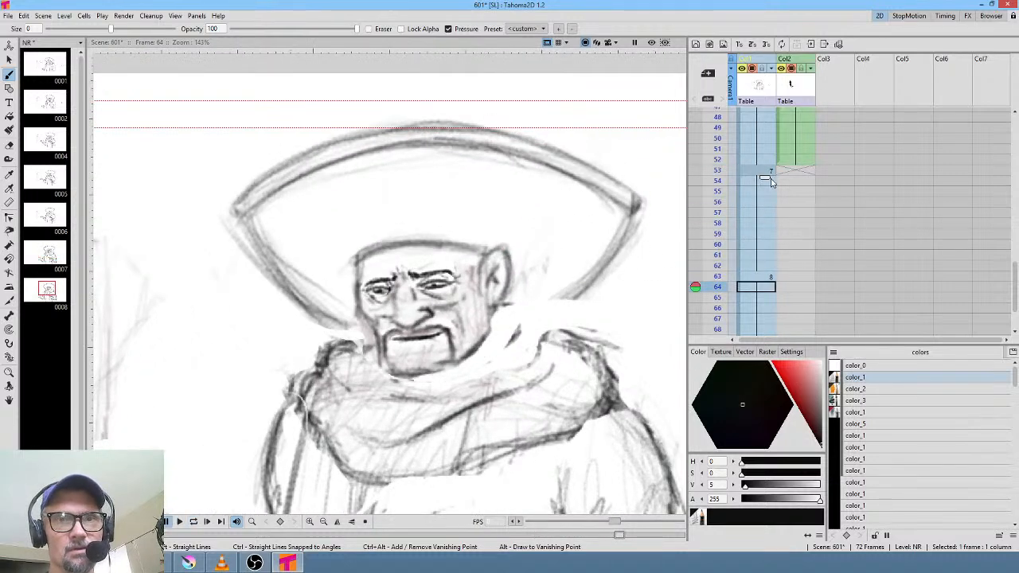
# - Duplicate the held drawing at frame 62 and redraw the eyebrow nearest the ear as a flatter line
pyautogui.click(763, 271)
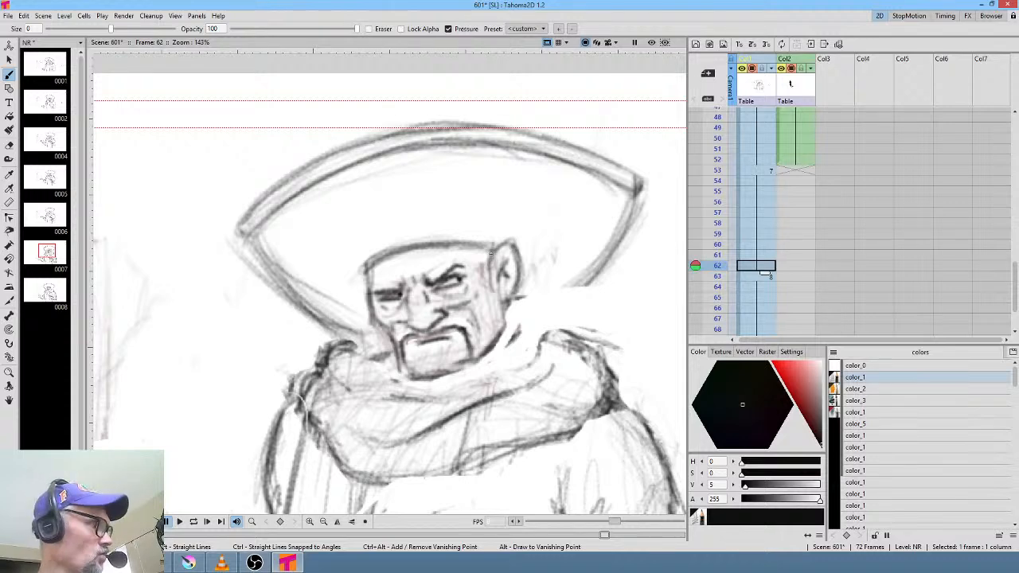
pyautogui.press('d')
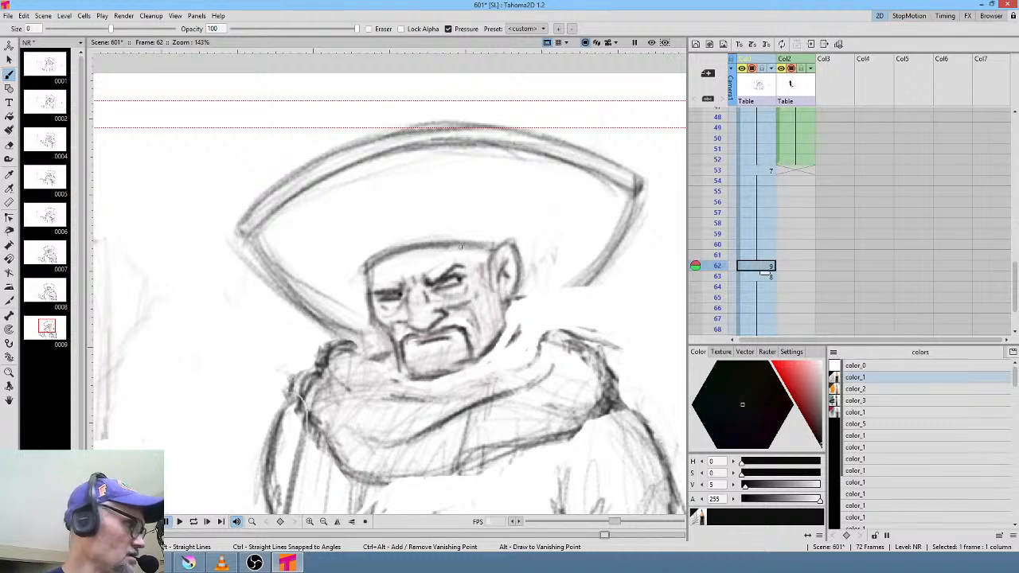
pyautogui.press('a')
pyautogui.moveTo(424, 279); pyautogui.dragTo(467, 275)
pyautogui.press('b')
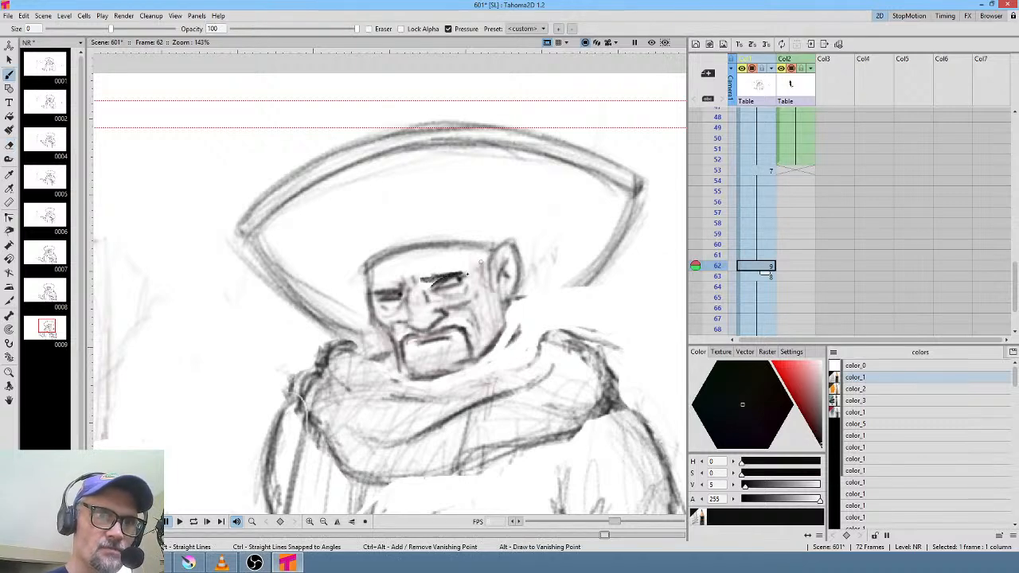
# - Extend frame 62's drawing to frame 63, duplicate it there, and rework the pupil and white of the eye nearest the ear
pyautogui.doubleClick(766, 276)
pyautogui.click(769, 269)
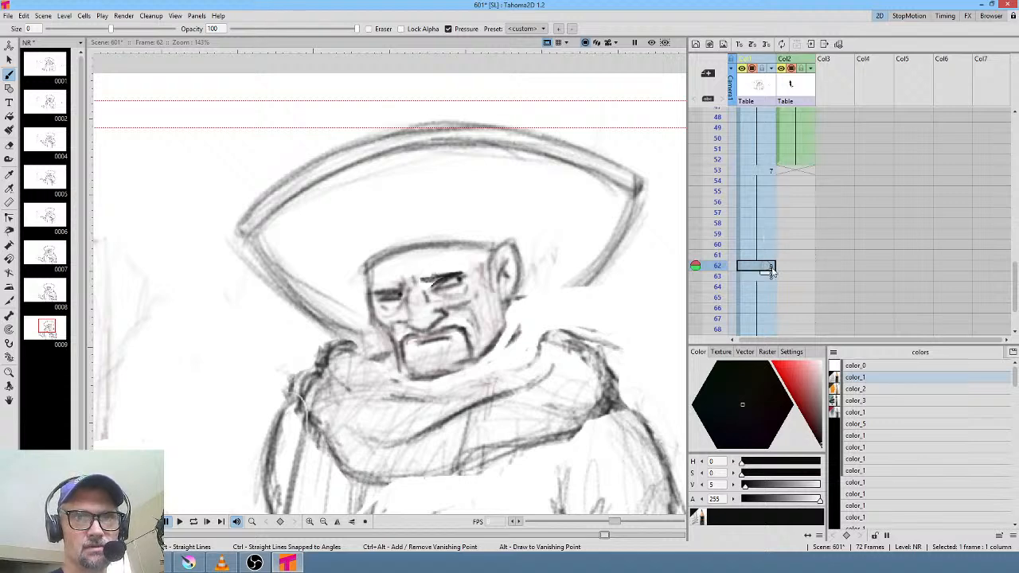
pyautogui.moveTo(766, 275); pyautogui.dragTo(769, 283)
pyautogui.click(769, 276)
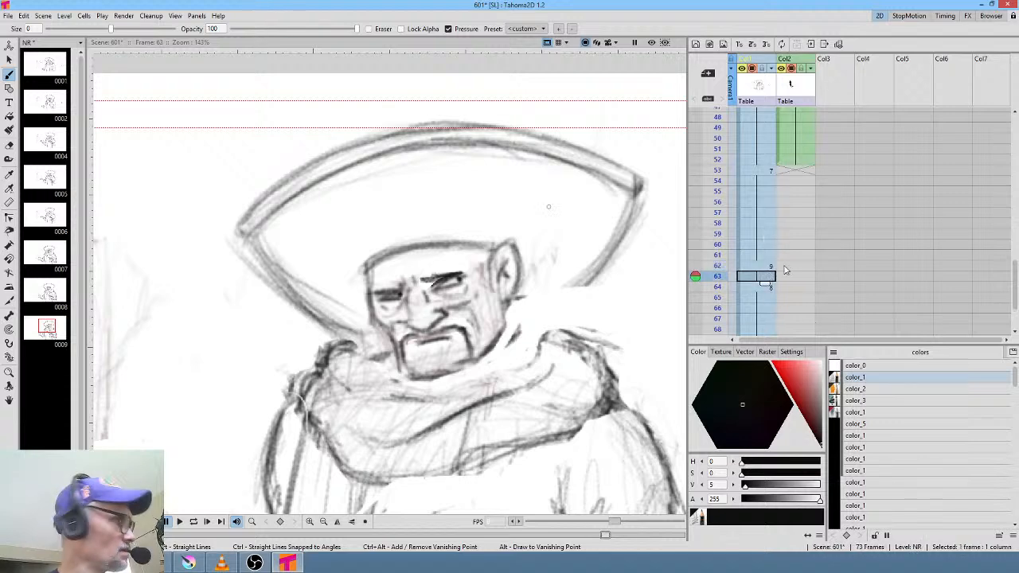
pyautogui.hotkey('alt', 'd')
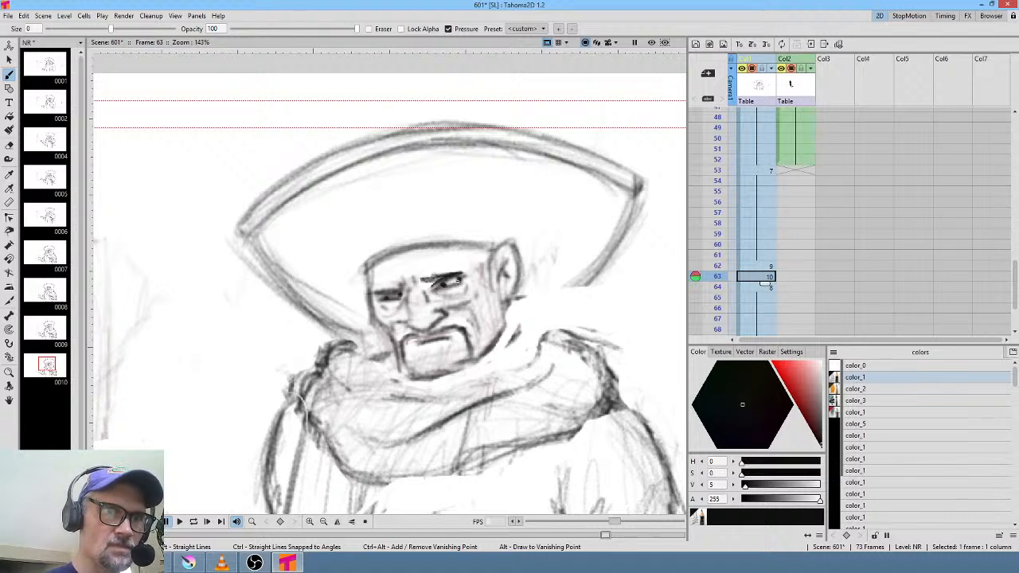
pyautogui.press('a')
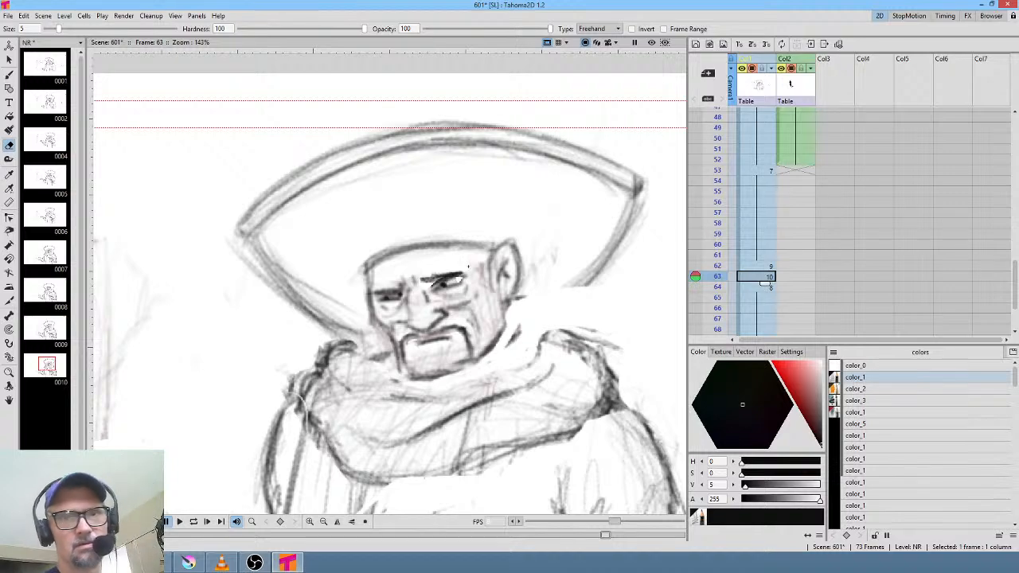
# - Hold frame 63's drawing through frame 66
pyautogui.scroll(-4, 621, 307)
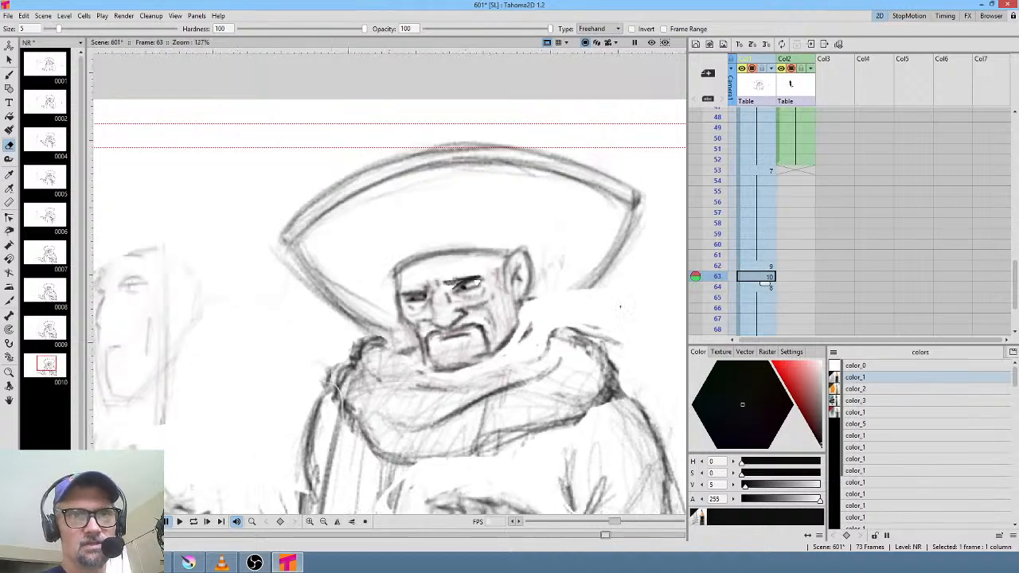
pyautogui.moveTo(636, 307); pyautogui.dragTo(577, 182)
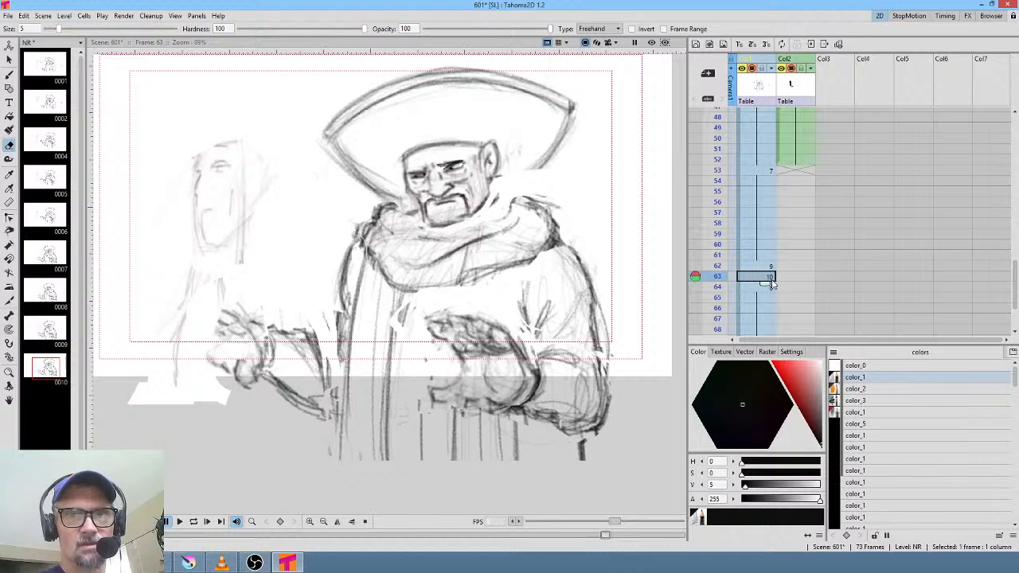
pyautogui.moveTo(767, 283); pyautogui.dragTo(766, 325)
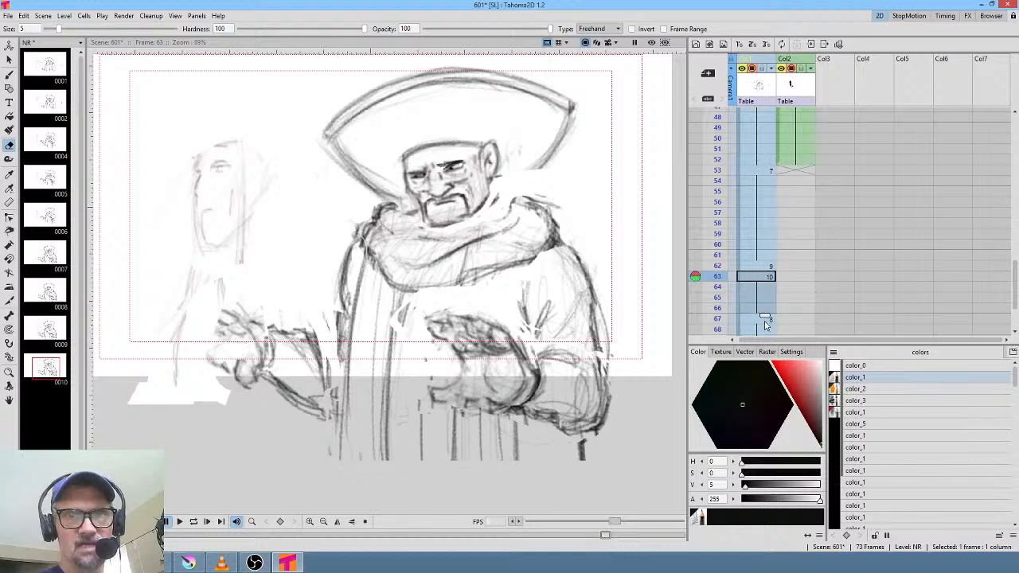
# - Scrub from frame 53 to 62 and redraw the eyebrow farthest from the ear as a softer line in the in-between drawings
pyautogui.click(718, 170)
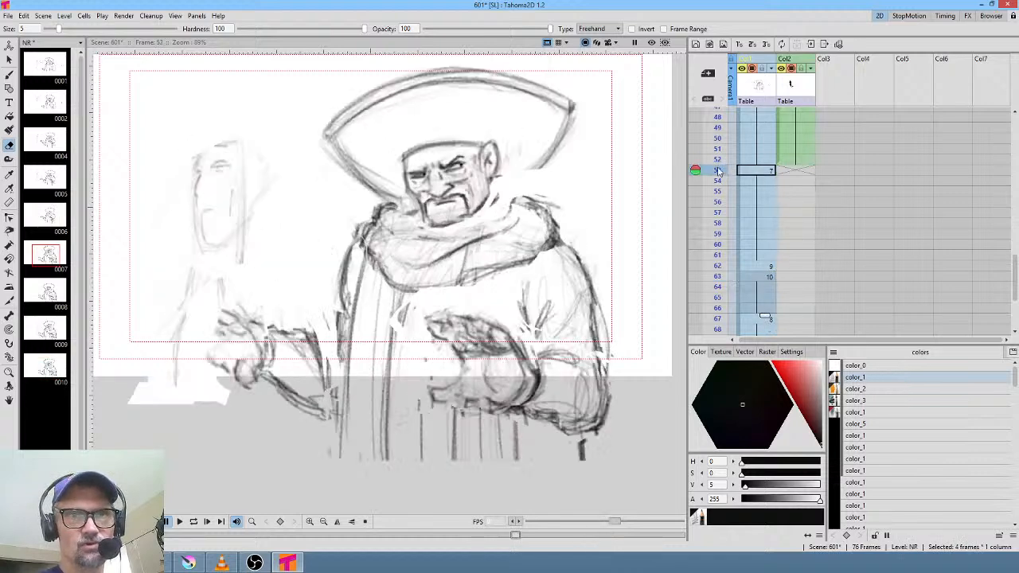
pyautogui.moveTo(719, 171)
pyautogui.mouseDown()
pyautogui.moveTo(719, 297)
pyautogui.moveTo(718, 186)
pyautogui.moveTo(718, 272)
pyautogui.mouseUp()
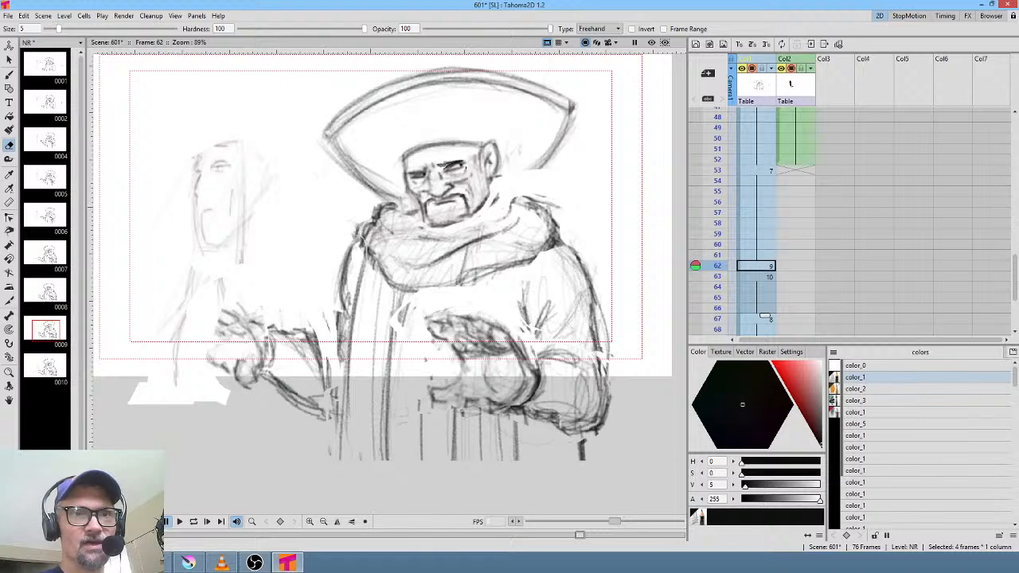
pyautogui.scroll(4, 446, 249)
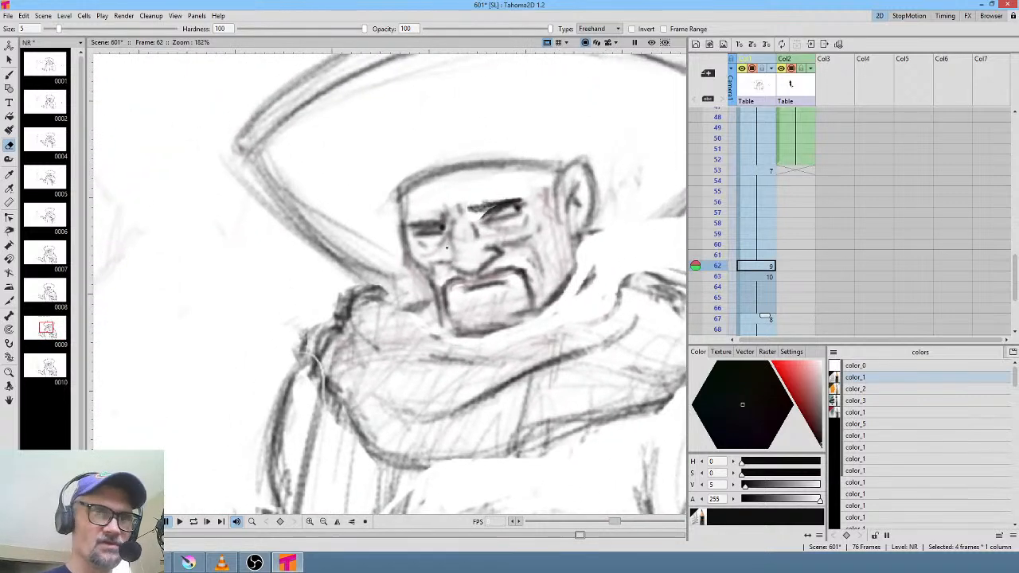
pyautogui.moveTo(444, 214)
pyautogui.mouseDown()
pyautogui.moveTo(420, 224)
pyautogui.moveTo(438, 219)
pyautogui.mouseUp()
pyautogui.press('b')
pyautogui.click(766, 277)
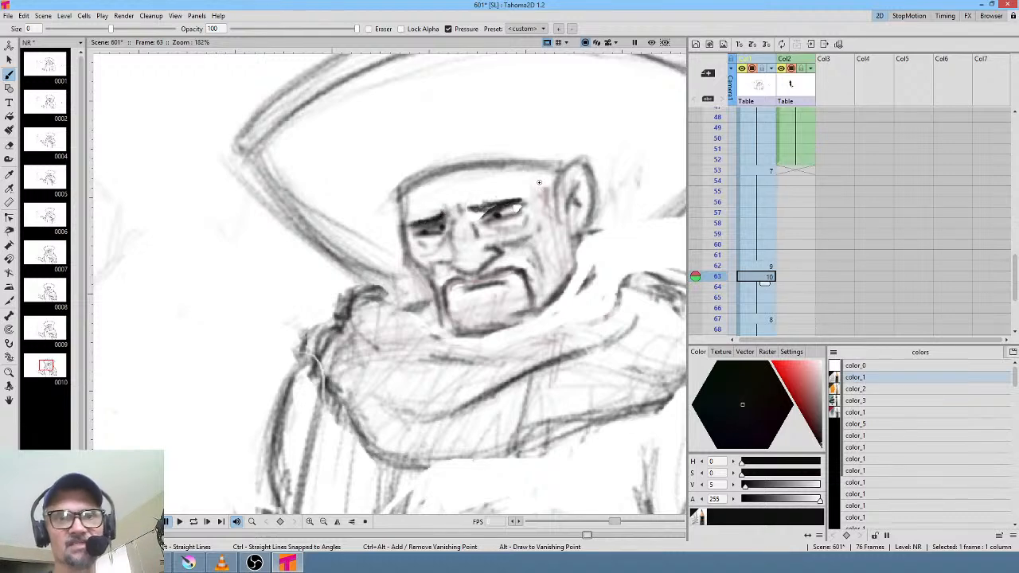
# - Play the scene from frame 53 to check the eyebrow and eye in-betweens
pyautogui.click(766, 170)
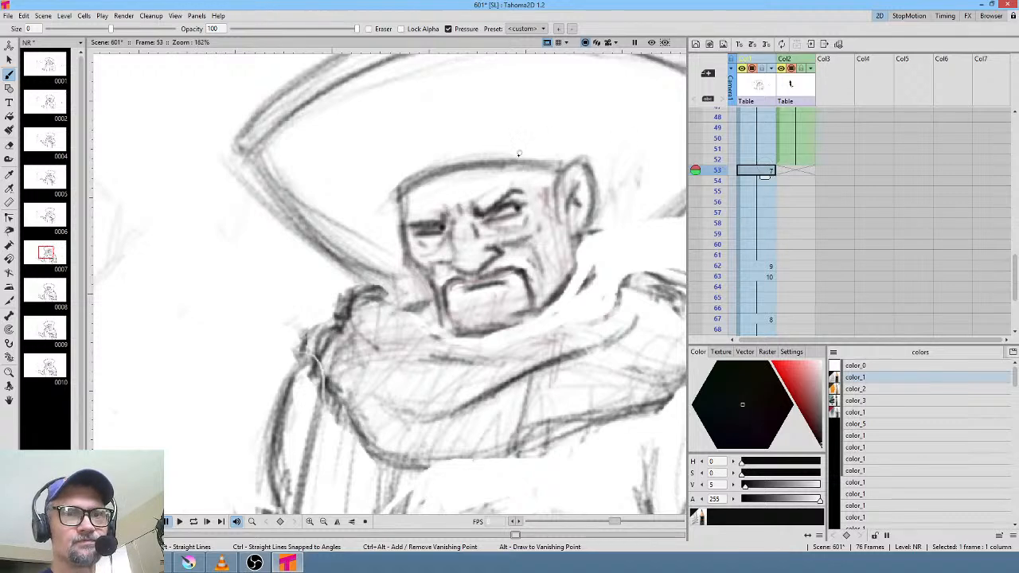
pyautogui.scroll(-3, 483, 143)
pyautogui.press('p')
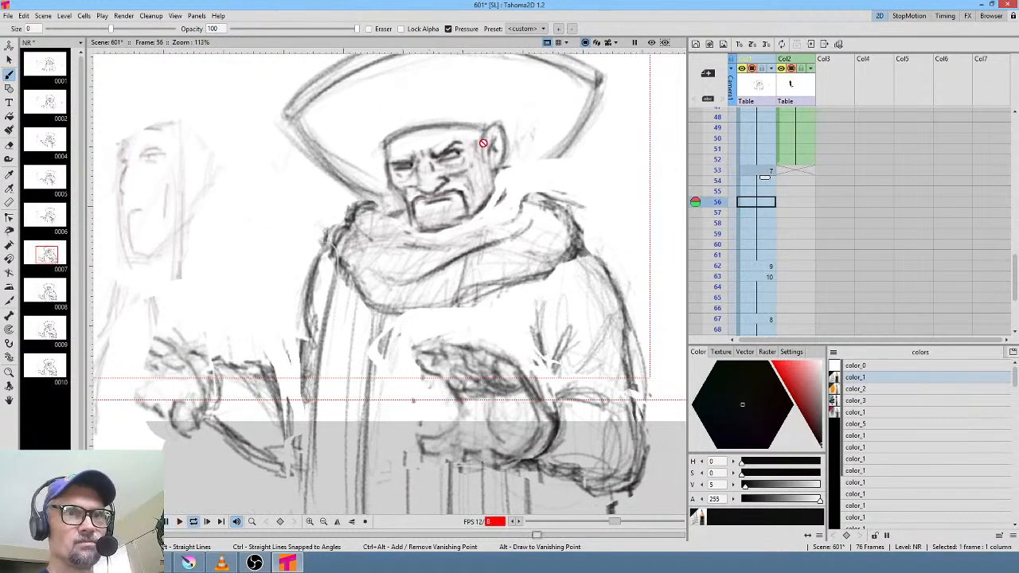
pyautogui.press('p')
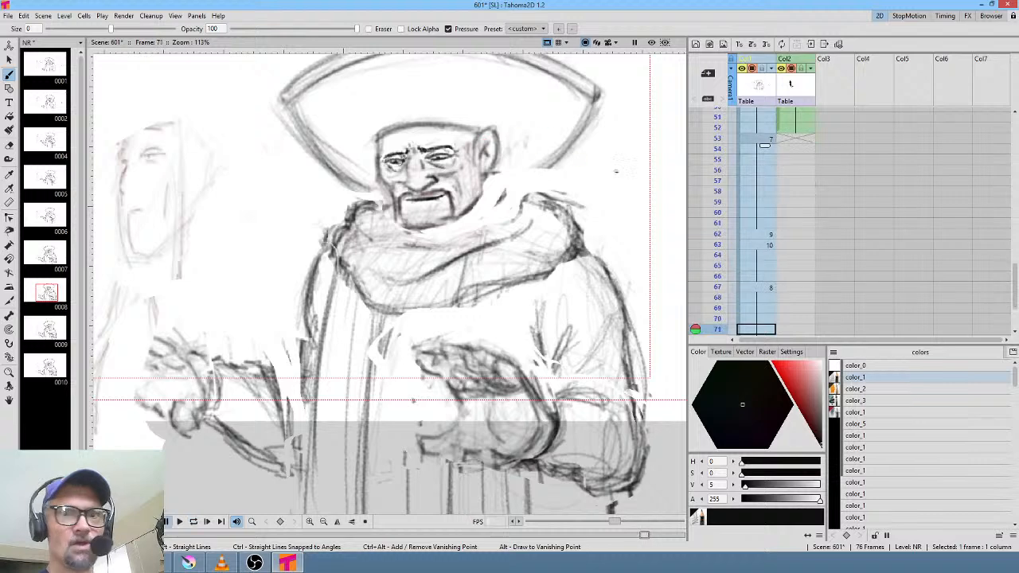
# - Extend the hold of frame 63's drawing through frame 75
pyautogui.click(753, 267)
pyautogui.scroll(-2, 763, 275)
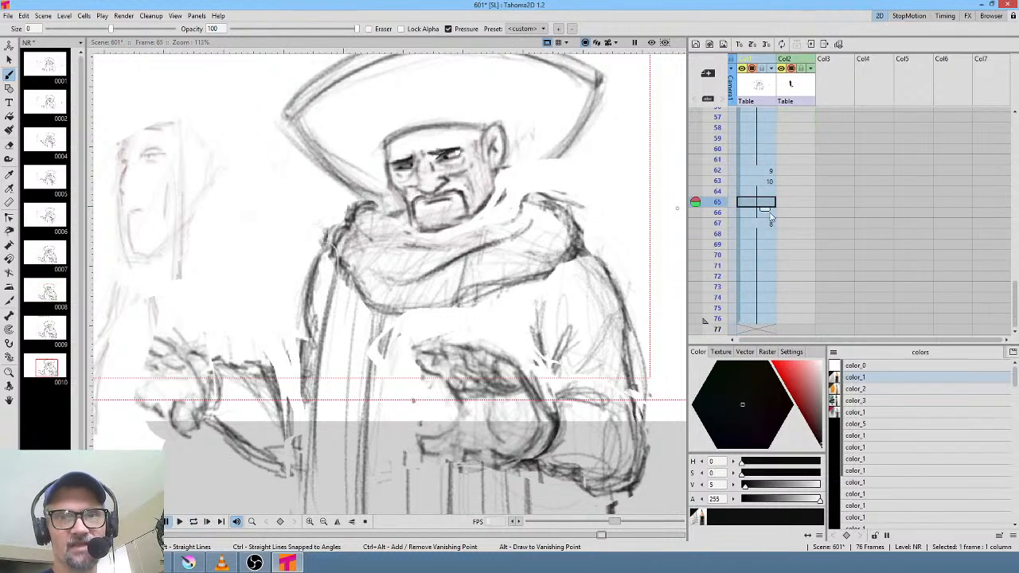
pyautogui.click(769, 215)
pyautogui.moveTo(764, 225); pyautogui.dragTo(762, 326)
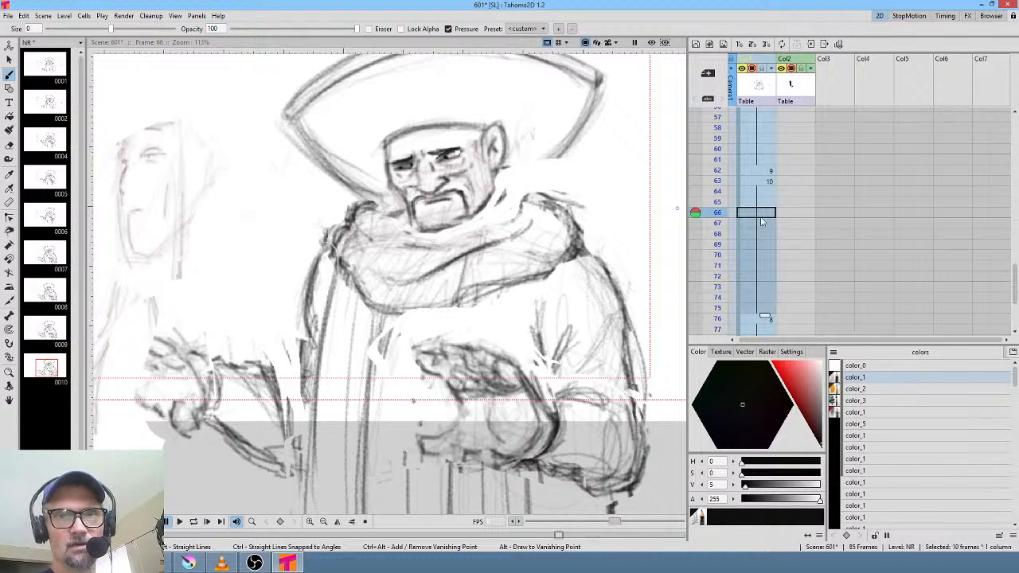
# - Play the scene from frame 53 to check the timing of the extended second hold
pyautogui.scroll(2, 778, 178)
pyautogui.click(753, 205)
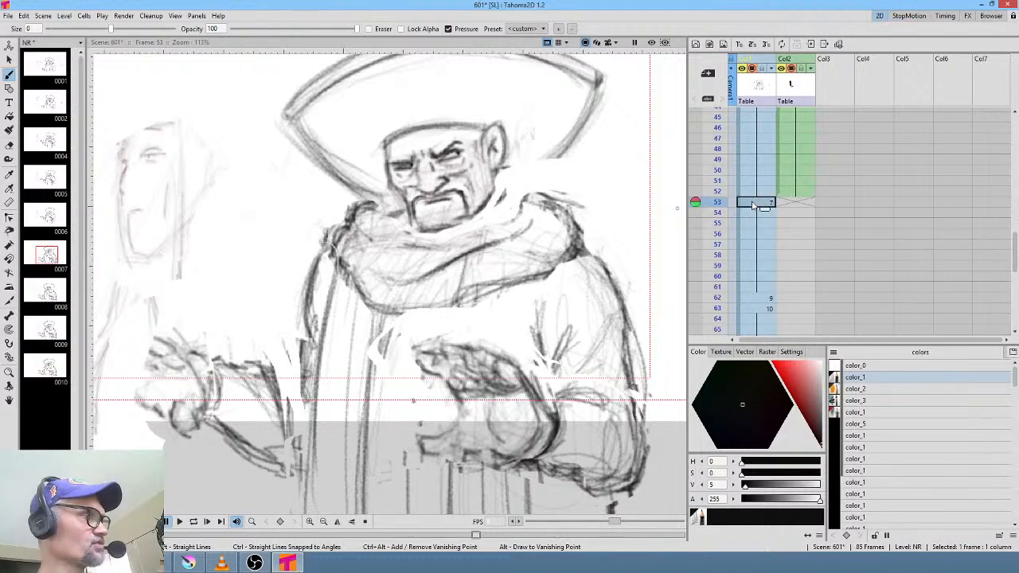
pyautogui.press('l')
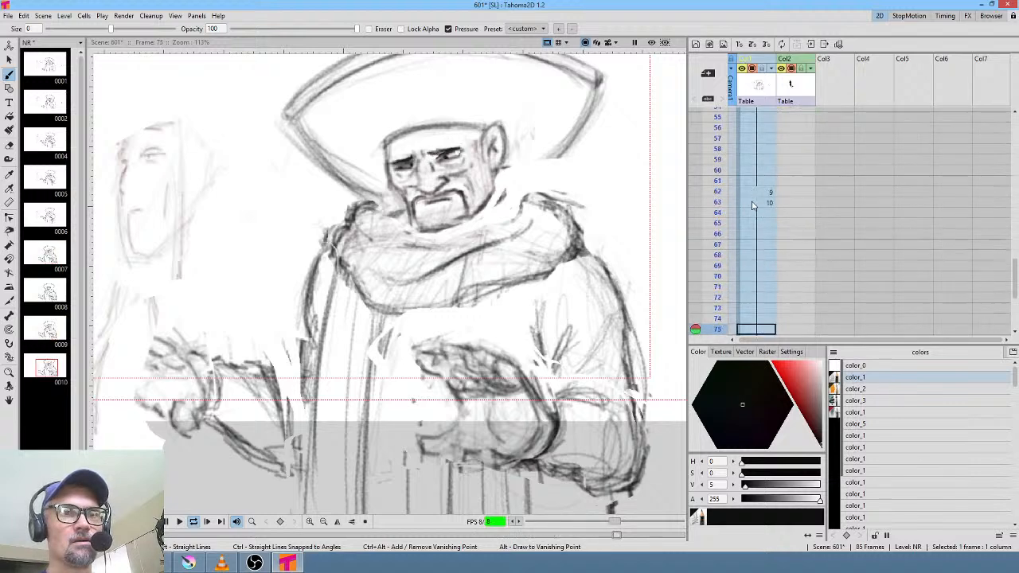
pyautogui.press('l')
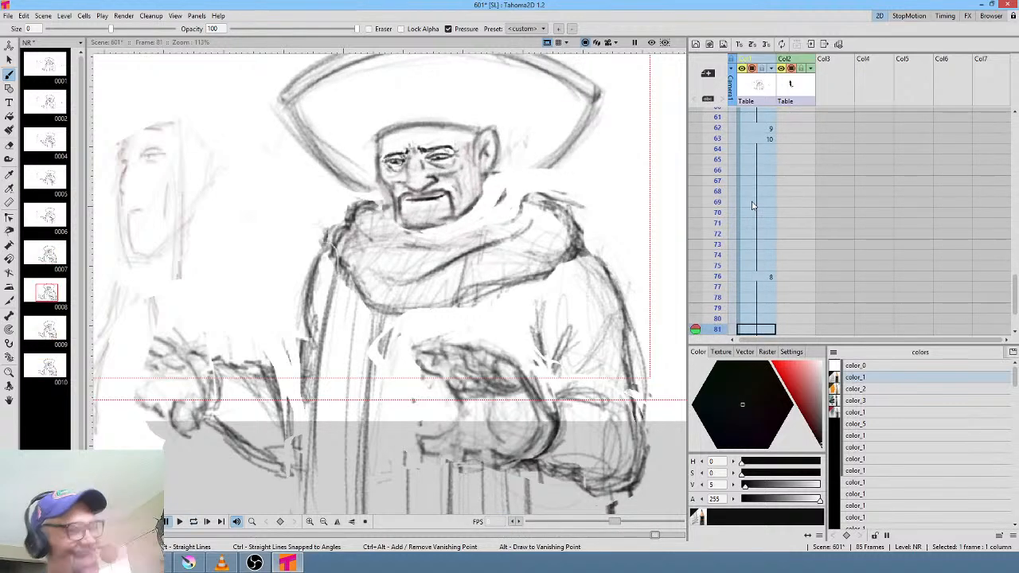
# - Duplicate the held drawing as a new drawing at frame 75
pyautogui.click(761, 267)
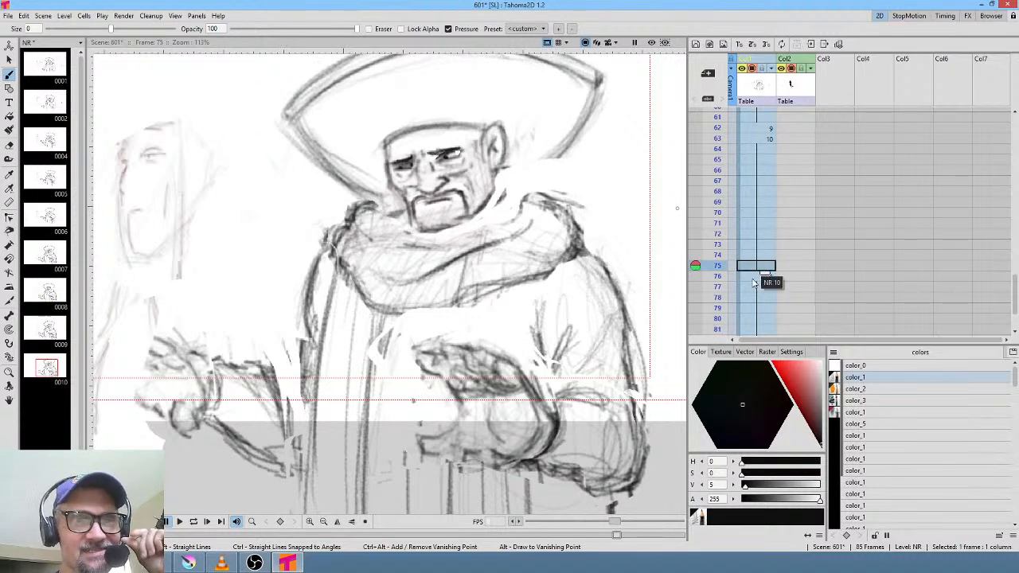
pyautogui.click(755, 279)
pyautogui.click(757, 269)
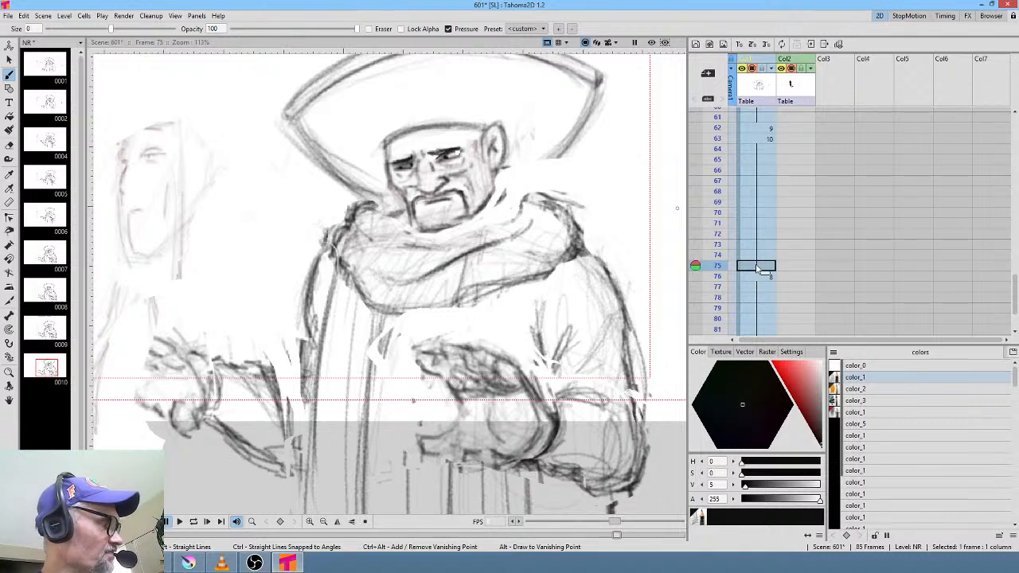
pyautogui.press('d')
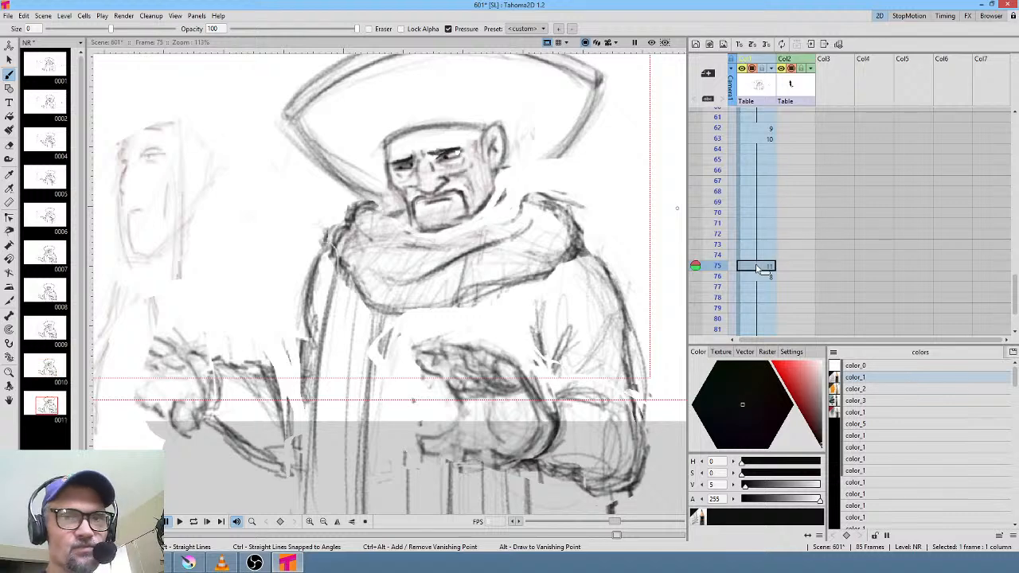
# - Turn on onion skin for frame 76's drawing as a reference for the in-between at frame 75
pyautogui.scroll(-2, 500, 148)
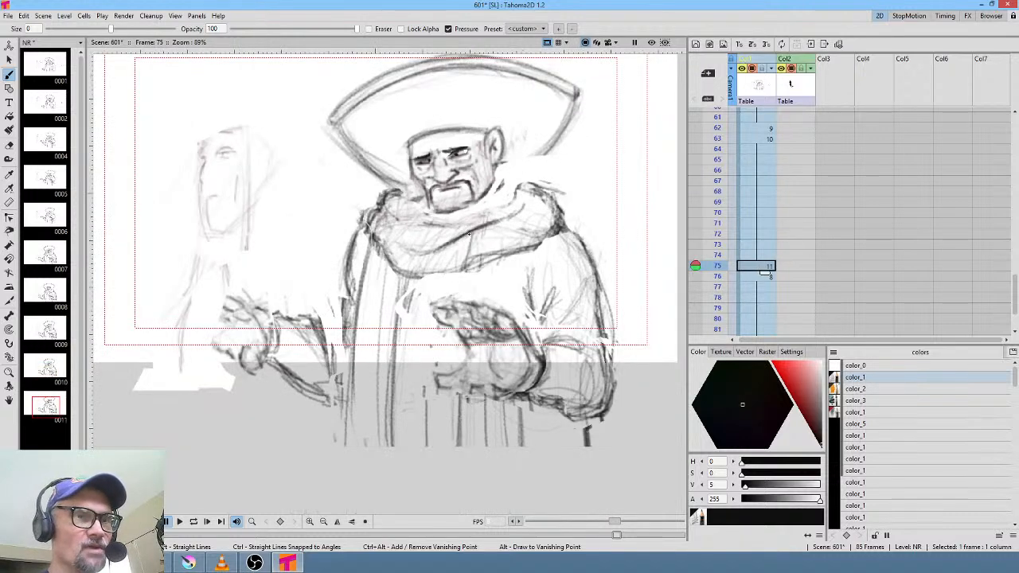
pyautogui.moveTo(514, 213); pyautogui.dragTo(513, 215)
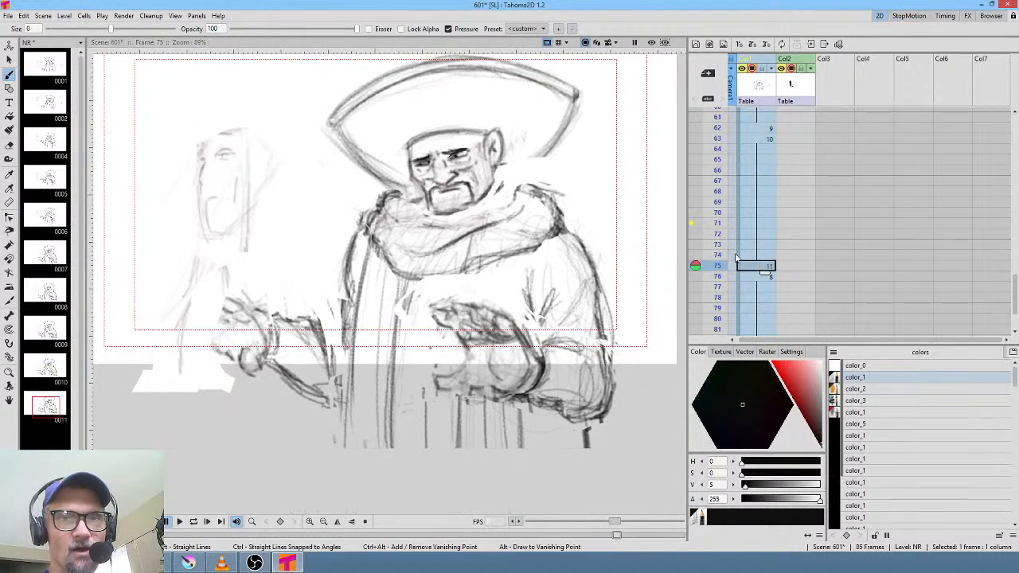
pyautogui.click(695, 276)
pyautogui.scroll(1, 471, 123)
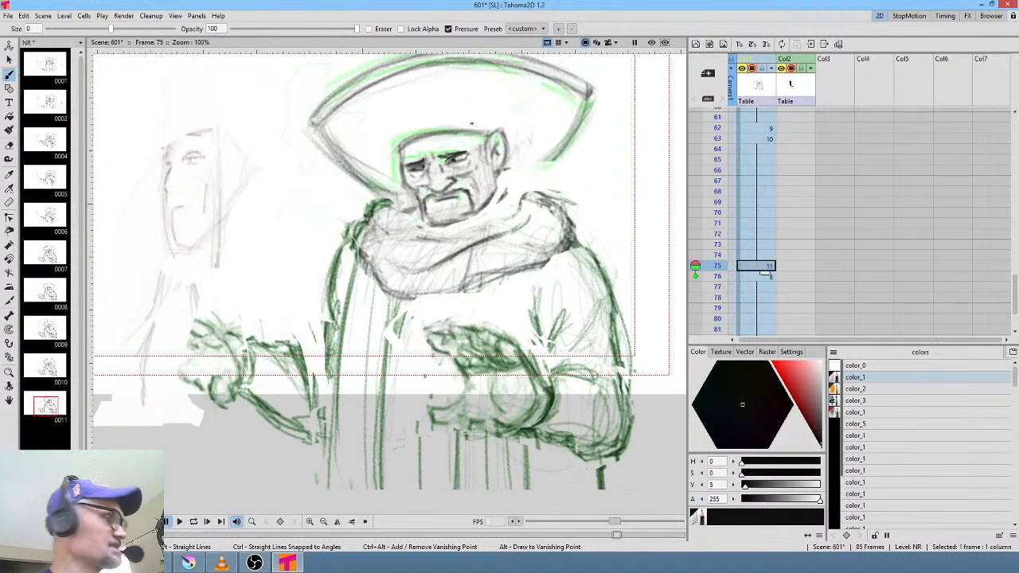
# - Select the hatted man's head and hat at frame 75, rotate them -1.89° and shift them -6.56 px in X and 4.76 px in Y
pyautogui.press('s')
pyautogui.moveTo(633, 105)
pyautogui.mouseDown()
pyautogui.moveTo(608, 70)
pyautogui.moveTo(535, 48)
pyautogui.moveTo(402, 38)
pyautogui.moveTo(268, 121)
pyautogui.moveTo(312, 206)
pyautogui.moveTo(367, 202)
pyautogui.moveTo(433, 234)
pyautogui.moveTo(483, 214)
pyautogui.moveTo(510, 186)
pyautogui.moveTo(555, 179)
pyautogui.moveTo(621, 104)
pyautogui.mouseUp()
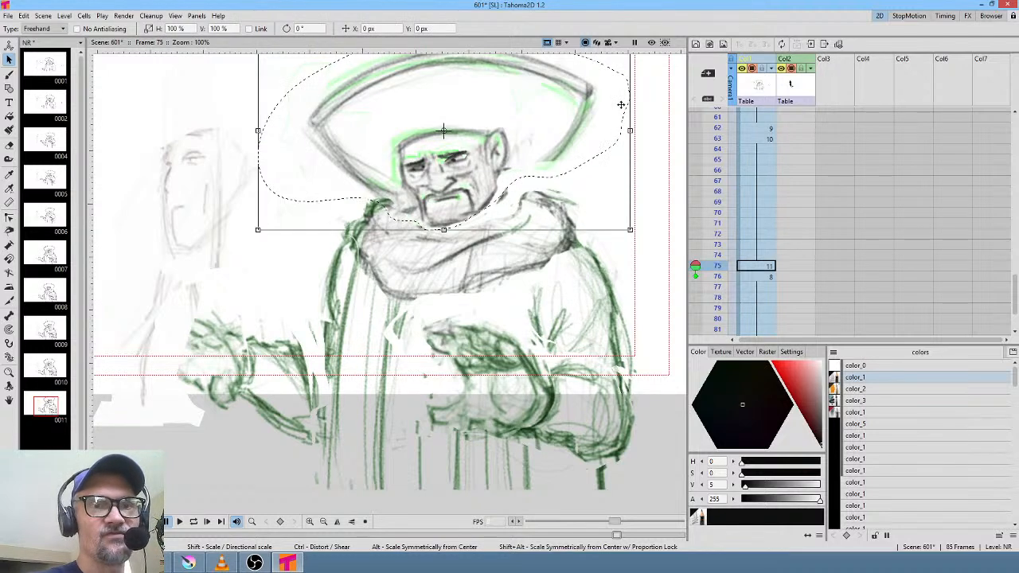
pyautogui.middleClick(575, 158)
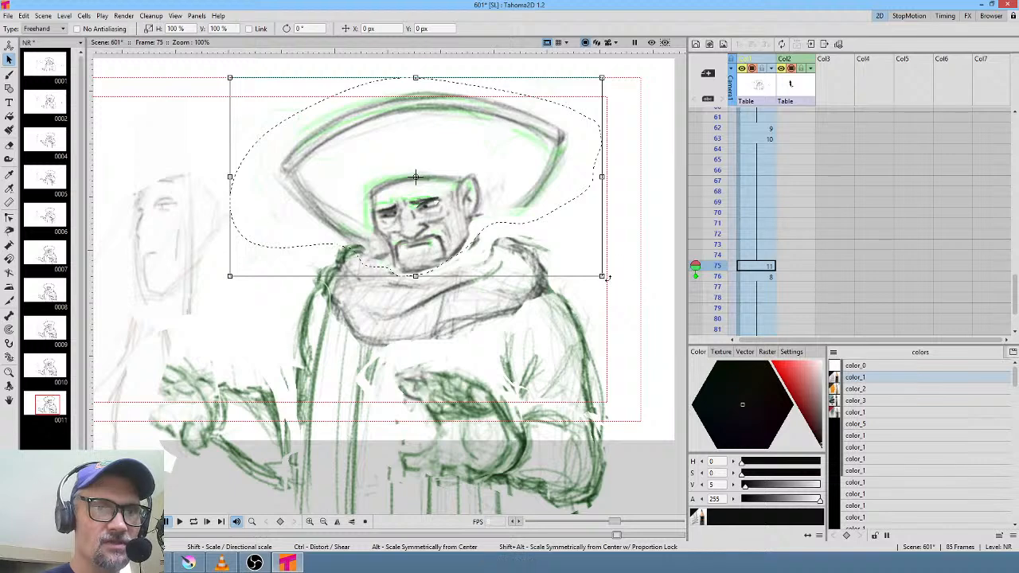
pyautogui.moveTo(612, 279); pyautogui.dragTo(604, 286)
pyautogui.moveTo(438, 213); pyautogui.dragTo(437, 212)
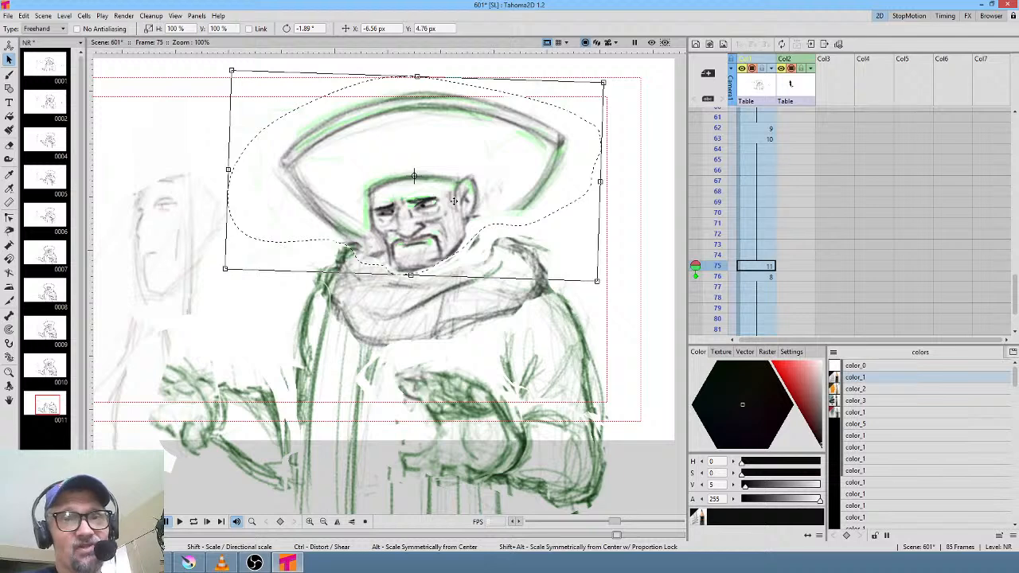
# - Turn off the onion skin reference and play the scene to check the tilted head
pyautogui.click(767, 130)
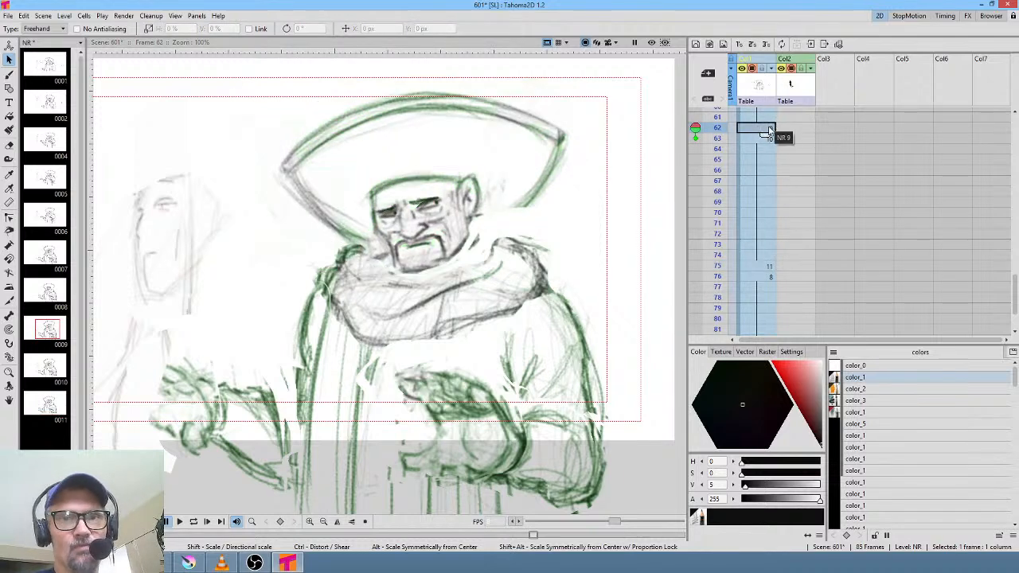
pyautogui.click(696, 138)
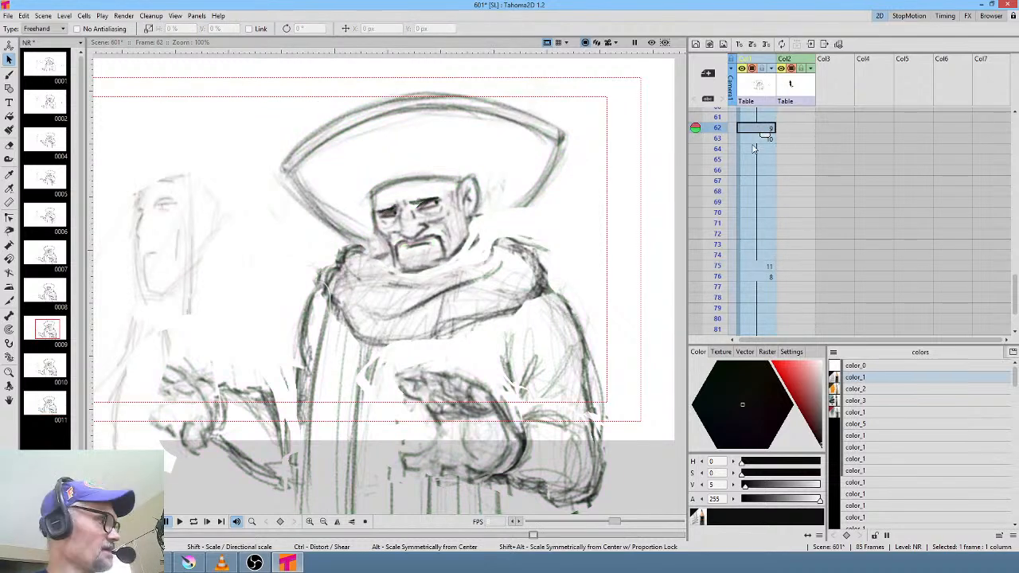
pyautogui.press('l')
pyautogui.scroll(-1, 620, 213)
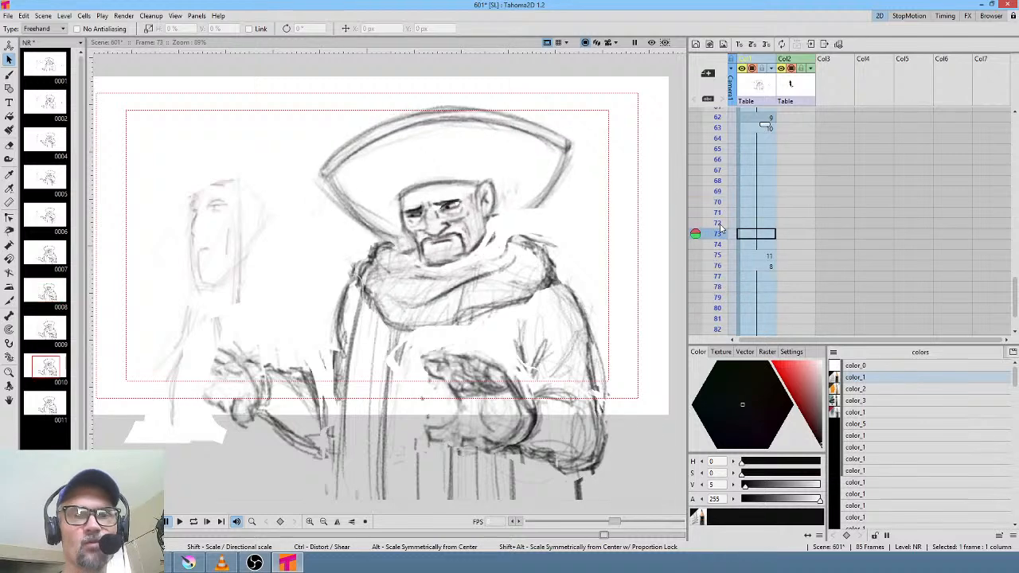
# - Scrub through frames 53 to 75 to examine the timing of the holds and the in-between drawings
pyautogui.middleClick(760, 259)
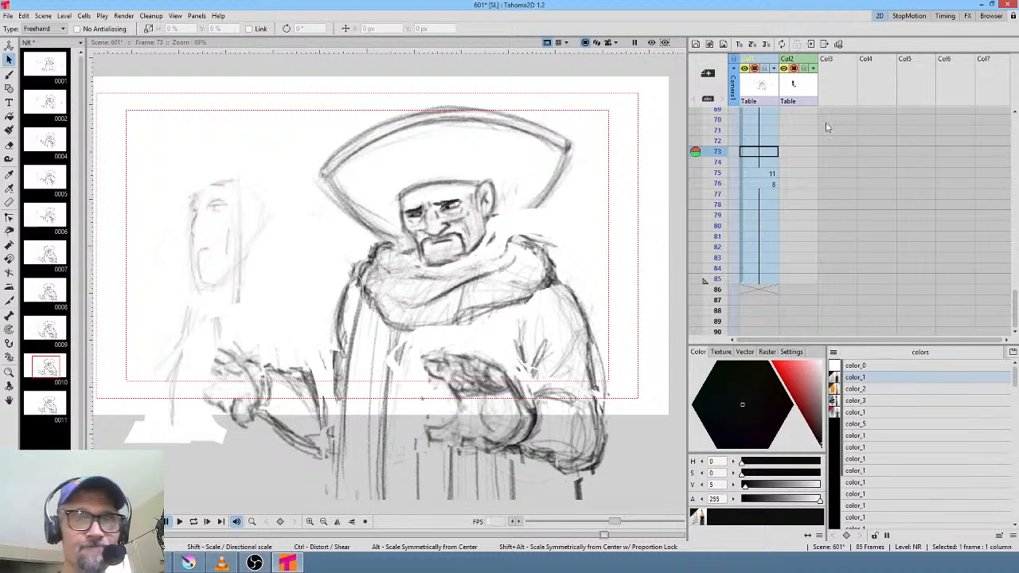
pyautogui.middleClick(818, 185)
pyautogui.middleClick(816, 174)
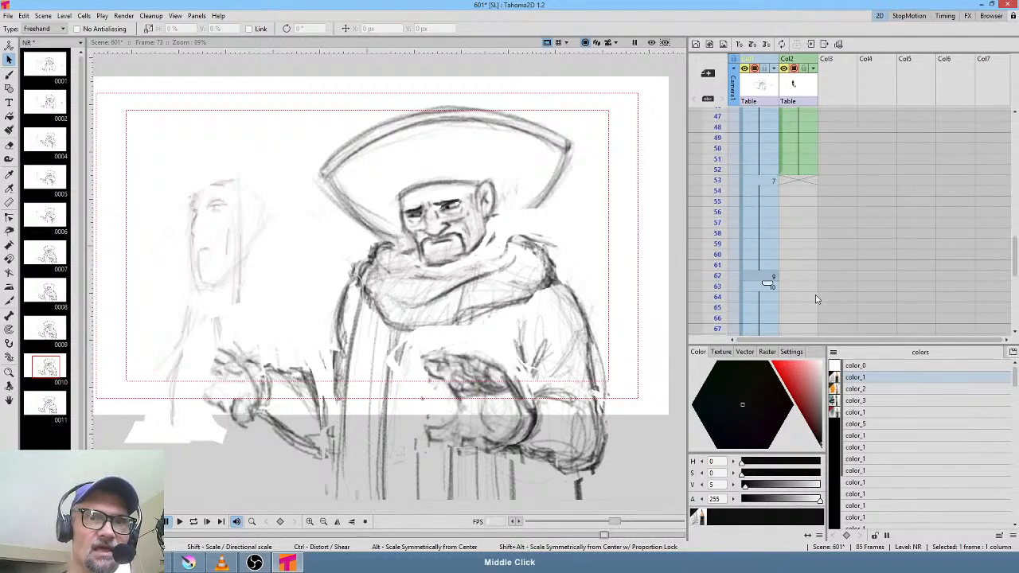
pyautogui.middleClick(819, 219)
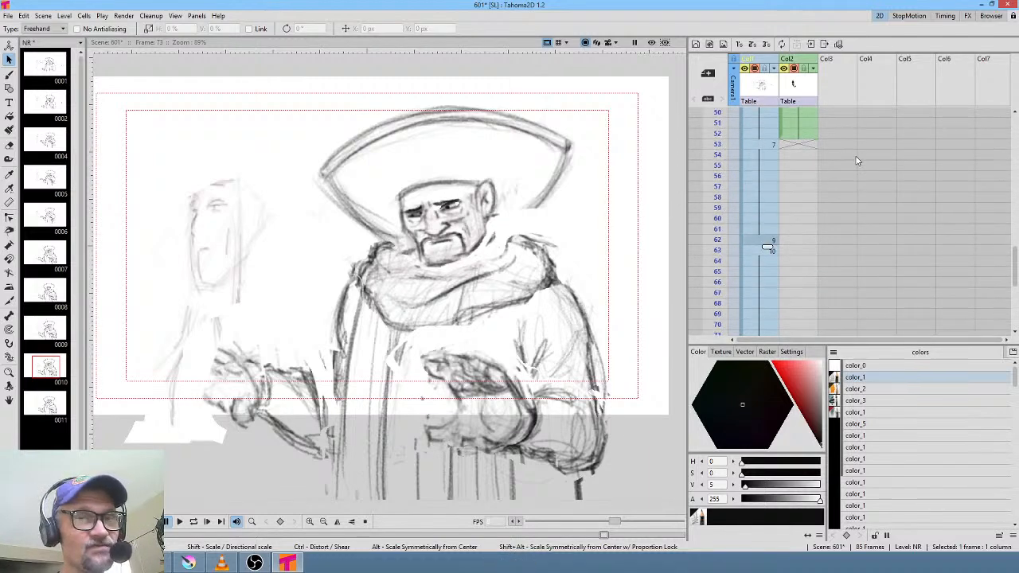
pyautogui.click(759, 87)
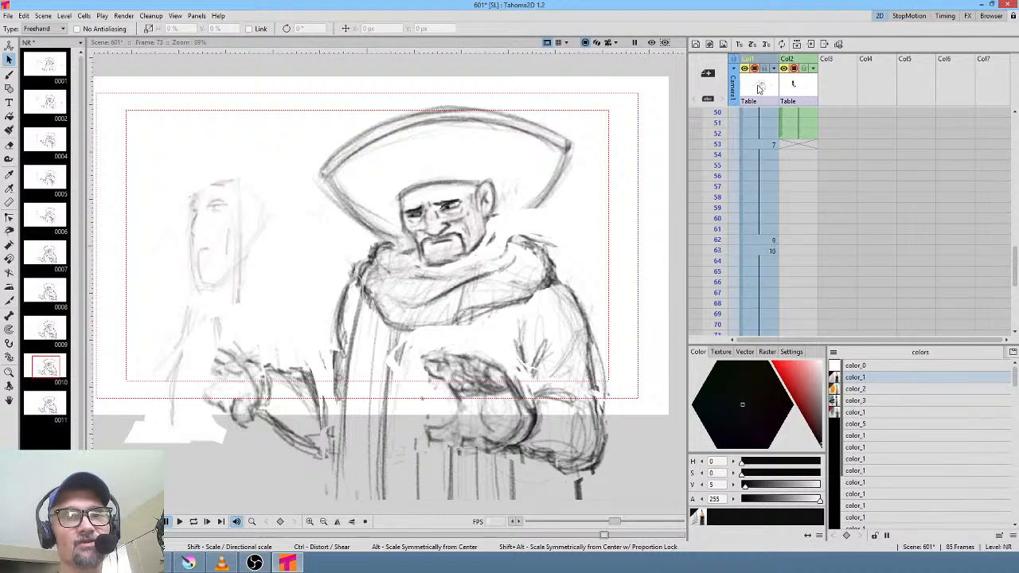
pyautogui.click(765, 239)
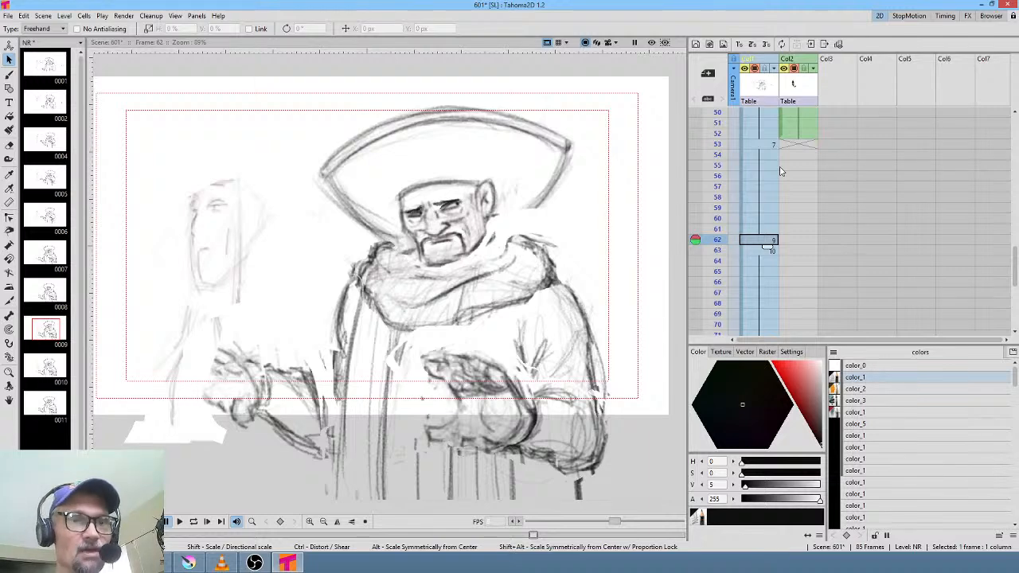
pyautogui.moveTo(722, 148); pyautogui.dragTo(716, 269)
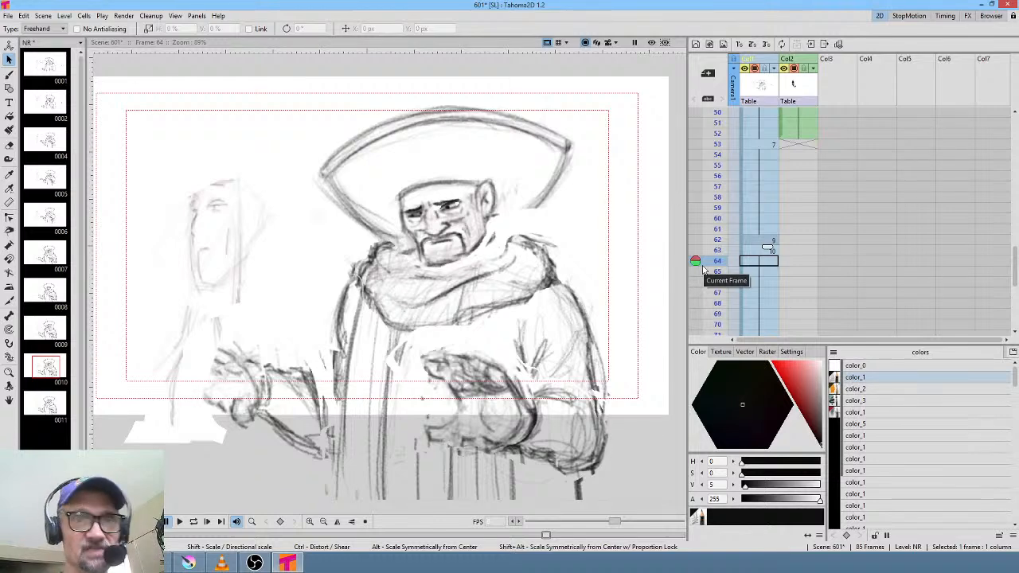
pyautogui.click(761, 144)
pyautogui.moveTo(718, 144)
pyautogui.mouseDown()
pyautogui.moveTo(721, 277)
pyautogui.moveTo(721, 217)
pyautogui.mouseUp()
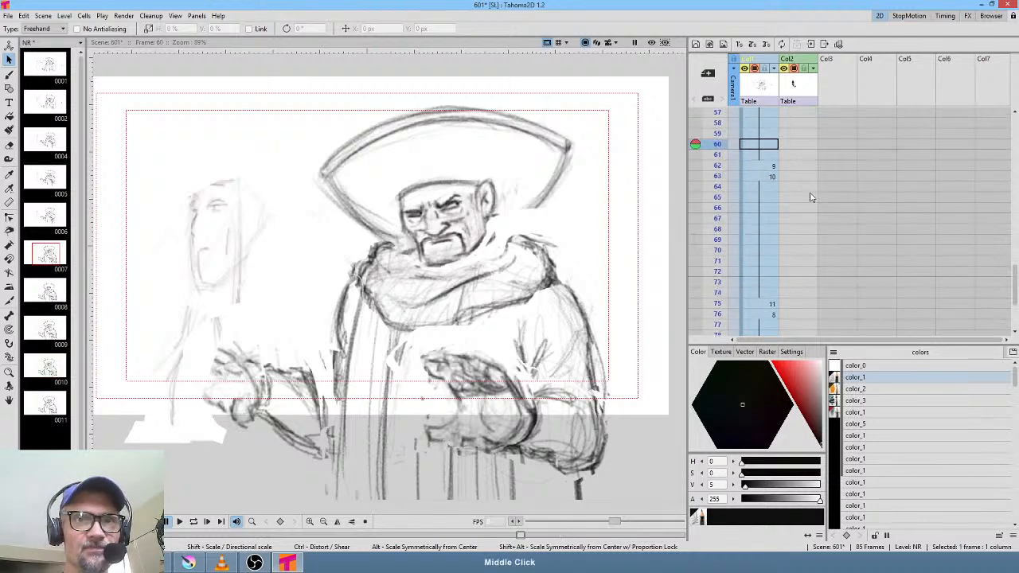
pyautogui.scroll(-3, 804, 157)
pyautogui.click(718, 155)
pyautogui.moveTo(720, 169)
pyautogui.mouseDown()
pyautogui.moveTo(722, 300)
pyautogui.moveTo(719, 218)
pyautogui.moveTo(720, 282)
pyautogui.mouseUp()
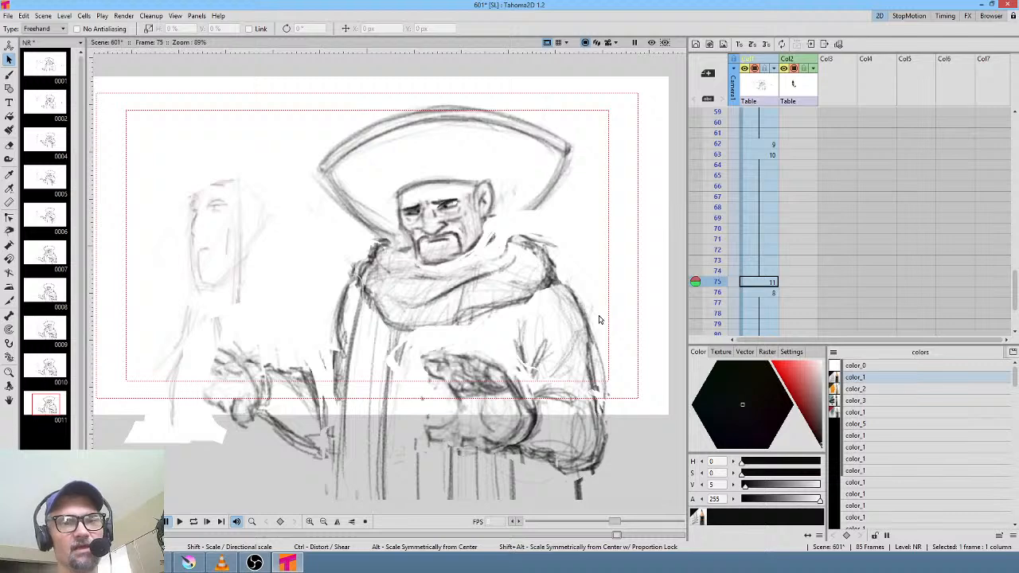
# - Select the man's body at frame 75, rotate it -0.89° and shift it -7.83 px in X and 3.7 px in Y
pyautogui.moveTo(569, 340); pyautogui.dragTo(567, 301)
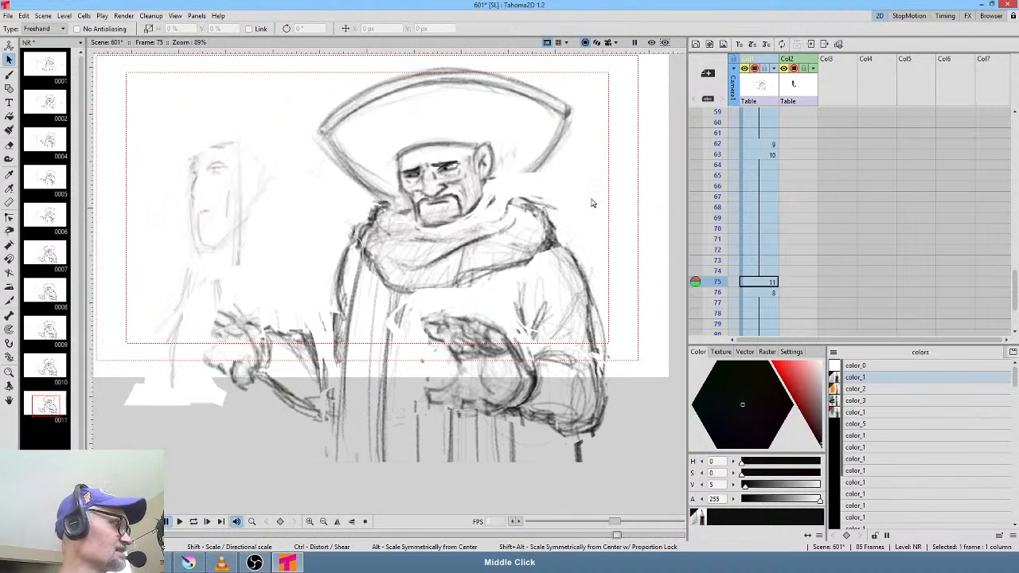
pyautogui.moveTo(602, 215)
pyautogui.mouseDown()
pyautogui.moveTo(506, 206)
pyautogui.moveTo(344, 238)
pyautogui.moveTo(163, 360)
pyautogui.moveTo(485, 495)
pyautogui.moveTo(627, 303)
pyautogui.moveTo(602, 228)
pyautogui.mouseUp()
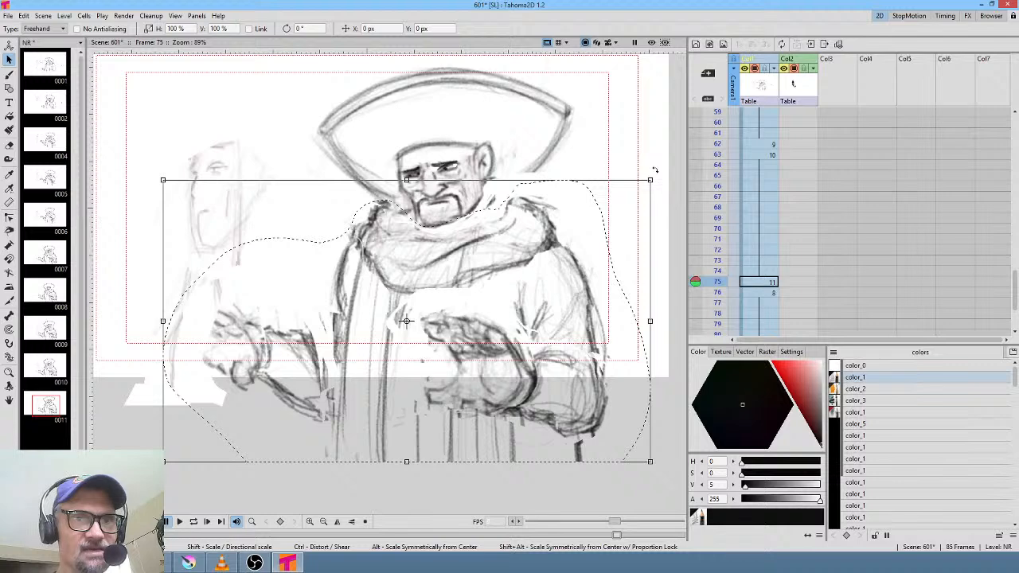
pyautogui.moveTo(654, 170); pyautogui.dragTo(655, 175)
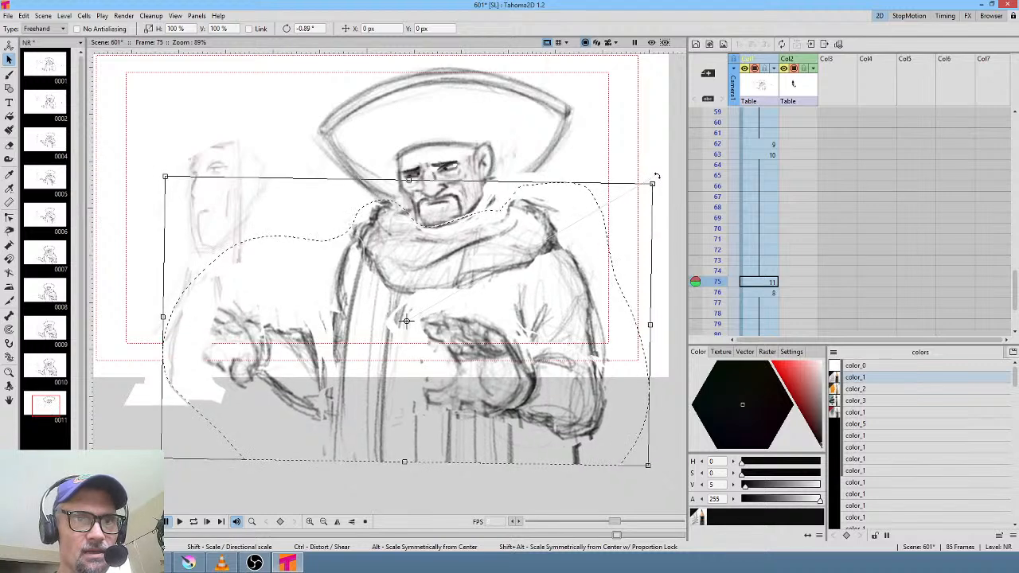
pyautogui.moveTo(515, 402); pyautogui.dragTo(513, 404)
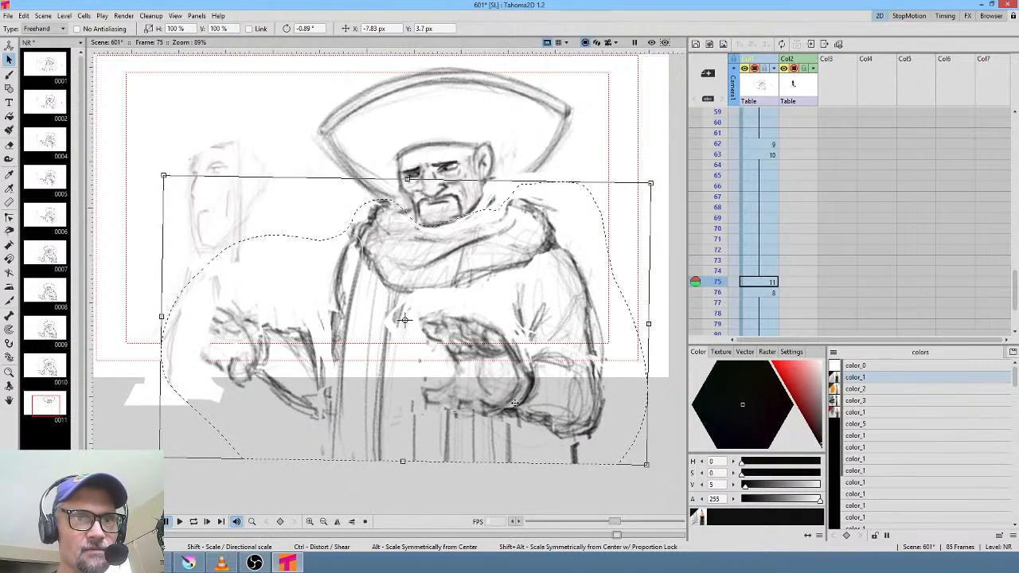
pyautogui.press('Escape')
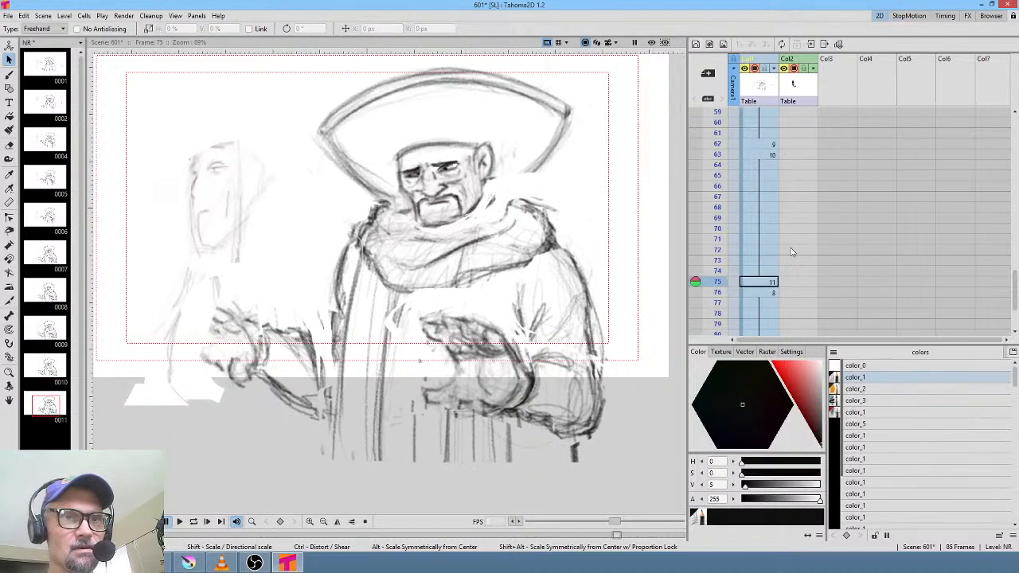
# - Play the scene and flip between frames 63, 75 and 76 to compare the poses
pyautogui.click(770, 293)
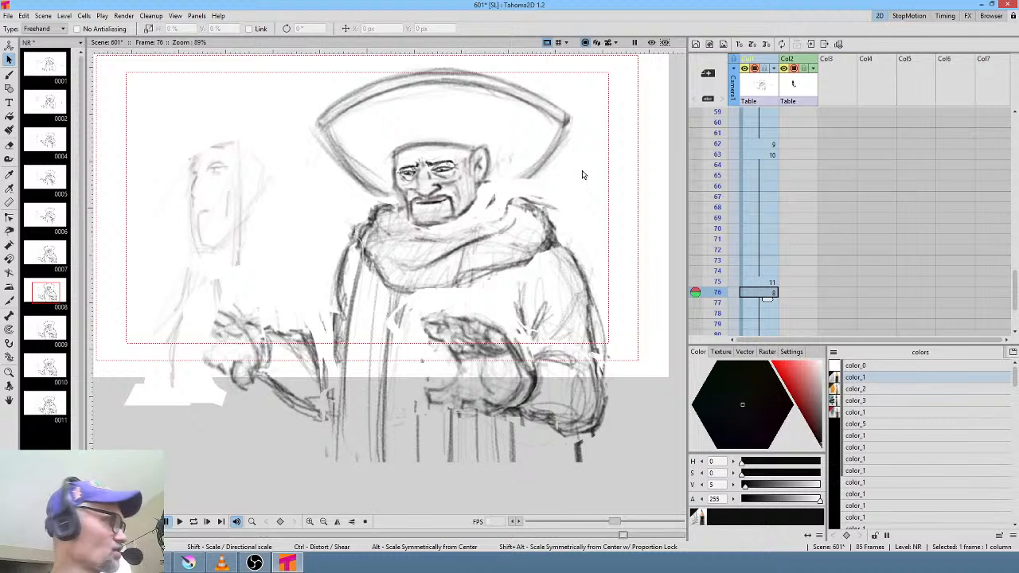
pyautogui.moveTo(571, 201)
pyautogui.mouseDown()
pyautogui.moveTo(567, 193)
pyautogui.moveTo(461, 218)
pyautogui.moveTo(397, 207)
pyautogui.moveTo(268, 246)
pyautogui.moveTo(303, 458)
pyautogui.moveTo(649, 318)
pyautogui.moveTo(627, 206)
pyautogui.mouseUp()
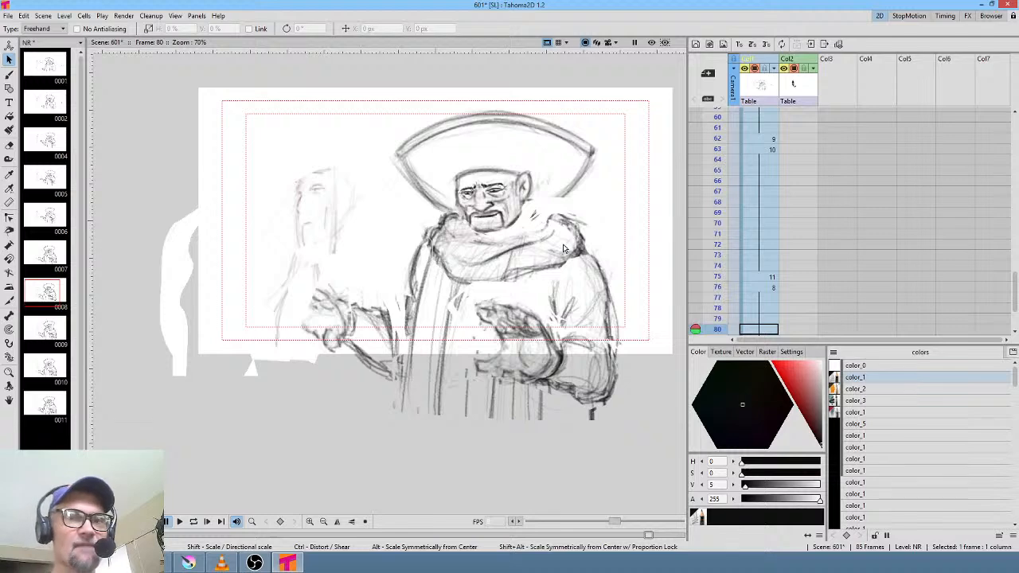
pyautogui.click(771, 140)
pyautogui.click(768, 150)
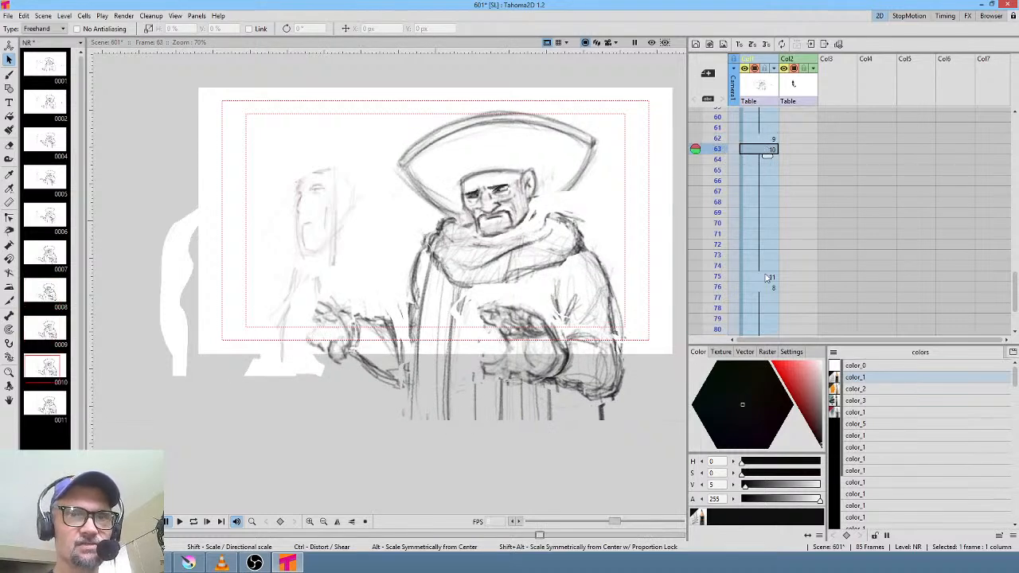
pyautogui.click(766, 277)
pyautogui.click(764, 151)
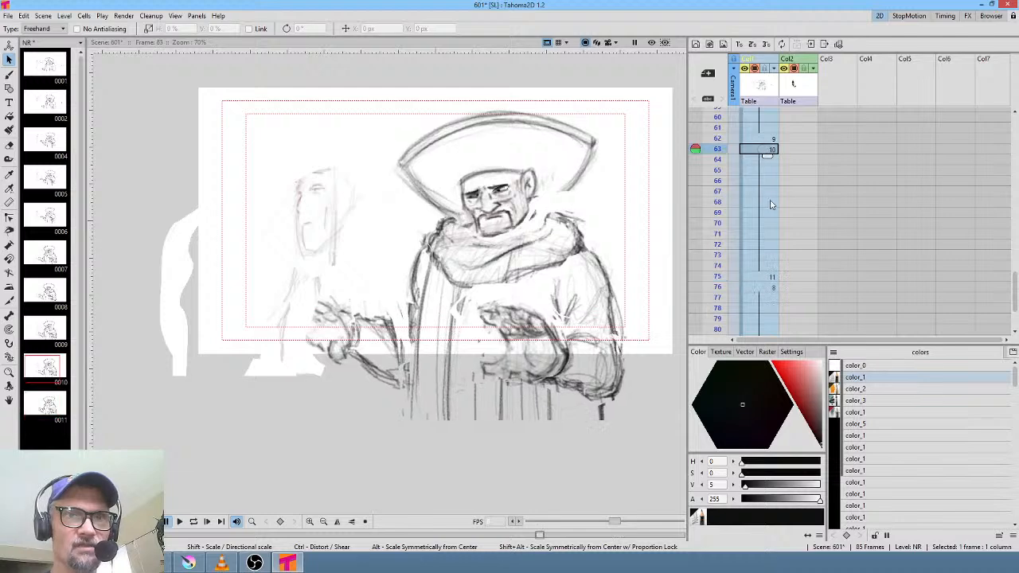
pyautogui.click(762, 277)
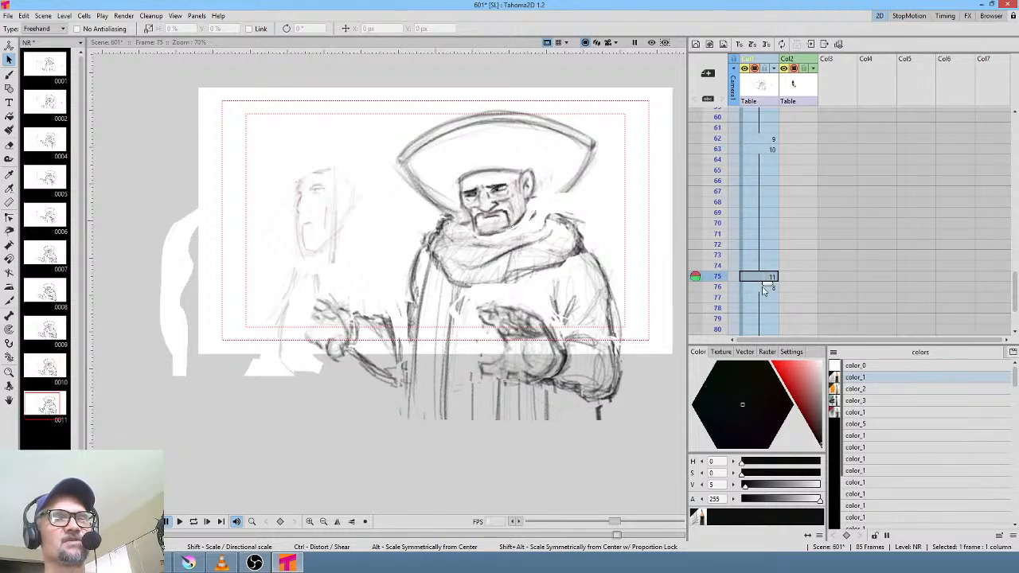
pyautogui.click(764, 288)
pyautogui.click(764, 278)
pyautogui.click(761, 289)
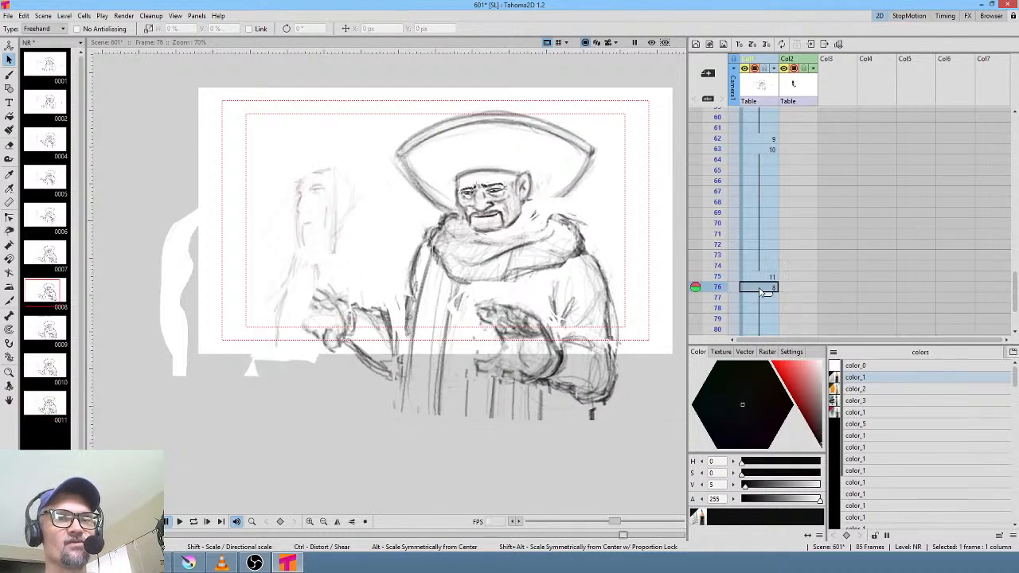
# - Compare frame 75's drawing with the held drawing, briefly overlaying frame 73 as onion skin
pyautogui.click(768, 278)
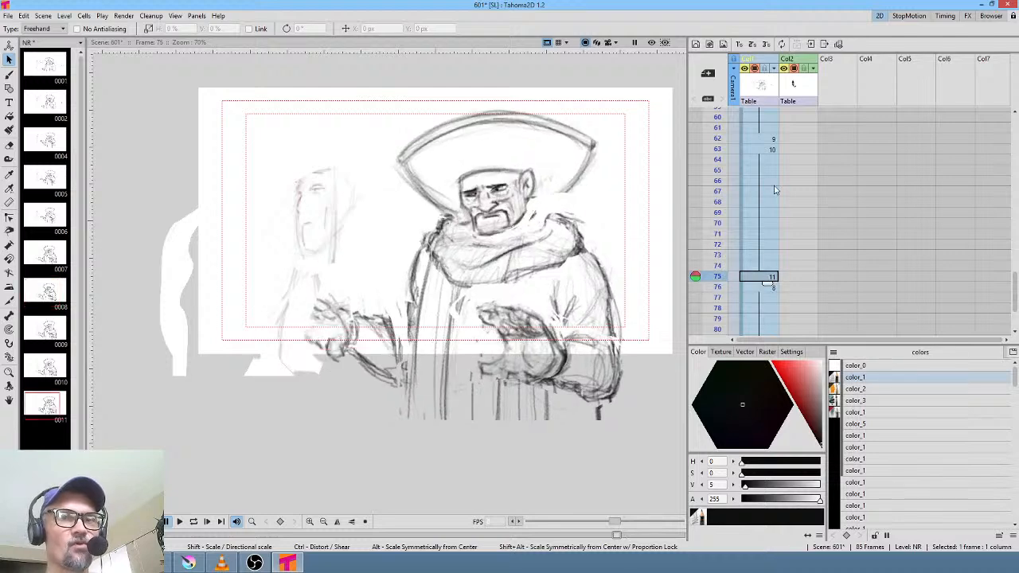
pyautogui.click(769, 151)
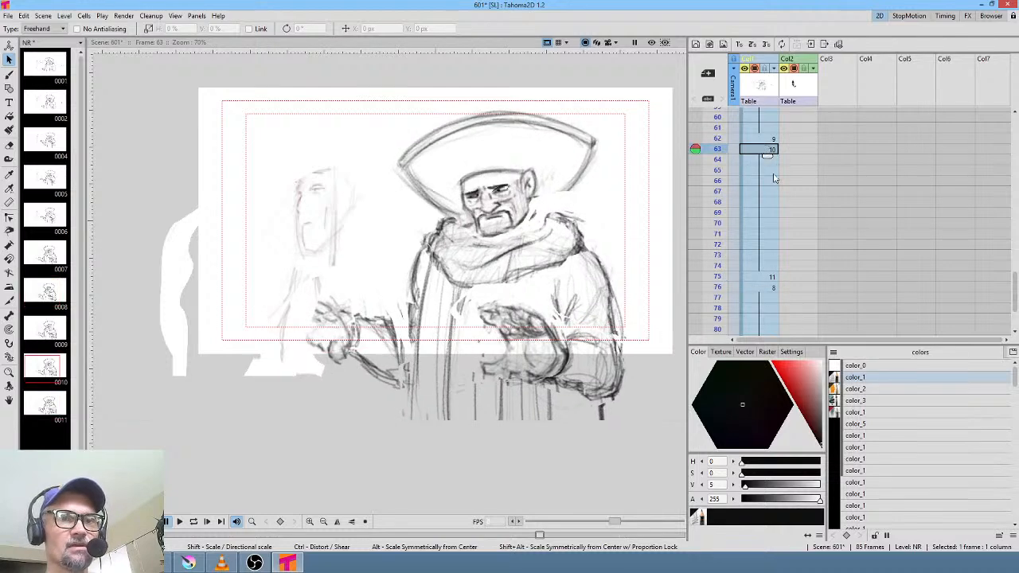
pyautogui.click(765, 278)
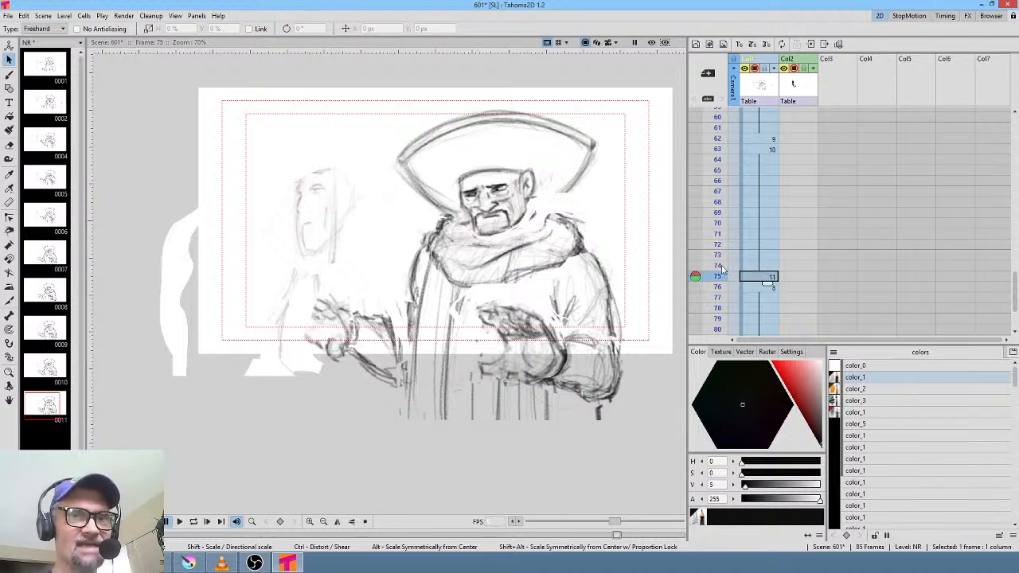
pyautogui.moveTo(696, 276); pyautogui.dragTo(695, 255)
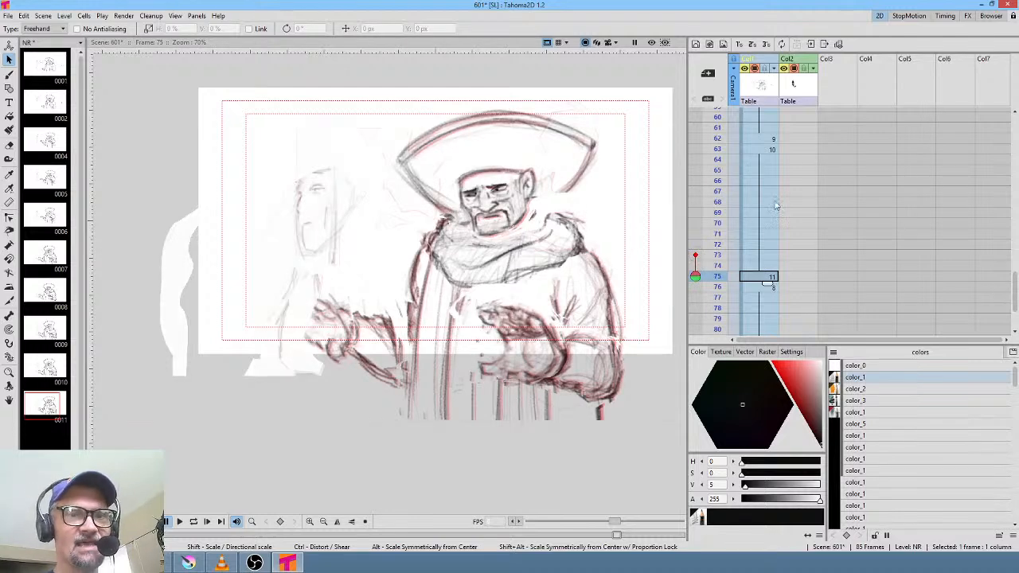
pyautogui.click(695, 256)
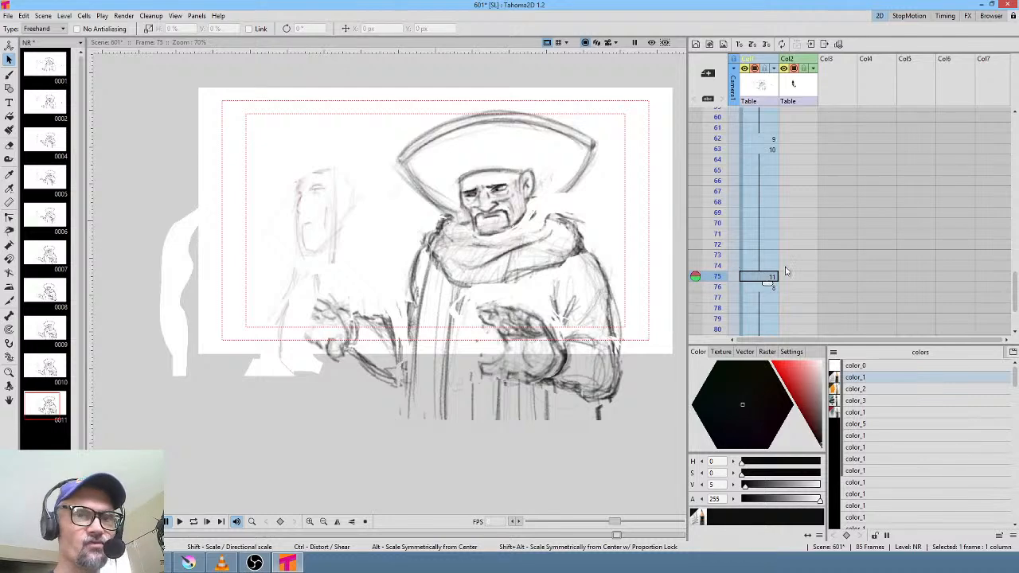
# - Select the body at frame 75, rotate it counterclockwise around a pivot at the neck, and advance to frame 76
pyautogui.moveTo(608, 225)
pyautogui.mouseDown()
pyautogui.moveTo(574, 207)
pyautogui.moveTo(491, 239)
pyautogui.moveTo(438, 217)
pyautogui.moveTo(390, 255)
pyautogui.moveTo(288, 267)
pyautogui.moveTo(303, 398)
pyautogui.moveTo(479, 486)
pyautogui.moveTo(654, 406)
pyautogui.moveTo(607, 222)
pyautogui.mouseUp()
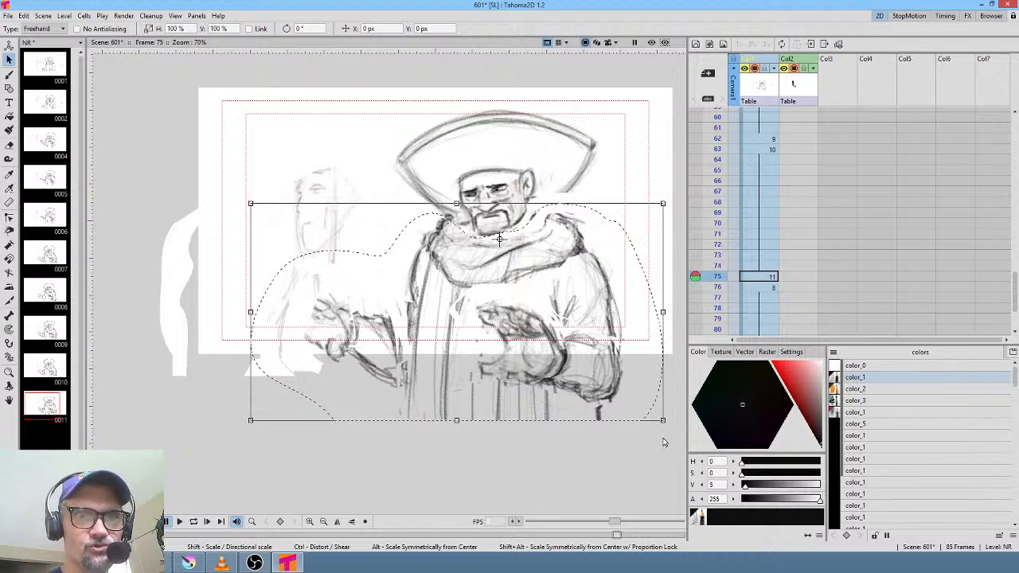
pyautogui.moveTo(665, 428); pyautogui.dragTo(686, 399)
pyautogui.press('.')
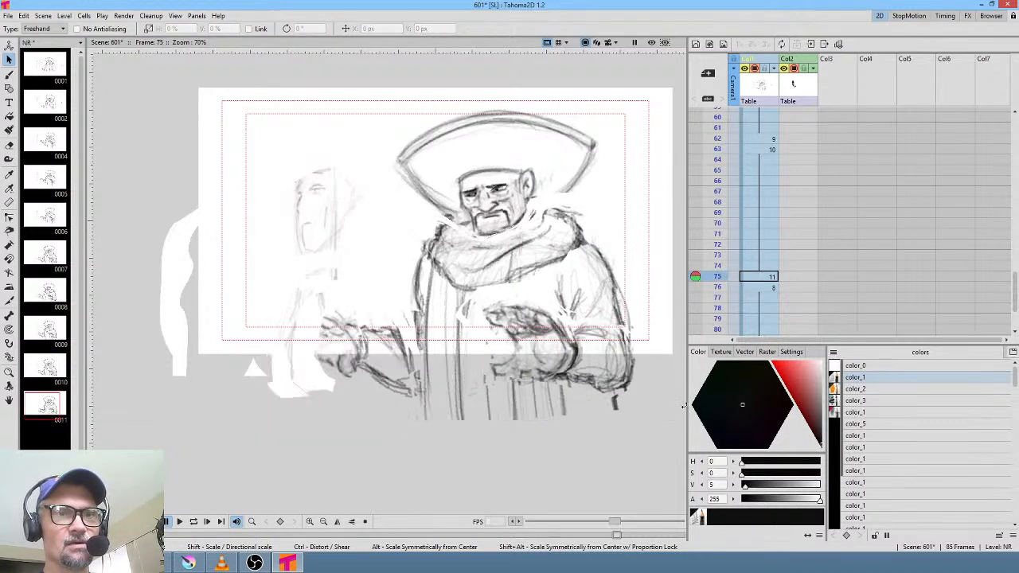
pyautogui.press('.')
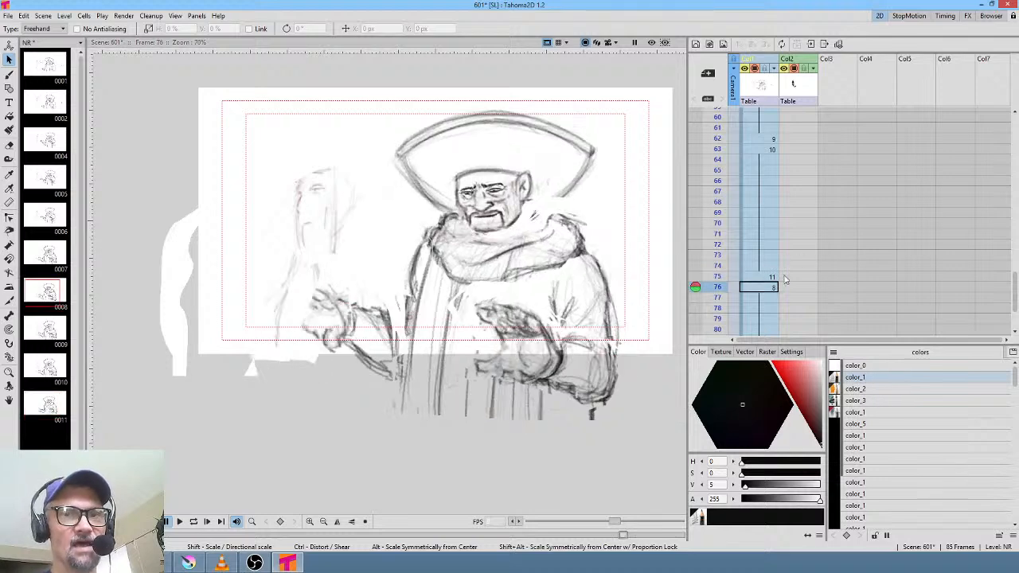
# - Select the body at frame 76, rotate it 10.14° and shift it 92.33 px in X and -45.18 px in Y
pyautogui.moveTo(612, 217)
pyautogui.mouseDown()
pyautogui.moveTo(562, 201)
pyautogui.moveTo(476, 236)
pyautogui.moveTo(461, 224)
pyautogui.moveTo(427, 226)
pyautogui.moveTo(398, 248)
pyautogui.moveTo(280, 252)
pyautogui.moveTo(334, 409)
pyautogui.moveTo(558, 484)
pyautogui.moveTo(660, 284)
pyautogui.moveTo(646, 143)
pyautogui.mouseUp()
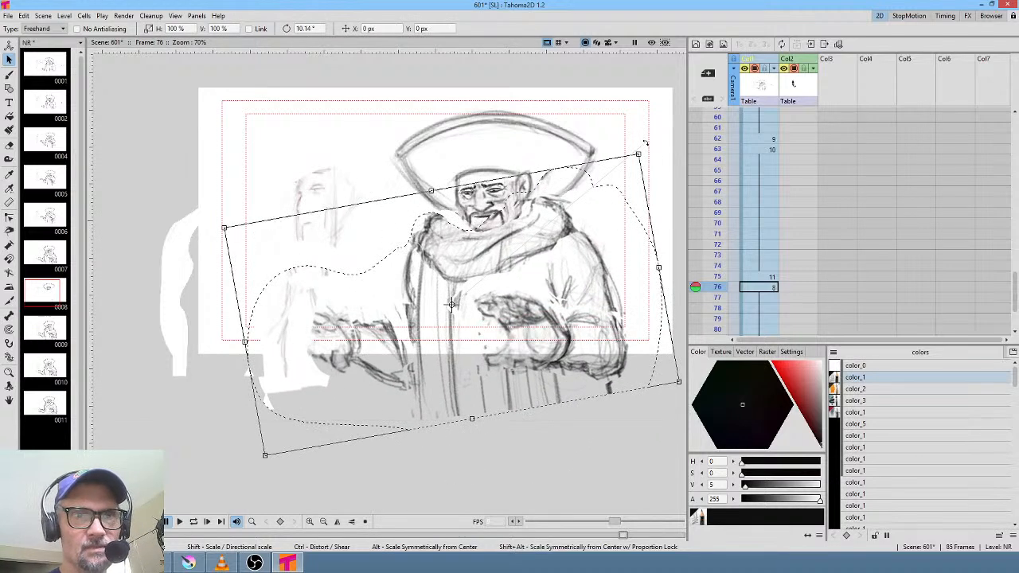
pyautogui.moveTo(582, 301); pyautogui.dragTo(598, 313)
pyautogui.moveTo(597, 313); pyautogui.dragTo(598, 308)
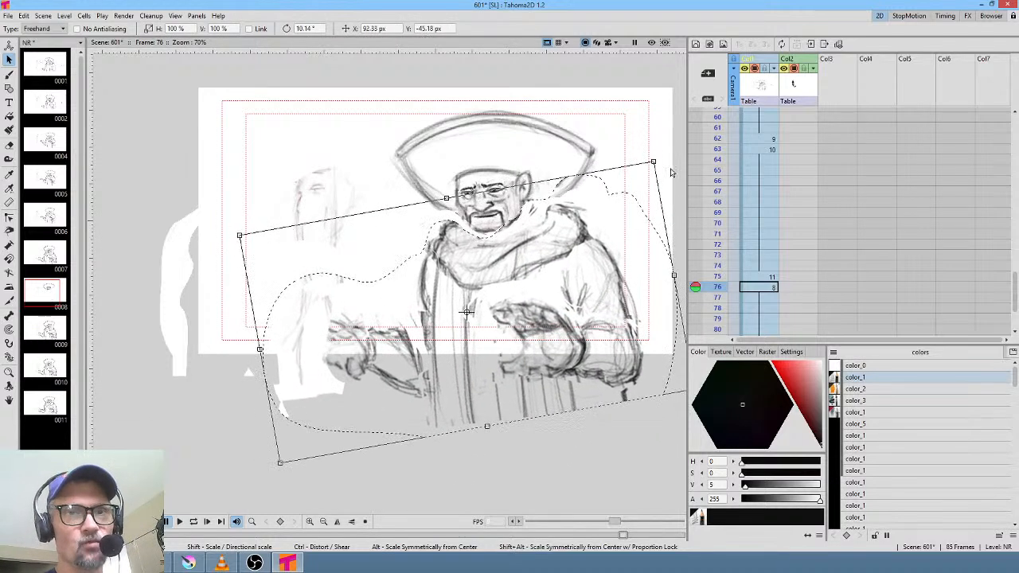
# - Adjust frame 76's body to a 10.97° rotation with offsets of 84.03 px in X and -49.66 px in Y, and flip through the preceding drawings
pyautogui.moveTo(660, 153); pyautogui.dragTo(658, 150)
pyautogui.moveTo(597, 285); pyautogui.dragTo(595, 286)
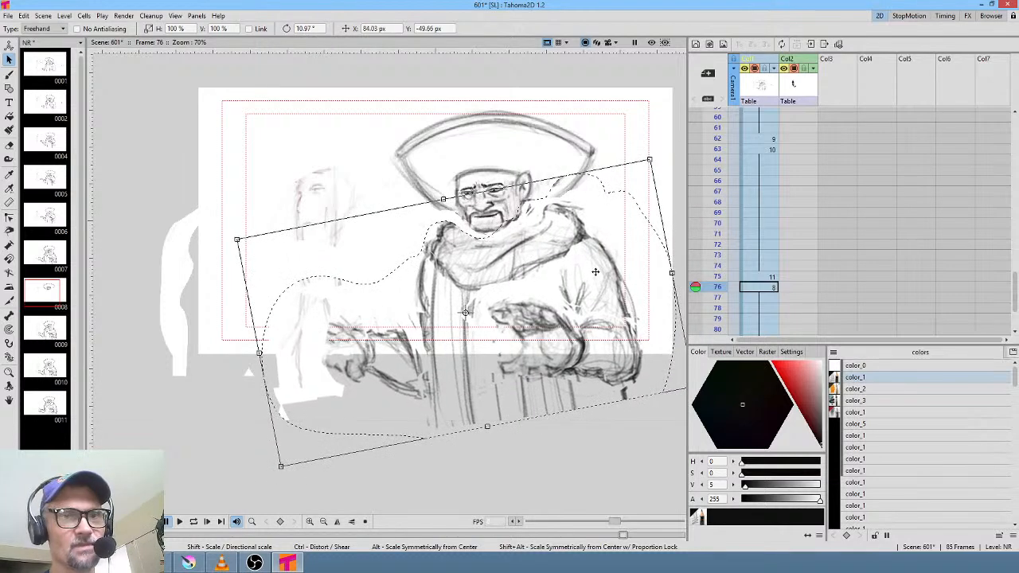
pyautogui.press(',')
pyautogui.press(',')
pyautogui.press(',')
pyautogui.press('.')
pyautogui.press('.')
pyautogui.press('.')
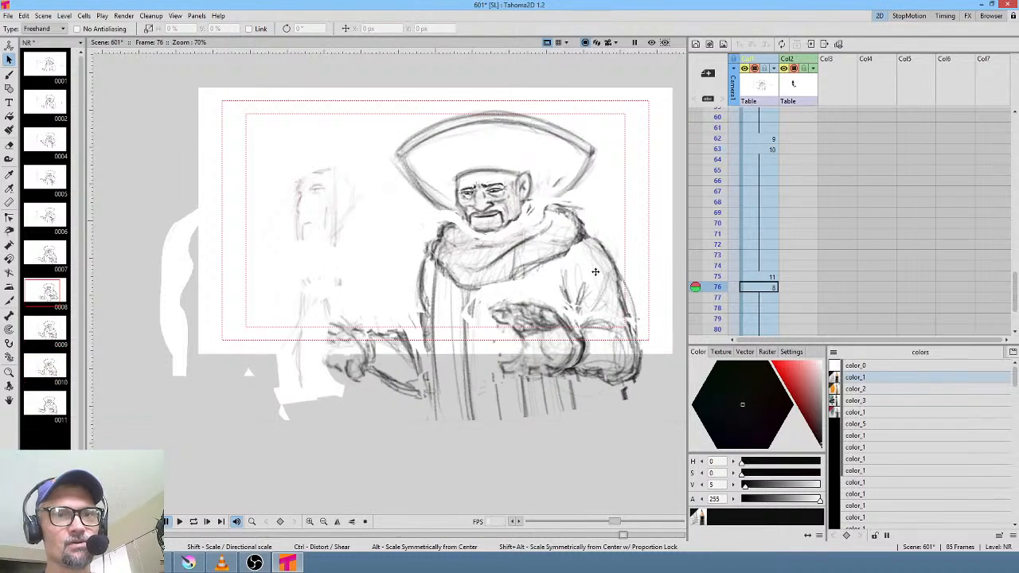
# - Flip back and forth between the drawings at frames 62, 63, 75 and 76 to compare the head and body poses
pyautogui.press(',')
pyautogui.press(',')
pyautogui.press(',')
pyautogui.press('.')
pyautogui.press('.')
pyautogui.press('.')
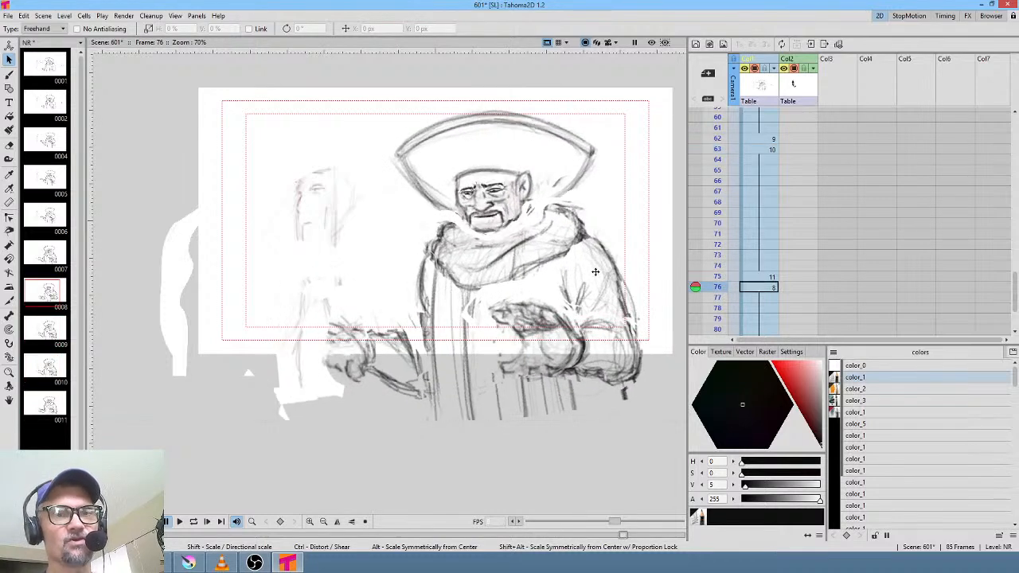
pyautogui.press(',')
pyautogui.press(',')
pyautogui.press(',')
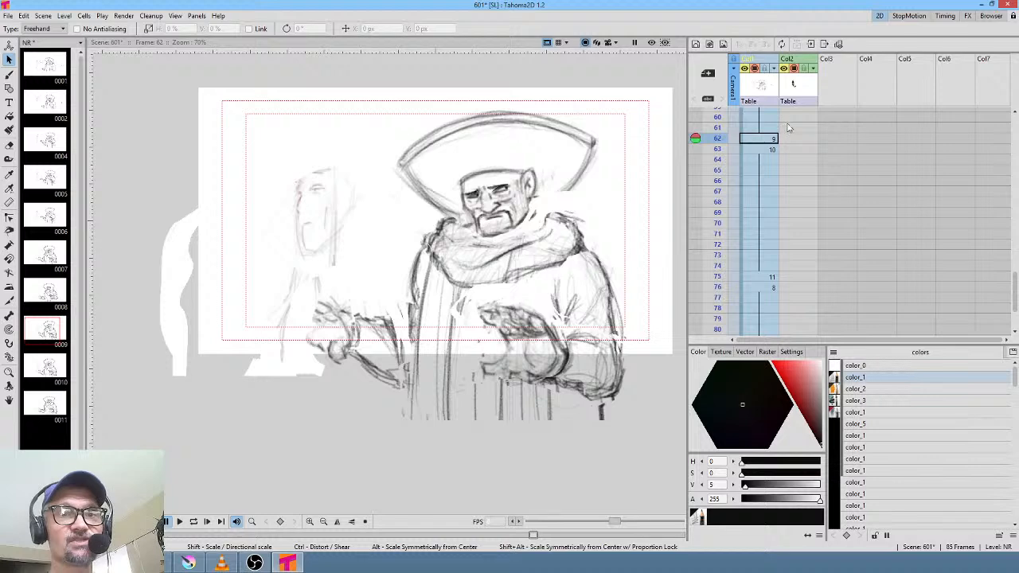
pyautogui.press('.')
pyautogui.press(',')
pyautogui.press('.')
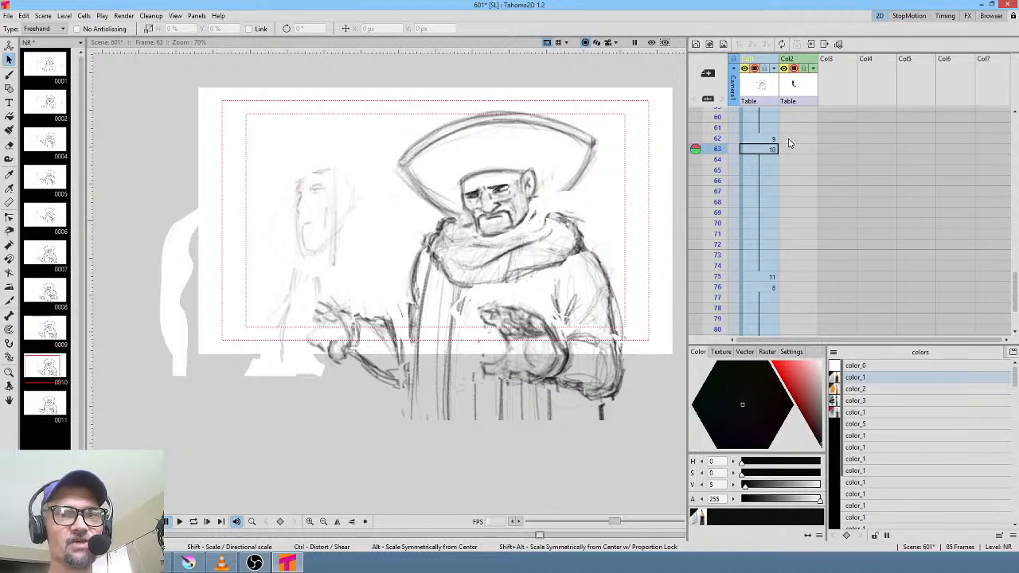
pyautogui.press('.')
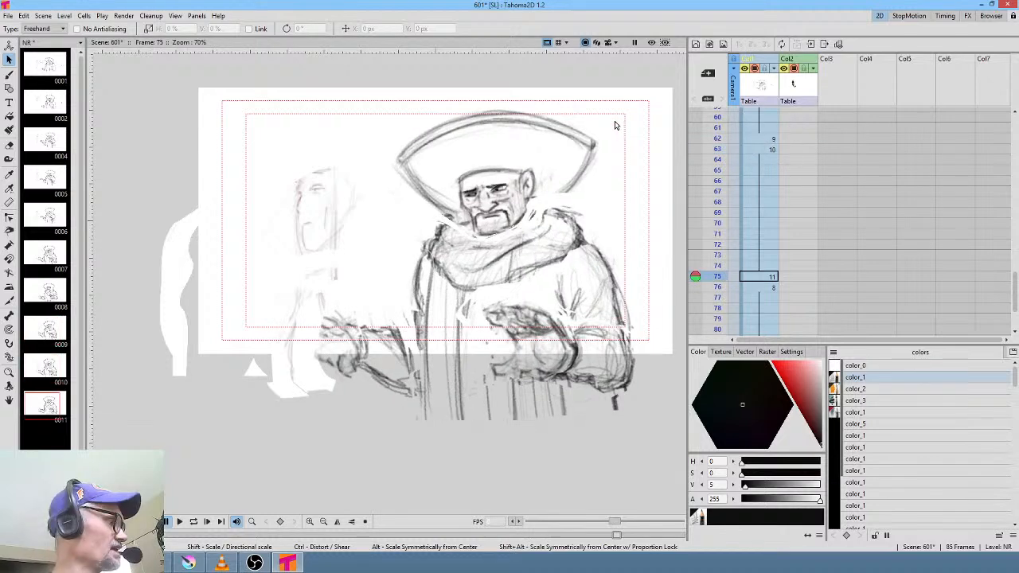
# - Select the whole hatted man at frame 75 and shift him slightly left, and shift him about 72 px left at frame 76
pyautogui.moveTo(617, 107)
pyautogui.mouseDown()
pyautogui.moveTo(568, 90)
pyautogui.moveTo(334, 210)
pyautogui.moveTo(314, 437)
pyautogui.moveTo(644, 407)
pyautogui.moveTo(633, 144)
pyautogui.mouseUp()
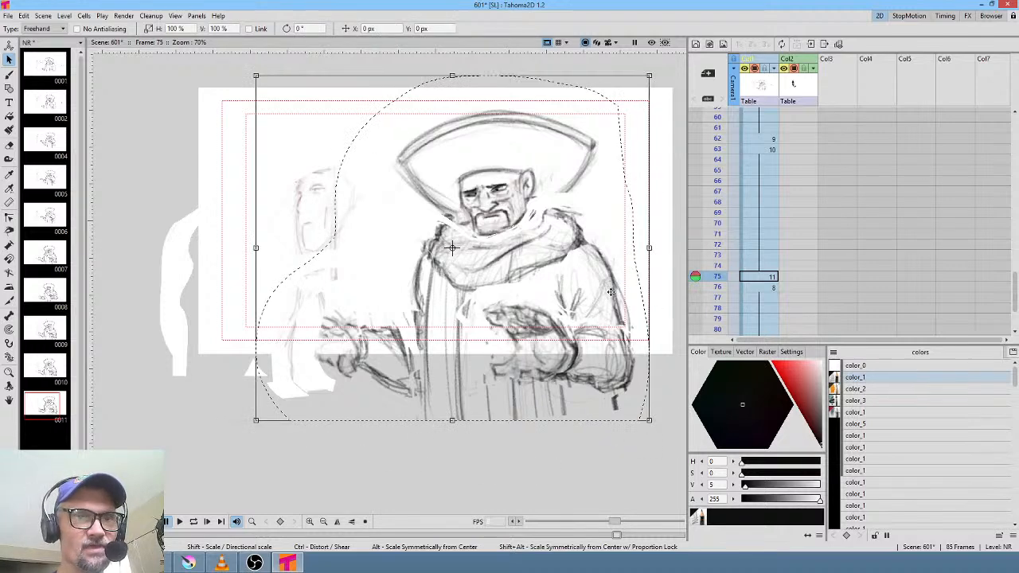
pyautogui.moveTo(611, 291); pyautogui.dragTo(606, 291)
pyautogui.click(765, 287)
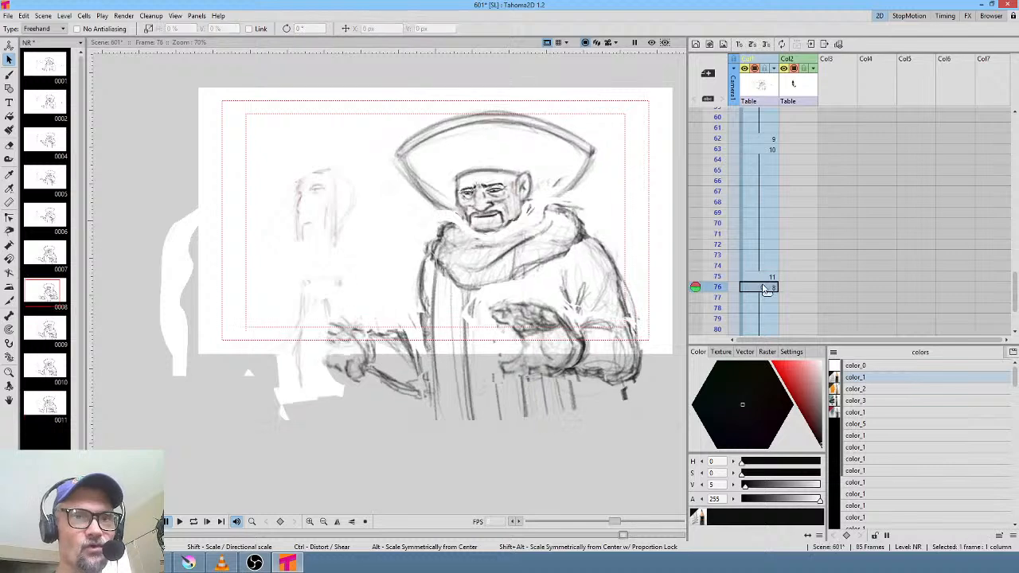
pyautogui.moveTo(602, 97)
pyautogui.mouseDown()
pyautogui.moveTo(478, 70)
pyautogui.moveTo(306, 292)
pyautogui.moveTo(604, 459)
pyautogui.moveTo(632, 104)
pyautogui.mouseUp()
pyautogui.moveTo(588, 289); pyautogui.dragTo(575, 293)
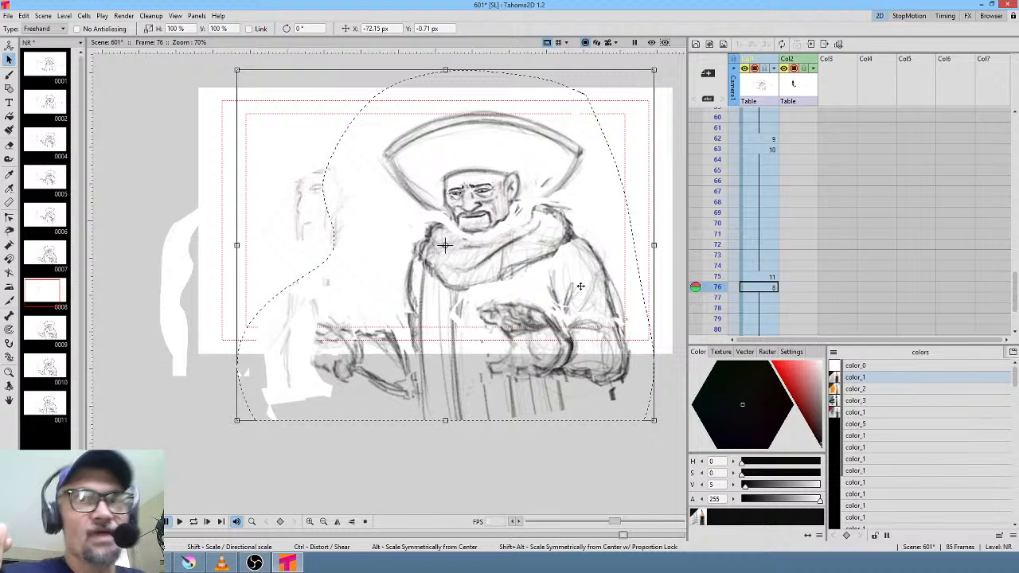
# - Scrub from frame 62 to 75 and play the scene from frame 1 to check the shifted poses in motion
pyautogui.moveTo(716, 137)
pyautogui.mouseDown()
pyautogui.moveTo(704, 302)
pyautogui.moveTo(705, 264)
pyautogui.moveTo(703, 297)
pyautogui.moveTo(707, 266)
pyautogui.moveTo(707, 290)
pyautogui.moveTo(711, 269)
pyautogui.moveTo(708, 288)
pyautogui.moveTo(709, 277)
pyautogui.mouseUp()
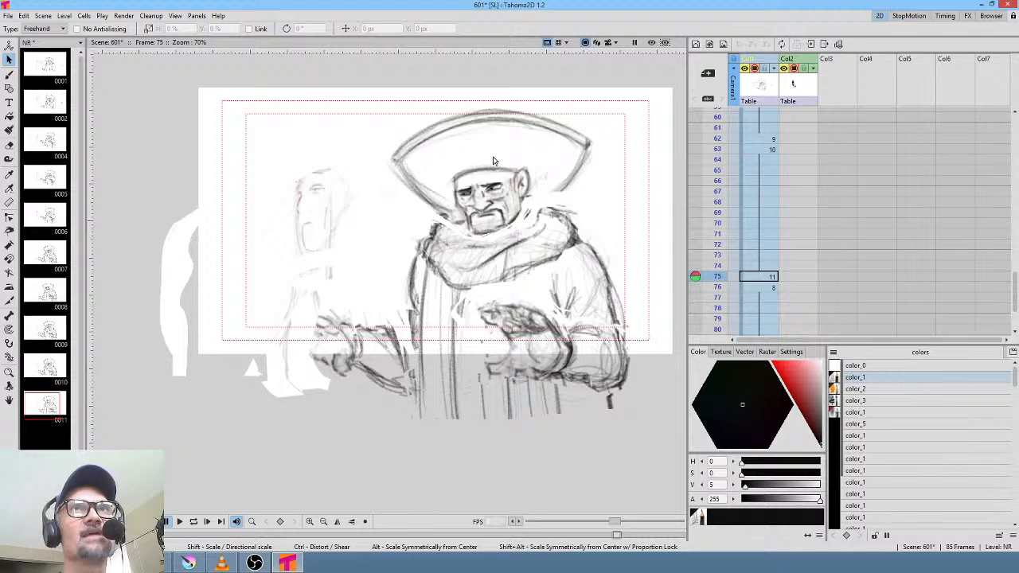
pyautogui.click(767, 139)
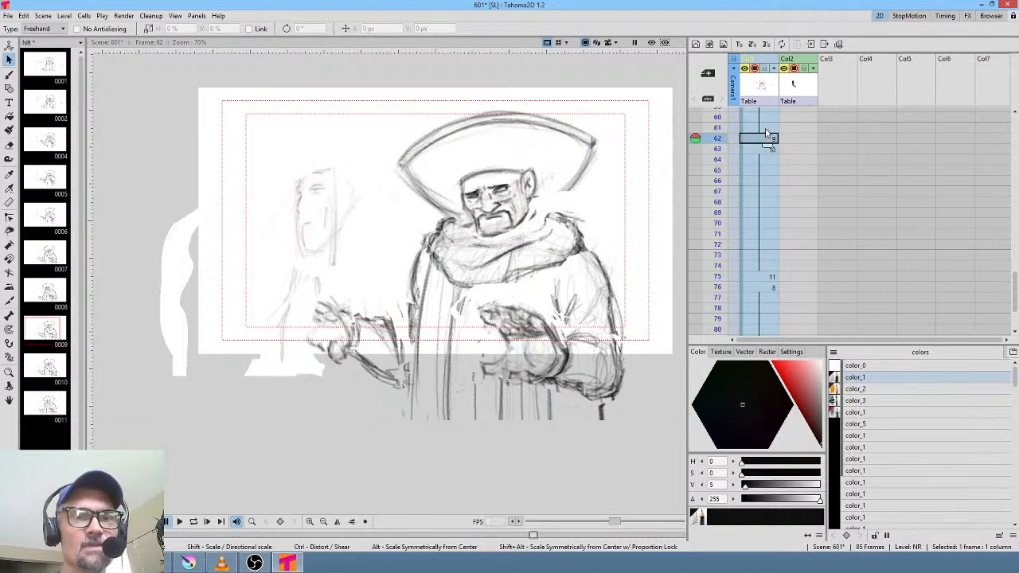
pyautogui.scroll(10, 748, 158)
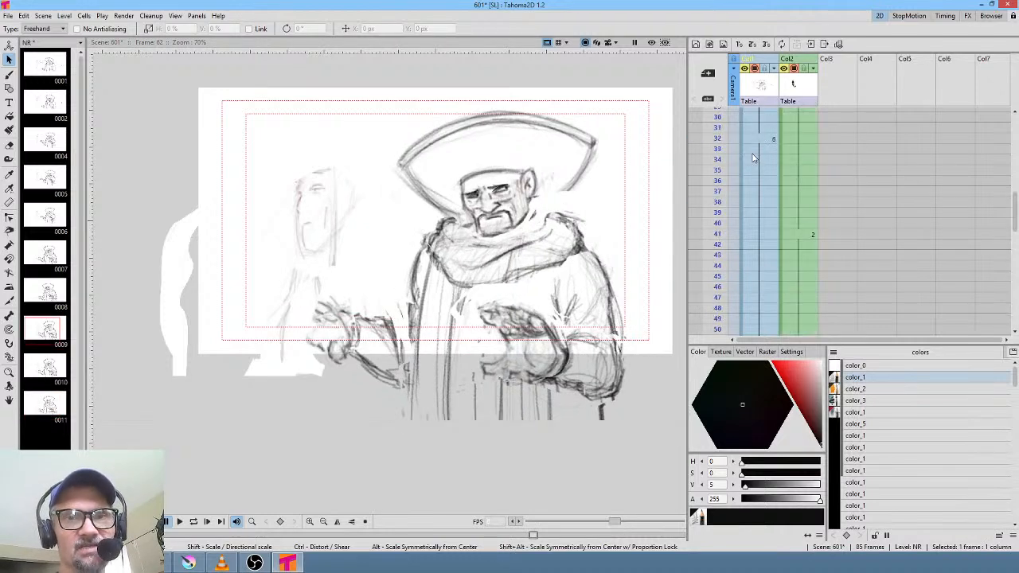
pyautogui.click(766, 114)
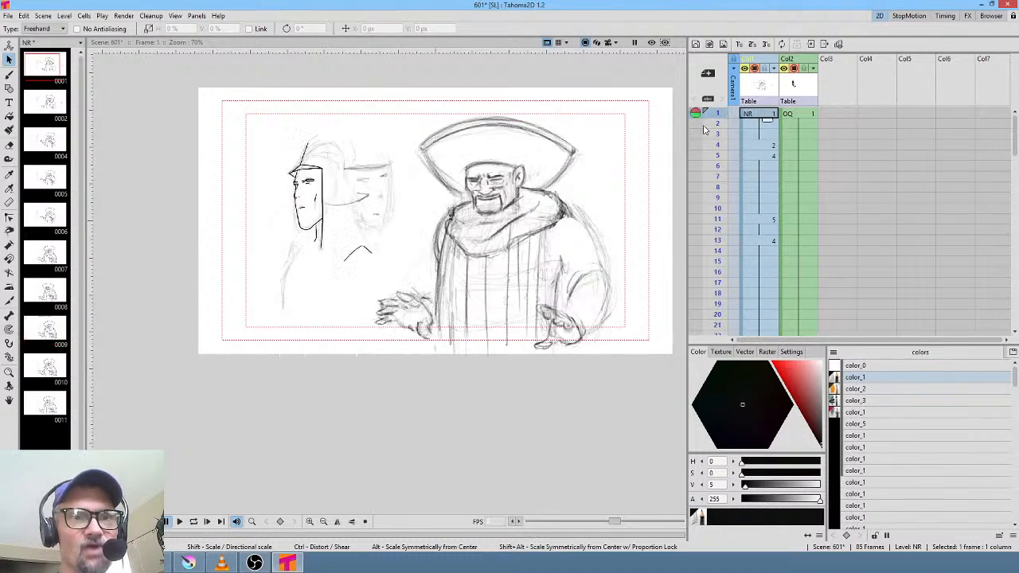
pyautogui.moveTo(548, 191); pyautogui.dragTo(482, 221)
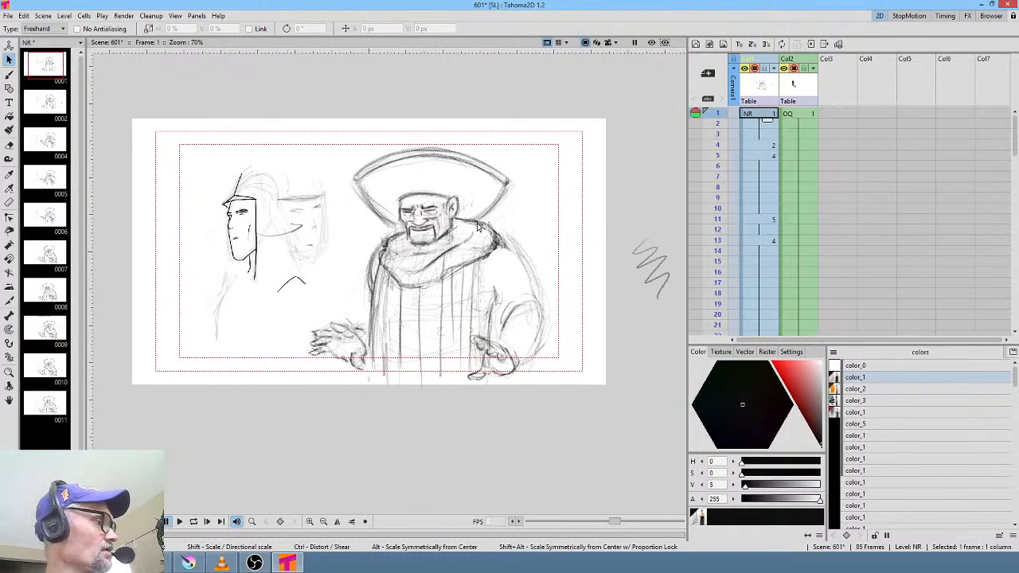
pyautogui.scroll(1, 478, 221)
pyautogui.press('l')
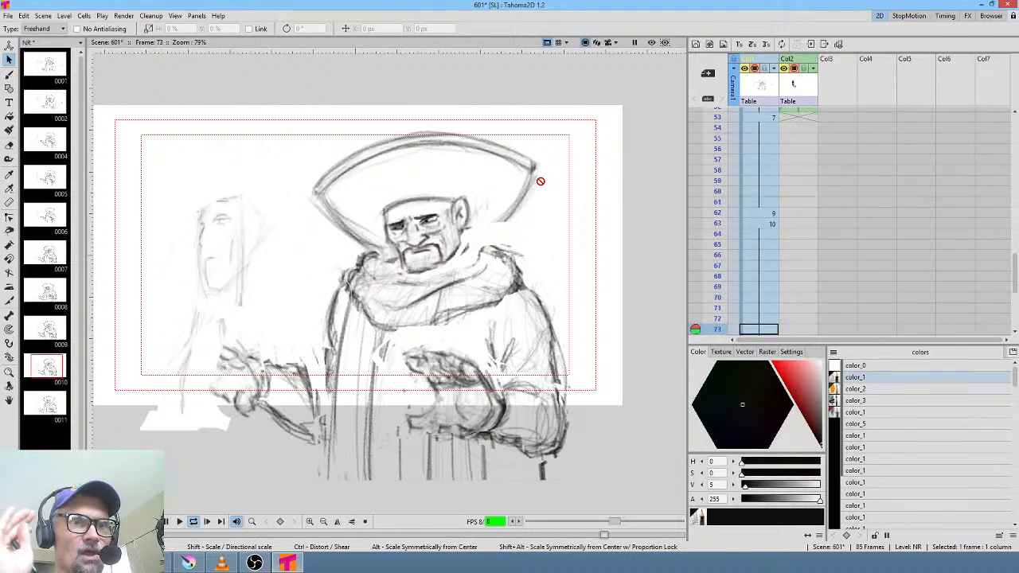
pyautogui.press('l')
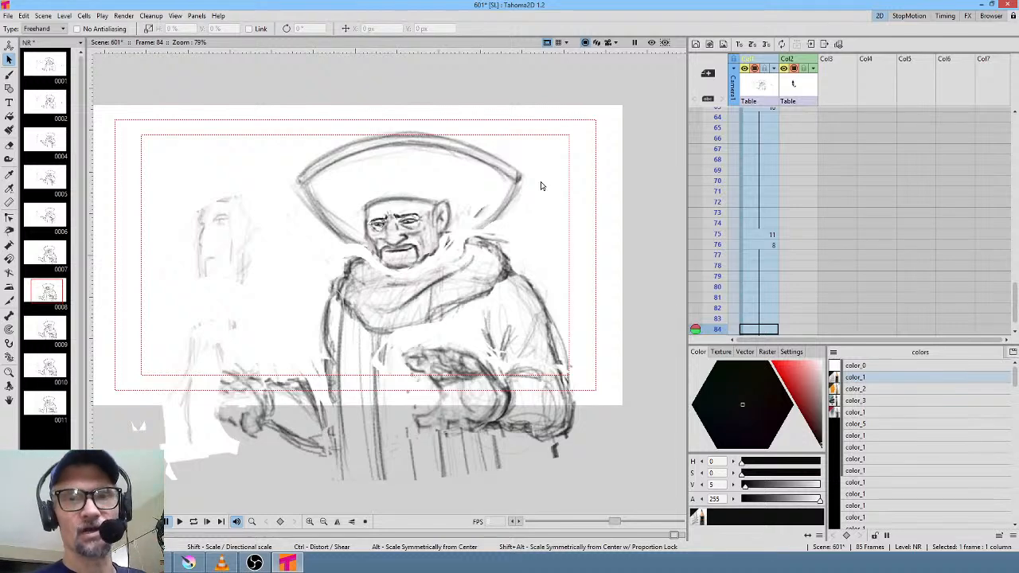
# - Go to the drawing at frame 76 and switch to the Brush tool
pyautogui.click(771, 244)
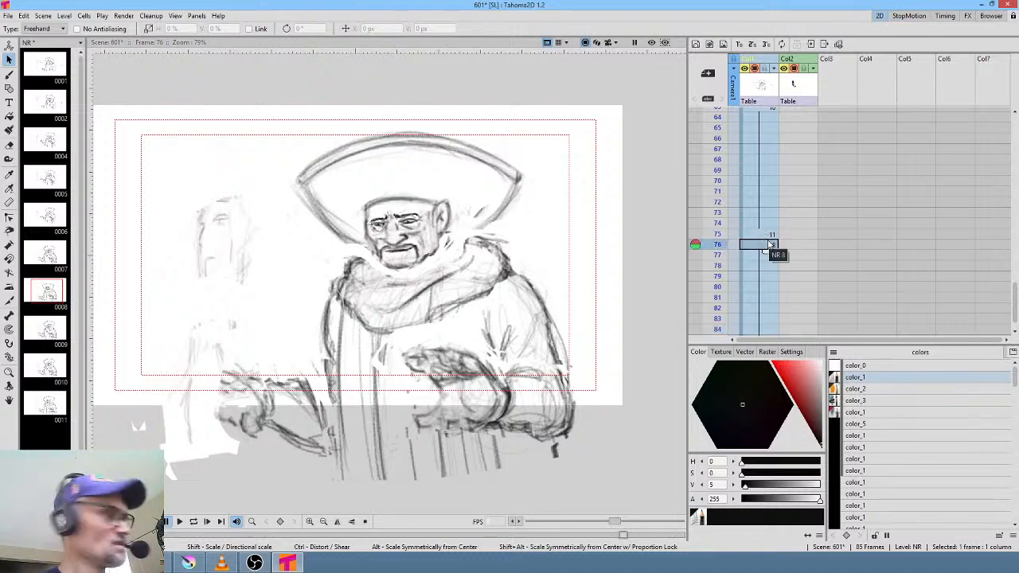
pyautogui.press('b')
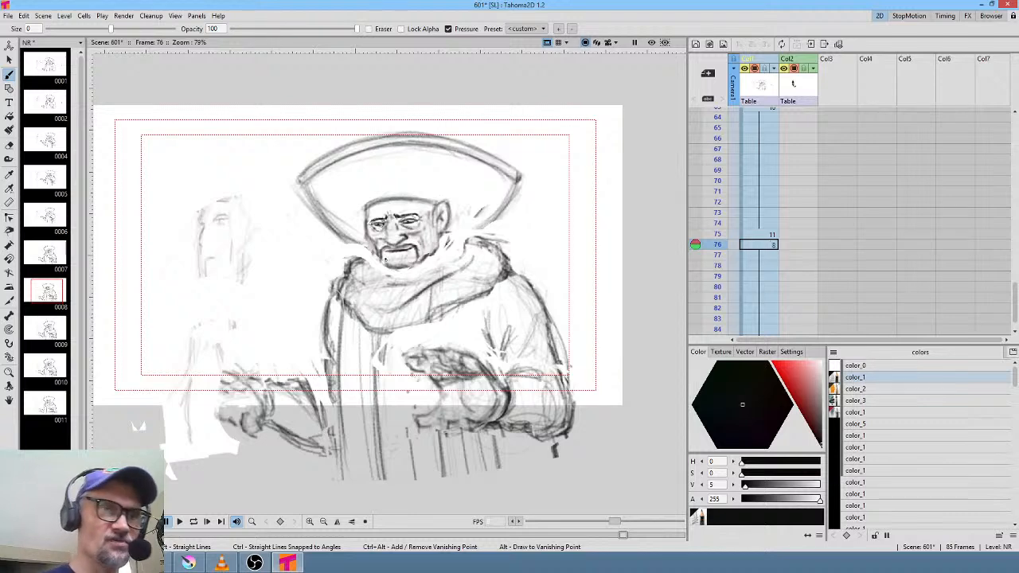
pyautogui.moveTo(401, 268); pyautogui.dragTo(420, 249)
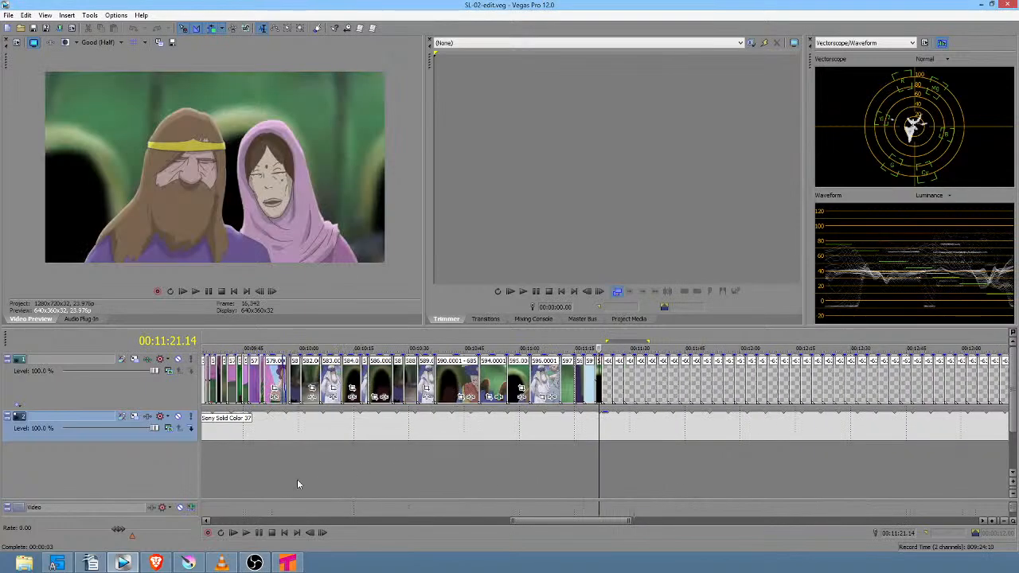
# - In Vegas Pro, examine the full SL-02-edit timeline and mark the stretch from about 00:04:12 to 00:11:14
pyautogui.scroll(-8, 504, 471)
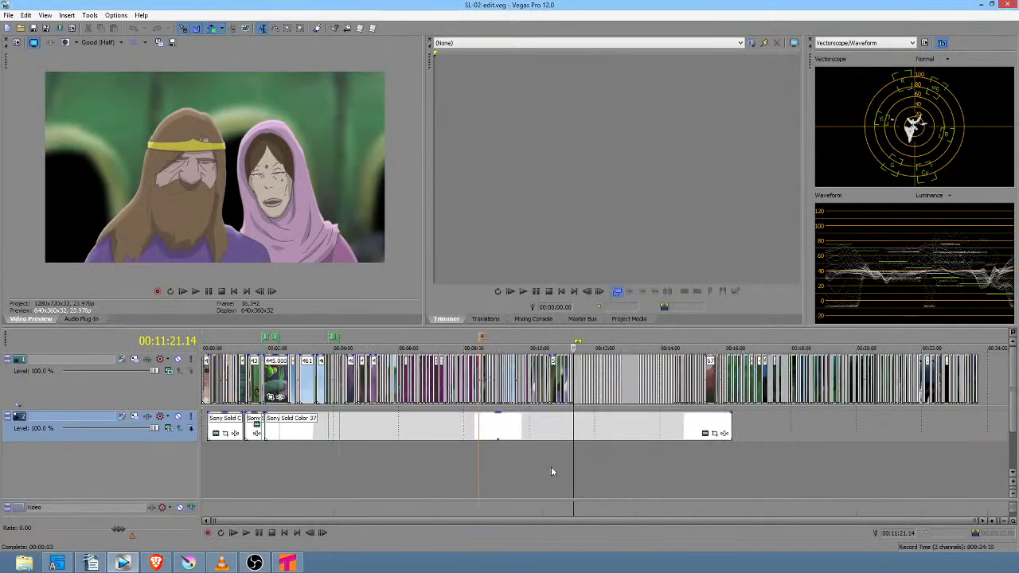
pyautogui.moveTo(340, 478); pyautogui.dragTo(572, 506)
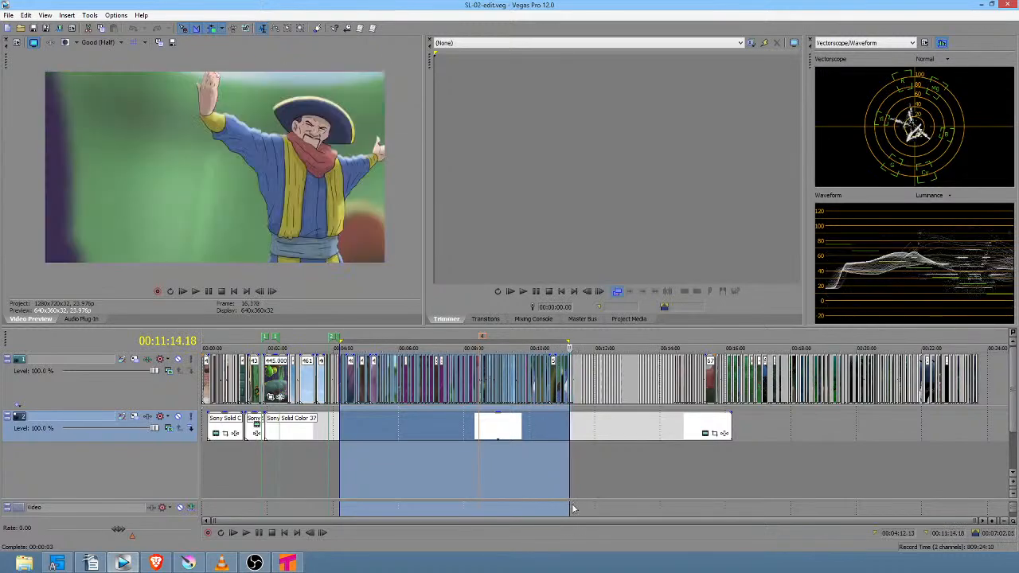
pyautogui.scroll(3, 573, 503)
pyautogui.scroll(3, 575, 507)
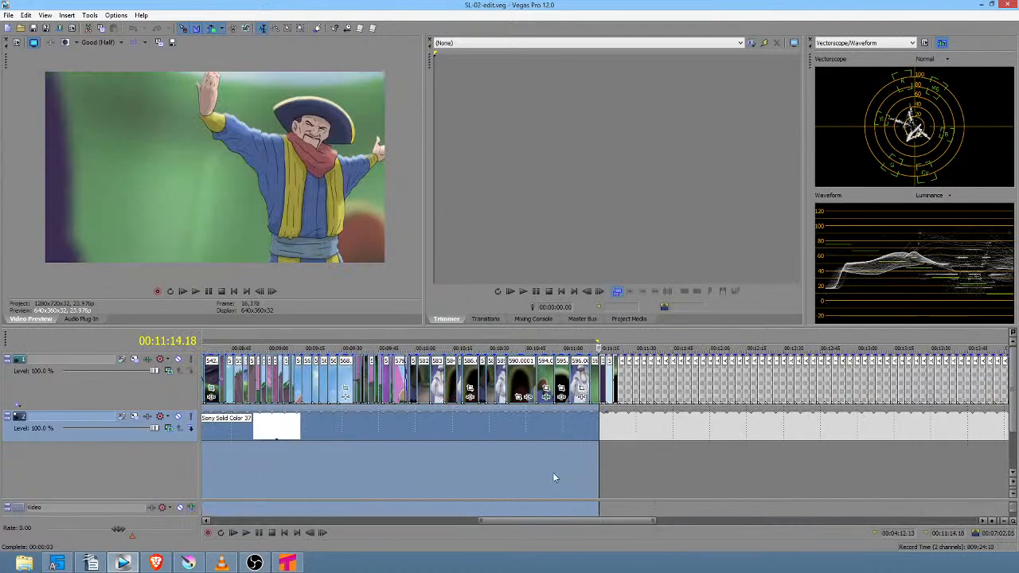
pyautogui.moveTo(555, 476); pyautogui.dragTo(611, 477)
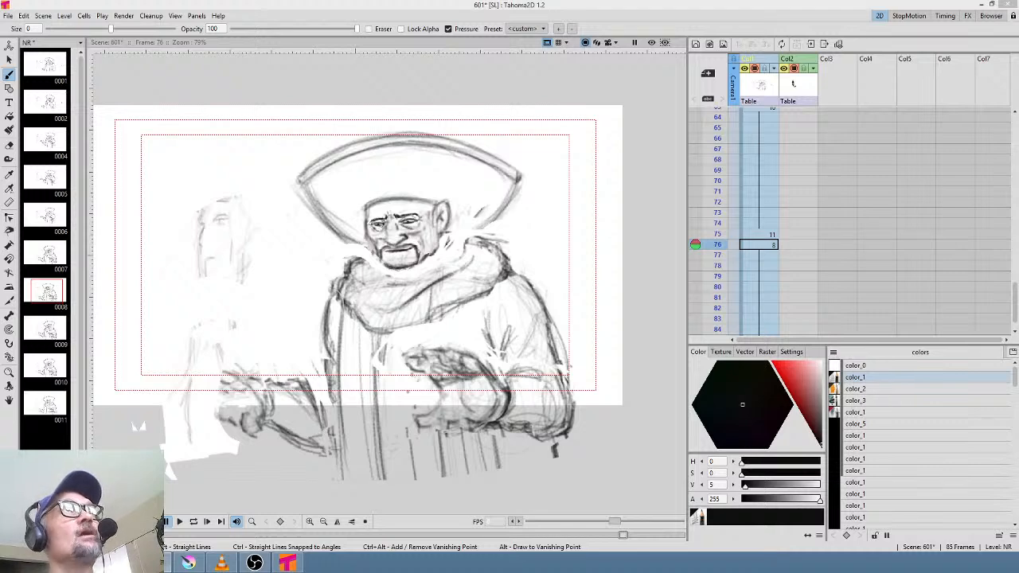
# - Bring up the browser with the blendedplanet YouTube channel, look through its uploads, and return to Tahoma2D
pyautogui.moveTo(199, 0); pyautogui.dragTo(372, 0)
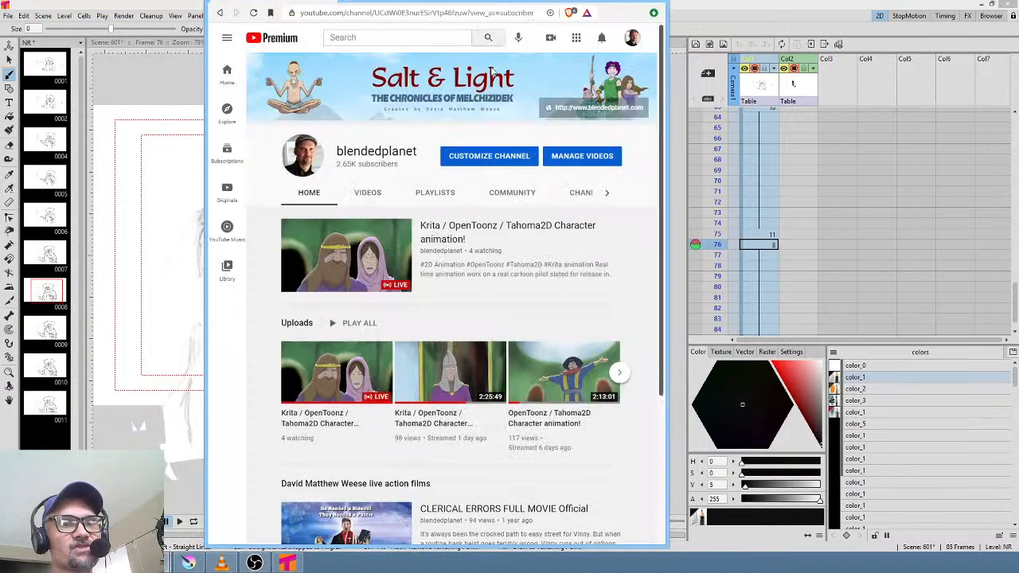
pyautogui.scroll(-2, 354, 378)
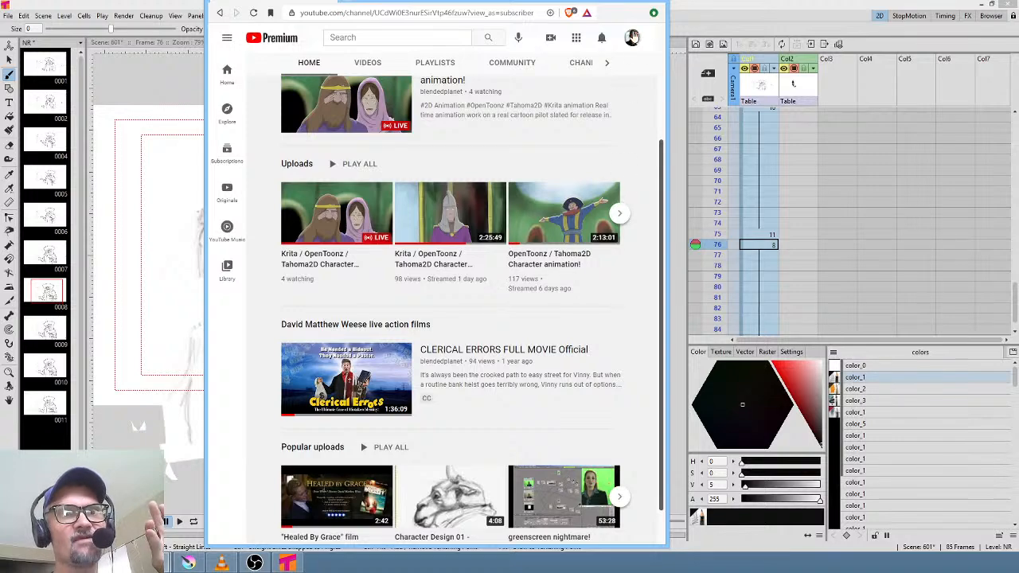
pyautogui.moveTo(566, 1); pyautogui.dragTo(589, 119)
pyautogui.click(681, 113)
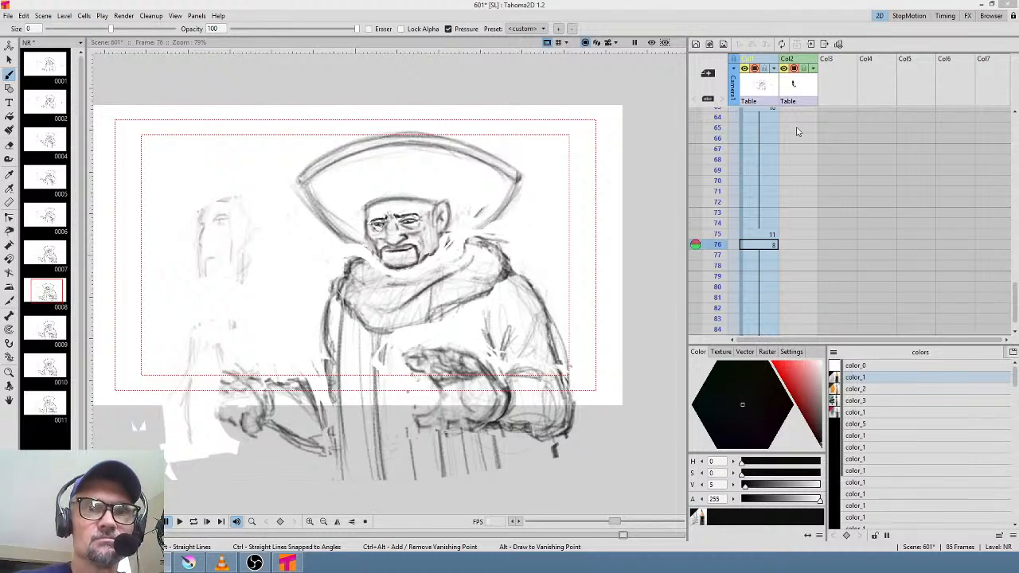
# - Go to frame 53 and scrub frames 51 to 62 to examine how the glare leads into the next drawing
pyautogui.moveTo(797, 168); pyautogui.dragTo(814, 248)
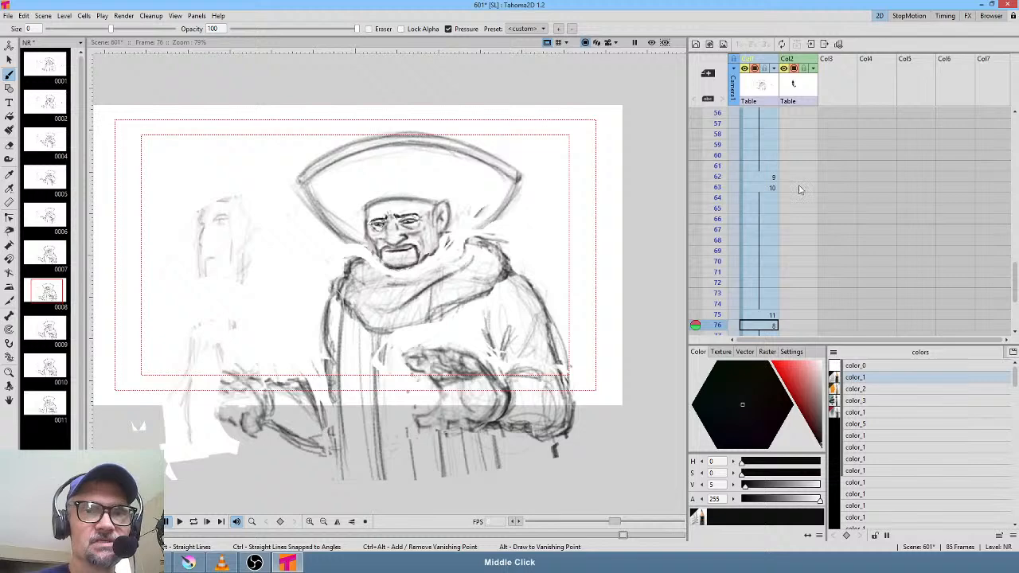
pyautogui.scroll(3, 801, 189)
pyautogui.click(764, 183)
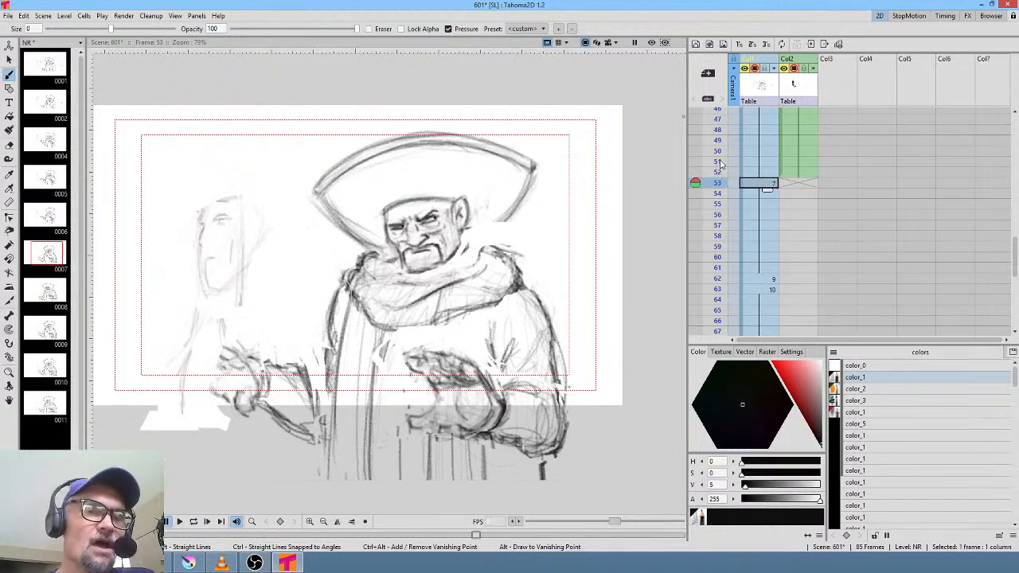
pyautogui.click(719, 163)
pyautogui.moveTo(719, 173); pyautogui.dragTo(720, 283)
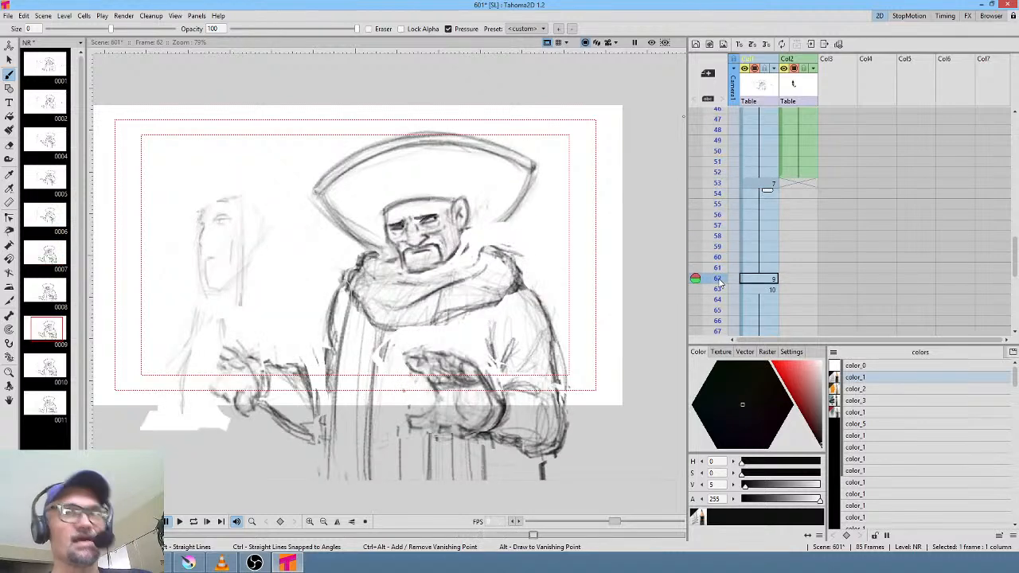
pyautogui.scroll(-3, 715, 278)
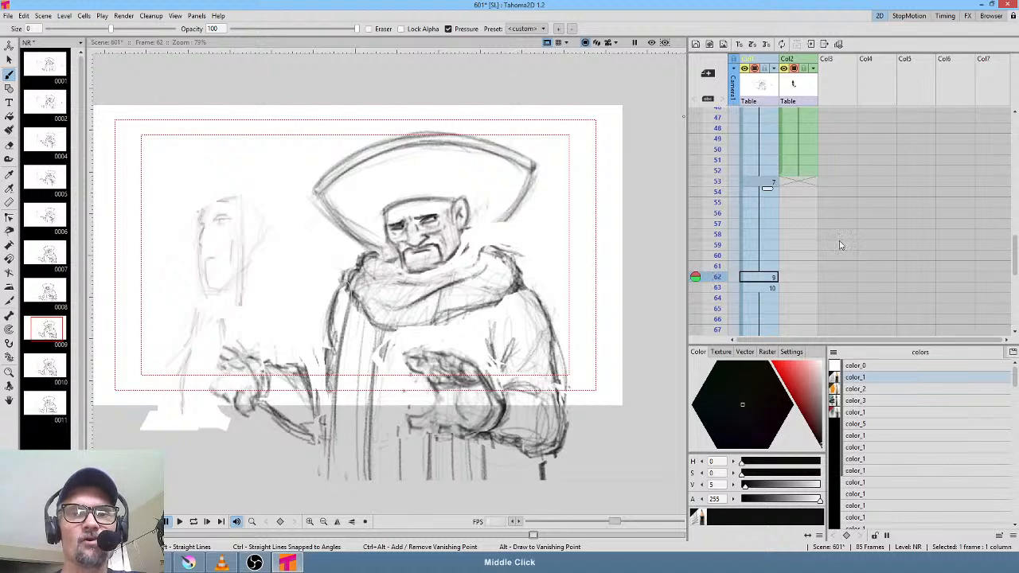
# - Scrub repeatedly between frames 51 and 72, ending at frame 64, to examine the hold before the expression changes
pyautogui.click(723, 160)
pyautogui.moveTo(723, 159); pyautogui.dragTo(725, 261)
pyautogui.scroll(-2, 833, 238)
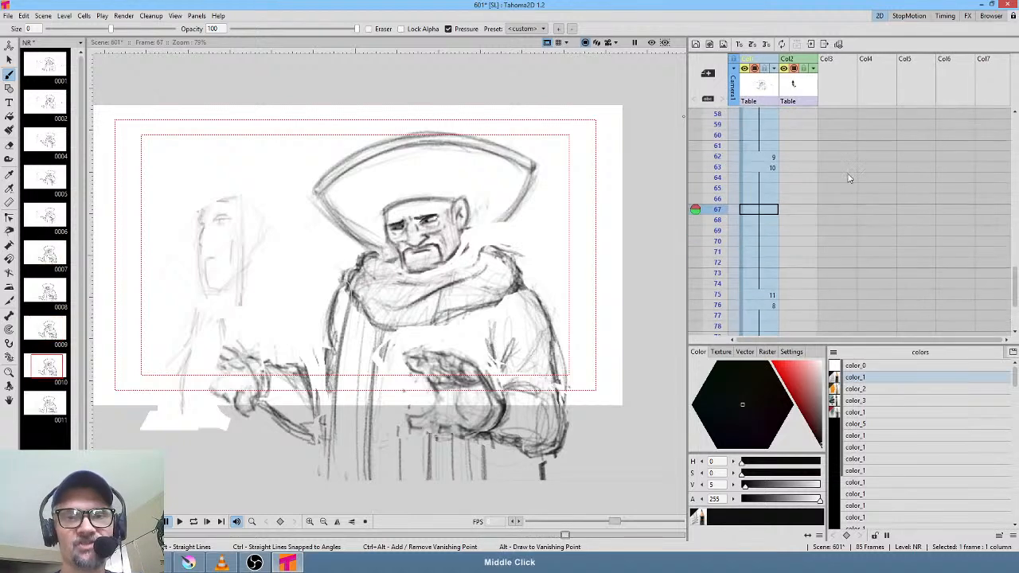
pyautogui.moveTo(725, 218); pyautogui.dragTo(723, 271)
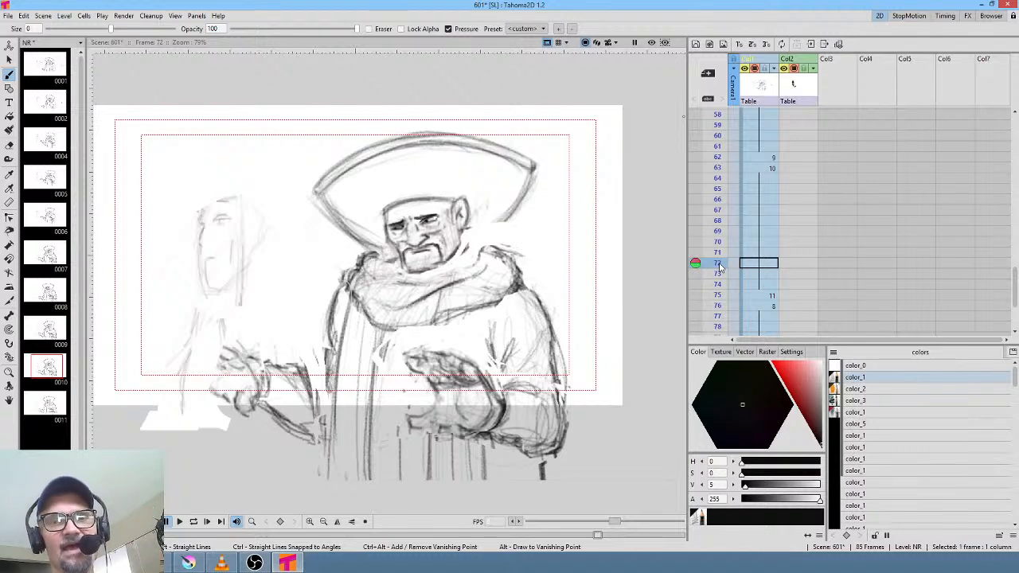
pyautogui.moveTo(834, 159); pyautogui.dragTo(855, 261)
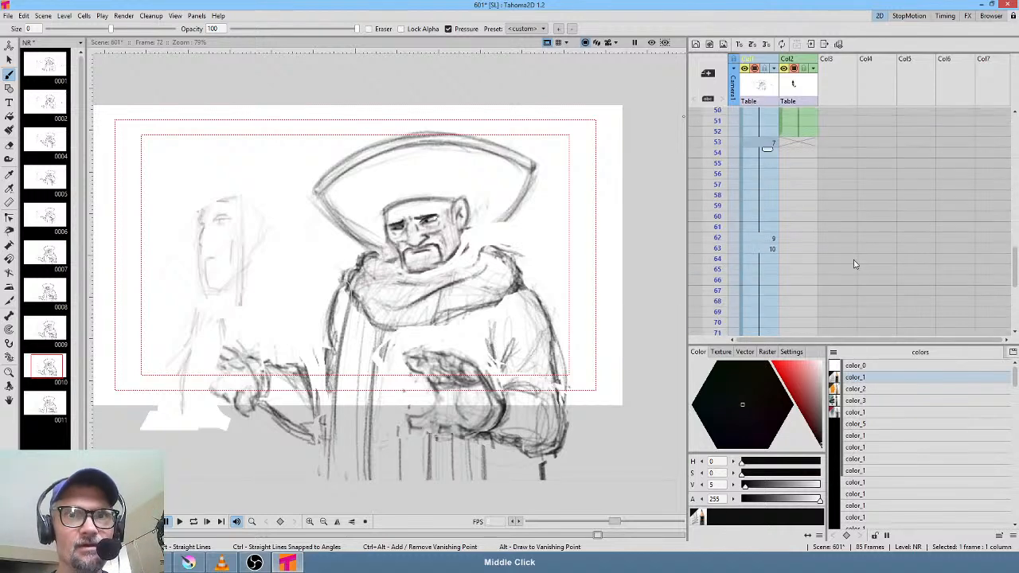
pyautogui.click(762, 193)
pyautogui.moveTo(719, 193); pyautogui.dragTo(720, 308)
pyautogui.moveTo(845, 278); pyautogui.dragTo(810, 176)
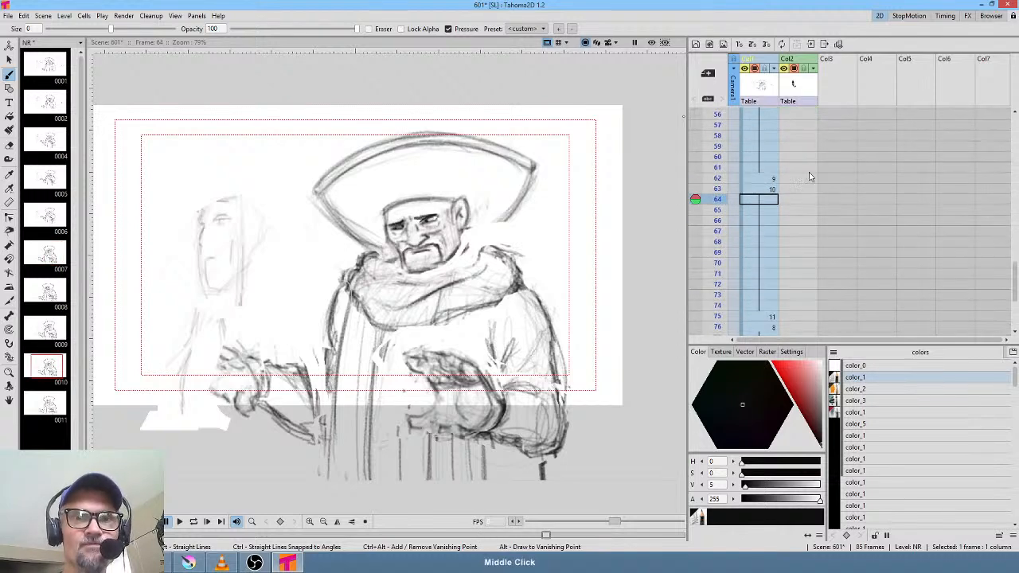
pyautogui.moveTo(719, 198)
pyautogui.mouseDown()
pyautogui.moveTo(719, 156)
pyautogui.moveTo(719, 195)
pyautogui.mouseUp()
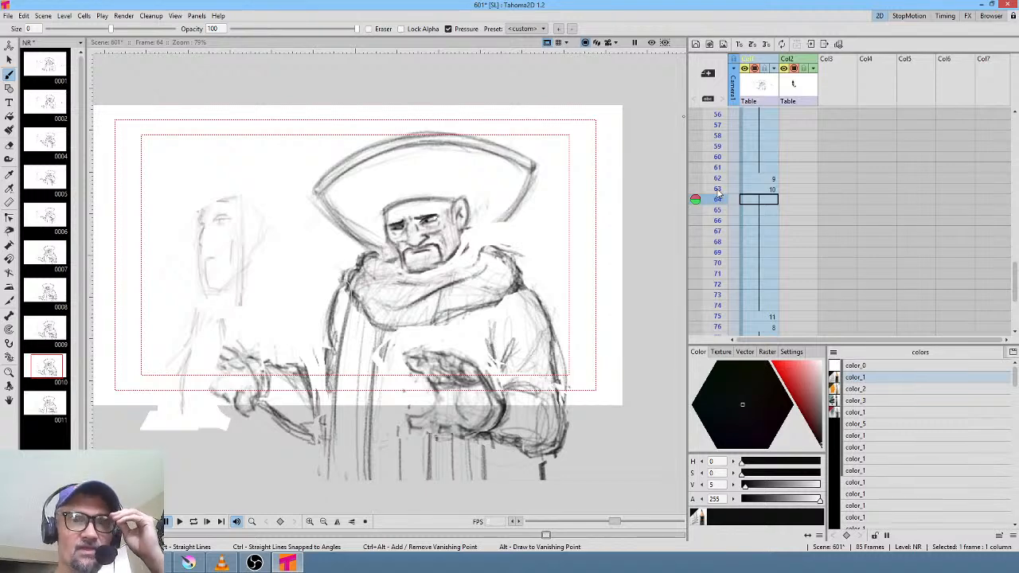
# - Scrub frames 53 to 77 to examine the change from glare to softened expression, ending at frame 76
pyautogui.moveTo(719, 144); pyautogui.dragTo(720, 180)
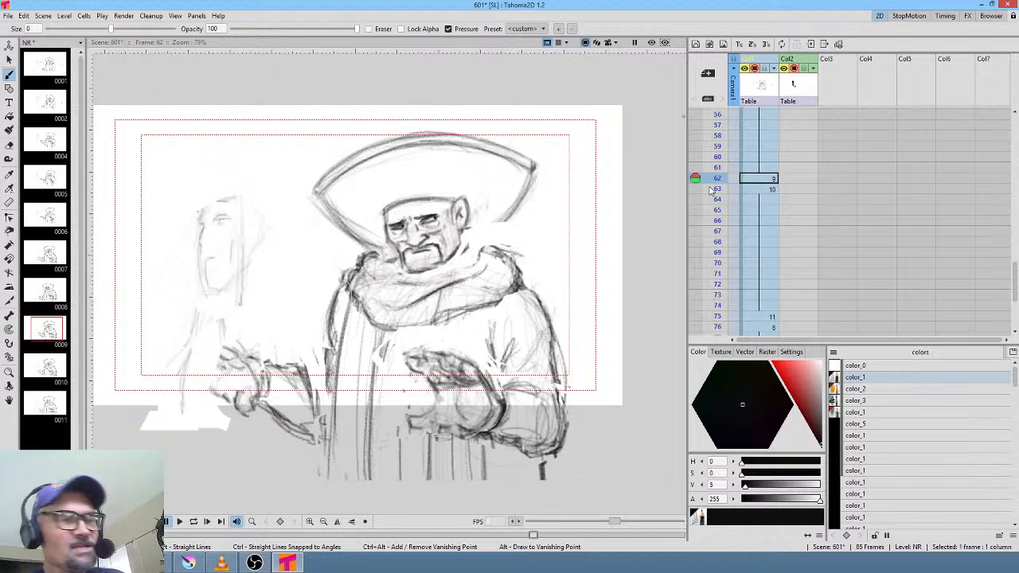
pyautogui.moveTo(793, 143); pyautogui.dragTo(826, 255)
pyautogui.click(725, 195)
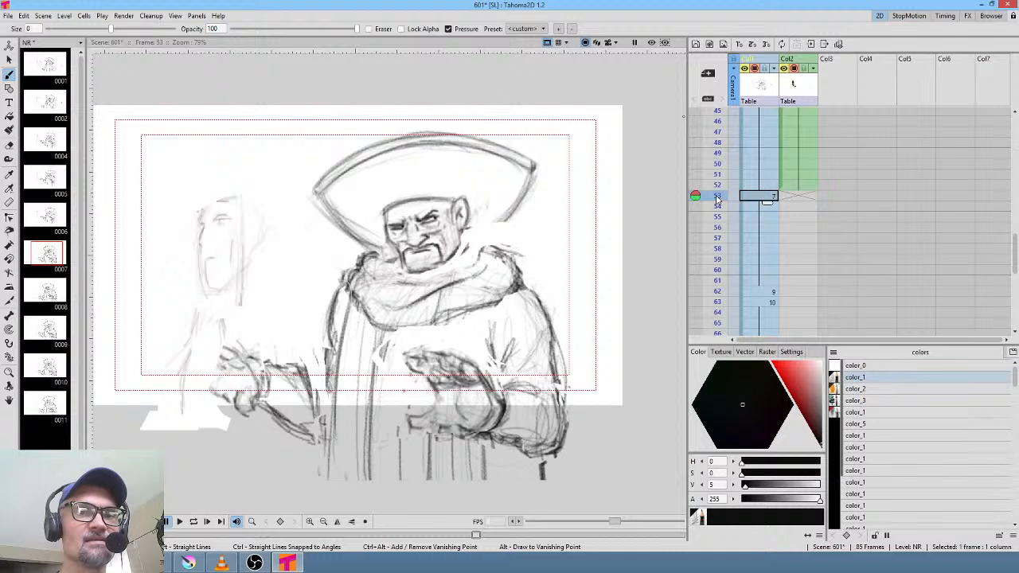
pyautogui.moveTo(719, 198)
pyautogui.mouseDown()
pyautogui.moveTo(724, 301)
pyautogui.moveTo(725, 270)
pyautogui.moveTo(725, 302)
pyautogui.moveTo(724, 292)
pyautogui.mouseUp()
pyautogui.scroll(-3, 833, 303)
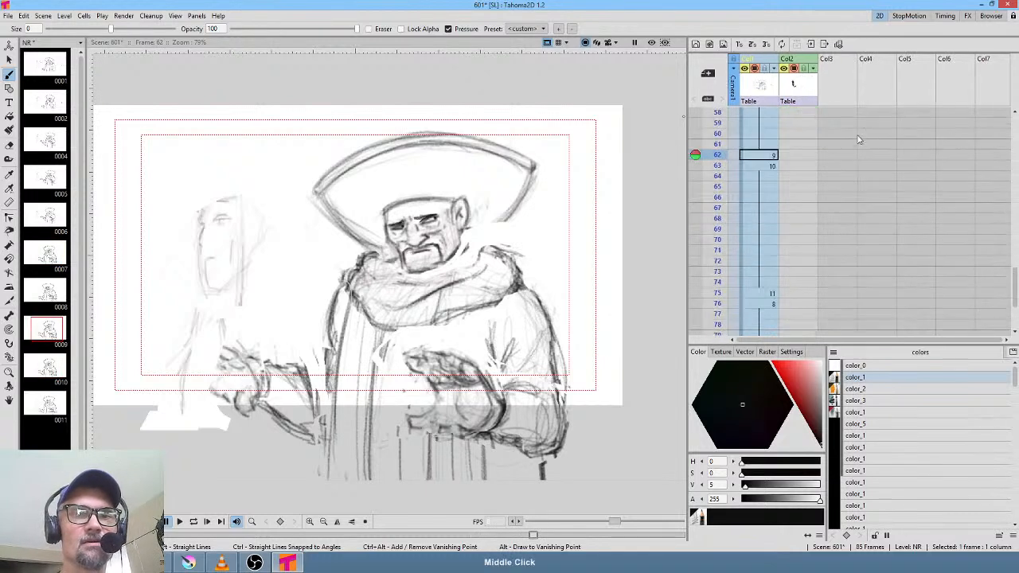
pyautogui.moveTo(719, 150); pyautogui.dragTo(719, 309)
pyautogui.middleClick(837, 240)
pyautogui.scroll(-3, 838, 239)
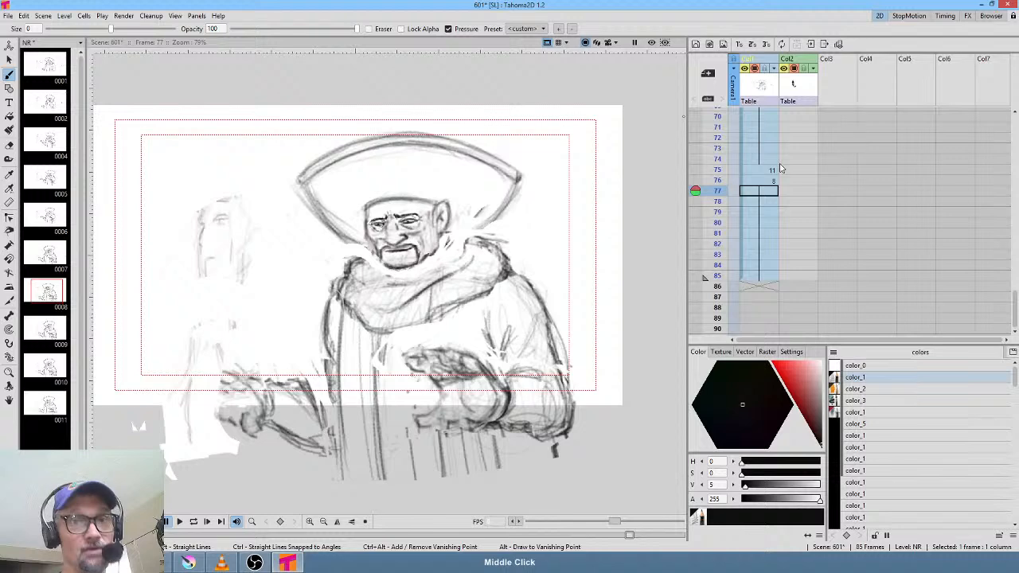
pyautogui.moveTo(723, 180)
pyautogui.mouseDown()
pyautogui.moveTo(722, 245)
pyautogui.moveTo(722, 162)
pyautogui.moveTo(719, 191)
pyautogui.moveTo(719, 180)
pyautogui.mouseUp()
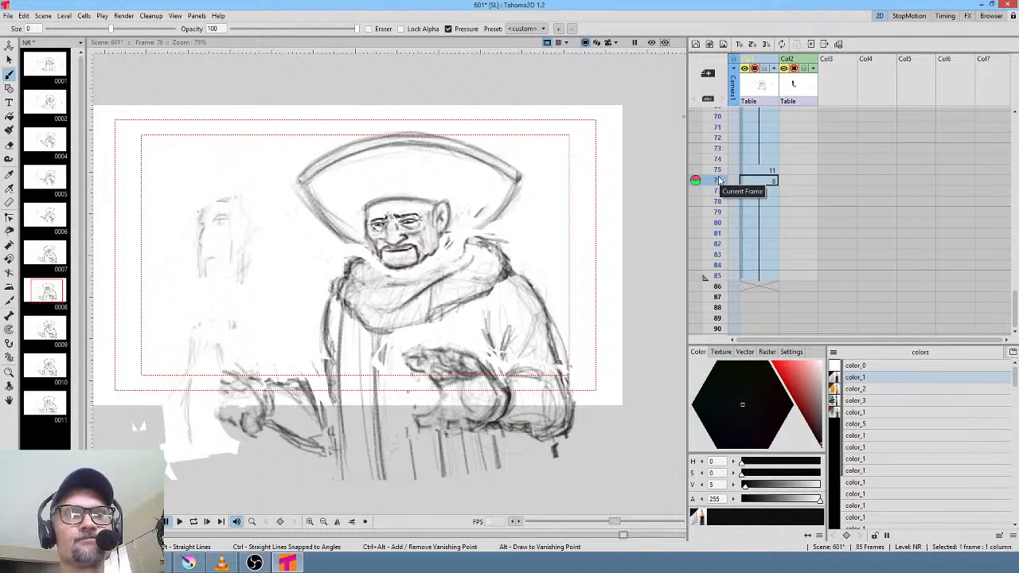
# - Scrub repeatedly between frames 51 and 73 to examine the eye change and the hold after it, ending at frame 74
pyautogui.moveTo(803, 169); pyautogui.dragTo(821, 275)
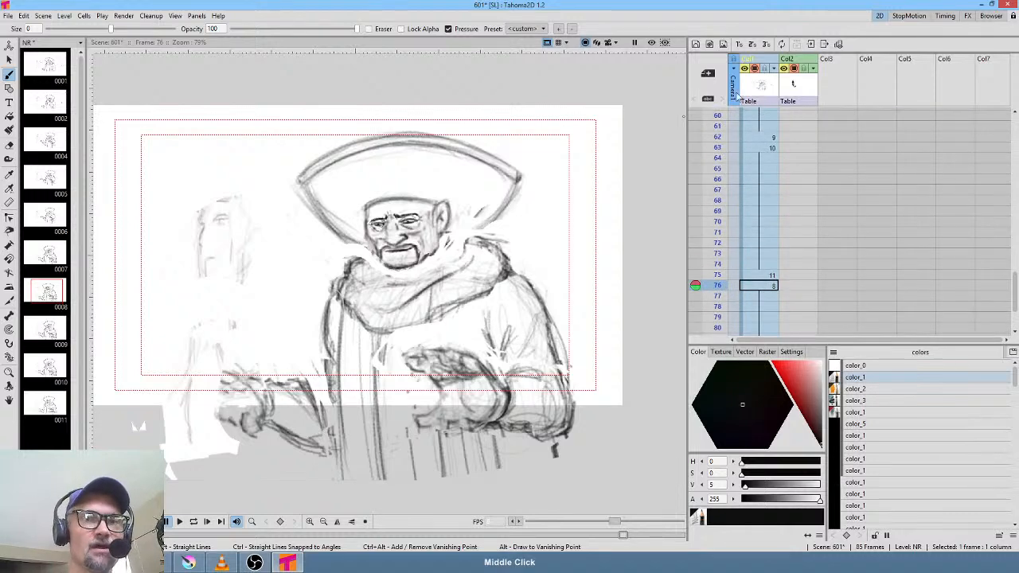
pyautogui.moveTo(722, 120); pyautogui.dragTo(723, 232)
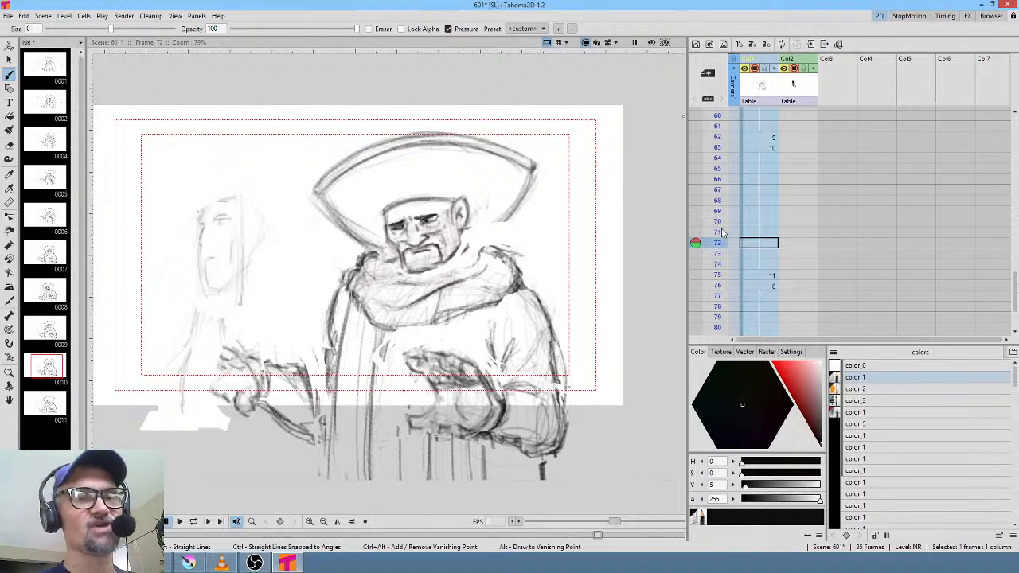
pyautogui.moveTo(796, 148); pyautogui.dragTo(814, 277)
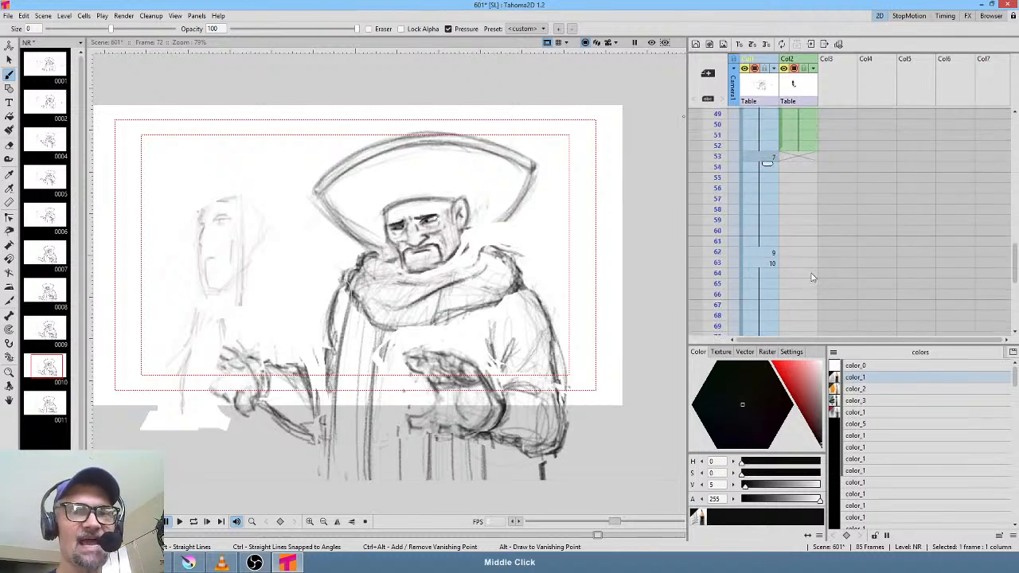
pyautogui.moveTo(726, 137); pyautogui.dragTo(723, 263)
pyautogui.moveTo(805, 237); pyautogui.dragTo(796, 158)
pyautogui.moveTo(720, 173); pyautogui.dragTo(720, 290)
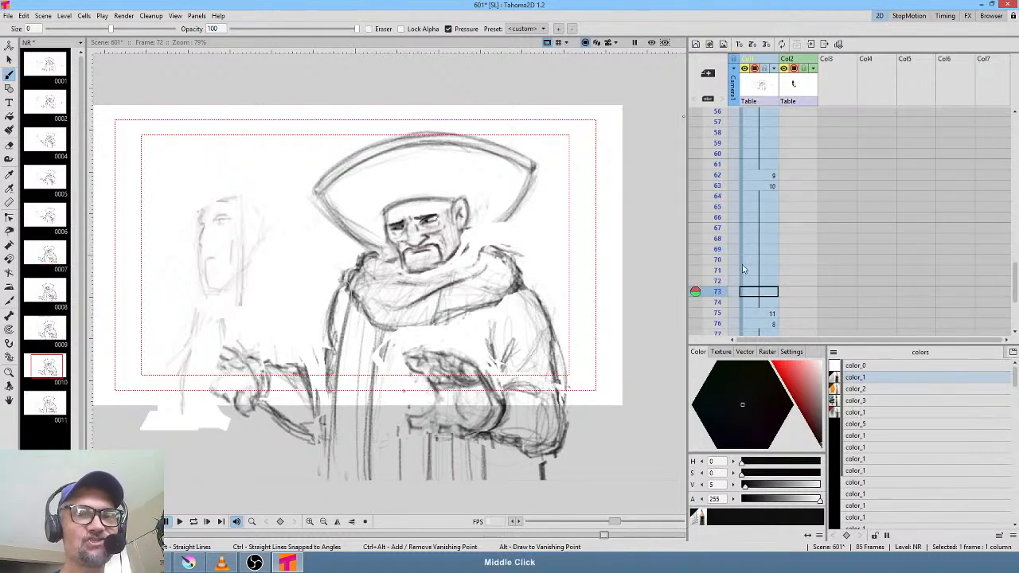
pyautogui.moveTo(832, 275); pyautogui.dragTo(853, 162)
pyautogui.click(716, 182)
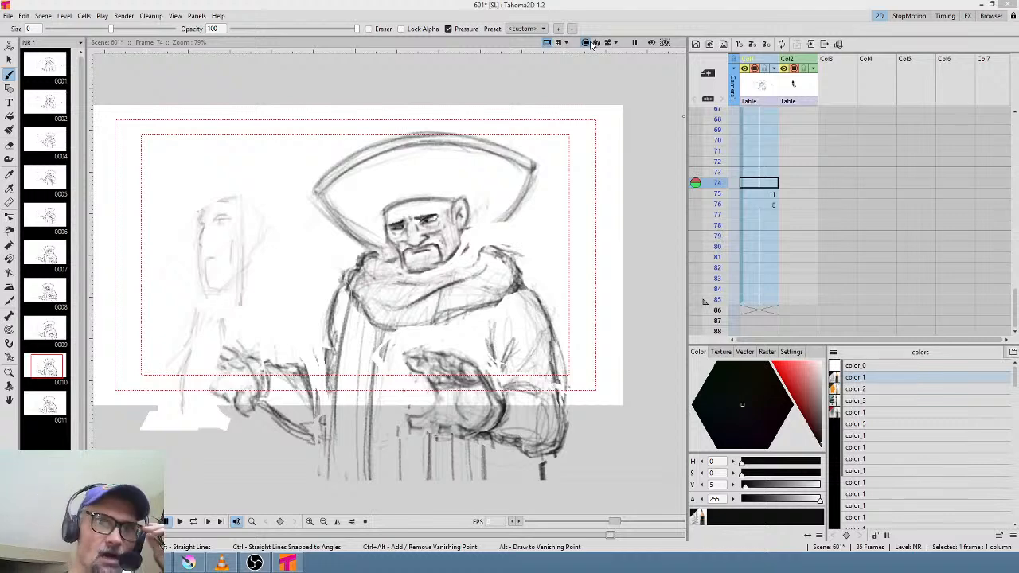
# - Go to the glare drawing at frame 53 and scrub frames 54 to 62 to examine how long it holds
pyautogui.scroll(4, 803, 274)
pyautogui.scroll(5, 808, 223)
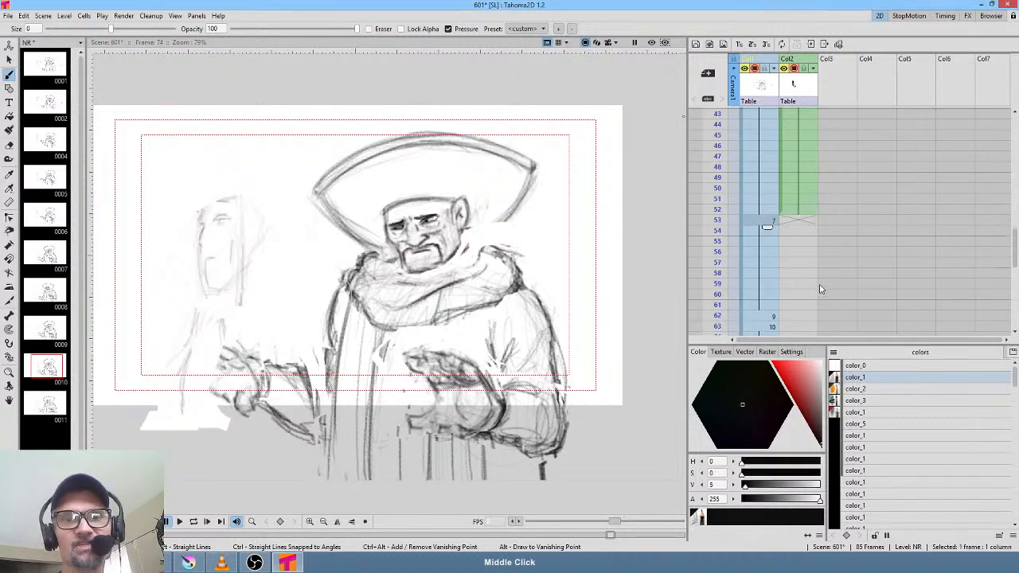
pyautogui.click(760, 220)
pyautogui.scroll(-4, 853, 215)
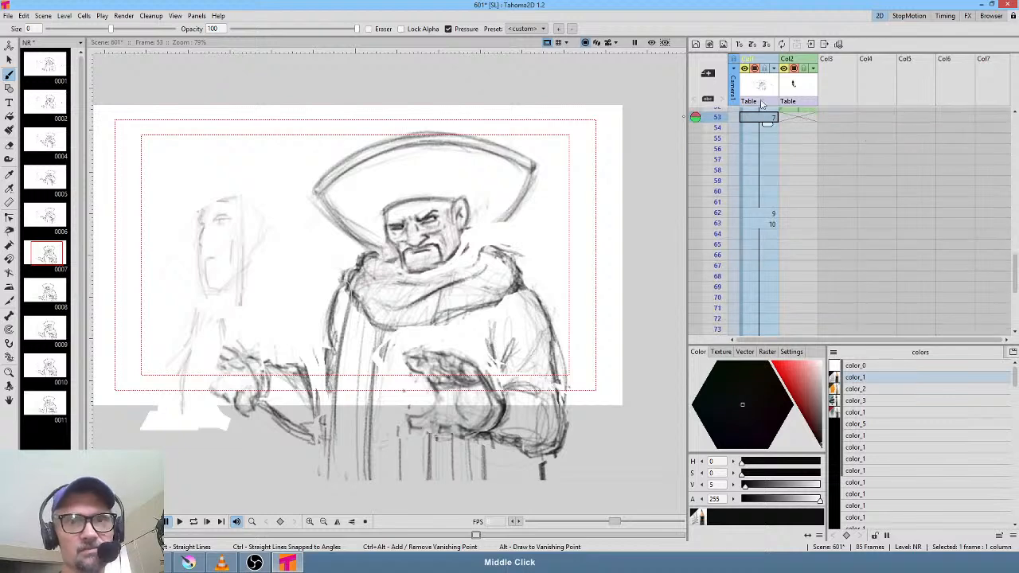
pyautogui.click(718, 182)
pyautogui.moveTo(720, 188)
pyautogui.mouseDown()
pyautogui.moveTo(726, 237)
pyautogui.moveTo(737, 125)
pyautogui.moveTo(728, 129)
pyautogui.mouseUp()
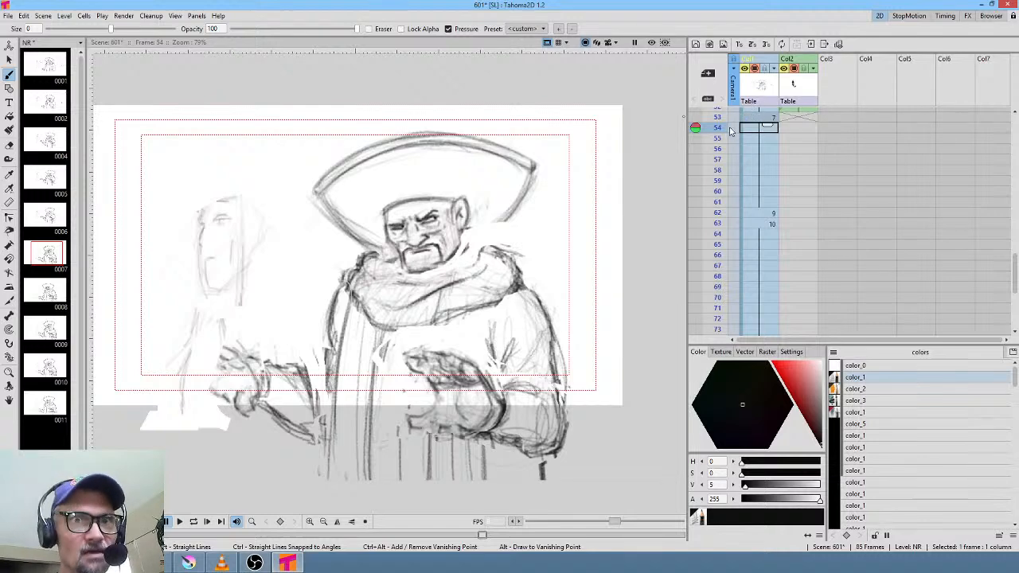
pyautogui.moveTo(718, 130)
pyautogui.mouseDown()
pyautogui.moveTo(721, 229)
pyautogui.moveTo(723, 213)
pyautogui.mouseUp()
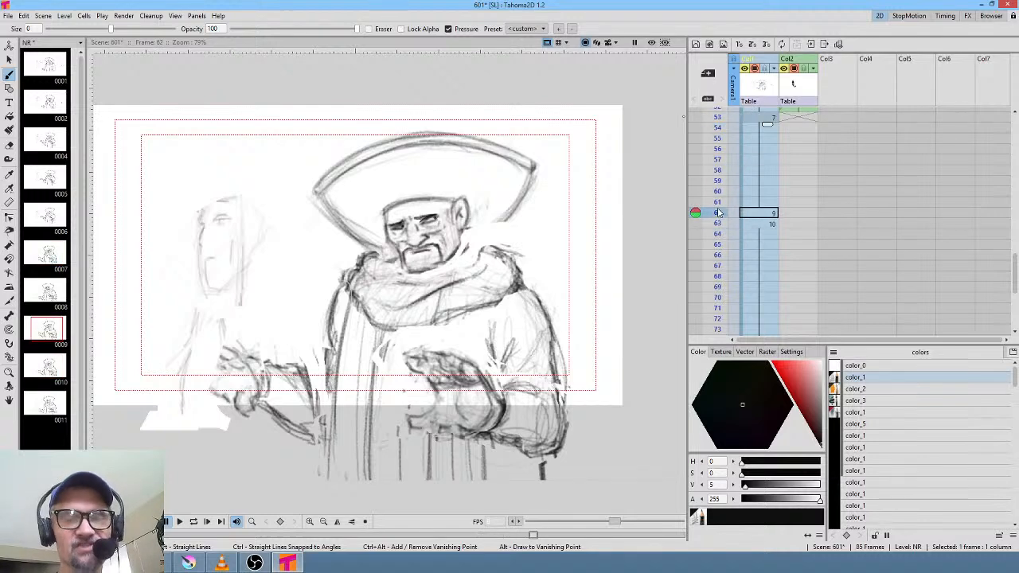
# - Scrub from frame 54 through frame 63 to frame 74 to examine the glare and the hold that follows it
pyautogui.scroll(-2, 807, 164)
pyautogui.moveTo(717, 145)
pyautogui.mouseDown()
pyautogui.moveTo(719, 301)
pyautogui.moveTo(719, 186)
pyautogui.mouseUp()
pyautogui.scroll(-2, 808, 251)
pyautogui.scroll(-2, 812, 257)
pyautogui.scroll(7, 833, 170)
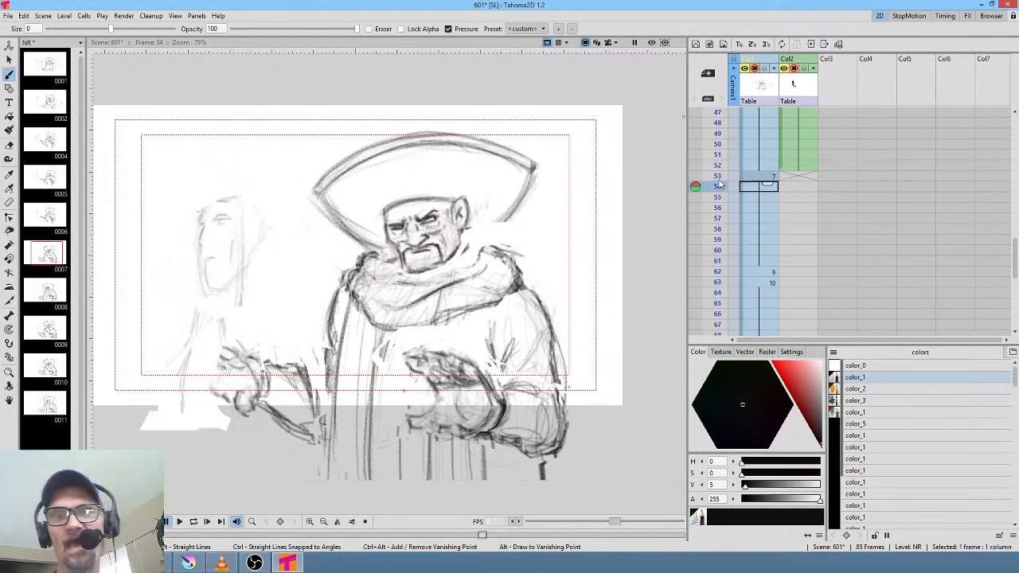
pyautogui.scroll(-2, 835, 170)
pyautogui.moveTo(721, 135)
pyautogui.mouseDown()
pyautogui.moveTo(723, 238)
pyautogui.moveTo(738, 215)
pyautogui.mouseUp()
pyautogui.scroll(-2, 836, 268)
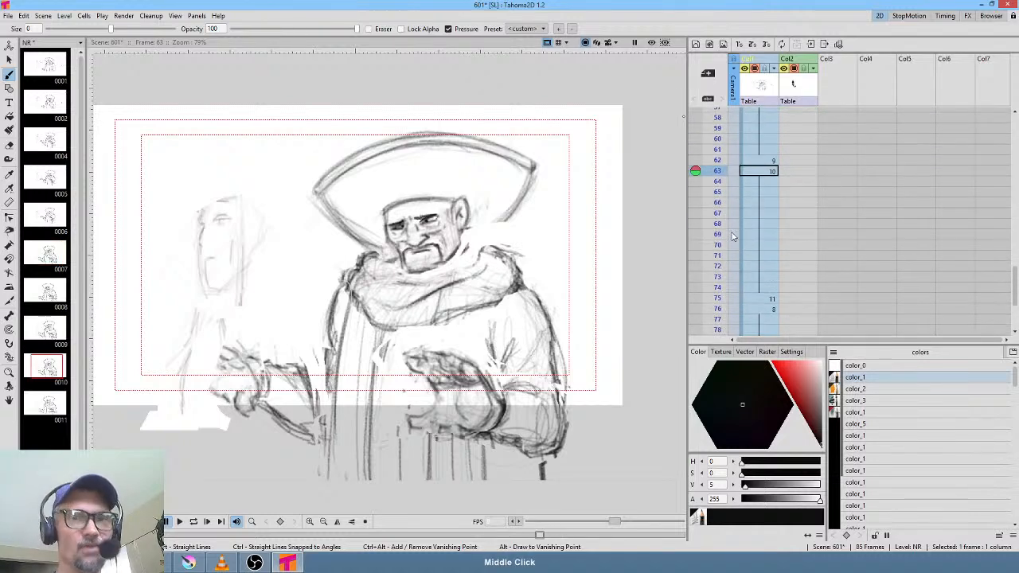
pyautogui.scroll(-5, 788, 270)
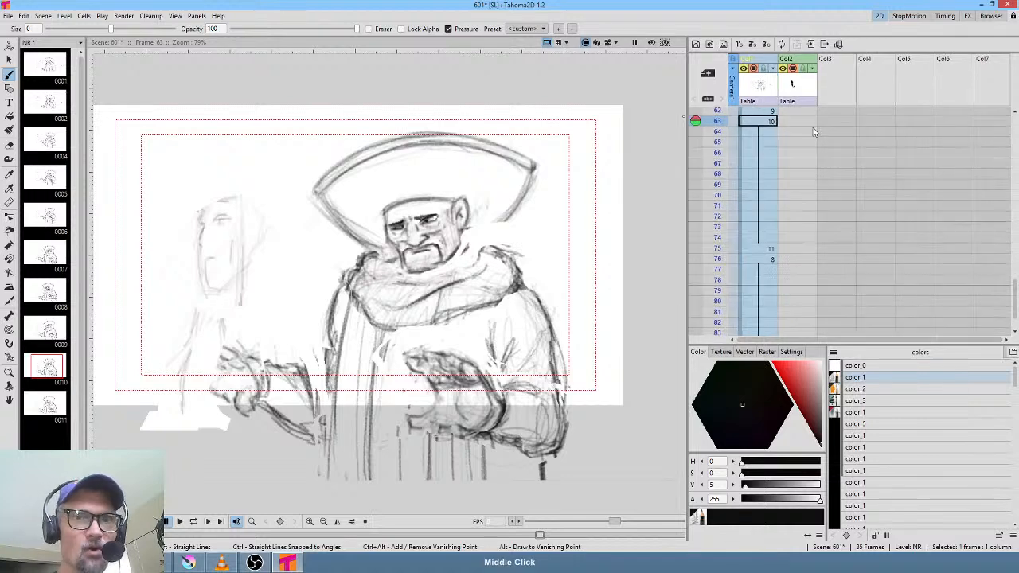
pyautogui.moveTo(719, 163)
pyautogui.mouseDown()
pyautogui.moveTo(722, 229)
pyautogui.moveTo(720, 171)
pyautogui.mouseUp()
pyautogui.middleClick(807, 174)
# - Return to frame 1 and play the scene through frame 80 to review its overall timing
pyautogui.scroll(6, 833, 141)
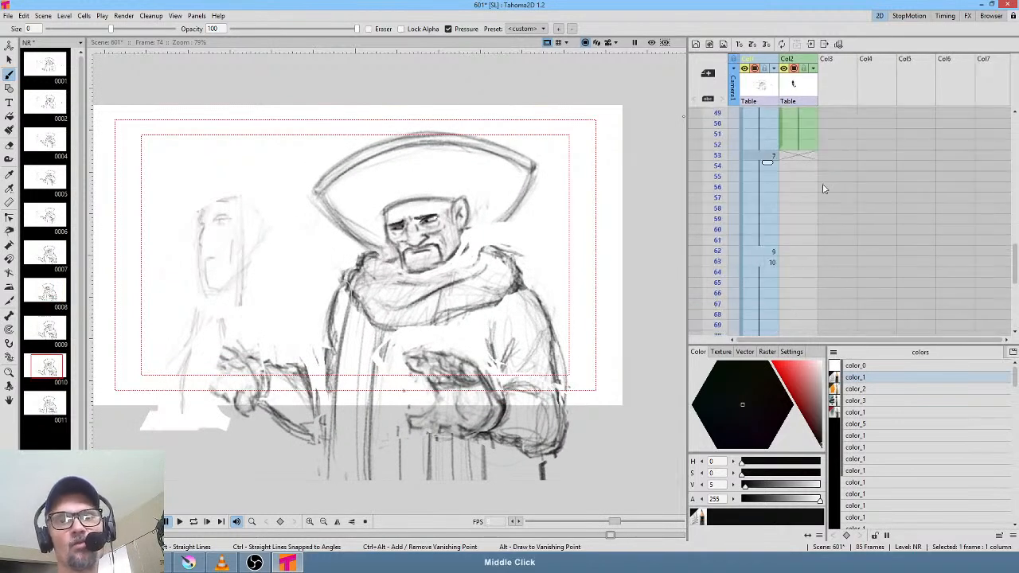
pyautogui.click(766, 183)
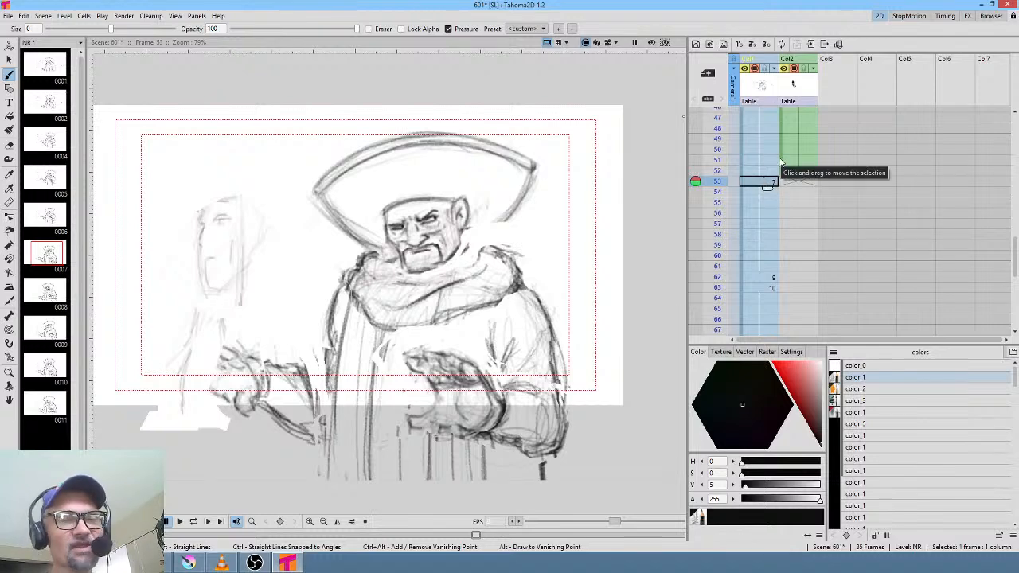
pyautogui.hotkey('alt', ',')
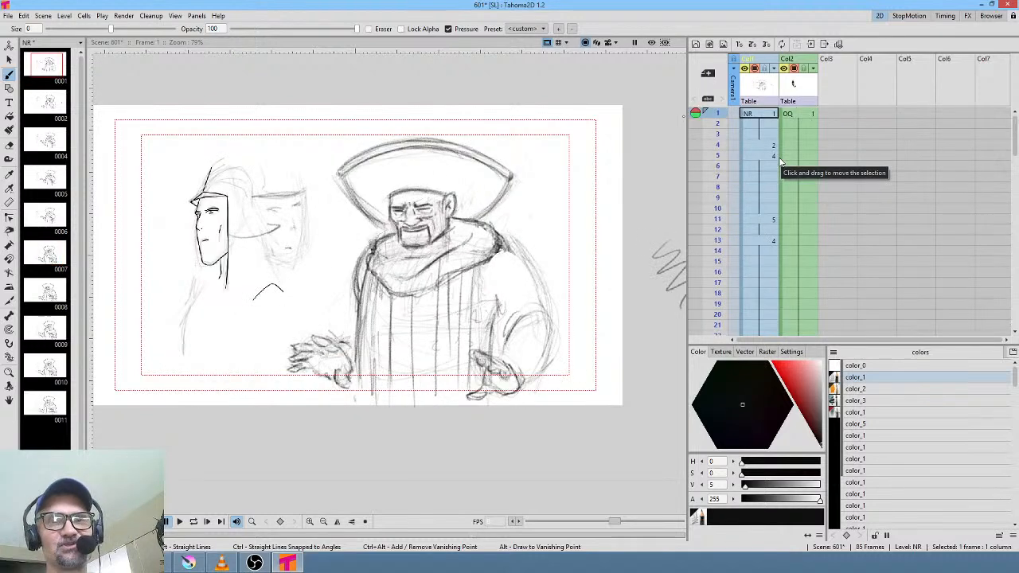
pyautogui.press('p')
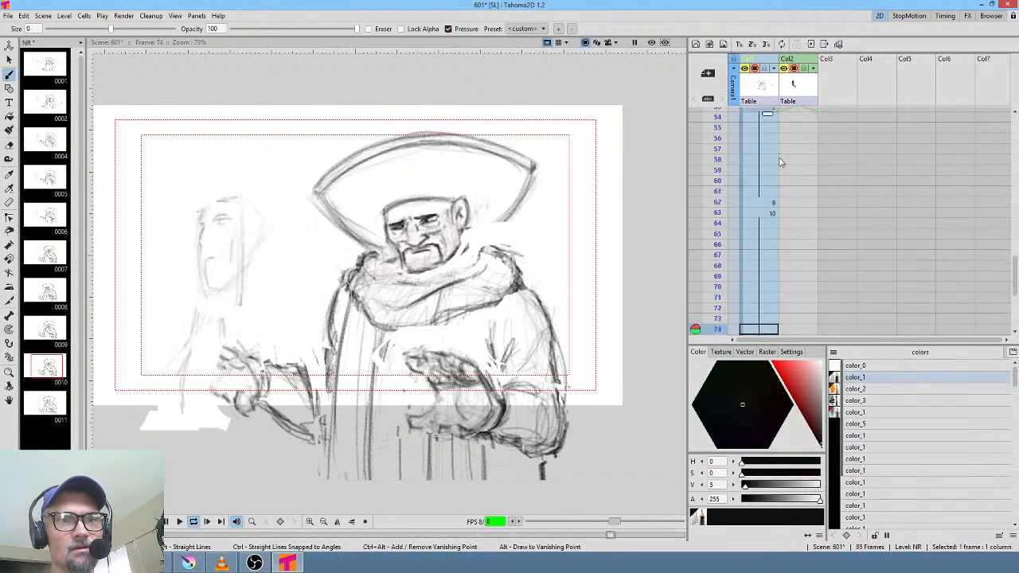
pyautogui.press('l')
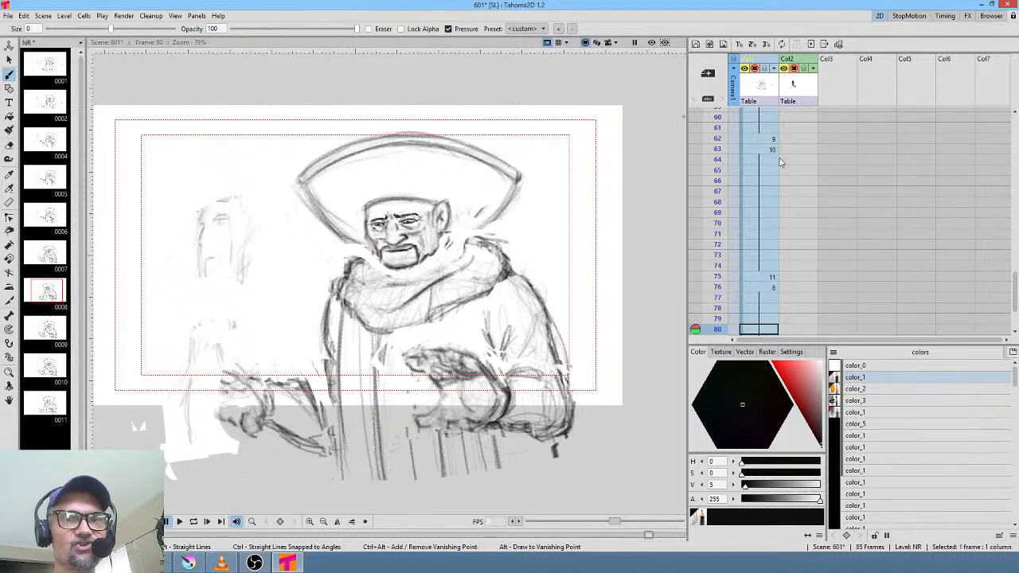
# - Go to frame 53 and play in a loop to review the shift in expression, stopping at frame 82
pyautogui.scroll(5, 780, 175)
pyautogui.click(778, 196)
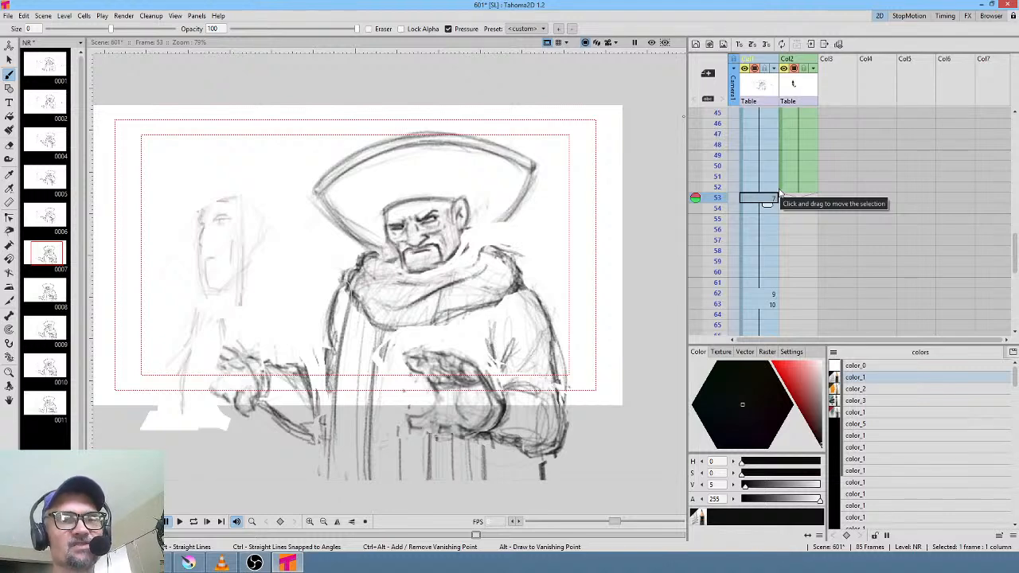
pyautogui.press('l')
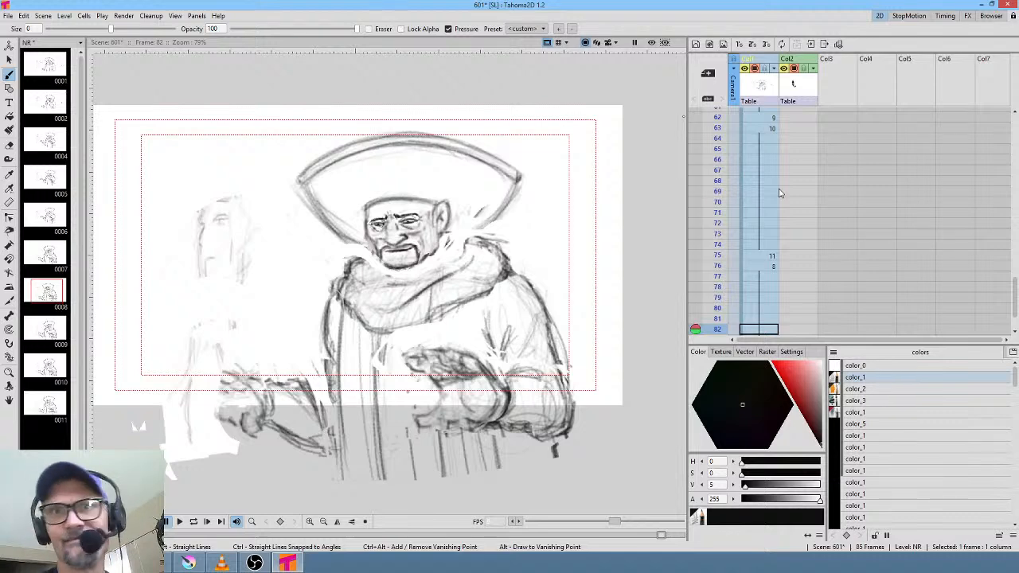
# - Go back to frame 1 and scrub frames 1 to 14 to examine the opening gesture, ending at frame 2
pyautogui.moveTo(797, 118); pyautogui.dragTo(784, 232)
pyautogui.moveTo(784, 139); pyautogui.dragTo(845, 319)
pyautogui.moveTo(810, 117); pyautogui.dragTo(844, 315)
pyautogui.moveTo(808, 120); pyautogui.dragTo(840, 313)
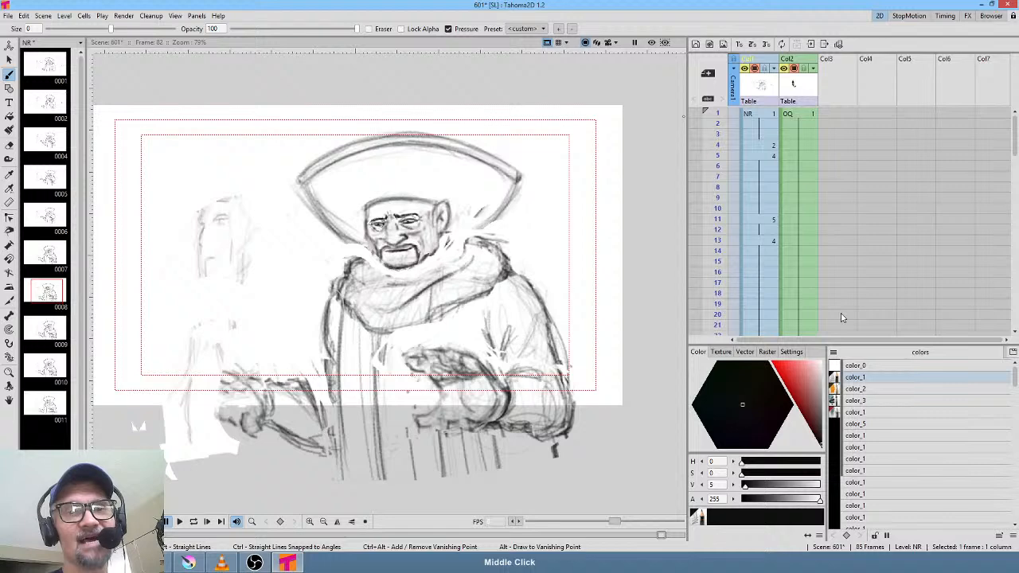
pyautogui.click(764, 118)
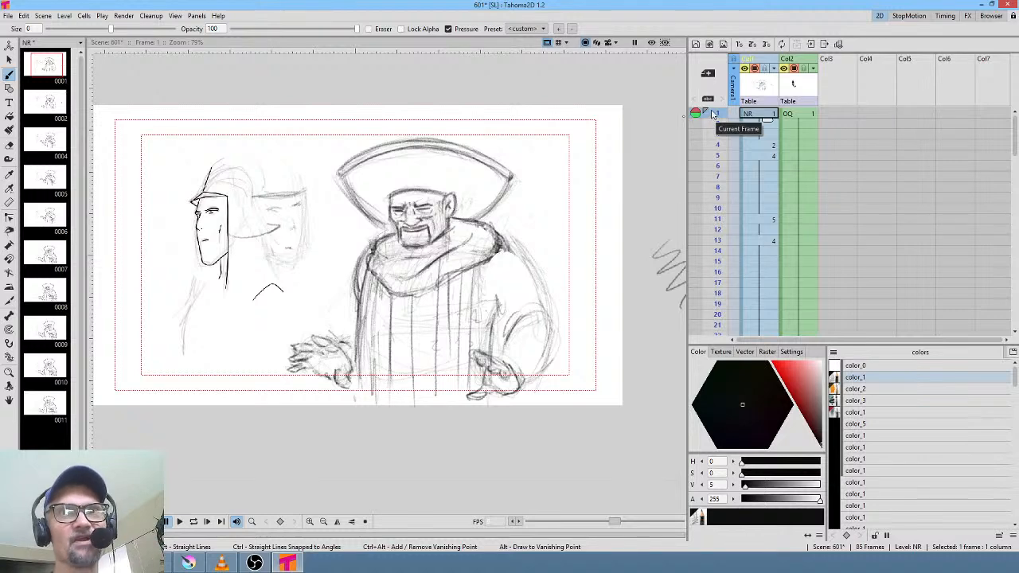
pyautogui.moveTo(714, 114)
pyautogui.mouseDown()
pyautogui.moveTo(716, 250)
pyautogui.moveTo(718, 115)
pyautogui.moveTo(736, 249)
pyautogui.mouseUp()
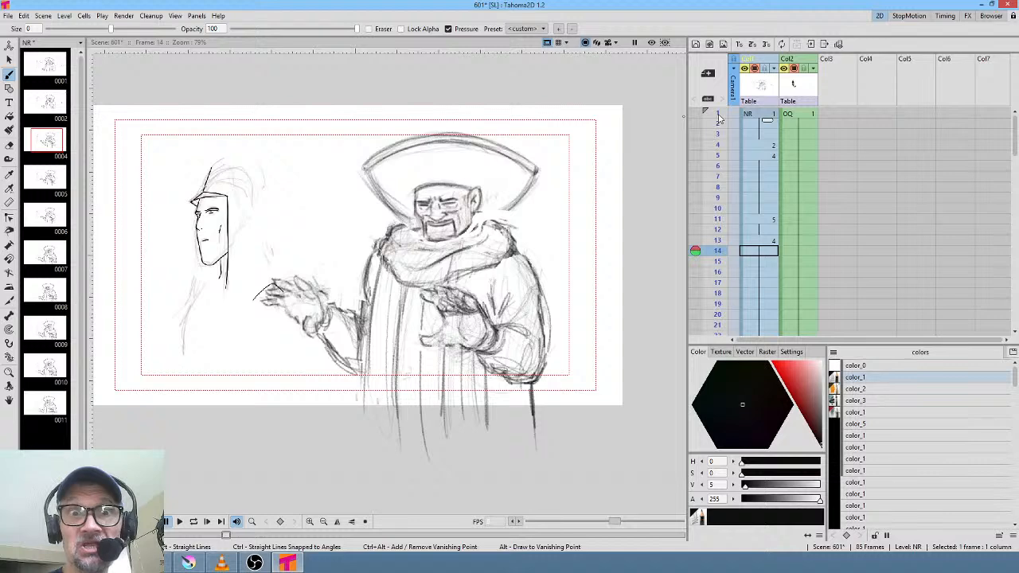
pyautogui.moveTo(719, 114)
pyautogui.mouseDown()
pyautogui.moveTo(727, 186)
pyautogui.moveTo(733, 120)
pyautogui.mouseUp()
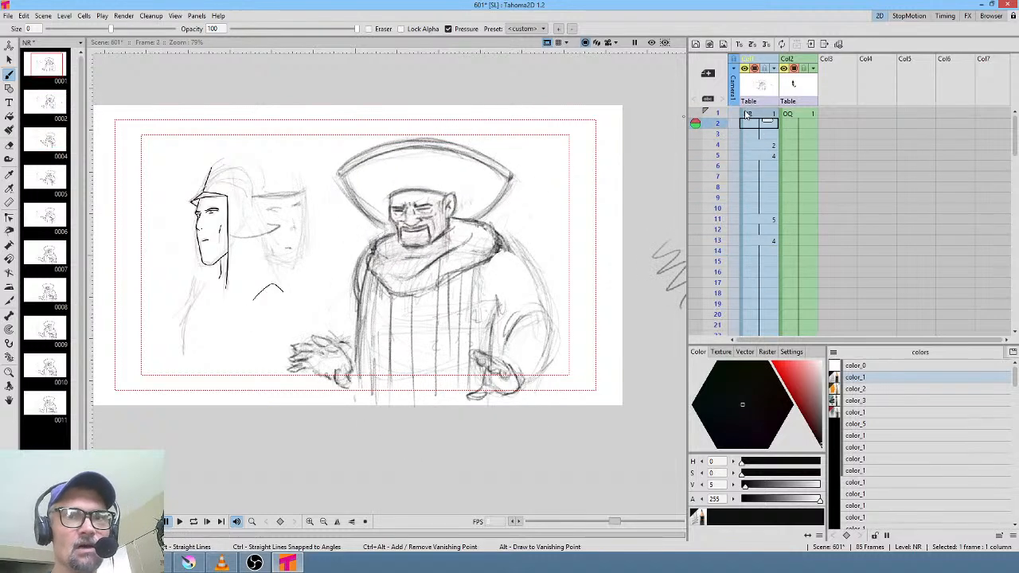
# - Scrub from frame 1 to frame 31 to examine the opening gesture and the long hold starting at frame 13
pyautogui.middleClick(834, 185)
pyautogui.click(757, 114)
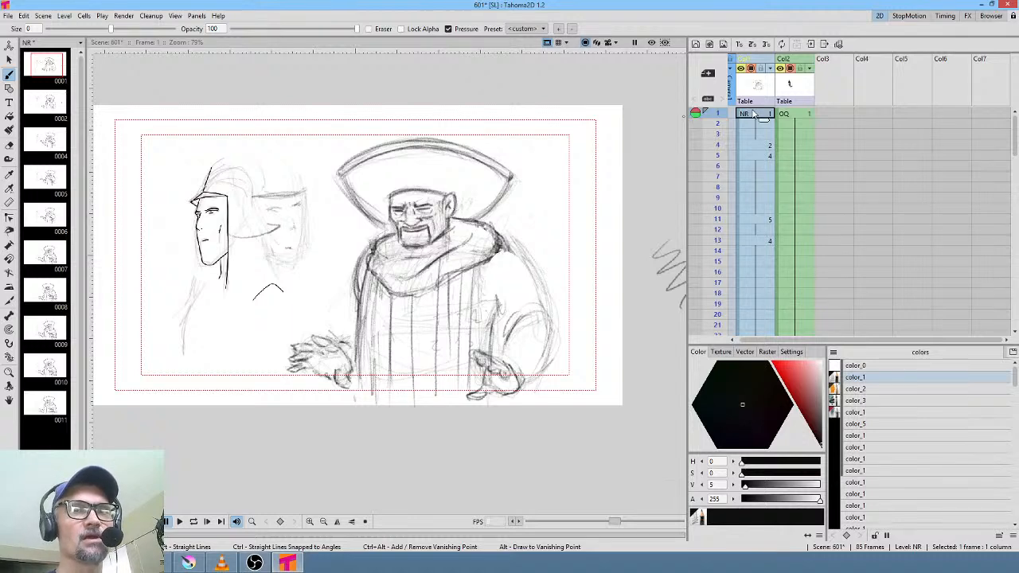
pyautogui.moveTo(720, 115); pyautogui.dragTo(726, 261)
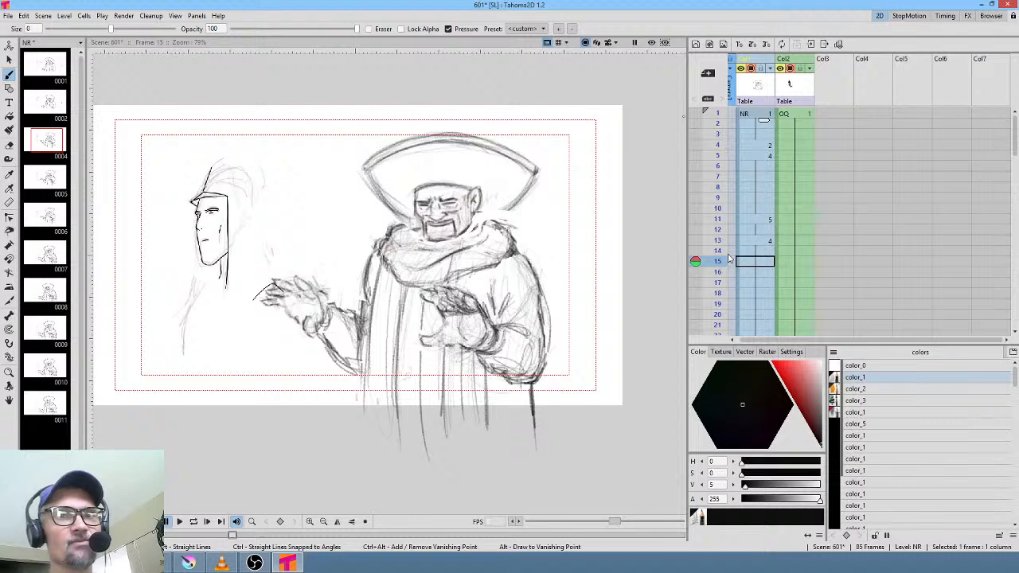
pyautogui.middleClick(794, 267)
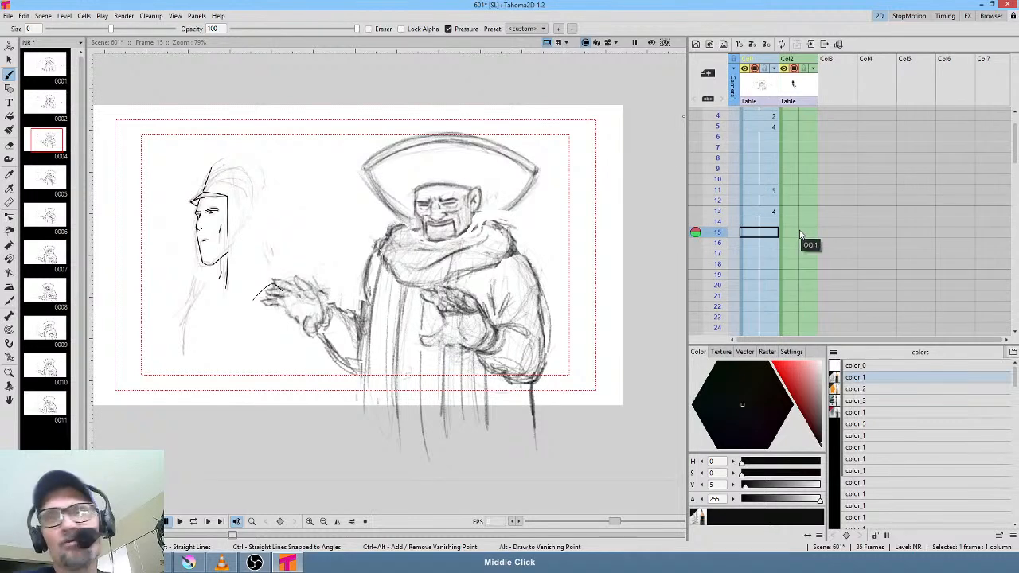
pyautogui.middleClick(800, 234)
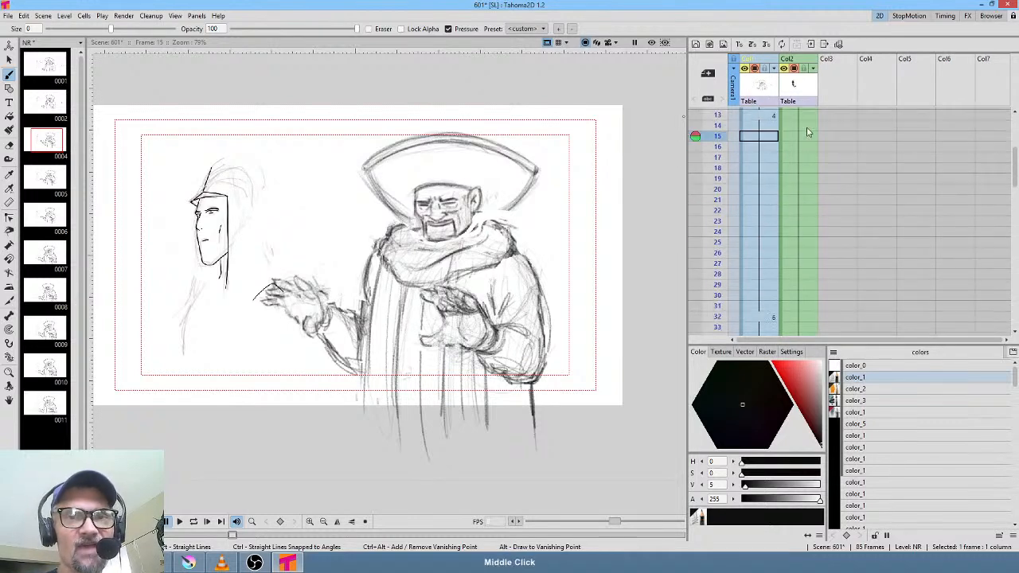
pyautogui.moveTo(720, 190); pyautogui.dragTo(722, 306)
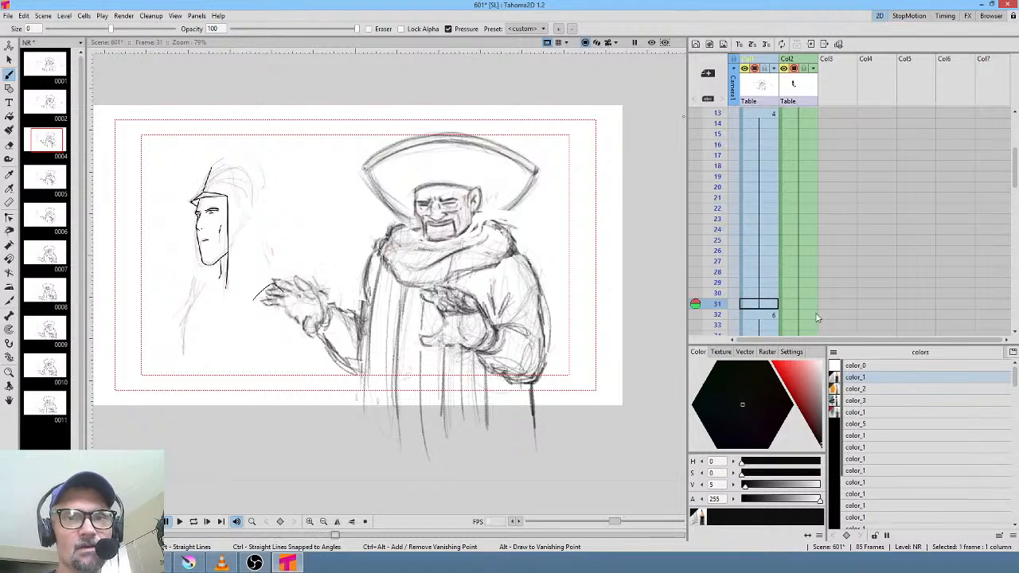
# - Scrub around frames 30 to 34 to examine the change into drawing 6 at frame 32
pyautogui.middleClick(817, 313)
pyautogui.moveTo(716, 212)
pyautogui.mouseDown()
pyautogui.moveTo(719, 257)
pyautogui.moveTo(725, 186)
pyautogui.mouseUp()
pyautogui.middleClick(836, 253)
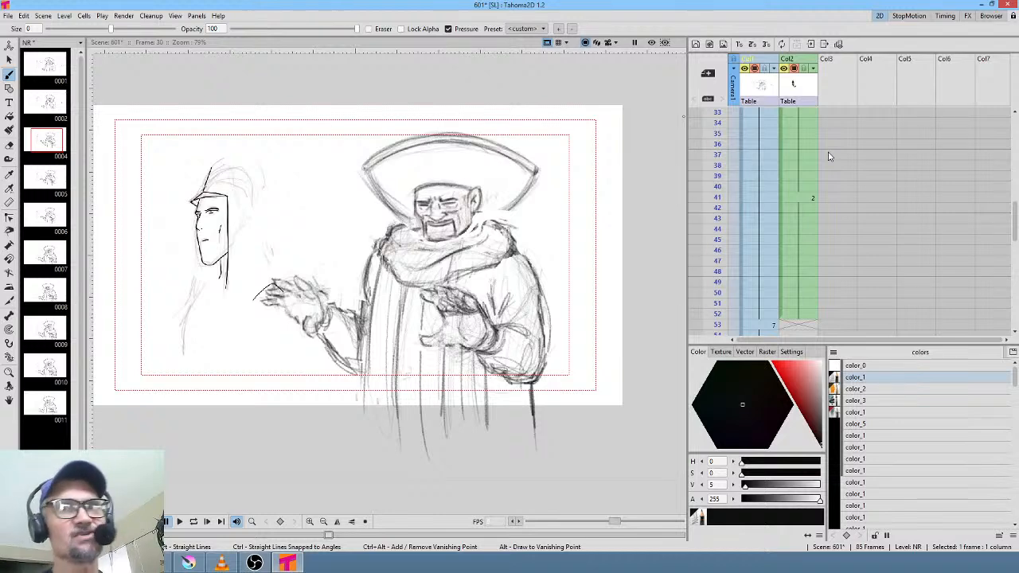
pyautogui.middleClick(840, 231)
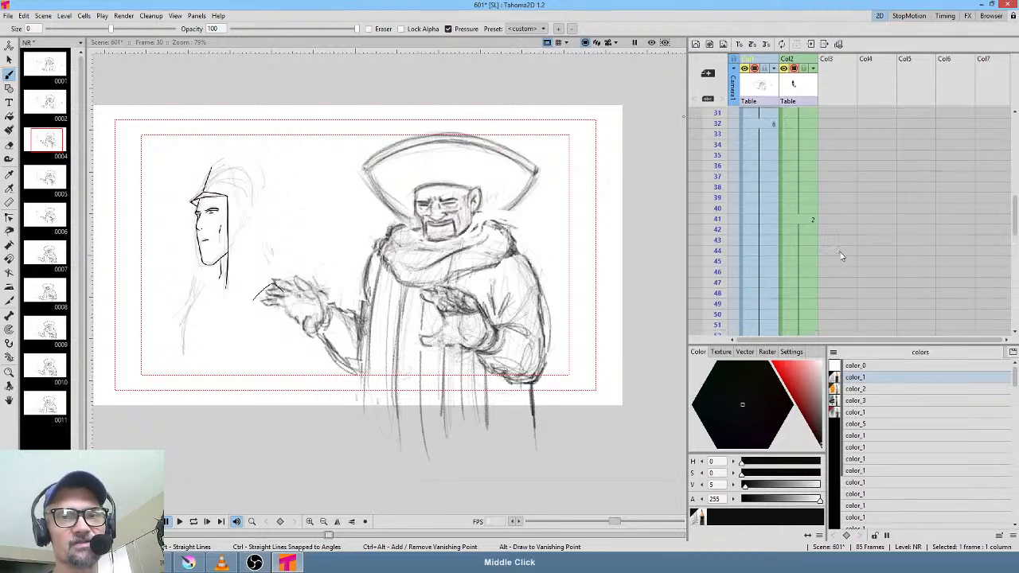
pyautogui.click(719, 165)
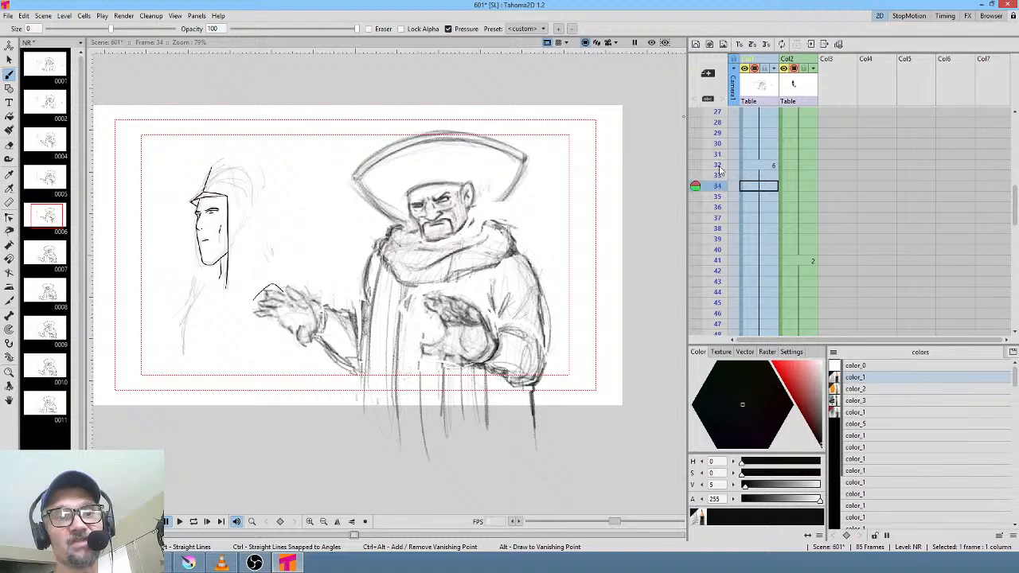
# - Scrub through frames 34 to 51 to examine how the sketched faces and the robed figure's pose change
pyautogui.moveTo(721, 186); pyautogui.dragTo(720, 239)
pyautogui.middleClick(845, 230)
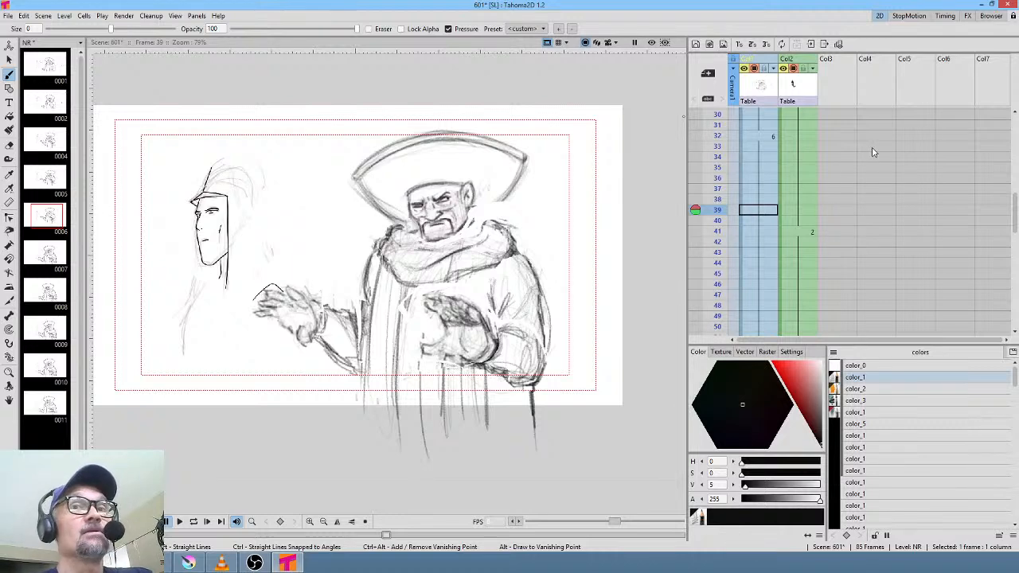
pyautogui.moveTo(721, 149)
pyautogui.mouseDown()
pyautogui.moveTo(721, 187)
pyautogui.moveTo(720, 137)
pyautogui.moveTo(723, 231)
pyautogui.mouseUp()
pyautogui.scroll(-3, 727, 223)
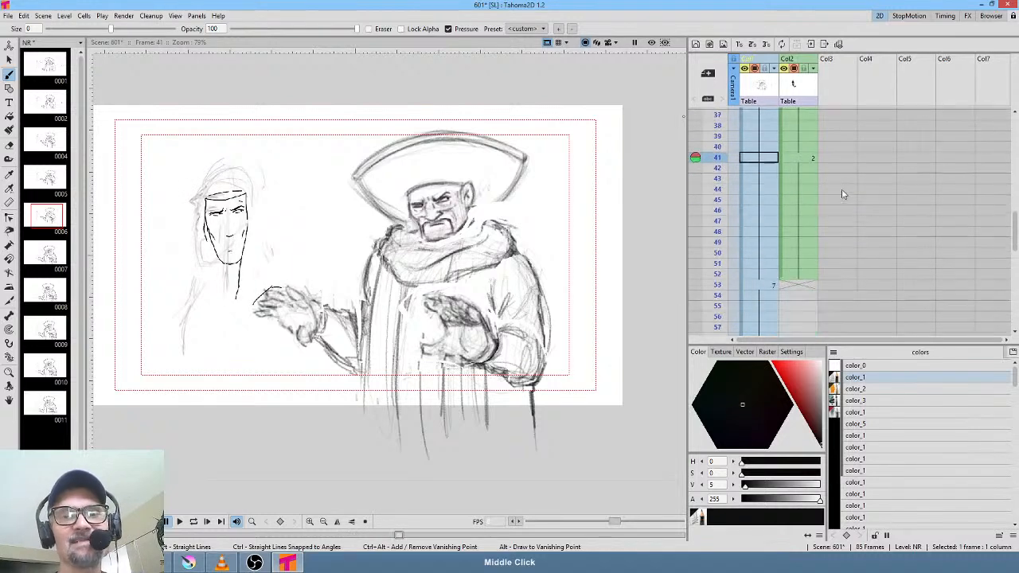
pyautogui.moveTo(726, 168)
pyautogui.mouseDown()
pyautogui.moveTo(720, 285)
pyautogui.moveTo(719, 240)
pyautogui.mouseUp()
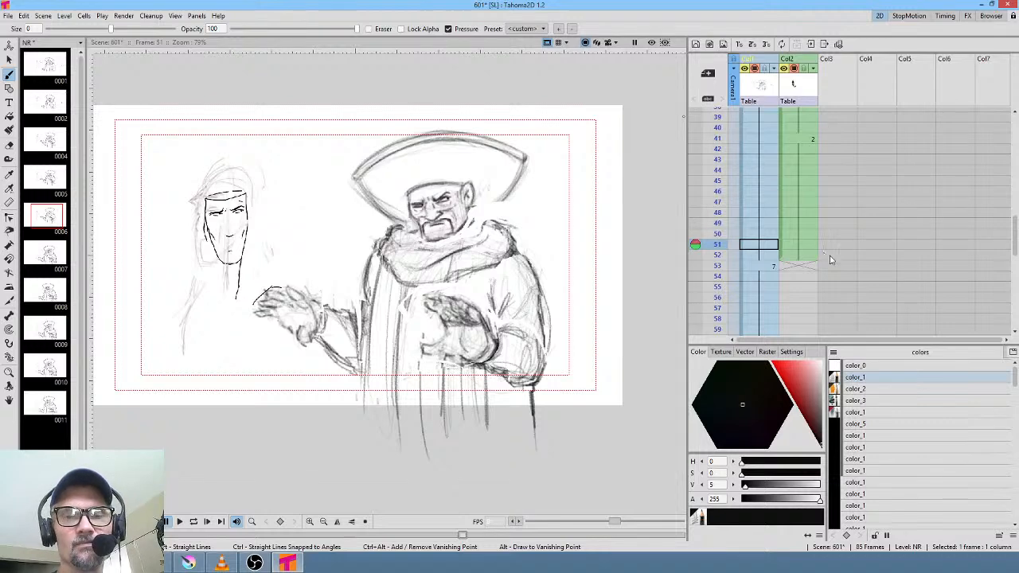
pyautogui.middleClick(838, 214)
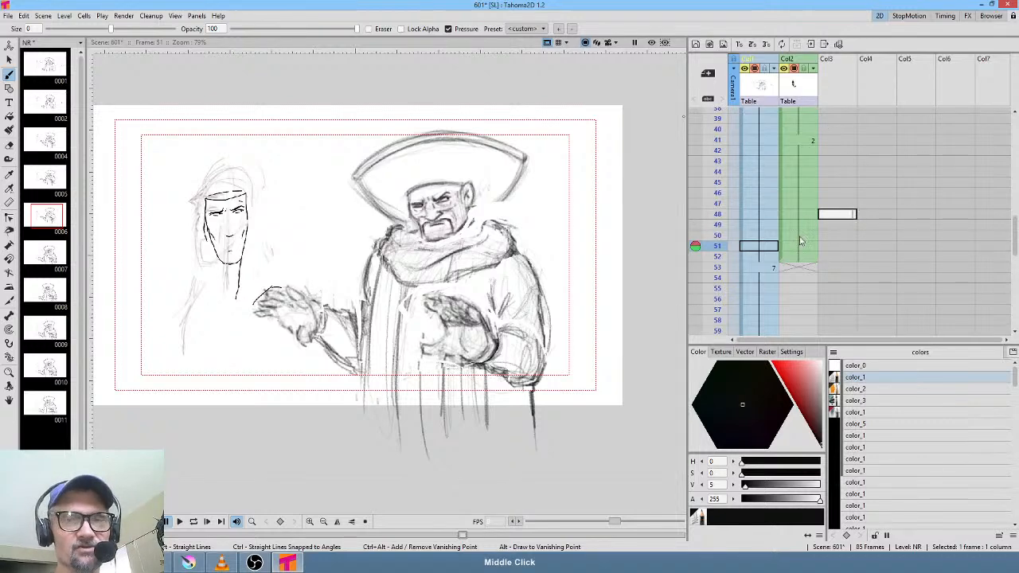
pyautogui.scroll(-2, 801, 241)
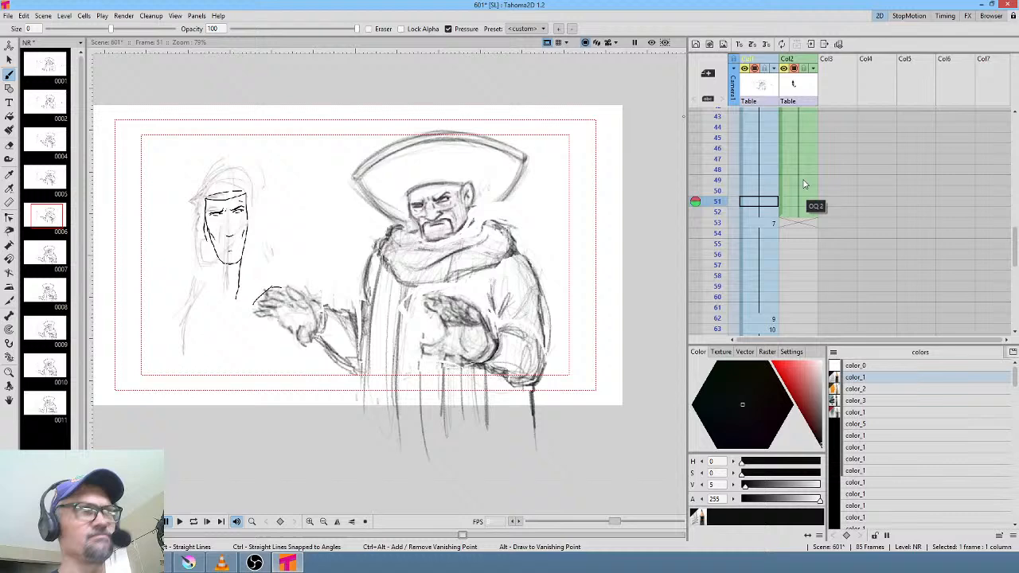
pyautogui.scroll(-3, 806, 175)
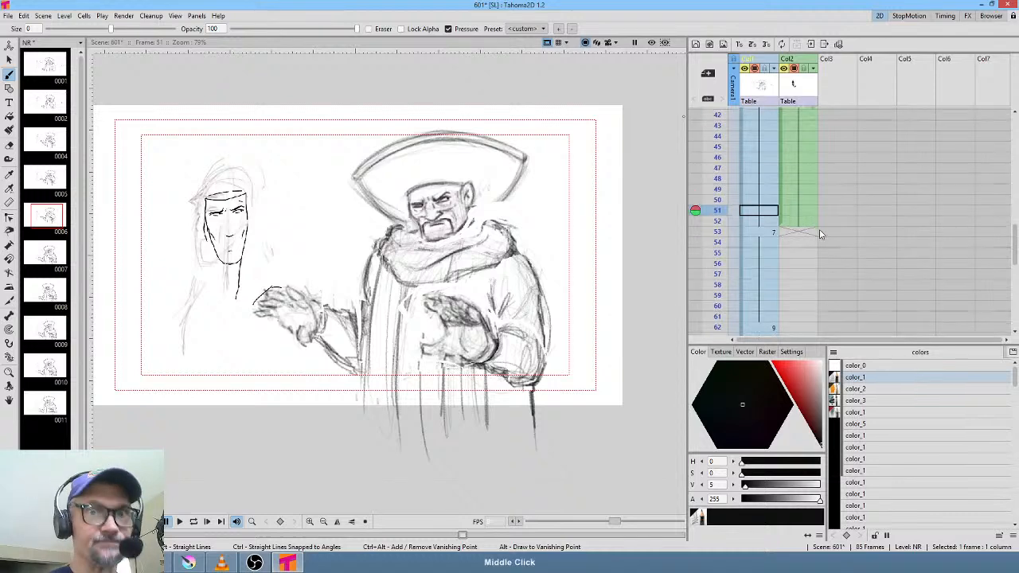
# - Play and scrub the animation from frame 53 onward to examine the robed figure's lowered pose and expression changes
pyautogui.click(765, 156)
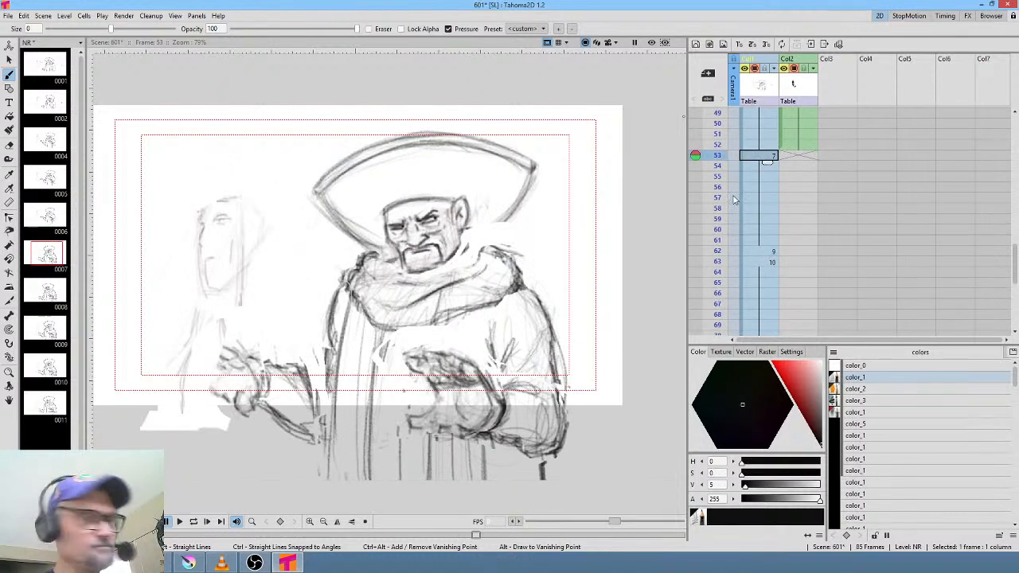
pyautogui.press('l')
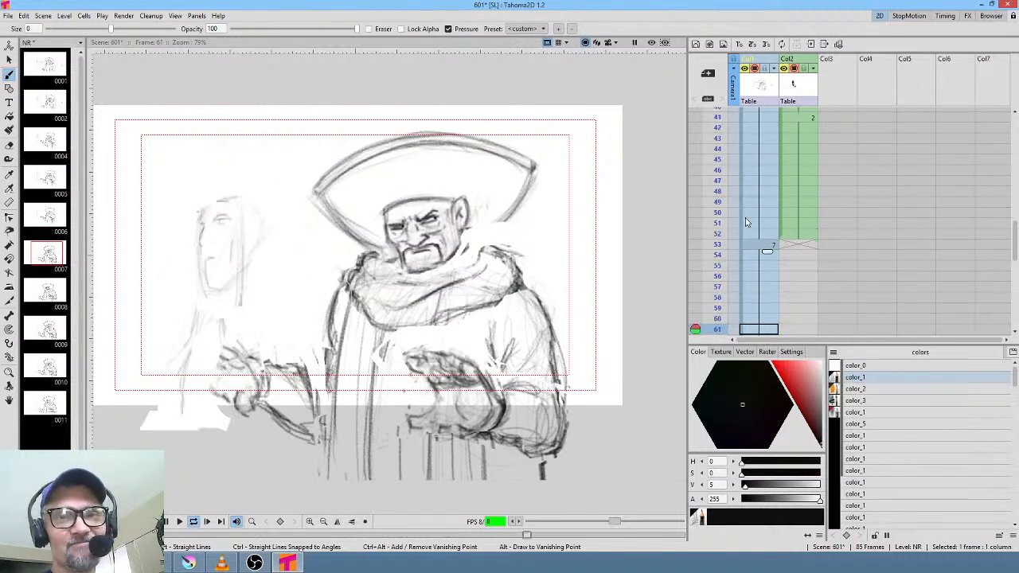
pyautogui.press('l')
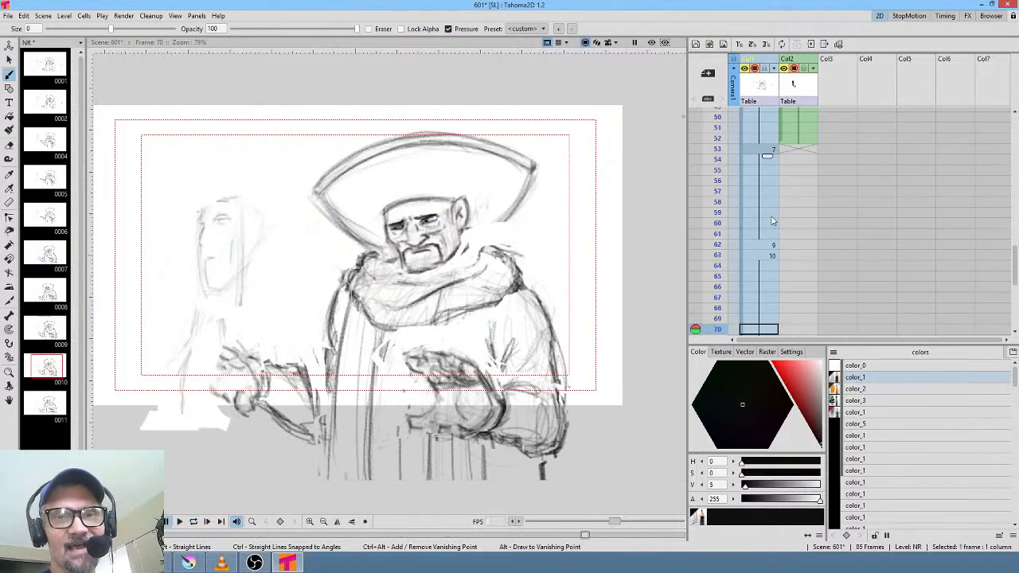
pyautogui.click(763, 150)
pyautogui.moveTo(720, 156); pyautogui.dragTo(708, 295)
pyautogui.scroll(-2, 714, 247)
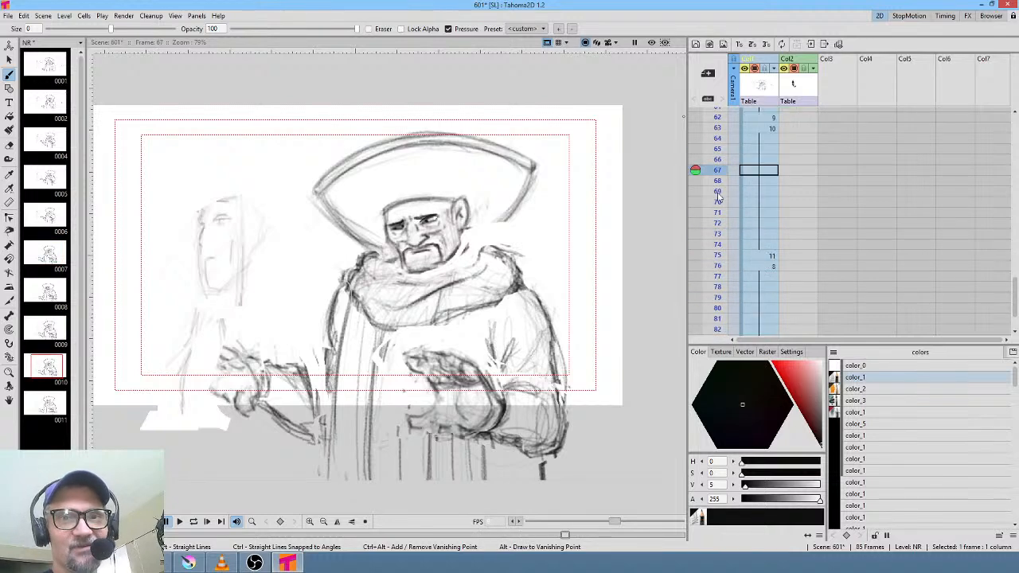
pyautogui.moveTo(717, 205); pyautogui.dragTo(755, 77)
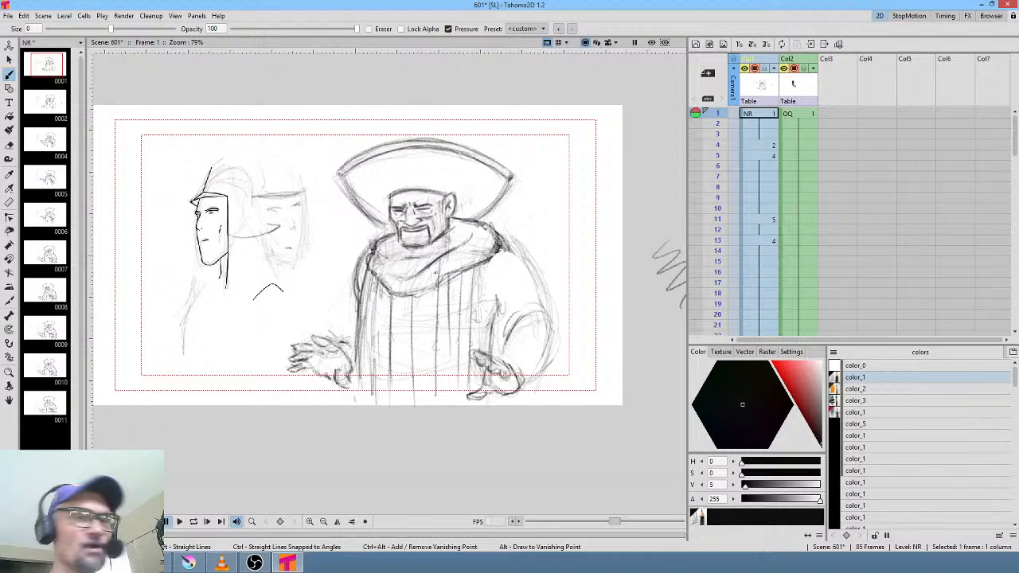
# - Play the whole animation from frame 1 to review the timing of the robed figure's poses
pyautogui.press('p')
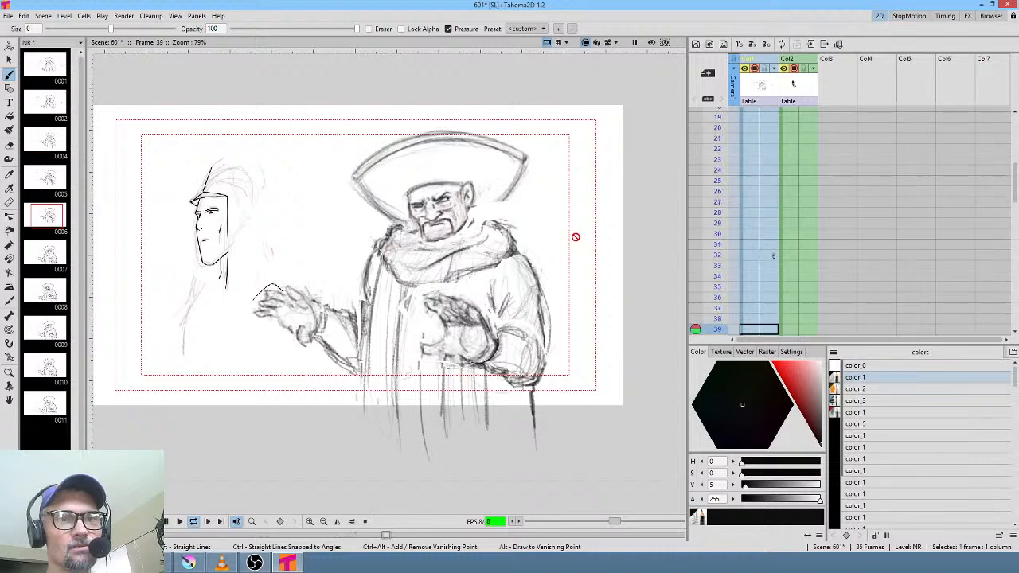
pyautogui.press('l')
pyautogui.scroll(5, 739, 173)
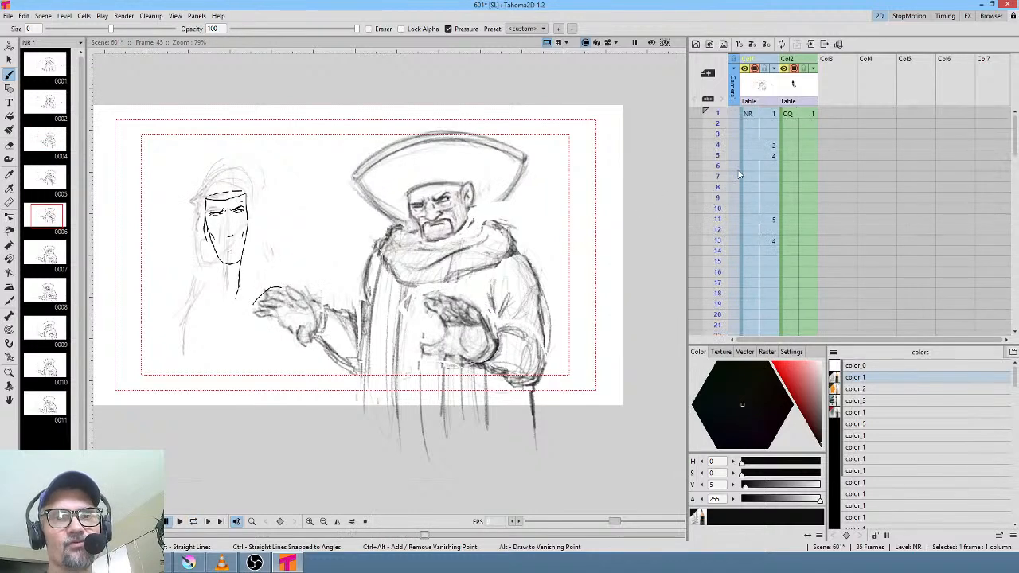
pyautogui.press('l')
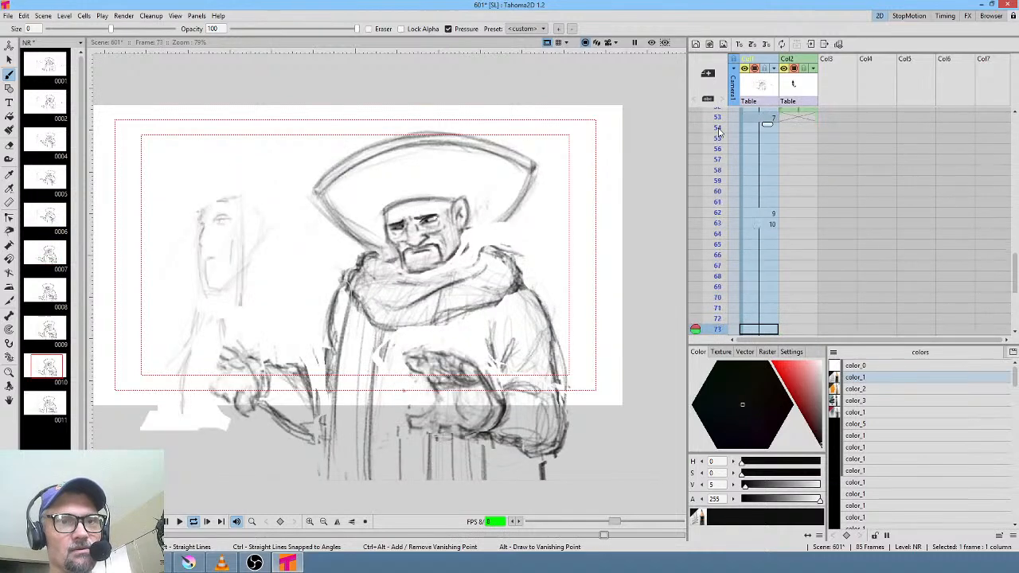
pyautogui.press('l')
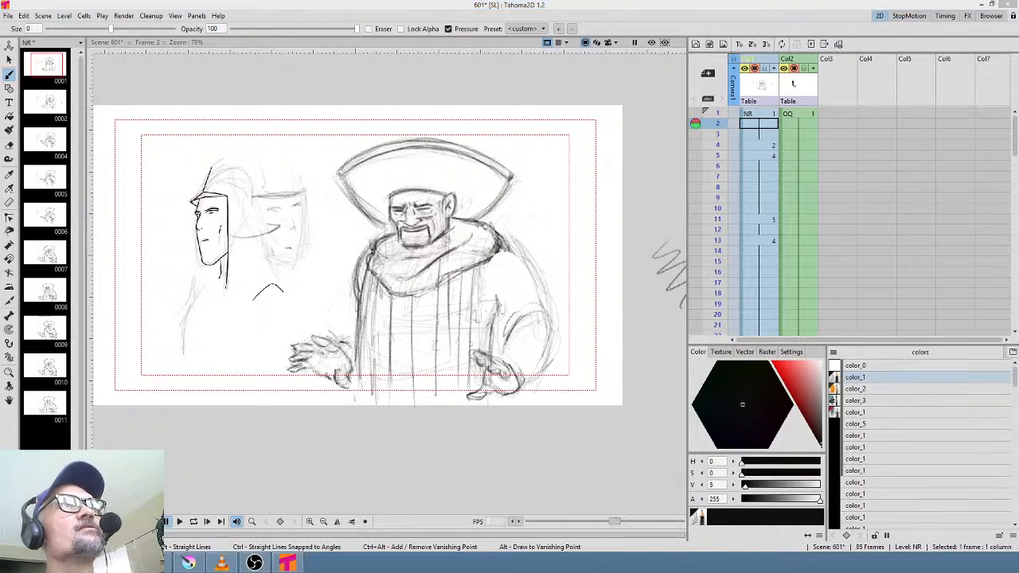
# - Step through the NR level's drawings from frame 13 to frame 85, examining the poses at frames 62, 75 and 85
pyautogui.click(767, 241)
pyautogui.scroll(-5, 760, 243)
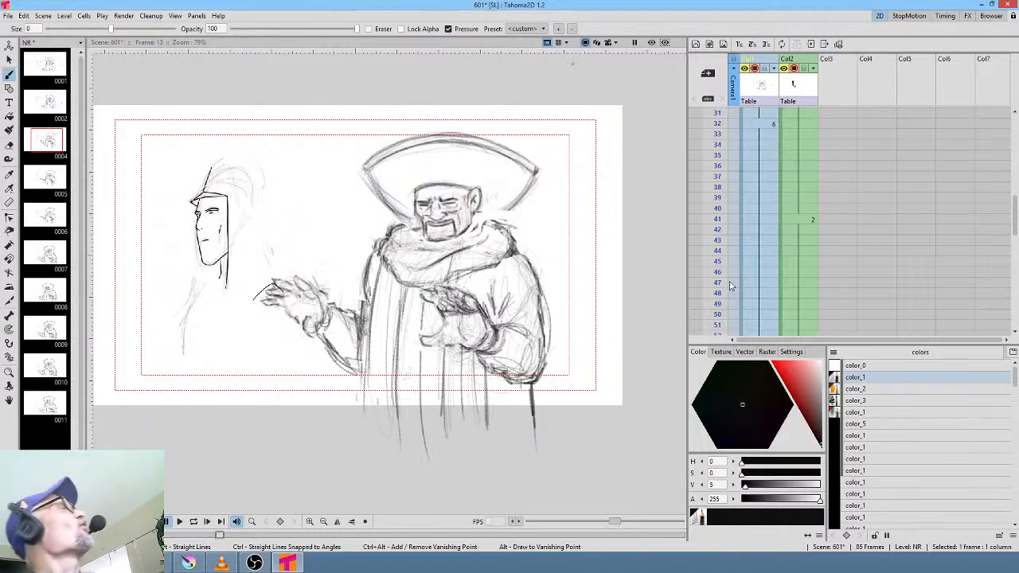
pyautogui.scroll(-6, 789, 253)
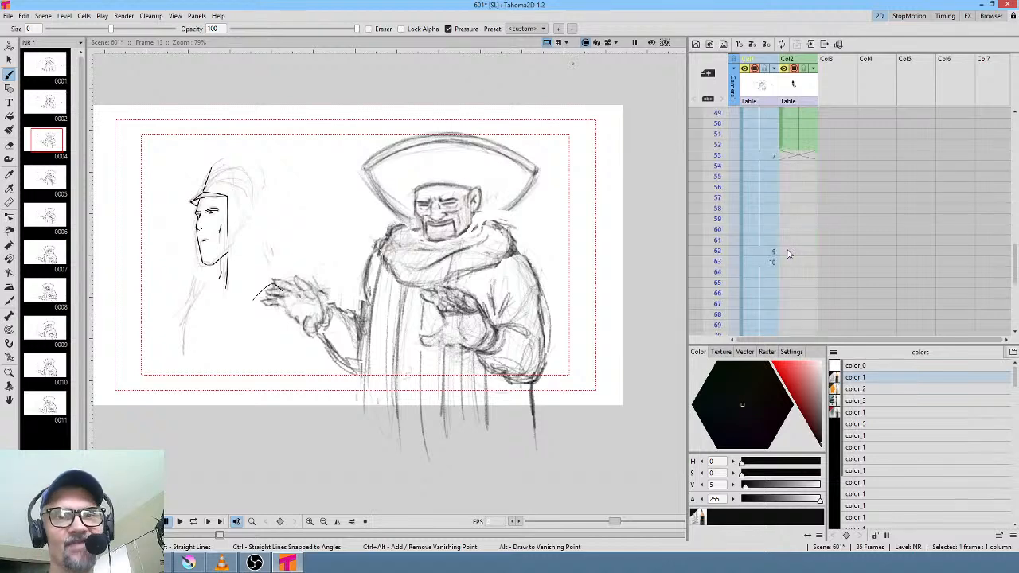
pyautogui.click(771, 261)
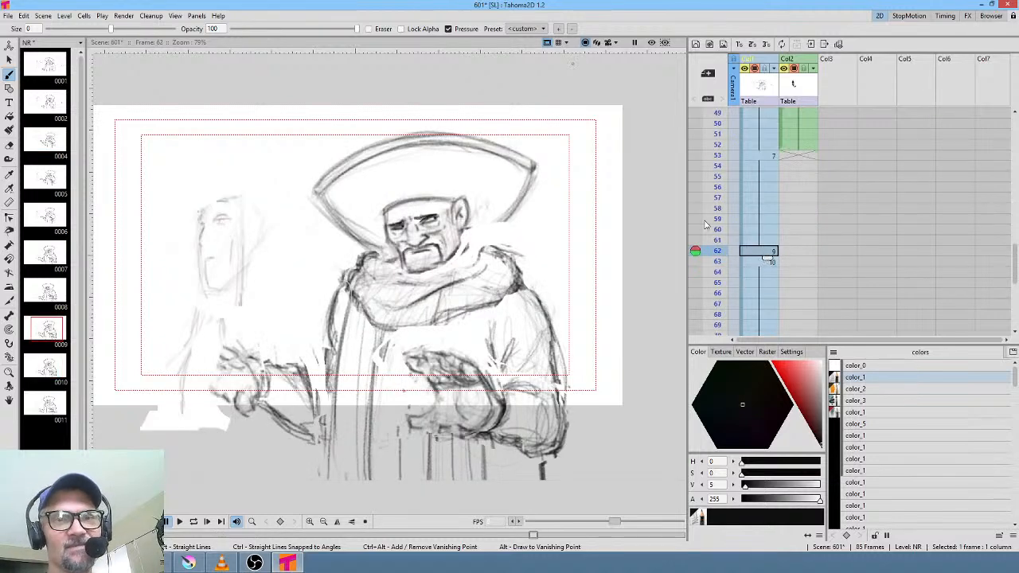
pyautogui.click(759, 273)
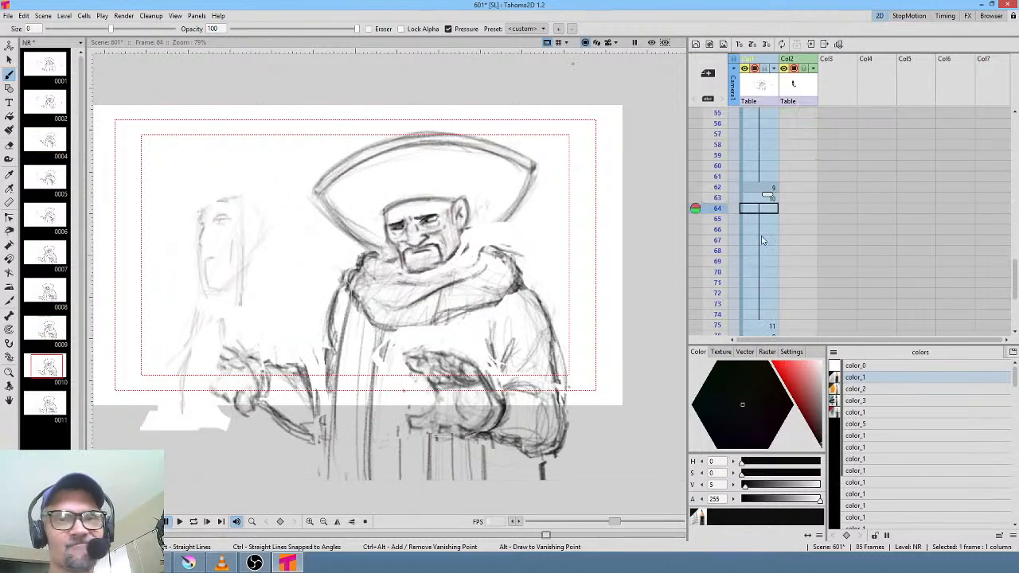
pyautogui.scroll(-4, 764, 199)
pyautogui.moveTo(718, 209); pyautogui.dragTo(719, 284)
pyautogui.scroll(-4, 766, 197)
pyautogui.moveTo(716, 131)
pyautogui.mouseDown()
pyautogui.moveTo(716, 209)
pyautogui.moveTo(702, 242)
pyautogui.mouseUp()
pyautogui.click(772, 133)
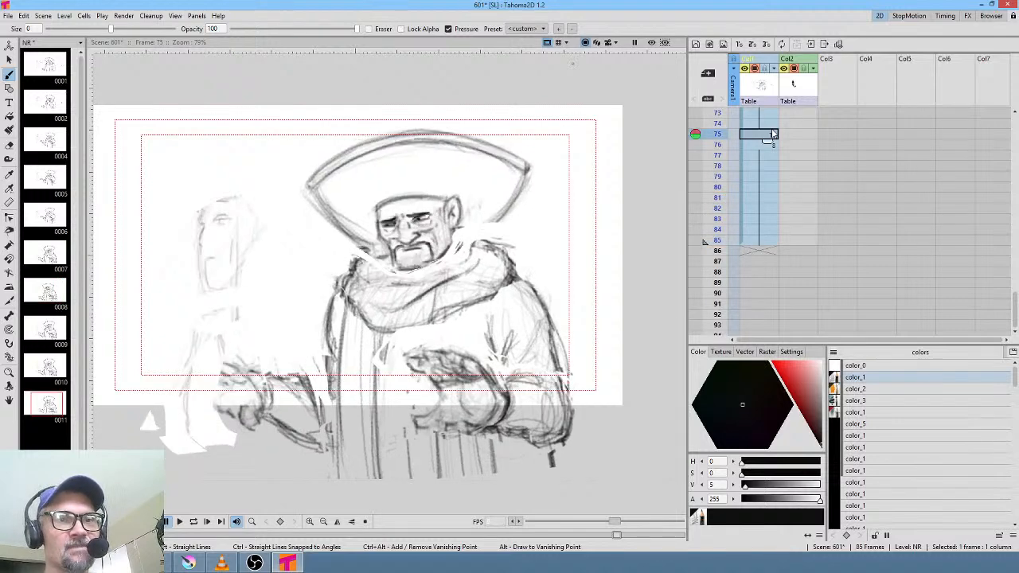
pyautogui.click(764, 238)
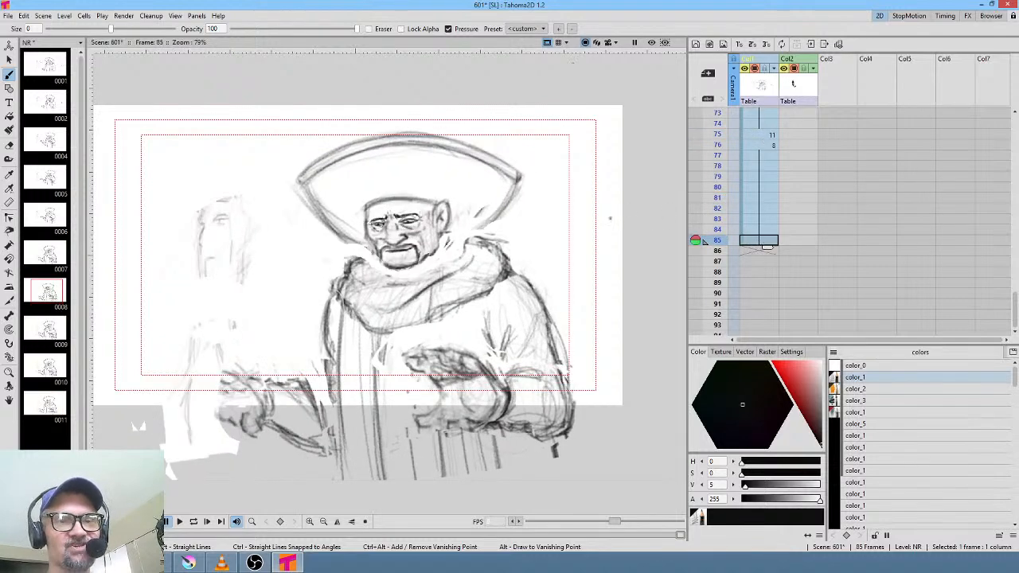
pyautogui.scroll(-1, 610, 220)
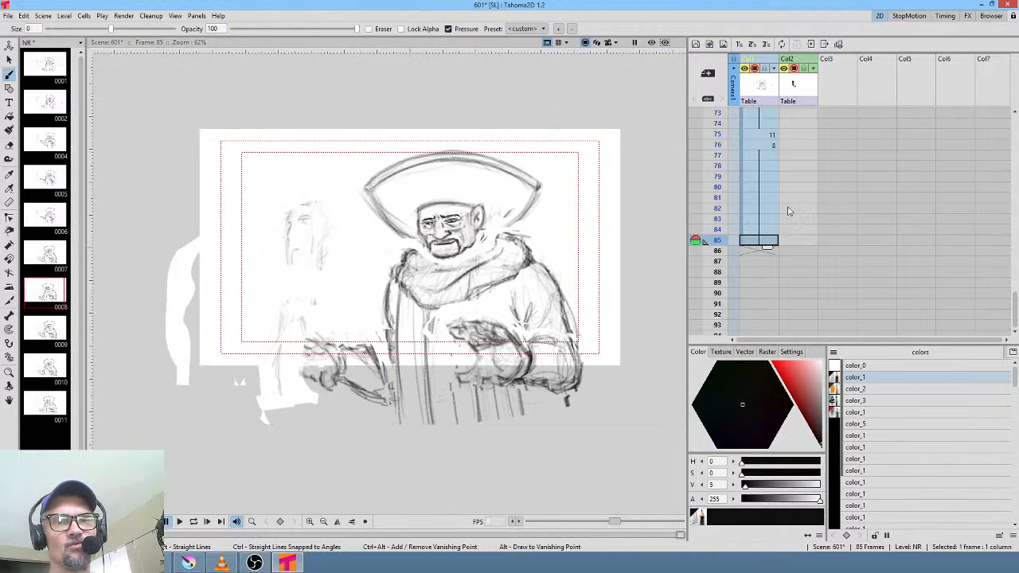
pyautogui.click(755, 252)
pyautogui.click(757, 240)
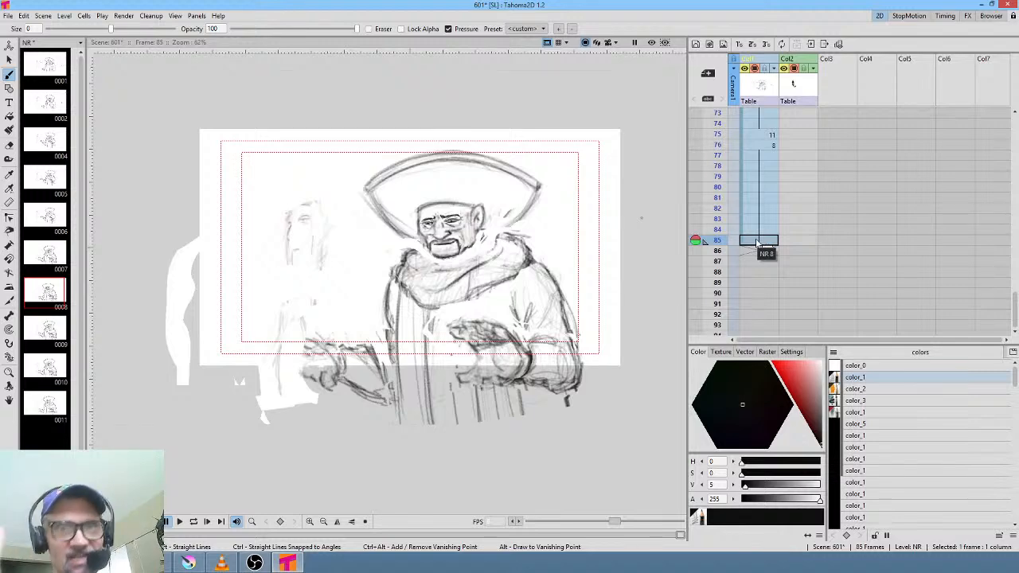
# - Play the animation from frame 75 to check the figure's final head movement
pyautogui.click(744, 135)
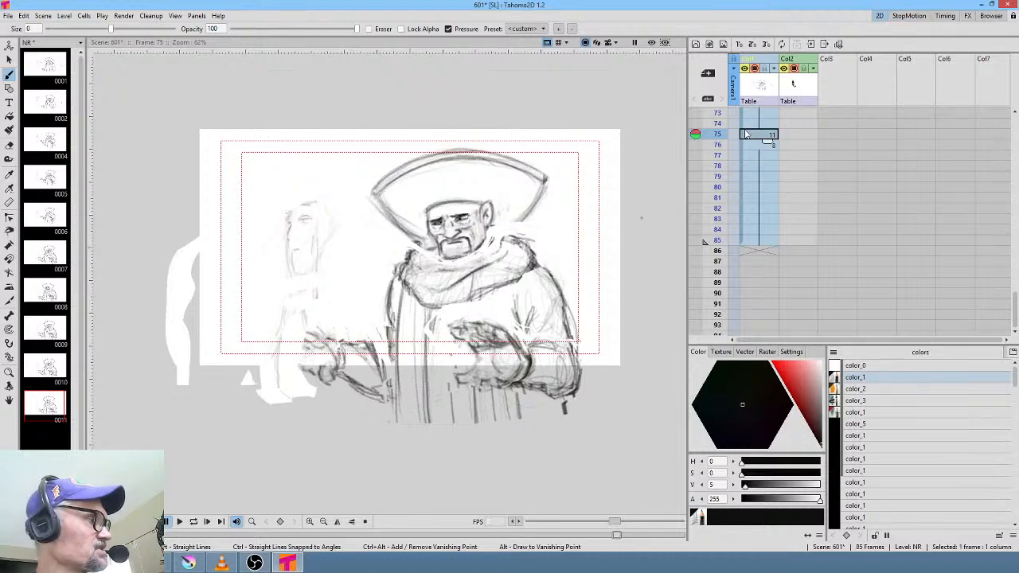
pyautogui.press('p')
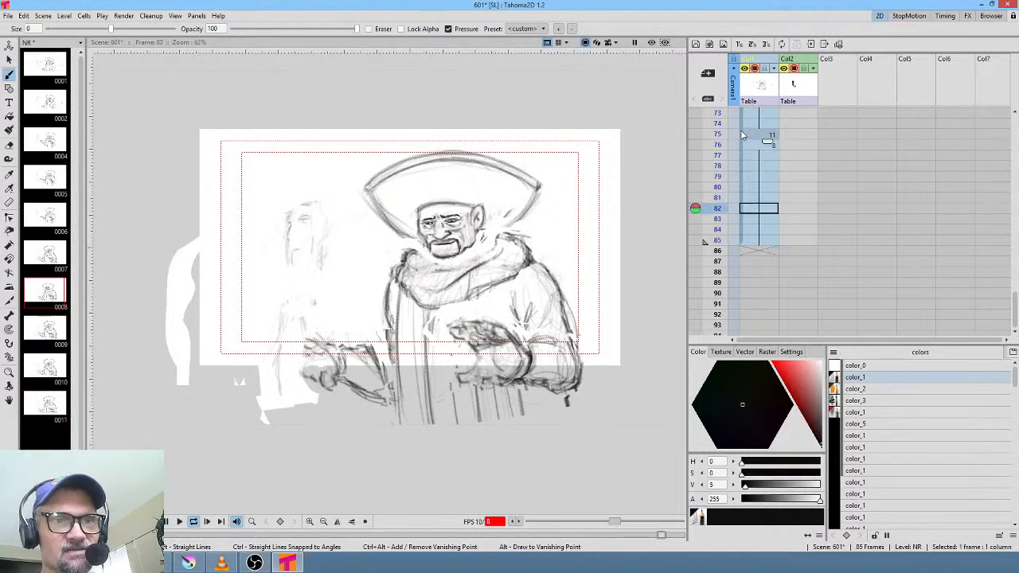
pyautogui.press('p')
# - Extend the hold of the NR level's last drawing from frame 85 through frame 90
pyautogui.scroll(-13, 812, 234)
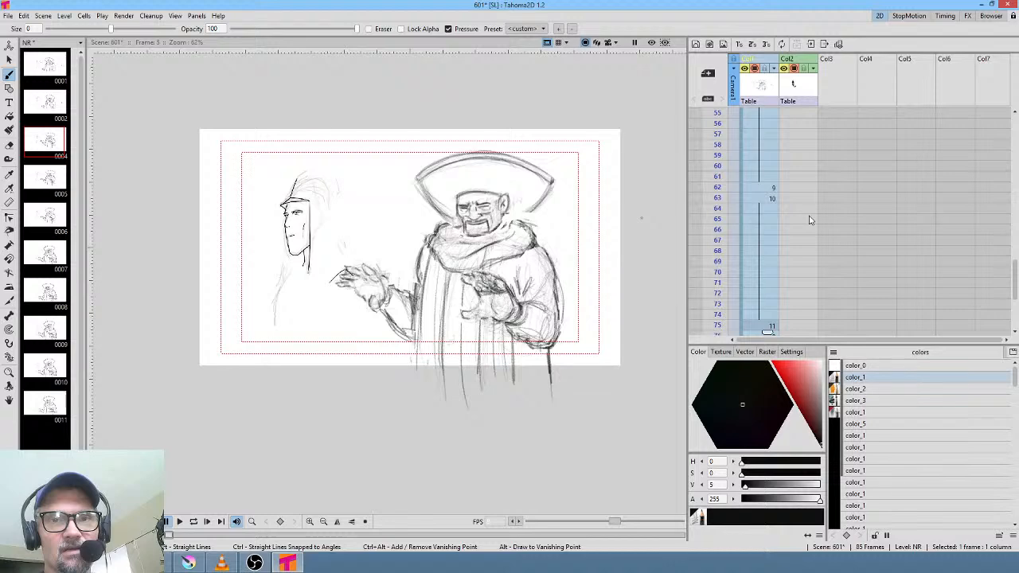
pyautogui.click(773, 180)
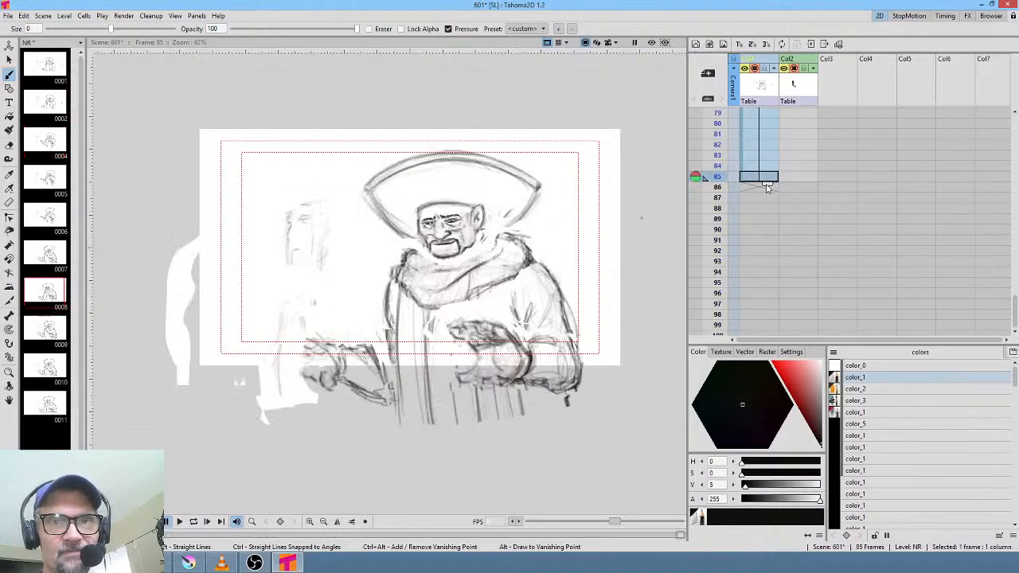
pyautogui.moveTo(767, 188); pyautogui.dragTo(768, 240)
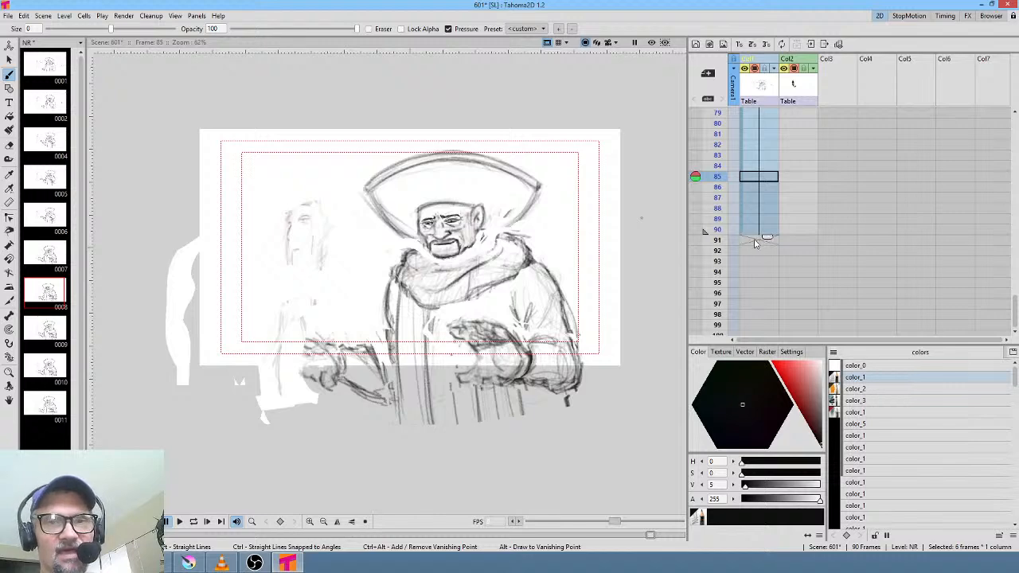
# - Add a duplicate of the held drawing at frame 91 of the NR level as drawing 12
pyautogui.click(756, 242)
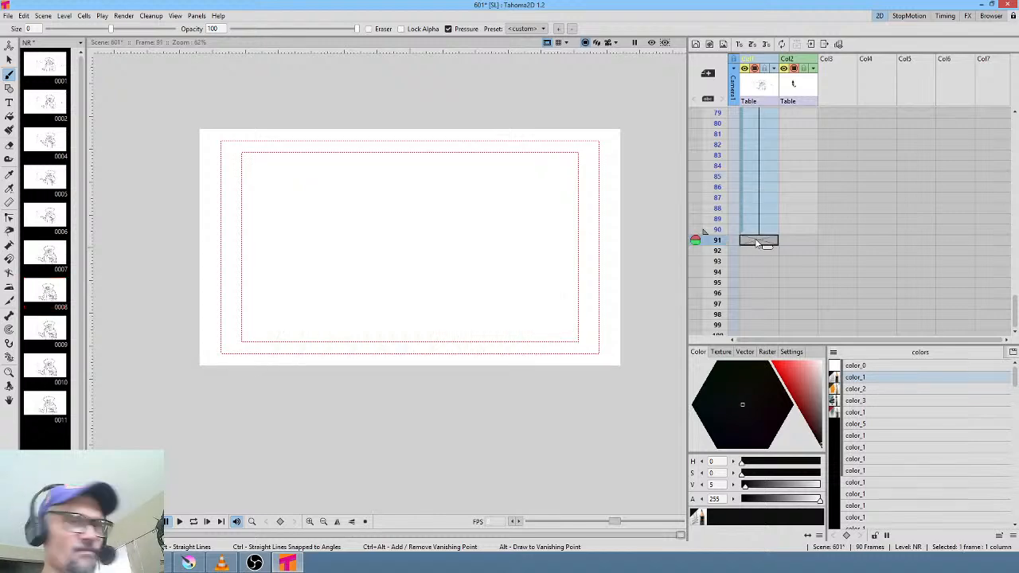
pyautogui.write('12')
pyautogui.press('Return')
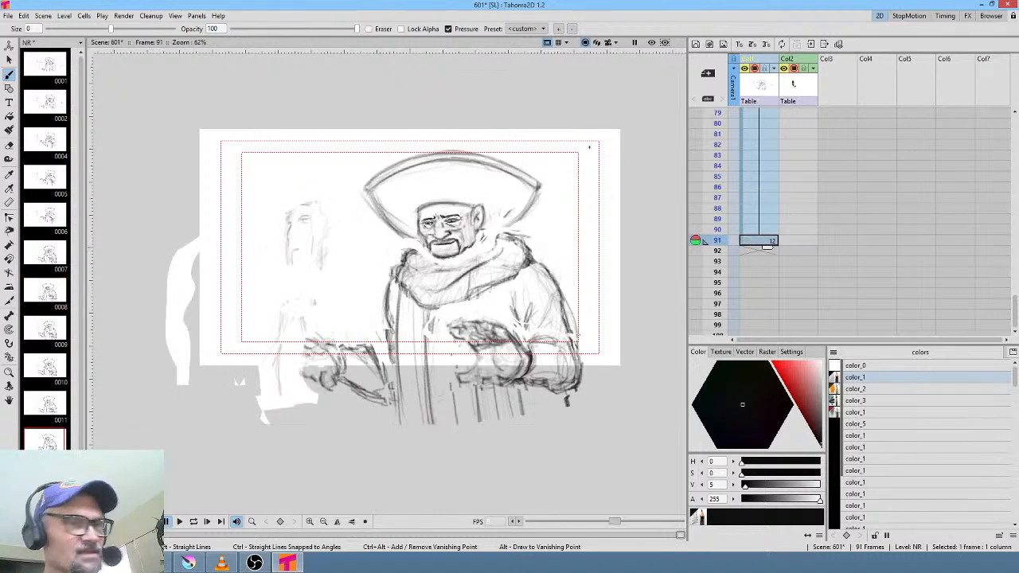
# - Select the robed figure's hat, head and torso freehand, leaving out the hands, and rotate the selection by -1.53°
pyautogui.press('s')
pyautogui.moveTo(568, 125)
pyautogui.mouseDown()
pyautogui.moveTo(527, 115)
pyautogui.moveTo(433, 108)
pyautogui.moveTo(345, 131)
pyautogui.moveTo(333, 193)
pyautogui.moveTo(357, 273)
pyautogui.moveTo(344, 311)
pyautogui.moveTo(324, 320)
pyautogui.moveTo(376, 339)
pyautogui.moveTo(398, 445)
pyautogui.moveTo(458, 468)
pyautogui.moveTo(566, 462)
pyautogui.moveTo(576, 425)
pyautogui.moveTo(512, 389)
pyautogui.moveTo(470, 388)
pyautogui.mouseUp()
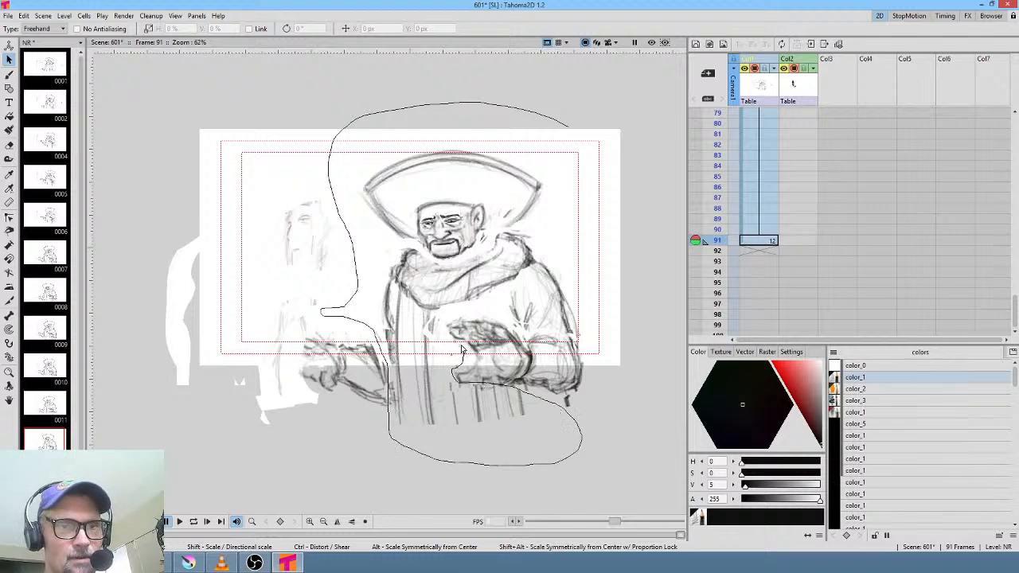
pyautogui.moveTo(457, 320)
pyautogui.mouseDown()
pyautogui.moveTo(488, 316)
pyautogui.moveTo(566, 342)
pyautogui.moveTo(588, 384)
pyautogui.moveTo(614, 367)
pyautogui.moveTo(611, 246)
pyautogui.moveTo(564, 122)
pyautogui.mouseUp()
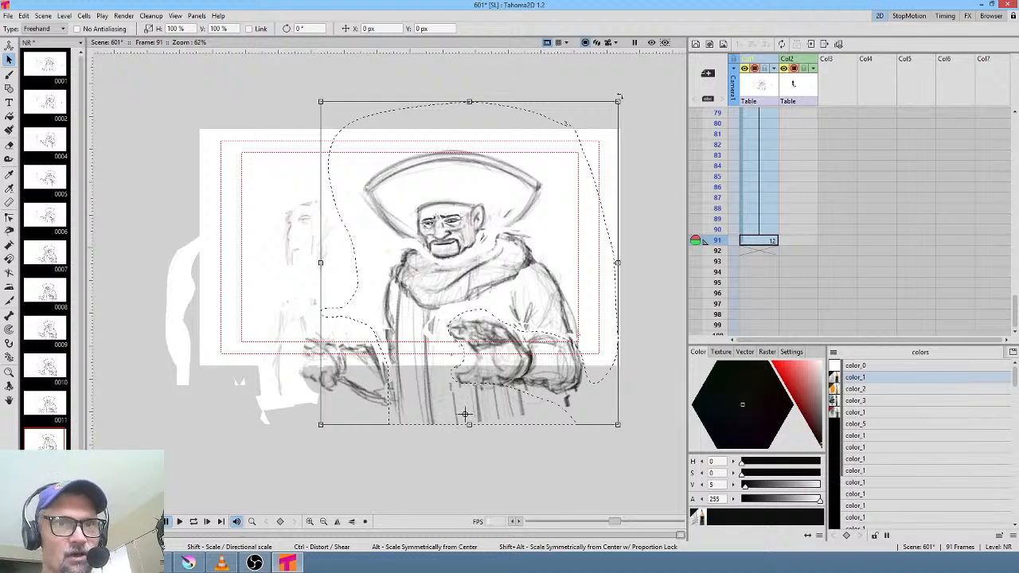
pyautogui.moveTo(626, 93); pyautogui.dragTo(637, 94)
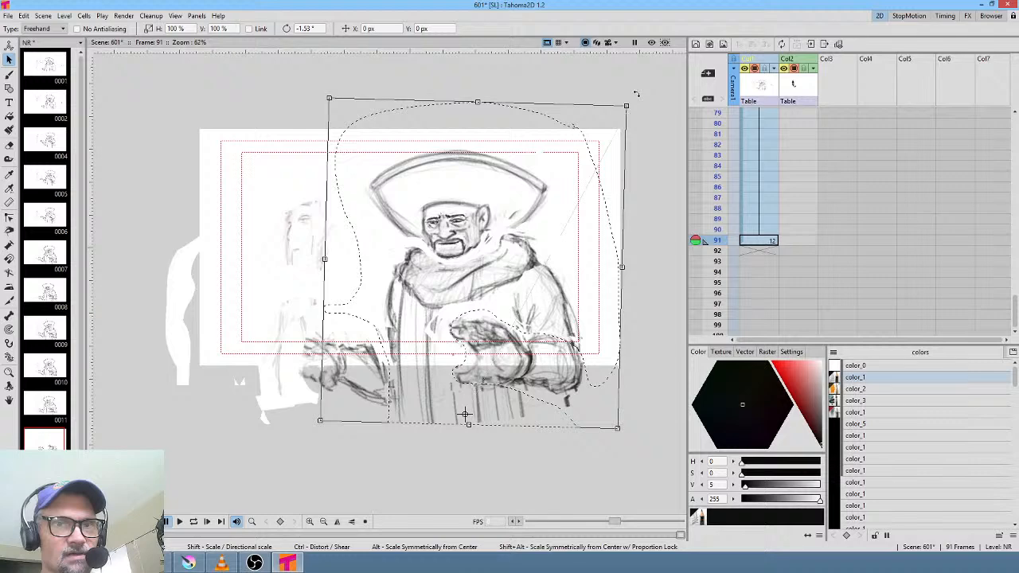
# - Duplicate the last drawing at frame 92 as drawing 13 and rotate its hat, head and torso by -5.24°, leaving out the hands
pyautogui.click(753, 253)
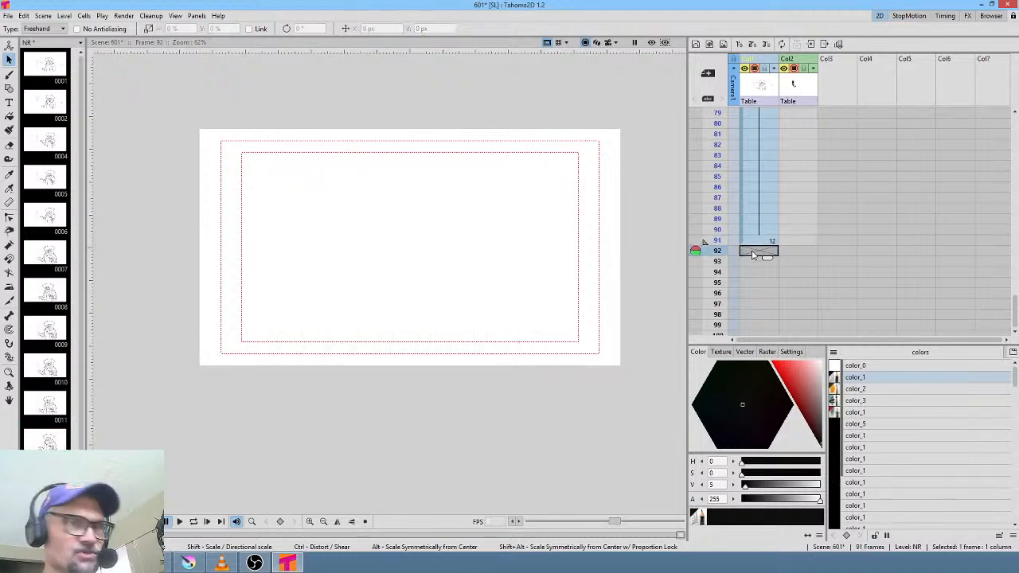
pyautogui.press('d')
pyautogui.moveTo(528, 102)
pyautogui.mouseDown()
pyautogui.moveTo(413, 107)
pyautogui.moveTo(366, 155)
pyautogui.moveTo(357, 216)
pyautogui.moveTo(377, 265)
pyautogui.moveTo(371, 301)
pyautogui.moveTo(391, 370)
pyautogui.moveTo(381, 402)
pyautogui.moveTo(447, 460)
pyautogui.moveTo(541, 480)
pyautogui.moveTo(548, 420)
pyautogui.moveTo(530, 403)
pyautogui.moveTo(467, 392)
pyautogui.mouseUp()
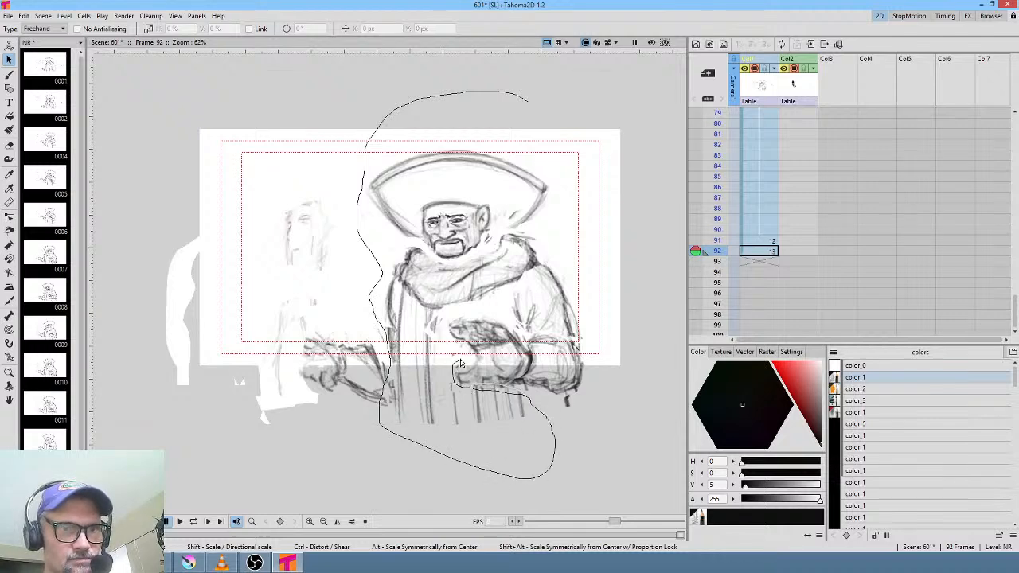
pyautogui.moveTo(444, 328)
pyautogui.mouseDown()
pyautogui.moveTo(477, 315)
pyautogui.moveTo(520, 336)
pyautogui.moveTo(578, 336)
pyautogui.moveTo(589, 349)
pyautogui.moveTo(598, 215)
pyautogui.moveTo(565, 138)
pyautogui.moveTo(526, 99)
pyautogui.mouseUp()
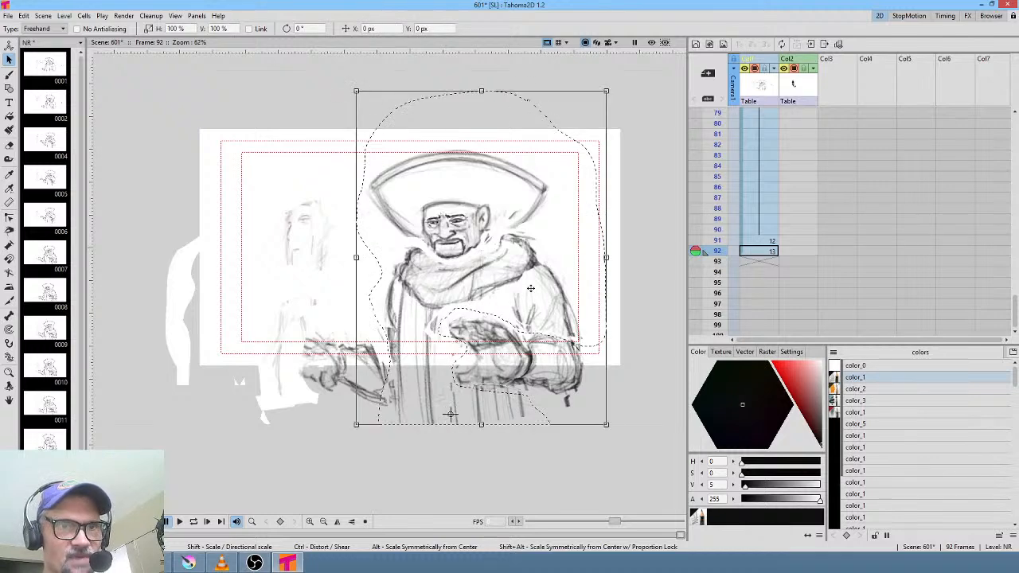
pyautogui.moveTo(608, 78); pyautogui.dragTo(640, 92)
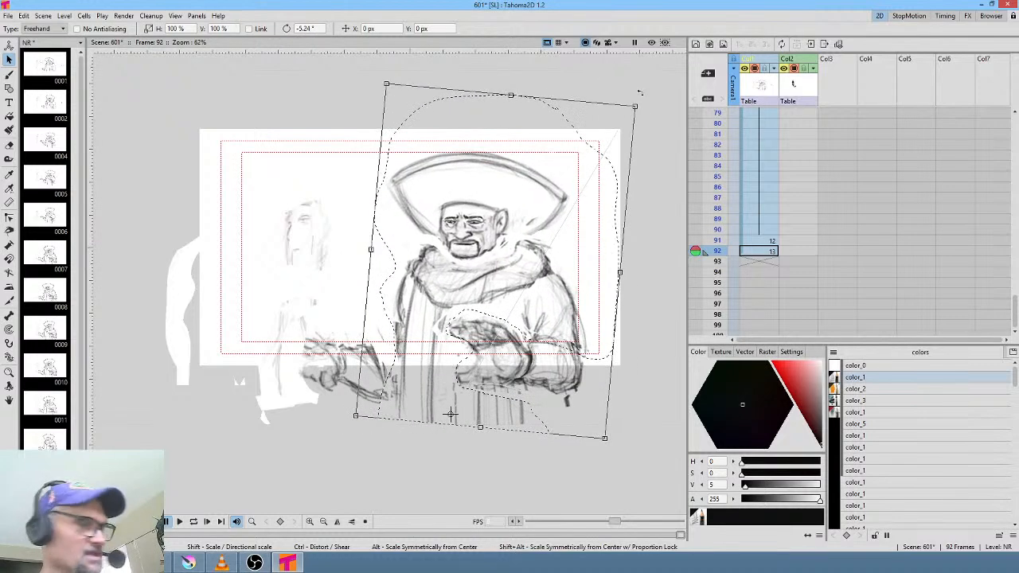
# - Select the head and hat freehand in drawing 13 and rotate them slightly counterclockwise
pyautogui.click(582, 86)
pyautogui.moveTo(542, 105)
pyautogui.mouseDown()
pyautogui.moveTo(432, 110)
pyautogui.moveTo(348, 168)
pyautogui.moveTo(369, 210)
pyautogui.moveTo(406, 239)
pyautogui.moveTo(496, 270)
pyautogui.moveTo(522, 258)
pyautogui.moveTo(528, 238)
pyautogui.moveTo(563, 236)
pyautogui.moveTo(598, 183)
pyautogui.moveTo(531, 117)
pyautogui.mouseUp()
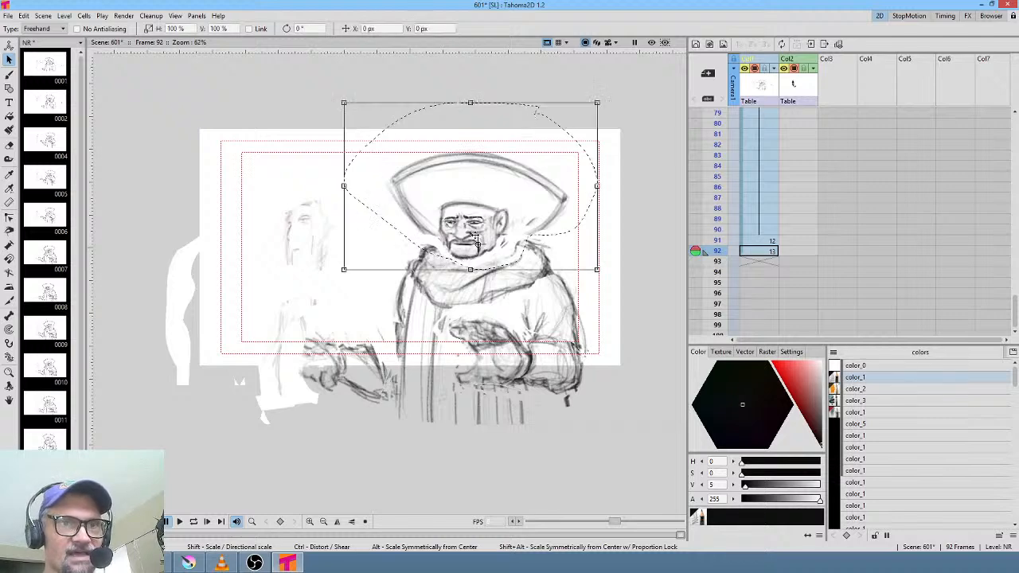
pyautogui.moveTo(602, 91)
pyautogui.mouseDown()
pyautogui.moveTo(584, 59)
pyautogui.moveTo(583, 70)
pyautogui.mouseUp()
# - Select the head and hat freehand in drawing 12 at frame 91 and tilt them slightly counterclockwise
pyautogui.click(771, 242)
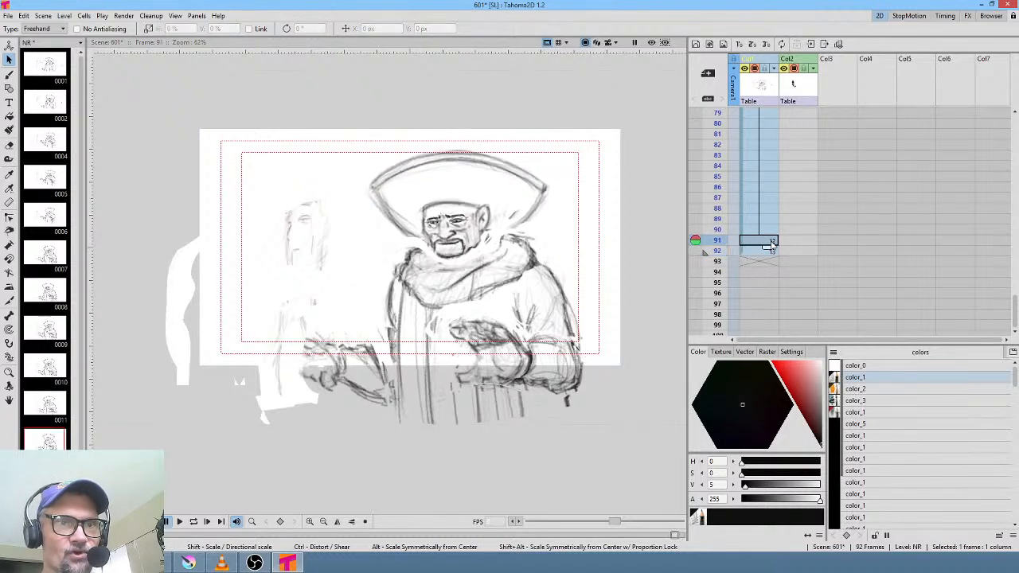
pyautogui.moveTo(514, 121)
pyautogui.mouseDown()
pyautogui.moveTo(395, 125)
pyautogui.moveTo(356, 164)
pyautogui.moveTo(366, 229)
pyautogui.mouseUp()
pyautogui.moveTo(454, 267)
pyautogui.mouseDown()
pyautogui.moveTo(567, 199)
pyautogui.moveTo(546, 144)
pyautogui.moveTo(514, 121)
pyautogui.mouseUp()
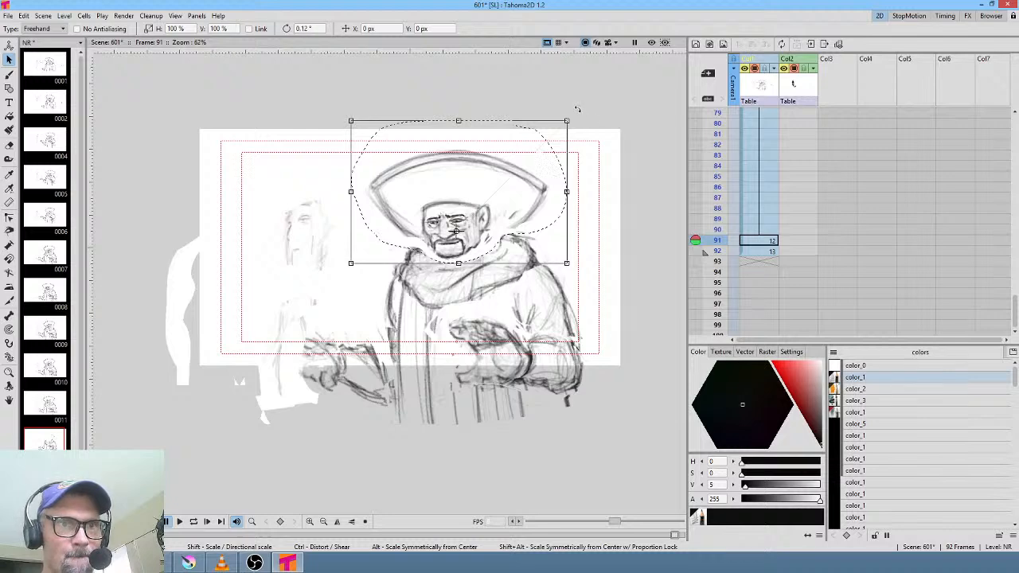
pyautogui.moveTo(577, 109); pyautogui.dragTo(568, 98)
pyautogui.click(766, 230)
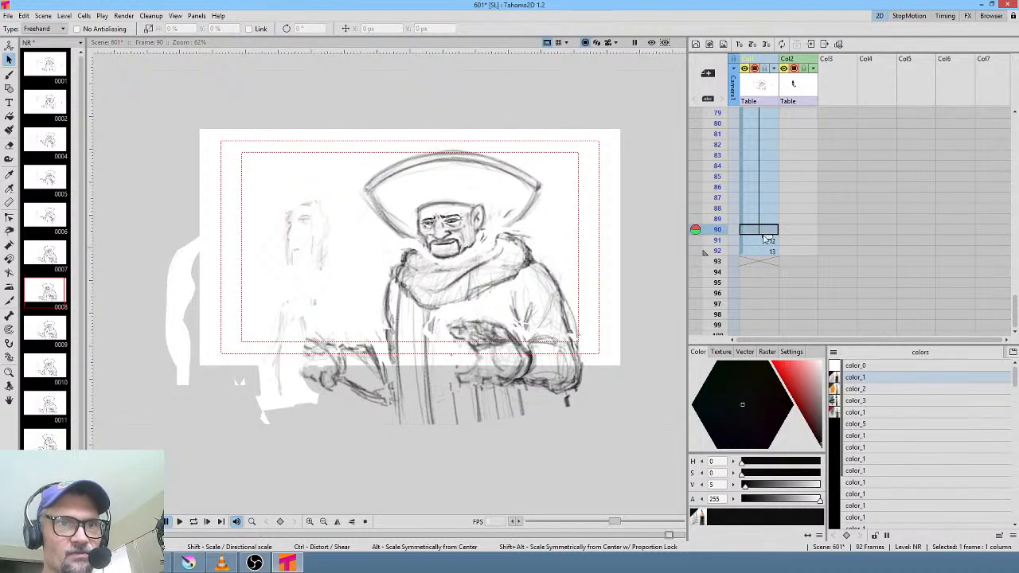
# - Extend the hold of drawing 13 on the NR level from frame 92 through frame 120
pyautogui.click(760, 252)
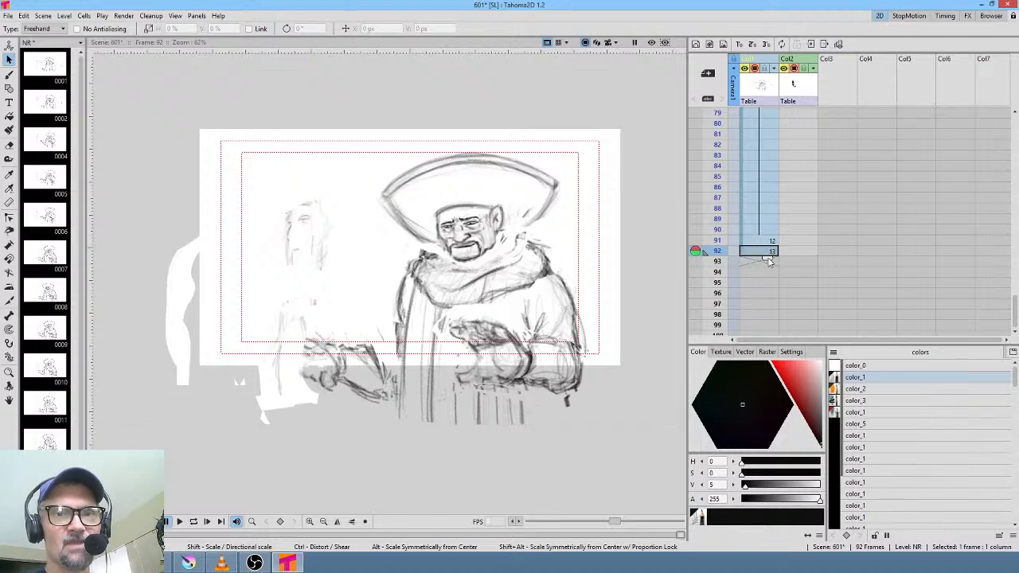
pyautogui.moveTo(768, 260); pyautogui.dragTo(756, 327)
pyautogui.moveTo(762, 304); pyautogui.dragTo(762, 301)
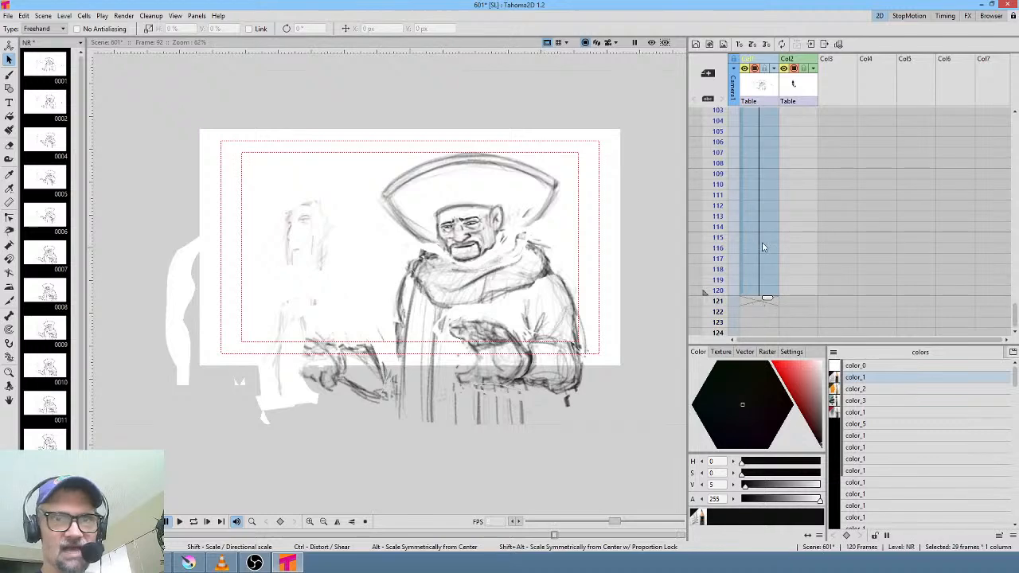
# - Set the playback start marker at frame 53, where drawing 7 begins
pyautogui.press('Home')
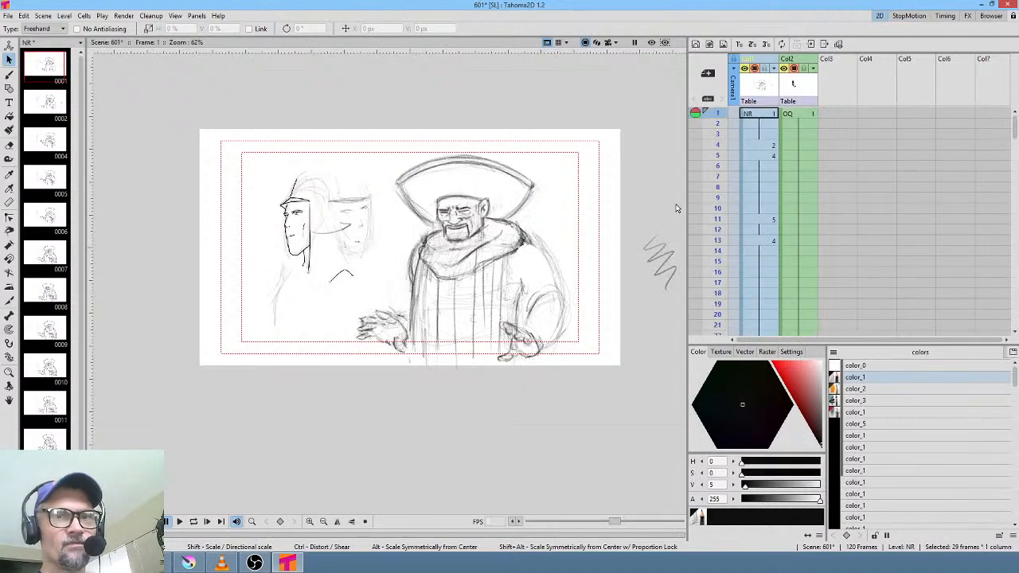
pyautogui.scroll(-6, 697, 196)
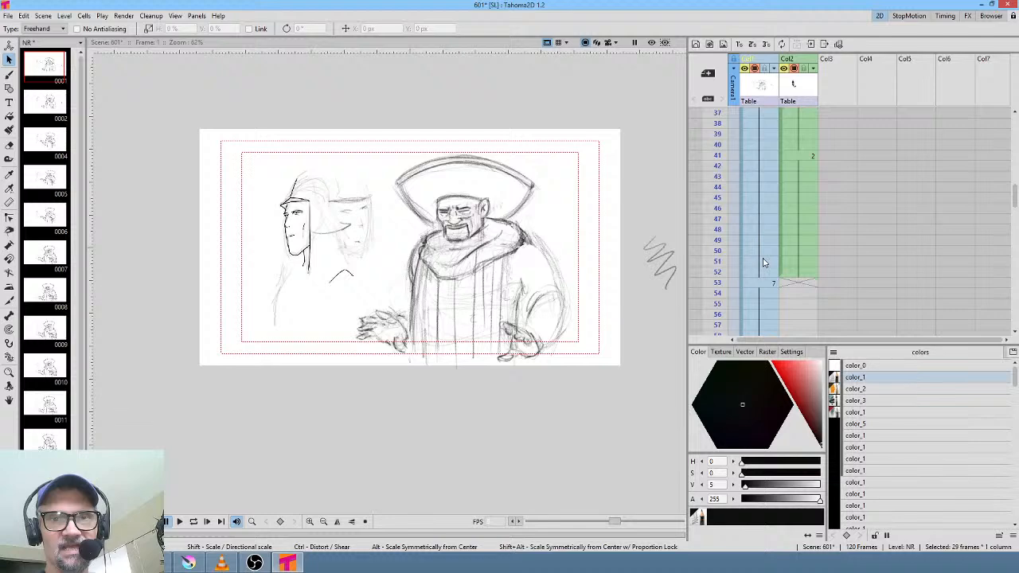
pyautogui.click(760, 283)
pyautogui.rightClick(708, 285)
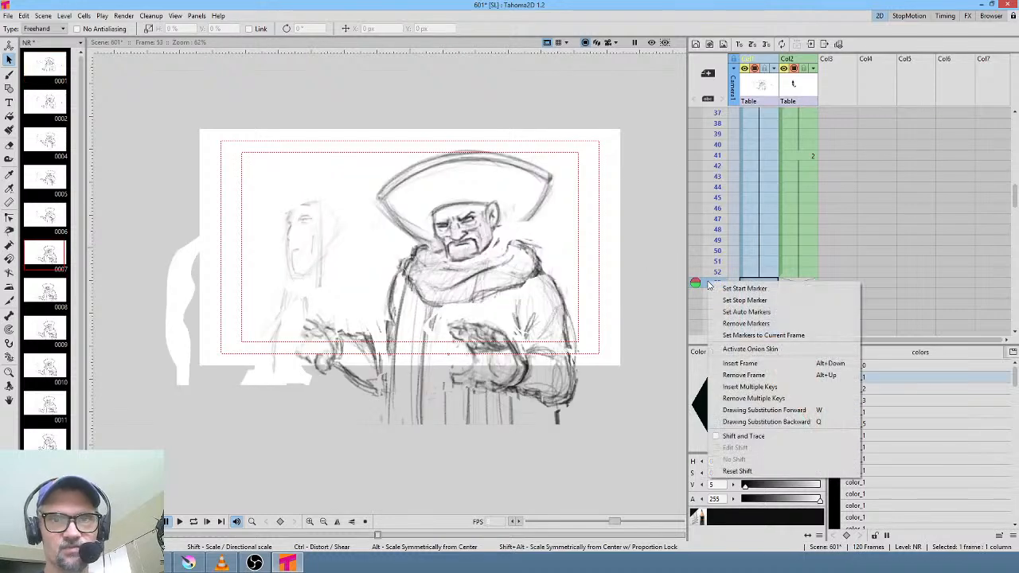
pyautogui.click(726, 290)
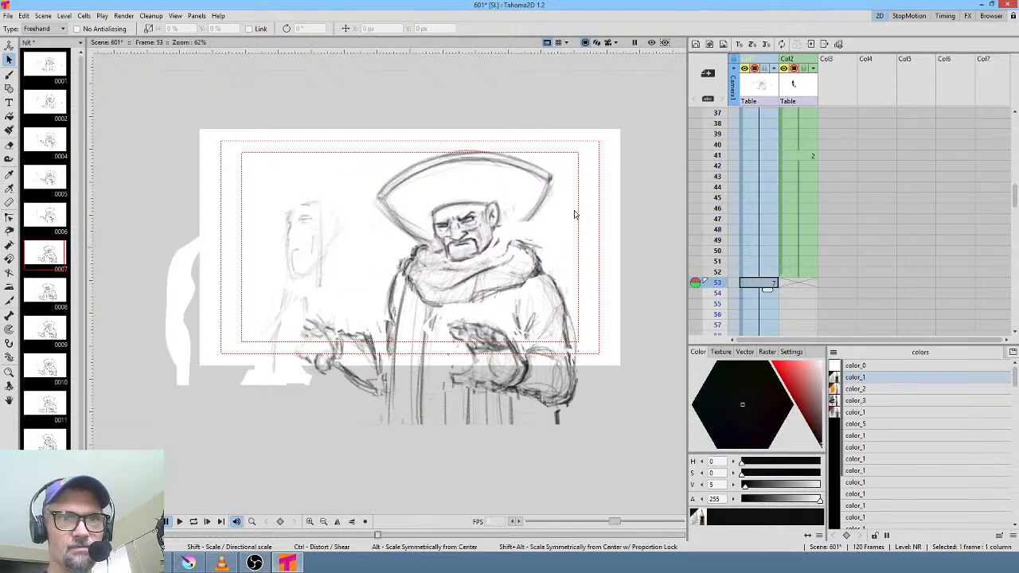
# - Compare the poses before and at frame 53, and play the animation from the start marker to check the extended ending
pyautogui.scroll(-2, 575, 213)
pyautogui.click(758, 196)
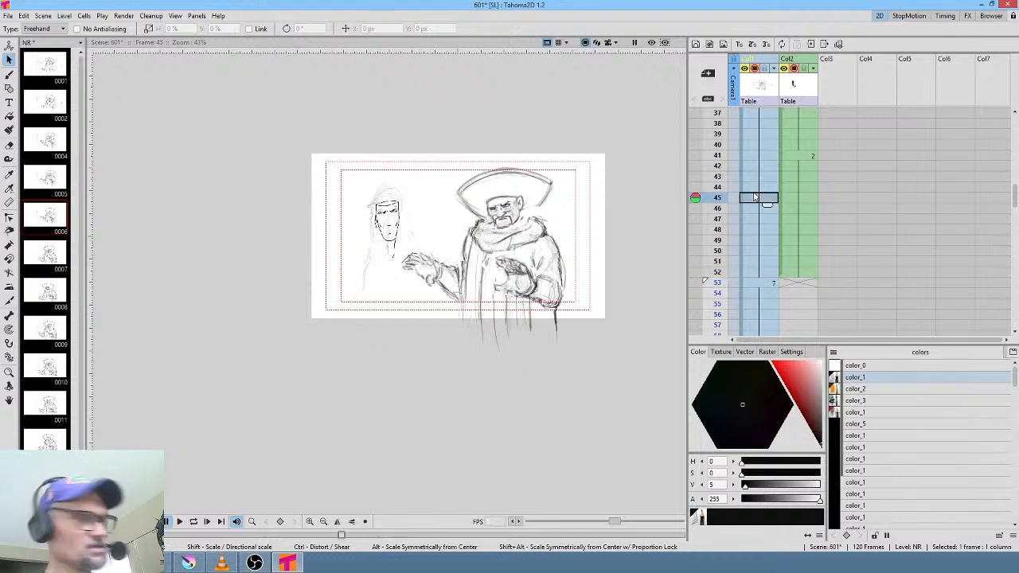
pyautogui.press('.')
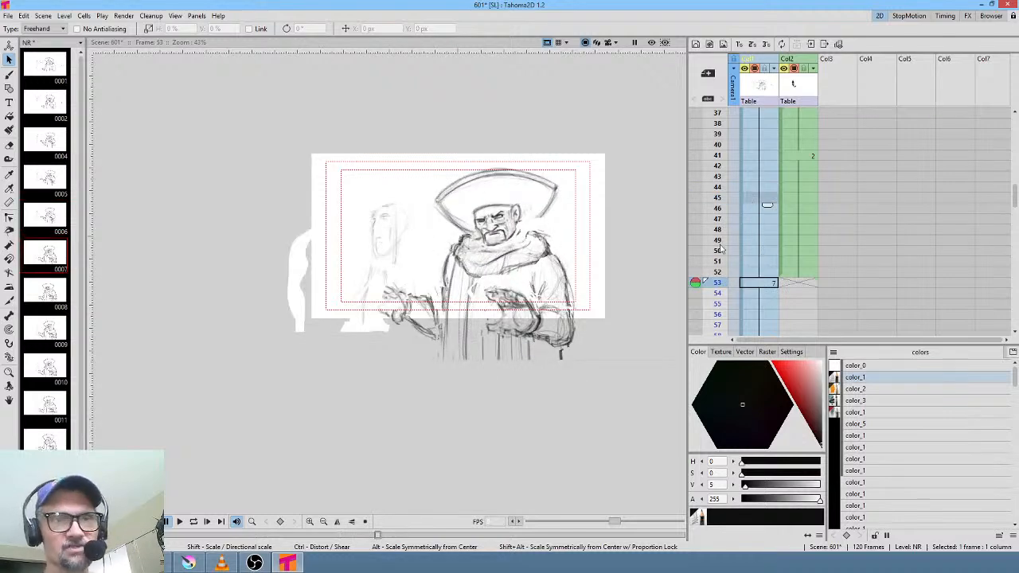
pyautogui.scroll(3, 533, 185)
pyautogui.press('p')
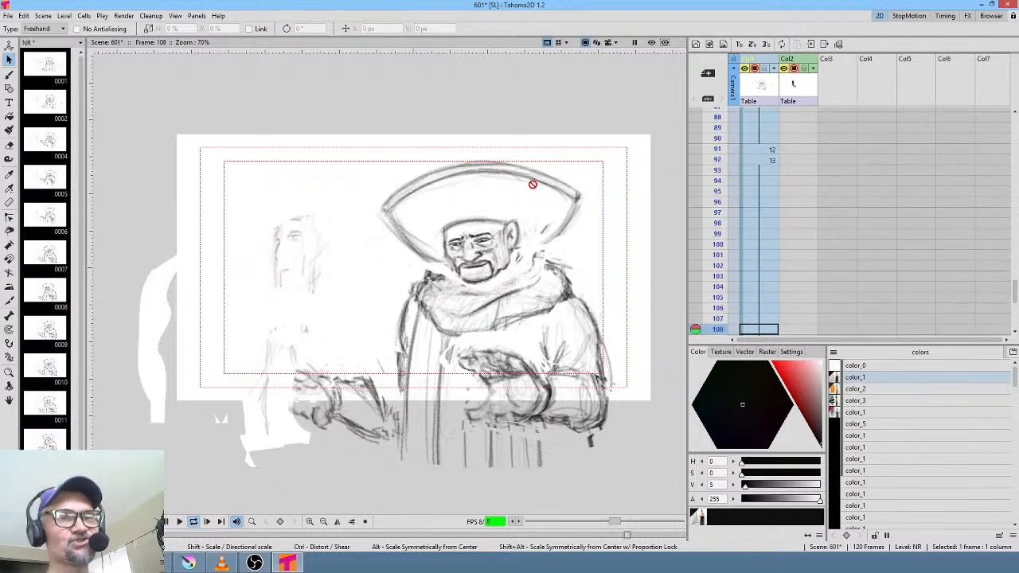
pyautogui.press('l')
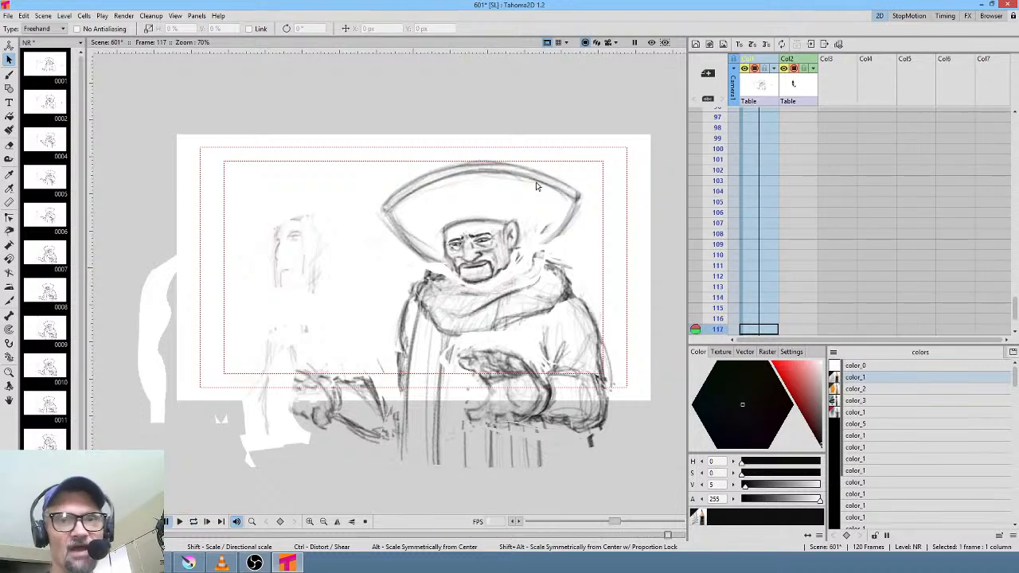
# - Add duplicates of the held drawing at frames 116 and 117 of the NR level as drawings 14 and 15
pyautogui.click(766, 321)
pyautogui.scroll(-3, 593, 255)
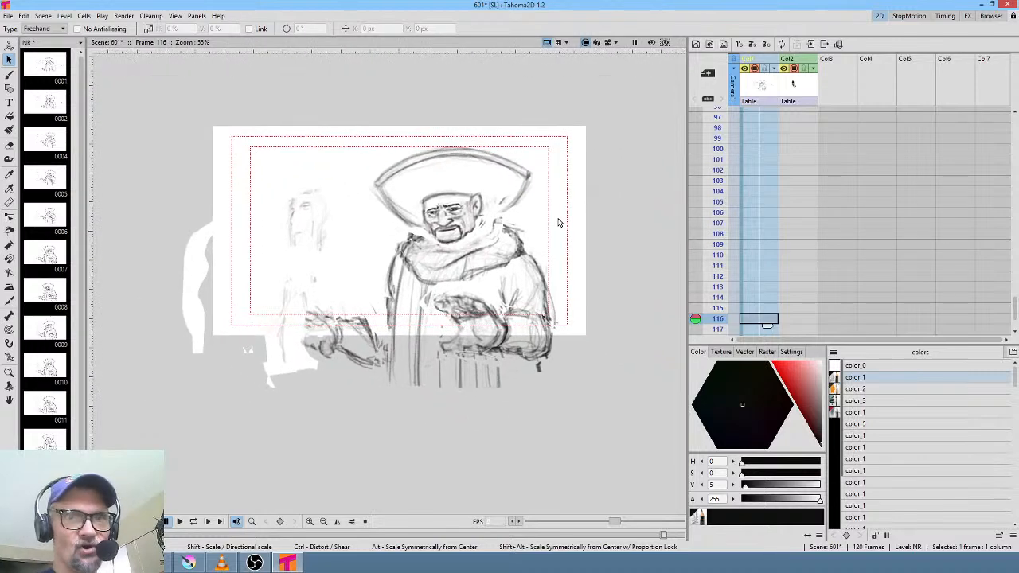
pyautogui.press('d')
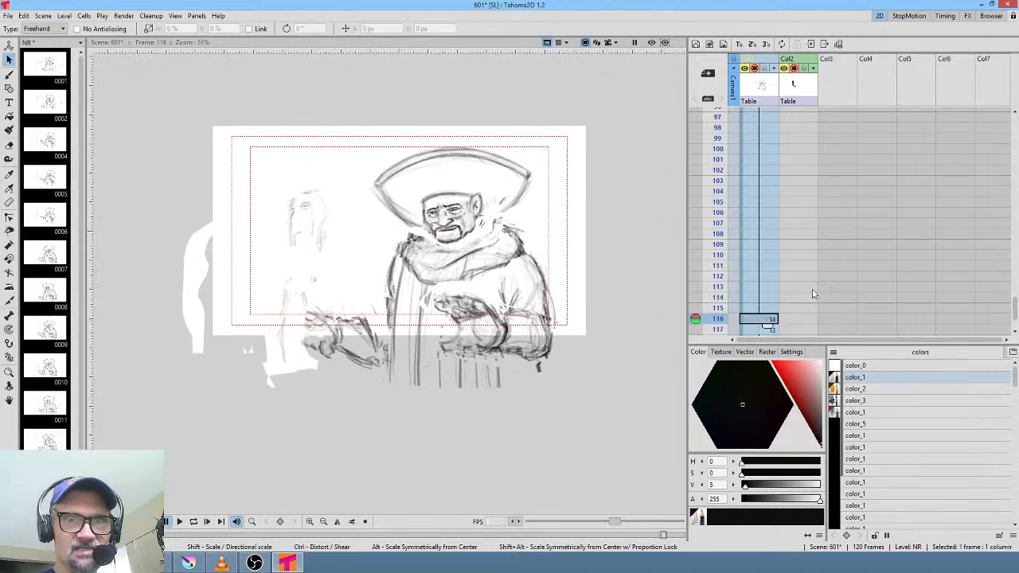
pyautogui.scroll(-3, 813, 294)
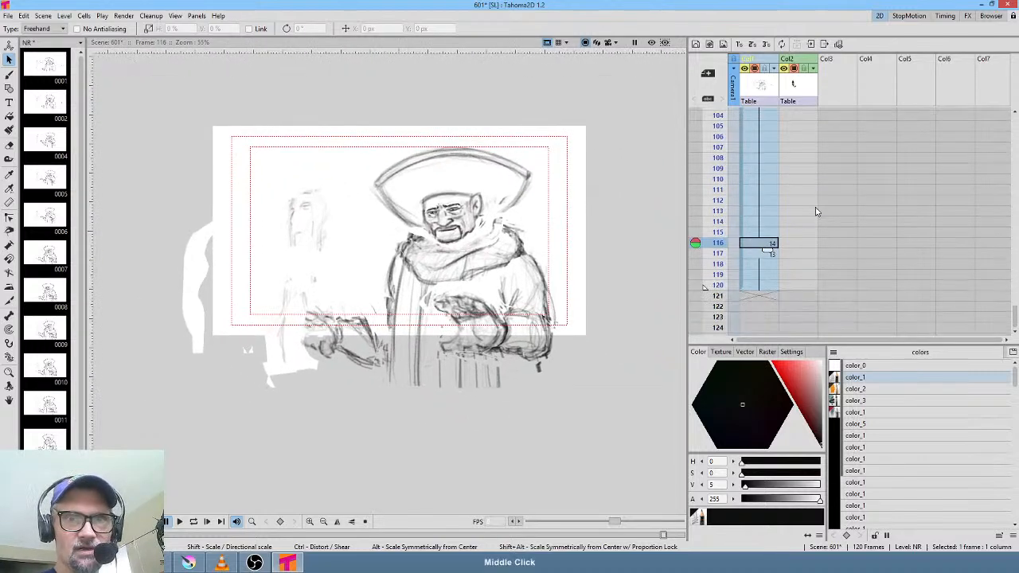
pyautogui.moveTo(768, 251); pyautogui.dragTo(770, 259)
pyautogui.click(771, 255)
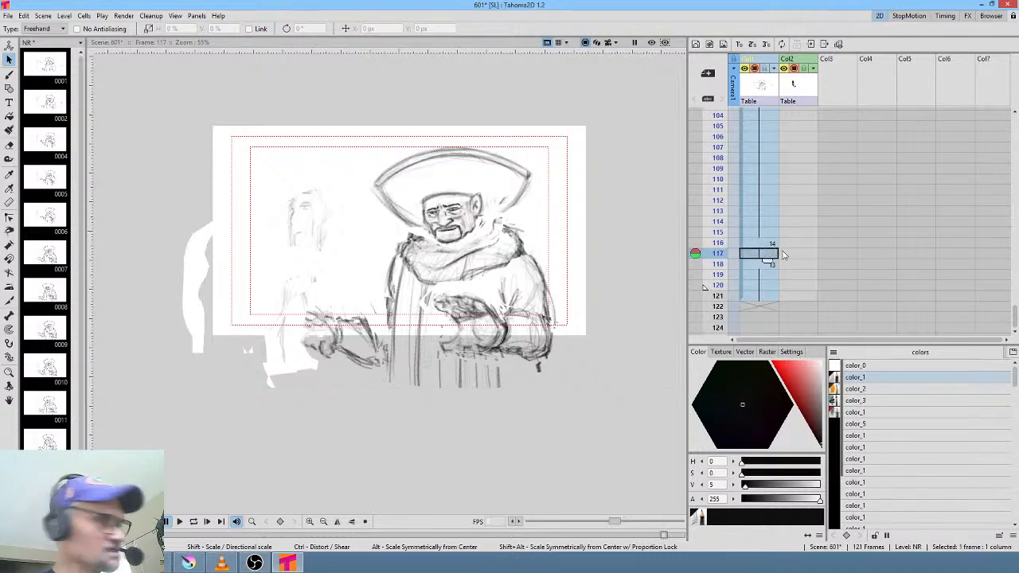
pyautogui.press('d')
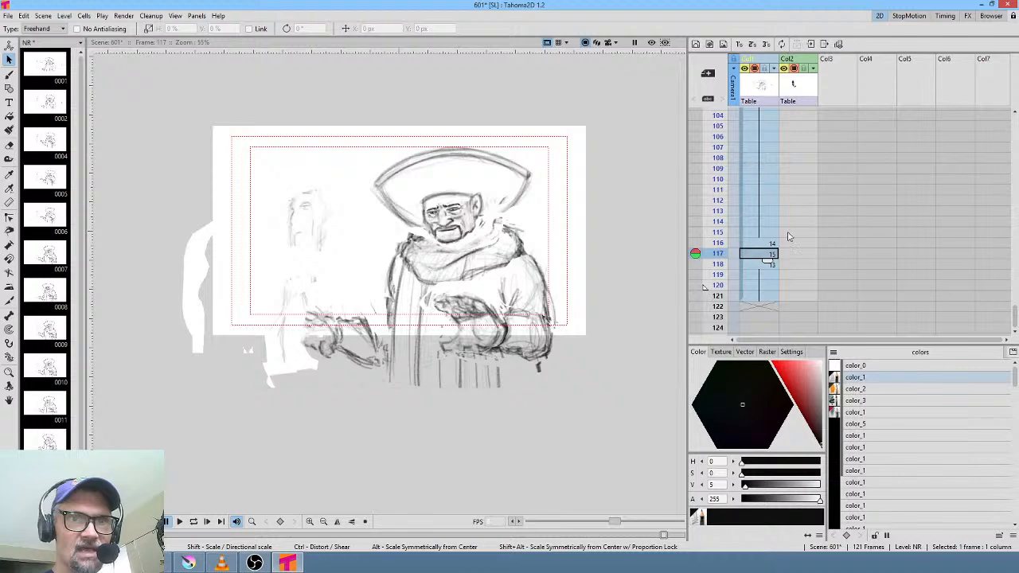
# - Erase the figure's forearms and hands from drawings 14 and 15 at frames 116 and 117 with the freehand eraser
pyautogui.click(771, 242)
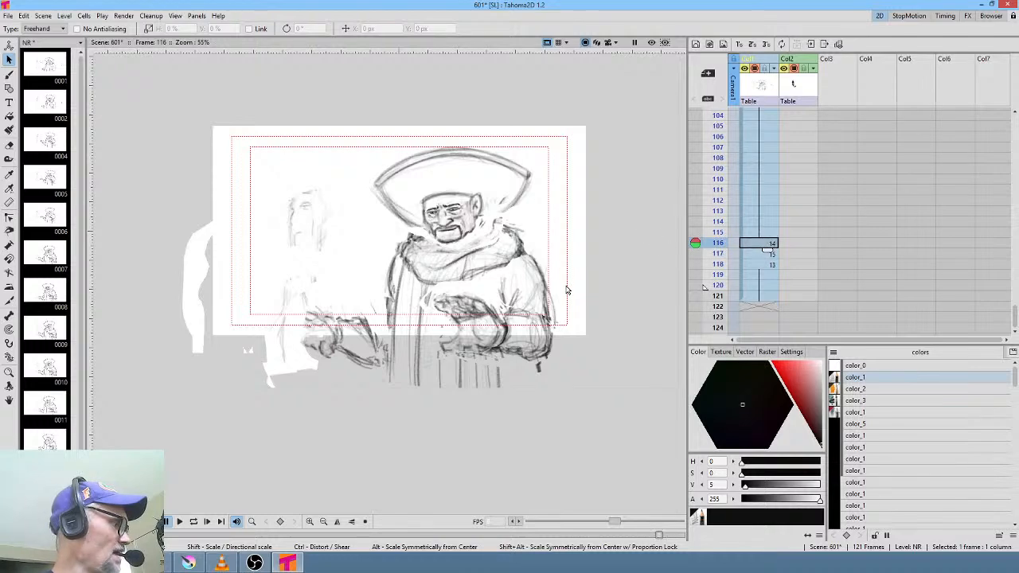
pyautogui.press('a')
pyautogui.moveTo(525, 291)
pyautogui.mouseDown()
pyautogui.moveTo(527, 366)
pyautogui.moveTo(578, 295)
pyautogui.mouseUp()
pyautogui.moveTo(414, 332)
pyautogui.mouseDown()
pyautogui.moveTo(316, 295)
pyautogui.moveTo(396, 332)
pyautogui.moveTo(341, 343)
pyautogui.moveTo(398, 368)
pyautogui.mouseUp()
pyautogui.click(767, 255)
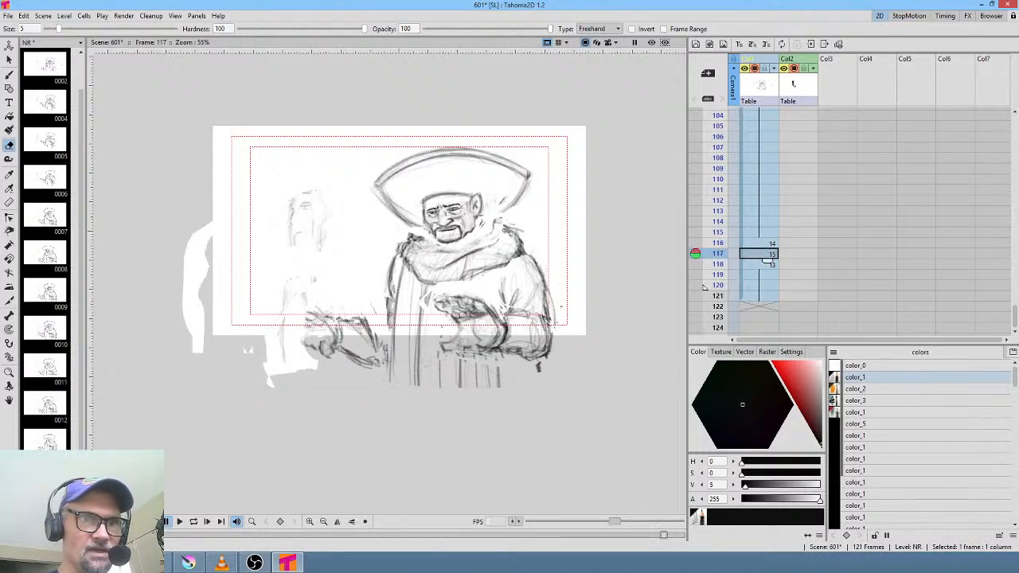
pyautogui.moveTo(561, 307)
pyautogui.mouseDown()
pyautogui.moveTo(422, 374)
pyautogui.moveTo(550, 314)
pyautogui.mouseUp()
pyautogui.moveTo(362, 295)
pyautogui.mouseDown()
pyautogui.moveTo(287, 374)
pyautogui.moveTo(363, 299)
pyautogui.moveTo(390, 325)
pyautogui.mouseUp()
# - Sketch an outstretched arm with an open hand reaching toward the faint second figure in drawing 15 at frame 117
pyautogui.press('b')
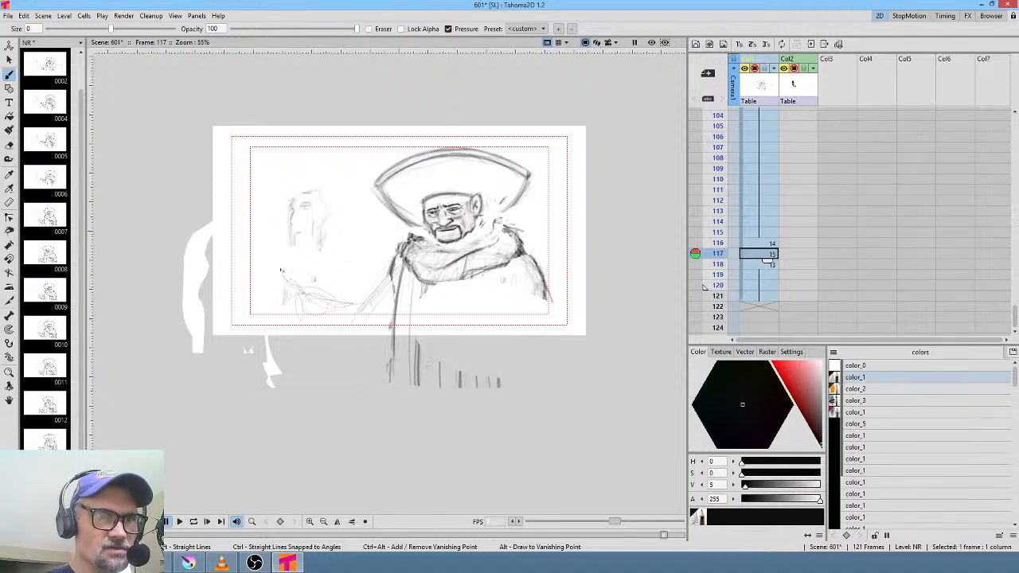
pyautogui.moveTo(274, 302); pyautogui.dragTo(240, 316)
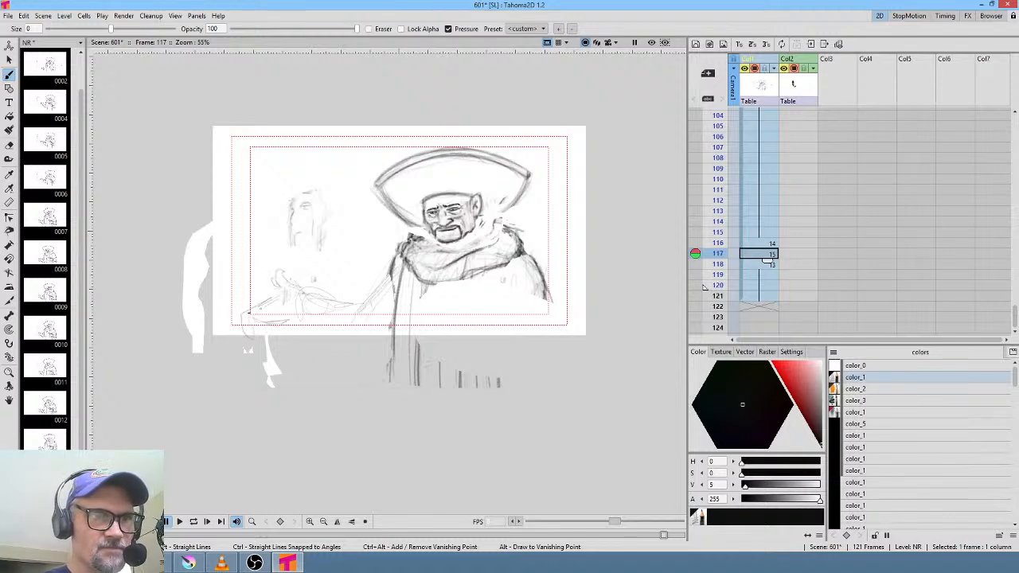
pyautogui.moveTo(319, 334); pyautogui.dragTo(363, 351)
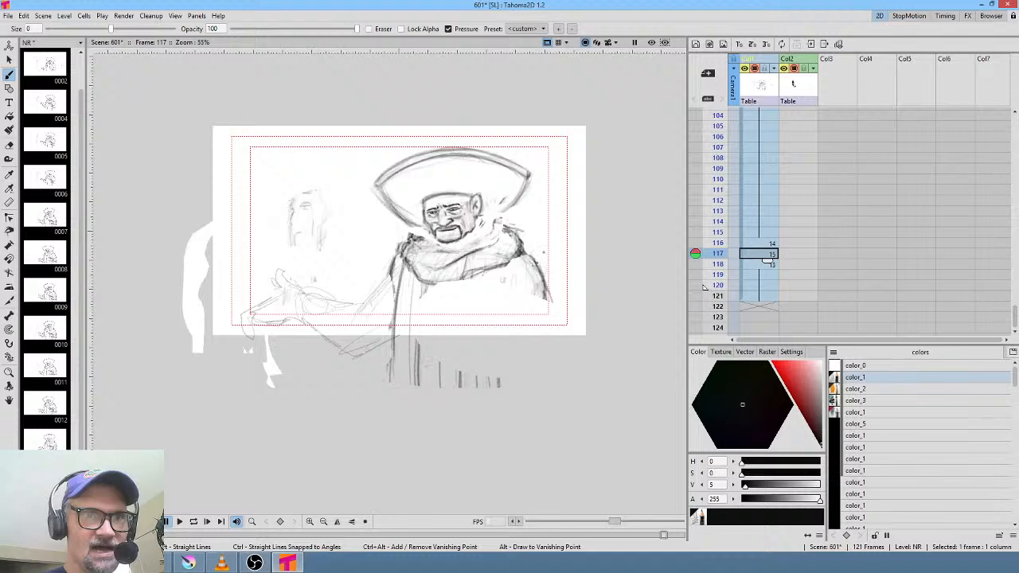
pyautogui.moveTo(366, 294); pyautogui.dragTo(286, 285)
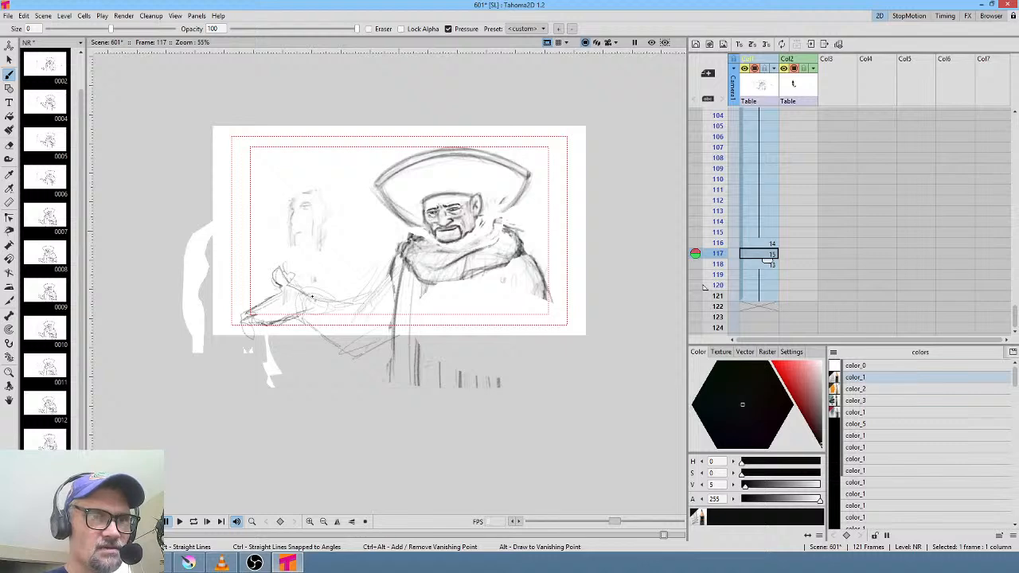
pyautogui.moveTo(297, 310); pyautogui.dragTo(328, 335)
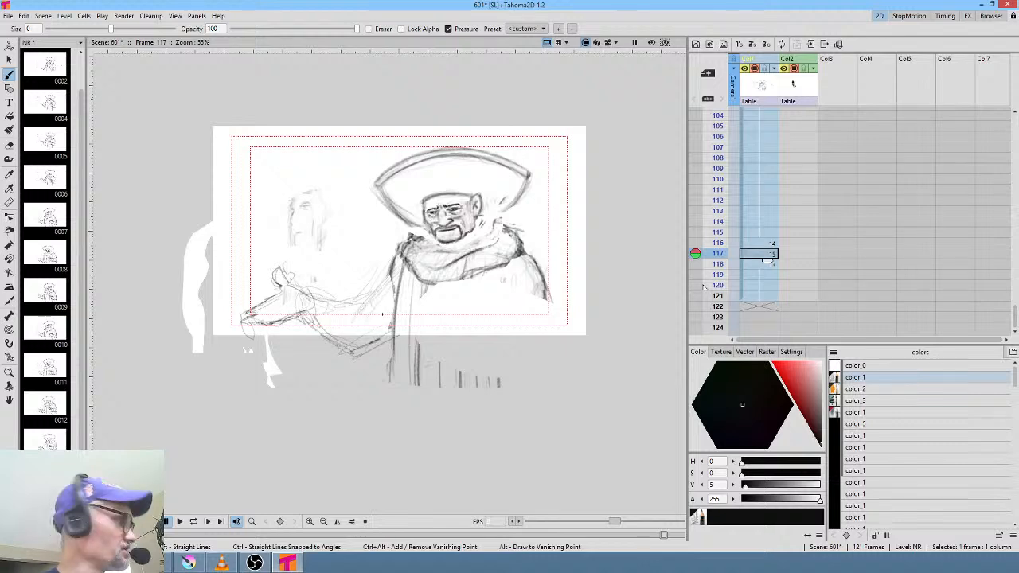
# - Select the new arm freehand, scale it to 92.09%, rotate it by -9.05° and move it by -3.51 px and 184.59 px
pyautogui.press('s')
pyautogui.moveTo(386, 374)
pyautogui.mouseDown()
pyautogui.moveTo(394, 272)
pyautogui.moveTo(317, 250)
pyautogui.moveTo(230, 342)
pyautogui.moveTo(367, 380)
pyautogui.mouseUp()
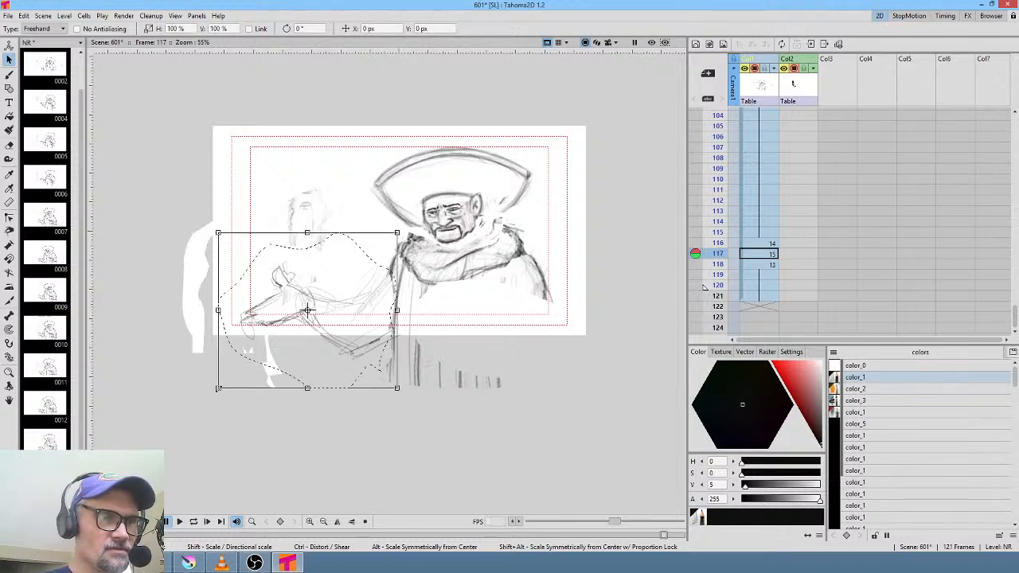
pyautogui.moveTo(219, 389); pyautogui.dragTo(215, 368)
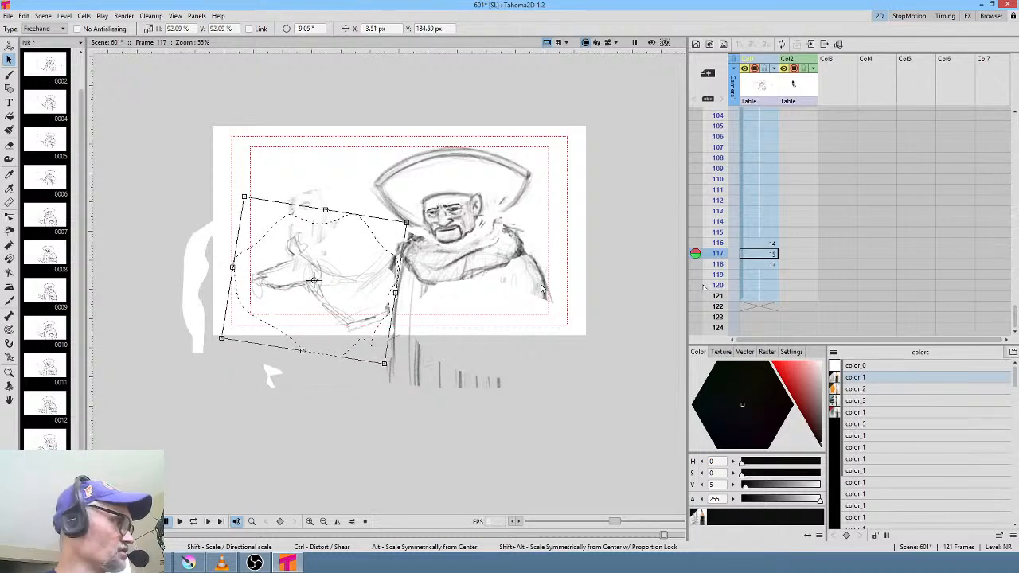
pyautogui.press('b')
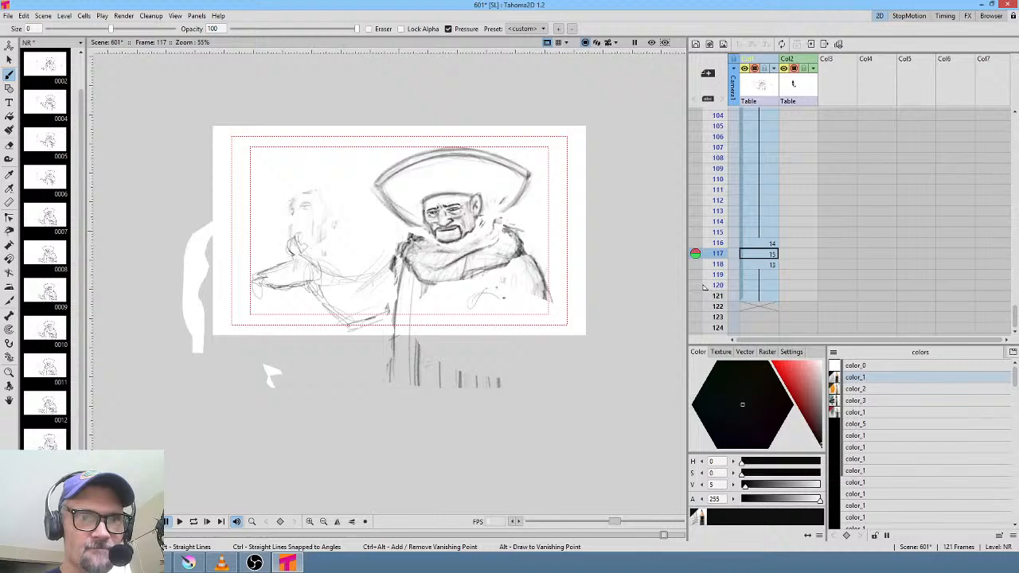
pyautogui.moveTo(503, 297)
pyautogui.mouseDown()
pyautogui.moveTo(528, 282)
pyautogui.moveTo(517, 295)
pyautogui.moveTo(525, 289)
pyautogui.moveTo(471, 301)
pyautogui.moveTo(471, 342)
pyautogui.moveTo(511, 334)
pyautogui.moveTo(518, 302)
pyautogui.moveTo(518, 311)
pyautogui.moveTo(499, 313)
pyautogui.moveTo(496, 301)
pyautogui.moveTo(503, 315)
pyautogui.moveTo(484, 321)
pyautogui.moveTo(516, 311)
pyautogui.mouseUp()
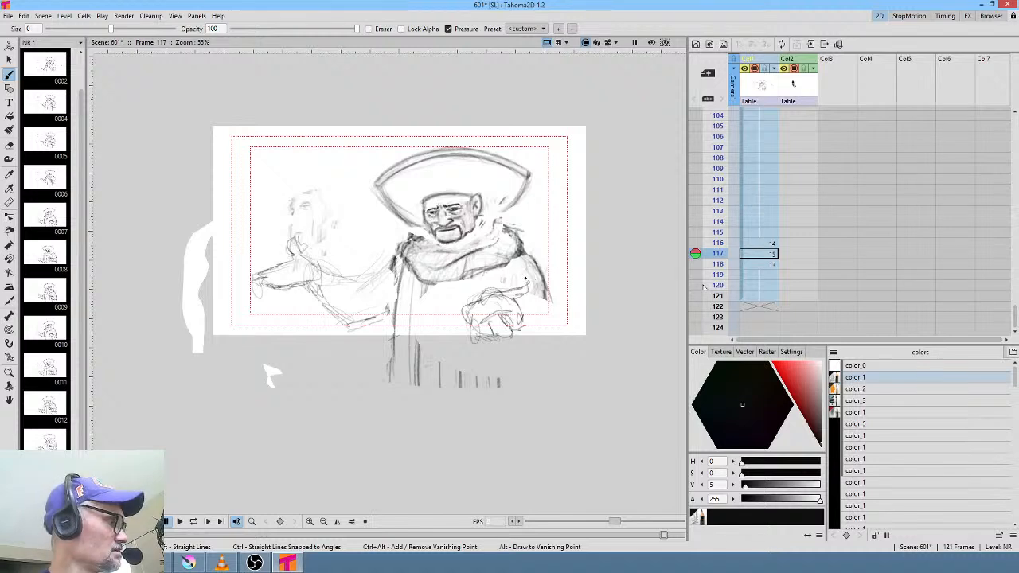
pyautogui.press('a')
pyautogui.moveTo(463, 283)
pyautogui.mouseDown()
pyautogui.moveTo(533, 309)
pyautogui.moveTo(531, 285)
pyautogui.mouseUp()
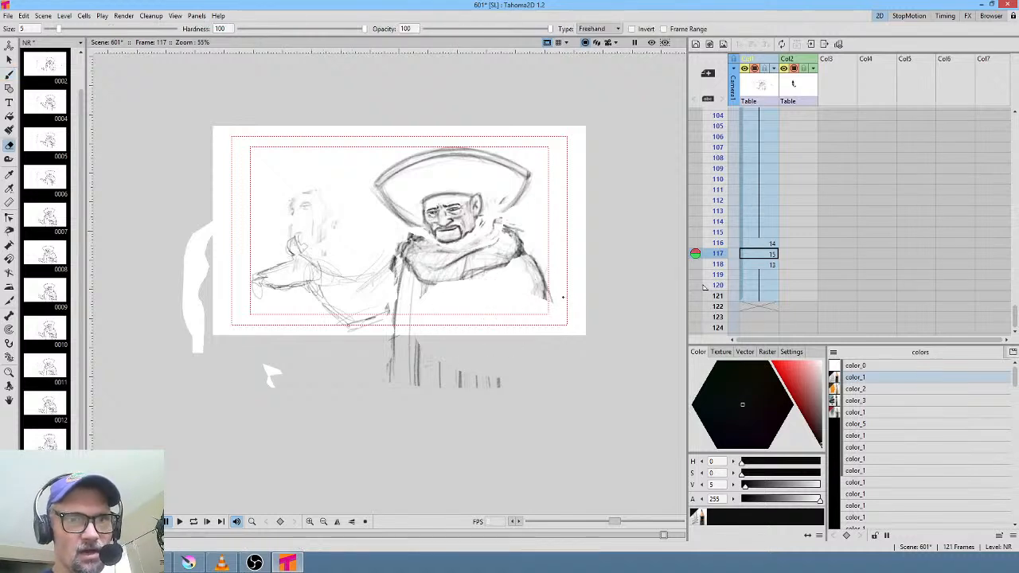
# - Show drawing 14 at frame 116 with fixed onion skins from frames 114 and 117, ready for brush sketching
pyautogui.press('b')
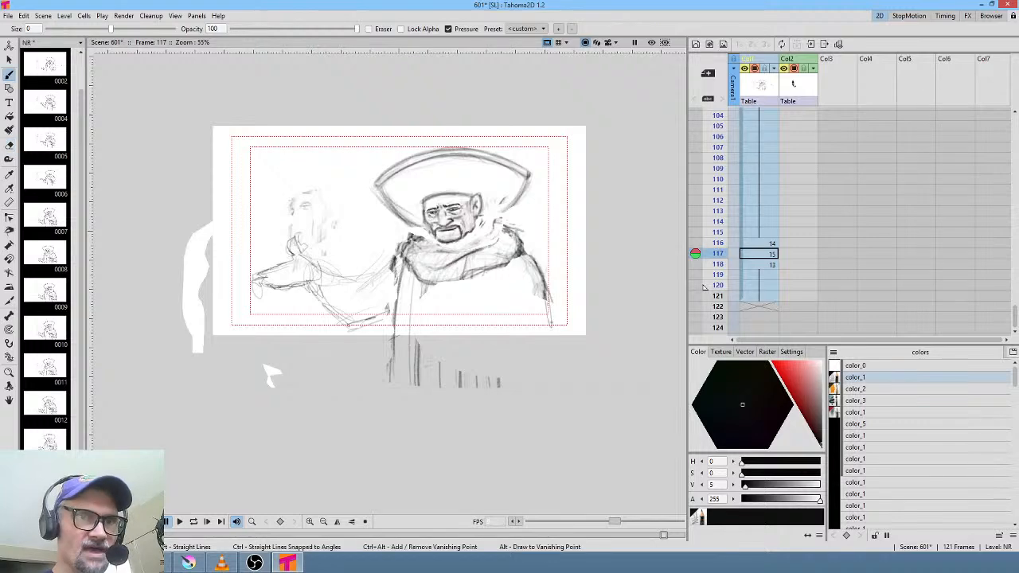
pyautogui.click(764, 243)
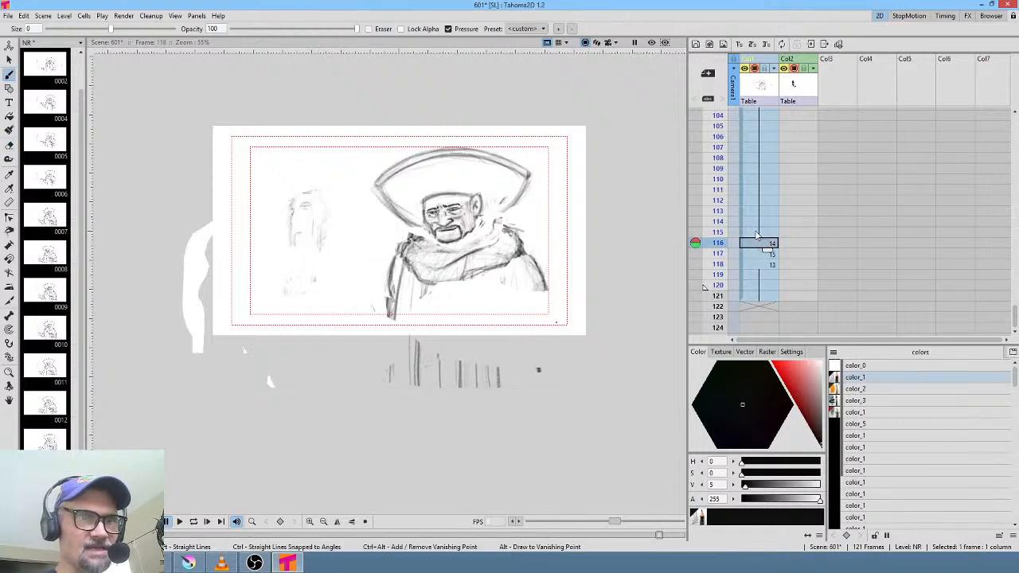
pyautogui.click(759, 234)
pyautogui.click(763, 244)
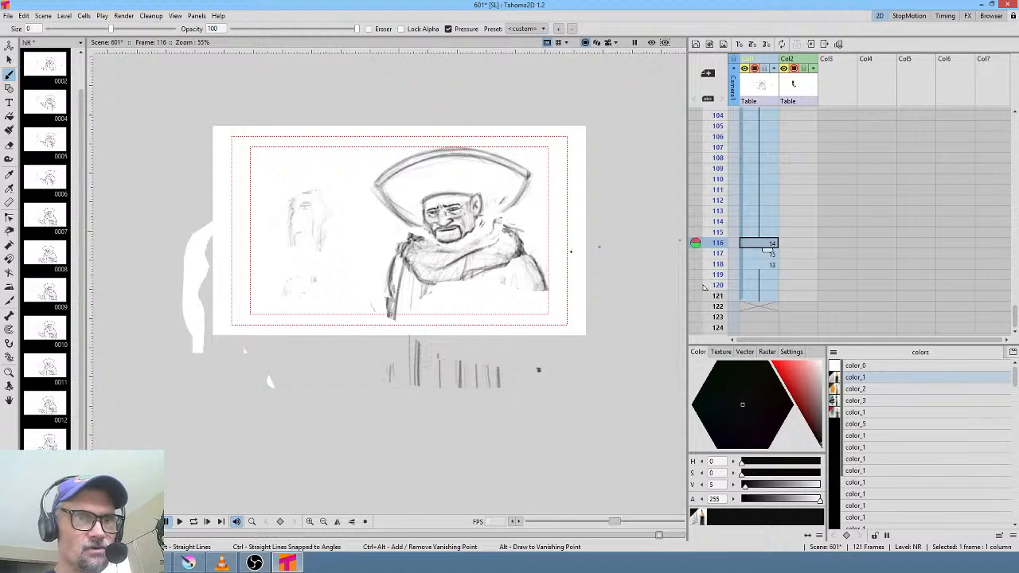
pyautogui.click(695, 222)
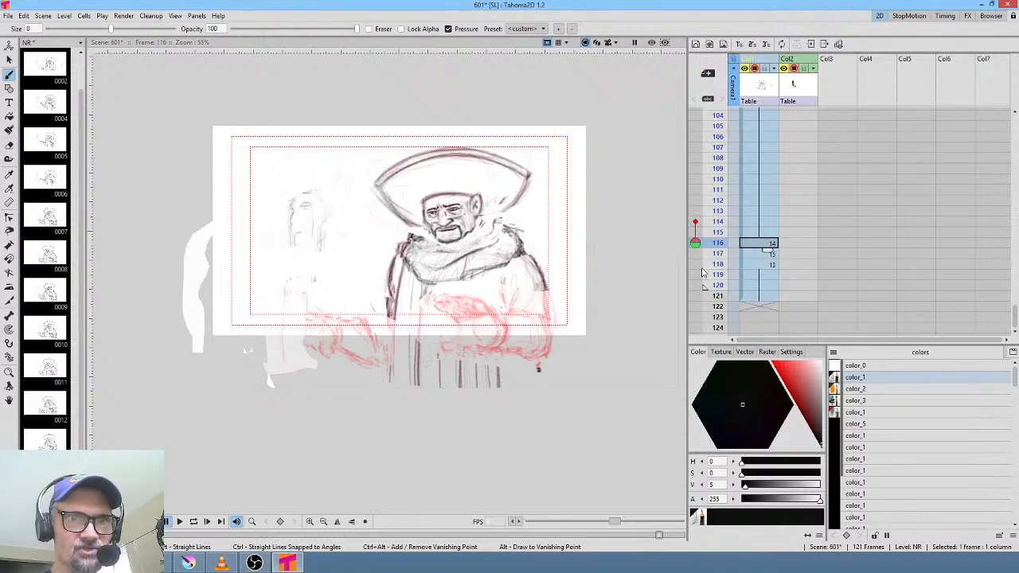
pyautogui.click(695, 275)
pyautogui.click(760, 233)
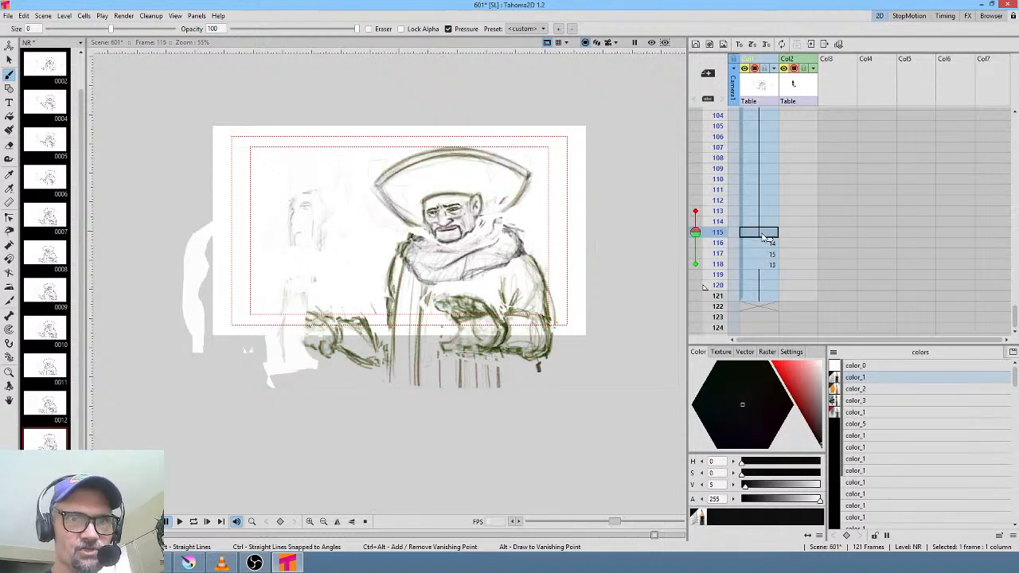
pyautogui.click(758, 245)
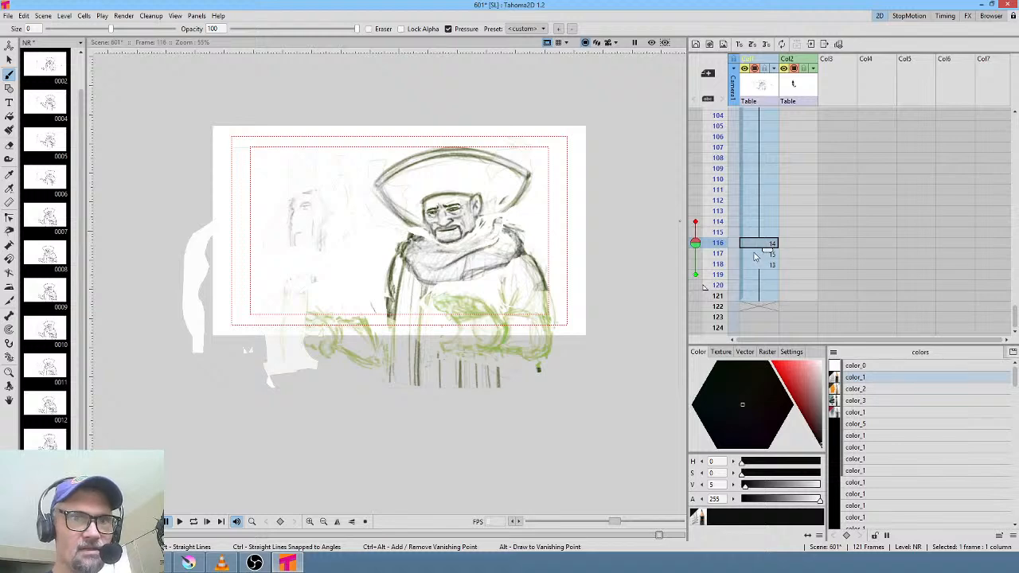
pyautogui.click(755, 255)
pyautogui.click(763, 244)
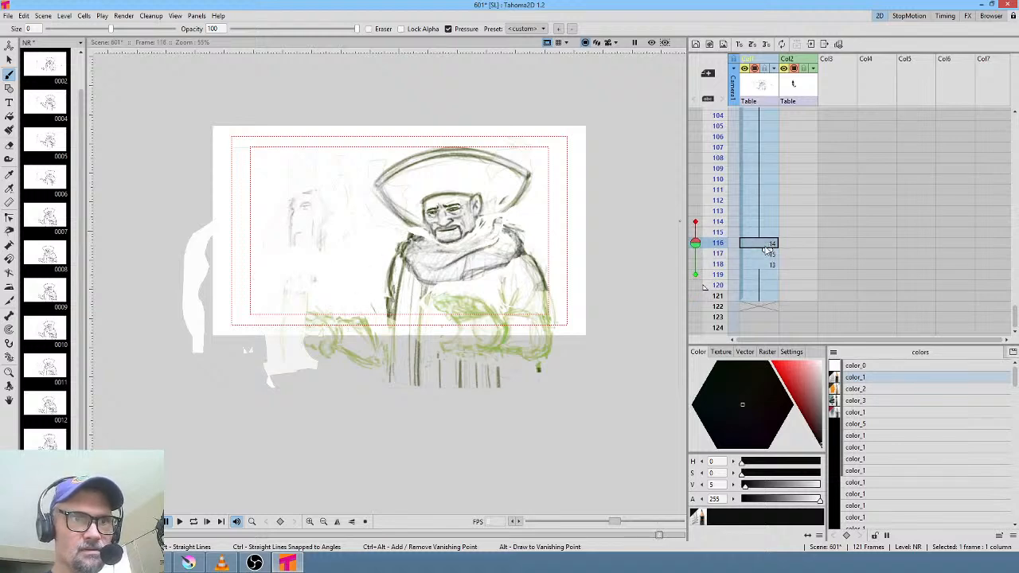
pyautogui.click(696, 275)
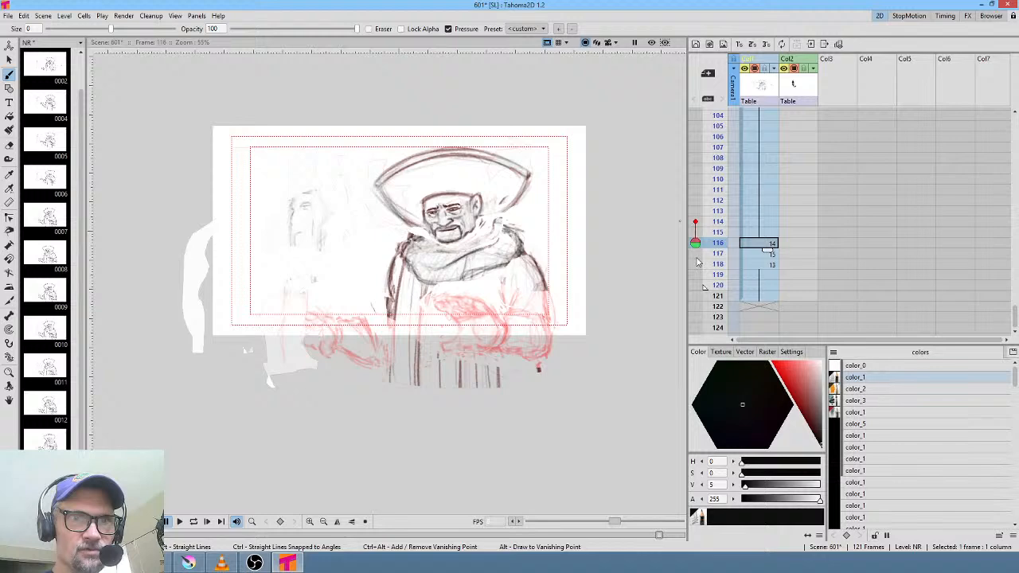
pyautogui.click(696, 254)
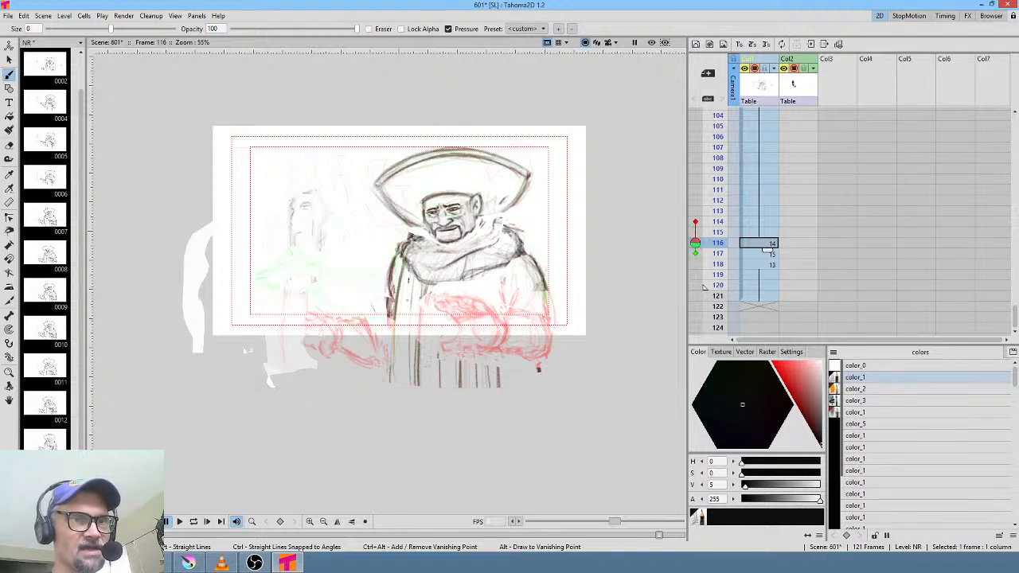
# - Rough in the in-between arm on drawing 14 with upper-arm lines, motion guide strokes and a circle at the wrist
pyautogui.scroll(7, 367, 351)
pyautogui.moveTo(425, 307); pyautogui.dragTo(502, 304)
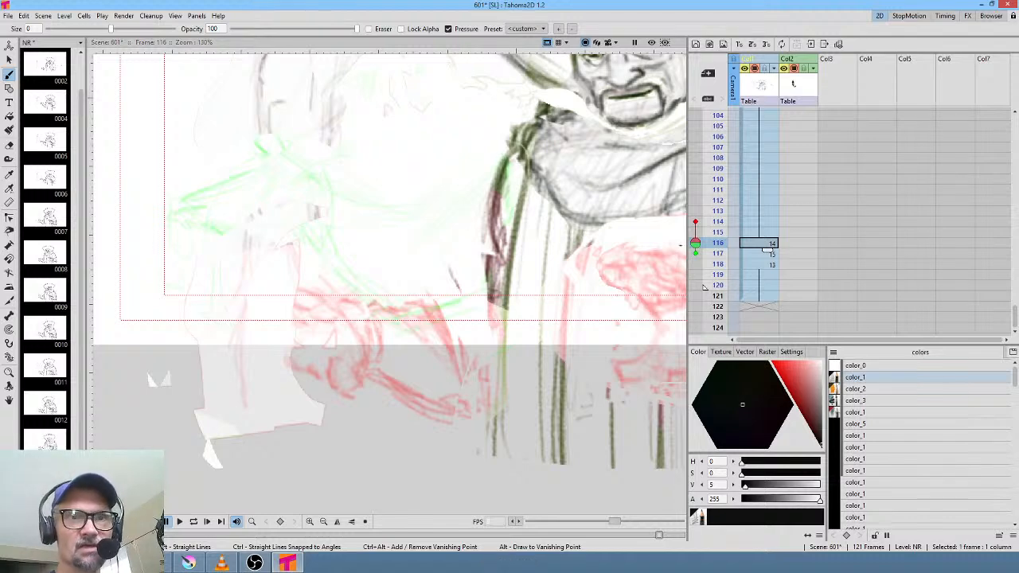
pyautogui.moveTo(476, 205)
pyautogui.mouseDown()
pyautogui.moveTo(446, 268)
pyautogui.moveTo(414, 274)
pyautogui.mouseUp()
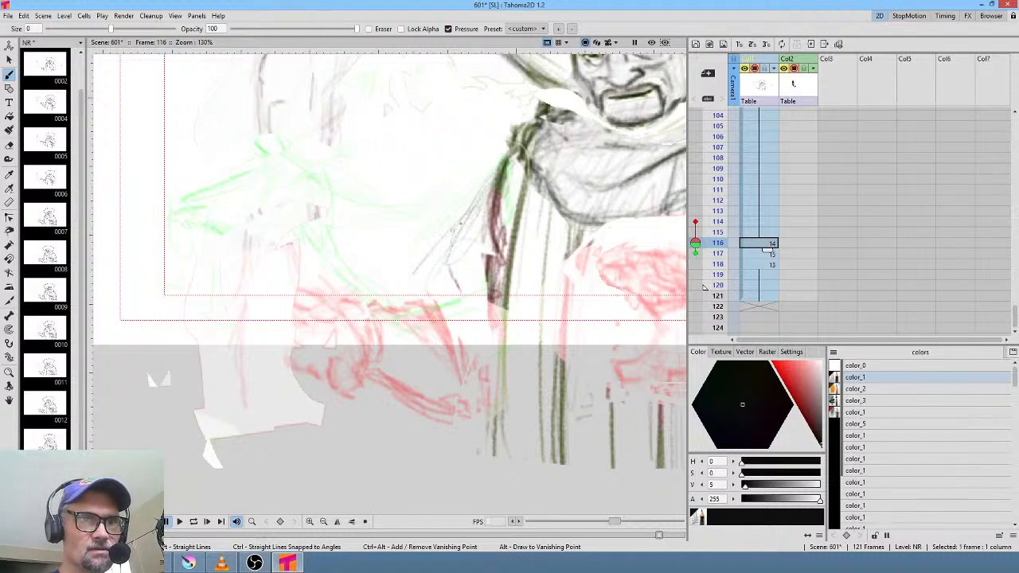
pyautogui.moveTo(396, 179); pyautogui.dragTo(477, 412)
pyautogui.moveTo(421, 218); pyautogui.dragTo(425, 254)
pyautogui.moveTo(295, 137); pyautogui.dragTo(318, 351)
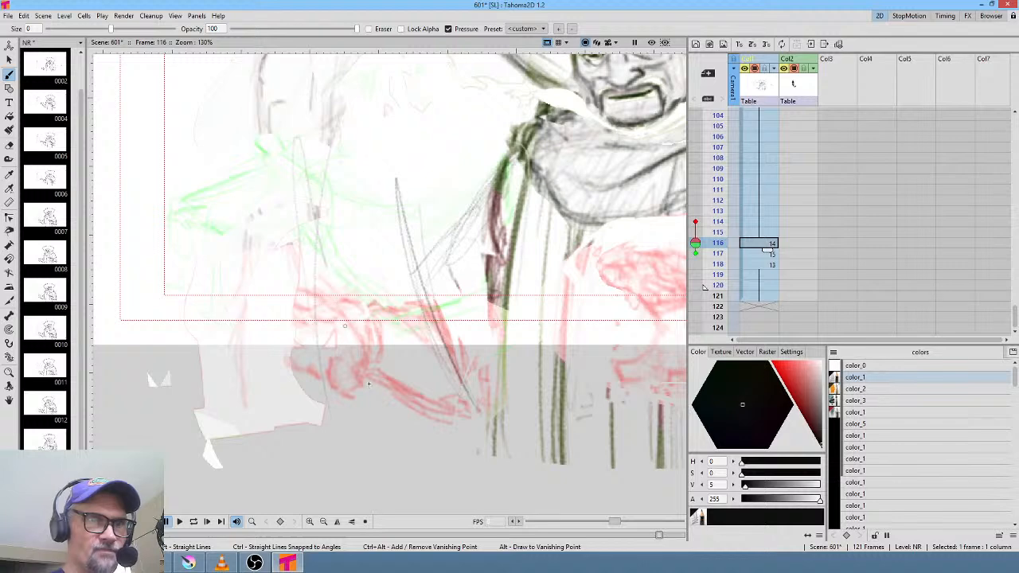
pyautogui.moveTo(327, 268); pyautogui.dragTo(376, 398)
pyautogui.moveTo(315, 261)
pyautogui.mouseDown()
pyautogui.moveTo(320, 238)
pyautogui.moveTo(341, 279)
pyautogui.moveTo(315, 243)
pyautogui.mouseUp()
# - Sketch the underside and upper edge of the in-between arm, curving from the shoulder through the elbow to the wrist
pyautogui.moveTo(351, 328)
pyautogui.mouseDown()
pyautogui.moveTo(475, 368)
pyautogui.moveTo(457, 377)
pyautogui.mouseUp()
pyautogui.moveTo(476, 353); pyautogui.dragTo(507, 322)
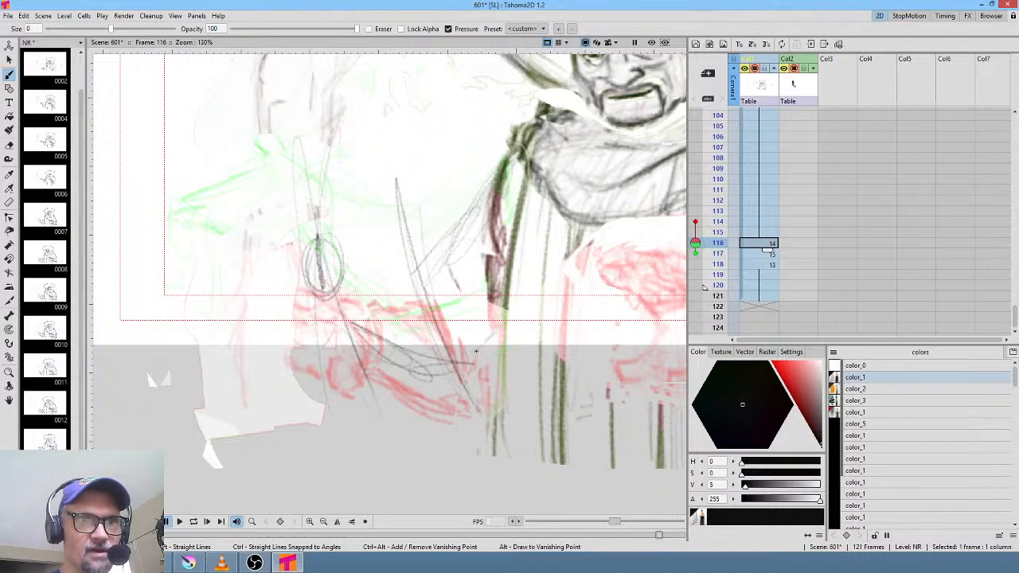
pyautogui.moveTo(446, 382); pyautogui.dragTo(524, 333)
pyautogui.moveTo(486, 366); pyautogui.dragTo(521, 333)
pyautogui.moveTo(316, 309); pyautogui.dragTo(462, 373)
pyautogui.moveTo(343, 262); pyautogui.dragTo(424, 272)
pyautogui.moveTo(370, 263)
pyautogui.mouseDown()
pyautogui.moveTo(452, 272)
pyautogui.moveTo(404, 271)
pyautogui.mouseUp()
pyautogui.moveTo(373, 266)
pyautogui.mouseDown()
pyautogui.moveTo(427, 269)
pyautogui.moveTo(446, 246)
pyautogui.mouseUp()
pyautogui.moveTo(500, 164); pyautogui.dragTo(445, 248)
pyautogui.moveTo(512, 148); pyautogui.dragTo(448, 244)
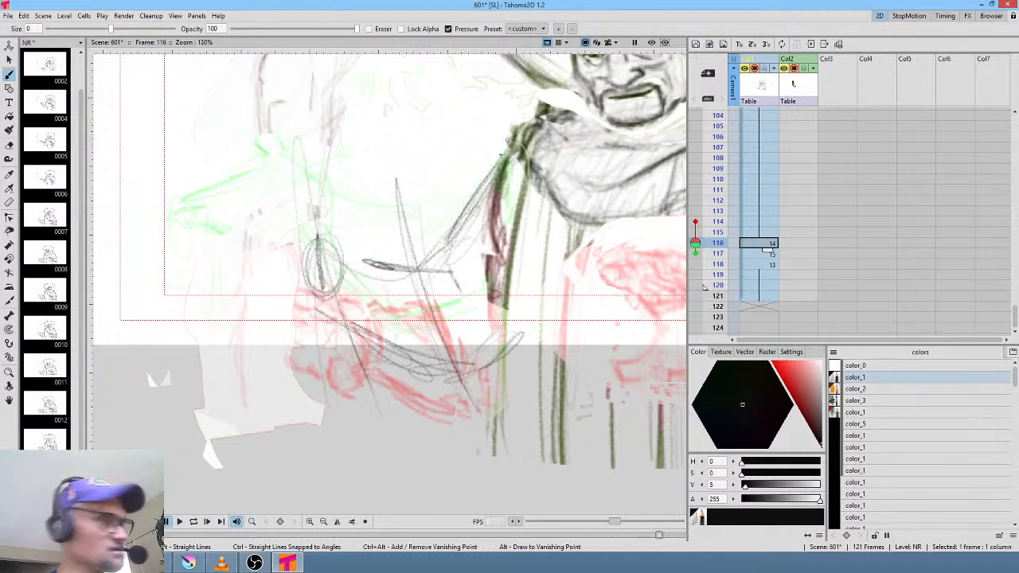
# - Erase the old sleeve edge beside the shoulder on drawing 14 and reinforce the new sleeve's contours
pyautogui.press('e')
pyautogui.moveTo(510, 173); pyautogui.dragTo(481, 300)
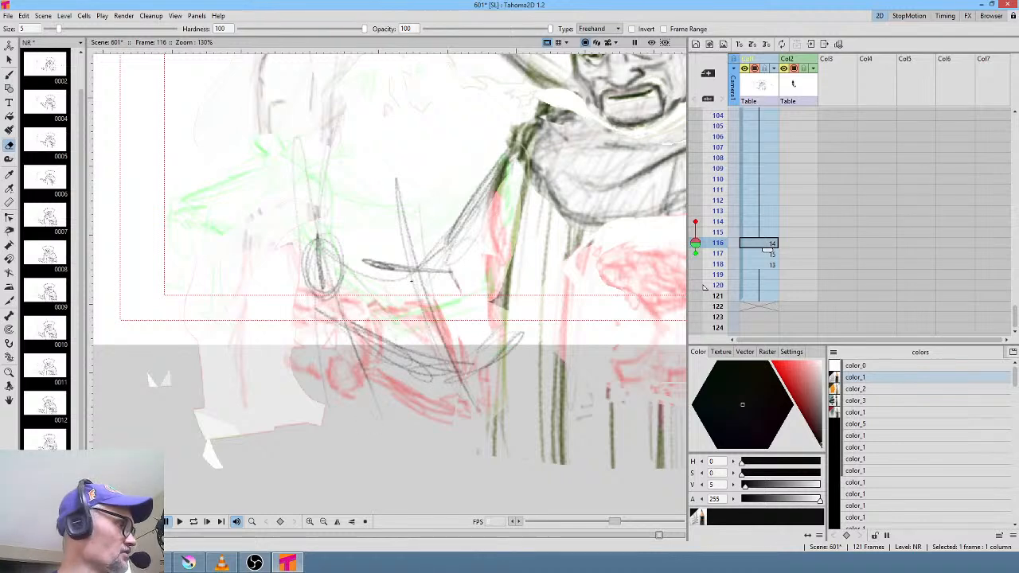
pyautogui.press('b')
pyautogui.moveTo(430, 267)
pyautogui.mouseDown()
pyautogui.moveTo(333, 253)
pyautogui.moveTo(341, 271)
pyautogui.moveTo(326, 317)
pyautogui.moveTo(430, 375)
pyautogui.moveTo(482, 366)
pyautogui.moveTo(455, 392)
pyautogui.moveTo(334, 327)
pyautogui.moveTo(501, 347)
pyautogui.moveTo(434, 249)
pyautogui.moveTo(463, 341)
pyautogui.mouseUp()
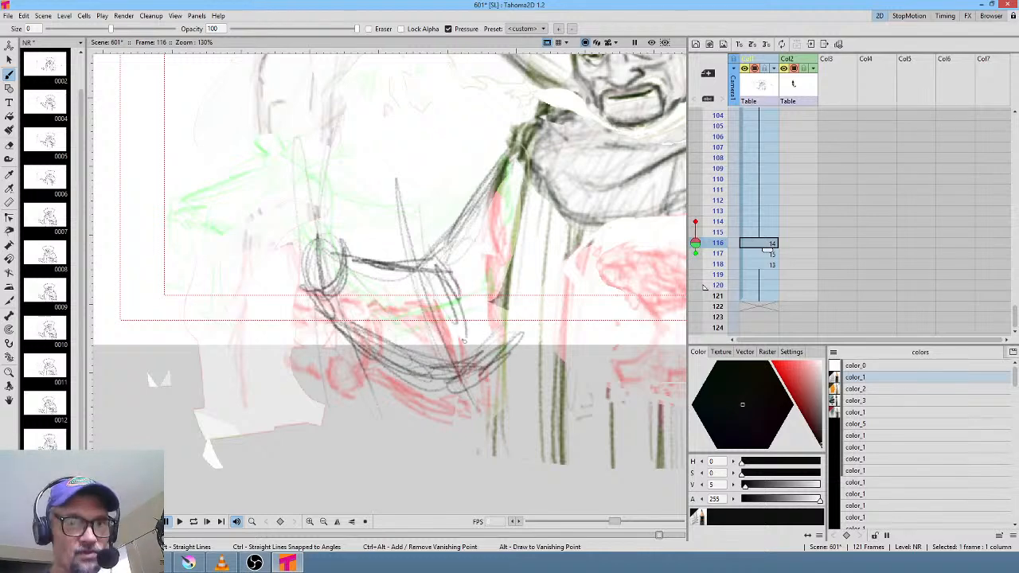
pyautogui.moveTo(466, 275)
pyautogui.mouseDown()
pyautogui.moveTo(326, 263)
pyautogui.moveTo(333, 204)
pyautogui.moveTo(342, 213)
pyautogui.moveTo(269, 306)
pyautogui.mouseUp()
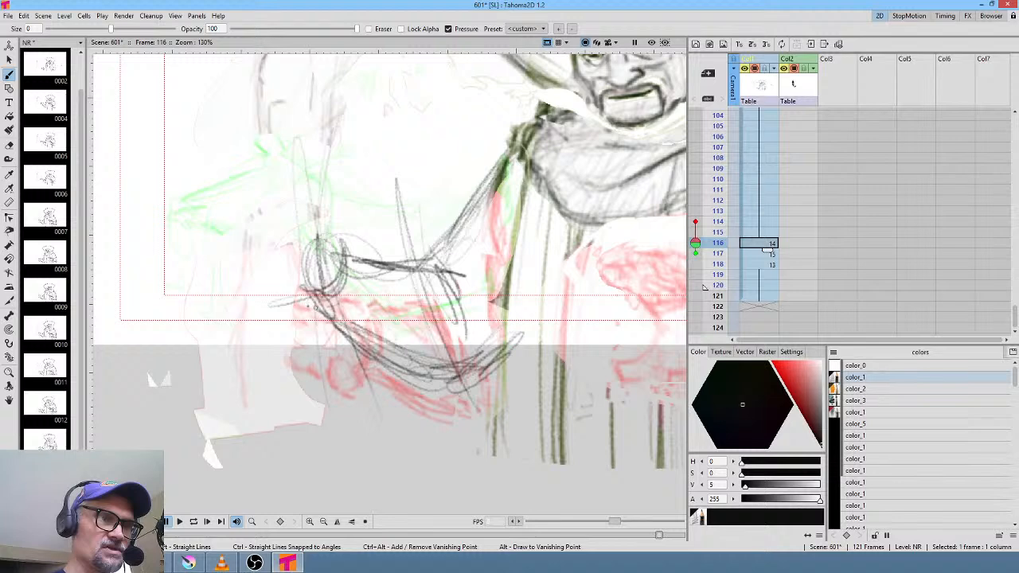
# - Sketch a trial hand contour at the sleeve opening and erase it together with the wrist construction circle
pyautogui.moveTo(306, 277); pyautogui.dragTo(339, 309)
pyautogui.moveTo(342, 247)
pyautogui.mouseDown()
pyautogui.moveTo(283, 254)
pyautogui.moveTo(342, 275)
pyautogui.moveTo(346, 295)
pyautogui.moveTo(312, 319)
pyautogui.moveTo(363, 284)
pyautogui.moveTo(322, 238)
pyautogui.mouseUp()
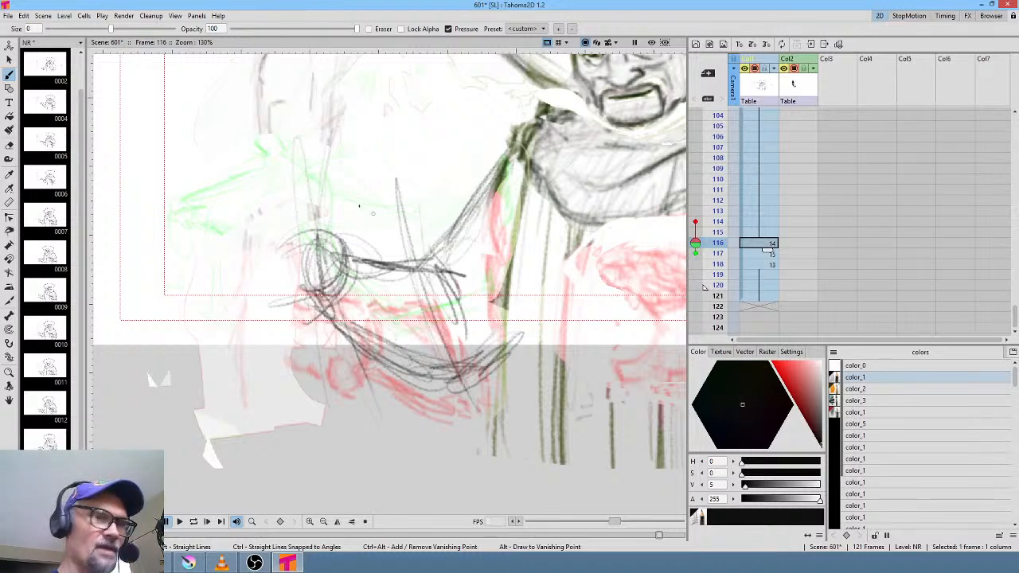
pyautogui.press('a')
pyautogui.moveTo(359, 207); pyautogui.dragTo(311, 203)
pyautogui.press('b')
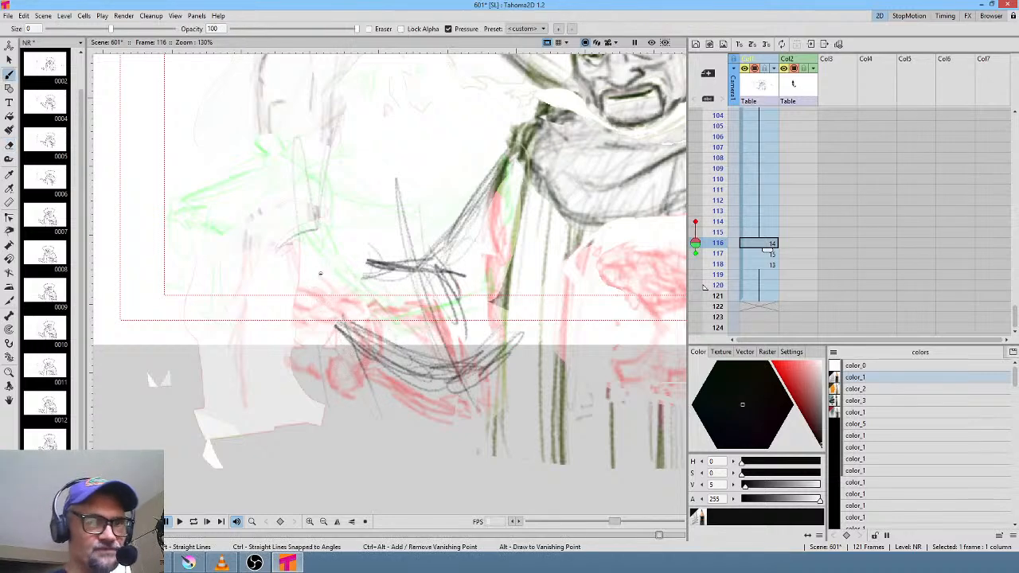
# - Draw a smaller wrist oval and the in-between open hand, with its outer contour, palm line and finger divisions
pyautogui.moveTo(336, 259)
pyautogui.mouseDown()
pyautogui.moveTo(318, 267)
pyautogui.moveTo(326, 237)
pyautogui.moveTo(340, 279)
pyautogui.moveTo(344, 263)
pyautogui.moveTo(315, 246)
pyautogui.mouseUp()
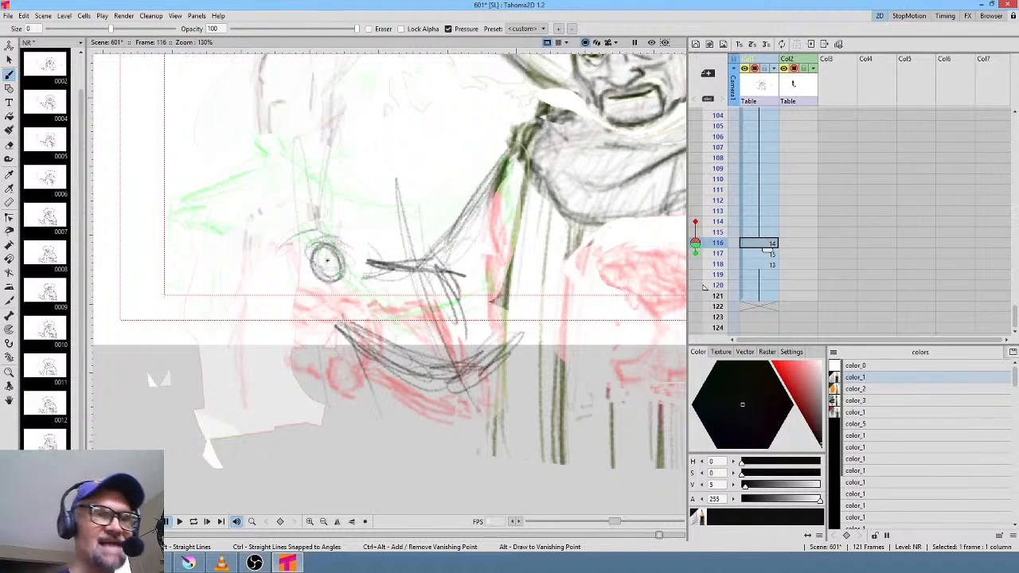
pyautogui.moveTo(327, 259)
pyautogui.mouseDown()
pyautogui.moveTo(319, 274)
pyautogui.moveTo(335, 243)
pyautogui.moveTo(243, 260)
pyautogui.mouseUp()
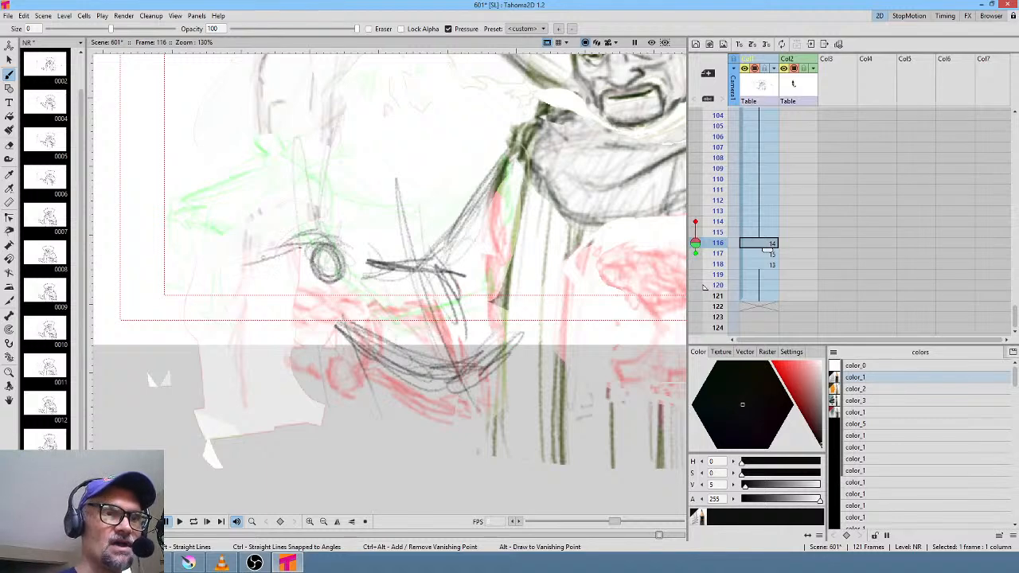
pyautogui.moveTo(307, 244)
pyautogui.mouseDown()
pyautogui.moveTo(226, 271)
pyautogui.moveTo(207, 320)
pyautogui.moveTo(238, 333)
pyautogui.moveTo(318, 318)
pyautogui.moveTo(339, 287)
pyautogui.moveTo(312, 328)
pyautogui.moveTo(323, 239)
pyautogui.moveTo(205, 298)
pyautogui.mouseUp()
pyautogui.moveTo(334, 238)
pyautogui.mouseDown()
pyautogui.moveTo(315, 280)
pyautogui.moveTo(337, 273)
pyautogui.mouseUp()
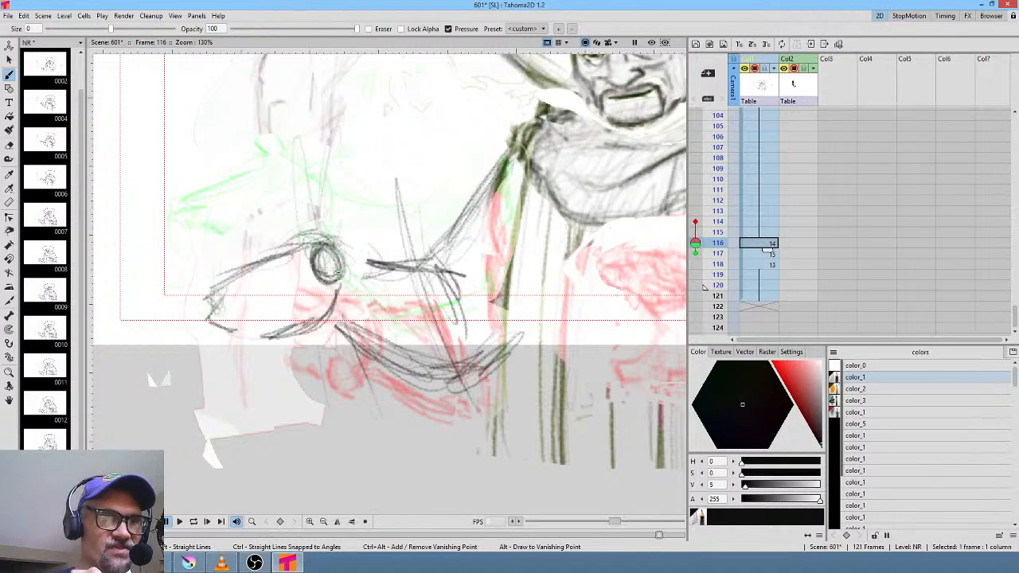
pyautogui.moveTo(269, 273)
pyautogui.mouseDown()
pyautogui.moveTo(282, 302)
pyautogui.moveTo(269, 278)
pyautogui.moveTo(244, 306)
pyautogui.moveTo(284, 328)
pyautogui.mouseUp()
pyautogui.moveTo(324, 281); pyautogui.dragTo(280, 304)
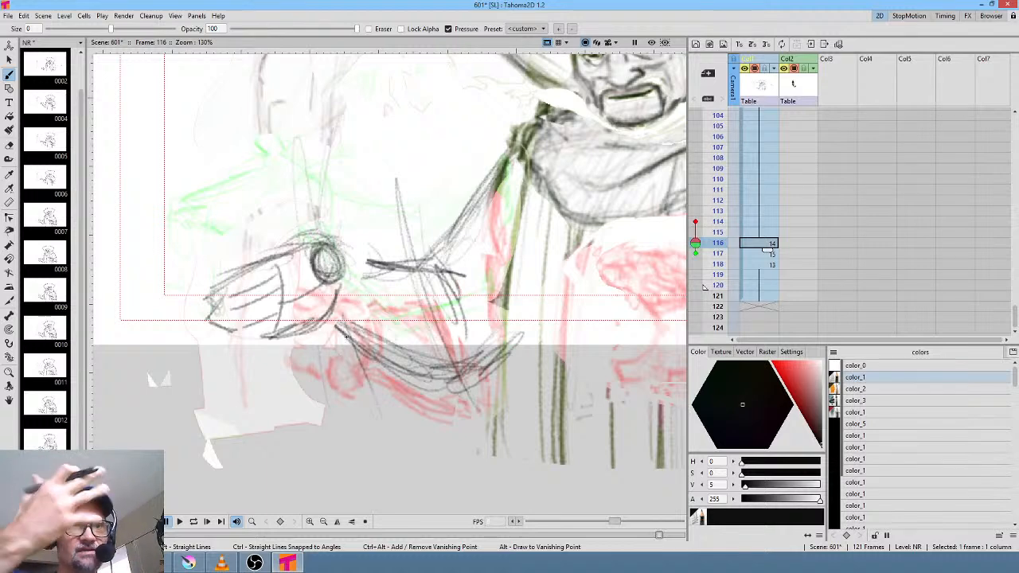
# - Turn off the onion skins and extend the robe's long vertical front folds below the scarf on drawing 14
pyautogui.click(695, 222)
pyautogui.click(695, 253)
pyautogui.moveTo(585, 320); pyautogui.dragTo(410, 341)
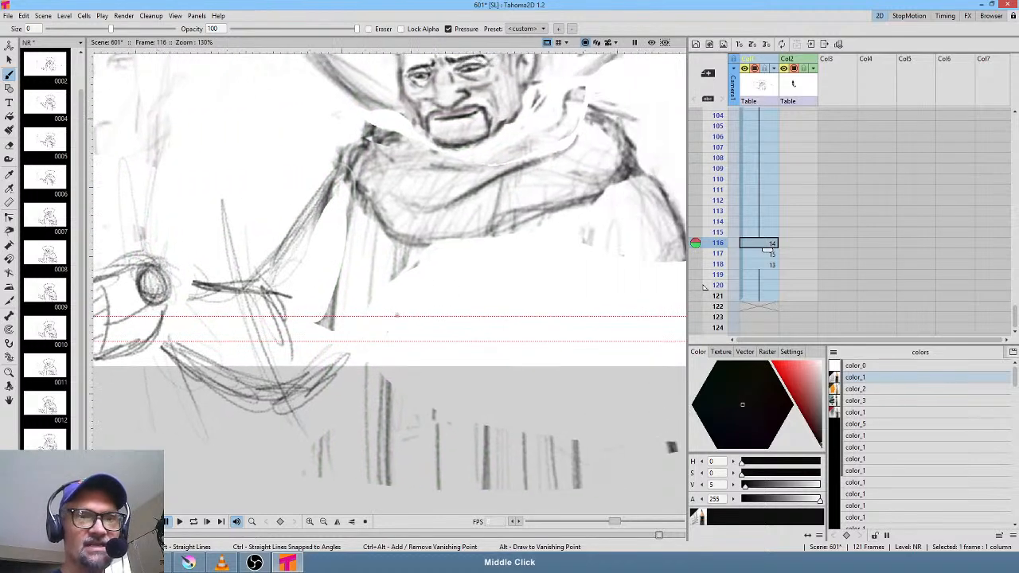
pyautogui.click(761, 255)
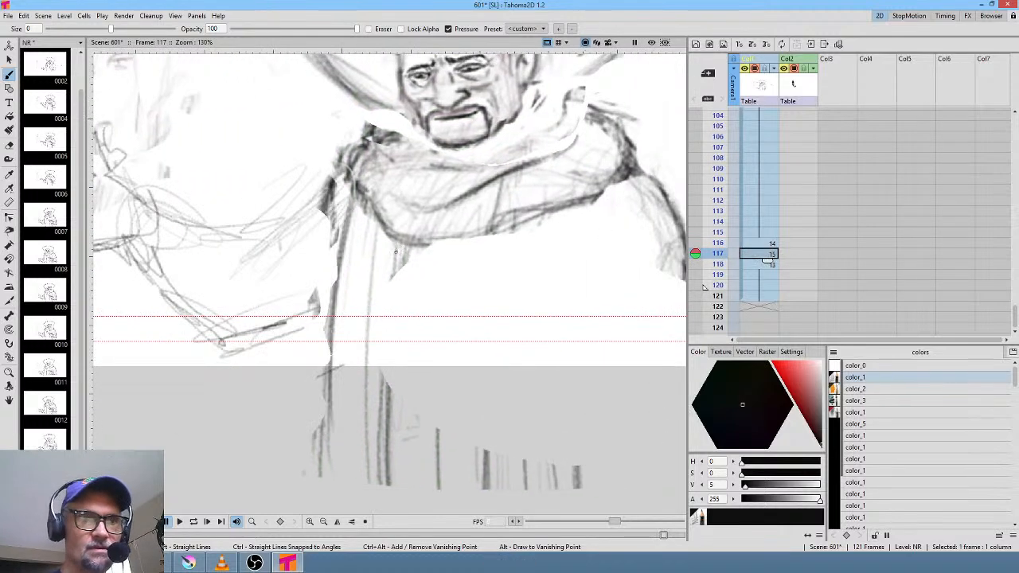
pyautogui.press('Up')
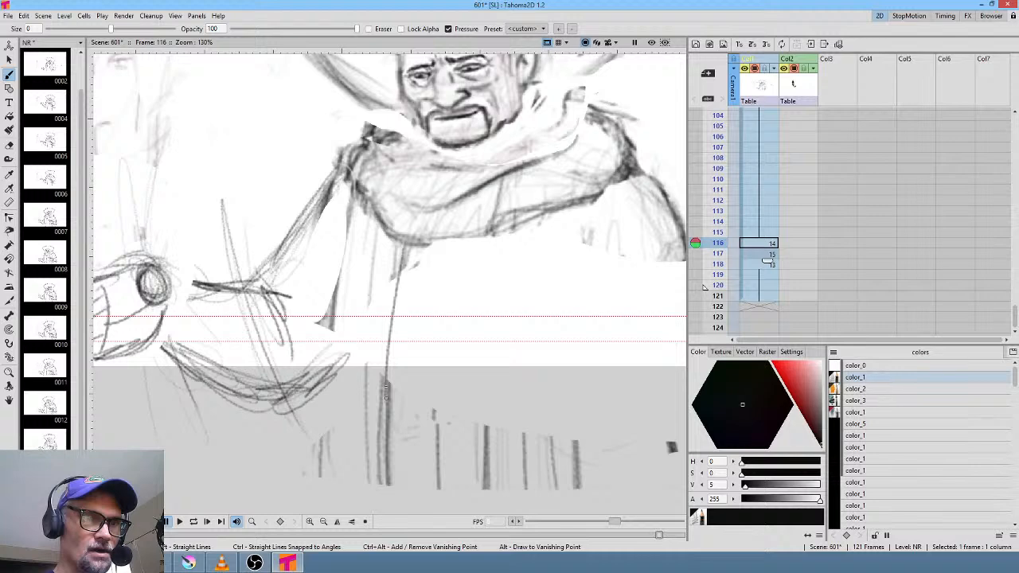
pyautogui.moveTo(493, 223); pyautogui.dragTo(480, 440)
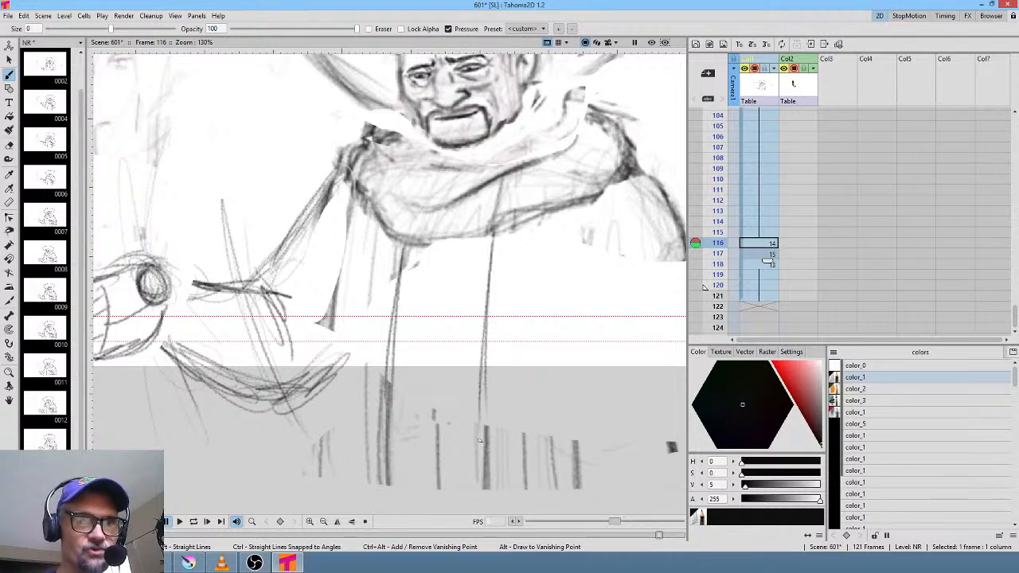
# - Draw the robe's vertical fold lines from the scarf down to the hem on drawing 15 at frame 117
pyautogui.press(',')
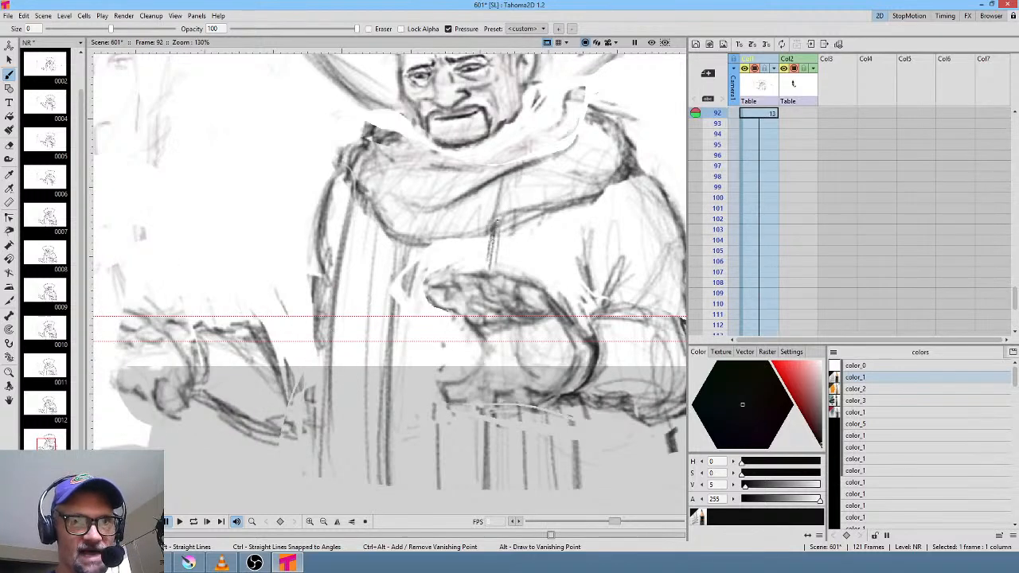
pyautogui.press('.')
pyautogui.press('.')
pyautogui.moveTo(499, 220); pyautogui.dragTo(482, 457)
pyautogui.moveTo(575, 210); pyautogui.dragTo(575, 469)
pyautogui.moveTo(568, 430)
pyautogui.mouseDown()
pyautogui.moveTo(567, 239)
pyautogui.moveTo(565, 339)
pyautogui.mouseUp()
pyautogui.moveTo(552, 209); pyautogui.dragTo(540, 379)
# - Sketch the figure's other hand in front of the robe on drawing 14, flipping against drawing 13 for placement
pyautogui.press(',')
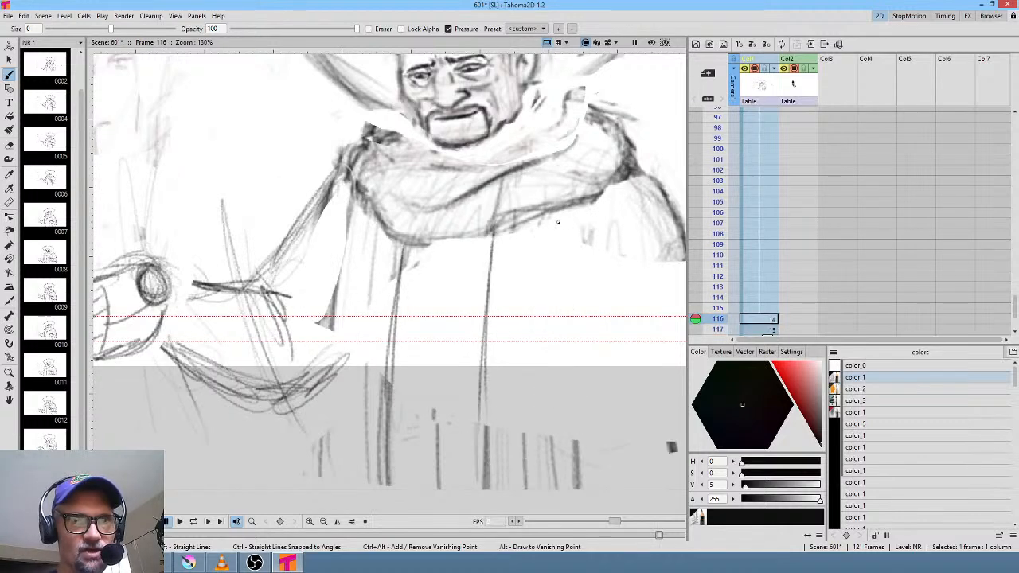
pyautogui.press(',')
pyautogui.press('.')
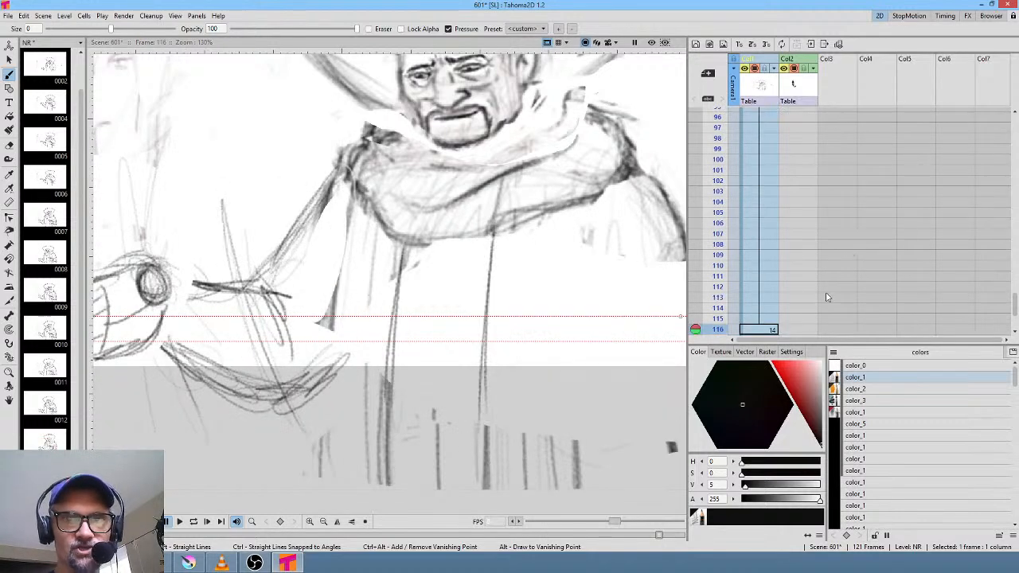
pyautogui.moveTo(826, 295); pyautogui.dragTo(822, 196)
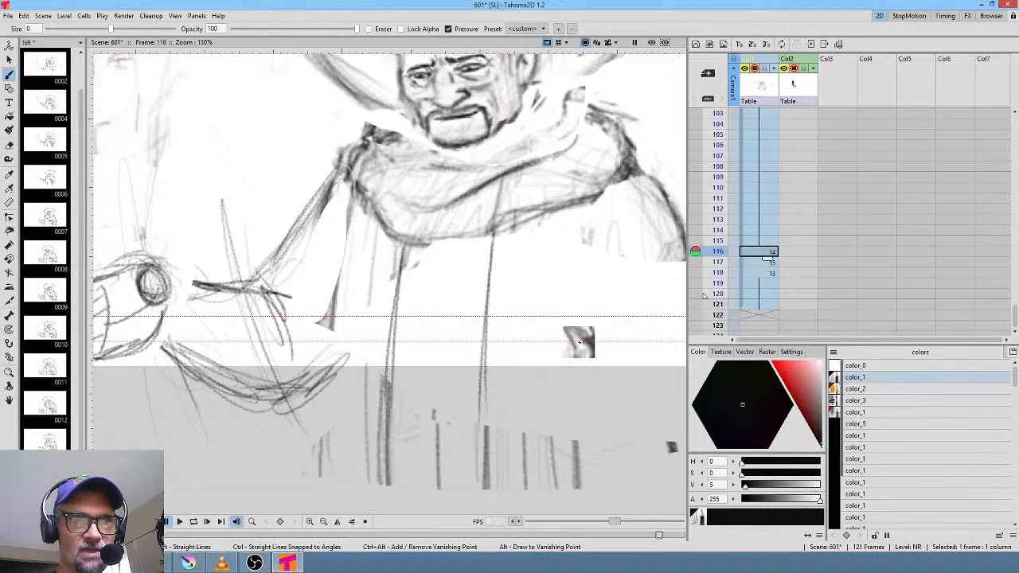
pyautogui.press(',')
pyautogui.press('.')
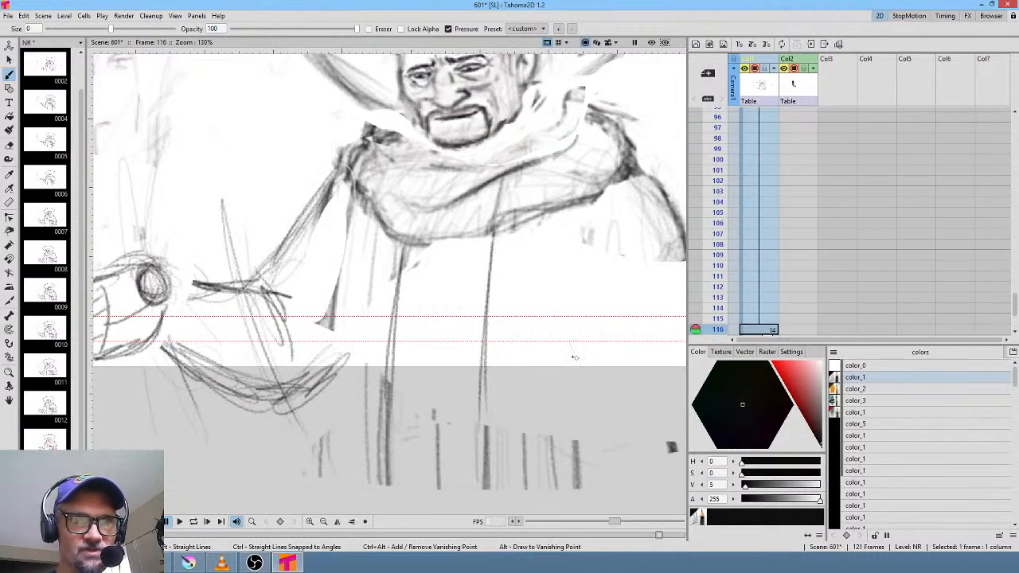
pyautogui.moveTo(574, 357)
pyautogui.mouseDown()
pyautogui.moveTo(556, 301)
pyautogui.moveTo(579, 332)
pyautogui.moveTo(553, 343)
pyautogui.moveTo(581, 350)
pyautogui.moveTo(570, 377)
pyautogui.moveTo(603, 346)
pyautogui.moveTo(593, 336)
pyautogui.moveTo(615, 368)
pyautogui.moveTo(574, 381)
pyautogui.moveTo(591, 460)
pyautogui.mouseUp()
pyautogui.press(',')
pyautogui.press('.')
pyautogui.moveTo(631, 402); pyautogui.dragTo(612, 460)
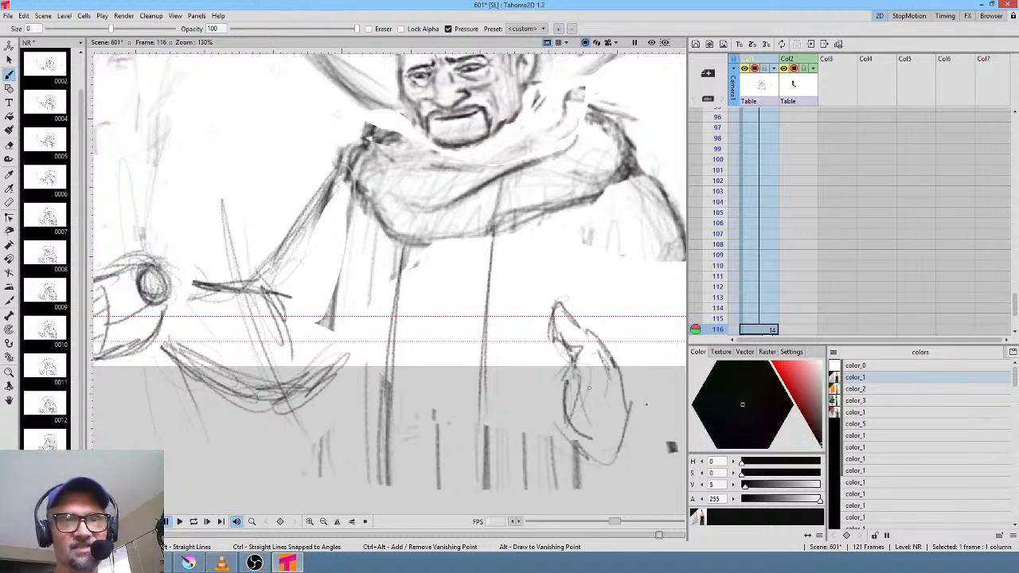
# - Compare the second arm's position across the drawings at frames 92, 116 and 117
pyautogui.moveTo(646, 404); pyautogui.dragTo(519, 382)
pyautogui.moveTo(503, 333); pyautogui.dragTo(482, 327)
pyautogui.press(',')
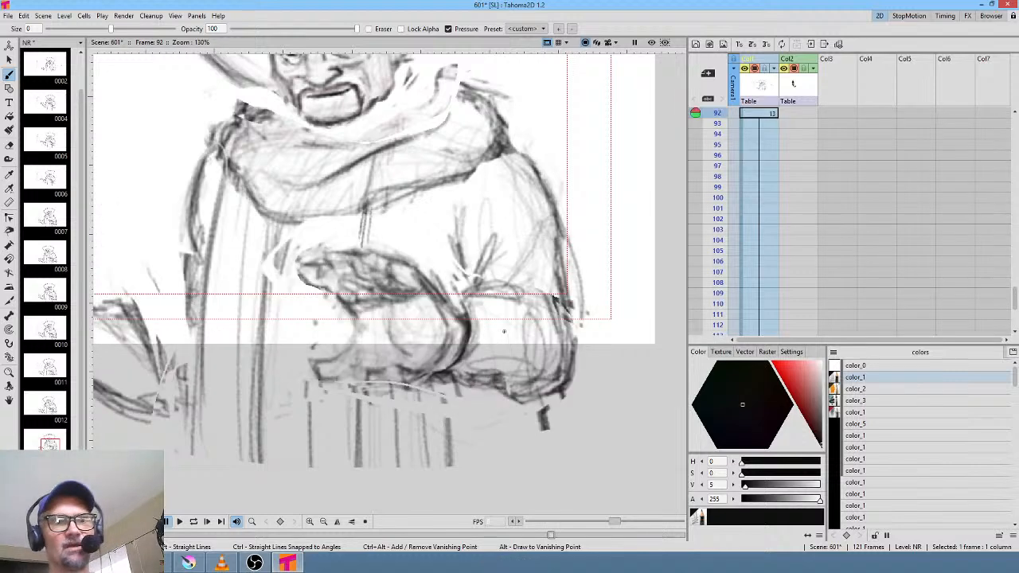
pyautogui.press('.')
pyautogui.press('.')
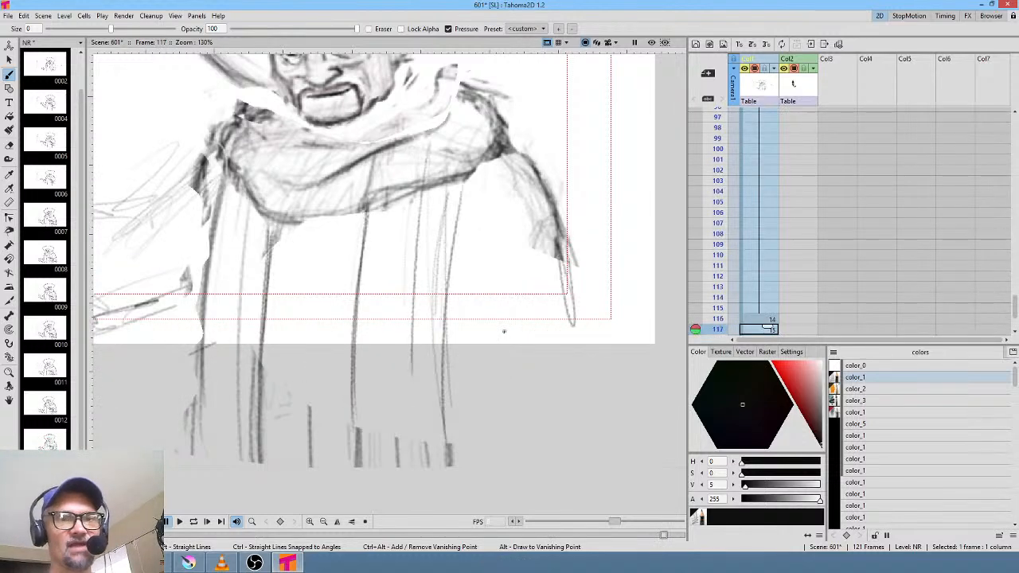
# - Sketch rough guide strokes for the second forearm, its hand and the hanging sleeve beside the robe on drawing 15 at frame 117
pyautogui.moveTo(575, 267)
pyautogui.mouseDown()
pyautogui.moveTo(600, 300)
pyautogui.moveTo(684, 301)
pyautogui.mouseUp()
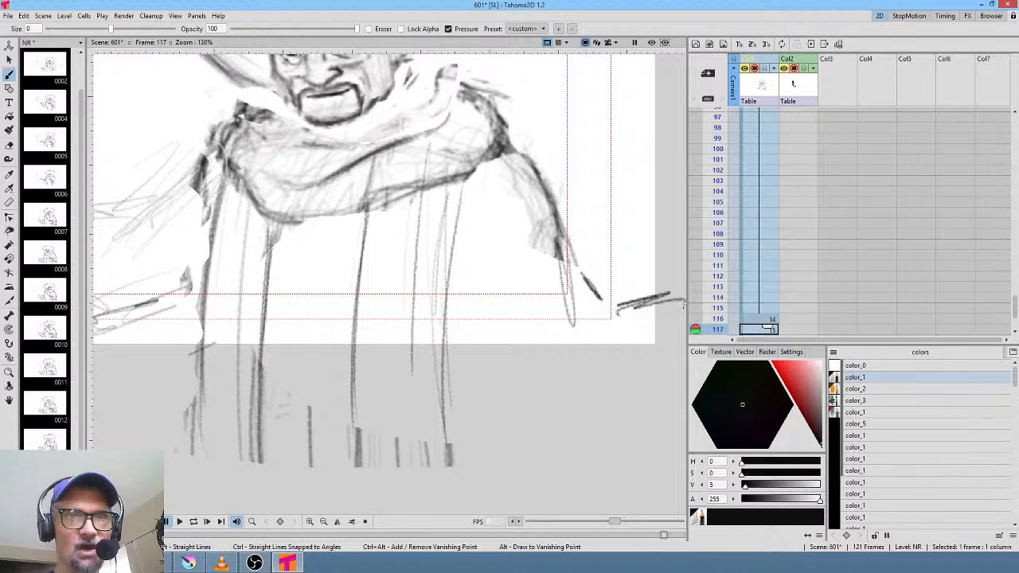
pyautogui.moveTo(496, 324); pyautogui.dragTo(527, 375)
pyautogui.moveTo(503, 342)
pyautogui.mouseDown()
pyautogui.moveTo(539, 379)
pyautogui.moveTo(654, 387)
pyautogui.mouseUp()
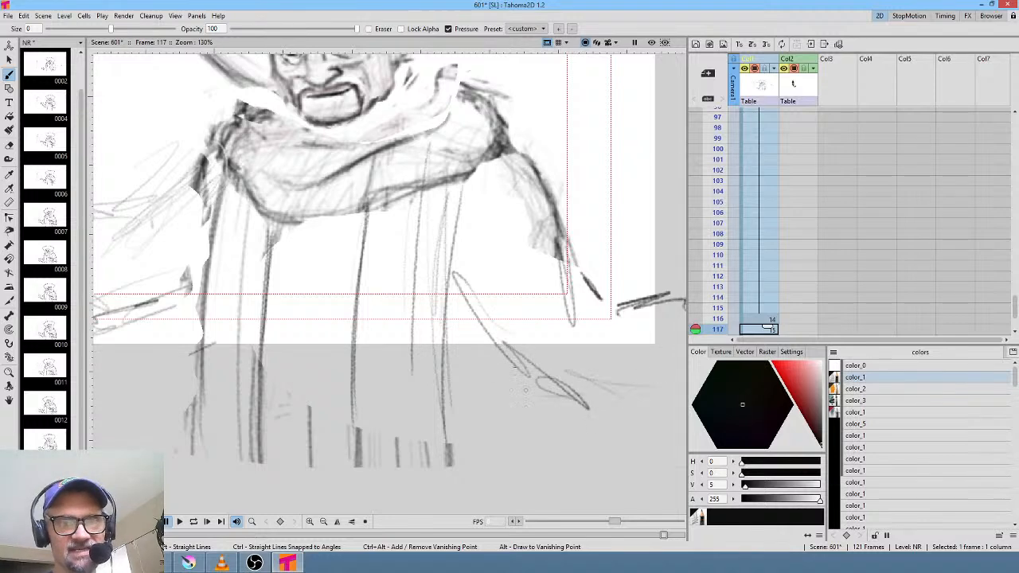
pyautogui.moveTo(517, 320); pyautogui.dragTo(536, 465)
pyautogui.moveTo(522, 355); pyautogui.dragTo(594, 391)
pyautogui.middleClick(539, 280)
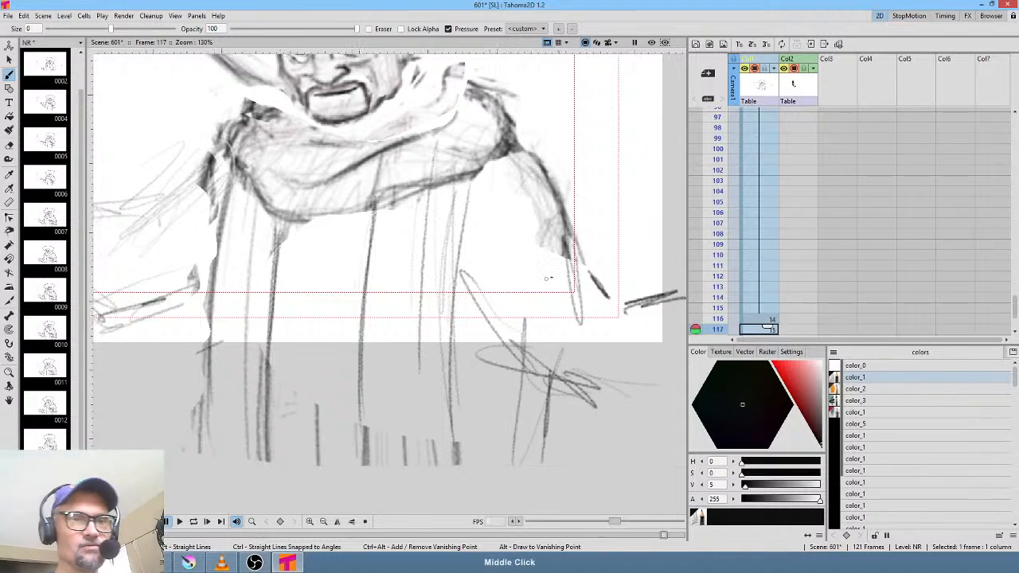
pyautogui.scroll(-5, 548, 276)
pyautogui.moveTo(515, 268); pyautogui.dragTo(552, 274)
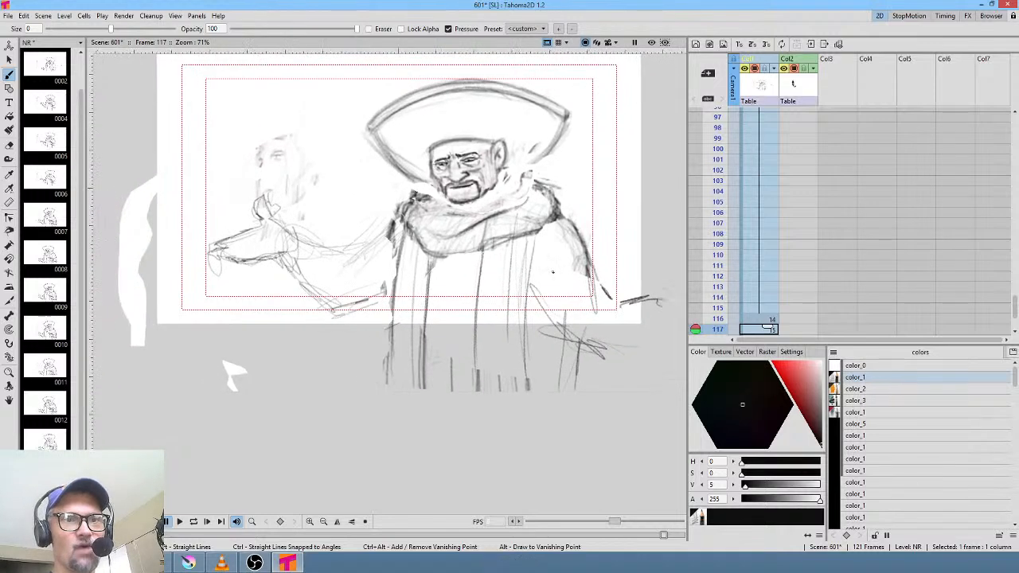
# - Flip back through the earlier drawings to frame 53 and play the animation from there to review the motion
pyautogui.press('Up')
pyautogui.press(',')
pyautogui.press('.')
pyautogui.press(',')
pyautogui.press(',')
pyautogui.press(',')
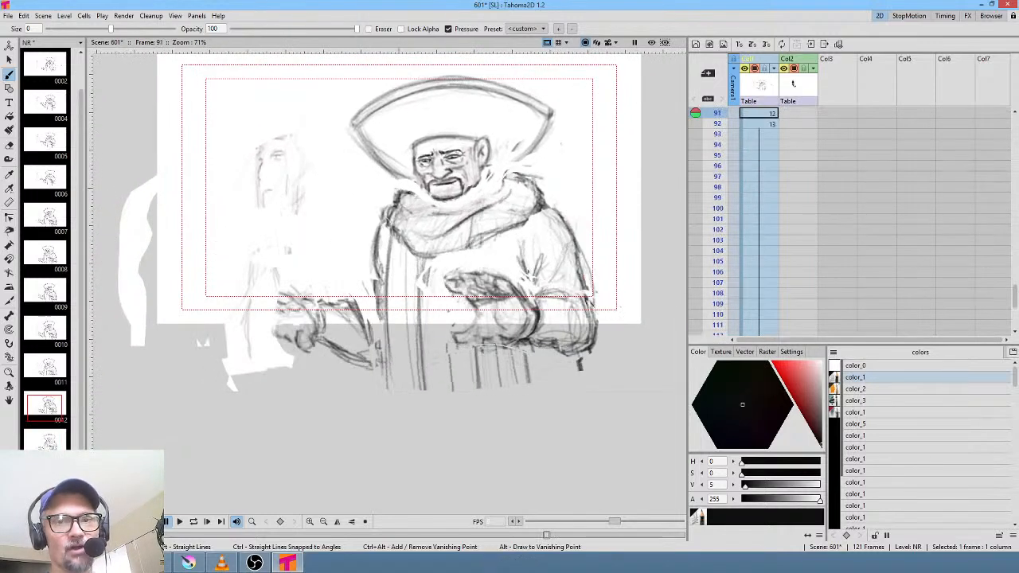
pyautogui.press(',')
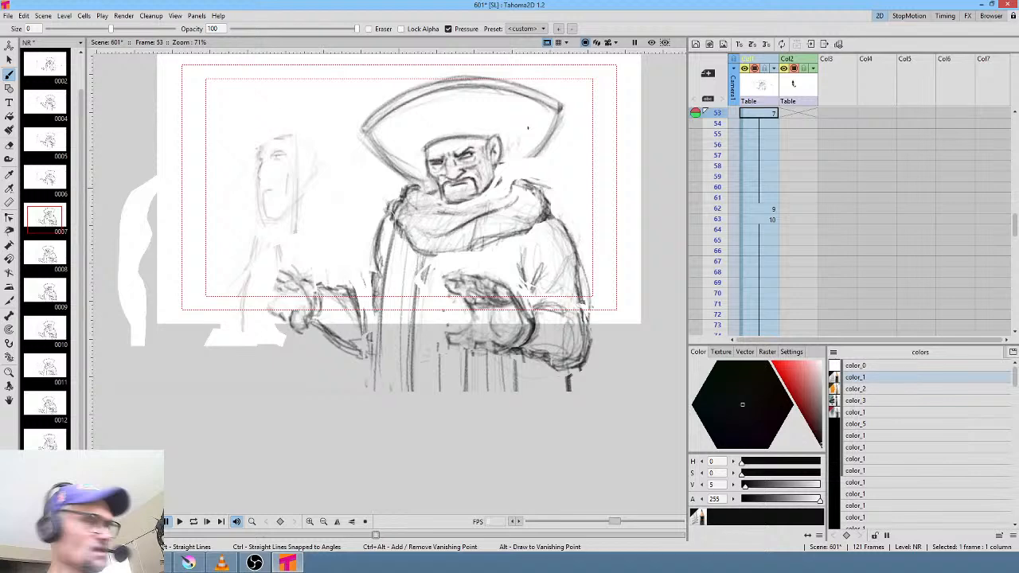
pyautogui.press('p')
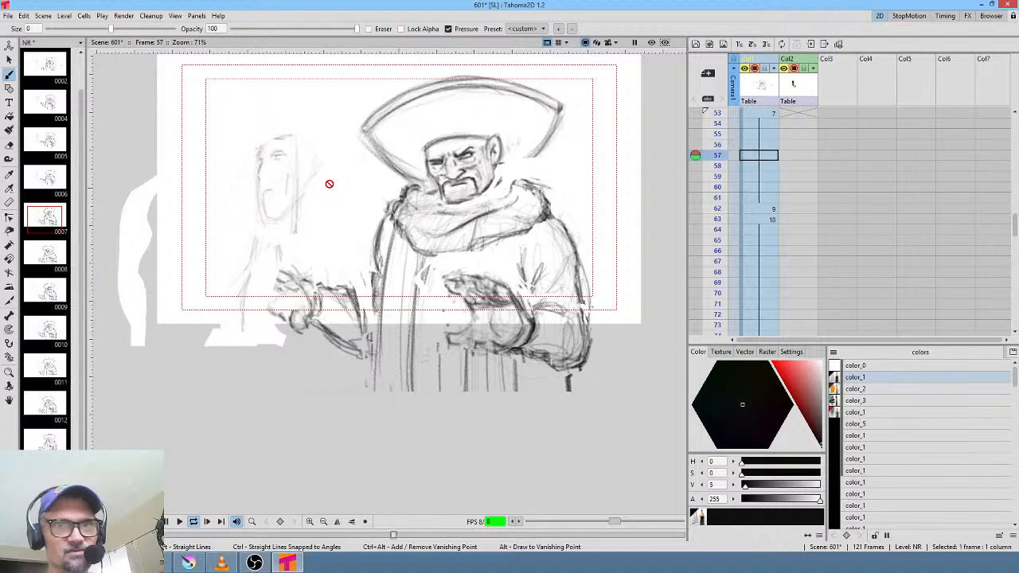
pyautogui.press('l')
# - Extend the hold of drawing 13 that follows drawing 15 down to frame 160
pyautogui.scroll(-10, 758, 236)
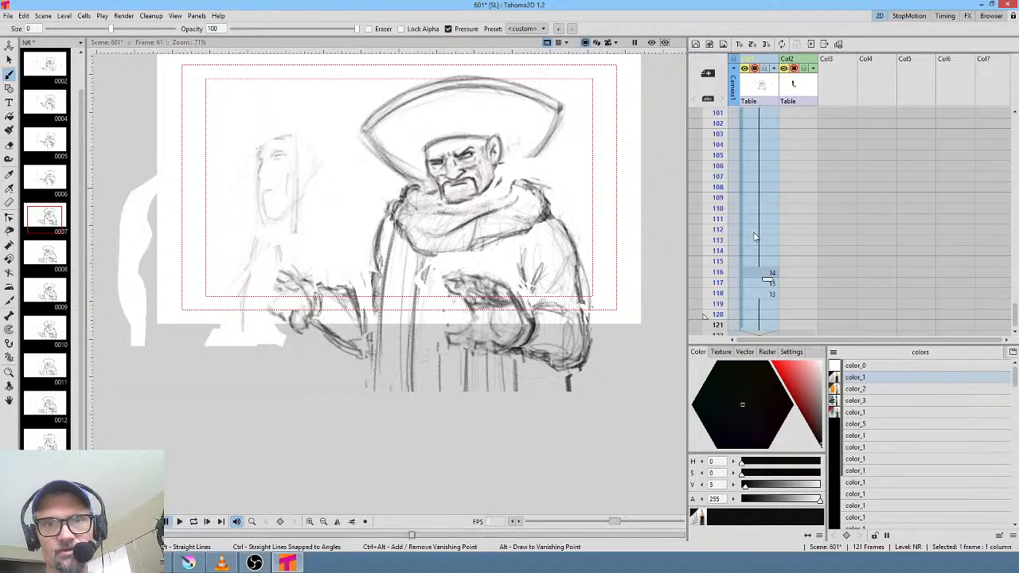
pyautogui.click(762, 198)
pyautogui.moveTo(769, 206); pyautogui.dragTo(749, 327)
pyautogui.moveTo(751, 285); pyautogui.dragTo(755, 323)
pyautogui.scroll(7, 769, 183)
pyautogui.scroll(-2, 767, 184)
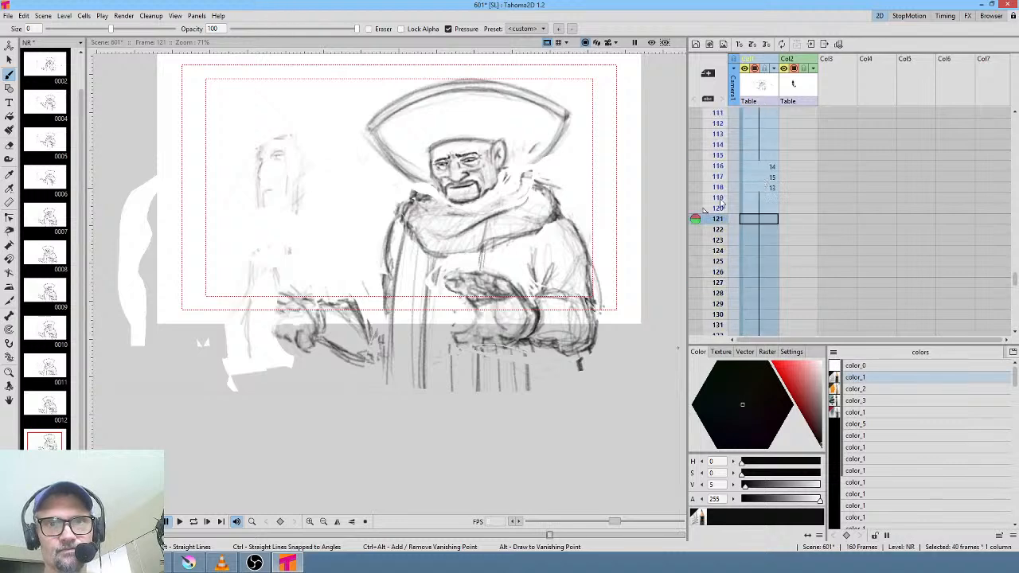
pyautogui.scroll(-2, 697, 333)
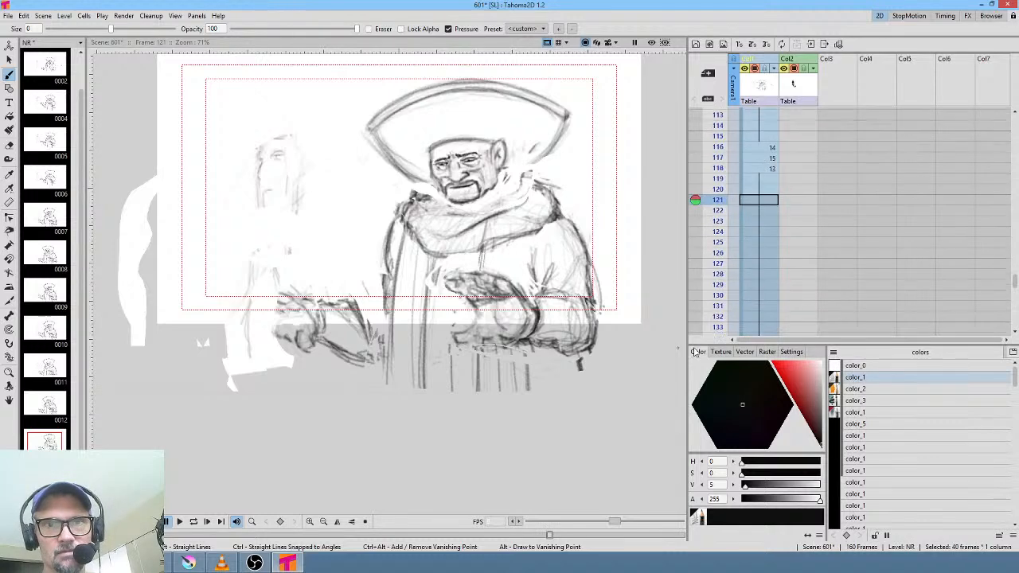
pyautogui.scroll(-4, 697, 342)
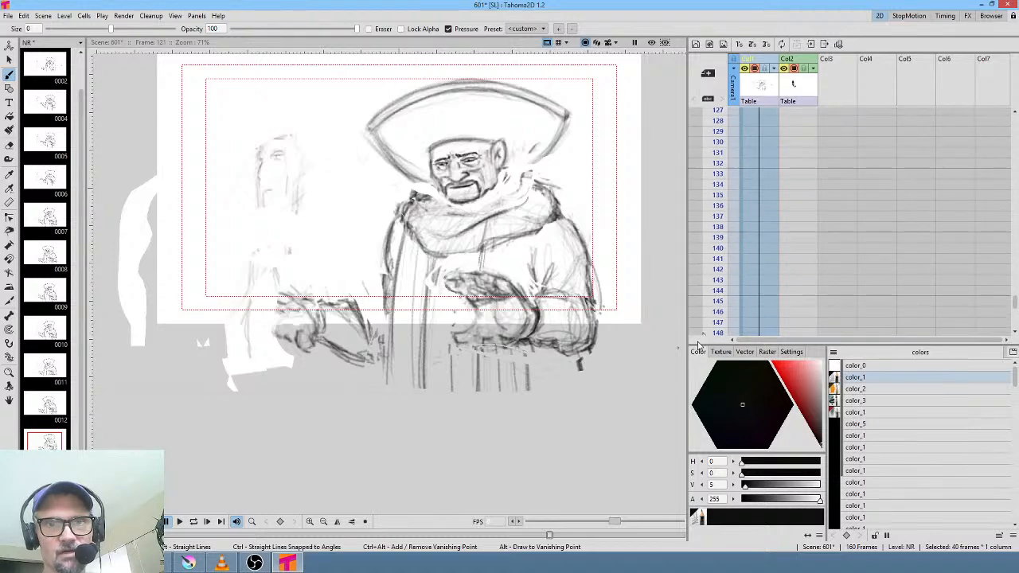
pyautogui.scroll(-5, 697, 344)
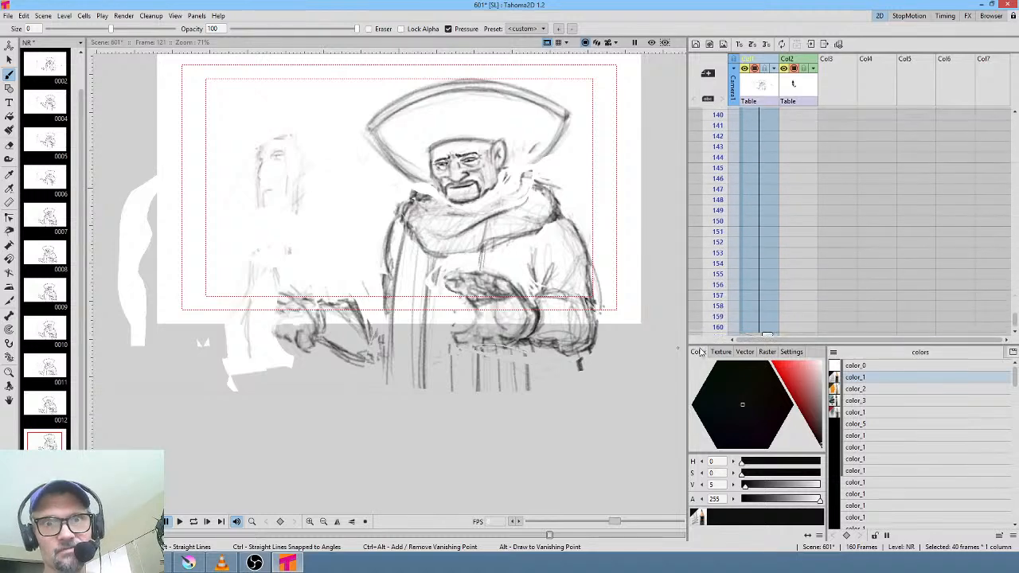
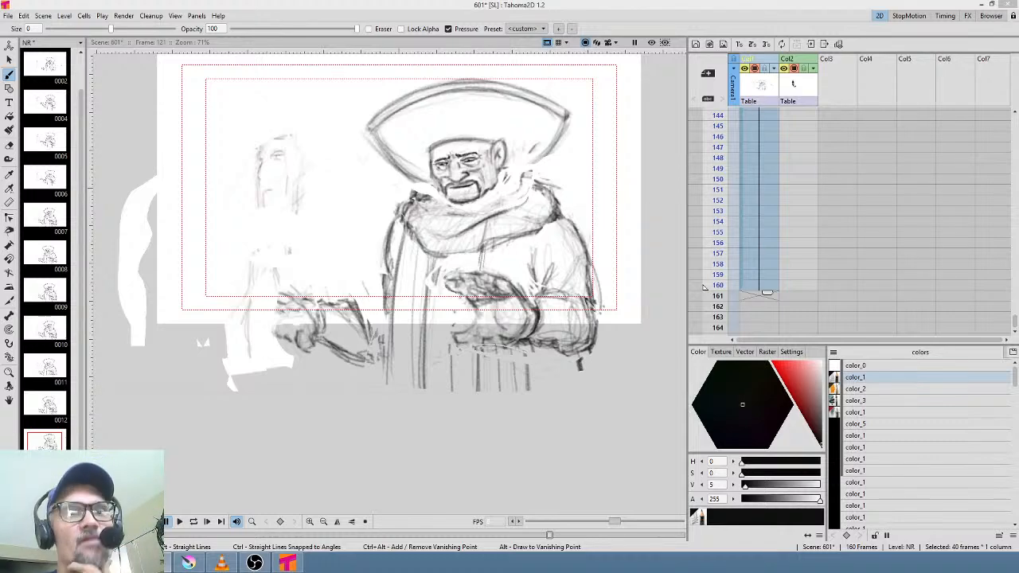
# - Play the animation from frame 53 through the new gesture and scrub the frames up to 94 to judge the timing
pyautogui.click(770, 278)
pyautogui.scroll(6, 770, 278)
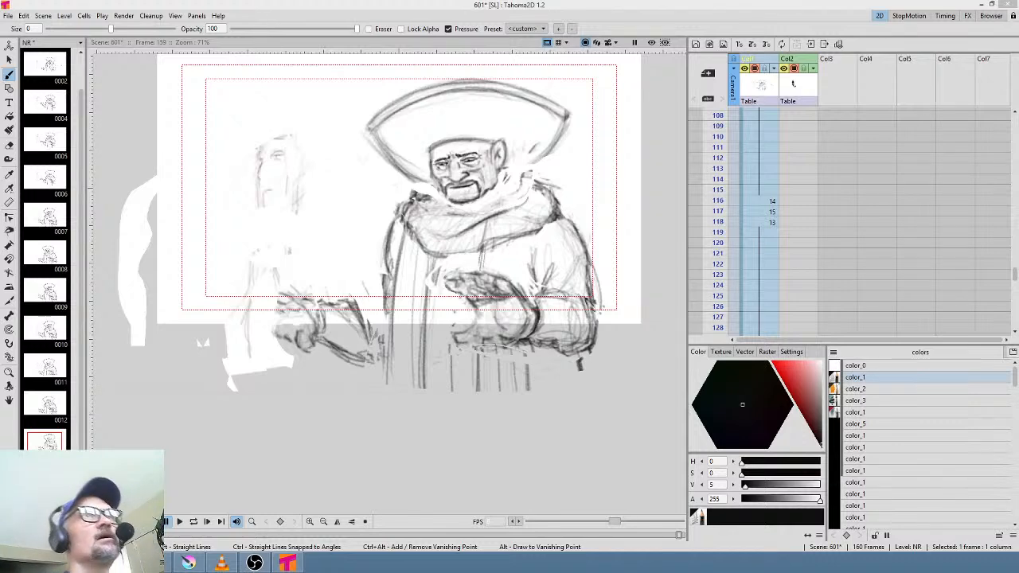
pyautogui.click(768, 148)
pyautogui.scroll(3, 767, 151)
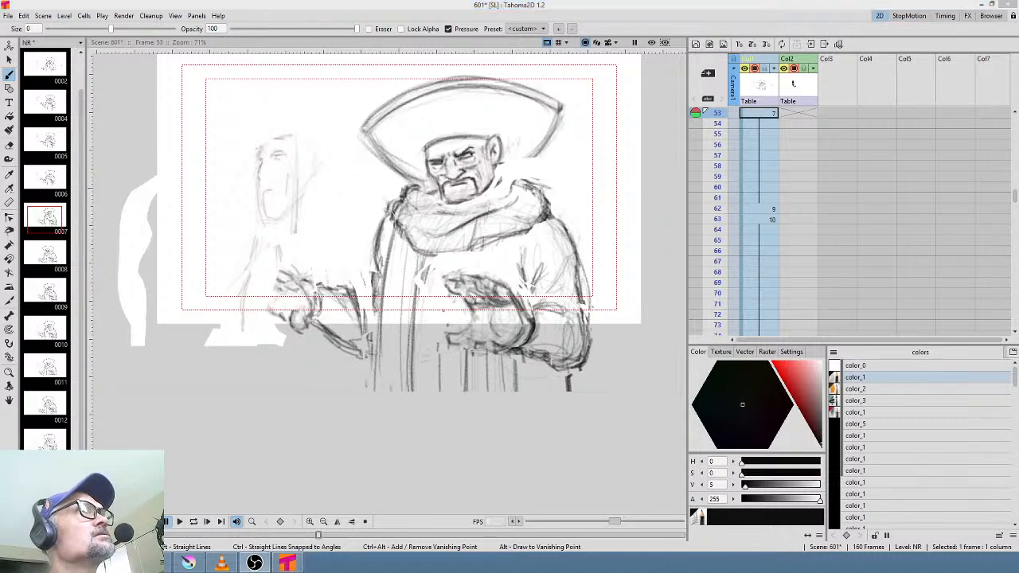
pyautogui.click(766, 117)
pyautogui.press('l')
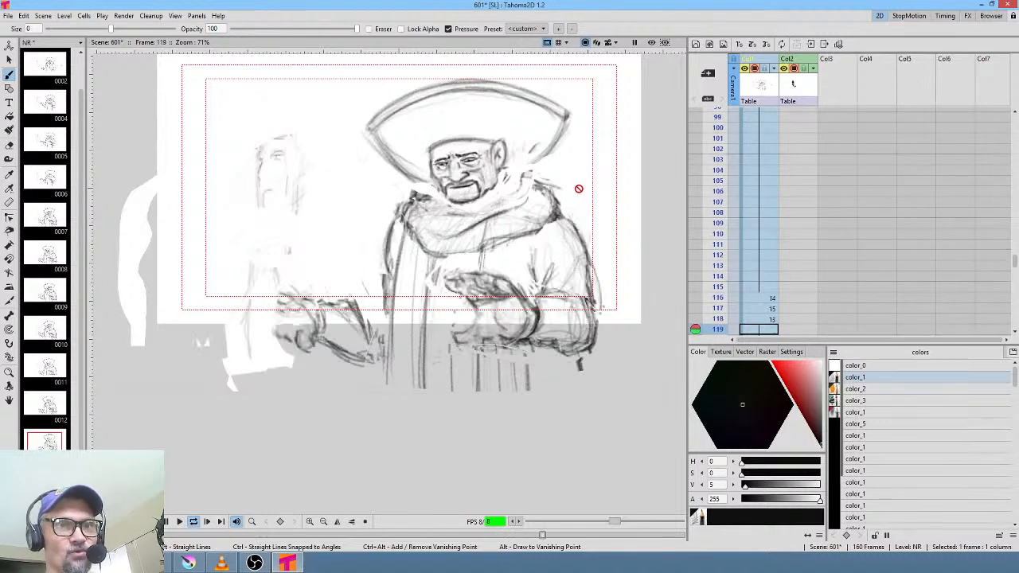
pyautogui.press('l')
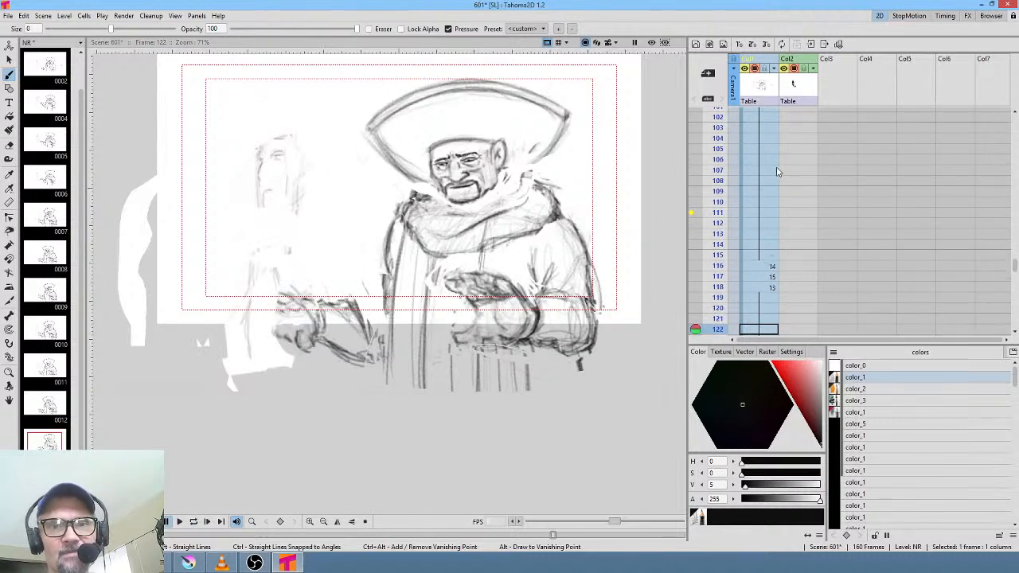
pyautogui.scroll(2, 778, 172)
pyautogui.scroll(6, 770, 174)
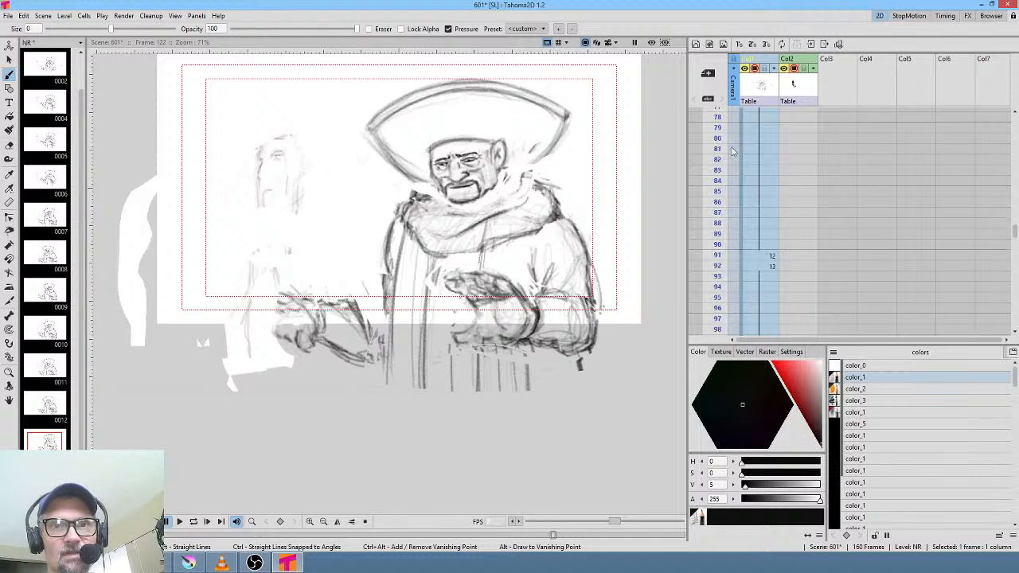
pyautogui.moveTo(722, 136); pyautogui.dragTo(711, 286)
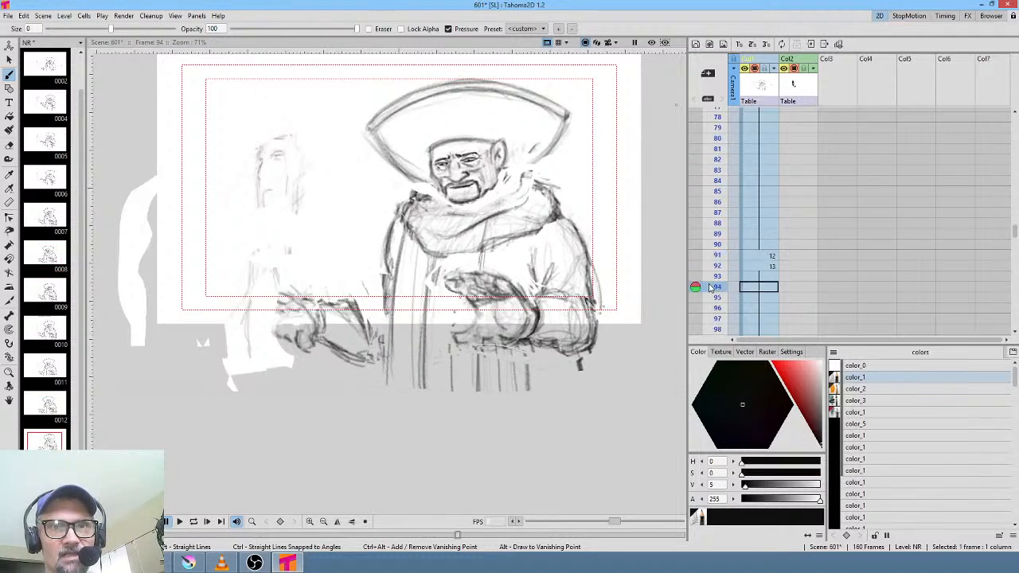
# - Shorten the hold of drawing 13 by deleting frames 100 to 115, moving drawing 14 up to frame 100
pyautogui.scroll(-4, 778, 196)
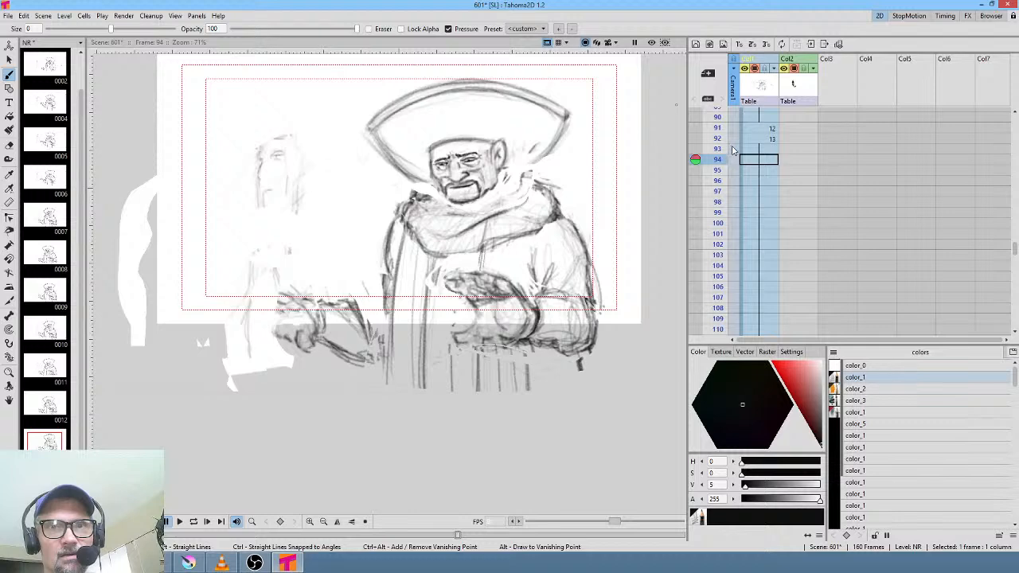
pyautogui.click(758, 138)
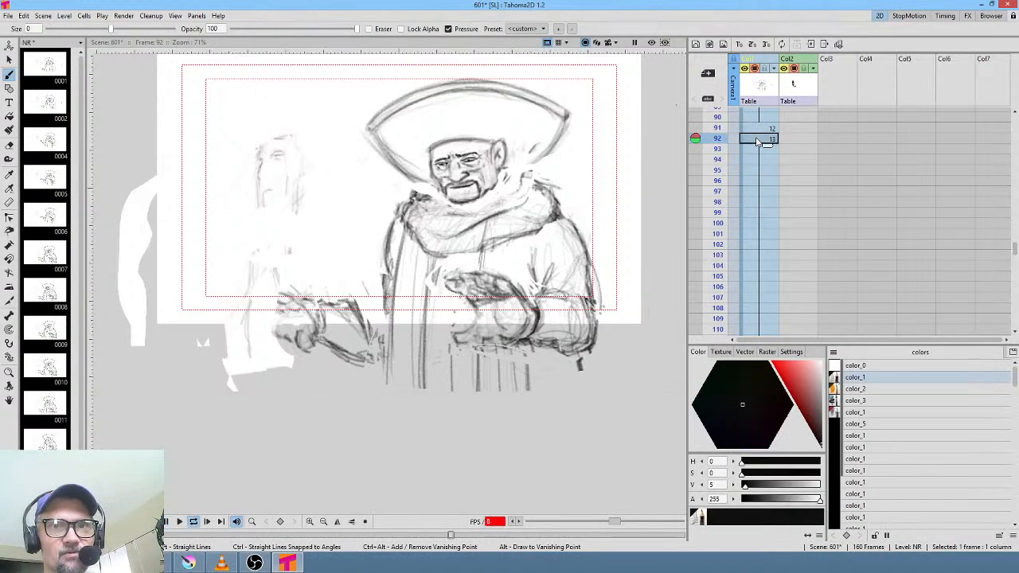
pyautogui.click(763, 226)
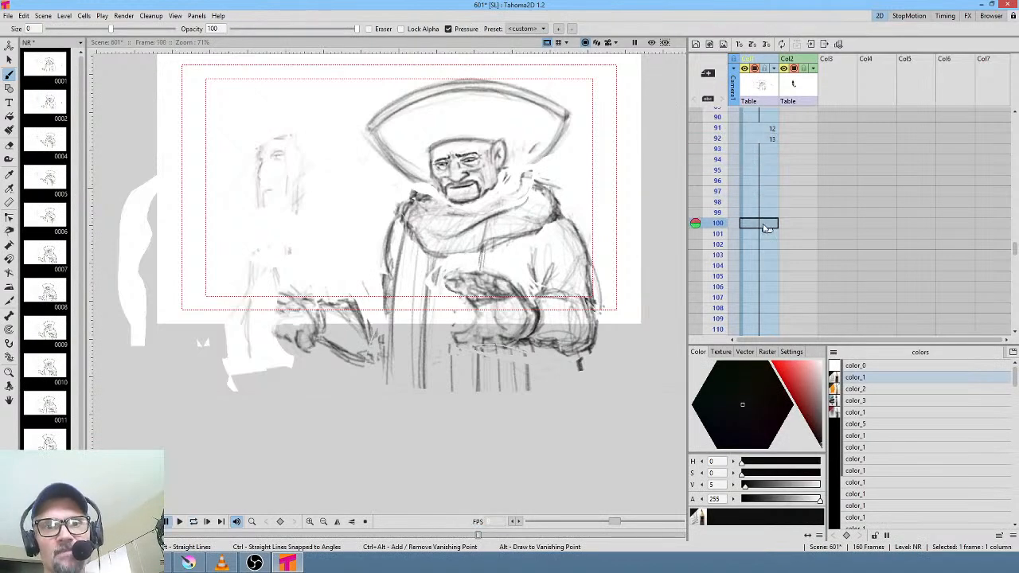
pyautogui.scroll(-4, 764, 231)
pyautogui.keyDown('shift'); pyautogui.click(763, 259); pyautogui.keyUp('shift')
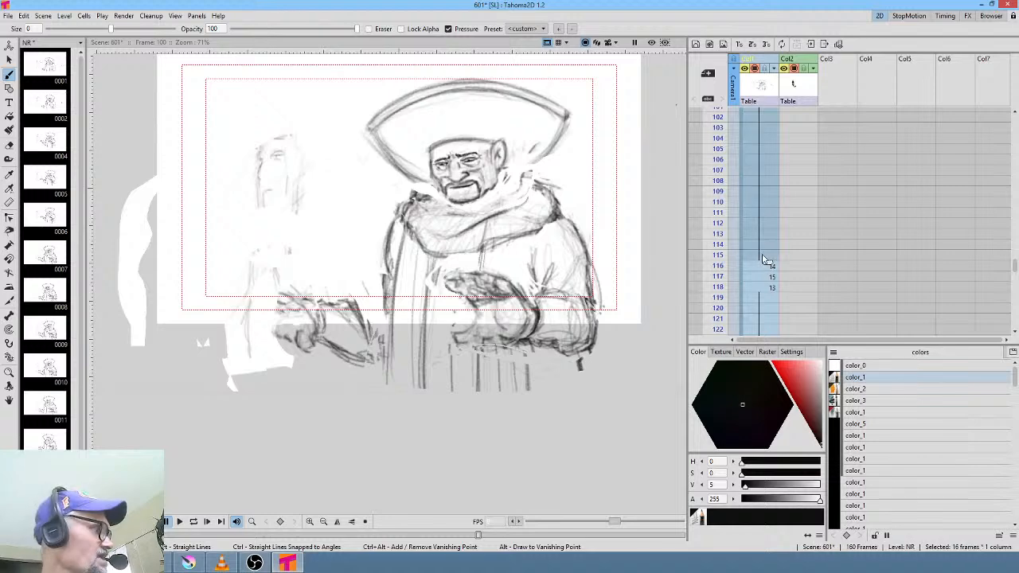
pyautogui.press('Delete')
pyautogui.click(778, 215)
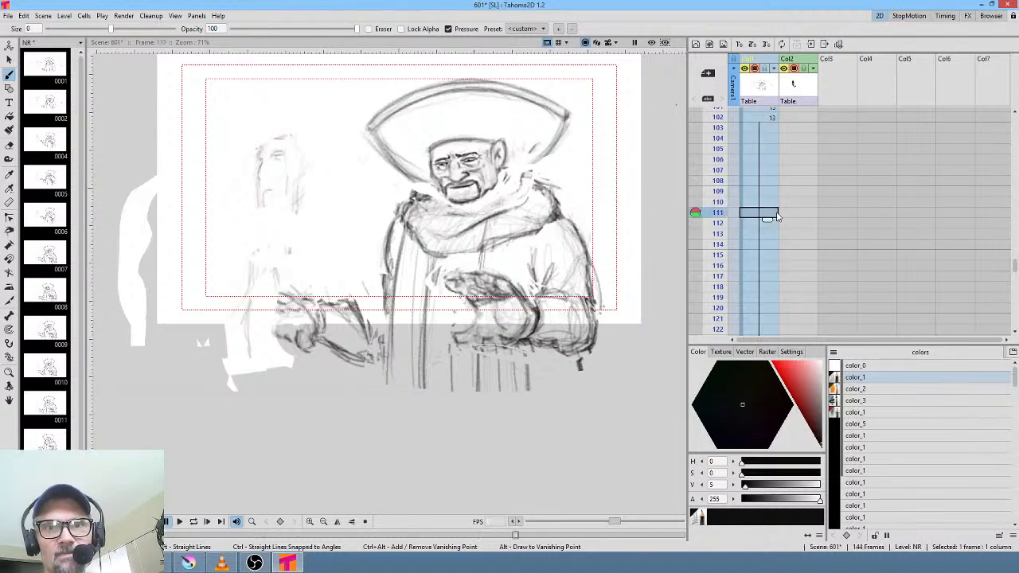
# - Play the animation from frame 90 to check the timing of the shortened hold into drawings 14 and 15
pyautogui.scroll(6, 779, 217)
pyautogui.click(728, 183)
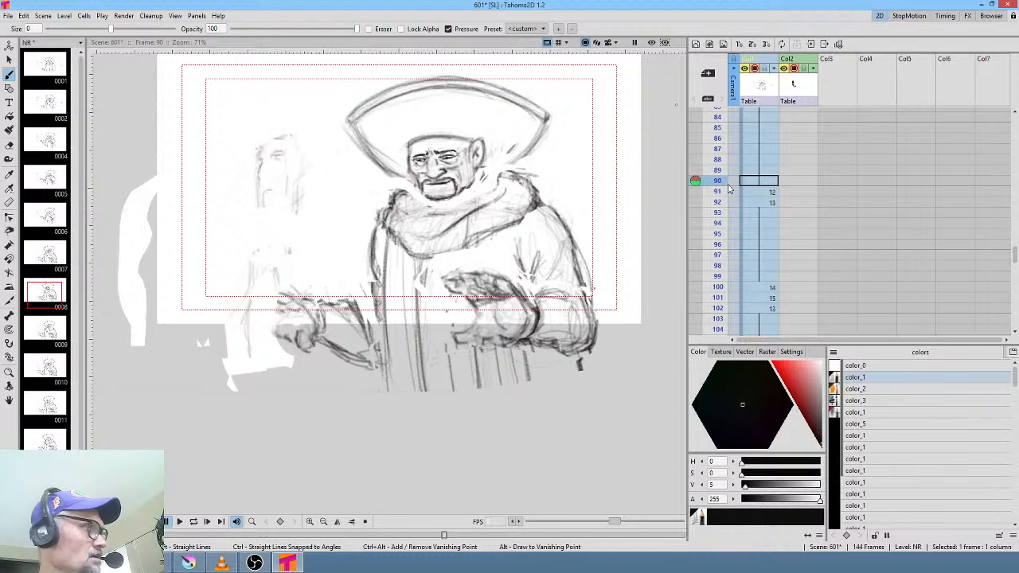
pyautogui.press('l')
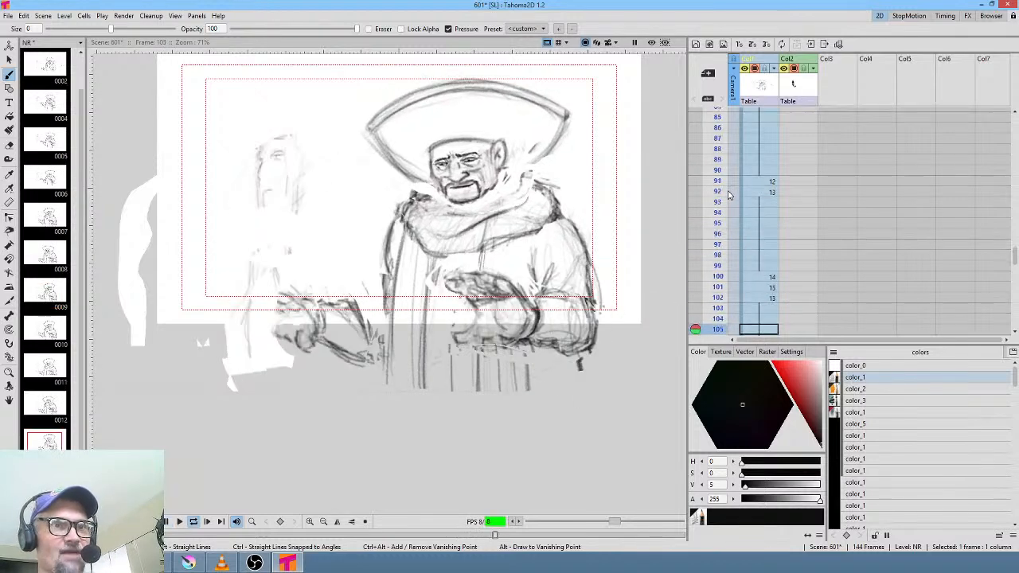
pyautogui.press('l')
pyautogui.scroll(-2, 764, 302)
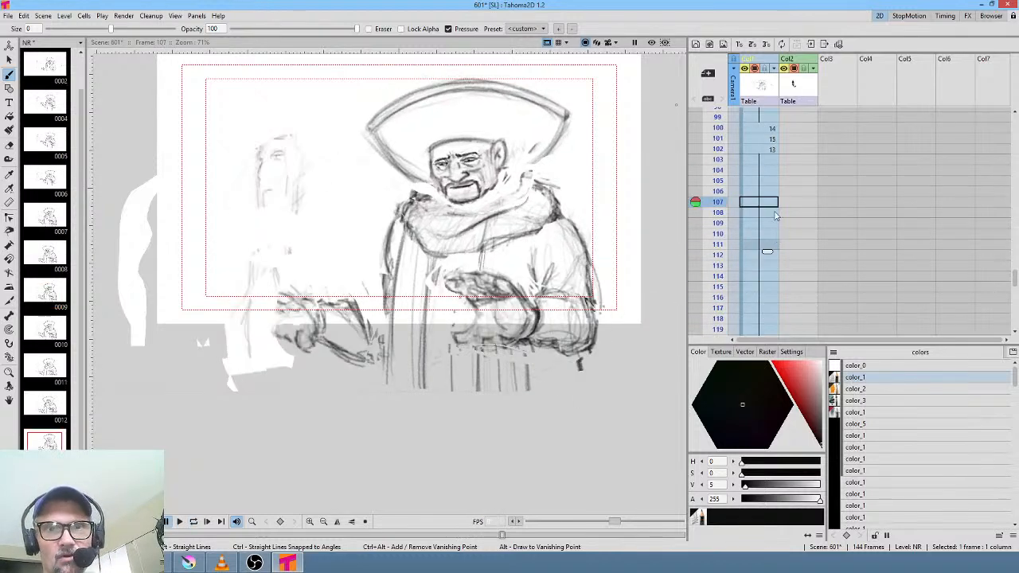
pyautogui.scroll(-1, 774, 217)
pyautogui.scroll(2, 774, 203)
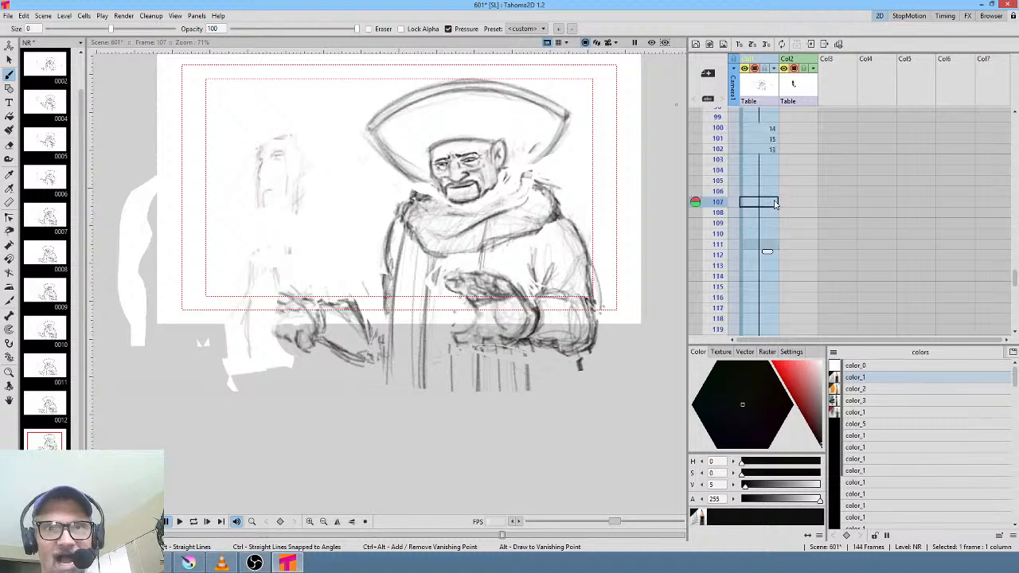
pyautogui.click(771, 192)
pyautogui.press('l')
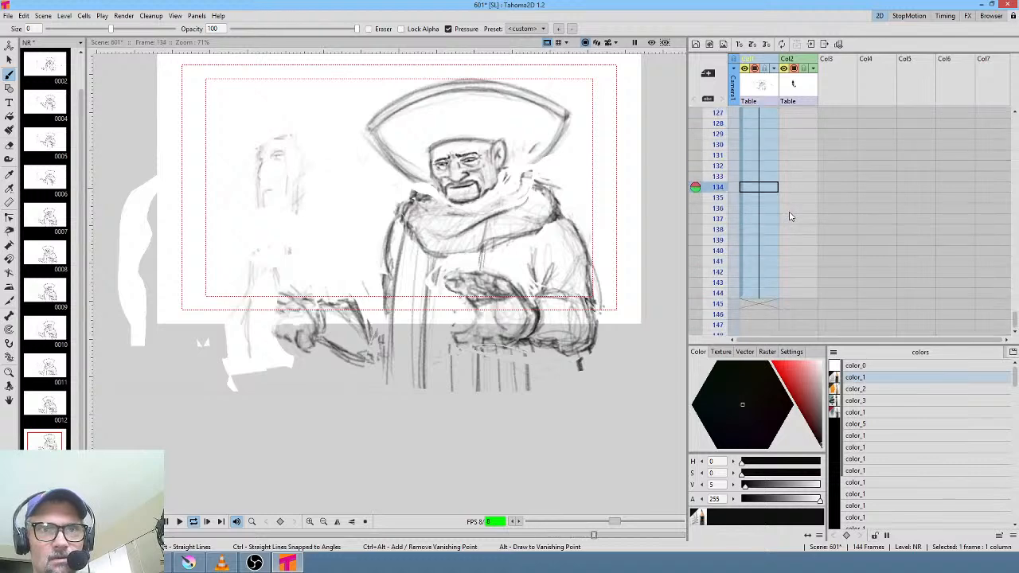
pyautogui.press('l')
pyautogui.scroll(5, 790, 216)
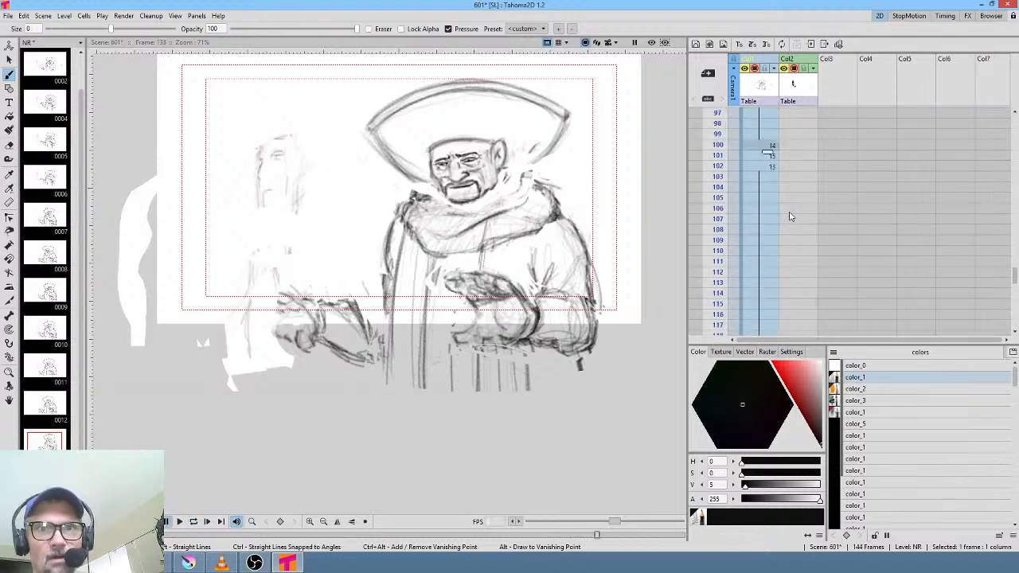
# - Delete the repeated drawing 13 hold from frame 102 to 144 and return to drawing 15 at frame 101
pyautogui.click(754, 156)
pyautogui.click(756, 168)
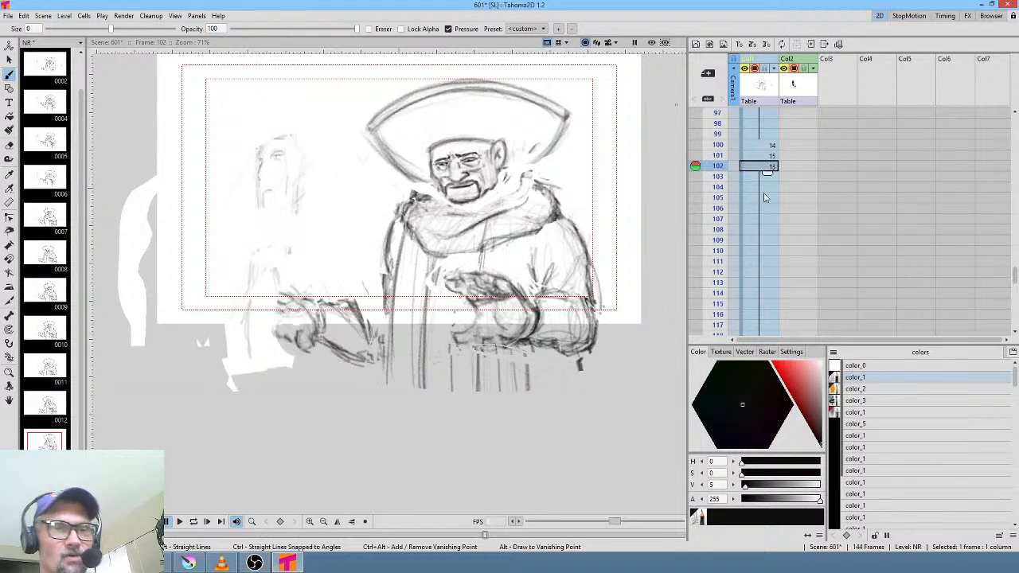
pyautogui.scroll(-8, 765, 203)
pyautogui.rightClick(757, 209)
pyautogui.click(758, 180)
pyautogui.click(760, 177)
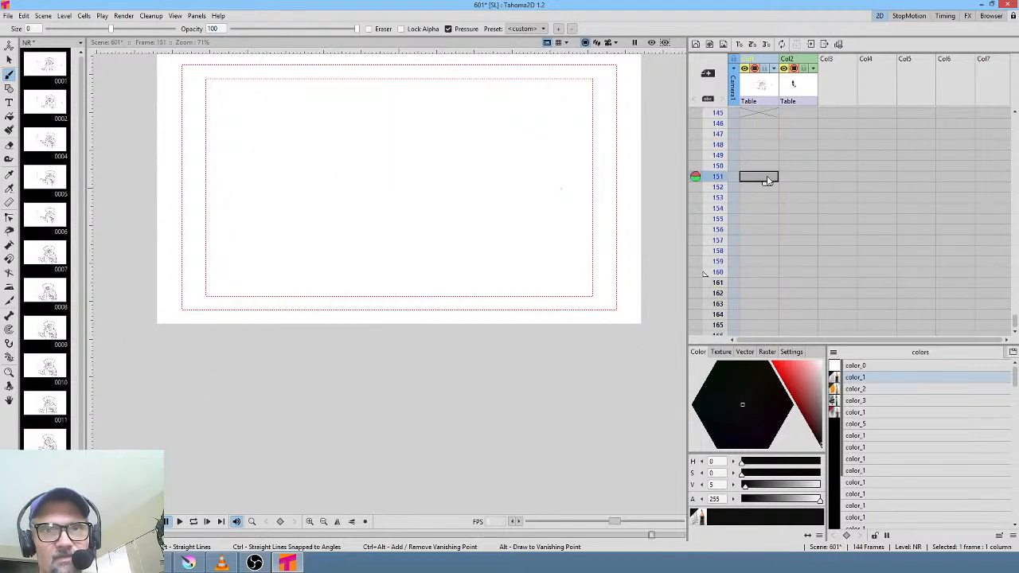
pyautogui.scroll(2, 766, 191)
pyautogui.click(770, 230)
pyautogui.scroll(7, 769, 231)
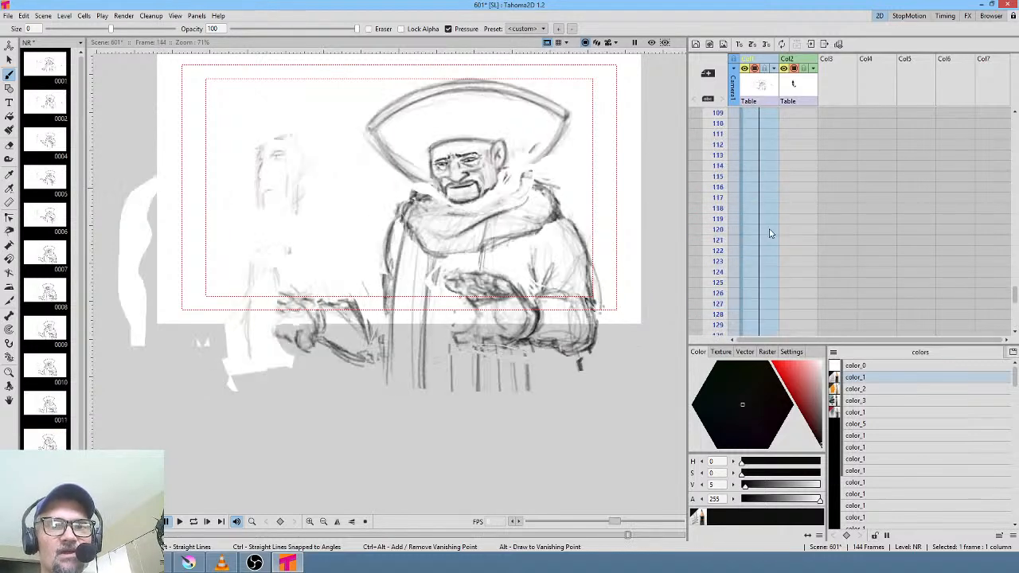
pyautogui.keyDown('shift'); pyautogui.click(769, 231); pyautogui.keyUp('shift')
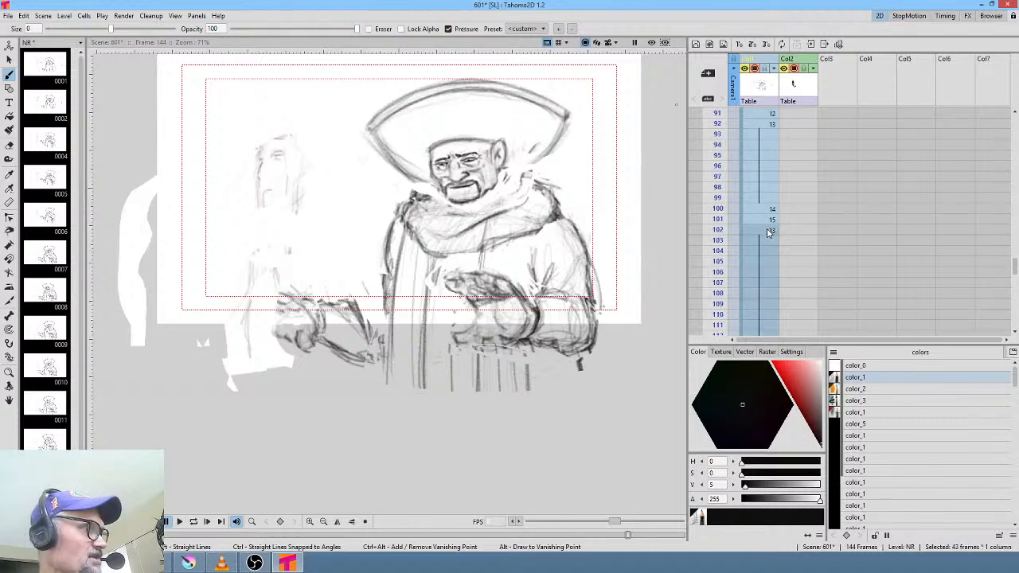
pyautogui.press('Delete')
pyautogui.click(769, 220)
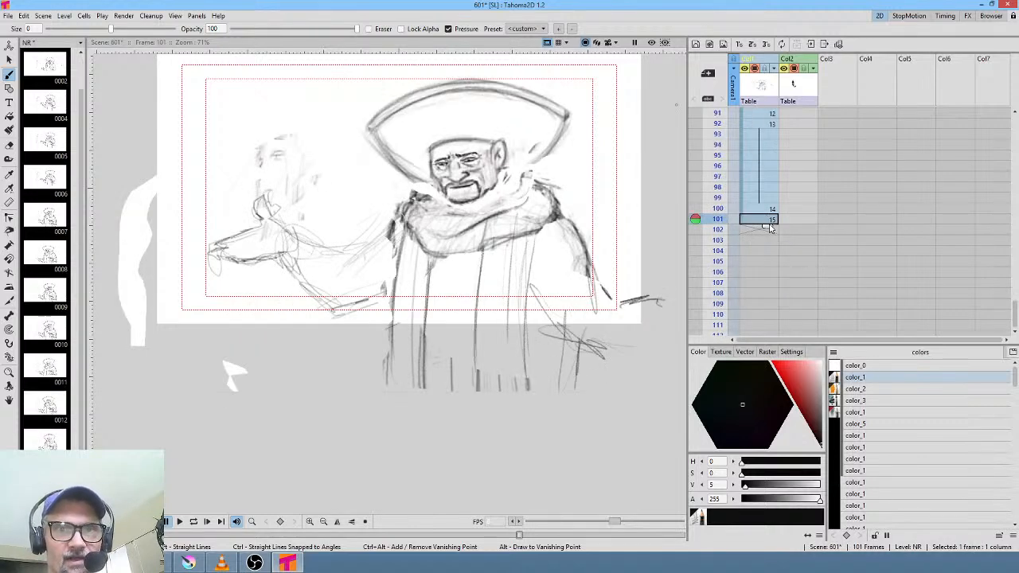
# - Extend the hold of drawing 15 through frame 160 and play the animation from frame 53
pyautogui.moveTo(771, 229); pyautogui.dragTo(766, 325)
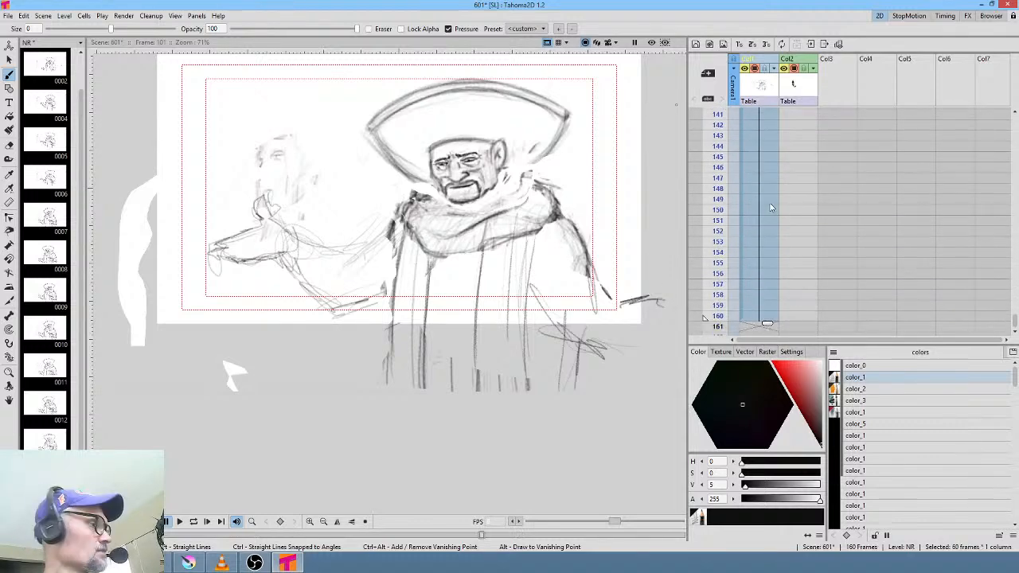
pyautogui.hotkey('alt', ',')
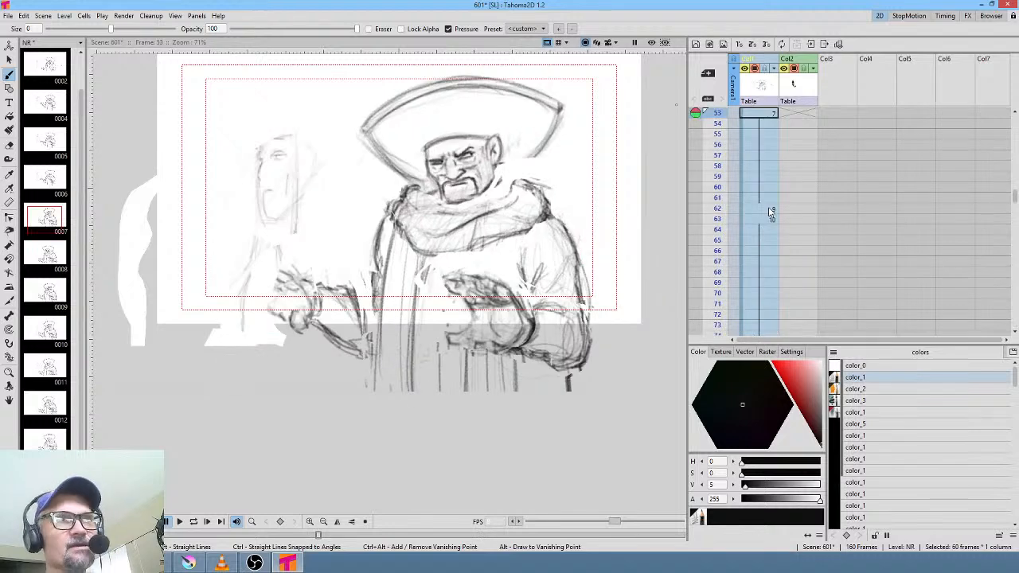
pyautogui.press('p')
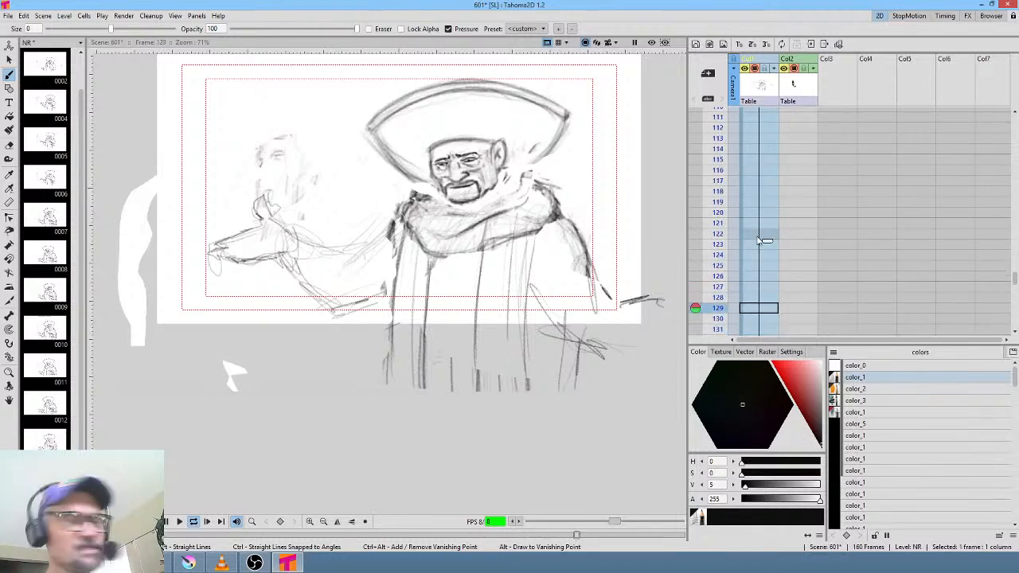
# - Replay the animation in a loop to judge the hold of drawing 15, stopping to pick frame 111
pyautogui.click(771, 226)
pyautogui.click(757, 206)
pyautogui.scroll(4, 757, 206)
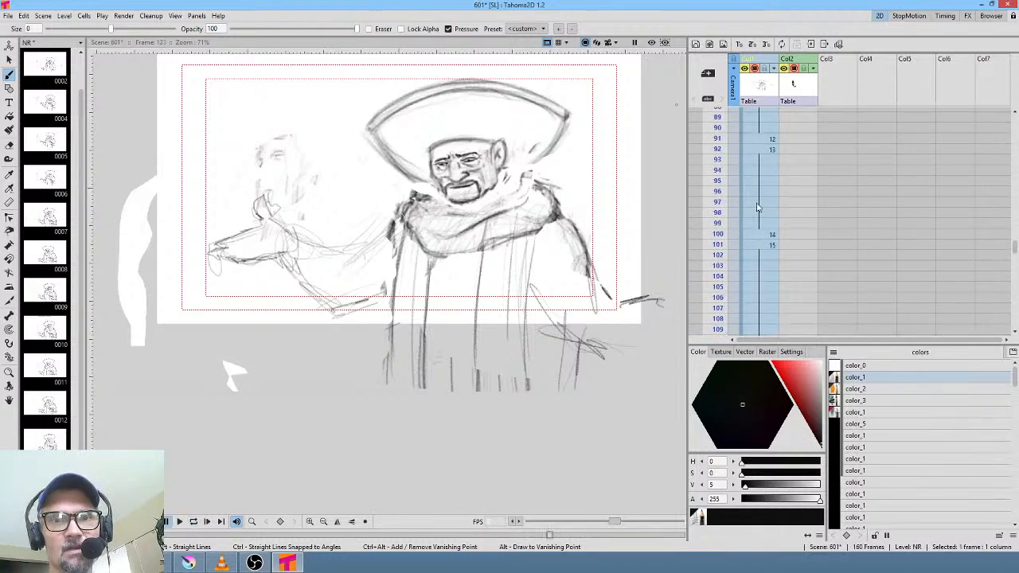
pyautogui.click(757, 205)
pyautogui.press('l')
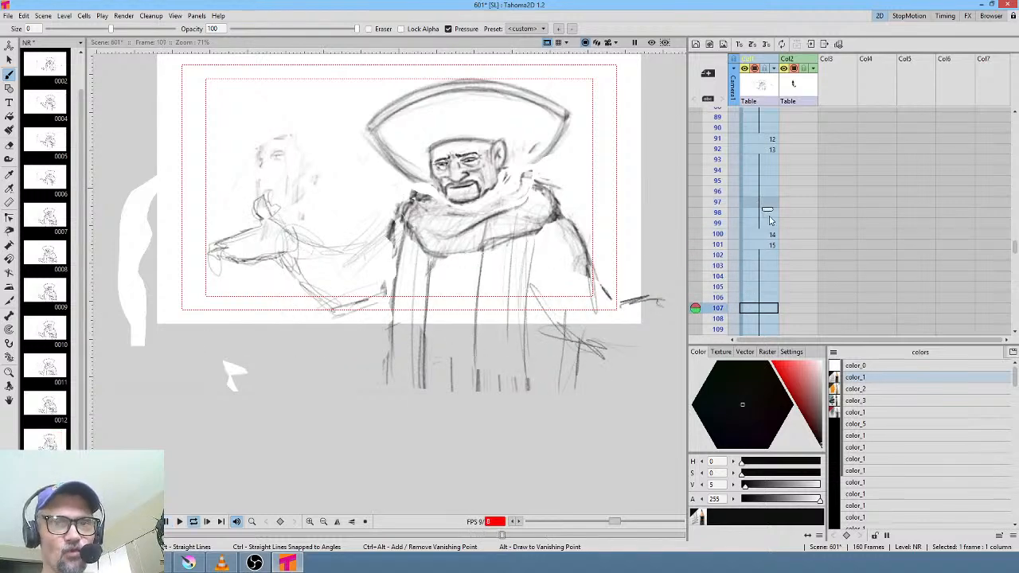
pyautogui.press('l')
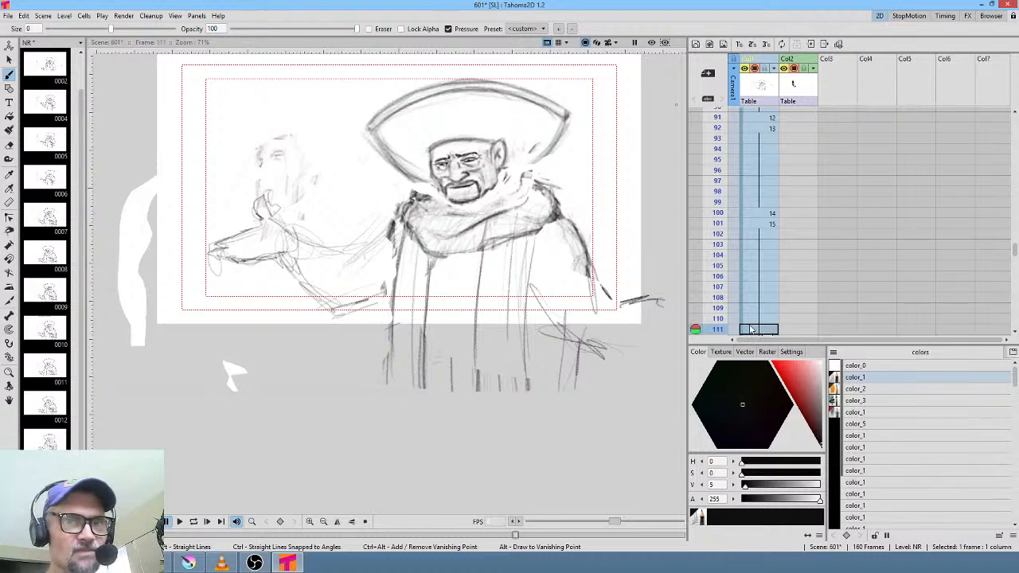
# - Duplicate drawing 15 as drawing 16 at frame 111, held through frame 123, with its head and hat tilted clockwise
pyautogui.scroll(-2, 758, 324)
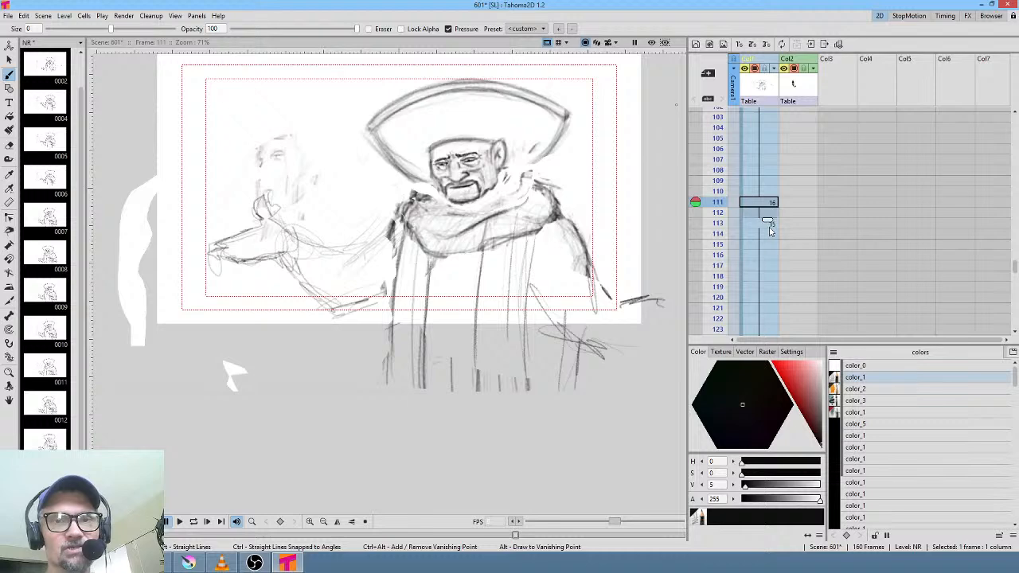
pyautogui.moveTo(780, 344); pyautogui.dragTo(768, 288)
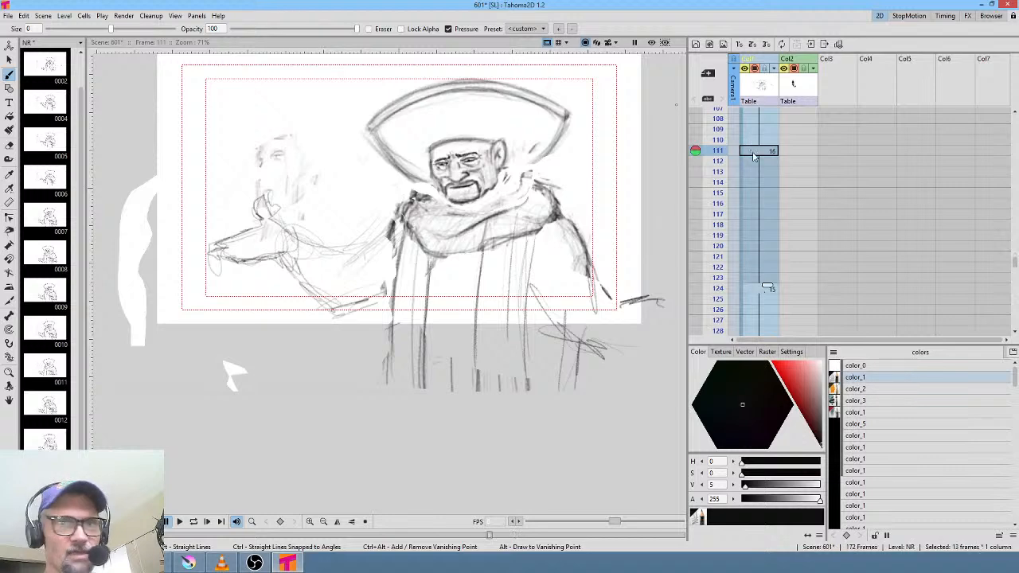
pyautogui.click(761, 141)
pyautogui.press('s')
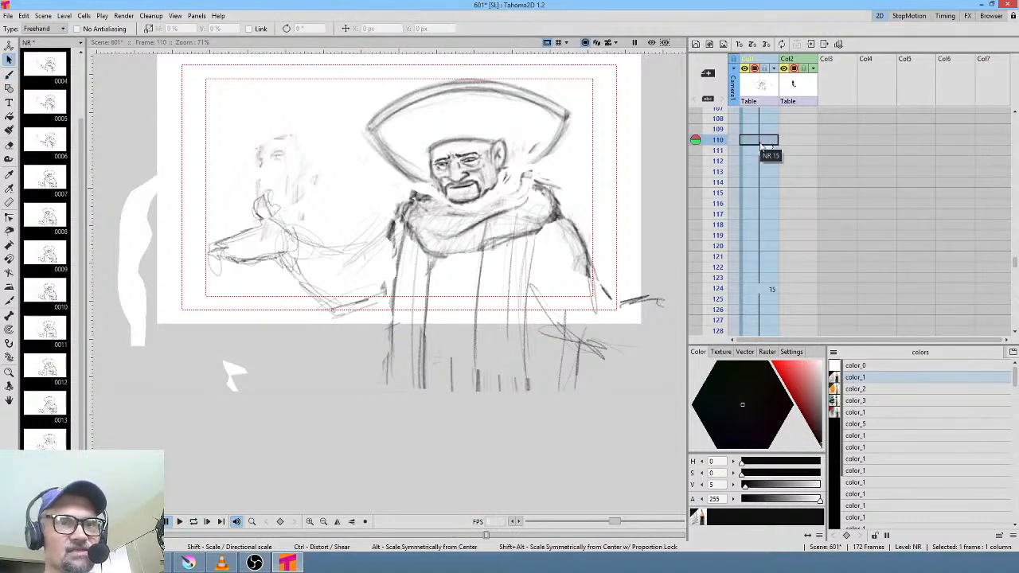
pyautogui.click(752, 151)
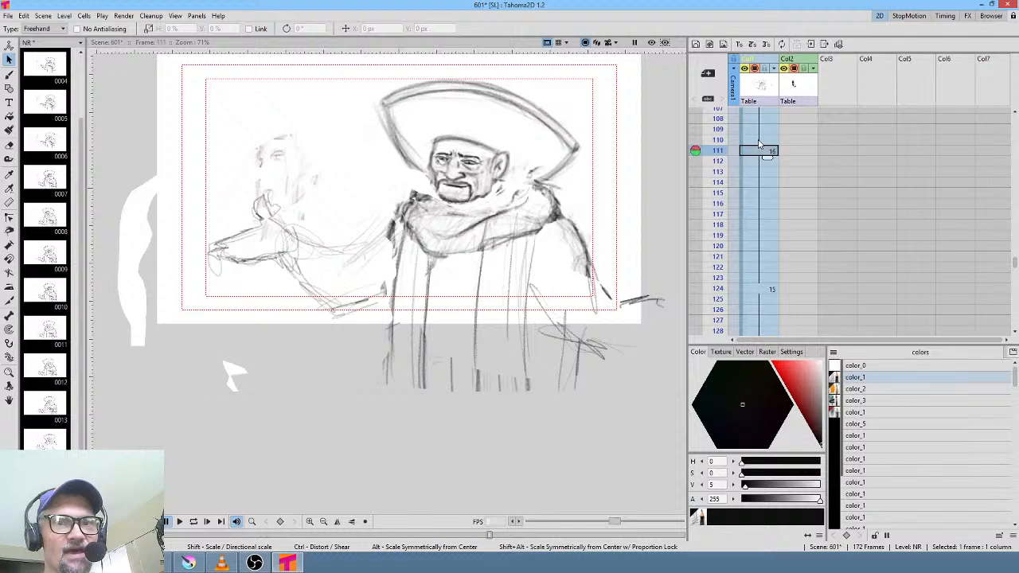
# - Duplicate drawing 15 as drawing 17 at frame 110 and rotate its lassoed head and hat -2.31° about the chin
pyautogui.click(761, 141)
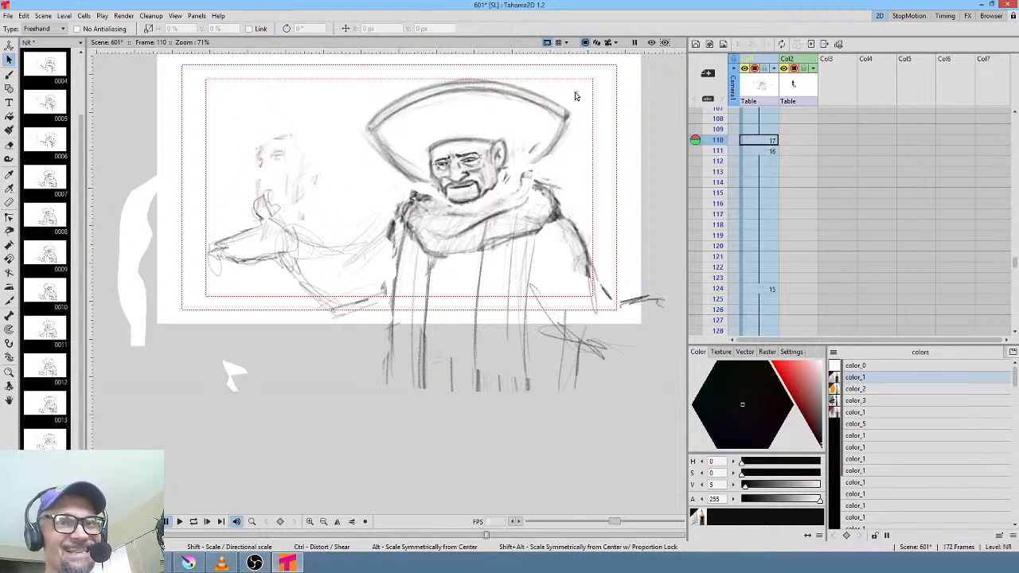
pyautogui.moveTo(577, 92)
pyautogui.mouseDown()
pyautogui.moveTo(495, 72)
pyautogui.moveTo(406, 66)
pyautogui.moveTo(348, 121)
pyautogui.moveTo(355, 167)
pyautogui.moveTo(471, 211)
pyautogui.moveTo(561, 160)
pyautogui.moveTo(585, 121)
pyautogui.moveTo(578, 92)
pyautogui.mouseUp()
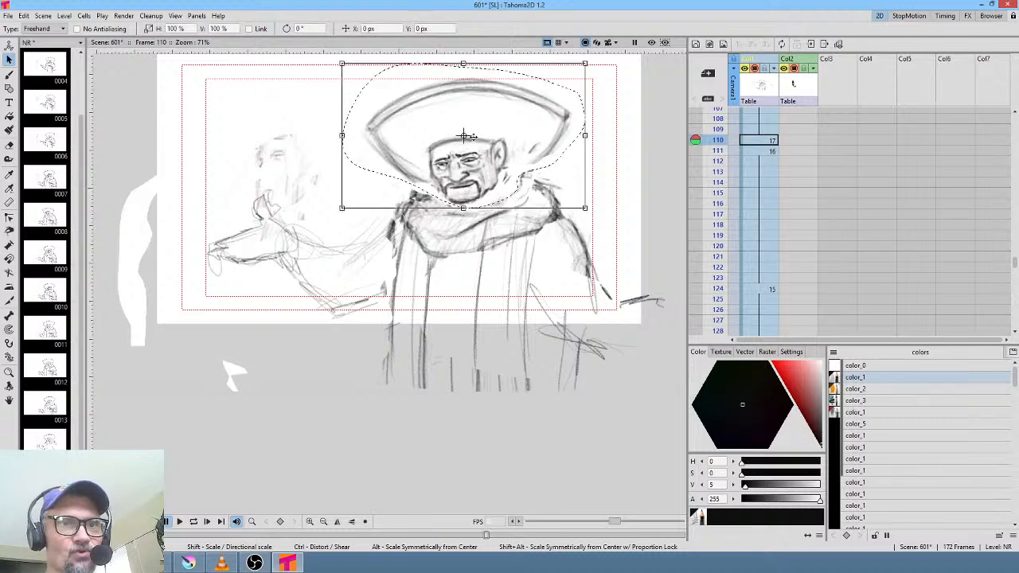
pyautogui.moveTo(463, 136)
pyautogui.mouseDown()
pyautogui.moveTo(462, 146)
pyautogui.moveTo(464, 133)
pyautogui.mouseUp()
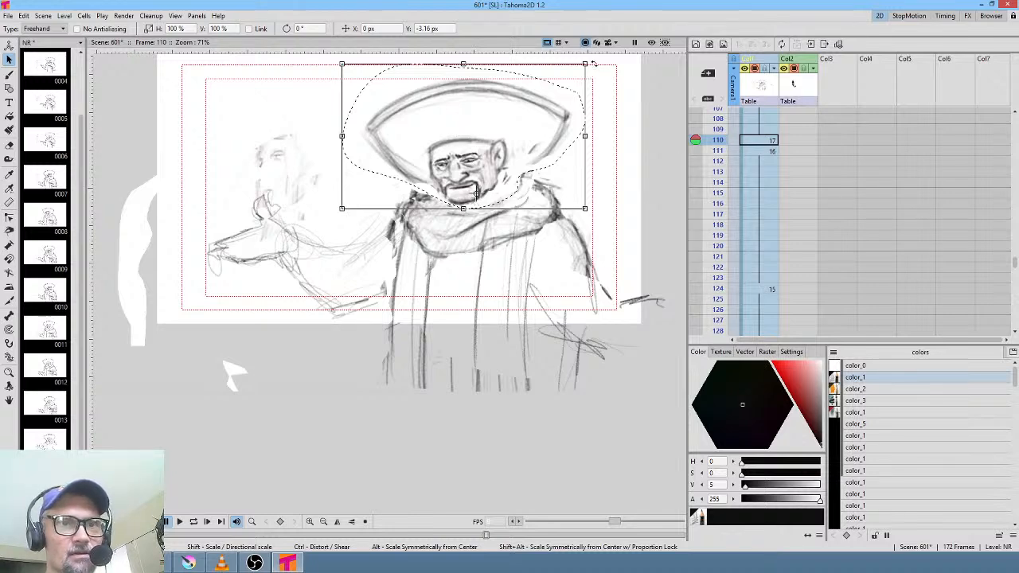
pyautogui.moveTo(593, 63); pyautogui.dragTo(597, 70)
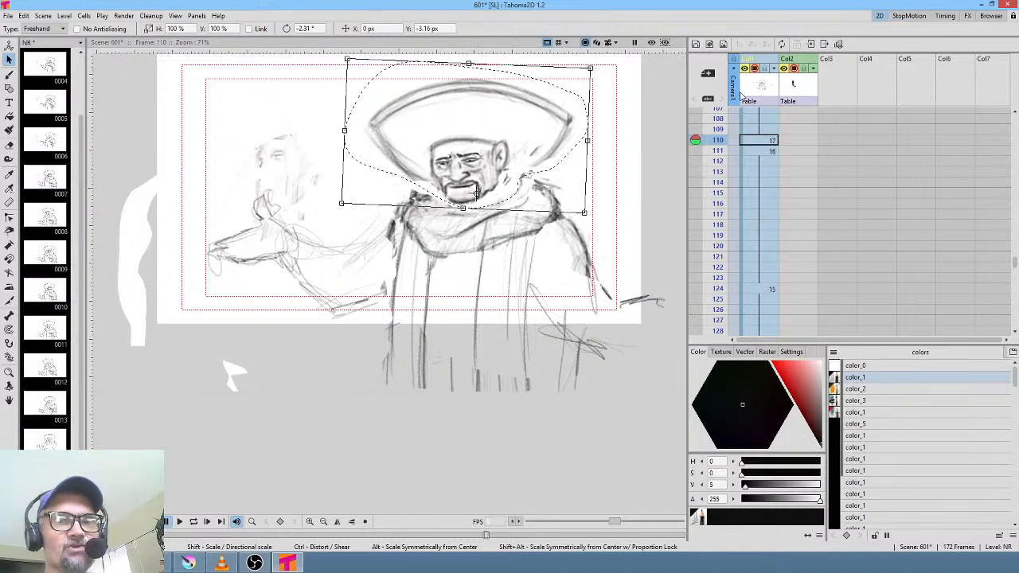
pyautogui.click(719, 118)
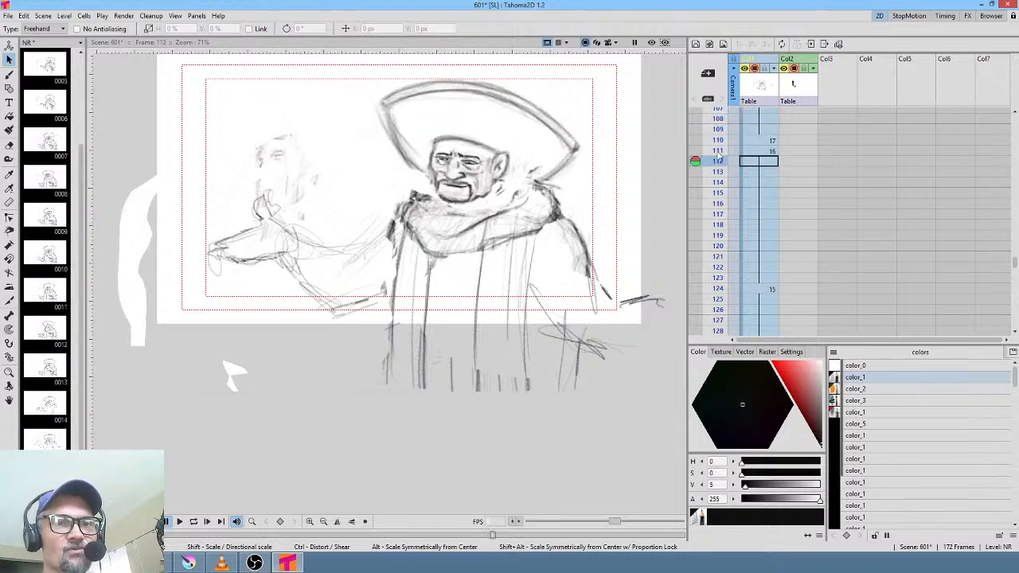
# - Using onion skins of frames 109 and 111, rotate drawing 17's head and hat -3.18° and shift them 34.77 px, -22.13 px
pyautogui.scroll(1, 717, 149)
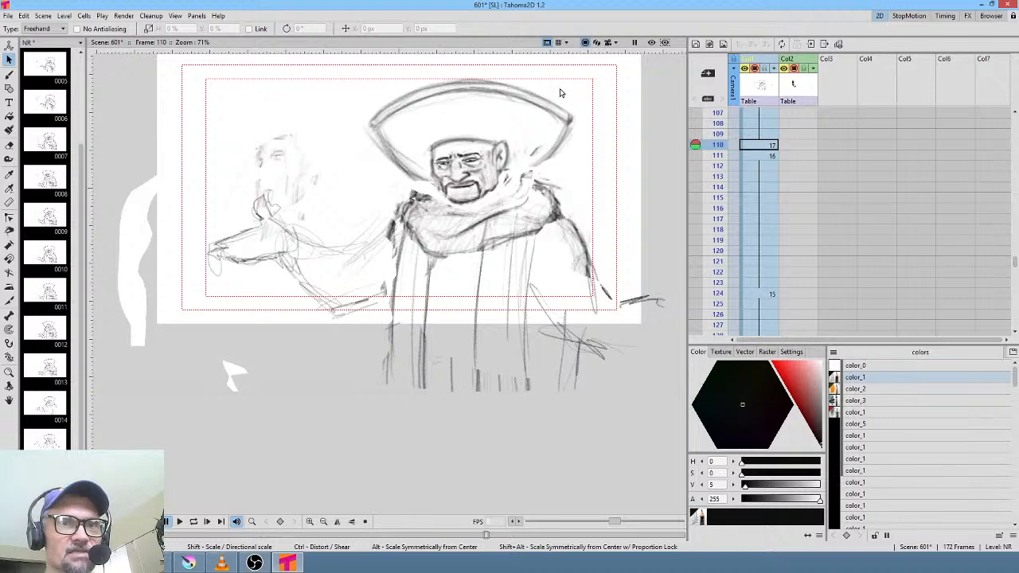
pyautogui.moveTo(559, 93)
pyautogui.mouseDown()
pyautogui.moveTo(450, 72)
pyautogui.moveTo(400, 78)
pyautogui.moveTo(367, 102)
pyautogui.moveTo(351, 150)
pyautogui.moveTo(434, 198)
pyautogui.moveTo(477, 206)
pyautogui.moveTo(569, 163)
pyautogui.moveTo(580, 123)
pyautogui.moveTo(567, 87)
pyautogui.mouseUp()
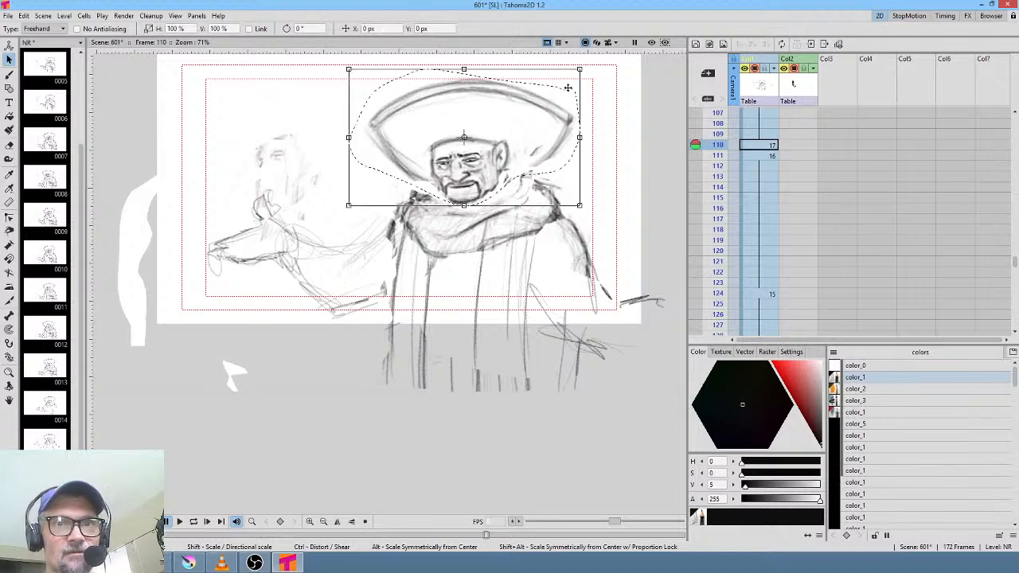
pyautogui.click(695, 134)
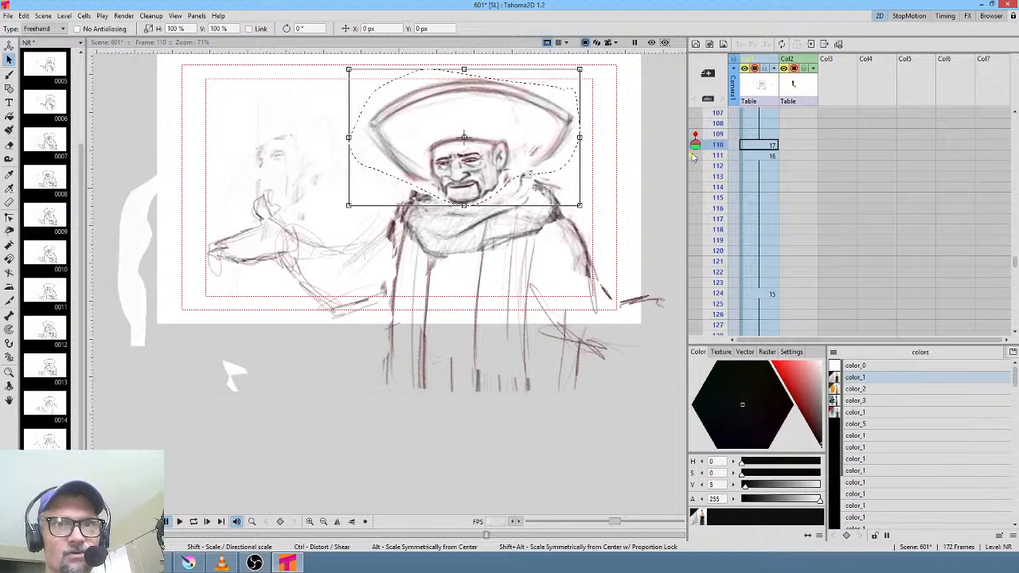
pyautogui.click(695, 156)
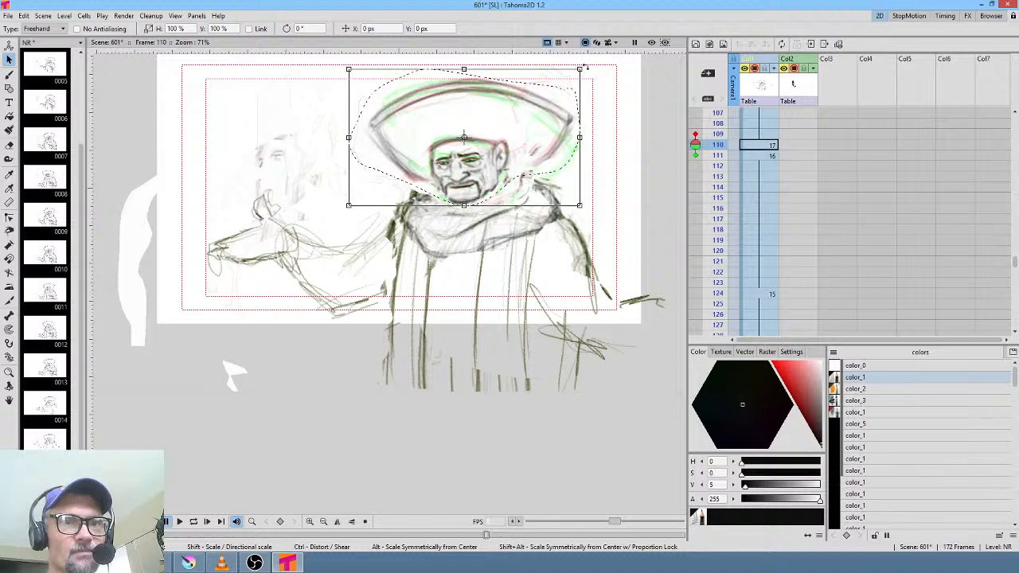
pyautogui.moveTo(585, 68); pyautogui.dragTo(561, 103)
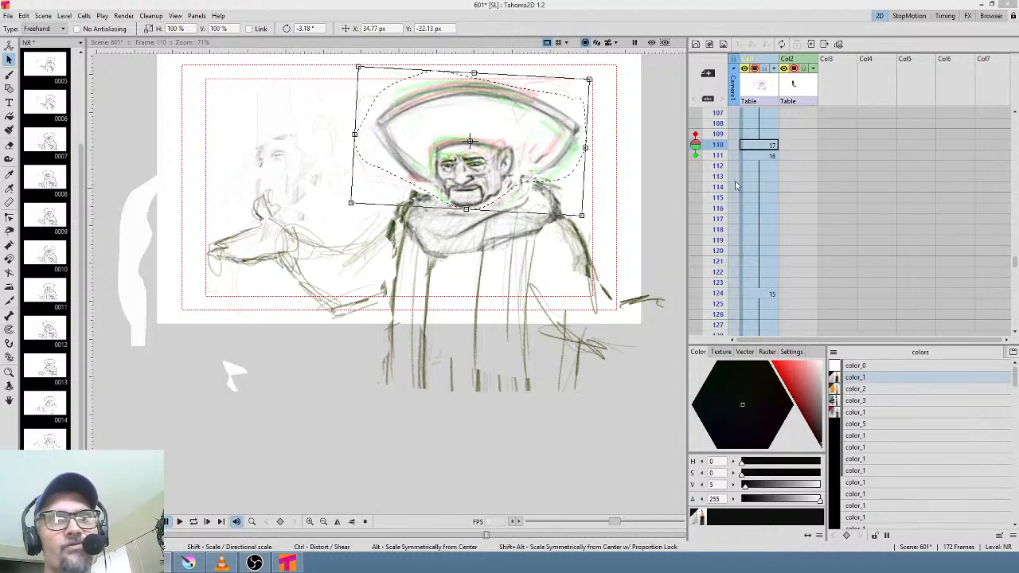
pyautogui.click(696, 137)
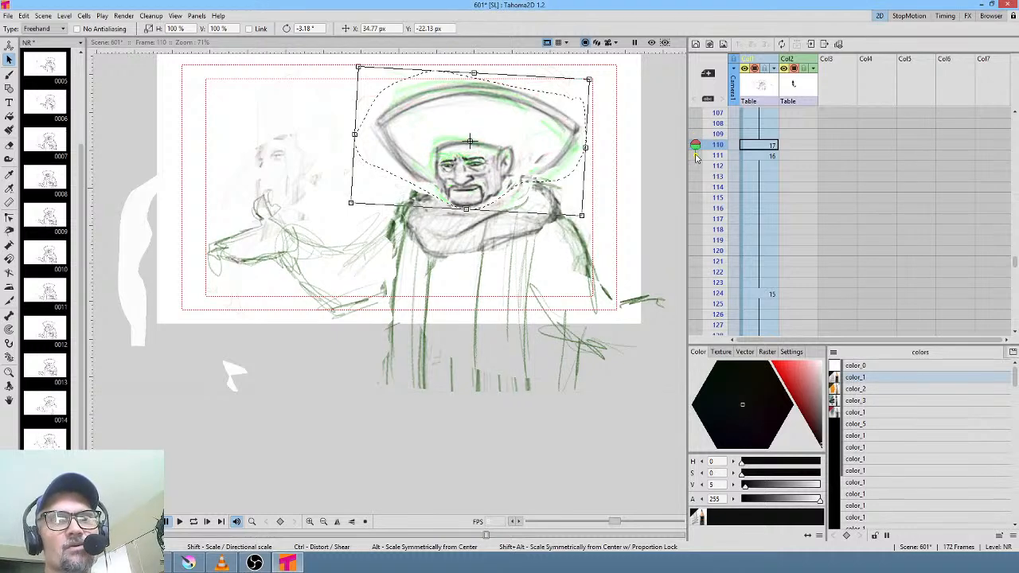
pyautogui.click(696, 156)
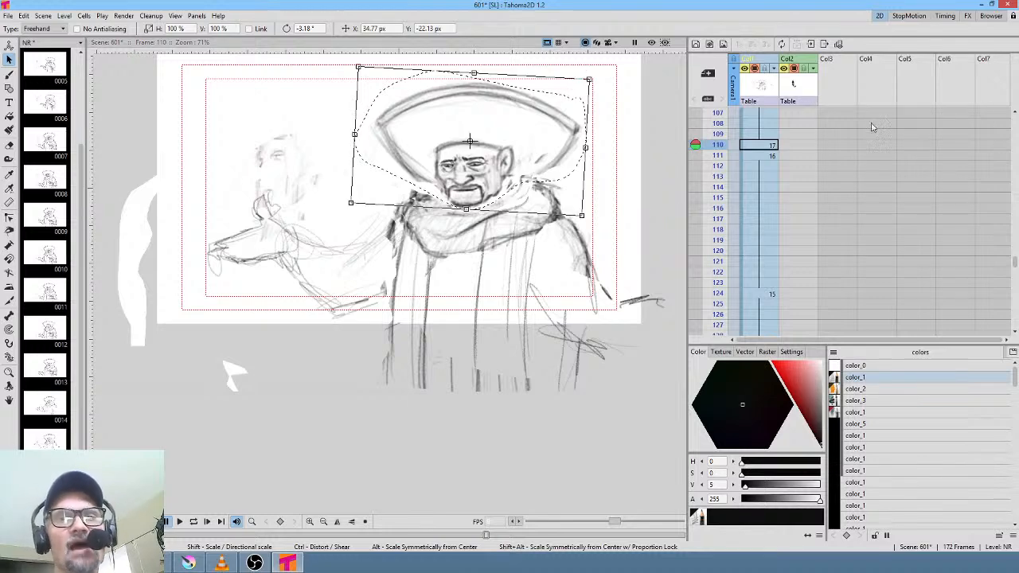
# - Hold drawing 17 from frame 110 through 123 in place of drawing 16 and look over the column's timing
pyautogui.click(773, 145)
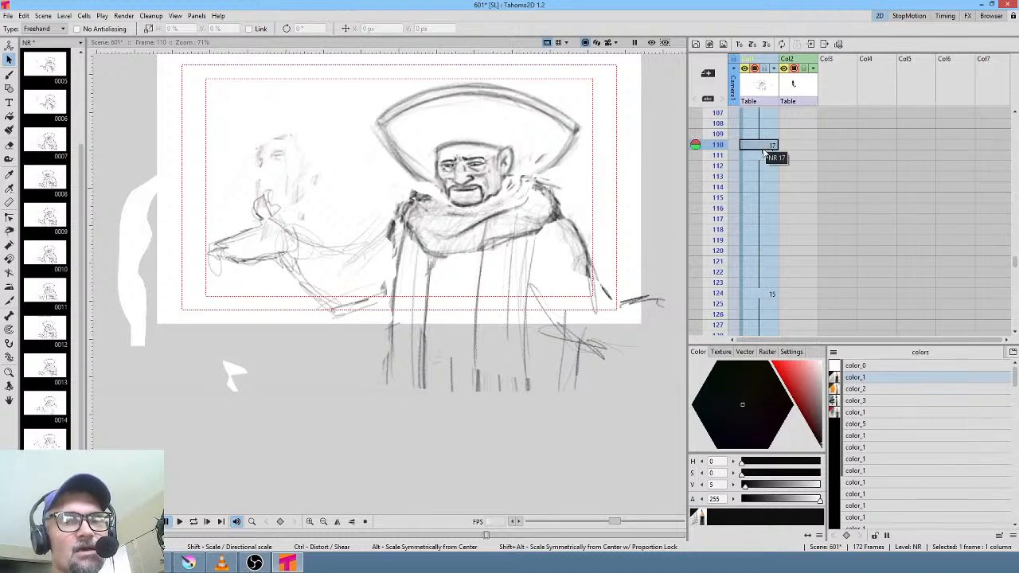
pyautogui.scroll(6, 762, 150)
pyautogui.scroll(8, 760, 149)
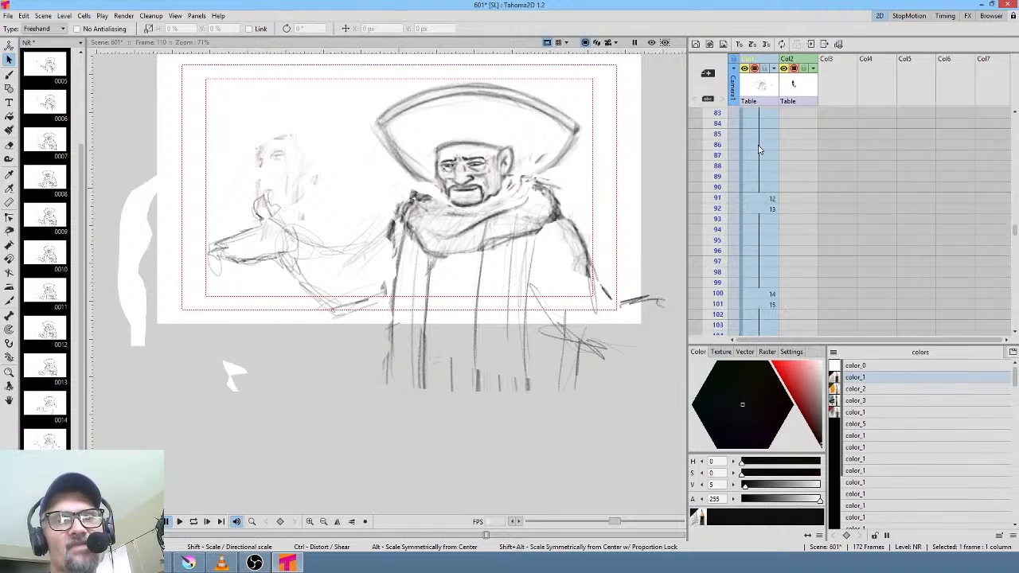
pyautogui.scroll(6, 760, 149)
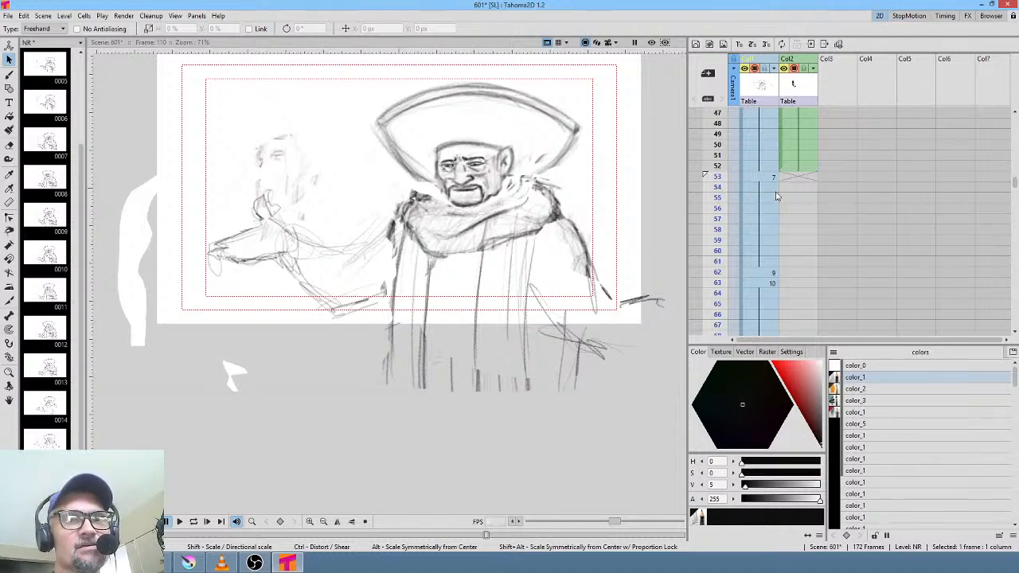
pyautogui.scroll(-18, 774, 195)
pyautogui.scroll(-18, 774, 195)
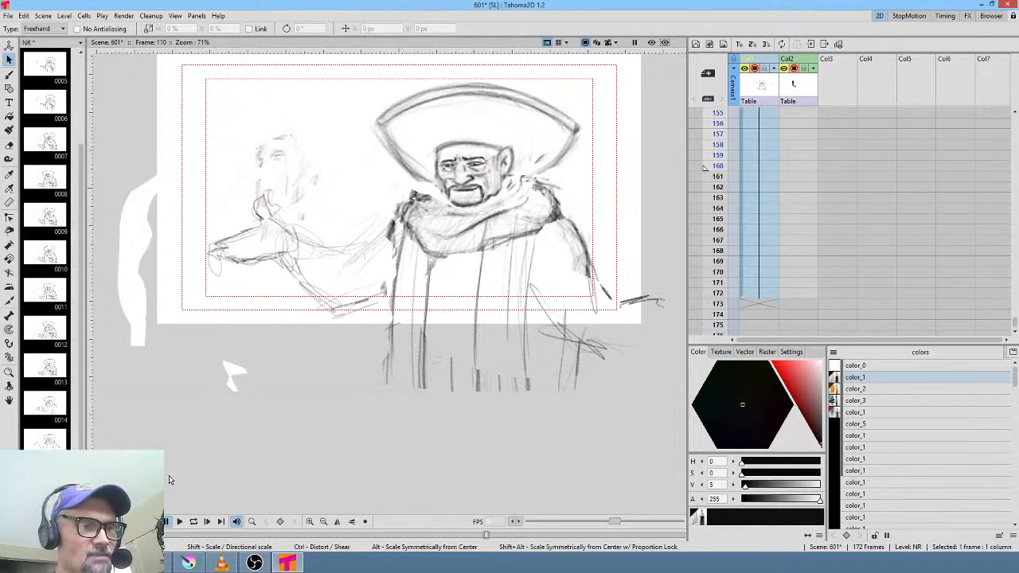
# - Switch to Krita and create a new 1858 x 1080 px document from the clipboard settings
pyautogui.click(188, 563)
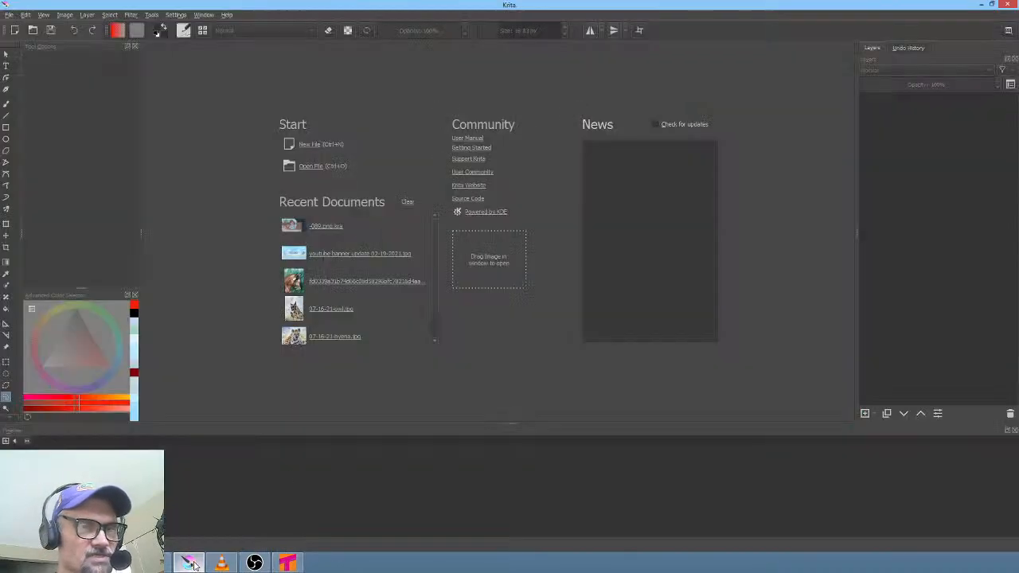
pyautogui.click(310, 146)
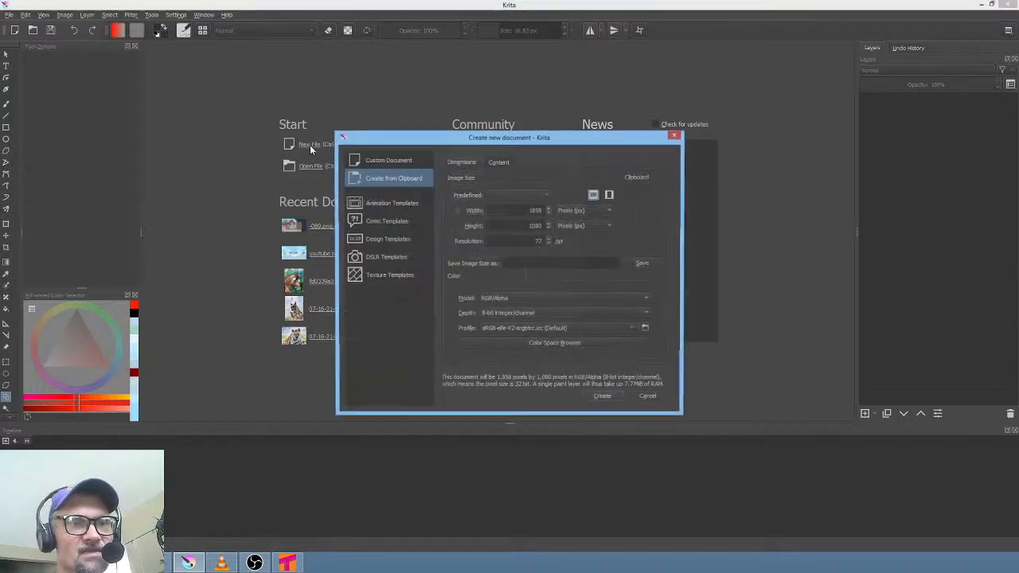
pyautogui.click(602, 397)
pyautogui.scroll(-3, 562, 191)
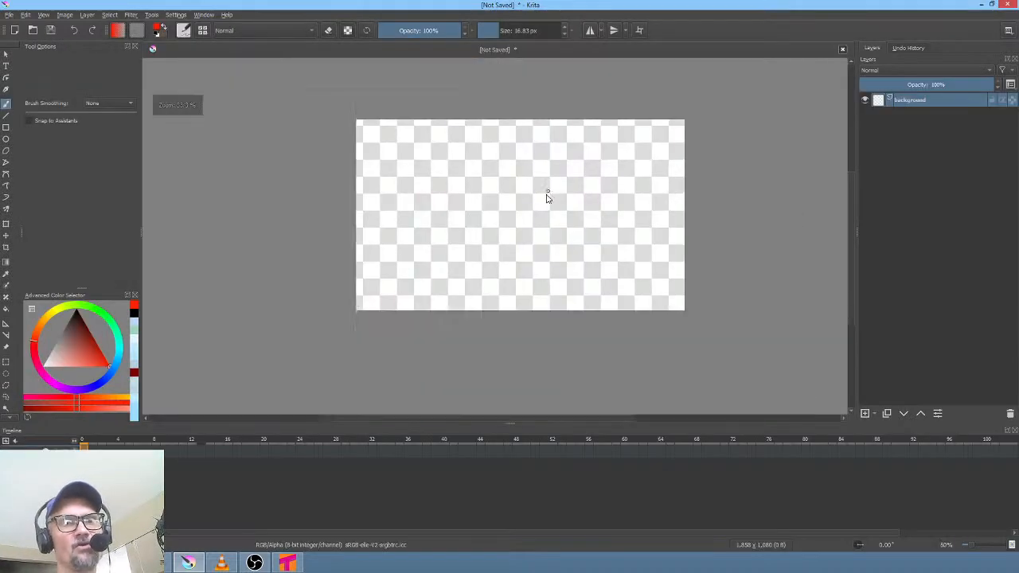
pyautogui.scroll(2, 541, 193)
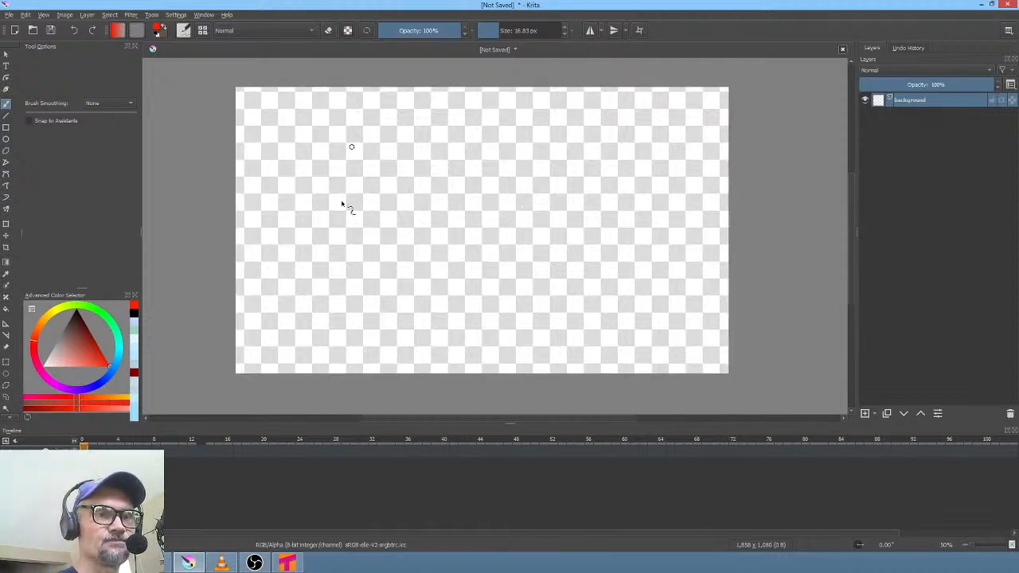
# - Sketch long sweeping ground lines across the lower canvas in red and overlay them with black contour lines
pyautogui.moveTo(263, 316)
pyautogui.mouseDown()
pyautogui.moveTo(505, 286)
pyautogui.moveTo(653, 289)
pyautogui.moveTo(379, 325)
pyautogui.moveTo(712, 292)
pyautogui.moveTo(719, 301)
pyautogui.moveTo(444, 339)
pyautogui.mouseUp()
pyautogui.moveTo(250, 282)
pyautogui.mouseDown()
pyautogui.moveTo(361, 266)
pyautogui.moveTo(639, 285)
pyautogui.moveTo(386, 255)
pyautogui.moveTo(292, 261)
pyautogui.mouseUp()
pyautogui.click(78, 311)
pyautogui.moveTo(423, 273); pyautogui.dragTo(299, 277)
pyautogui.moveTo(305, 334); pyautogui.dragTo(678, 277)
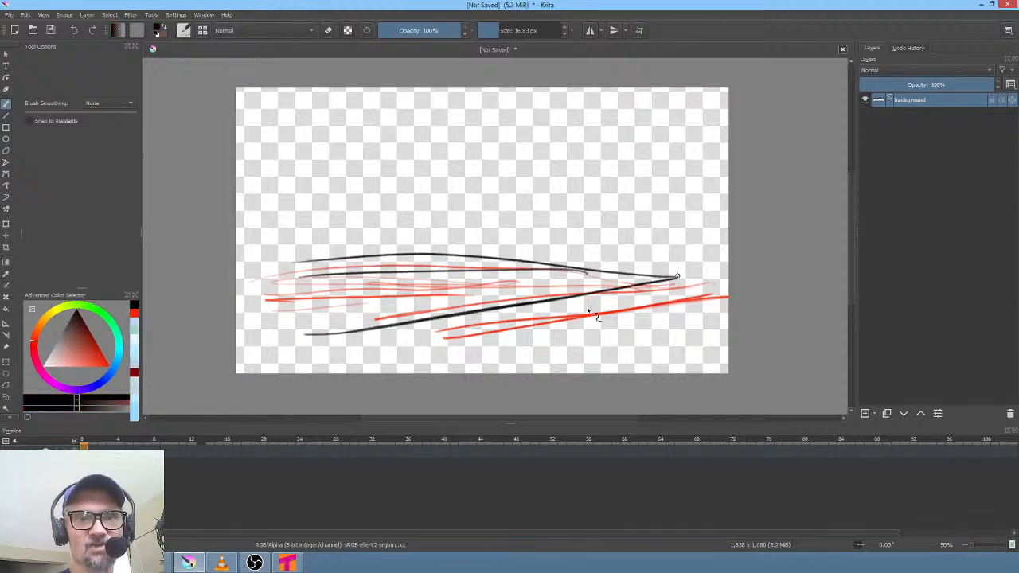
pyautogui.moveTo(374, 369); pyautogui.dragTo(713, 303)
pyautogui.moveTo(443, 341); pyautogui.dragTo(645, 294)
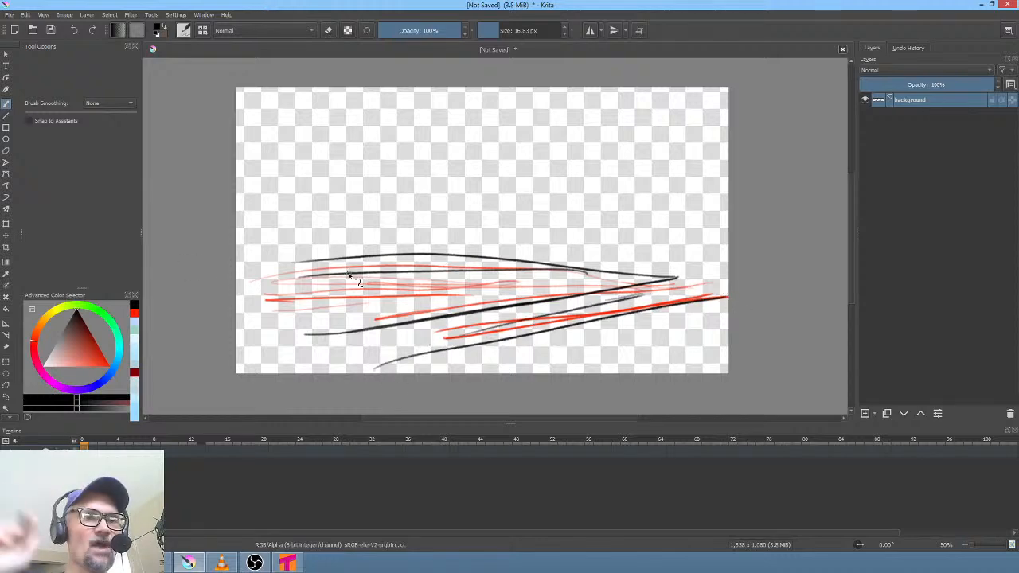
# - Draw four evenly spaced vertical black strokes standing above the ground lines
pyautogui.moveTo(291, 167); pyautogui.dragTo(293, 258)
pyautogui.moveTo(402, 142); pyautogui.dragTo(403, 188)
pyautogui.moveTo(516, 150); pyautogui.dragTo(513, 235)
pyautogui.moveTo(623, 147); pyautogui.dragTo(620, 227)
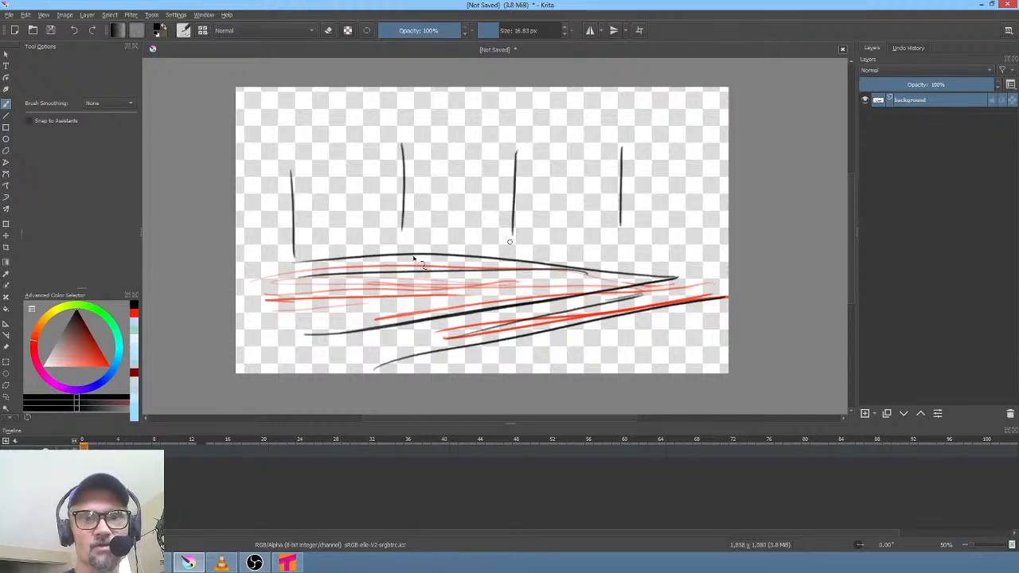
# - Sketch more sweeping black lines across the ground's right side and a thick vertical post near the canvas's right edge
pyautogui.moveTo(434, 257)
pyautogui.mouseDown()
pyautogui.moveTo(685, 229)
pyautogui.moveTo(499, 251)
pyautogui.moveTo(682, 227)
pyautogui.mouseUp()
pyautogui.moveTo(712, 257)
pyautogui.mouseDown()
pyautogui.moveTo(602, 264)
pyautogui.moveTo(729, 230)
pyautogui.moveTo(613, 254)
pyautogui.mouseUp()
pyautogui.moveTo(623, 319); pyautogui.dragTo(728, 299)
pyautogui.moveTo(465, 360); pyautogui.dragTo(721, 312)
pyautogui.moveTo(460, 352)
pyautogui.mouseDown()
pyautogui.moveTo(730, 305)
pyautogui.moveTo(664, 309)
pyautogui.moveTo(445, 352)
pyautogui.mouseUp()
pyautogui.moveTo(719, 293)
pyautogui.mouseDown()
pyautogui.moveTo(750, 294)
pyautogui.moveTo(643, 295)
pyautogui.mouseUp()
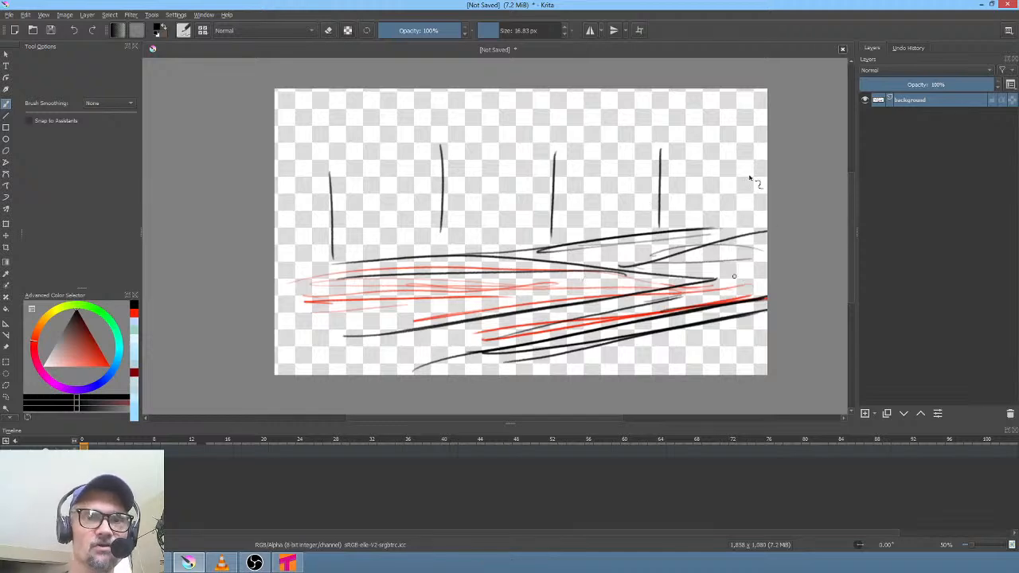
pyautogui.moveTo(745, 160)
pyautogui.mouseDown()
pyautogui.moveTo(747, 293)
pyautogui.moveTo(744, 253)
pyautogui.mouseUp()
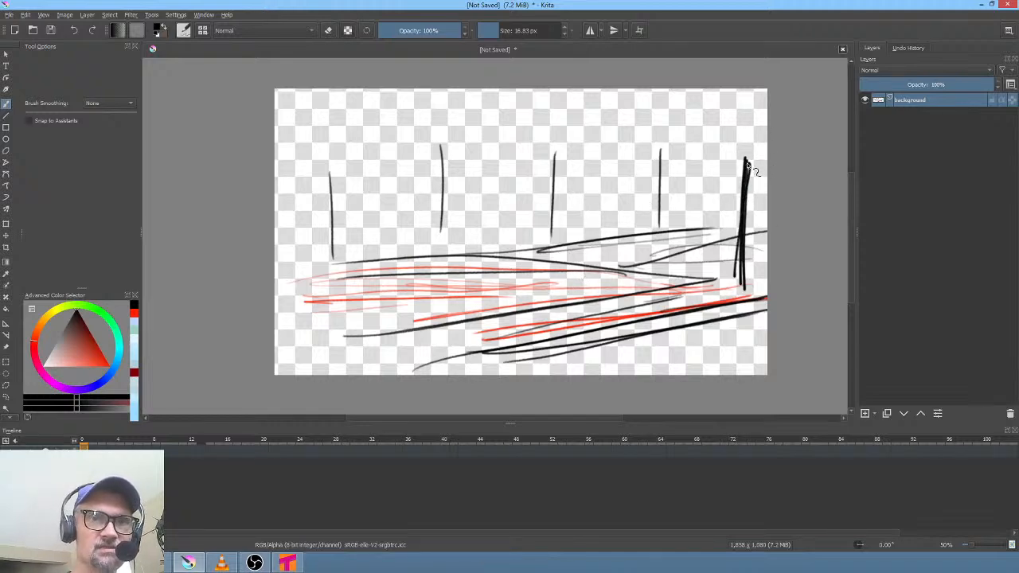
# - Draw a thick black post with a short side arm near the canvas centre and a scribbled standing figure between the two thick posts
pyautogui.moveTo(521, 167); pyautogui.dragTo(516, 341)
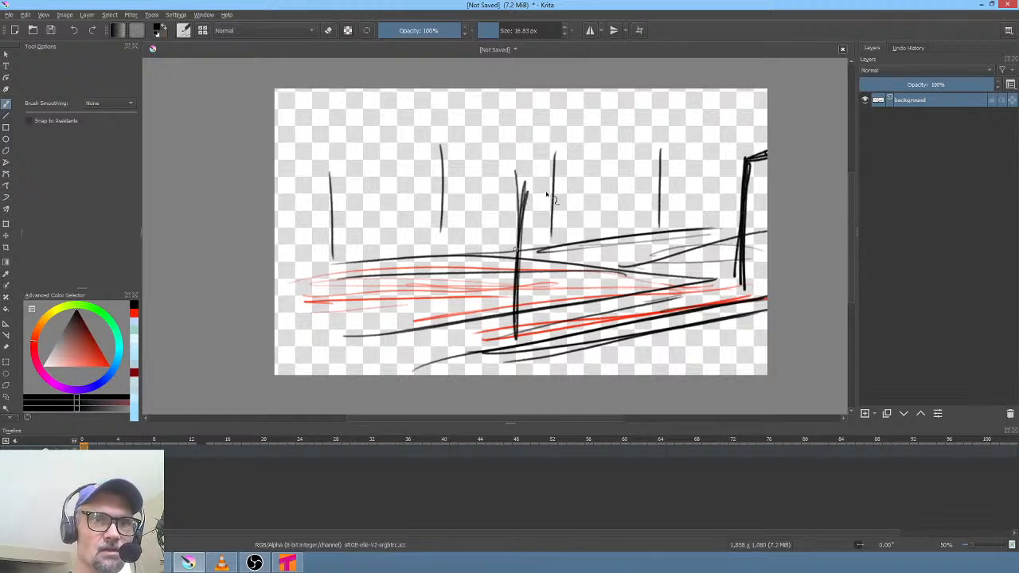
pyautogui.moveTo(523, 174)
pyautogui.mouseDown()
pyautogui.moveTo(572, 176)
pyautogui.moveTo(557, 169)
pyautogui.mouseUp()
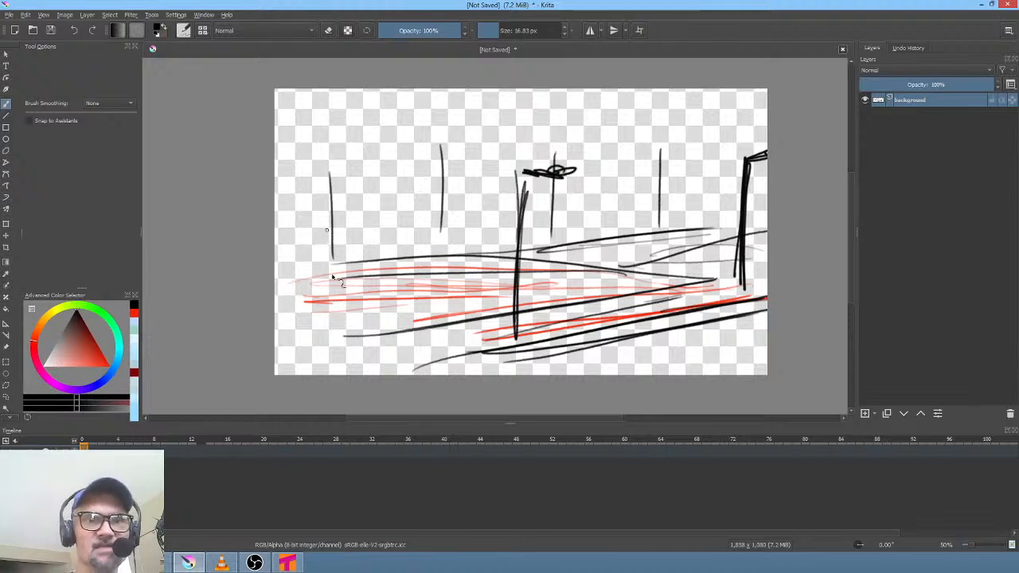
pyautogui.moveTo(330, 229); pyautogui.dragTo(314, 246)
pyautogui.moveTo(290, 121); pyautogui.dragTo(275, 263)
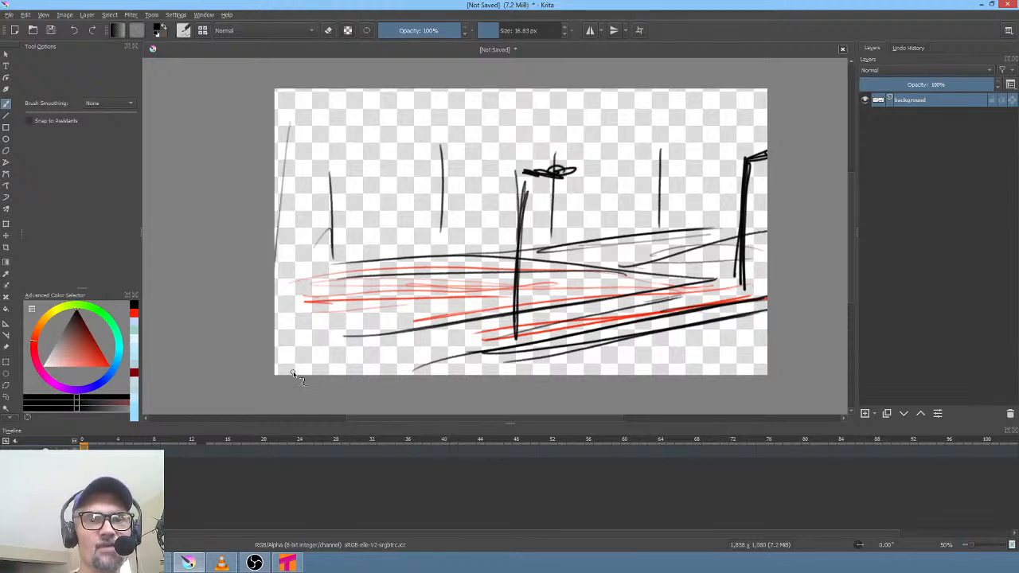
pyautogui.moveTo(625, 212)
pyautogui.mouseDown()
pyautogui.moveTo(630, 244)
pyautogui.moveTo(606, 277)
pyautogui.moveTo(628, 276)
pyautogui.moveTo(597, 316)
pyautogui.moveTo(611, 325)
pyautogui.moveTo(626, 312)
pyautogui.moveTo(631, 282)
pyautogui.moveTo(620, 284)
pyautogui.moveTo(628, 295)
pyautogui.moveTo(597, 338)
pyautogui.mouseUp()
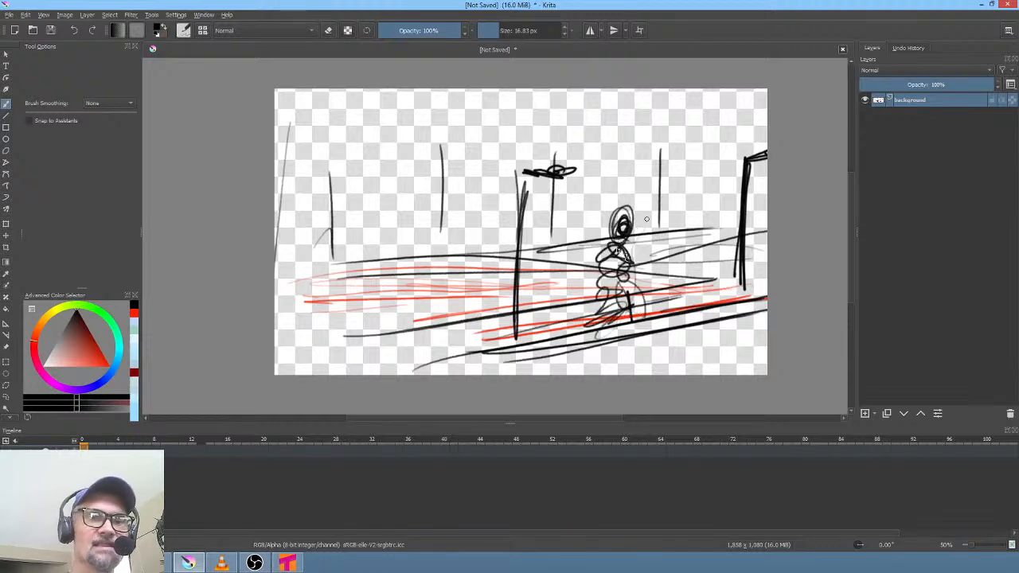
pyautogui.moveTo(621, 181); pyautogui.dragTo(610, 239)
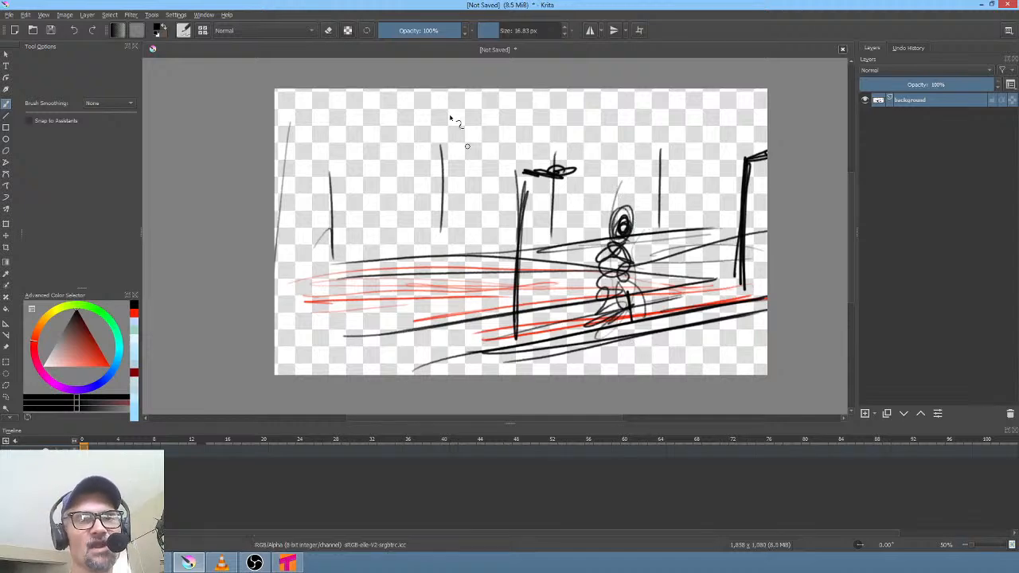
# - Sketch a large block-like shape with vertical black sides and looping cross strokes in the canvas's upper-left area
pyautogui.moveTo(447, 107); pyautogui.dragTo(445, 253)
pyautogui.moveTo(334, 127)
pyautogui.mouseDown()
pyautogui.moveTo(339, 246)
pyautogui.moveTo(452, 248)
pyautogui.mouseUp()
pyautogui.moveTo(436, 106); pyautogui.dragTo(442, 236)
pyautogui.moveTo(345, 132); pyautogui.dragTo(462, 142)
pyautogui.moveTo(355, 153)
pyautogui.mouseDown()
pyautogui.moveTo(463, 144)
pyautogui.moveTo(452, 139)
pyautogui.mouseUp()
pyautogui.moveTo(436, 88)
pyautogui.mouseDown()
pyautogui.moveTo(445, 139)
pyautogui.moveTo(401, 89)
pyautogui.mouseUp()
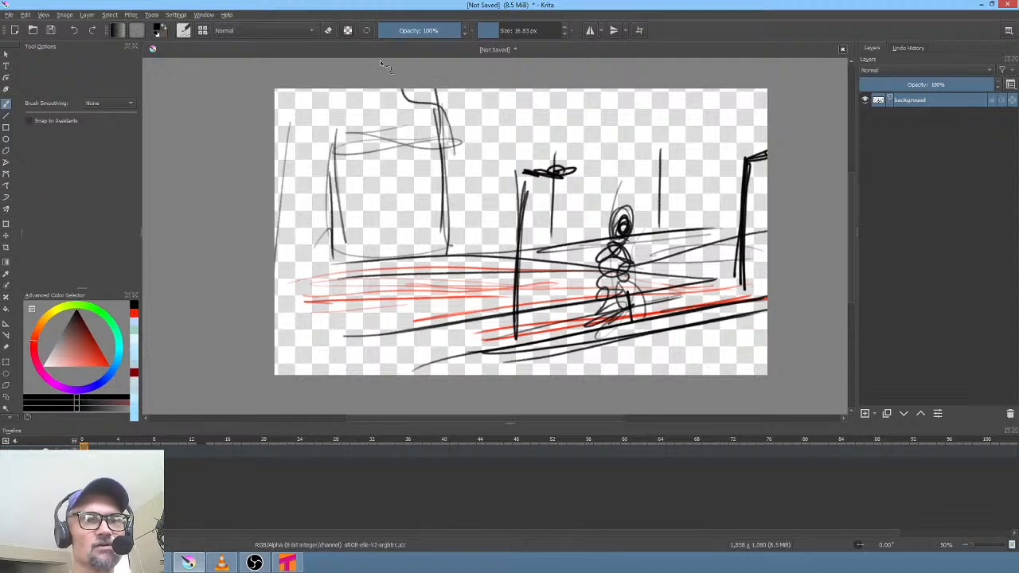
# - Draw tall black column edges running up to the canvas's upper edge on both sides of the block shape
pyautogui.moveTo(316, 88); pyautogui.dragTo(306, 191)
pyautogui.moveTo(447, 86)
pyautogui.mouseDown()
pyautogui.moveTo(445, 164)
pyautogui.moveTo(427, 147)
pyautogui.moveTo(428, 165)
pyautogui.moveTo(475, 251)
pyautogui.mouseUp()
pyautogui.moveTo(476, 93); pyautogui.dragTo(476, 231)
pyautogui.moveTo(445, 90); pyautogui.dragTo(443, 246)
pyautogui.moveTo(440, 133); pyautogui.dragTo(444, 239)
pyautogui.moveTo(432, 247)
pyautogui.mouseDown()
pyautogui.moveTo(359, 247)
pyautogui.moveTo(439, 247)
pyautogui.mouseUp()
pyautogui.moveTo(325, 99); pyautogui.dragTo(332, 253)
pyautogui.moveTo(307, 191); pyautogui.dragTo(293, 100)
pyautogui.moveTo(293, 101); pyautogui.dragTo(299, 234)
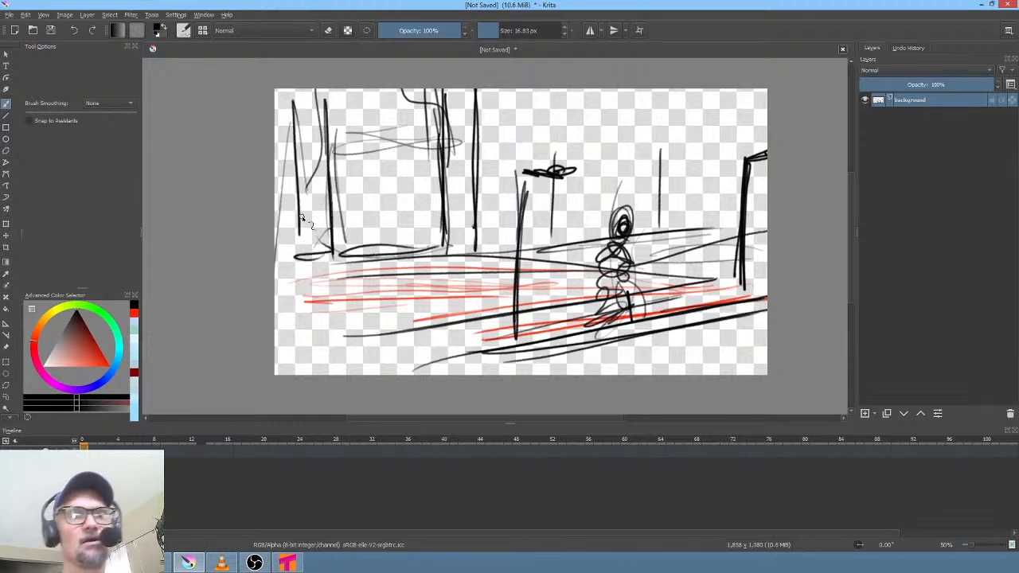
# - Reinforce the black base line under the columns and sketch a faint frame around the whole scene
pyautogui.moveTo(318, 266); pyautogui.dragTo(474, 253)
pyautogui.moveTo(400, 254); pyautogui.dragTo(475, 250)
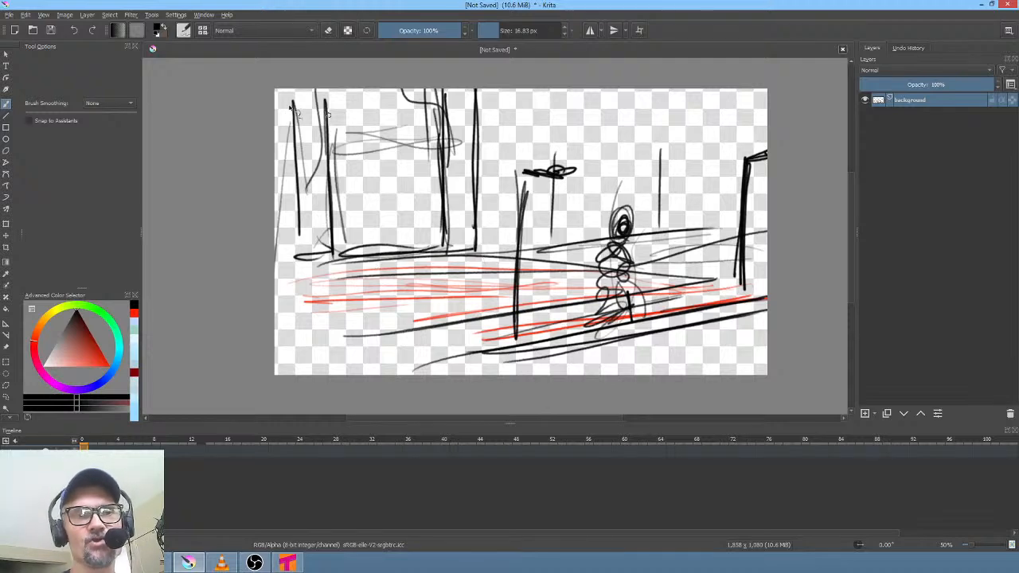
pyautogui.moveTo(326, 96)
pyautogui.mouseDown()
pyautogui.moveTo(653, 101)
pyautogui.moveTo(754, 115)
pyautogui.moveTo(763, 309)
pyautogui.moveTo(326, 349)
pyautogui.mouseUp()
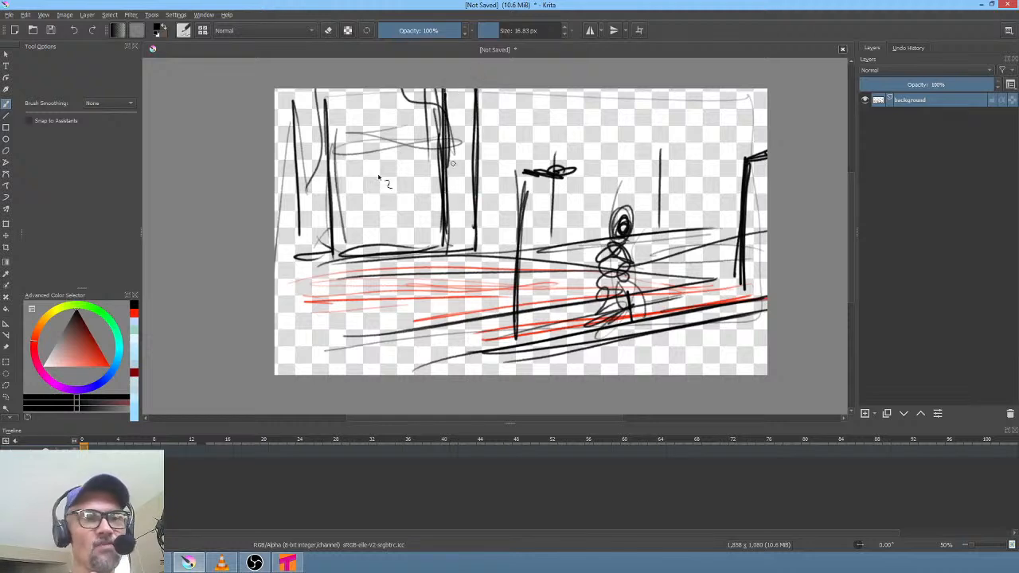
# - Shade the column at the block shape's right side with vertical strokes in pale pink
pyautogui.click(62, 355)
pyautogui.moveTo(437, 90); pyautogui.dragTo(432, 224)
pyautogui.moveTo(439, 95); pyautogui.dragTo(446, 218)
pyautogui.moveTo(459, 90); pyautogui.dragTo(452, 232)
pyautogui.moveTo(459, 144); pyautogui.dragTo(460, 216)
pyautogui.click(57, 355)
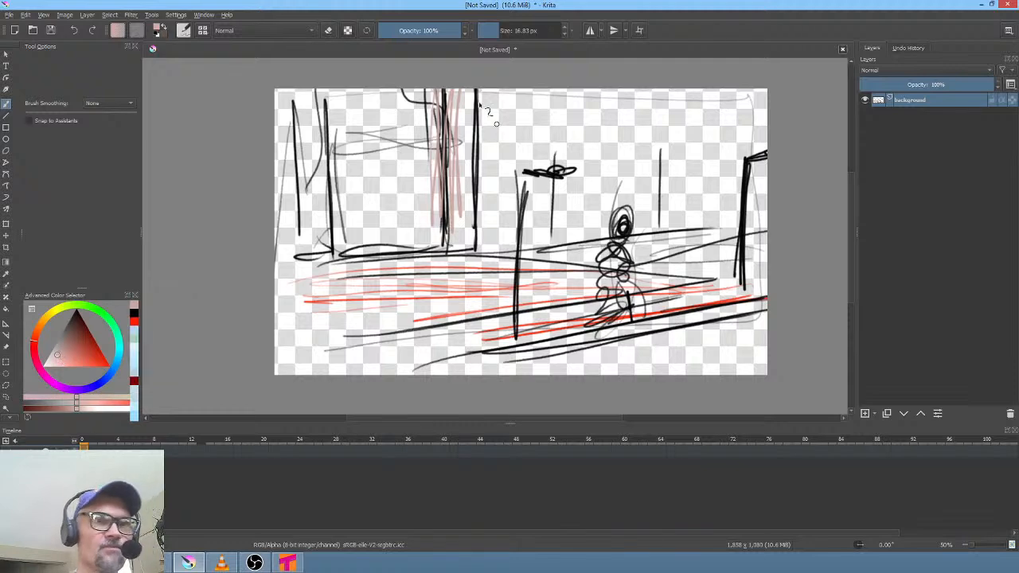
pyautogui.moveTo(468, 86)
pyautogui.mouseDown()
pyautogui.moveTo(465, 238)
pyautogui.moveTo(460, 204)
pyautogui.mouseUp()
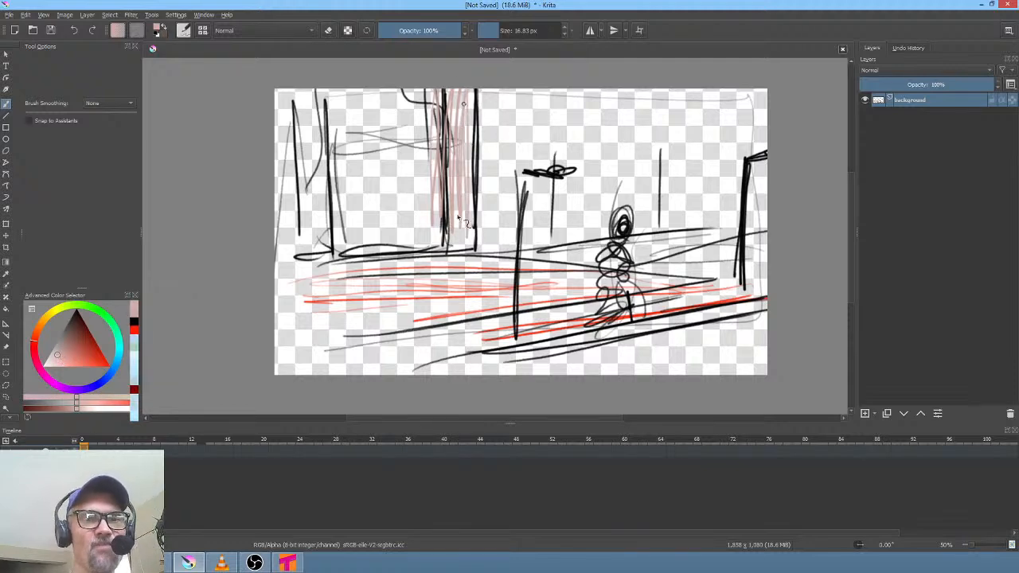
pyautogui.moveTo(465, 102); pyautogui.dragTo(458, 218)
# - Hatch the area between the columns and the leftmost column in pale pink, and outline the whole block in the same colour
pyautogui.moveTo(422, 99); pyautogui.dragTo(423, 181)
pyautogui.moveTo(399, 90)
pyautogui.mouseDown()
pyautogui.moveTo(356, 126)
pyautogui.moveTo(351, 164)
pyautogui.mouseUp()
pyautogui.moveTo(424, 159); pyautogui.dragTo(365, 234)
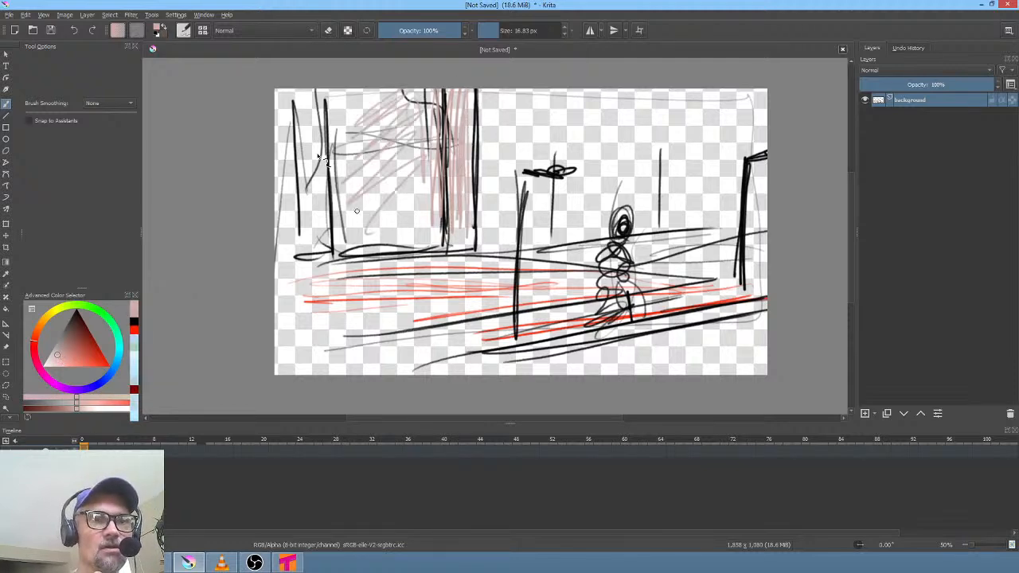
pyautogui.moveTo(323, 95)
pyautogui.mouseDown()
pyautogui.moveTo(315, 243)
pyautogui.moveTo(304, 241)
pyautogui.mouseUp()
pyautogui.moveTo(479, 256)
pyautogui.mouseDown()
pyautogui.moveTo(491, 227)
pyautogui.moveTo(482, 93)
pyautogui.moveTo(491, 241)
pyautogui.moveTo(314, 265)
pyautogui.moveTo(490, 240)
pyautogui.moveTo(476, 81)
pyautogui.moveTo(266, 109)
pyautogui.mouseUp()
# - Choose bright red and outline the block's right edge and base line with bold strokes
pyautogui.moveTo(78, 361); pyautogui.dragTo(79, 302)
pyautogui.click(108, 365)
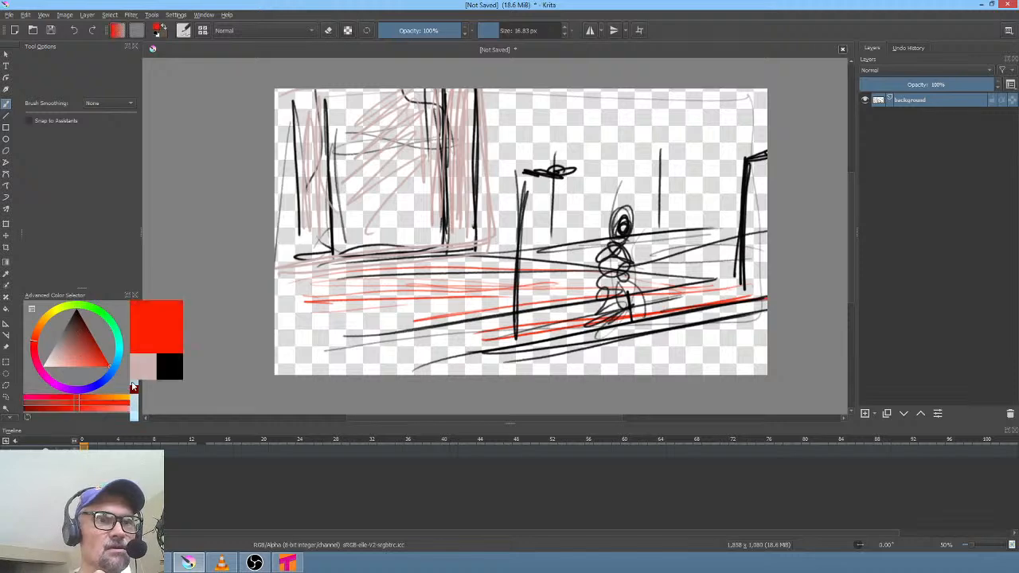
pyautogui.moveTo(489, 92)
pyautogui.mouseDown()
pyautogui.moveTo(486, 236)
pyautogui.moveTo(421, 253)
pyautogui.mouseUp()
pyautogui.moveTo(337, 262); pyautogui.dragTo(297, 259)
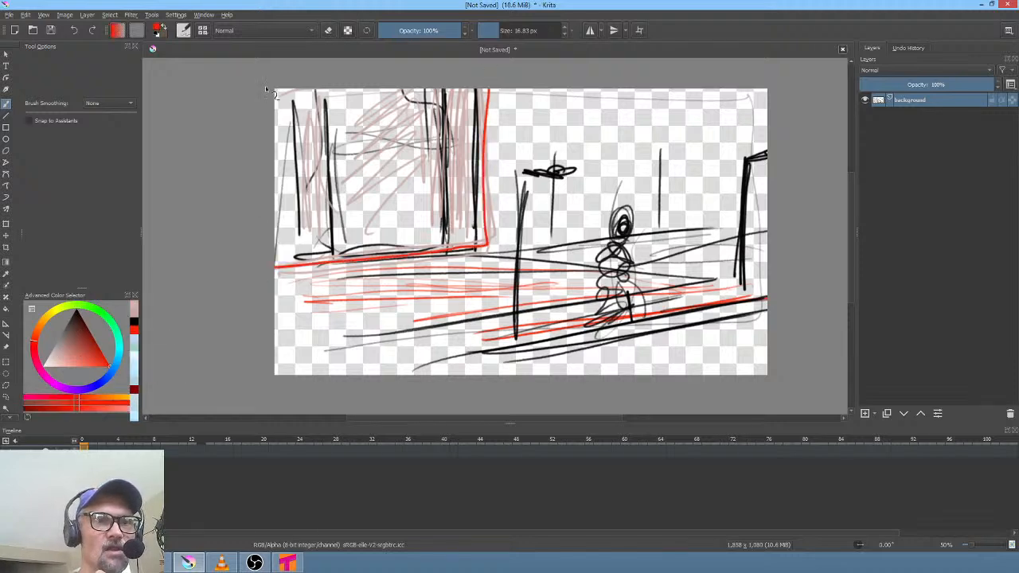
pyautogui.moveTo(489, 89)
pyautogui.mouseDown()
pyautogui.moveTo(483, 247)
pyautogui.moveTo(284, 261)
pyautogui.mouseUp()
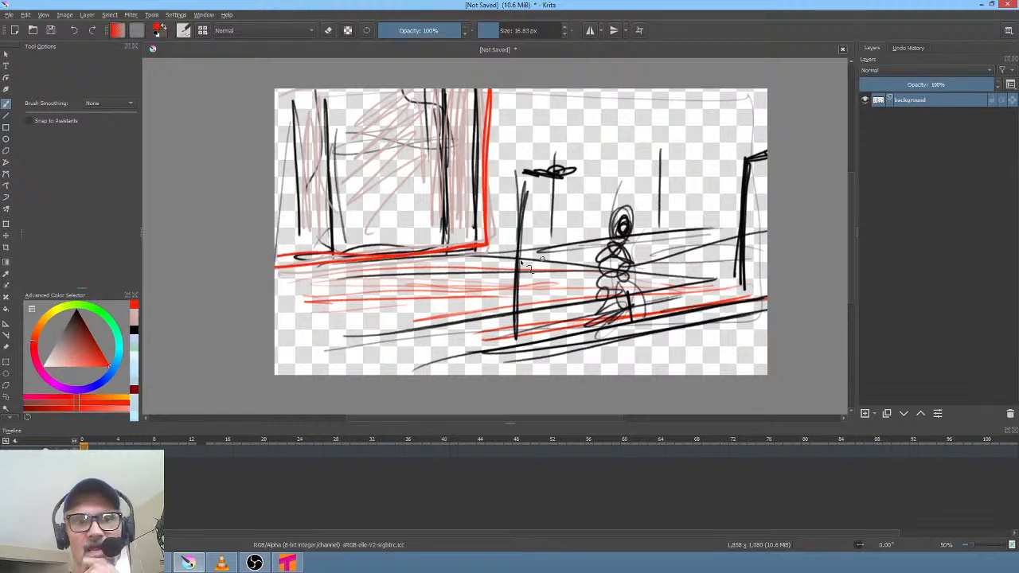
# - Draw curved red lines sweeping down through the figure and across the ground
pyautogui.moveTo(636, 104)
pyautogui.mouseDown()
pyautogui.moveTo(642, 165)
pyautogui.moveTo(364, 321)
pyautogui.moveTo(622, 278)
pyautogui.mouseUp()
pyautogui.moveTo(674, 170); pyautogui.dragTo(621, 279)
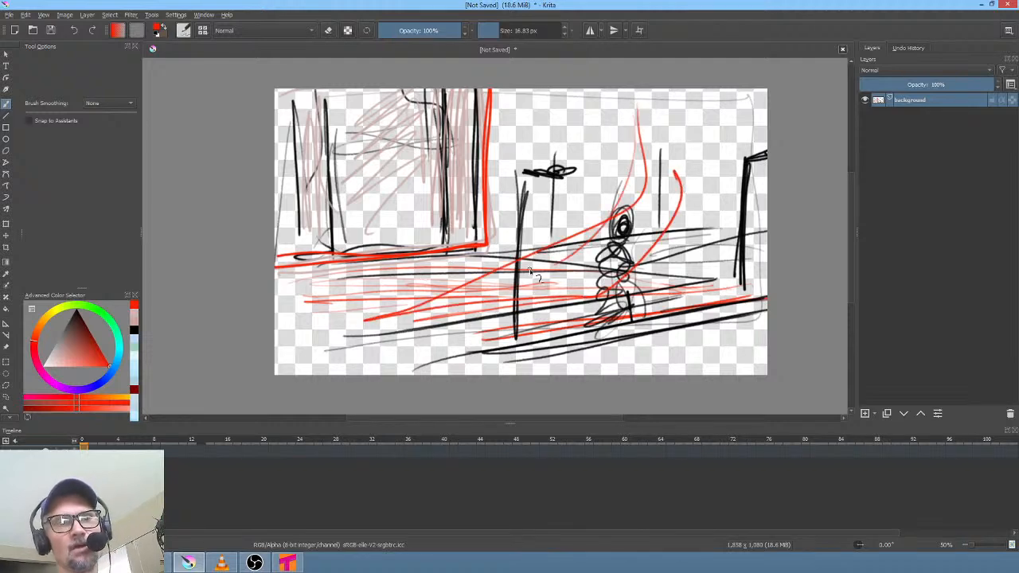
# - Thicken the block's red vertical edge and draw a red arrow pointing at it from the canvas's upper edge
pyautogui.moveTo(489, 88); pyautogui.dragTo(480, 242)
pyautogui.moveTo(488, 96); pyautogui.dragTo(481, 219)
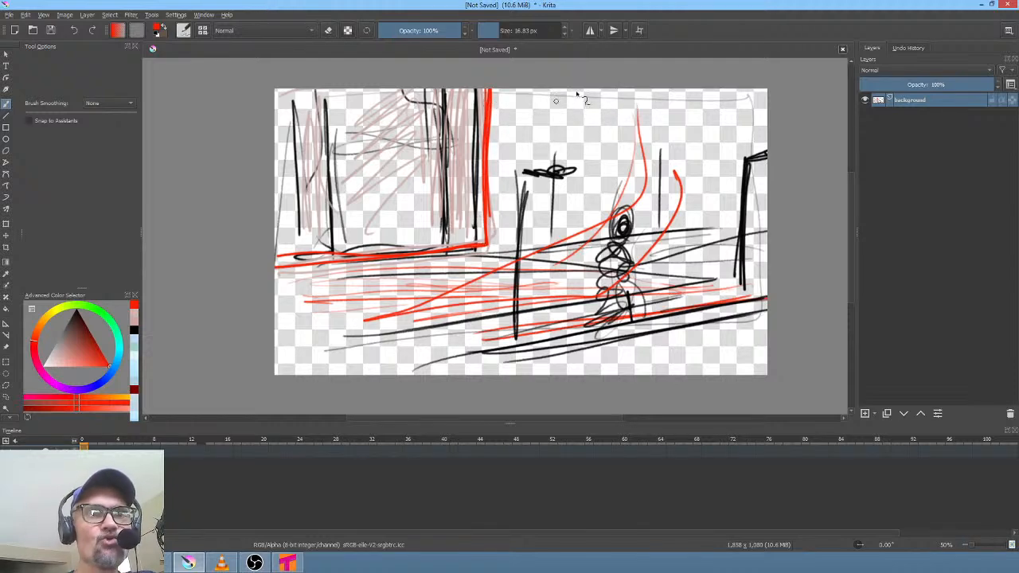
pyautogui.moveTo(569, 89); pyautogui.dragTo(494, 135)
pyautogui.moveTo(516, 106)
pyautogui.mouseDown()
pyautogui.moveTo(492, 135)
pyautogui.moveTo(532, 128)
pyautogui.mouseUp()
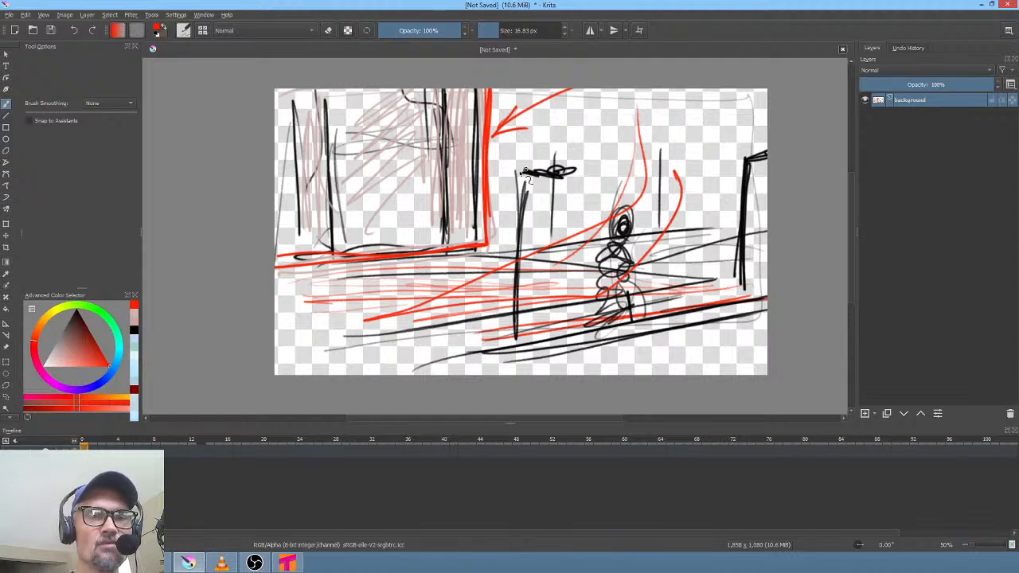
# - Mark the tops of both thick posts with red dots, and add a vertical red line and a small red mark above the figure
pyautogui.moveTo(524, 171); pyautogui.dragTo(523, 175)
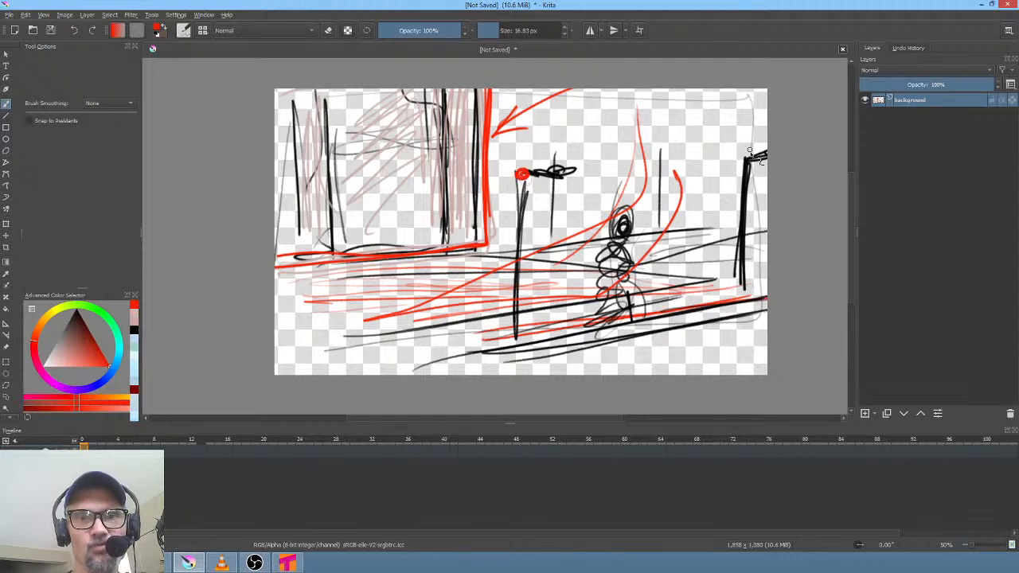
pyautogui.moveTo(745, 158); pyautogui.dragTo(742, 160)
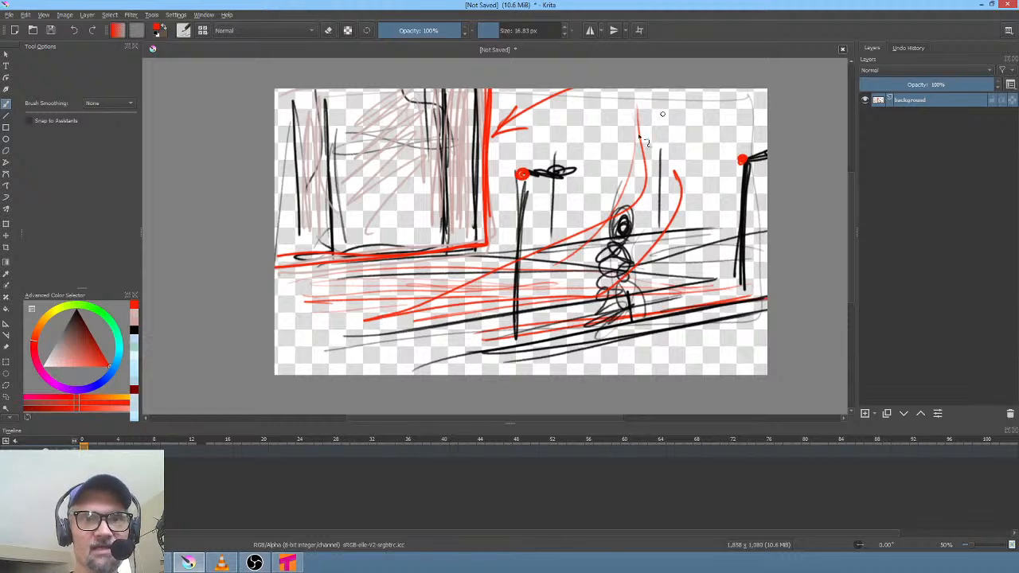
pyautogui.moveTo(633, 102); pyautogui.dragTo(635, 216)
pyautogui.moveTo(650, 125)
pyautogui.mouseDown()
pyautogui.moveTo(648, 147)
pyautogui.moveTo(664, 125)
pyautogui.moveTo(655, 125)
pyautogui.mouseUp()
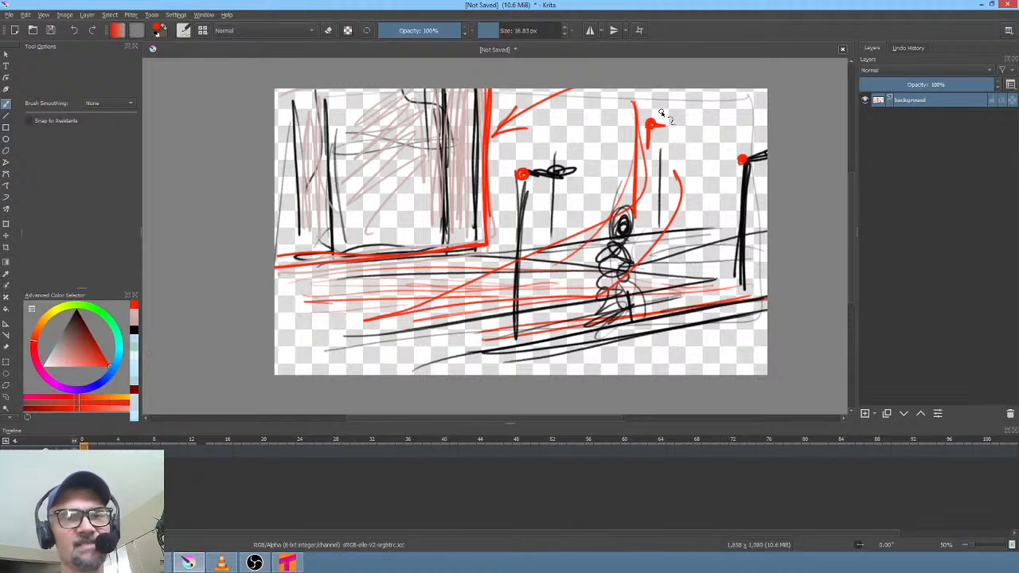
# - Switch to black, trace over the arrow with a filled head, and darken the block's right edge and base line
pyautogui.click(78, 330)
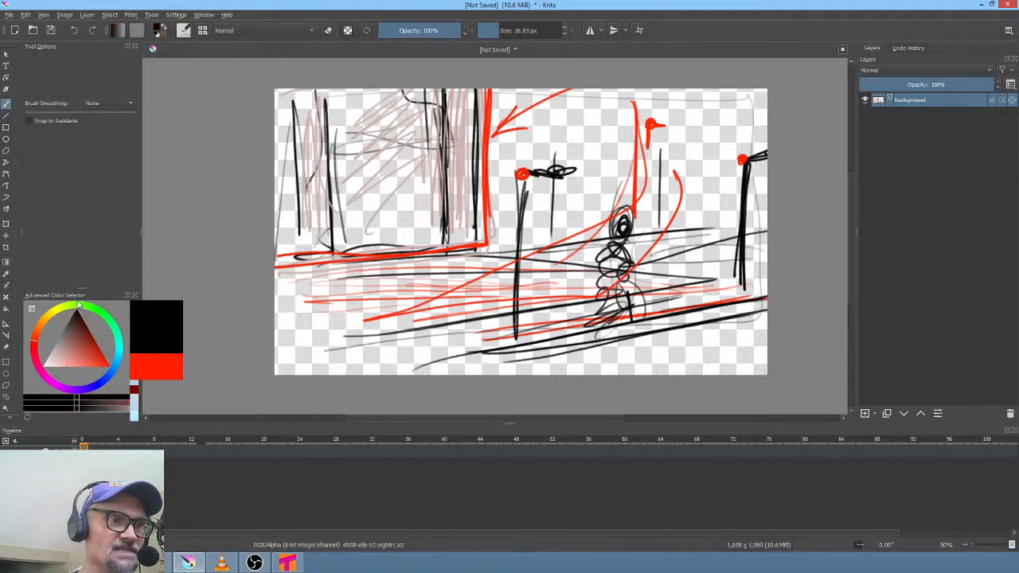
pyautogui.moveTo(571, 89); pyautogui.dragTo(492, 136)
pyautogui.moveTo(515, 108)
pyautogui.mouseDown()
pyautogui.moveTo(497, 135)
pyautogui.moveTo(550, 106)
pyautogui.moveTo(522, 111)
pyautogui.moveTo(532, 128)
pyautogui.moveTo(516, 116)
pyautogui.moveTo(498, 129)
pyautogui.moveTo(541, 117)
pyautogui.mouseUp()
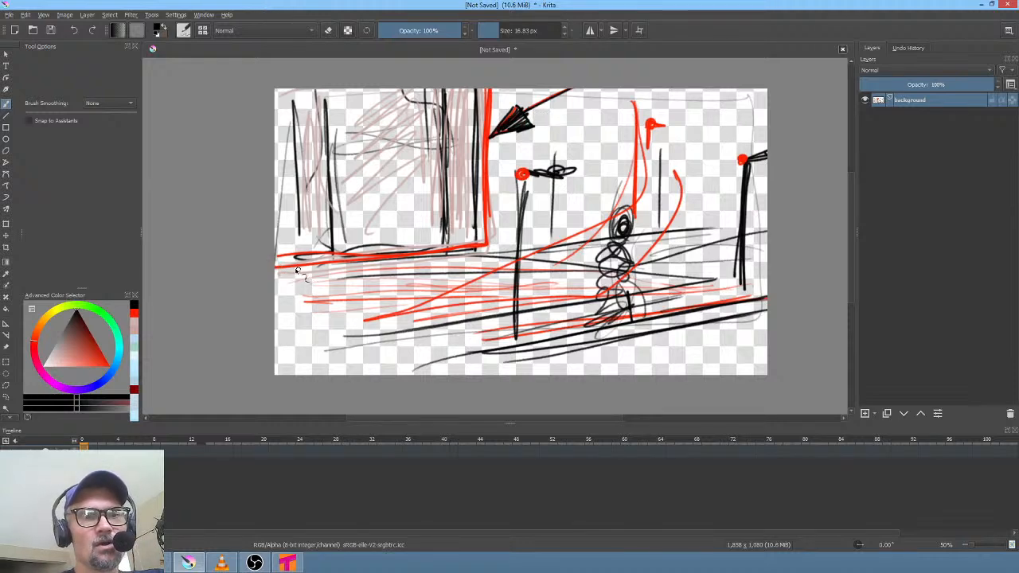
pyautogui.moveTo(271, 271)
pyautogui.mouseDown()
pyautogui.moveTo(435, 258)
pyautogui.moveTo(493, 216)
pyautogui.moveTo(489, 80)
pyautogui.mouseUp()
pyautogui.moveTo(492, 118)
pyautogui.mouseDown()
pyautogui.moveTo(489, 250)
pyautogui.moveTo(487, 89)
pyautogui.moveTo(490, 217)
pyautogui.mouseUp()
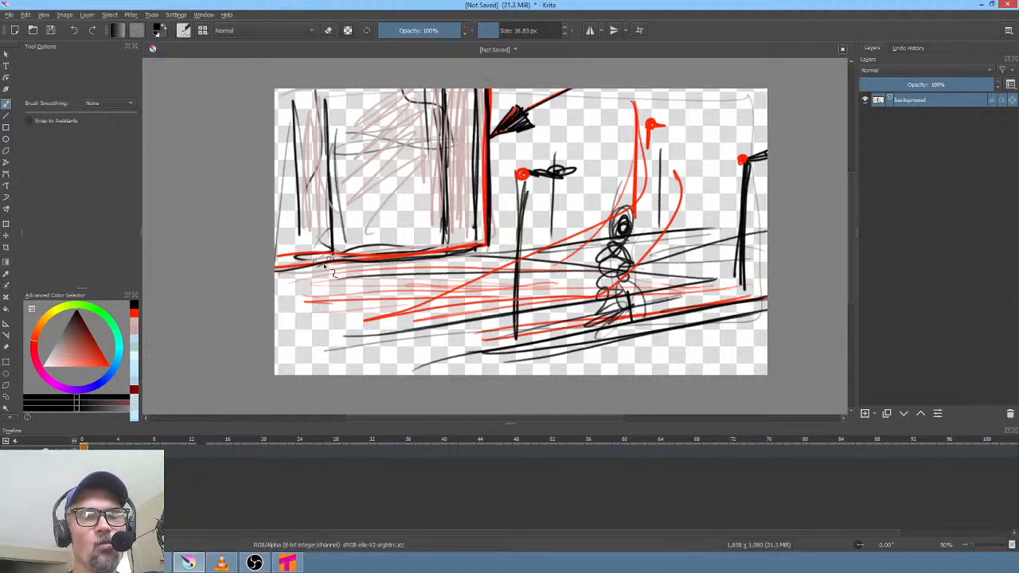
pyautogui.moveTo(332, 271); pyautogui.dragTo(478, 247)
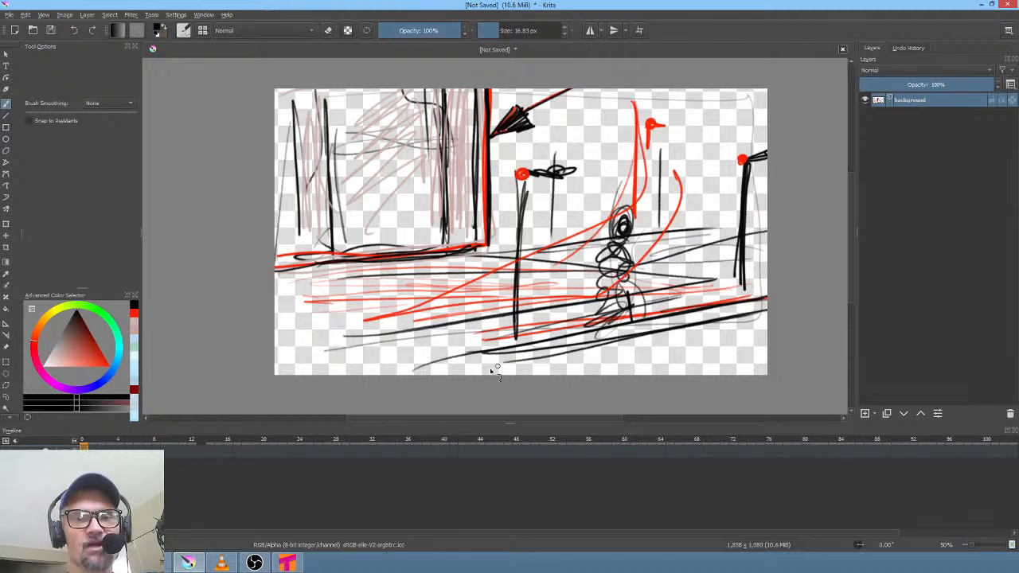
# - Draw two horizontal black guide lines across the canvas and one vertical guide line through the figure
pyautogui.moveTo(275, 172); pyautogui.dragTo(766, 163)
pyautogui.moveTo(275, 304); pyautogui.dragTo(764, 280)
pyautogui.moveTo(641, 99); pyautogui.dragTo(632, 374)
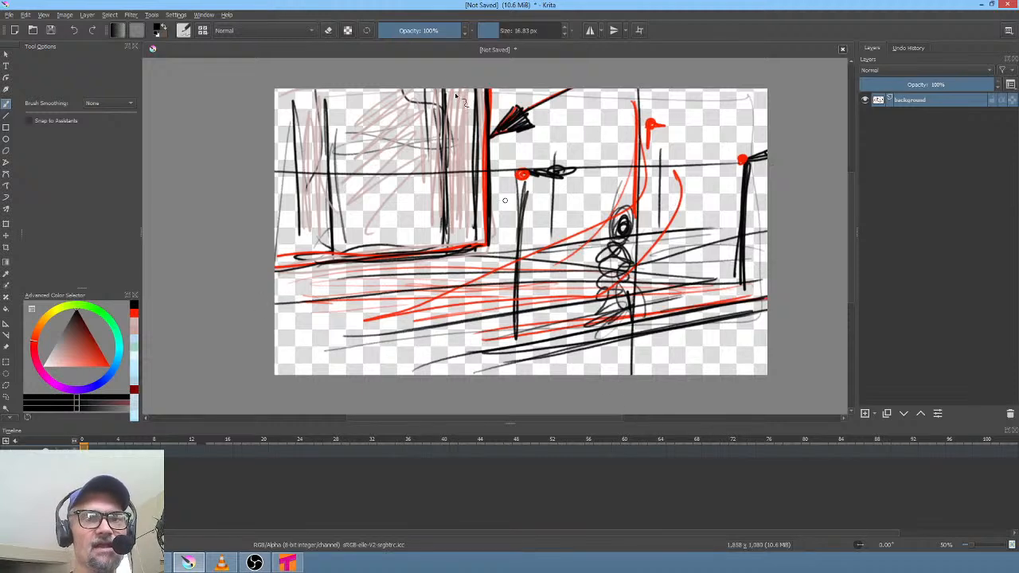
# - Draw a rule-of-thirds grid in red with two vertical and two horizontal lines across the canvas
pyautogui.moveTo(70, 350); pyautogui.dragTo(143, 368)
pyautogui.moveTo(435, 89); pyautogui.dragTo(432, 374)
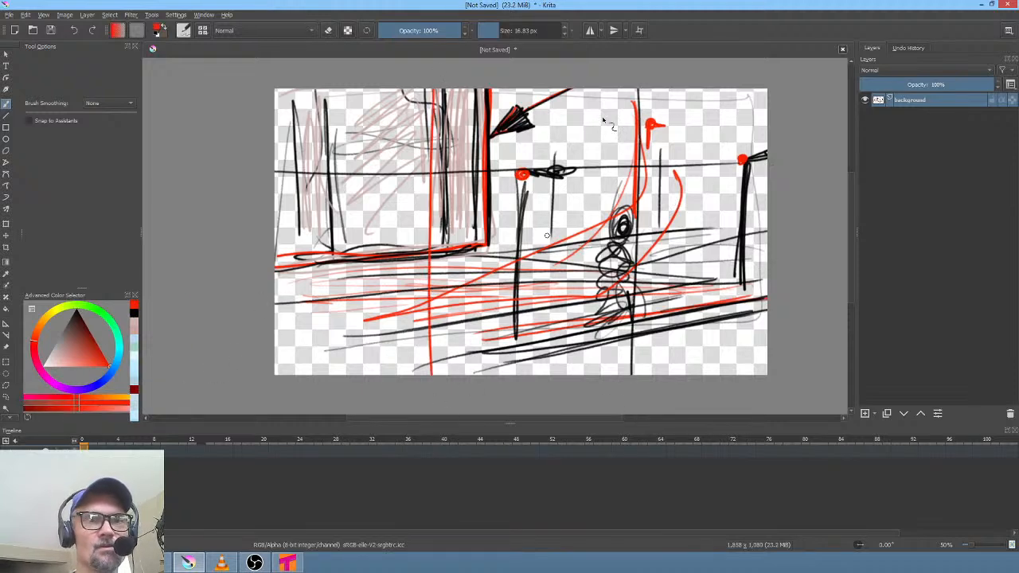
pyautogui.moveTo(633, 89); pyautogui.dragTo(619, 374)
pyautogui.moveTo(275, 169)
pyautogui.mouseDown()
pyautogui.moveTo(307, 172)
pyautogui.moveTo(765, 163)
pyautogui.mouseUp()
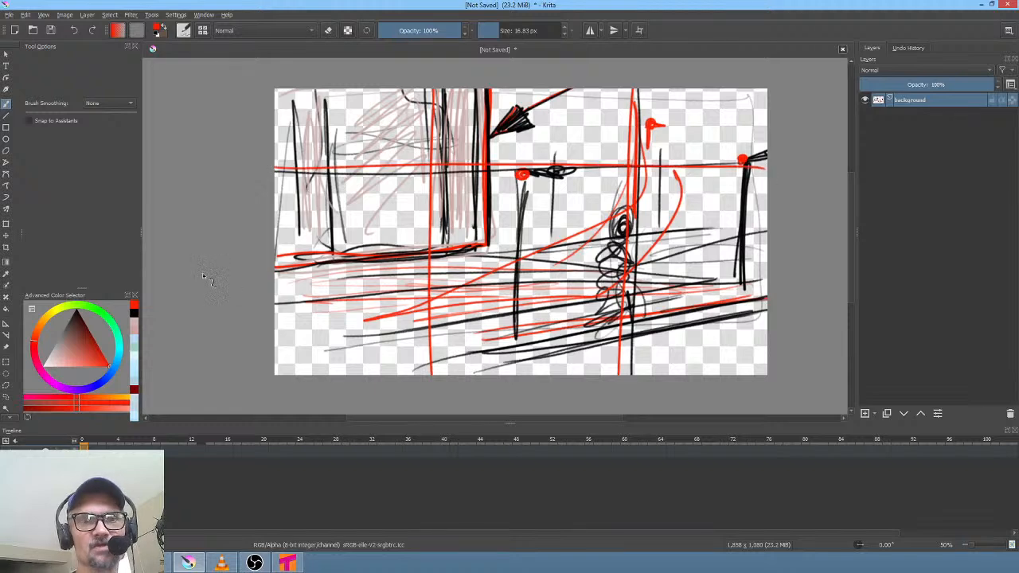
pyautogui.moveTo(274, 267); pyautogui.dragTo(773, 262)
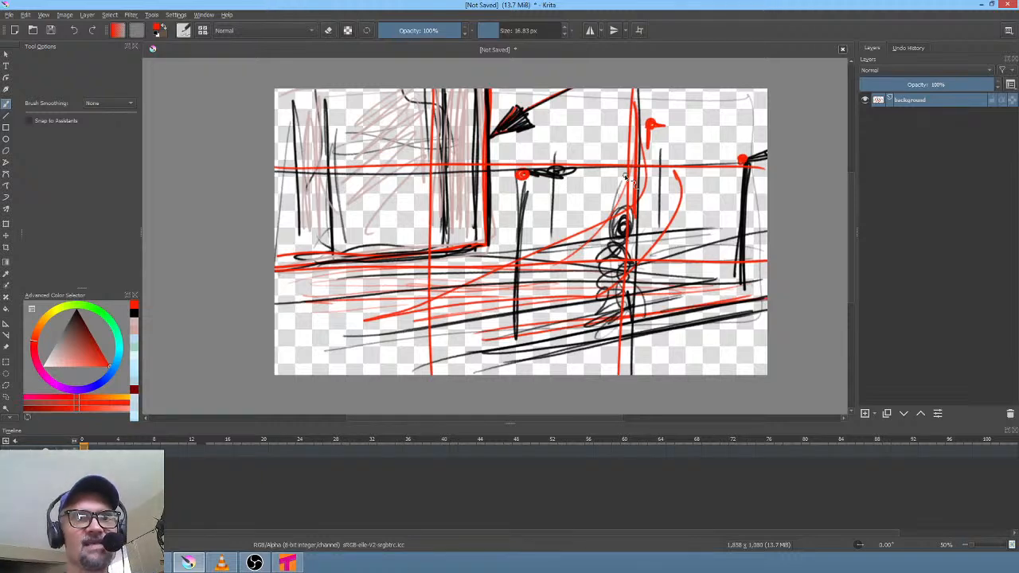
# - Choose bright green and trace the block's right edge and base line
pyautogui.click(105, 312)
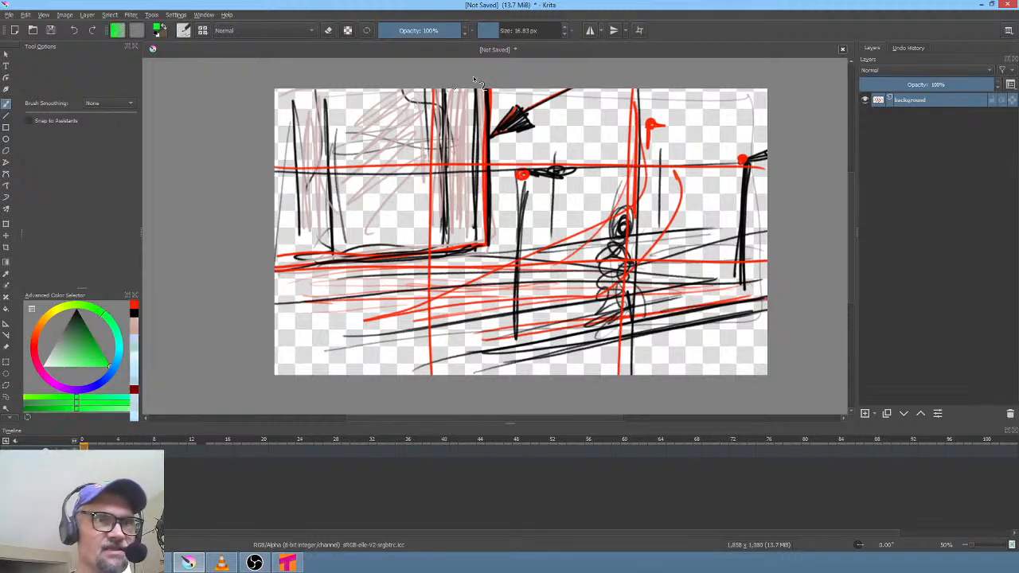
pyautogui.moveTo(487, 90); pyautogui.dragTo(487, 250)
pyautogui.moveTo(276, 271)
pyautogui.mouseDown()
pyautogui.moveTo(476, 261)
pyautogui.moveTo(489, 219)
pyautogui.moveTo(494, 90)
pyautogui.moveTo(491, 248)
pyautogui.mouseUp()
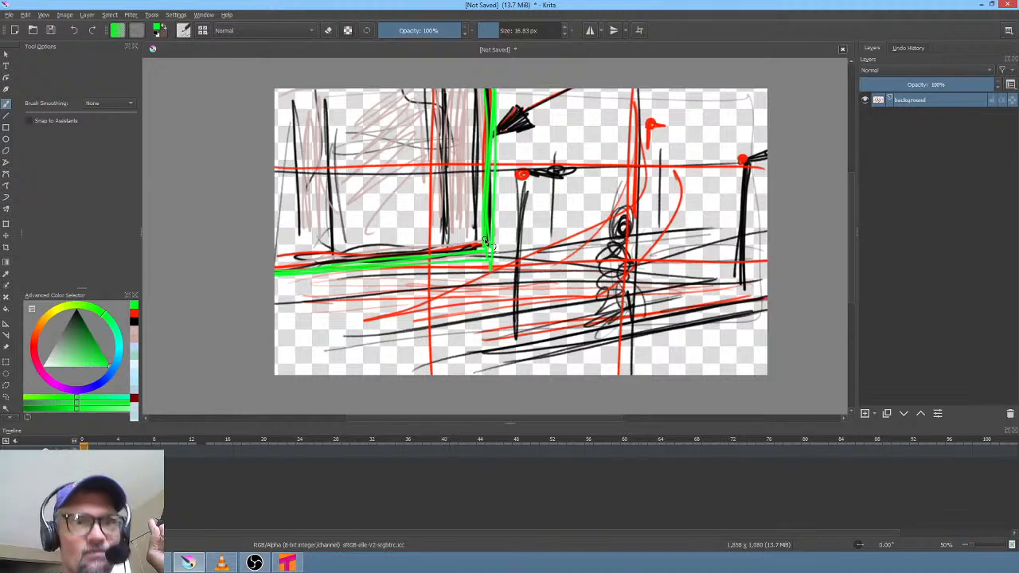
# - Choose bright blue and draw three arrows, one pointing at the green base line and two at the green vertical edge
pyautogui.click(74, 313)
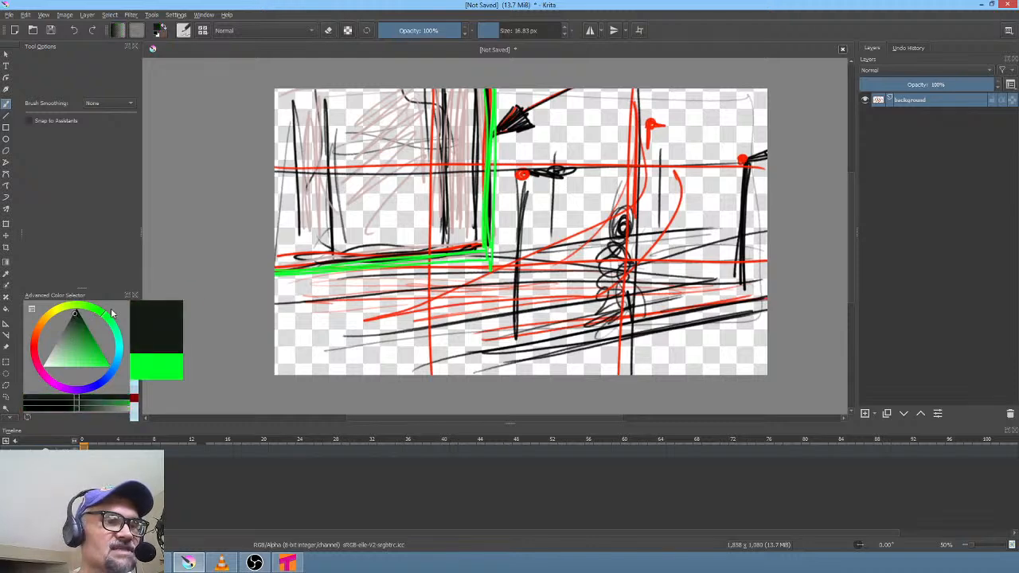
pyautogui.click(109, 365)
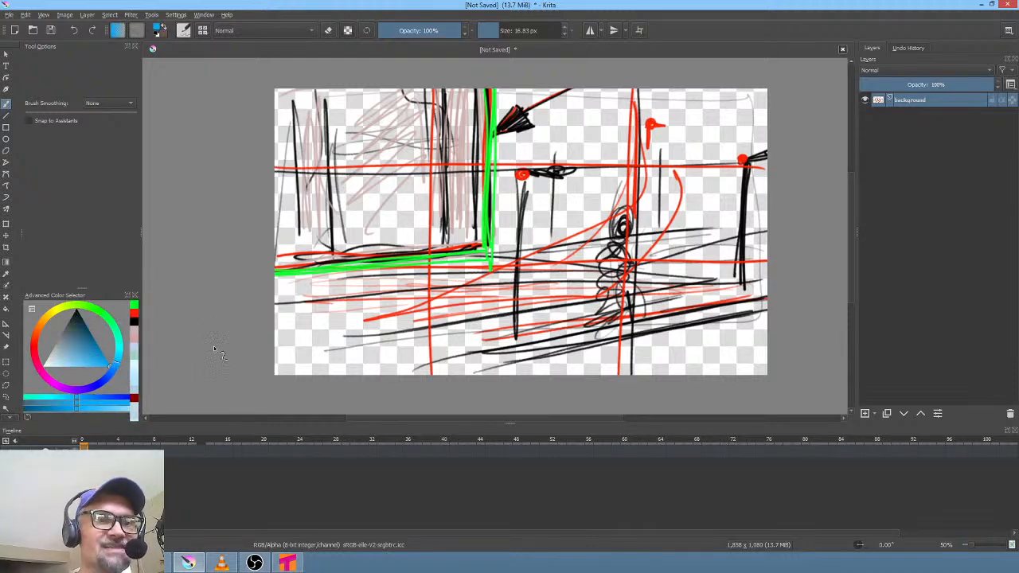
pyautogui.moveTo(275, 352)
pyautogui.mouseDown()
pyautogui.moveTo(333, 277)
pyautogui.moveTo(322, 293)
pyautogui.moveTo(339, 292)
pyautogui.mouseUp()
pyautogui.moveTo(625, 90); pyautogui.dragTo(494, 168)
pyautogui.moveTo(493, 168)
pyautogui.mouseDown()
pyautogui.moveTo(503, 143)
pyautogui.moveTo(515, 166)
pyautogui.mouseUp()
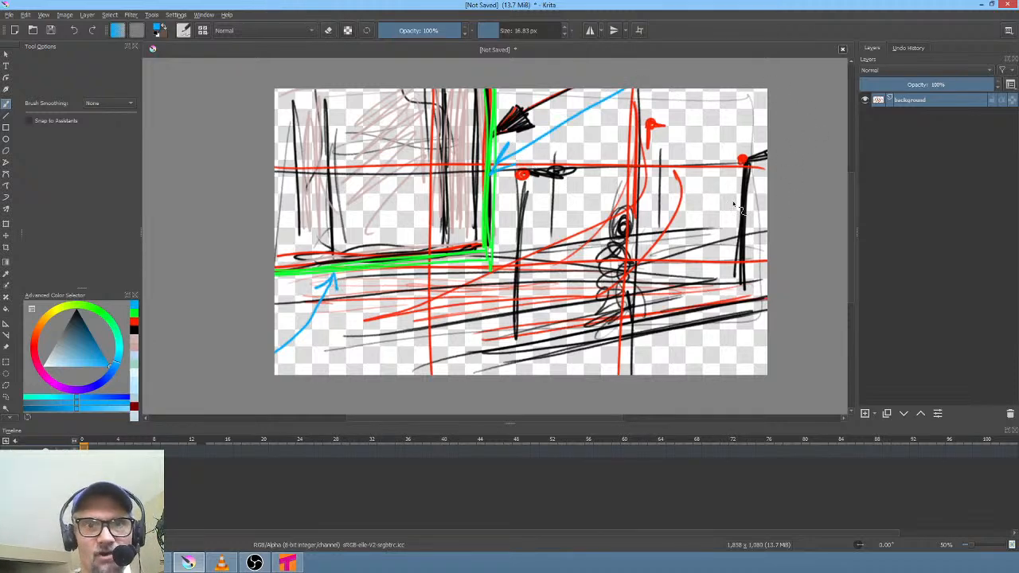
pyautogui.moveTo(768, 203)
pyautogui.mouseDown()
pyautogui.moveTo(481, 210)
pyautogui.moveTo(500, 191)
pyautogui.mouseUp()
pyautogui.moveTo(481, 210); pyautogui.dragTo(502, 221)
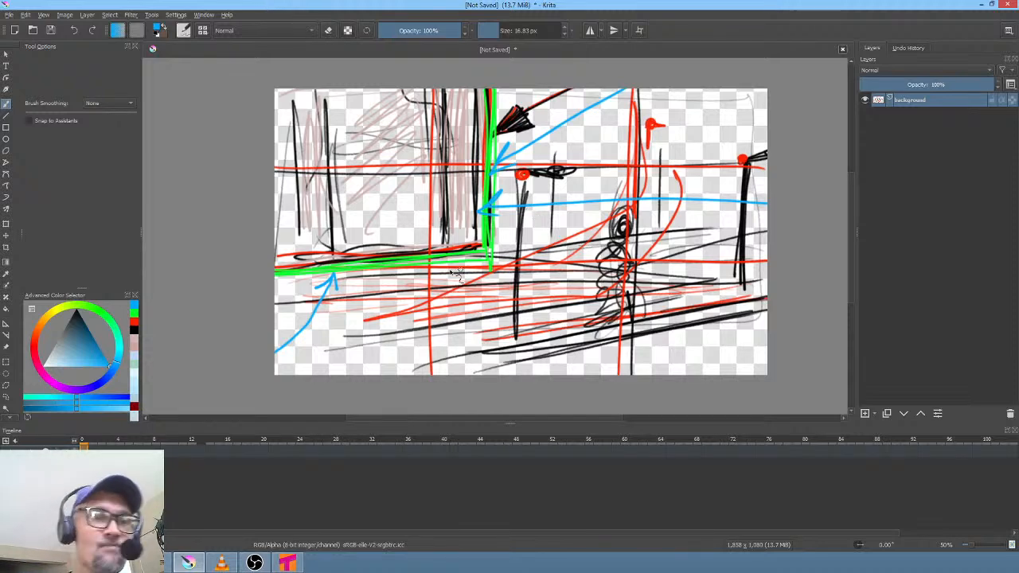
# - Draw another blue arrow up to the green base line and two blue arrows pointing down inside the columned block
pyautogui.moveTo(400, 288)
pyautogui.mouseDown()
pyautogui.moveTo(429, 283)
pyautogui.moveTo(433, 271)
pyautogui.moveTo(410, 271)
pyautogui.moveTo(435, 374)
pyautogui.mouseUp()
pyautogui.moveTo(392, 90); pyautogui.dragTo(398, 168)
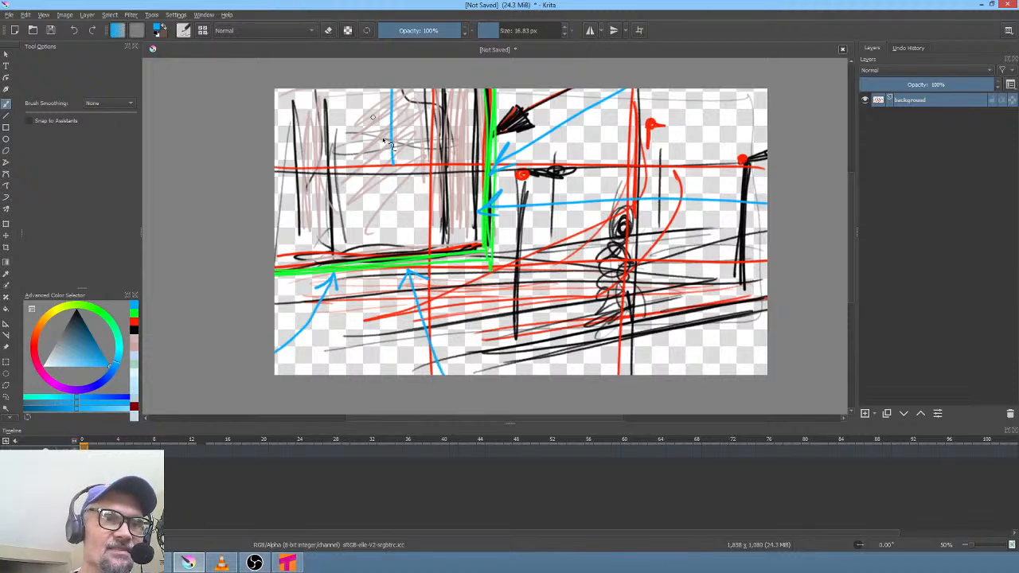
pyautogui.moveTo(370, 116); pyautogui.dragTo(397, 169)
pyautogui.moveTo(397, 169); pyautogui.dragTo(406, 134)
pyautogui.moveTo(342, 161); pyautogui.dragTo(372, 191)
pyautogui.moveTo(371, 191); pyautogui.dragTo(367, 148)
pyautogui.moveTo(323, 90); pyautogui.dragTo(365, 164)
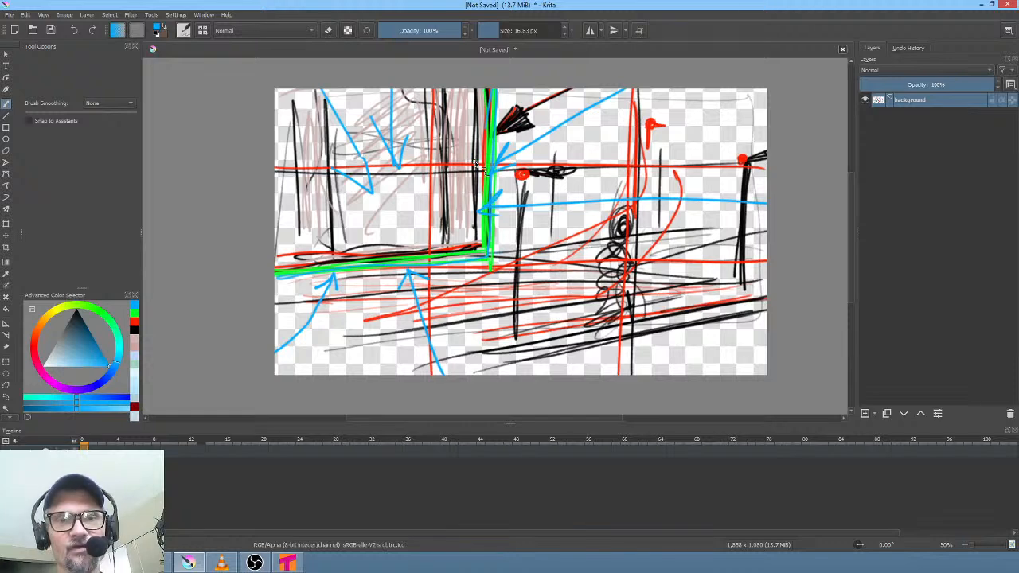
# - Close the composition illustration without saving it and switch to the 601 scene in Tahoma2D
pyautogui.click(843, 49)
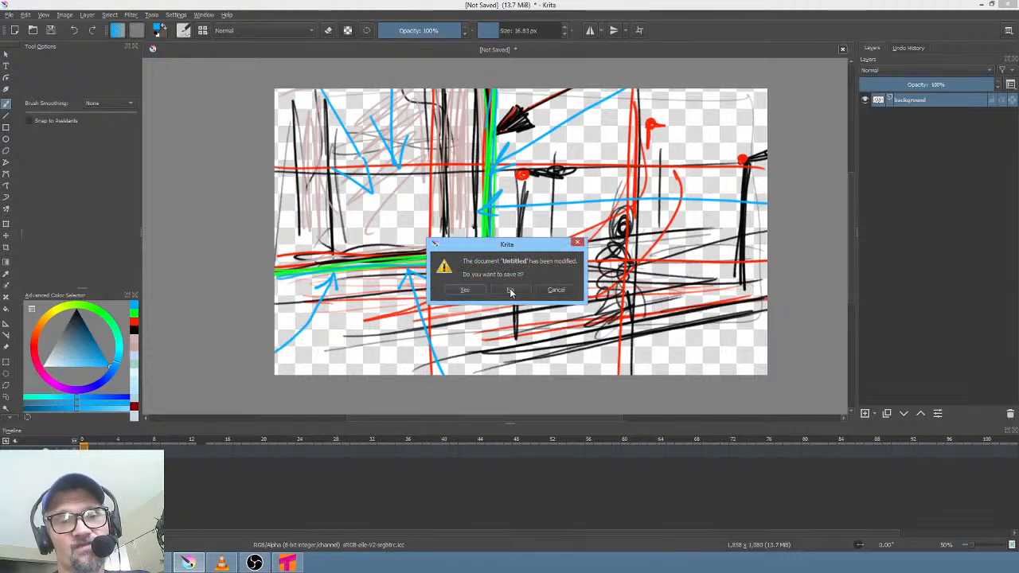
pyautogui.click(511, 293)
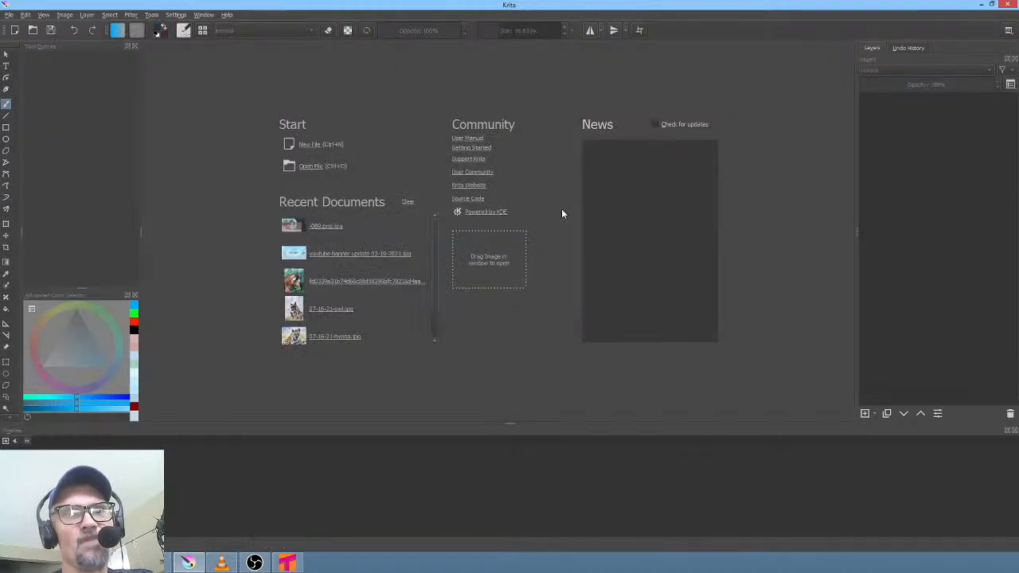
pyautogui.click(288, 563)
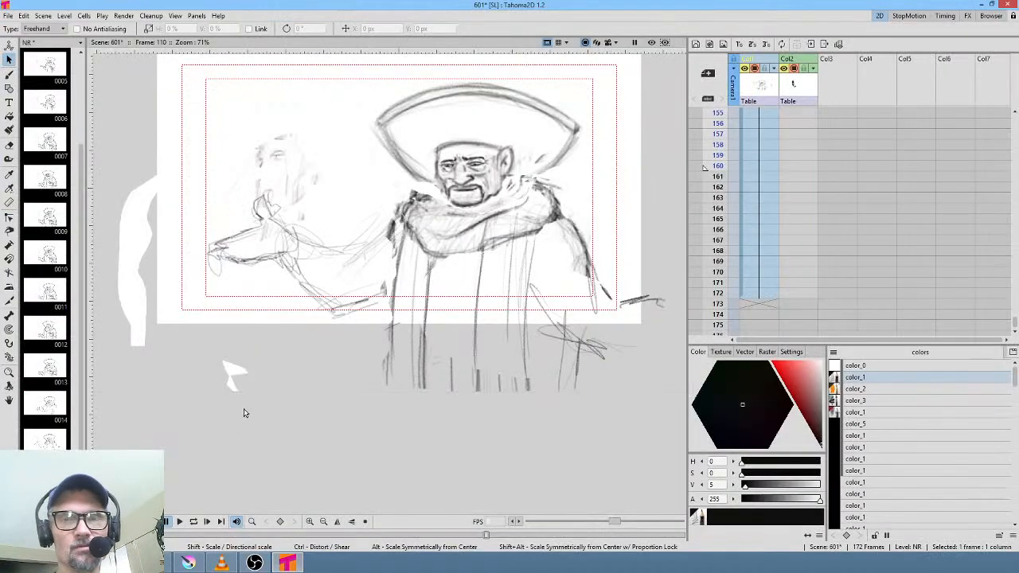
# - Move the start marker of the playback range up to frame 1 in the Xsheet
pyautogui.scroll(5, 804, 139)
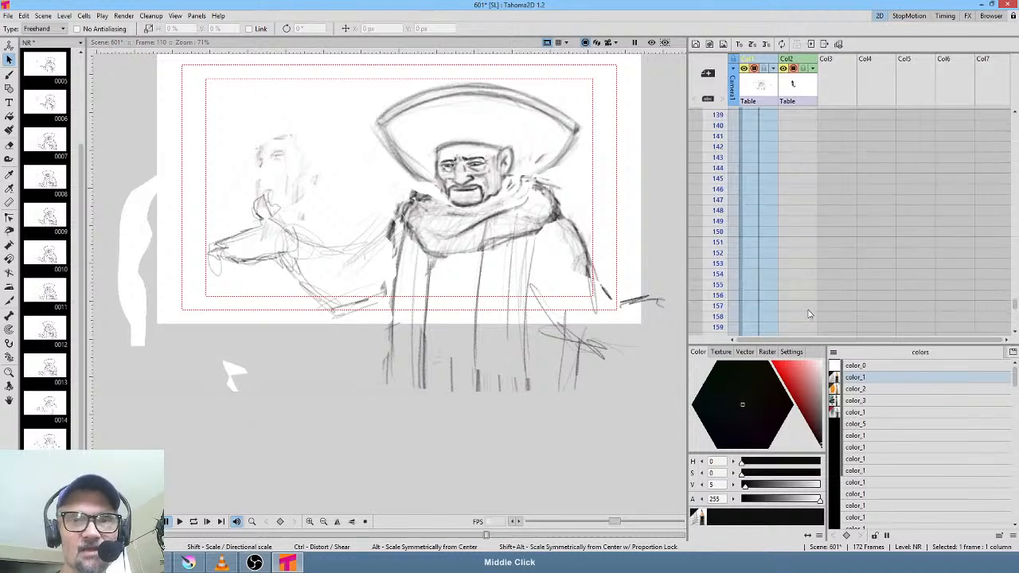
pyautogui.scroll(8, 792, 159)
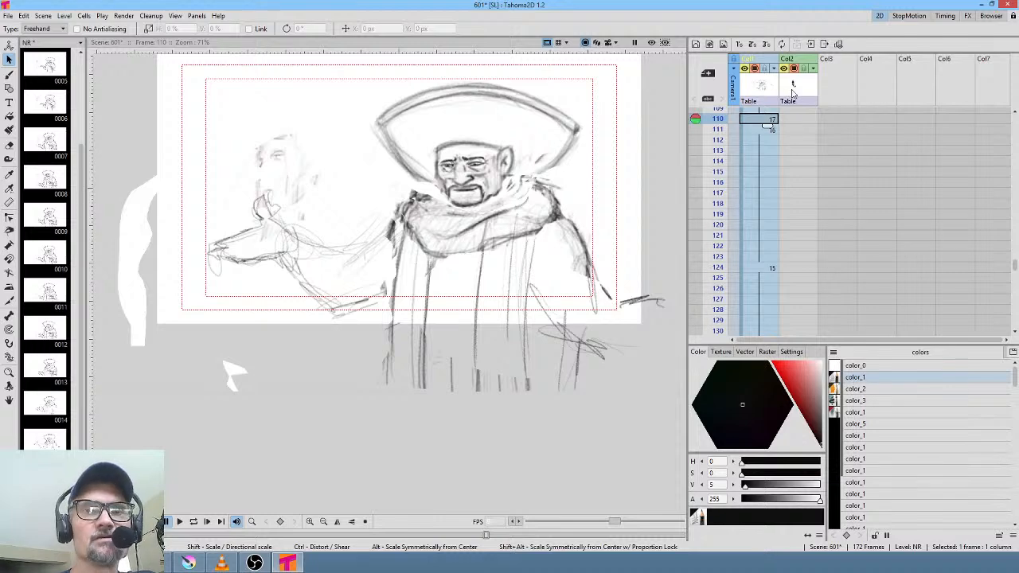
pyautogui.moveTo(791, 137); pyautogui.dragTo(802, 293)
pyautogui.moveTo(803, 169); pyautogui.dragTo(809, 314)
pyautogui.moveTo(803, 131); pyautogui.dragTo(820, 320)
pyautogui.moveTo(818, 285); pyautogui.dragTo(833, 87)
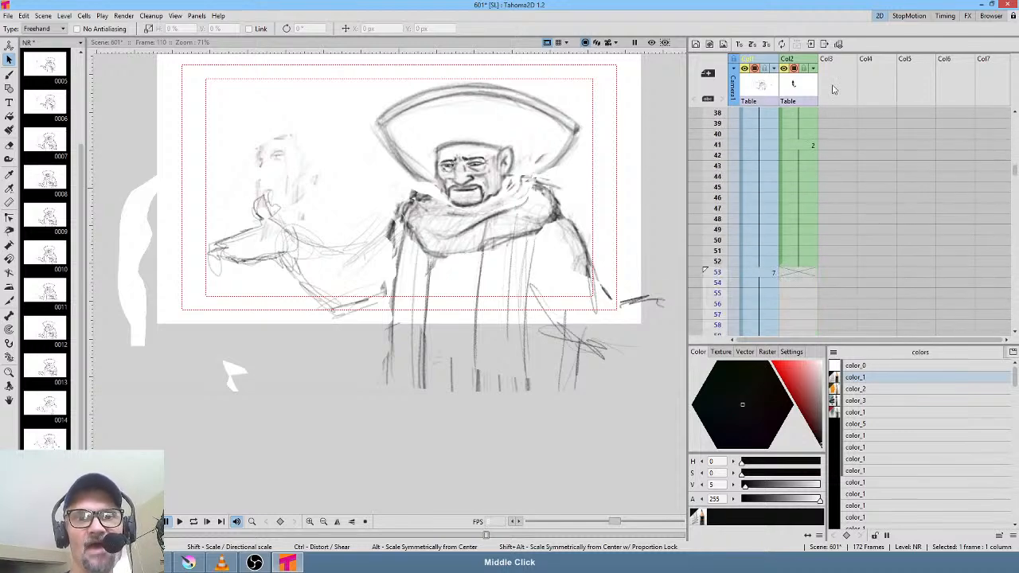
pyautogui.moveTo(812, 243); pyautogui.dragTo(838, 204)
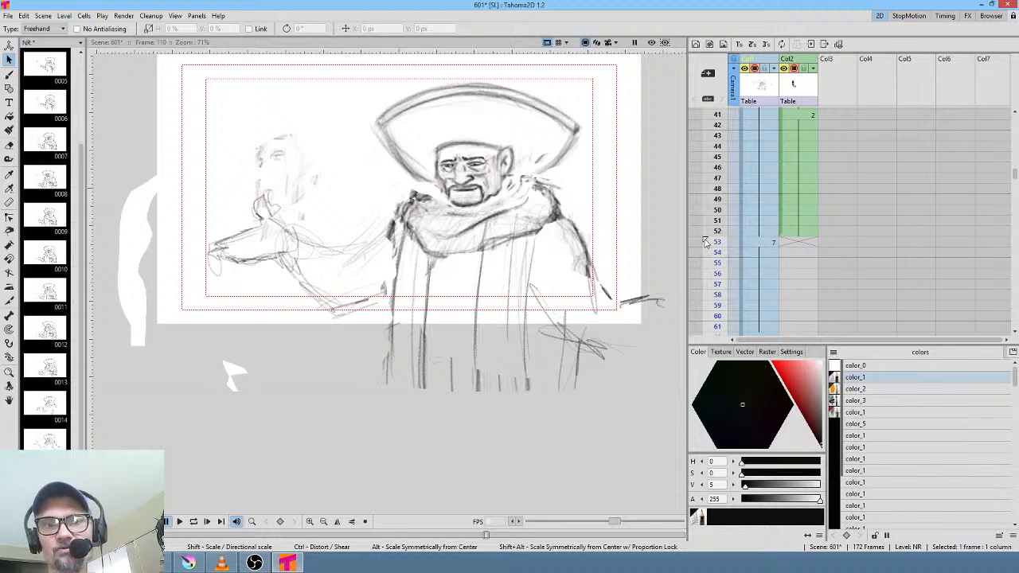
pyautogui.scroll(8, 716, 131)
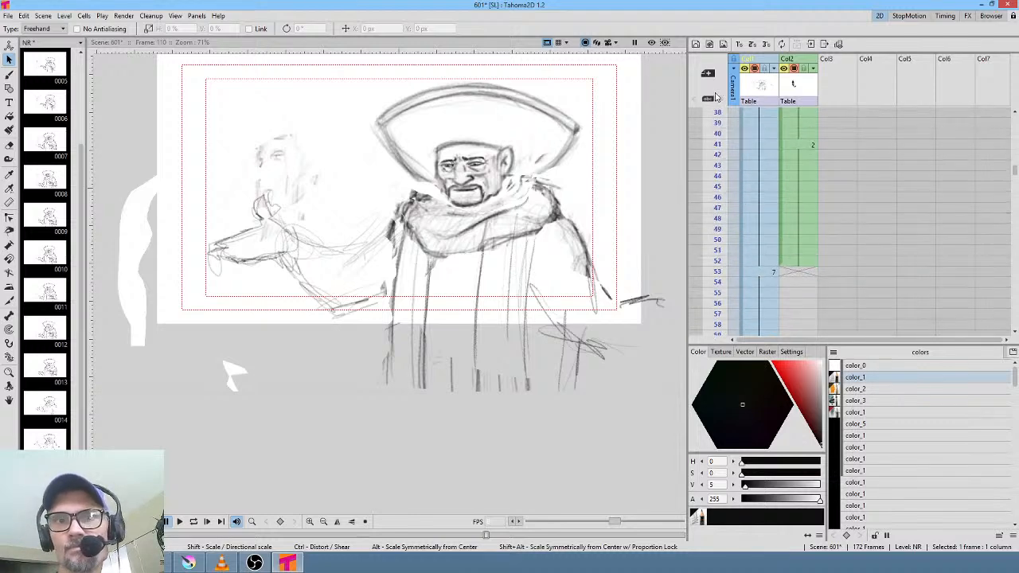
pyautogui.scroll(5, 711, 79)
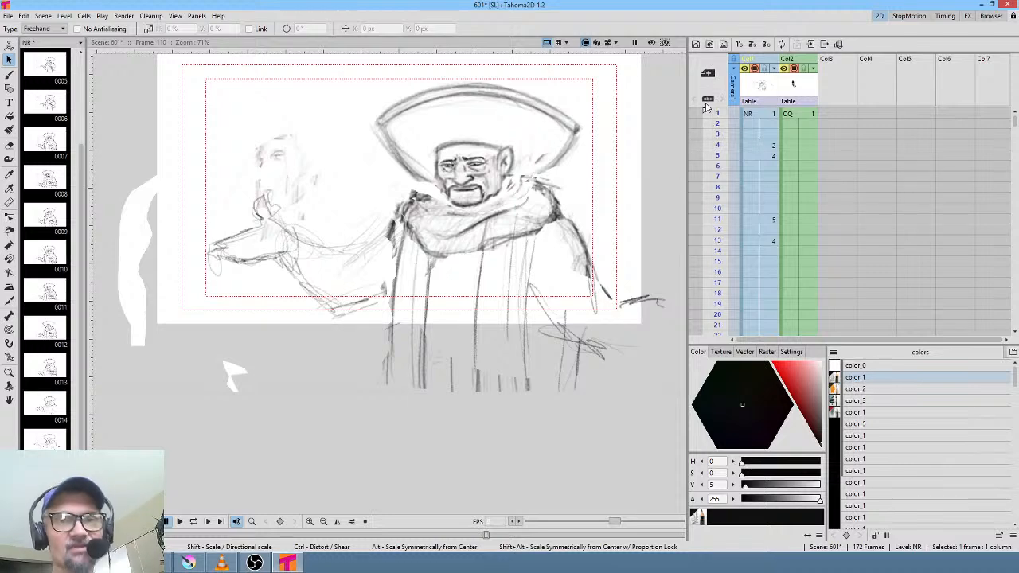
# - Select frame 1, loop the robed figure's animation while enlarging the view to 90%, and stop playback
pyautogui.click(748, 116)
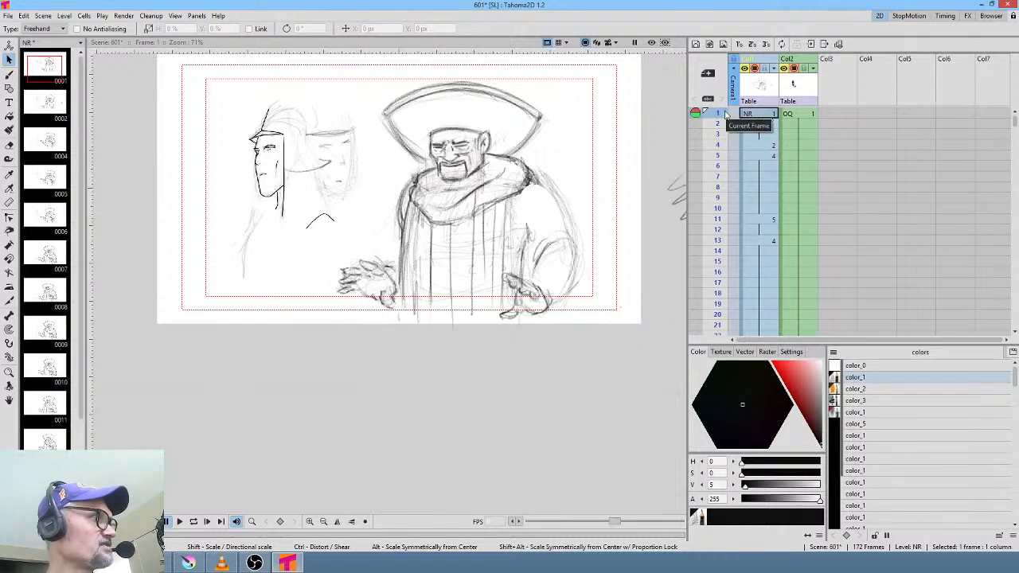
pyautogui.press('l')
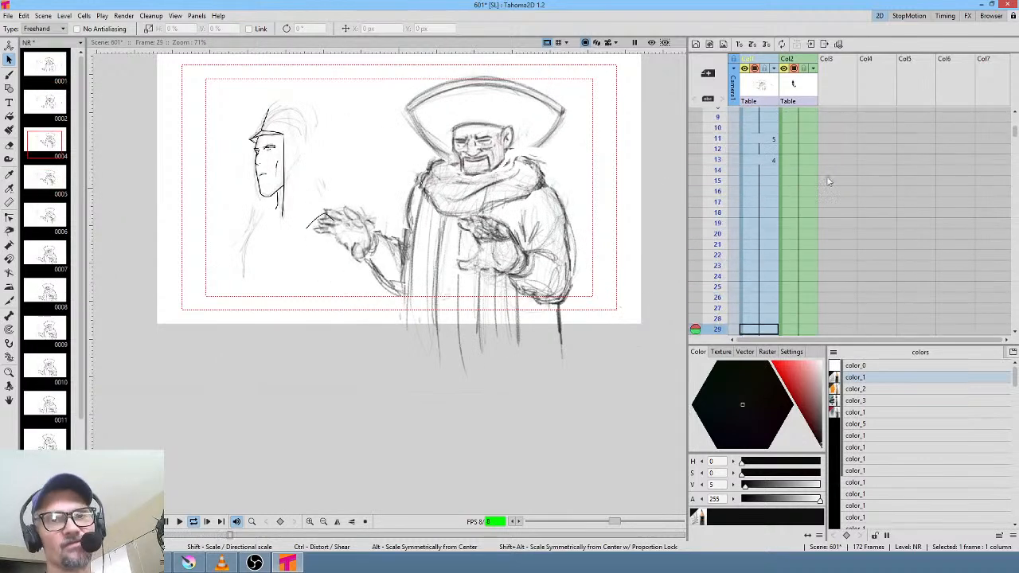
pyautogui.scroll(1, 597, 157)
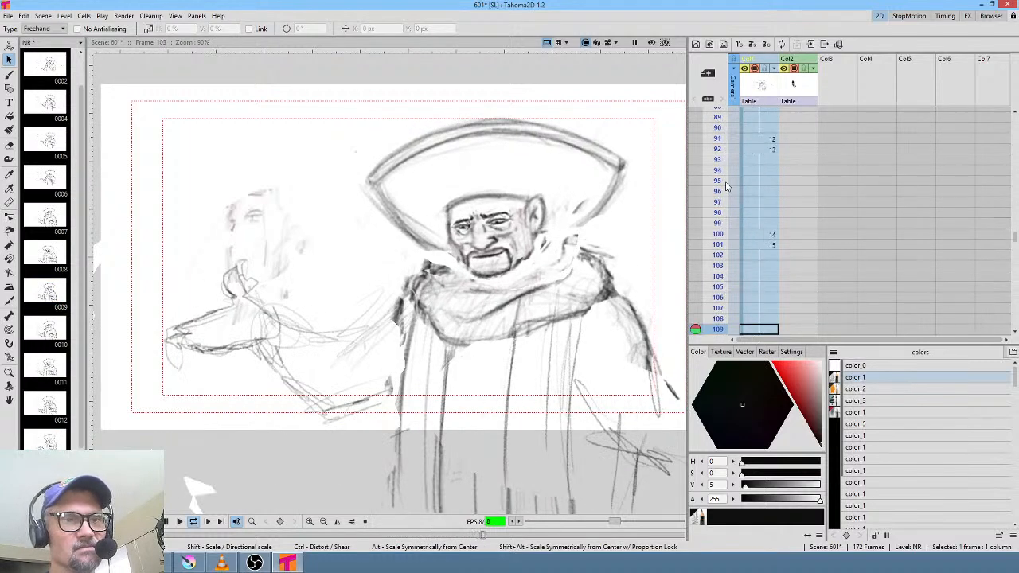
pyautogui.press('l')
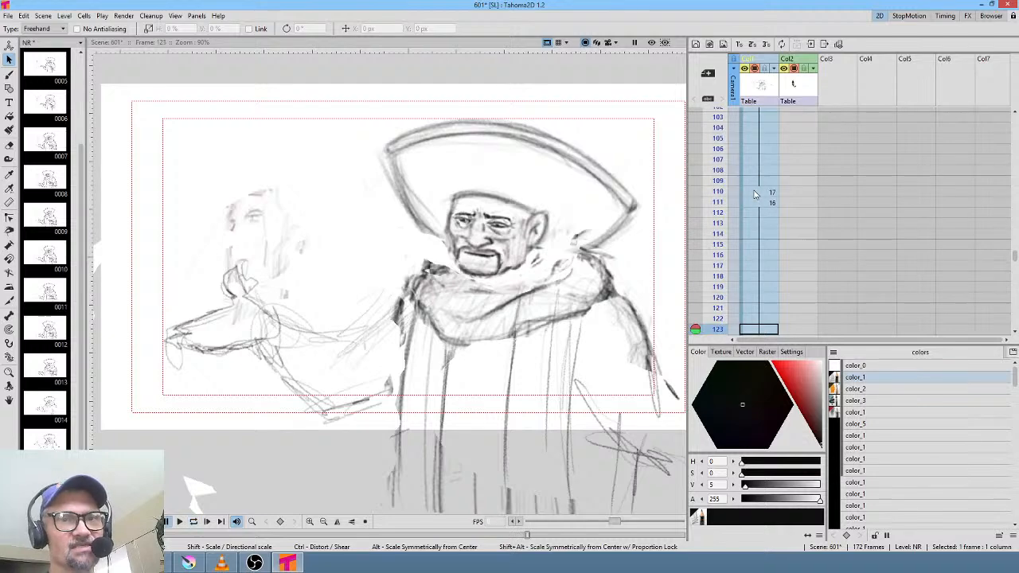
# - Replay the animation in a loop from the first frame, stop it, and return to frame 1
pyautogui.press('Home')
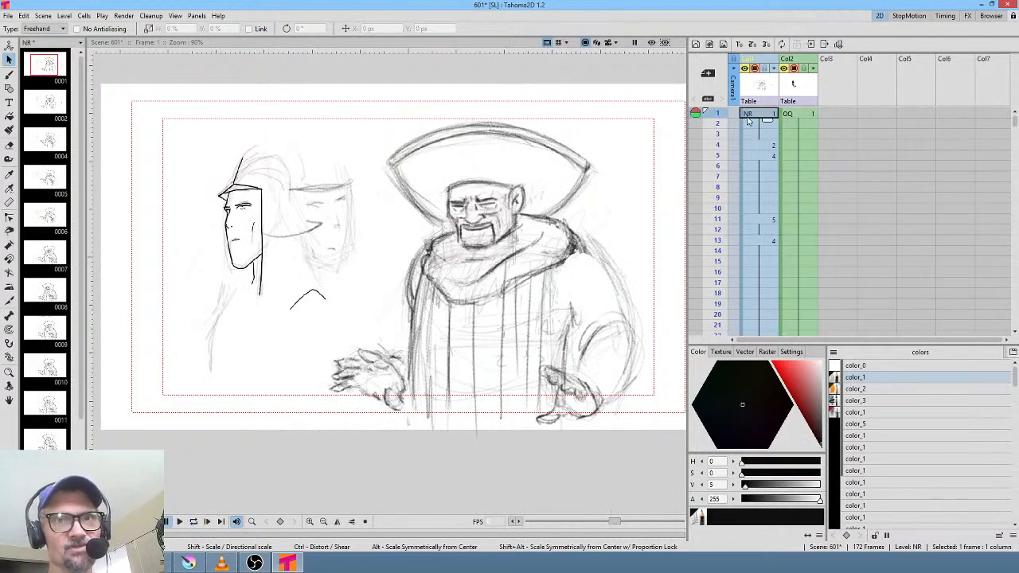
pyautogui.moveTo(721, 115)
pyautogui.mouseDown()
pyautogui.moveTo(722, 230)
pyautogui.moveTo(724, 114)
pyautogui.mouseUp()
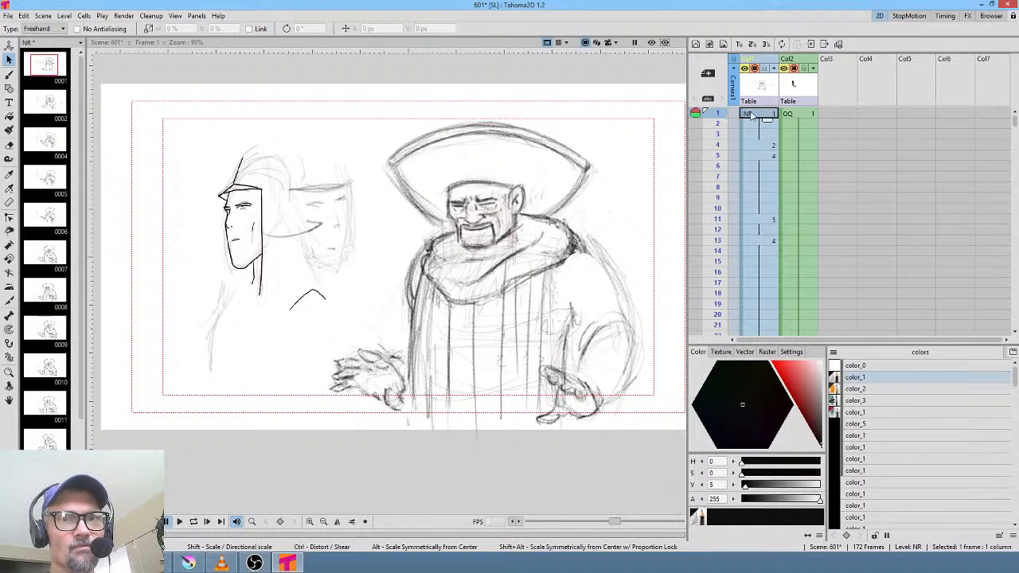
pyautogui.press('l')
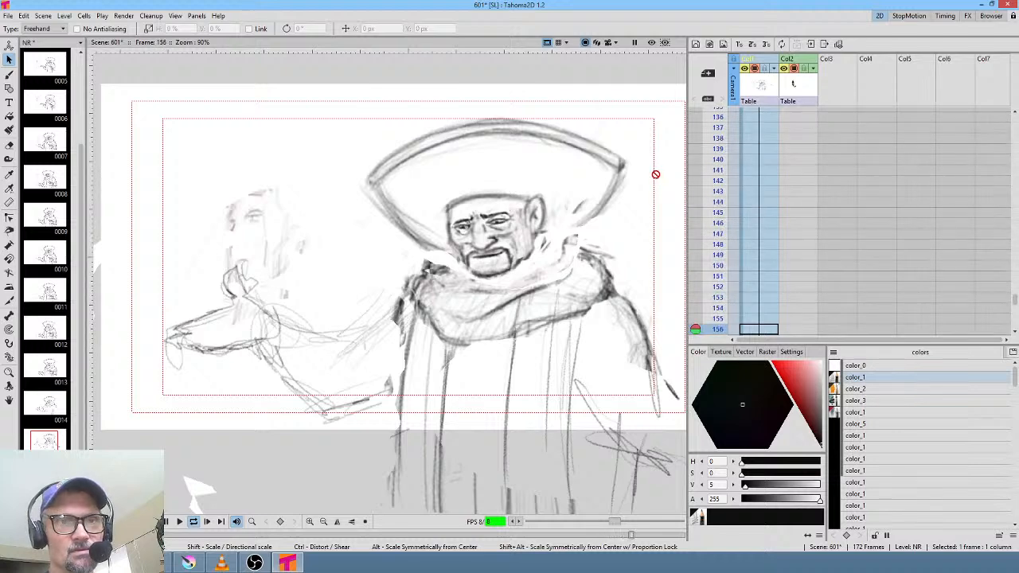
pyautogui.press('l')
pyautogui.hotkey('alt', ',')
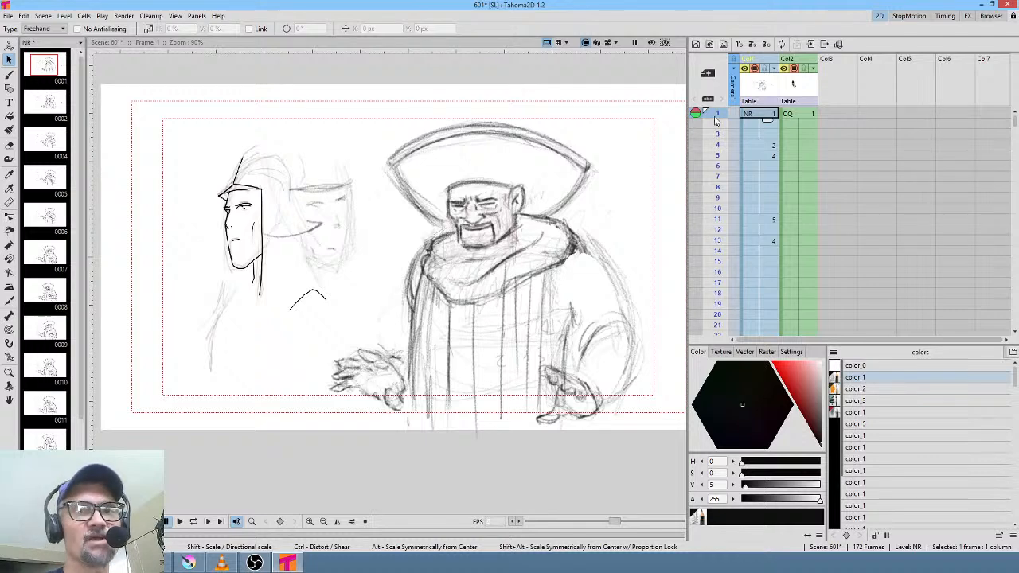
# - Scrub through the Xsheet from frame 1 to frame 77 to examine the figure's poses and their timing
pyautogui.moveTo(718, 115); pyautogui.dragTo(719, 208)
pyautogui.scroll(-5, 719, 208)
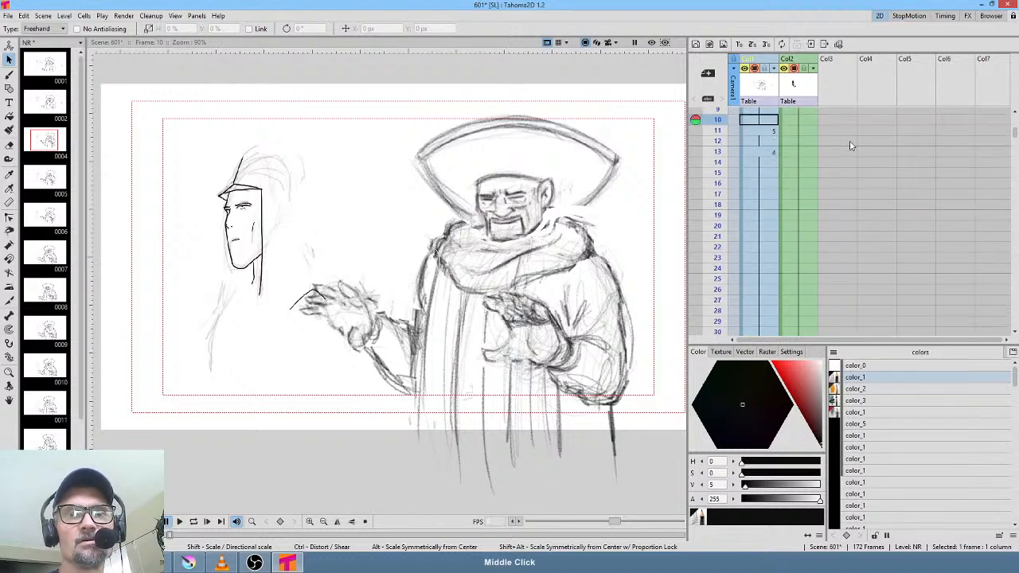
pyautogui.moveTo(715, 127); pyautogui.dragTo(719, 267)
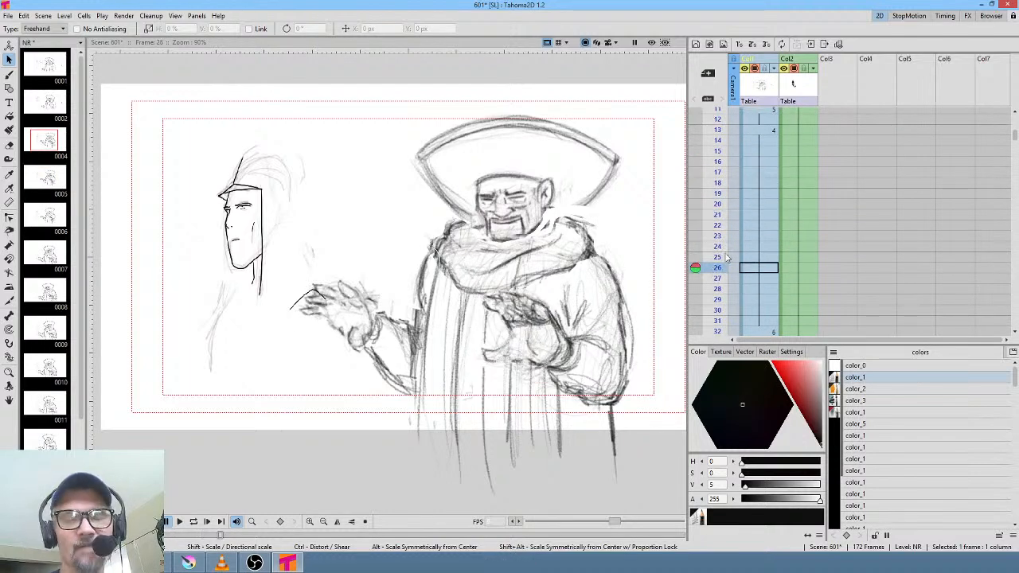
pyautogui.scroll(-4, 872, 133)
pyautogui.moveTo(720, 151); pyautogui.dragTo(719, 239)
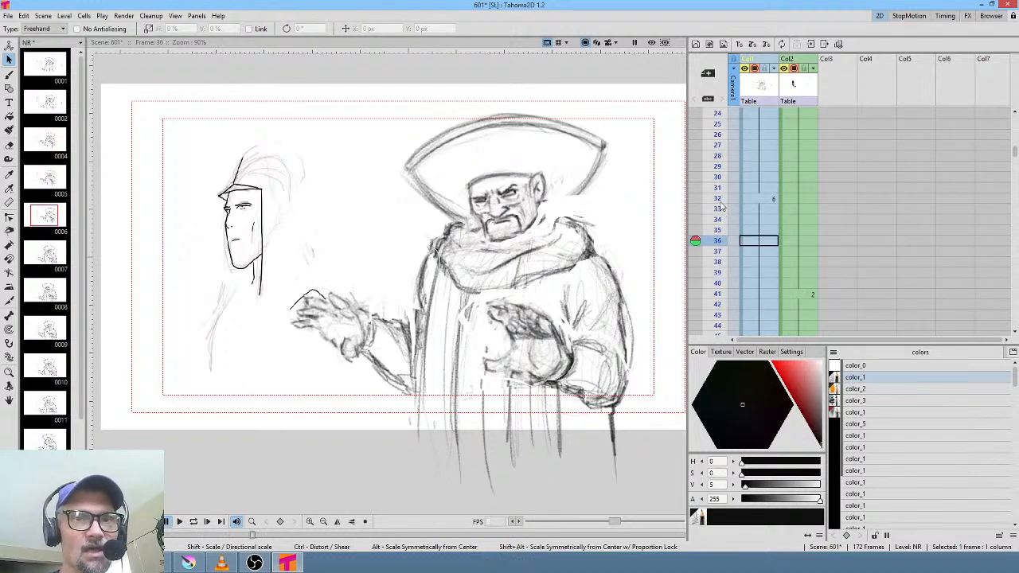
pyautogui.scroll(-4, 867, 255)
pyautogui.moveTo(715, 172); pyautogui.dragTo(716, 298)
pyautogui.click(717, 295)
pyautogui.scroll(-3, 864, 239)
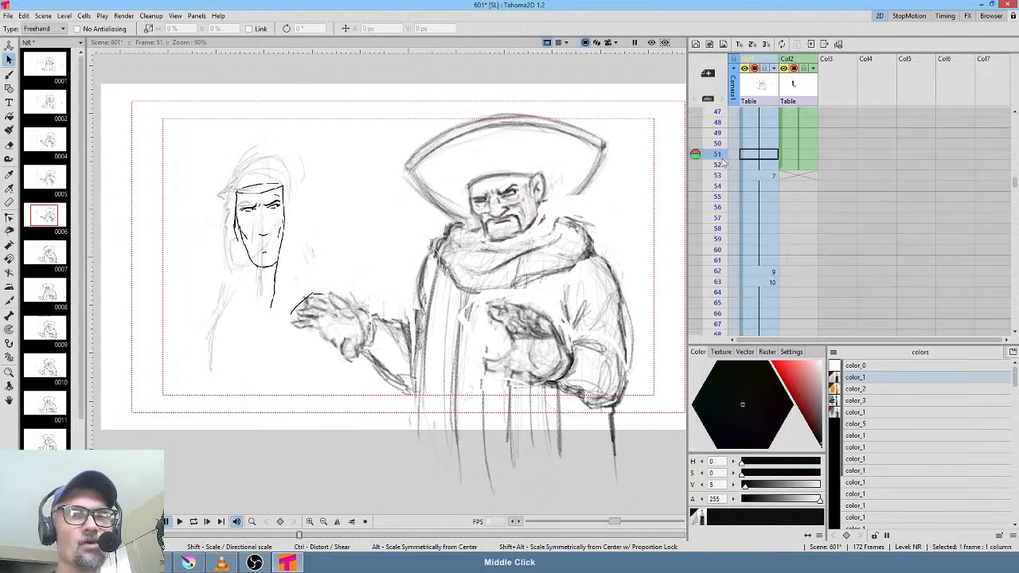
pyautogui.moveTo(715, 206)
pyautogui.mouseDown()
pyautogui.moveTo(719, 271)
pyautogui.moveTo(719, 260)
pyautogui.mouseUp()
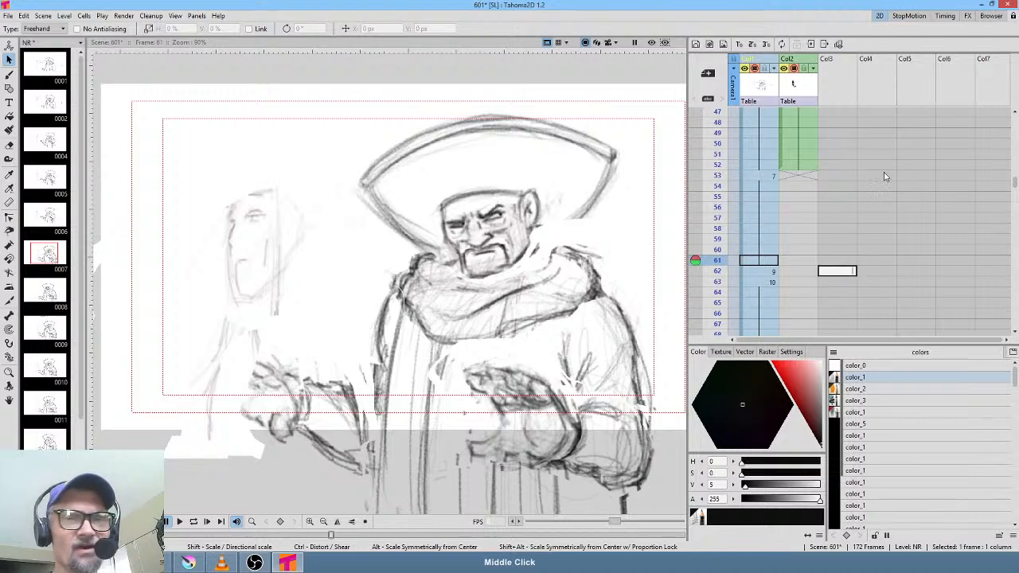
pyautogui.scroll(-3, 812, 261)
pyautogui.moveTo(715, 161); pyautogui.dragTo(708, 298)
pyautogui.scroll(-3, 826, 268)
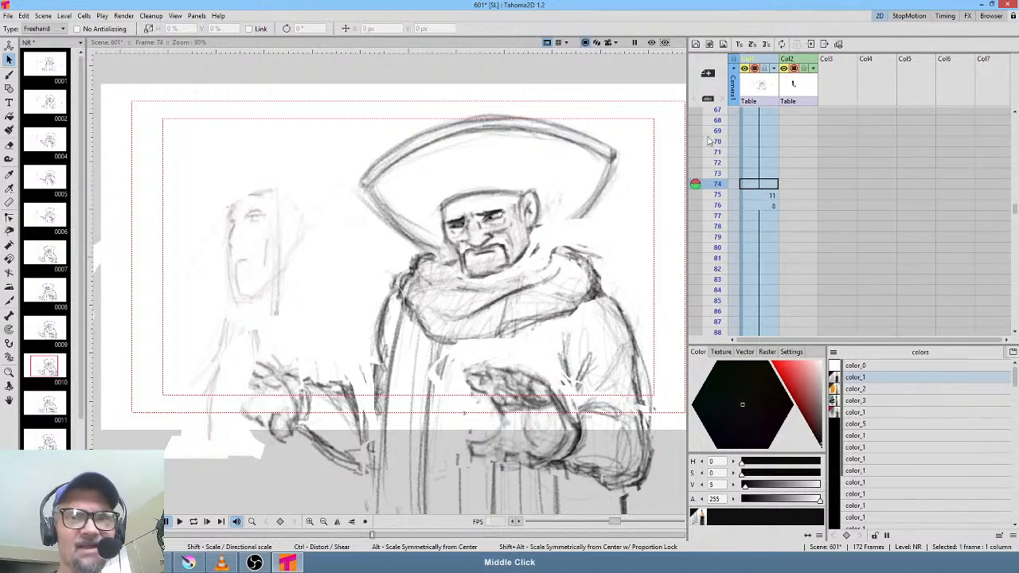
pyautogui.moveTo(711, 184)
pyautogui.mouseDown()
pyautogui.moveTo(711, 237)
pyautogui.moveTo(712, 164)
pyautogui.moveTo(715, 220)
pyautogui.mouseUp()
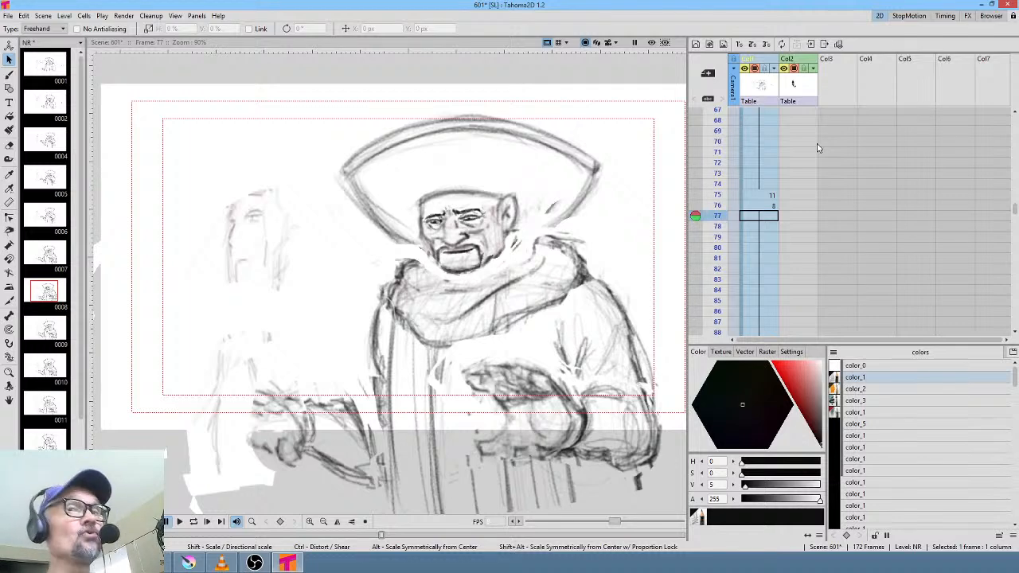
# - Go back to frame 62 and scrub to frame 68 to recheck the transition between drawings 9 and 10
pyautogui.scroll(5, 796, 223)
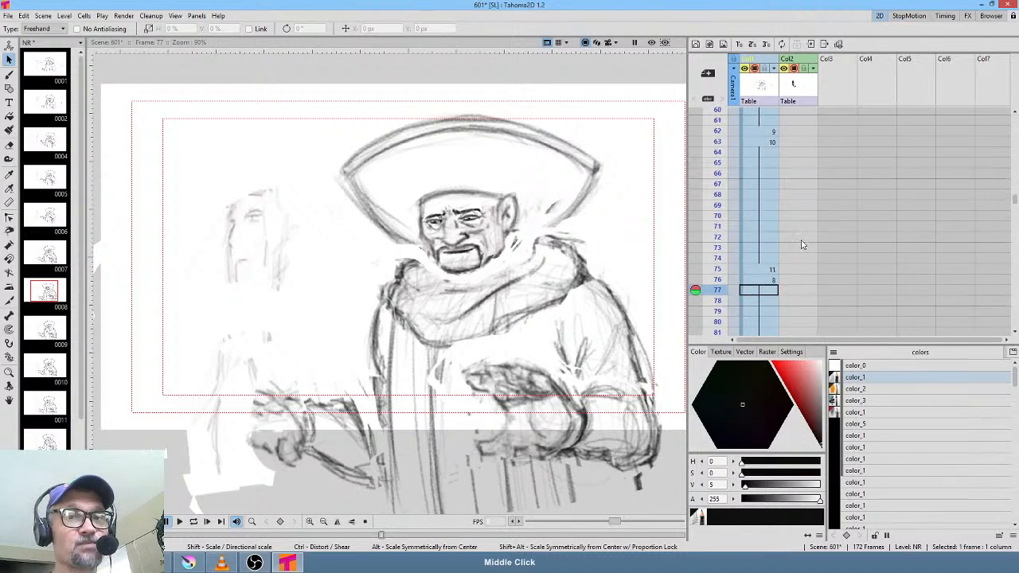
pyautogui.click(719, 148)
pyautogui.moveTo(719, 159)
pyautogui.mouseDown()
pyautogui.moveTo(719, 251)
pyautogui.moveTo(719, 167)
pyautogui.mouseUp()
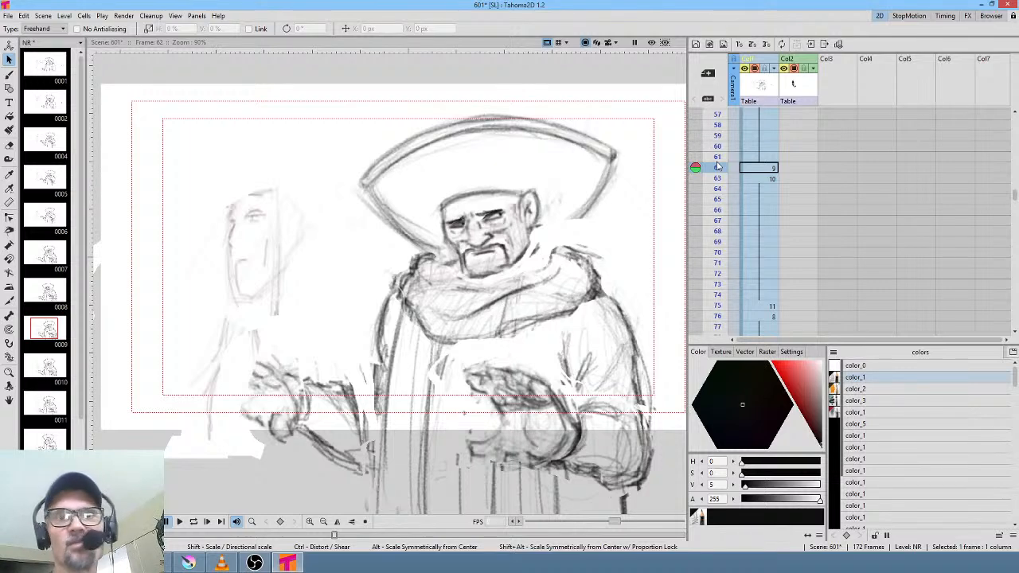
pyautogui.moveTo(721, 140); pyautogui.dragTo(719, 230)
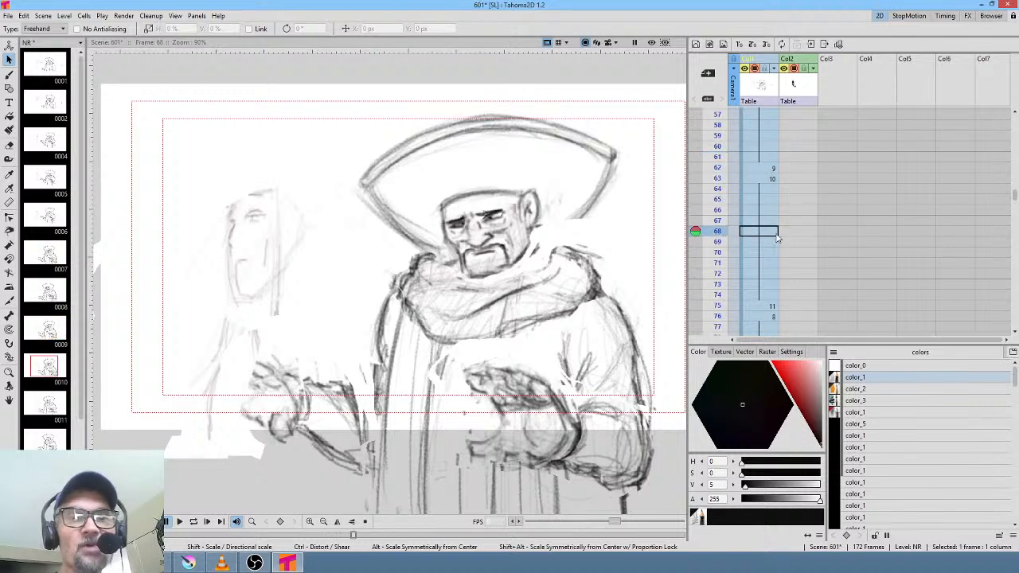
# - Scrub onward from frame 68 to frame 153 to examine the head turn and extended-arm poses
pyautogui.scroll(-1, 851, 186)
pyautogui.scroll(-3, 851, 186)
pyautogui.moveTo(719, 132); pyautogui.dragTo(719, 229)
pyautogui.middleClick(844, 237)
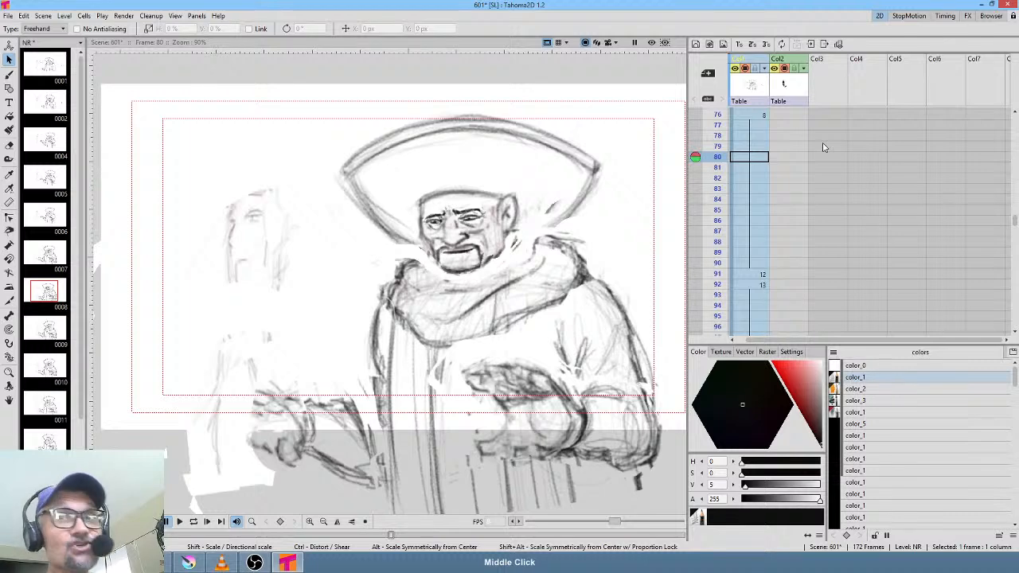
pyautogui.middleClick(784, 233)
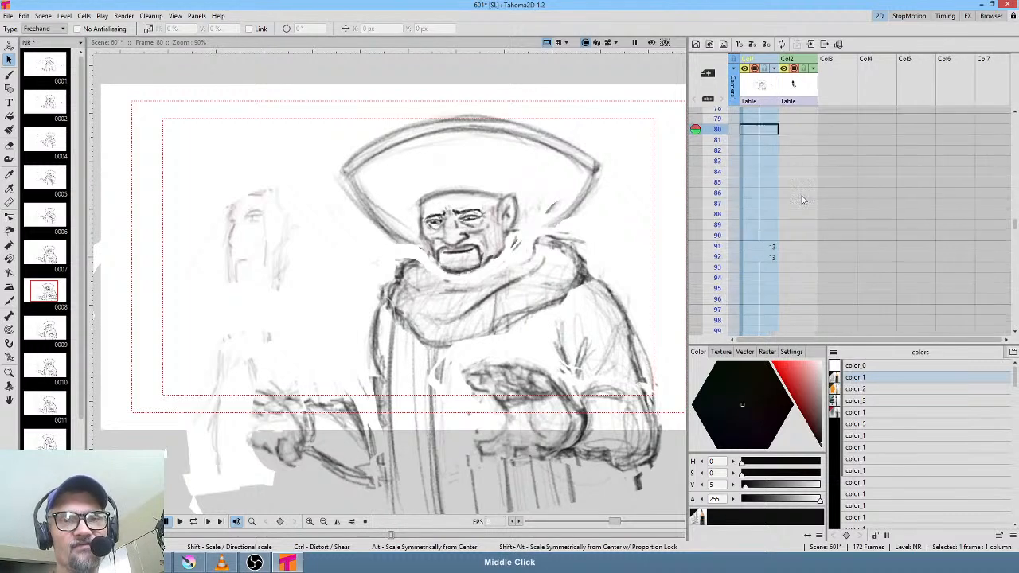
pyautogui.moveTo(720, 134)
pyautogui.mouseDown()
pyautogui.moveTo(719, 247)
pyautogui.moveTo(722, 205)
pyautogui.moveTo(723, 239)
pyautogui.mouseUp()
pyautogui.middleClick(726, 237)
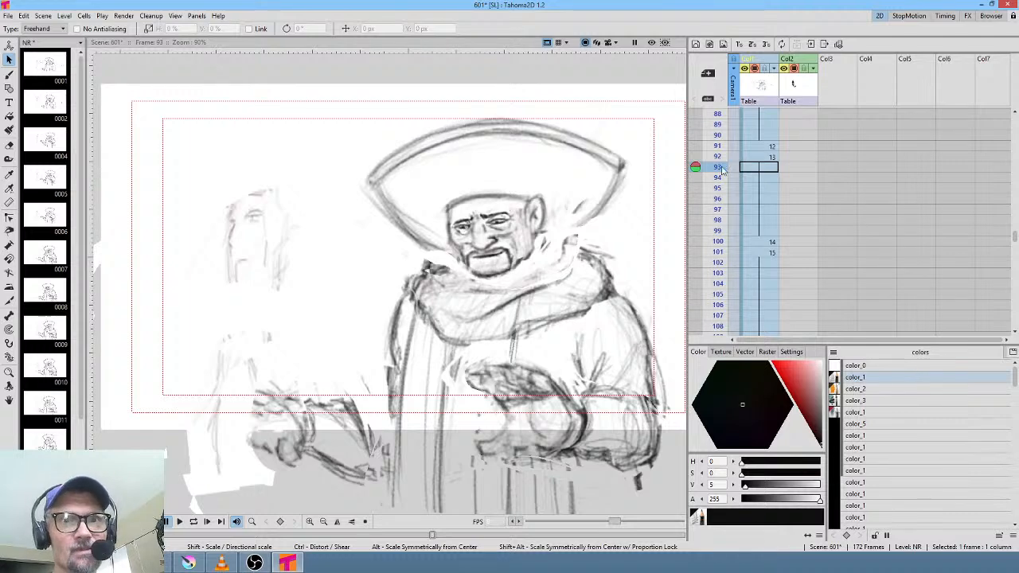
pyautogui.moveTo(722, 168)
pyautogui.mouseDown()
pyautogui.moveTo(719, 275)
pyautogui.moveTo(720, 233)
pyautogui.moveTo(719, 261)
pyautogui.mouseUp()
pyautogui.moveTo(830, 230); pyautogui.dragTo(837, 131)
pyautogui.moveTo(720, 176); pyautogui.dragTo(714, 283)
pyautogui.moveTo(863, 271); pyautogui.dragTo(865, 134)
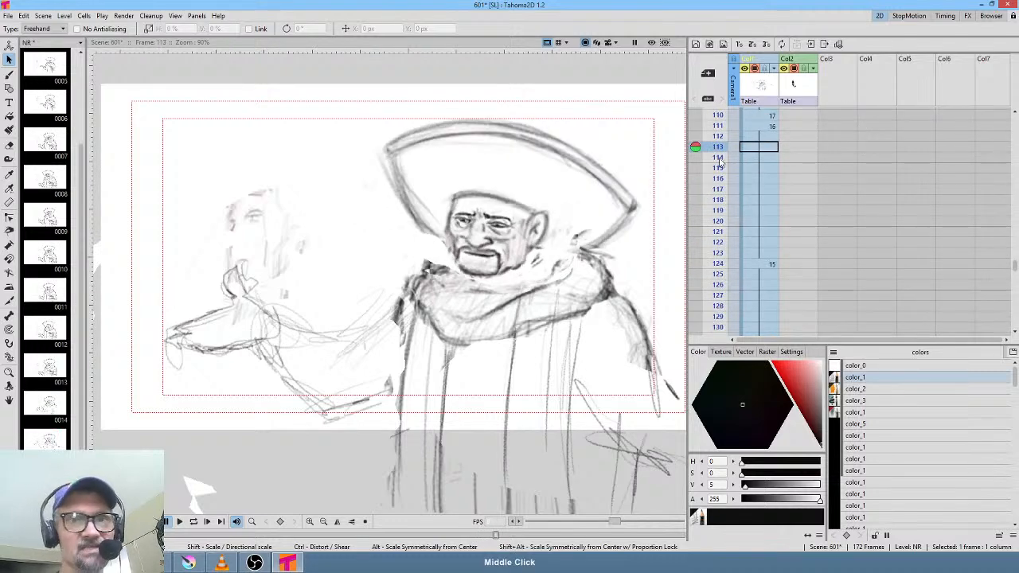
pyautogui.moveTo(721, 147)
pyautogui.mouseDown()
pyautogui.moveTo(719, 263)
pyautogui.moveTo(719, 220)
pyautogui.mouseUp()
pyautogui.moveTo(824, 271); pyautogui.dragTo(824, 183)
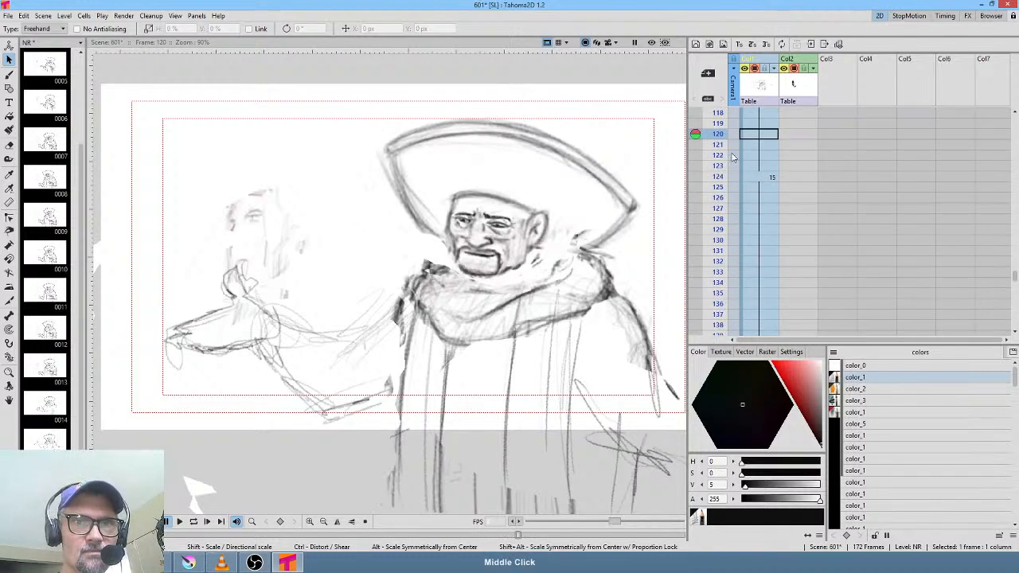
pyautogui.moveTo(718, 142); pyautogui.dragTo(719, 249)
pyautogui.moveTo(812, 273)
pyautogui.mouseDown()
pyautogui.moveTo(751, 162)
pyautogui.moveTo(717, 191)
pyautogui.moveTo(717, 291)
pyautogui.moveTo(752, 253)
pyautogui.moveTo(752, 158)
pyautogui.moveTo(719, 188)
pyautogui.moveTo(719, 309)
pyautogui.moveTo(723, 231)
pyautogui.mouseUp()
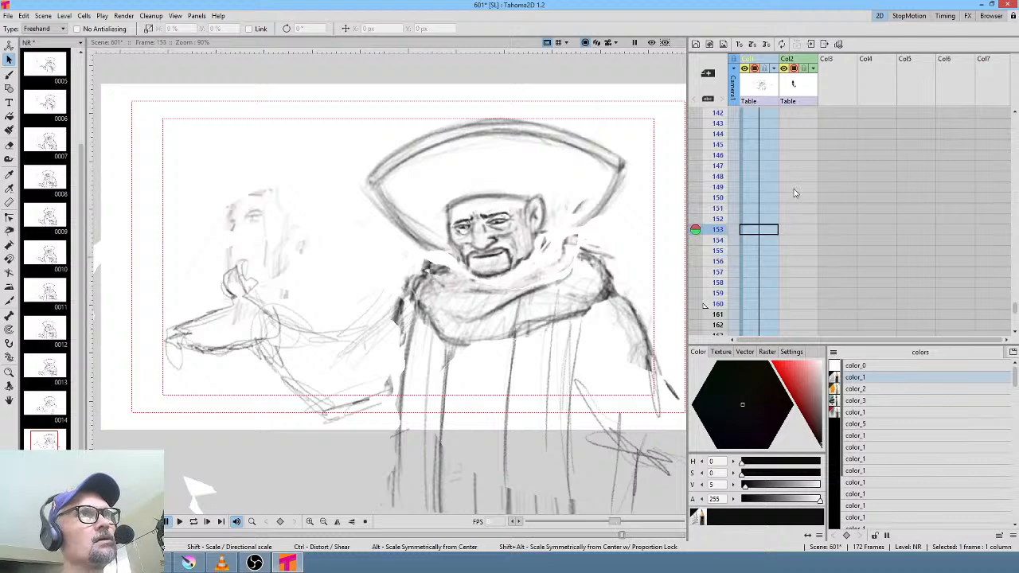
# - Go back to the start of the Xsheet and scrub from frame 1 to frame 8 to check the opening pose change
pyautogui.moveTo(794, 193); pyautogui.dragTo(799, 291)
pyautogui.moveTo(805, 164); pyautogui.dragTo(828, 303)
pyautogui.moveTo(815, 140); pyautogui.dragTo(829, 307)
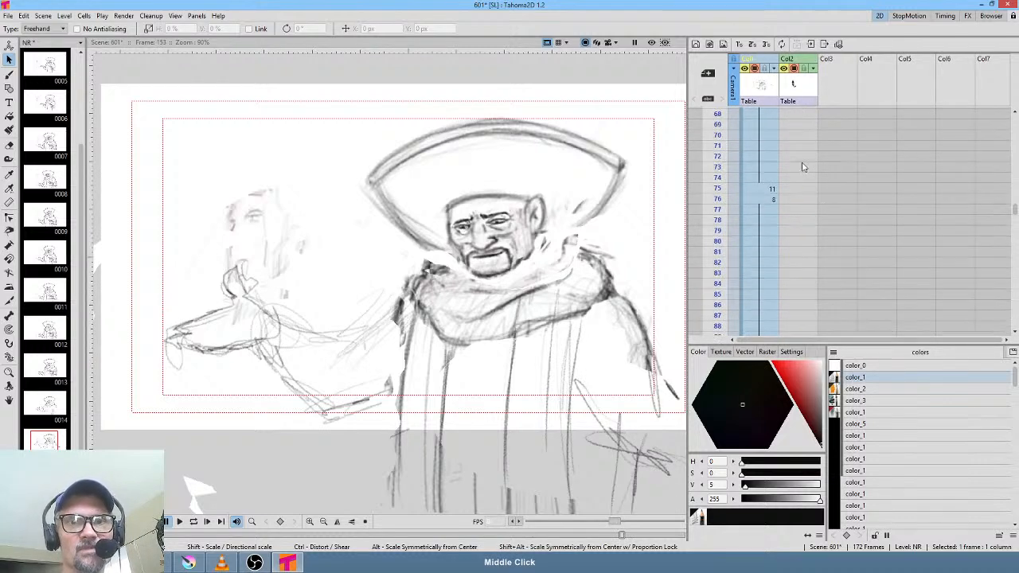
pyautogui.moveTo(799, 163); pyautogui.dragTo(810, 271)
pyautogui.moveTo(788, 131); pyautogui.dragTo(811, 268)
pyautogui.moveTo(807, 145); pyautogui.dragTo(811, 299)
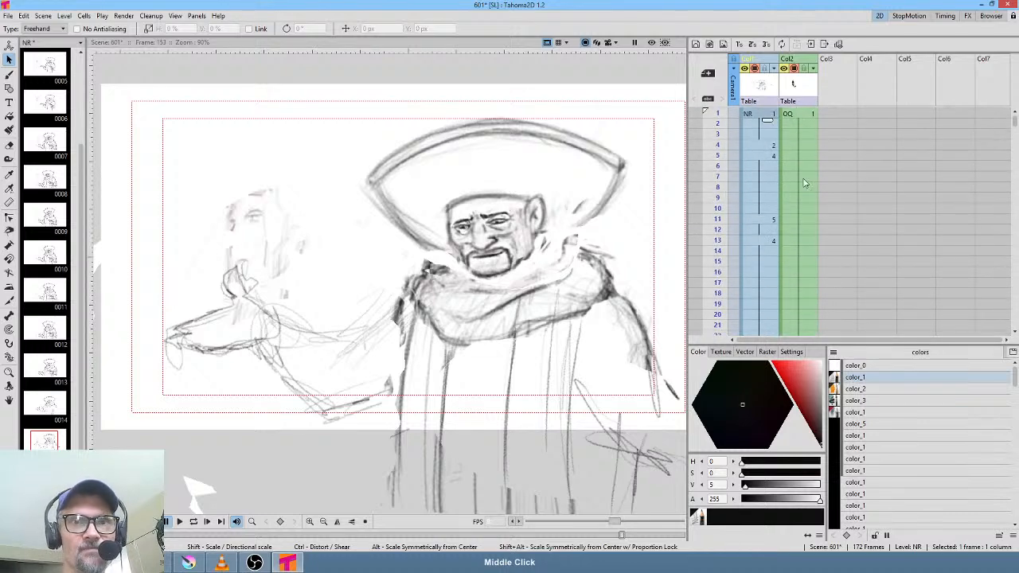
pyautogui.moveTo(722, 115)
pyautogui.mouseDown()
pyautogui.moveTo(723, 211)
pyautogui.moveTo(722, 127)
pyautogui.moveTo(723, 187)
pyautogui.mouseUp()
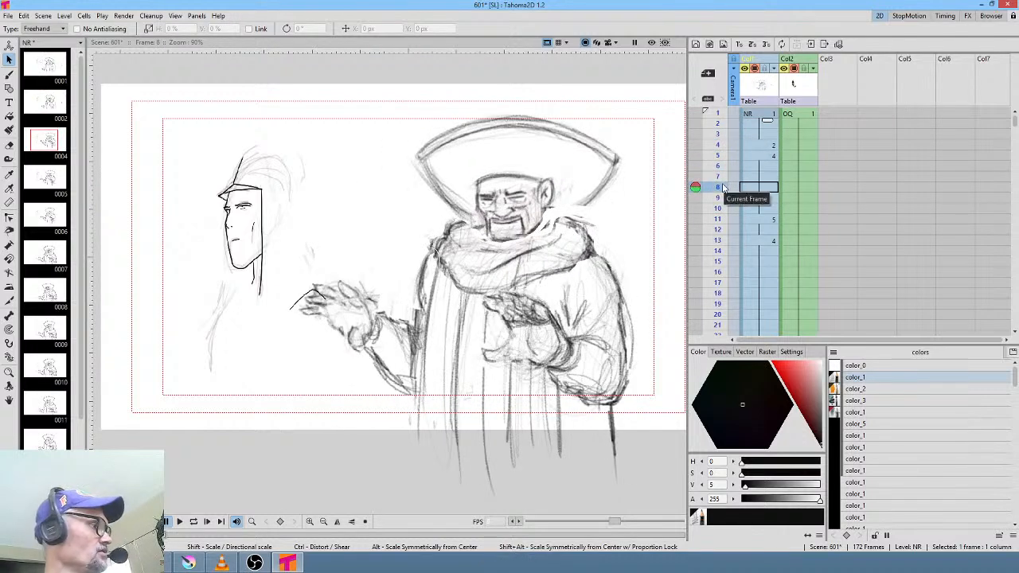
# - Play the opening of the animation from frame 1, stop it, and return to the first frame
pyautogui.hotkey('alt', ',')
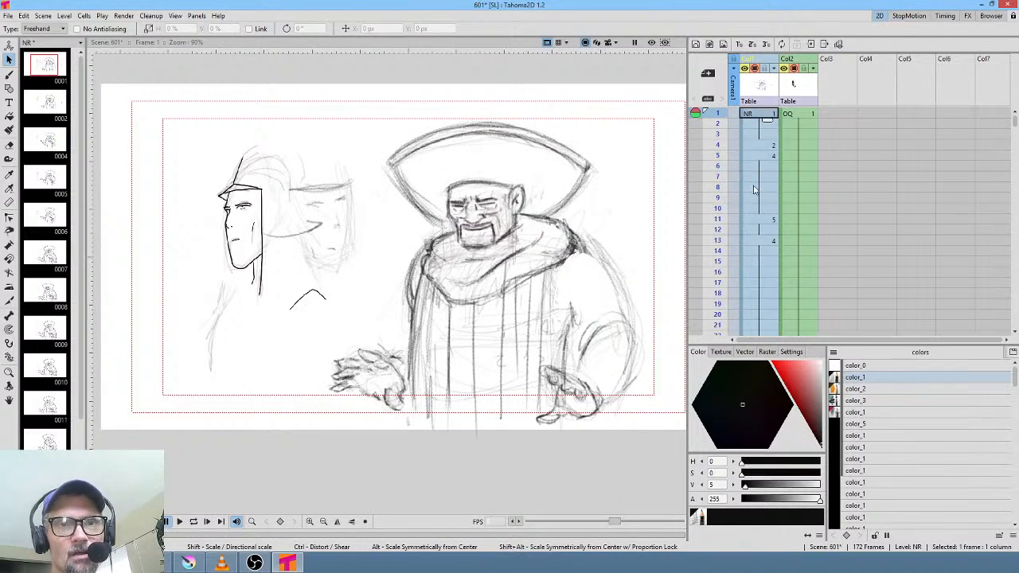
pyautogui.press('l')
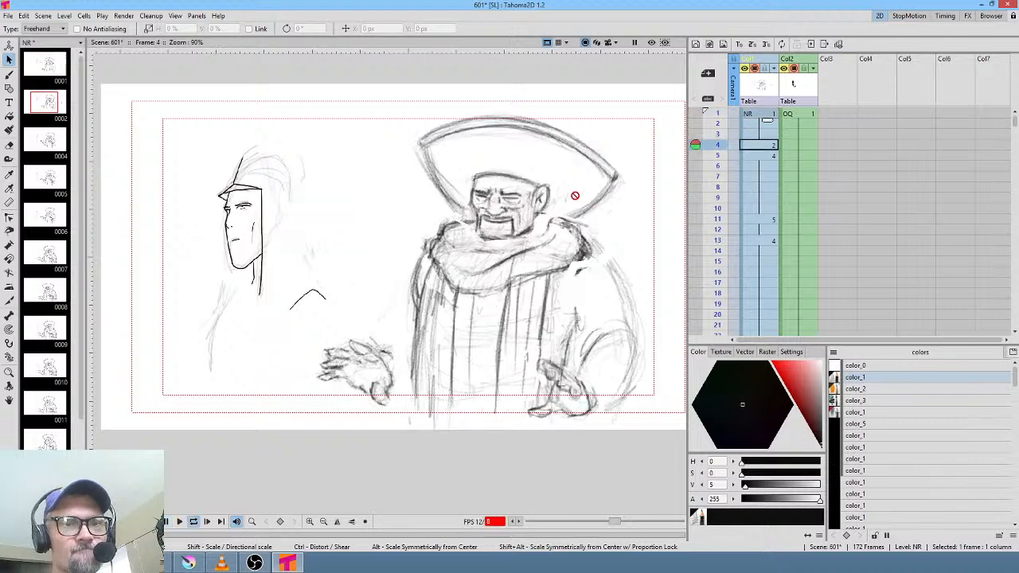
pyautogui.press('l')
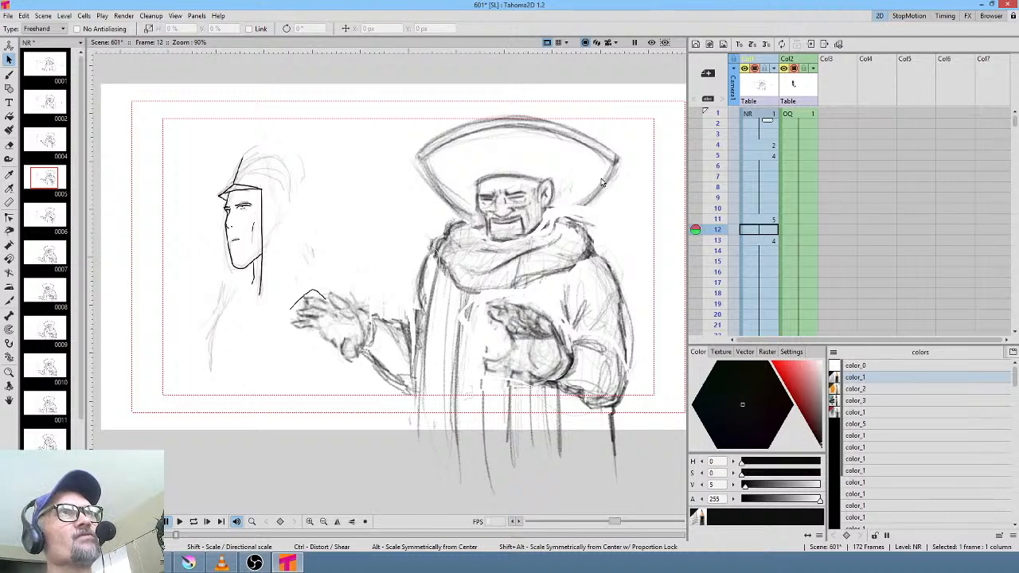
pyautogui.press('Home')
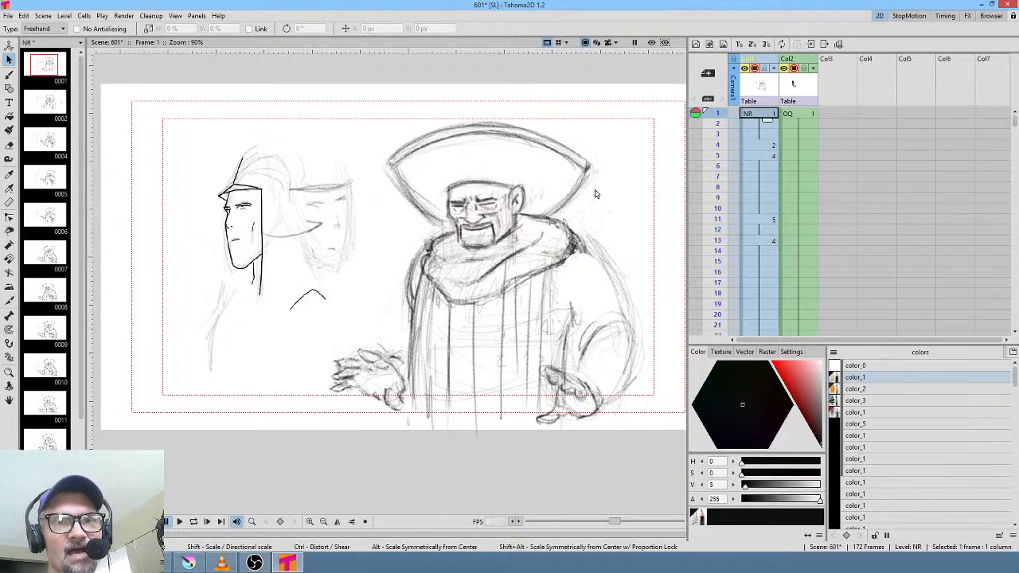
# - Play the animation through the head turn, then replay it from frame 1 through the extended-arm pose
pyautogui.press('l')
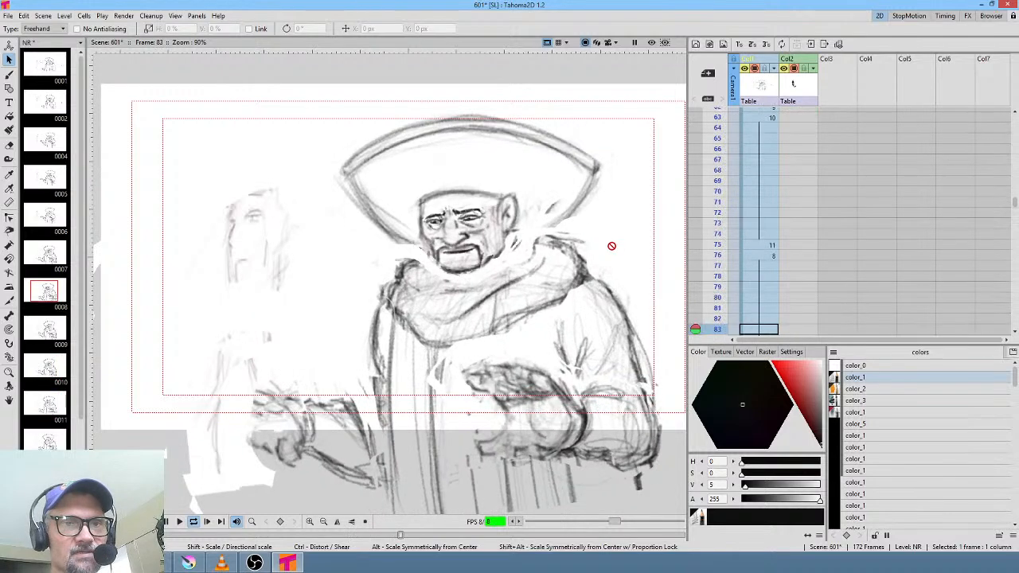
pyautogui.press('l')
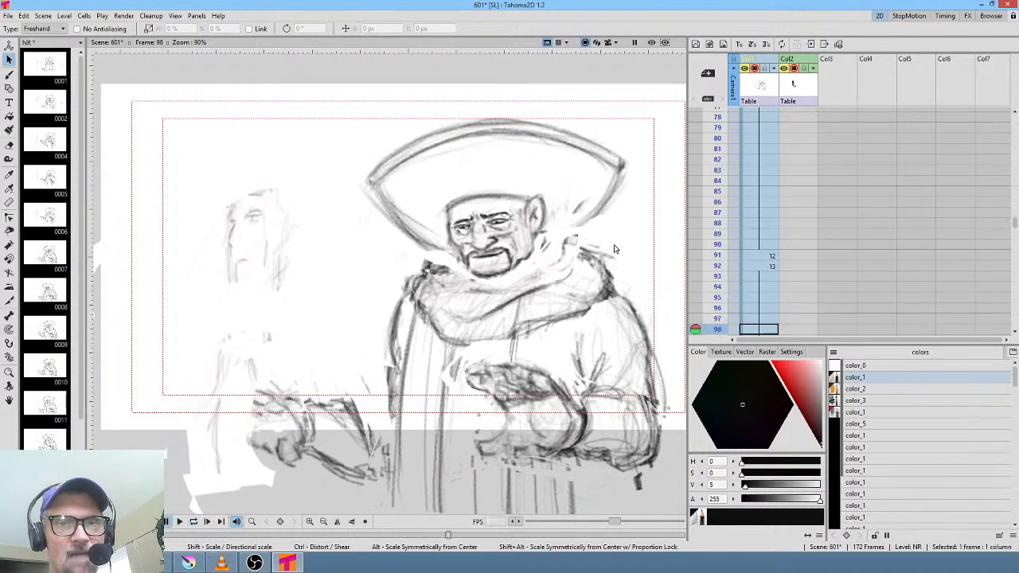
pyautogui.hotkey('alt', ',')
pyautogui.press('l')
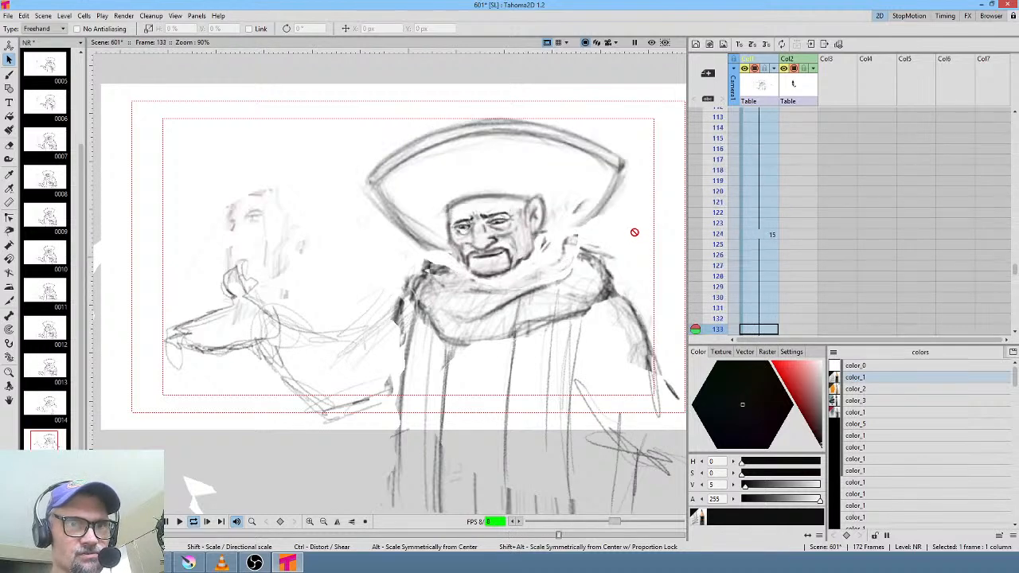
pyautogui.press('l')
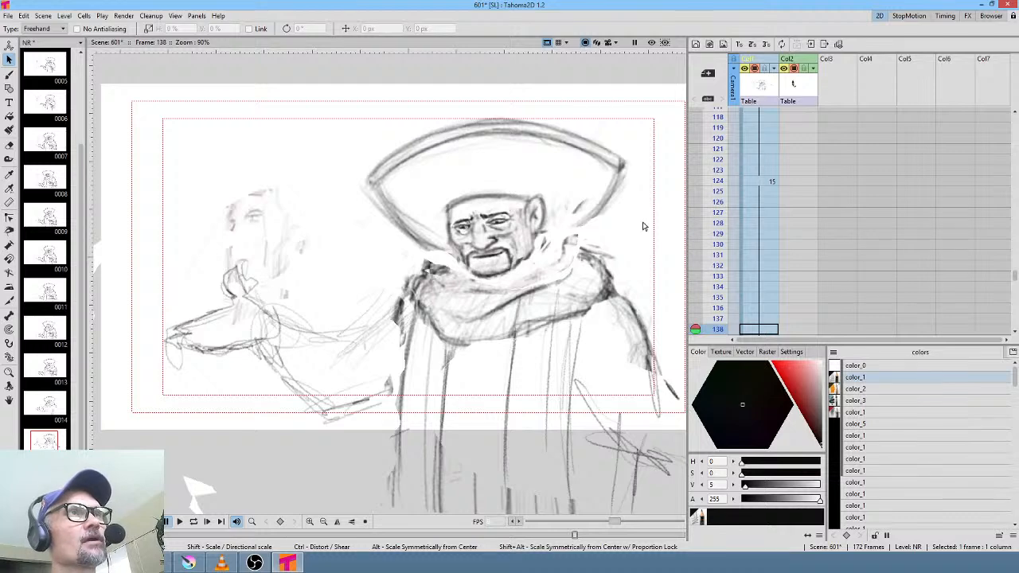
# - Recheck the opening gesture by scrubbing frames 1 to 8 again, and return to frame 1 of the NR level
pyautogui.scroll(20, 754, 176)
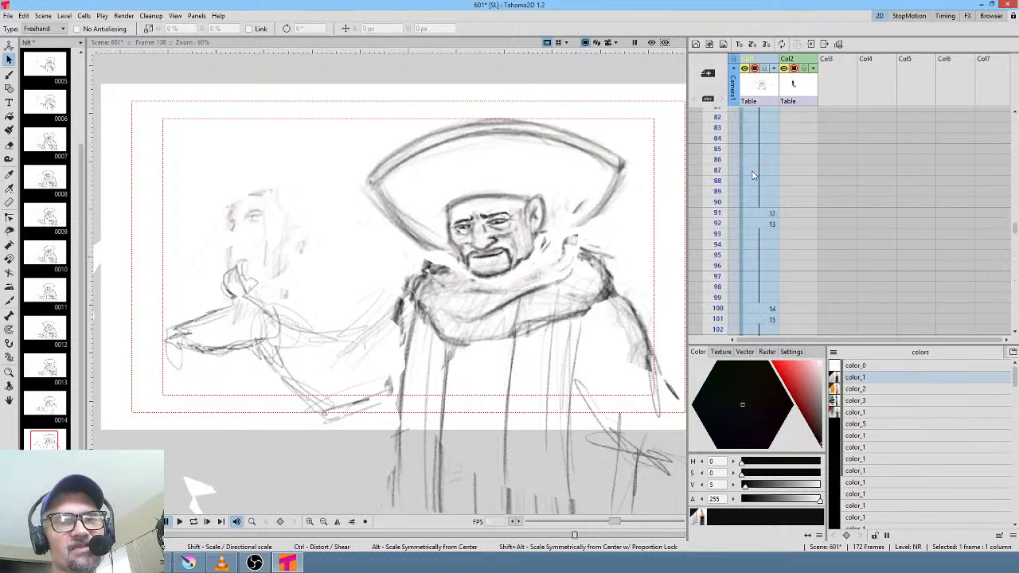
pyautogui.scroll(3, 754, 175)
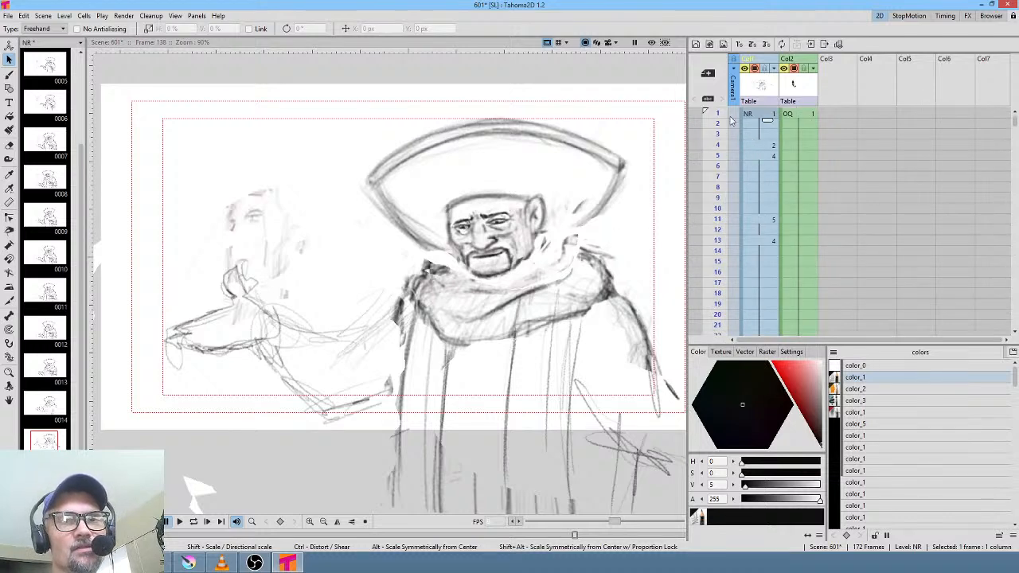
pyautogui.moveTo(719, 117)
pyautogui.mouseDown()
pyautogui.moveTo(723, 240)
pyautogui.moveTo(721, 188)
pyautogui.mouseUp()
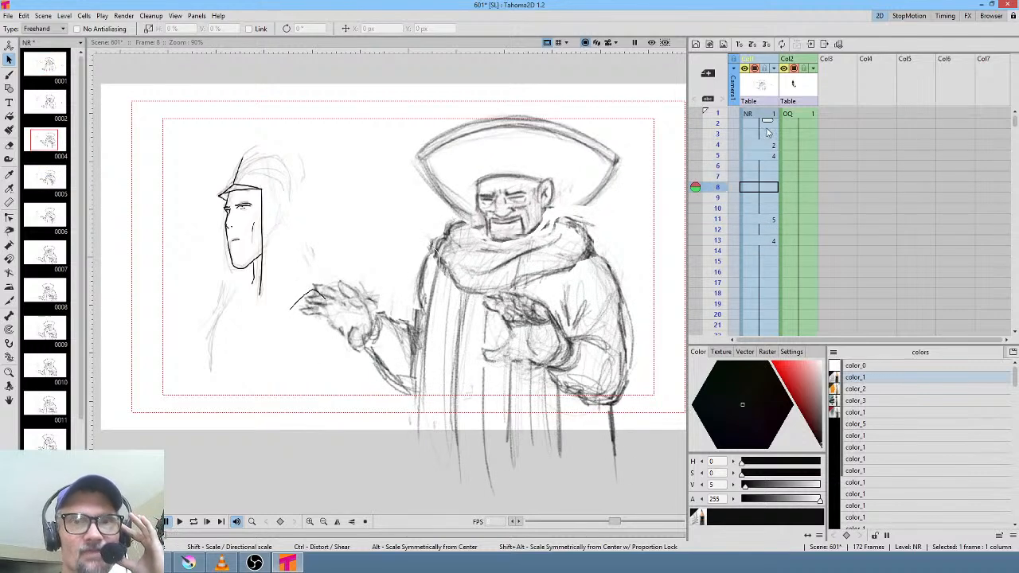
pyautogui.click(762, 116)
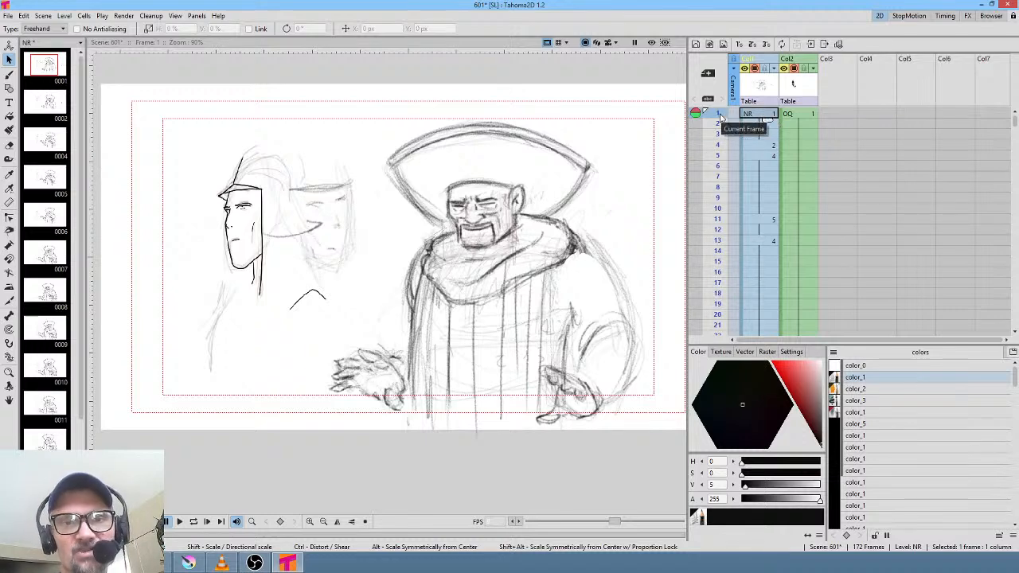
pyautogui.moveTo(721, 117)
pyautogui.mouseDown()
pyautogui.moveTo(705, 156)
pyautogui.moveTo(705, 251)
pyautogui.moveTo(722, 114)
pyautogui.mouseUp()
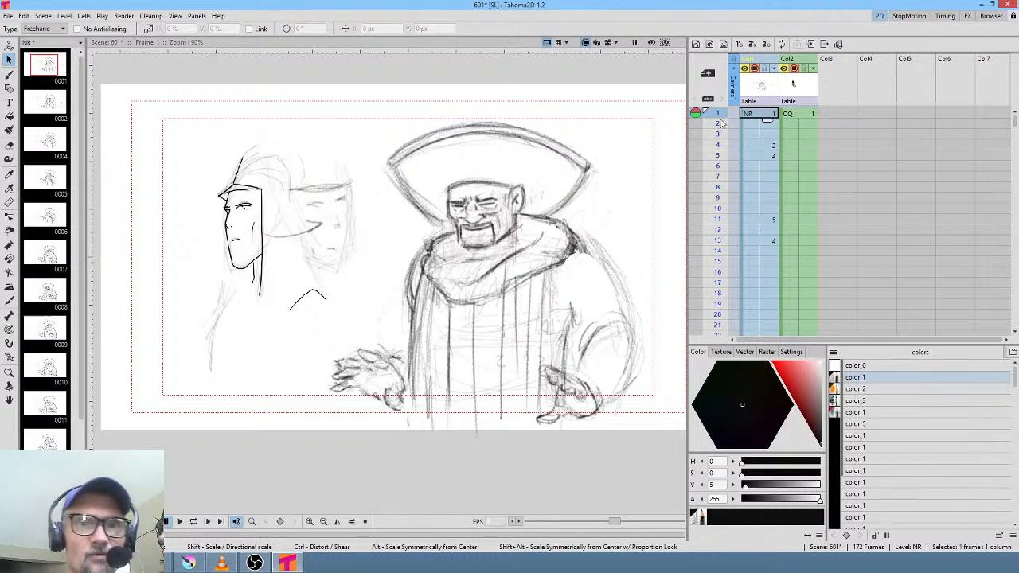
pyautogui.moveTo(721, 124)
pyautogui.mouseDown()
pyautogui.moveTo(711, 173)
pyautogui.moveTo(698, 160)
pyautogui.moveTo(695, 261)
pyautogui.moveTo(697, 113)
pyautogui.mouseUp()
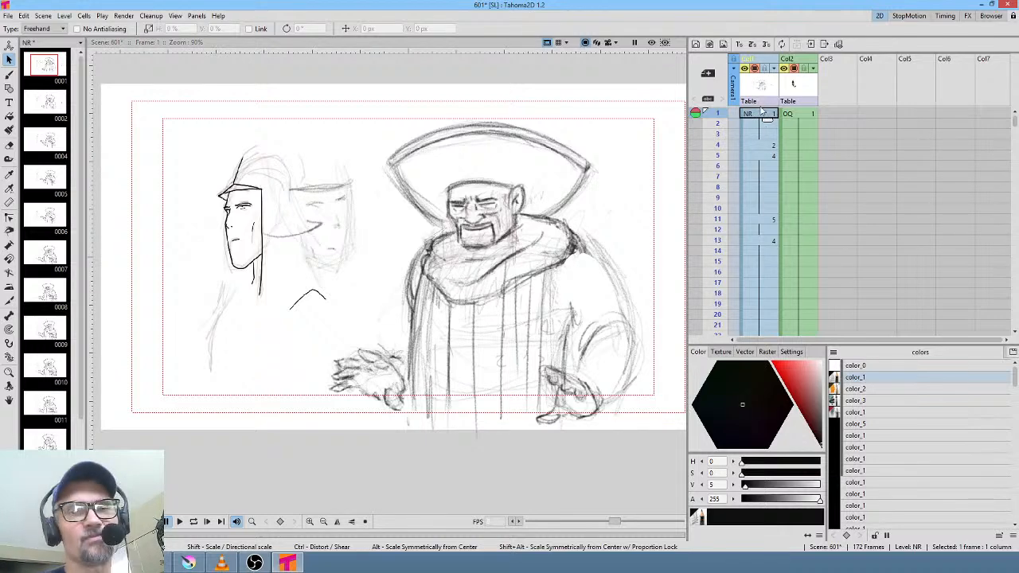
# - Scrub through the Xsheet from frame 1 to frame 59 to examine the robed figure's poses up to drawing 7
pyautogui.moveTo(718, 119); pyautogui.dragTo(711, 261)
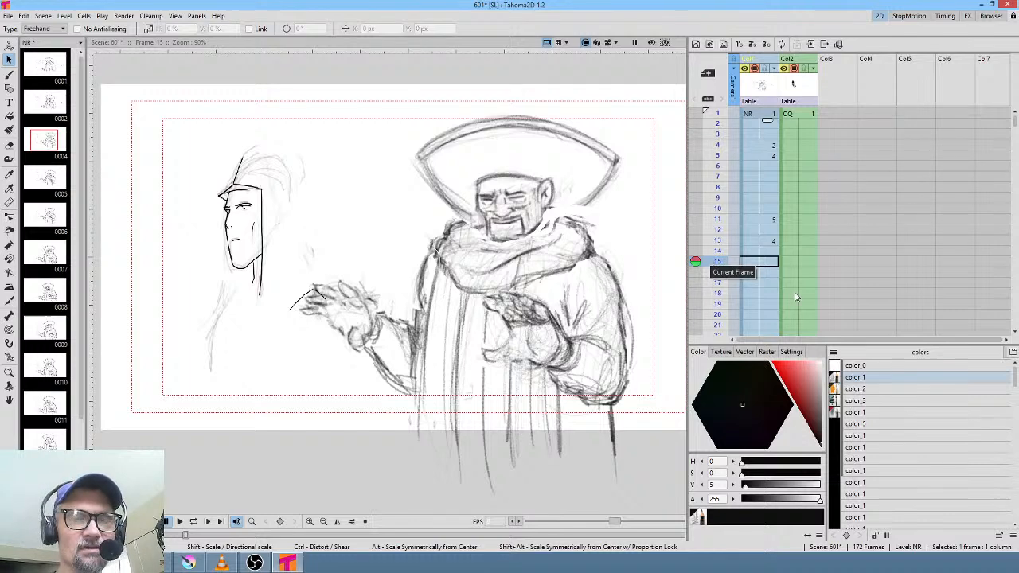
pyautogui.scroll(-8, 800, 295)
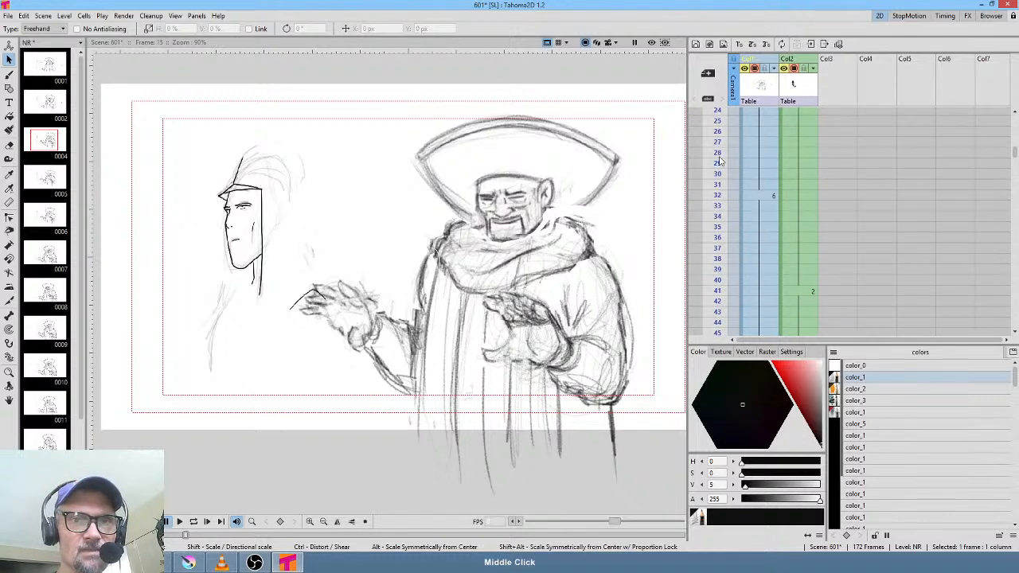
pyautogui.moveTo(721, 182); pyautogui.dragTo(721, 291)
pyautogui.scroll(-5, 836, 279)
pyautogui.click(719, 174)
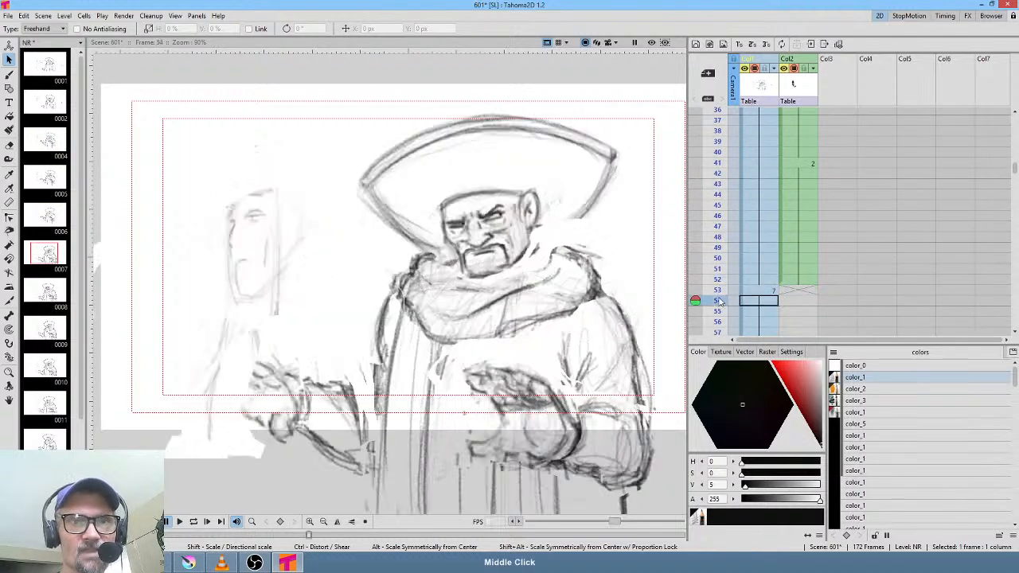
pyautogui.scroll(-5, 720, 287)
pyautogui.click(719, 193)
pyautogui.moveTo(719, 209)
pyautogui.mouseDown()
pyautogui.moveTo(720, 280)
pyautogui.moveTo(724, 236)
pyautogui.mouseUp()
# - Select the first frame of the OQ level and play the animation past drawing 10
pyautogui.scroll(10, 836, 188)
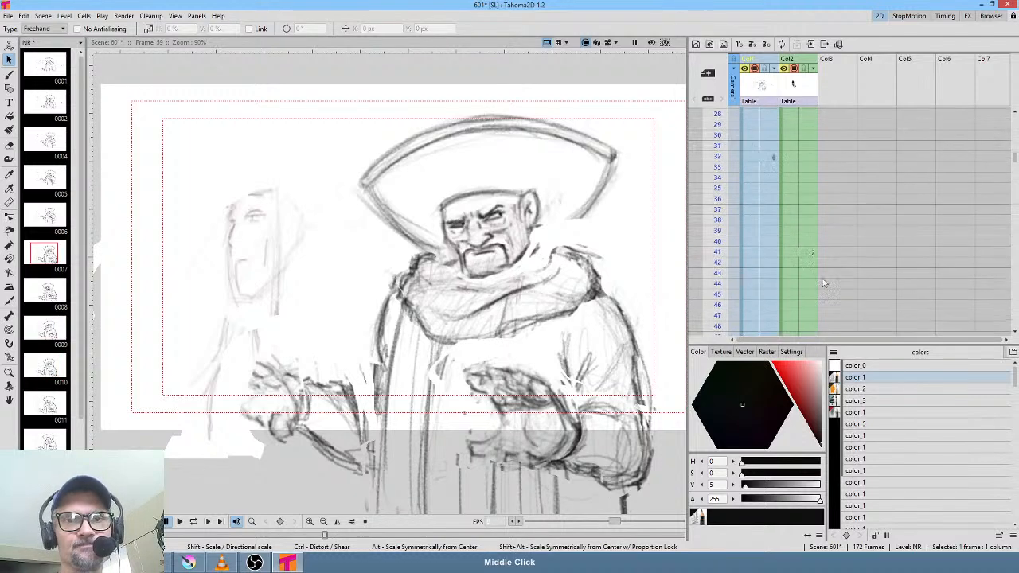
pyautogui.scroll(2, 830, 189)
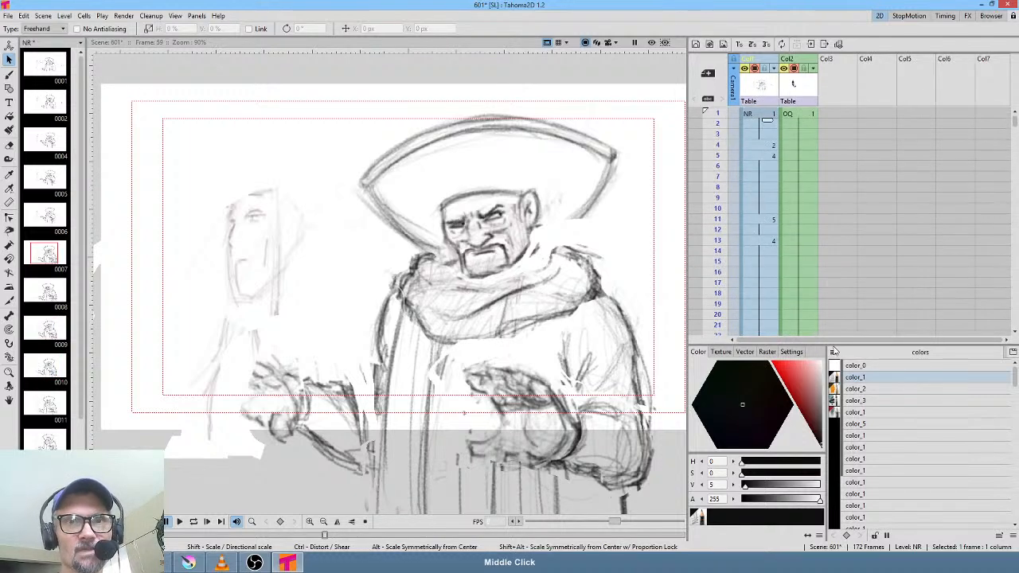
pyautogui.click(800, 114)
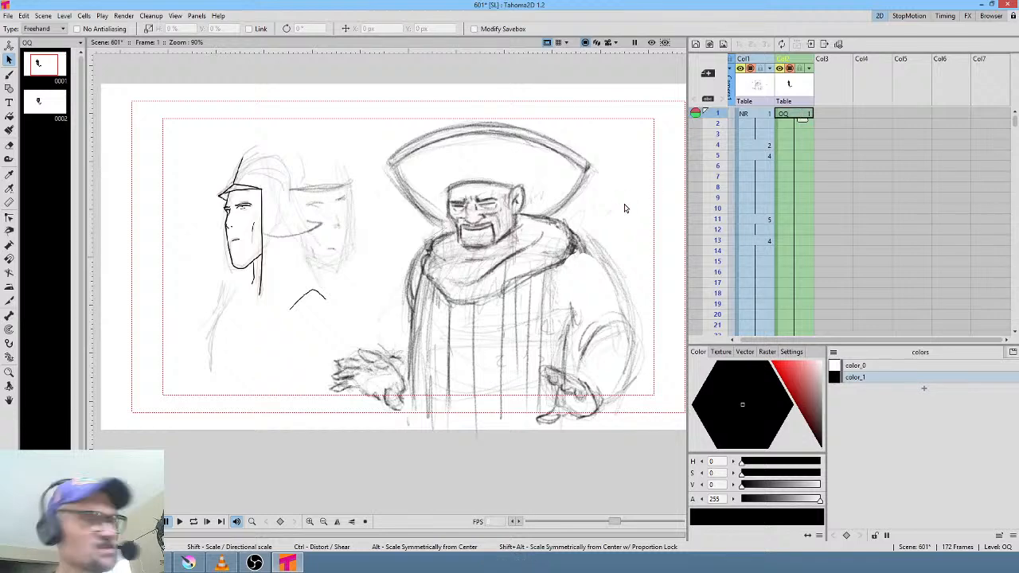
pyautogui.press('p')
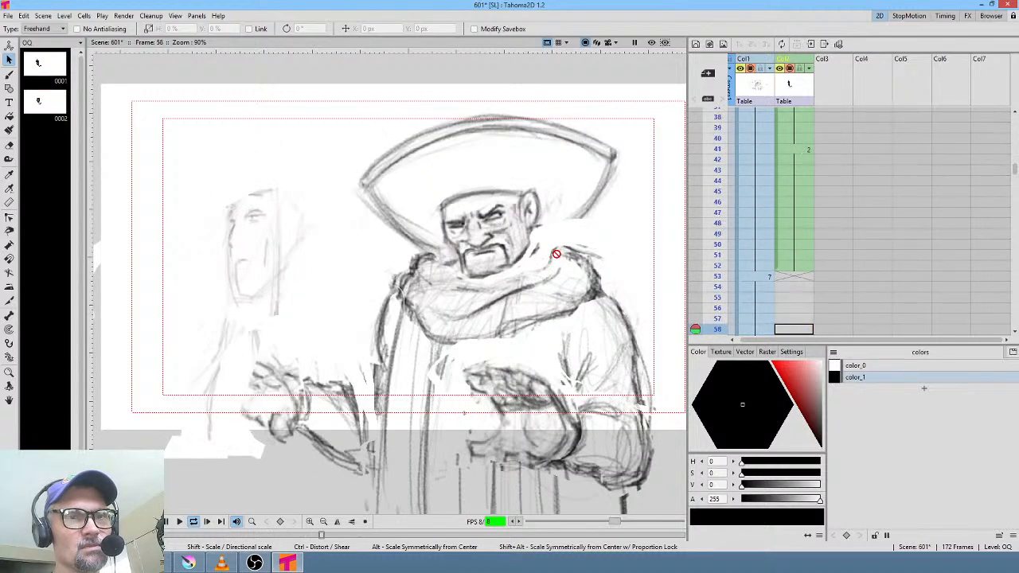
pyautogui.press('l')
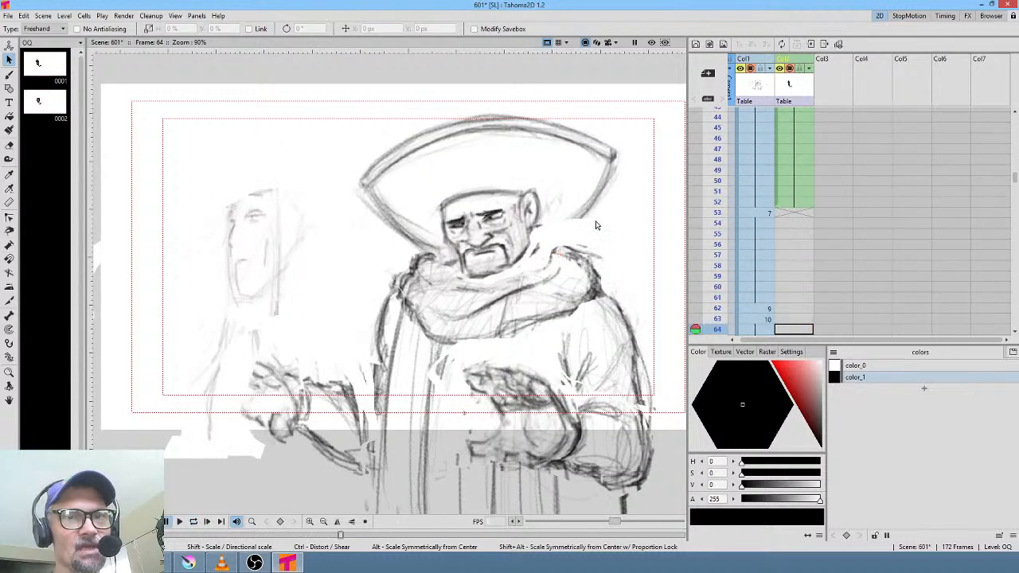
# - Compare frames 52 and 53 to examine the cut where the OQ level ends and drawing 7 begins
pyautogui.click(805, 204)
pyautogui.click(795, 213)
pyautogui.click(785, 204)
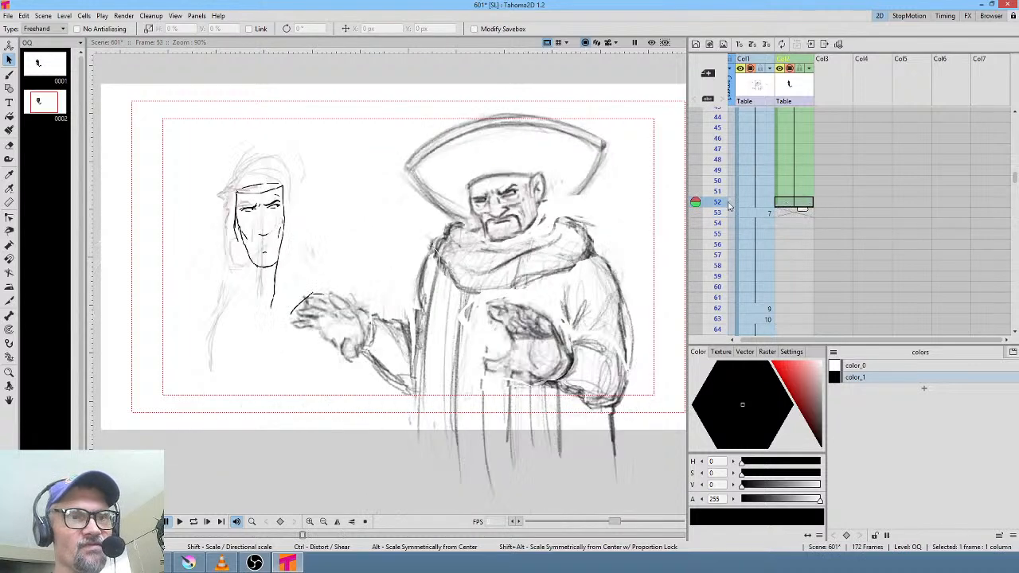
pyautogui.click(795, 213)
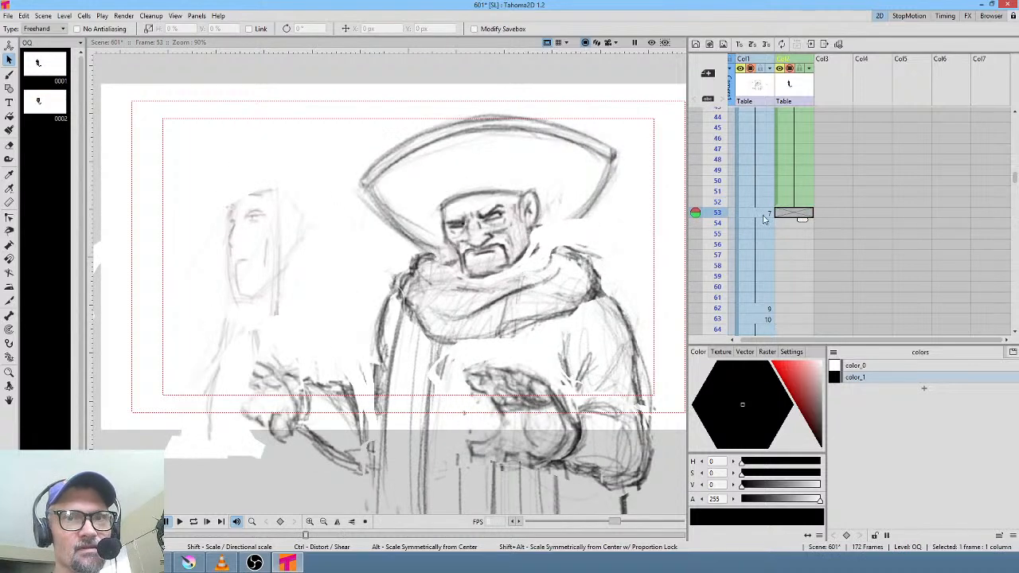
pyautogui.click(763, 216)
pyautogui.click(795, 215)
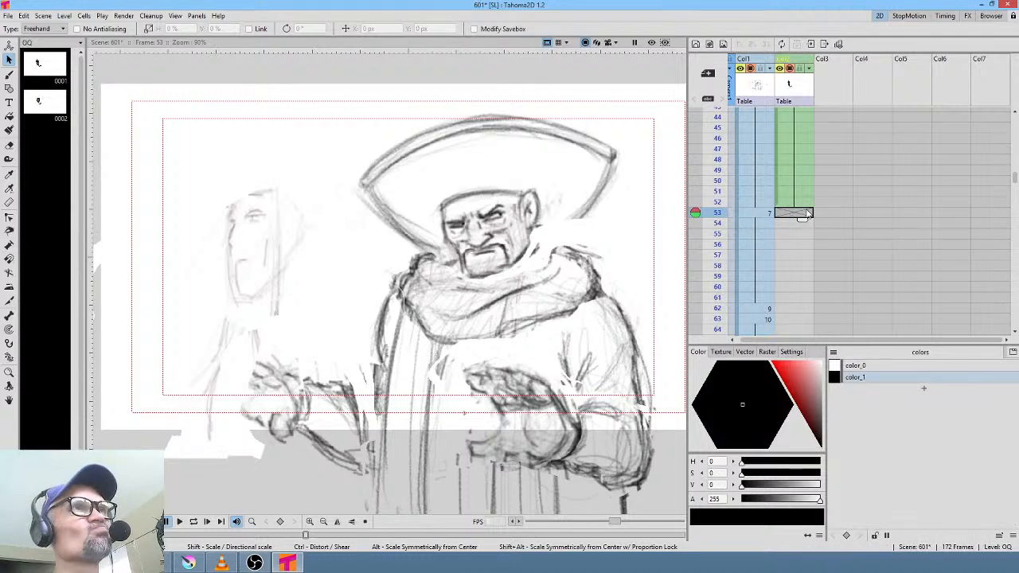
# - Replay the animation from frame 1 of the OQ level, stop it, and view the level's end at frame 53
pyautogui.scroll(10, 802, 210)
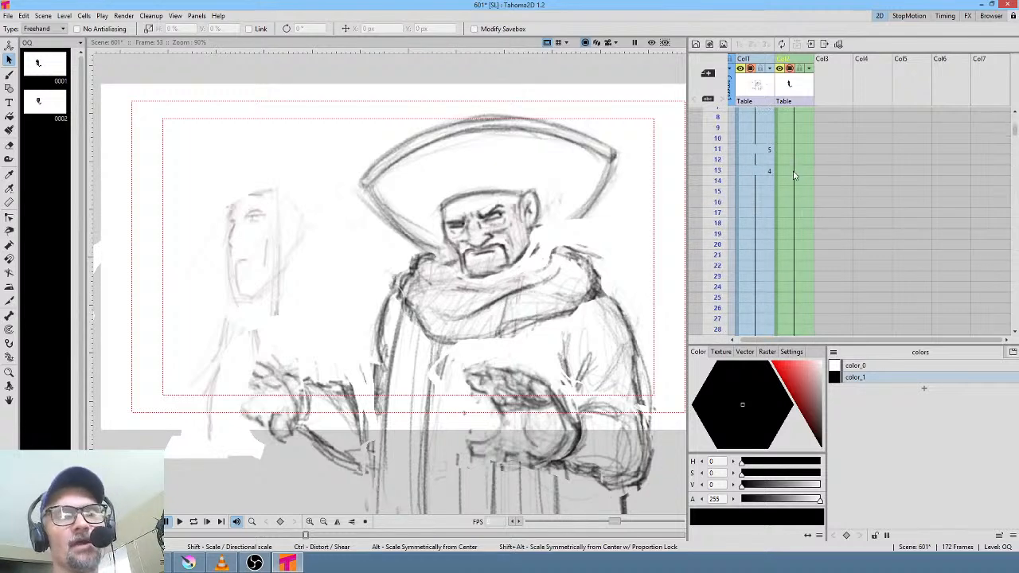
pyautogui.scroll(5, 797, 165)
pyautogui.click(795, 115)
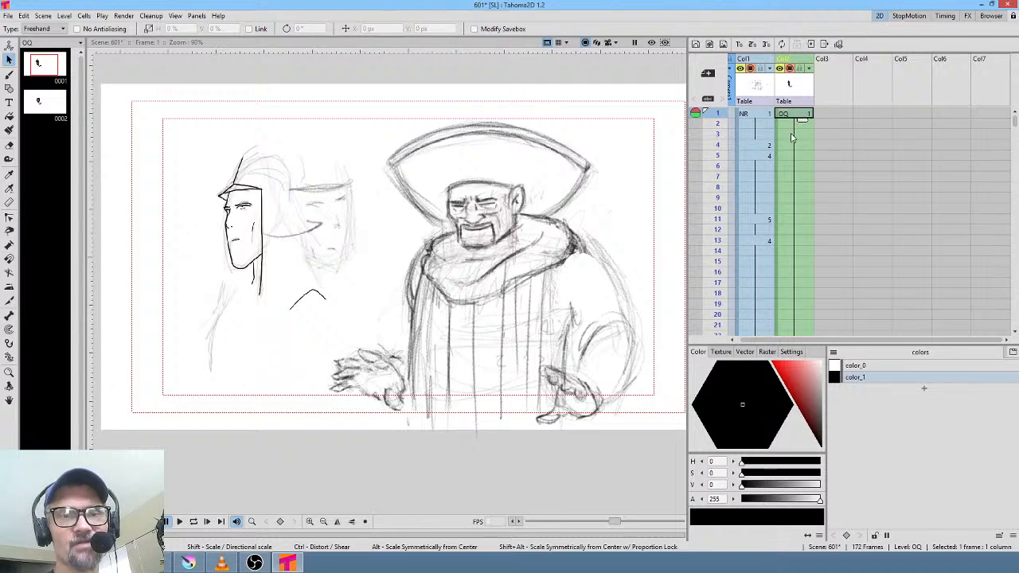
pyautogui.press('p')
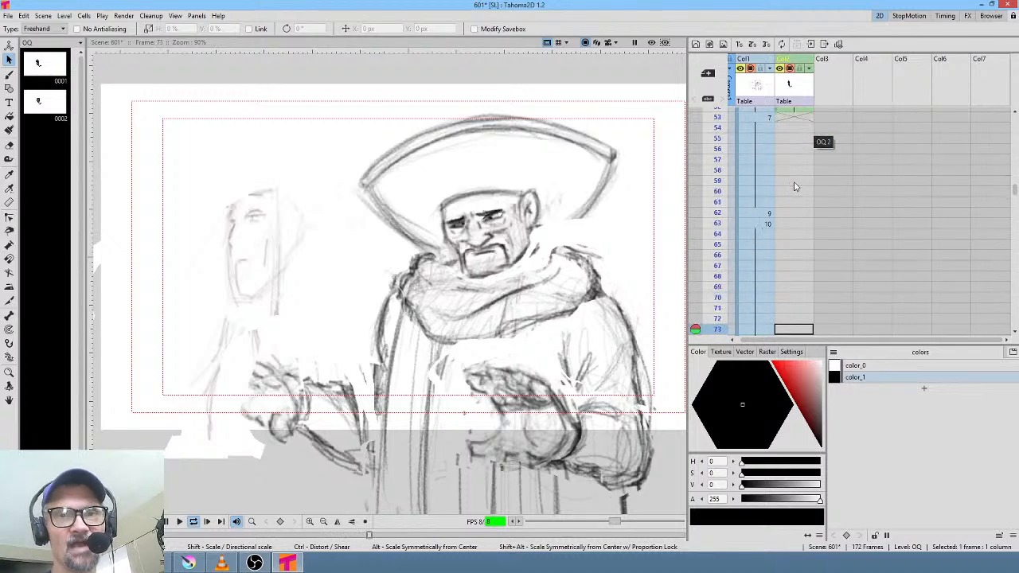
pyautogui.press('l')
pyautogui.scroll(3, 797, 185)
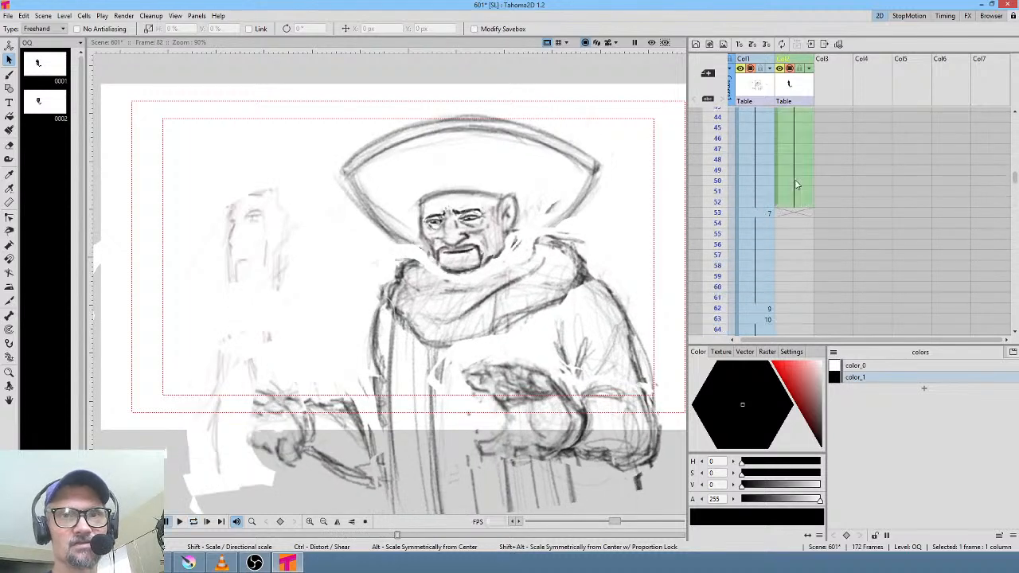
# - Play the animation from the first frame through drawing 15, stop it, and return to frame 1 of the OQ level
pyautogui.click(798, 216)
pyautogui.press('Home')
pyautogui.press('l')
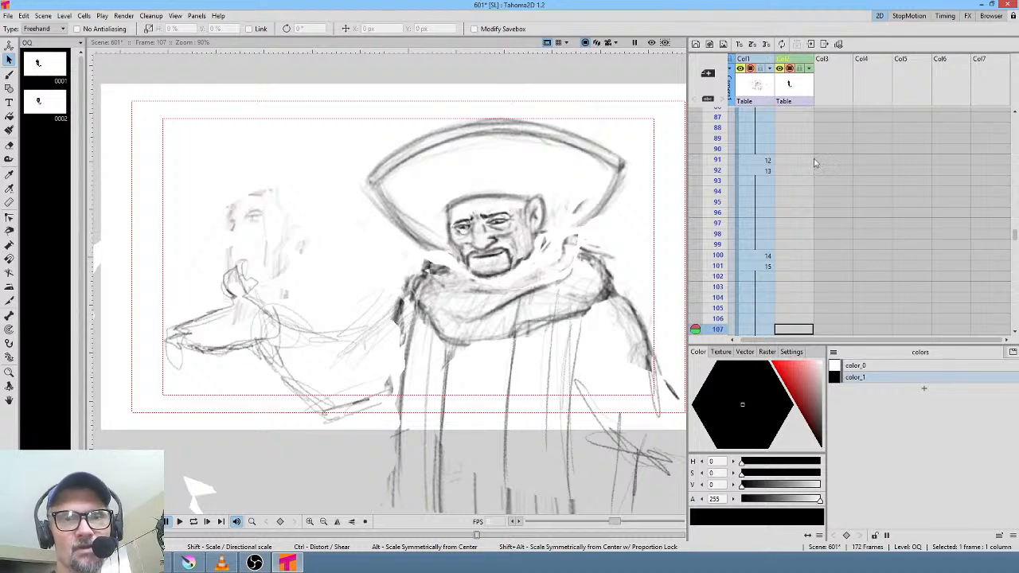
pyautogui.scroll(15, 805, 159)
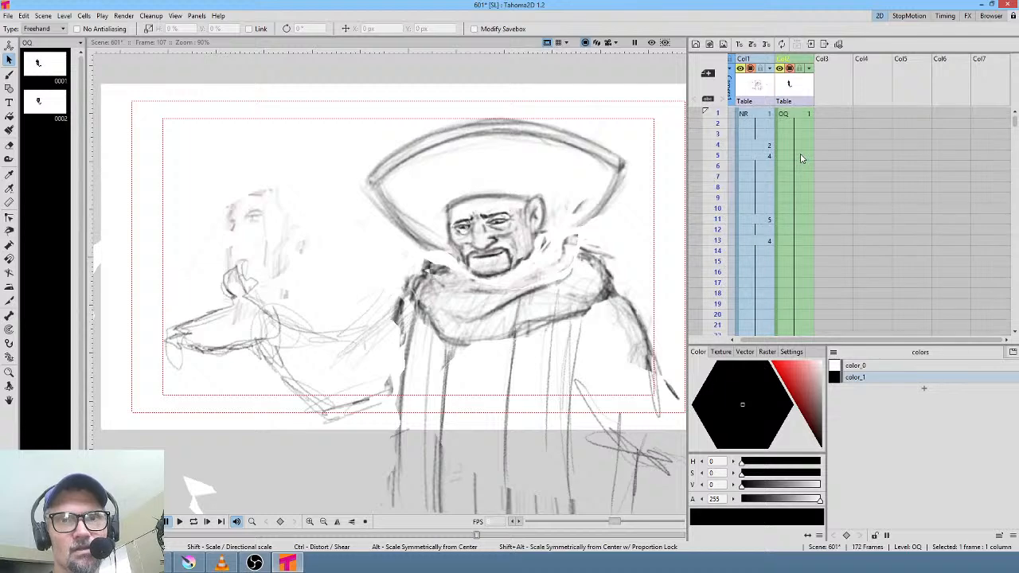
pyautogui.click(804, 114)
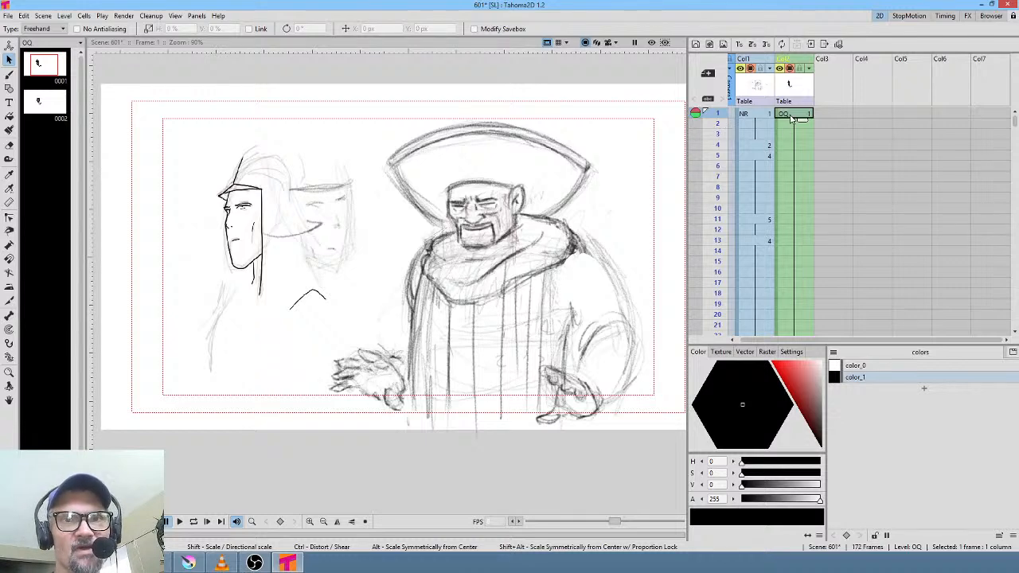
# - Compare drawings 1 and 2 of the NR level at frames 1 and 4, and return to frame 1 of the OQ level
pyautogui.moveTo(717, 117)
pyautogui.mouseDown()
pyautogui.moveTo(718, 238)
pyautogui.moveTo(723, 93)
pyautogui.mouseUp()
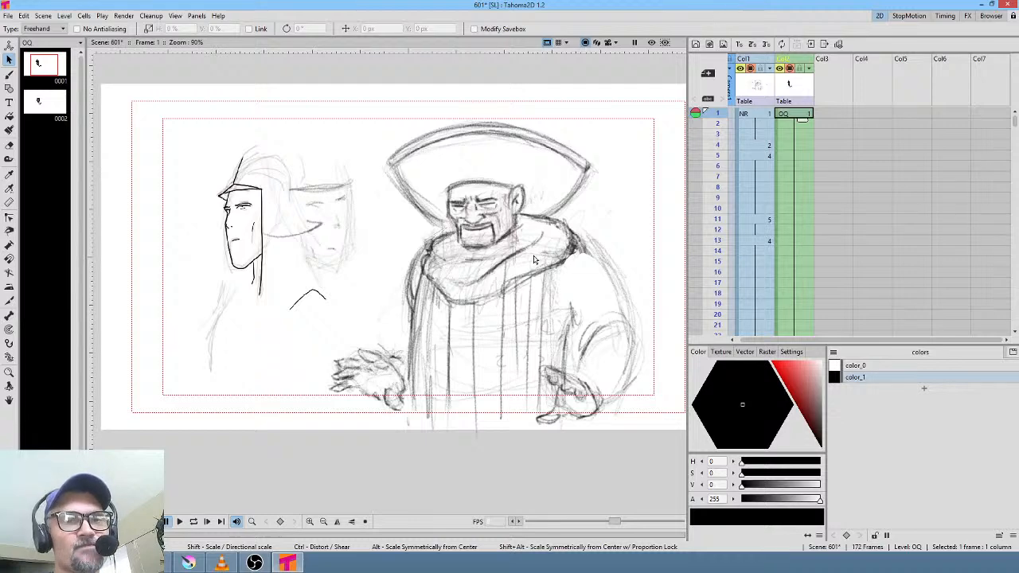
pyautogui.click(758, 115)
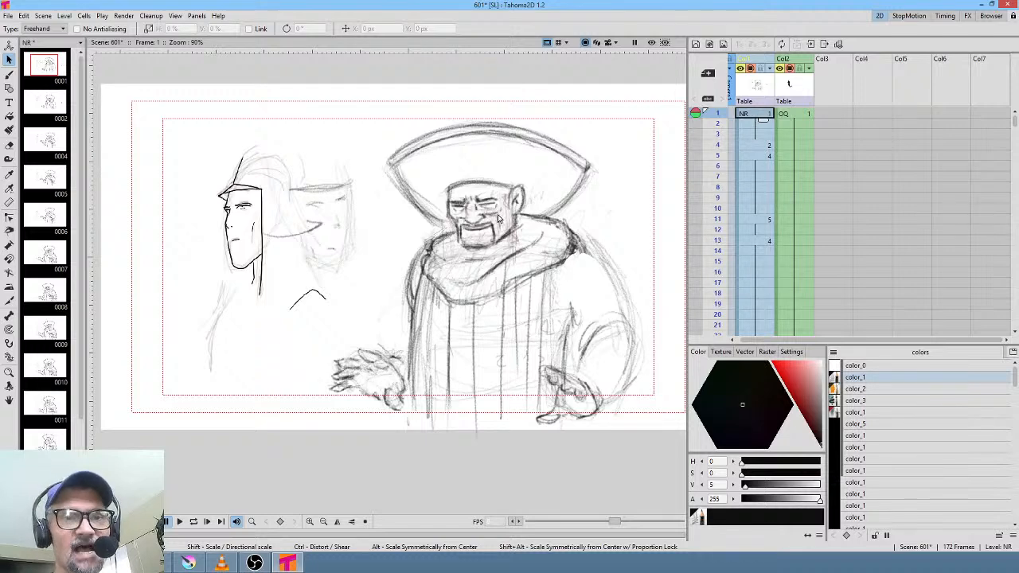
pyautogui.scroll(2, 499, 219)
pyautogui.moveTo(402, 222); pyautogui.dragTo(476, 224)
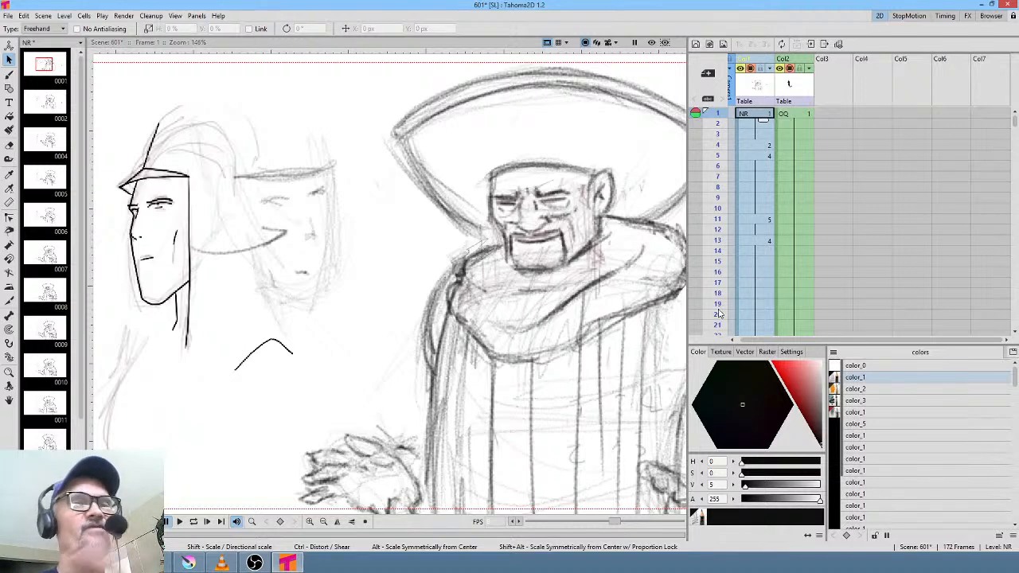
pyautogui.click(756, 116)
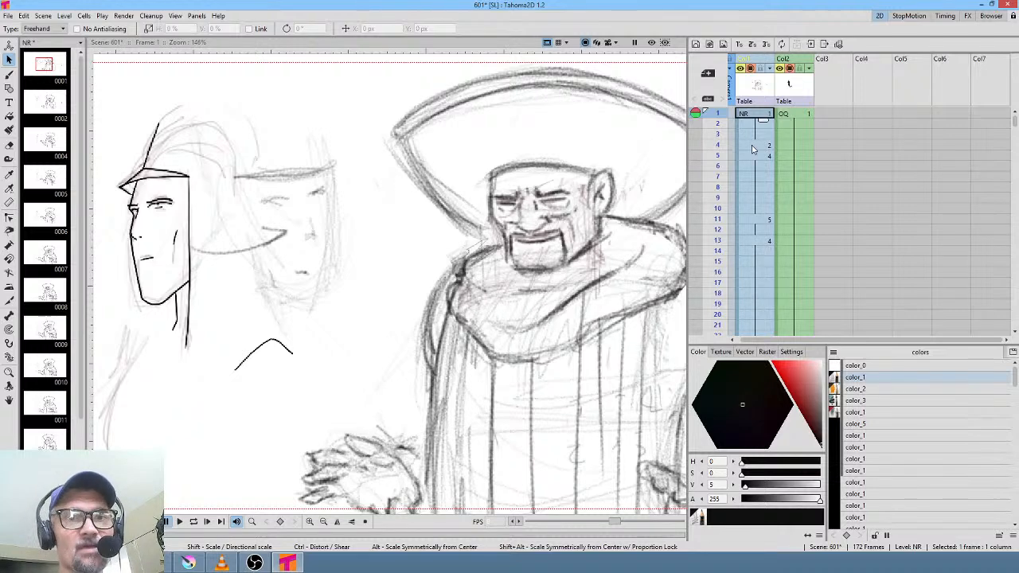
pyautogui.click(753, 146)
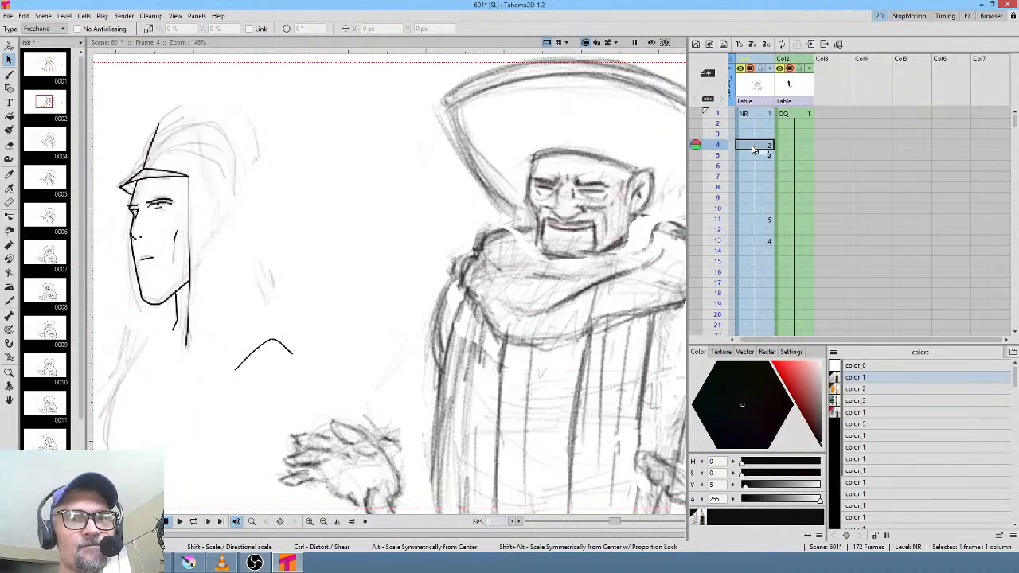
pyautogui.click(808, 114)
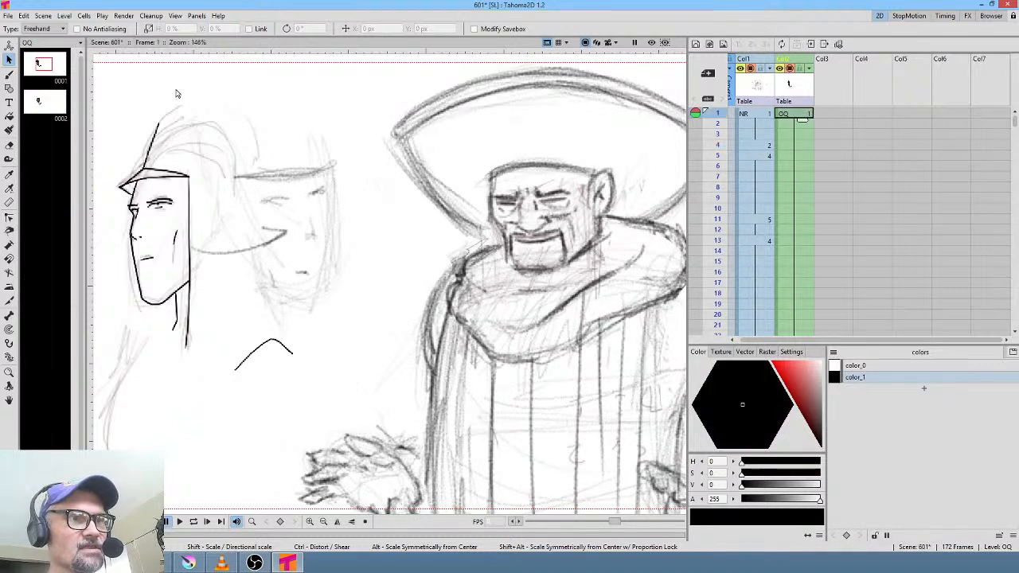
# - Activate the Brush tool on the OQ level and set its hardness to 52.77, keeping smoothing at 0
pyautogui.press('b')
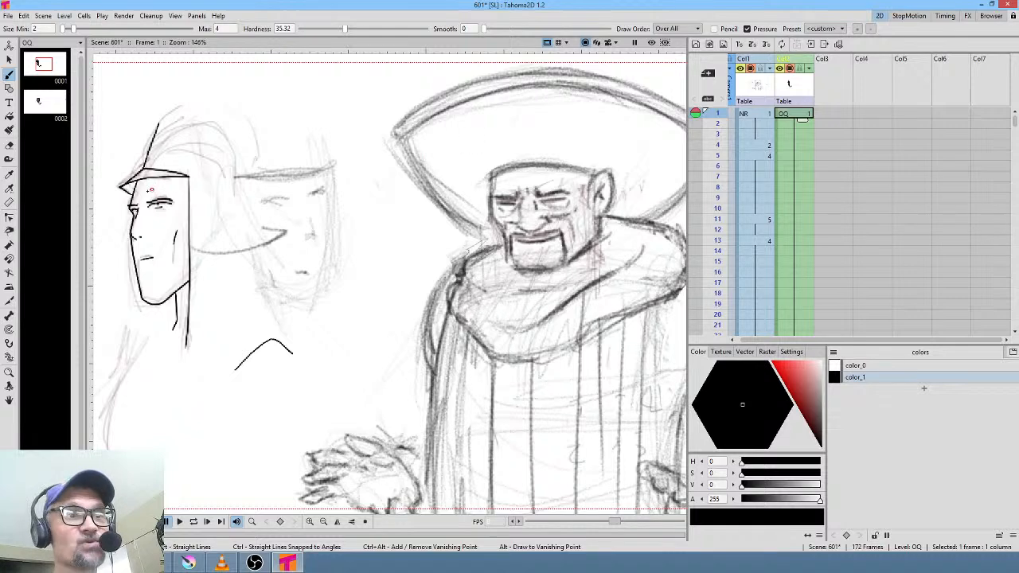
pyautogui.scroll(5, 136, 179)
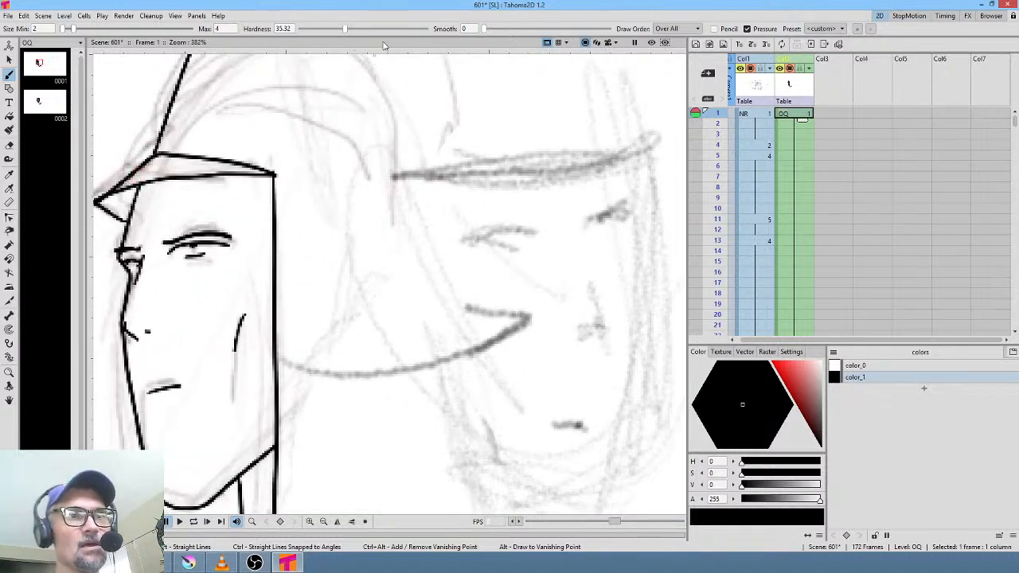
pyautogui.moveTo(346, 30); pyautogui.dragTo(358, 32)
pyautogui.moveTo(377, 32); pyautogui.dragTo(369, 31)
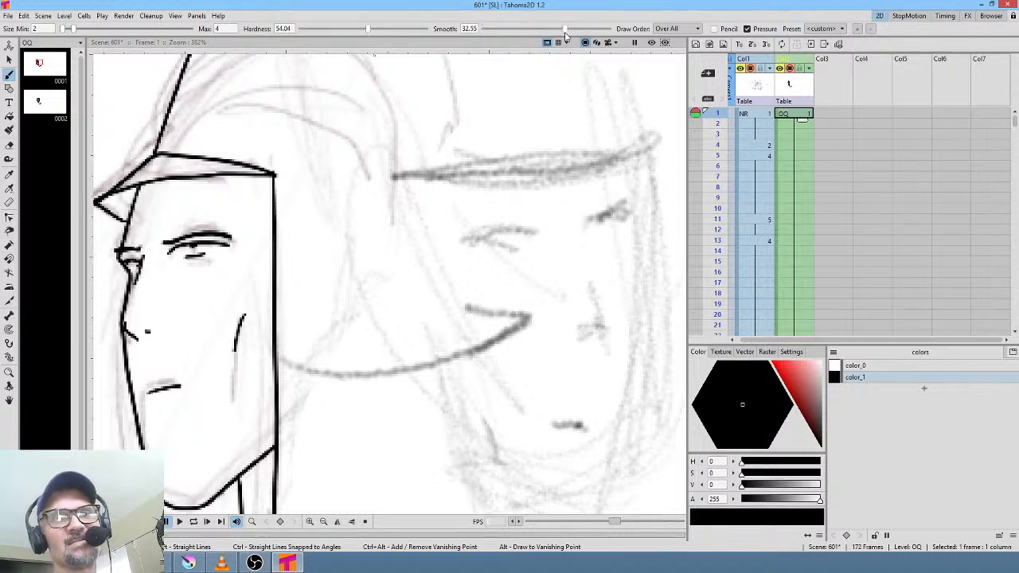
pyautogui.scroll(-2, 341, 131)
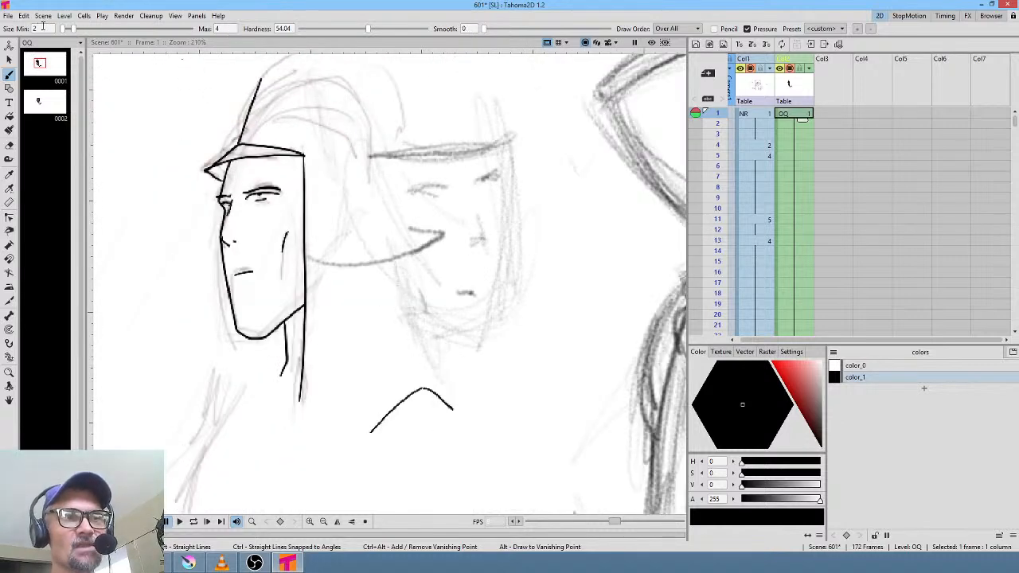
pyautogui.click(226, 28)
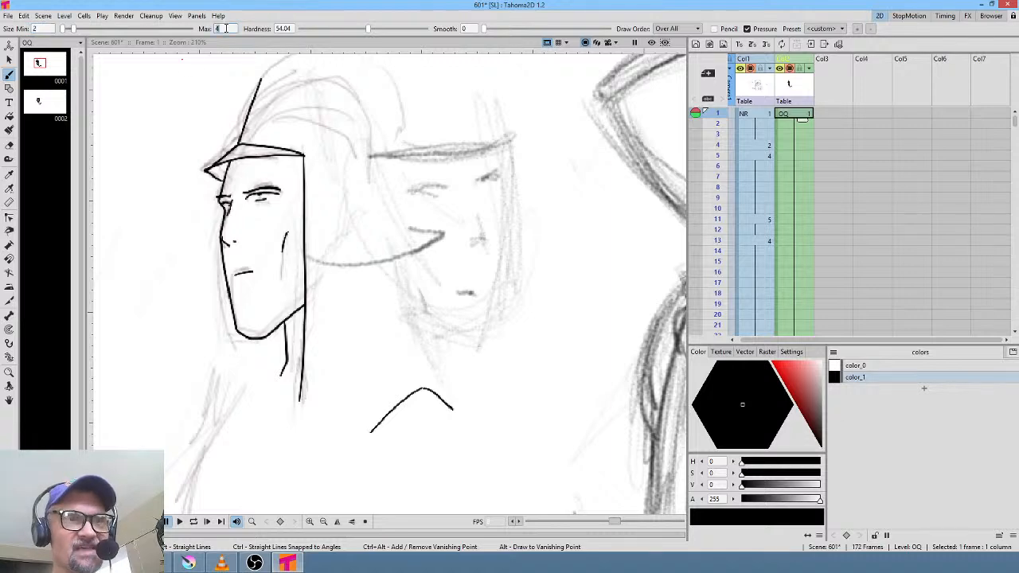
pyautogui.click(289, 28)
pyautogui.moveTo(368, 30)
pyautogui.mouseDown()
pyautogui.moveTo(327, 29)
pyautogui.moveTo(407, 31)
pyautogui.moveTo(346, 32)
pyautogui.moveTo(367, 32)
pyautogui.mouseUp()
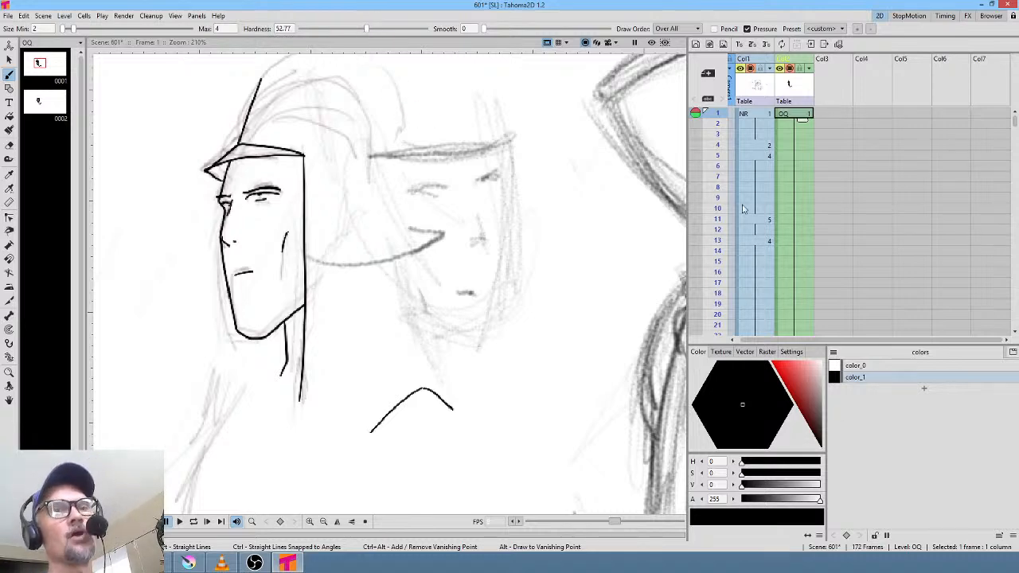
pyautogui.scroll(-5, 665, 158)
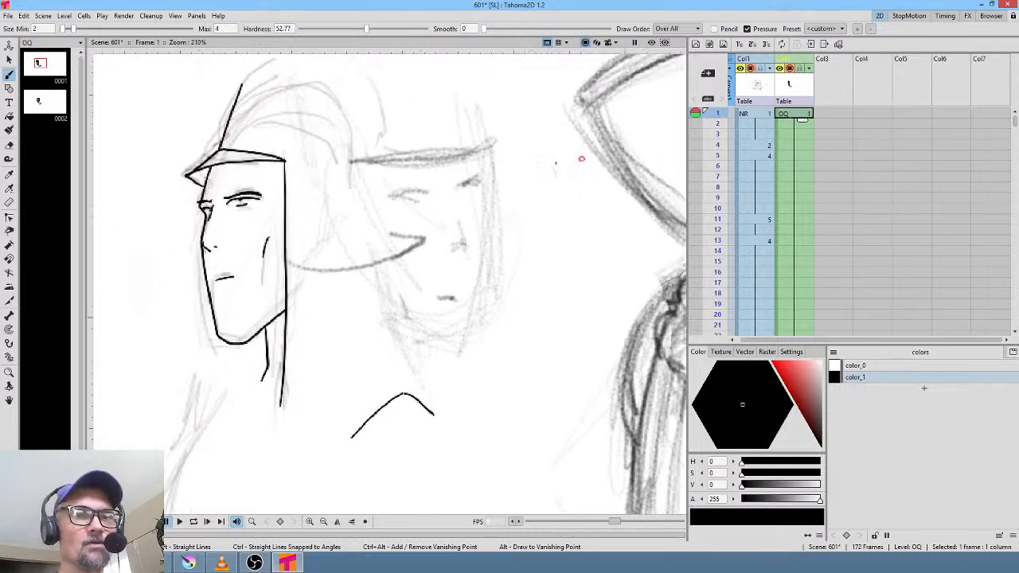
pyautogui.moveTo(663, 182); pyautogui.dragTo(526, 201)
pyautogui.scroll(1, 556, 195)
pyautogui.scroll(-1, 552, 192)
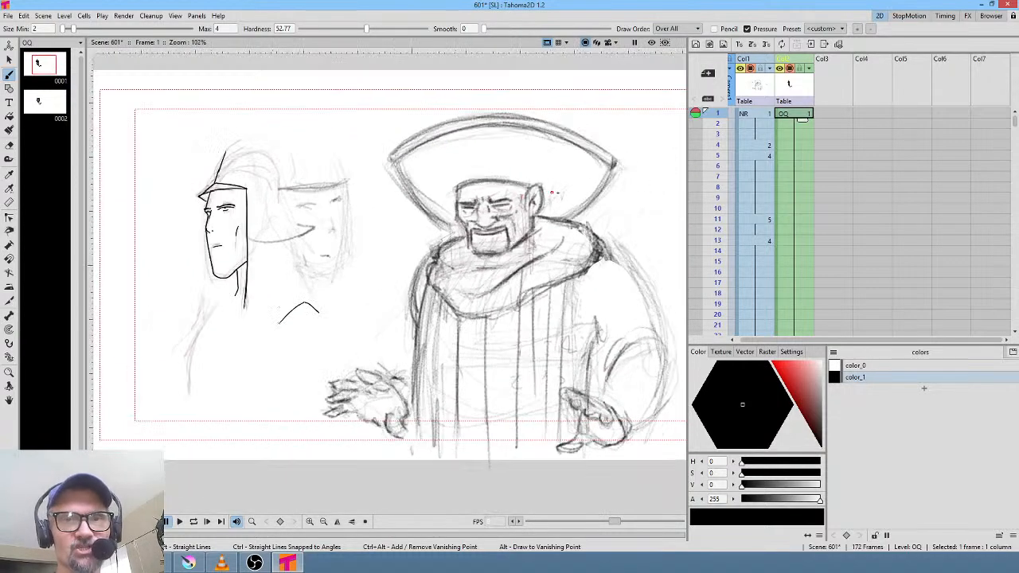
pyautogui.click(830, 116)
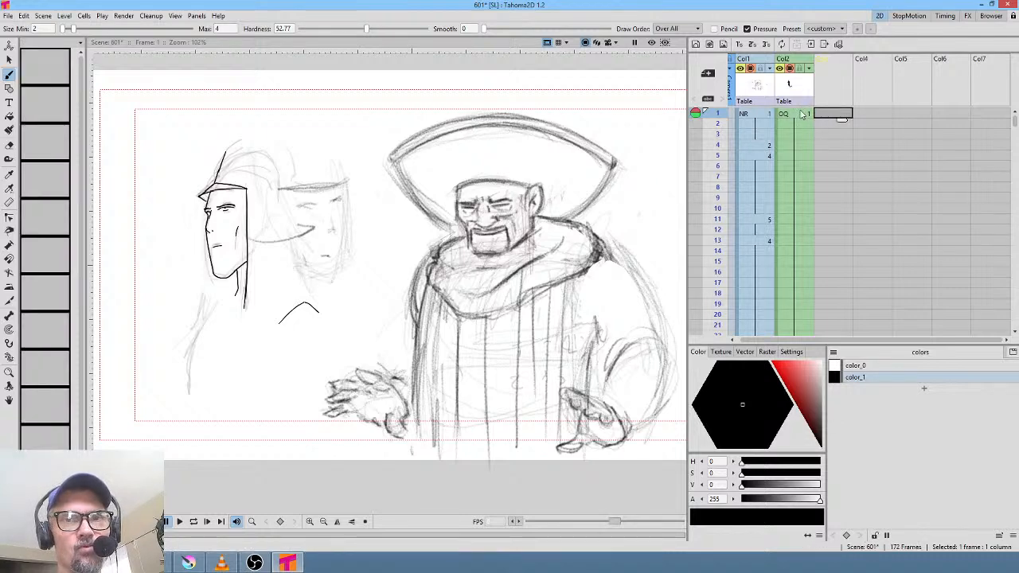
pyautogui.click(802, 114)
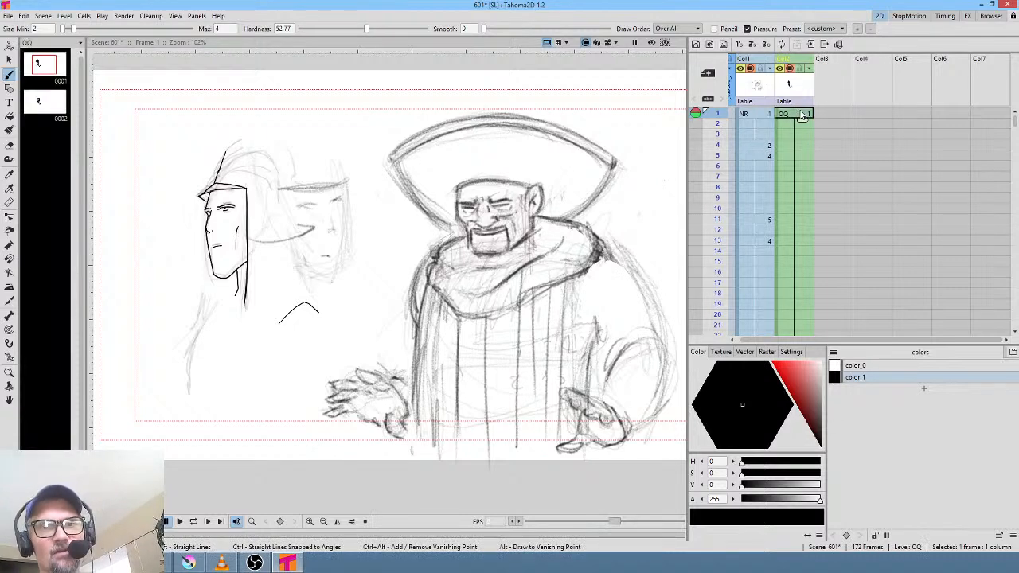
# - Play the animation from frame 1 of the NR level through drawing 15 and stop it around frame 135
pyautogui.click(765, 114)
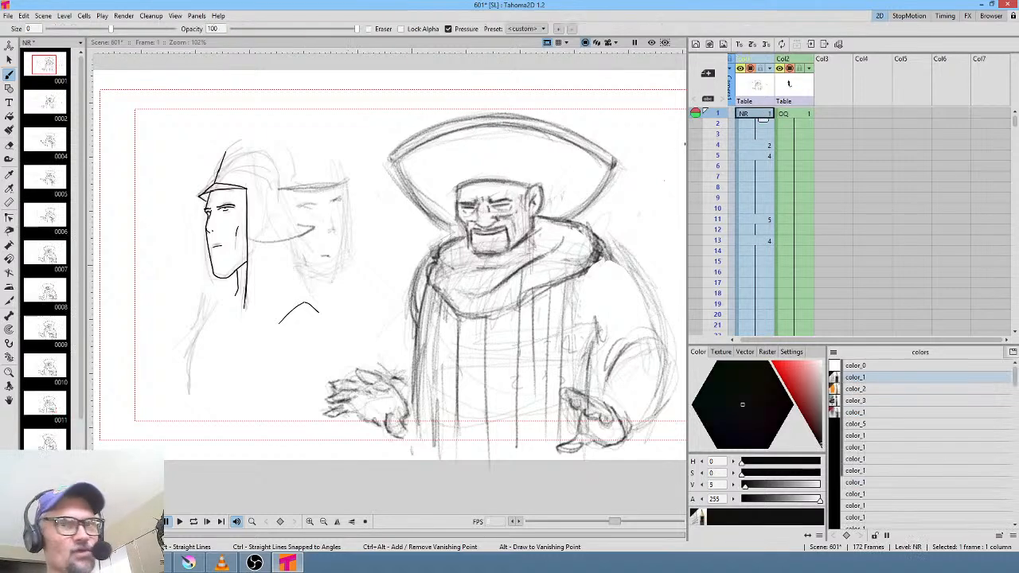
pyautogui.press('p')
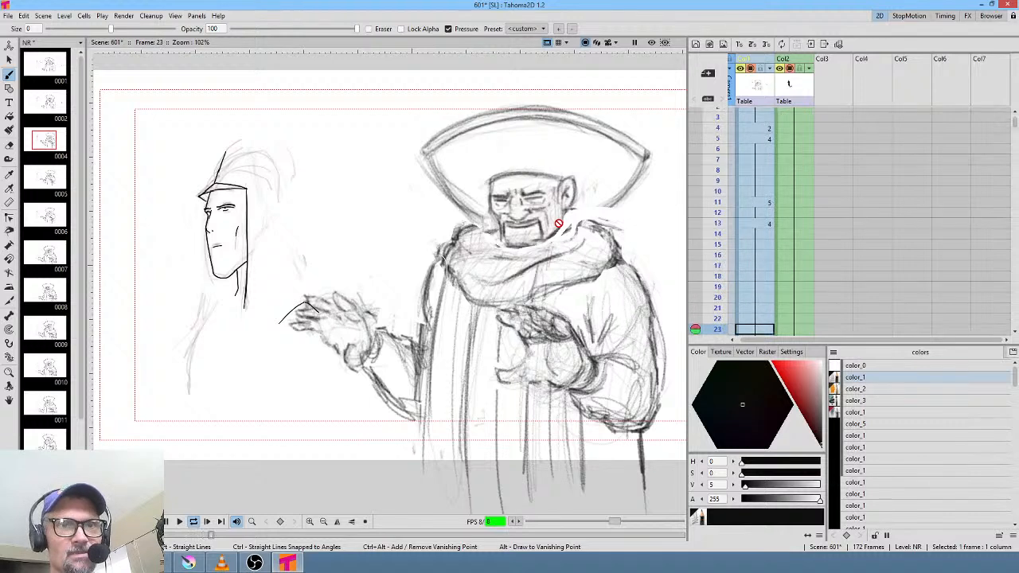
pyautogui.scroll(1, 562, 212)
pyautogui.scroll(1, 562, 211)
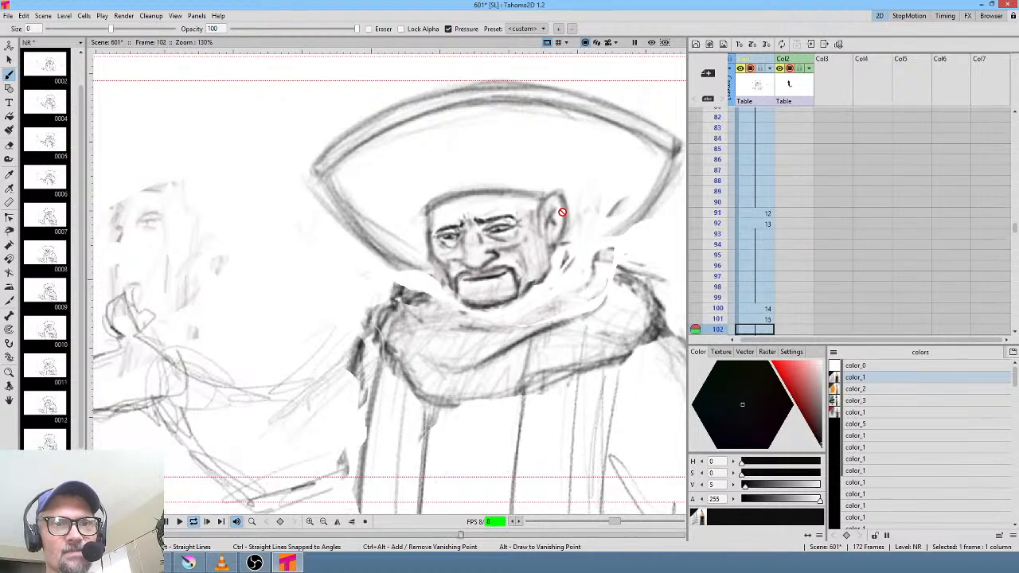
pyautogui.scroll(-1, 562, 212)
pyautogui.scroll(-1, 562, 212)
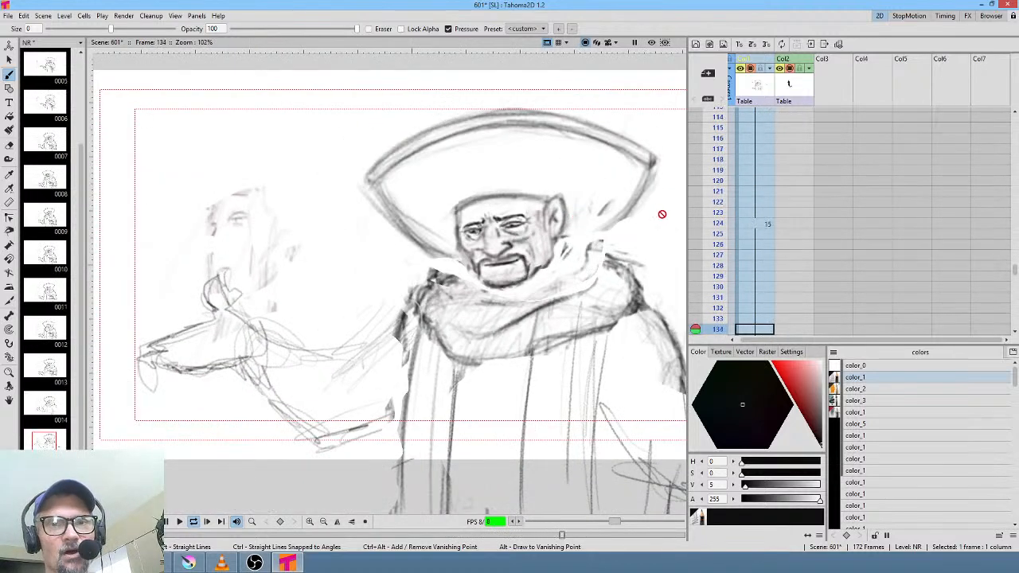
pyautogui.press('l')
# - Replay the section from about frame 100, stop it, and scrub frames 110 and 111 to compare drawings 17 and 16
pyautogui.scroll(5, 753, 239)
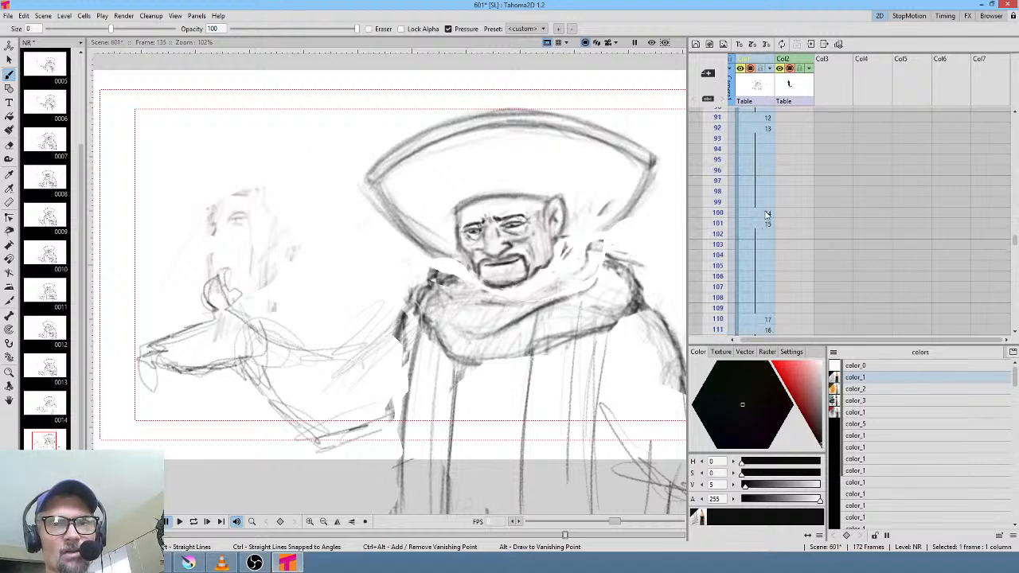
pyautogui.click(707, 214)
pyautogui.press('l')
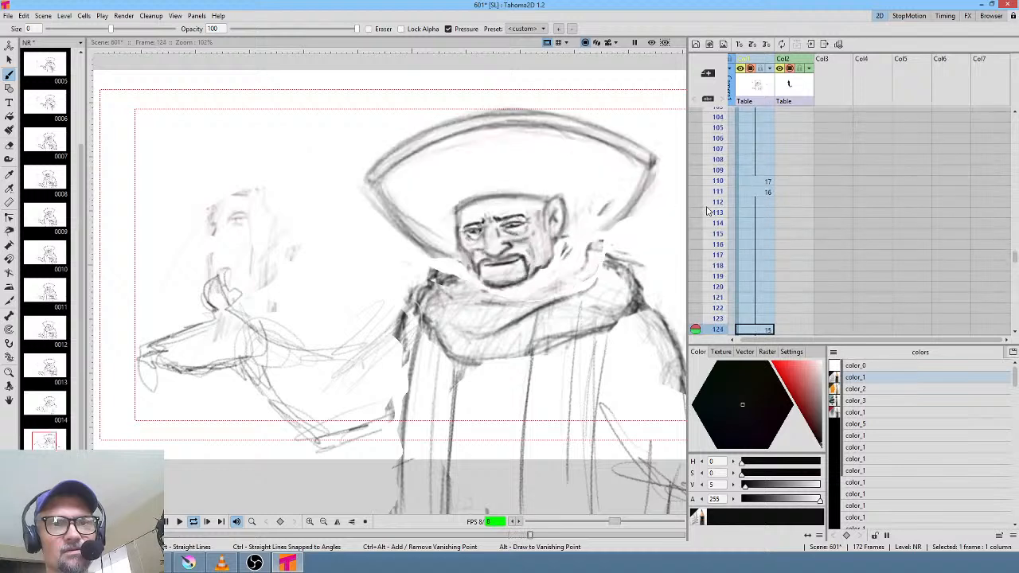
pyautogui.press('l')
pyautogui.click(761, 128)
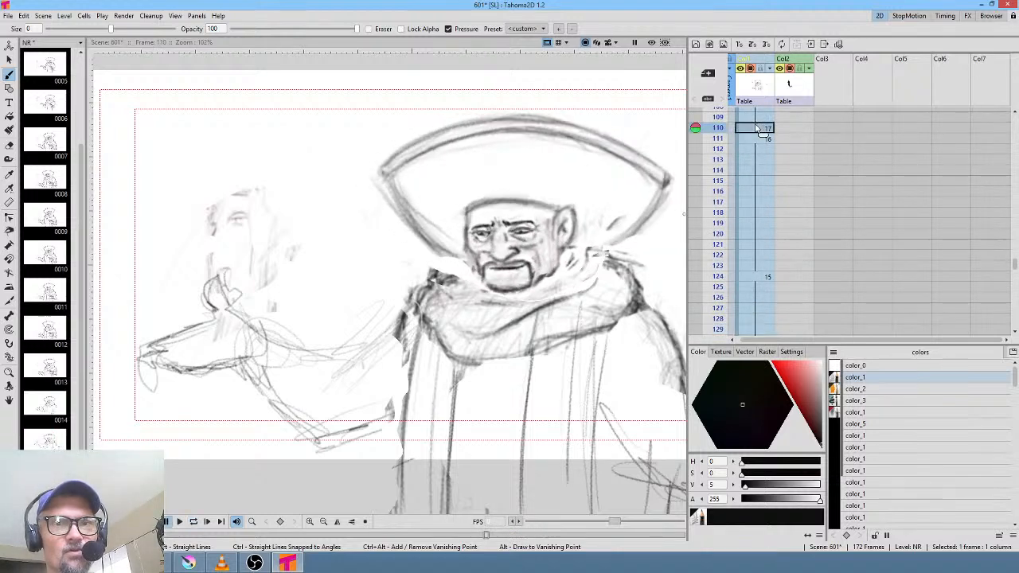
pyautogui.scroll(2, 760, 135)
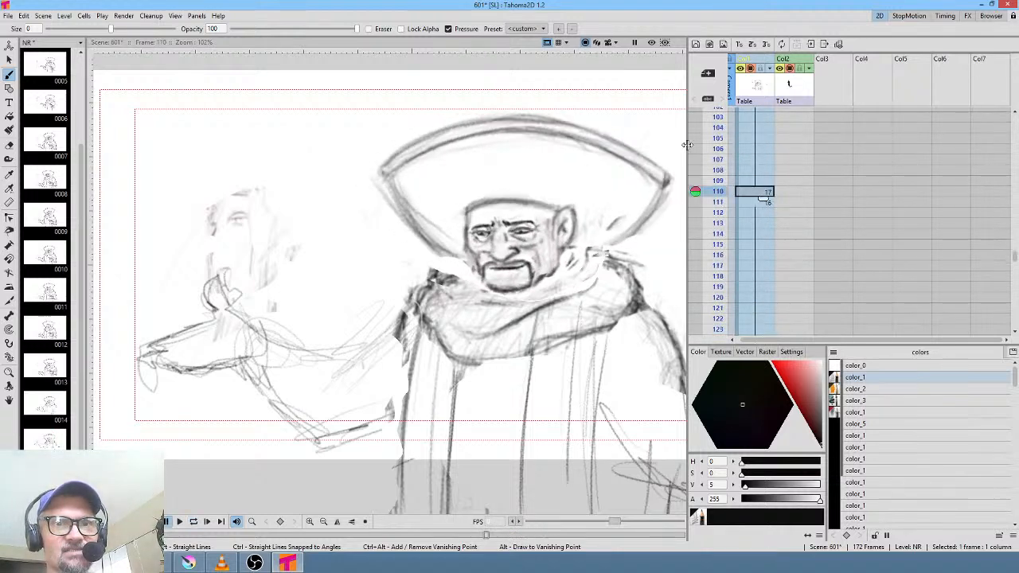
pyautogui.moveTo(719, 129); pyautogui.dragTo(714, 205)
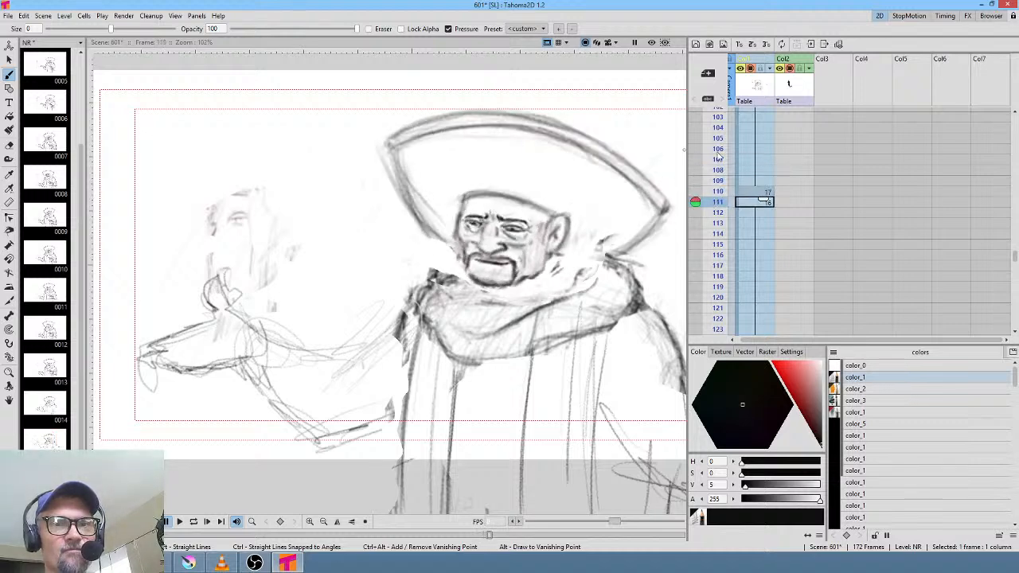
# - Play from frame 104 of the NR level and scrub through frame 125 to examine the change from drawing 16 to 15
pyautogui.click(746, 129)
pyautogui.press('l')
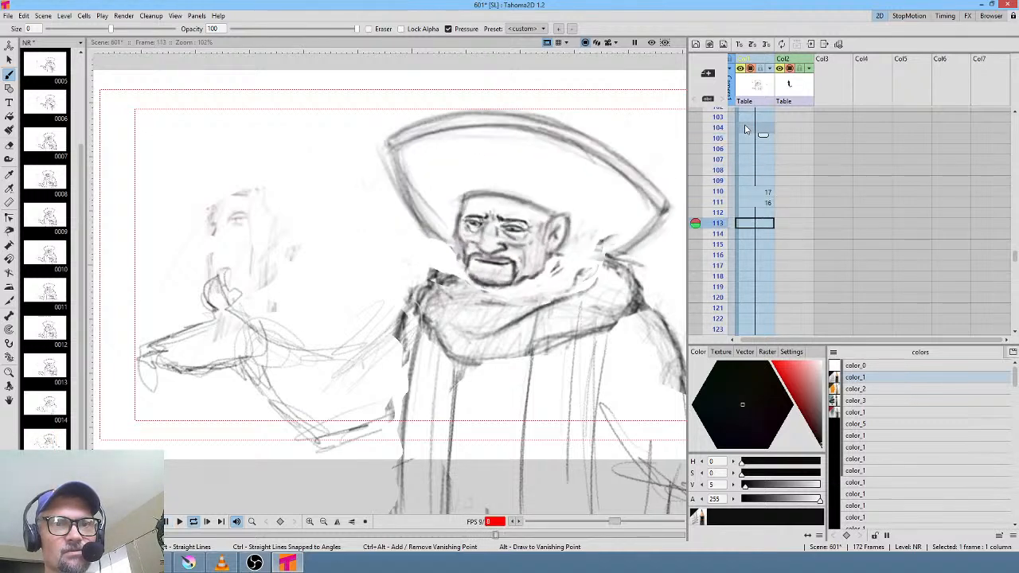
pyautogui.moveTo(719, 157)
pyautogui.mouseDown()
pyautogui.moveTo(714, 212)
pyautogui.moveTo(719, 193)
pyautogui.moveTo(719, 202)
pyautogui.mouseUp()
pyautogui.scroll(-2, 714, 213)
pyautogui.click(718, 173)
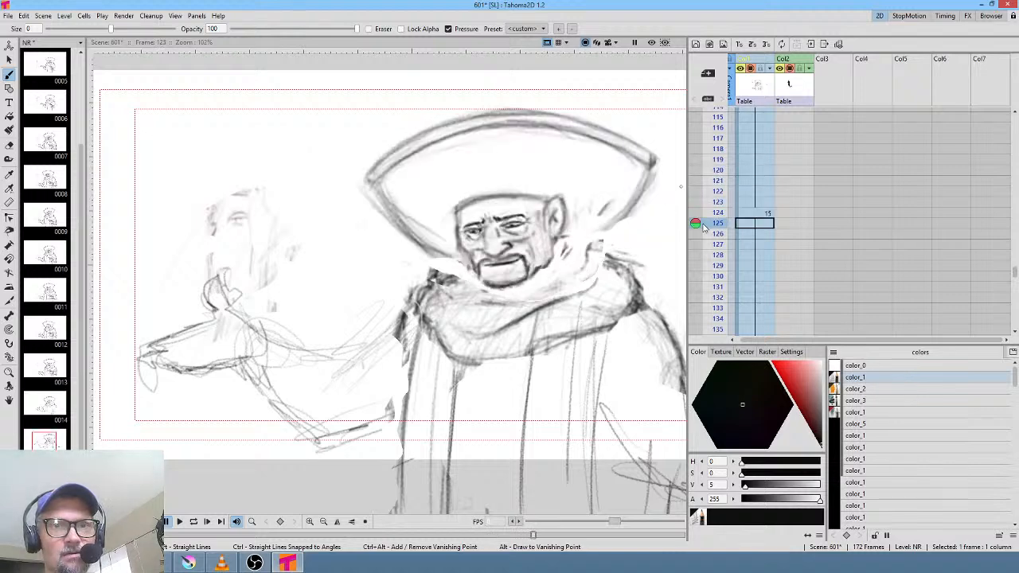
# - Replay the figure's head movement through drawings 16 and 15, repeating it from frame 111 to judge the hold's timing
pyautogui.scroll(6, 736, 191)
pyautogui.click(749, 170)
pyautogui.press('p')
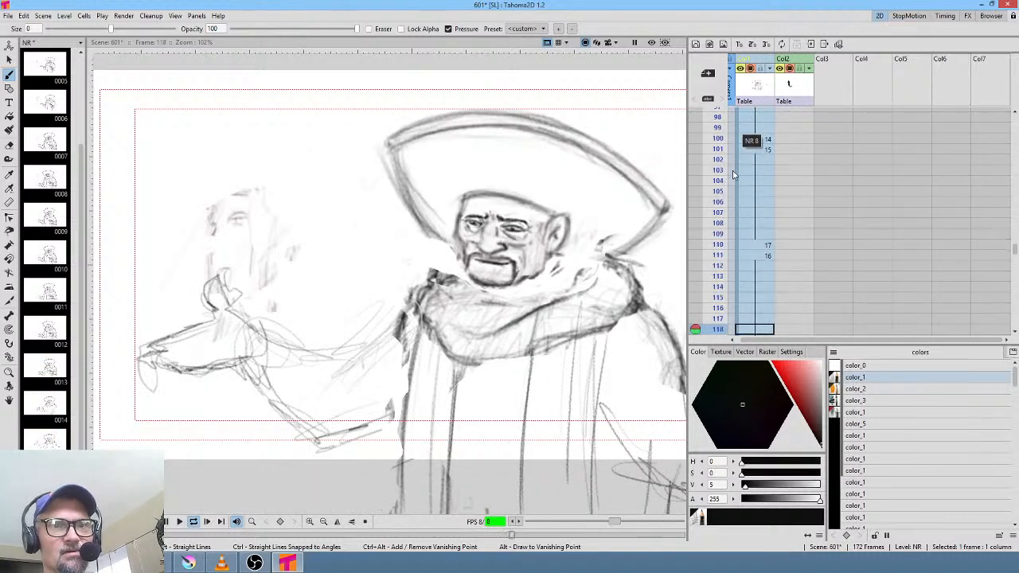
pyautogui.press('l')
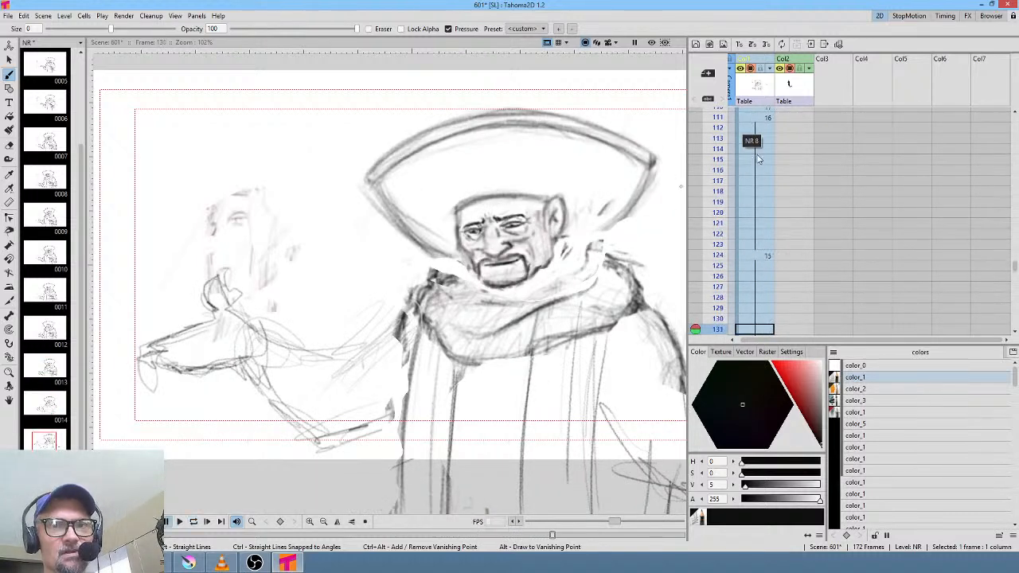
pyautogui.click(767, 119)
pyautogui.press('l')
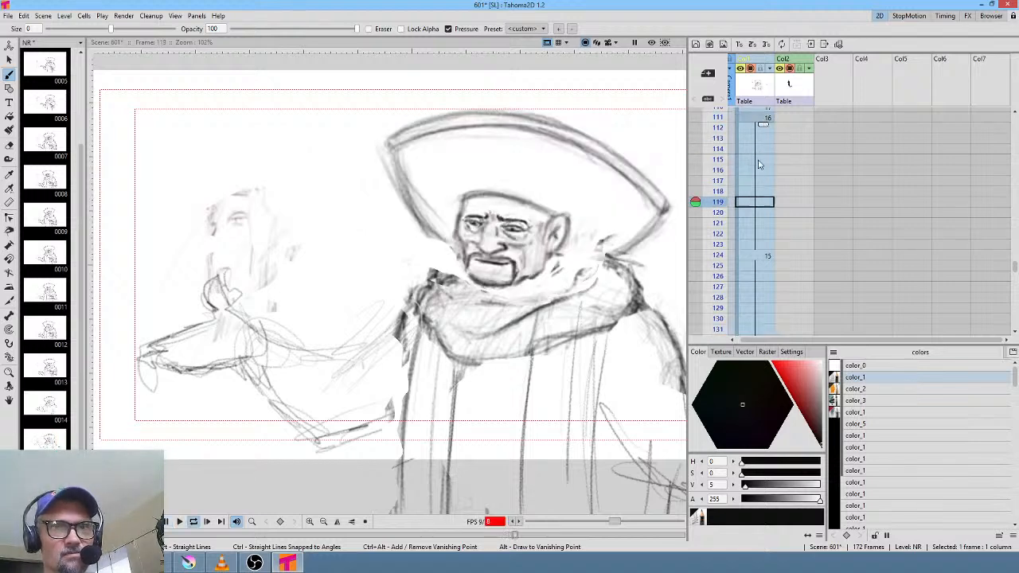
pyautogui.press('l')
# - Shorten the hold of drawing 16 by deleting frames 120 to 123 from the NR level, and check the scene's end
pyautogui.click(754, 243)
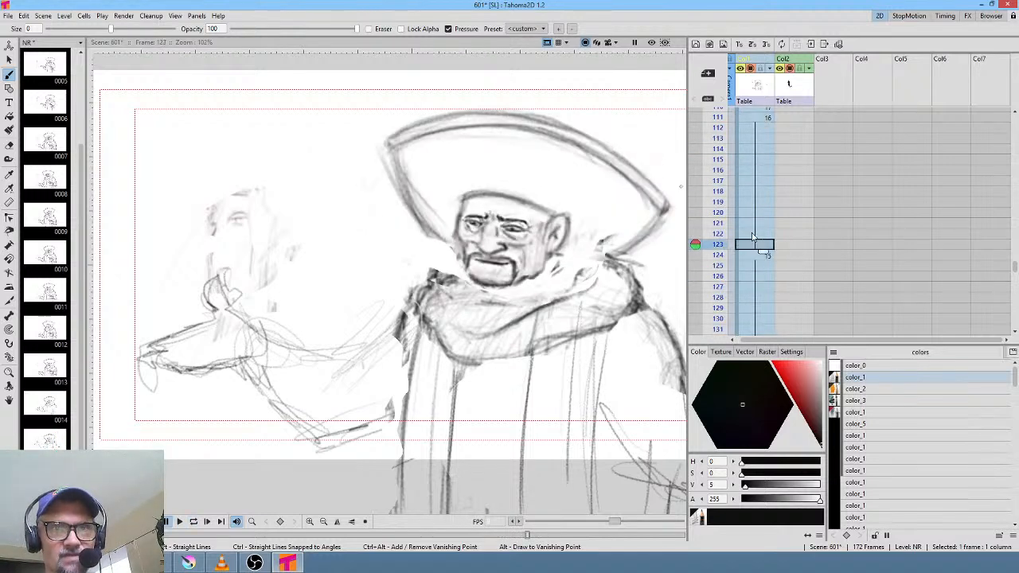
pyautogui.keyDown('shift'); pyautogui.click(757, 215); pyautogui.keyUp('shift')
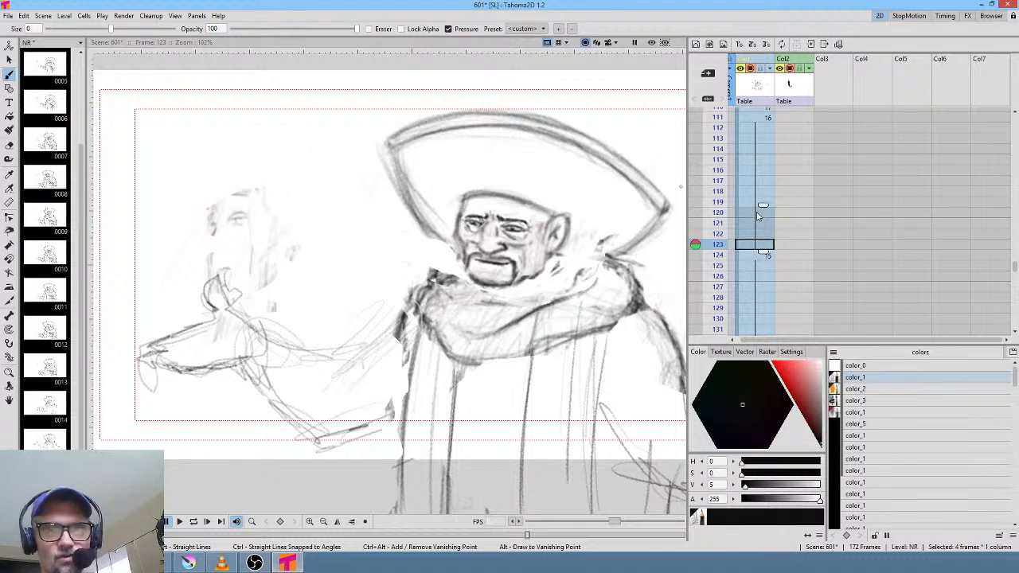
pyautogui.scroll(-10, 764, 222)
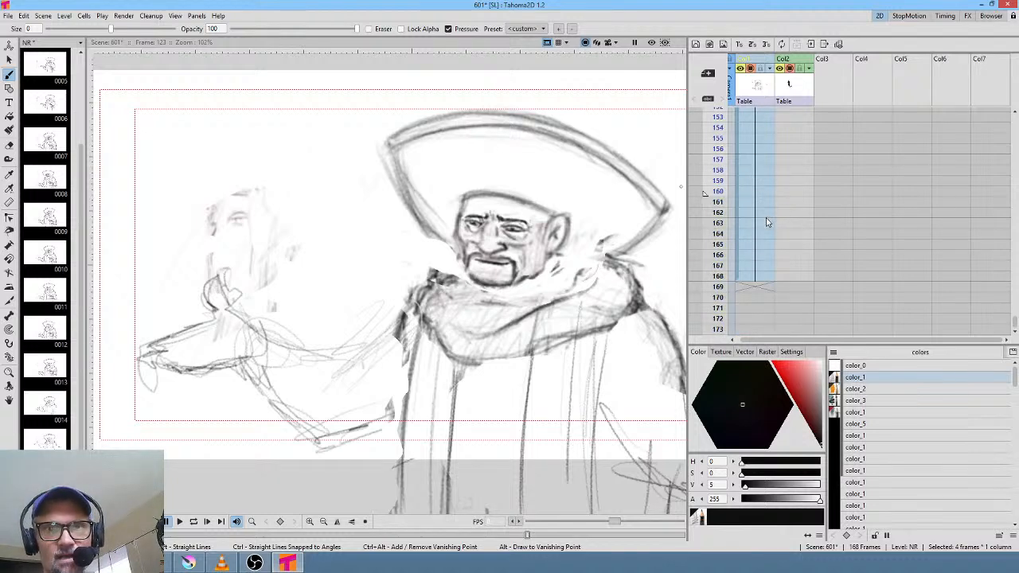
# - Return to frame 1 of the NR level and save the scene with all its levels
pyautogui.scroll(20, 750, 196)
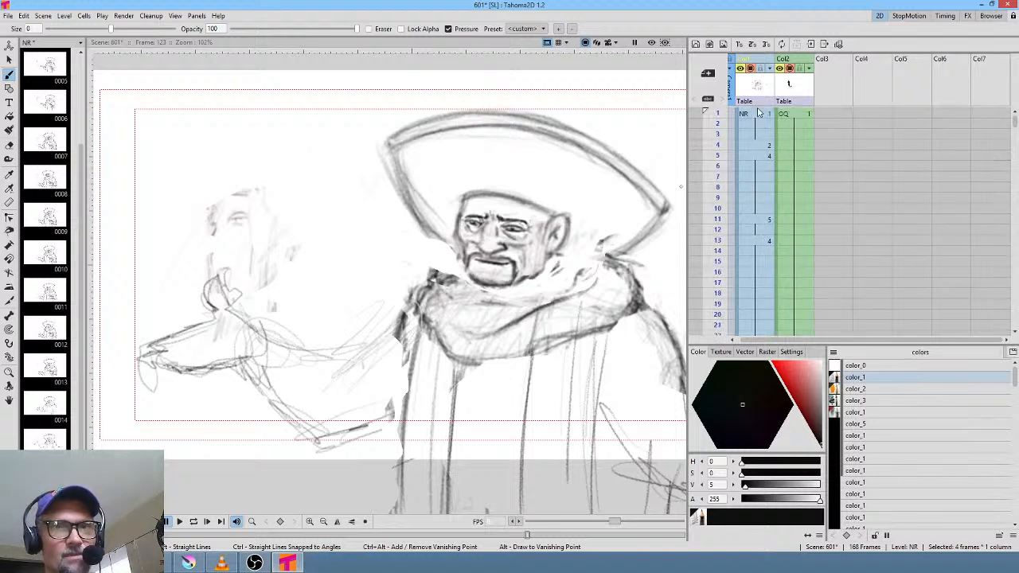
pyautogui.click(758, 113)
pyautogui.click(7, 16)
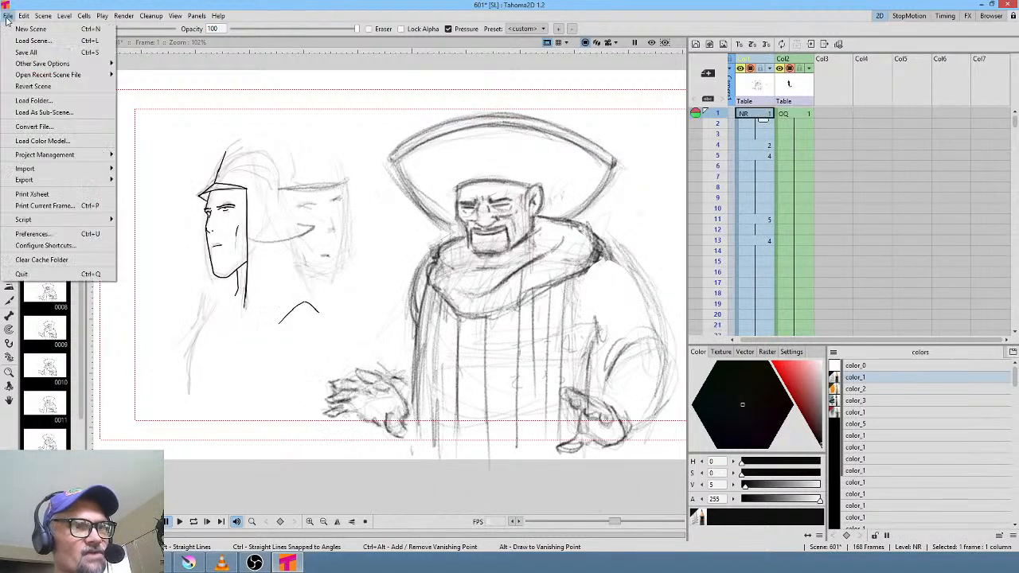
pyautogui.click(14, 51)
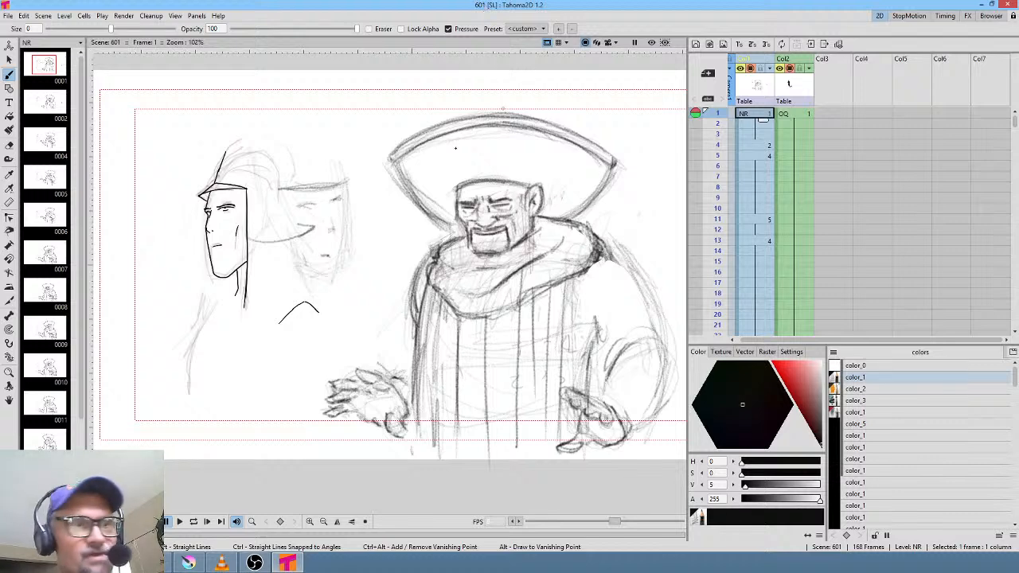
# - View drawings 2, 4 and 1 of the NR level individually, and return to frame 1 of the scene
pyautogui.click(52, 110)
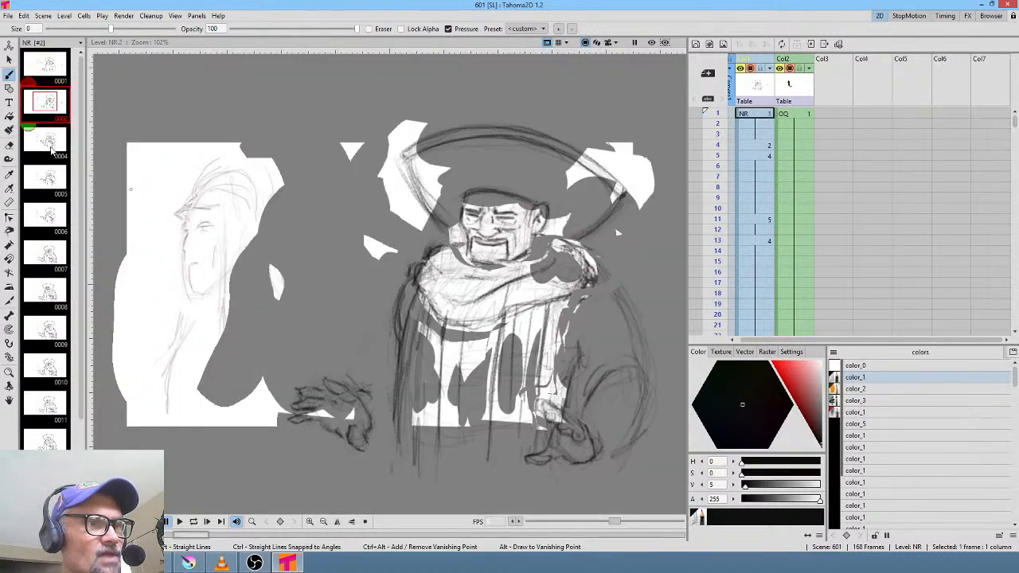
pyautogui.click(52, 151)
pyautogui.click(55, 105)
pyautogui.click(60, 78)
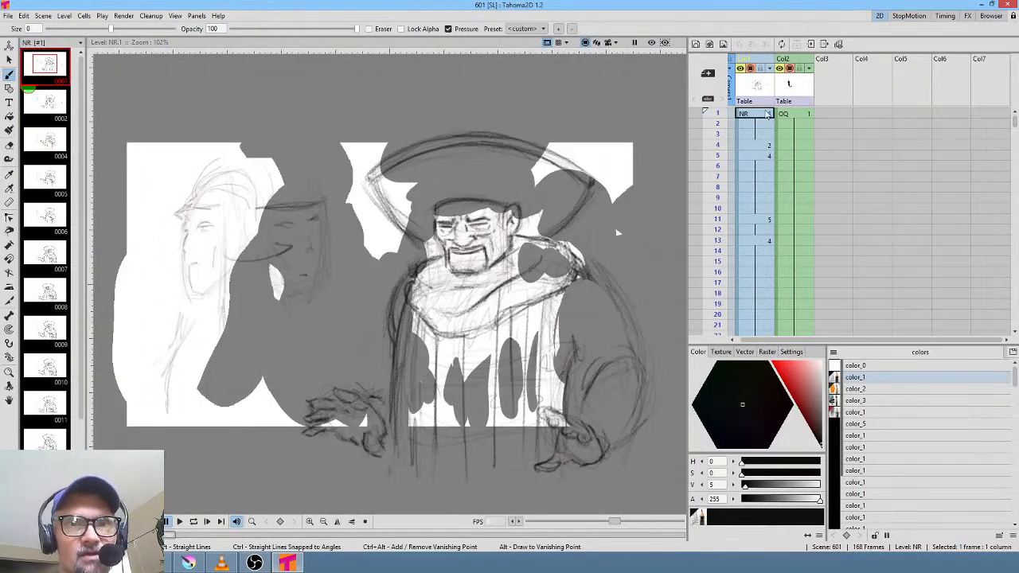
pyautogui.click(762, 115)
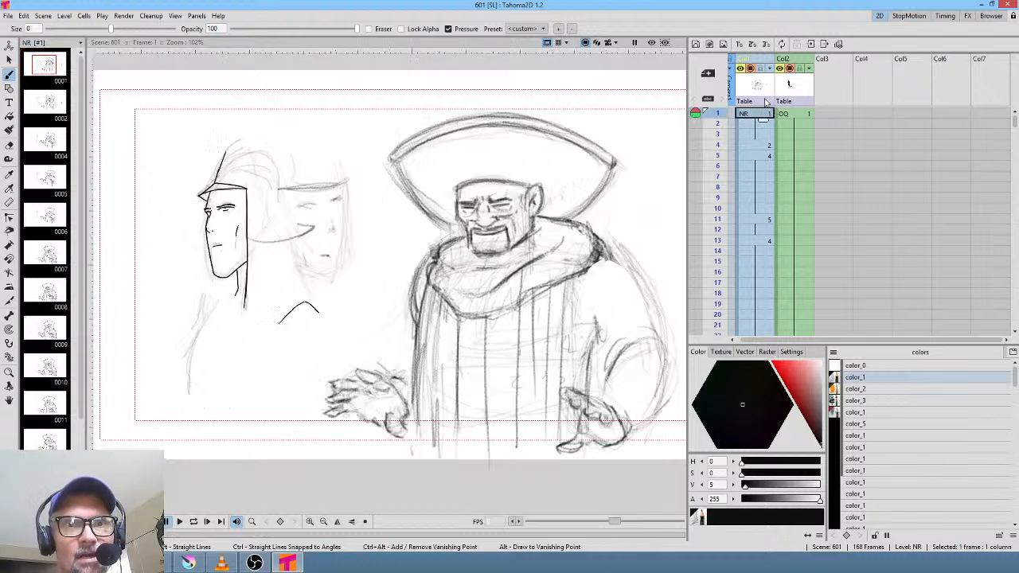